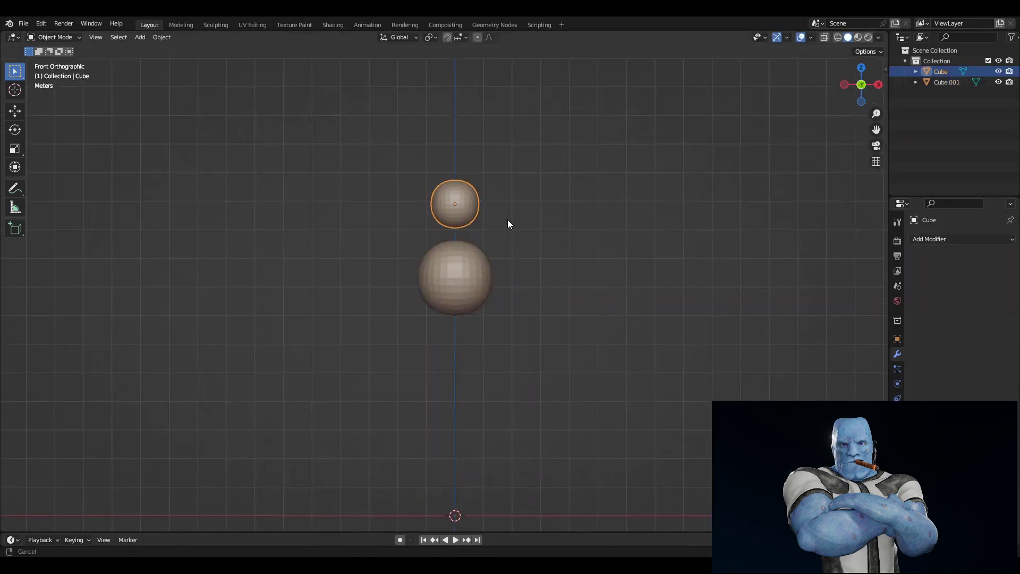
Apply rotation and scale to the top sphere.
{"action": "left_click", "coordinate": [591, 353]}
{"action": "left_click", "coordinate": [454, 260]}
{"action": "left_click", "coordinate": [54, 38]}
{"action": "left_click", "coordinate": [62, 75]}
{"action": "key", "text": "ctrl+a"}
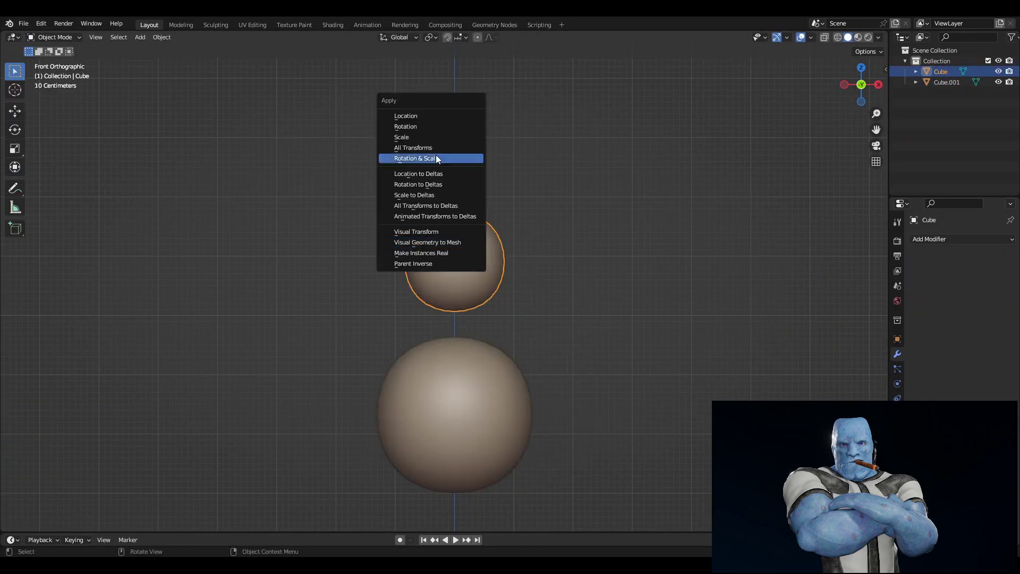
{"action": "left_click", "coordinate": [435, 155]}
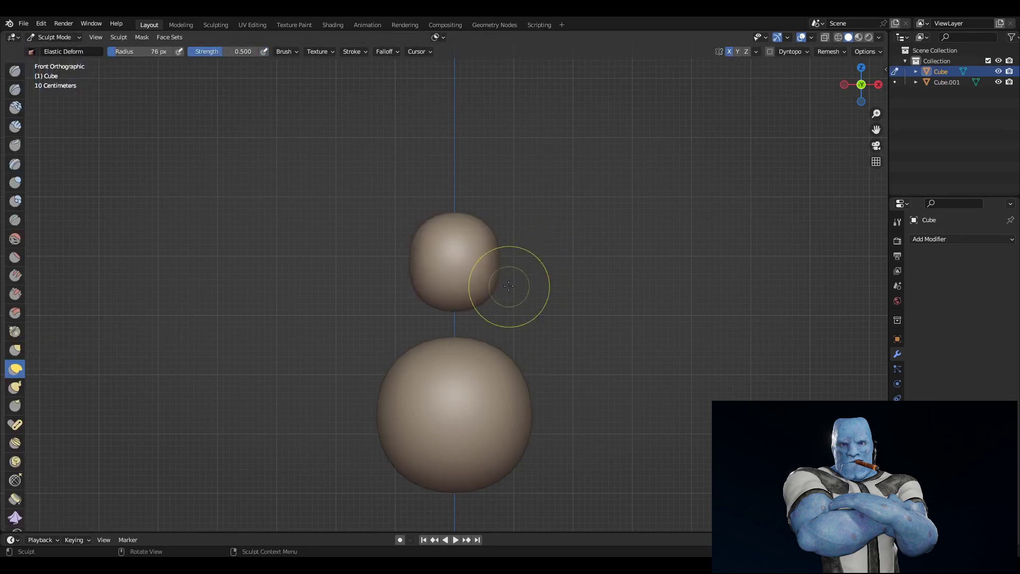
Elastic-deform the torso blob from the side and stretch its lower tip downward from the front.
{"action": "key", "text": "KP_3"}
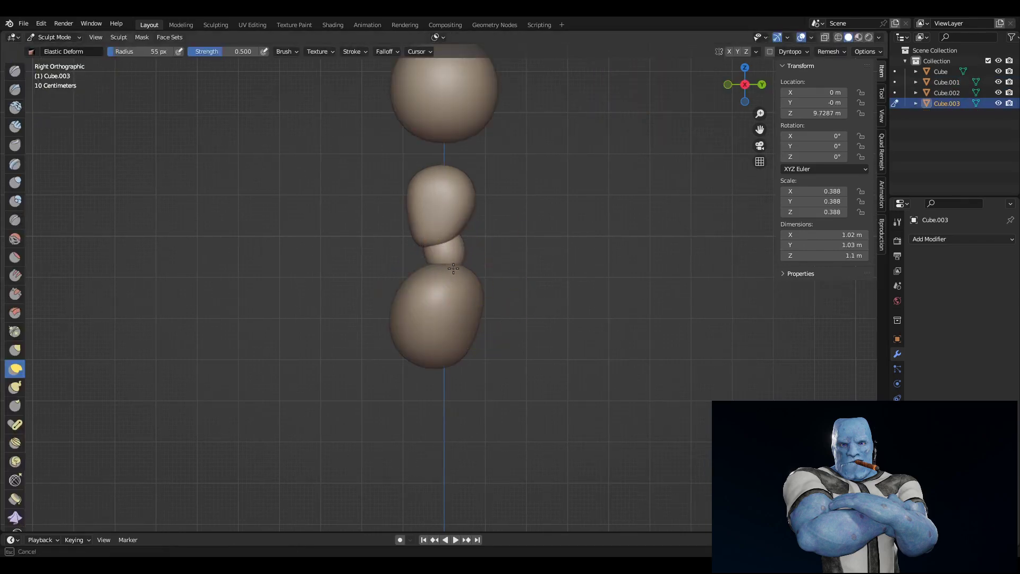
{"action": "middle_click_drag", "start_coordinate": [504, 236], "coordinate": [461, 237], "text": "alt"}
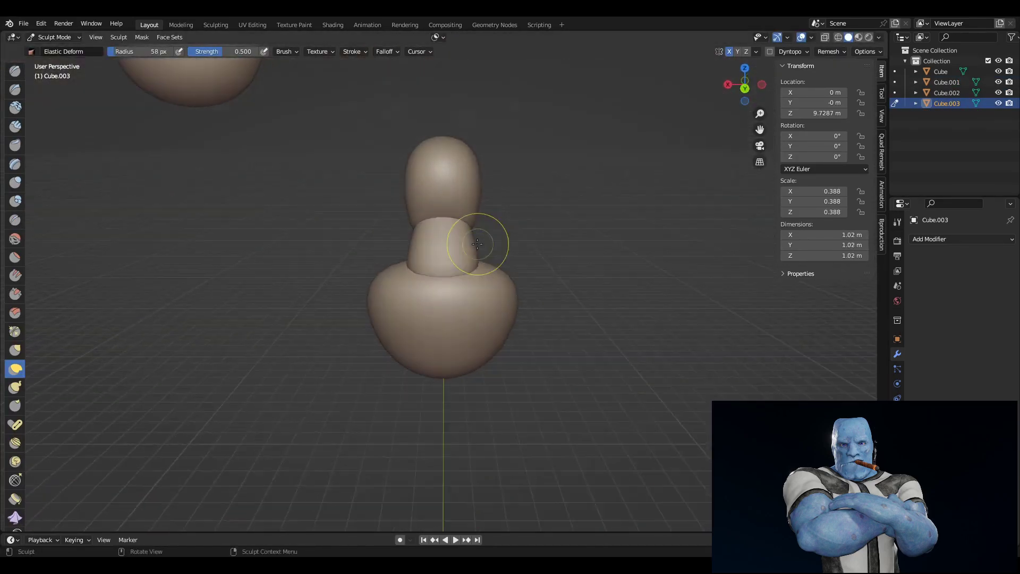
{"action": "middle_click_drag", "start_coordinate": [483, 237], "coordinate": [521, 226]}
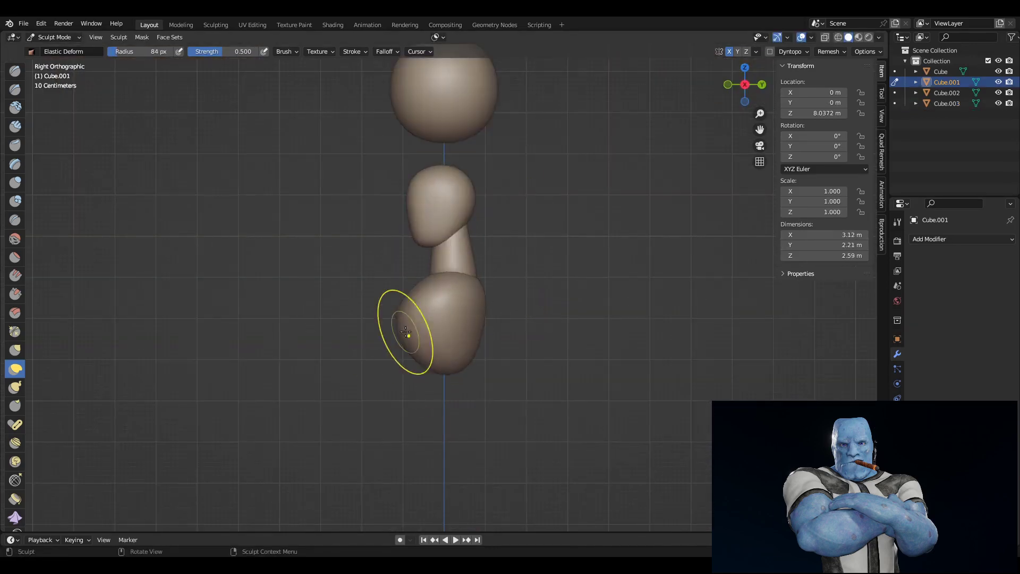
{"action": "mouse_move", "coordinate": [405, 332]}
{"action": "middle_mouse_down"}
{"action": "mouse_move", "coordinate": [382, 319]}
{"action": "mouse_move", "coordinate": [505, 309]}
{"action": "middle_mouse_up"}
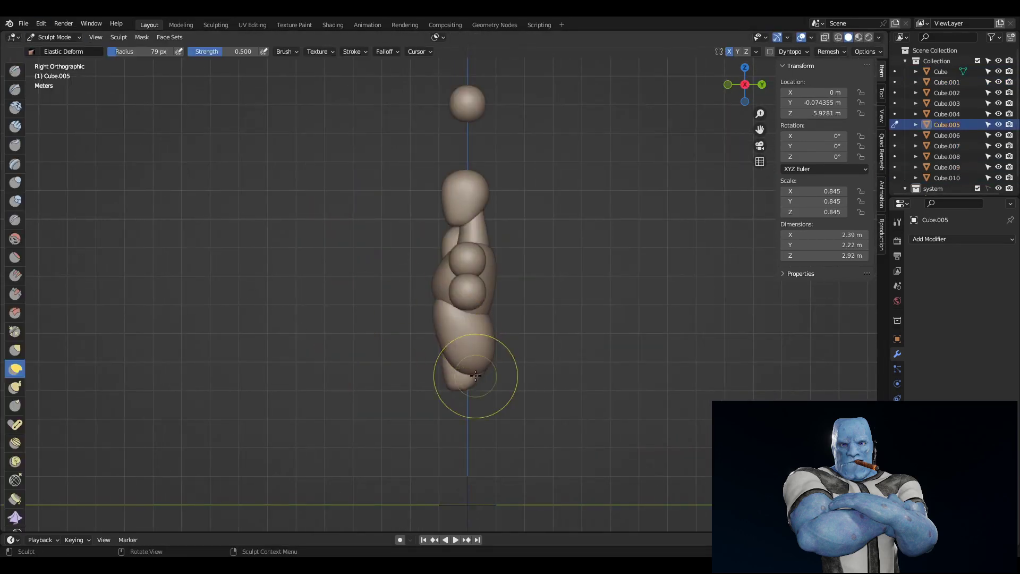
{"action": "key", "text": "KP_1"}
{"action": "left_click_drag", "start_coordinate": [452, 373], "coordinate": [458, 378]}
{"action": "key", "text": "KP_3"}
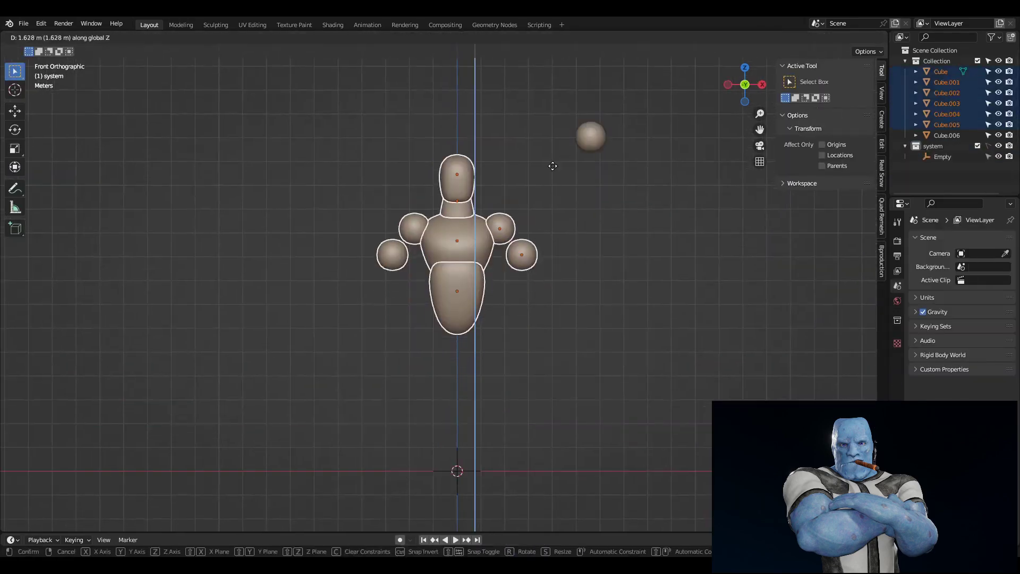
Duplicate the hand spheres with Shift+D and place them under the torso as legs.
{"action": "left_click", "coordinate": [53, 62]}
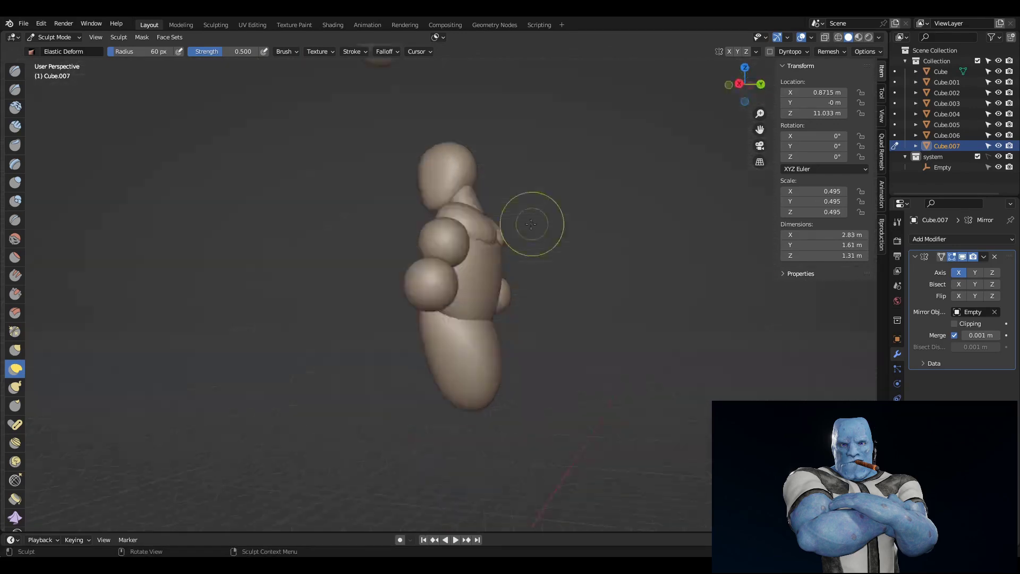
{"action": "mouse_move", "coordinate": [532, 221]}
{"action": "middle_mouse_down"}
{"action": "mouse_move", "coordinate": [521, 262]}
{"action": "mouse_move", "coordinate": [578, 238]}
{"action": "mouse_move", "coordinate": [474, 232]}
{"action": "mouse_move", "coordinate": [512, 312]}
{"action": "mouse_move", "coordinate": [474, 232]}
{"action": "middle_mouse_up"}
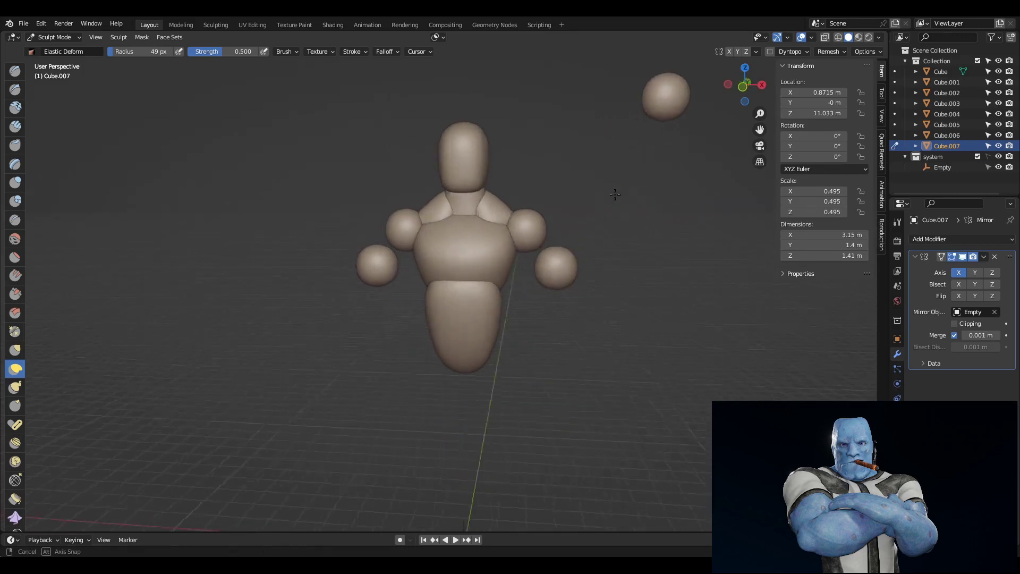
{"action": "middle_click_drag", "start_coordinate": [615, 194], "coordinate": [4, 60], "text": "alt"}
{"action": "key", "text": "ctrl+Tab"}
{"action": "key", "text": "shift+d"}
{"action": "left_click", "coordinate": [533, 371]}
{"action": "scroll", "coordinate": [533, 371], "scroll_direction": "down", "scroll_amount": 1}
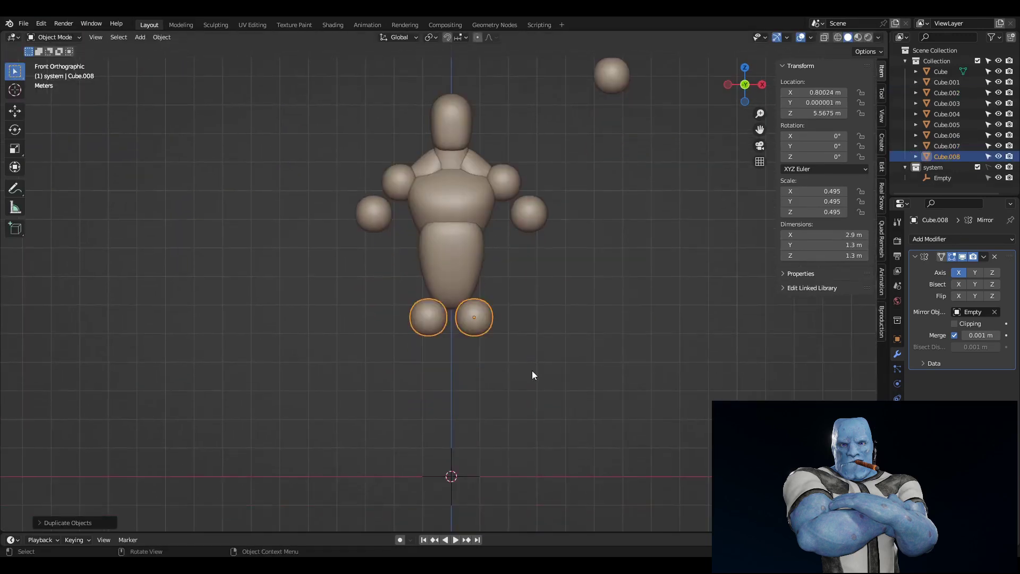
{"action": "left_click", "coordinate": [377, 368]}
Stretch the stacked leg spheres down into thighs from the side view.
{"action": "left_click_drag", "start_coordinate": [258, 266], "coordinate": [409, 425]}
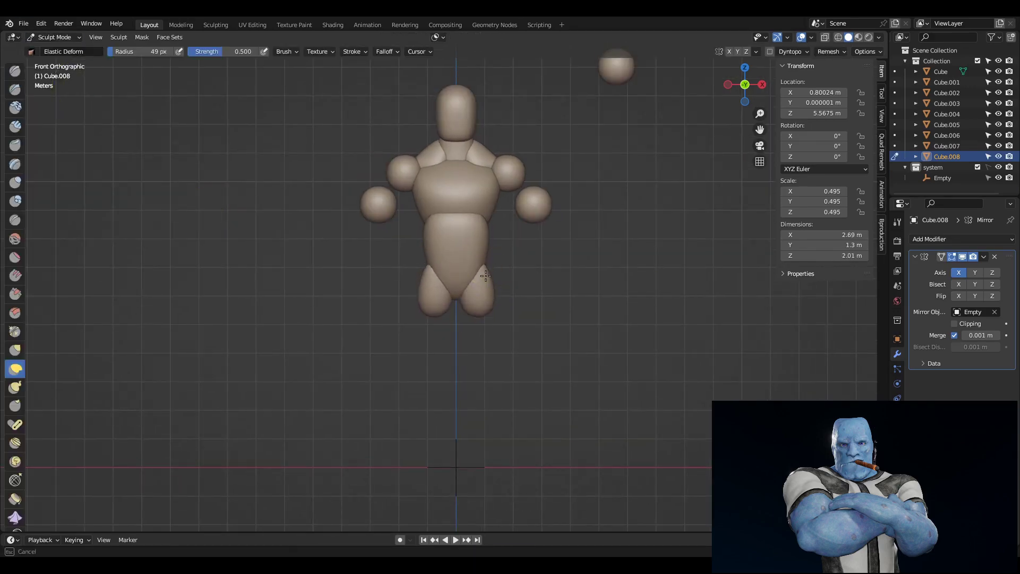
{"action": "key", "text": "KP_3"}
{"action": "middle_click_drag", "start_coordinate": [465, 326], "coordinate": [547, 367]}
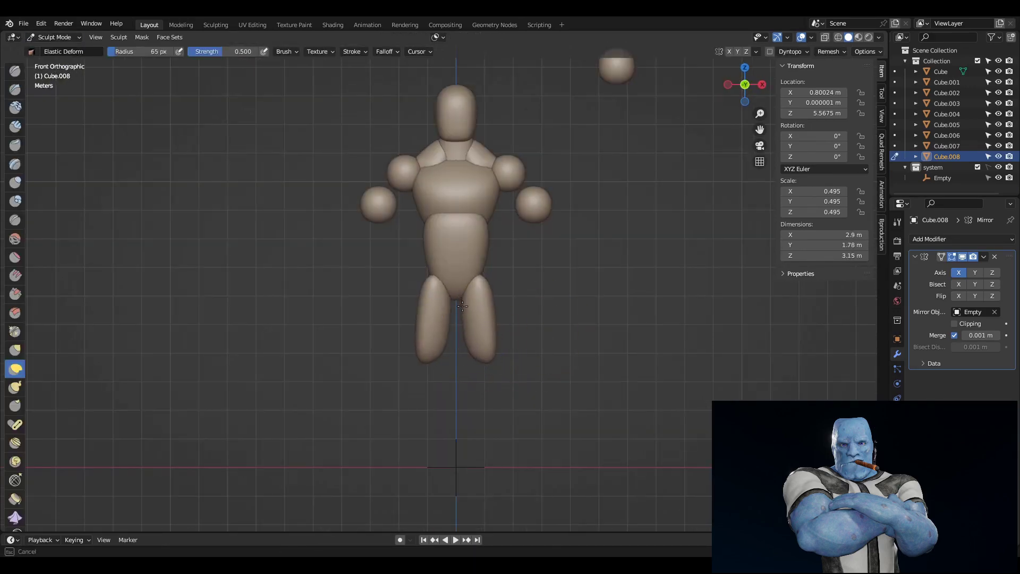
{"action": "key", "text": "KP_1"}
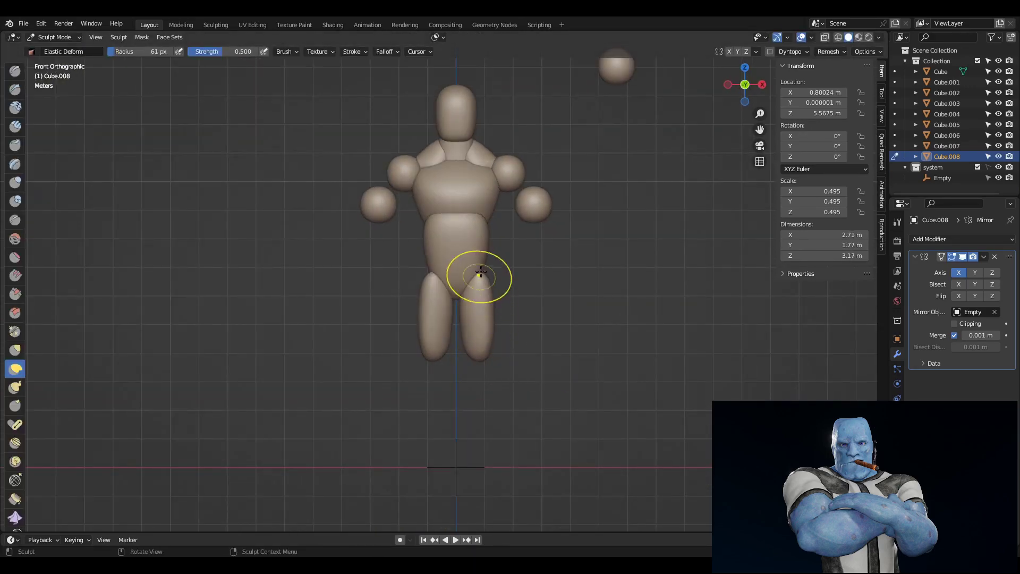
{"action": "scroll", "coordinate": [531, 293], "scroll_direction": "down", "scroll_amount": 2}
{"action": "scroll", "coordinate": [502, 336], "scroll_direction": "up", "scroll_amount": 3}
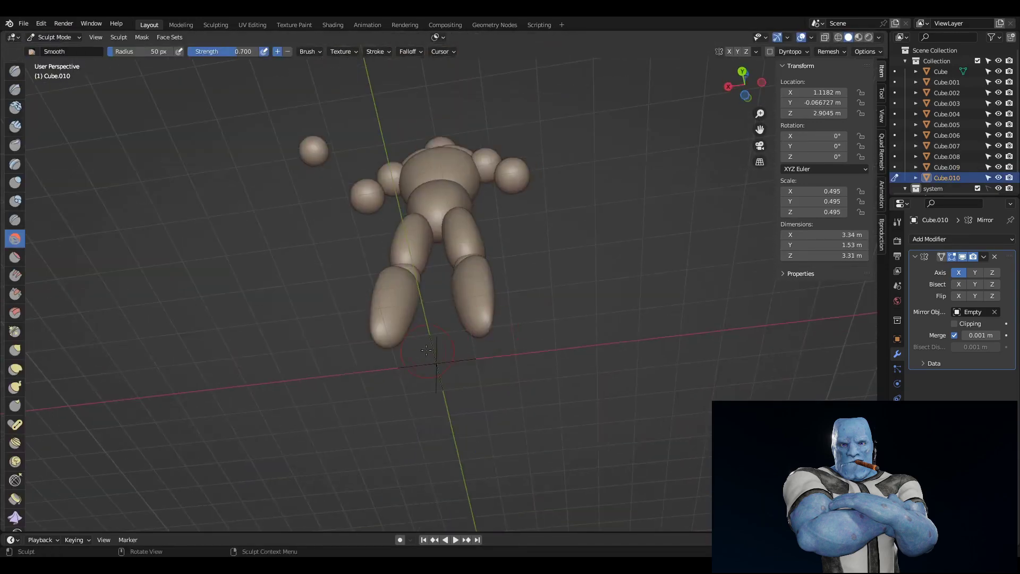
{"action": "middle_click_drag", "start_coordinate": [426, 349], "coordinate": [557, 401]}
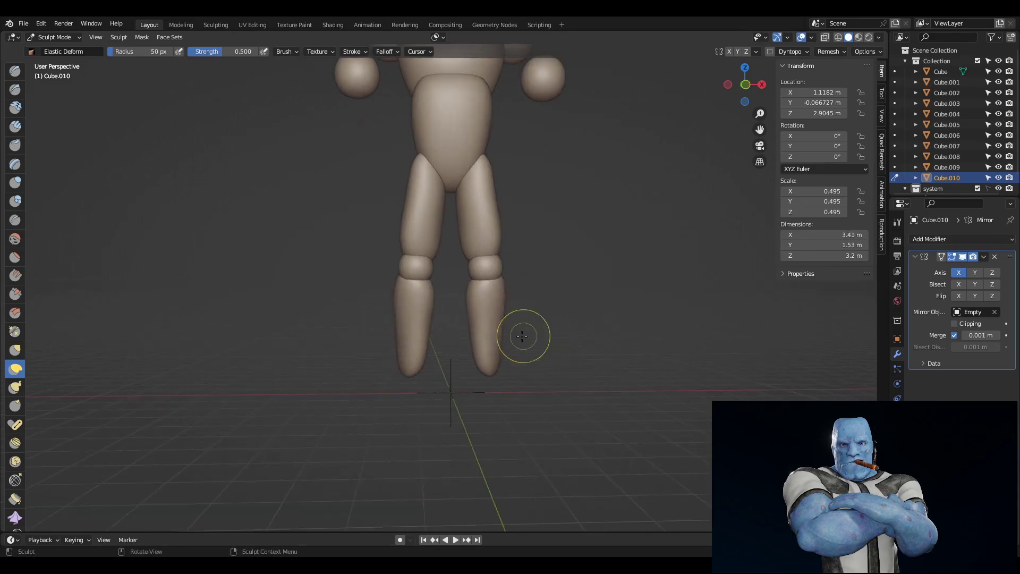
{"action": "middle_click_drag", "start_coordinate": [522, 335], "coordinate": [388, 335]}
{"action": "key", "text": "KP_1"}
Sculpt the thigh piece into knees and shins, then return to Object Mode.
{"action": "key", "text": "alt+q"}
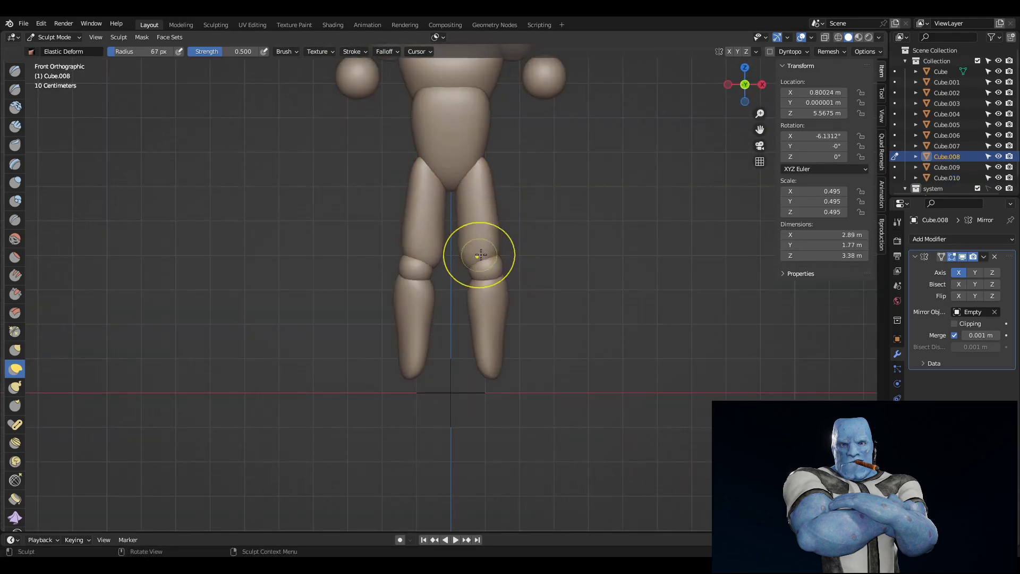
{"action": "mouse_move", "coordinate": [479, 255]}
{"action": "middle_mouse_down"}
{"action": "mouse_move", "coordinate": [466, 239]}
{"action": "mouse_move", "coordinate": [531, 239]}
{"action": "mouse_move", "coordinate": [518, 239]}
{"action": "middle_mouse_up"}
{"action": "scroll", "coordinate": [553, 290], "scroll_direction": "down", "scroll_amount": 3}
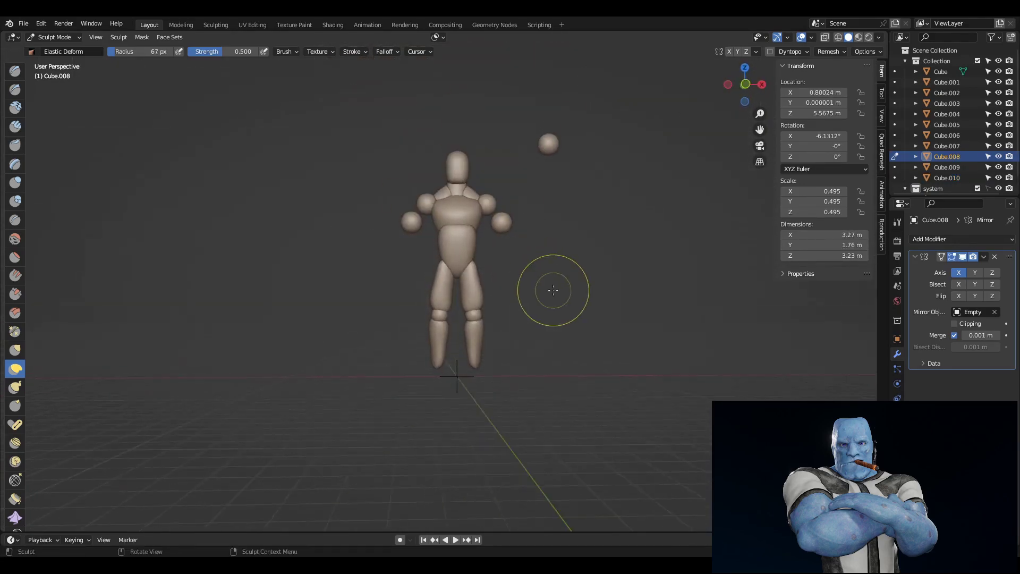
{"action": "mouse_move", "coordinate": [553, 290]}
{"action": "middle_mouse_down"}
{"action": "mouse_move", "coordinate": [506, 296]}
{"action": "mouse_move", "coordinate": [433, 383]}
{"action": "middle_mouse_up"}
{"action": "key", "text": "KP_1"}
{"action": "scroll", "coordinate": [529, 239], "scroll_direction": "up", "scroll_amount": 2}
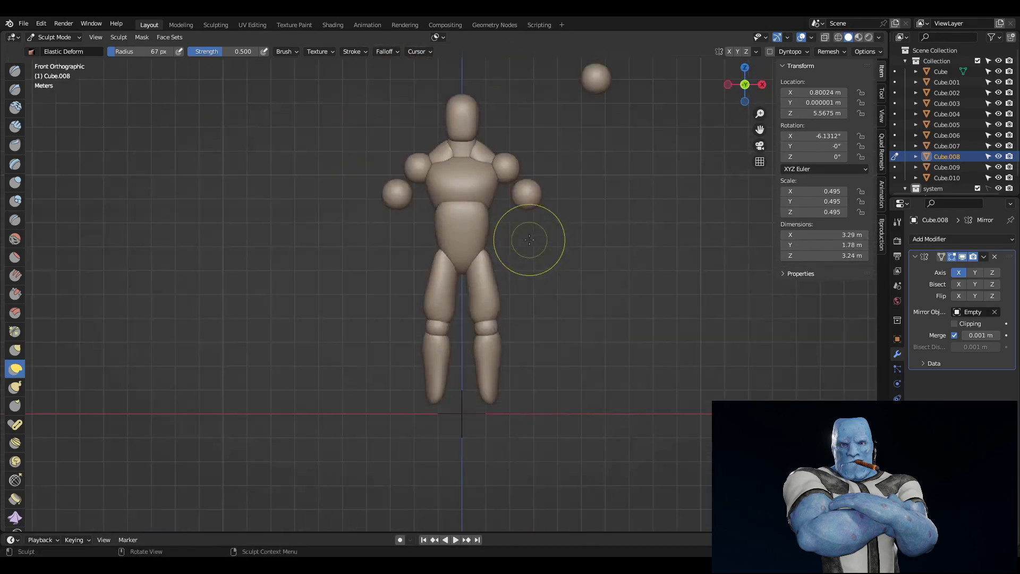
{"action": "scroll", "coordinate": [529, 240], "scroll_direction": "up", "scroll_amount": 2}
{"action": "key", "text": "ctrl+Tab"}
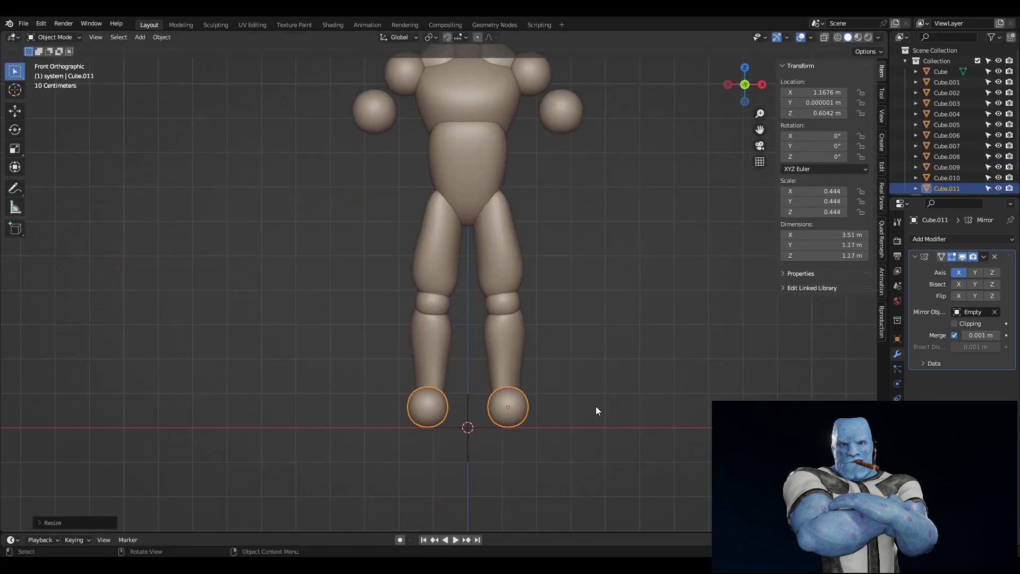
Stretch the foot spheres forward from the side view with Elastic Deform.
{"action": "key", "text": "KP_3"}
{"action": "key", "text": "ctrl+Tab"}
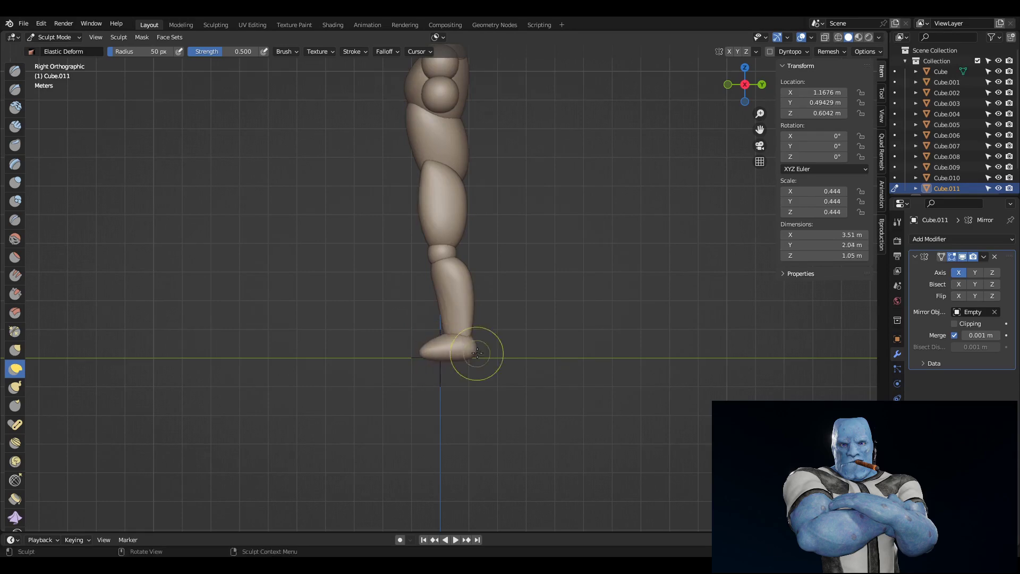
{"action": "middle_click_drag", "start_coordinate": [476, 352], "coordinate": [487, 343]}
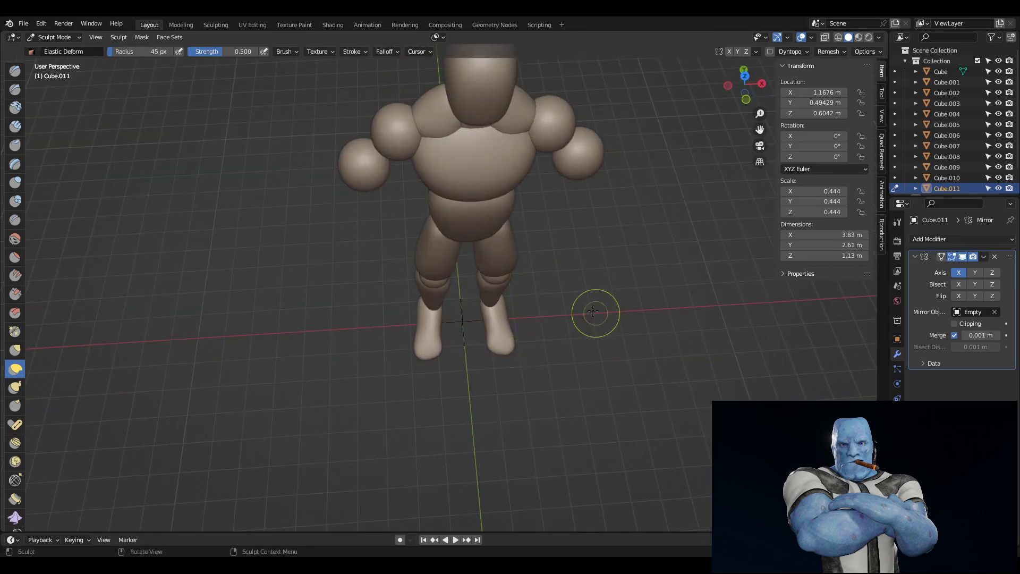
{"action": "middle_click_drag", "start_coordinate": [594, 311], "coordinate": [532, 314]}
{"action": "key", "text": "KP_3"}
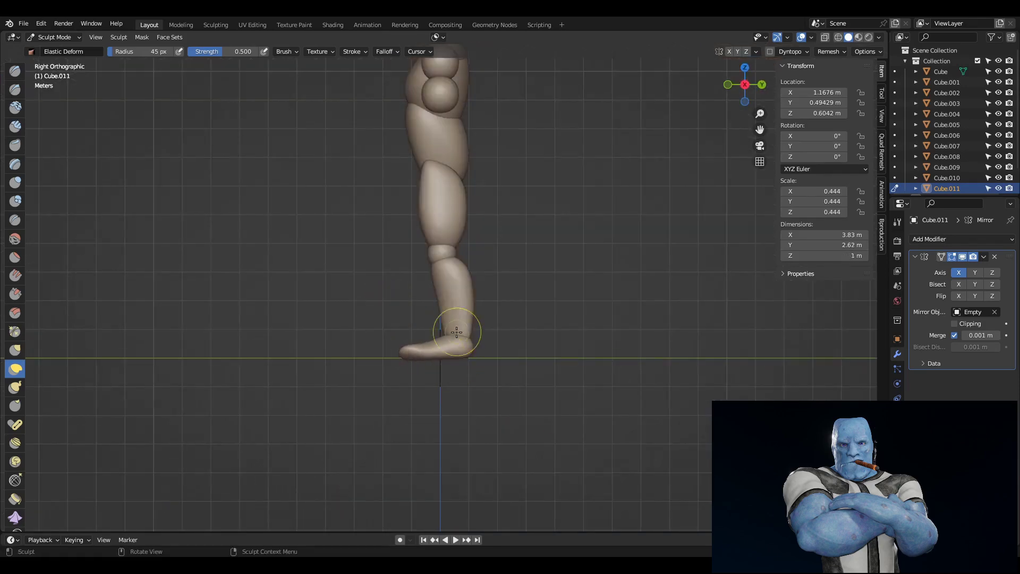
{"action": "middle_click_drag", "start_coordinate": [456, 332], "coordinate": [587, 303]}
{"action": "scroll", "coordinate": [587, 303], "scroll_direction": "up", "scroll_amount": 3}
{"action": "left_click_drag", "start_coordinate": [512, 341], "coordinate": [509, 340]}
{"action": "key", "text": "KP_3"}
{"action": "key", "text": "f"}
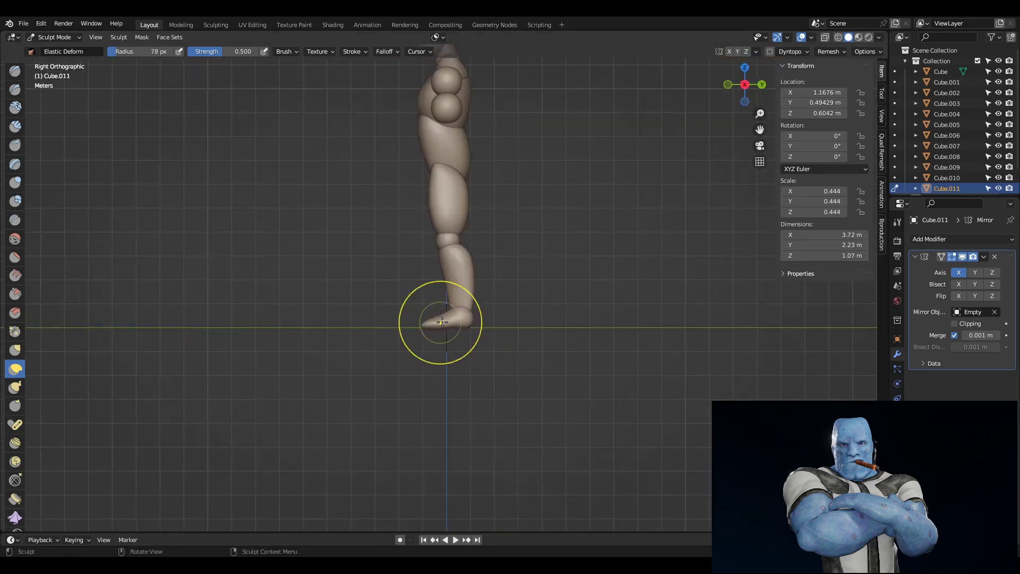
Reshape the shin and feet from the front view.
{"action": "middle_click_drag", "start_coordinate": [441, 322], "coordinate": [478, 298]}
{"action": "key", "text": "KP_1"}
{"action": "key", "text": "alt+q"}
{"action": "scroll", "coordinate": [511, 258], "scroll_direction": "up", "scroll_amount": 2}
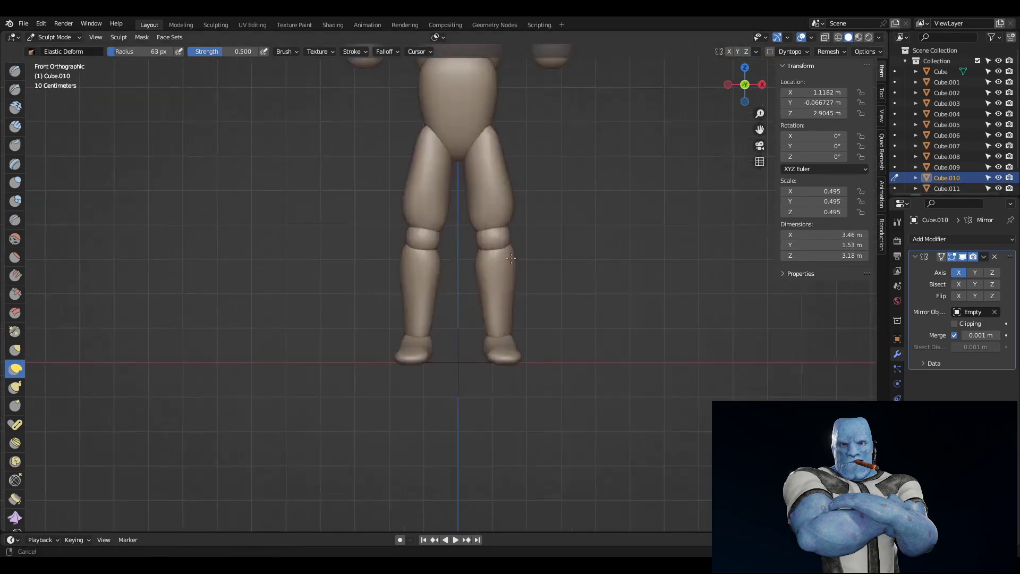
{"action": "middle_click_drag", "start_coordinate": [511, 258], "coordinate": [505, 324], "text": "shift"}
{"action": "middle_click_drag", "start_coordinate": [513, 393], "coordinate": [474, 410]}
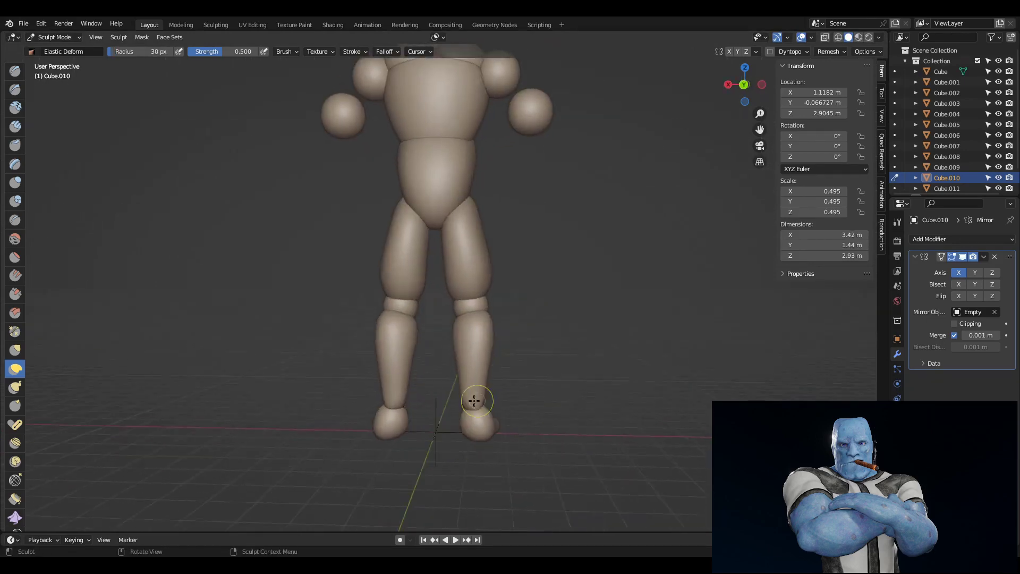
{"action": "key", "text": "alt+q"}
{"action": "middle_click_drag", "start_coordinate": [406, 428], "coordinate": [491, 414]}
{"action": "key", "text": "ctrl+Tab"}
Nudge the foot spheres slightly backward under the shins.
{"action": "key", "text": "KP_3"}
{"action": "left_click", "coordinate": [470, 409]}
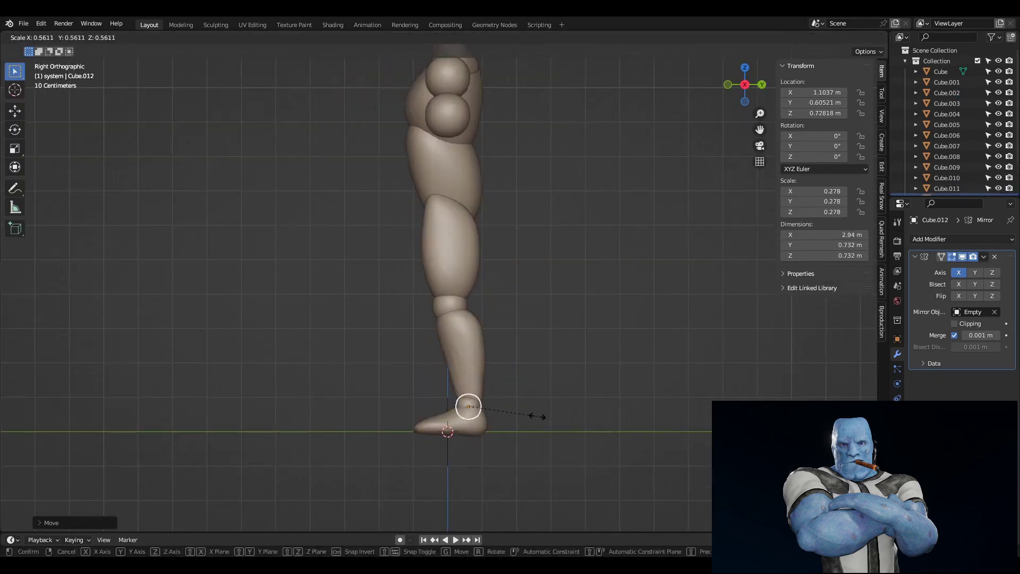
{"action": "key", "text": "KP_1"}
{"action": "key", "text": "KP_3"}
{"action": "scroll", "coordinate": [609, 406], "scroll_direction": "down", "scroll_amount": 2}
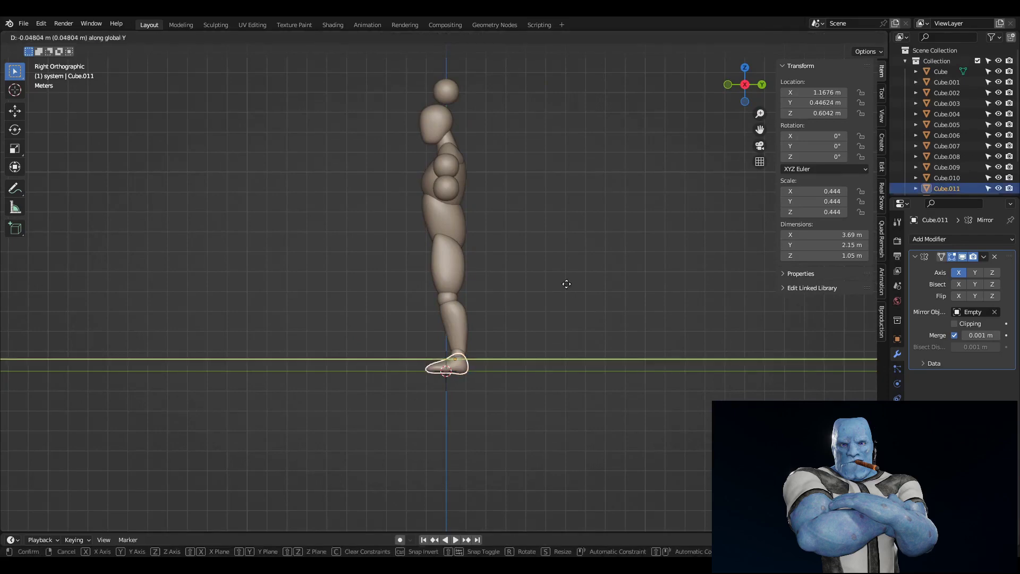
{"action": "left_click", "coordinate": [566, 283]}
{"action": "left_click", "coordinate": [484, 196]}
{"action": "middle_click_drag", "start_coordinate": [485, 196], "coordinate": [480, 224]}
Scale up the arm spheres for bulkier shoulders.
{"action": "key", "text": "KP_1"}
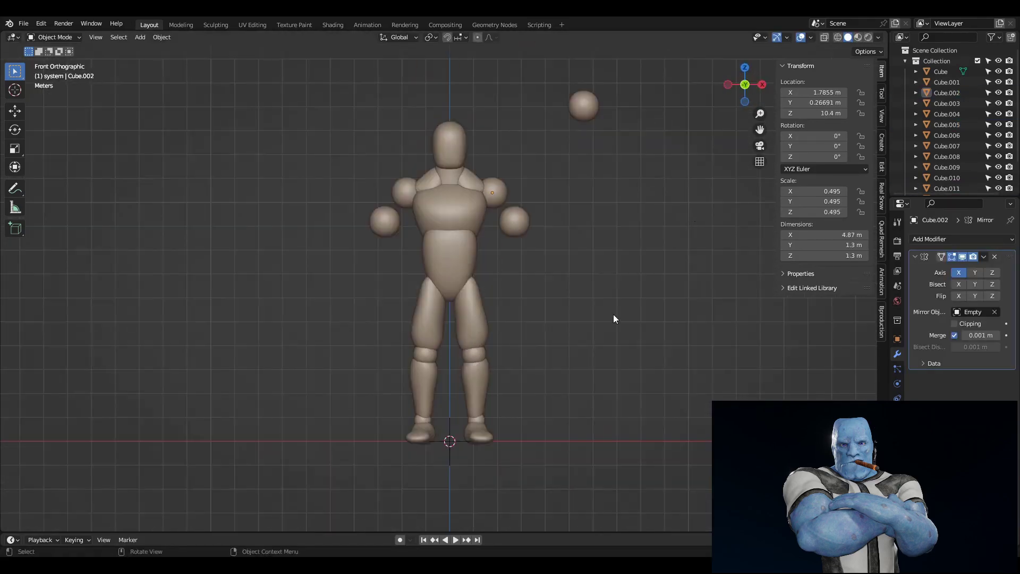
{"action": "scroll", "coordinate": [613, 319], "scroll_direction": "up", "scroll_amount": 1}
{"action": "left_click", "coordinate": [533, 232]}
{"action": "key", "text": "s"}
{"action": "left_click", "coordinate": [624, 256]}
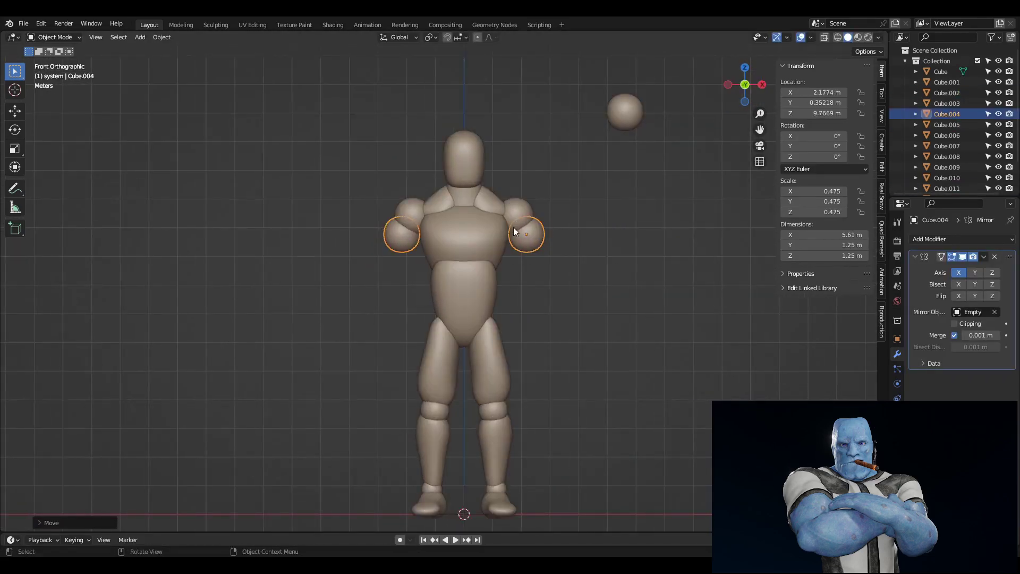
{"action": "key", "text": "s"}
{"action": "left_click", "coordinate": [511, 232]}
{"action": "middle_click_drag", "start_coordinate": [511, 232], "coordinate": [603, 283]}
{"action": "key", "text": "KP_1"}
{"action": "left_click", "coordinate": [610, 263]}
Stretch an arm sphere down into an upper arm and reduce the brush size.
{"action": "left_click", "coordinate": [546, 228]}
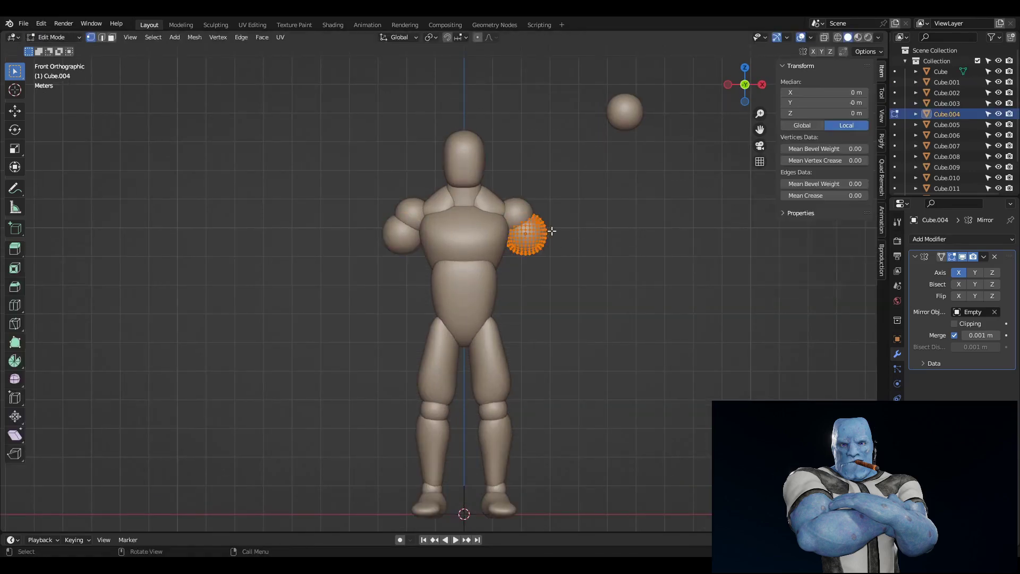
{"action": "key", "text": "ctrl+Tab"}
{"action": "middle_click_drag", "start_coordinate": [546, 227], "coordinate": [551, 230]}
{"action": "left_click_drag", "start_coordinate": [551, 230], "coordinate": [549, 278]}
{"action": "middle_click_drag", "start_coordinate": [549, 278], "coordinate": [531, 277]}
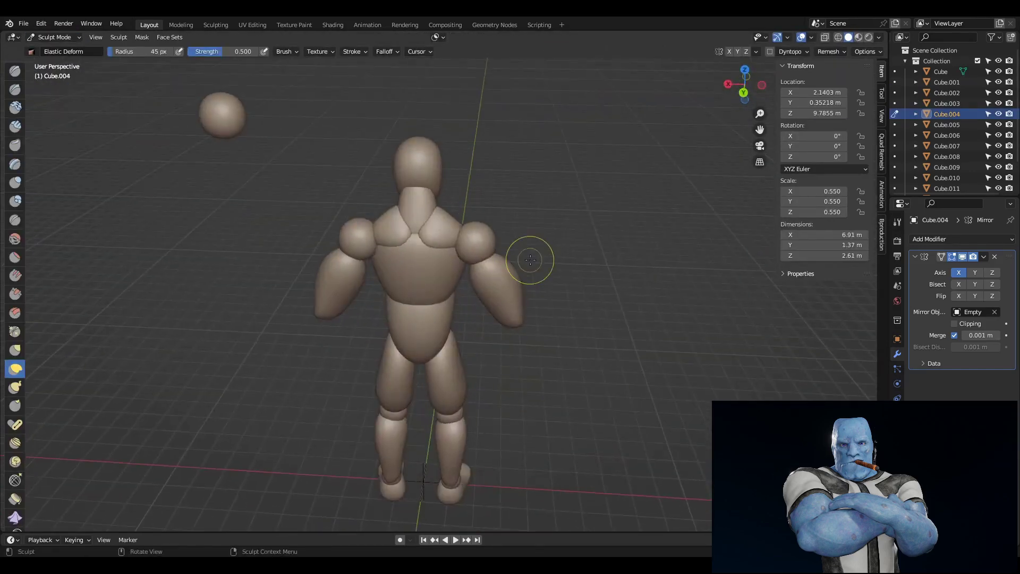
{"action": "key", "text": "f"}
{"action": "left_click", "coordinate": [478, 332]}
{"action": "mouse_move", "coordinate": [478, 332]}
{"action": "middle_mouse_down"}
{"action": "mouse_move", "coordinate": [501, 307]}
{"action": "mouse_move", "coordinate": [490, 300]}
{"action": "mouse_move", "coordinate": [522, 270]}
{"action": "middle_mouse_up"}
{"action": "left_click", "coordinate": [501, 307]}
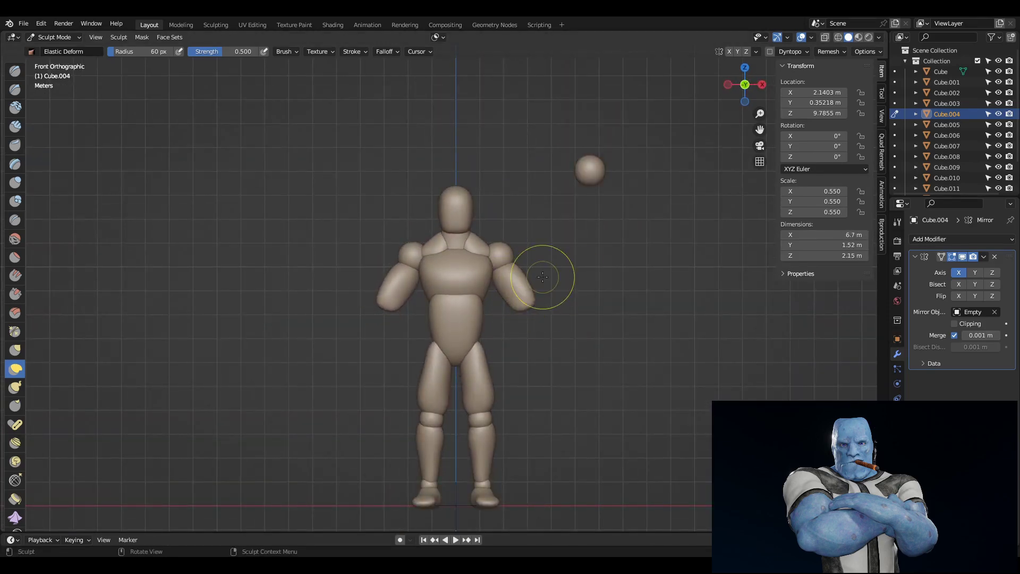
Duplicate the forearm piece with Shift+D for the other arm.
{"action": "middle_click_drag", "start_coordinate": [633, 294], "coordinate": [501, 350]}
{"action": "mouse_move", "coordinate": [669, 328]}
{"action": "middle_mouse_down"}
{"action": "mouse_move", "coordinate": [510, 223]}
{"action": "mouse_move", "coordinate": [528, 317]}
{"action": "mouse_move", "coordinate": [527, 413]}
{"action": "middle_mouse_up"}
{"action": "key", "text": "ctrl+Tab"}
{"action": "left_click", "coordinate": [528, 318]}
{"action": "key", "text": "shift+d"}
{"action": "key", "text": "KP_1"}
{"action": "left_click", "coordinate": [606, 160]}
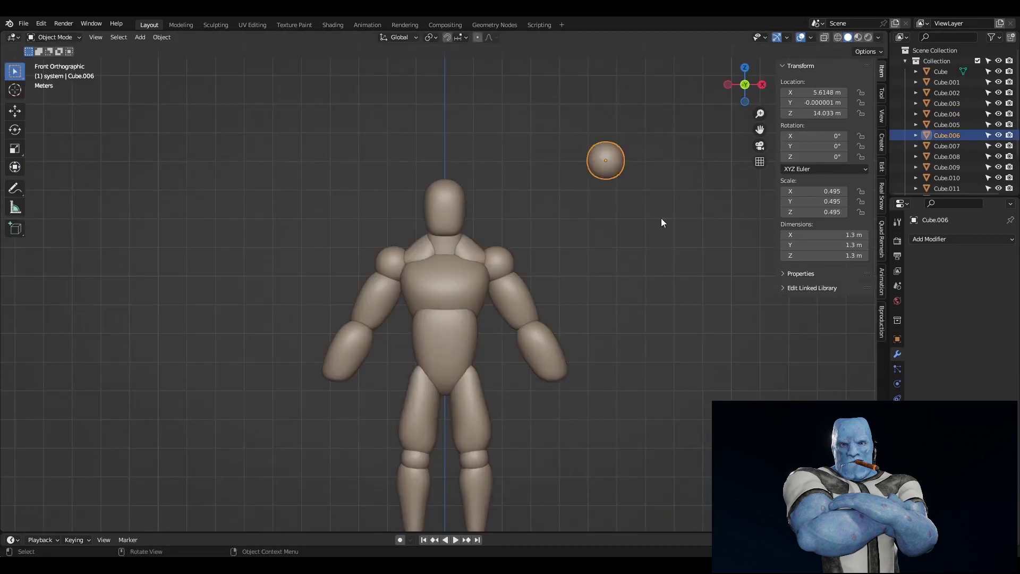
{"action": "mouse_move", "coordinate": [579, 318]}
{"action": "middle_mouse_down"}
{"action": "mouse_move", "coordinate": [683, 96]}
{"action": "mouse_move", "coordinate": [515, 244]}
{"action": "mouse_move", "coordinate": [611, 249]}
{"action": "middle_mouse_up"}
Add a Mirror modifier to the floating sphere and check the forearms.
{"action": "left_click", "coordinate": [961, 239]}
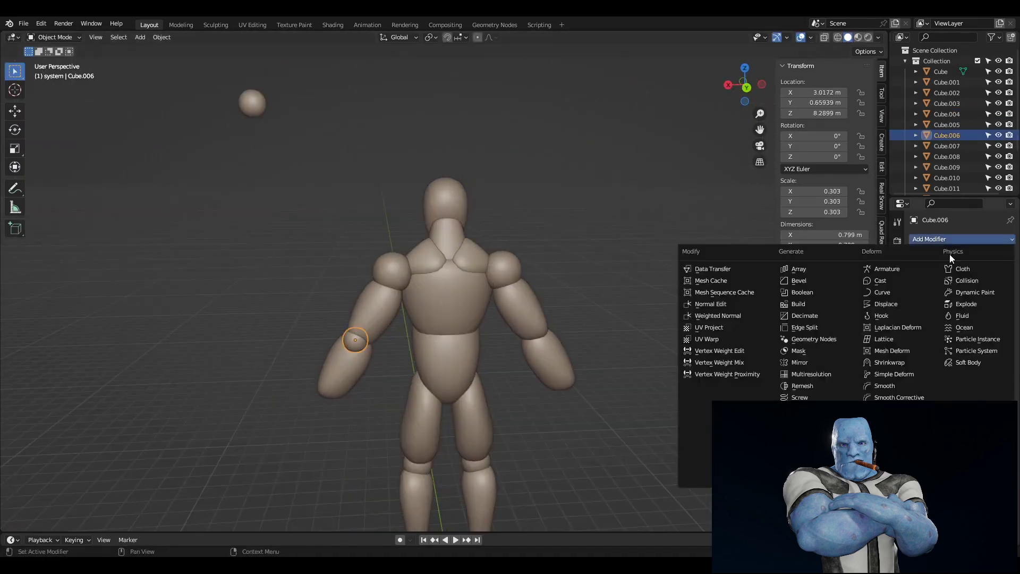
{"action": "left_click", "coordinate": [786, 360]}
{"action": "left_click", "coordinate": [555, 361]}
{"action": "mouse_move", "coordinate": [555, 361]}
{"action": "middle_mouse_down"}
{"action": "mouse_move", "coordinate": [568, 357]}
{"action": "mouse_move", "coordinate": [548, 313]}
{"action": "mouse_move", "coordinate": [552, 360]}
{"action": "middle_mouse_up"}
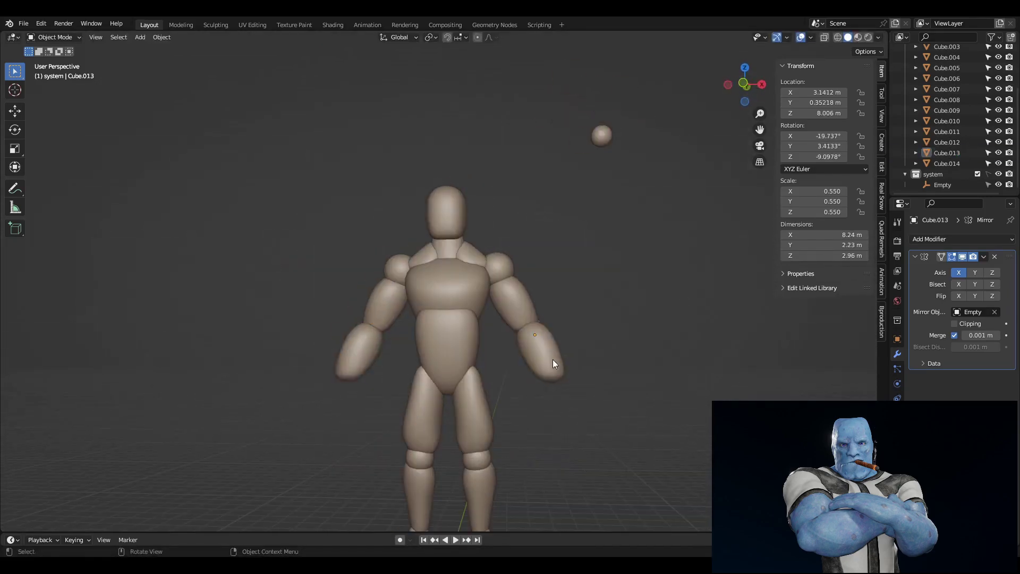
{"action": "mouse_move", "coordinate": [388, 334]}
{"action": "middle_mouse_down"}
{"action": "mouse_move", "coordinate": [536, 357]}
{"action": "mouse_move", "coordinate": [490, 387]}
{"action": "mouse_move", "coordinate": [569, 382]}
{"action": "mouse_move", "coordinate": [573, 233]}
{"action": "middle_mouse_up"}
{"action": "mouse_move", "coordinate": [495, 249]}
{"action": "middle_mouse_down"}
{"action": "mouse_move", "coordinate": [410, 262]}
{"action": "mouse_move", "coordinate": [510, 287]}
{"action": "mouse_move", "coordinate": [483, 235]}
{"action": "mouse_move", "coordinate": [432, 284]}
{"action": "mouse_move", "coordinate": [459, 211]}
{"action": "mouse_move", "coordinate": [601, 237]}
{"action": "mouse_move", "coordinate": [547, 282]}
{"action": "mouse_move", "coordinate": [409, 296]}
{"action": "mouse_move", "coordinate": [498, 356]}
{"action": "mouse_move", "coordinate": [486, 230]}
{"action": "middle_mouse_up"}
{"action": "scroll", "coordinate": [486, 229], "scroll_direction": "up", "scroll_amount": 2}
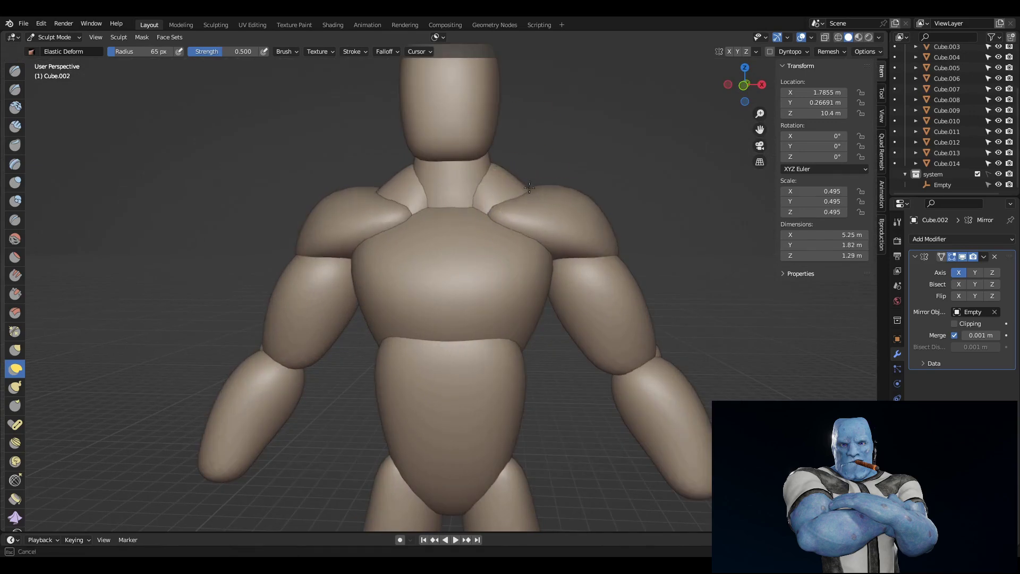
{"action": "scroll", "coordinate": [583, 152], "scroll_direction": "down", "scroll_amount": 6}
{"action": "mouse_move", "coordinate": [582, 152]}
{"action": "middle_mouse_down"}
{"action": "mouse_move", "coordinate": [340, 232]}
{"action": "mouse_move", "coordinate": [537, 228]}
{"action": "mouse_move", "coordinate": [569, 255]}
{"action": "mouse_move", "coordinate": [547, 285]}
{"action": "mouse_move", "coordinate": [634, 269]}
{"action": "mouse_move", "coordinate": [537, 266]}
{"action": "mouse_move", "coordinate": [611, 271]}
{"action": "mouse_move", "coordinate": [531, 287]}
{"action": "mouse_move", "coordinate": [572, 295]}
{"action": "mouse_move", "coordinate": [557, 255]}
{"action": "mouse_move", "coordinate": [399, 178]}
{"action": "mouse_move", "coordinate": [519, 177]}
{"action": "middle_mouse_up"}
Rotate the head piece to reposition it.
{"action": "key", "text": "ctrl+Tab"}
{"action": "left_click", "coordinate": [456, 141]}
{"action": "key", "text": "r"}
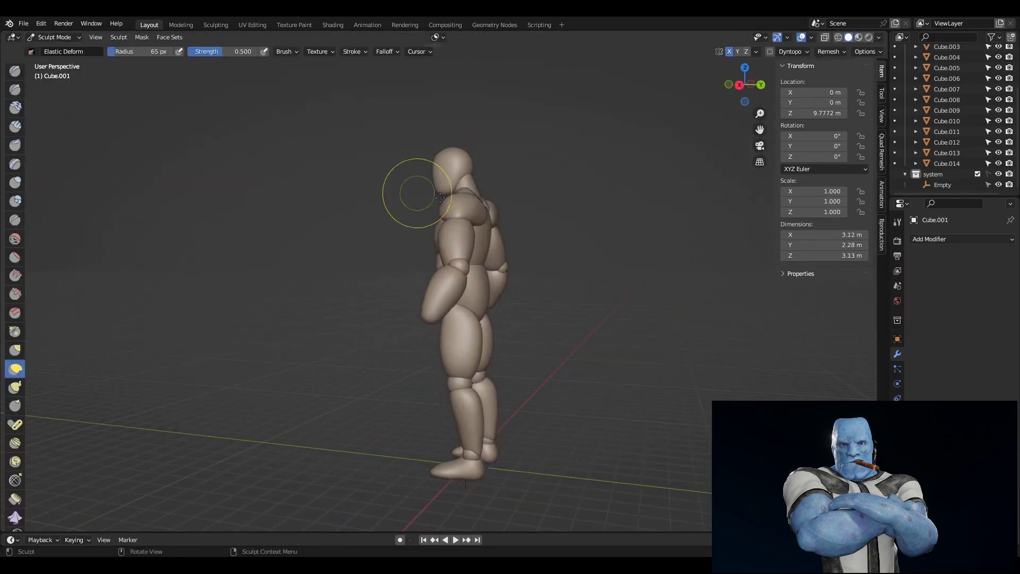
{"action": "middle_click_drag", "start_coordinate": [530, 233], "coordinate": [575, 232]}
{"action": "scroll", "coordinate": [521, 283], "scroll_direction": "up", "scroll_amount": 5}
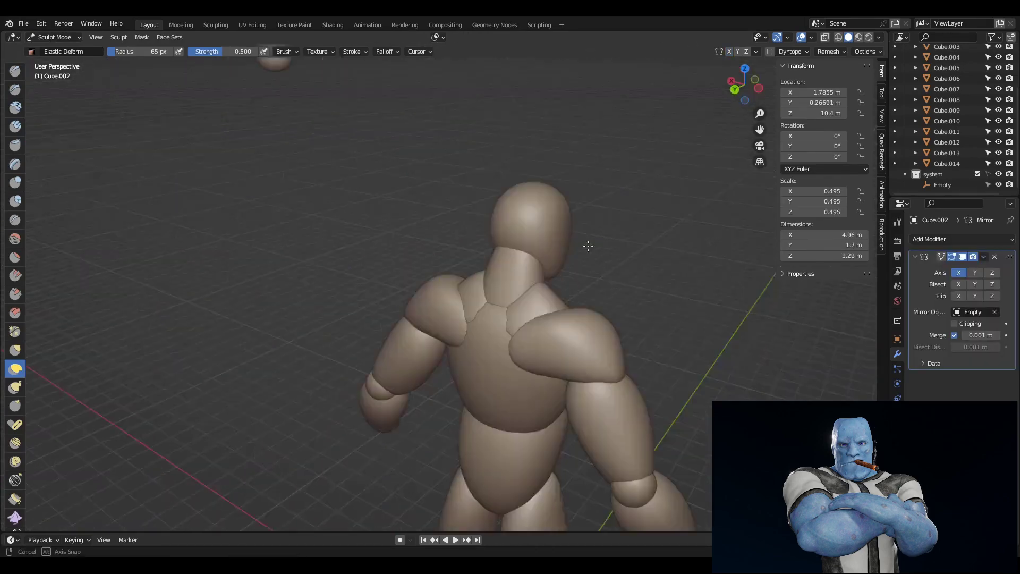
{"action": "mouse_move", "coordinate": [521, 283]}
{"action": "middle_mouse_down"}
{"action": "mouse_move", "coordinate": [546, 312]}
{"action": "mouse_move", "coordinate": [561, 304]}
{"action": "middle_mouse_up"}
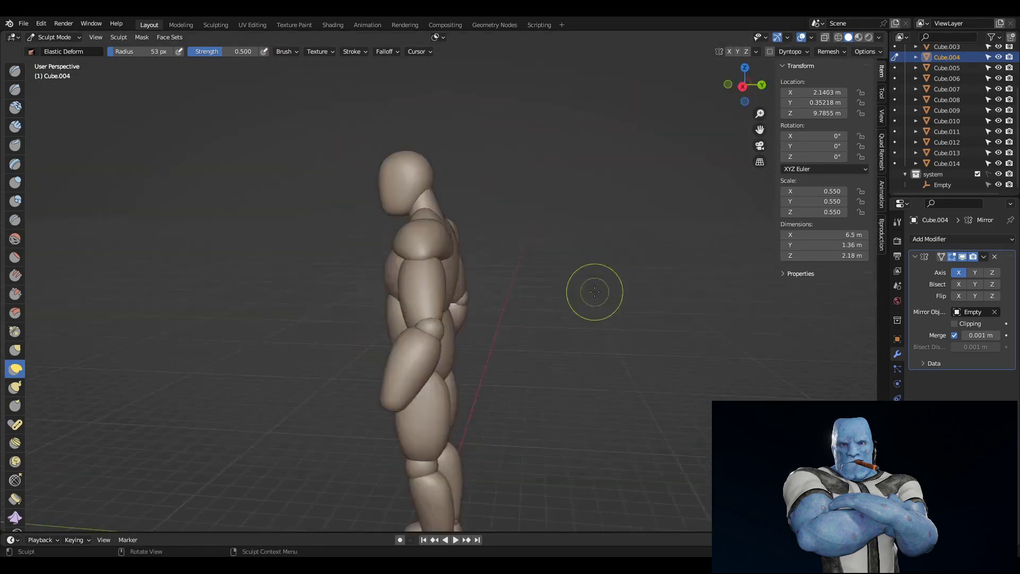
Stretch the hand sphere into a longer hand with Elastic Deform.
{"action": "left_click", "coordinate": [53, 36]}
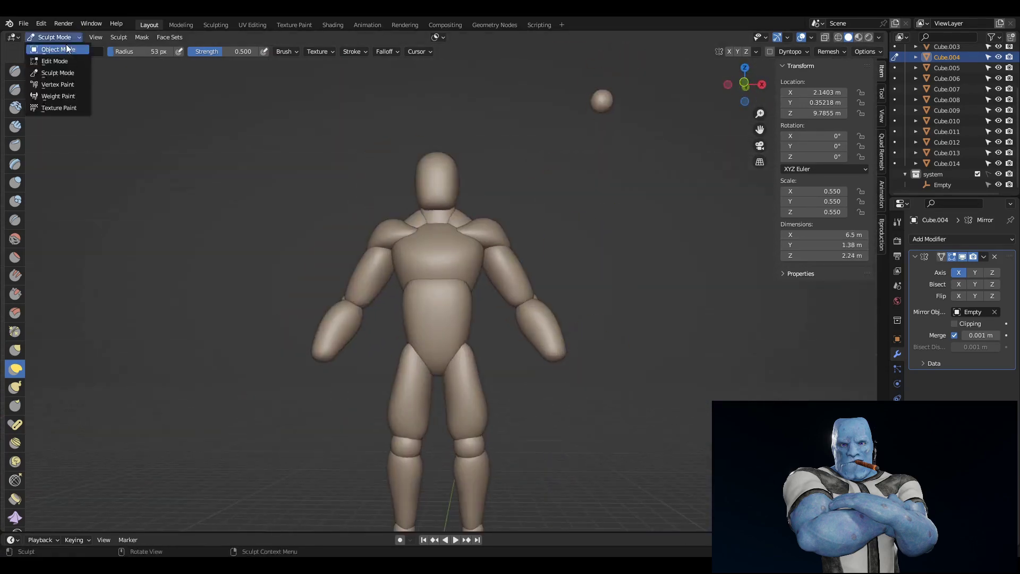
{"action": "left_click", "coordinate": [534, 170]}
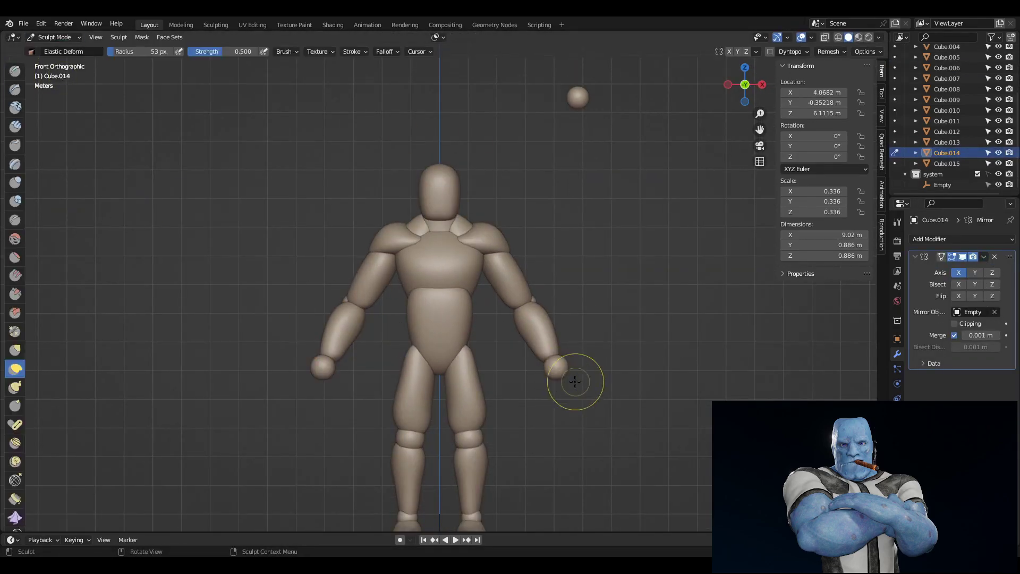
{"action": "middle_click_drag", "start_coordinate": [444, 405], "coordinate": [539, 236]}
{"action": "left_click_drag", "start_coordinate": [441, 300], "coordinate": [485, 319]}
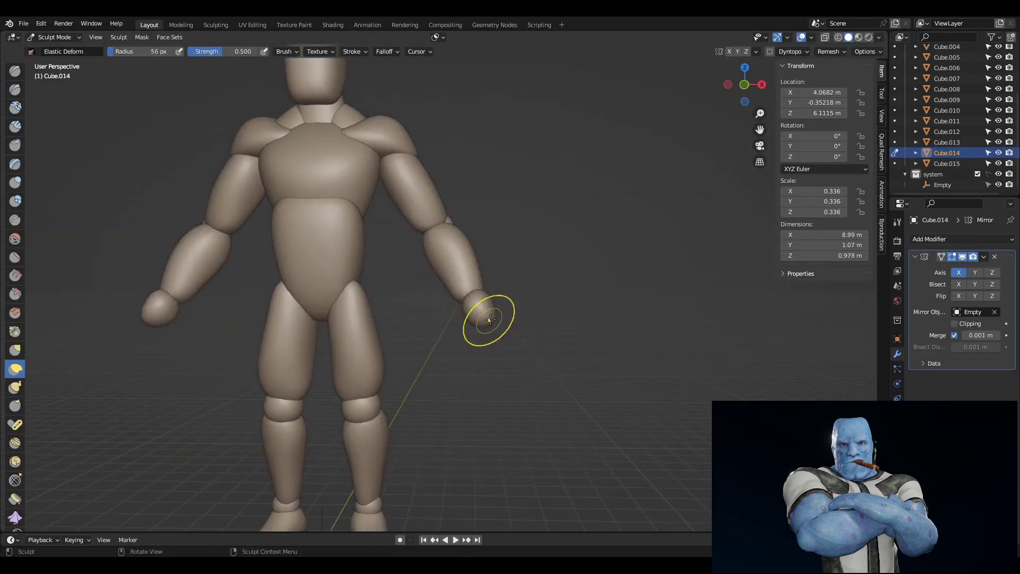
{"action": "mouse_move", "coordinate": [485, 319]}
{"action": "middle_mouse_down"}
{"action": "mouse_move", "coordinate": [485, 296]}
{"action": "mouse_move", "coordinate": [589, 312]}
{"action": "middle_mouse_up"}
{"action": "key", "text": "KP_1"}
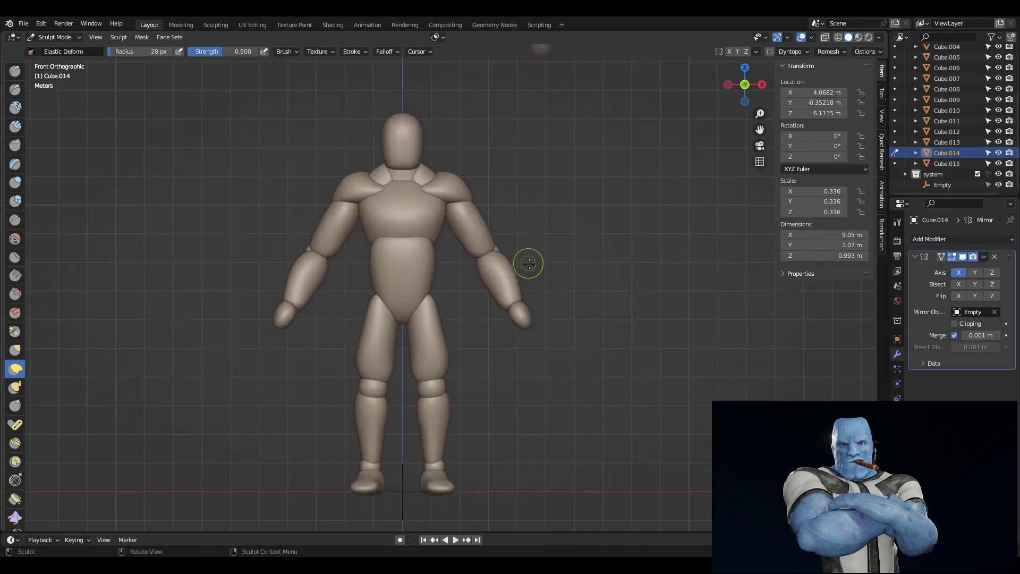
{"action": "mouse_move", "coordinate": [508, 238]}
{"action": "middle_mouse_down"}
{"action": "mouse_move", "coordinate": [496, 285]}
{"action": "mouse_move", "coordinate": [598, 147]}
{"action": "mouse_move", "coordinate": [479, 382]}
{"action": "mouse_move", "coordinate": [470, 457]}
{"action": "mouse_move", "coordinate": [494, 429]}
{"action": "mouse_move", "coordinate": [478, 398]}
{"action": "mouse_move", "coordinate": [571, 362]}
{"action": "mouse_move", "coordinate": [531, 345]}
{"action": "mouse_move", "coordinate": [584, 297]}
{"action": "mouse_move", "coordinate": [644, 212]}
{"action": "middle_mouse_up"}
Switch to the Crease brush, then select the small floating sphere and the hand piece.
{"action": "key", "text": "shift+c"}
{"action": "key", "text": "ctrl+Tab"}
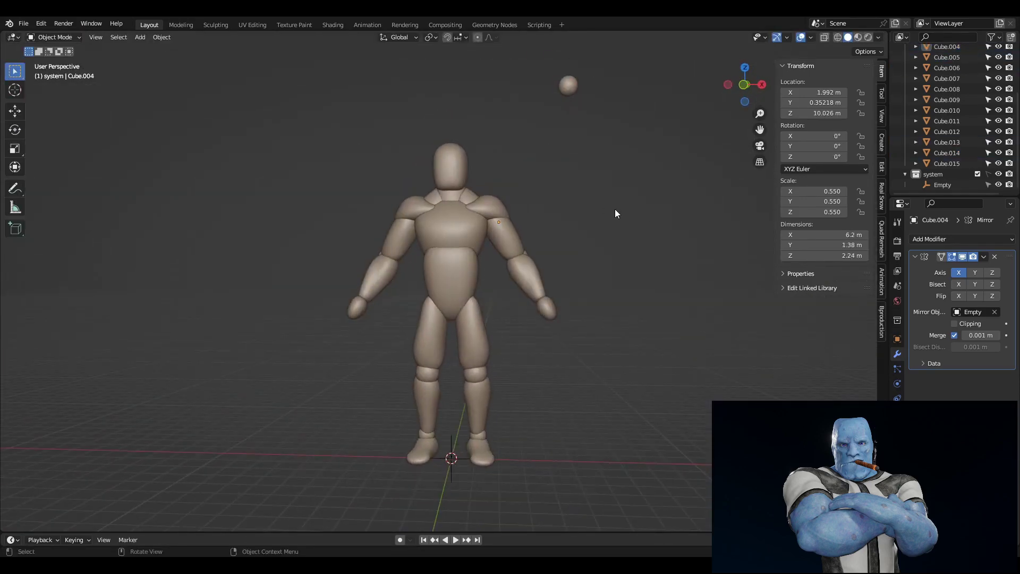
{"action": "mouse_move", "coordinate": [744, 120]}
{"action": "middle_mouse_down"}
{"action": "mouse_move", "coordinate": [403, 225]}
{"action": "mouse_move", "coordinate": [584, 160]}
{"action": "middle_mouse_up"}
{"action": "left_click", "coordinate": [569, 83]}
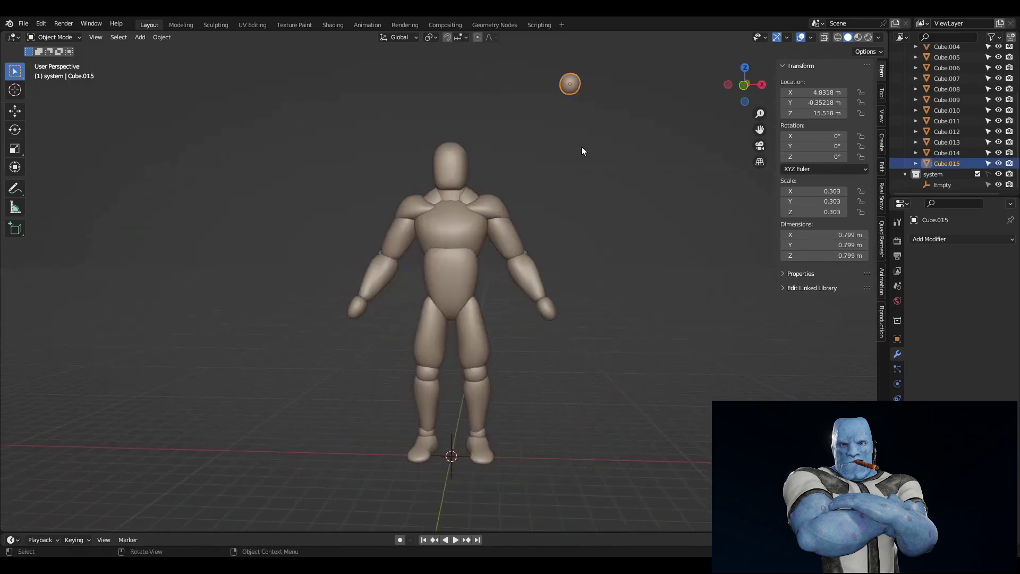
{"action": "mouse_move", "coordinate": [656, 317]}
{"action": "middle_mouse_down"}
{"action": "mouse_move", "coordinate": [470, 303]}
{"action": "mouse_move", "coordinate": [451, 345]}
{"action": "middle_mouse_up"}
{"action": "left_click", "coordinate": [454, 349]}
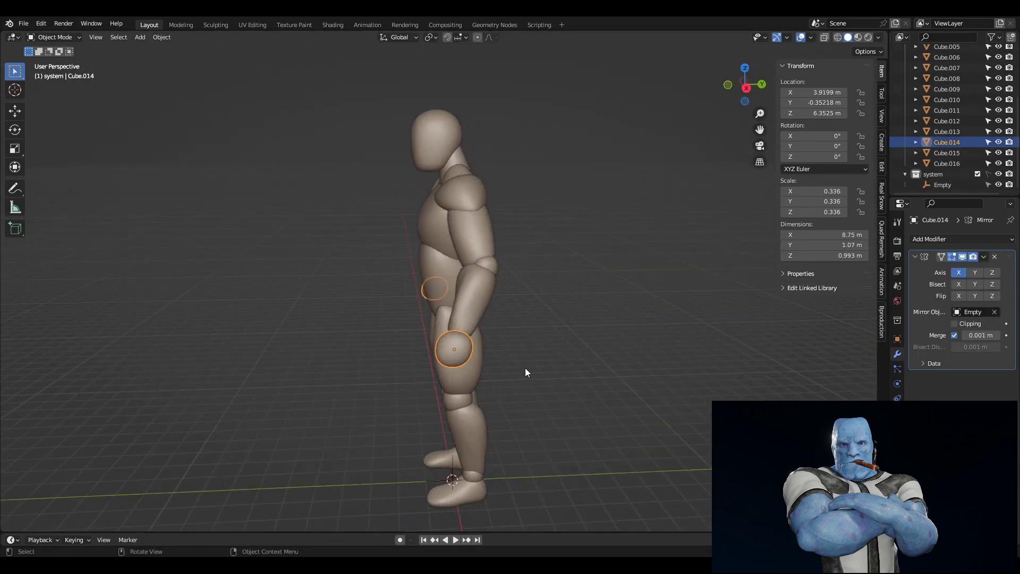
Delete the stray sphere beside the figure.
{"action": "left_click", "coordinate": [15, 369]}
{"action": "scroll", "coordinate": [458, 382], "scroll_direction": "up", "scroll_amount": 1}
{"action": "key", "text": "KP_1"}
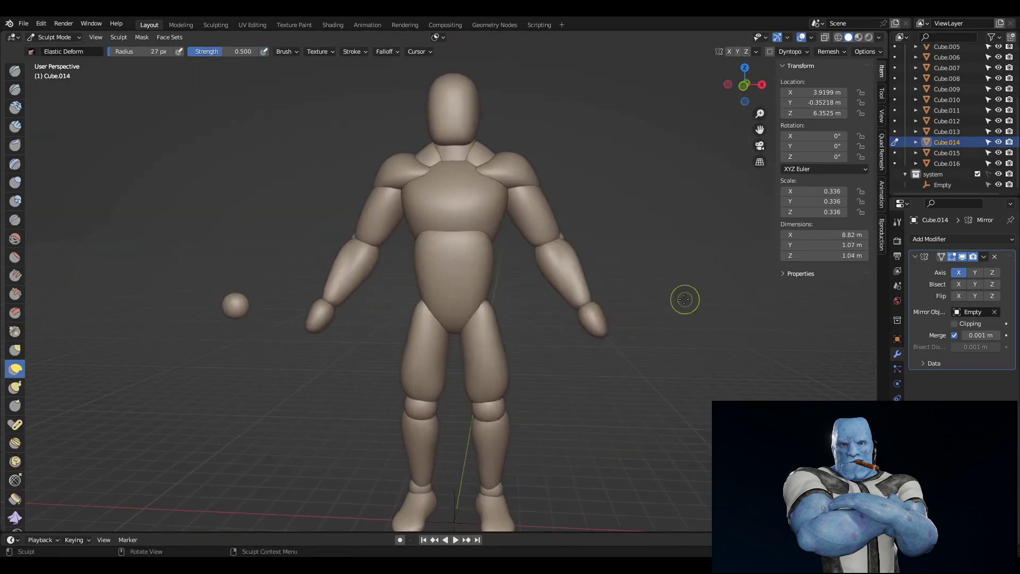
{"action": "left_click", "coordinate": [54, 37]}
{"action": "left_click", "coordinate": [189, 303]}
{"action": "key", "text": "Delete"}
Add a new cube, make the system collection unselectable, and shade the cube smooth.
{"action": "key", "text": "shift+a"}
{"action": "left_click", "coordinate": [662, 158]}
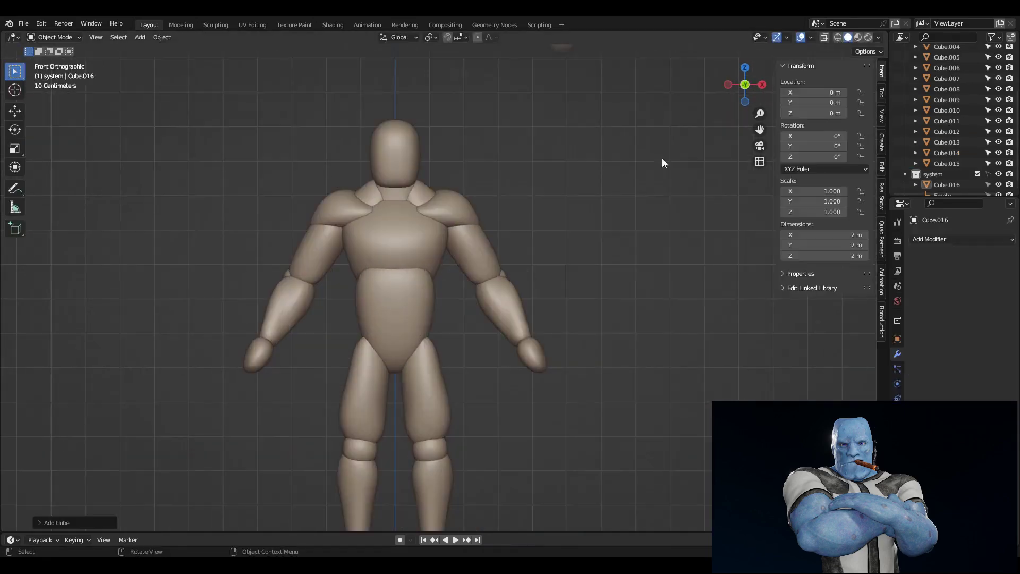
{"action": "scroll", "coordinate": [662, 159], "scroll_direction": "down", "scroll_amount": 2}
{"action": "left_click", "coordinate": [989, 174]}
{"action": "scroll", "coordinate": [812, 338], "scroll_direction": "up", "scroll_amount": 2}
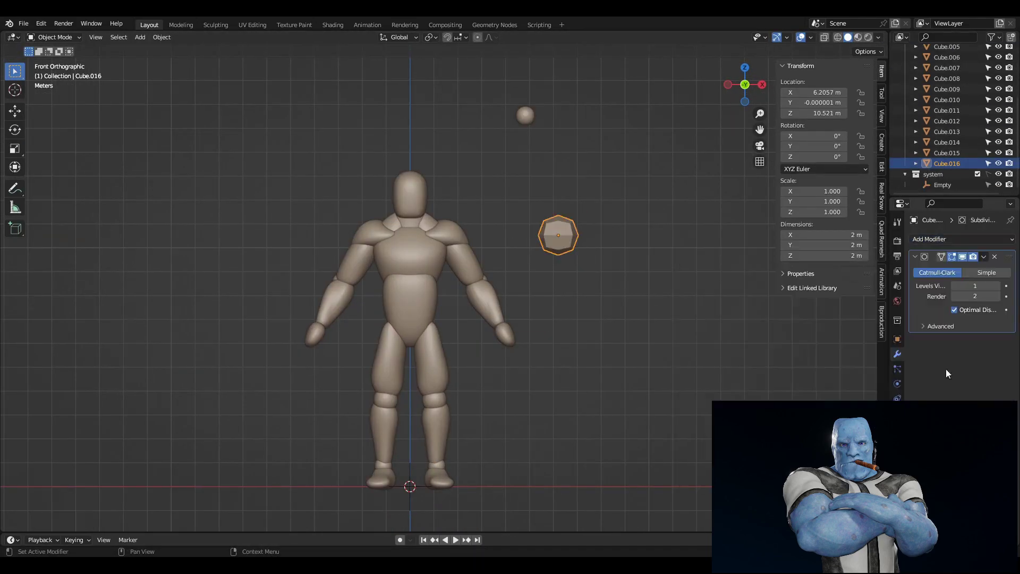
{"action": "right_click", "coordinate": [588, 276]}
{"action": "left_click", "coordinate": [588, 275]}
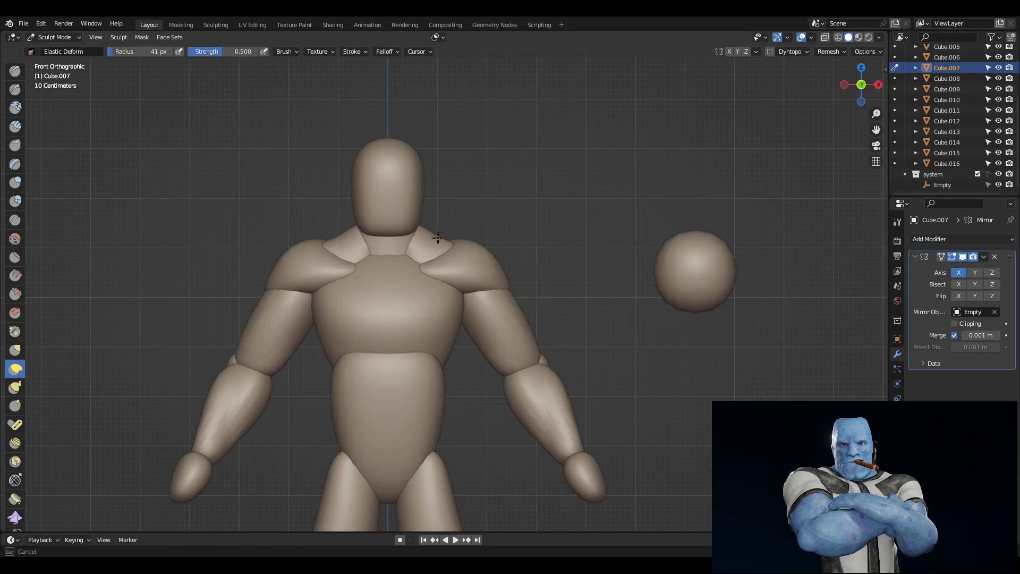
Sculpt the cube into a long bent capsule with the Crease and Elastic Deform brushes.
{"action": "mouse_move", "coordinate": [438, 237]}
{"action": "middle_mouse_down"}
{"action": "mouse_move", "coordinate": [417, 243]}
{"action": "mouse_move", "coordinate": [473, 224]}
{"action": "middle_mouse_up"}
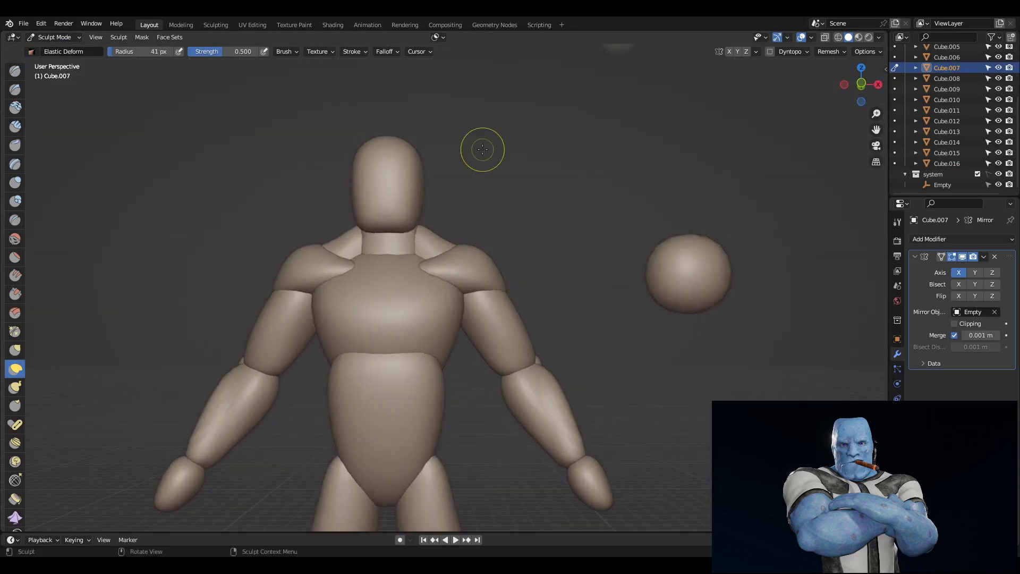
{"action": "middle_click_drag", "start_coordinate": [482, 149], "coordinate": [519, 182]}
{"action": "scroll", "coordinate": [580, 251], "scroll_direction": "down", "scroll_amount": 4}
{"action": "scroll", "coordinate": [474, 353], "scroll_direction": "up", "scroll_amount": 2}
{"action": "middle_click_drag", "start_coordinate": [473, 352], "coordinate": [437, 286]}
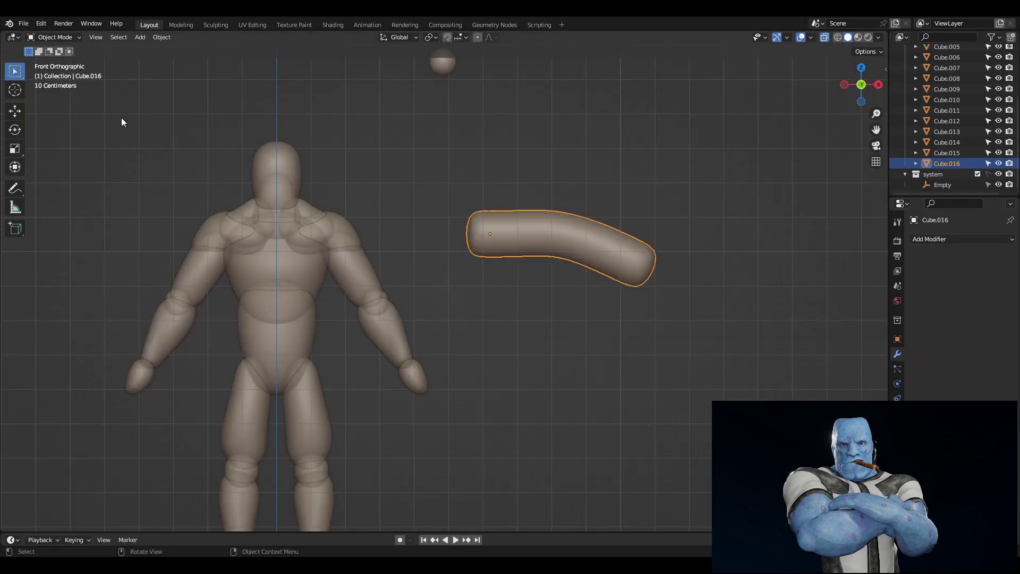
{"action": "left_click", "coordinate": [57, 73]}
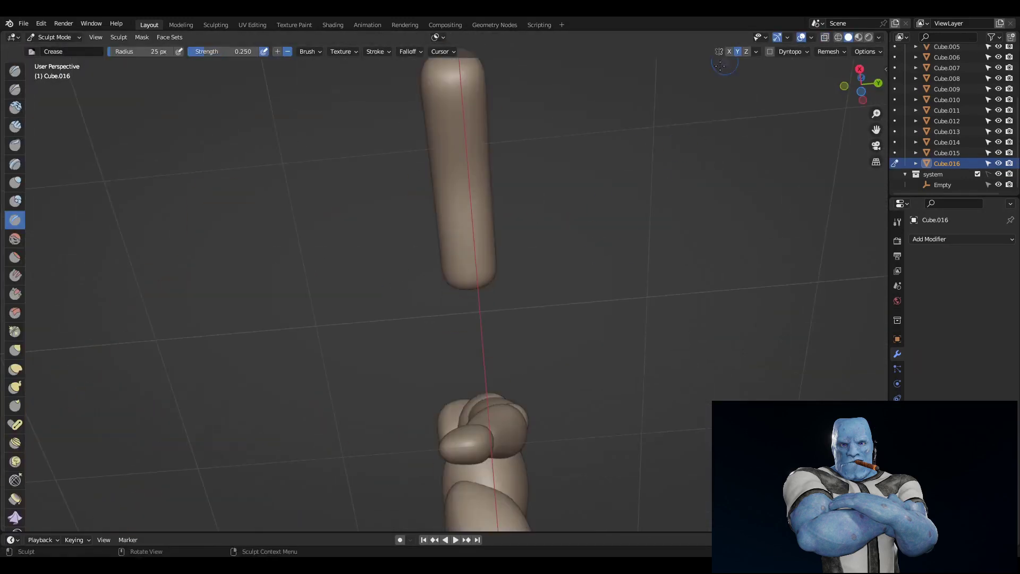
{"action": "mouse_move", "coordinate": [689, 180]}
{"action": "middle_mouse_down"}
{"action": "mouse_move", "coordinate": [584, 331]}
{"action": "mouse_move", "coordinate": [660, 337]}
{"action": "mouse_move", "coordinate": [535, 289]}
{"action": "mouse_move", "coordinate": [626, 332]}
{"action": "mouse_move", "coordinate": [588, 332]}
{"action": "middle_mouse_up"}
{"action": "left_click", "coordinate": [15, 369]}
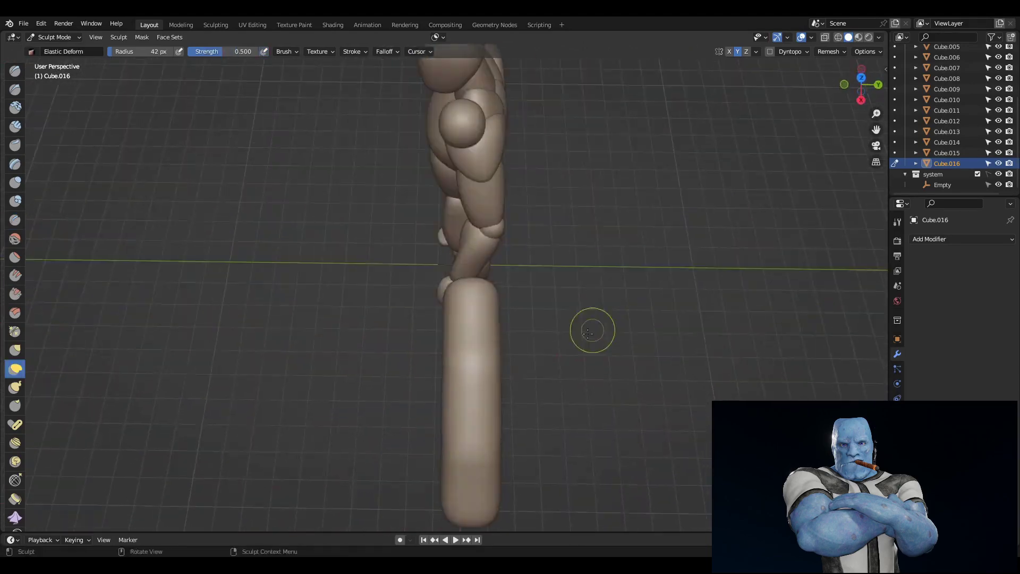
{"action": "middle_click_drag", "start_coordinate": [499, 306], "coordinate": [53, 44]}
Rotate the finger capsule onto the hand and place the first duplicated fingers.
{"action": "key", "text": "r"}
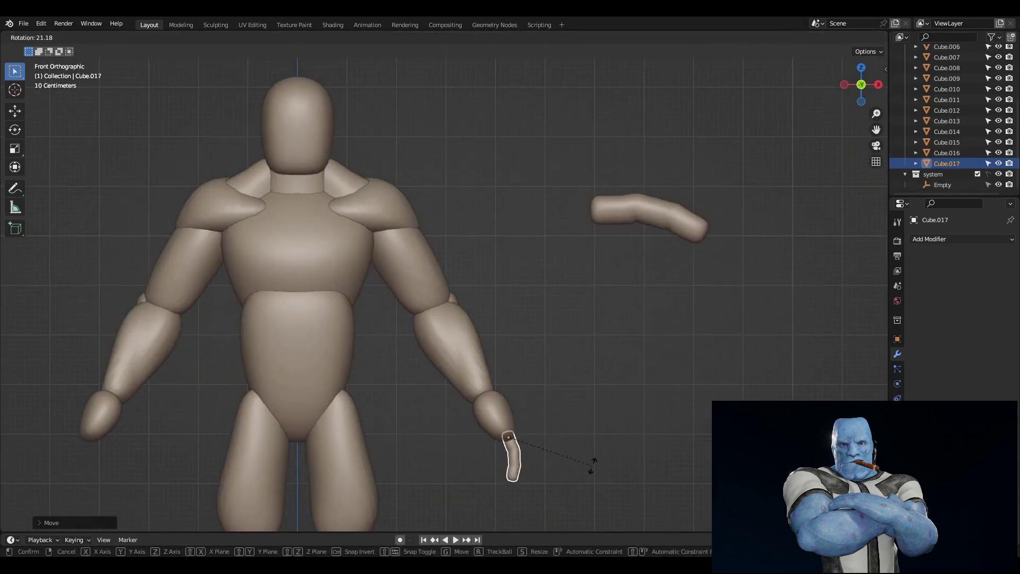
{"action": "mouse_move", "coordinate": [584, 329]}
{"action": "middle_mouse_down"}
{"action": "mouse_move", "coordinate": [547, 391]}
{"action": "mouse_move", "coordinate": [729, 392]}
{"action": "mouse_move", "coordinate": [628, 380]}
{"action": "mouse_move", "coordinate": [697, 133]}
{"action": "mouse_move", "coordinate": [537, 392]}
{"action": "middle_mouse_up"}
{"action": "key", "text": "shift+d"}
{"action": "left_click", "coordinate": [533, 416]}
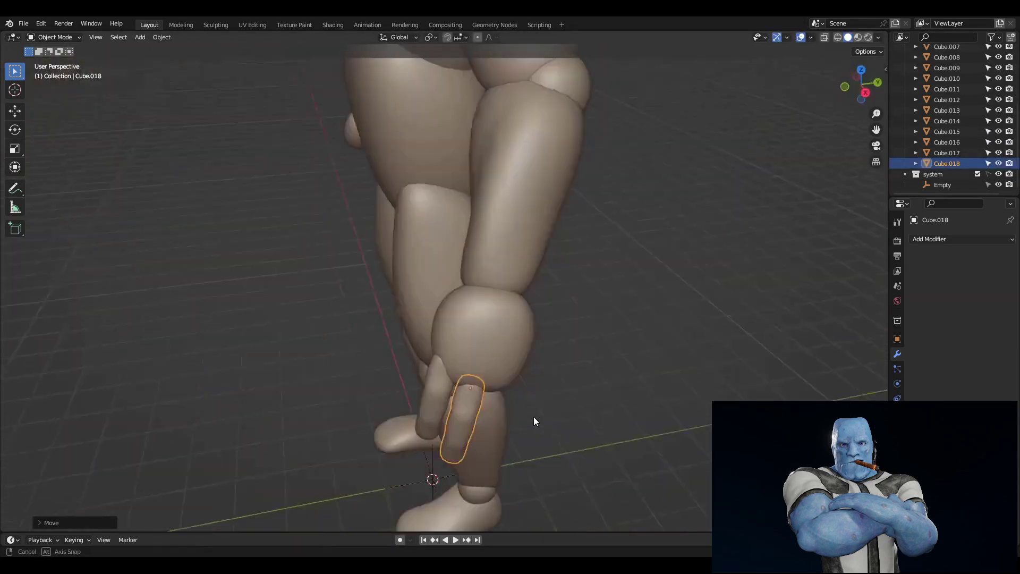
{"action": "key", "text": "shift+d"}
{"action": "left_click", "coordinate": [444, 371]}
{"action": "mouse_move", "coordinate": [444, 371]}
{"action": "middle_mouse_down"}
{"action": "mouse_move", "coordinate": [545, 264]}
{"action": "mouse_move", "coordinate": [591, 318]}
{"action": "mouse_move", "coordinate": [505, 381]}
{"action": "mouse_move", "coordinate": [490, 348]}
{"action": "mouse_move", "coordinate": [526, 364]}
{"action": "mouse_move", "coordinate": [526, 327]}
{"action": "mouse_move", "coordinate": [543, 290]}
{"action": "middle_mouse_up"}
{"action": "left_click", "coordinate": [545, 265]}
{"action": "left_click", "coordinate": [555, 375]}
Duplicate and scale more finger copies, then select the fingers together.
{"action": "key", "text": "shift+d"}
{"action": "left_click", "coordinate": [526, 365]}
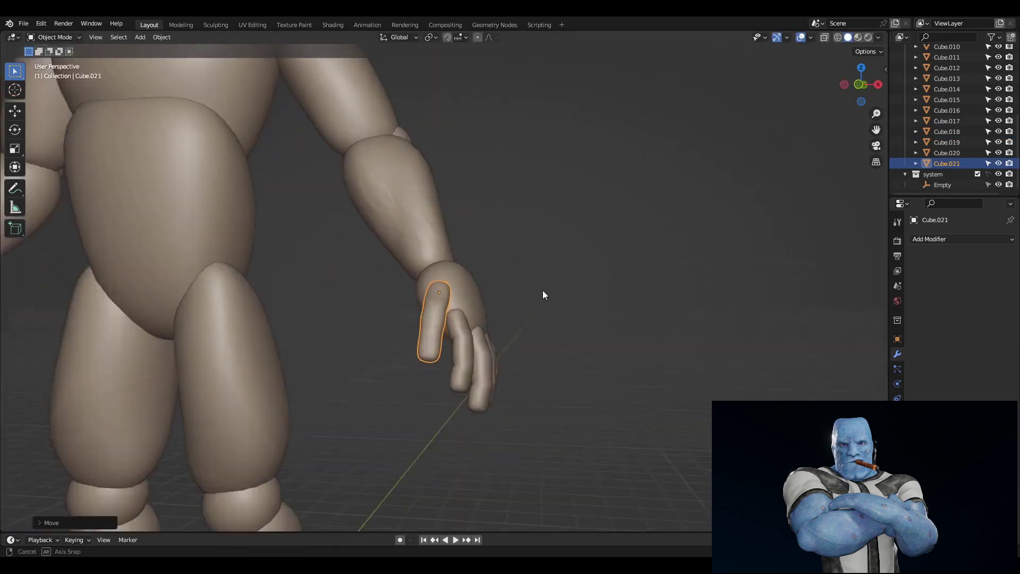
{"action": "key", "text": "shift+d"}
{"action": "left_click", "coordinate": [584, 337]}
{"action": "key", "text": "s"}
{"action": "mouse_move", "coordinate": [585, 338]}
{"action": "middle_mouse_down"}
{"action": "mouse_move", "coordinate": [543, 330]}
{"action": "mouse_move", "coordinate": [429, 356]}
{"action": "mouse_move", "coordinate": [547, 291]}
{"action": "mouse_move", "coordinate": [510, 345]}
{"action": "middle_mouse_up"}
{"action": "left_click", "coordinate": [481, 356], "text": "shift"}
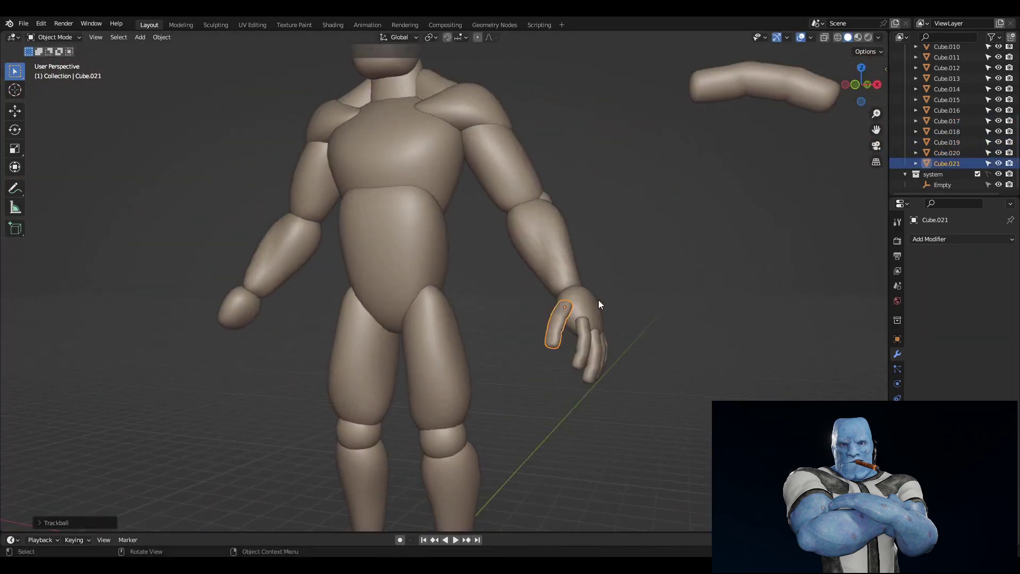
{"action": "mouse_move", "coordinate": [653, 251]}
{"action": "middle_mouse_down"}
{"action": "mouse_move", "coordinate": [540, 375]}
{"action": "mouse_move", "coordinate": [521, 330]}
{"action": "mouse_move", "coordinate": [311, 335]}
{"action": "mouse_move", "coordinate": [478, 213]}
{"action": "mouse_move", "coordinate": [706, 143]}
{"action": "mouse_move", "coordinate": [451, 200]}
{"action": "mouse_move", "coordinate": [408, 252]}
{"action": "mouse_move", "coordinate": [596, 287]}
{"action": "mouse_move", "coordinate": [488, 273]}
{"action": "mouse_move", "coordinate": [681, 189]}
{"action": "mouse_move", "coordinate": [571, 178]}
{"action": "mouse_move", "coordinate": [529, 257]}
{"action": "middle_mouse_up"}
Sculpt the hand parts with Crease and Elastic Deform and move them into place.
{"action": "key", "text": "shift+c"}
{"action": "key", "text": "e"}
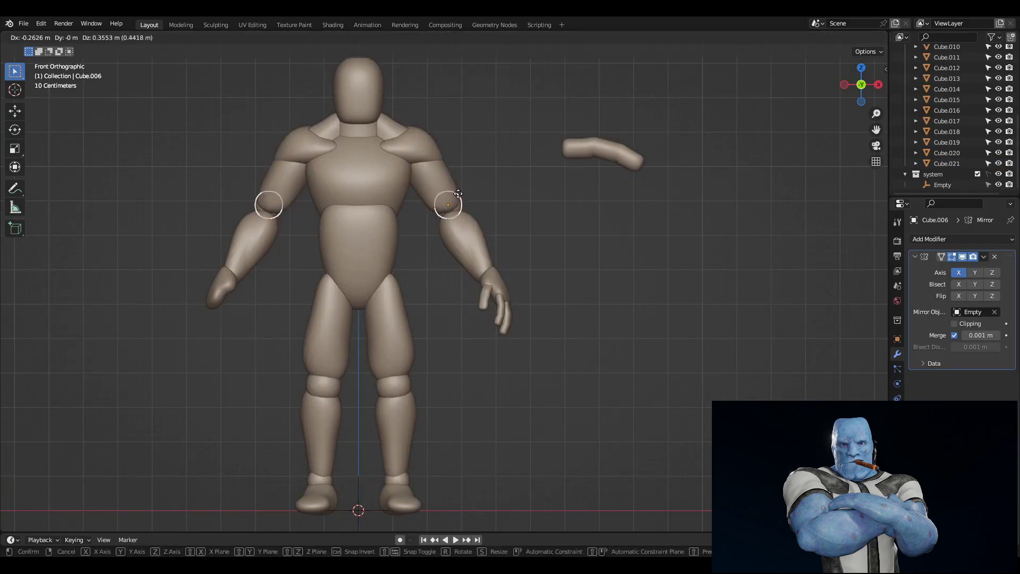
{"action": "left_click", "coordinate": [516, 288]}
{"action": "mouse_move", "coordinate": [587, 316]}
{"action": "middle_mouse_down"}
{"action": "mouse_move", "coordinate": [329, 327]}
{"action": "mouse_move", "coordinate": [571, 276]}
{"action": "mouse_move", "coordinate": [670, 279]}
{"action": "middle_mouse_up"}
{"action": "scroll", "coordinate": [631, 328], "scroll_direction": "up", "scroll_amount": 3}
{"action": "scroll", "coordinate": [525, 371], "scroll_direction": "up", "scroll_amount": 4}
Select a finger capsule, the hand piece and the 0.303-scaled floating sphere.
{"action": "left_click", "coordinate": [526, 306]}
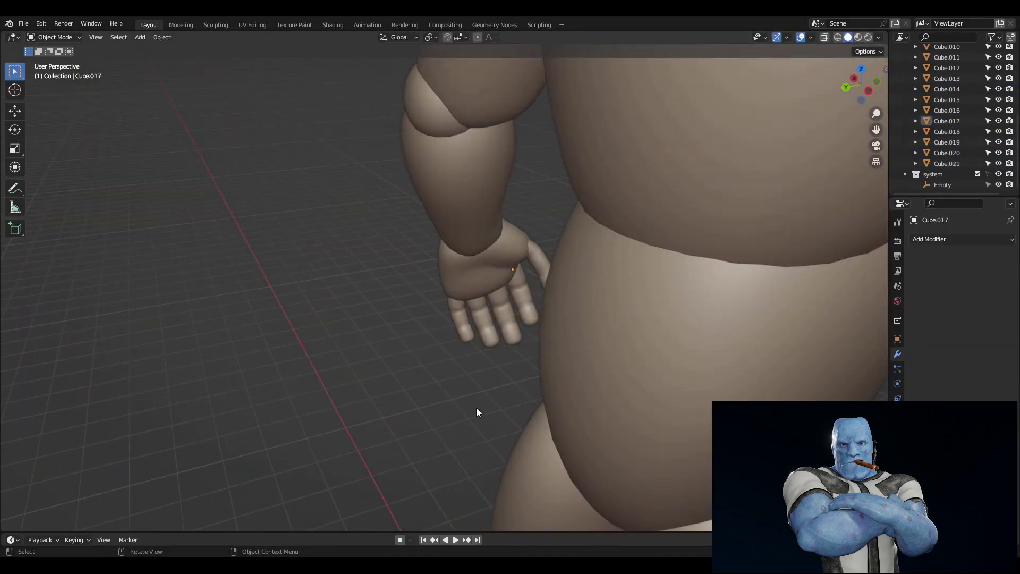
{"action": "scroll", "coordinate": [476, 407], "scroll_direction": "down", "scroll_amount": 6}
{"action": "scroll", "coordinate": [603, 323], "scroll_direction": "up", "scroll_amount": 2}
{"action": "left_click", "coordinate": [946, 88]}
{"action": "mouse_move", "coordinate": [603, 320]}
{"action": "middle_mouse_down"}
{"action": "mouse_move", "coordinate": [616, 316]}
{"action": "mouse_move", "coordinate": [642, 264]}
{"action": "middle_mouse_up"}
{"action": "left_click", "coordinate": [582, 87]}
{"action": "middle_click_drag", "start_coordinate": [593, 170], "coordinate": [602, 209]}
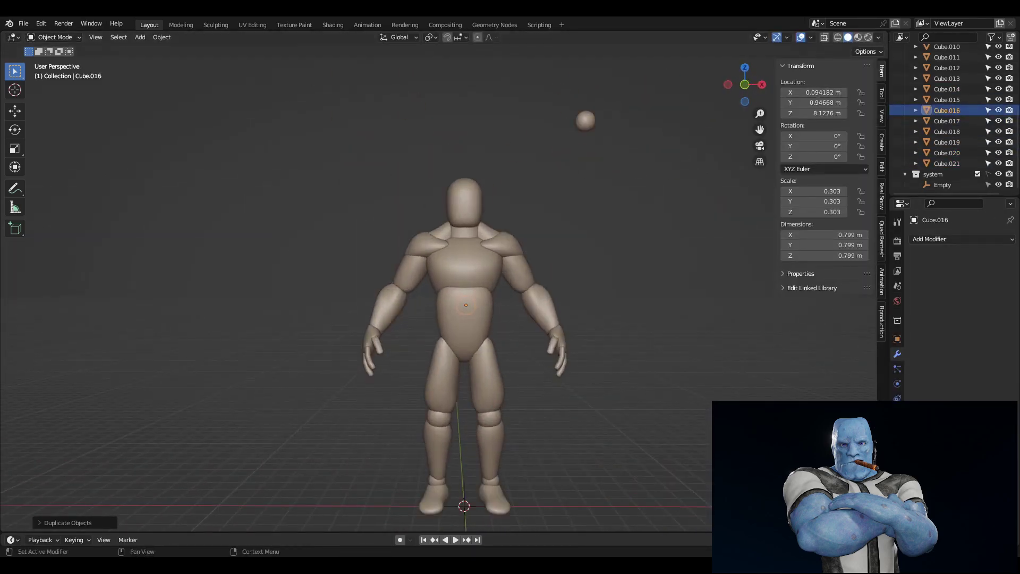
Select a floating sphere and move the mirrored body piece into position.
{"action": "mouse_move", "coordinate": [425, 319]}
{"action": "middle_mouse_down"}
{"action": "mouse_move", "coordinate": [487, 317]}
{"action": "mouse_move", "coordinate": [610, 186]}
{"action": "middle_mouse_up"}
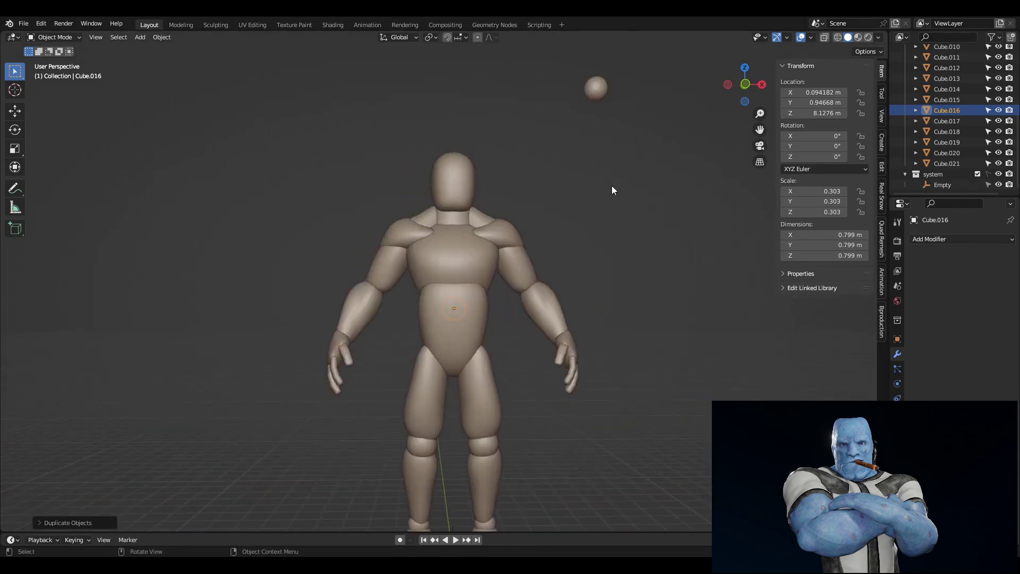
{"action": "scroll", "coordinate": [579, 218], "scroll_direction": "down", "scroll_amount": 1}
{"action": "left_click", "coordinate": [538, 181]}
{"action": "mouse_move", "coordinate": [543, 182]}
{"action": "middle_mouse_down"}
{"action": "mouse_move", "coordinate": [264, 243]}
{"action": "mouse_move", "coordinate": [626, 173]}
{"action": "middle_mouse_up"}
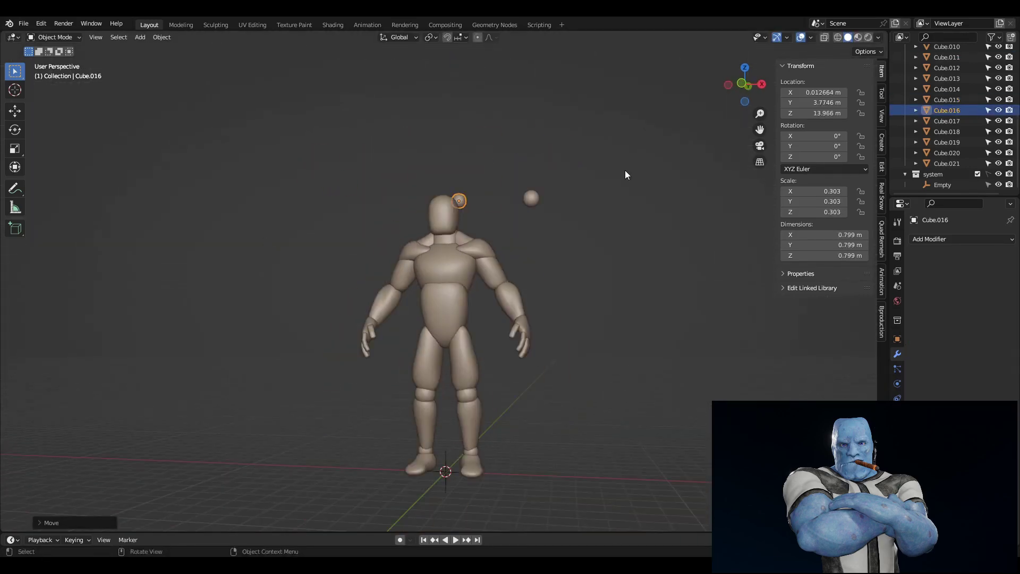
{"action": "key", "text": "g"}
{"action": "left_click", "coordinate": [616, 281]}
{"action": "middle_click_drag", "start_coordinate": [616, 280], "coordinate": [505, 367]}
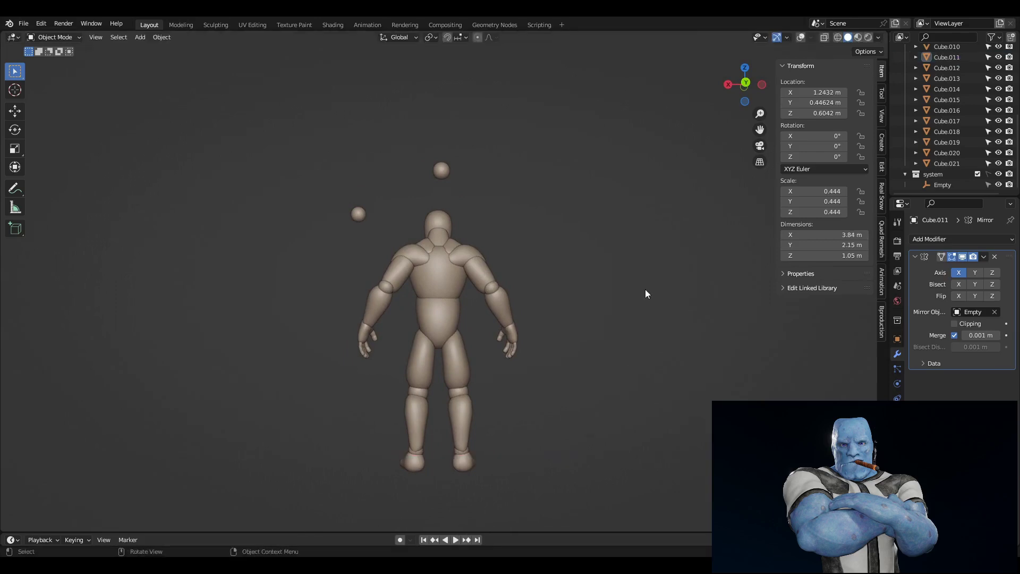
{"action": "middle_click_drag", "start_coordinate": [409, 322], "coordinate": [581, 165]}
Move and scale the other sphere onto the hips using side and front views.
{"action": "left_click", "coordinate": [582, 164]}
{"action": "mouse_move", "coordinate": [535, 219]}
{"action": "middle_mouse_down"}
{"action": "mouse_move", "coordinate": [441, 226]}
{"action": "mouse_move", "coordinate": [526, 165]}
{"action": "middle_mouse_up"}
{"action": "left_click", "coordinate": [455, 153]}
{"action": "left_click", "coordinate": [828, 92]}
{"action": "key", "text": "KP_3"}
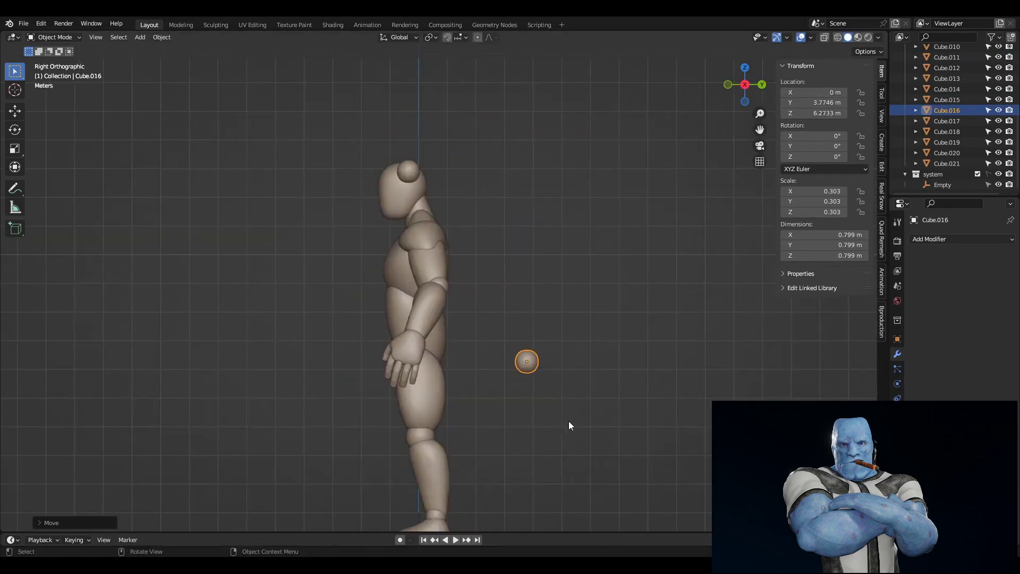
{"action": "key", "text": "g"}
{"action": "left_click", "coordinate": [477, 369]}
{"action": "key", "text": "KP_1"}
{"action": "key", "text": "KP_5"}
Sculpt the pelvis sphere with Elastic Deform, checking it from several angles.
{"action": "key", "text": "ctrl+Tab"}
{"action": "scroll", "coordinate": [679, 420], "scroll_direction": "up", "scroll_amount": 2}
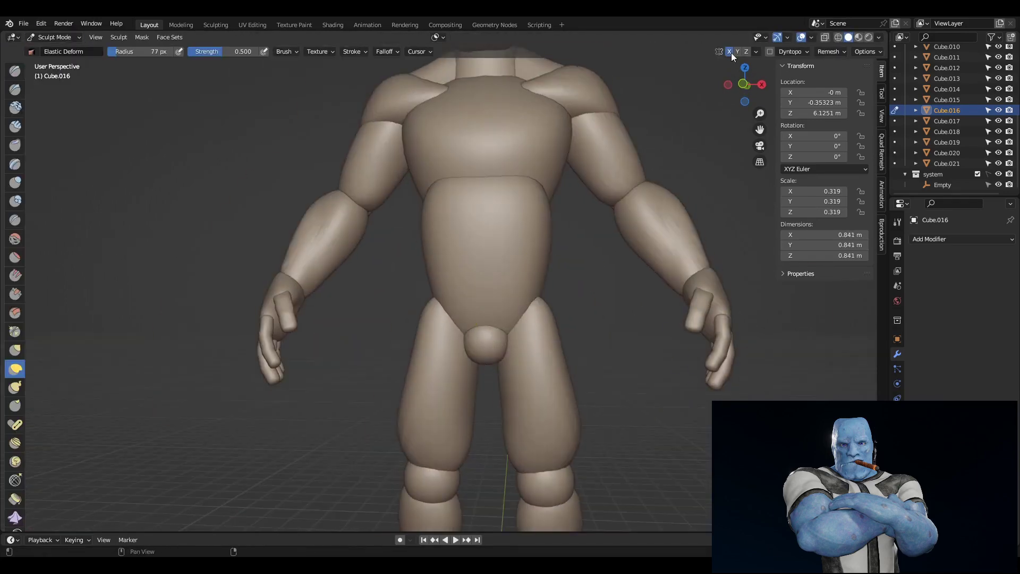
{"action": "middle_click_drag", "start_coordinate": [874, 321], "coordinate": [489, 312]}
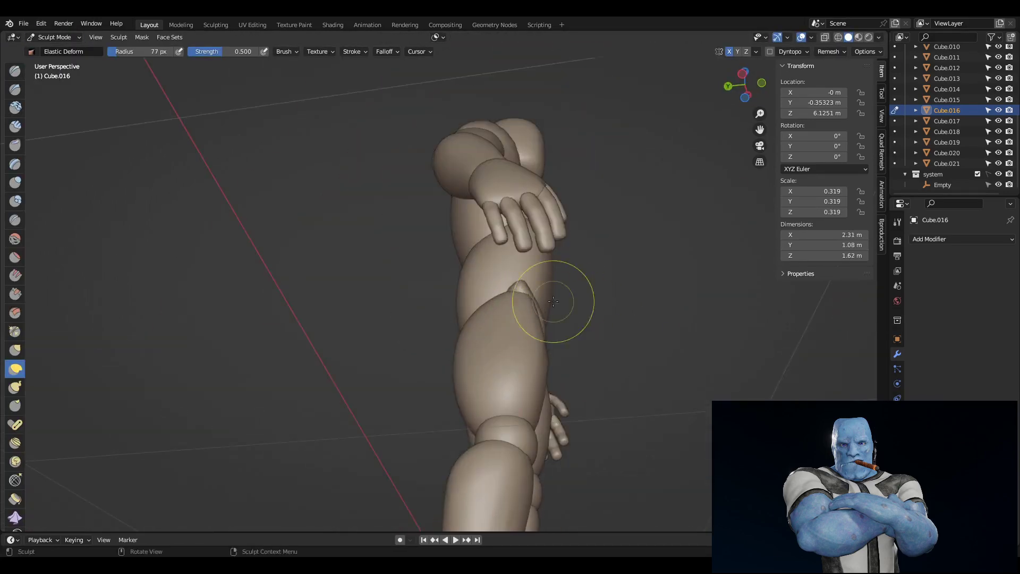
{"action": "mouse_move", "coordinate": [553, 301]}
{"action": "middle_mouse_down"}
{"action": "mouse_move", "coordinate": [589, 292]}
{"action": "mouse_move", "coordinate": [358, 296]}
{"action": "mouse_move", "coordinate": [91, 421]}
{"action": "middle_mouse_up"}
{"action": "middle_click_drag", "start_coordinate": [484, 429], "coordinate": [562, 199]}
{"action": "scroll", "coordinate": [531, 265], "scroll_direction": "down", "scroll_amount": 4}
Return to Object Mode, delete the leftover floating sphere and check side and front views.
{"action": "left_click", "coordinate": [58, 48]}
{"action": "key", "text": "KP_1"}
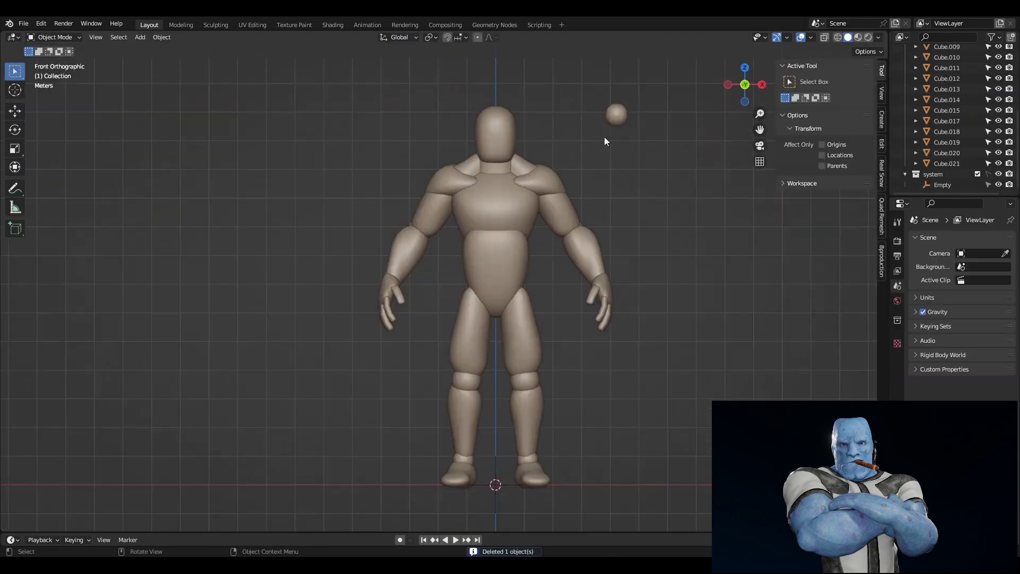
{"action": "key", "text": "KP_3"}
{"action": "key", "text": "KP_1"}
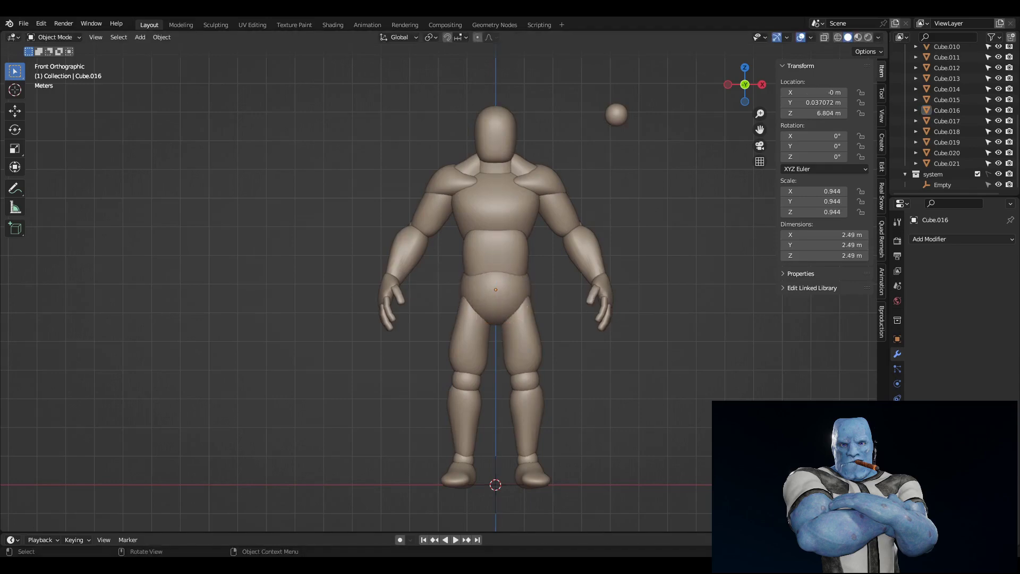
{"action": "scroll", "coordinate": [507, 379], "scroll_direction": "up", "scroll_amount": 2}
Sculpt the pelvis piece into hips with the Scrape and Crease brushes.
{"action": "key", "text": "ctrl+Tab"}
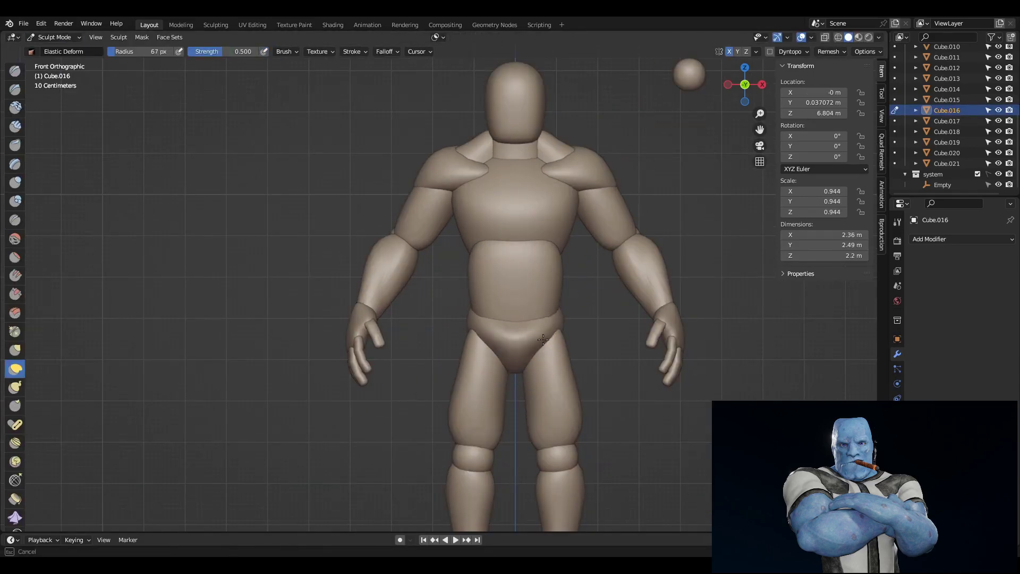
{"action": "mouse_move", "coordinate": [543, 340]}
{"action": "middle_mouse_down"}
{"action": "mouse_move", "coordinate": [478, 364]}
{"action": "mouse_move", "coordinate": [513, 255]}
{"action": "mouse_move", "coordinate": [399, 326]}
{"action": "mouse_move", "coordinate": [437, 360]}
{"action": "mouse_move", "coordinate": [376, 360]}
{"action": "mouse_move", "coordinate": [319, 340]}
{"action": "mouse_move", "coordinate": [401, 323]}
{"action": "mouse_move", "coordinate": [345, 317]}
{"action": "middle_mouse_up"}
{"action": "left_click", "coordinate": [15, 294]}
{"action": "key", "text": "shift+c"}
{"action": "scroll", "coordinate": [345, 316], "scroll_direction": "down", "scroll_amount": 3}
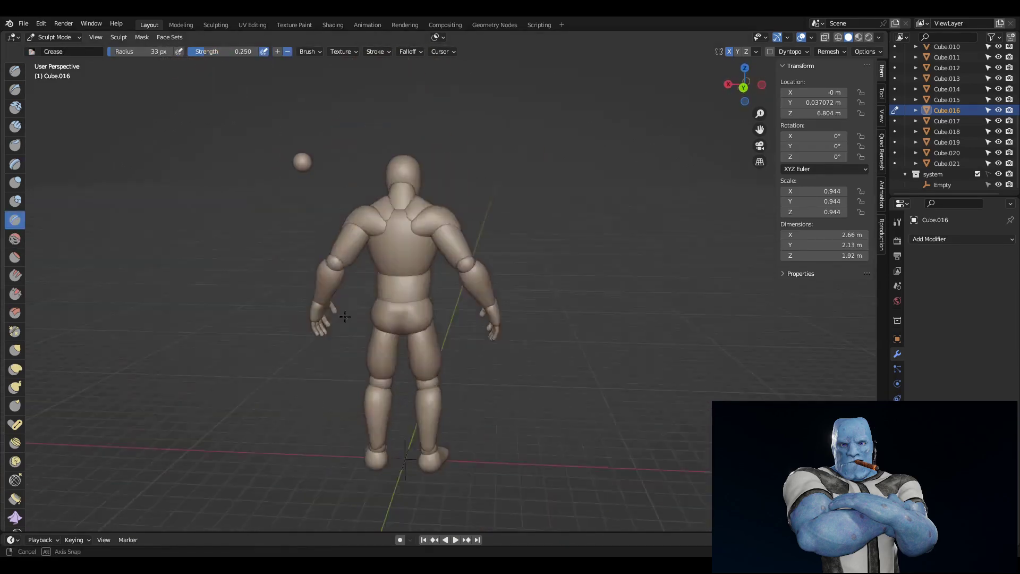
{"action": "scroll", "coordinate": [345, 317], "scroll_direction": "up", "scroll_amount": 2}
{"action": "left_click", "coordinate": [15, 293]}
{"action": "scroll", "coordinate": [432, 289], "scroll_direction": "up", "scroll_amount": 3}
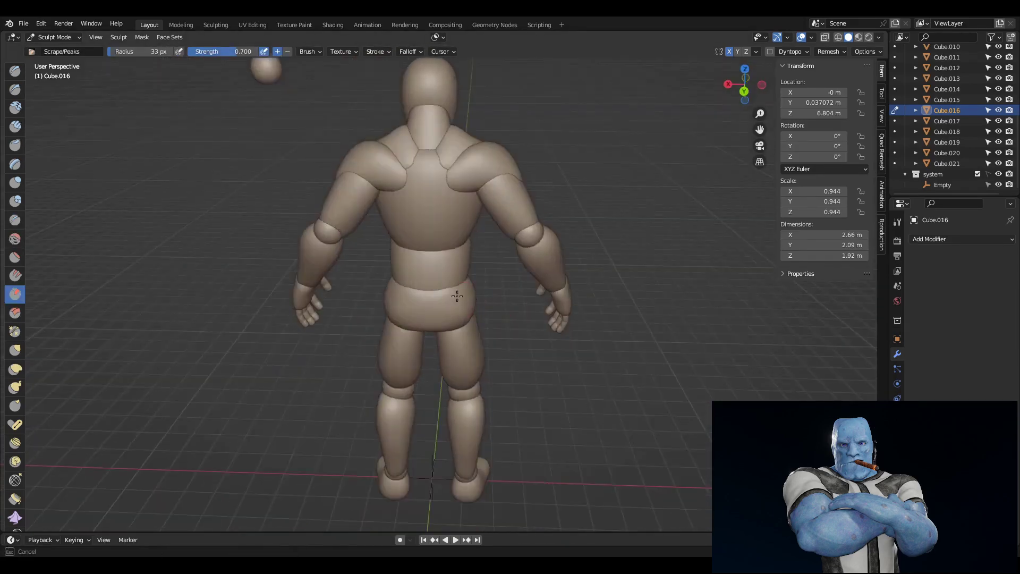
{"action": "mouse_move", "coordinate": [401, 284]}
{"action": "middle_mouse_down"}
{"action": "mouse_move", "coordinate": [372, 297]}
{"action": "mouse_move", "coordinate": [501, 334]}
{"action": "middle_mouse_up"}
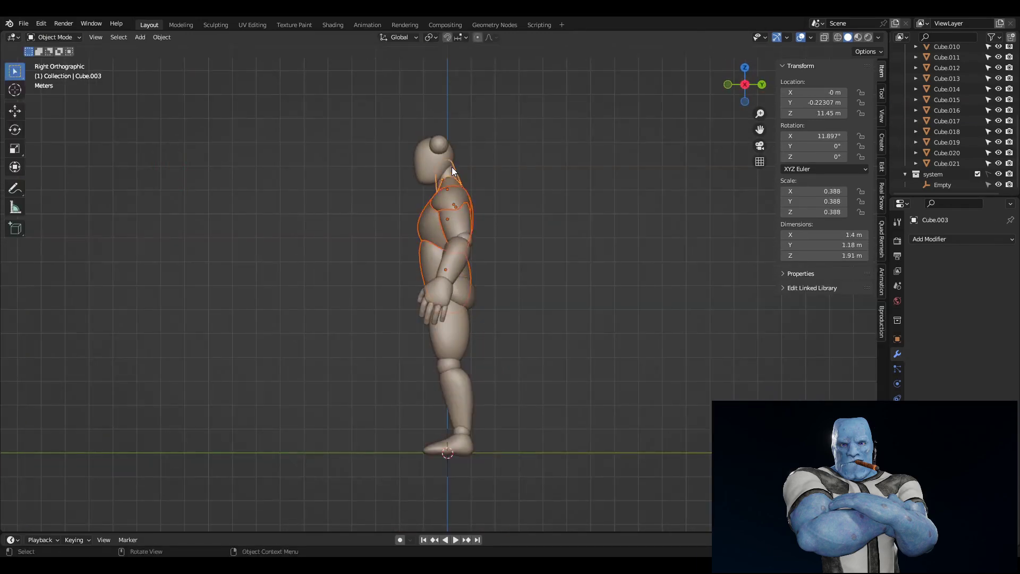
Tilt the torso pieces and head in side view, then resume sculpting the pelvis.
{"action": "left_click_drag", "start_coordinate": [452, 167], "coordinate": [553, 288]}
{"action": "mouse_move", "coordinate": [553, 288]}
{"action": "middle_mouse_down"}
{"action": "mouse_move", "coordinate": [626, 281]}
{"action": "mouse_move", "coordinate": [566, 202]}
{"action": "middle_mouse_up"}
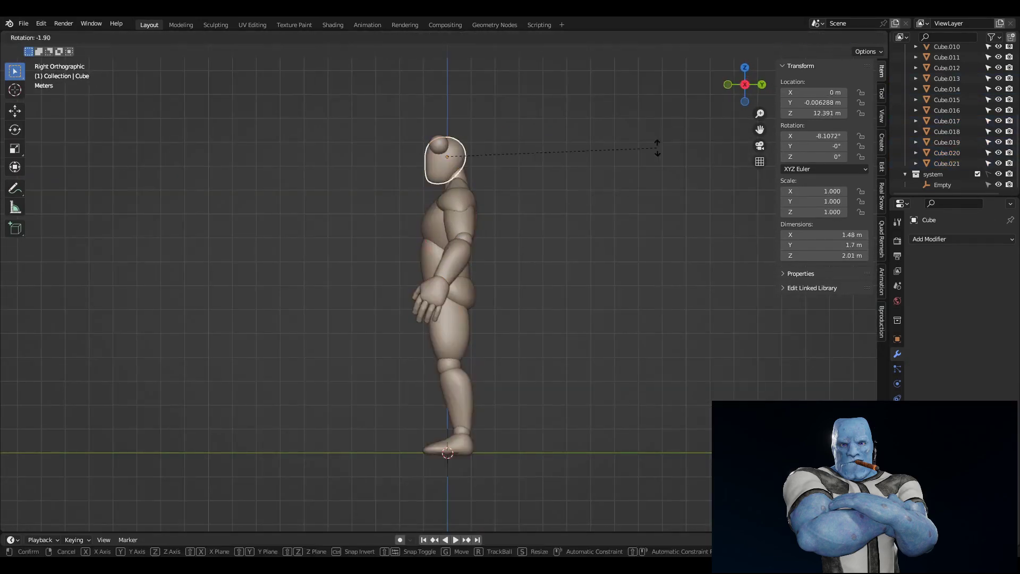
{"action": "middle_click_drag", "start_coordinate": [475, 313], "coordinate": [506, 291]}
{"action": "left_click", "coordinate": [506, 292]}
{"action": "key", "text": "ctrl+Tab"}
{"action": "middle_click_drag", "start_coordinate": [441, 286], "coordinate": [522, 335], "text": "alt"}
{"action": "scroll", "coordinate": [522, 335], "scroll_direction": "down", "scroll_amount": 3}
{"action": "key", "text": "i"}
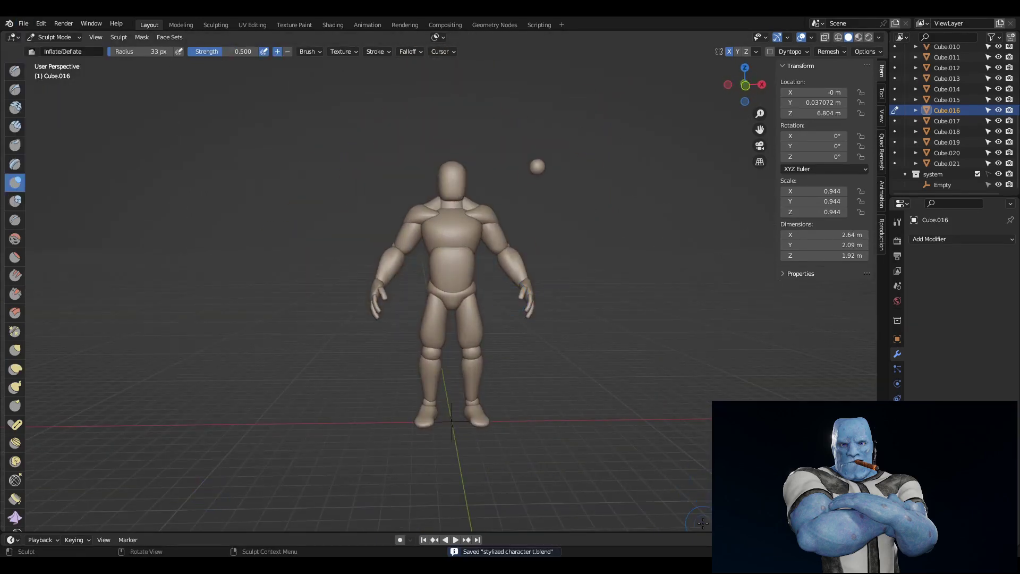
Fill out the back and neck, then place a 0.153-scaled sphere ear at the head's side.
{"action": "middle_click_drag", "start_coordinate": [249, 306], "coordinate": [404, 287]}
{"action": "left_click", "coordinate": [55, 37]}
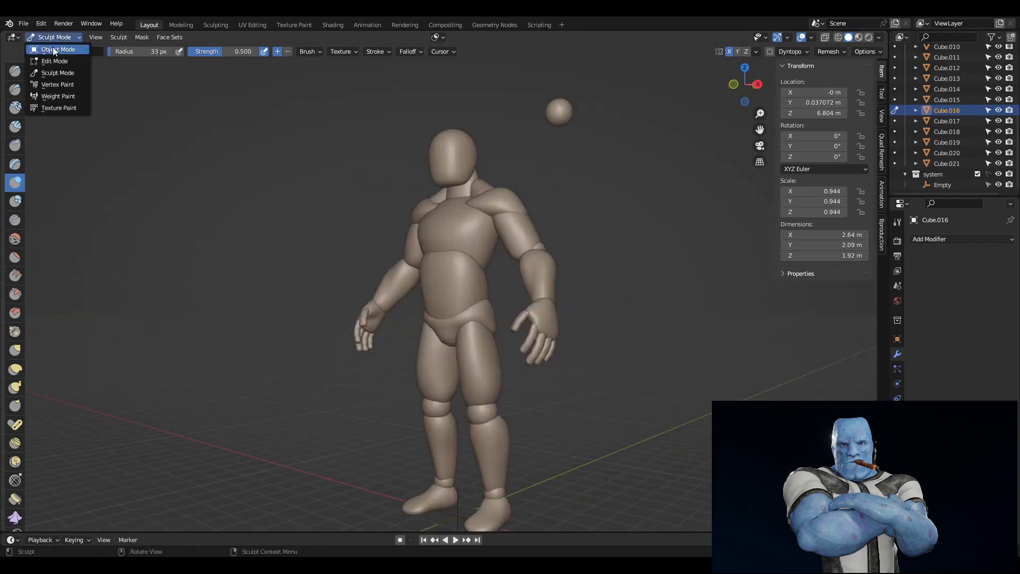
{"action": "left_click", "coordinate": [569, 348]}
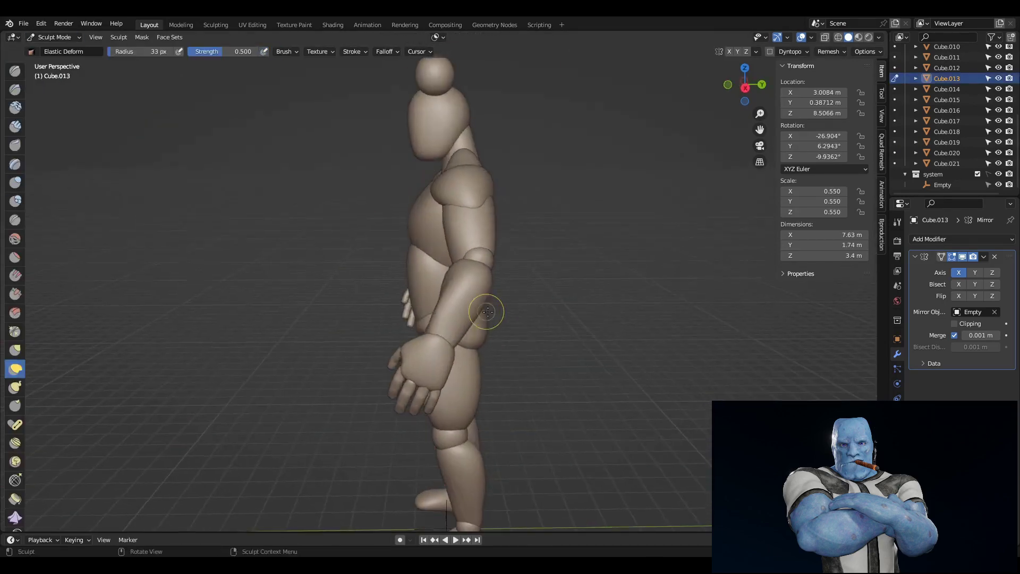
{"action": "middle_click_drag", "start_coordinate": [557, 289], "coordinate": [578, 208]}
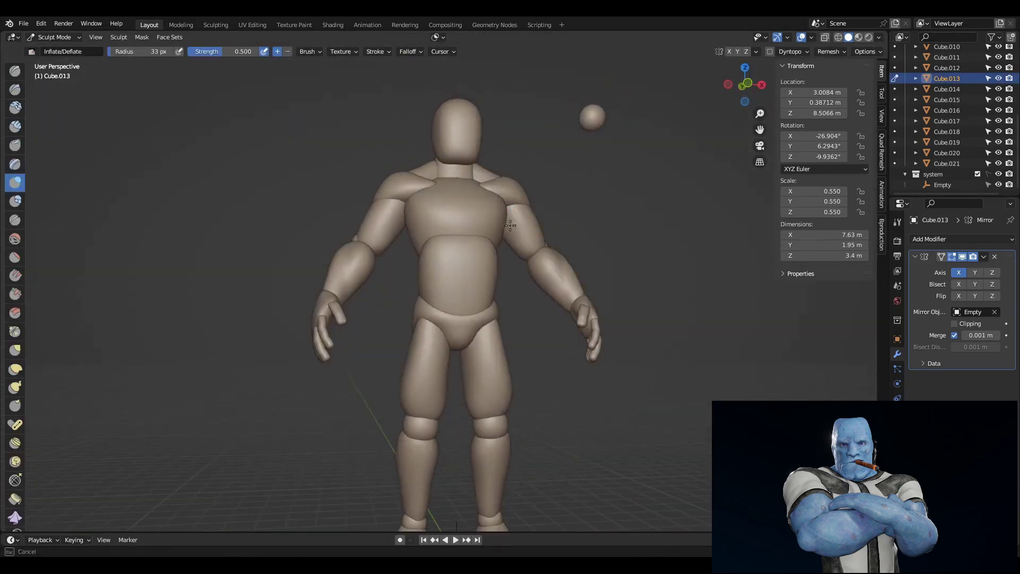
{"action": "key", "text": "f"}
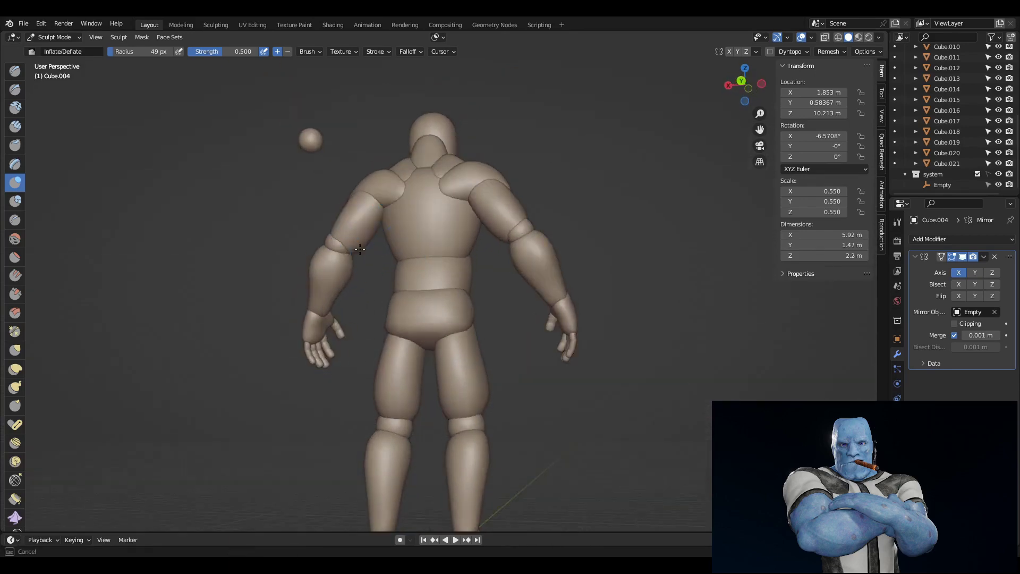
{"action": "middle_click_drag", "start_coordinate": [601, 241], "coordinate": [522, 274]}
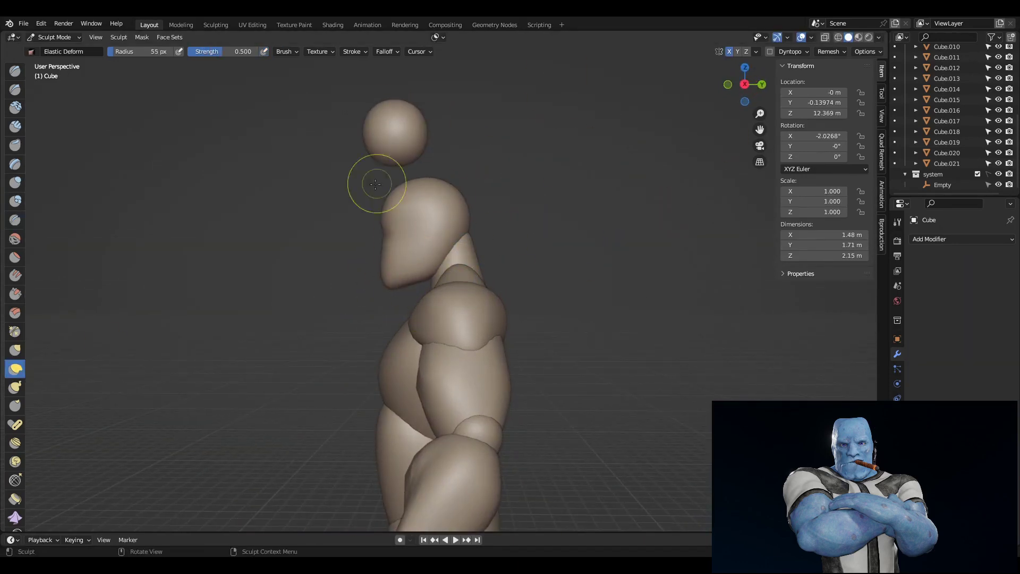
{"action": "middle_click_drag", "start_coordinate": [414, 201], "coordinate": [663, 261]}
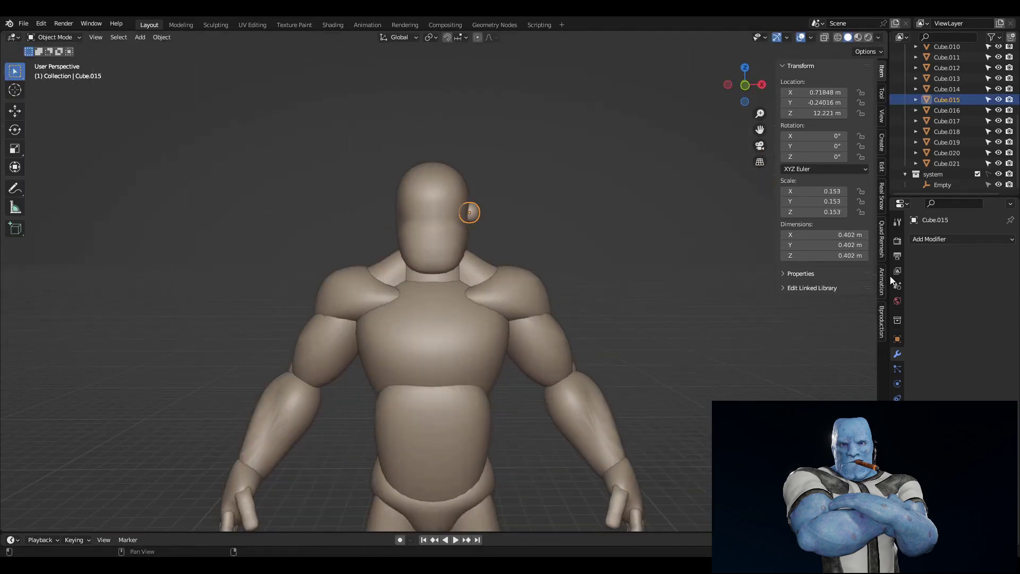
Give the ear a Mirror modifier with the Empty as Mirror Object, then review the body.
{"action": "left_click", "coordinate": [995, 313]}
{"action": "left_click", "coordinate": [942, 185]}
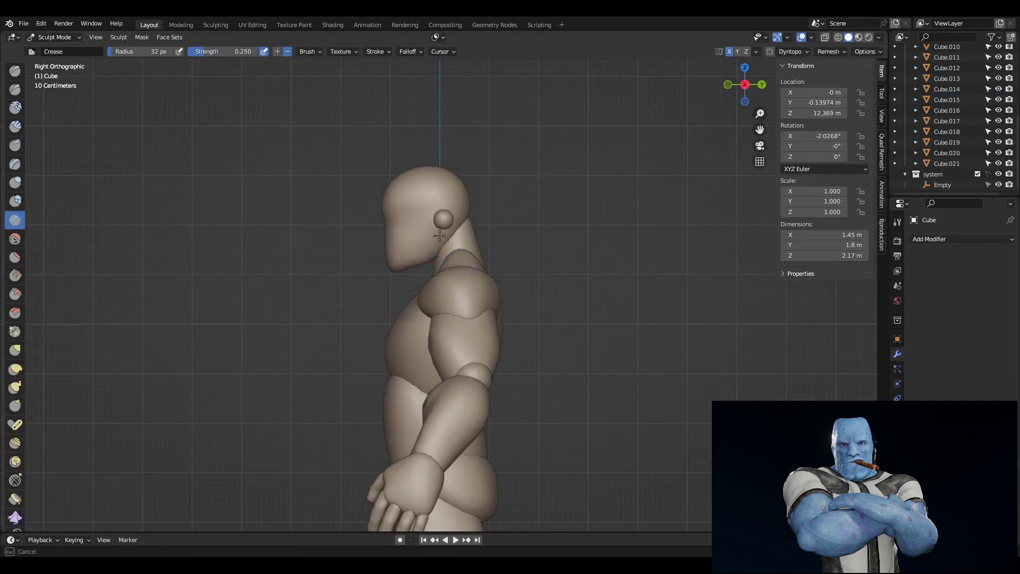
{"action": "middle_click_drag", "start_coordinate": [439, 235], "coordinate": [585, 149]}
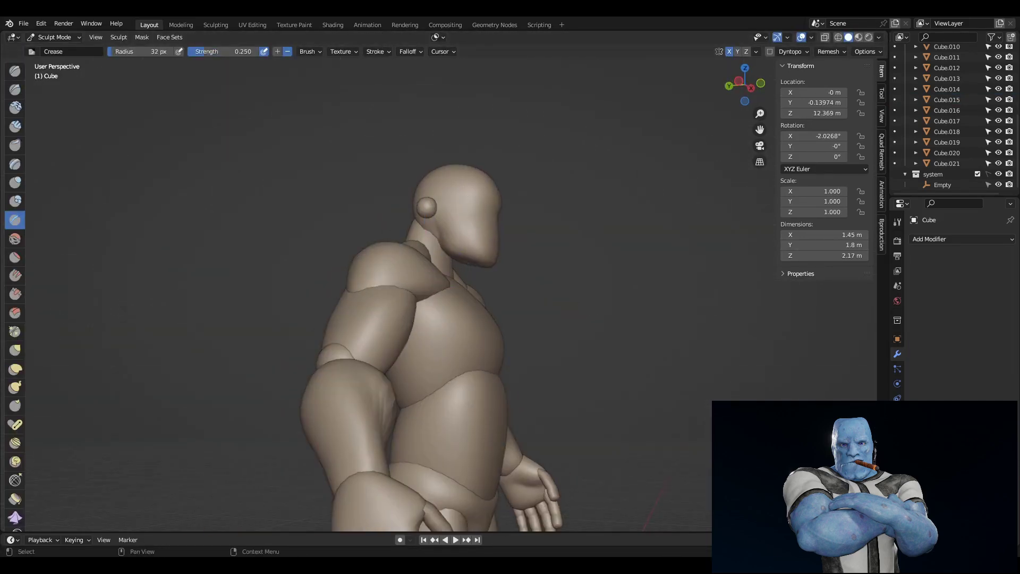
{"action": "middle_click_drag", "start_coordinate": [479, 242], "coordinate": [562, 241]}
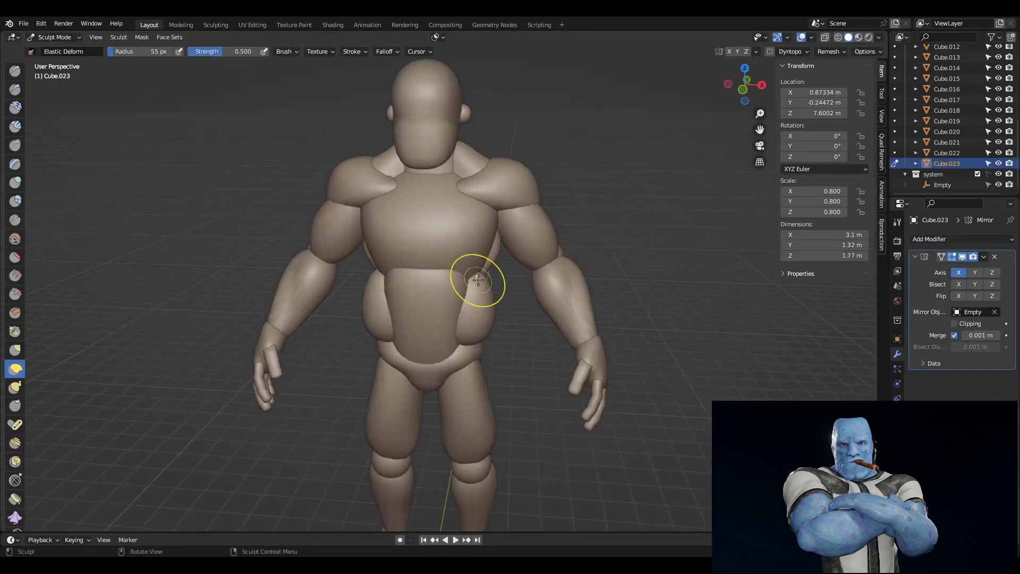
Sculpt the side flank muscles and flatten the sides of the chest.
{"action": "middle_click_drag", "start_coordinate": [411, 317], "coordinate": [433, 289]}
{"action": "left_click_drag", "start_coordinate": [433, 289], "coordinate": [441, 297]}
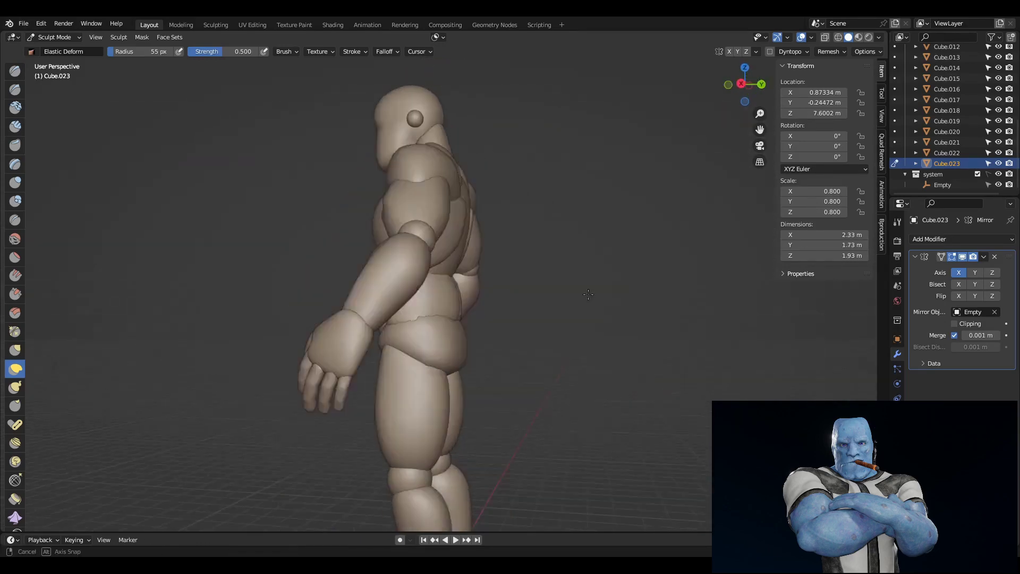
{"action": "mouse_move", "coordinate": [441, 297]}
{"action": "middle_mouse_down"}
{"action": "mouse_move", "coordinate": [509, 284]}
{"action": "mouse_move", "coordinate": [544, 304]}
{"action": "middle_mouse_up"}
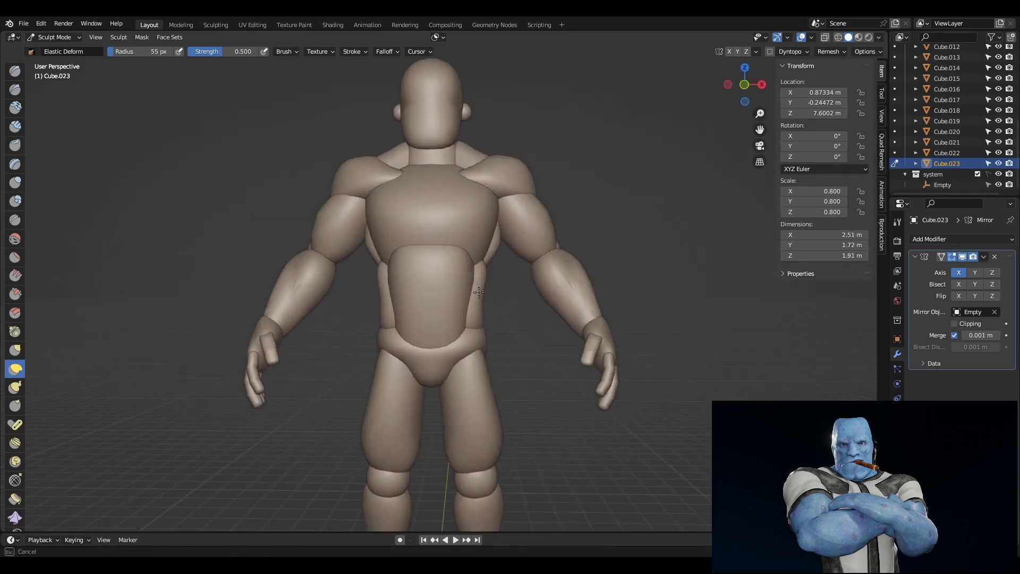
{"action": "scroll", "coordinate": [478, 292], "scroll_direction": "down", "scroll_amount": 3}
{"action": "scroll", "coordinate": [483, 265], "scroll_direction": "up", "scroll_amount": 5}
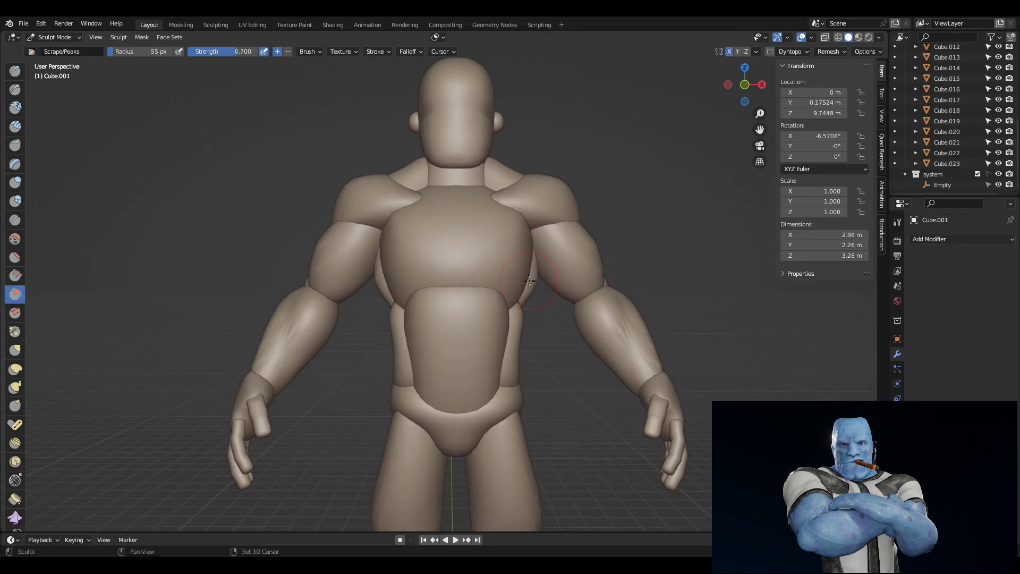
{"action": "left_click_drag", "start_coordinate": [530, 280], "coordinate": [391, 284]}
{"action": "mouse_move", "coordinate": [545, 238]}
{"action": "middle_mouse_down"}
{"action": "mouse_move", "coordinate": [474, 284]}
{"action": "mouse_move", "coordinate": [449, 317]}
{"action": "middle_mouse_up"}
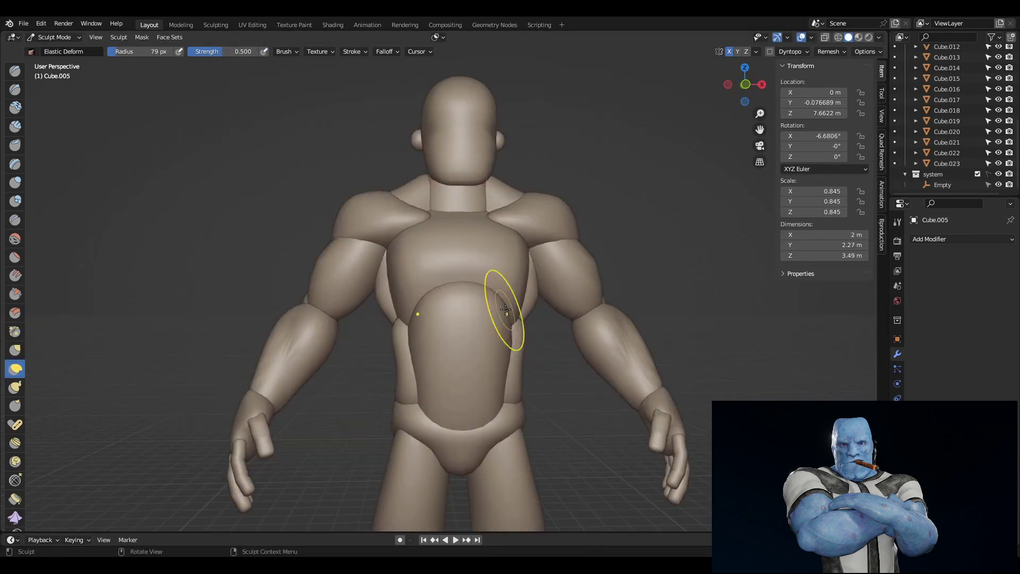
{"action": "scroll", "coordinate": [509, 222], "scroll_direction": "down", "scroll_amount": 4}
{"action": "mouse_move", "coordinate": [509, 221]}
{"action": "middle_mouse_down"}
{"action": "mouse_move", "coordinate": [318, 213]}
{"action": "mouse_move", "coordinate": [113, 130]}
{"action": "middle_mouse_up"}
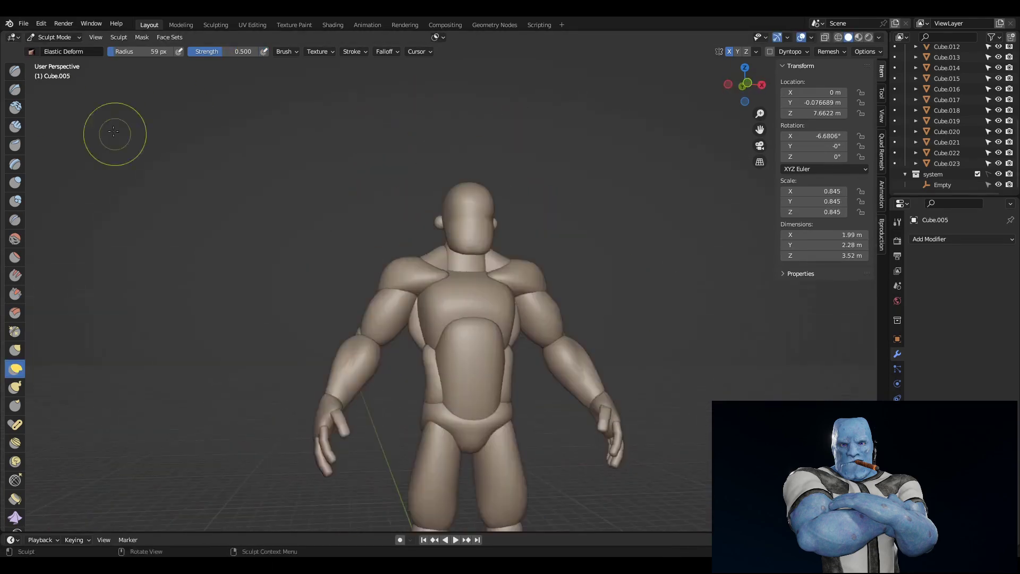
Add a Subdivision Surface modifier to the new pectoral piece in Object Mode.
{"action": "key", "text": "ctrl+Tab"}
{"action": "left_click", "coordinate": [945, 239]}
{"action": "left_click", "coordinate": [796, 417]}
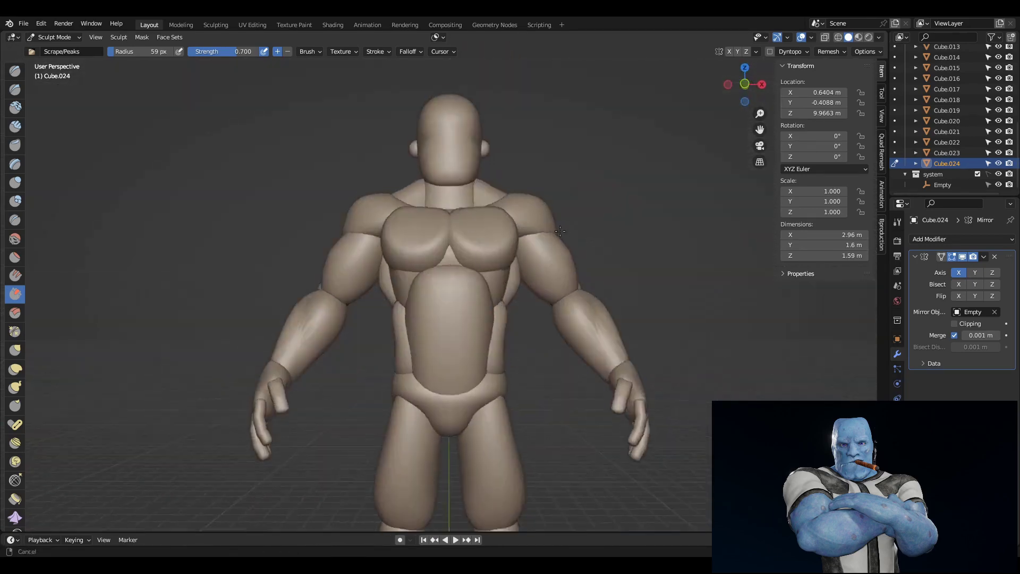
Sculpt the pectorals and smooth their centre gap, using the Alt+A automasking options.
{"action": "mouse_move", "coordinate": [531, 233]}
{"action": "middle_mouse_down"}
{"action": "mouse_move", "coordinate": [528, 200]}
{"action": "mouse_move", "coordinate": [417, 304]}
{"action": "middle_mouse_up"}
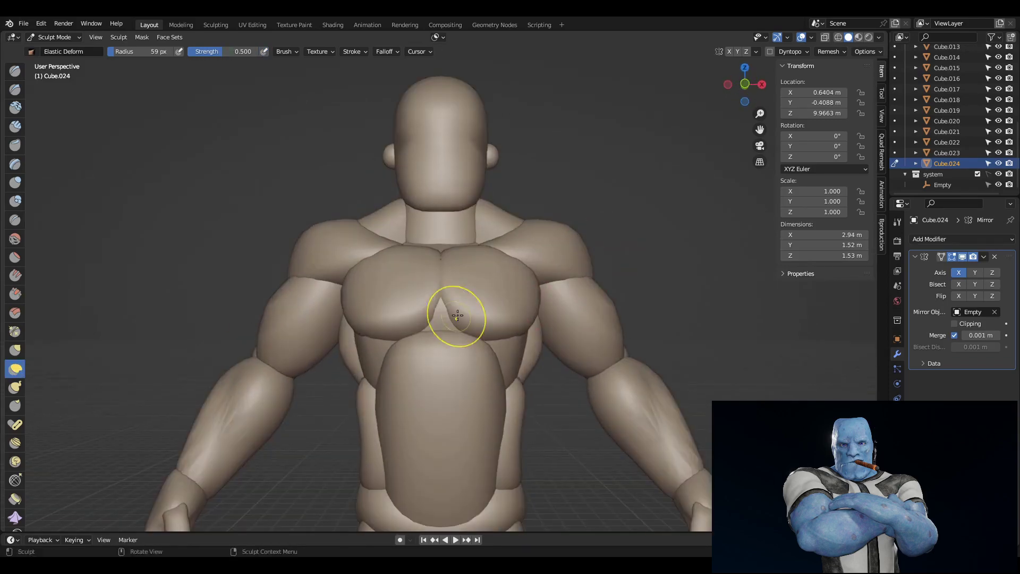
{"action": "left_click_drag", "start_coordinate": [446, 300], "coordinate": [546, 345]}
{"action": "mouse_move", "coordinate": [546, 345]}
{"action": "middle_mouse_down"}
{"action": "mouse_move", "coordinate": [487, 339]}
{"action": "mouse_move", "coordinate": [672, 307]}
{"action": "mouse_move", "coordinate": [493, 236]}
{"action": "middle_mouse_up"}
{"action": "scroll", "coordinate": [516, 345], "scroll_direction": "down", "scroll_amount": 3}
{"action": "key", "text": "alt+a"}
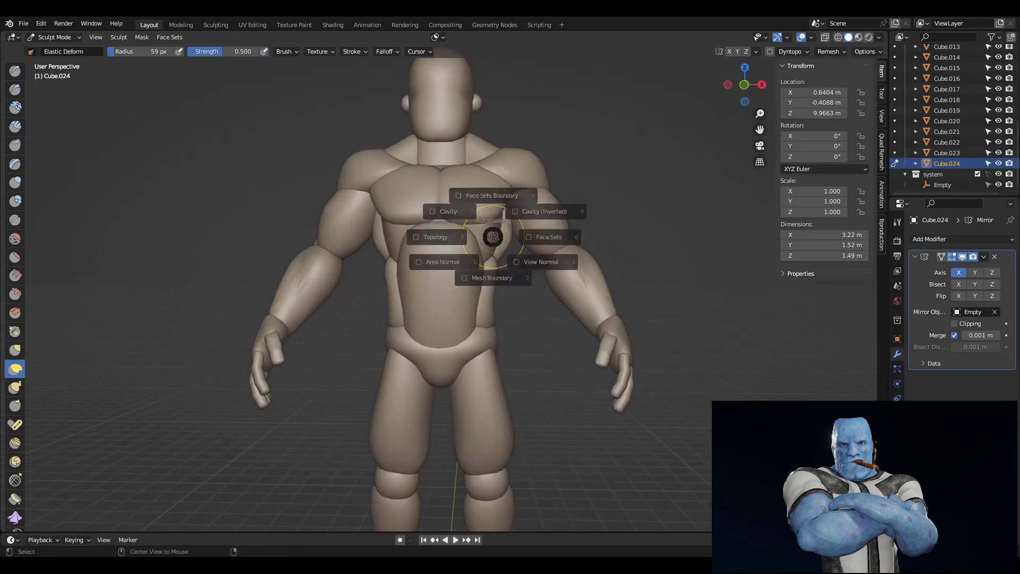
{"action": "left_click_drag", "start_coordinate": [501, 230], "coordinate": [485, 239]}
{"action": "mouse_move", "coordinate": [485, 239]}
{"action": "middle_mouse_down"}
{"action": "mouse_move", "coordinate": [580, 234]}
{"action": "mouse_move", "coordinate": [497, 226]}
{"action": "mouse_move", "coordinate": [579, 233]}
{"action": "mouse_move", "coordinate": [456, 257]}
{"action": "mouse_move", "coordinate": [464, 280]}
{"action": "mouse_move", "coordinate": [616, 257]}
{"action": "middle_mouse_up"}
Switch between the back, torso and knee pieces with Alt+Q to sculpt each.
{"action": "key", "text": "alt+q"}
{"action": "scroll", "coordinate": [616, 257], "scroll_direction": "down", "scroll_amount": 3}
{"action": "middle_click_drag", "start_coordinate": [366, 284], "coordinate": [603, 250]}
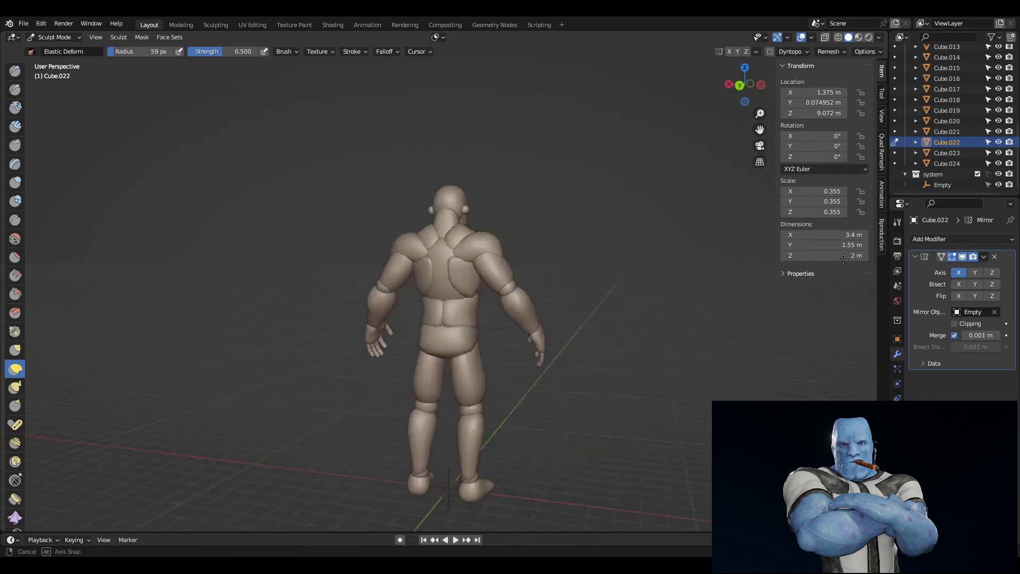
{"action": "middle_click_drag", "start_coordinate": [843, 258], "coordinate": [524, 276]}
{"action": "key", "text": "alt+q"}
{"action": "middle_click_drag", "start_coordinate": [716, 253], "coordinate": [479, 292]}
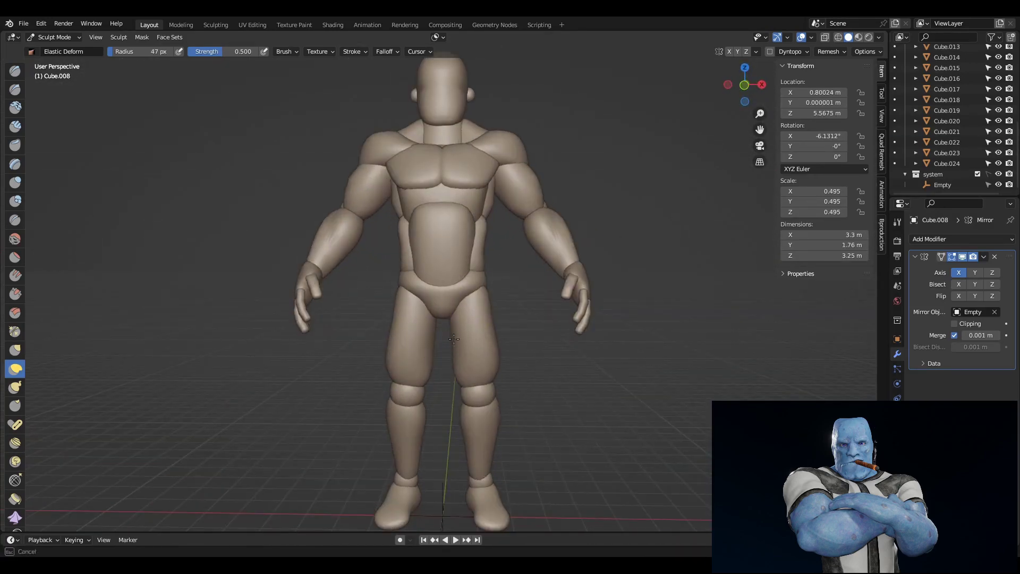
{"action": "middle_click_drag", "start_coordinate": [454, 338], "coordinate": [616, 342]}
{"action": "mouse_move", "coordinate": [480, 311]}
{"action": "middle_mouse_down"}
{"action": "mouse_move", "coordinate": [569, 285]}
{"action": "mouse_move", "coordinate": [591, 311]}
{"action": "middle_mouse_up"}
{"action": "scroll", "coordinate": [492, 303], "scroll_direction": "up", "scroll_amount": 5}
{"action": "key", "text": "alt+q"}
Select and delete the duplicated copies stacked beside the figure.
{"action": "left_click", "coordinate": [14, 294]}
{"action": "scroll", "coordinate": [591, 312], "scroll_direction": "down", "scroll_amount": 4}
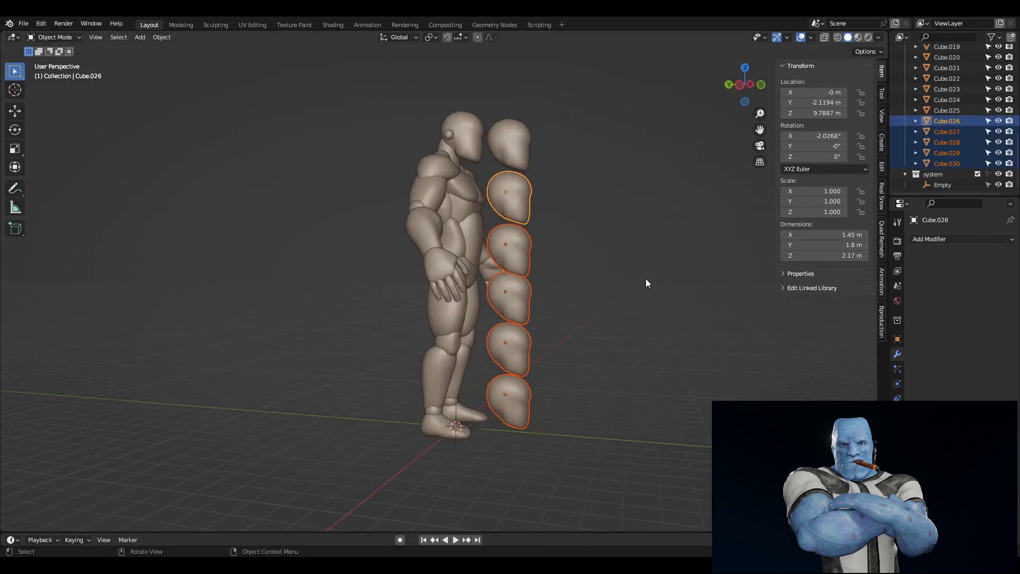
{"action": "key", "text": "Delete"}
{"action": "left_click", "coordinate": [525, 146]}
{"action": "key", "text": "Delete"}
{"action": "key", "text": "KP_3"}
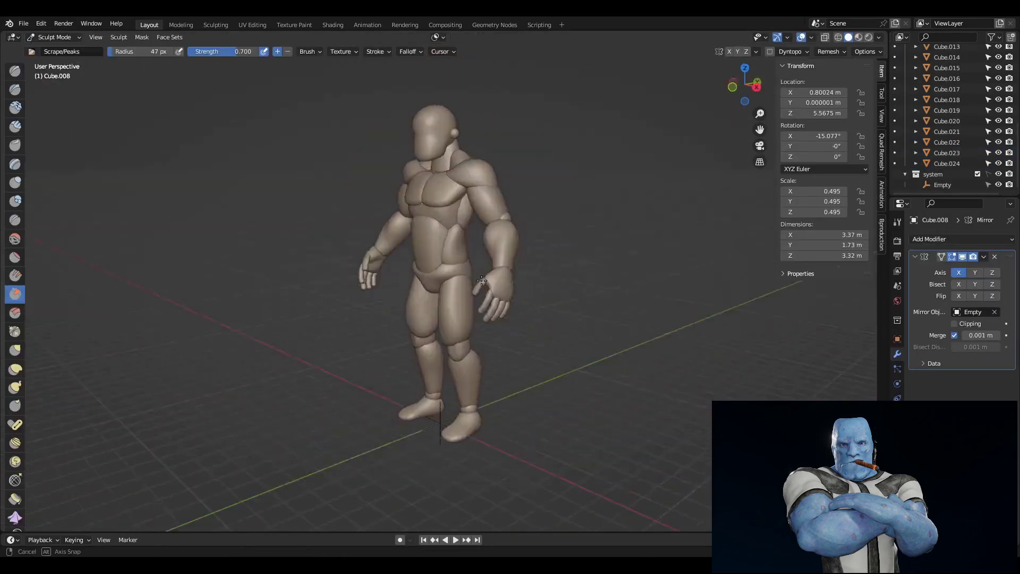
Orbit to front and three-quarter views while switching the sculpt target between body pieces.
{"action": "middle_click_drag", "start_coordinate": [481, 280], "coordinate": [536, 274]}
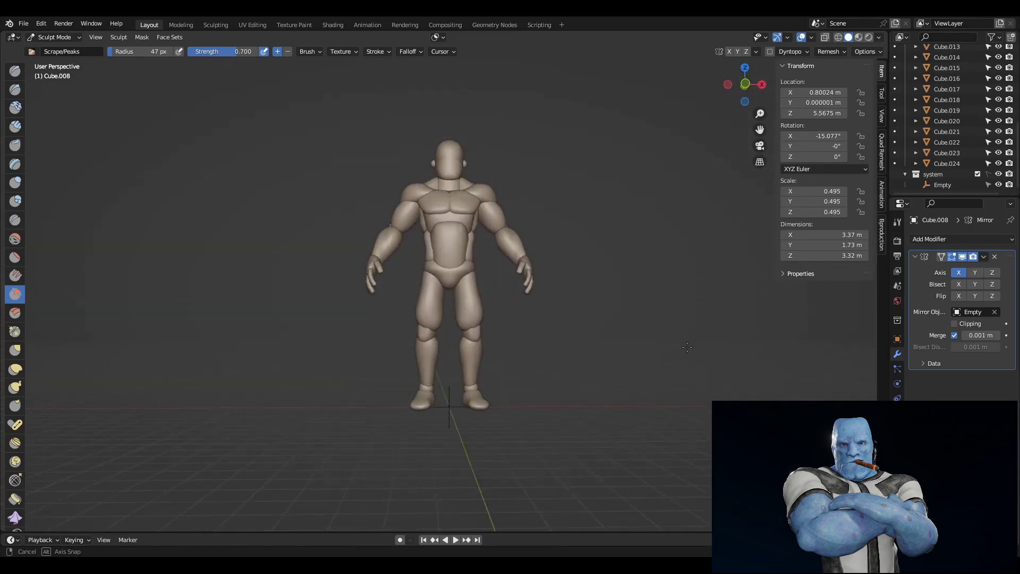
{"action": "scroll", "coordinate": [550, 305], "scroll_direction": "up", "scroll_amount": 2}
{"action": "key", "text": "alt+q"}
{"action": "mouse_move", "coordinate": [566, 306]}
{"action": "middle_mouse_down"}
{"action": "mouse_move", "coordinate": [496, 269]}
{"action": "mouse_move", "coordinate": [504, 295]}
{"action": "mouse_move", "coordinate": [637, 267]}
{"action": "mouse_move", "coordinate": [510, 312]}
{"action": "mouse_move", "coordinate": [614, 260]}
{"action": "mouse_move", "coordinate": [432, 250]}
{"action": "mouse_move", "coordinate": [603, 221]}
{"action": "middle_mouse_up"}
{"action": "scroll", "coordinate": [496, 269], "scroll_direction": "down", "scroll_amount": 3}
{"action": "key", "text": "alt+q"}
Switch sculpting to the head piece and orbit out to a full-body front view.
{"action": "scroll", "coordinate": [603, 221], "scroll_direction": "down", "scroll_amount": 2}
{"action": "scroll", "coordinate": [568, 227], "scroll_direction": "up", "scroll_amount": 3}
{"action": "key", "text": "alt+q"}
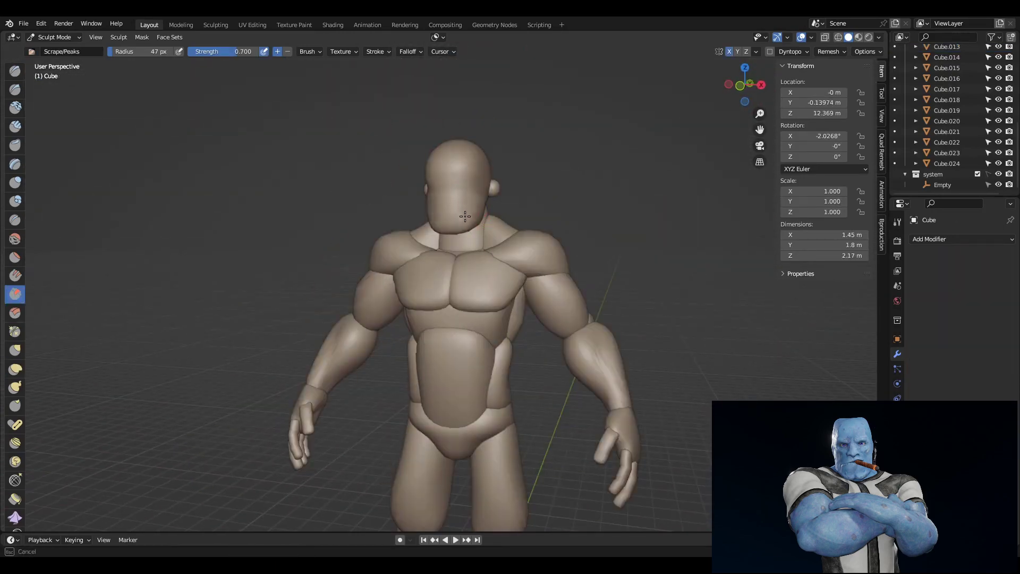
{"action": "middle_click_drag", "start_coordinate": [465, 216], "coordinate": [119, 346]}
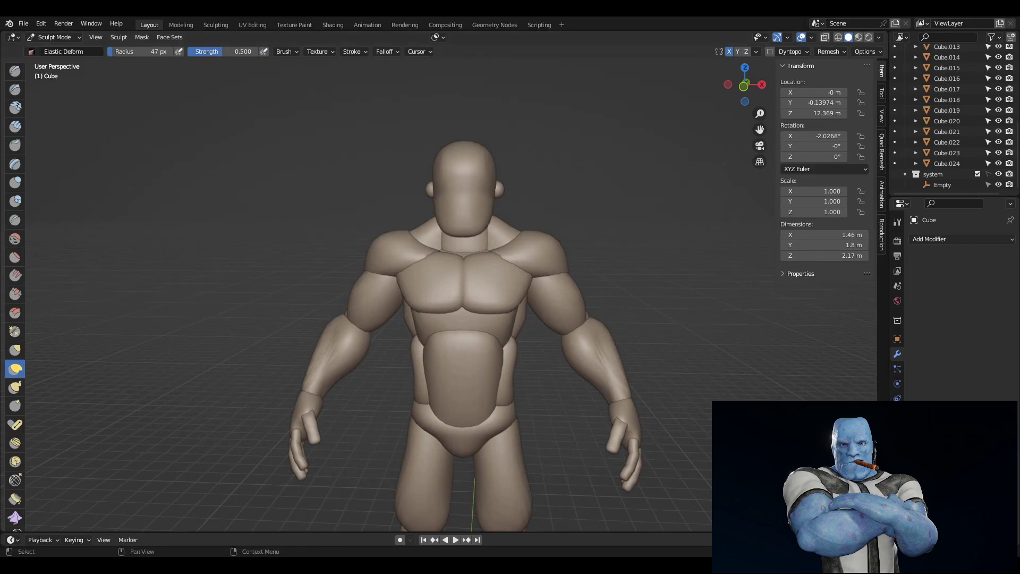
{"action": "scroll", "coordinate": [558, 291], "scroll_direction": "down", "scroll_amount": 3}
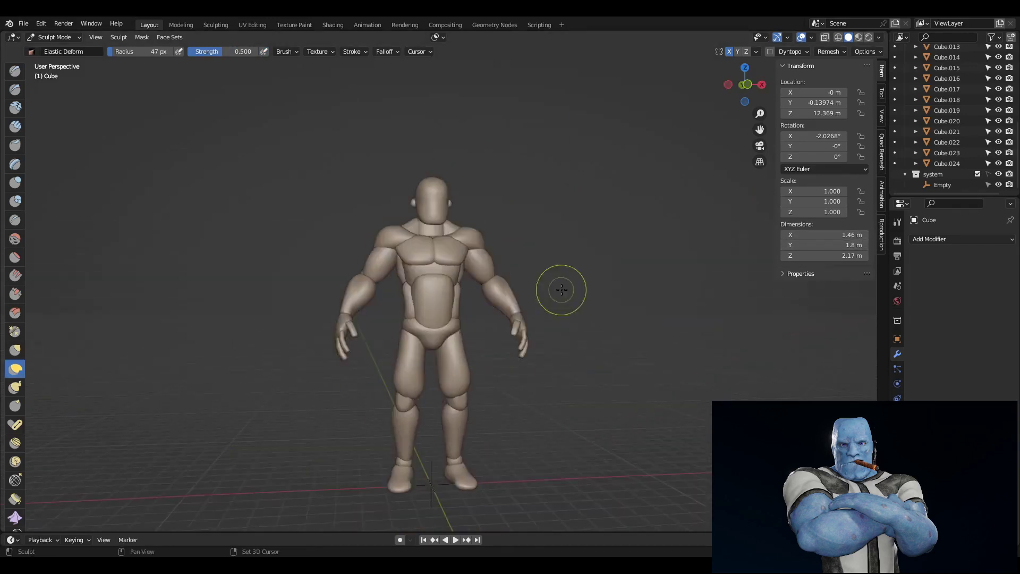
{"action": "middle_click_drag", "start_coordinate": [557, 291], "coordinate": [322, 277]}
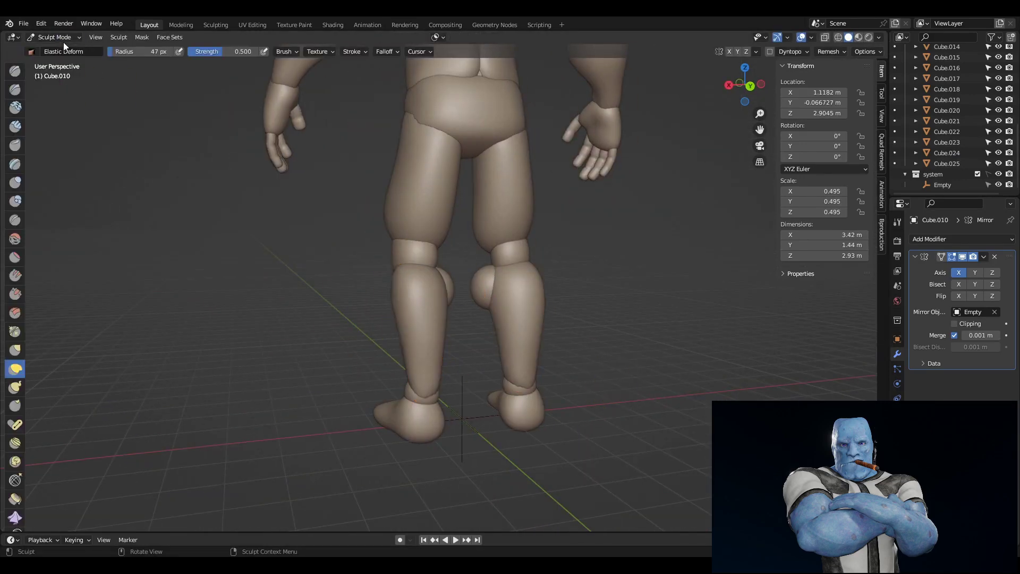
Select the new calf piece in Object Mode and resume sculpting it with Scrape/Peaks.
{"action": "mouse_move", "coordinate": [442, 288]}
{"action": "middle_mouse_down"}
{"action": "mouse_move", "coordinate": [437, 311]}
{"action": "mouse_move", "coordinate": [504, 382]}
{"action": "mouse_move", "coordinate": [426, 301]}
{"action": "mouse_move", "coordinate": [478, 305]}
{"action": "mouse_move", "coordinate": [538, 287]}
{"action": "mouse_move", "coordinate": [436, 316]}
{"action": "mouse_move", "coordinate": [478, 278]}
{"action": "mouse_move", "coordinate": [503, 278]}
{"action": "mouse_move", "coordinate": [522, 326]}
{"action": "middle_mouse_up"}
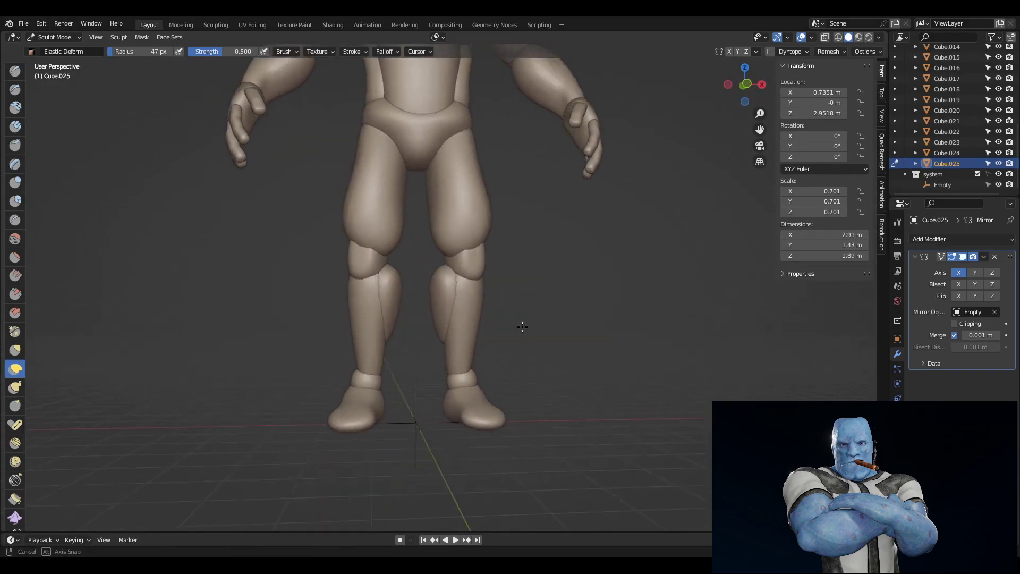
{"action": "left_click", "coordinate": [14, 293]}
{"action": "middle_click_drag", "start_coordinate": [478, 286], "coordinate": [545, 279]}
{"action": "scroll", "coordinate": [524, 321], "scroll_direction": "down", "scroll_amount": 3}
{"action": "left_click", "coordinate": [53, 37]}
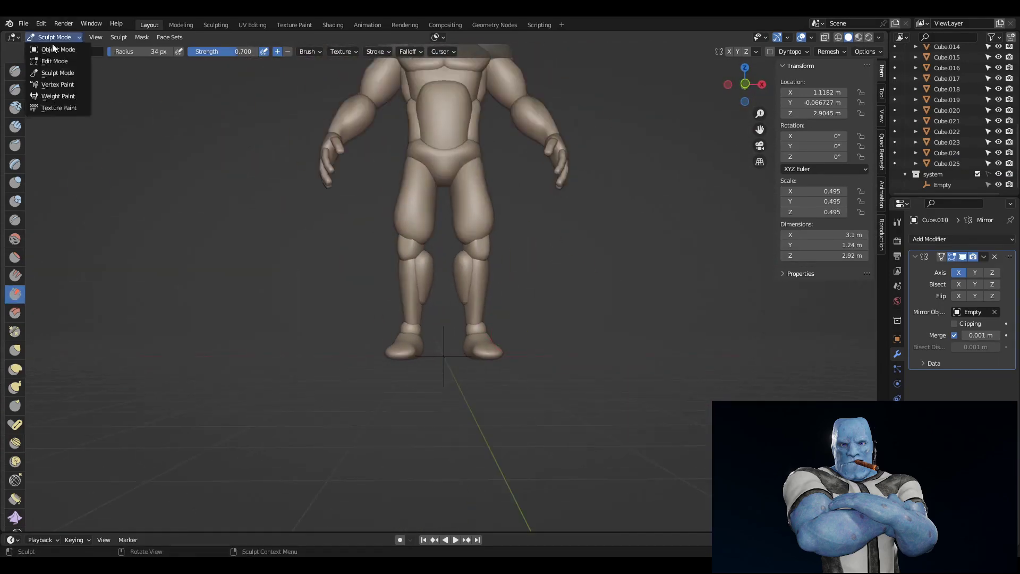
{"action": "left_click", "coordinate": [414, 276]}
{"action": "middle_click_drag", "start_coordinate": [414, 276], "coordinate": [429, 276]}
{"action": "key", "text": "ctrl+Tab"}
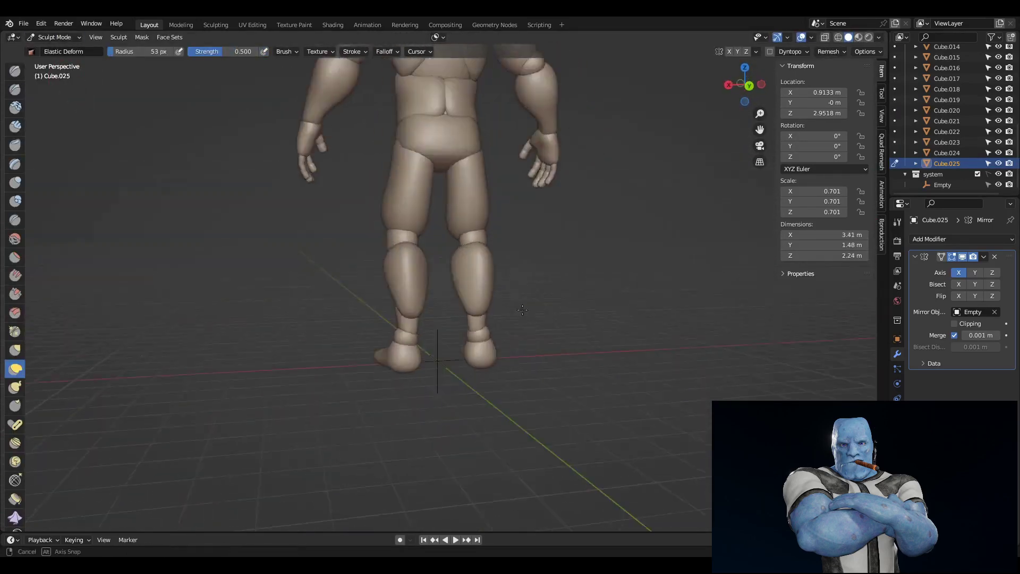
Inflate the calf piece with the Inflate/Deflate brush, checking it from around the legs.
{"action": "left_click", "coordinate": [15, 184]}
{"action": "scroll", "coordinate": [466, 330], "scroll_direction": "up", "scroll_amount": 3}
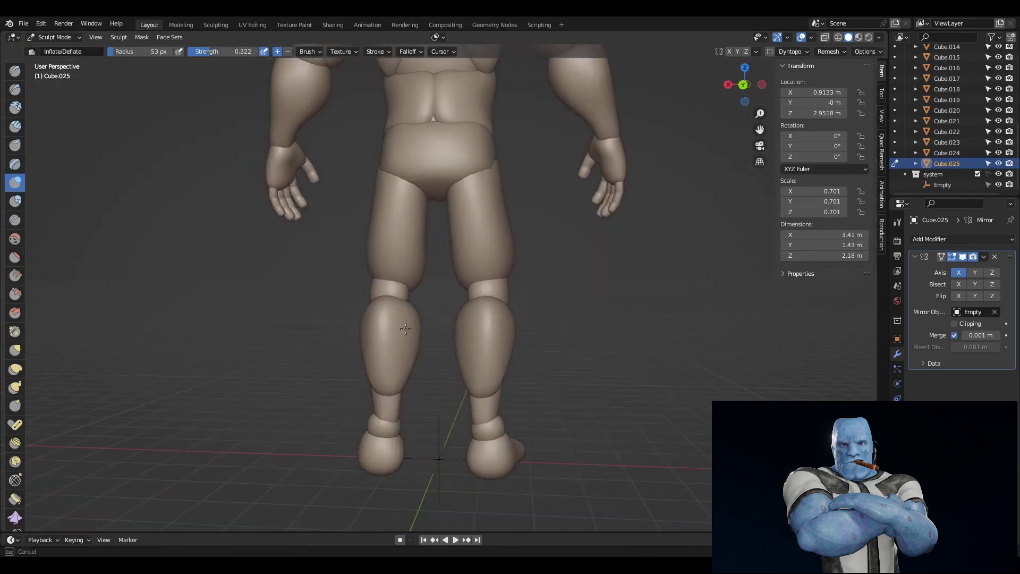
{"action": "scroll", "coordinate": [466, 330], "scroll_direction": "up", "scroll_amount": 2}
{"action": "mouse_move", "coordinate": [467, 330]}
{"action": "middle_mouse_down"}
{"action": "mouse_move", "coordinate": [569, 300]}
{"action": "mouse_move", "coordinate": [407, 371]}
{"action": "mouse_move", "coordinate": [478, 345]}
{"action": "middle_mouse_up"}
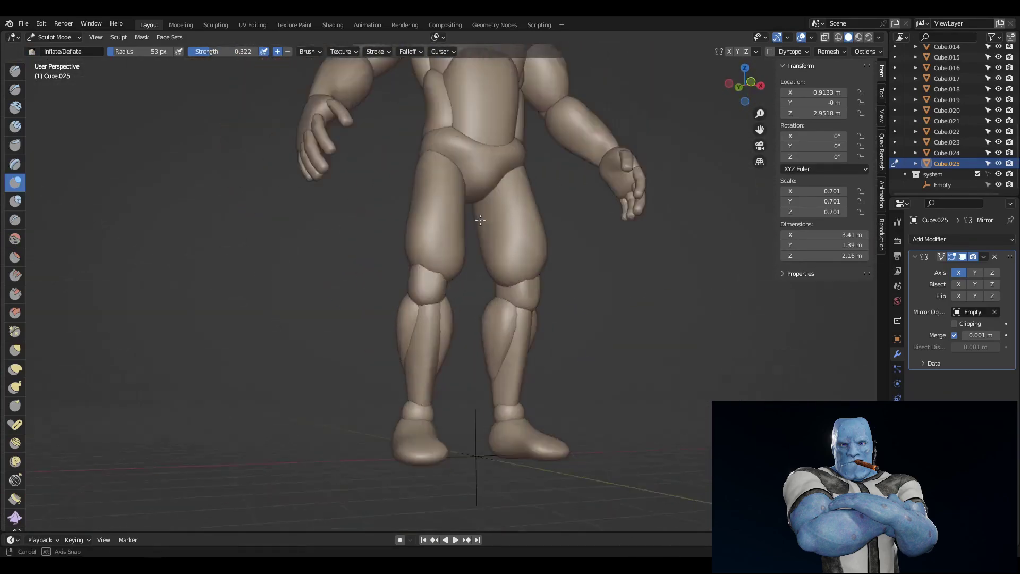
{"action": "scroll", "coordinate": [478, 346], "scroll_direction": "up", "scroll_amount": 3}
{"action": "middle_click_drag", "start_coordinate": [535, 274], "coordinate": [614, 263]}
{"action": "scroll", "coordinate": [592, 266], "scroll_direction": "down", "scroll_amount": 5}
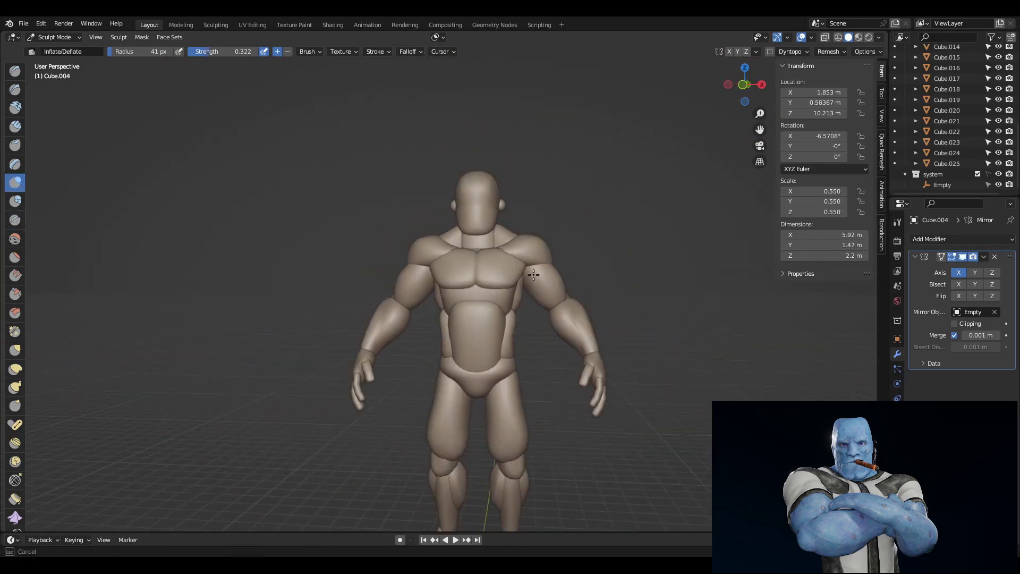
Scrape the leg muscles with Scrape/Peaks from three-quarter and rear views, then switch to another piece.
{"action": "left_click", "coordinate": [15, 294]}
{"action": "mouse_move", "coordinate": [535, 273]}
{"action": "middle_mouse_down"}
{"action": "mouse_move", "coordinate": [664, 260]}
{"action": "mouse_move", "coordinate": [616, 256]}
{"action": "middle_mouse_up"}
{"action": "middle_click_drag", "start_coordinate": [578, 317], "coordinate": [576, 316]}
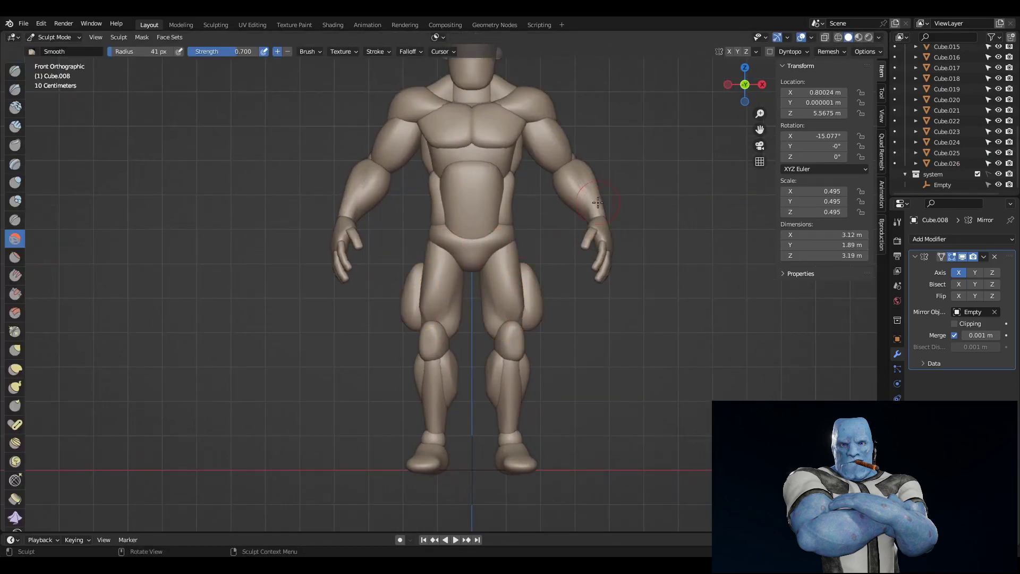
{"action": "mouse_move", "coordinate": [526, 267]}
{"action": "middle_mouse_down"}
{"action": "mouse_move", "coordinate": [418, 327]}
{"action": "mouse_move", "coordinate": [683, 330]}
{"action": "mouse_move", "coordinate": [430, 351]}
{"action": "mouse_move", "coordinate": [600, 343]}
{"action": "middle_mouse_up"}
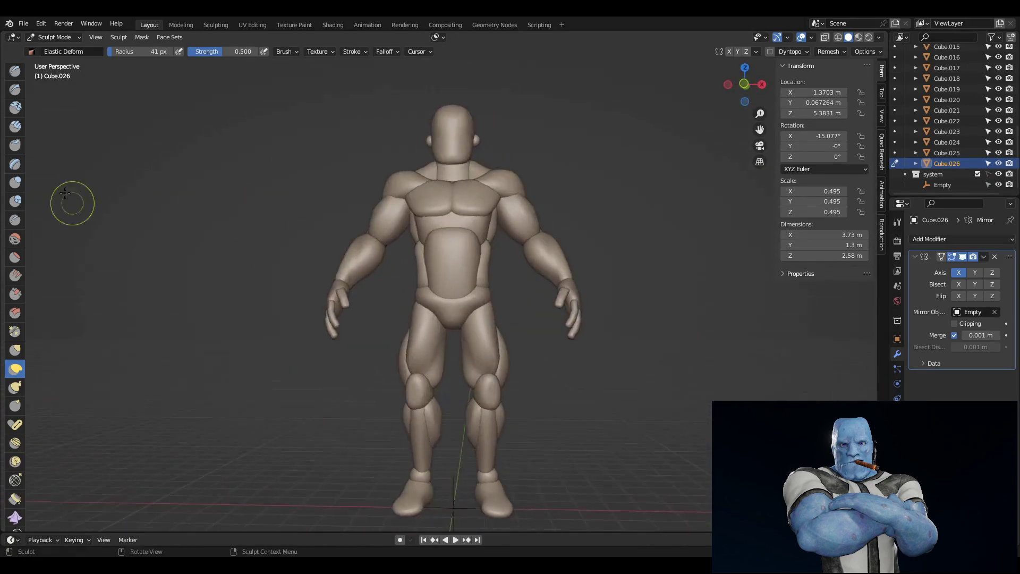
{"action": "key", "text": "alt+q"}
{"action": "mouse_move", "coordinate": [65, 192]}
{"action": "middle_mouse_down"}
{"action": "mouse_move", "coordinate": [500, 339]}
{"action": "mouse_move", "coordinate": [482, 326]}
{"action": "middle_mouse_up"}
{"action": "middle_click_drag", "start_coordinate": [544, 346], "coordinate": [399, 324]}
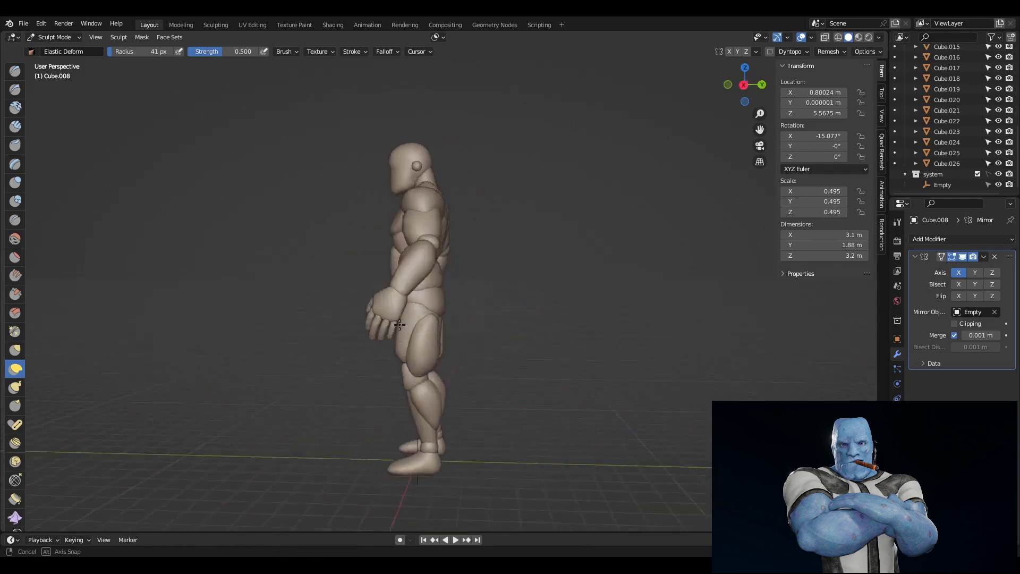
{"action": "mouse_move", "coordinate": [425, 252]}
{"action": "middle_mouse_down"}
{"action": "mouse_move", "coordinate": [576, 258]}
{"action": "mouse_move", "coordinate": [625, 278]}
{"action": "mouse_move", "coordinate": [584, 261]}
{"action": "mouse_move", "coordinate": [517, 264]}
{"action": "middle_mouse_up"}
{"action": "scroll", "coordinate": [560, 273], "scroll_direction": "up", "scroll_amount": 3}
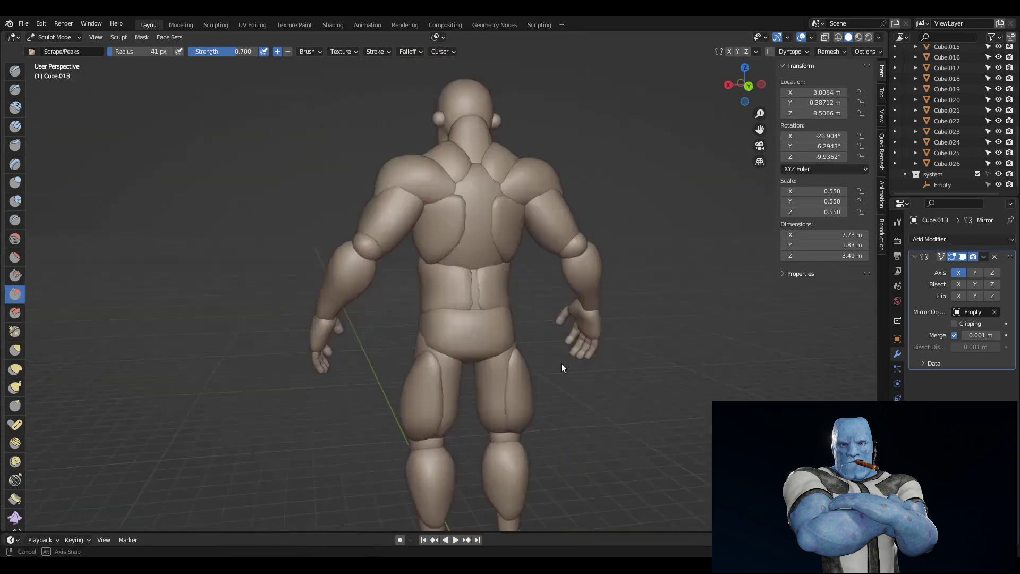
Rotate the new mirrored forearm pieces into place and resume sculpting them.
{"action": "scroll", "coordinate": [517, 264], "scroll_direction": "down", "scroll_amount": 4}
{"action": "key", "text": "ctrl+Tab"}
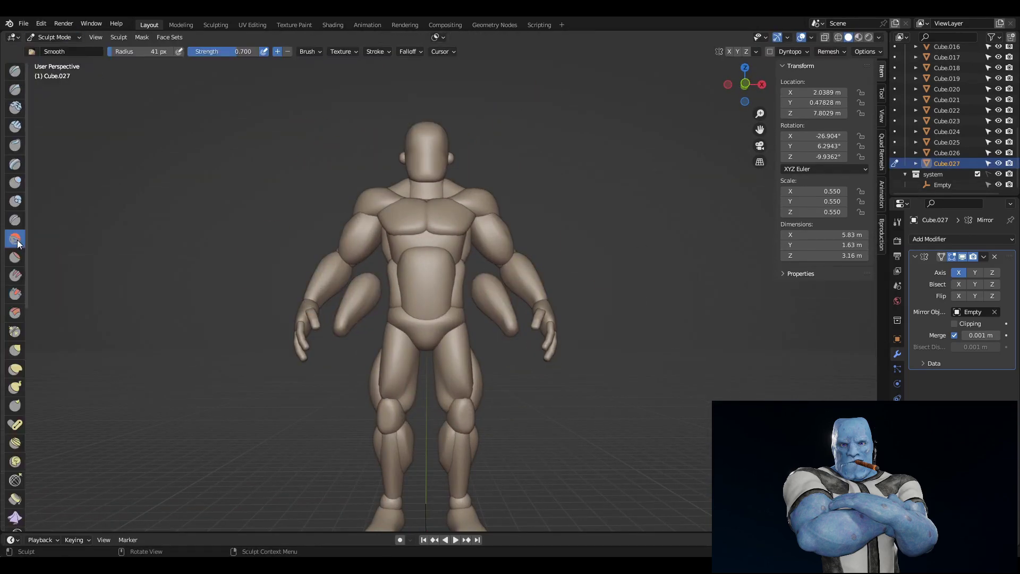
{"action": "key", "text": "ctrl+Tab"}
{"action": "scroll", "coordinate": [540, 218], "scroll_direction": "up", "scroll_amount": 3}
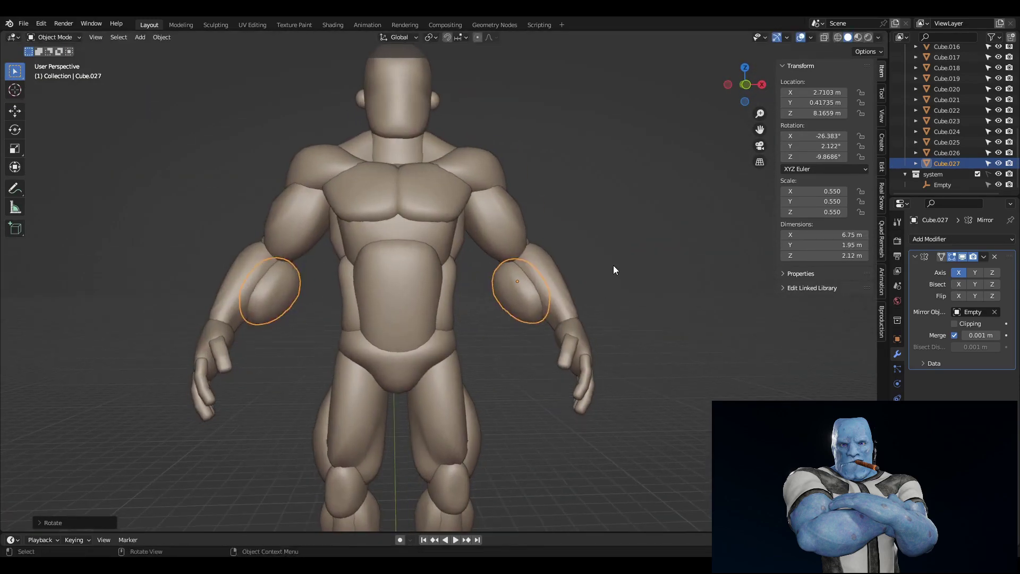
{"action": "key", "text": "ctrl+Tab"}
{"action": "middle_click_drag", "start_coordinate": [612, 268], "coordinate": [576, 310]}
{"action": "middle_click_drag", "start_coordinate": [511, 261], "coordinate": [535, 312]}
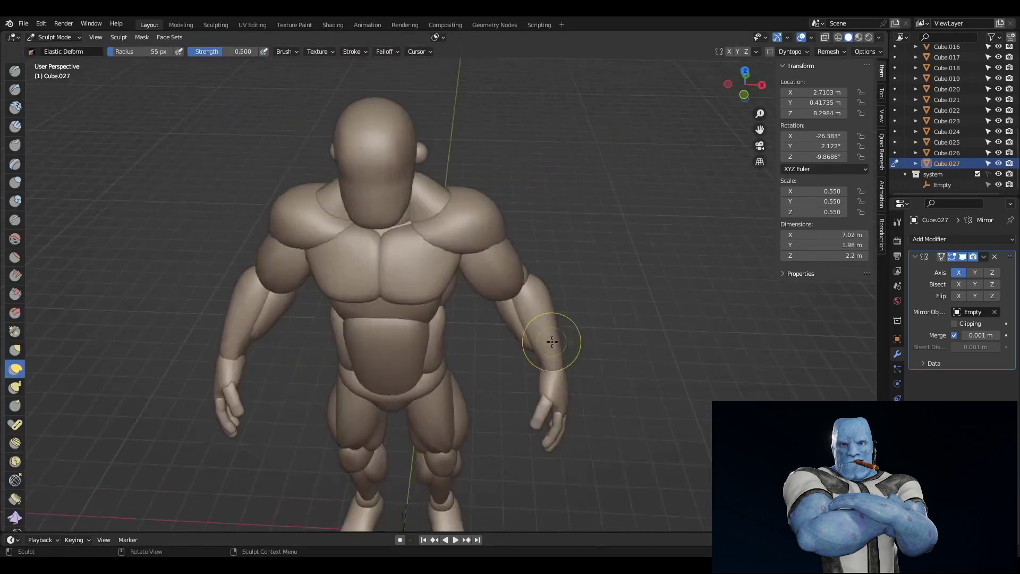
{"action": "scroll", "coordinate": [535, 312], "scroll_direction": "up", "scroll_amount": 3}
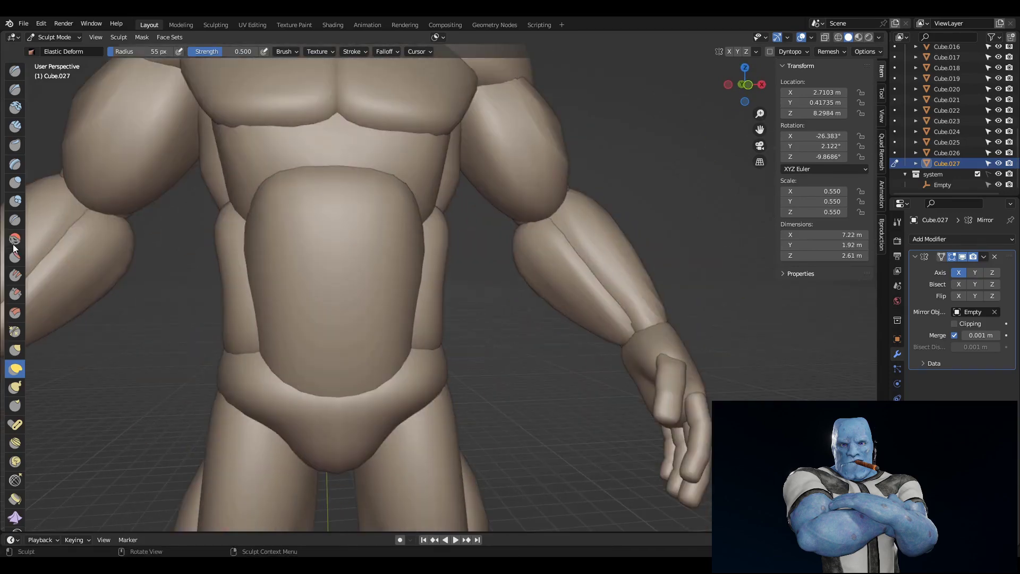
Shape the forearm pieces with the Scrape/Peaks, Crease and Smooth brushes.
{"action": "left_click", "coordinate": [14, 294]}
{"action": "mouse_move", "coordinate": [535, 311]}
{"action": "middle_mouse_down"}
{"action": "mouse_move", "coordinate": [428, 286]}
{"action": "mouse_move", "coordinate": [526, 312]}
{"action": "mouse_move", "coordinate": [605, 303]}
{"action": "mouse_move", "coordinate": [654, 347]}
{"action": "middle_mouse_up"}
{"action": "scroll", "coordinate": [525, 312], "scroll_direction": "down", "scroll_amount": 3}
{"action": "scroll", "coordinate": [526, 312], "scroll_direction": "up", "scroll_amount": 2}
{"action": "key", "text": "shift+c"}
{"action": "key", "text": "s"}
{"action": "key", "text": "alt+q"}
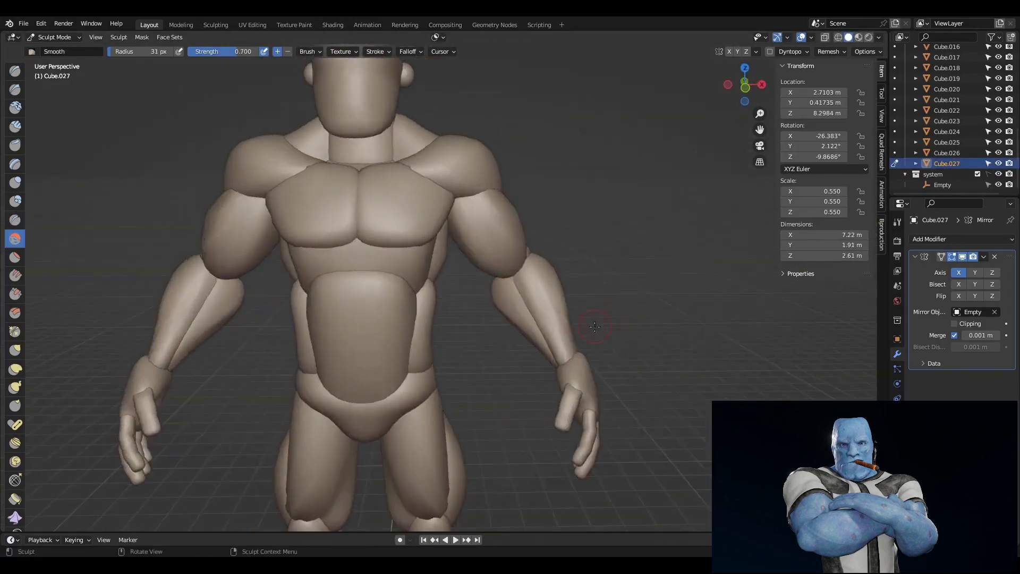
{"action": "mouse_move", "coordinate": [595, 327]}
{"action": "middle_mouse_down"}
{"action": "mouse_move", "coordinate": [418, 243]}
{"action": "mouse_move", "coordinate": [386, 264]}
{"action": "mouse_move", "coordinate": [455, 276]}
{"action": "mouse_move", "coordinate": [490, 256]}
{"action": "middle_mouse_up"}
Select another body piece in Object Mode and re-enter Sculpt Mode on it.
{"action": "key", "text": "ctrl+Tab"}
{"action": "left_click", "coordinate": [386, 264]}
{"action": "key", "text": "ctrl+Tab"}
{"action": "key", "text": "alt+a"}
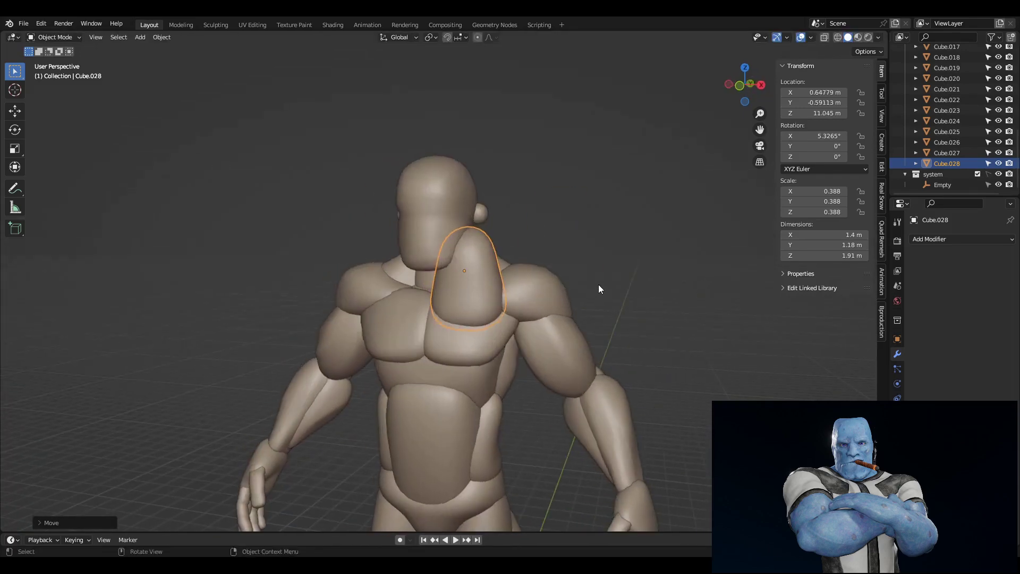
Add a Mirror modifier to the neck piece with the Empty as mirror object.
{"action": "left_click", "coordinate": [962, 239]}
{"action": "left_click", "coordinate": [973, 312]}
{"action": "left_click", "coordinate": [950, 289]}
{"action": "key", "text": "ctrl+Tab"}
{"action": "mouse_move", "coordinate": [635, 239]}
{"action": "middle_mouse_down"}
{"action": "mouse_move", "coordinate": [530, 282]}
{"action": "mouse_move", "coordinate": [433, 352]}
{"action": "middle_mouse_up"}
Pull the neck muscle up toward the ear with the Elastic Deform brush.
{"action": "key", "text": "g"}
{"action": "left_click", "coordinate": [11, 372]}
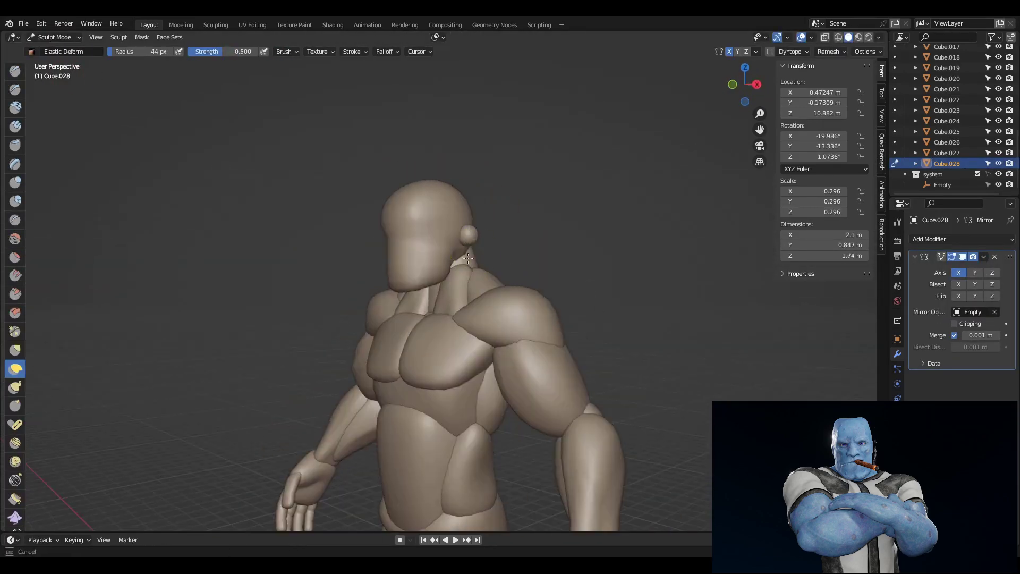
{"action": "mouse_move", "coordinate": [531, 276]}
{"action": "middle_mouse_down"}
{"action": "mouse_move", "coordinate": [631, 247]}
{"action": "mouse_move", "coordinate": [489, 303]}
{"action": "mouse_move", "coordinate": [617, 250]}
{"action": "middle_mouse_up"}
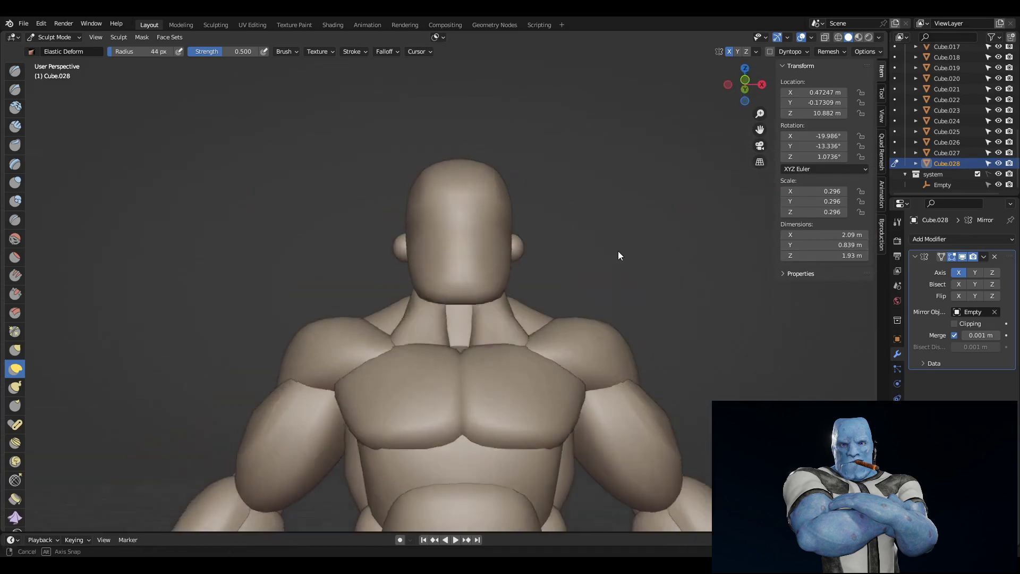
{"action": "scroll", "coordinate": [515, 314], "scroll_direction": "up", "scroll_amount": 2}
{"action": "mouse_move", "coordinate": [518, 335]}
{"action": "middle_mouse_down"}
{"action": "mouse_move", "coordinate": [416, 307]}
{"action": "mouse_move", "coordinate": [467, 295]}
{"action": "middle_mouse_up"}
{"action": "left_click_drag", "start_coordinate": [467, 296], "coordinate": [475, 268]}
{"action": "mouse_move", "coordinate": [474, 268]}
{"action": "middle_mouse_down"}
{"action": "mouse_move", "coordinate": [463, 393]}
{"action": "mouse_move", "coordinate": [613, 291]}
{"action": "middle_mouse_up"}
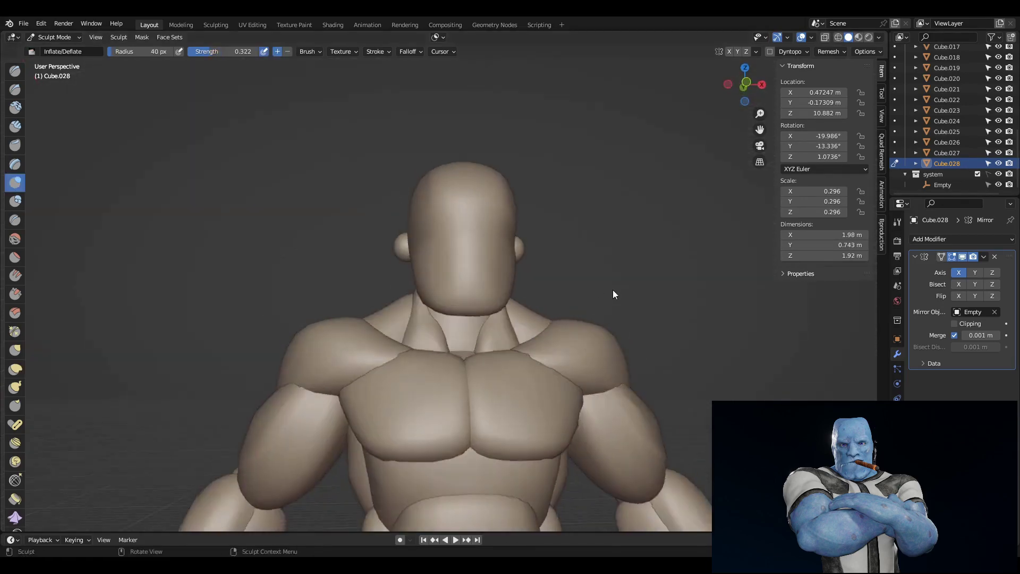
{"action": "scroll", "coordinate": [540, 373], "scroll_direction": "down", "scroll_amount": 4}
{"action": "middle_click_drag", "start_coordinate": [605, 359], "coordinate": [627, 342]}
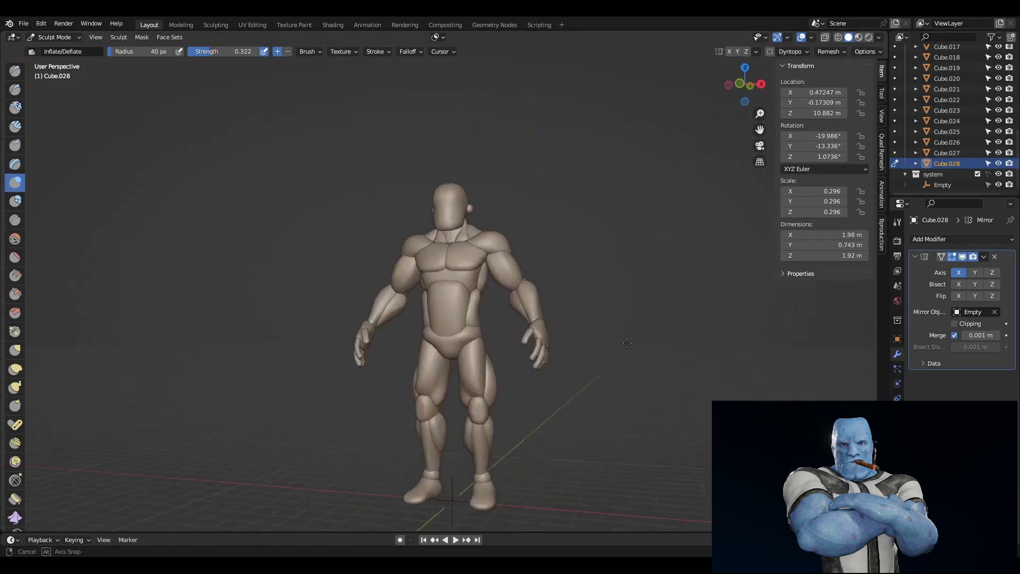
{"action": "middle_click_drag", "start_coordinate": [566, 398], "coordinate": [706, 366]}
{"action": "scroll", "coordinate": [431, 307], "scroll_direction": "up", "scroll_amount": 5}
Switch sculpting to the foot piece with the Smooth brush, viewing the feet from the front.
{"action": "key", "text": "alt+q"}
{"action": "mouse_move", "coordinate": [431, 307]}
{"action": "middle_mouse_down"}
{"action": "mouse_move", "coordinate": [420, 307]}
{"action": "mouse_move", "coordinate": [520, 308]}
{"action": "middle_mouse_up"}
{"action": "scroll", "coordinate": [431, 307], "scroll_direction": "up", "scroll_amount": 2}
{"action": "mouse_move", "coordinate": [477, 341]}
{"action": "middle_mouse_down"}
{"action": "mouse_move", "coordinate": [600, 353]}
{"action": "mouse_move", "coordinate": [497, 258]}
{"action": "mouse_move", "coordinate": [463, 201]}
{"action": "mouse_move", "coordinate": [473, 285]}
{"action": "mouse_move", "coordinate": [511, 298]}
{"action": "mouse_move", "coordinate": [645, 285]}
{"action": "mouse_move", "coordinate": [22, 242]}
{"action": "middle_mouse_up"}
{"action": "key", "text": "shift+s"}
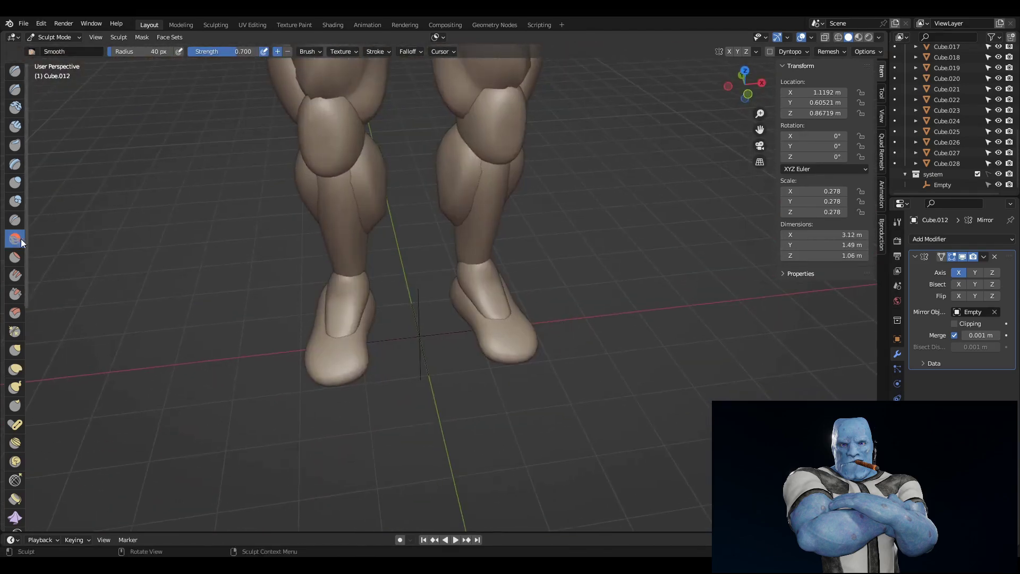
Inspect the feet from several angles while trying Elastic Deform, Scrape/Peaks and Crease brushes.
{"action": "middle_click_drag", "start_coordinate": [426, 295], "coordinate": [515, 321]}
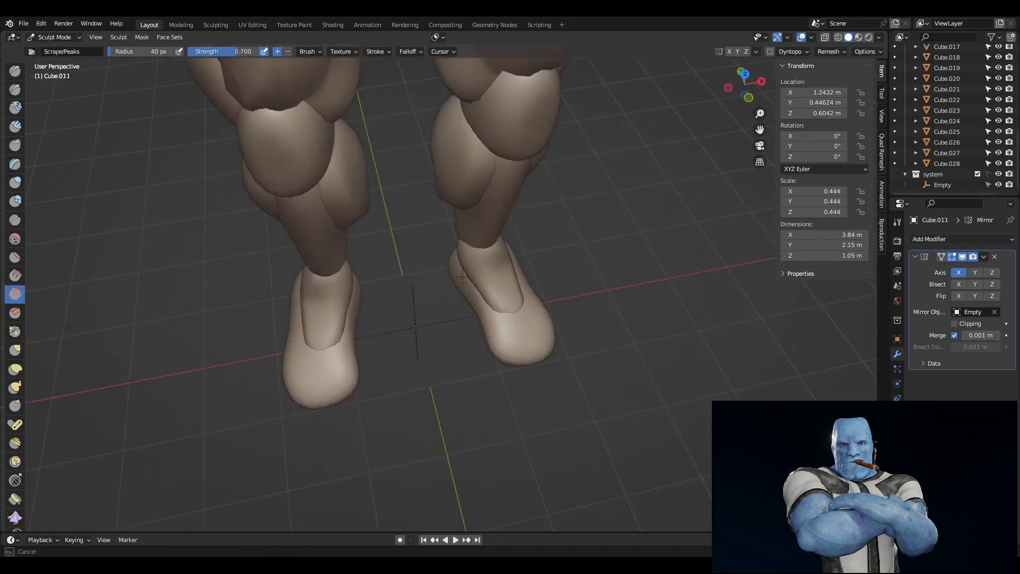
{"action": "mouse_move", "coordinate": [462, 277]}
{"action": "middle_mouse_down"}
{"action": "mouse_move", "coordinate": [498, 328]}
{"action": "mouse_move", "coordinate": [624, 319]}
{"action": "middle_mouse_up"}
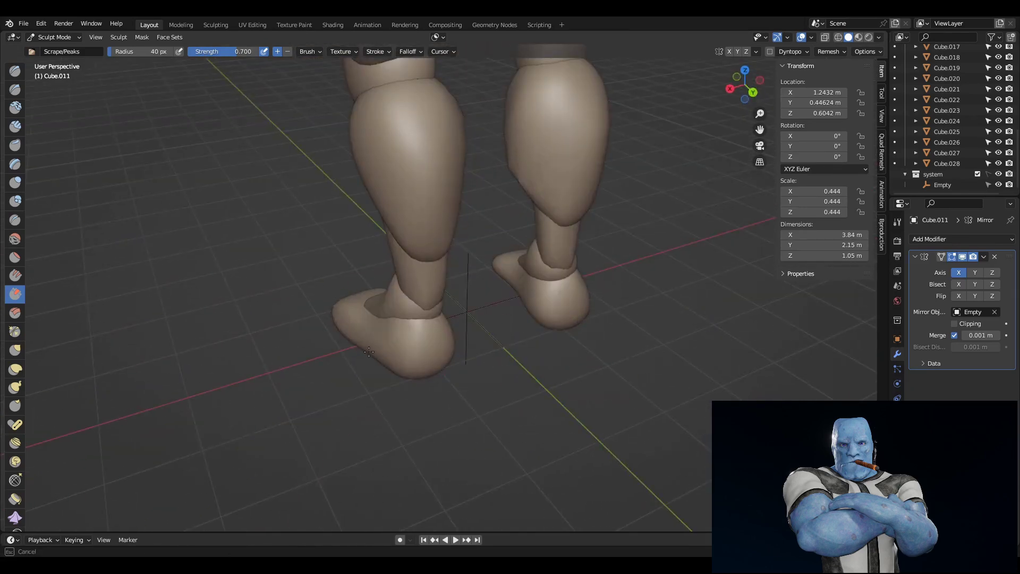
{"action": "mouse_move", "coordinate": [558, 355]}
{"action": "middle_mouse_down"}
{"action": "mouse_move", "coordinate": [500, 318]}
{"action": "mouse_move", "coordinate": [538, 334]}
{"action": "middle_mouse_up"}
{"action": "key", "text": "e"}
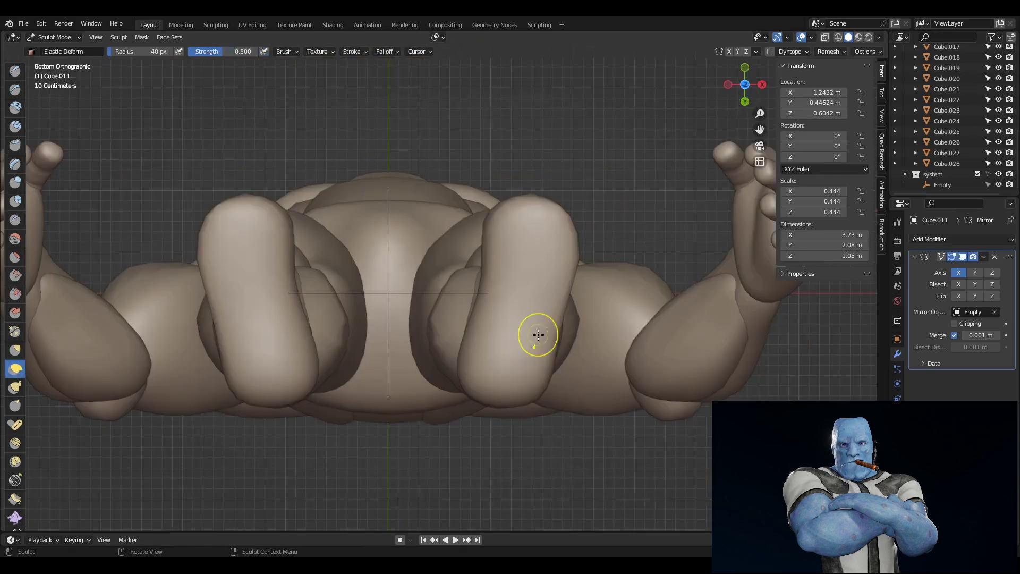
{"action": "mouse_move", "coordinate": [459, 372]}
{"action": "middle_mouse_down"}
{"action": "mouse_move", "coordinate": [561, 360]}
{"action": "mouse_move", "coordinate": [25, 429]}
{"action": "middle_mouse_up"}
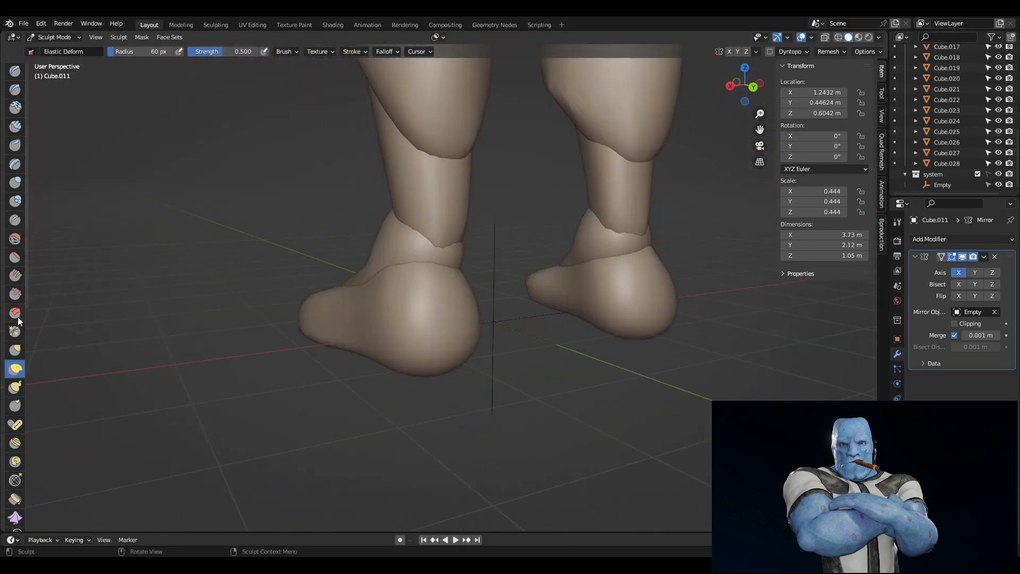
{"action": "left_click", "coordinate": [15, 293]}
{"action": "mouse_move", "coordinate": [160, 293]}
{"action": "middle_mouse_down"}
{"action": "mouse_move", "coordinate": [588, 292]}
{"action": "mouse_move", "coordinate": [547, 340]}
{"action": "mouse_move", "coordinate": [479, 346]}
{"action": "mouse_move", "coordinate": [393, 405]}
{"action": "mouse_move", "coordinate": [551, 308]}
{"action": "middle_mouse_up"}
{"action": "key", "text": "shift+c"}
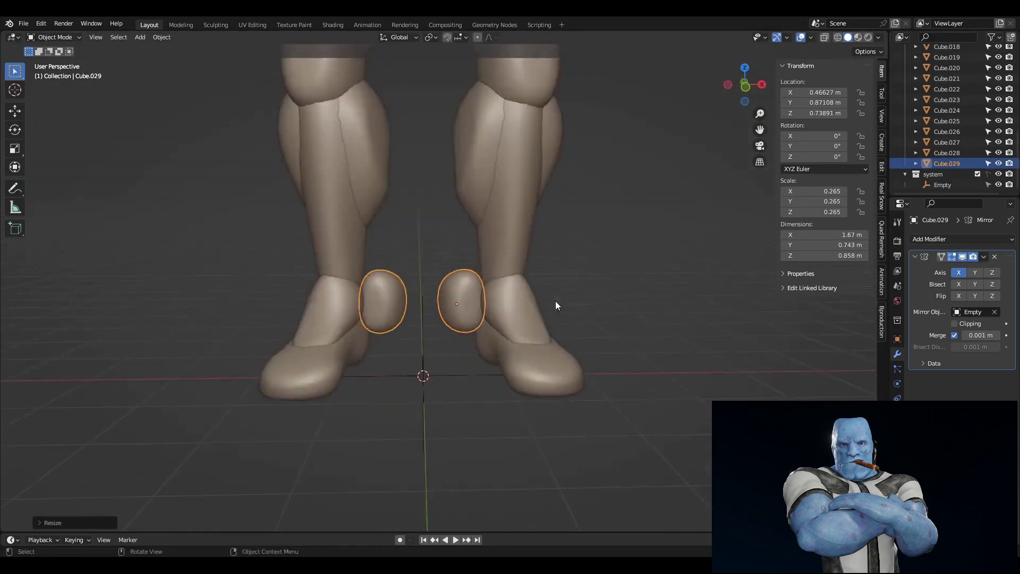
Pull and enlarge the kneecap, then check the legs from above, behind and below.
{"action": "middle_click_drag", "start_coordinate": [468, 276], "coordinate": [625, 285]}
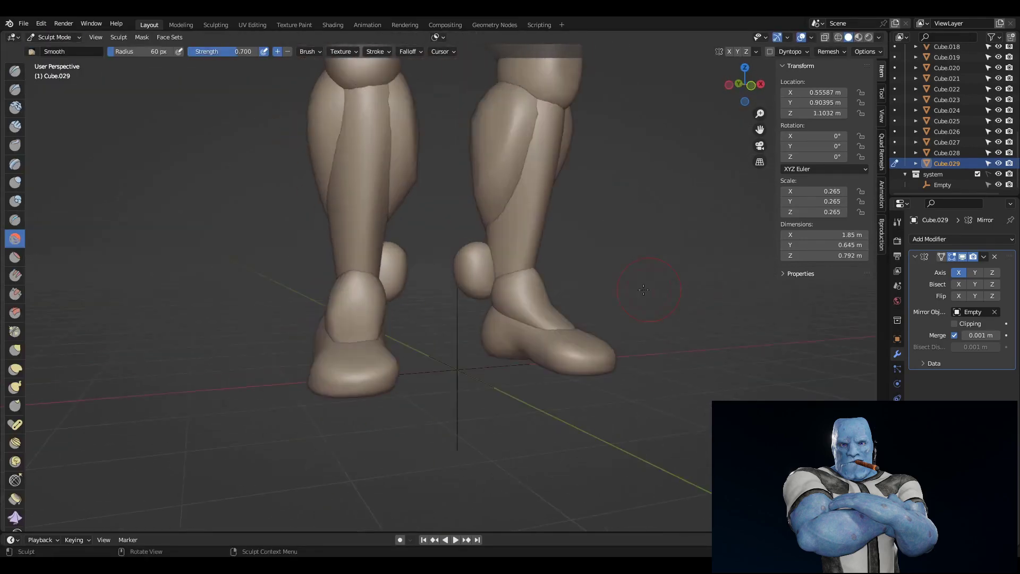
{"action": "left_click_drag", "start_coordinate": [476, 253], "coordinate": [480, 249]}
{"action": "mouse_move", "coordinate": [481, 250]}
{"action": "middle_mouse_down"}
{"action": "mouse_move", "coordinate": [461, 249]}
{"action": "mouse_move", "coordinate": [521, 235]}
{"action": "mouse_move", "coordinate": [773, 254]}
{"action": "mouse_move", "coordinate": [710, 266]}
{"action": "middle_mouse_up"}
{"action": "middle_click_drag", "start_coordinate": [467, 255], "coordinate": [132, 385]}
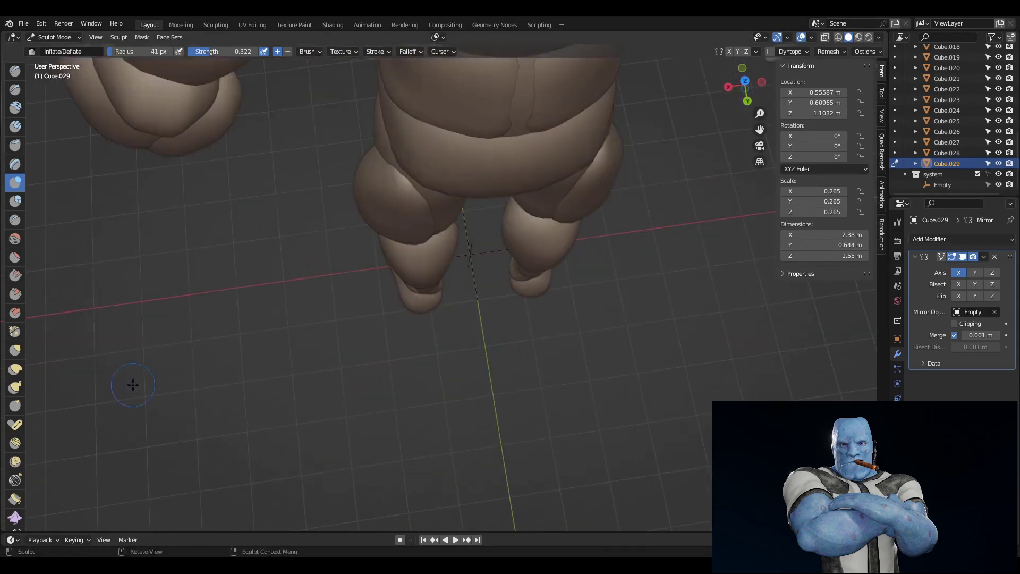
{"action": "middle_click_drag", "start_coordinate": [411, 311], "coordinate": [484, 267]}
{"action": "middle_click_drag", "start_coordinate": [442, 314], "coordinate": [447, 342]}
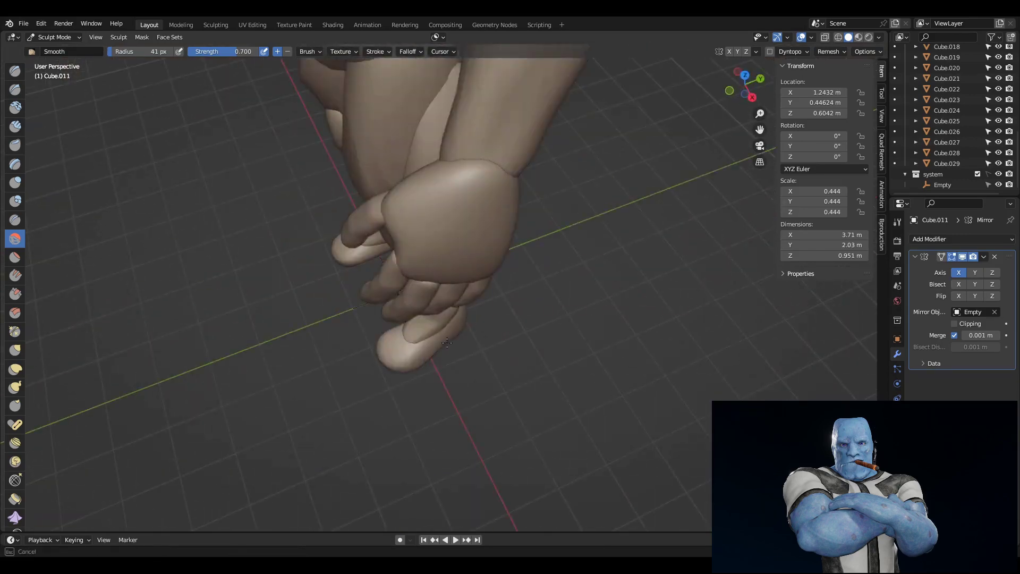
{"action": "middle_click_drag", "start_coordinate": [728, 296], "coordinate": [585, 319]}
Move the foot piece vertically with G Z in Object Mode, then resume sculpting.
{"action": "key", "text": "ctrl+Tab"}
{"action": "key", "text": "g"}
{"action": "key", "text": "z"}
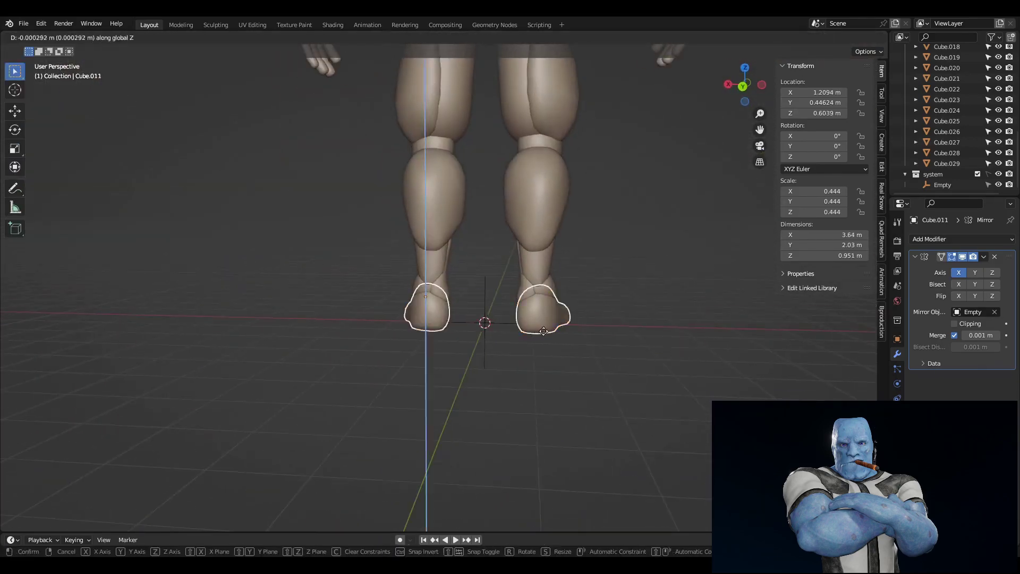
{"action": "middle_click_drag", "start_coordinate": [531, 358], "coordinate": [432, 371]}
{"action": "key", "text": "ctrl+Tab"}
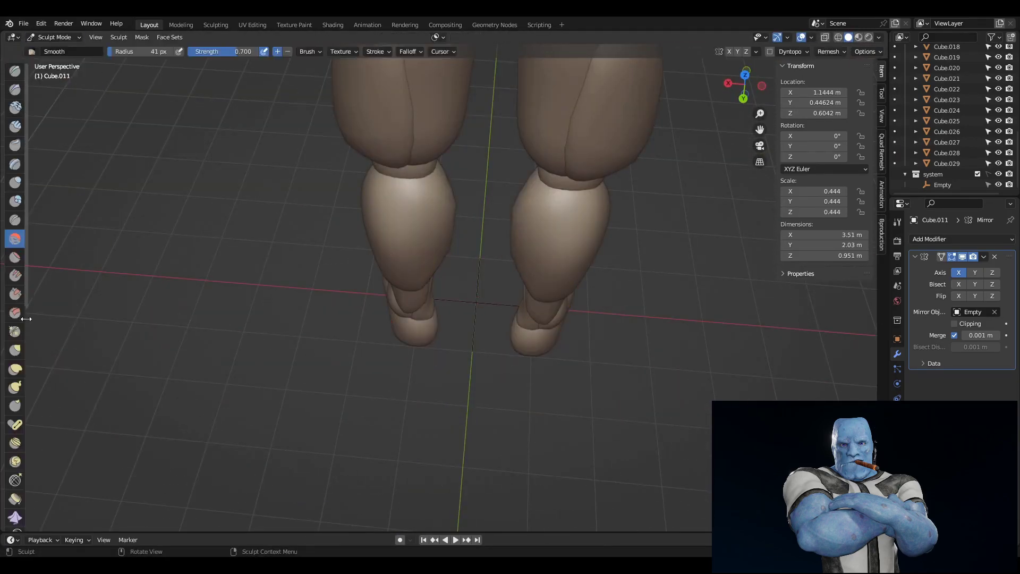
{"action": "middle_click_drag", "start_coordinate": [427, 334], "coordinate": [542, 353]}
{"action": "scroll", "coordinate": [541, 353], "scroll_direction": "down", "scroll_amount": 3}
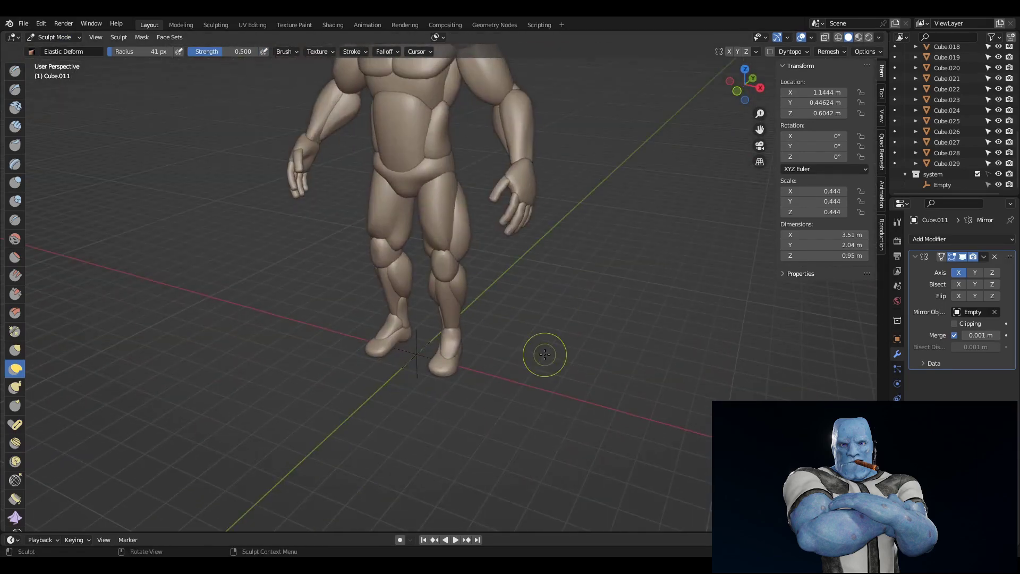
{"action": "scroll", "coordinate": [558, 316], "scroll_direction": "up", "scroll_amount": 1}
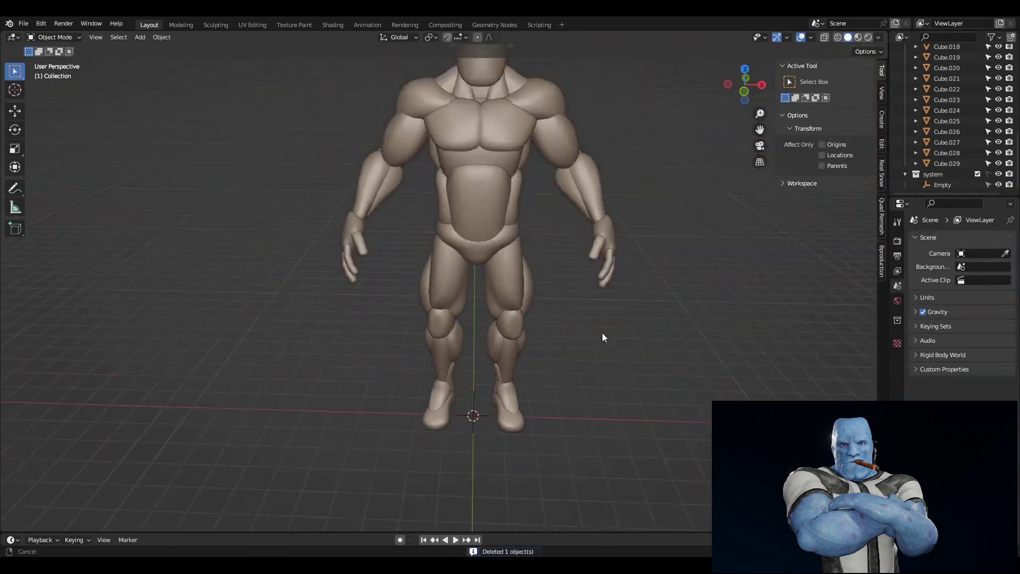
Add a cube beside the figure and round it with a level-3 Subdivision Surface modifier.
{"action": "left_click", "coordinate": [614, 323]}
{"action": "left_click", "coordinate": [961, 238]}
{"action": "left_click", "coordinate": [810, 368]}
{"action": "key", "text": "ctrl+3"}
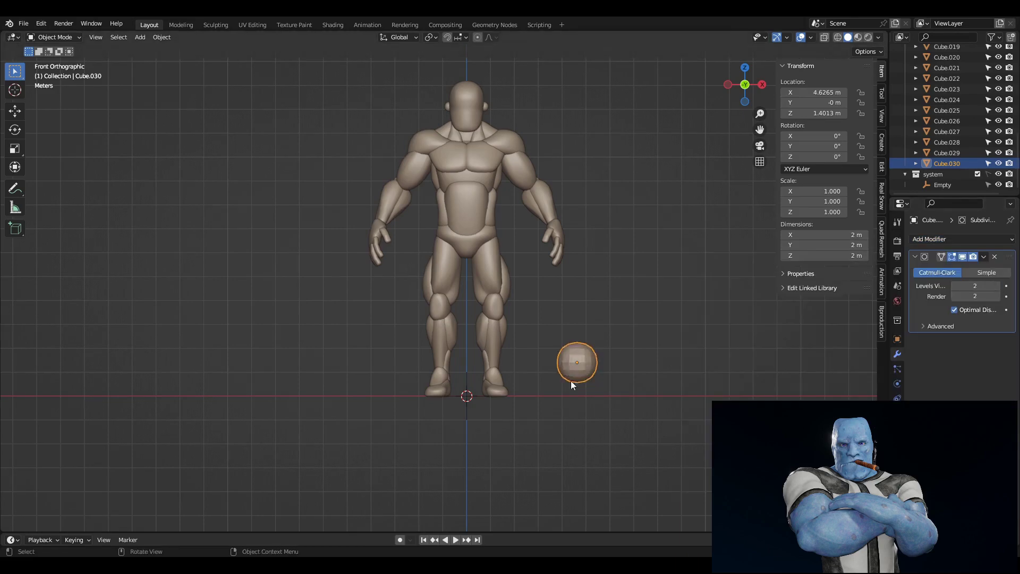
{"action": "scroll", "coordinate": [559, 340], "scroll_direction": "up", "scroll_amount": 3}
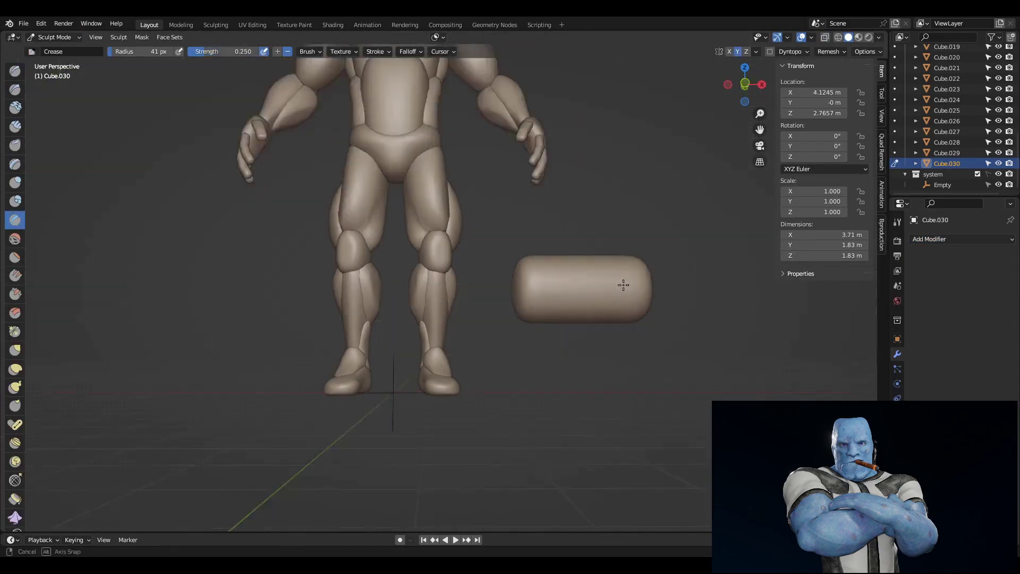
{"action": "middle_click_drag", "start_coordinate": [619, 282], "coordinate": [581, 309]}
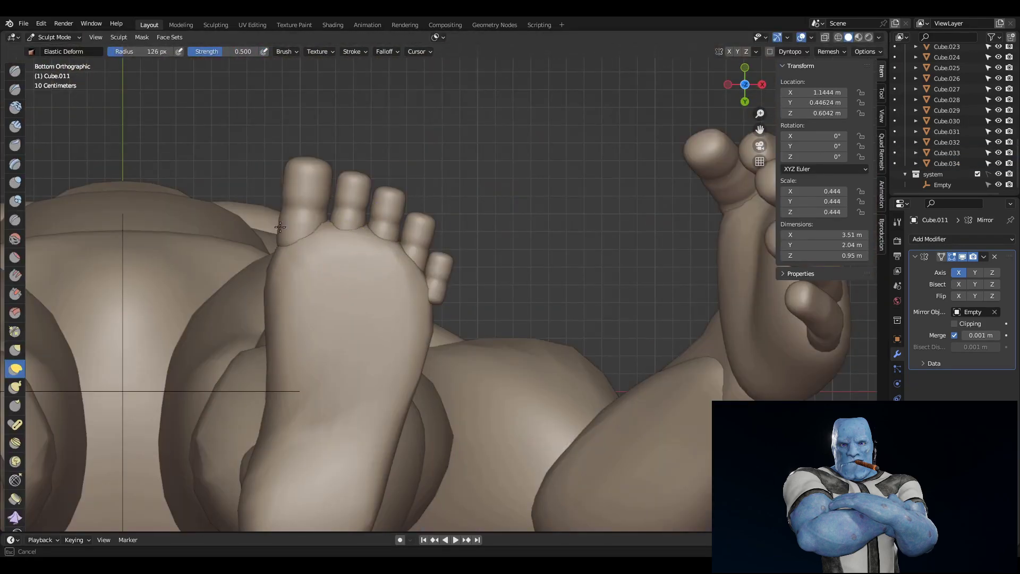
Refine the toes with Scrape/Peaks and Crease, then save 'stylized character t.blend'.
{"action": "middle_click_drag", "start_coordinate": [437, 305], "coordinate": [319, 239]}
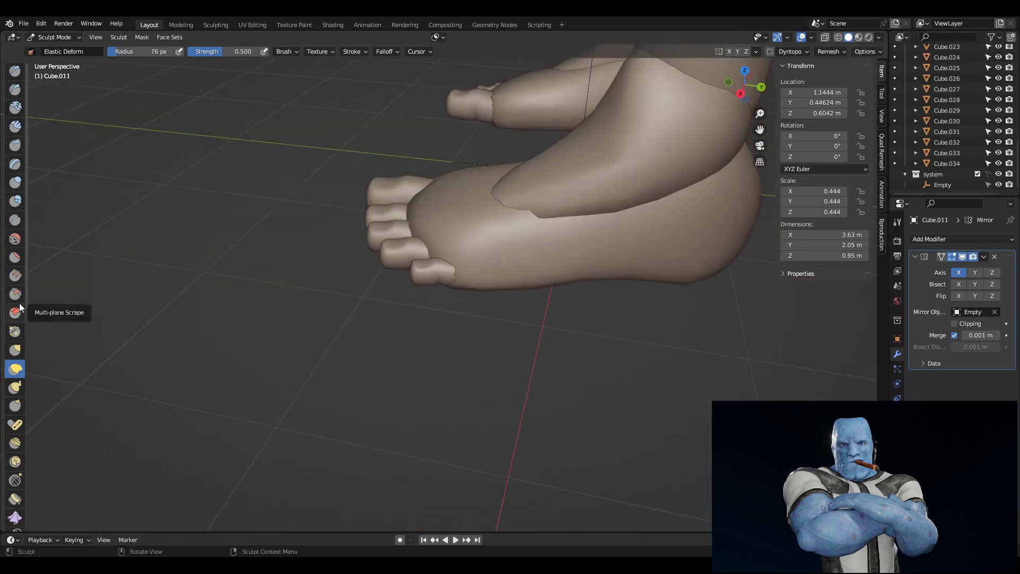
{"action": "left_click", "coordinate": [15, 294]}
{"action": "mouse_move", "coordinate": [212, 266]}
{"action": "middle_mouse_down"}
{"action": "mouse_move", "coordinate": [261, 288]}
{"action": "mouse_move", "coordinate": [558, 273]}
{"action": "mouse_move", "coordinate": [516, 373]}
{"action": "mouse_move", "coordinate": [486, 348]}
{"action": "middle_mouse_up"}
{"action": "key", "text": "shift+c"}
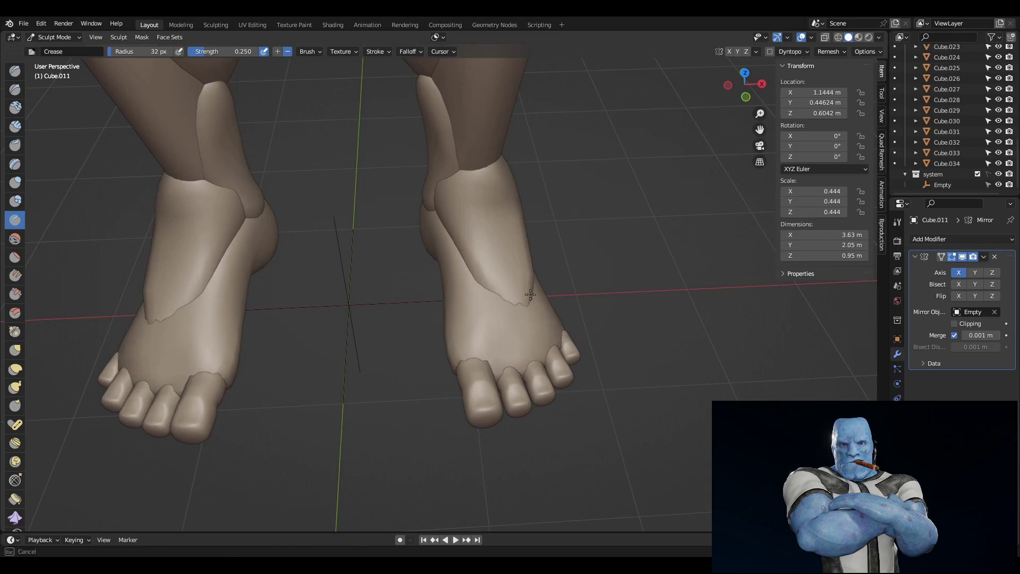
{"action": "mouse_move", "coordinate": [530, 295]}
{"action": "middle_mouse_down", "text": "ctrl"}
{"action": "mouse_move", "coordinate": [531, 340]}
{"action": "mouse_move", "coordinate": [827, 202]}
{"action": "middle_mouse_up", "text": "ctrl"}
{"action": "key", "text": "ctrl+Tab"}
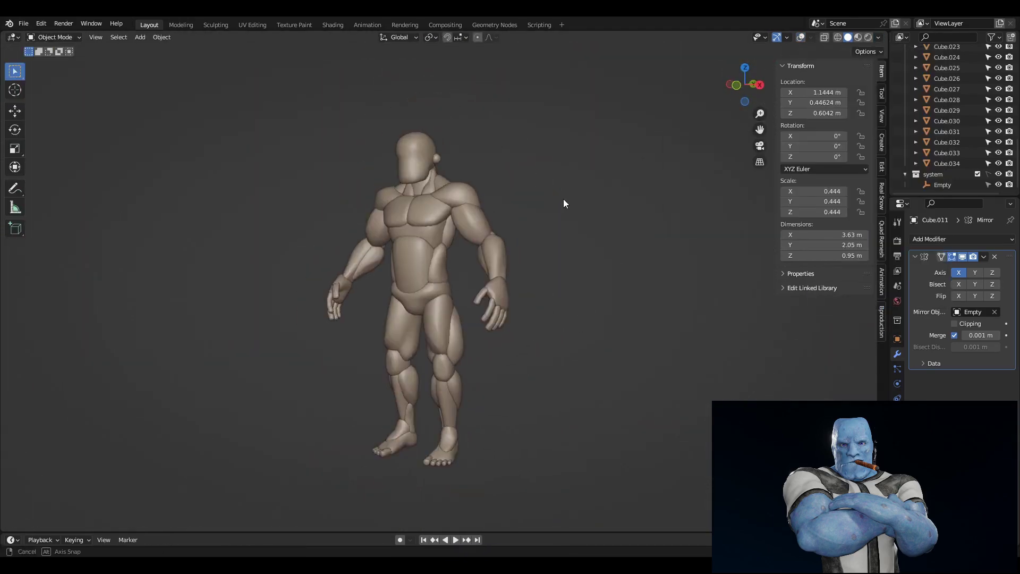
{"action": "key", "text": "ctrl+s"}
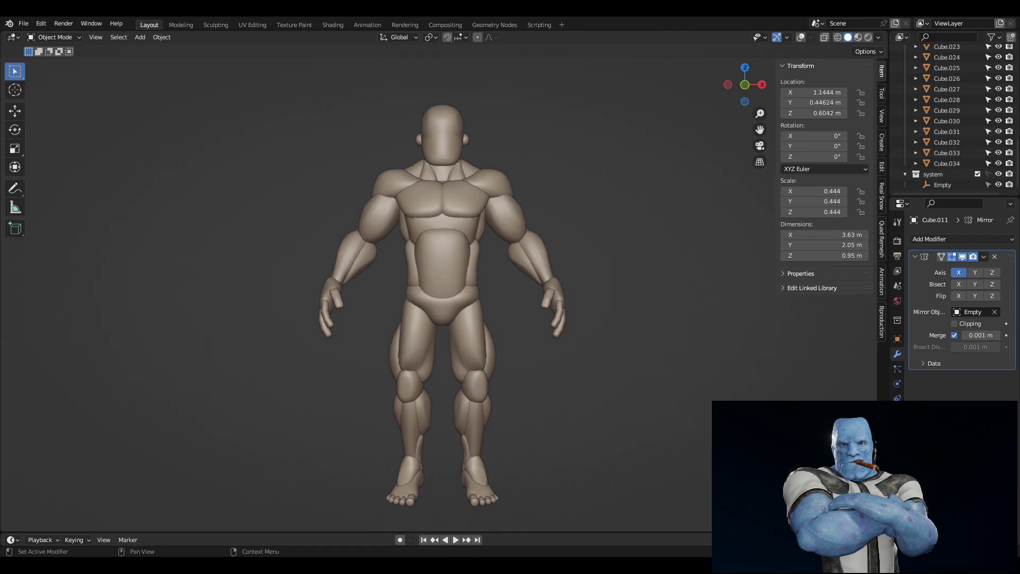
Select the head object and switch it into Sculpt Mode.
{"action": "left_click", "coordinate": [24, 24]}
{"action": "left_click", "coordinate": [443, 133]}
{"action": "mouse_move", "coordinate": [540, 218]}
{"action": "middle_mouse_down"}
{"action": "mouse_move", "coordinate": [385, 243]}
{"action": "mouse_move", "coordinate": [671, 249]}
{"action": "middle_mouse_up"}
{"action": "left_click", "coordinate": [55, 37]}
{"action": "left_click", "coordinate": [54, 71]}
{"action": "scroll", "coordinate": [315, 192], "scroll_direction": "up", "scroll_amount": 4}
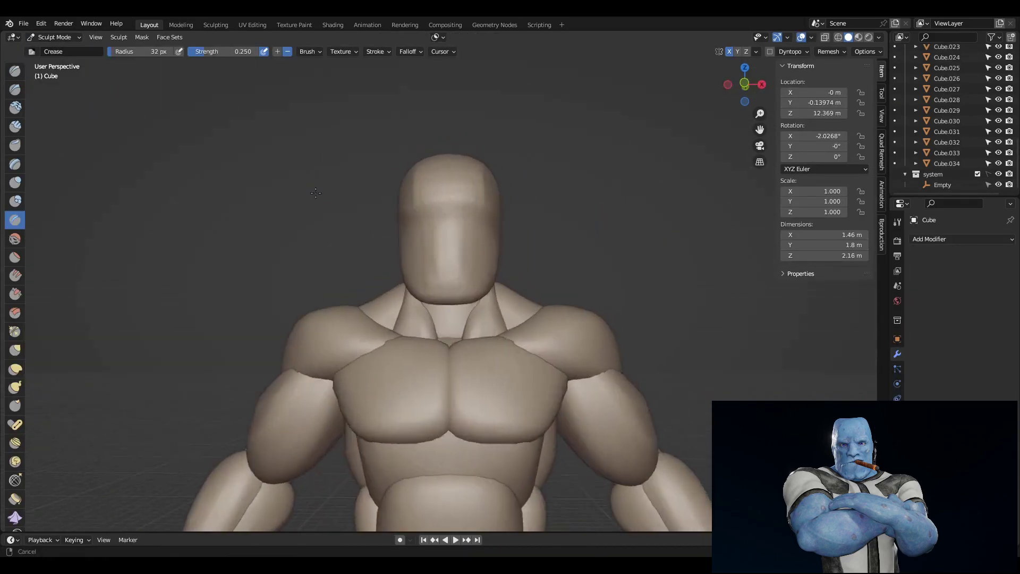
Widen the head with Elastic Deform and carve a brow line with the Crease brush.
{"action": "left_click", "coordinate": [15, 368]}
{"action": "mouse_move", "coordinate": [519, 249]}
{"action": "middle_mouse_down"}
{"action": "mouse_move", "coordinate": [456, 221]}
{"action": "mouse_move", "coordinate": [432, 262]}
{"action": "middle_mouse_up"}
{"action": "key", "text": "shift+c"}
{"action": "middle_click_drag", "start_coordinate": [489, 239], "coordinate": [479, 235]}
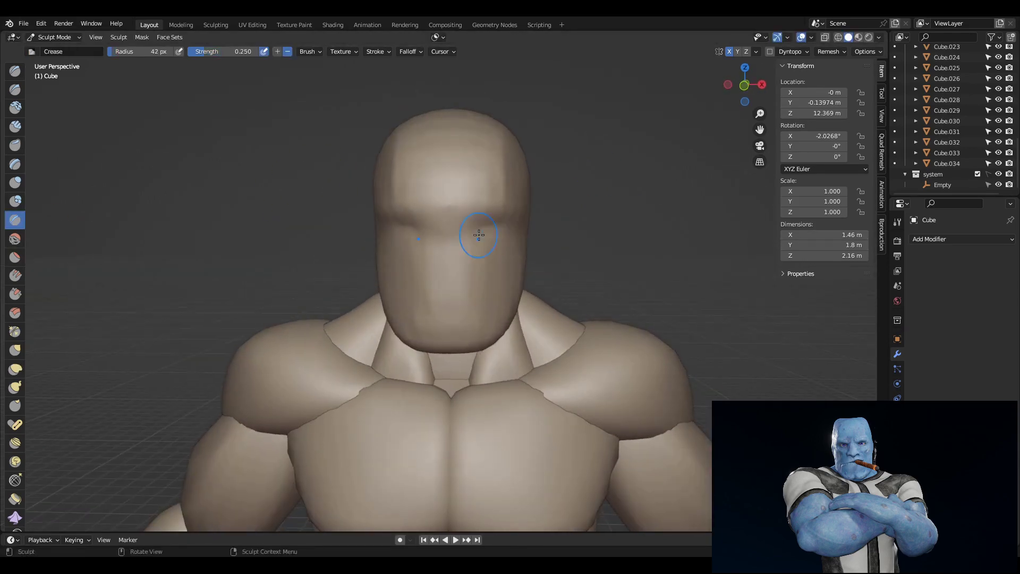
{"action": "middle_click_drag", "start_coordinate": [542, 261], "coordinate": [583, 237]}
{"action": "mouse_move", "coordinate": [477, 220]}
{"action": "middle_mouse_down"}
{"action": "mouse_move", "coordinate": [467, 276]}
{"action": "mouse_move", "coordinate": [556, 220]}
{"action": "mouse_move", "coordinate": [449, 227]}
{"action": "mouse_move", "coordinate": [381, 284]}
{"action": "mouse_move", "coordinate": [478, 296]}
{"action": "mouse_move", "coordinate": [445, 330]}
{"action": "middle_mouse_up"}
Voxel-remesh the head with Ctrl+R after previewing the voxel size.
{"action": "mouse_move", "coordinate": [516, 211]}
{"action": "middle_mouse_down"}
{"action": "mouse_move", "coordinate": [525, 250]}
{"action": "mouse_move", "coordinate": [505, 291]}
{"action": "mouse_move", "coordinate": [544, 245]}
{"action": "mouse_move", "coordinate": [545, 273]}
{"action": "middle_mouse_up"}
{"action": "scroll", "coordinate": [545, 273], "scroll_direction": "up", "scroll_amount": 2}
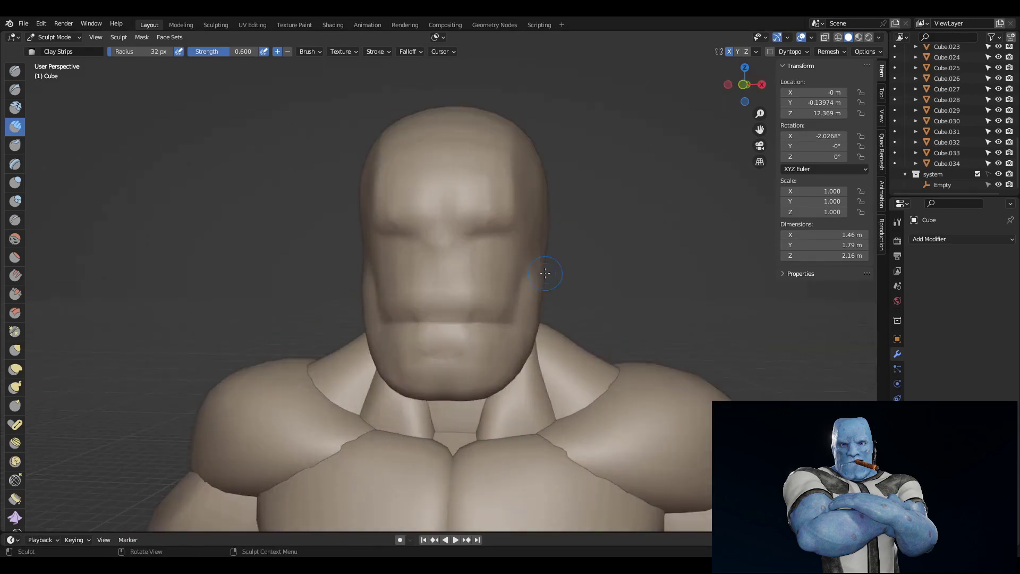
{"action": "left_click", "coordinate": [690, 262]}
{"action": "key", "text": "ctrl+r"}
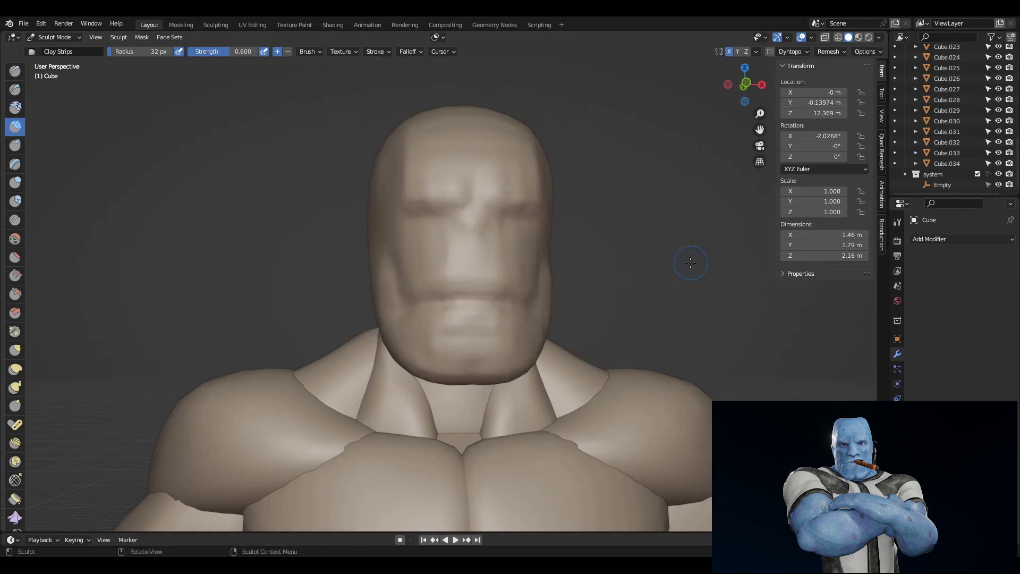
Review the remeshed head from below, in profile, three-quarter and front views.
{"action": "middle_click_drag", "start_coordinate": [559, 218], "coordinate": [572, 261]}
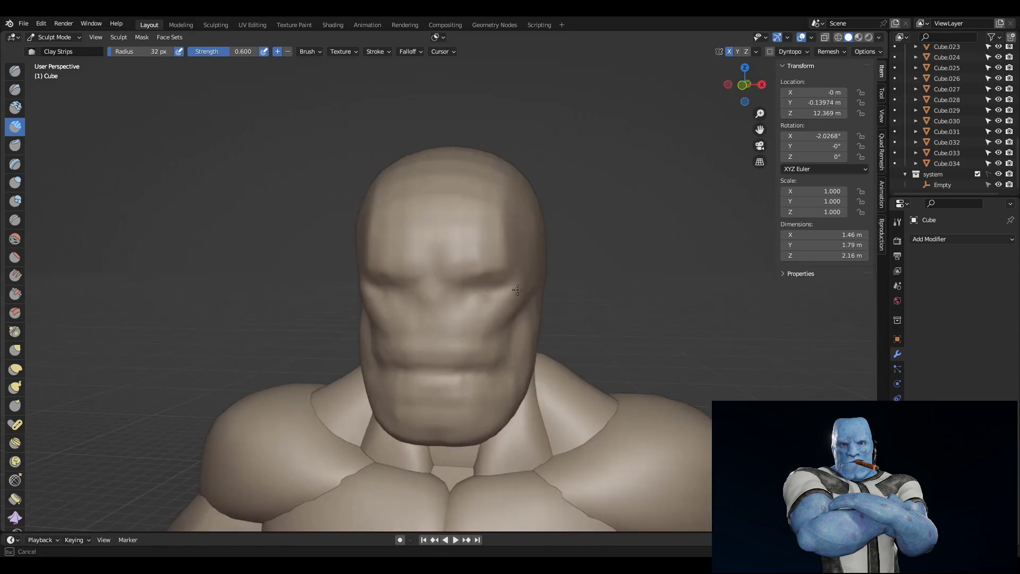
{"action": "middle_click_drag", "start_coordinate": [594, 277], "coordinate": [518, 320]}
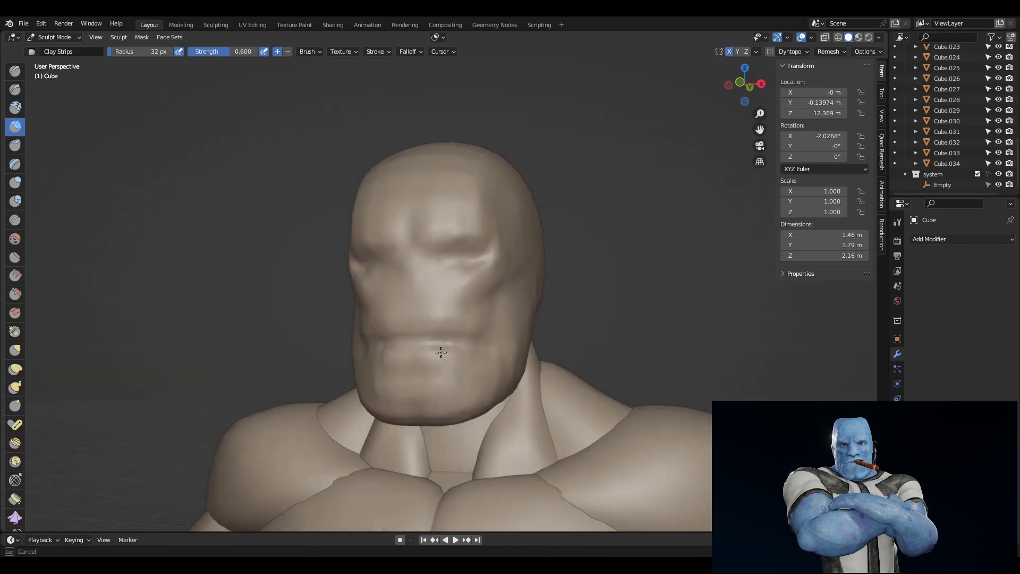
{"action": "mouse_move", "coordinate": [535, 364]}
{"action": "middle_mouse_down"}
{"action": "mouse_move", "coordinate": [576, 324]}
{"action": "mouse_move", "coordinate": [703, 303]}
{"action": "middle_mouse_up"}
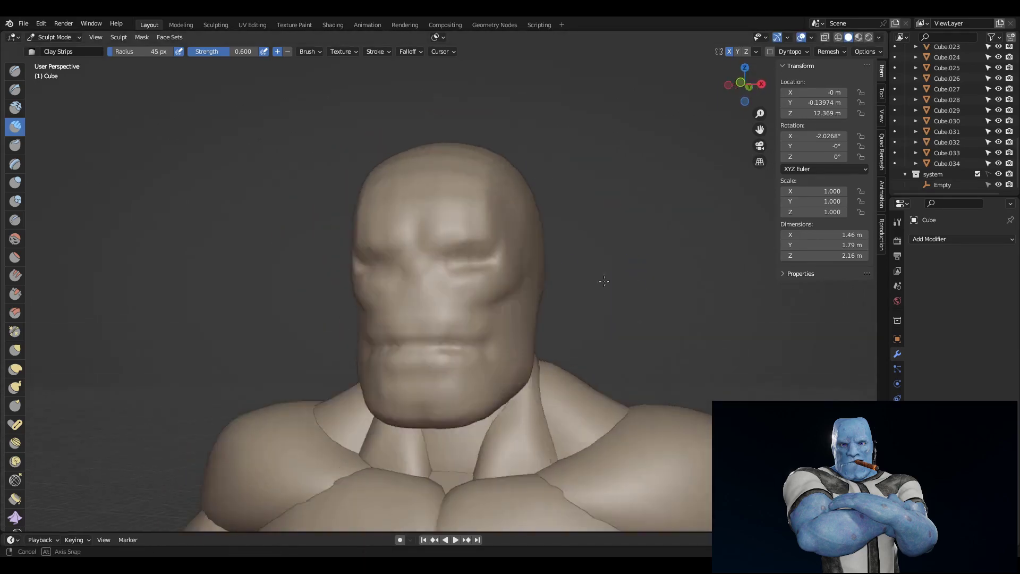
{"action": "middle_click_drag", "start_coordinate": [604, 282], "coordinate": [456, 311]}
{"action": "mouse_move", "coordinate": [586, 287]}
{"action": "middle_mouse_down"}
{"action": "mouse_move", "coordinate": [530, 237]}
{"action": "mouse_move", "coordinate": [647, 208]}
{"action": "mouse_move", "coordinate": [591, 294]}
{"action": "middle_mouse_up"}
{"action": "scroll", "coordinate": [647, 209], "scroll_direction": "down", "scroll_amount": 5}
{"action": "middle_click_drag", "start_coordinate": [505, 225], "coordinate": [438, 243]}
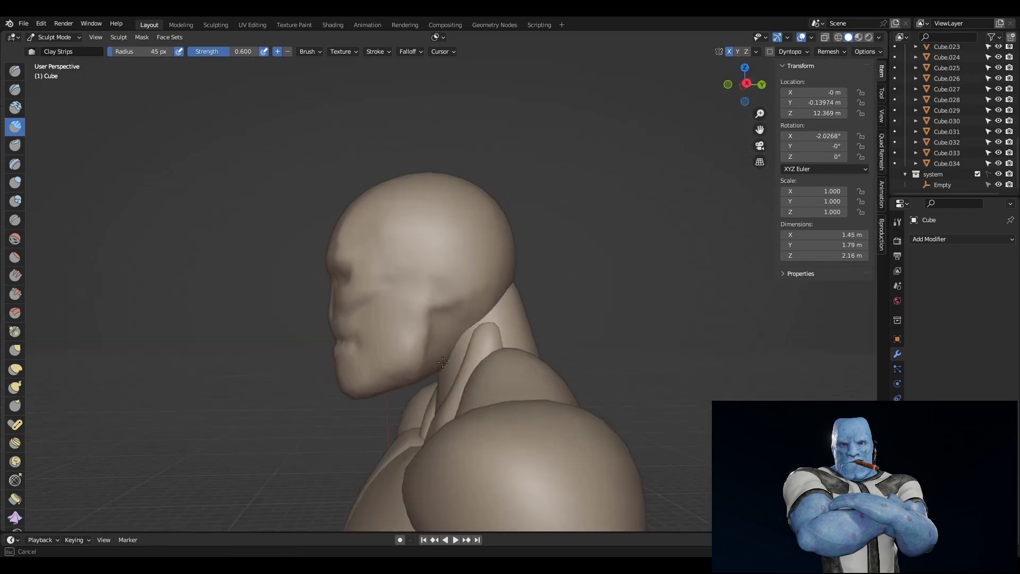
{"action": "middle_click_drag", "start_coordinate": [442, 362], "coordinate": [509, 296]}
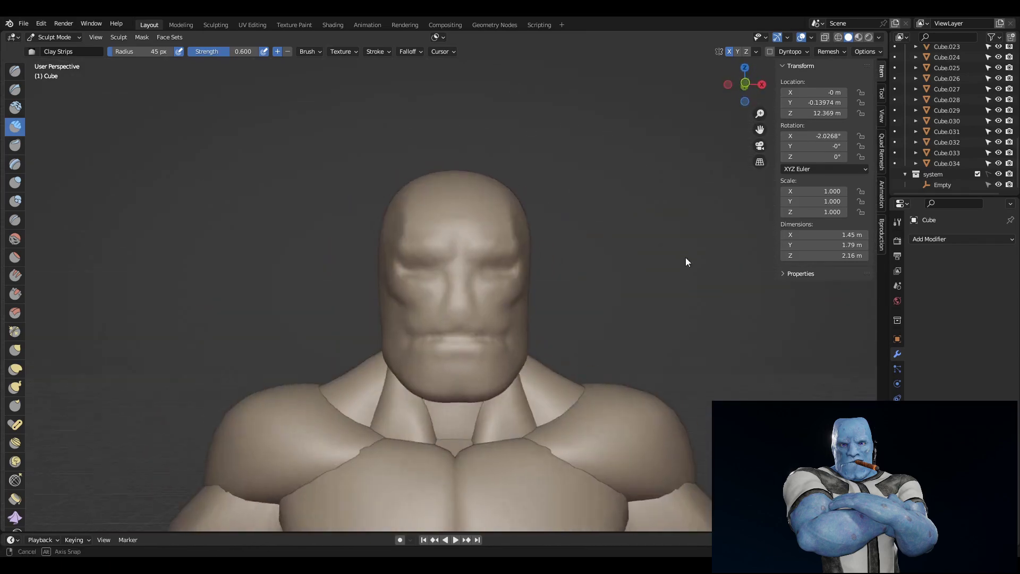
{"action": "scroll", "coordinate": [685, 261], "scroll_direction": "down", "scroll_amount": 4}
{"action": "middle_click_drag", "start_coordinate": [685, 261], "coordinate": [577, 227]}
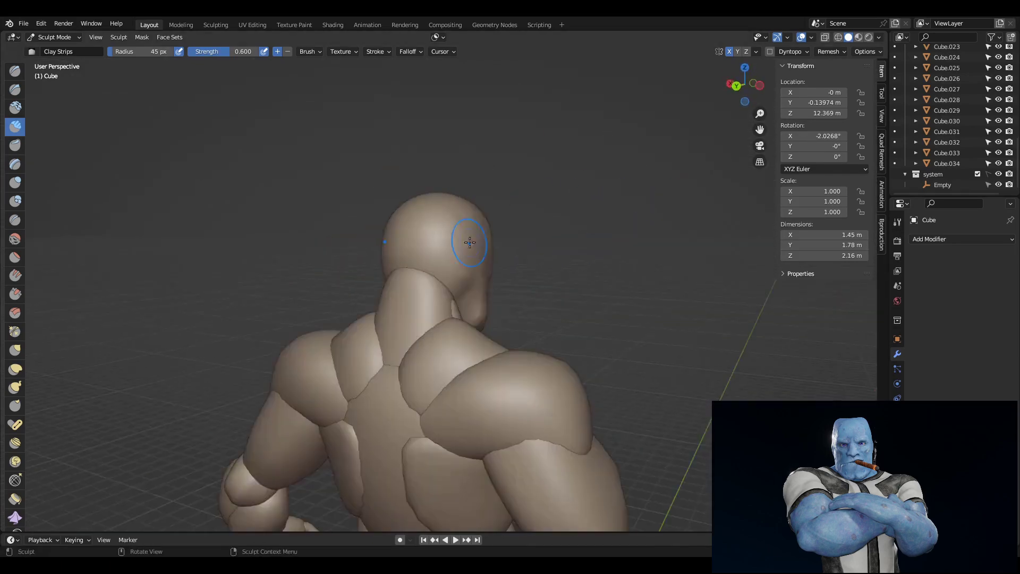
{"action": "middle_click_drag", "start_coordinate": [730, 172], "coordinate": [553, 196]}
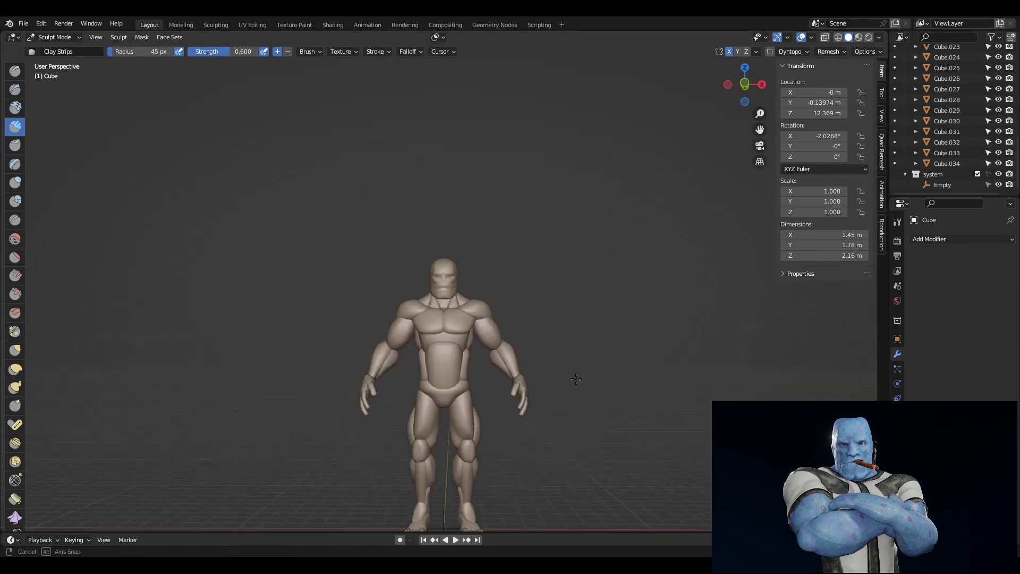
Sink shallow, rounded eye sockets beneath the heavy brow with the Inflate/Deflate brush.
{"action": "middle_click_drag", "start_coordinate": [564, 269], "coordinate": [455, 232]}
{"action": "scroll", "coordinate": [454, 232], "scroll_direction": "up", "scroll_amount": 3}
{"action": "key", "text": "i"}
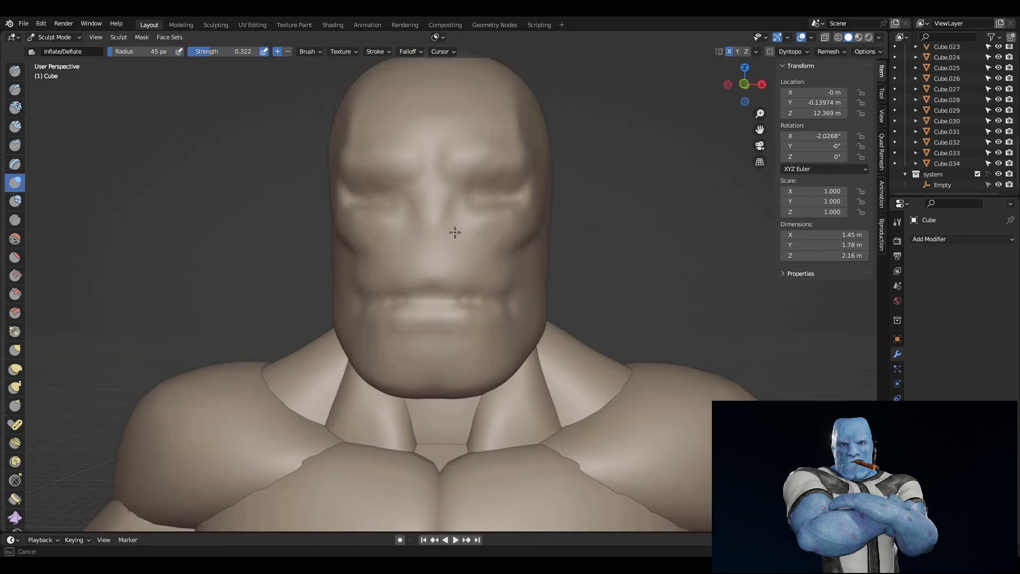
{"action": "middle_click_drag", "start_coordinate": [610, 289], "coordinate": [445, 164]}
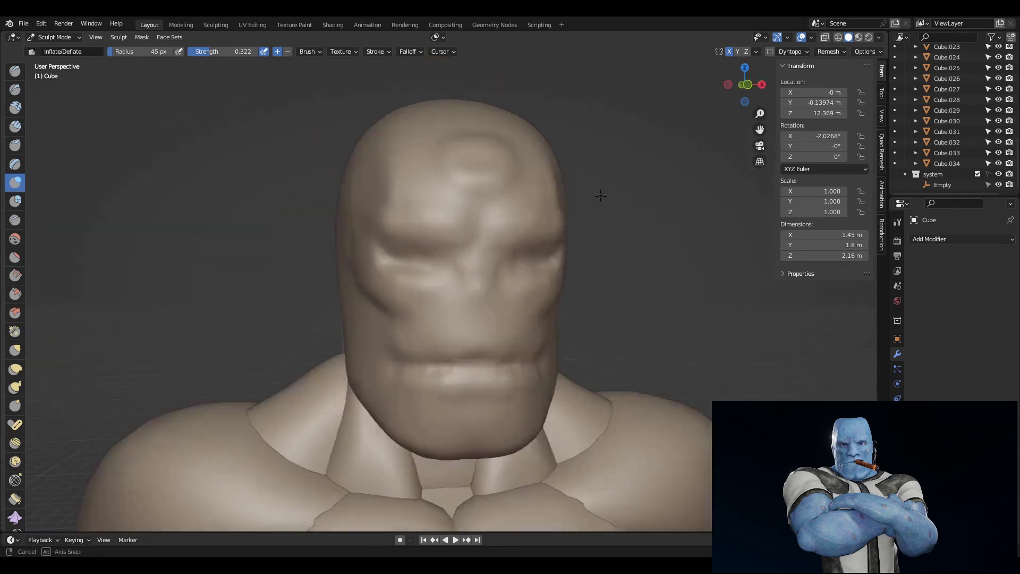
{"action": "middle_click_drag", "start_coordinate": [601, 196], "coordinate": [491, 229]}
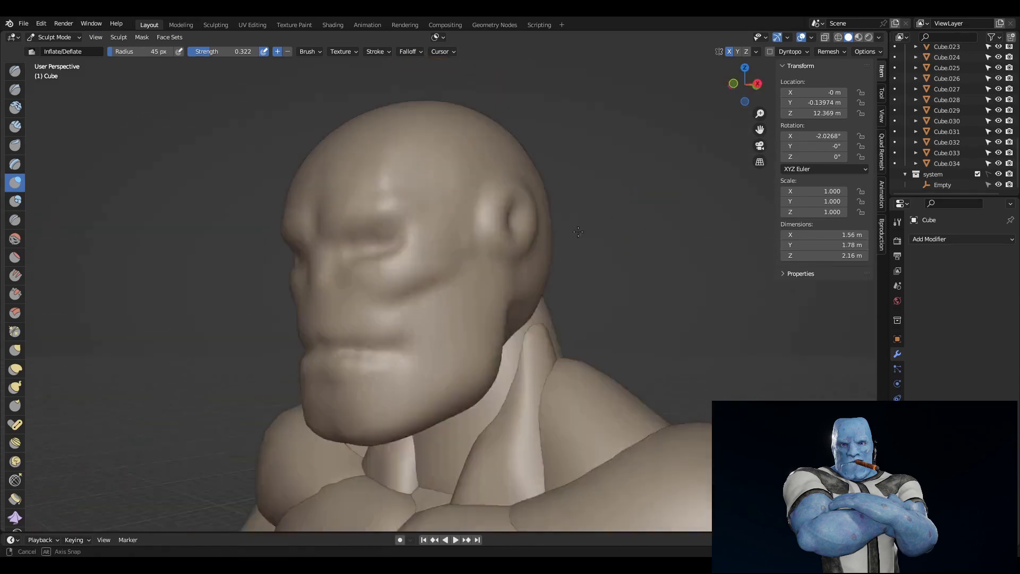
{"action": "middle_click_drag", "start_coordinate": [578, 231], "coordinate": [663, 263]}
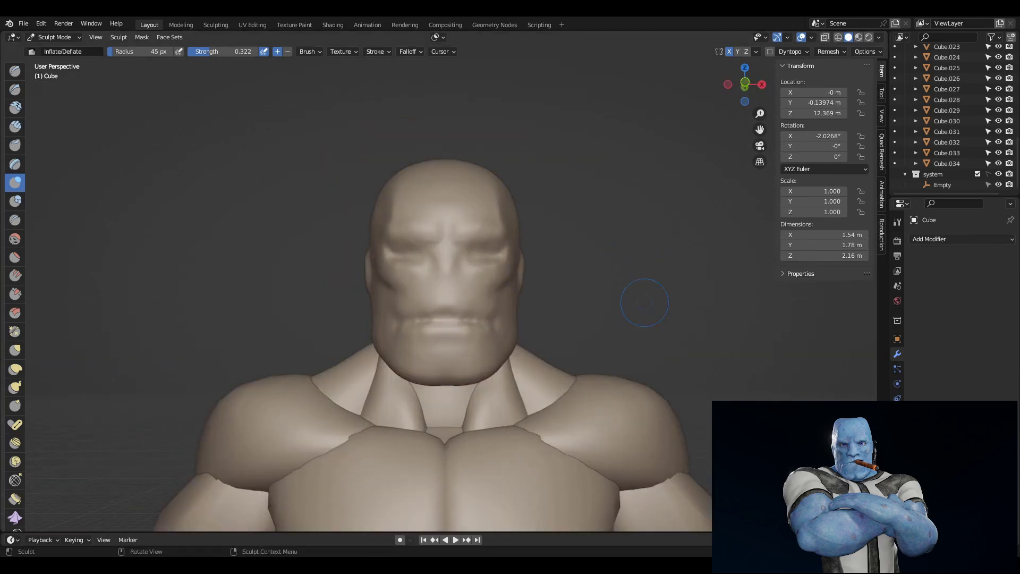
{"action": "scroll", "coordinate": [624, 308], "scroll_direction": "up", "scroll_amount": 4}
{"action": "middle_click_drag", "start_coordinate": [627, 306], "coordinate": [635, 303]}
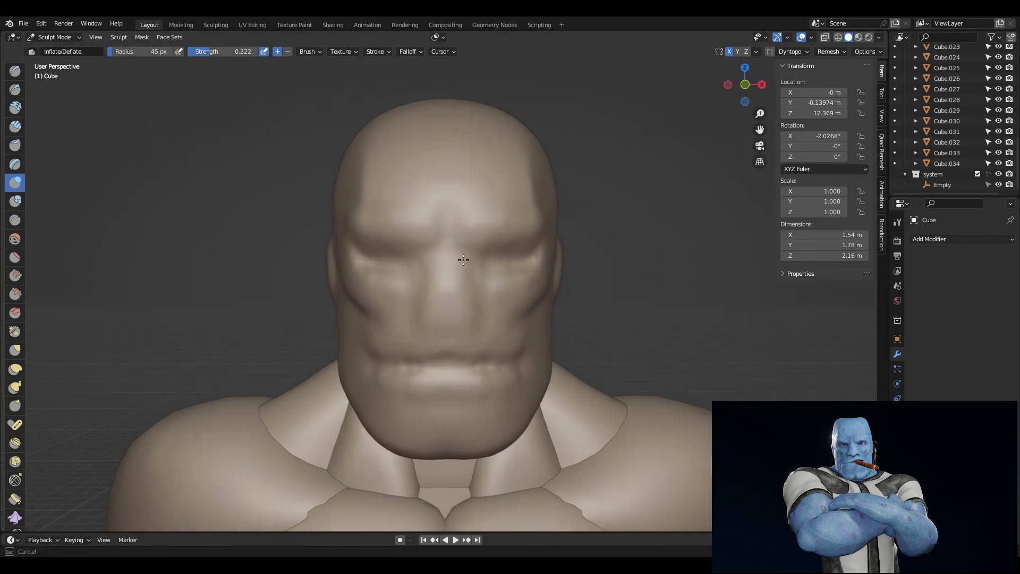
{"action": "middle_click_drag", "start_coordinate": [463, 260], "coordinate": [578, 232]}
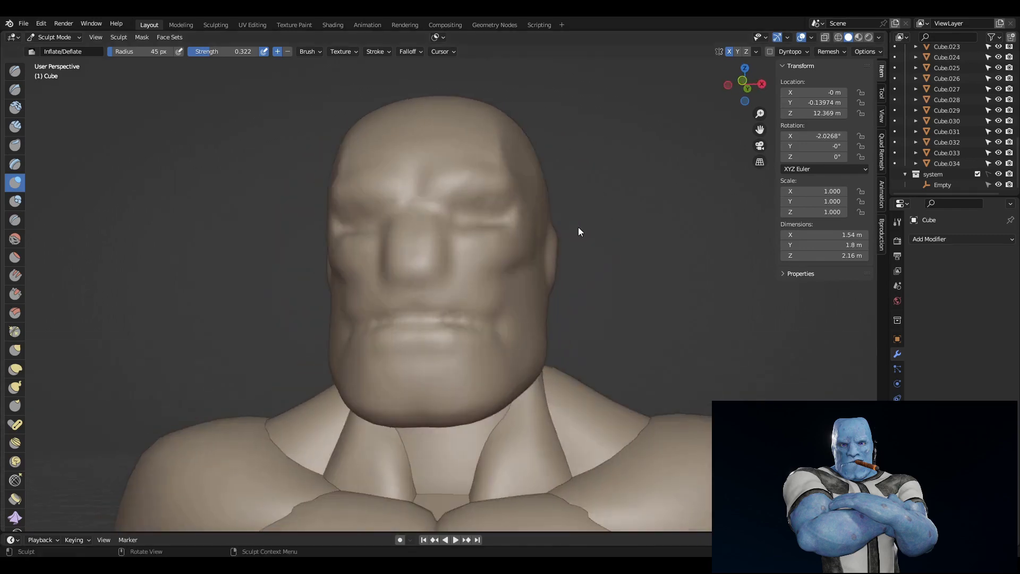
Shape the eye sockets further with Clay Strips, Crease and Inflate/Deflate, then pick the Blob brush.
{"action": "key", "text": "c"}
{"action": "mouse_move", "coordinate": [467, 237]}
{"action": "middle_mouse_down"}
{"action": "mouse_move", "coordinate": [486, 295]}
{"action": "mouse_move", "coordinate": [479, 268]}
{"action": "mouse_move", "coordinate": [587, 262]}
{"action": "mouse_move", "coordinate": [587, 278]}
{"action": "mouse_move", "coordinate": [653, 333]}
{"action": "mouse_move", "coordinate": [457, 57]}
{"action": "mouse_move", "coordinate": [406, 383]}
{"action": "mouse_move", "coordinate": [468, 376]}
{"action": "mouse_move", "coordinate": [386, 360]}
{"action": "mouse_move", "coordinate": [630, 337]}
{"action": "middle_mouse_up"}
{"action": "scroll", "coordinate": [653, 333], "scroll_direction": "up", "scroll_amount": 2}
{"action": "key", "text": "shift+c"}
{"action": "scroll", "coordinate": [631, 337], "scroll_direction": "down", "scroll_amount": 3}
{"action": "scroll", "coordinate": [631, 337], "scroll_direction": "up", "scroll_amount": 1}
{"action": "scroll", "coordinate": [226, 257], "scroll_direction": "up", "scroll_amount": 2}
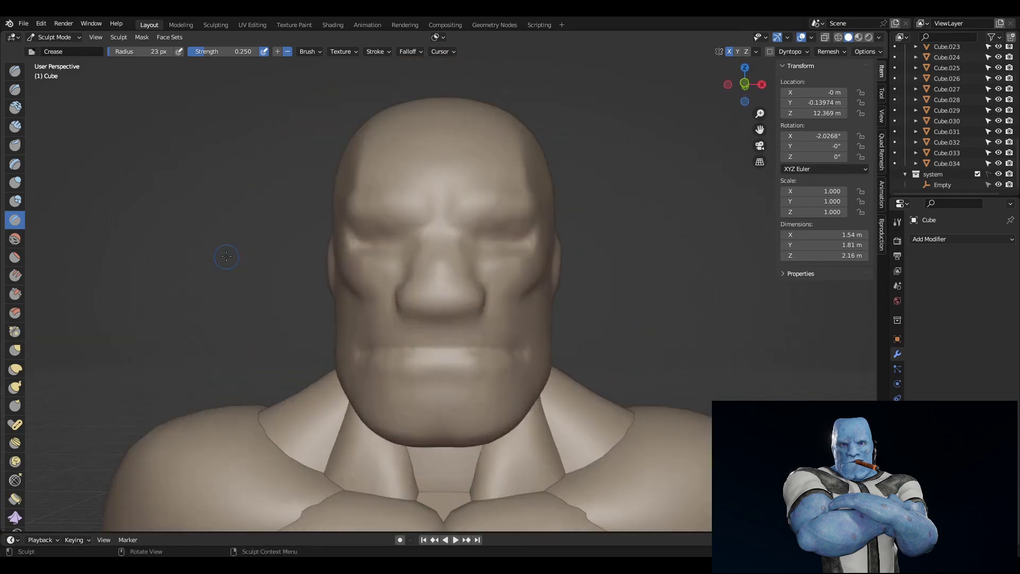
{"action": "scroll", "coordinate": [425, 223], "scroll_direction": "down", "scroll_amount": 2}
{"action": "scroll", "coordinate": [511, 304], "scroll_direction": "up", "scroll_amount": 3}
{"action": "key", "text": "i"}
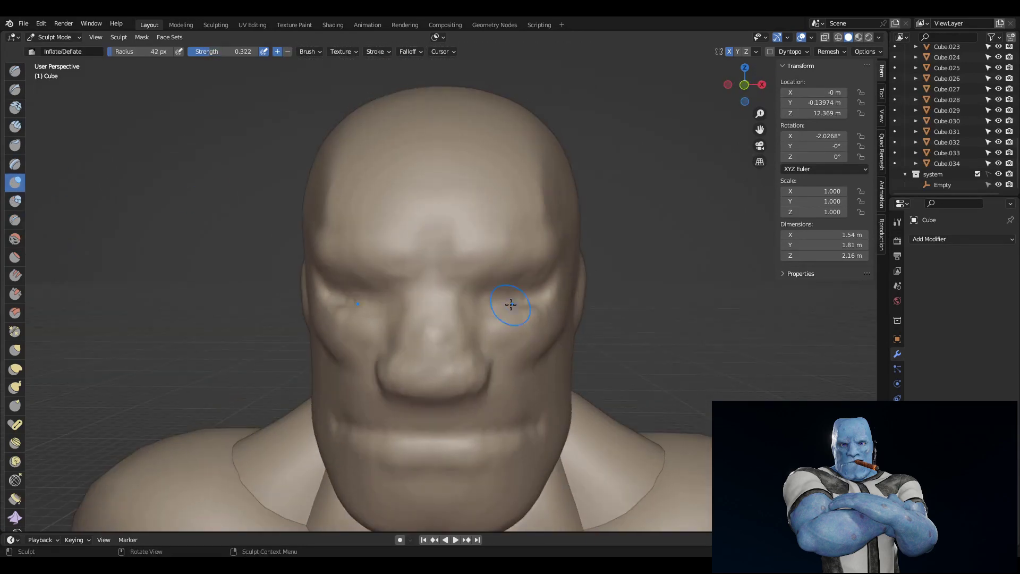
{"action": "key", "text": "b"}
{"action": "scroll", "coordinate": [625, 276], "scroll_direction": "down", "scroll_amount": 3}
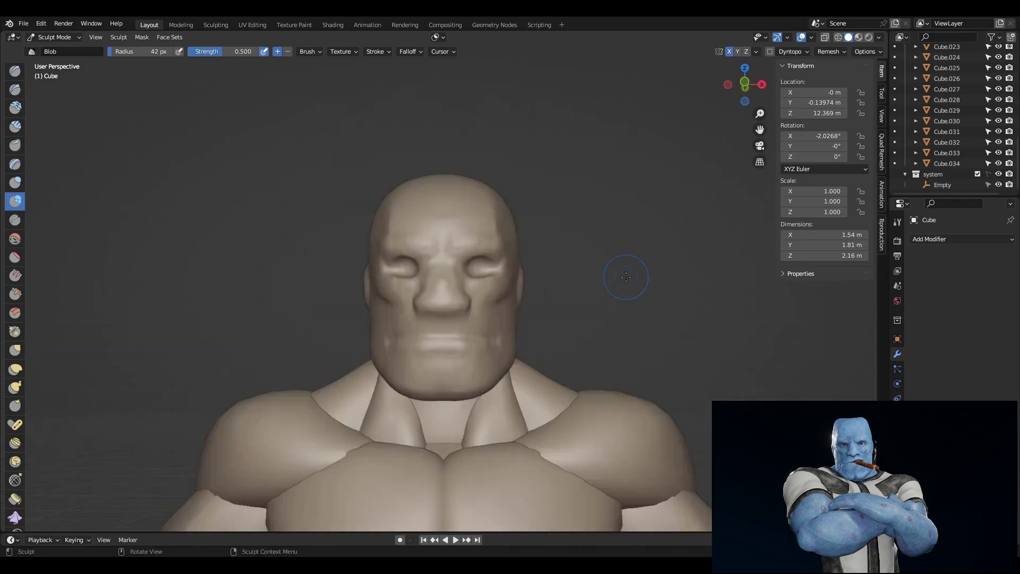
Scale a sphere to 0.15, move it into the eye socket and mirror it.
{"action": "middle_click_drag", "start_coordinate": [551, 276], "coordinate": [649, 218]}
{"action": "key", "text": "ctrl+Tab"}
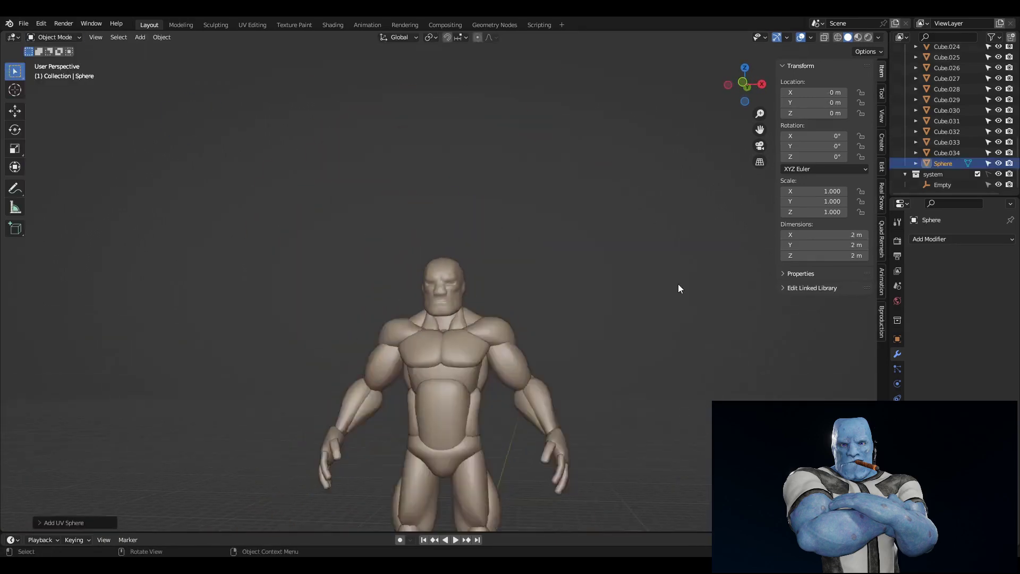
{"action": "key", "text": "ctrl+z"}
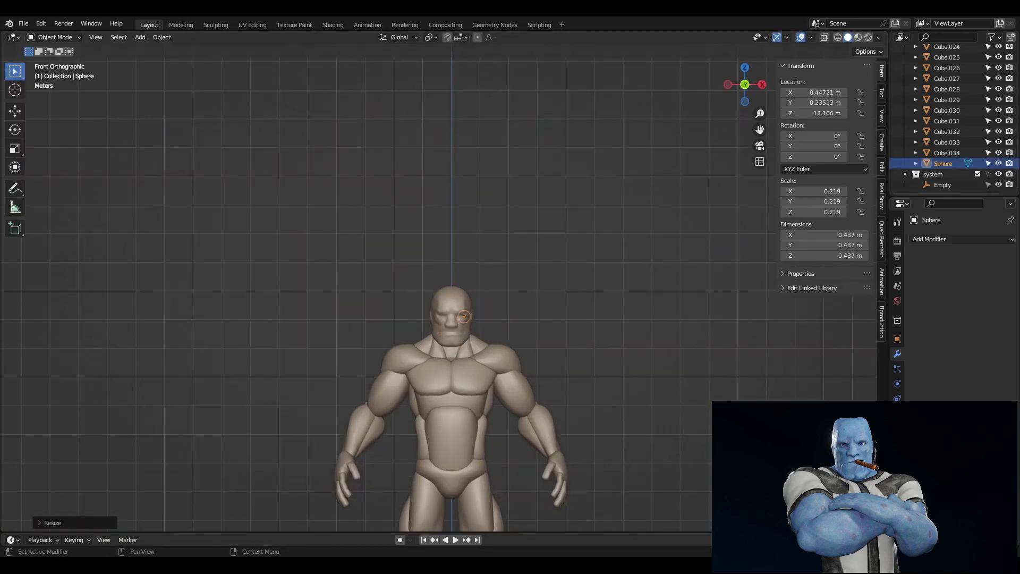
{"action": "key", "text": "KP_3"}
{"action": "scroll", "coordinate": [515, 247], "scroll_direction": "up", "scroll_amount": 3}
{"action": "key", "text": "KP_1"}
{"action": "key", "text": "KP_3"}
{"action": "key", "text": "g"}
{"action": "key", "text": "KP_1"}
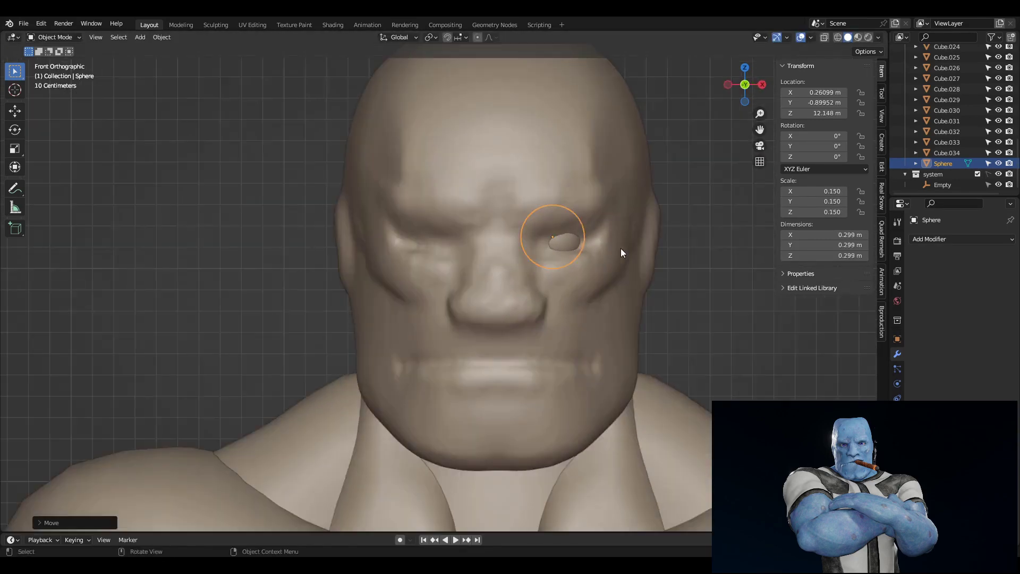
{"action": "left_click", "coordinate": [929, 240]}
{"action": "left_click", "coordinate": [850, 298]}
{"action": "scroll", "coordinate": [527, 279], "scroll_direction": "down", "scroll_amount": 3}
Back on the body in Sculpt Mode, crease the eyelids around the eyeballs.
{"action": "left_click", "coordinate": [527, 279]}
{"action": "key", "text": "ctrl+Tab"}
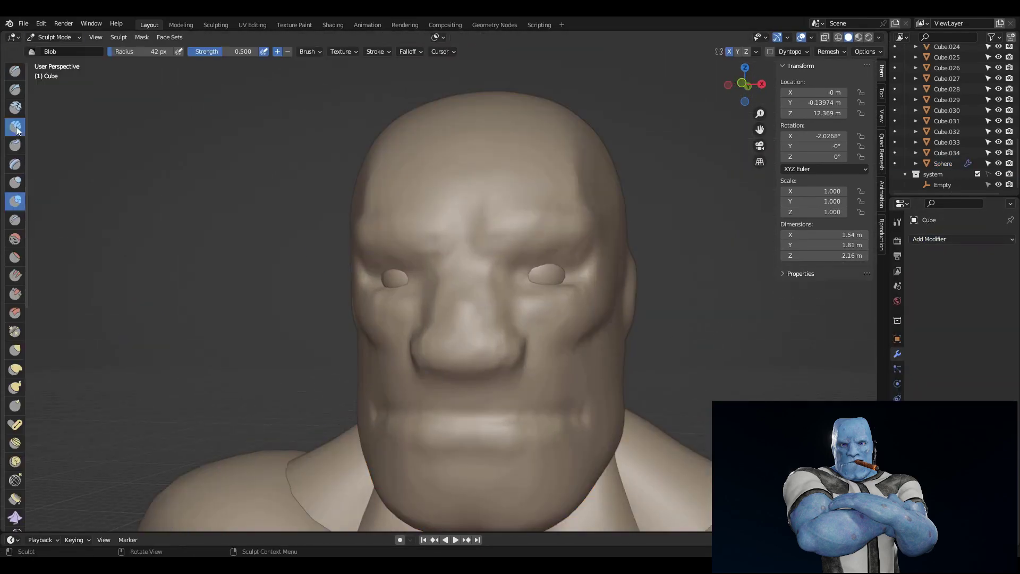
{"action": "left_click", "coordinate": [14, 220]}
{"action": "mouse_move", "coordinate": [547, 284]}
{"action": "middle_mouse_down"}
{"action": "mouse_move", "coordinate": [569, 263]}
{"action": "mouse_move", "coordinate": [638, 285]}
{"action": "mouse_move", "coordinate": [562, 262]}
{"action": "mouse_move", "coordinate": [562, 287]}
{"action": "mouse_move", "coordinate": [671, 275]}
{"action": "mouse_move", "coordinate": [502, 309]}
{"action": "middle_mouse_up"}
{"action": "scroll", "coordinate": [670, 276], "scroll_direction": "up", "scroll_amount": 3}
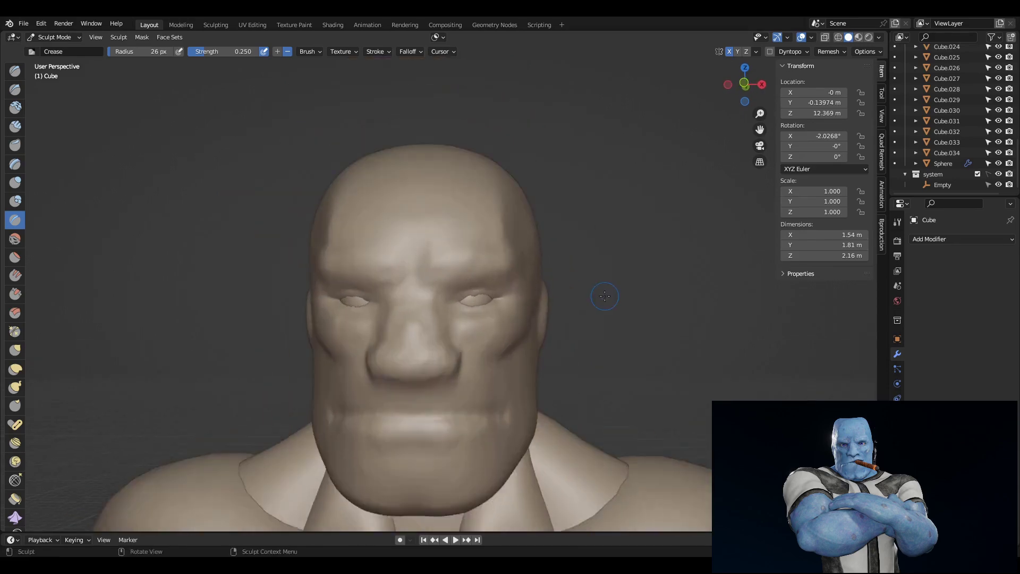
Crease and build up the face, then fill out the lower lip with Blob bulges.
{"action": "scroll", "coordinate": [534, 299], "scroll_direction": "down", "scroll_amount": 2}
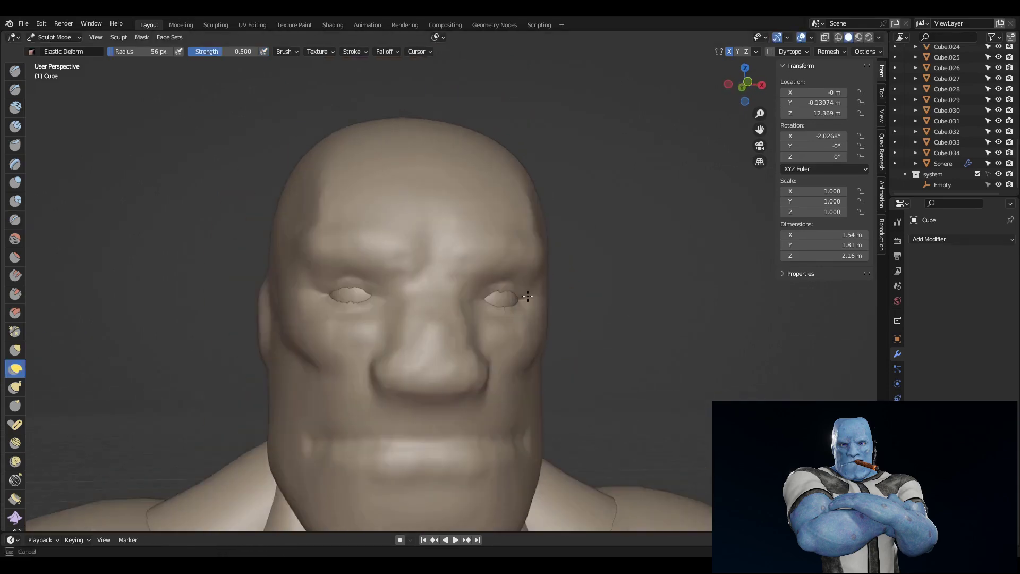
{"action": "scroll", "coordinate": [534, 299], "scroll_direction": "down", "scroll_amount": 3}
{"action": "scroll", "coordinate": [295, 303], "scroll_direction": "up", "scroll_amount": 5}
{"action": "key", "text": "shift+c"}
{"action": "middle_click_drag", "start_coordinate": [295, 303], "coordinate": [535, 278]}
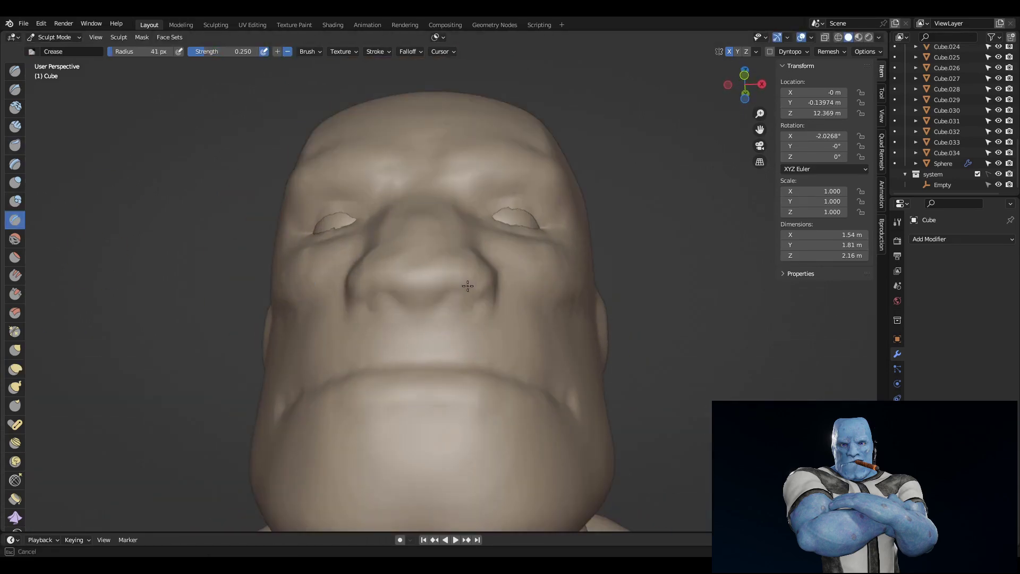
{"action": "mouse_move", "coordinate": [467, 286]}
{"action": "middle_mouse_down"}
{"action": "mouse_move", "coordinate": [480, 338]}
{"action": "mouse_move", "coordinate": [471, 358]}
{"action": "mouse_move", "coordinate": [514, 330]}
{"action": "mouse_move", "coordinate": [447, 326]}
{"action": "mouse_move", "coordinate": [491, 284]}
{"action": "mouse_move", "coordinate": [596, 303]}
{"action": "mouse_move", "coordinate": [648, 296]}
{"action": "middle_mouse_up"}
{"action": "key", "text": "c"}
{"action": "key", "text": "b"}
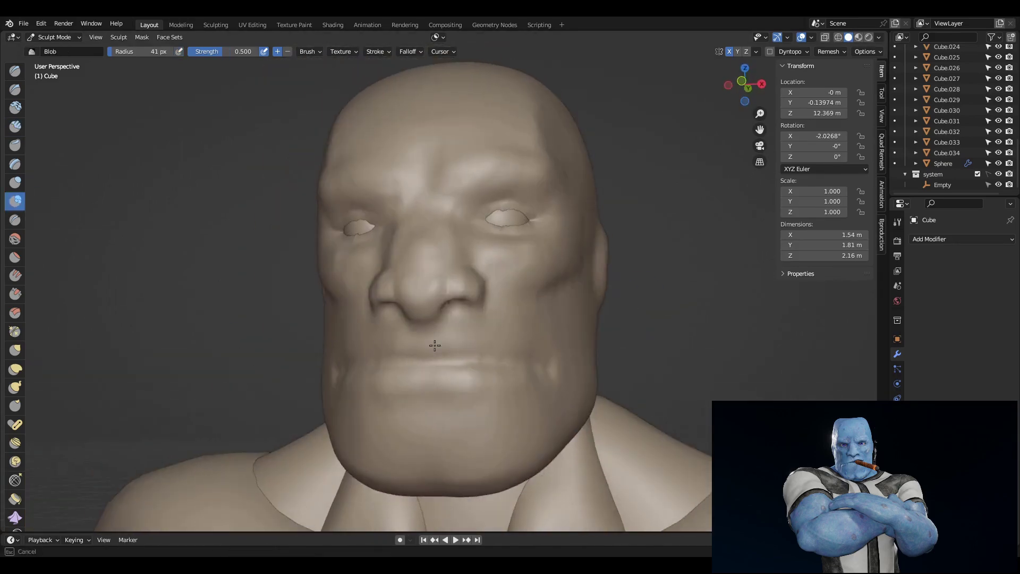
{"action": "mouse_move", "coordinate": [493, 391]}
{"action": "middle_mouse_down"}
{"action": "mouse_move", "coordinate": [460, 409]}
{"action": "mouse_move", "coordinate": [597, 401]}
{"action": "mouse_move", "coordinate": [340, 394]}
{"action": "mouse_move", "coordinate": [530, 372]}
{"action": "mouse_move", "coordinate": [393, 367]}
{"action": "middle_mouse_up"}
{"action": "left_click_drag", "start_coordinate": [393, 367], "coordinate": [515, 364]}
{"action": "mouse_move", "coordinate": [515, 364]}
{"action": "middle_mouse_down"}
{"action": "mouse_move", "coordinate": [499, 346]}
{"action": "mouse_move", "coordinate": [478, 361]}
{"action": "mouse_move", "coordinate": [531, 369]}
{"action": "mouse_move", "coordinate": [404, 367]}
{"action": "mouse_move", "coordinate": [510, 340]}
{"action": "mouse_move", "coordinate": [585, 294]}
{"action": "mouse_move", "coordinate": [558, 308]}
{"action": "middle_mouse_up"}
Sculpt ridges above the upper lip with Scrape/Peaks and Clay Strips.
{"action": "key", "text": "shift+t"}
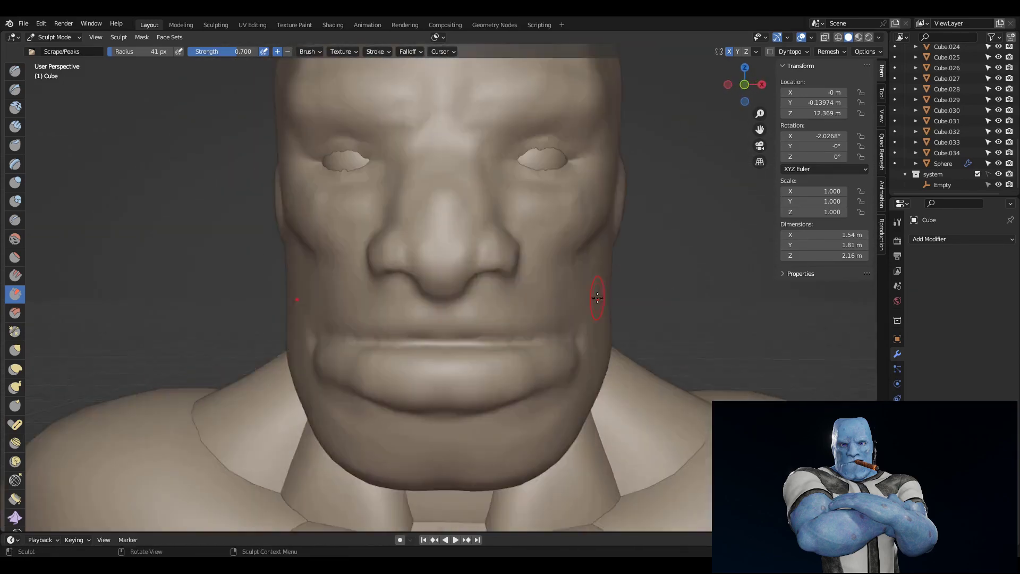
{"action": "key", "text": "c"}
{"action": "left_click_drag", "start_coordinate": [494, 276], "coordinate": [539, 323]}
{"action": "mouse_move", "coordinate": [516, 311]}
{"action": "middle_mouse_down"}
{"action": "mouse_move", "coordinate": [478, 314]}
{"action": "mouse_move", "coordinate": [505, 306]}
{"action": "mouse_move", "coordinate": [571, 335]}
{"action": "mouse_move", "coordinate": [514, 379]}
{"action": "mouse_move", "coordinate": [503, 362]}
{"action": "mouse_move", "coordinate": [526, 329]}
{"action": "mouse_move", "coordinate": [510, 297]}
{"action": "mouse_move", "coordinate": [541, 299]}
{"action": "middle_mouse_up"}
{"action": "scroll", "coordinate": [505, 305], "scroll_direction": "down", "scroll_amount": 3}
{"action": "key", "text": "shift+t"}
{"action": "scroll", "coordinate": [526, 329], "scroll_direction": "down", "scroll_amount": 3}
{"action": "scroll", "coordinate": [510, 298], "scroll_direction": "up", "scroll_amount": 3}
Carve deeper creases from the nose past the mouth and under the eyes.
{"action": "key", "text": "shift+c"}
{"action": "middle_click_drag", "start_coordinate": [521, 259], "coordinate": [431, 248]}
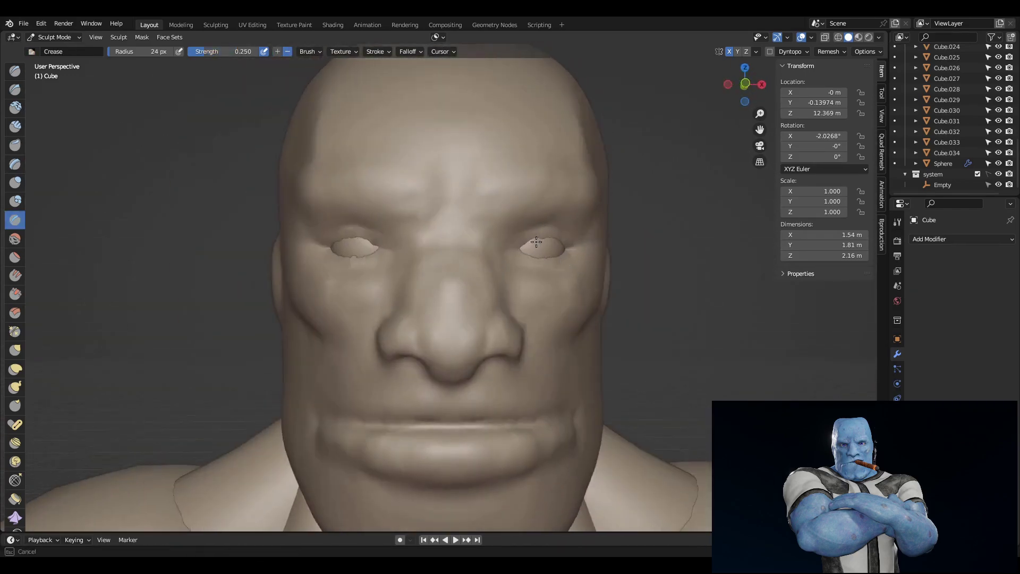
{"action": "scroll", "coordinate": [564, 301], "scroll_direction": "down", "scroll_amount": 2}
{"action": "mouse_move", "coordinate": [484, 170]}
{"action": "middle_mouse_down"}
{"action": "mouse_move", "coordinate": [564, 301]}
{"action": "mouse_move", "coordinate": [492, 356]}
{"action": "mouse_move", "coordinate": [633, 341]}
{"action": "mouse_move", "coordinate": [562, 327]}
{"action": "middle_mouse_up"}
{"action": "scroll", "coordinate": [492, 355], "scroll_direction": "down", "scroll_amount": 2}
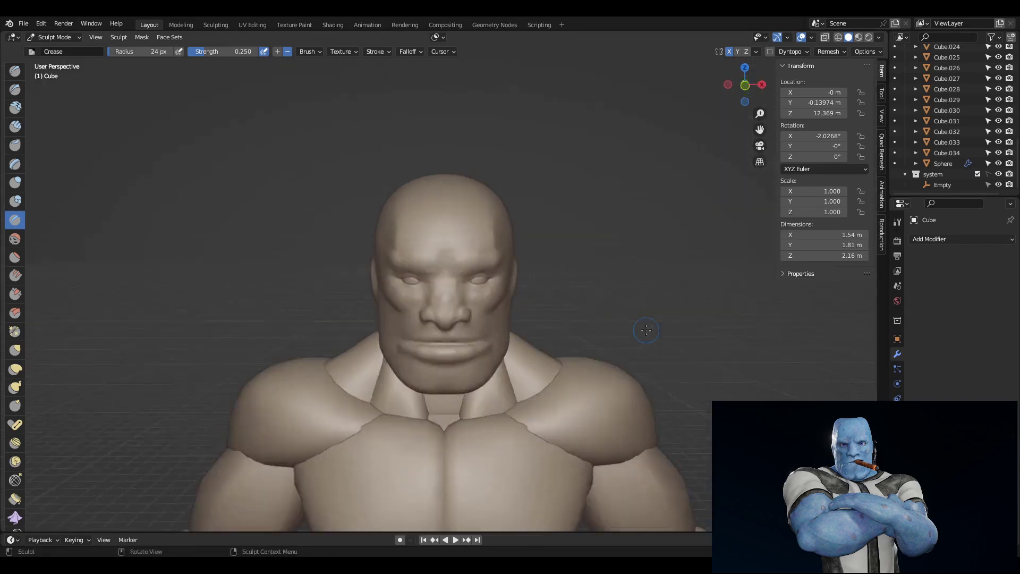
Crease the face and add Clay Strips texture to the chin, then smooth it.
{"action": "middle_click_drag", "start_coordinate": [512, 301], "coordinate": [570, 361]}
{"action": "scroll", "coordinate": [570, 361], "scroll_direction": "up", "scroll_amount": 5}
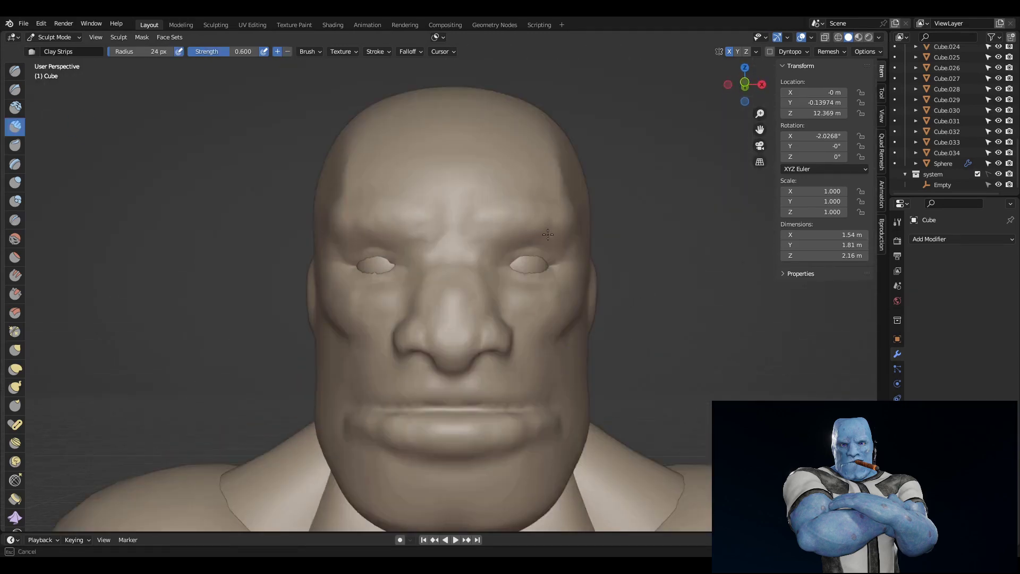
{"action": "mouse_move", "coordinate": [548, 234]}
{"action": "middle_mouse_down"}
{"action": "mouse_move", "coordinate": [487, 319]}
{"action": "mouse_move", "coordinate": [91, 262]}
{"action": "middle_mouse_up"}
{"action": "key", "text": "shift+c"}
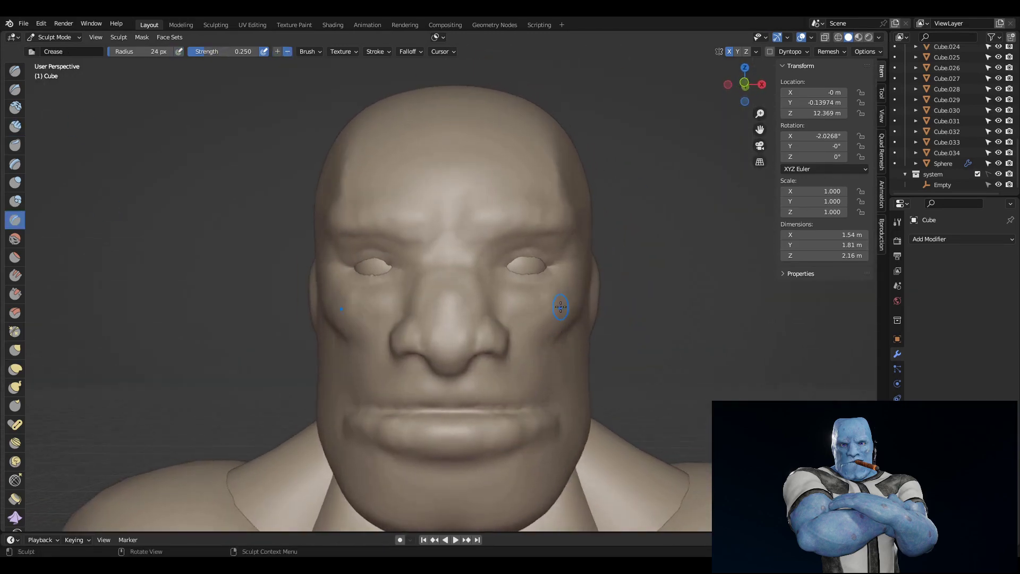
{"action": "mouse_move", "coordinate": [560, 307]}
{"action": "middle_mouse_down"}
{"action": "mouse_move", "coordinate": [574, 326]}
{"action": "mouse_move", "coordinate": [531, 329]}
{"action": "mouse_move", "coordinate": [533, 351]}
{"action": "middle_mouse_up"}
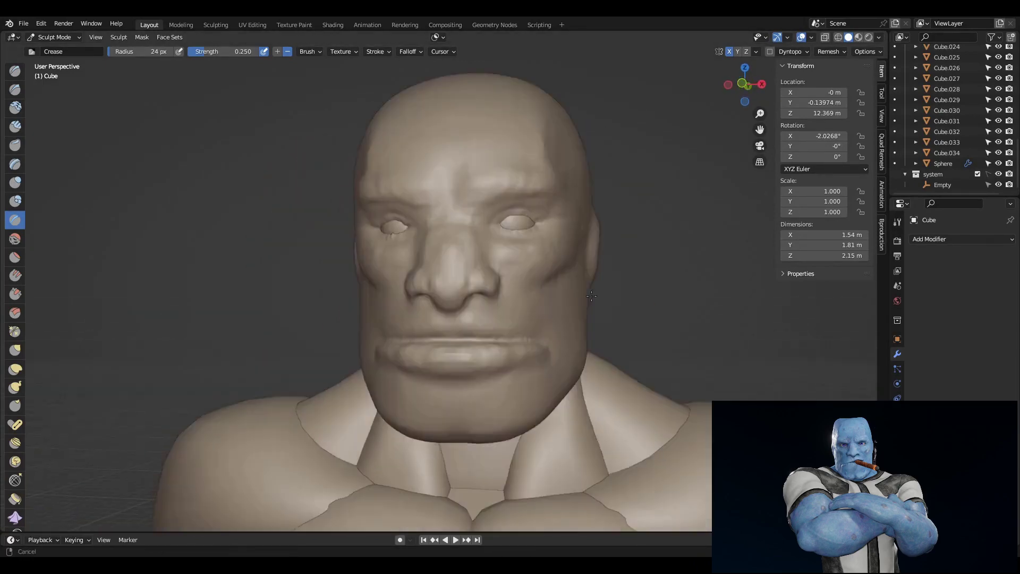
{"action": "key", "text": "c"}
{"action": "left_click_drag", "start_coordinate": [393, 318], "coordinate": [563, 324]}
{"action": "mouse_move", "coordinate": [533, 361]}
{"action": "middle_mouse_down"}
{"action": "mouse_move", "coordinate": [533, 374]}
{"action": "mouse_move", "coordinate": [526, 340]}
{"action": "middle_mouse_up"}
{"action": "left_click_drag", "start_coordinate": [499, 361], "coordinate": [512, 359], "text": "shift"}
Refine the chin and cheek folds while orbiting around the lower face.
{"action": "mouse_move", "coordinate": [513, 359]}
{"action": "middle_mouse_down"}
{"action": "mouse_move", "coordinate": [594, 352]}
{"action": "mouse_move", "coordinate": [519, 307]}
{"action": "mouse_move", "coordinate": [646, 237]}
{"action": "mouse_move", "coordinate": [540, 320]}
{"action": "mouse_move", "coordinate": [532, 374]}
{"action": "mouse_move", "coordinate": [664, 353]}
{"action": "middle_mouse_up"}
{"action": "scroll", "coordinate": [594, 353], "scroll_direction": "up", "scroll_amount": 3}
{"action": "scroll", "coordinate": [646, 237], "scroll_direction": "up", "scroll_amount": 3}
{"action": "scroll", "coordinate": [586, 305], "scroll_direction": "down", "scroll_amount": 3}
{"action": "scroll", "coordinate": [664, 353], "scroll_direction": "down", "scroll_amount": 5}
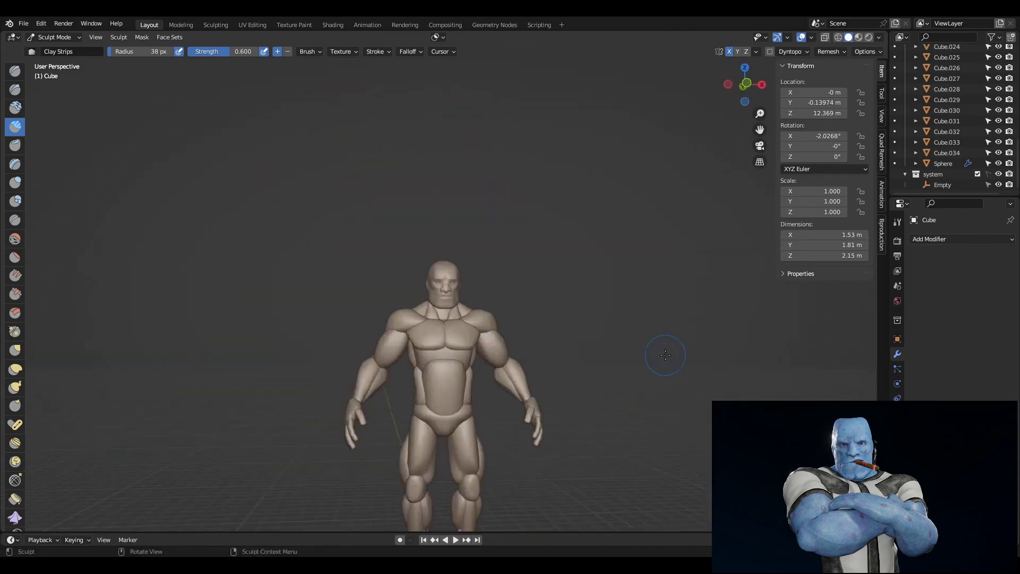
{"action": "scroll", "coordinate": [655, 349], "scroll_direction": "up", "scroll_amount": 5}
{"action": "scroll", "coordinate": [655, 350], "scroll_direction": "up", "scroll_amount": 3}
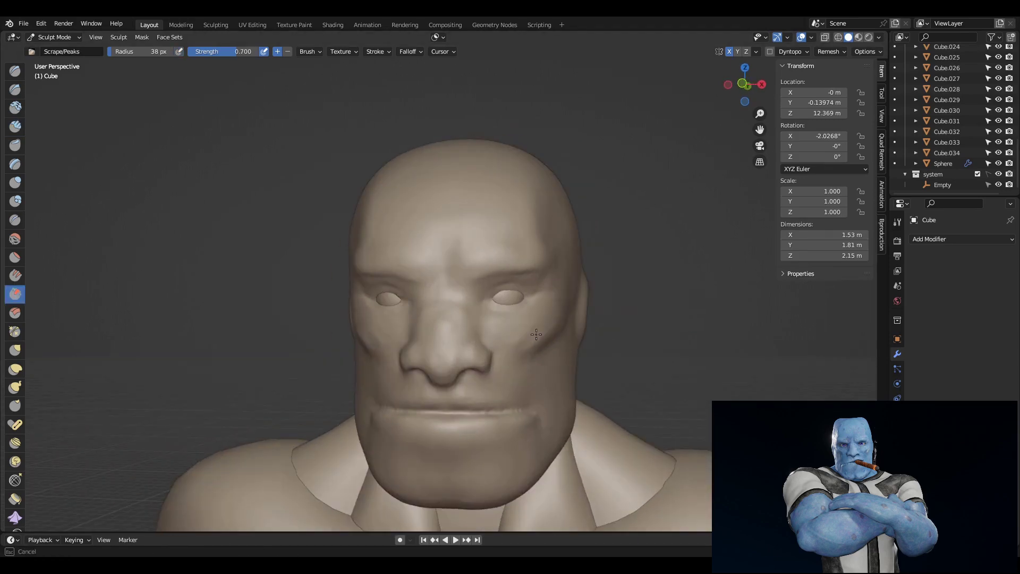
{"action": "mouse_move", "coordinate": [536, 334]}
{"action": "middle_mouse_down"}
{"action": "mouse_move", "coordinate": [485, 337]}
{"action": "mouse_move", "coordinate": [569, 314]}
{"action": "mouse_move", "coordinate": [568, 377]}
{"action": "middle_mouse_up"}
{"action": "scroll", "coordinate": [568, 377], "scroll_direction": "up", "scroll_amount": 2}
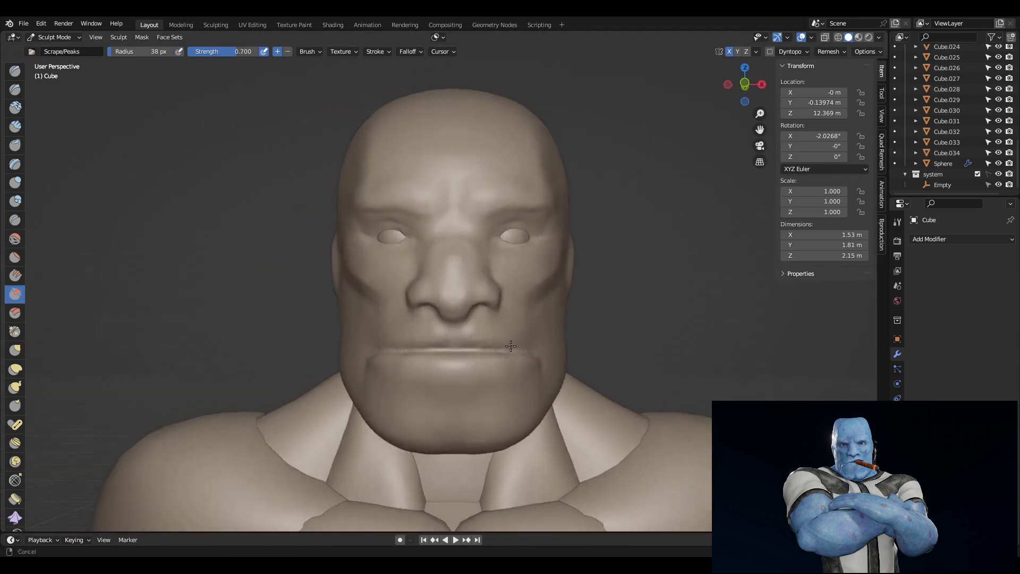
{"action": "scroll", "coordinate": [510, 346], "scroll_direction": "up", "scroll_amount": 2}
{"action": "mouse_move", "coordinate": [510, 346]}
{"action": "middle_mouse_down"}
{"action": "mouse_move", "coordinate": [535, 285]}
{"action": "mouse_move", "coordinate": [553, 298]}
{"action": "mouse_move", "coordinate": [458, 319]}
{"action": "mouse_move", "coordinate": [503, 191]}
{"action": "mouse_move", "coordinate": [622, 241]}
{"action": "middle_mouse_up"}
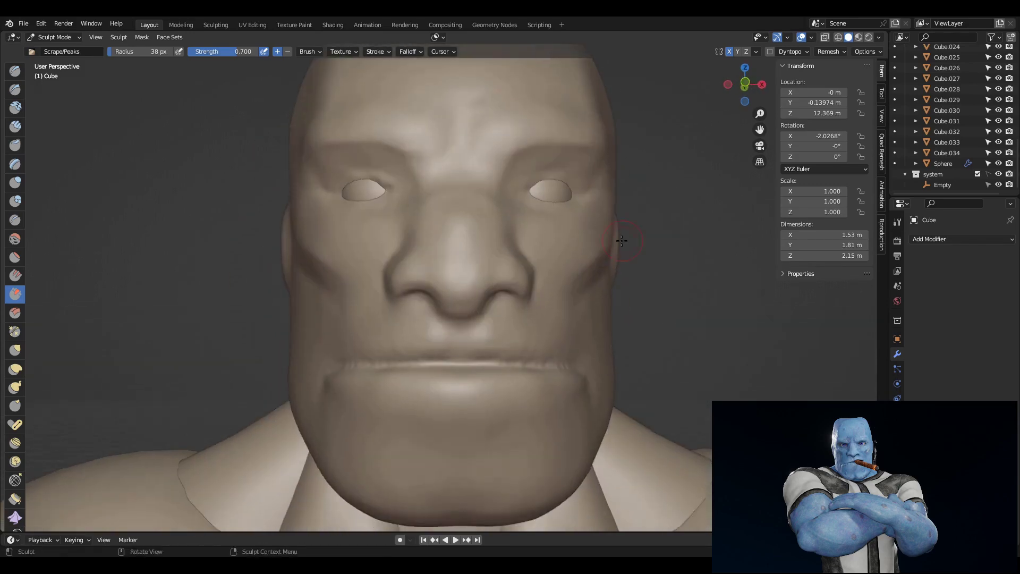
{"action": "scroll", "coordinate": [485, 317], "scroll_direction": "down", "scroll_amount": 2}
{"action": "mouse_move", "coordinate": [485, 317]}
{"action": "middle_mouse_down"}
{"action": "mouse_move", "coordinate": [542, 292]}
{"action": "mouse_move", "coordinate": [468, 300]}
{"action": "middle_mouse_up"}
{"action": "scroll", "coordinate": [535, 297], "scroll_direction": "down", "scroll_amount": 2}
{"action": "scroll", "coordinate": [535, 297], "scroll_direction": "up", "scroll_amount": 3}
{"action": "middle_click_drag", "start_coordinate": [483, 311], "coordinate": [676, 273]}
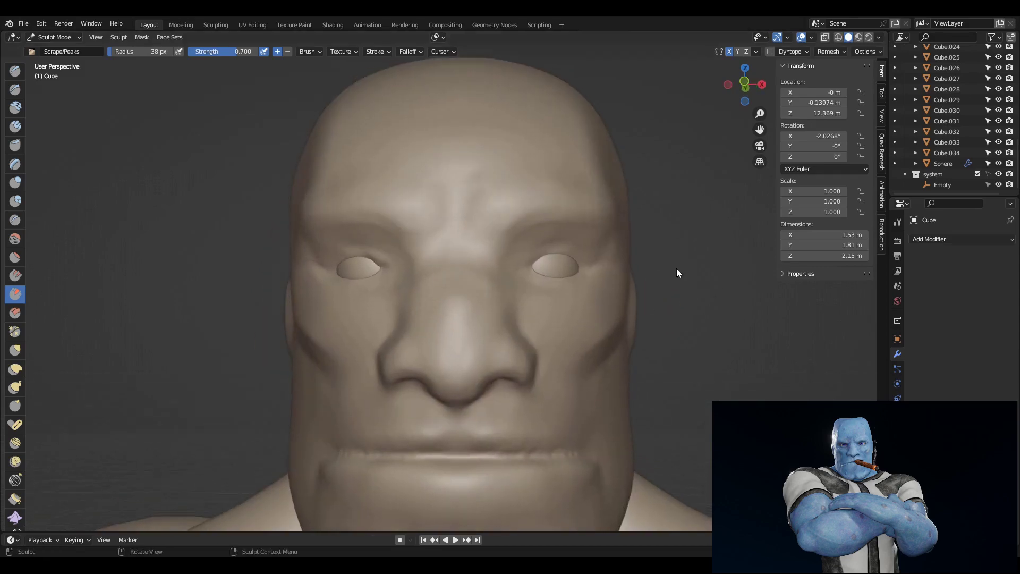
{"action": "scroll", "coordinate": [676, 273], "scroll_direction": "up", "scroll_amount": 5}
{"action": "scroll", "coordinate": [632, 277], "scroll_direction": "down", "scroll_amount": 5}
{"action": "scroll", "coordinate": [342, 296], "scroll_direction": "up", "scroll_amount": 4}
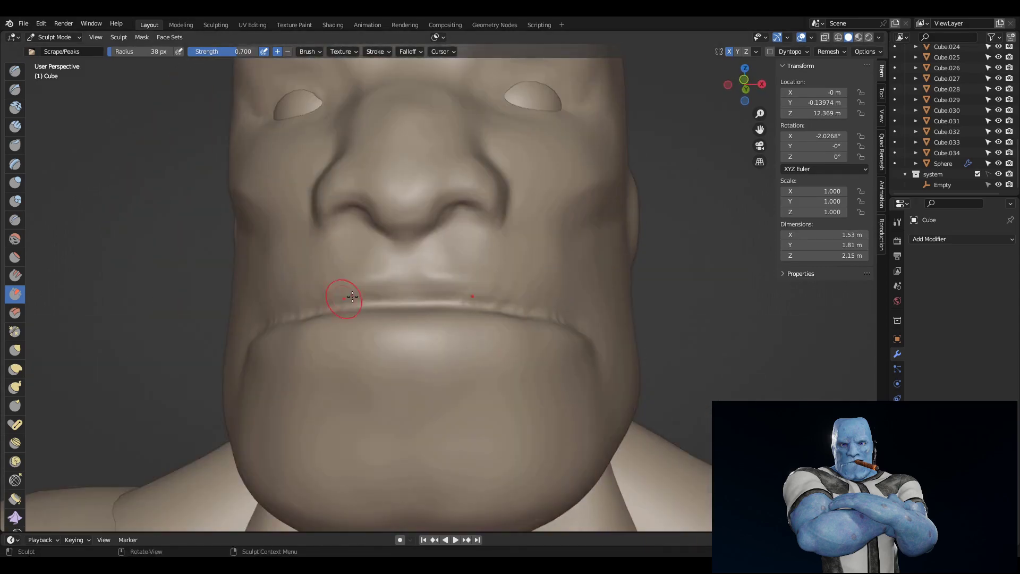
{"action": "mouse_move", "coordinate": [341, 296]}
{"action": "middle_mouse_down"}
{"action": "mouse_move", "coordinate": [484, 387]}
{"action": "mouse_move", "coordinate": [425, 419]}
{"action": "mouse_move", "coordinate": [398, 414]}
{"action": "mouse_move", "coordinate": [383, 388]}
{"action": "mouse_move", "coordinate": [658, 409]}
{"action": "mouse_move", "coordinate": [584, 346]}
{"action": "mouse_move", "coordinate": [539, 262]}
{"action": "mouse_move", "coordinate": [546, 314]}
{"action": "middle_mouse_up"}
{"action": "scroll", "coordinate": [584, 345], "scroll_direction": "down", "scroll_amount": 4}
{"action": "scroll", "coordinate": [546, 314], "scroll_direction": "up", "scroll_amount": 5}
Sharpen the eyelid creases around the eyes and brow with the Crease brush.
{"action": "key", "text": "shift+c"}
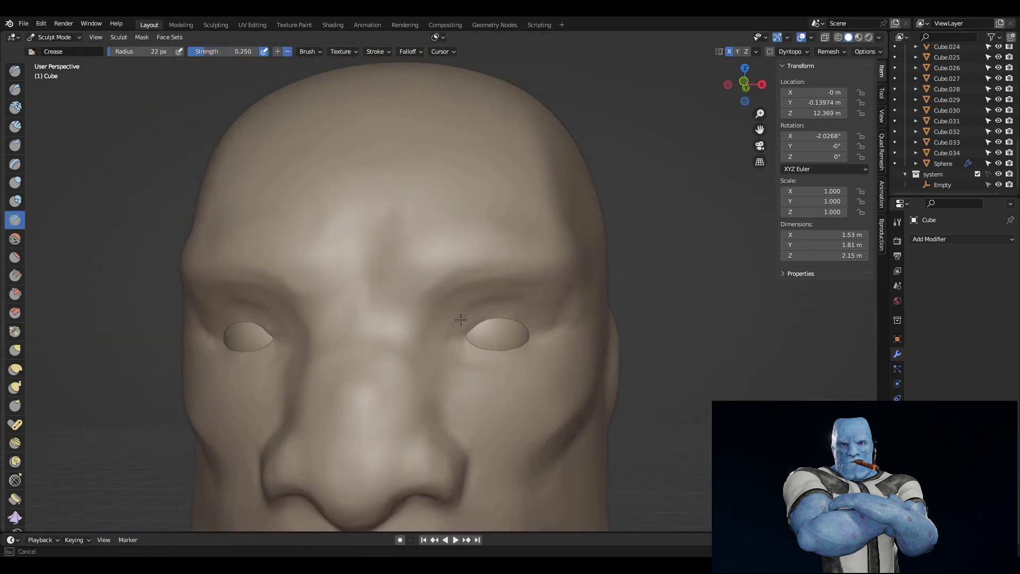
{"action": "scroll", "coordinate": [546, 330], "scroll_direction": "up", "scroll_amount": 2}
{"action": "middle_click_drag", "start_coordinate": [546, 330], "coordinate": [459, 257]}
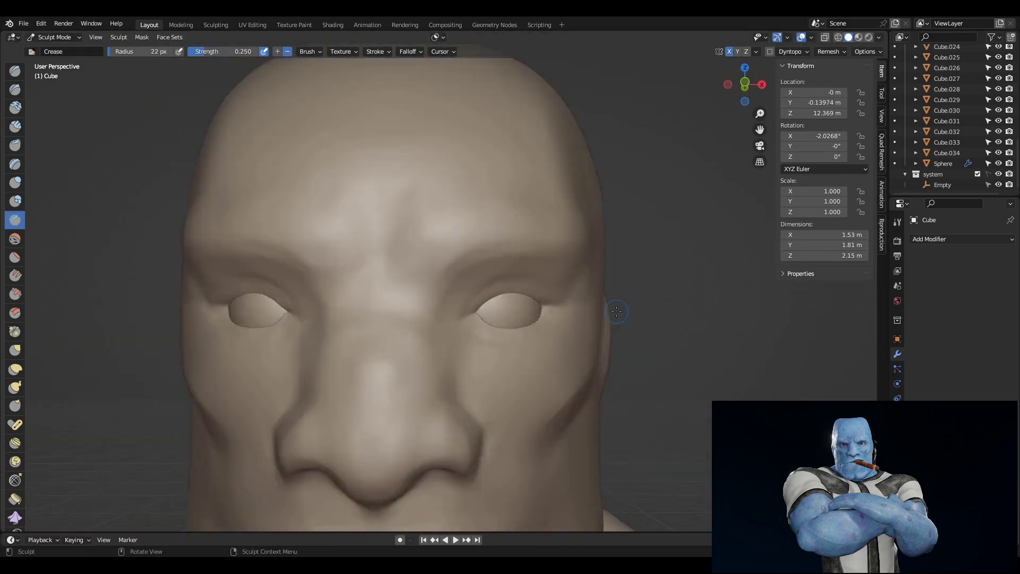
{"action": "middle_click_drag", "start_coordinate": [465, 335], "coordinate": [602, 258]}
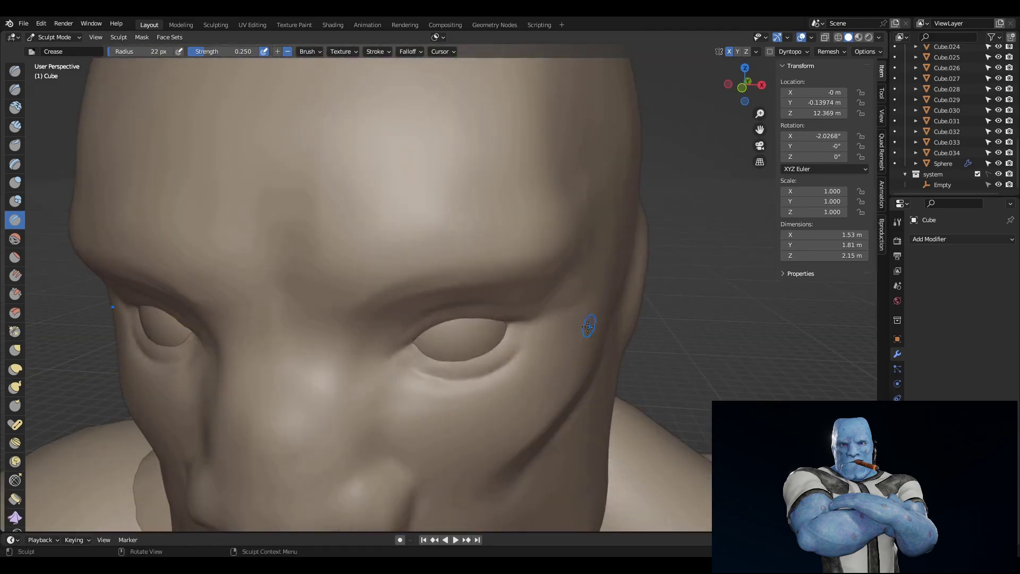
{"action": "mouse_move", "coordinate": [588, 327]}
{"action": "middle_mouse_down"}
{"action": "mouse_move", "coordinate": [428, 290]}
{"action": "mouse_move", "coordinate": [478, 277]}
{"action": "mouse_move", "coordinate": [634, 311]}
{"action": "middle_mouse_up"}
{"action": "scroll", "coordinate": [417, 283], "scroll_direction": "down", "scroll_amount": 5}
{"action": "scroll", "coordinate": [417, 283], "scroll_direction": "up", "scroll_amount": 5}
{"action": "scroll", "coordinate": [634, 311], "scroll_direction": "up", "scroll_amount": 3}
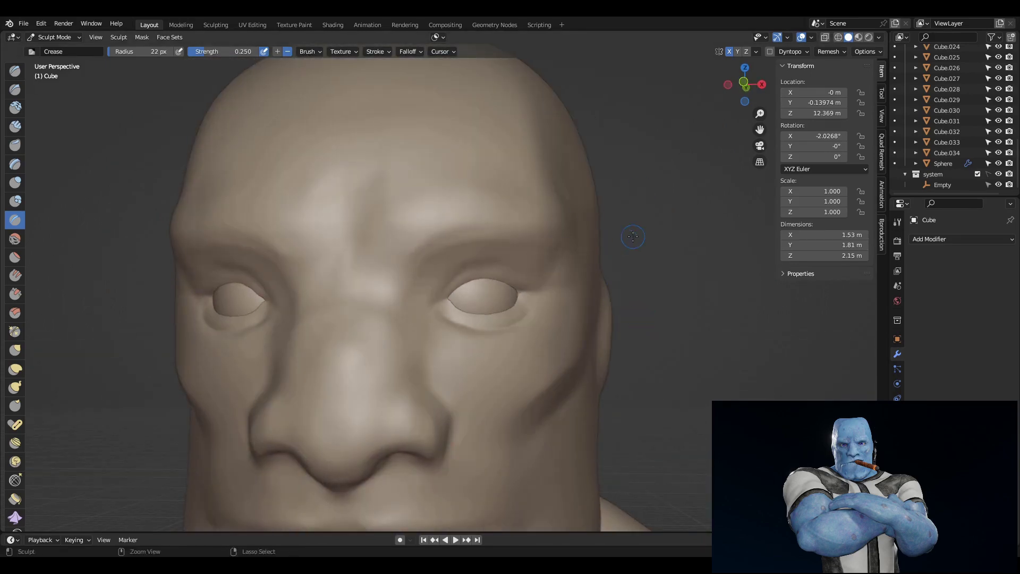
Mask the mid-face band from the eyes down to the upper lip.
{"action": "middle_click_drag", "start_coordinate": [632, 237], "coordinate": [534, 318], "text": "ctrl"}
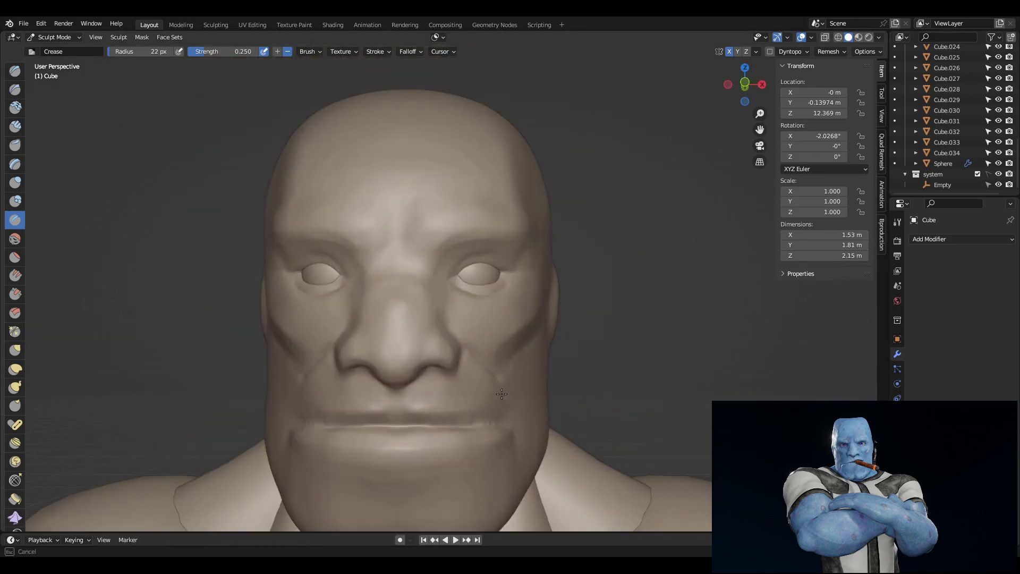
{"action": "mouse_move", "coordinate": [502, 393]}
{"action": "middle_mouse_down"}
{"action": "mouse_move", "coordinate": [426, 359]}
{"action": "mouse_move", "coordinate": [345, 398]}
{"action": "middle_mouse_up"}
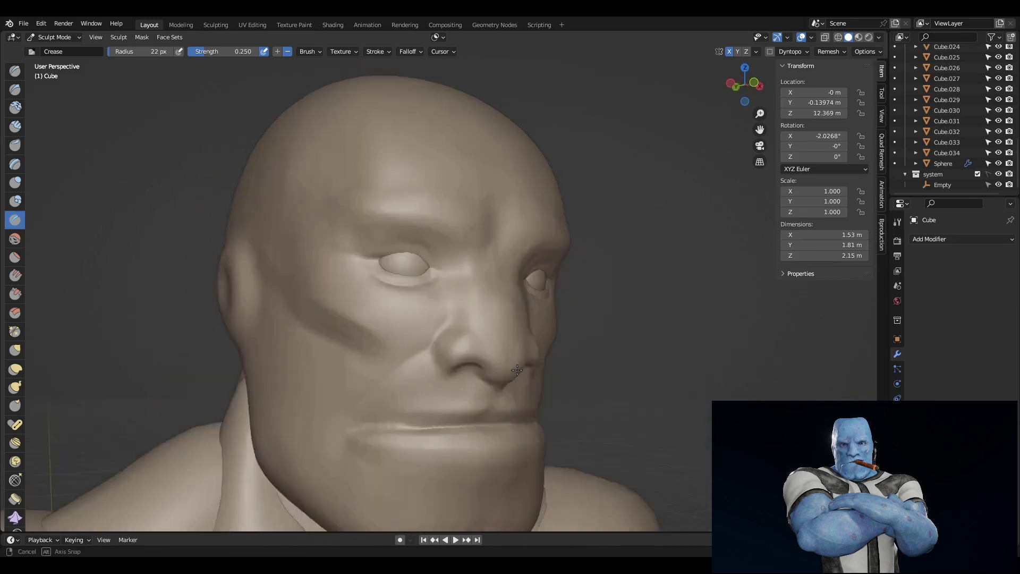
{"action": "middle_click_drag", "start_coordinate": [391, 343], "coordinate": [318, 372]}
{"action": "scroll", "coordinate": [24, 479], "scroll_direction": "down", "scroll_amount": 3}
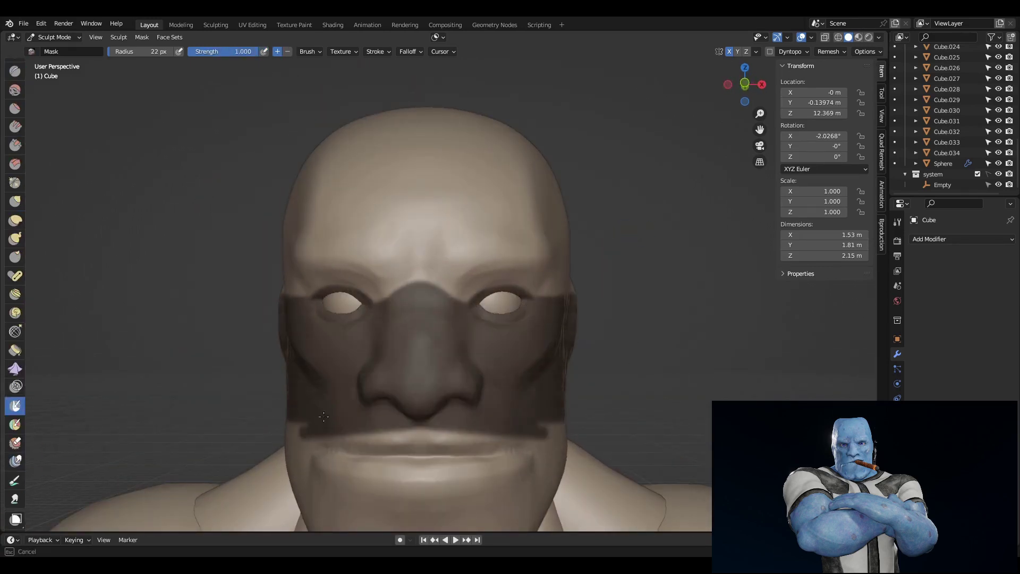
Reshape the masked face with Elastic Deform, raising the nose bridge, and clear the mask.
{"action": "mouse_move", "coordinate": [324, 416]}
{"action": "middle_mouse_down"}
{"action": "mouse_move", "coordinate": [455, 319]}
{"action": "mouse_move", "coordinate": [467, 353]}
{"action": "mouse_move", "coordinate": [392, 363]}
{"action": "middle_mouse_up"}
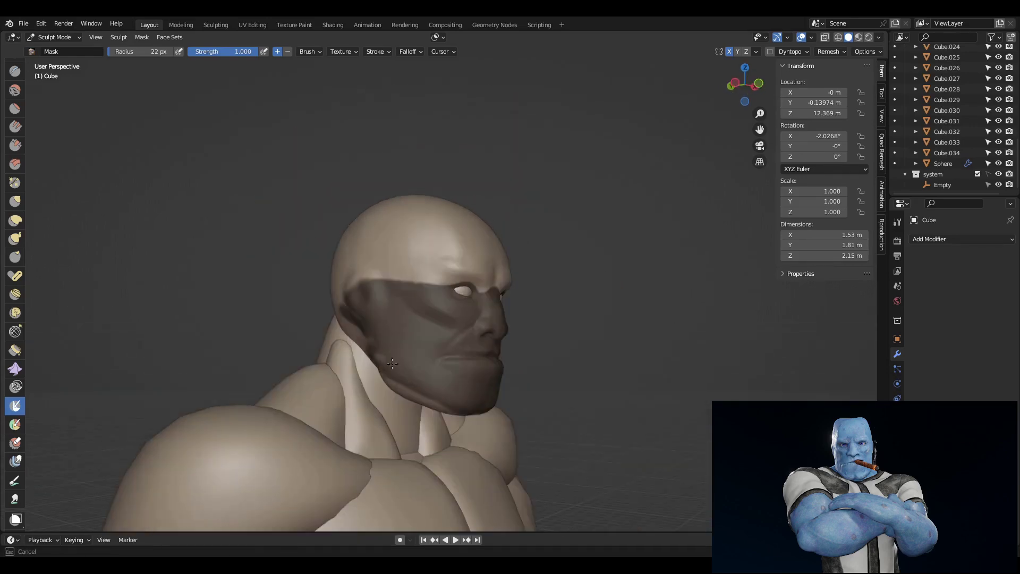
{"action": "middle_click_drag", "start_coordinate": [384, 302], "coordinate": [551, 218]}
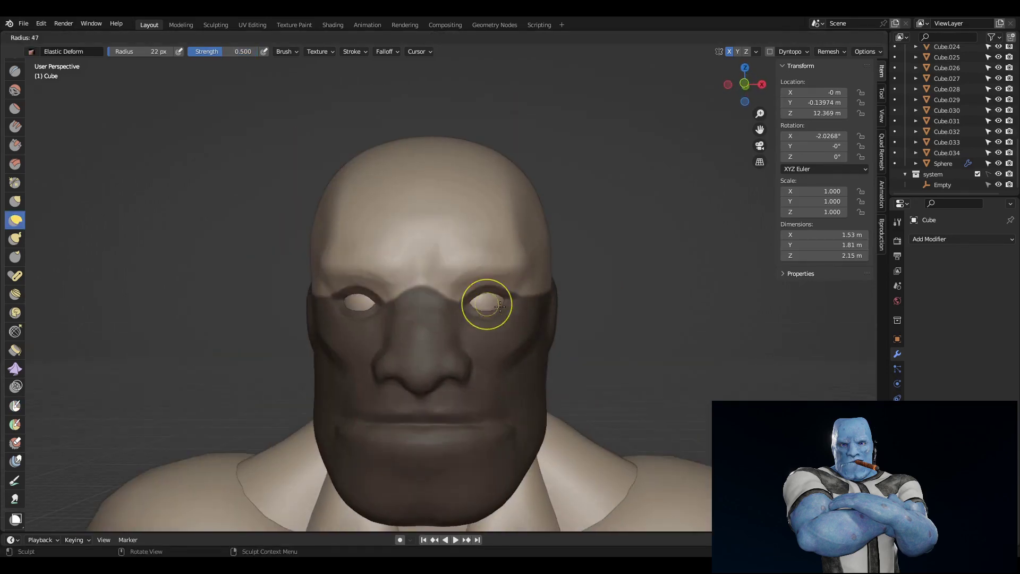
{"action": "mouse_move", "coordinate": [551, 275]}
{"action": "middle_mouse_down"}
{"action": "mouse_move", "coordinate": [524, 296]}
{"action": "mouse_move", "coordinate": [523, 205]}
{"action": "mouse_move", "coordinate": [581, 341]}
{"action": "mouse_move", "coordinate": [509, 229]}
{"action": "mouse_move", "coordinate": [513, 271]}
{"action": "mouse_move", "coordinate": [570, 261]}
{"action": "mouse_move", "coordinate": [473, 387]}
{"action": "mouse_move", "coordinate": [577, 281]}
{"action": "mouse_move", "coordinate": [520, 273]}
{"action": "middle_mouse_up"}
{"action": "scroll", "coordinate": [440, 276], "scroll_direction": "up", "scroll_amount": 3}
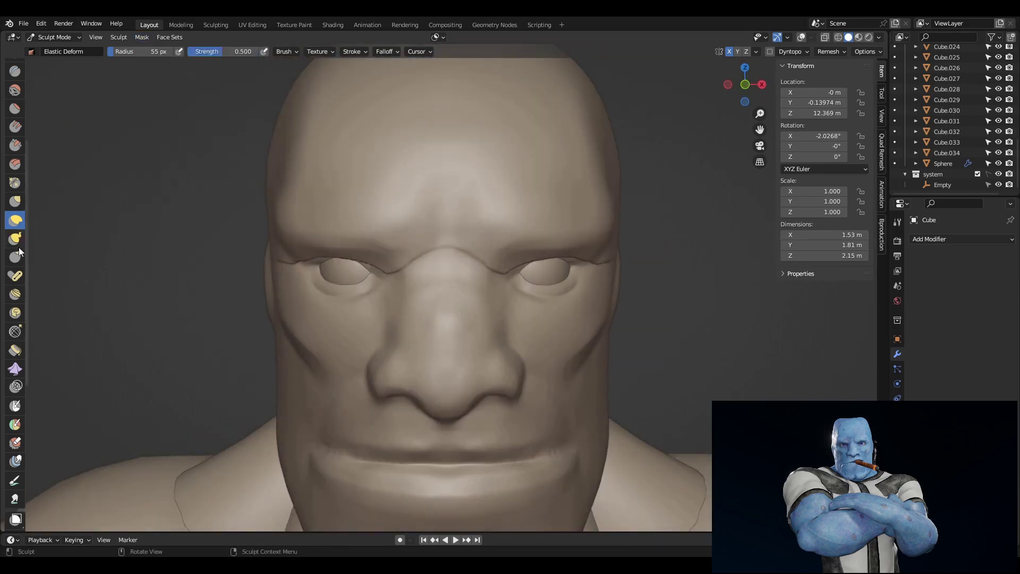
Refine the brow and forehead with the Scrape/Peaks brush.
{"action": "left_click", "coordinate": [15, 145]}
{"action": "mouse_move", "coordinate": [444, 289]}
{"action": "middle_mouse_down"}
{"action": "mouse_move", "coordinate": [620, 291]}
{"action": "mouse_move", "coordinate": [436, 278]}
{"action": "mouse_move", "coordinate": [431, 251]}
{"action": "middle_mouse_up"}
{"action": "scroll", "coordinate": [436, 278], "scroll_direction": "down", "scroll_amount": 5}
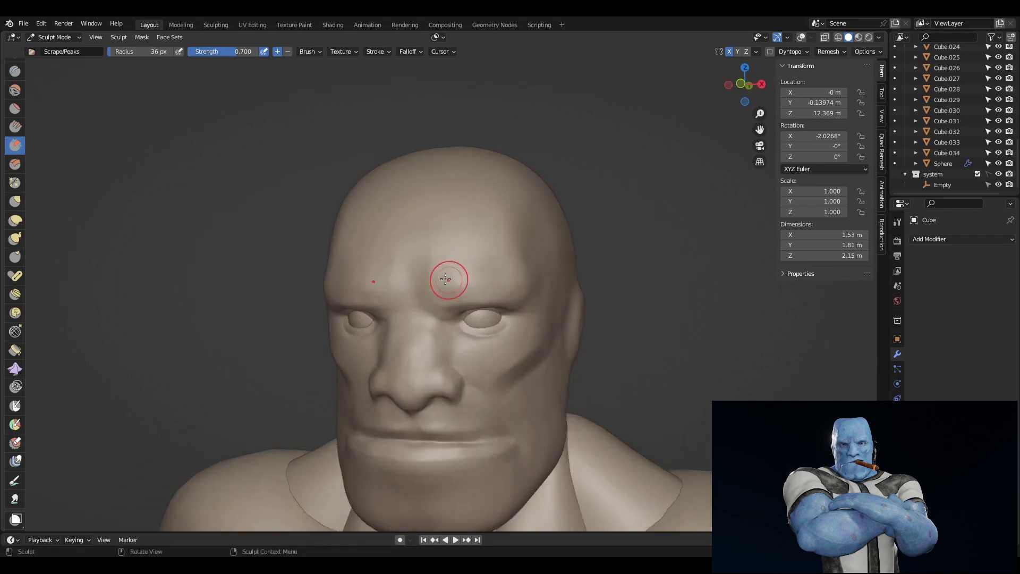
{"action": "middle_click_drag", "start_coordinate": [478, 279], "coordinate": [623, 269]}
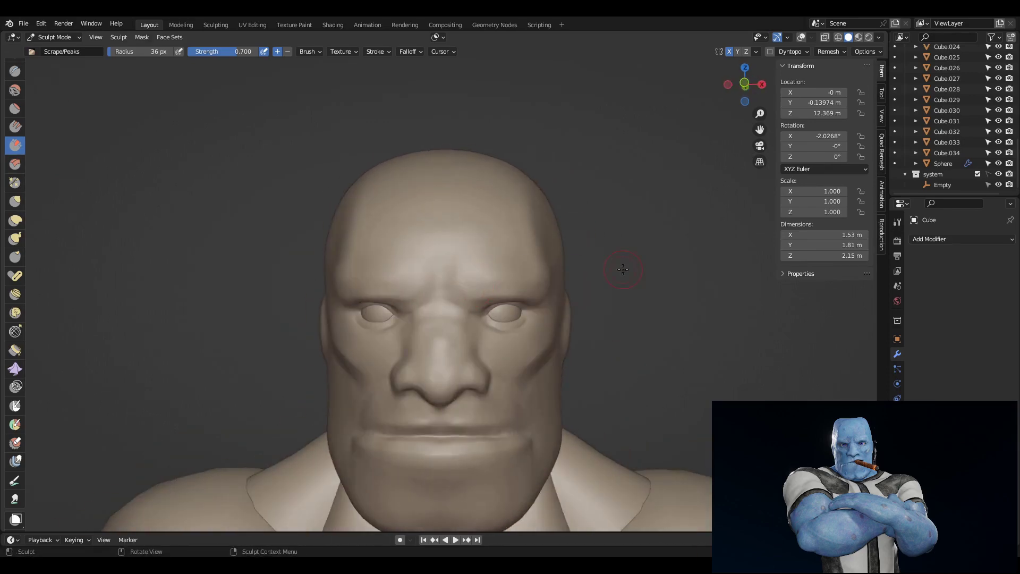
{"action": "middle_click_drag", "start_coordinate": [579, 332], "coordinate": [616, 223]}
{"action": "scroll", "coordinate": [626, 258], "scroll_direction": "down", "scroll_amount": 4}
{"action": "scroll", "coordinate": [626, 257], "scroll_direction": "up", "scroll_amount": 4}
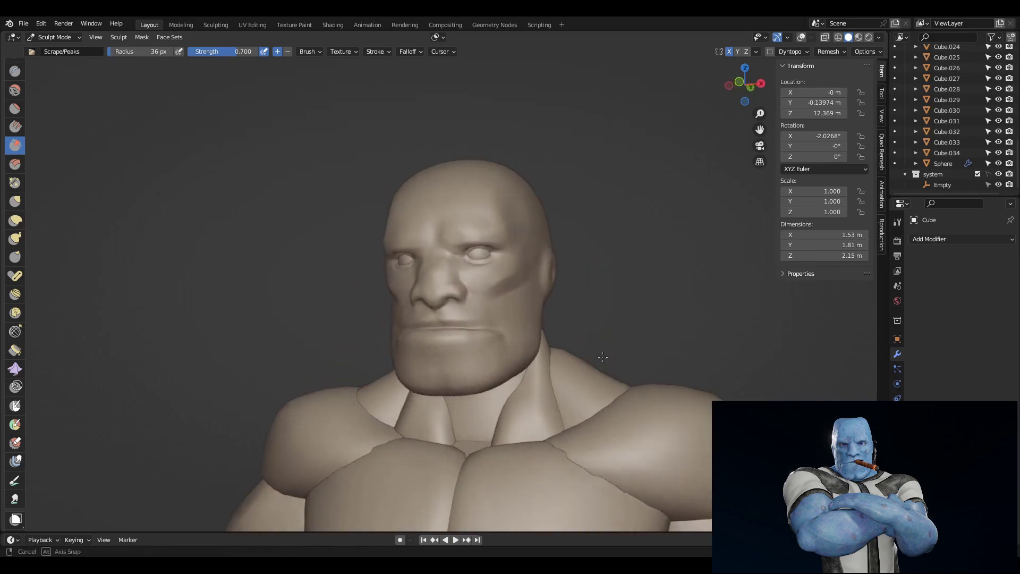
{"action": "scroll", "coordinate": [592, 329], "scroll_direction": "up", "scroll_amount": 2}
{"action": "mouse_move", "coordinate": [592, 329]}
{"action": "middle_mouse_down"}
{"action": "mouse_move", "coordinate": [558, 297]}
{"action": "mouse_move", "coordinate": [511, 171]}
{"action": "mouse_move", "coordinate": [593, 305]}
{"action": "mouse_move", "coordinate": [417, 263]}
{"action": "mouse_move", "coordinate": [615, 217]}
{"action": "mouse_move", "coordinate": [547, 273]}
{"action": "middle_mouse_up"}
{"action": "key", "text": "shift+c"}
{"action": "key", "text": "shift+t"}
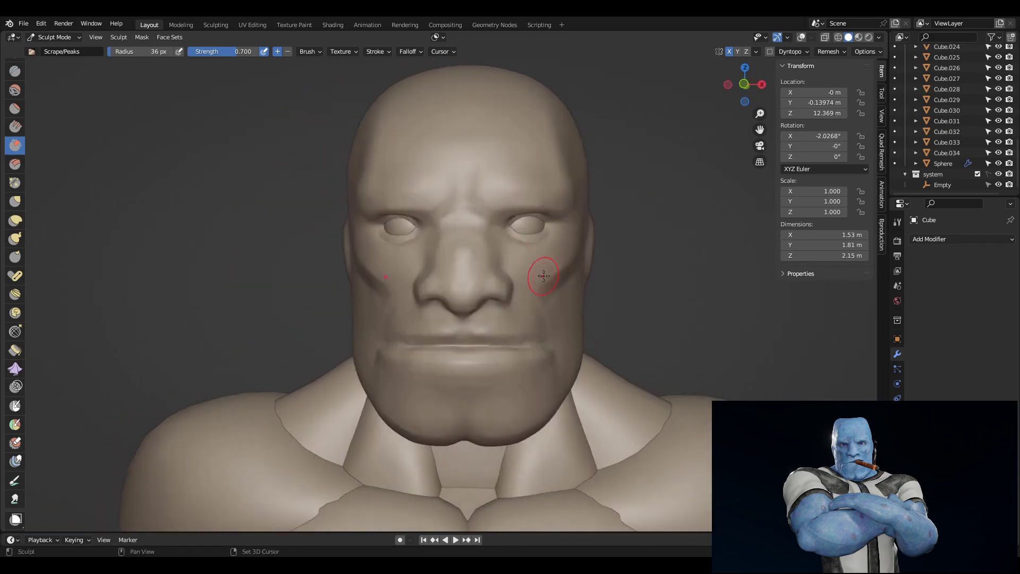
{"action": "scroll", "coordinate": [553, 250], "scroll_direction": "down", "scroll_amount": 2}
{"action": "mouse_move", "coordinate": [565, 228]}
{"action": "middle_mouse_down"}
{"action": "mouse_move", "coordinate": [553, 391]}
{"action": "mouse_move", "coordinate": [453, 357]}
{"action": "mouse_move", "coordinate": [582, 348]}
{"action": "mouse_move", "coordinate": [623, 295]}
{"action": "middle_mouse_up"}
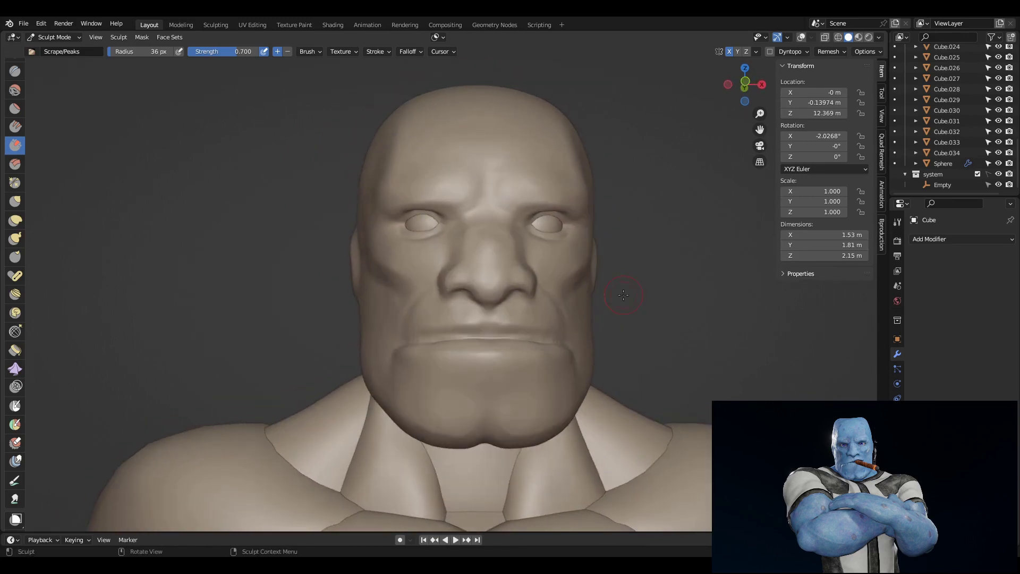
{"action": "scroll", "coordinate": [501, 257], "scroll_direction": "down", "scroll_amount": 8}
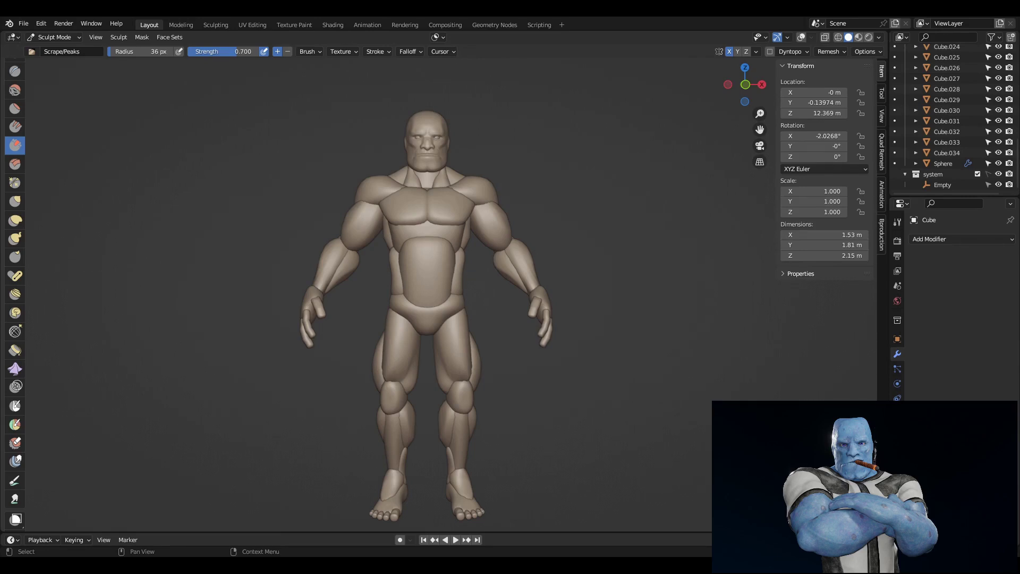
{"action": "scroll", "coordinate": [424, 138], "scroll_direction": "up", "scroll_amount": 6}
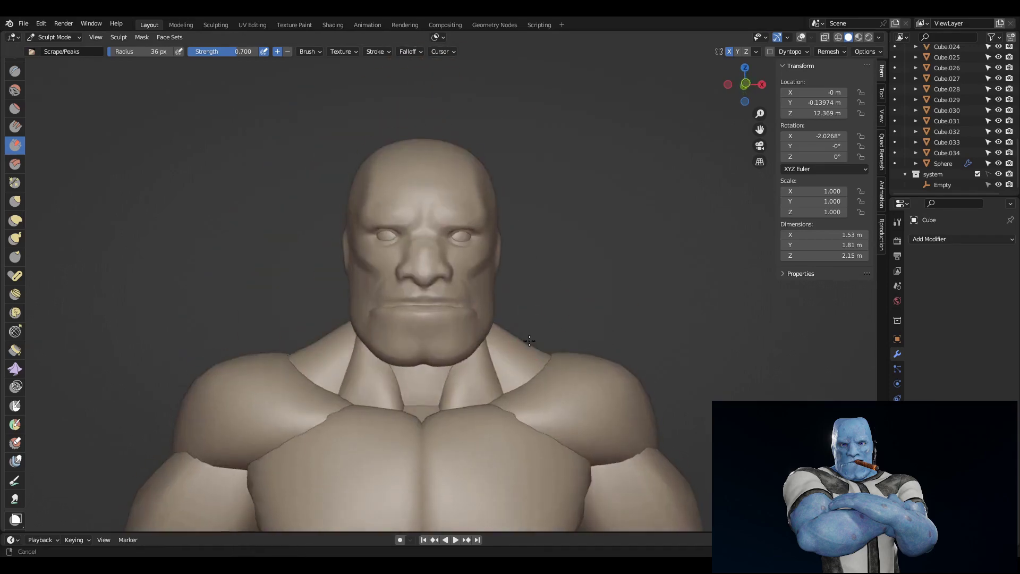
{"action": "scroll", "coordinate": [425, 138], "scroll_direction": "up", "scroll_amount": 2}
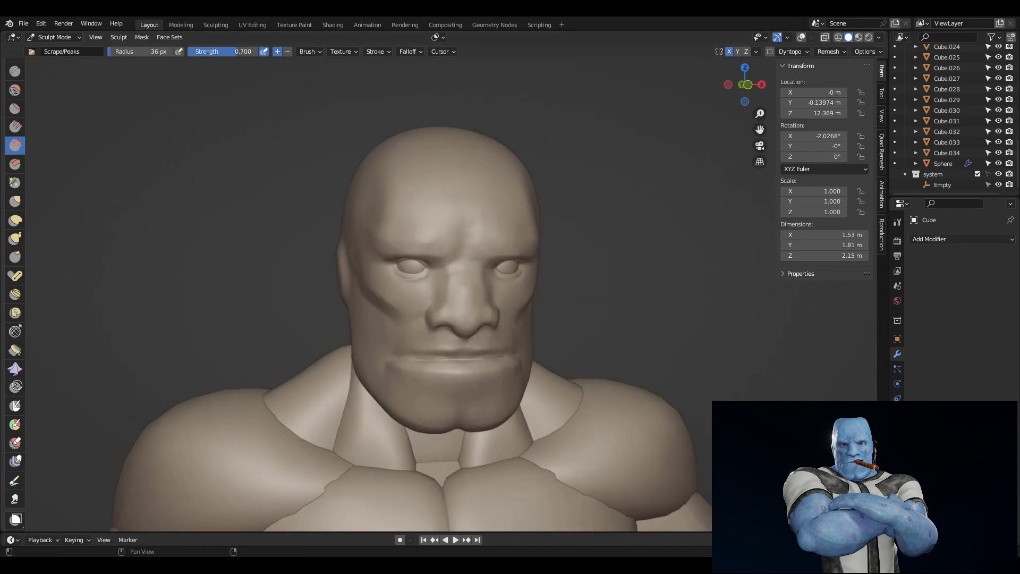
{"action": "middle_click_drag", "start_coordinate": [478, 266], "coordinate": [547, 309]}
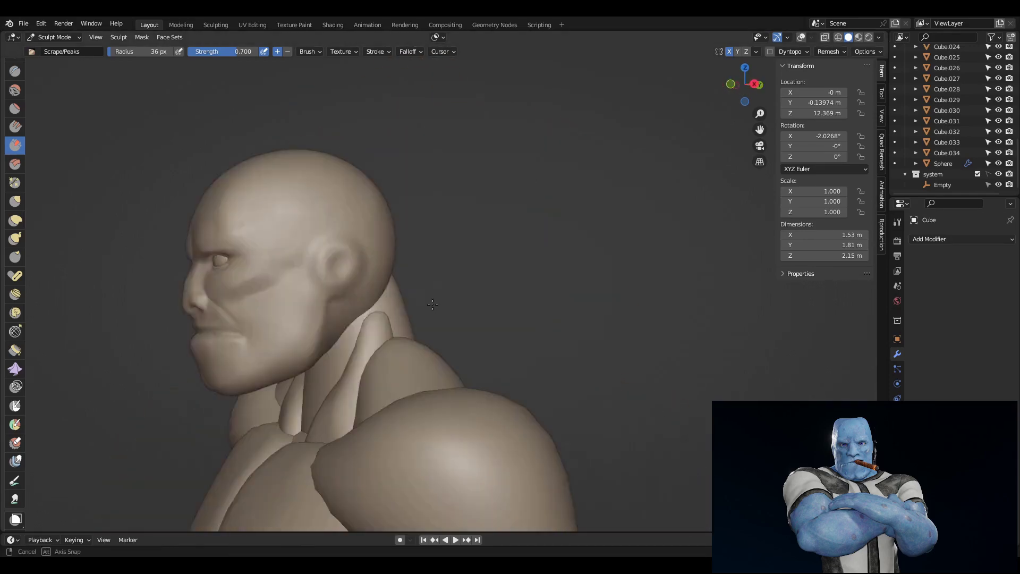
Paint a mask over the chin and along its lower edge.
{"action": "key", "text": "m"}
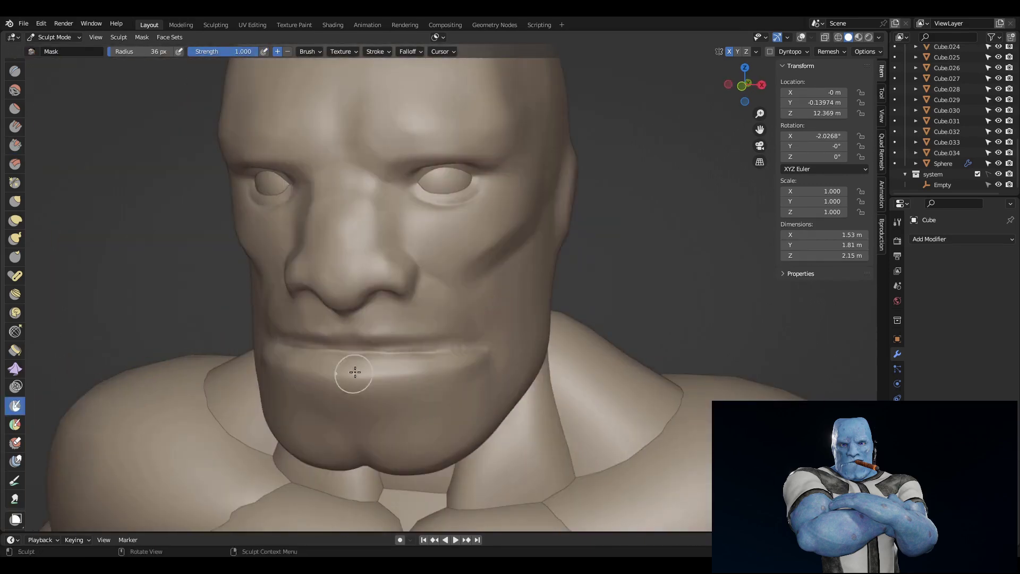
{"action": "left_click_drag", "start_coordinate": [298, 372], "coordinate": [414, 377]}
{"action": "middle_click_drag", "start_coordinate": [414, 377], "coordinate": [371, 425]}
{"action": "left_click_drag", "start_coordinate": [308, 446], "coordinate": [462, 446]}
{"action": "middle_click_drag", "start_coordinate": [462, 446], "coordinate": [350, 372]}
{"action": "mouse_move", "coordinate": [351, 372]}
{"action": "left_mouse_down"}
{"action": "mouse_move", "coordinate": [526, 364]}
{"action": "mouse_move", "coordinate": [383, 419]}
{"action": "left_mouse_up"}
{"action": "middle_click_drag", "start_coordinate": [383, 420], "coordinate": [356, 410]}
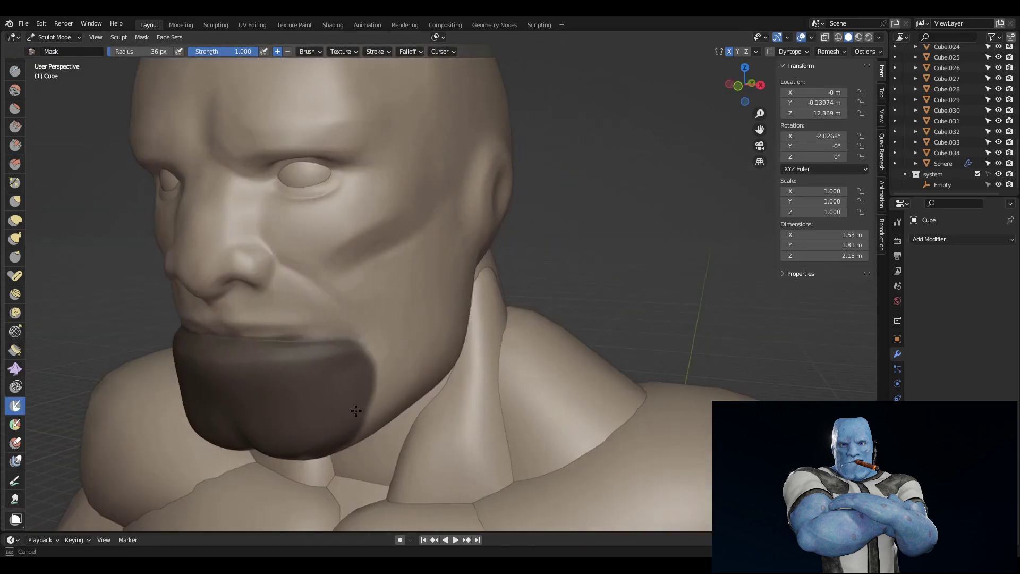
{"action": "mouse_move", "coordinate": [506, 174]}
{"action": "middle_mouse_down"}
{"action": "mouse_move", "coordinate": [546, 266]}
{"action": "mouse_move", "coordinate": [515, 232]}
{"action": "mouse_move", "coordinate": [531, 223]}
{"action": "middle_mouse_up"}
Mask a band across the cheeks and nose, reshape with Elastic Deform, then clear the mask.
{"action": "left_click_drag", "start_coordinate": [415, 213], "coordinate": [653, 218]}
{"action": "scroll", "coordinate": [479, 239], "scroll_direction": "up", "scroll_amount": 3}
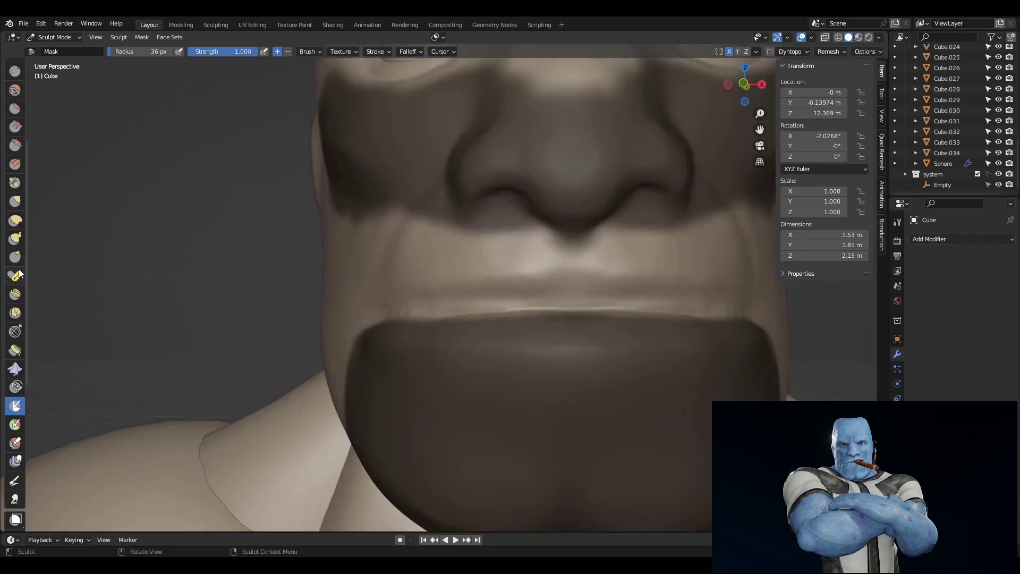
{"action": "left_click", "coordinate": [15, 219]}
{"action": "mouse_move", "coordinate": [487, 327]}
{"action": "middle_mouse_down"}
{"action": "mouse_move", "coordinate": [444, 314]}
{"action": "mouse_move", "coordinate": [584, 330]}
{"action": "mouse_move", "coordinate": [628, 324]}
{"action": "mouse_move", "coordinate": [563, 362]}
{"action": "middle_mouse_up"}
{"action": "key", "text": "alt+m"}
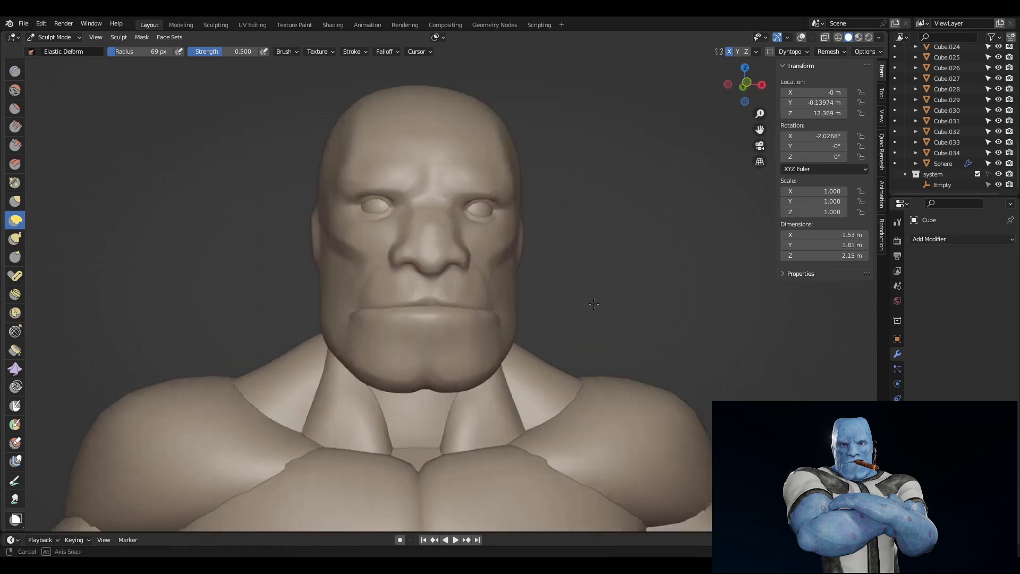
Preview the jaw in Material shading, then return to Solid shading.
{"action": "scroll", "coordinate": [560, 366], "scroll_direction": "down", "scroll_amount": 4}
{"action": "mouse_move", "coordinate": [671, 316]}
{"action": "middle_mouse_down"}
{"action": "mouse_move", "coordinate": [519, 312]}
{"action": "mouse_move", "coordinate": [558, 314]}
{"action": "middle_mouse_up"}
{"action": "scroll", "coordinate": [585, 319], "scroll_direction": "up", "scroll_amount": 5}
{"action": "left_click", "coordinate": [859, 37]}
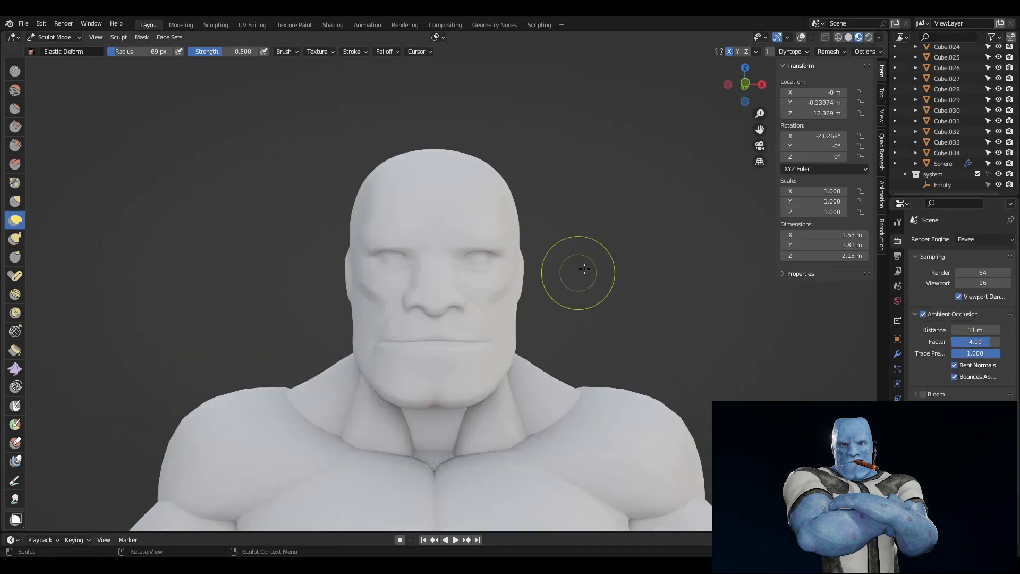
{"action": "mouse_move", "coordinate": [584, 268]}
{"action": "middle_mouse_down"}
{"action": "mouse_move", "coordinate": [531, 271]}
{"action": "mouse_move", "coordinate": [560, 154]}
{"action": "mouse_move", "coordinate": [8, 193]}
{"action": "middle_mouse_up"}
{"action": "left_click", "coordinate": [849, 38]}
Orbit around the mouth and jaw to check the smoothed lips and chin.
{"action": "scroll", "coordinate": [560, 155], "scroll_direction": "up", "scroll_amount": 5}
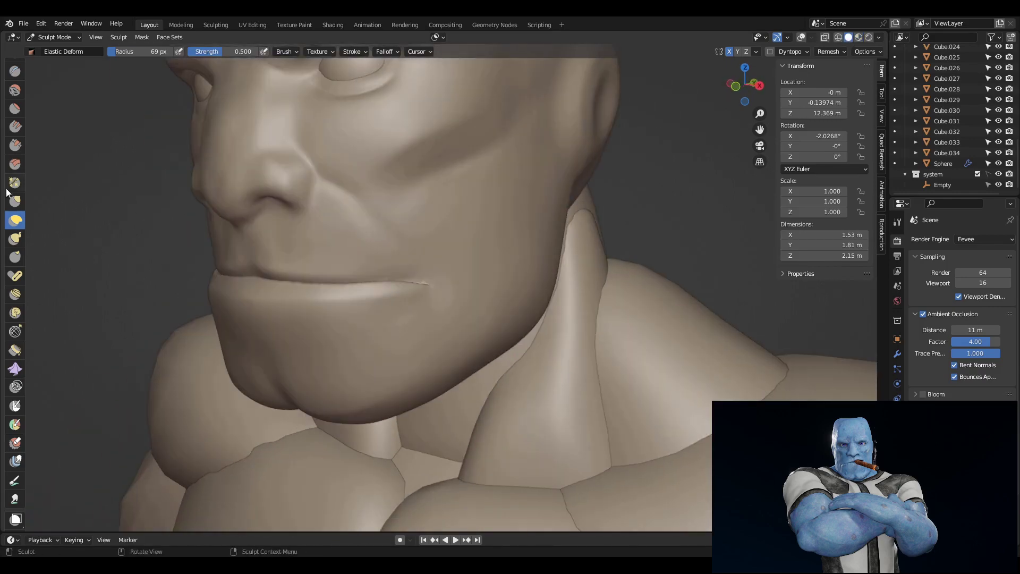
{"action": "middle_click_drag", "start_coordinate": [419, 281], "coordinate": [531, 276]}
{"action": "scroll", "coordinate": [532, 276], "scroll_direction": "down", "scroll_amount": 3}
{"action": "scroll", "coordinate": [531, 276], "scroll_direction": "up", "scroll_amount": 4}
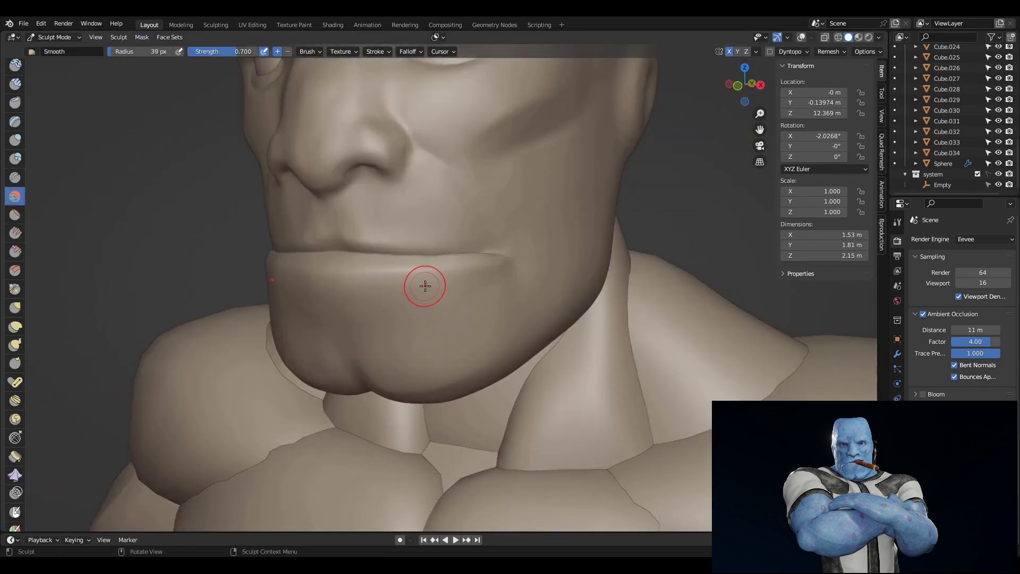
{"action": "scroll", "coordinate": [458, 255], "scroll_direction": "down", "scroll_amount": 3}
{"action": "middle_click_drag", "start_coordinate": [458, 254], "coordinate": [603, 278]}
{"action": "scroll", "coordinate": [603, 277], "scroll_direction": "up", "scroll_amount": 3}
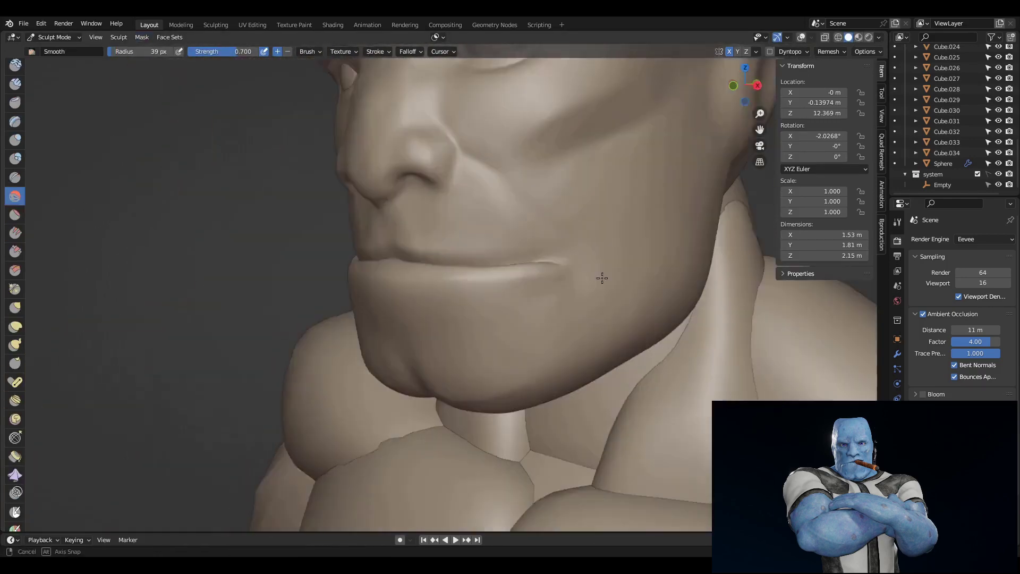
{"action": "scroll", "coordinate": [117, 191], "scroll_direction": "up", "scroll_amount": 1}
Orbit out to view the upper body and the new forehead bumps.
{"action": "middle_click_drag", "start_coordinate": [609, 228], "coordinate": [30, 272]}
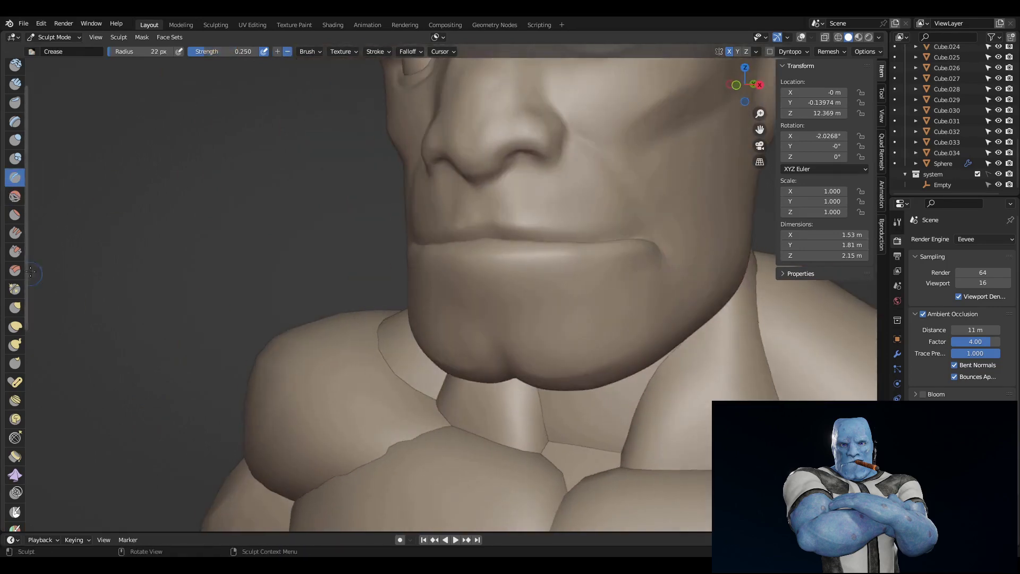
{"action": "mouse_move", "coordinate": [586, 226]}
{"action": "middle_mouse_down"}
{"action": "mouse_move", "coordinate": [532, 239]}
{"action": "mouse_move", "coordinate": [585, 234]}
{"action": "middle_mouse_up"}
{"action": "scroll", "coordinate": [505, 255], "scroll_direction": "down", "scroll_amount": 4}
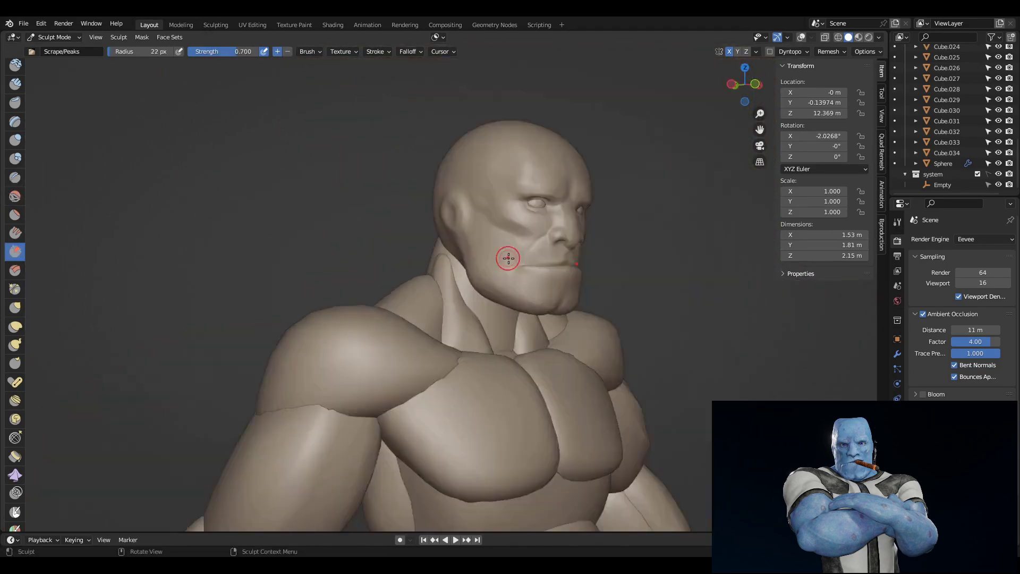
{"action": "mouse_move", "coordinate": [505, 255]}
{"action": "middle_mouse_down"}
{"action": "mouse_move", "coordinate": [527, 307]}
{"action": "mouse_move", "coordinate": [466, 287]}
{"action": "middle_mouse_up"}
{"action": "scroll", "coordinate": [527, 307], "scroll_direction": "up", "scroll_amount": 2}
{"action": "scroll", "coordinate": [546, 292], "scroll_direction": "up", "scroll_amount": 2}
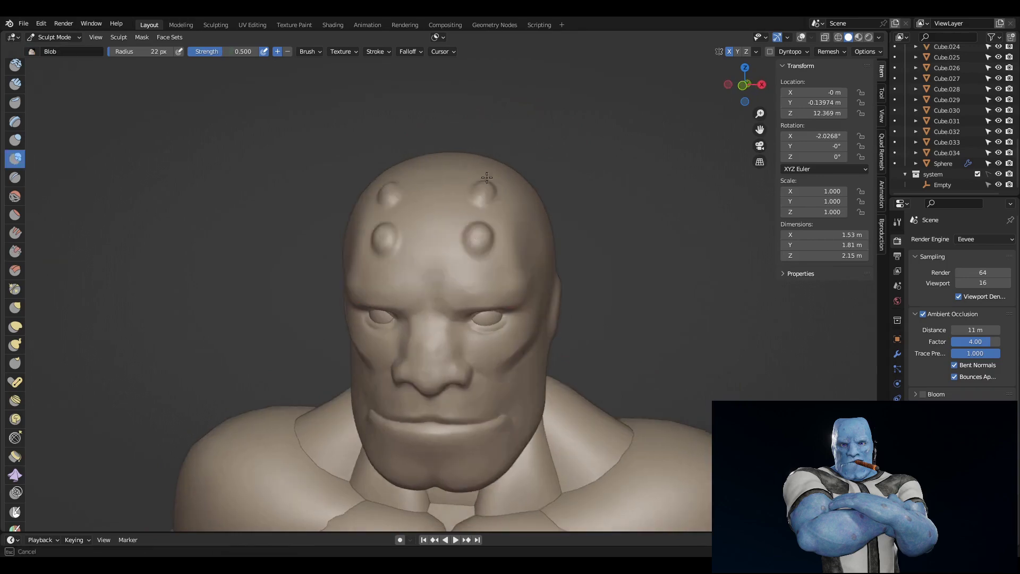
Undo the forehead ridges and horn stumps.
{"action": "middle_click_drag", "start_coordinate": [486, 177], "coordinate": [564, 209]}
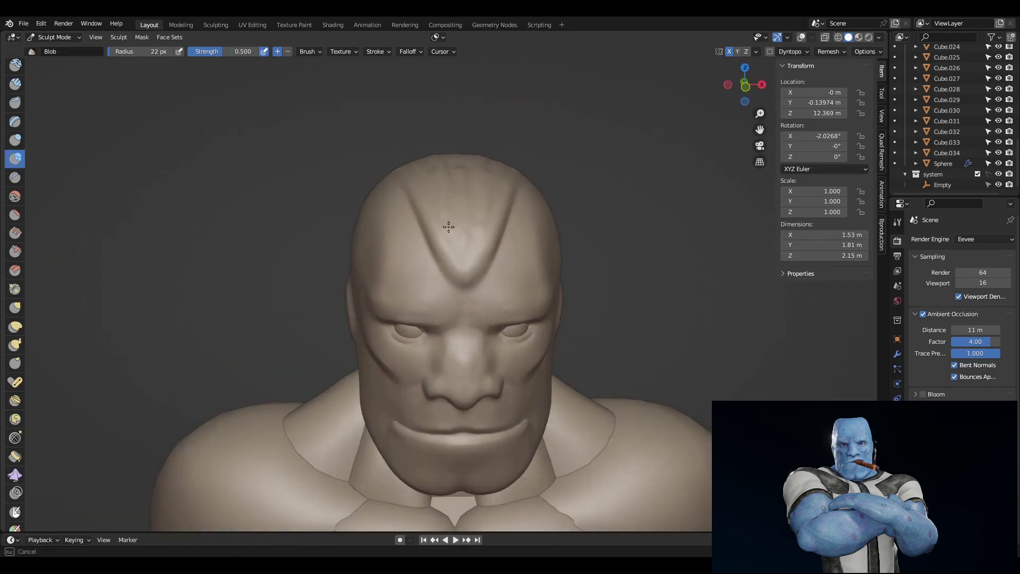
{"action": "middle_click_drag", "start_coordinate": [448, 227], "coordinate": [574, 283]}
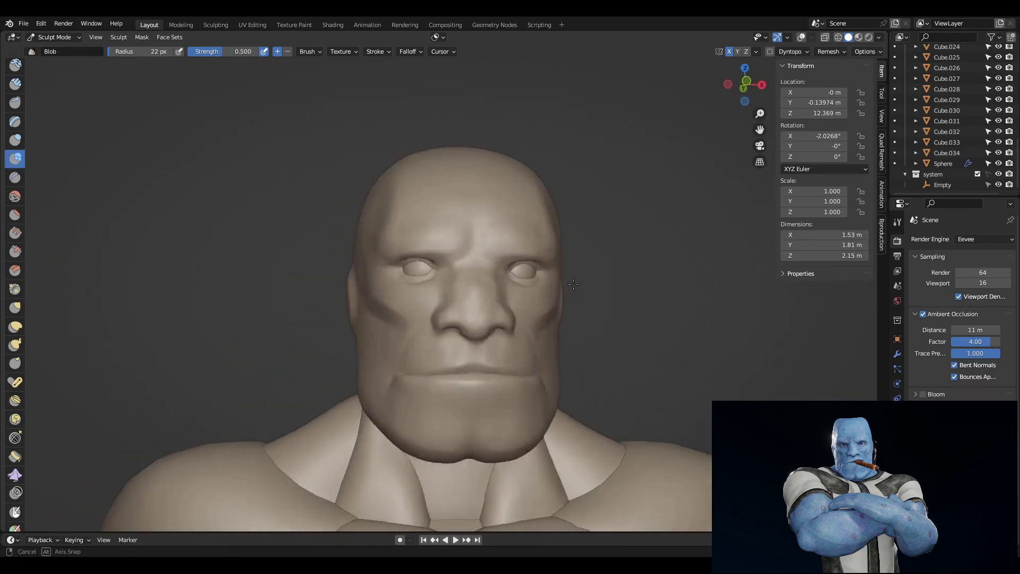
{"action": "key", "text": "ctrl+z"}
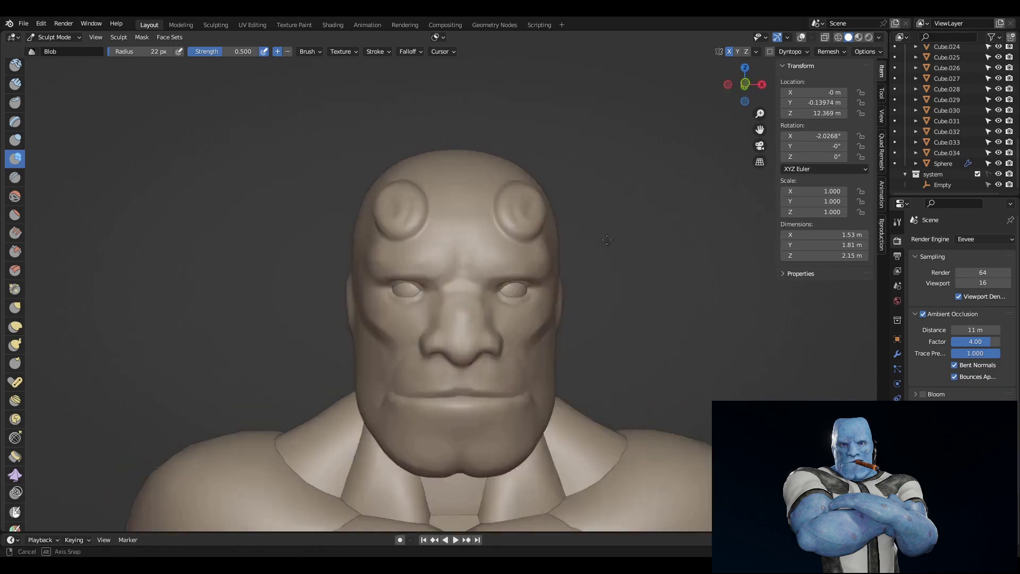
{"action": "key", "text": "ctrl+z"}
{"action": "mouse_move", "coordinate": [530, 251]}
{"action": "middle_mouse_down"}
{"action": "mouse_move", "coordinate": [574, 264]}
{"action": "mouse_move", "coordinate": [357, 222]}
{"action": "middle_mouse_up"}
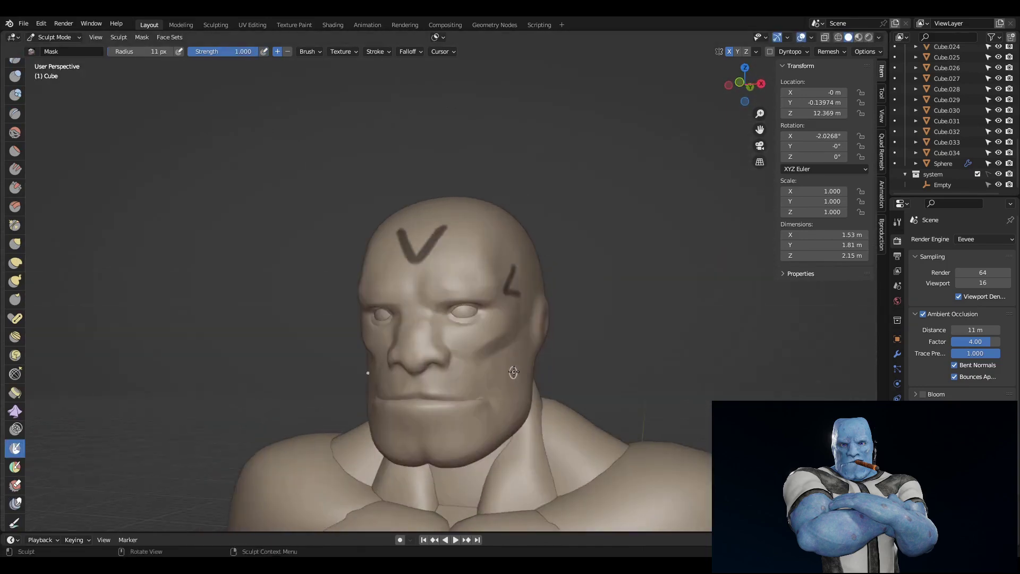
Dab mask spots and a V-shaped mask stroke onto the forehead.
{"action": "mouse_move", "coordinate": [513, 371]}
{"action": "middle_mouse_down"}
{"action": "mouse_move", "coordinate": [586, 337]}
{"action": "mouse_move", "coordinate": [638, 338]}
{"action": "mouse_move", "coordinate": [642, 355]}
{"action": "mouse_move", "coordinate": [472, 264]}
{"action": "mouse_move", "coordinate": [371, 239]}
{"action": "mouse_move", "coordinate": [488, 264]}
{"action": "mouse_move", "coordinate": [484, 281]}
{"action": "middle_mouse_up"}
{"action": "left_click", "coordinate": [517, 222]}
{"action": "left_click", "coordinate": [403, 228]}
{"action": "left_click_drag", "start_coordinate": [484, 281], "coordinate": [465, 299]}
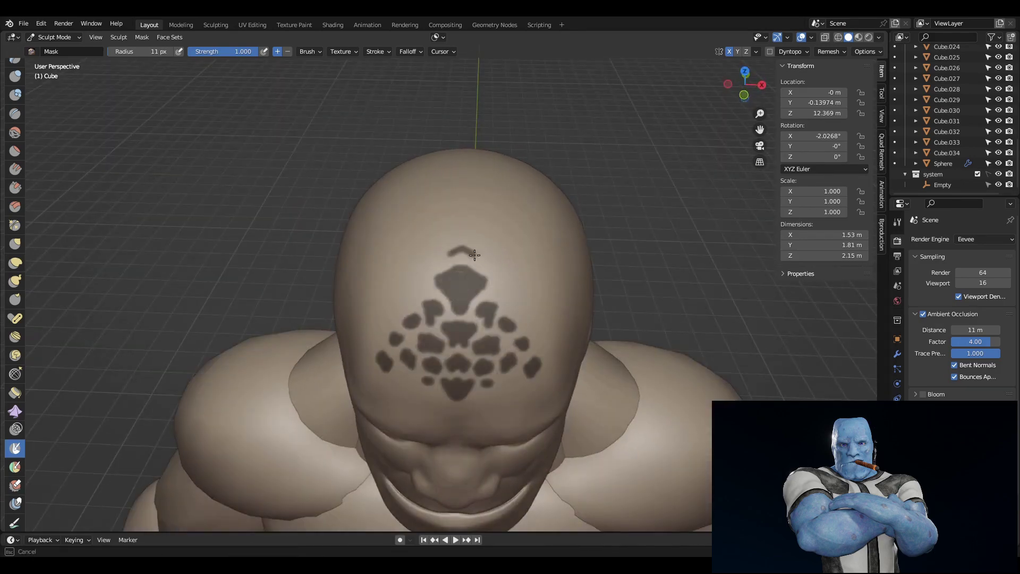
{"action": "middle_click_drag", "start_coordinate": [495, 257], "coordinate": [478, 372]}
Invert the mask and inflate the unmasked forehead spots with the Mesh Filter.
{"action": "left_click", "coordinate": [141, 37]}
{"action": "left_click", "coordinate": [159, 60]}
{"action": "scroll", "coordinate": [20, 447], "scroll_direction": "down", "scroll_amount": 8}
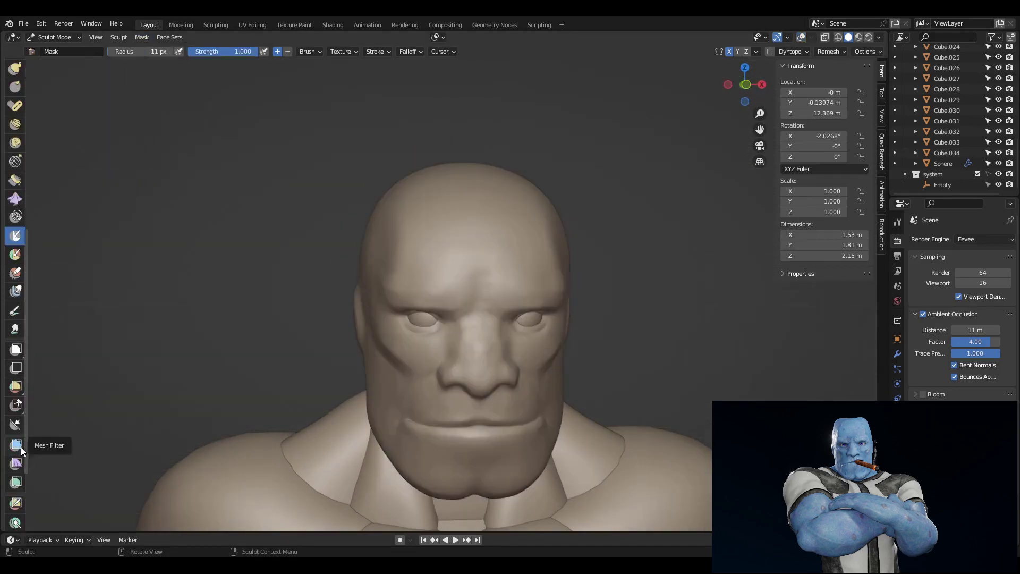
{"action": "left_click", "coordinate": [20, 447]}
{"action": "left_click_drag", "start_coordinate": [558, 331], "coordinate": [636, 331]}
{"action": "left_click", "coordinate": [636, 331]}
{"action": "mouse_move", "coordinate": [636, 332]}
{"action": "middle_mouse_down"}
{"action": "mouse_move", "coordinate": [584, 297]}
{"action": "mouse_move", "coordinate": [582, 239]}
{"action": "middle_mouse_up"}
Save the file and hide the sidebar.
{"action": "scroll", "coordinate": [582, 223], "scroll_direction": "down", "scroll_amount": 3}
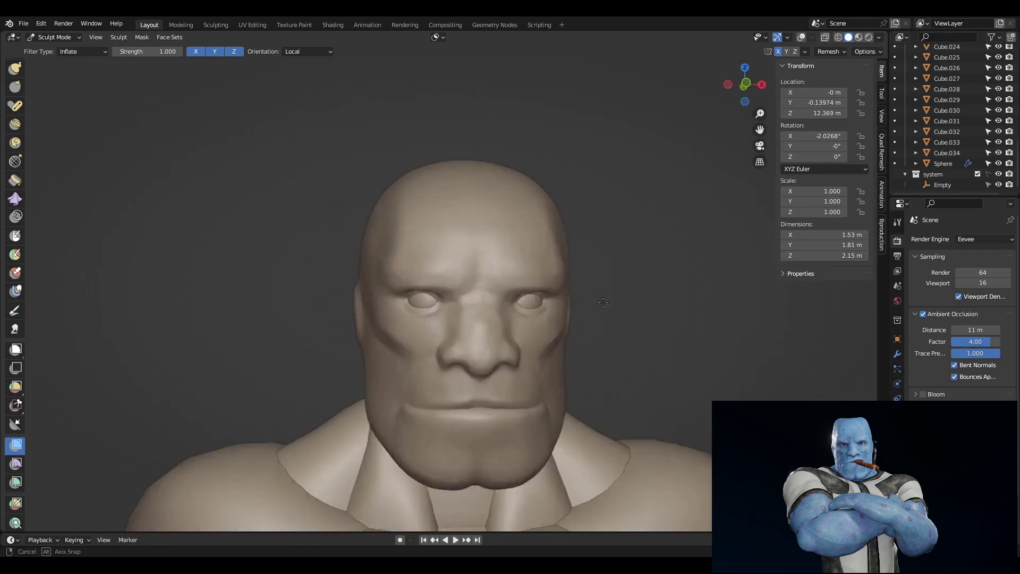
{"action": "key", "text": "ctrl+s"}
{"action": "key", "text": "n"}
{"action": "scroll", "coordinate": [600, 228], "scroll_direction": "down", "scroll_amount": 4}
In Object Mode, move the belly piece vertically in front orthographic view.
{"action": "left_click", "coordinate": [55, 37]}
{"action": "left_click", "coordinate": [53, 51]}
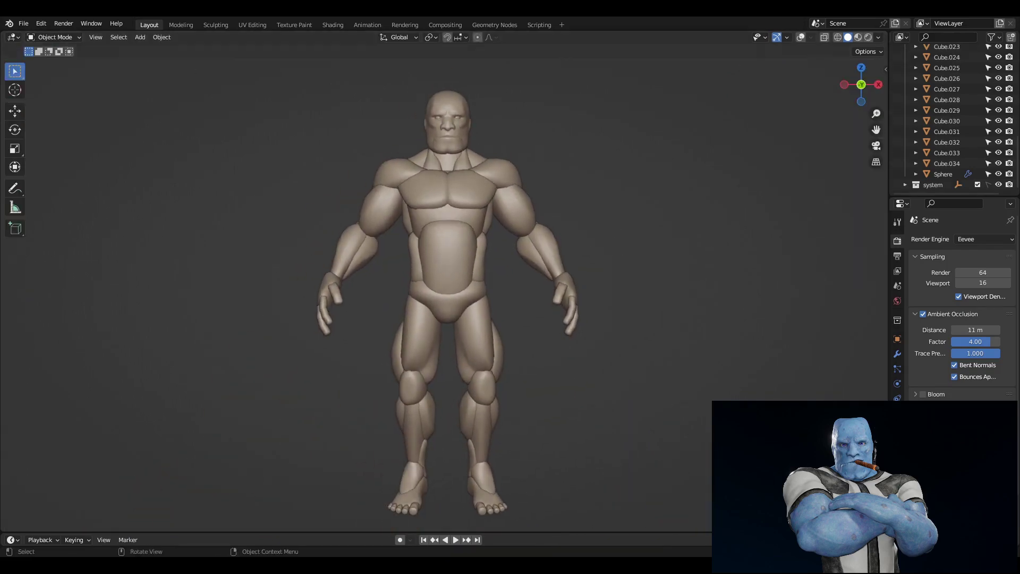
{"action": "left_click", "coordinate": [447, 254]}
{"action": "key", "text": "KP_1"}
{"action": "key", "text": "g"}
{"action": "key", "text": "z"}
{"action": "left_click", "coordinate": [545, 226]}
{"action": "mouse_move", "coordinate": [546, 226]}
{"action": "middle_mouse_down"}
{"action": "mouse_move", "coordinate": [439, 359]}
{"action": "mouse_move", "coordinate": [546, 316]}
{"action": "middle_mouse_up"}
Sculpt the thigh piece with an enlarged Elastic Deform brush.
{"action": "left_click", "coordinate": [439, 359]}
{"action": "key", "text": "ctrl+Tab"}
{"action": "left_click", "coordinate": [15, 368]}
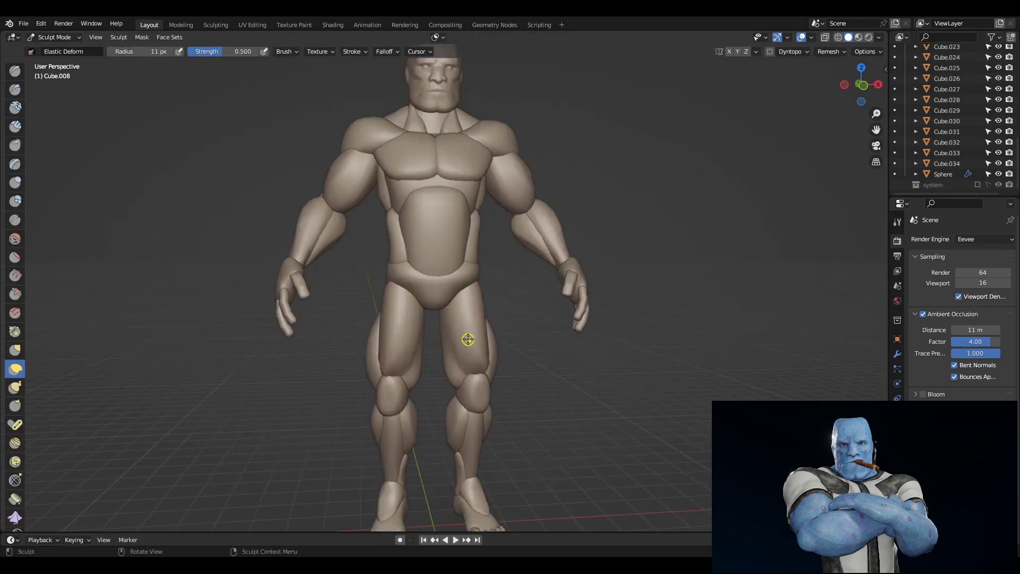
{"action": "key", "text": "f"}
{"action": "left_click", "coordinate": [490, 285]}
{"action": "middle_click_drag", "start_coordinate": [489, 285], "coordinate": [329, 287]}
{"action": "left_click_drag", "start_coordinate": [52, 39], "coordinate": [53, 51]}
{"action": "middle_click_drag", "start_coordinate": [372, 239], "coordinate": [563, 223]}
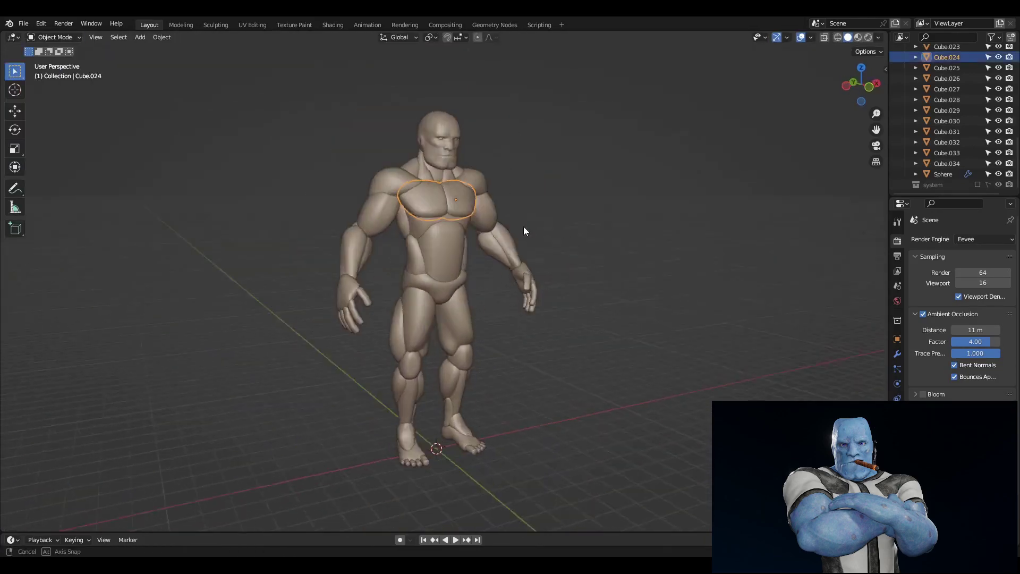
Add a new sphere mesh and place it against the torso.
{"action": "key", "text": "shift+a"}
{"action": "left_click", "coordinate": [685, 268]}
{"action": "key", "text": "g"}
{"action": "left_click", "coordinate": [509, 215]}
{"action": "key", "text": "KP_3"}
{"action": "left_click", "coordinate": [470, 206], "text": "shift"}
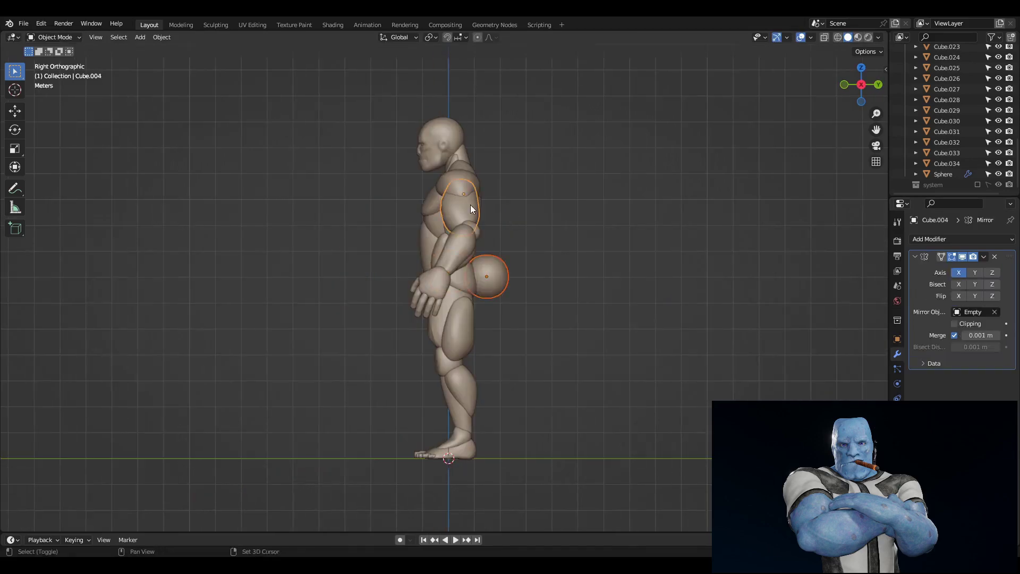
{"action": "mouse_move", "coordinate": [493, 275]}
{"action": "middle_mouse_down"}
{"action": "mouse_move", "coordinate": [503, 307]}
{"action": "mouse_move", "coordinate": [516, 235]}
{"action": "mouse_move", "coordinate": [563, 234]}
{"action": "middle_mouse_up"}
{"action": "key", "text": "ctrl+Tab"}
Apply the scale of the buttock piece with Ctrl+A.
{"action": "left_click", "coordinate": [52, 37]}
{"action": "left_click", "coordinate": [487, 300]}
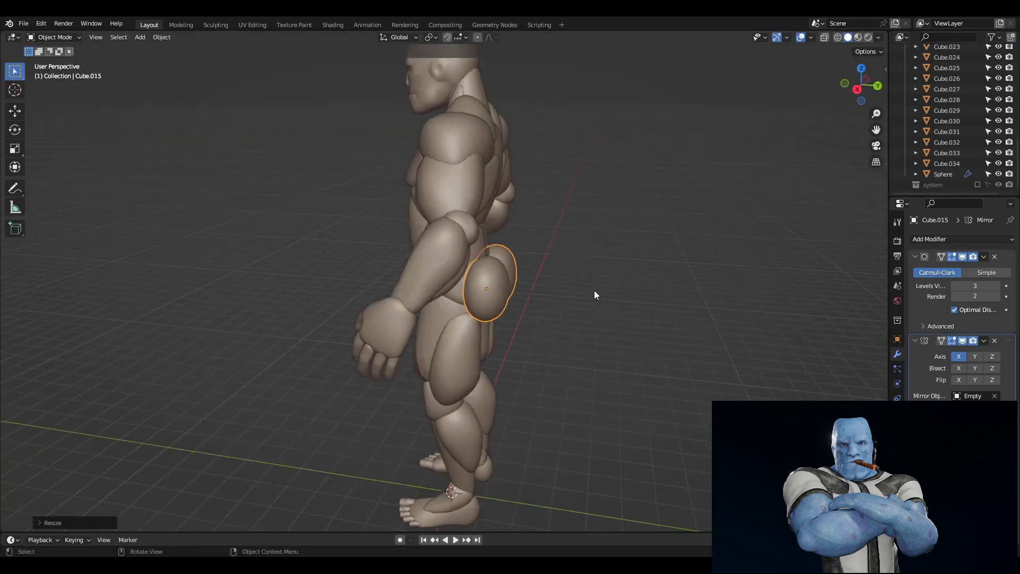
{"action": "key", "text": "ctrl+a"}
{"action": "middle_click_drag", "start_coordinate": [594, 290], "coordinate": [409, 282]}
{"action": "left_click", "coordinate": [511, 299]}
{"action": "key", "text": "ctrl+Tab"}
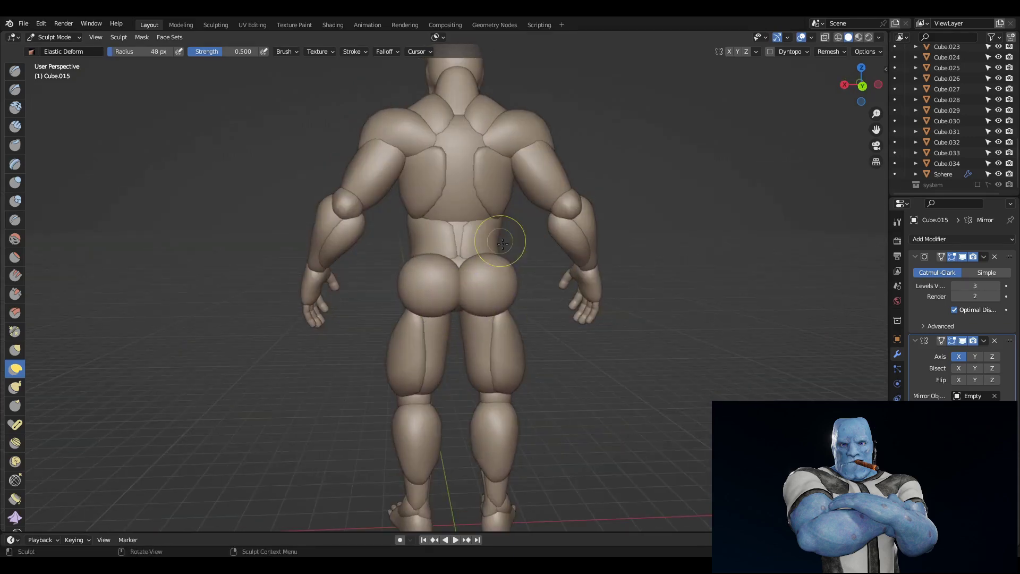
Sculpt the piece with Scrape/Peaks, return to Object Mode, and select the head sphere.
{"action": "middle_click_drag", "start_coordinate": [503, 243], "coordinate": [443, 248]}
{"action": "mouse_move", "coordinate": [504, 191]}
{"action": "middle_mouse_down"}
{"action": "mouse_move", "coordinate": [496, 289]}
{"action": "mouse_move", "coordinate": [503, 276]}
{"action": "mouse_move", "coordinate": [451, 307]}
{"action": "mouse_move", "coordinate": [485, 276]}
{"action": "mouse_move", "coordinate": [412, 230]}
{"action": "mouse_move", "coordinate": [457, 303]}
{"action": "mouse_move", "coordinate": [404, 262]}
{"action": "mouse_move", "coordinate": [617, 228]}
{"action": "mouse_move", "coordinate": [562, 236]}
{"action": "mouse_move", "coordinate": [451, 223]}
{"action": "middle_mouse_up"}
{"action": "scroll", "coordinate": [412, 230], "scroll_direction": "up", "scroll_amount": 2}
{"action": "left_click", "coordinate": [15, 294]}
{"action": "scroll", "coordinate": [405, 262], "scroll_direction": "down", "scroll_amount": 2}
{"action": "key", "text": "ctrl+Tab"}
{"action": "left_click", "coordinate": [445, 106]}
{"action": "key", "text": "KP_3"}
Move the head sphere along the Y axis.
{"action": "key", "text": "g"}
{"action": "key", "text": "y"}
{"action": "key", "text": "Escape"}
{"action": "middle_click_drag", "start_coordinate": [630, 164], "coordinate": [600, 285]}
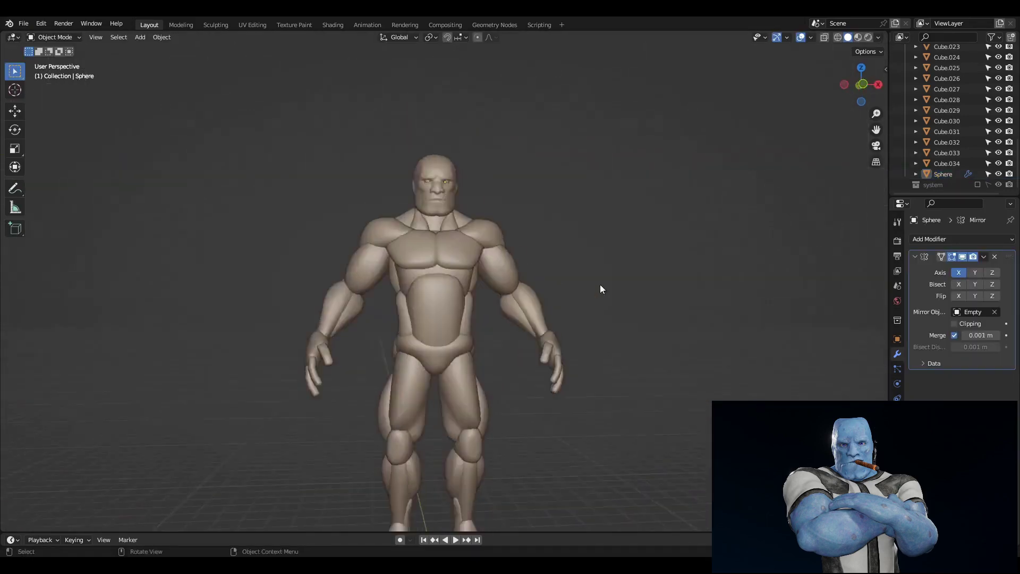
{"action": "scroll", "coordinate": [429, 212], "scroll_direction": "down", "scroll_amount": 2}
Duplicate all body pieces into a new 'base' collection and hide it.
{"action": "key", "text": "a"}
{"action": "scroll", "coordinate": [499, 330], "scroll_direction": "up", "scroll_amount": 2}
{"action": "key", "text": "Return"}
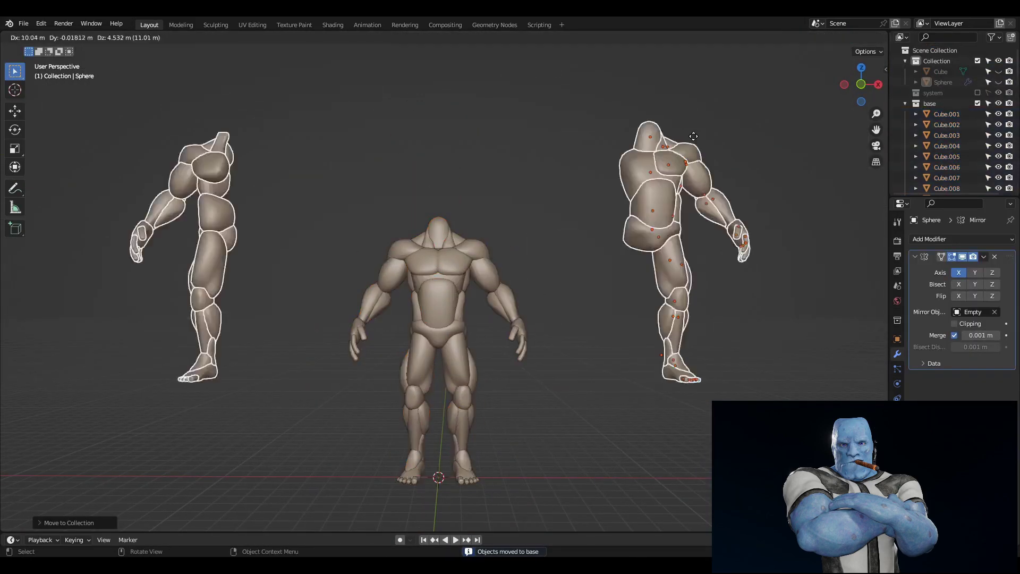
{"action": "left_click", "coordinate": [532, 274]}
{"action": "scroll", "coordinate": [506, 277], "scroll_direction": "down", "scroll_amount": 2}
Inspect the shoulder and chest pieces and their modifiers.
{"action": "left_click", "coordinate": [506, 276]}
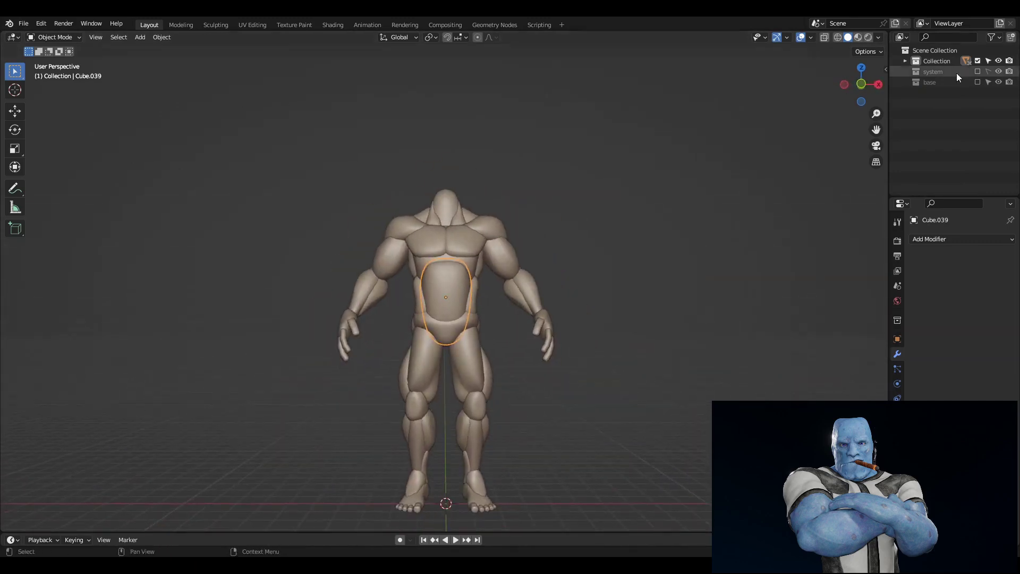
{"action": "mouse_move", "coordinate": [506, 276]}
{"action": "middle_mouse_down"}
{"action": "mouse_move", "coordinate": [483, 248]}
{"action": "mouse_move", "coordinate": [383, 332]}
{"action": "middle_mouse_up"}
{"action": "left_click", "coordinate": [446, 260]}
{"action": "left_click", "coordinate": [453, 210]}
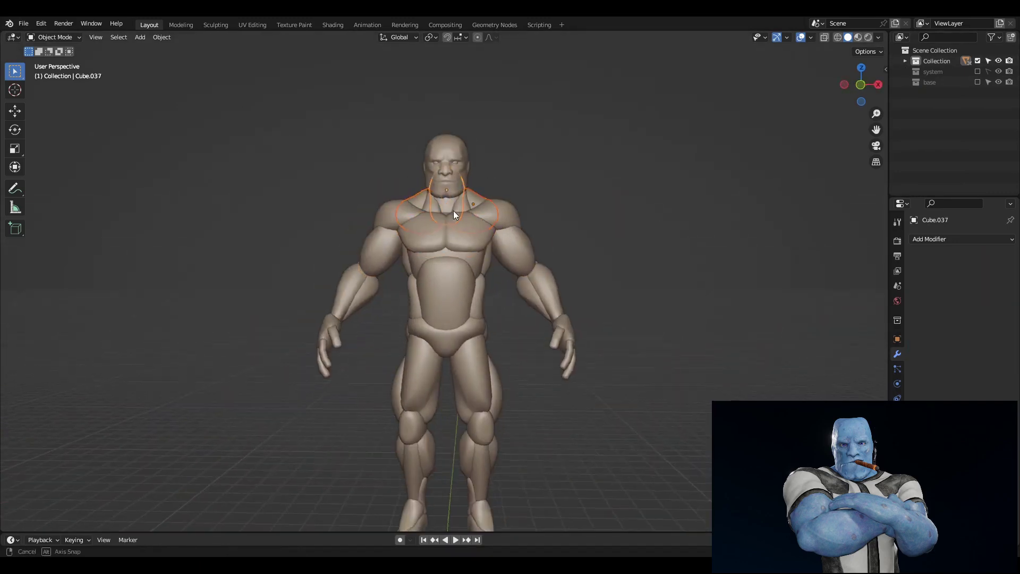
{"action": "scroll", "coordinate": [511, 292], "scroll_direction": "up", "scroll_amount": 2}
{"action": "left_click", "coordinate": [962, 239]}
{"action": "left_click", "coordinate": [792, 359]}
Select all body pieces, enter Sculpt Mode, and remesh at 0.0330 m voxels.
{"action": "left_click_drag", "start_coordinate": [388, 96], "coordinate": [518, 165]}
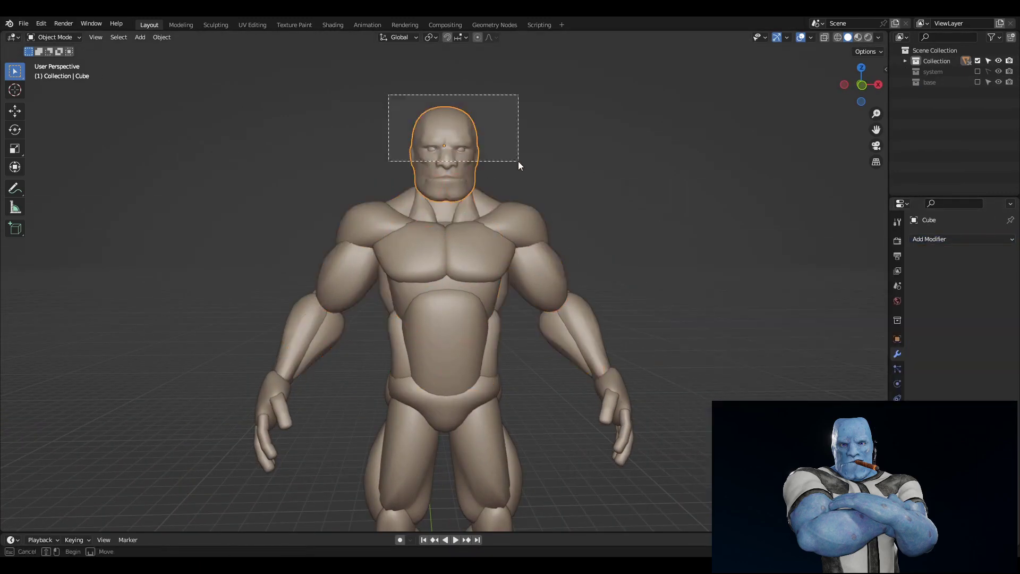
{"action": "key", "text": "a"}
{"action": "scroll", "coordinate": [457, 294], "scroll_direction": "down", "scroll_amount": 3}
{"action": "left_click", "coordinate": [53, 36]}
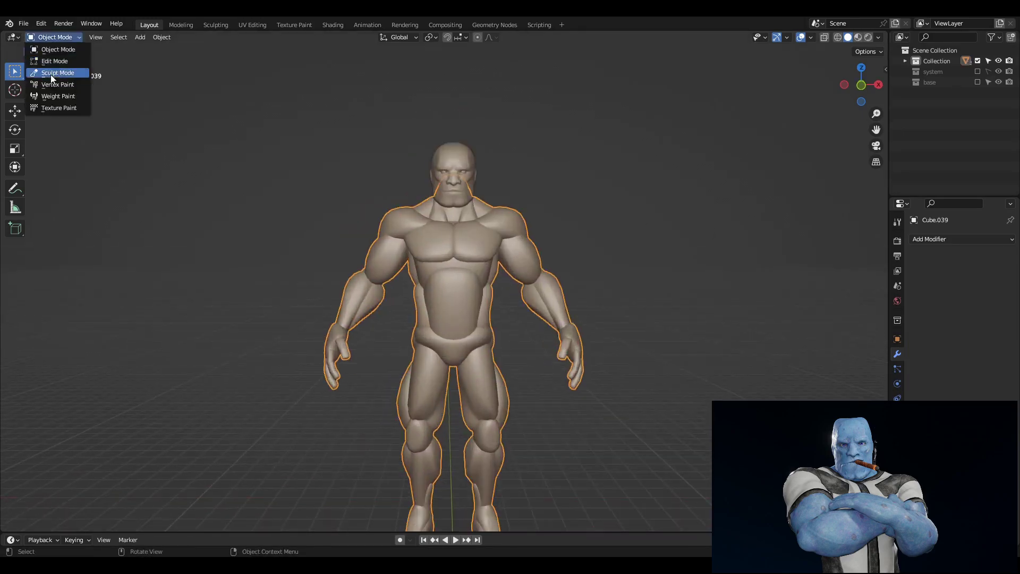
{"action": "left_click", "coordinate": [51, 70]}
{"action": "key", "text": "r"}
{"action": "key", "text": "Return"}
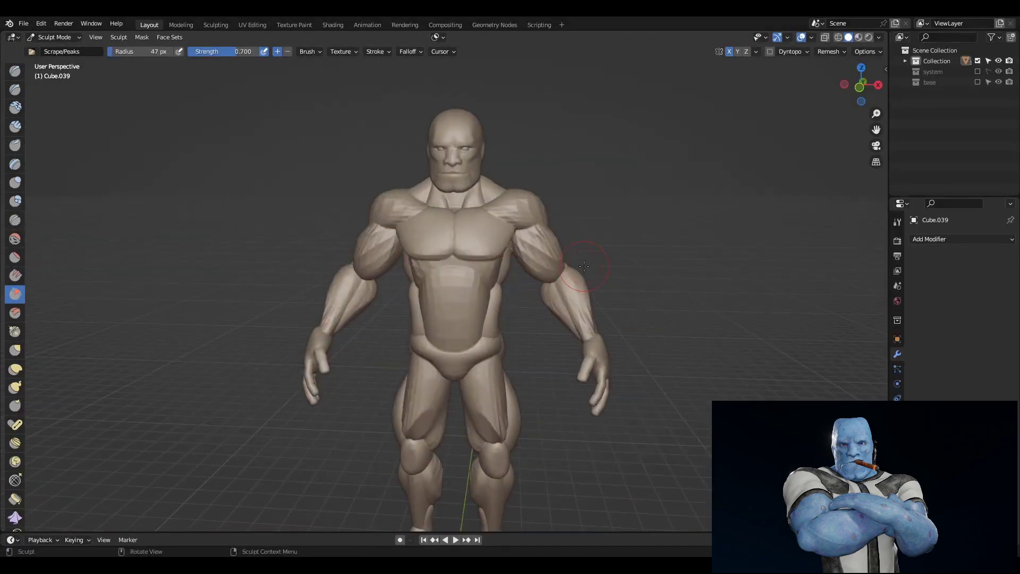
Select the hand and toe geometry in Edit Mode, then return to Sculpt Mode.
{"action": "middle_click_drag", "start_coordinate": [456, 298], "coordinate": [501, 289]}
{"action": "key", "text": "Tab"}
{"action": "key", "text": "ctrl+i"}
{"action": "middle_click_drag", "start_coordinate": [402, 356], "coordinate": [536, 441]}
{"action": "key", "text": "l"}
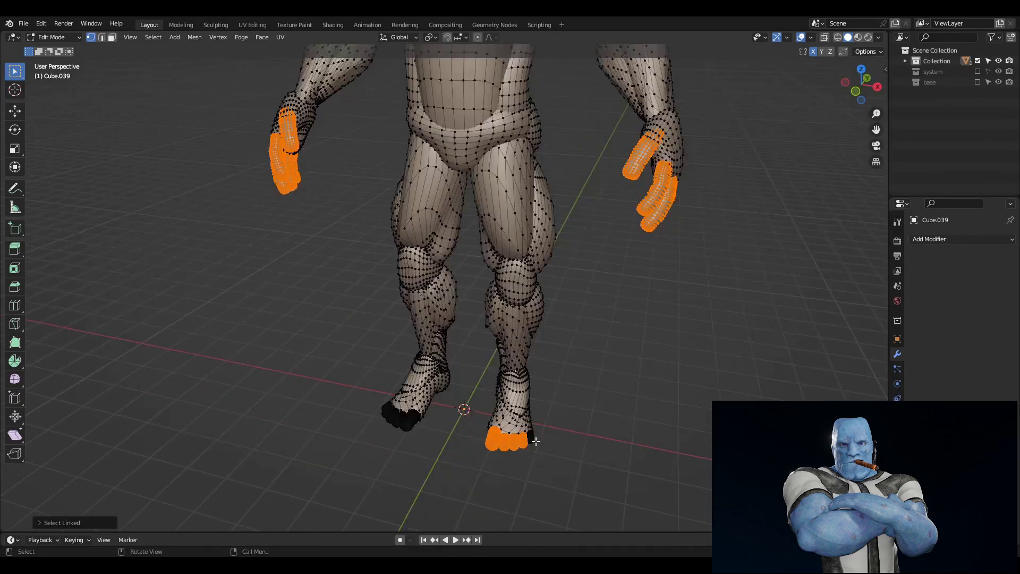
{"action": "left_click", "coordinate": [53, 37]}
{"action": "left_click", "coordinate": [50, 71]}
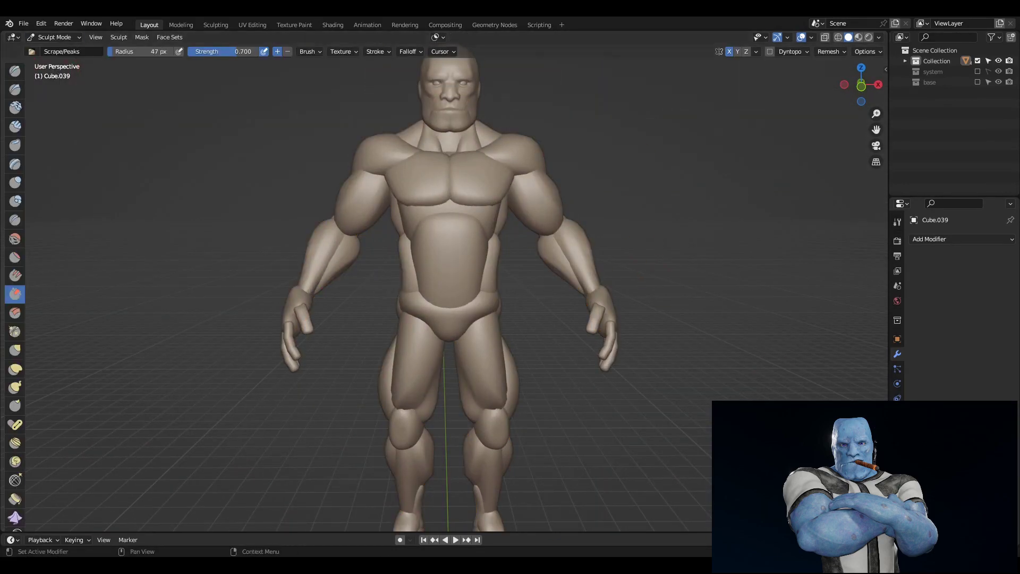
Lower the sculpt brush strength and orbit the figure from the rear round to the front.
{"action": "mouse_move", "coordinate": [474, 266]}
{"action": "middle_mouse_down"}
{"action": "mouse_move", "coordinate": [531, 266]}
{"action": "mouse_move", "coordinate": [474, 212]}
{"action": "mouse_move", "coordinate": [410, 262]}
{"action": "mouse_move", "coordinate": [485, 262]}
{"action": "mouse_move", "coordinate": [620, 290]}
{"action": "mouse_move", "coordinate": [501, 352]}
{"action": "mouse_move", "coordinate": [462, 221]}
{"action": "mouse_move", "coordinate": [476, 441]}
{"action": "mouse_move", "coordinate": [358, 227]}
{"action": "mouse_move", "coordinate": [455, 289]}
{"action": "mouse_move", "coordinate": [594, 233]}
{"action": "mouse_move", "coordinate": [421, 273]}
{"action": "mouse_move", "coordinate": [308, 216]}
{"action": "mouse_move", "coordinate": [558, 330]}
{"action": "mouse_move", "coordinate": [410, 244]}
{"action": "middle_mouse_up"}
{"action": "scroll", "coordinate": [474, 170], "scroll_direction": "up", "scroll_amount": 3}
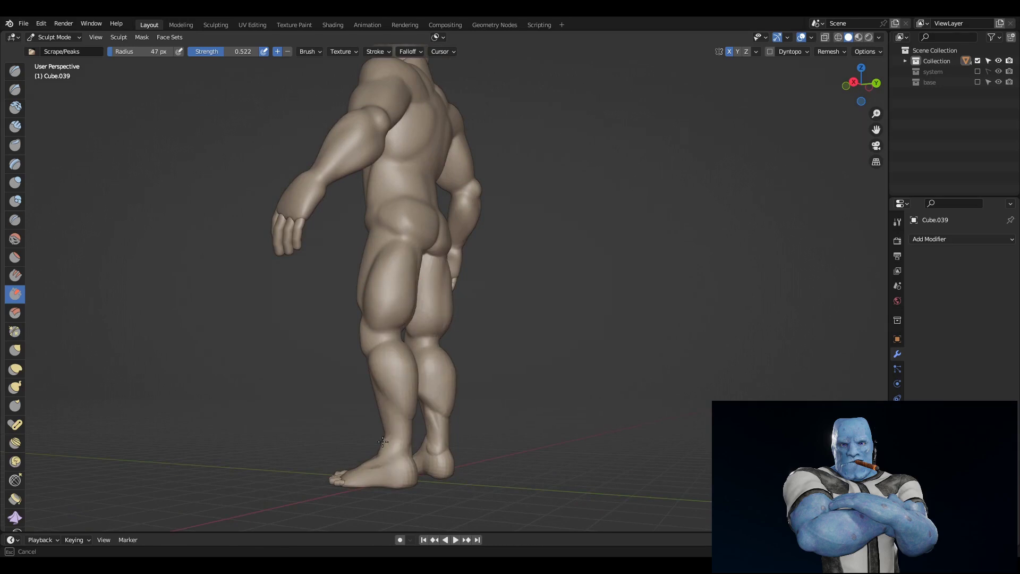
{"action": "mouse_move", "coordinate": [382, 441]}
{"action": "middle_mouse_down"}
{"action": "mouse_move", "coordinate": [489, 444]}
{"action": "mouse_move", "coordinate": [531, 246]}
{"action": "middle_mouse_up"}
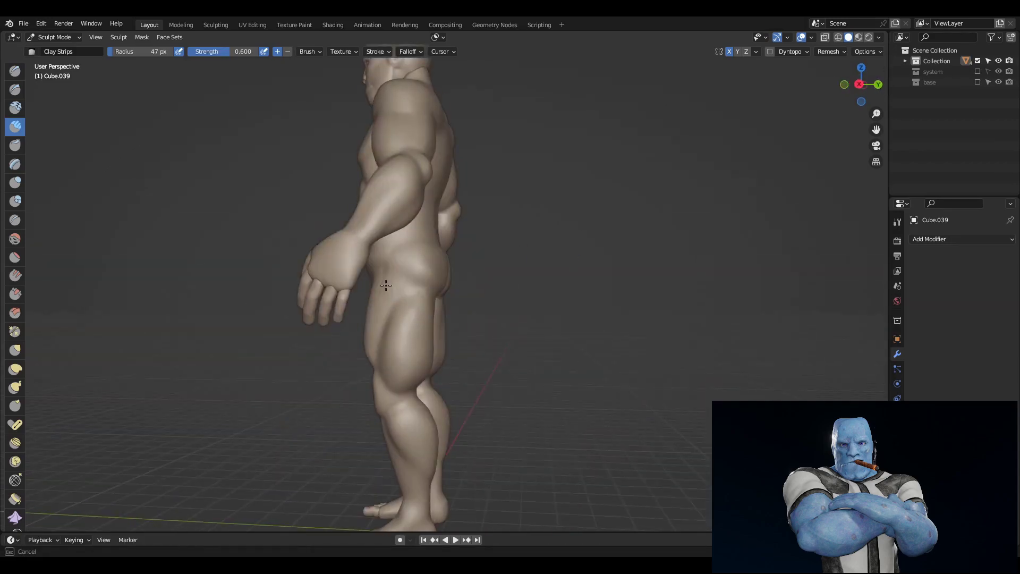
{"action": "middle_click_drag", "start_coordinate": [386, 285], "coordinate": [465, 276]}
{"action": "mouse_move", "coordinate": [479, 290]}
{"action": "middle_mouse_down"}
{"action": "mouse_move", "coordinate": [662, 196]}
{"action": "mouse_move", "coordinate": [570, 228]}
{"action": "middle_mouse_up"}
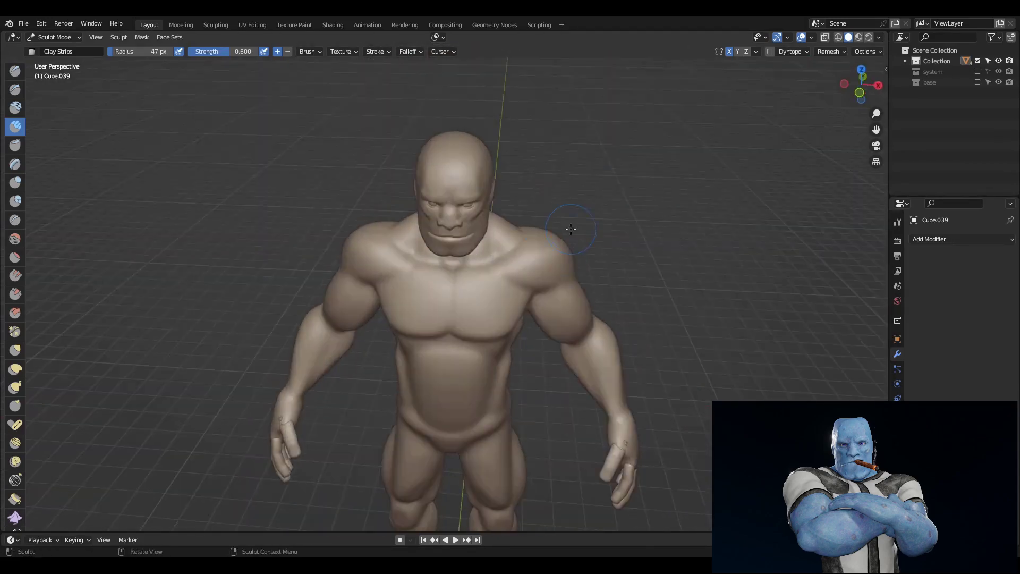
Build up Clay Strips on the upper chest and at the groin.
{"action": "middle_click_drag", "start_coordinate": [512, 262], "coordinate": [587, 221]}
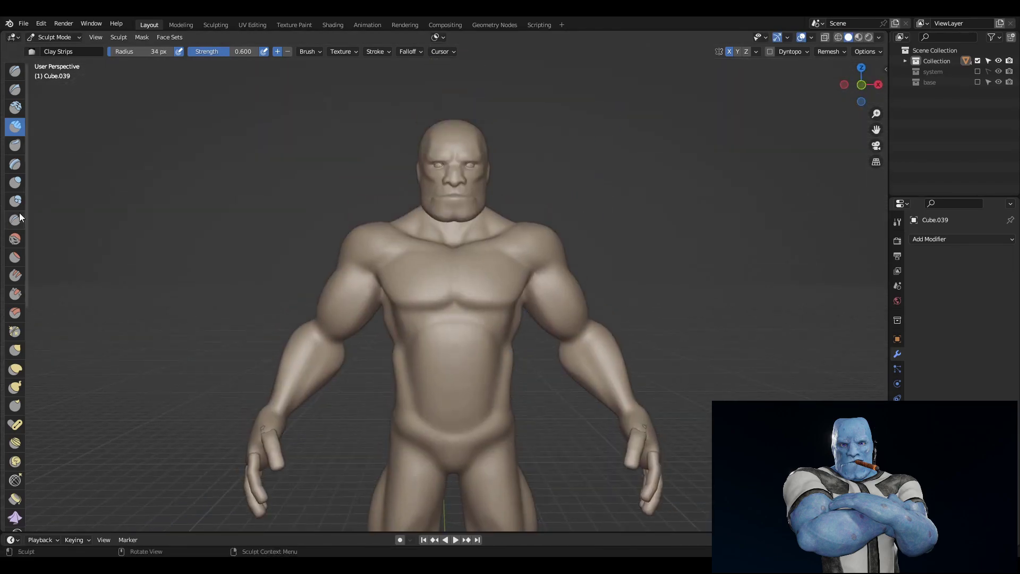
{"action": "left_click_drag", "start_coordinate": [480, 274], "coordinate": [482, 315]}
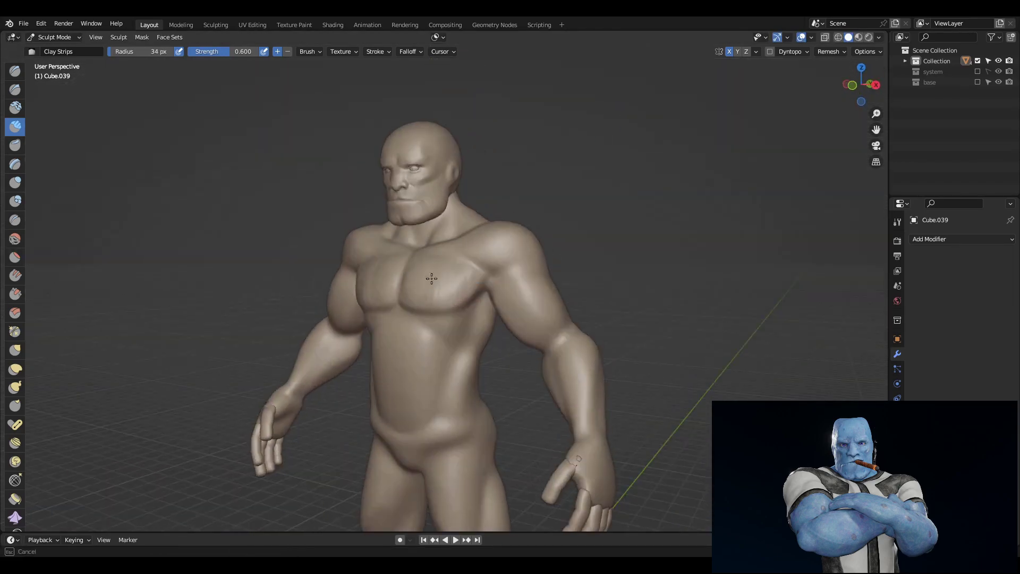
{"action": "middle_click_drag", "start_coordinate": [477, 307], "coordinate": [564, 251]}
{"action": "left_click_drag", "start_coordinate": [485, 371], "coordinate": [488, 348]}
{"action": "mouse_move", "coordinate": [488, 348]}
{"action": "middle_mouse_down"}
{"action": "mouse_move", "coordinate": [460, 357]}
{"action": "mouse_move", "coordinate": [604, 333]}
{"action": "mouse_move", "coordinate": [527, 343]}
{"action": "middle_mouse_up"}
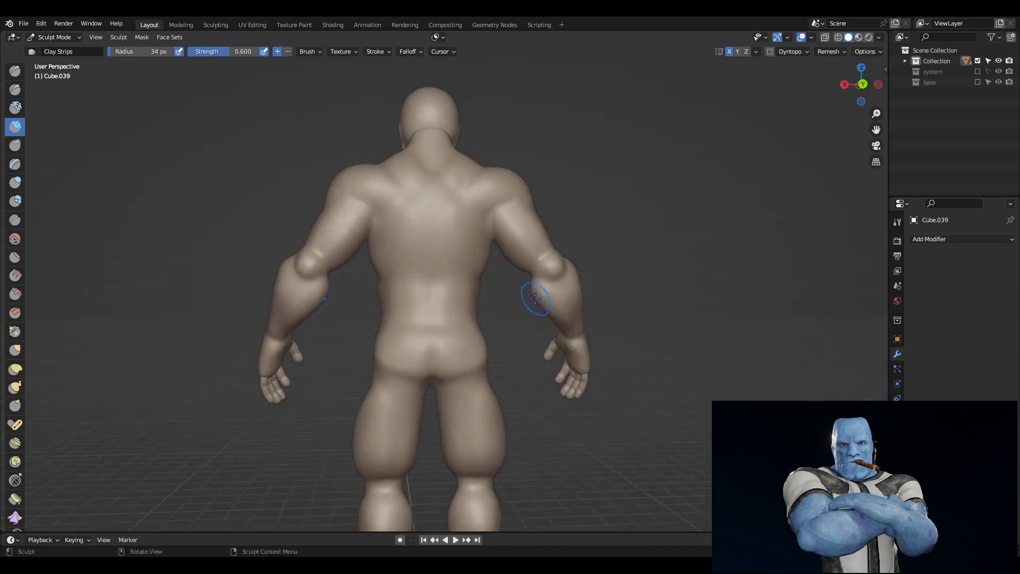
{"action": "middle_click_drag", "start_coordinate": [535, 298], "coordinate": [636, 368]}
{"action": "scroll", "coordinate": [492, 349], "scroll_direction": "up", "scroll_amount": 3}
{"action": "mouse_move", "coordinate": [491, 349]}
{"action": "middle_mouse_down"}
{"action": "mouse_move", "coordinate": [520, 339]}
{"action": "mouse_move", "coordinate": [458, 339]}
{"action": "mouse_move", "coordinate": [468, 383]}
{"action": "mouse_move", "coordinate": [451, 422]}
{"action": "mouse_move", "coordinate": [510, 346]}
{"action": "mouse_move", "coordinate": [551, 318]}
{"action": "mouse_move", "coordinate": [483, 401]}
{"action": "mouse_move", "coordinate": [589, 358]}
{"action": "middle_mouse_up"}
Refine the torso and chest-arm area with the Scrape/Peaks brush.
{"action": "left_click", "coordinate": [15, 294]}
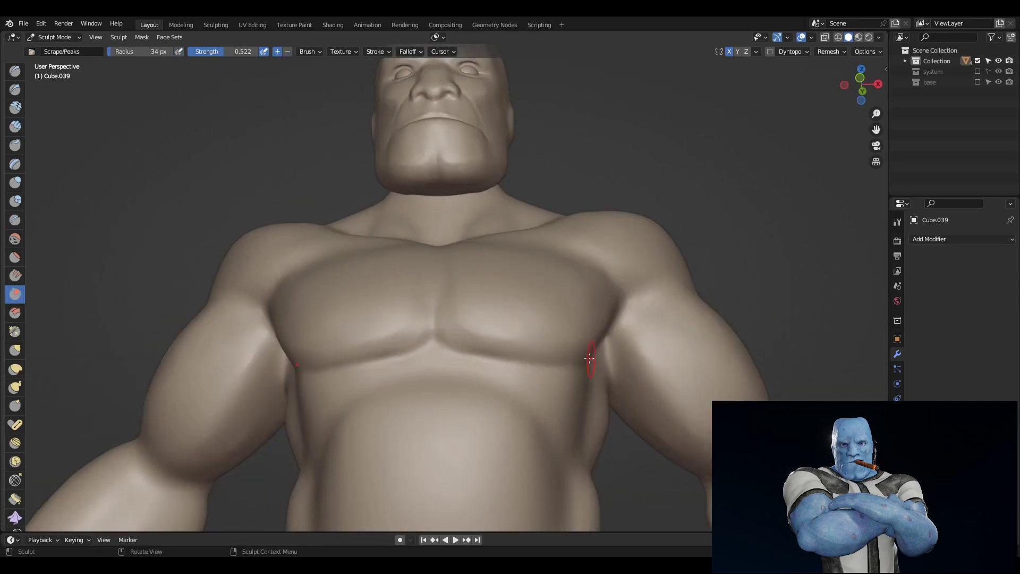
{"action": "middle_click_drag", "start_coordinate": [440, 316], "coordinate": [510, 355]}
{"action": "scroll", "coordinate": [510, 355], "scroll_direction": "down", "scroll_amount": 3}
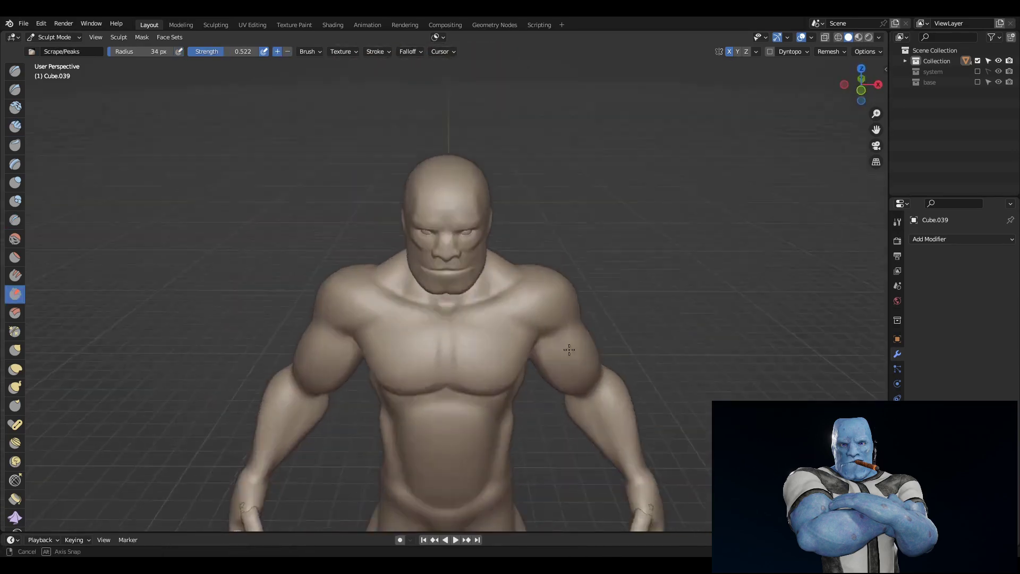
{"action": "scroll", "coordinate": [510, 356], "scroll_direction": "up", "scroll_amount": 3}
{"action": "scroll", "coordinate": [510, 355], "scroll_direction": "down", "scroll_amount": 2}
{"action": "mouse_move", "coordinate": [453, 298]}
{"action": "middle_mouse_down"}
{"action": "mouse_move", "coordinate": [440, 385]}
{"action": "mouse_move", "coordinate": [480, 359]}
{"action": "middle_mouse_up"}
{"action": "mouse_move", "coordinate": [465, 420]}
{"action": "middle_mouse_down"}
{"action": "mouse_move", "coordinate": [572, 372]}
{"action": "mouse_move", "coordinate": [585, 315]}
{"action": "mouse_move", "coordinate": [579, 354]}
{"action": "middle_mouse_up"}
{"action": "mouse_move", "coordinate": [494, 292]}
{"action": "middle_mouse_down"}
{"action": "mouse_move", "coordinate": [429, 387]}
{"action": "mouse_move", "coordinate": [610, 273]}
{"action": "mouse_move", "coordinate": [550, 318]}
{"action": "middle_mouse_up"}
Work over the legs and rear of the figure, then smooth the joined surface.
{"action": "mouse_move", "coordinate": [420, 260]}
{"action": "middle_mouse_down"}
{"action": "mouse_move", "coordinate": [462, 320]}
{"action": "mouse_move", "coordinate": [531, 297]}
{"action": "mouse_move", "coordinate": [604, 293]}
{"action": "mouse_move", "coordinate": [488, 325]}
{"action": "mouse_move", "coordinate": [468, 292]}
{"action": "middle_mouse_up"}
{"action": "scroll", "coordinate": [603, 293], "scroll_direction": "up", "scroll_amount": 3}
{"action": "middle_click_drag", "start_coordinate": [398, 294], "coordinate": [467, 296]}
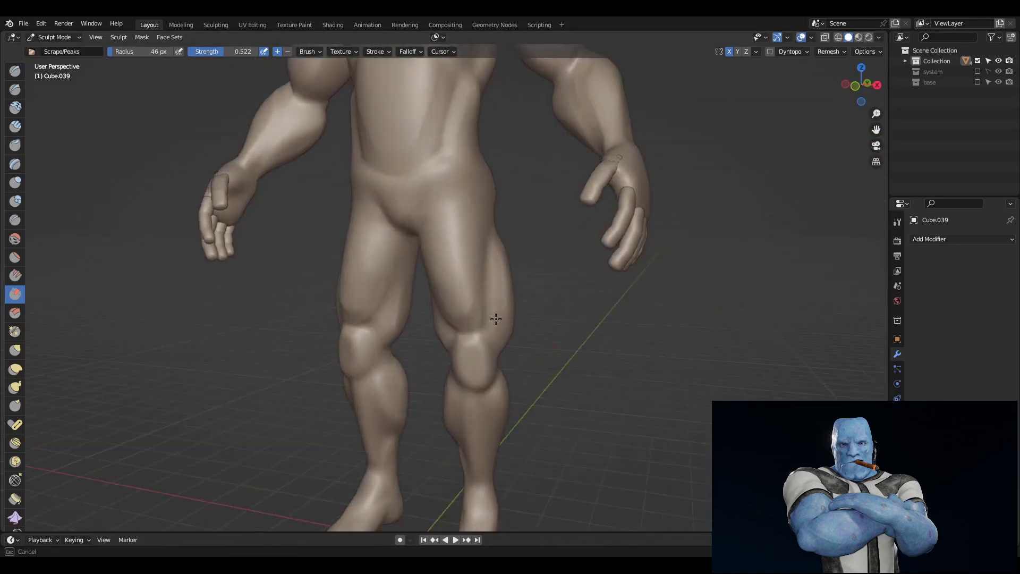
{"action": "scroll", "coordinate": [485, 283], "scroll_direction": "down", "scroll_amount": 2}
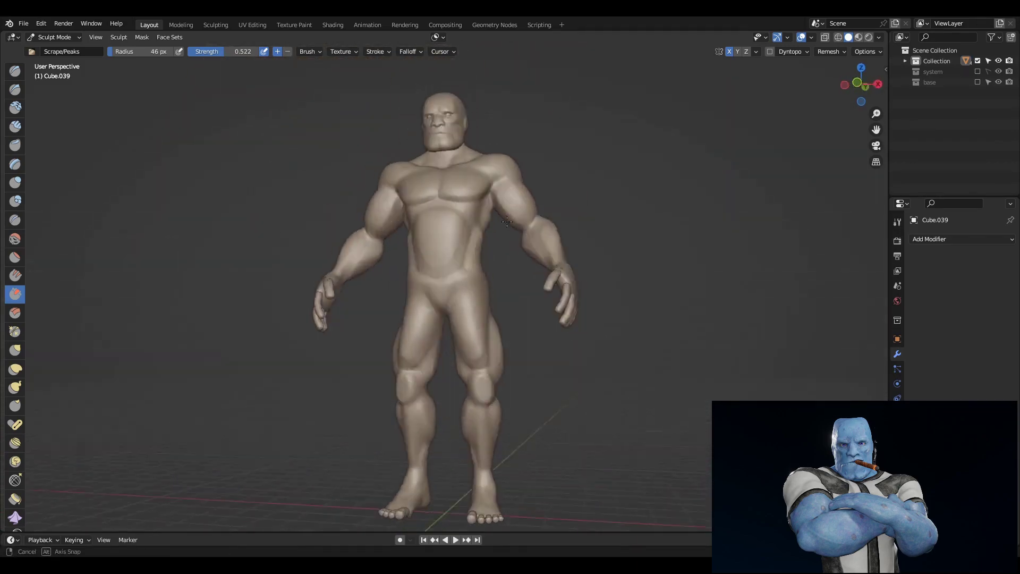
{"action": "middle_click_drag", "start_coordinate": [507, 222], "coordinate": [473, 300]}
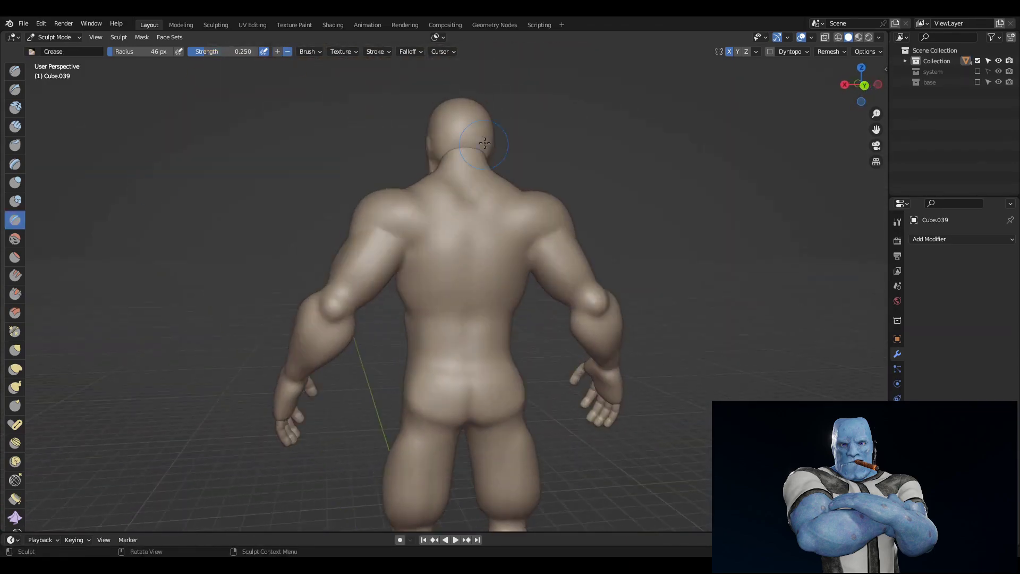
{"action": "mouse_move", "coordinate": [537, 350]}
{"action": "middle_mouse_down"}
{"action": "mouse_move", "coordinate": [490, 330]}
{"action": "mouse_move", "coordinate": [528, 360]}
{"action": "mouse_move", "coordinate": [741, 250]}
{"action": "middle_mouse_up"}
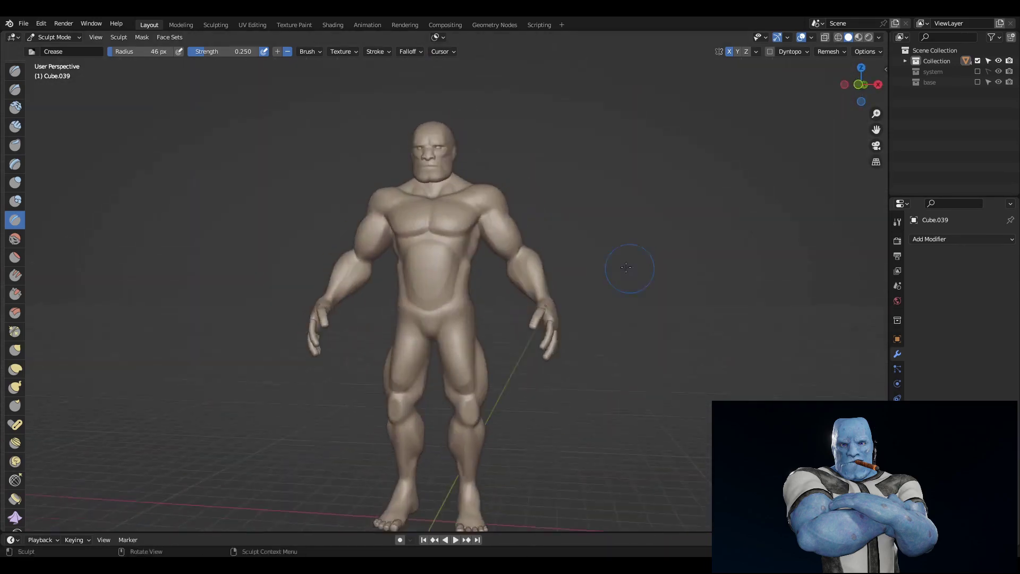
{"action": "middle_click_drag", "start_coordinate": [505, 273], "coordinate": [524, 310]}
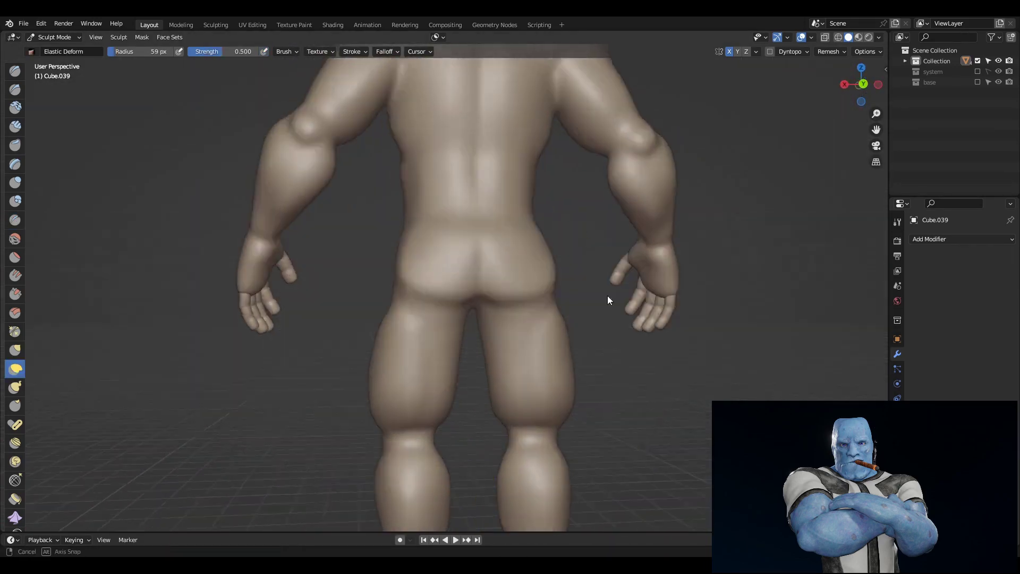
{"action": "key", "text": "shift+s"}
{"action": "mouse_move", "coordinate": [607, 295]}
{"action": "middle_mouse_down"}
{"action": "mouse_move", "coordinate": [472, 291]}
{"action": "mouse_move", "coordinate": [722, 304]}
{"action": "middle_mouse_up"}
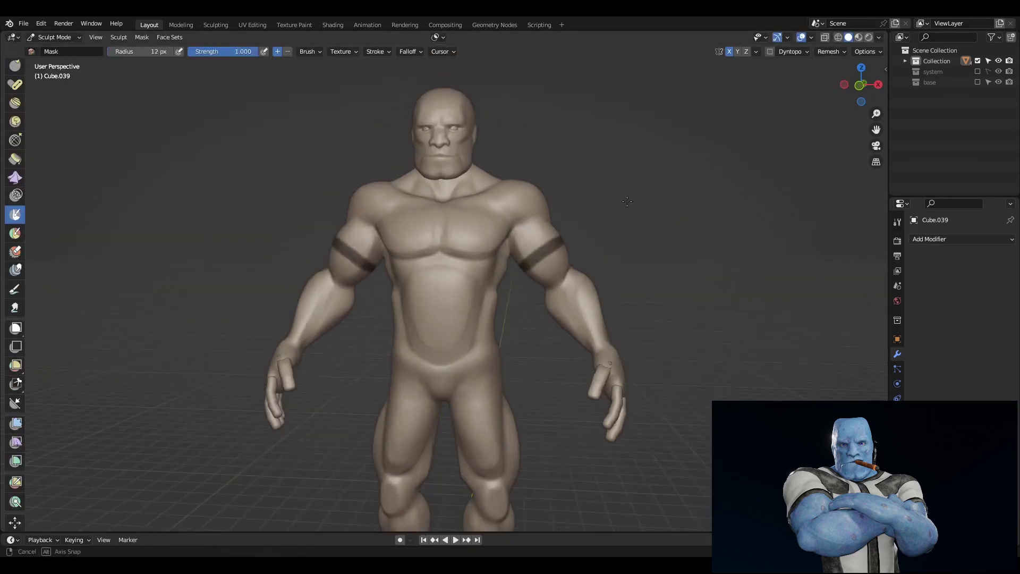
Paint mask bands at the ankles, checking the legs from front and side views.
{"action": "middle_click_drag", "start_coordinate": [641, 261], "coordinate": [525, 396], "text": "alt"}
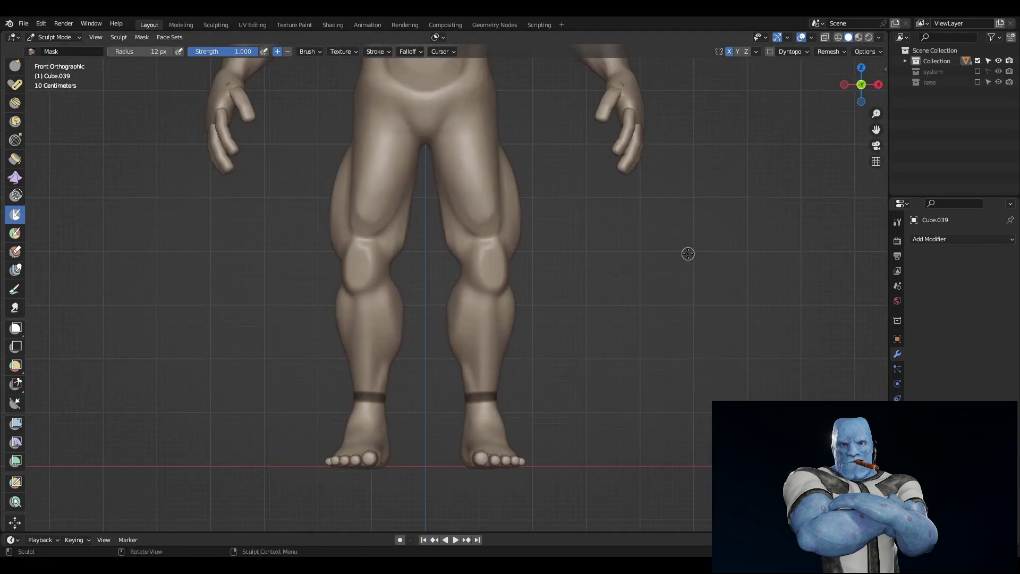
{"action": "middle_click_drag", "start_coordinate": [688, 254], "coordinate": [537, 337]}
{"action": "middle_click_drag", "start_coordinate": [366, 392], "coordinate": [648, 299]}
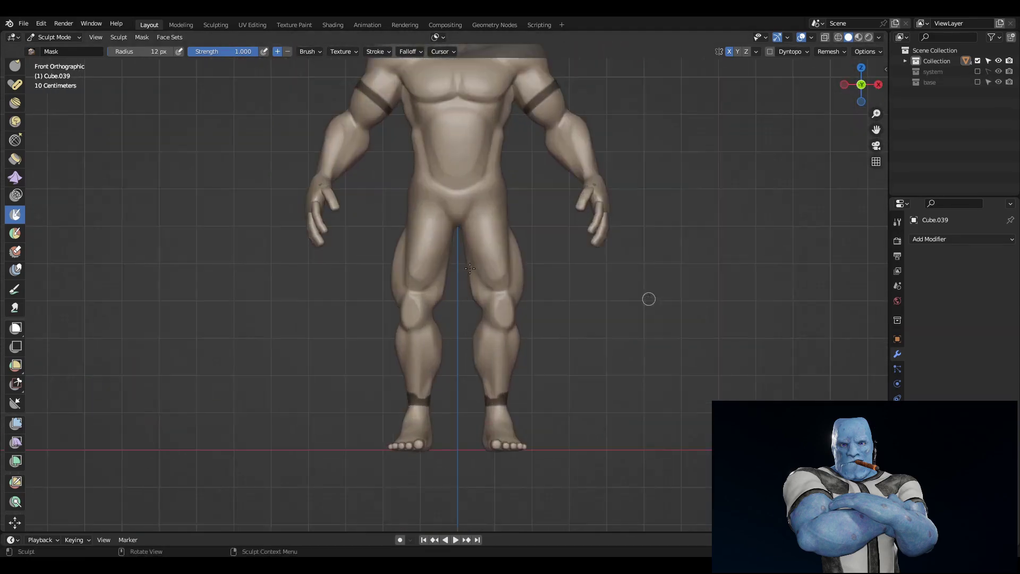
{"action": "middle_click_drag", "start_coordinate": [421, 152], "coordinate": [558, 152], "text": "shift"}
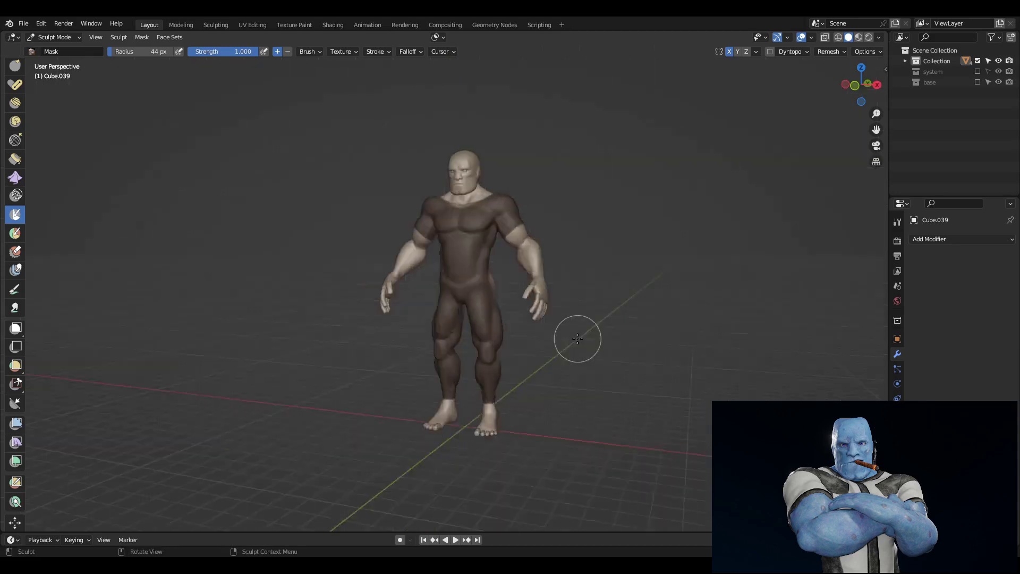
{"action": "middle_click_drag", "start_coordinate": [469, 208], "coordinate": [624, 213]}
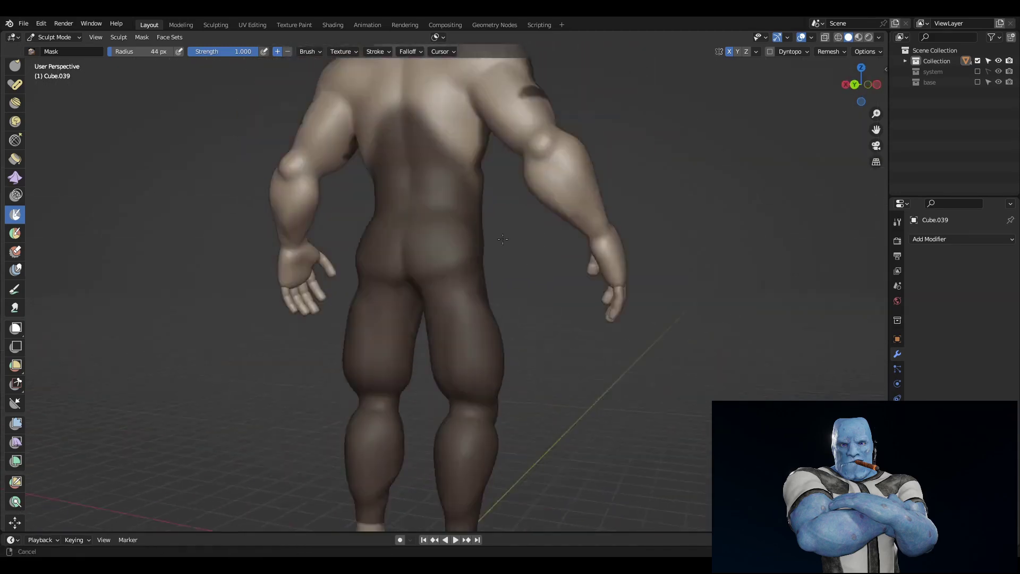
{"action": "mouse_move", "coordinate": [493, 285]}
{"action": "middle_mouse_down"}
{"action": "mouse_move", "coordinate": [641, 290]}
{"action": "mouse_move", "coordinate": [565, 296]}
{"action": "mouse_move", "coordinate": [706, 309]}
{"action": "middle_mouse_up"}
Invert the mask onto the forearms and hands, adjusting it around the neck.
{"action": "scroll", "coordinate": [565, 319], "scroll_direction": "down", "scroll_amount": 4}
{"action": "scroll", "coordinate": [571, 335], "scroll_direction": "up", "scroll_amount": 5}
{"action": "scroll", "coordinate": [546, 290], "scroll_direction": "up", "scroll_amount": 2}
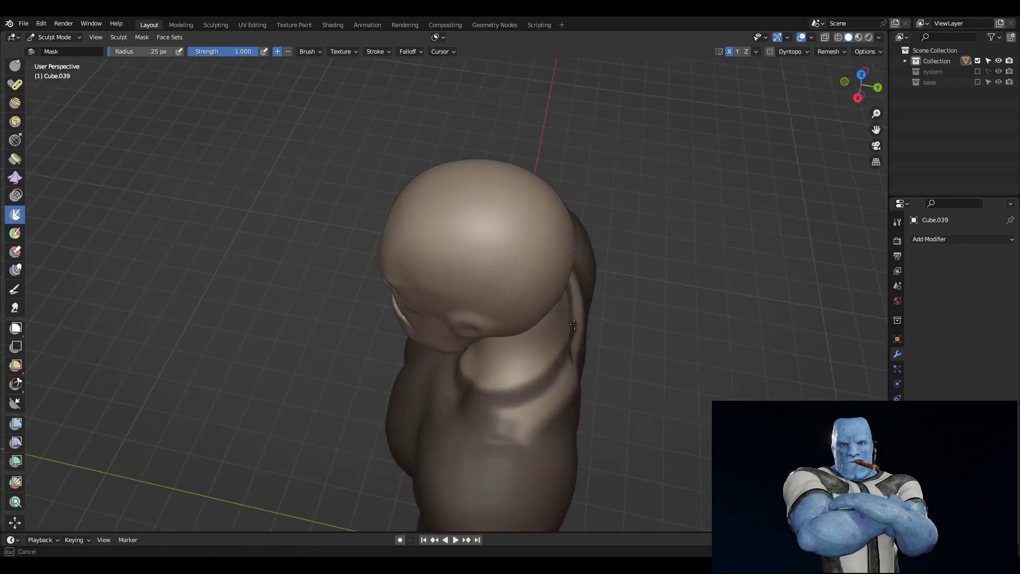
{"action": "scroll", "coordinate": [706, 308], "scroll_direction": "down", "scroll_amount": 4}
{"action": "scroll", "coordinate": [706, 308], "scroll_direction": "up", "scroll_amount": 5}
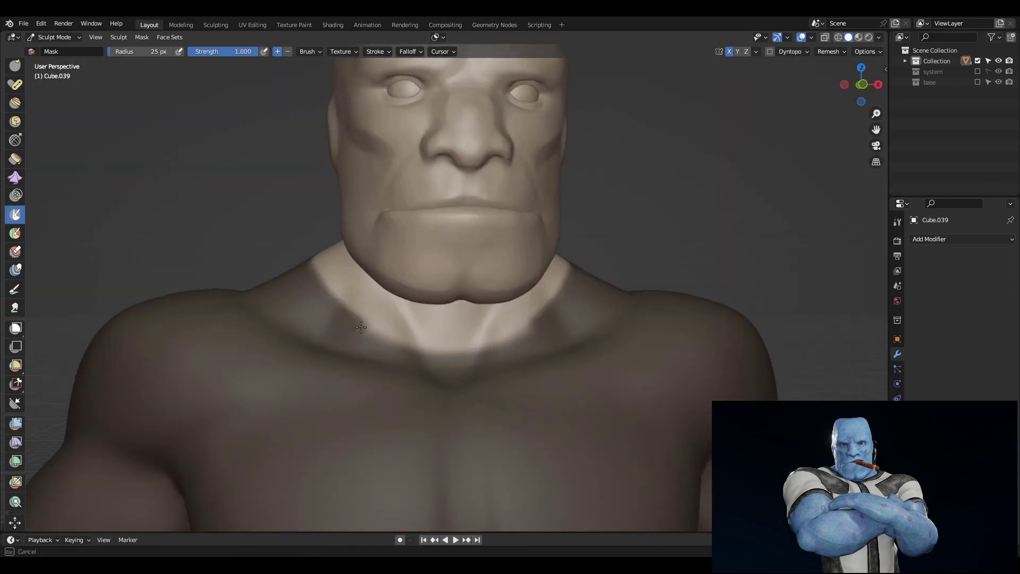
{"action": "mouse_move", "coordinate": [706, 308]}
{"action": "middle_mouse_down"}
{"action": "mouse_move", "coordinate": [690, 268]}
{"action": "mouse_move", "coordinate": [416, 396]}
{"action": "mouse_move", "coordinate": [405, 330]}
{"action": "mouse_move", "coordinate": [537, 274]}
{"action": "middle_mouse_up"}
{"action": "scroll", "coordinate": [538, 274], "scroll_direction": "down", "scroll_amount": 4}
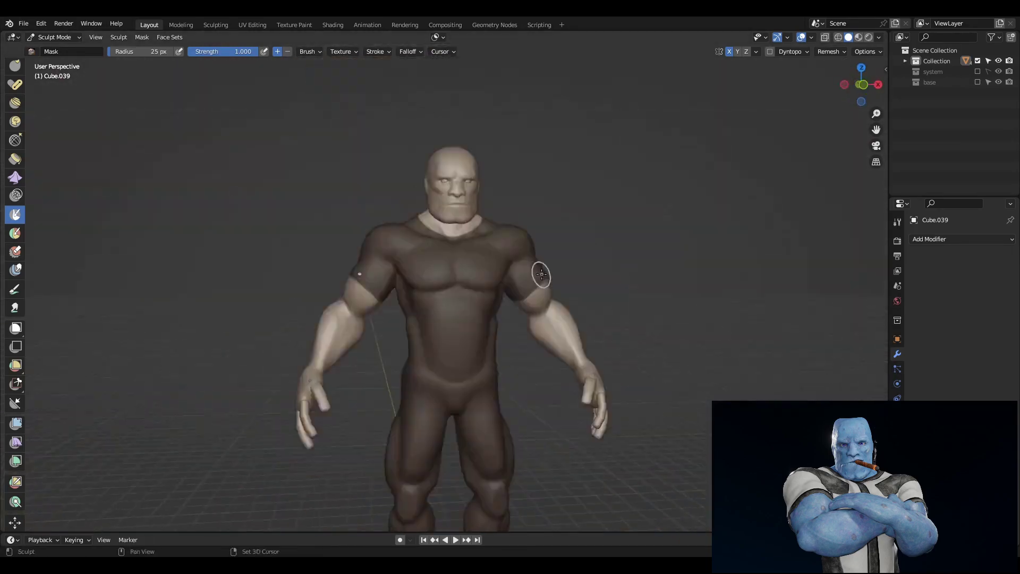
{"action": "scroll", "coordinate": [562, 322], "scroll_direction": "up", "scroll_amount": 5}
{"action": "middle_click_drag", "start_coordinate": [468, 431], "coordinate": [504, 332]}
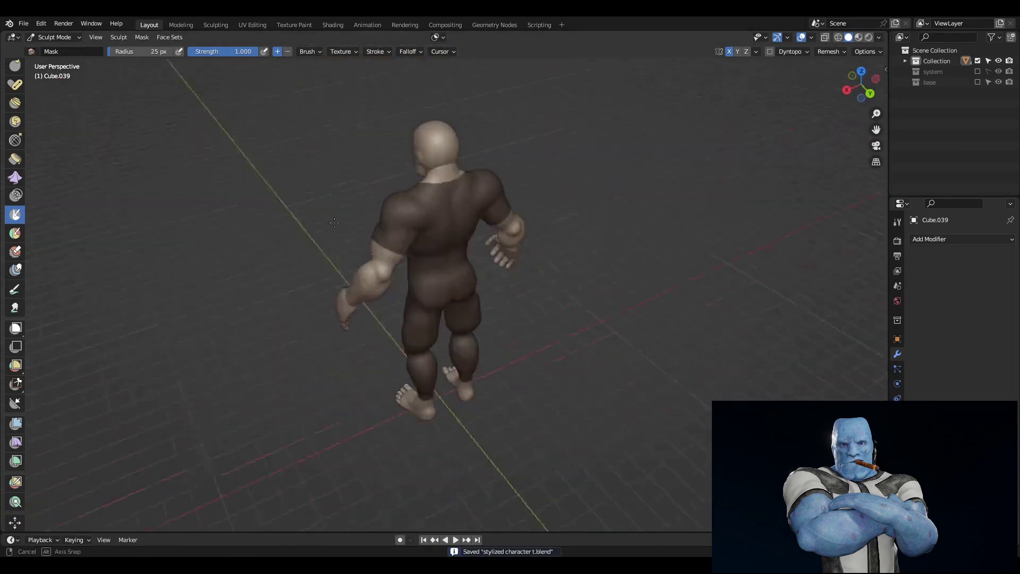
{"action": "middle_click_drag", "start_coordinate": [334, 222], "coordinate": [655, 253]}
{"action": "scroll", "coordinate": [654, 253], "scroll_direction": "up", "scroll_amount": 4}
{"action": "scroll", "coordinate": [654, 253], "scroll_direction": "down", "scroll_amount": 4}
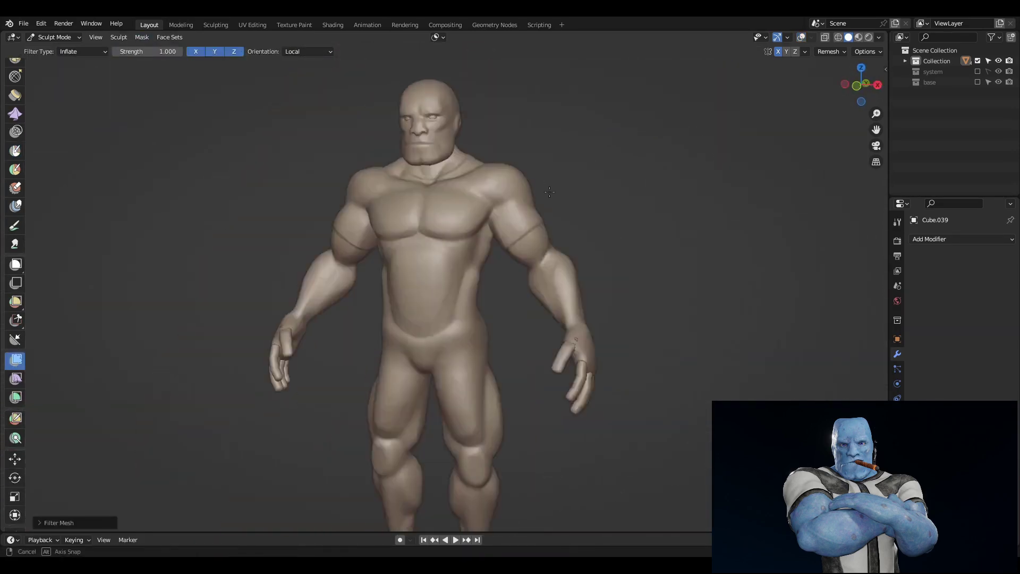
Apply the Inflate mesh filter to slightly swell the body.
{"action": "mouse_move", "coordinate": [723, 143]}
{"action": "middle_mouse_down"}
{"action": "mouse_move", "coordinate": [538, 212]}
{"action": "mouse_move", "coordinate": [742, 199]}
{"action": "mouse_move", "coordinate": [617, 208]}
{"action": "middle_mouse_up"}
{"action": "scroll", "coordinate": [616, 209], "scroll_direction": "up", "scroll_amount": 5}
{"action": "left_click", "coordinate": [617, 208]}
{"action": "key", "text": "KP_1"}
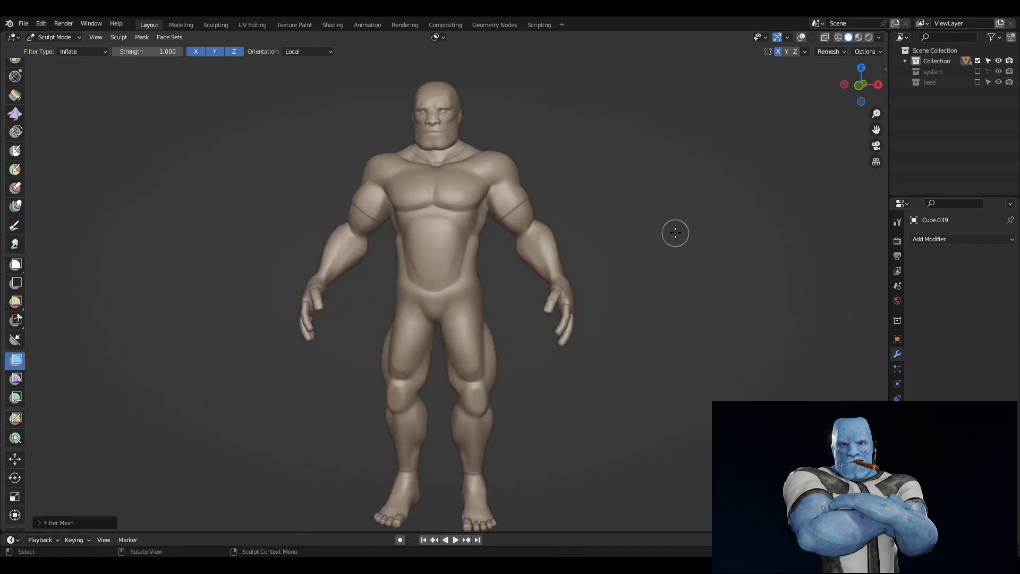
{"action": "scroll", "coordinate": [623, 378], "scroll_direction": "up", "scroll_amount": 4}
Smooth the body with the Smooth brush, adjusting its stroke settings.
{"action": "scroll", "coordinate": [15, 212], "scroll_direction": "up", "scroll_amount": 5}
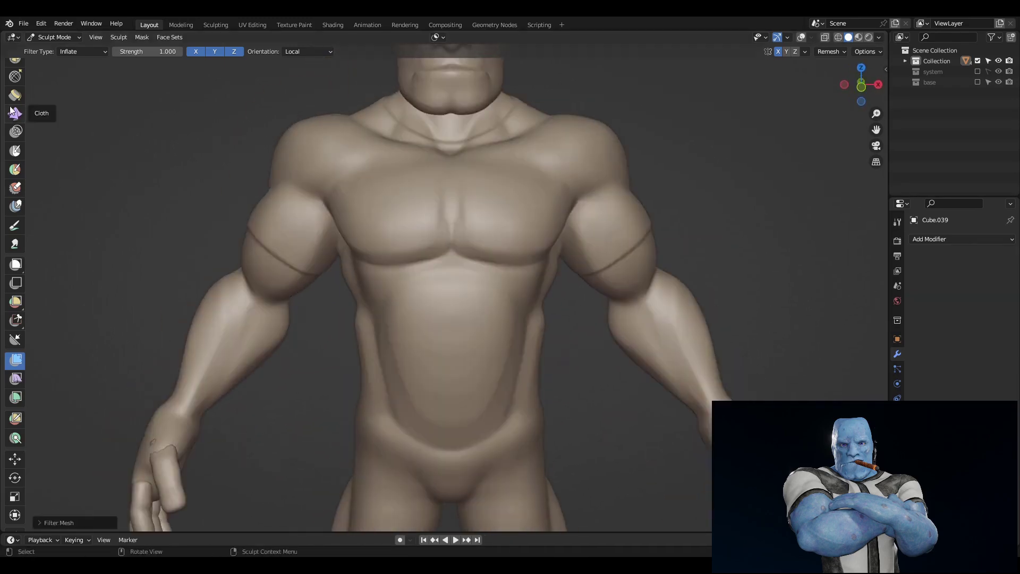
{"action": "left_click", "coordinate": [15, 90]}
{"action": "scroll", "coordinate": [457, 239], "scroll_direction": "down", "scroll_amount": 2}
{"action": "mouse_move", "coordinate": [457, 239]}
{"action": "middle_mouse_down"}
{"action": "mouse_move", "coordinate": [506, 215]}
{"action": "mouse_move", "coordinate": [513, 266]}
{"action": "middle_mouse_up"}
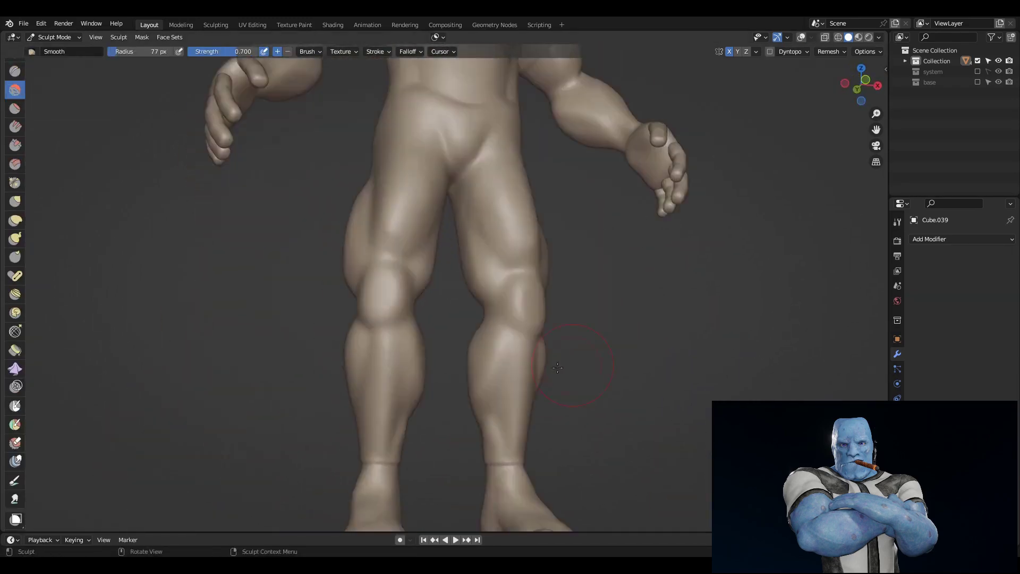
{"action": "key", "text": "KP_1"}
{"action": "scroll", "coordinate": [515, 300], "scroll_direction": "up", "scroll_amount": 3}
{"action": "scroll", "coordinate": [516, 300], "scroll_direction": "up", "scroll_amount": 2}
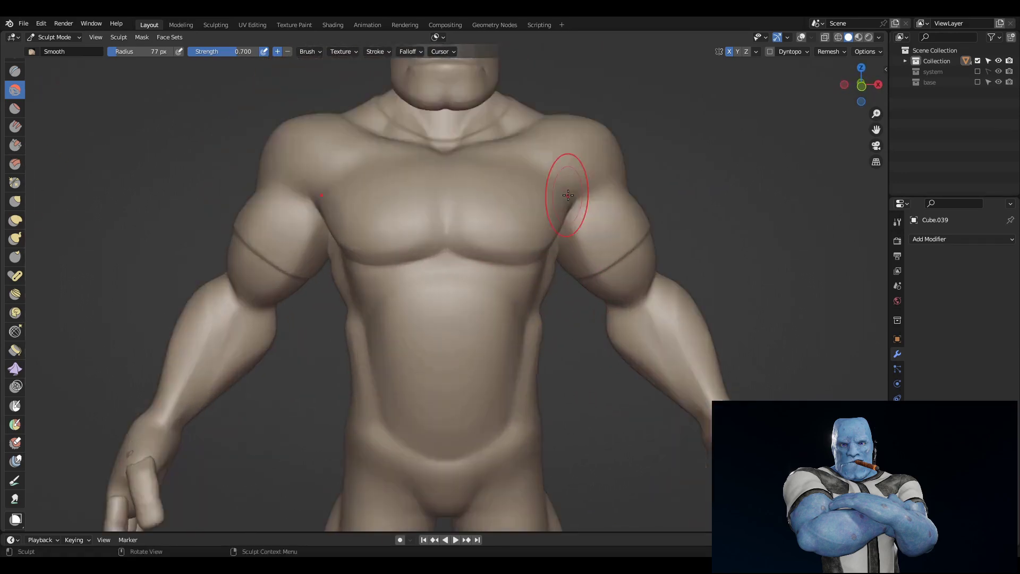
{"action": "left_click", "coordinate": [377, 52]}
{"action": "mouse_move", "coordinate": [491, 312]}
{"action": "middle_mouse_down"}
{"action": "mouse_move", "coordinate": [478, 171]}
{"action": "mouse_move", "coordinate": [421, 221]}
{"action": "middle_mouse_up"}
{"action": "scroll", "coordinate": [478, 171], "scroll_direction": "down", "scroll_amount": 4}
{"action": "scroll", "coordinate": [462, 159], "scroll_direction": "up", "scroll_amount": 3}
{"action": "scroll", "coordinate": [448, 142], "scroll_direction": "down", "scroll_amount": 3}
Pull two horn-like spikes out of the head with Snake Hook.
{"action": "key", "text": "k"}
{"action": "left_click", "coordinate": [118, 38]}
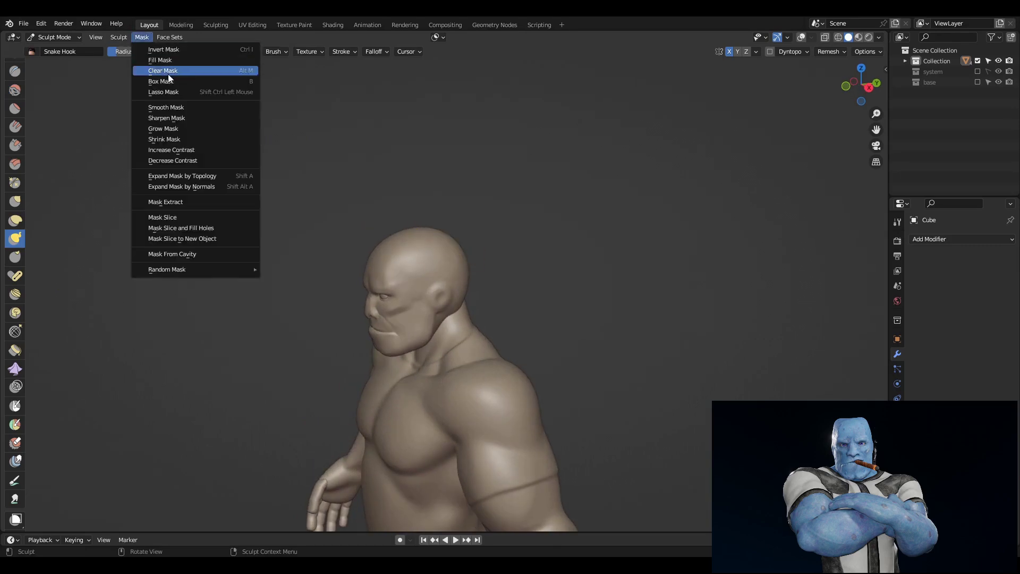
{"action": "left_click_drag", "start_coordinate": [425, 249], "coordinate": [404, 213]}
{"action": "middle_click_drag", "start_coordinate": [425, 223], "coordinate": [591, 247]}
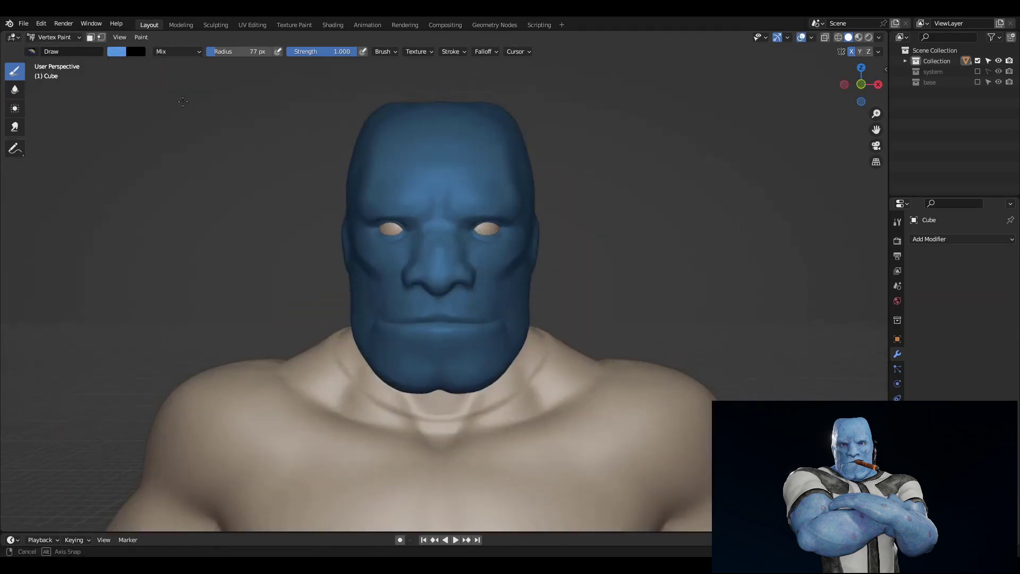
Paint the head blue with the Draw brush, leaving the eyes unpainted.
{"action": "mouse_move", "coordinate": [481, 295]}
{"action": "middle_mouse_down"}
{"action": "mouse_move", "coordinate": [429, 324]}
{"action": "mouse_move", "coordinate": [583, 177]}
{"action": "mouse_move", "coordinate": [468, 327]}
{"action": "middle_mouse_up"}
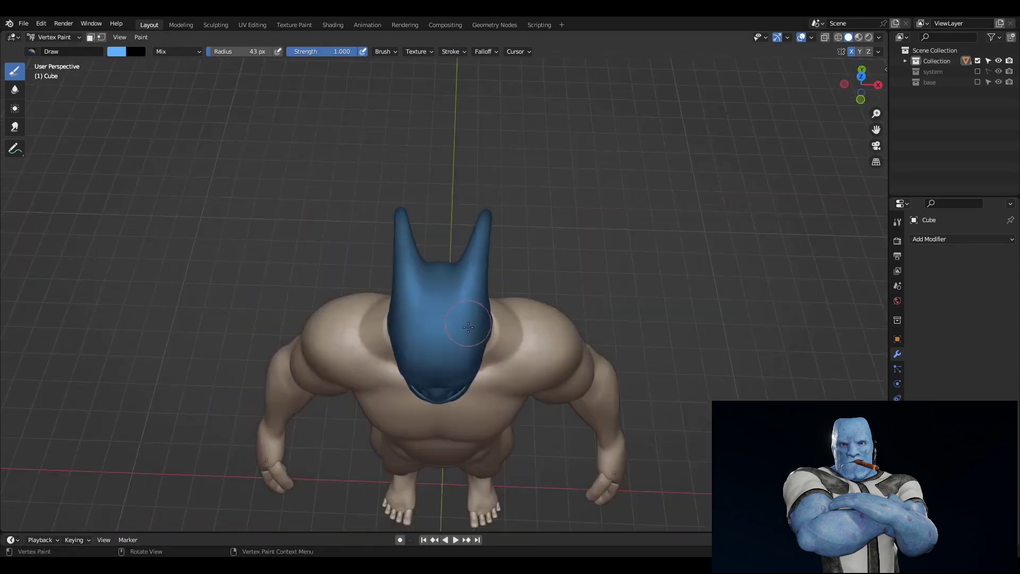
{"action": "mouse_move", "coordinate": [617, 217]}
{"action": "middle_mouse_down"}
{"action": "mouse_move", "coordinate": [531, 213]}
{"action": "mouse_move", "coordinate": [510, 266]}
{"action": "mouse_move", "coordinate": [521, 296]}
{"action": "mouse_move", "coordinate": [505, 171]}
{"action": "mouse_move", "coordinate": [502, 296]}
{"action": "middle_mouse_up"}
{"action": "left_click", "coordinate": [116, 51]}
{"action": "scroll", "coordinate": [521, 296], "scroll_direction": "up", "scroll_amount": 3}
{"action": "scroll", "coordinate": [472, 298], "scroll_direction": "down", "scroll_amount": 1}
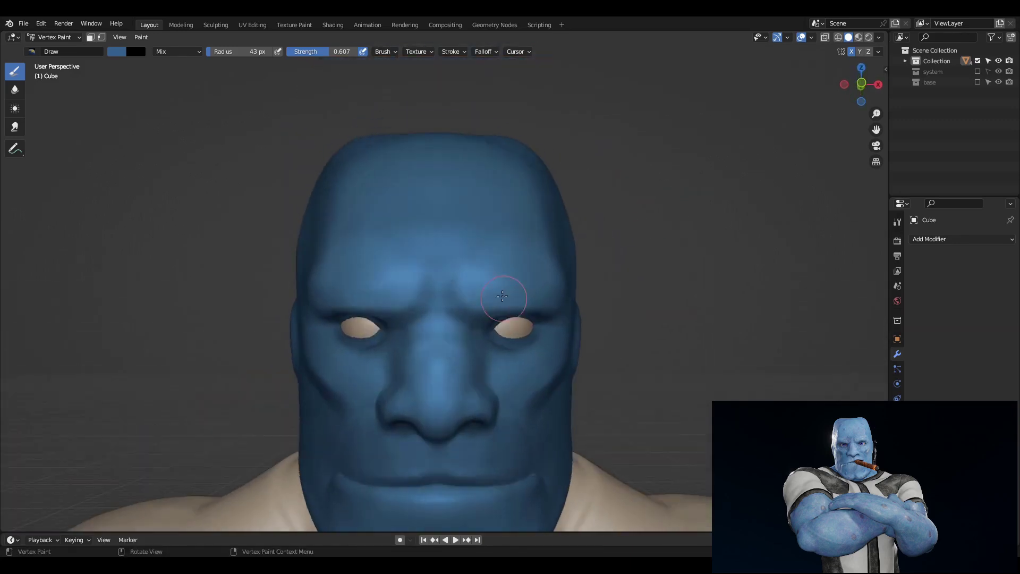
{"action": "mouse_move", "coordinate": [54, 77]}
{"action": "middle_mouse_down"}
{"action": "mouse_move", "coordinate": [461, 326]}
{"action": "mouse_move", "coordinate": [546, 334]}
{"action": "mouse_move", "coordinate": [473, 323]}
{"action": "mouse_move", "coordinate": [644, 372]}
{"action": "mouse_move", "coordinate": [380, 358]}
{"action": "mouse_move", "coordinate": [375, 191]}
{"action": "mouse_move", "coordinate": [413, 303]}
{"action": "mouse_move", "coordinate": [423, 236]}
{"action": "mouse_move", "coordinate": [485, 182]}
{"action": "middle_mouse_up"}
{"action": "scroll", "coordinate": [546, 335], "scroll_direction": "up", "scroll_amount": 2}
Blur the blue paint to soften it, then pick a lighter blue colour.
{"action": "key", "text": "shift+space"}
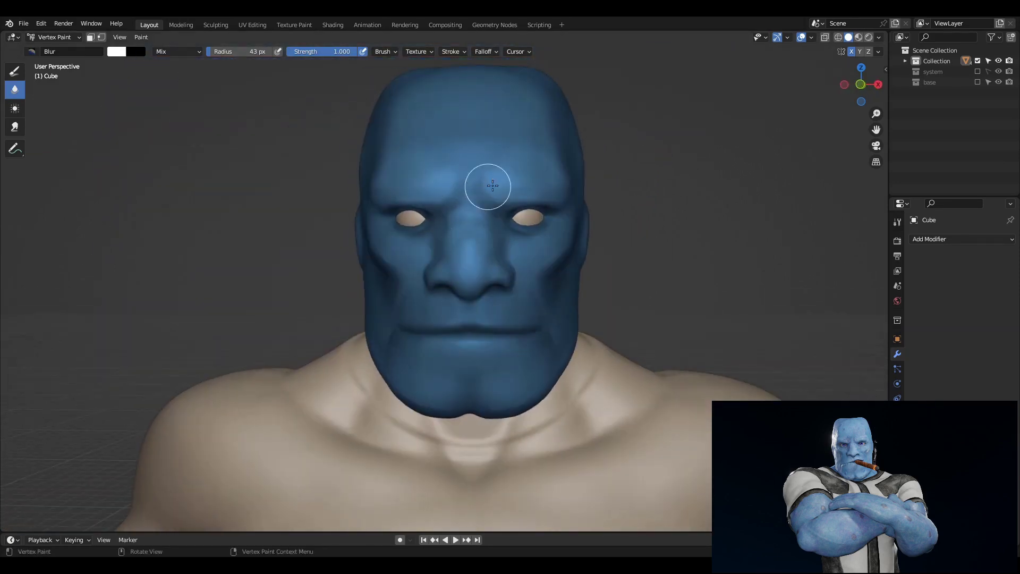
{"action": "left_click", "coordinate": [15, 71]}
{"action": "left_click", "coordinate": [117, 51]}
{"action": "middle_click_drag", "start_coordinate": [372, 212], "coordinate": [542, 154]}
{"action": "left_click", "coordinate": [116, 51]}
{"action": "scroll", "coordinate": [455, 109], "scroll_direction": "down", "scroll_amount": 1}
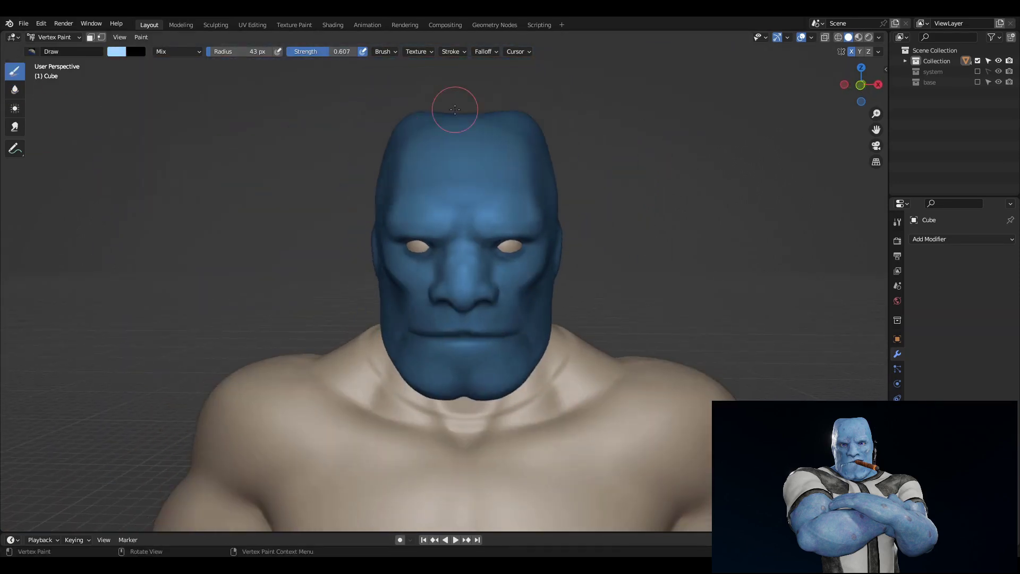
{"action": "mouse_move", "coordinate": [480, 181]}
{"action": "middle_mouse_down"}
{"action": "mouse_move", "coordinate": [489, 329]}
{"action": "mouse_move", "coordinate": [505, 308]}
{"action": "mouse_move", "coordinate": [493, 298]}
{"action": "middle_mouse_up"}
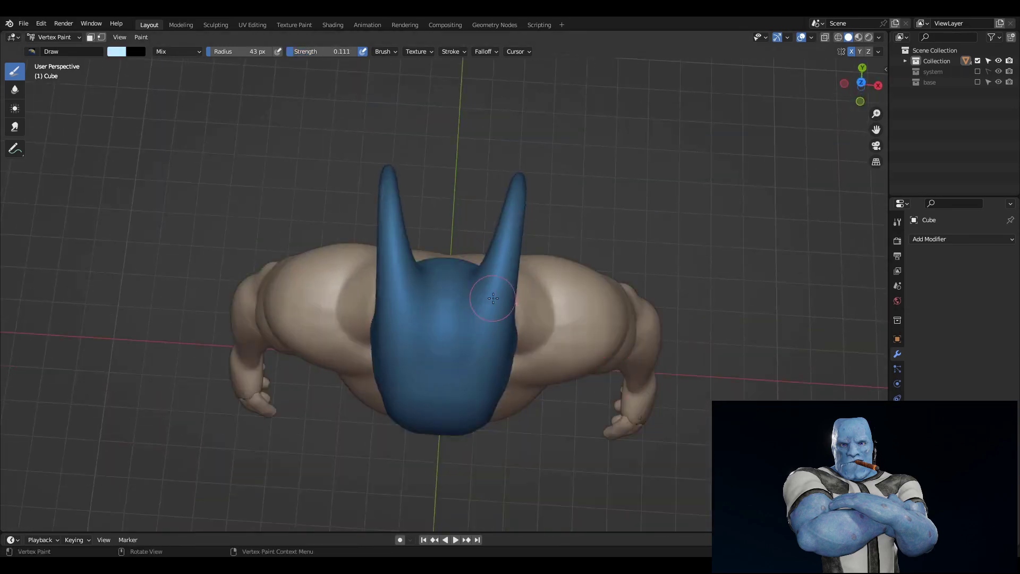
{"action": "scroll", "coordinate": [456, 274], "scroll_direction": "up", "scroll_amount": 4}
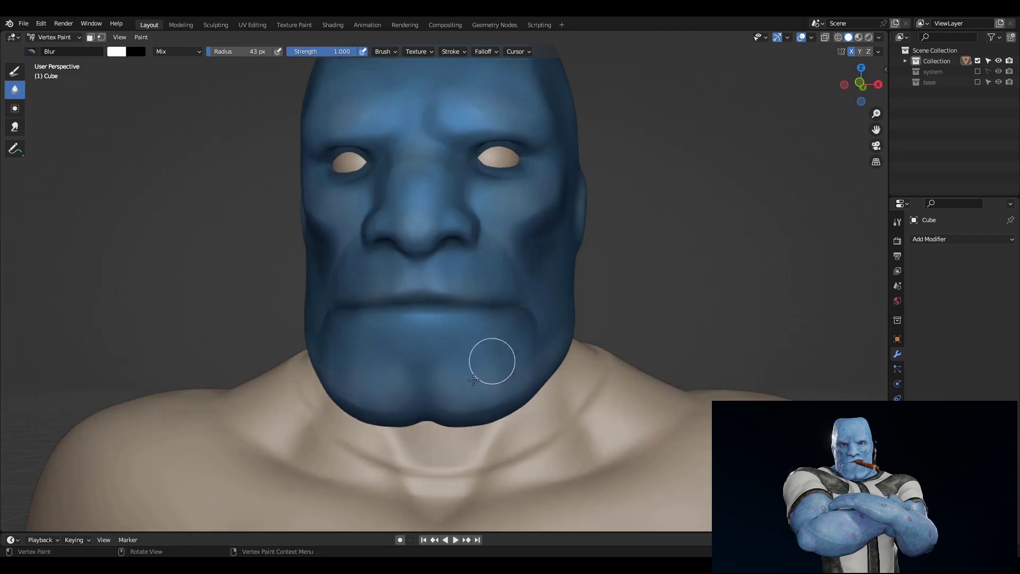
{"action": "mouse_move", "coordinate": [473, 379]}
{"action": "middle_mouse_down"}
{"action": "mouse_move", "coordinate": [394, 325]}
{"action": "mouse_move", "coordinate": [514, 195]}
{"action": "mouse_move", "coordinate": [391, 219]}
{"action": "mouse_move", "coordinate": [549, 336]}
{"action": "mouse_move", "coordinate": [494, 354]}
{"action": "middle_mouse_up"}
Dot light-blue speckles over the head, alternating Draw and Blur.
{"action": "key", "text": "1"}
{"action": "scroll", "coordinate": [390, 219], "scroll_direction": "up", "scroll_amount": 3}
{"action": "key", "text": "2"}
{"action": "scroll", "coordinate": [549, 221], "scroll_direction": "down", "scroll_amount": 4}
{"action": "scroll", "coordinate": [549, 221], "scroll_direction": "up", "scroll_amount": 2}
{"action": "left_click", "coordinate": [116, 51]}
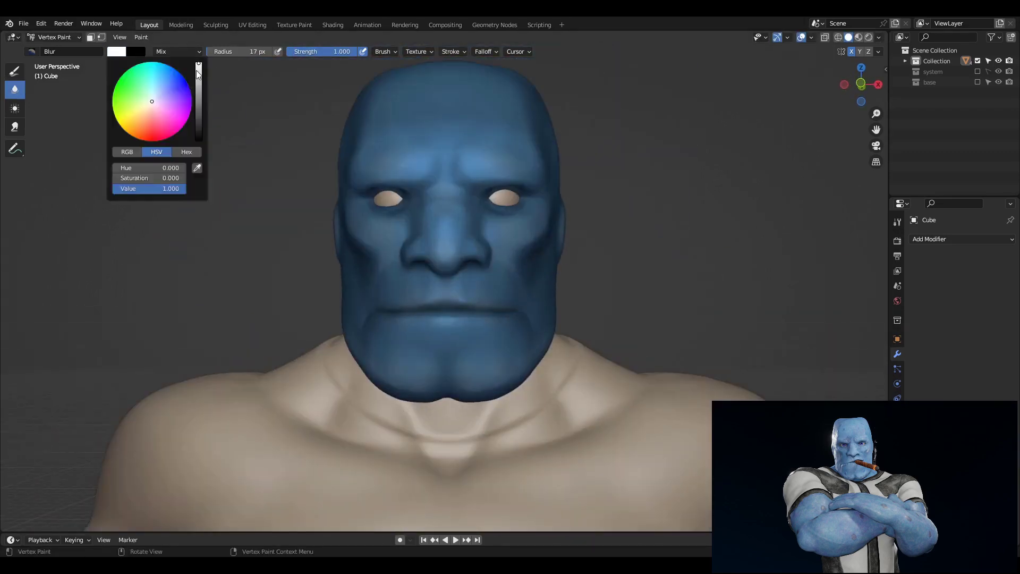
{"action": "key", "text": "1"}
{"action": "scroll", "coordinate": [498, 177], "scroll_direction": "up", "scroll_amount": 2}
{"action": "mouse_move", "coordinate": [551, 281]}
{"action": "middle_mouse_down"}
{"action": "mouse_move", "coordinate": [435, 249]}
{"action": "mouse_move", "coordinate": [410, 227]}
{"action": "mouse_move", "coordinate": [515, 171]}
{"action": "middle_mouse_up"}
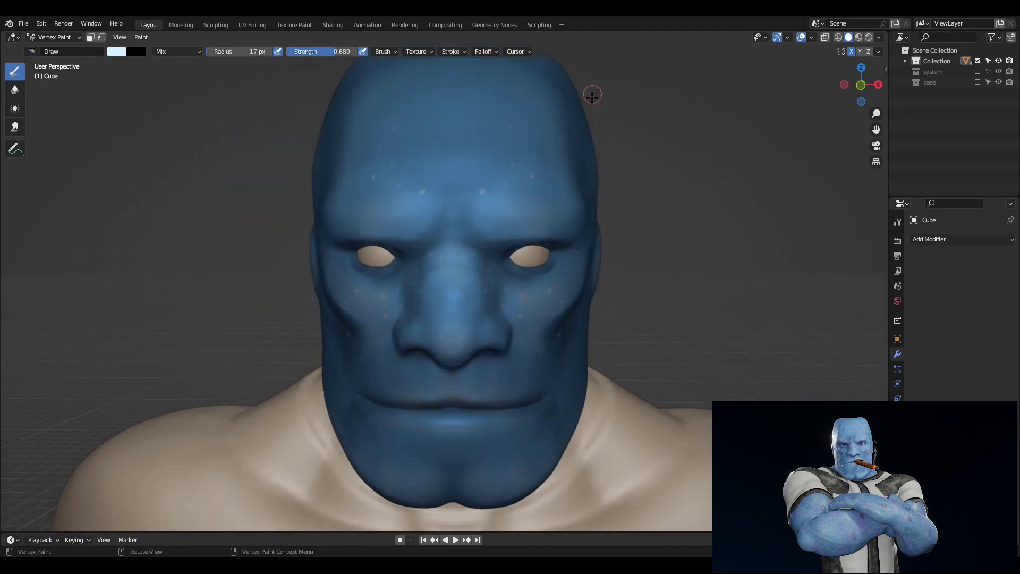
{"action": "middle_click_drag", "start_coordinate": [527, 128], "coordinate": [516, 287]}
{"action": "mouse_move", "coordinate": [507, 412]}
{"action": "middle_mouse_down"}
{"action": "mouse_move", "coordinate": [382, 383]}
{"action": "mouse_move", "coordinate": [501, 364]}
{"action": "mouse_move", "coordinate": [602, 258]}
{"action": "mouse_move", "coordinate": [640, 159]}
{"action": "mouse_move", "coordinate": [487, 202]}
{"action": "mouse_move", "coordinate": [505, 221]}
{"action": "mouse_move", "coordinate": [457, 162]}
{"action": "mouse_move", "coordinate": [531, 224]}
{"action": "mouse_move", "coordinate": [500, 257]}
{"action": "mouse_move", "coordinate": [536, 387]}
{"action": "mouse_move", "coordinate": [510, 382]}
{"action": "middle_mouse_up"}
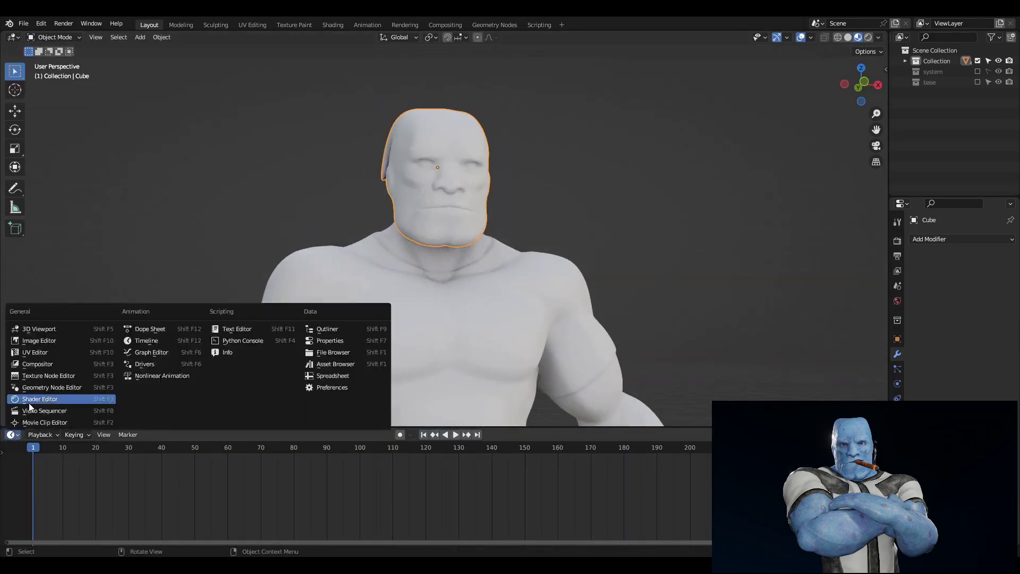
In a Shader Editor, give Cube.039 a new material with Color Attribute feeding Base Color.
{"action": "left_click", "coordinate": [29, 401]}
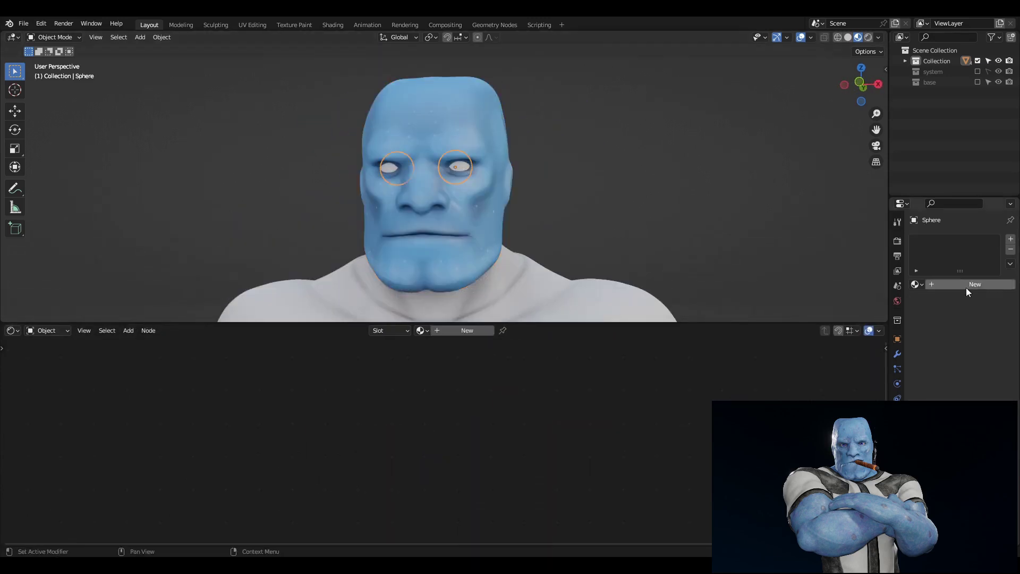
{"action": "left_click", "coordinate": [967, 285]}
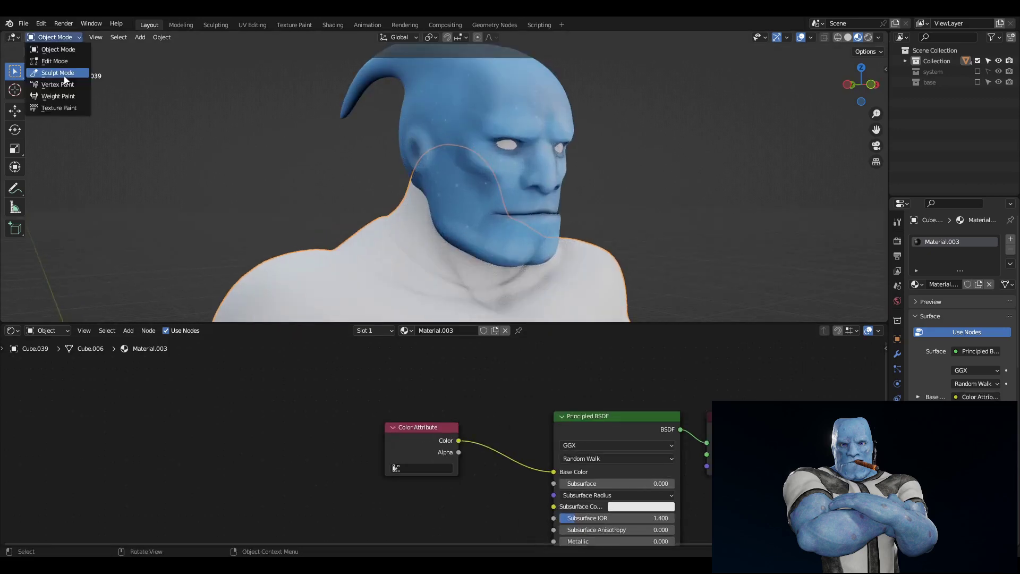
{"action": "left_click", "coordinate": [64, 76]}
Vertex-paint blue around the neck and shrink the node editor.
{"action": "left_click", "coordinate": [116, 51]}
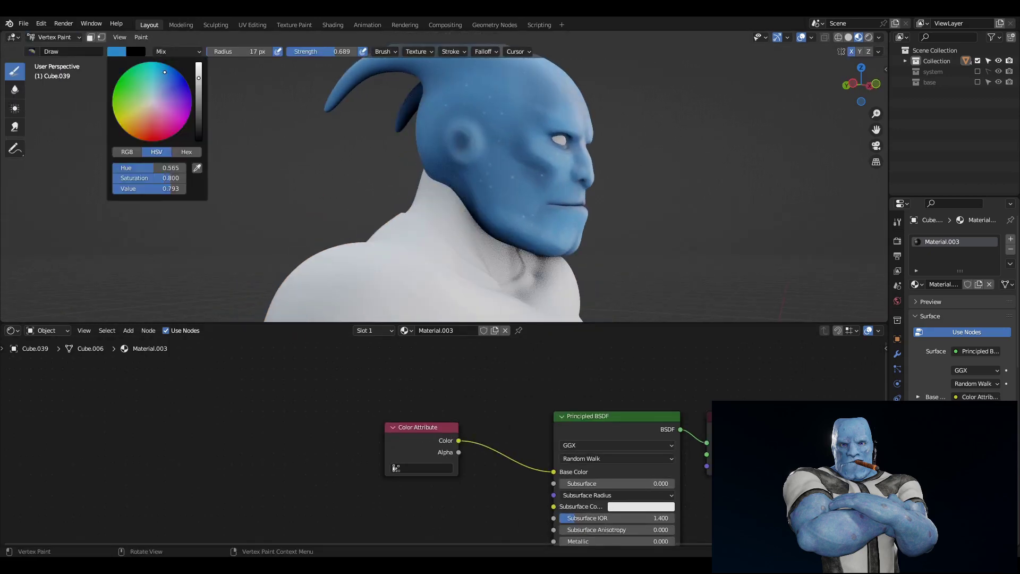
{"action": "middle_click_drag", "start_coordinate": [371, 160], "coordinate": [549, 224]}
{"action": "left_click_drag", "start_coordinate": [465, 207], "coordinate": [454, 194]}
{"action": "middle_click_drag", "start_coordinate": [455, 194], "coordinate": [531, 201]}
{"action": "left_click_drag", "start_coordinate": [424, 323], "coordinate": [425, 504]}
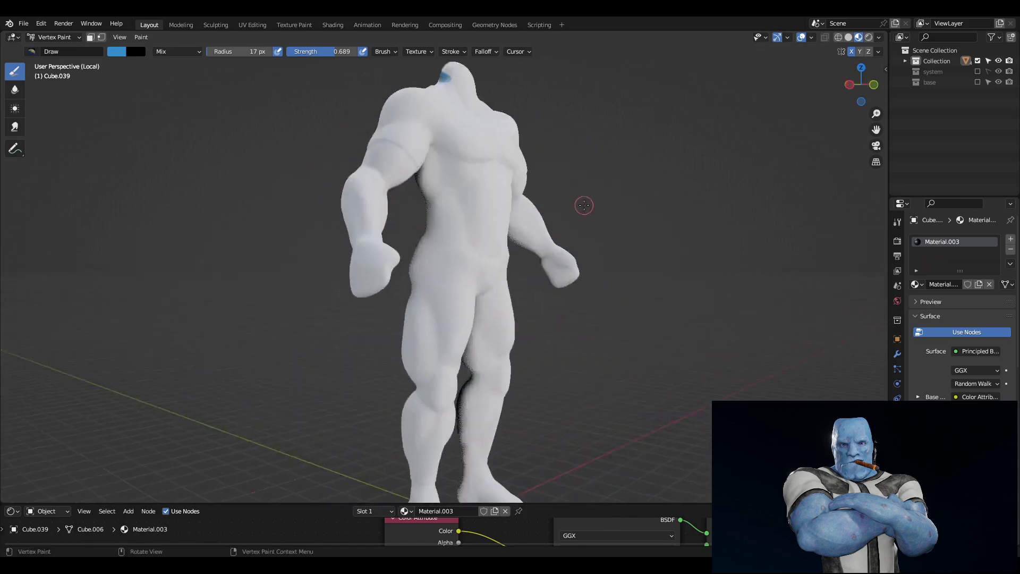
Paint the forearms and feet blue, whiten the collar notch, and save.
{"action": "mouse_move", "coordinate": [507, 269]}
{"action": "middle_mouse_down"}
{"action": "mouse_move", "coordinate": [552, 238]}
{"action": "mouse_move", "coordinate": [762, 296]}
{"action": "middle_mouse_up"}
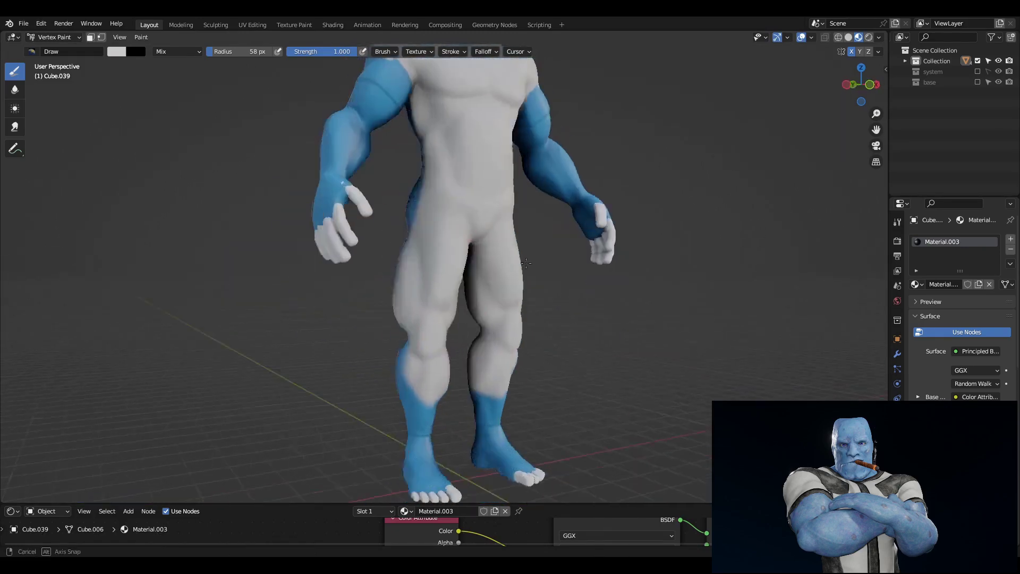
{"action": "middle_click_drag", "start_coordinate": [489, 353], "coordinate": [582, 243]}
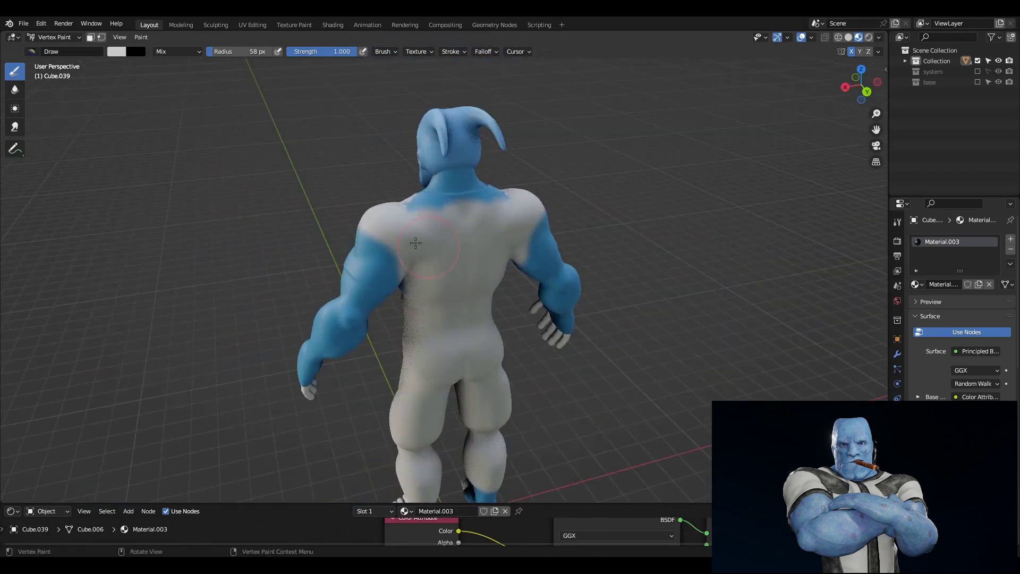
{"action": "middle_click_drag", "start_coordinate": [415, 243], "coordinate": [748, 304]}
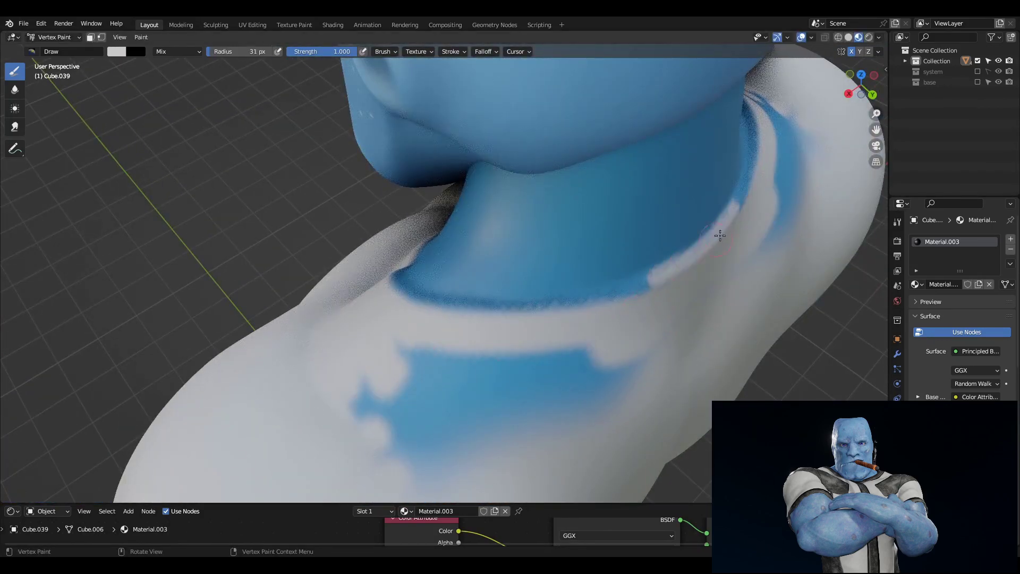
{"action": "left_click_drag", "start_coordinate": [720, 235], "coordinate": [413, 296]}
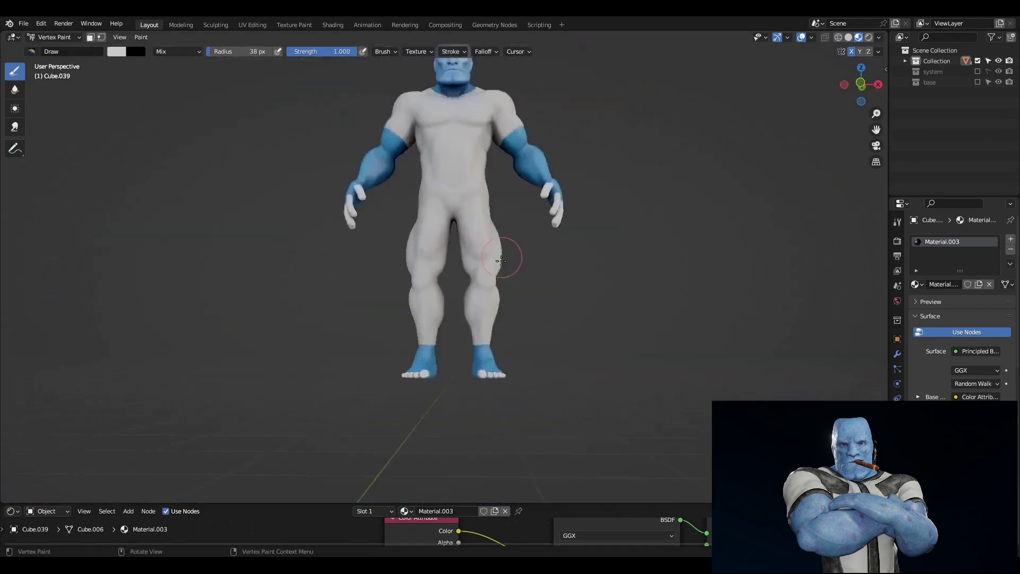
{"action": "key", "text": "ctrl+s"}
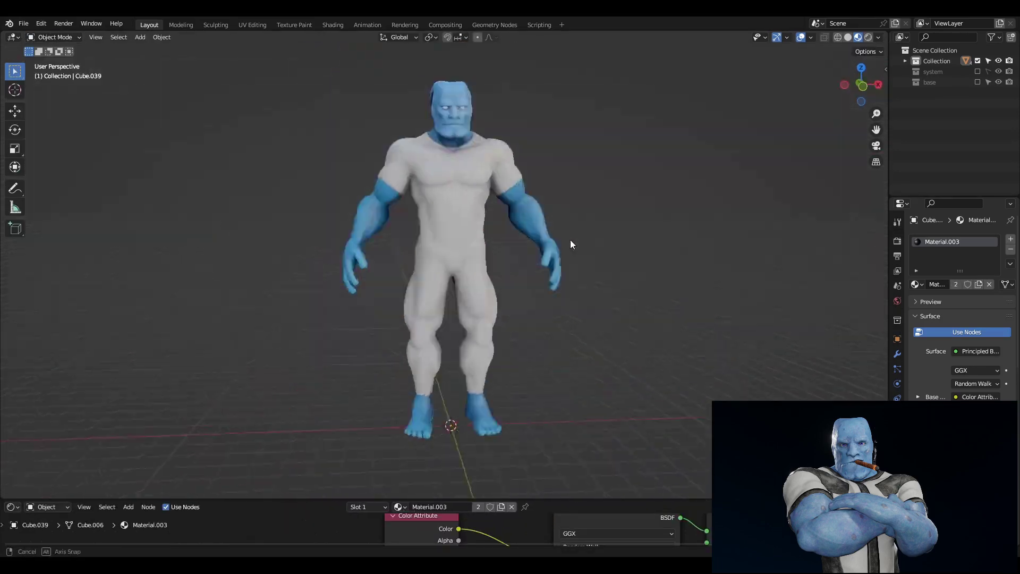
Select the eyeball sphere and frame the eyes in front orthographic view.
{"action": "mouse_move", "coordinate": [637, 238]}
{"action": "middle_mouse_down"}
{"action": "mouse_move", "coordinate": [562, 198]}
{"action": "mouse_move", "coordinate": [623, 227]}
{"action": "middle_mouse_up"}
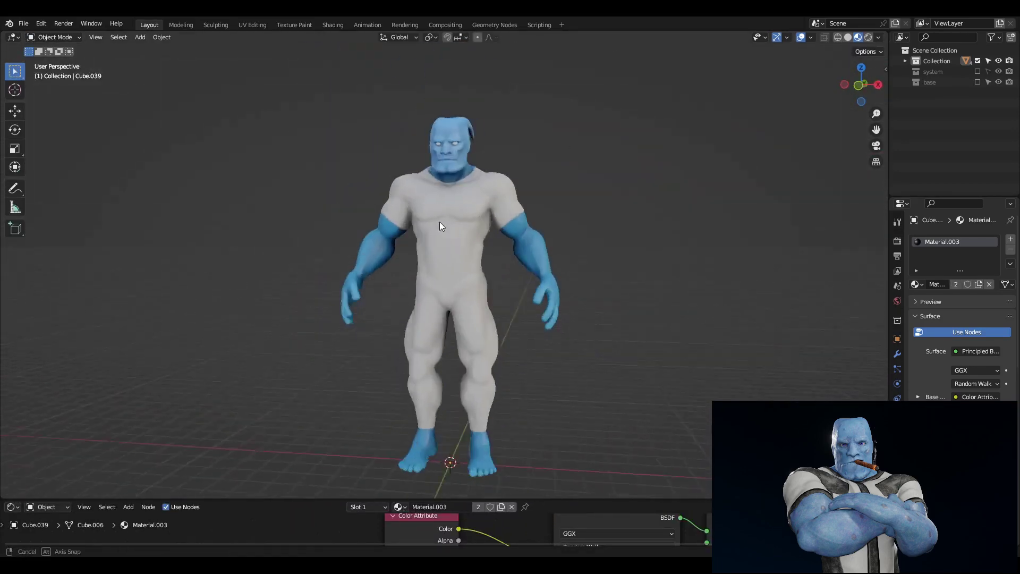
{"action": "mouse_move", "coordinate": [438, 222]}
{"action": "middle_mouse_down"}
{"action": "mouse_move", "coordinate": [375, 206]}
{"action": "mouse_move", "coordinate": [569, 211]}
{"action": "mouse_move", "coordinate": [618, 232]}
{"action": "mouse_move", "coordinate": [597, 301]}
{"action": "middle_mouse_up"}
{"action": "scroll", "coordinate": [597, 300], "scroll_direction": "up", "scroll_amount": 5}
{"action": "left_click", "coordinate": [479, 217]}
{"action": "scroll", "coordinate": [479, 217], "scroll_direction": "up", "scroll_amount": 3}
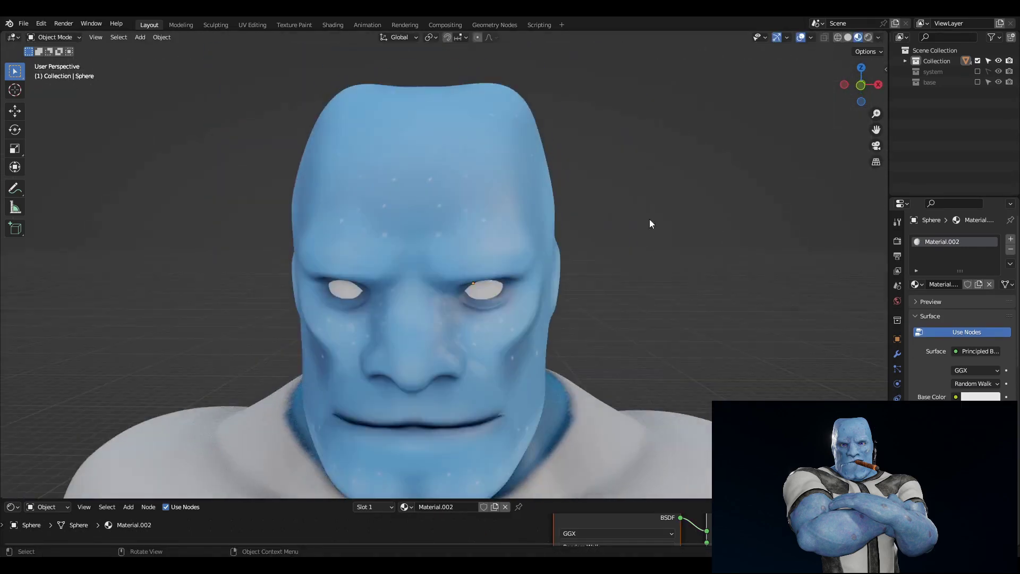
{"action": "key", "text": "KP_1"}
{"action": "scroll", "coordinate": [588, 257], "scroll_direction": "up", "scroll_amount": 4}
{"action": "key", "text": "g"}
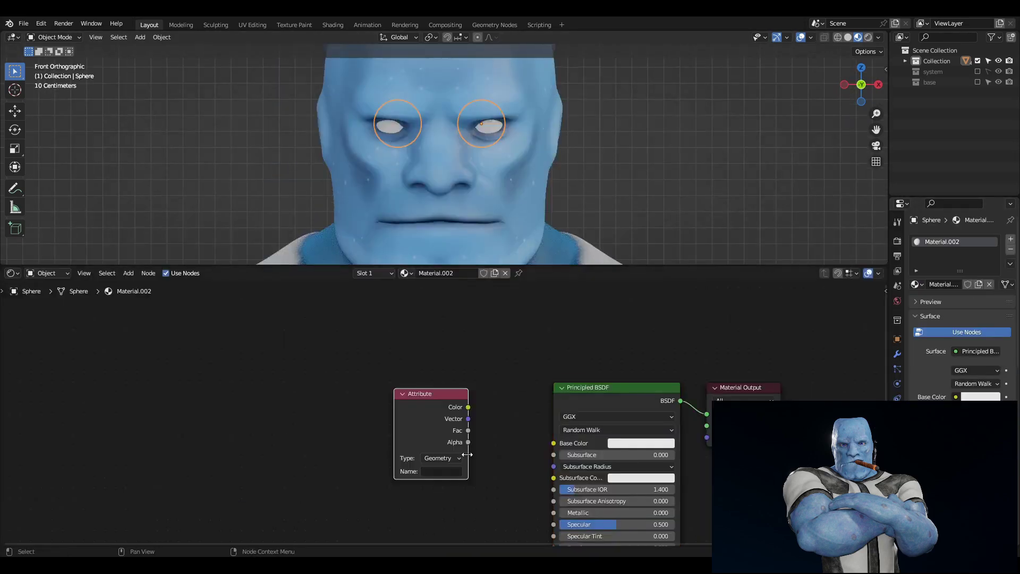
Link the eye's Color Attribute to Base Color and vertex-paint a dark pupil.
{"action": "left_click_drag", "start_coordinate": [485, 403], "coordinate": [554, 443]}
{"action": "left_click", "coordinate": [53, 37]}
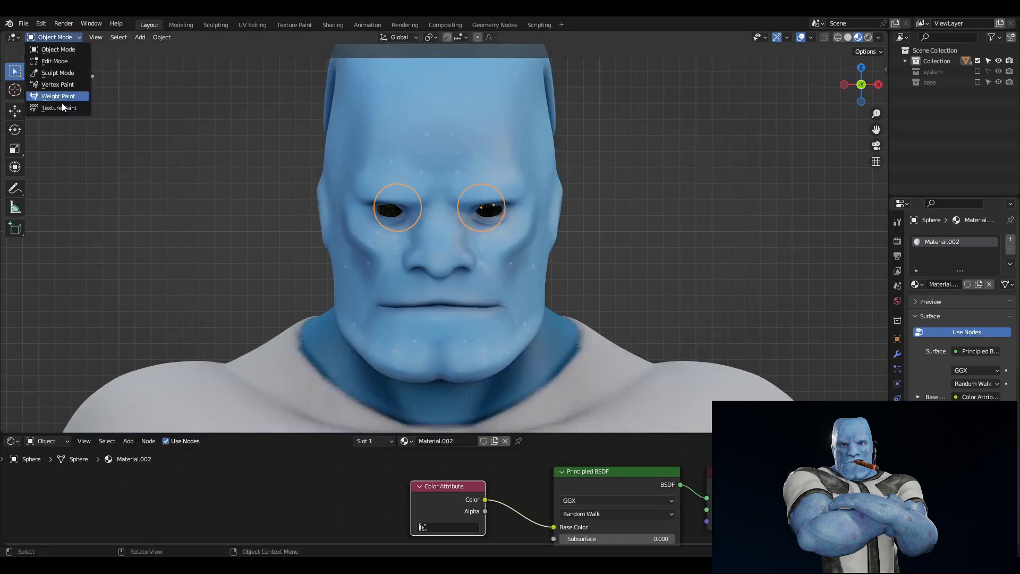
{"action": "left_click", "coordinate": [61, 103]}
{"action": "middle_click_drag", "start_coordinate": [672, 132], "coordinate": [574, 203]}
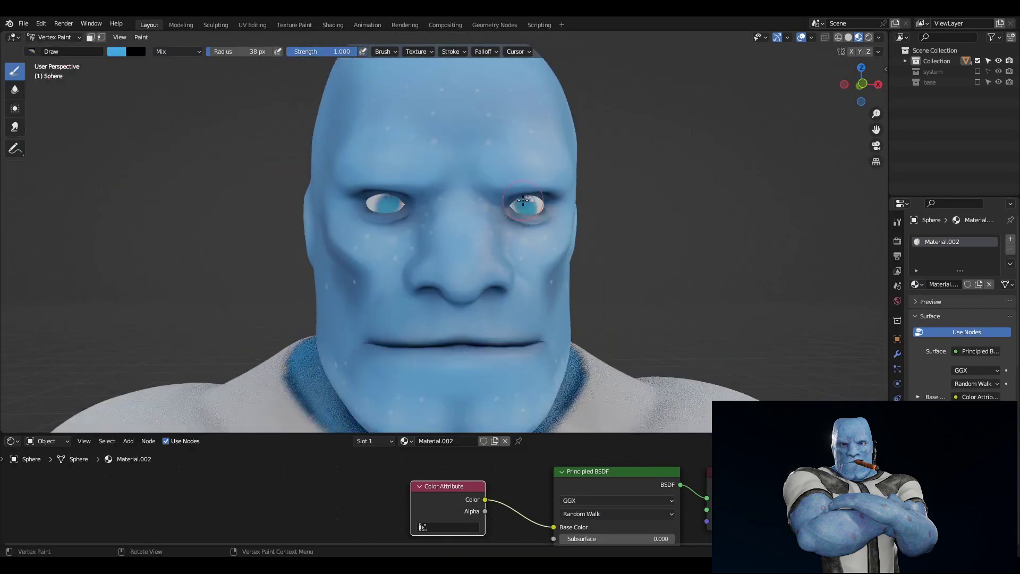
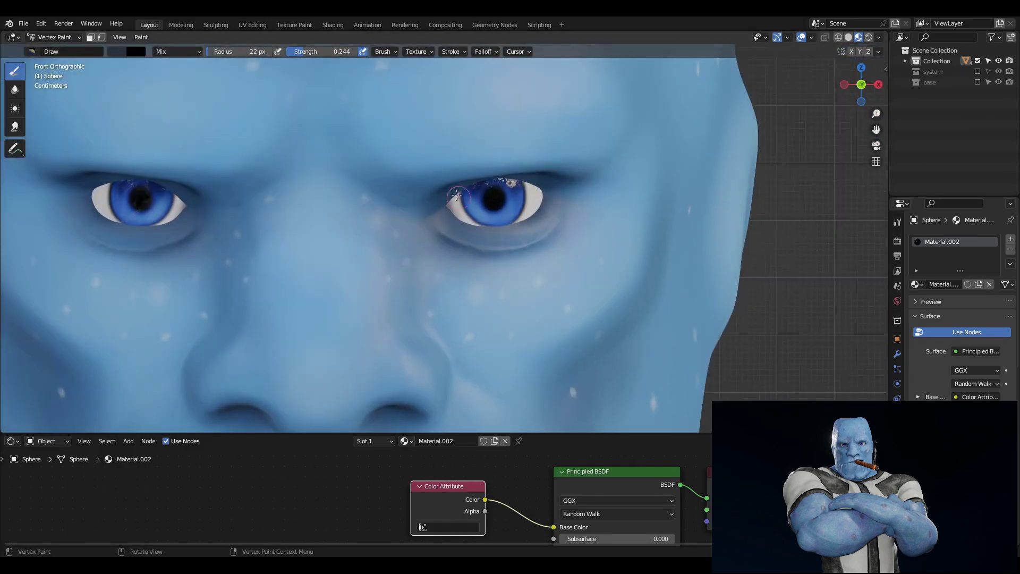
Zoom out from the eye close-up to frame the whole blue-and-white body.
{"action": "scroll", "coordinate": [533, 189], "scroll_direction": "down", "scroll_amount": 4}
{"action": "scroll", "coordinate": [70, 181], "scroll_direction": "up", "scroll_amount": 5}
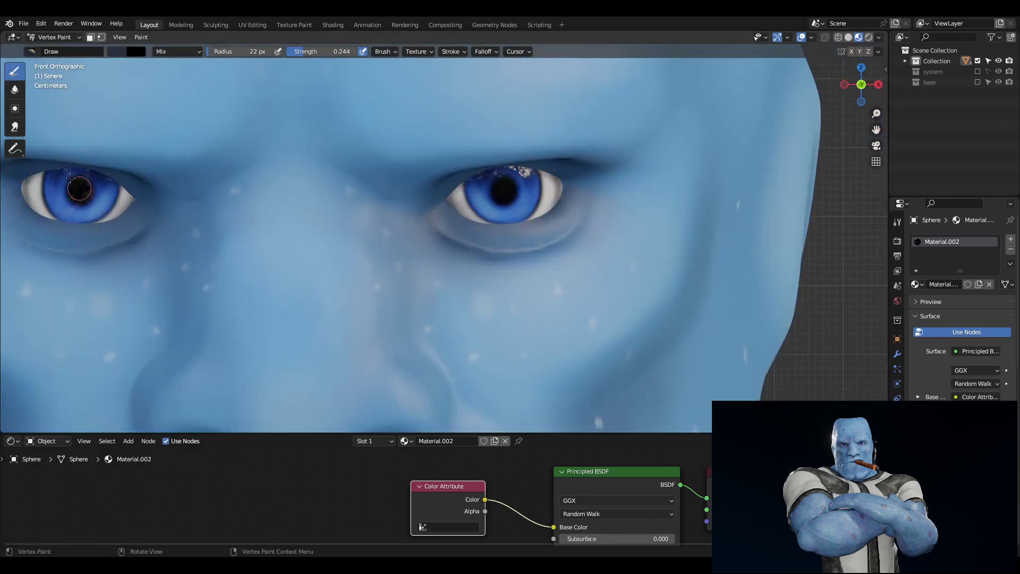
{"action": "scroll", "coordinate": [448, 213], "scroll_direction": "down", "scroll_amount": 8}
{"action": "mouse_move", "coordinate": [590, 202]}
{"action": "middle_mouse_down"}
{"action": "mouse_move", "coordinate": [617, 225]}
{"action": "mouse_move", "coordinate": [586, 228]}
{"action": "middle_mouse_up"}
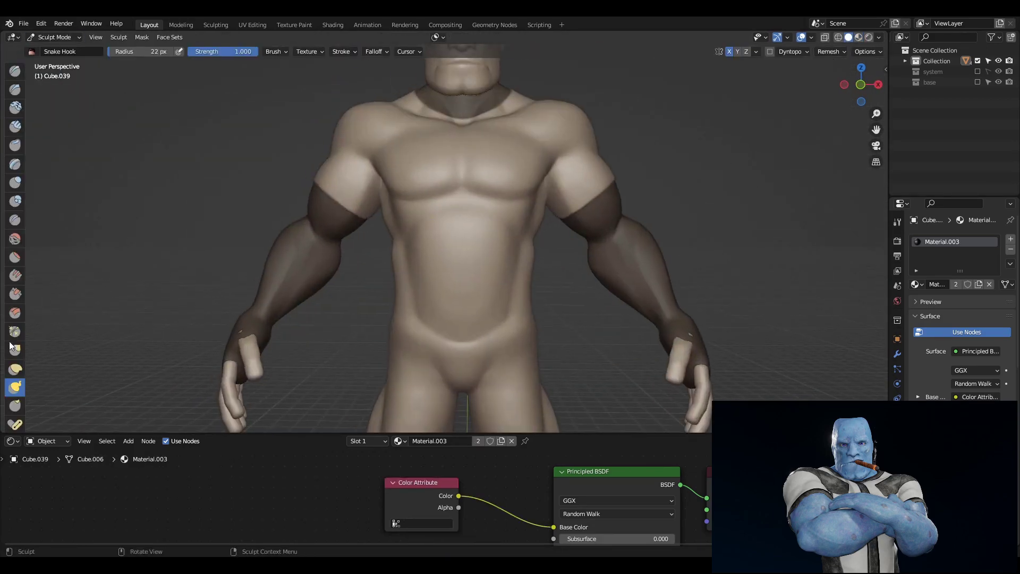
Enter Sculpt Mode, clear the arm mask and mask a vertical strip down the chest.
{"action": "scroll", "coordinate": [15, 346], "scroll_direction": "down", "scroll_amount": 5}
{"action": "left_click", "coordinate": [142, 37]}
{"action": "left_click", "coordinate": [159, 64]}
{"action": "middle_click_drag", "start_coordinate": [478, 255], "coordinate": [490, 268]}
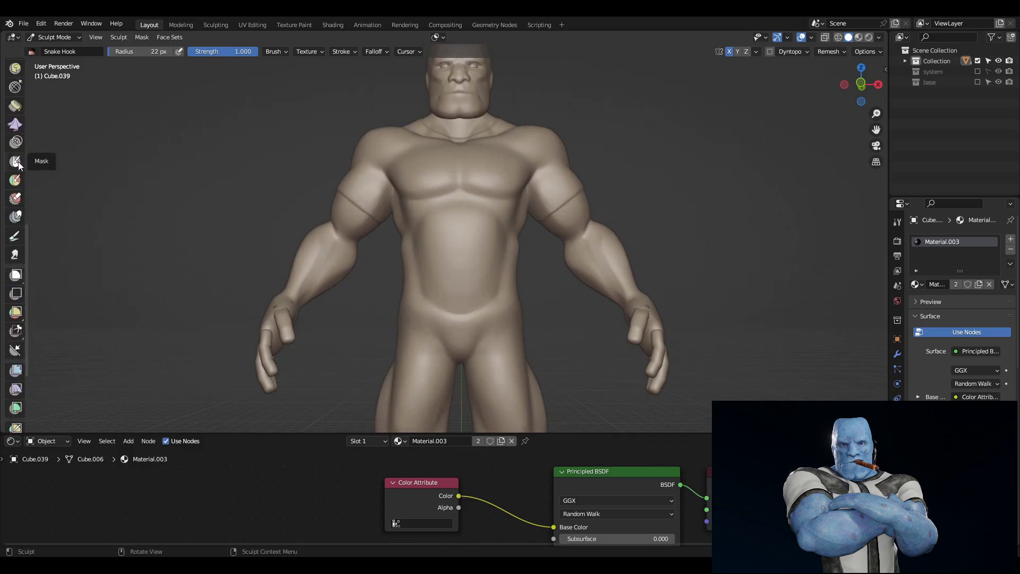
{"action": "left_click", "coordinate": [16, 162]}
{"action": "left_click_drag", "start_coordinate": [462, 140], "coordinate": [457, 325]}
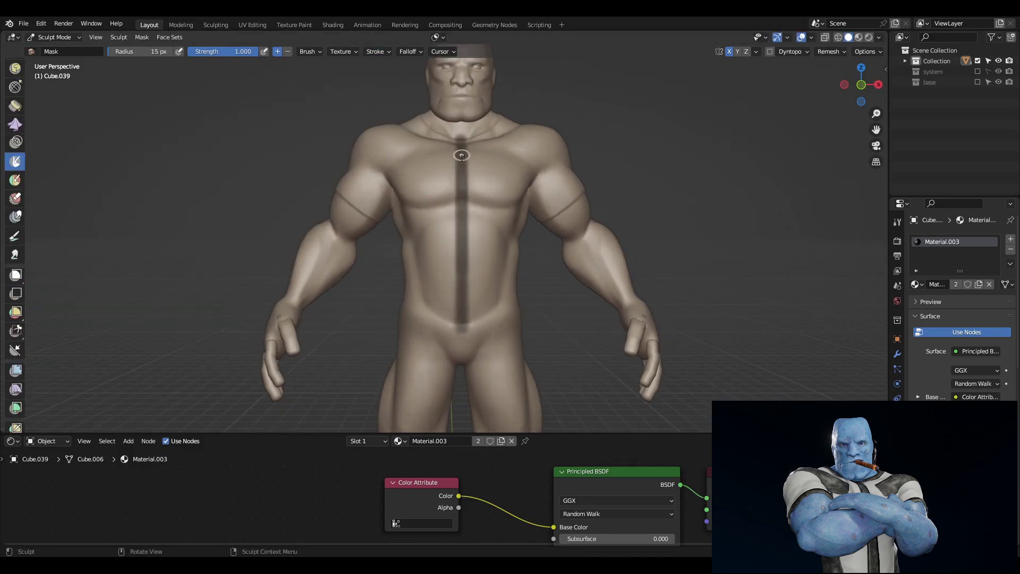
Invert the mask and inflate the chest strip into a raised zipper with Mesh Filter.
{"action": "scroll", "coordinate": [461, 191], "scroll_direction": "up", "scroll_amount": 2}
{"action": "scroll", "coordinate": [457, 210], "scroll_direction": "up", "scroll_amount": 4}
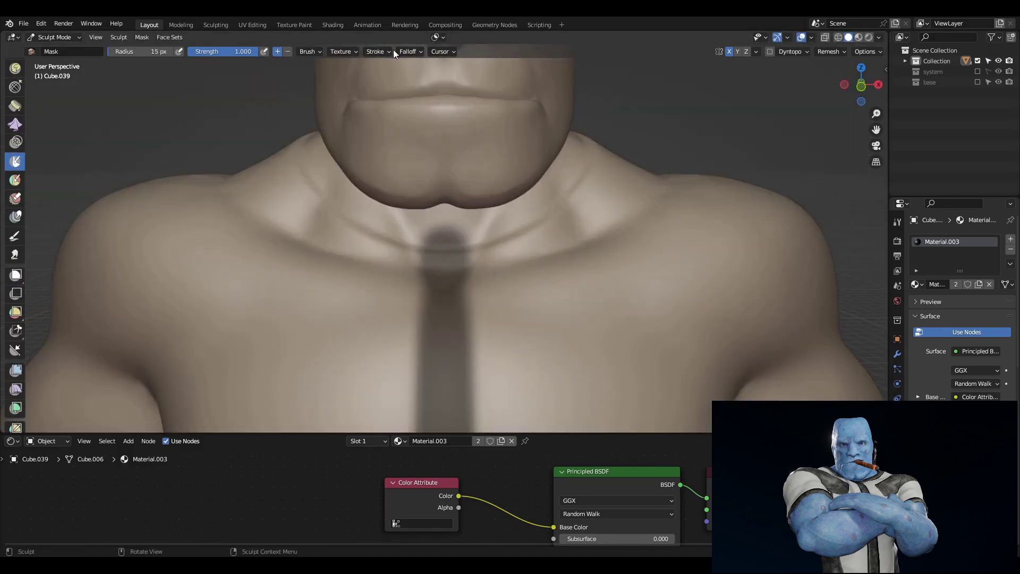
{"action": "scroll", "coordinate": [454, 222], "scroll_direction": "up", "scroll_amount": 2}
{"action": "scroll", "coordinate": [537, 237], "scroll_direction": "down", "scroll_amount": 3}
{"action": "scroll", "coordinate": [512, 205], "scroll_direction": "down", "scroll_amount": 3}
{"action": "key", "text": "ctrl+i"}
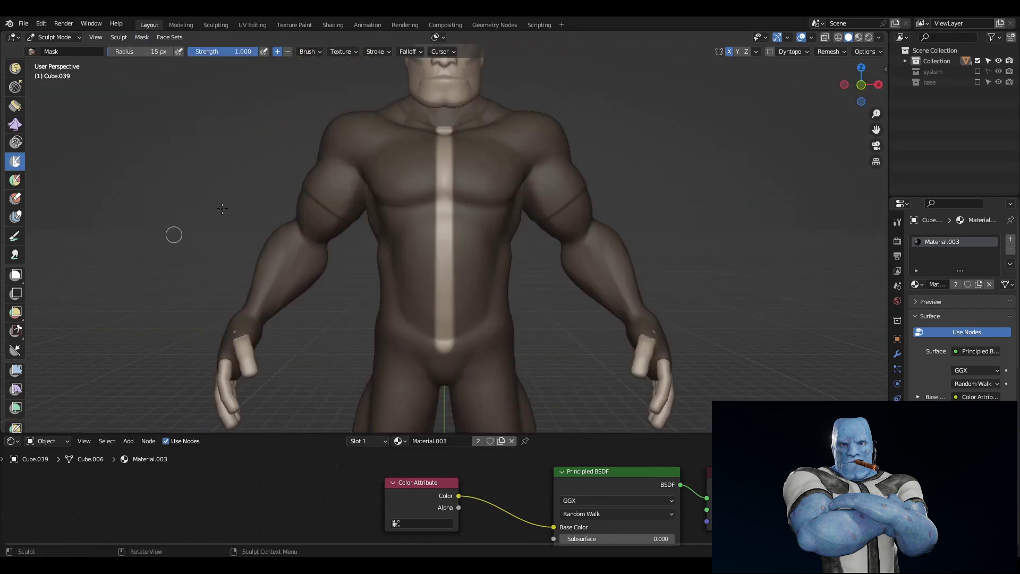
{"action": "key", "text": "alt+m"}
{"action": "scroll", "coordinate": [17, 396], "scroll_direction": "down", "scroll_amount": 5}
{"action": "left_click_drag", "start_coordinate": [802, 220], "coordinate": [802, 220]}
Carve crease lines along both edges of the chest zipper strip.
{"action": "scroll", "coordinate": [533, 257], "scroll_direction": "up", "scroll_amount": 3}
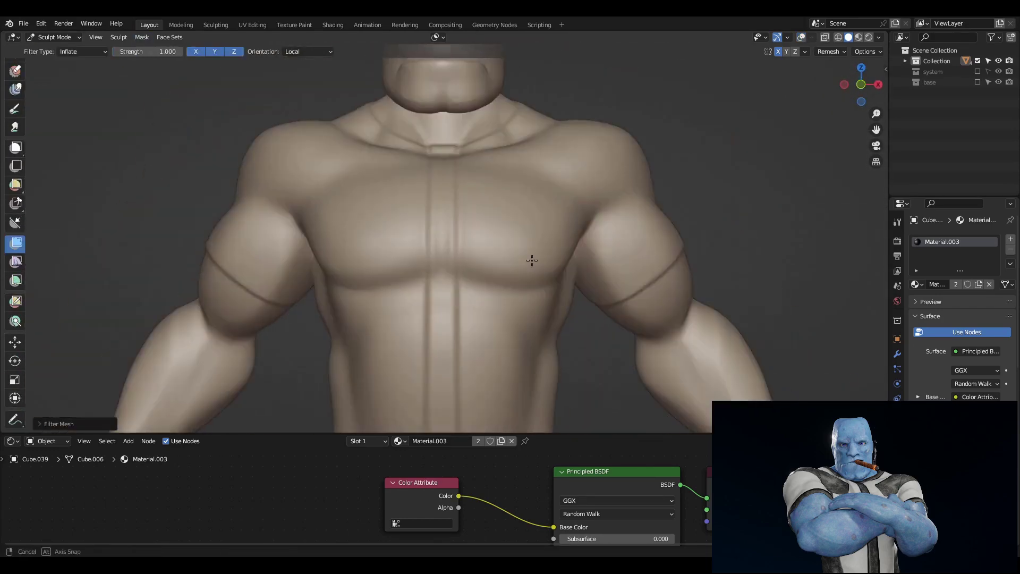
{"action": "left_click", "coordinate": [15, 135]}
{"action": "scroll", "coordinate": [456, 207], "scroll_direction": "up", "scroll_amount": 3}
{"action": "scroll", "coordinate": [448, 215], "scroll_direction": "down", "scroll_amount": 5}
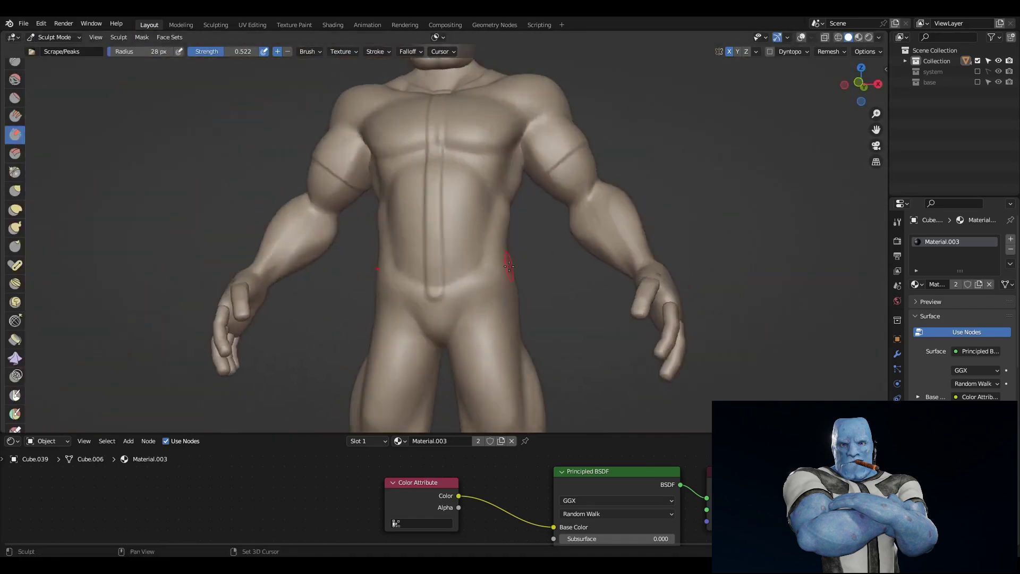
{"action": "scroll", "coordinate": [440, 221], "scroll_direction": "up", "scroll_amount": 5}
{"action": "scroll", "coordinate": [442, 221], "scroll_direction": "down", "scroll_amount": 2}
{"action": "middle_click_drag", "start_coordinate": [442, 221], "coordinate": [408, 271]}
{"action": "scroll", "coordinate": [408, 271], "scroll_direction": "down", "scroll_amount": 3}
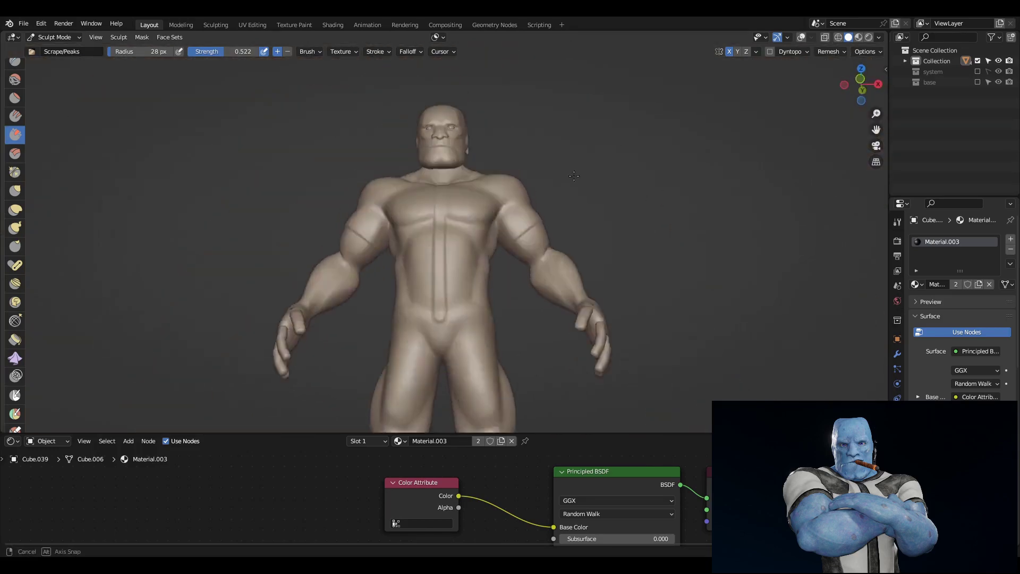
{"action": "scroll", "coordinate": [457, 218], "scroll_direction": "up", "scroll_amount": 4}
{"action": "scroll", "coordinate": [460, 227], "scroll_direction": "up", "scroll_amount": 2}
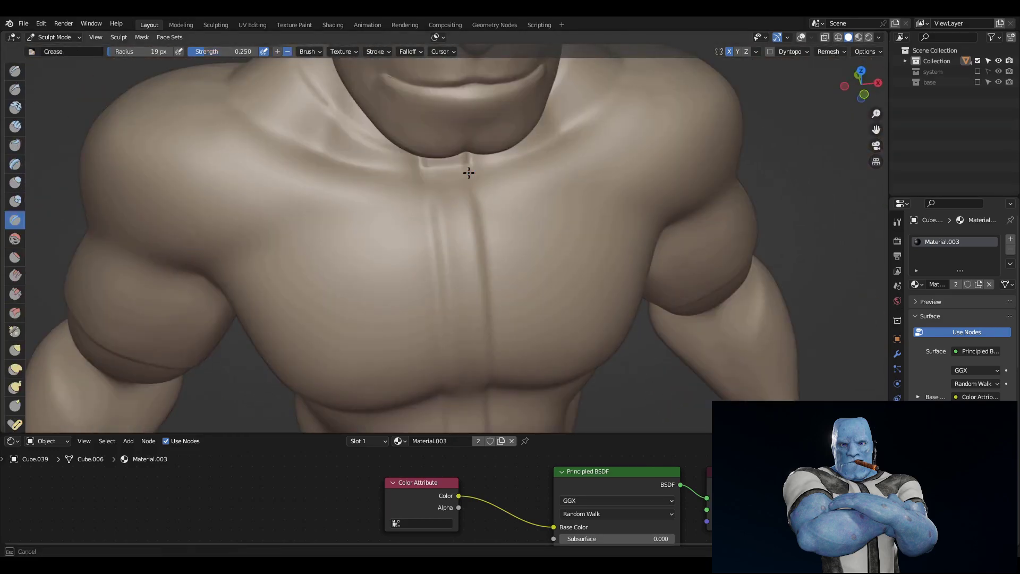
{"action": "middle_click_drag", "start_coordinate": [469, 173], "coordinate": [235, 90]}
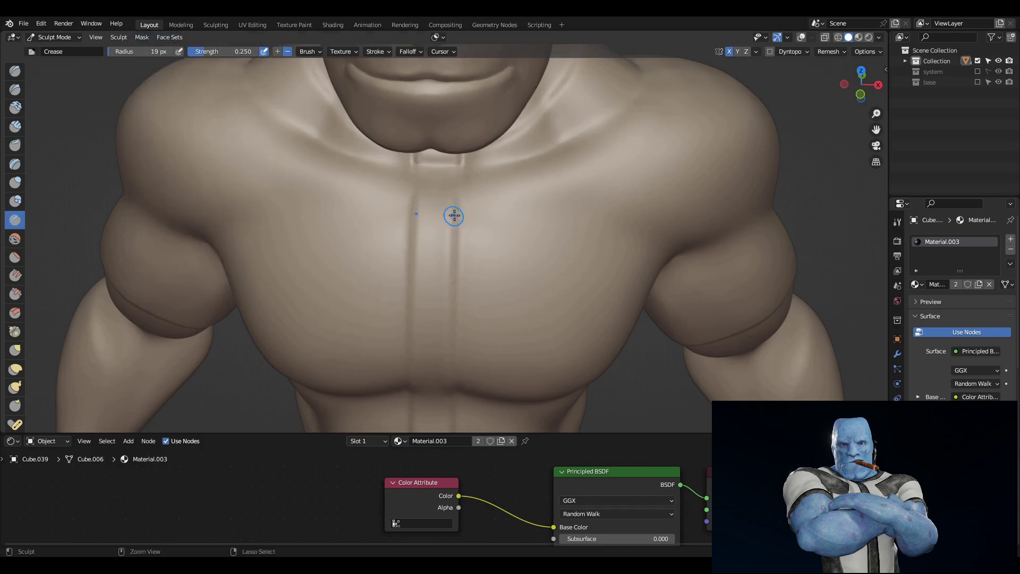
{"action": "mouse_move", "coordinate": [455, 215]}
{"action": "middle_mouse_down"}
{"action": "mouse_move", "coordinate": [467, 173]}
{"action": "mouse_move", "coordinate": [464, 209]}
{"action": "mouse_move", "coordinate": [434, 238]}
{"action": "mouse_move", "coordinate": [460, 230]}
{"action": "mouse_move", "coordinate": [416, 321]}
{"action": "mouse_move", "coordinate": [462, 253]}
{"action": "mouse_move", "coordinate": [477, 310]}
{"action": "mouse_move", "coordinate": [561, 255]}
{"action": "mouse_move", "coordinate": [558, 266]}
{"action": "mouse_move", "coordinate": [516, 273]}
{"action": "mouse_move", "coordinate": [671, 150]}
{"action": "middle_mouse_up"}
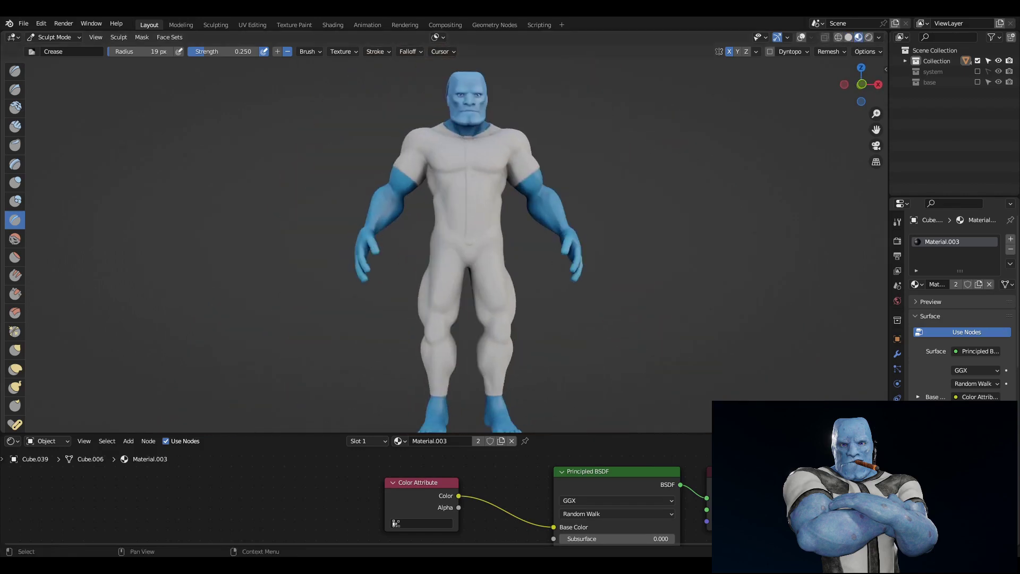
{"action": "middle_click_drag", "start_coordinate": [574, 191], "coordinate": [547, 197], "text": "shift"}
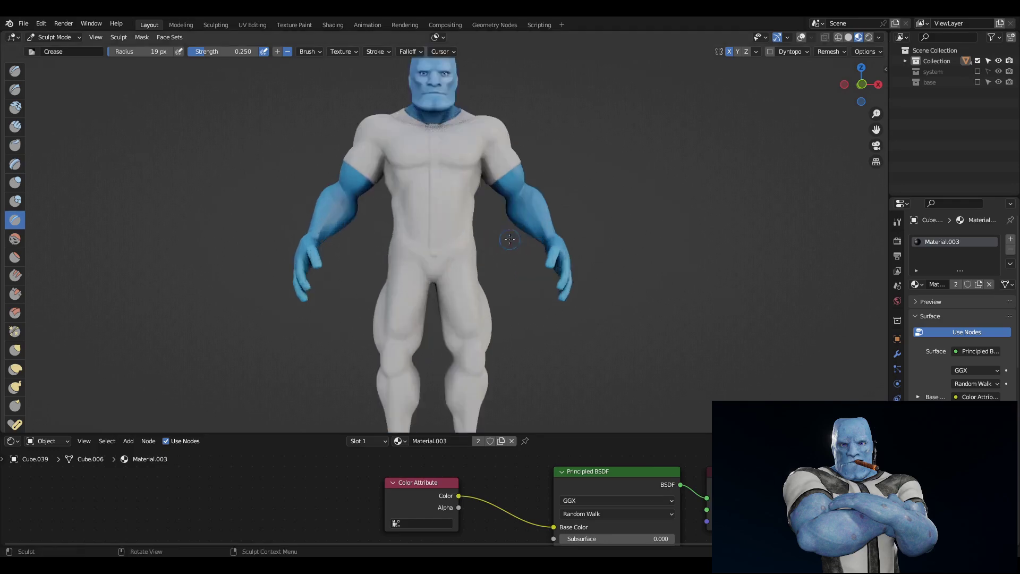
{"action": "scroll", "coordinate": [509, 239], "scroll_direction": "up", "scroll_amount": 2}
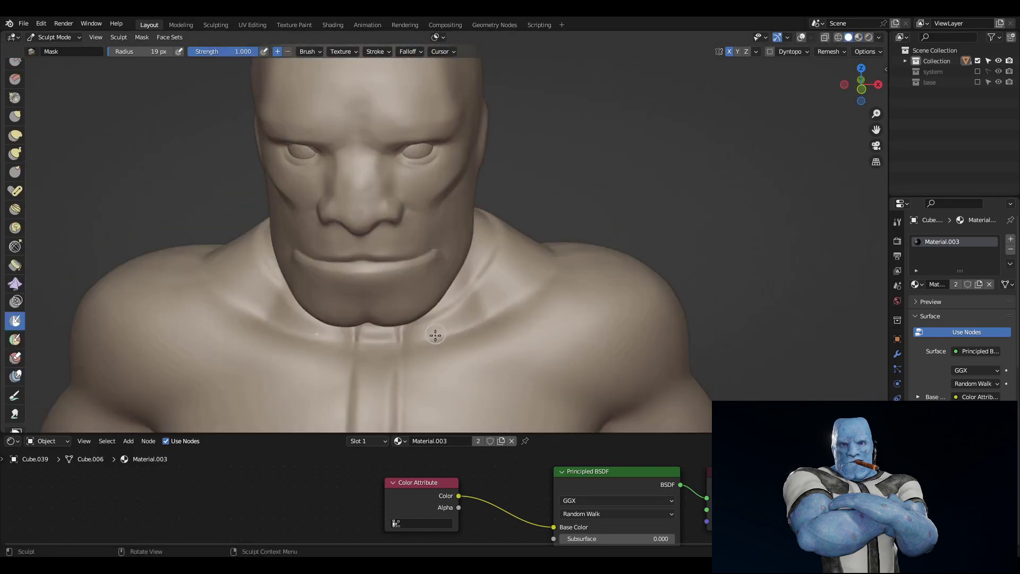
Mask rings around the neck, upper arms and ankles.
{"action": "mouse_move", "coordinate": [483, 287]}
{"action": "middle_mouse_down"}
{"action": "mouse_move", "coordinate": [487, 211]}
{"action": "mouse_move", "coordinate": [455, 308]}
{"action": "mouse_move", "coordinate": [485, 332]}
{"action": "middle_mouse_up"}
{"action": "scroll", "coordinate": [485, 332], "scroll_direction": "down", "scroll_amount": 5}
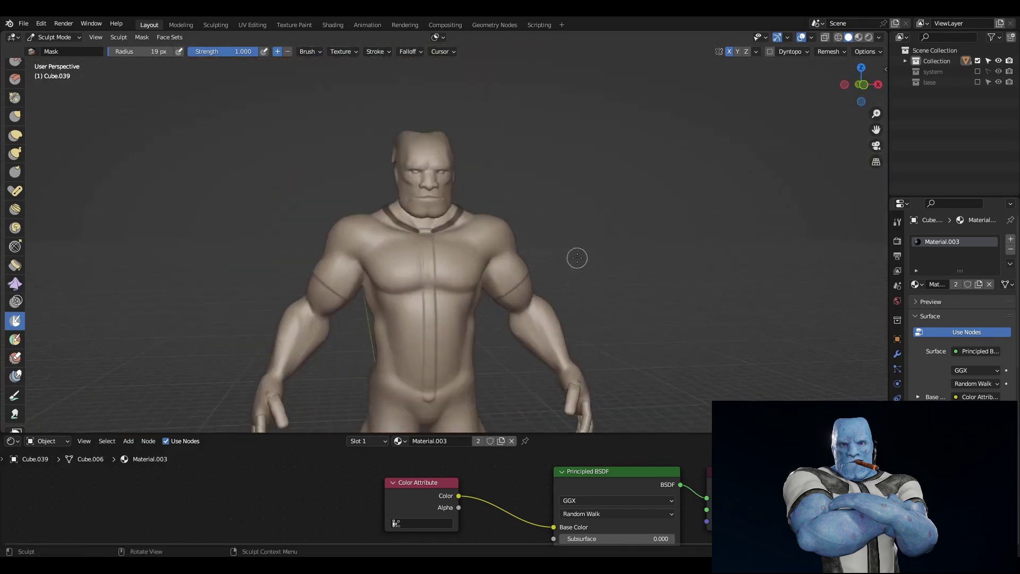
{"action": "scroll", "coordinate": [576, 257], "scroll_direction": "up", "scroll_amount": 6}
{"action": "middle_click_drag", "start_coordinate": [576, 257], "coordinate": [376, 197]}
{"action": "scroll", "coordinate": [376, 197], "scroll_direction": "down", "scroll_amount": 6}
{"action": "scroll", "coordinate": [547, 348], "scroll_direction": "up", "scroll_amount": 5}
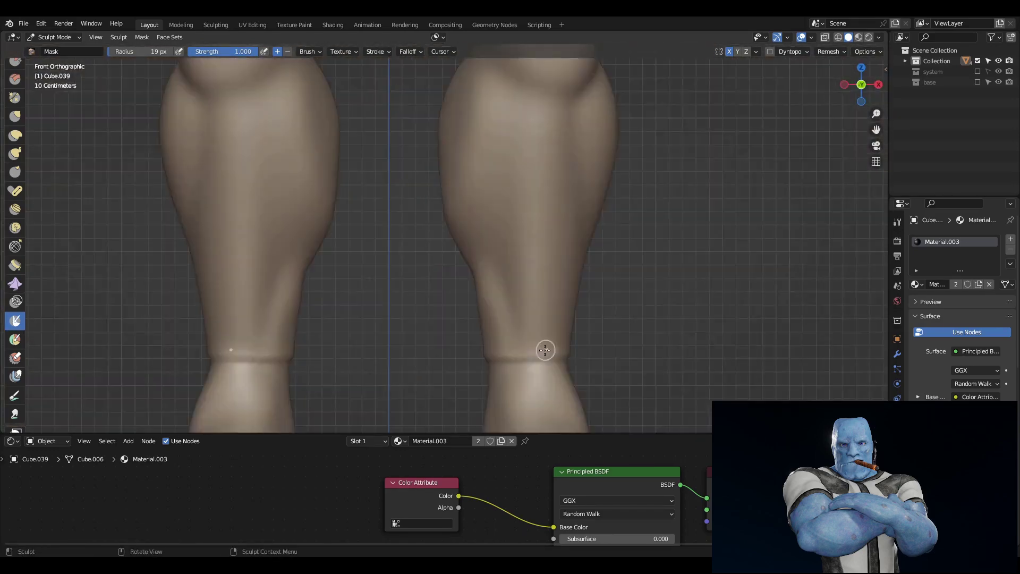
{"action": "mouse_move", "coordinate": [546, 348]}
{"action": "middle_mouse_down"}
{"action": "mouse_move", "coordinate": [618, 258]}
{"action": "mouse_move", "coordinate": [434, 344]}
{"action": "middle_mouse_up"}
{"action": "scroll", "coordinate": [435, 344], "scroll_direction": "down", "scroll_amount": 2}
{"action": "scroll", "coordinate": [278, 317], "scroll_direction": "down", "scroll_amount": 4}
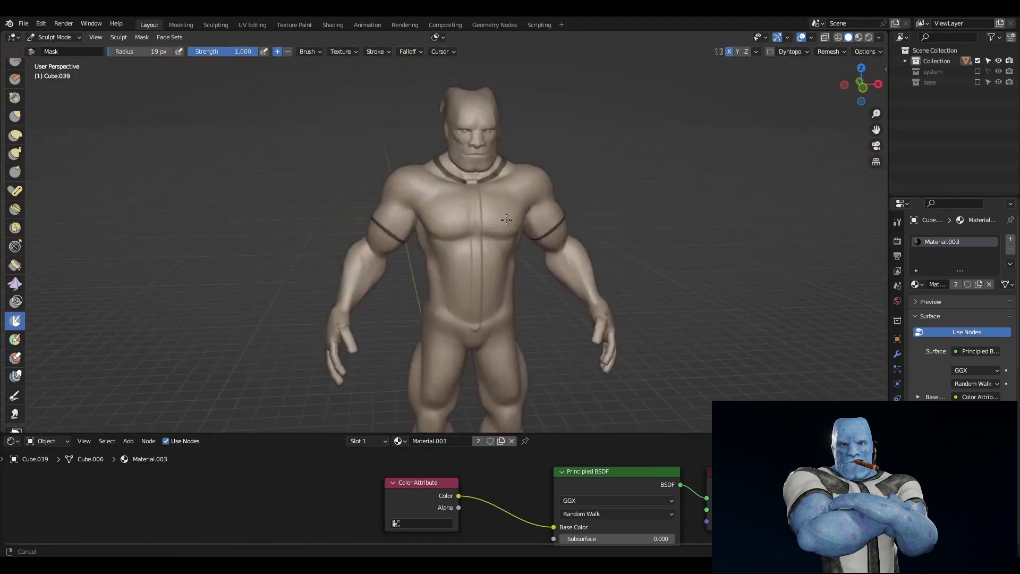
{"action": "scroll", "coordinate": [473, 216], "scroll_direction": "up", "scroll_amount": 5}
{"action": "mouse_move", "coordinate": [538, 244]}
{"action": "middle_mouse_down"}
{"action": "mouse_move", "coordinate": [466, 281]}
{"action": "mouse_move", "coordinate": [588, 272]}
{"action": "mouse_move", "coordinate": [513, 186]}
{"action": "middle_mouse_up"}
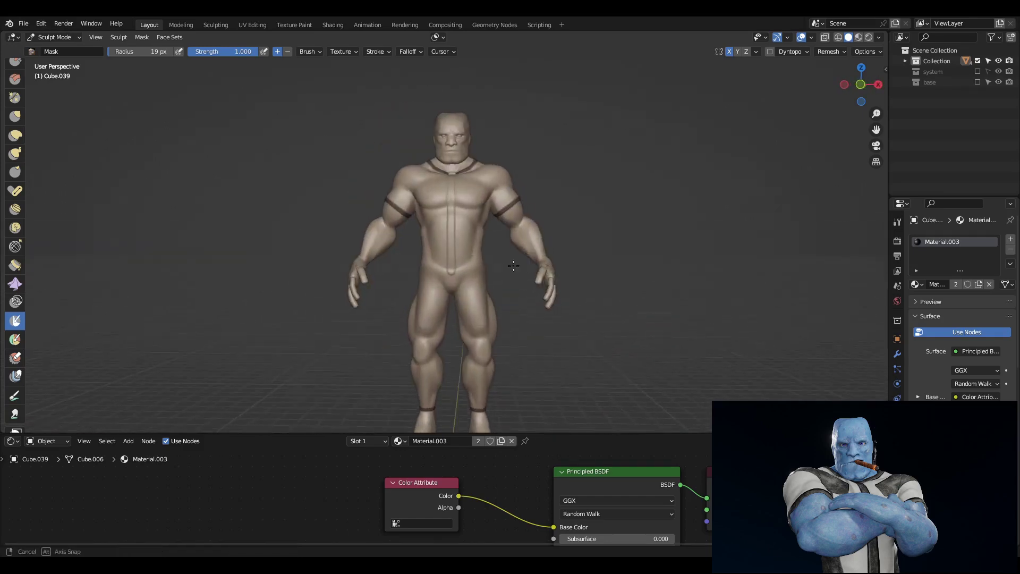
Invert the mask and inflate the collar, arm and ankle bands with Mesh Filter.
{"action": "left_click", "coordinate": [142, 37]}
{"action": "scroll", "coordinate": [404, 213], "scroll_direction": "up", "scroll_amount": 4}
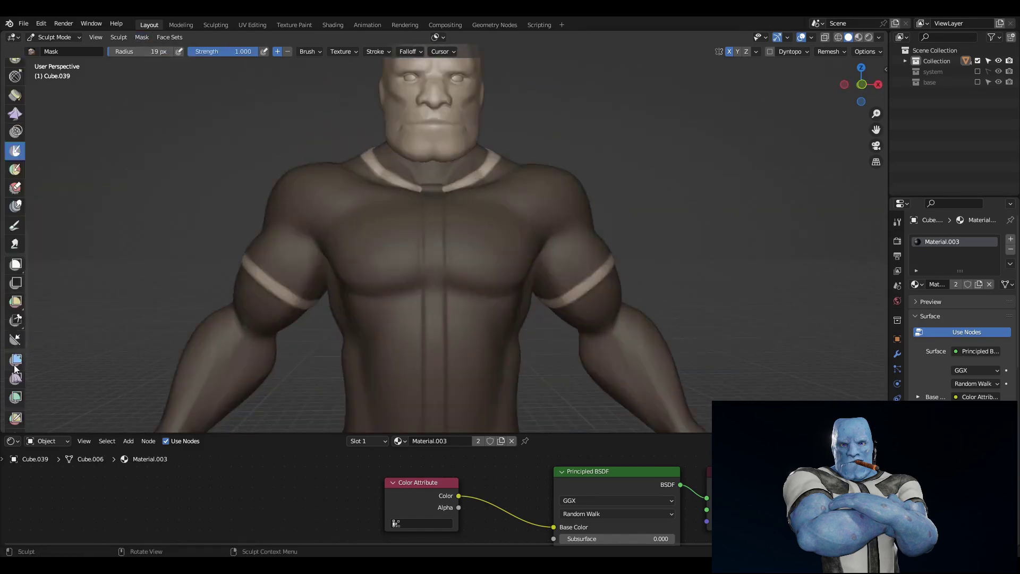
{"action": "left_click", "coordinate": [16, 317]}
{"action": "left_click_drag", "start_coordinate": [734, 179], "coordinate": [772, 178]}
{"action": "scroll", "coordinate": [773, 179], "scroll_direction": "down", "scroll_amount": 5}
{"action": "middle_click_drag", "start_coordinate": [772, 178], "coordinate": [705, 169]}
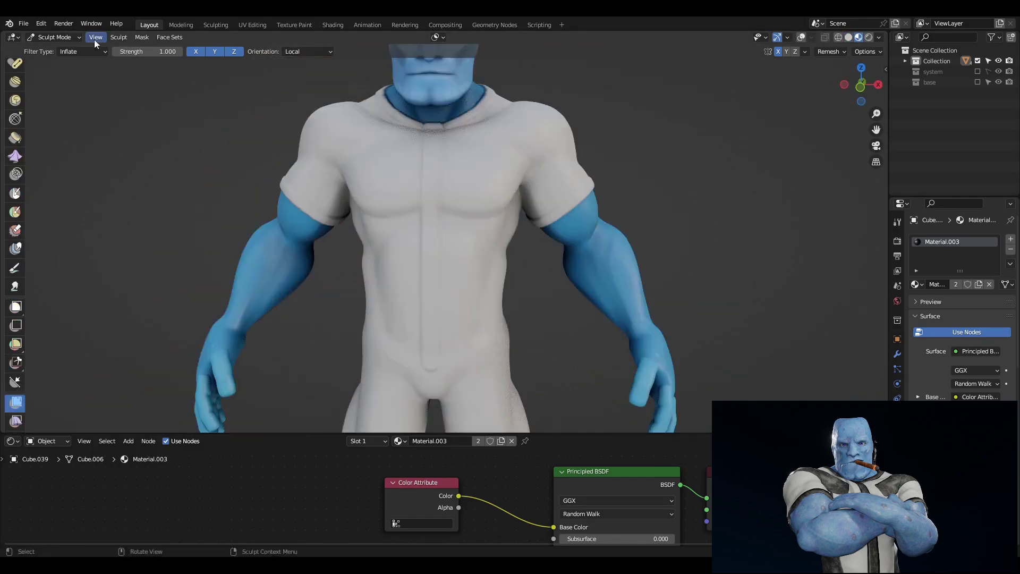
Paint the zipper, collar, sleeve cuffs and ankle bands black on the white suit.
{"action": "scroll", "coordinate": [302, 280], "scroll_direction": "up", "scroll_amount": 3}
{"action": "scroll", "coordinate": [302, 280], "scroll_direction": "up", "scroll_amount": 2}
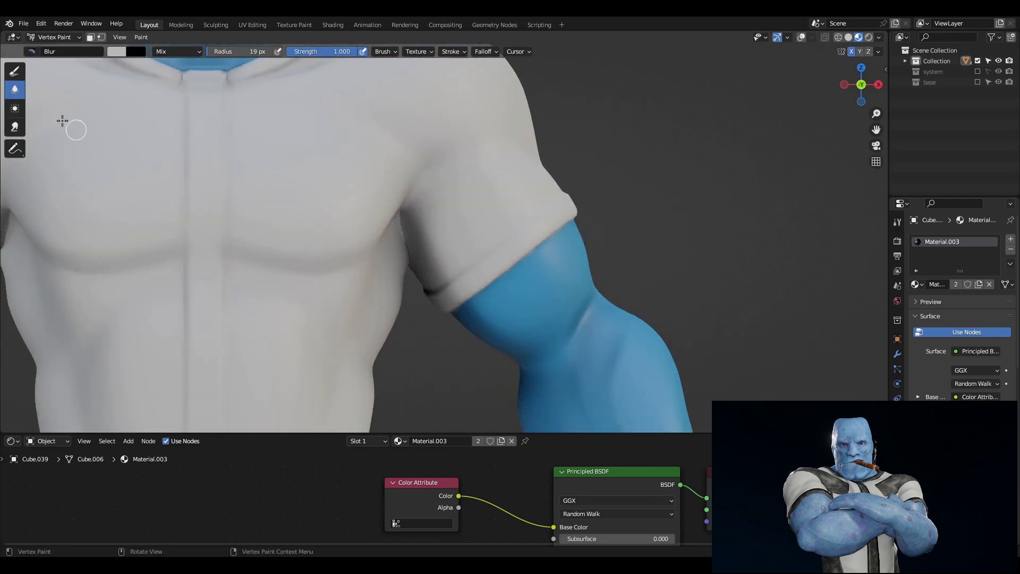
{"action": "middle_click_drag", "start_coordinate": [539, 232], "coordinate": [618, 156]}
{"action": "mouse_move", "coordinate": [535, 168]}
{"action": "middle_mouse_down"}
{"action": "mouse_move", "coordinate": [637, 223]}
{"action": "mouse_move", "coordinate": [464, 224]}
{"action": "middle_mouse_up"}
{"action": "mouse_move", "coordinate": [447, 273]}
{"action": "middle_mouse_down"}
{"action": "mouse_move", "coordinate": [467, 222]}
{"action": "mouse_move", "coordinate": [403, 351]}
{"action": "middle_mouse_up"}
{"action": "mouse_move", "coordinate": [553, 258]}
{"action": "middle_mouse_down"}
{"action": "mouse_move", "coordinate": [528, 279]}
{"action": "mouse_move", "coordinate": [517, 212]}
{"action": "mouse_move", "coordinate": [582, 215]}
{"action": "middle_mouse_up"}
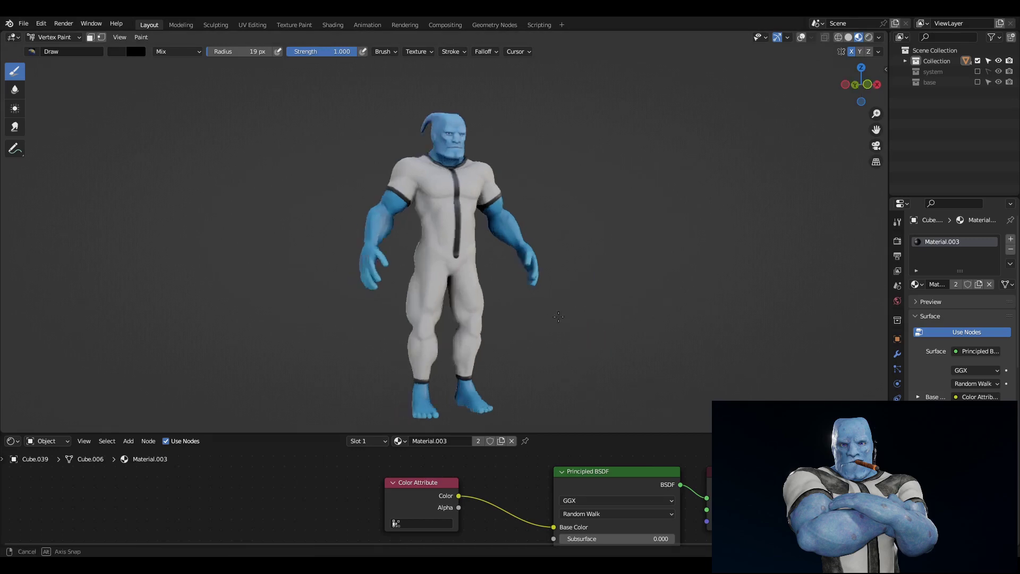
Return to Sculpt Mode, clear the mask and carve seam lines on the front and sides of the torso.
{"action": "left_click", "coordinate": [57, 72]}
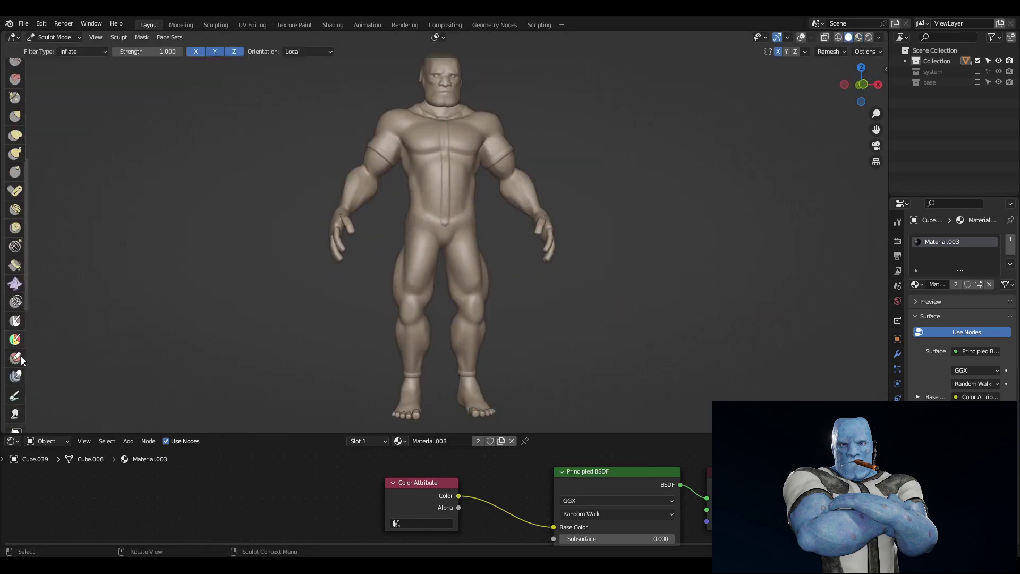
{"action": "left_click", "coordinate": [138, 40]}
{"action": "left_click", "coordinate": [160, 69]}
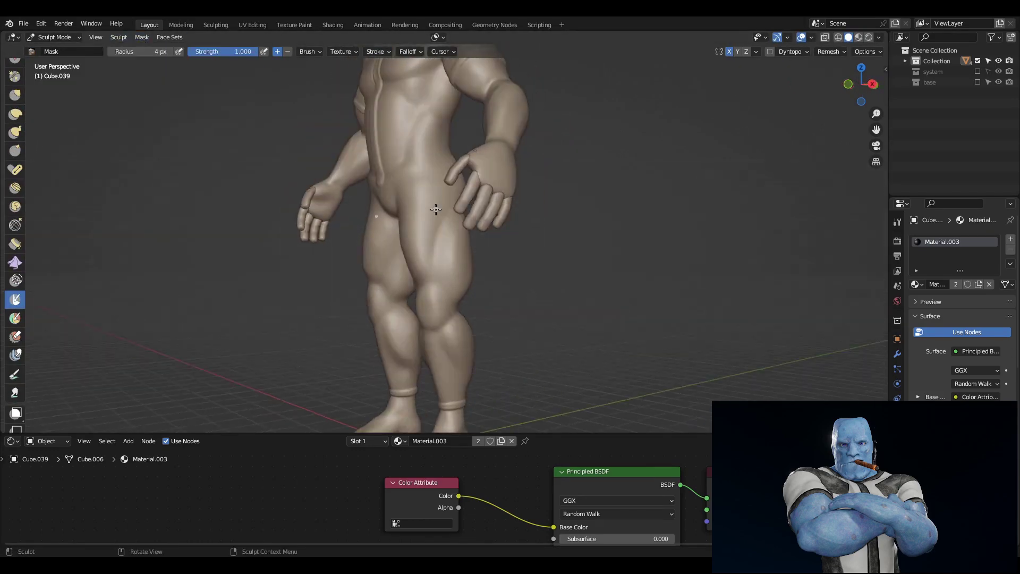
{"action": "middle_click_drag", "start_coordinate": [466, 247], "coordinate": [629, 282]}
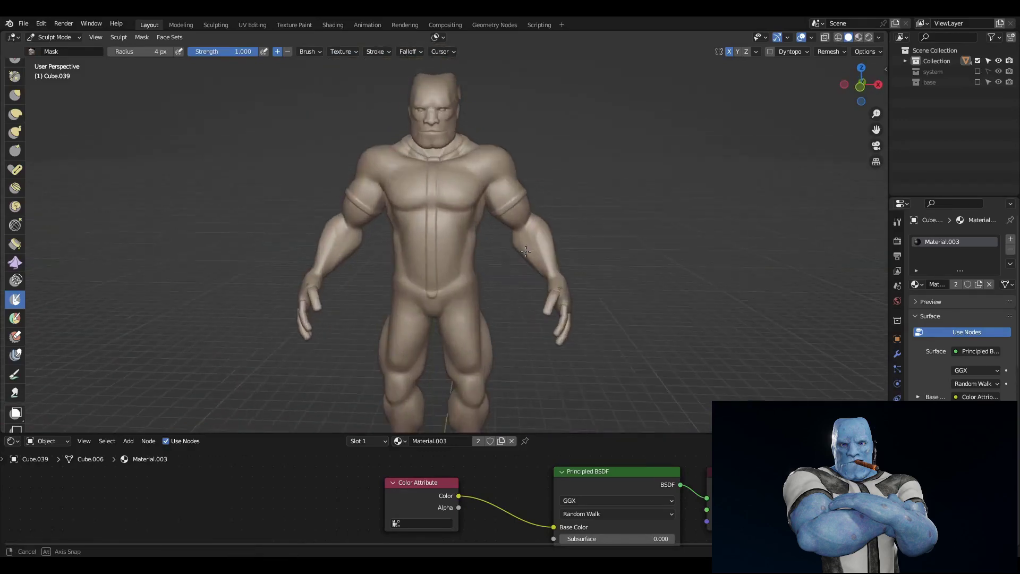
{"action": "middle_click_drag", "start_coordinate": [438, 293], "coordinate": [447, 139]}
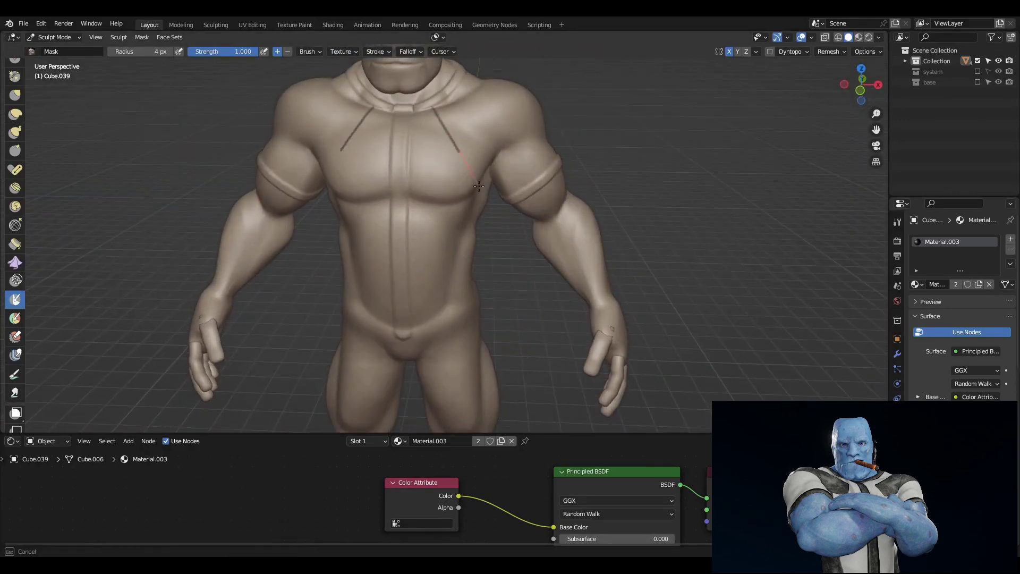
{"action": "middle_click_drag", "start_coordinate": [478, 186], "coordinate": [632, 168]}
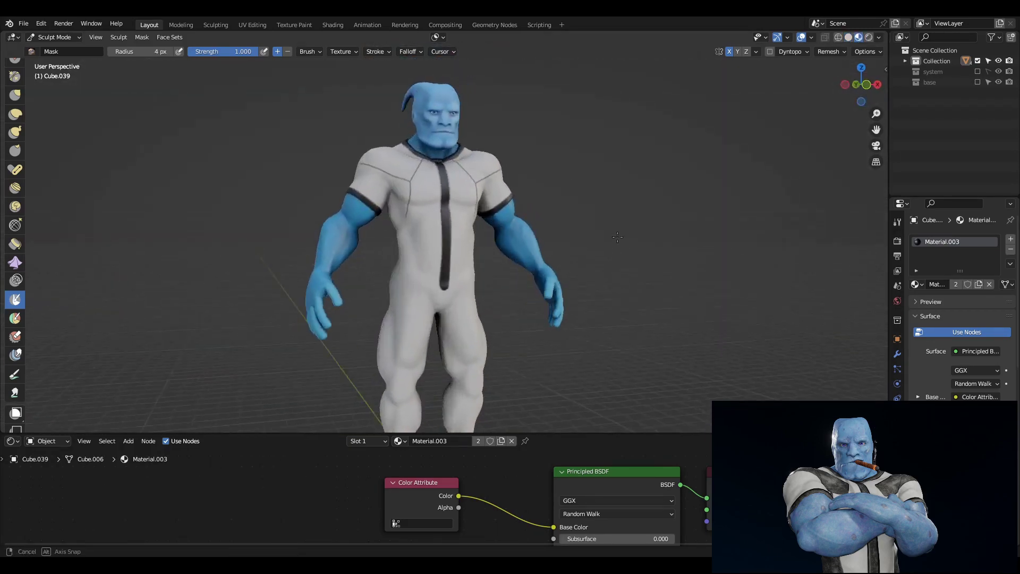
{"action": "middle_click_drag", "start_coordinate": [617, 237], "coordinate": [495, 278]}
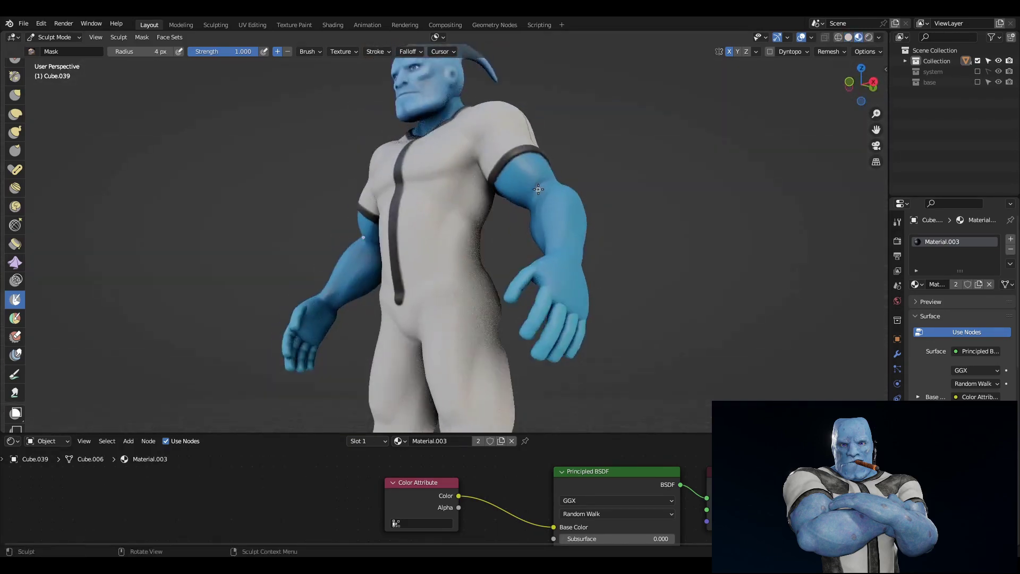
Carve seam lines on the back and thigh panels, then review the suit in Object Mode.
{"action": "middle_click_drag", "start_coordinate": [460, 155], "coordinate": [491, 184]}
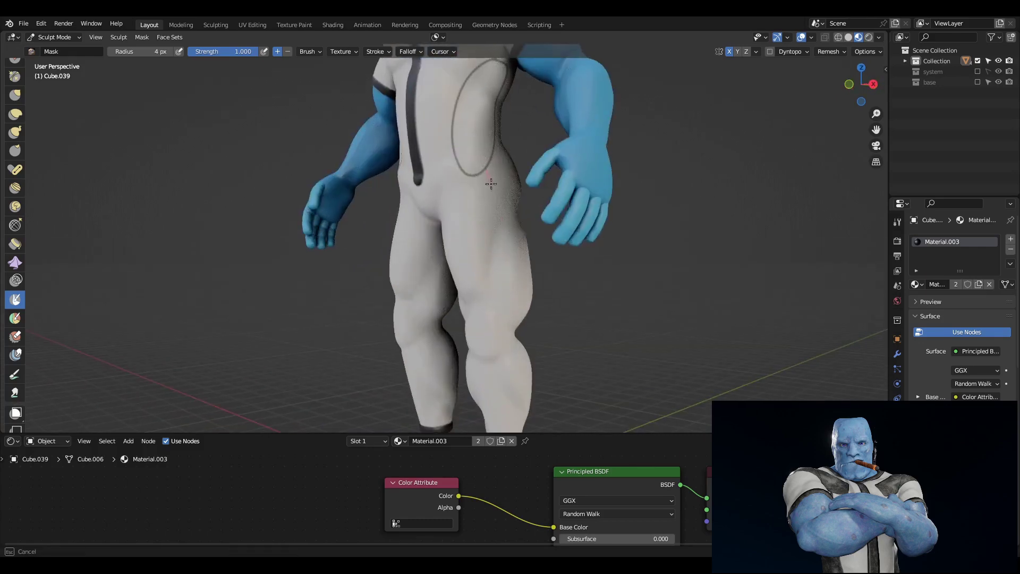
{"action": "middle_click_drag", "start_coordinate": [479, 317], "coordinate": [407, 73]}
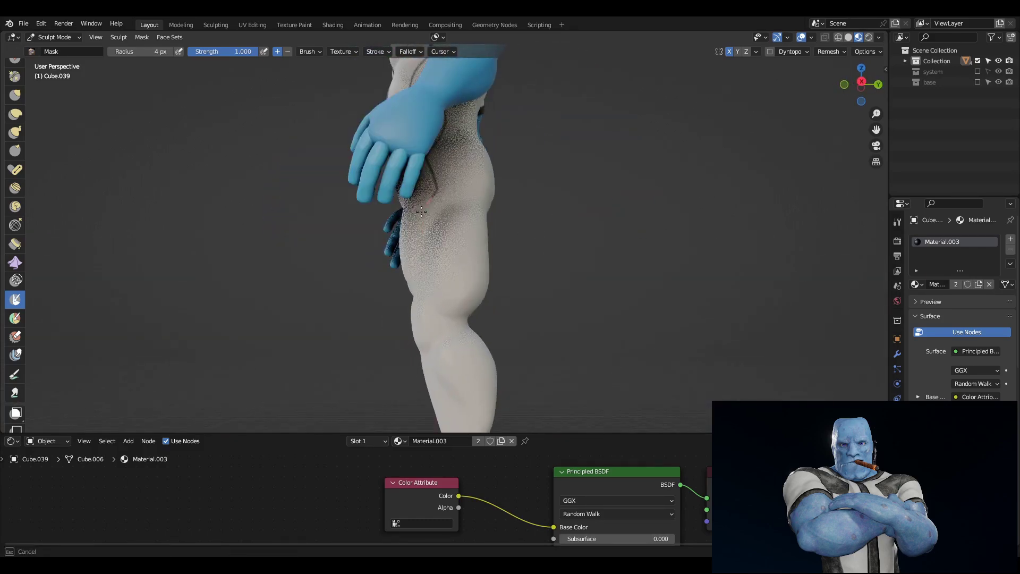
{"action": "mouse_move", "coordinate": [425, 190]}
{"action": "middle_mouse_down"}
{"action": "mouse_move", "coordinate": [450, 202]}
{"action": "mouse_move", "coordinate": [333, 198]}
{"action": "middle_mouse_up"}
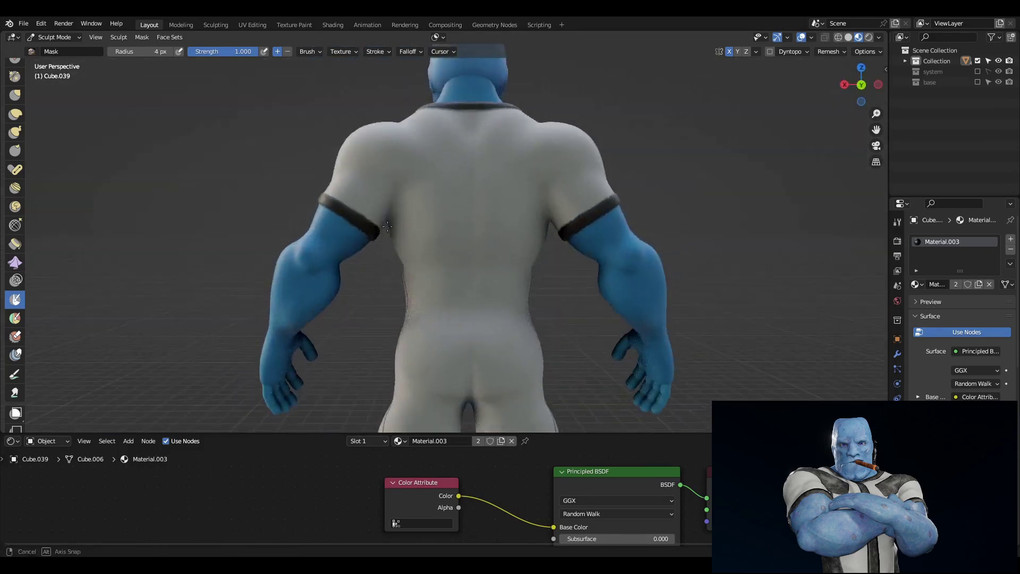
{"action": "mouse_move", "coordinate": [518, 210]}
{"action": "middle_mouse_down"}
{"action": "mouse_move", "coordinate": [624, 125]}
{"action": "mouse_move", "coordinate": [545, 273]}
{"action": "middle_mouse_up"}
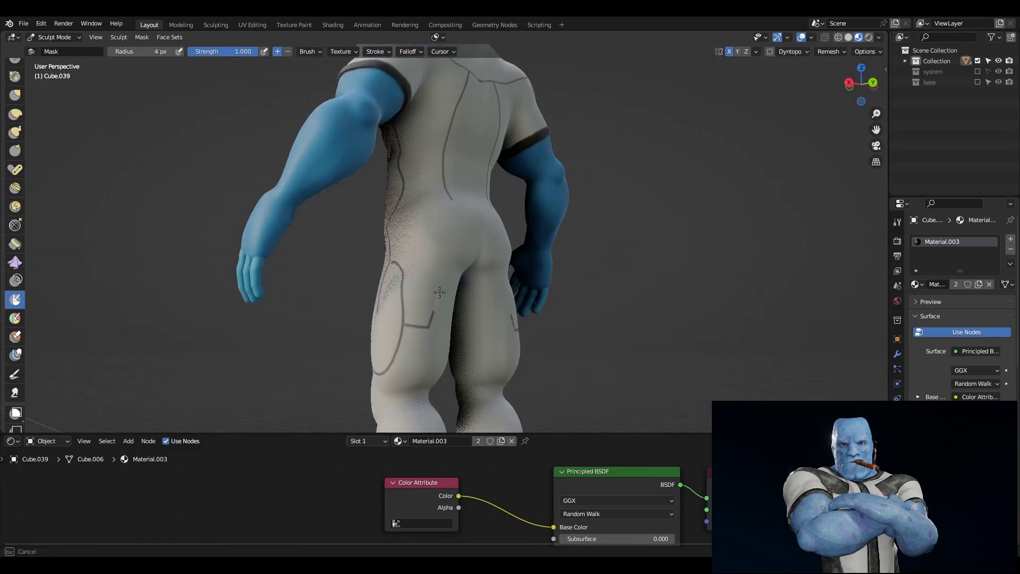
{"action": "mouse_move", "coordinate": [604, 312]}
{"action": "middle_mouse_down"}
{"action": "mouse_move", "coordinate": [717, 259]}
{"action": "mouse_move", "coordinate": [593, 153]}
{"action": "middle_mouse_up"}
{"action": "key", "text": "ctrl+Tab"}
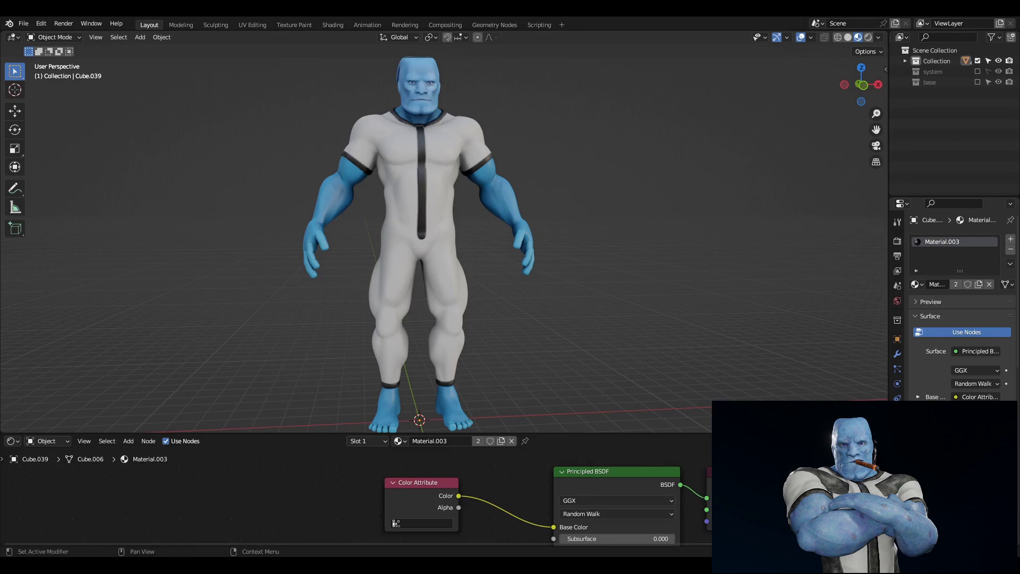
{"action": "middle_click_drag", "start_coordinate": [404, 255], "coordinate": [471, 292]}
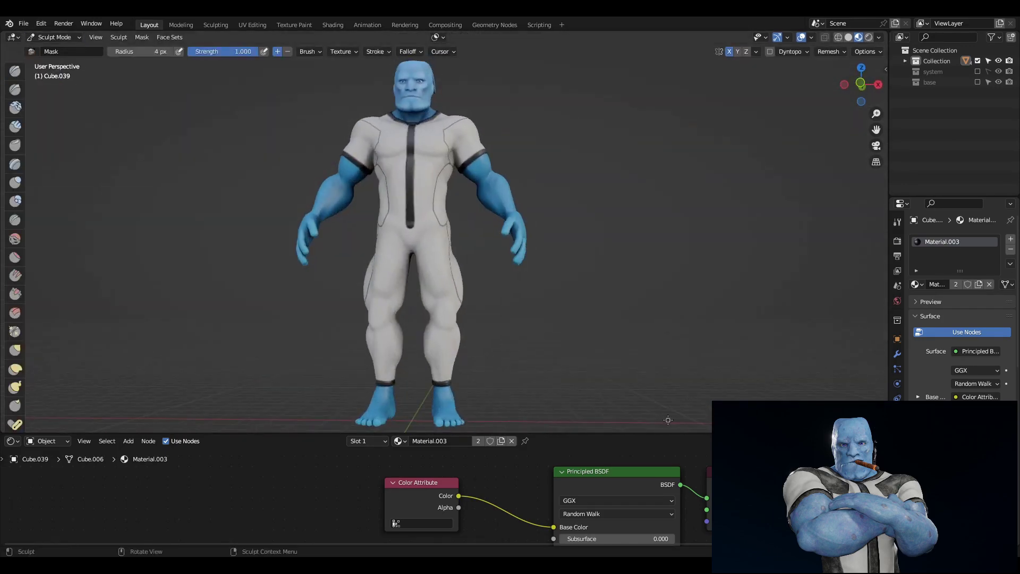
Shape the mirrored, subdivided cube cage into a boot around the foot from side and front views.
{"action": "key", "text": "ctrl+Tab"}
{"action": "key", "text": "KP_3"}
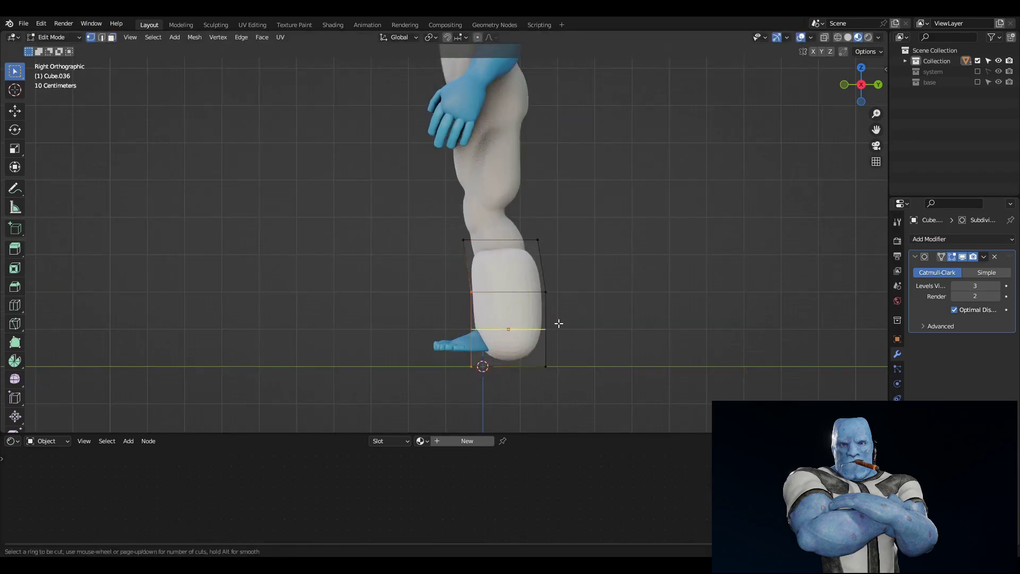
{"action": "scroll", "coordinate": [547, 290], "scroll_direction": "up", "scroll_amount": 3}
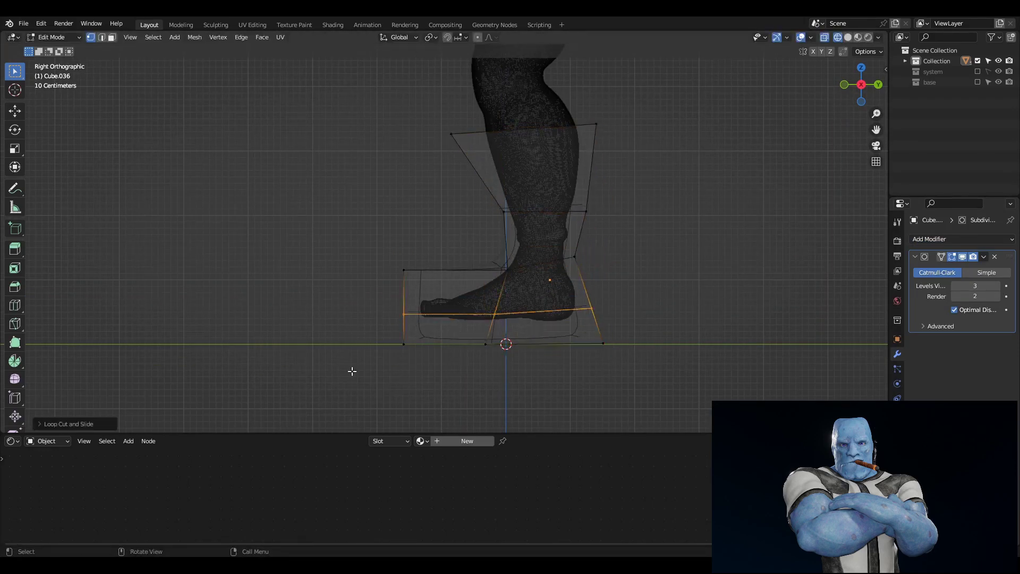
{"action": "key", "text": "Tab"}
{"action": "mouse_move", "coordinate": [352, 371]}
{"action": "middle_mouse_down"}
{"action": "mouse_move", "coordinate": [556, 321]}
{"action": "mouse_move", "coordinate": [574, 286]}
{"action": "middle_mouse_up"}
{"action": "key", "text": "shift+z"}
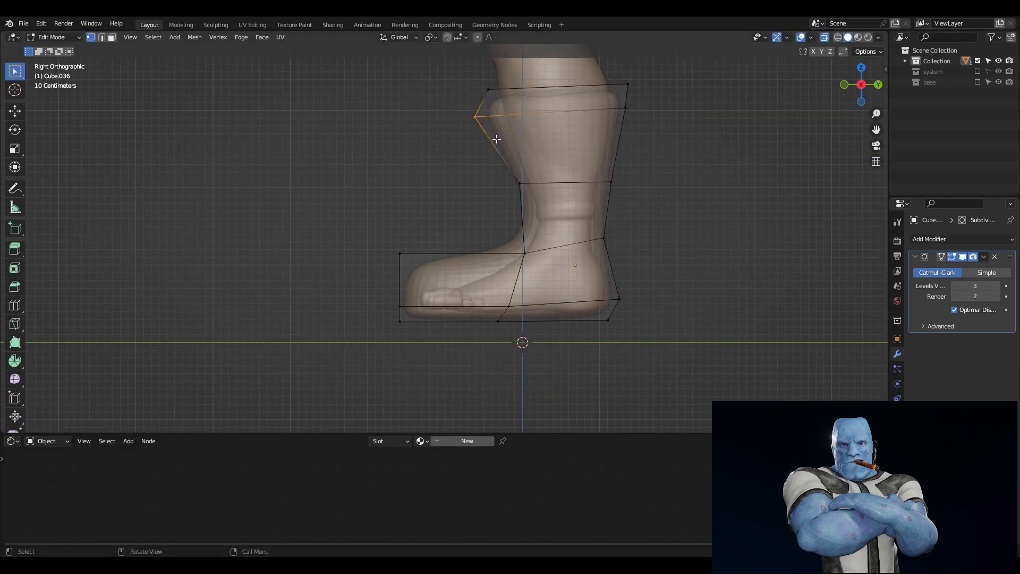
{"action": "key", "text": "KP_1"}
{"action": "key", "text": "b"}
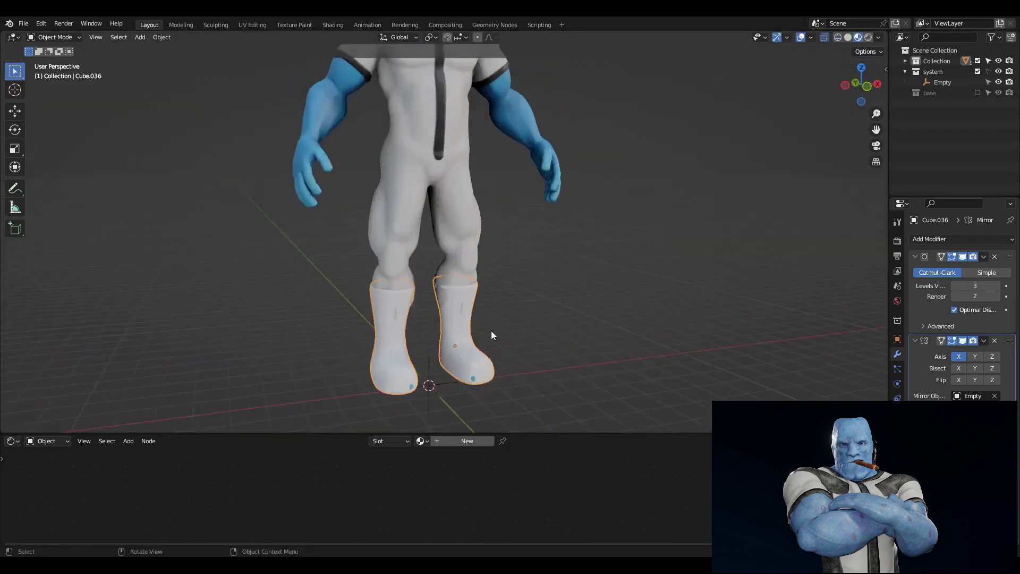
Apply the boot's Subdivision modifier and show objects in their own viewport colours.
{"action": "left_click", "coordinate": [978, 268]}
{"action": "left_click", "coordinate": [878, 37]}
{"action": "left_click", "coordinate": [903, 154]}
{"action": "key", "text": "shift+d"}
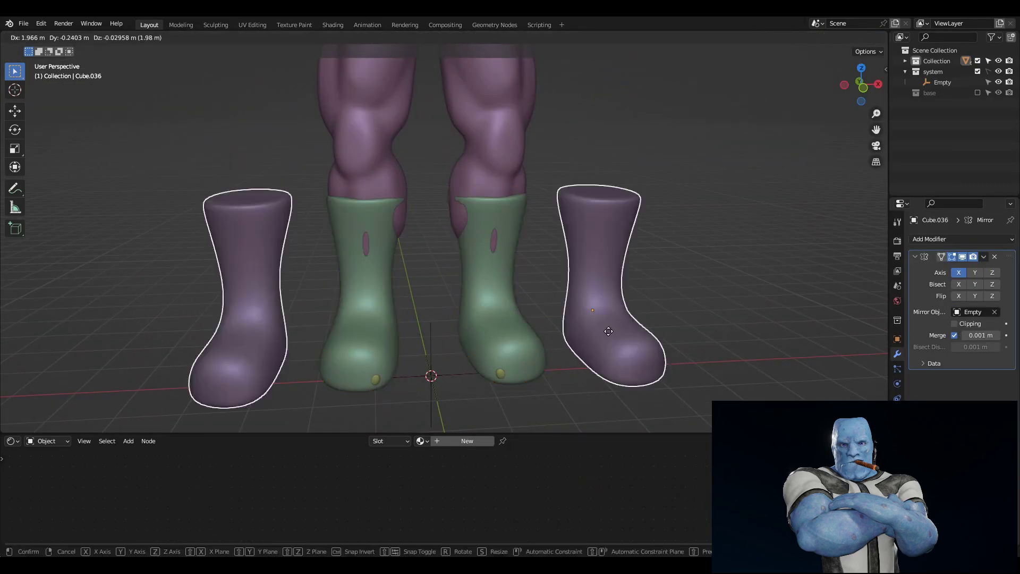
{"action": "key", "text": "Delete"}
{"action": "scroll", "coordinate": [509, 268], "scroll_direction": "up", "scroll_amount": 3}
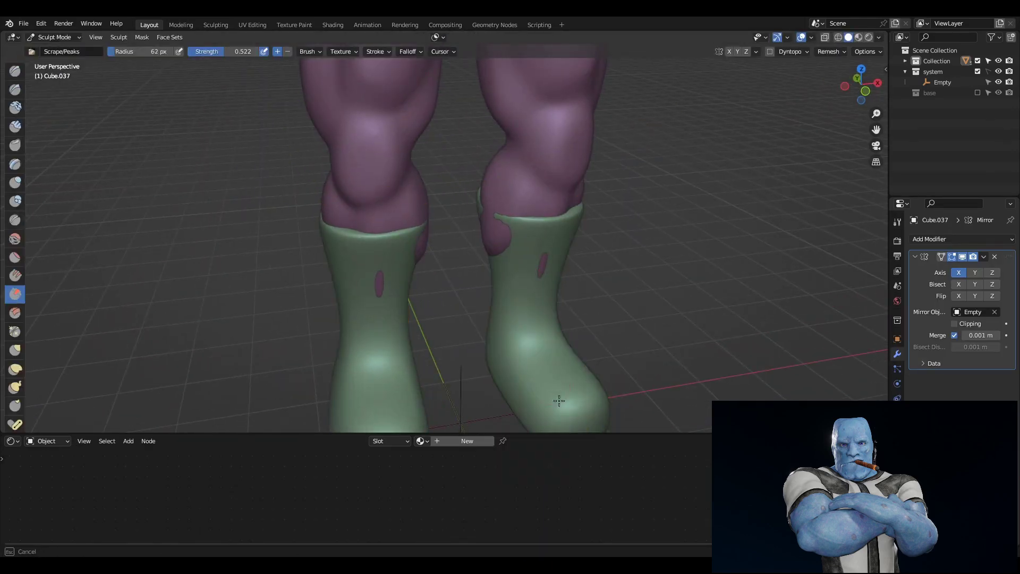
{"action": "mouse_move", "coordinate": [559, 401]}
{"action": "middle_mouse_down"}
{"action": "mouse_move", "coordinate": [479, 223]}
{"action": "mouse_move", "coordinate": [447, 235]}
{"action": "mouse_move", "coordinate": [387, 351]}
{"action": "mouse_move", "coordinate": [558, 302]}
{"action": "mouse_move", "coordinate": [478, 277]}
{"action": "mouse_move", "coordinate": [480, 237]}
{"action": "mouse_move", "coordinate": [525, 373]}
{"action": "mouse_move", "coordinate": [409, 287]}
{"action": "mouse_move", "coordinate": [478, 297]}
{"action": "mouse_move", "coordinate": [473, 365]}
{"action": "middle_mouse_up"}
Reshape the dark boots with the Elastic Deform brush.
{"action": "left_click", "coordinate": [15, 368]}
{"action": "scroll", "coordinate": [525, 373], "scroll_direction": "up", "scroll_amount": 3}
{"action": "key", "text": "KP_1"}
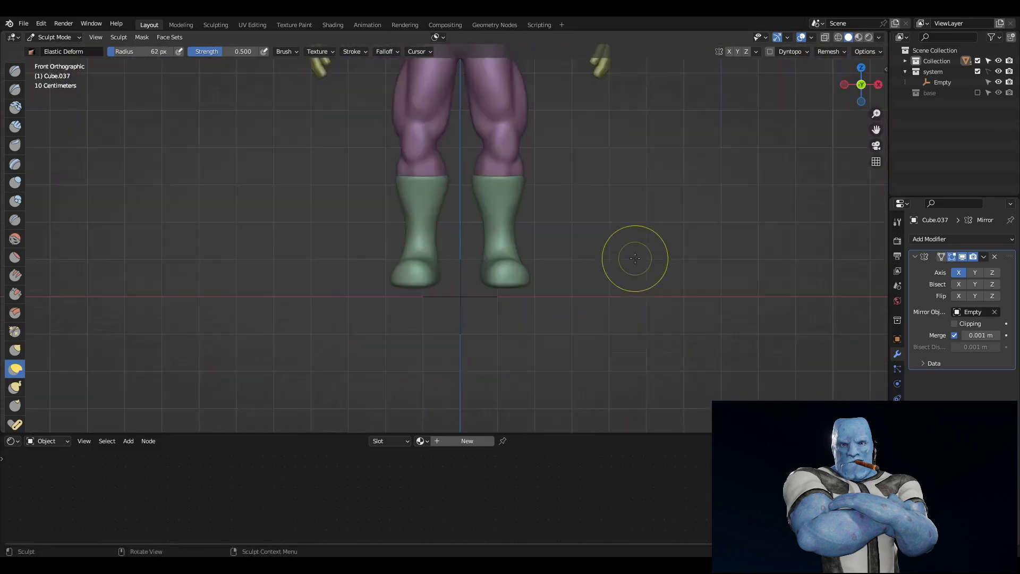
{"action": "mouse_move", "coordinate": [635, 258]}
{"action": "middle_mouse_down", "text": "alt"}
{"action": "mouse_move", "coordinate": [370, 321]}
{"action": "mouse_move", "coordinate": [522, 171]}
{"action": "mouse_move", "coordinate": [611, 222]}
{"action": "middle_mouse_up", "text": "alt"}
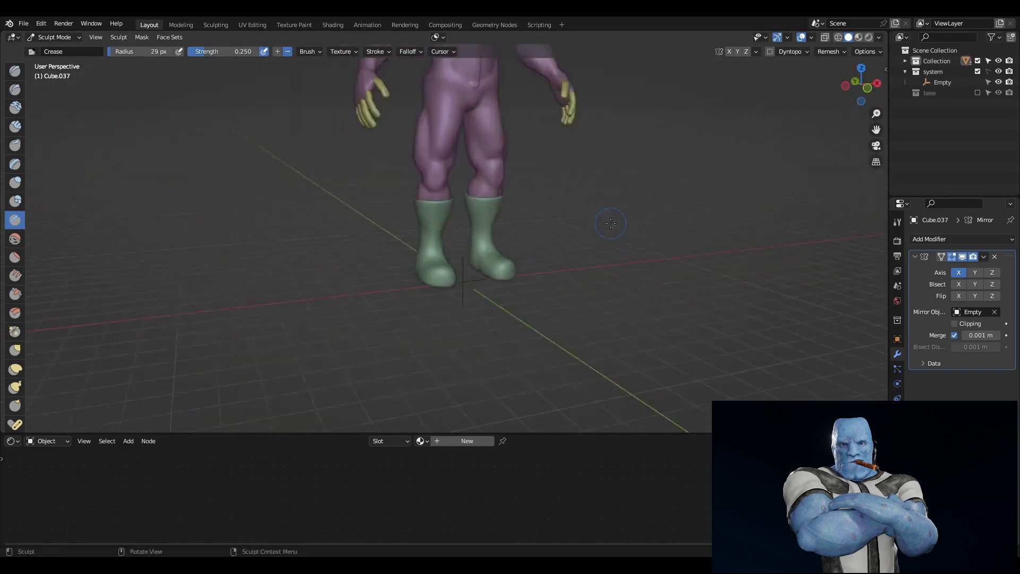
{"action": "mouse_move", "coordinate": [716, 221]}
{"action": "middle_mouse_down"}
{"action": "mouse_move", "coordinate": [531, 163]}
{"action": "mouse_move", "coordinate": [403, 269]}
{"action": "middle_mouse_up"}
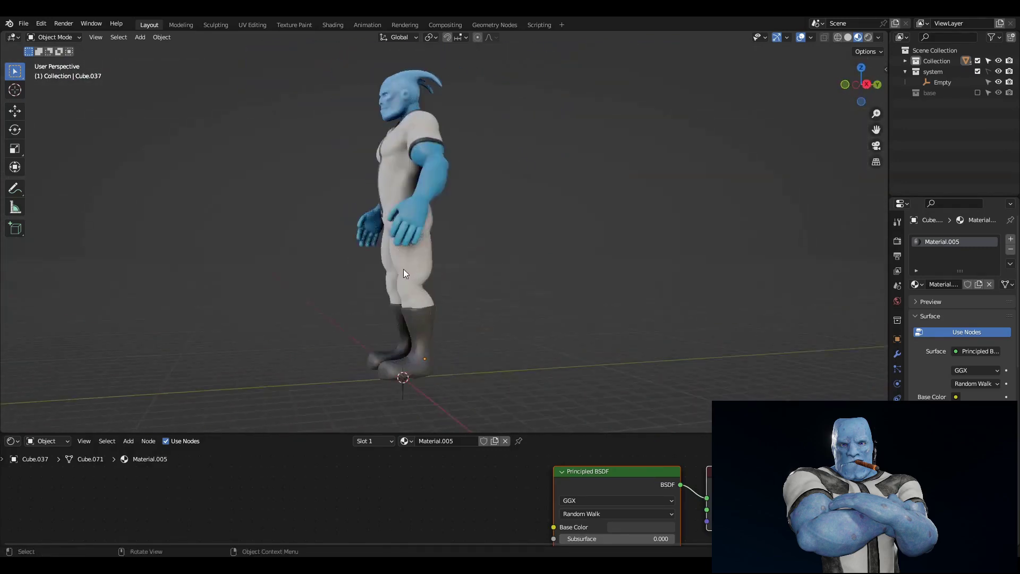
{"action": "mouse_move", "coordinate": [463, 279]}
{"action": "middle_mouse_down"}
{"action": "mouse_move", "coordinate": [454, 291]}
{"action": "mouse_move", "coordinate": [608, 291]}
{"action": "mouse_move", "coordinate": [658, 304]}
{"action": "mouse_move", "coordinate": [646, 291]}
{"action": "mouse_move", "coordinate": [576, 339]}
{"action": "mouse_move", "coordinate": [497, 237]}
{"action": "middle_mouse_up"}
Refine the boot sculpt, checking it from below, side and front in Object Mode.
{"action": "key", "text": "shift+a"}
{"action": "key", "text": "ctrl+Tab"}
{"action": "key", "text": "ctrl+KP_7"}
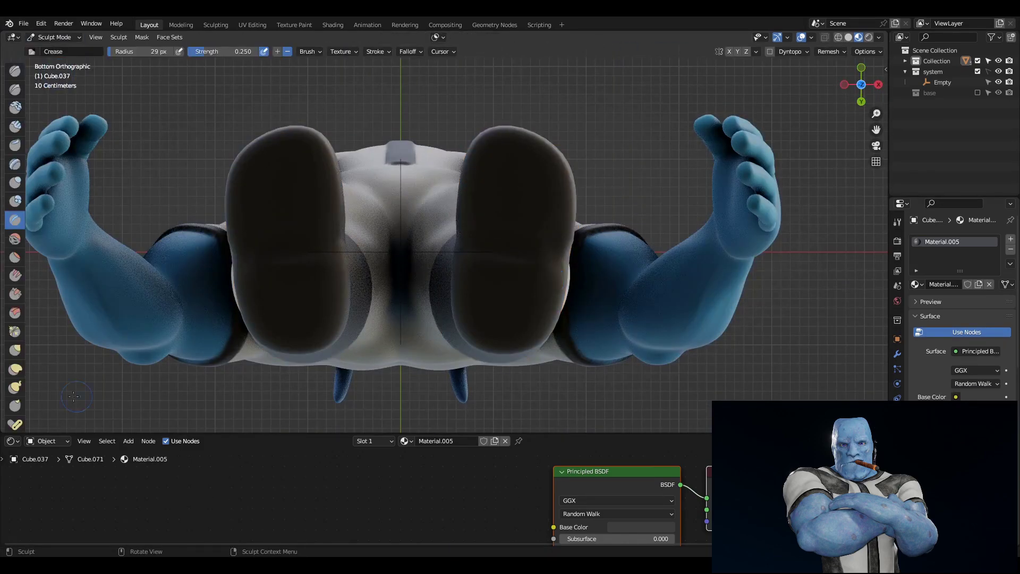
{"action": "mouse_move", "coordinate": [520, 296]}
{"action": "middle_mouse_down"}
{"action": "mouse_move", "coordinate": [578, 296]}
{"action": "mouse_move", "coordinate": [466, 171]}
{"action": "mouse_move", "coordinate": [421, 273]}
{"action": "mouse_move", "coordinate": [528, 250]}
{"action": "middle_mouse_up"}
{"action": "key", "text": "ctrl+Tab"}
{"action": "mouse_move", "coordinate": [455, 292]}
{"action": "middle_mouse_down"}
{"action": "mouse_move", "coordinate": [416, 233]}
{"action": "mouse_move", "coordinate": [519, 318]}
{"action": "mouse_move", "coordinate": [558, 285]}
{"action": "mouse_move", "coordinate": [426, 273]}
{"action": "mouse_move", "coordinate": [447, 285]}
{"action": "mouse_move", "coordinate": [537, 182]}
{"action": "mouse_move", "coordinate": [478, 239]}
{"action": "mouse_move", "coordinate": [629, 221]}
{"action": "mouse_move", "coordinate": [466, 239]}
{"action": "mouse_move", "coordinate": [640, 235]}
{"action": "mouse_move", "coordinate": [691, 329]}
{"action": "mouse_move", "coordinate": [595, 243]}
{"action": "middle_mouse_up"}
{"action": "key", "text": "ctrl+Tab"}
{"action": "key", "text": "ctrl+Tab"}
{"action": "key", "text": "ctrl+Tab"}
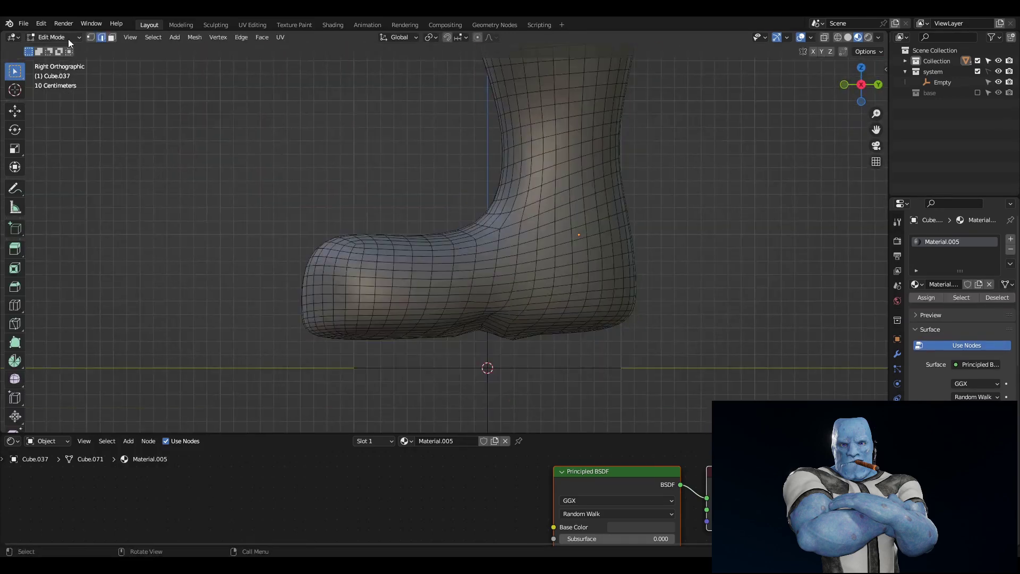
{"action": "scroll", "coordinate": [596, 243], "scroll_direction": "down", "scroll_amount": 4}
{"action": "scroll", "coordinate": [596, 243], "scroll_direction": "up", "scroll_amount": 4}
{"action": "key", "text": "KP_3"}
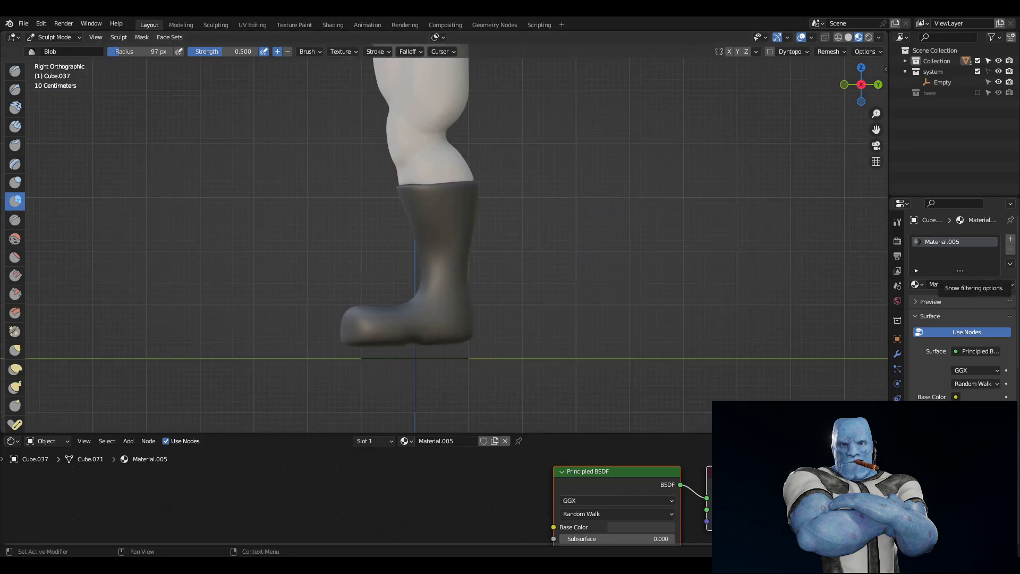
Add a new cube under the right foot for the sole.
{"action": "key", "text": "ctrl+Tab"}
{"action": "key", "text": "shift+a"}
{"action": "left_click", "coordinate": [766, 311]}
{"action": "key", "text": "ctrl+KP_7"}
In see-through Edit Mode, scale and stretch the cube face into a sole under the foot.
{"action": "key", "text": "Tab"}
{"action": "key", "text": "alt+z"}
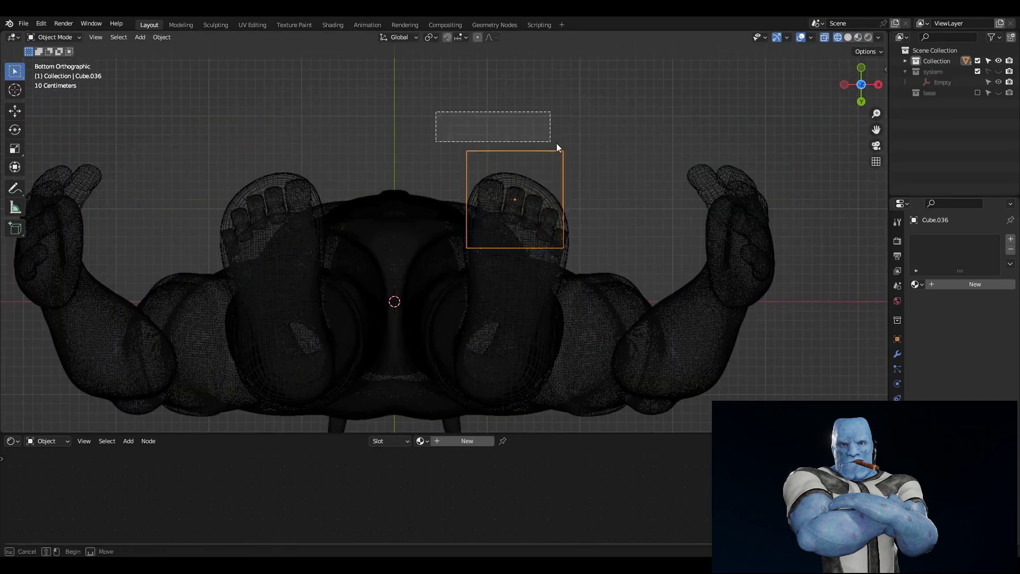
{"action": "key", "text": "s"}
{"action": "key", "text": "g"}
{"action": "middle_click_drag", "start_coordinate": [593, 138], "coordinate": [566, 123], "text": "shift"}
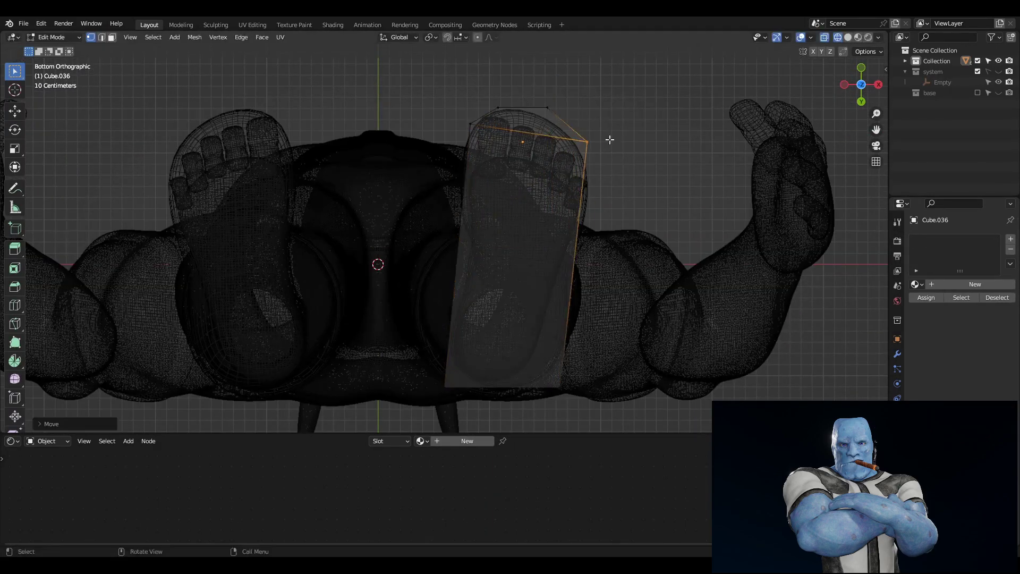
{"action": "mouse_move", "coordinate": [510, 287]}
{"action": "middle_mouse_down"}
{"action": "mouse_move", "coordinate": [484, 302]}
{"action": "mouse_move", "coordinate": [573, 310]}
{"action": "middle_mouse_up"}
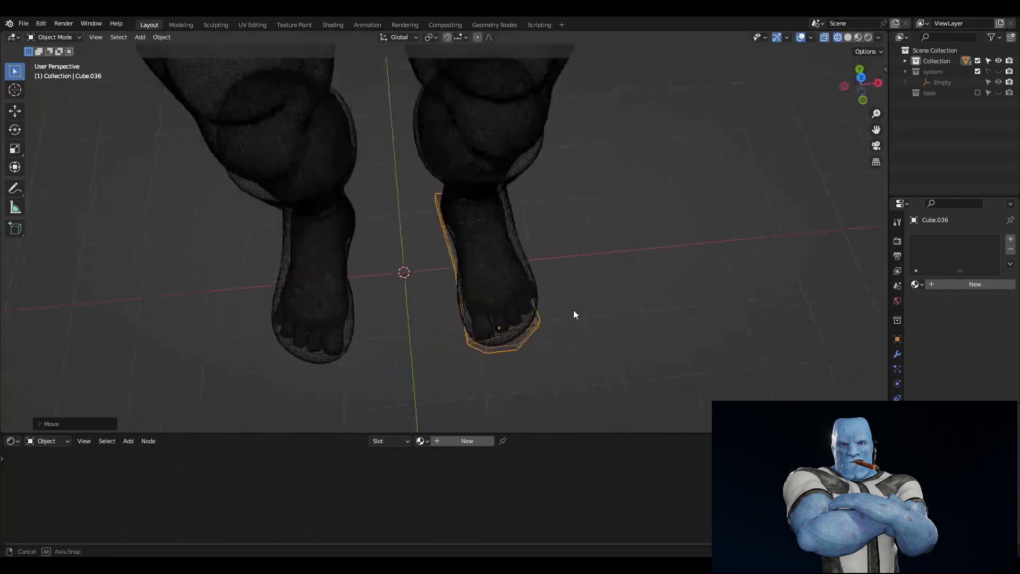
Shift the sole sideways along X and rotate it about Z to match the foot.
{"action": "key", "text": "g"}
{"action": "key", "text": "x"}
{"action": "mouse_move", "coordinate": [581, 261]}
{"action": "middle_mouse_down"}
{"action": "mouse_move", "coordinate": [519, 360]}
{"action": "mouse_move", "coordinate": [765, 75]}
{"action": "middle_mouse_up"}
{"action": "key", "text": "alt+z"}
{"action": "key", "text": "r"}
{"action": "key", "text": "z"}
{"action": "key", "text": "Escape"}
{"action": "mouse_move", "coordinate": [640, 301]}
{"action": "middle_mouse_down"}
{"action": "mouse_move", "coordinate": [584, 239]}
{"action": "mouse_move", "coordinate": [532, 212]}
{"action": "mouse_move", "coordinate": [611, 239]}
{"action": "mouse_move", "coordinate": [631, 270]}
{"action": "mouse_move", "coordinate": [458, 302]}
{"action": "mouse_move", "coordinate": [478, 315]}
{"action": "mouse_move", "coordinate": [337, 160]}
{"action": "mouse_move", "coordinate": [472, 322]}
{"action": "middle_mouse_up"}
Raise the sole up to meet the boot and confirm its position.
{"action": "key", "text": "Tab"}
{"action": "left_click", "coordinate": [658, 248]}
{"action": "key", "text": "Tab"}
{"action": "key", "text": "Escape"}
{"action": "key", "text": "Tab"}
{"action": "scroll", "coordinate": [472, 321], "scroll_direction": "up", "scroll_amount": 5}
{"action": "mouse_move", "coordinate": [639, 214]}
{"action": "middle_mouse_down"}
{"action": "mouse_move", "coordinate": [599, 346]}
{"action": "mouse_move", "coordinate": [541, 269]}
{"action": "middle_mouse_up"}
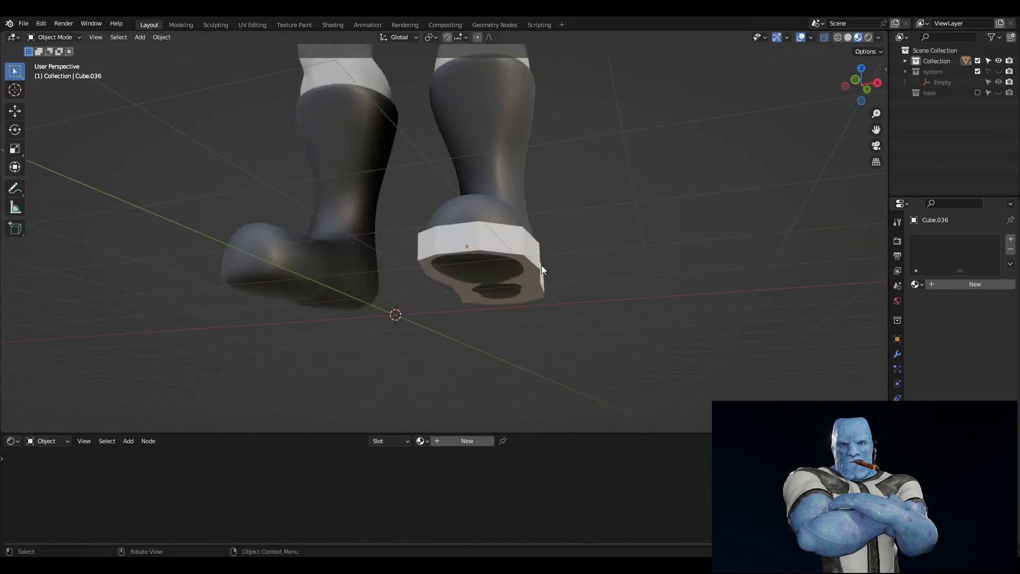
{"action": "left_click", "coordinate": [618, 328]}
{"action": "middle_click_drag", "start_coordinate": [619, 327], "coordinate": [628, 320]}
{"action": "scroll", "coordinate": [693, 307], "scroll_direction": "up", "scroll_amount": 3}
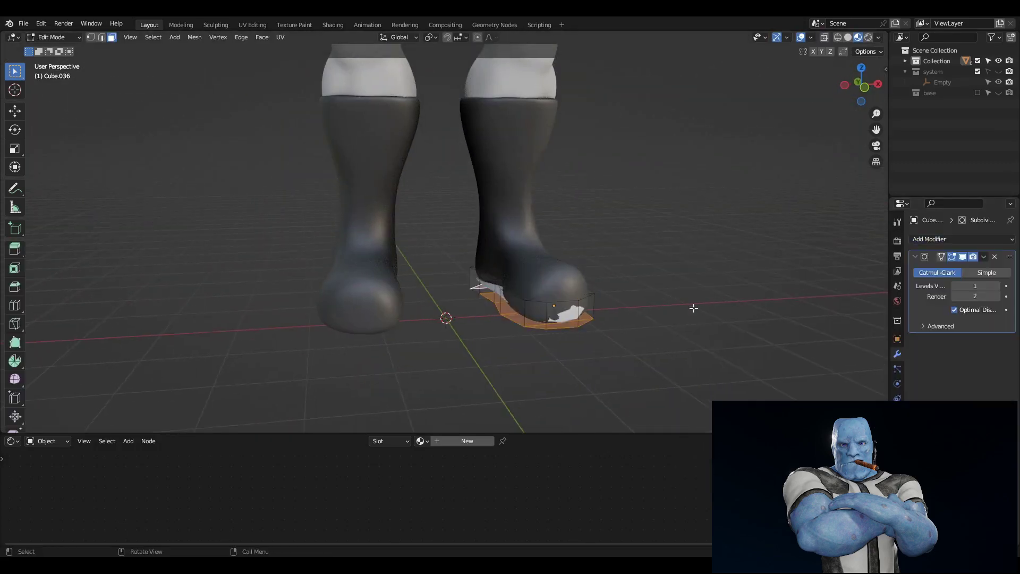
Add a loop cut around the sole in edge select mode.
{"action": "key", "text": "Escape"}
{"action": "mouse_move", "coordinate": [549, 316]}
{"action": "middle_mouse_down"}
{"action": "mouse_move", "coordinate": [478, 303]}
{"action": "mouse_move", "coordinate": [485, 318]}
{"action": "mouse_move", "coordinate": [585, 223]}
{"action": "mouse_move", "coordinate": [582, 322]}
{"action": "mouse_move", "coordinate": [687, 342]}
{"action": "mouse_move", "coordinate": [728, 255]}
{"action": "mouse_move", "coordinate": [485, 193]}
{"action": "mouse_move", "coordinate": [453, 225]}
{"action": "middle_mouse_up"}
{"action": "key", "text": "2"}
{"action": "key", "text": "ctrl+r"}
{"action": "scroll", "coordinate": [755, 159], "scroll_direction": "up", "scroll_amount": 3}
Return to Object Mode and bring up the sole's material settings from a front view.
{"action": "key", "text": "Tab"}
{"action": "scroll", "coordinate": [470, 116], "scroll_direction": "down", "scroll_amount": 5}
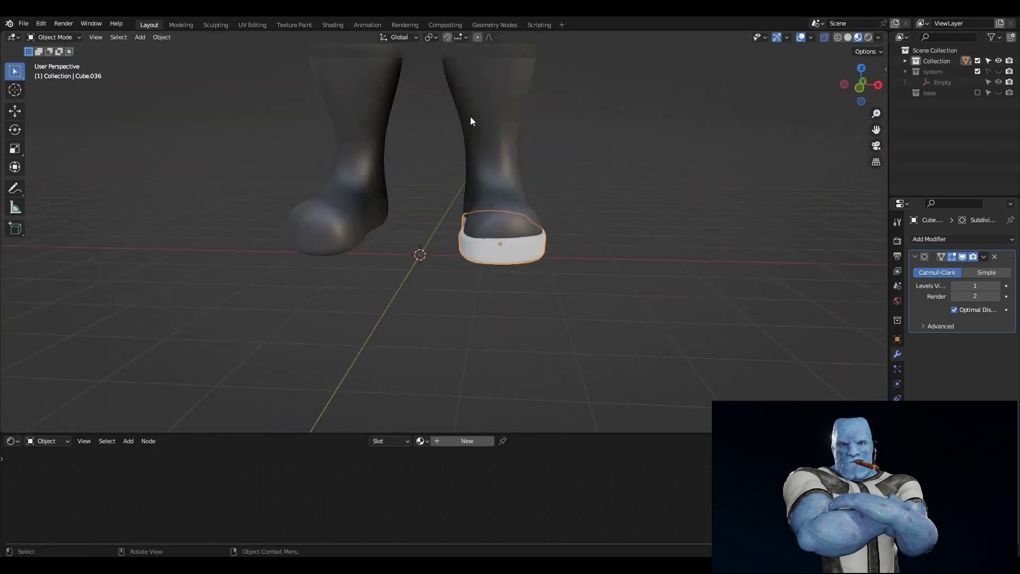
{"action": "left_click", "coordinate": [897, 383]}
{"action": "mouse_move", "coordinate": [554, 246]}
{"action": "middle_mouse_down"}
{"action": "mouse_move", "coordinate": [473, 286]}
{"action": "mouse_move", "coordinate": [634, 245]}
{"action": "middle_mouse_up"}
{"action": "key", "text": "KP_1"}
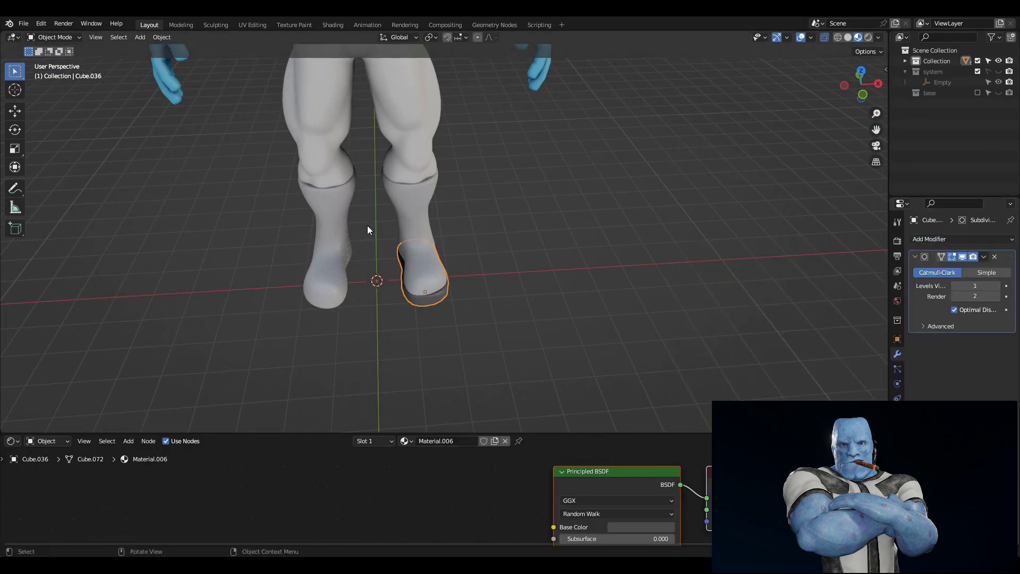
Add a new cube below the boots and select its right edge in see-through view.
{"action": "key", "text": "shift+a"}
{"action": "left_click", "coordinate": [446, 353]}
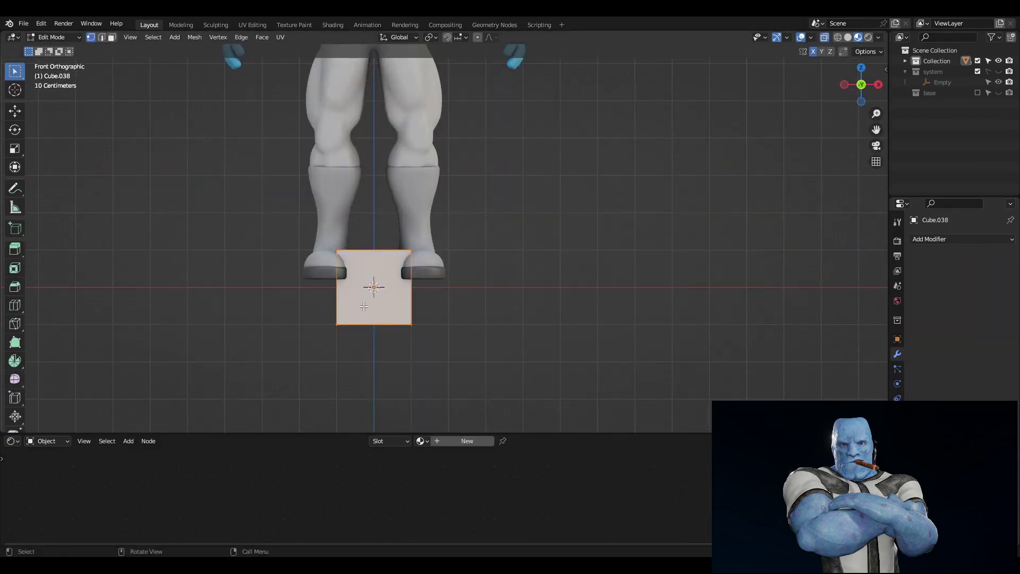
{"action": "left_click", "coordinate": [411, 312]}
{"action": "key", "text": "alt+z"}
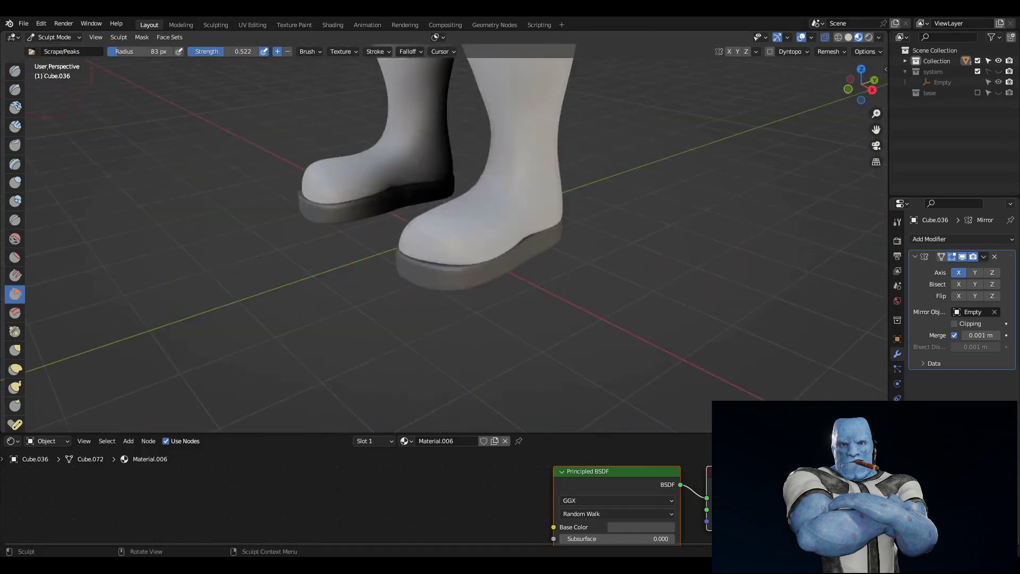
Mask tread blocks on the boot soles, viewed from underneath.
{"action": "left_click_drag", "start_coordinate": [303, 293], "coordinate": [725, 248]}
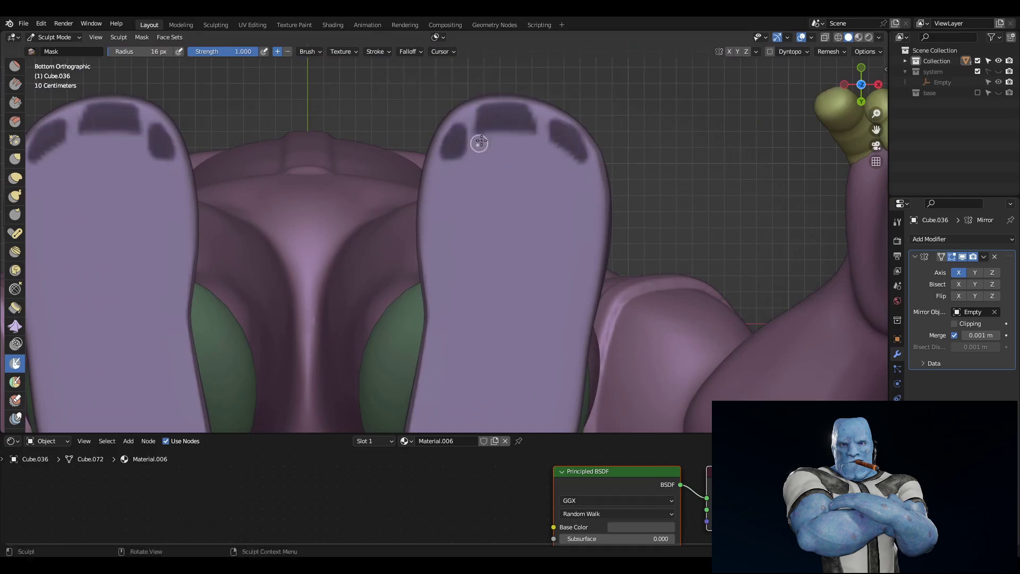
{"action": "middle_click_drag", "start_coordinate": [596, 201], "coordinate": [532, 223]}
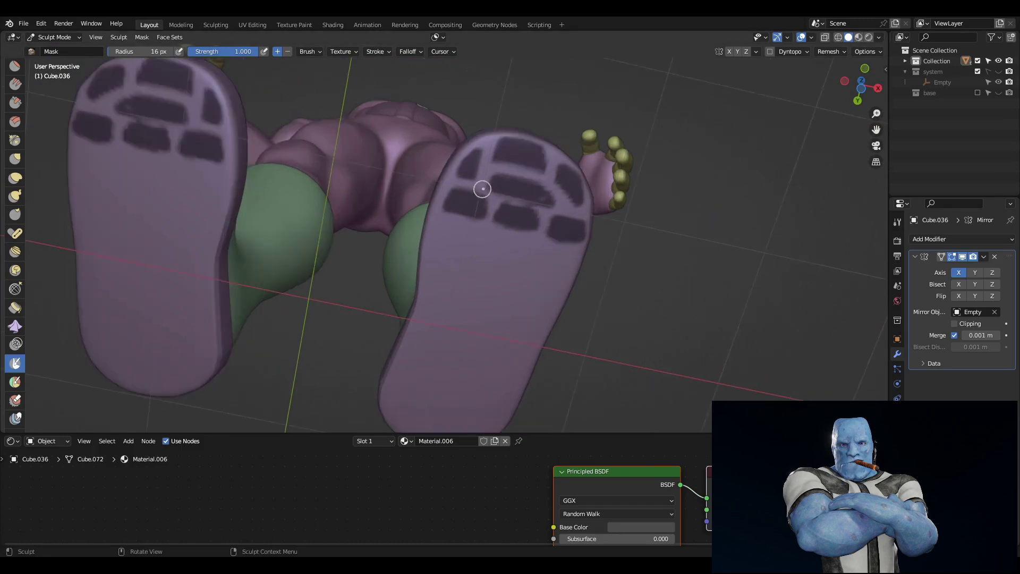
{"action": "key", "text": "ctrl+KP_1"}
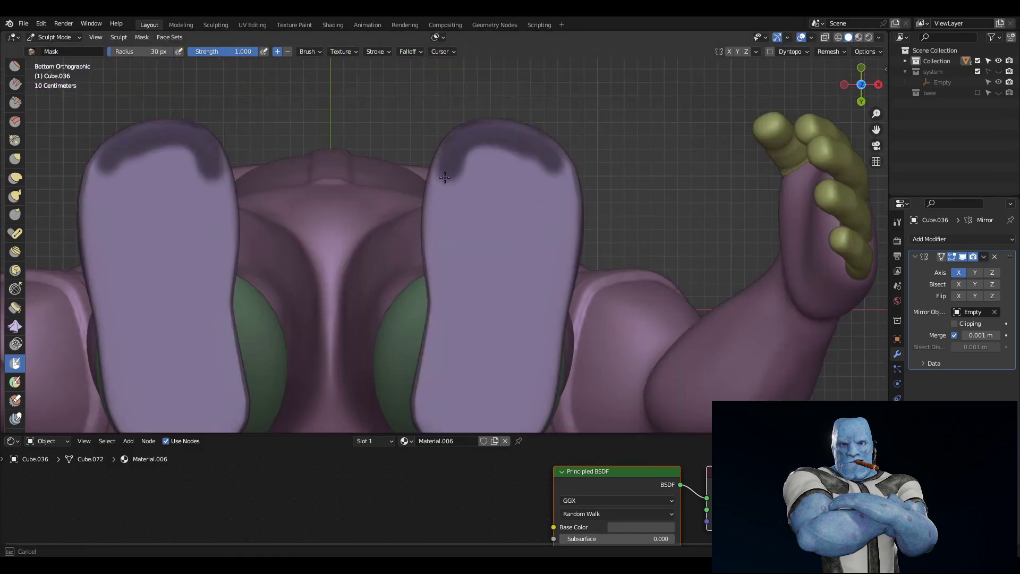
{"action": "left_click_drag", "start_coordinate": [445, 177], "coordinate": [449, 223]}
{"action": "middle_click_drag", "start_coordinate": [451, 276], "coordinate": [454, 216], "text": "shift"}
Zoom in on the soles and inflate the masked tread outward with the Mesh Filter.
{"action": "mouse_move", "coordinate": [484, 381]}
{"action": "middle_mouse_down", "text": "alt"}
{"action": "mouse_move", "coordinate": [441, 66]}
{"action": "mouse_move", "coordinate": [809, 288]}
{"action": "middle_mouse_up", "text": "alt"}
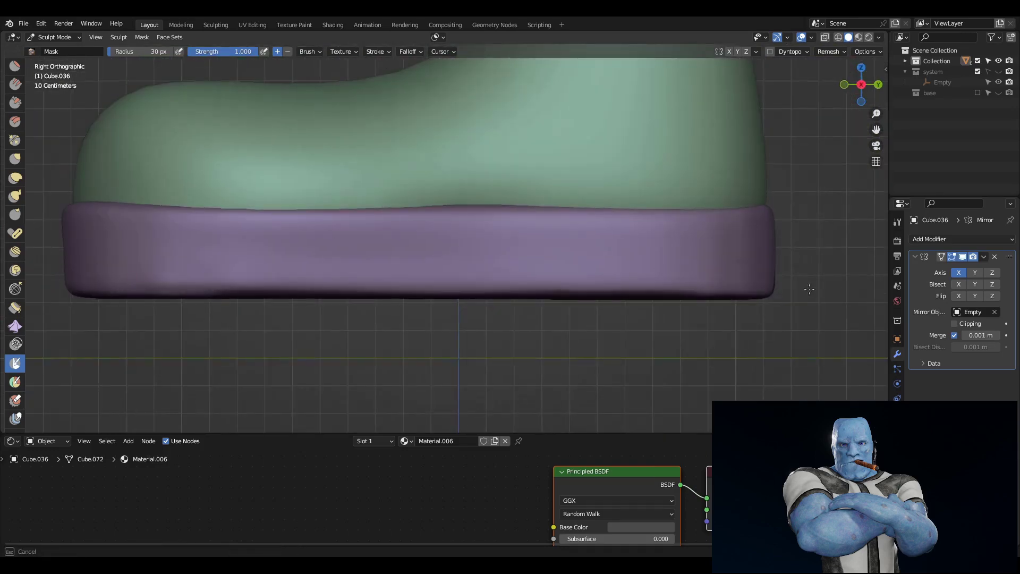
{"action": "mouse_move", "coordinate": [841, 253]}
{"action": "middle_mouse_down", "text": "ctrl"}
{"action": "mouse_move", "coordinate": [690, 266]}
{"action": "mouse_move", "coordinate": [378, 248]}
{"action": "middle_mouse_up", "text": "ctrl"}
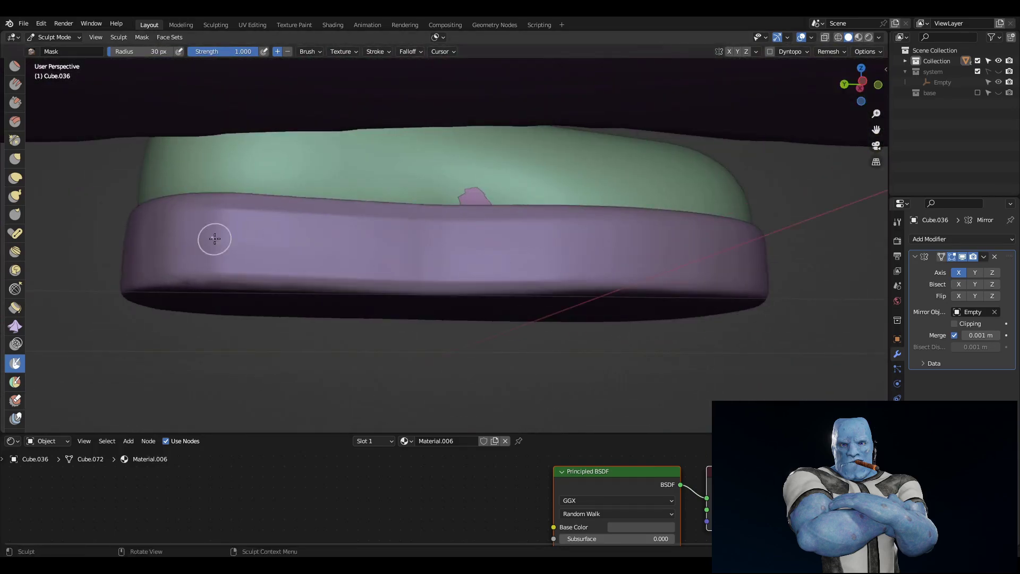
{"action": "middle_click_drag", "start_coordinate": [215, 238], "coordinate": [396, 230], "text": "alt"}
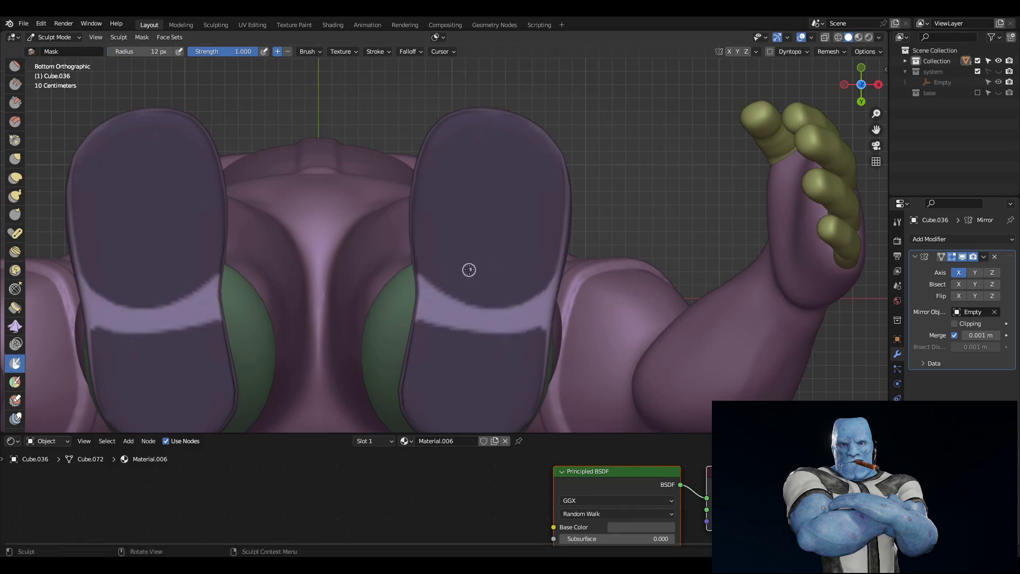
{"action": "mouse_move", "coordinate": [469, 270]}
{"action": "middle_mouse_down", "text": "ctrl"}
{"action": "mouse_move", "coordinate": [455, 280]}
{"action": "mouse_move", "coordinate": [432, 247]}
{"action": "middle_mouse_up", "text": "ctrl"}
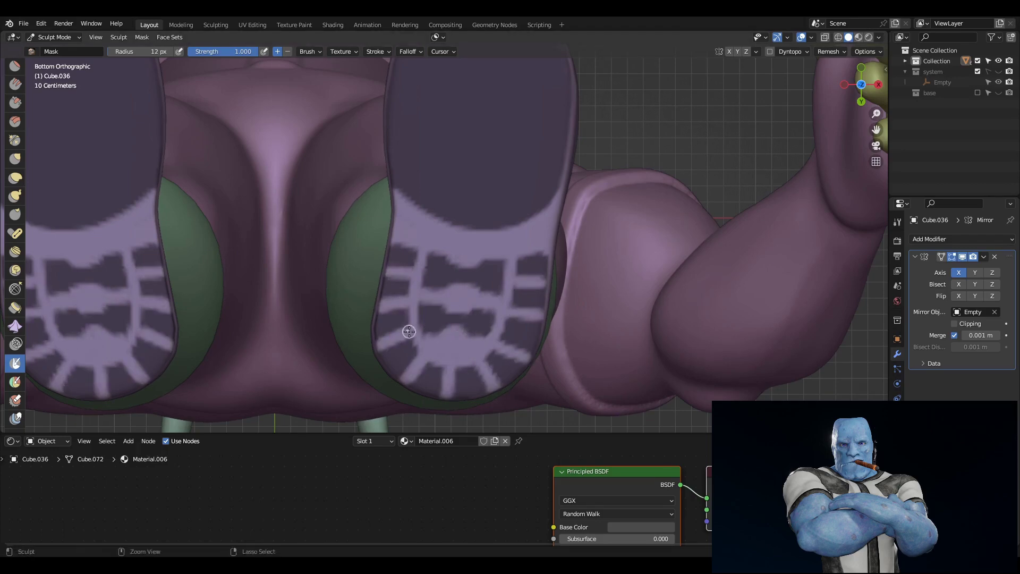
{"action": "mouse_move", "coordinate": [409, 332]}
{"action": "middle_mouse_down", "text": "ctrl"}
{"action": "mouse_move", "coordinate": [508, 264]}
{"action": "mouse_move", "coordinate": [406, 322]}
{"action": "middle_mouse_up", "text": "ctrl"}
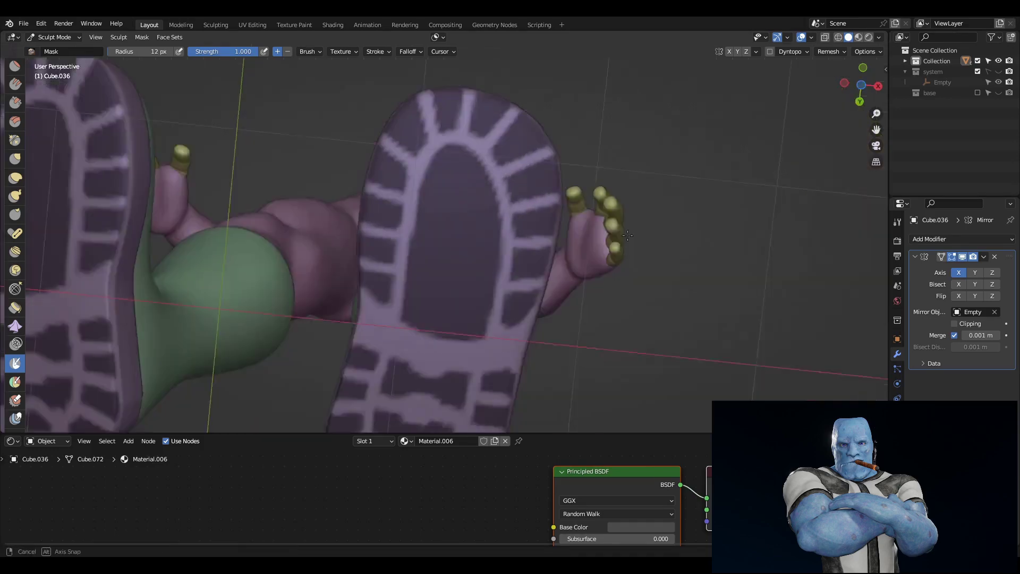
{"action": "middle_click_drag", "start_coordinate": [388, 238], "coordinate": [642, 206], "text": "ctrl"}
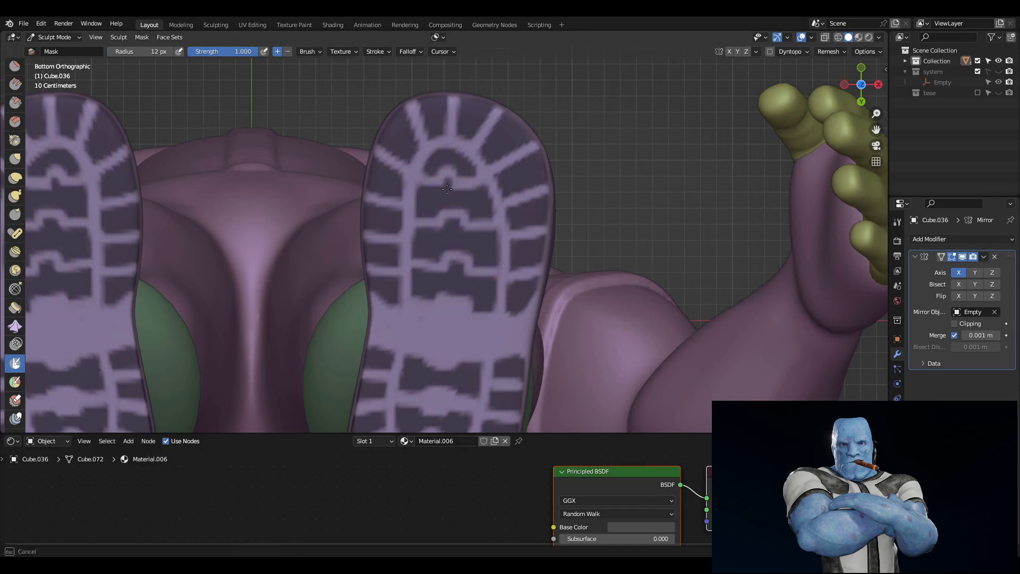
{"action": "middle_click_drag", "start_coordinate": [497, 276], "coordinate": [638, 272]}
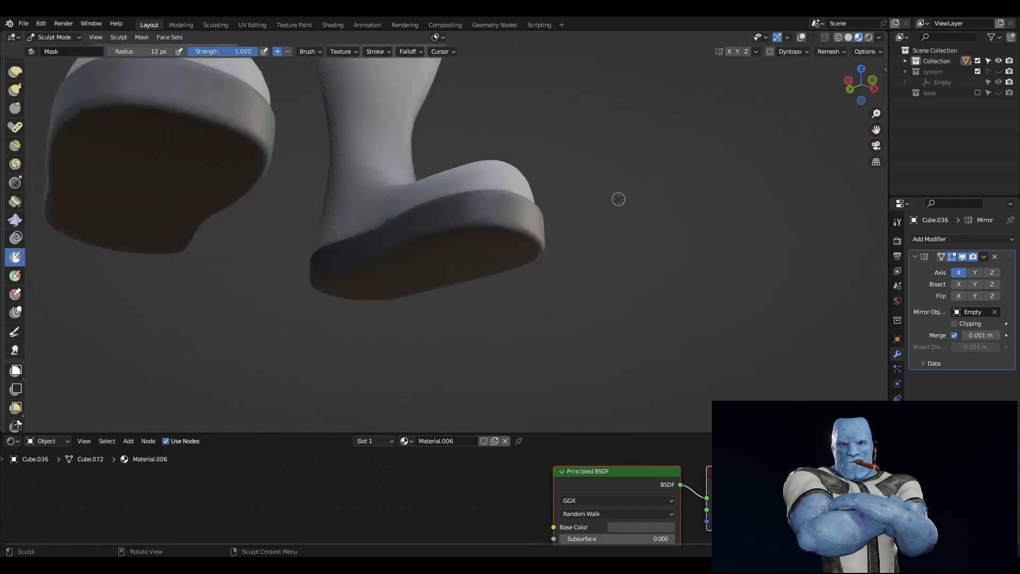
{"action": "left_click_drag", "start_coordinate": [639, 272], "coordinate": [638, 272]}
{"action": "mouse_move", "coordinate": [637, 272]}
{"action": "middle_mouse_down"}
{"action": "mouse_move", "coordinate": [365, 325]}
{"action": "mouse_move", "coordinate": [553, 246]}
{"action": "middle_mouse_up"}
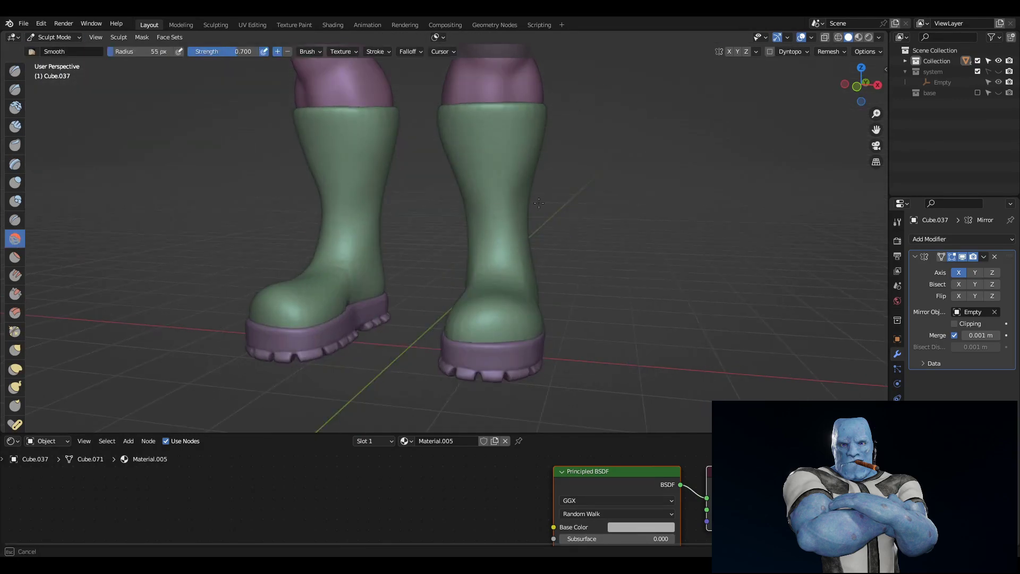
Paint a mask strip down the front of each boot.
{"action": "middle_click_drag", "start_coordinate": [539, 203], "coordinate": [598, 220]}
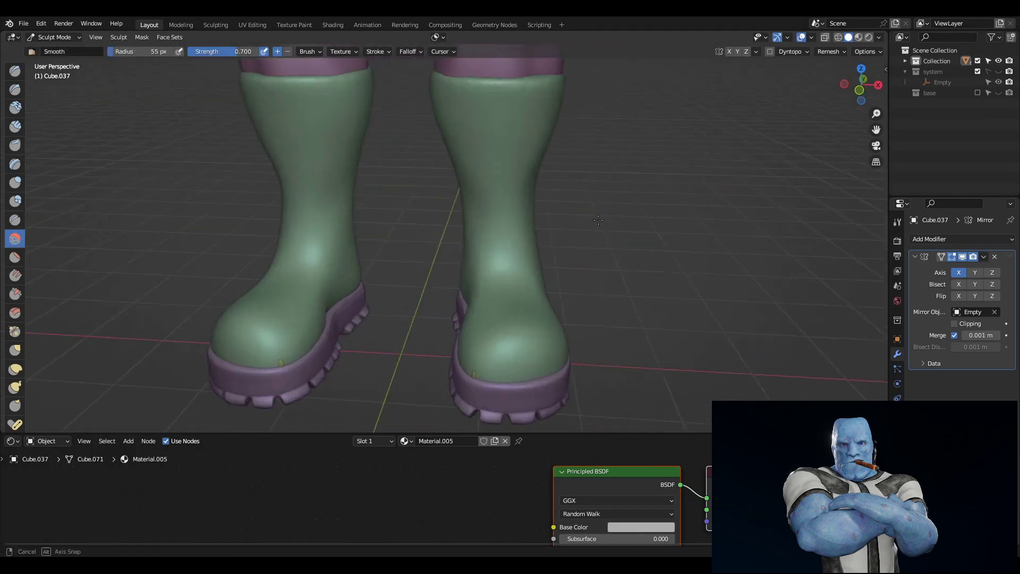
{"action": "middle_click_drag", "start_coordinate": [499, 217], "coordinate": [494, 201]}
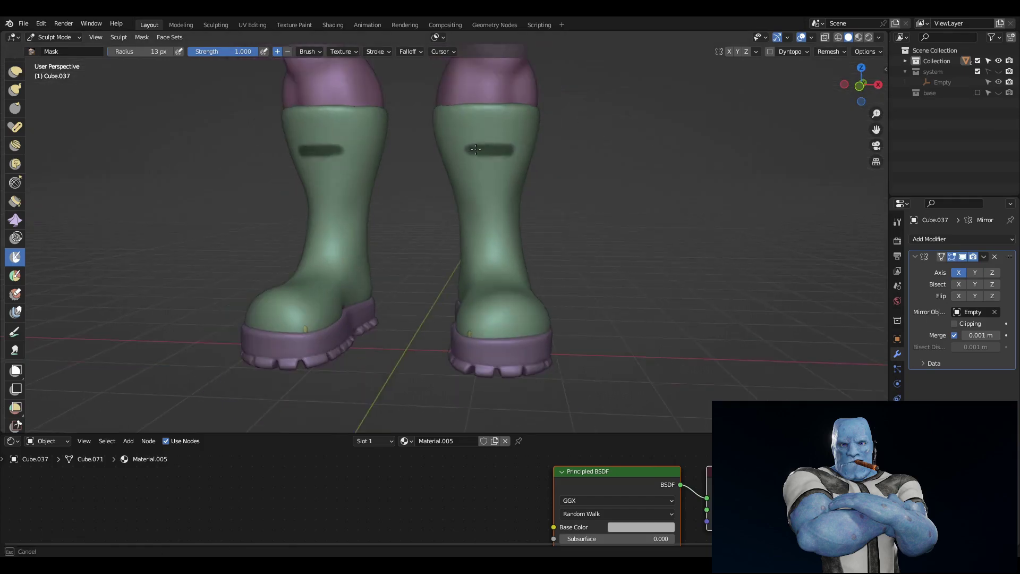
{"action": "mouse_move", "coordinate": [478, 170]}
{"action": "left_mouse_down"}
{"action": "mouse_move", "coordinate": [510, 178]}
{"action": "mouse_move", "coordinate": [486, 248]}
{"action": "left_mouse_up"}
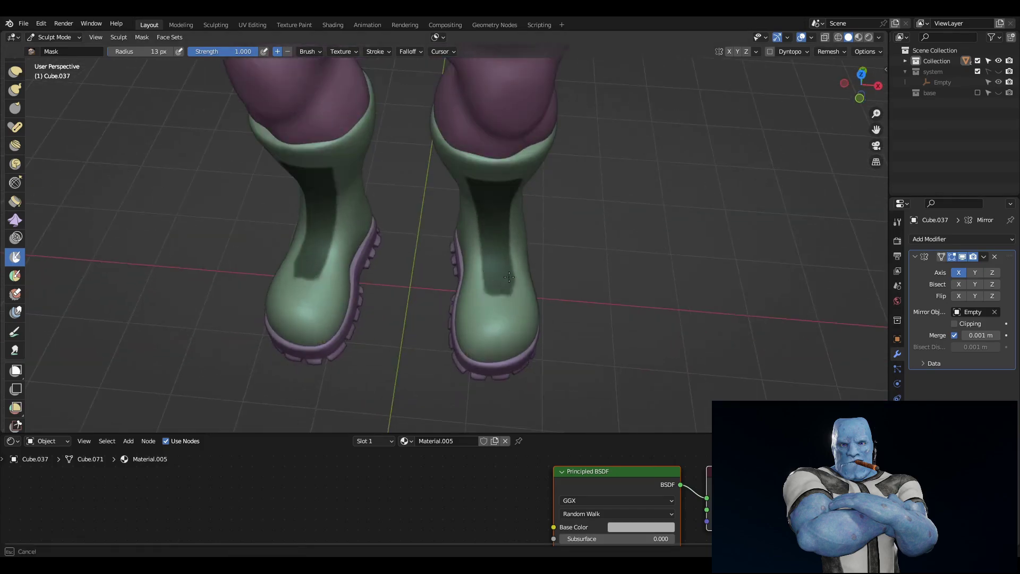
{"action": "mouse_move", "coordinate": [509, 277]}
{"action": "middle_mouse_down"}
{"action": "mouse_move", "coordinate": [607, 203]}
{"action": "mouse_move", "coordinate": [372, 133]}
{"action": "middle_mouse_up"}
Invert the mask, inflate the panel strips on the boot fronts, then clear the mask.
{"action": "left_click", "coordinate": [144, 37]}
{"action": "left_click", "coordinate": [159, 49]}
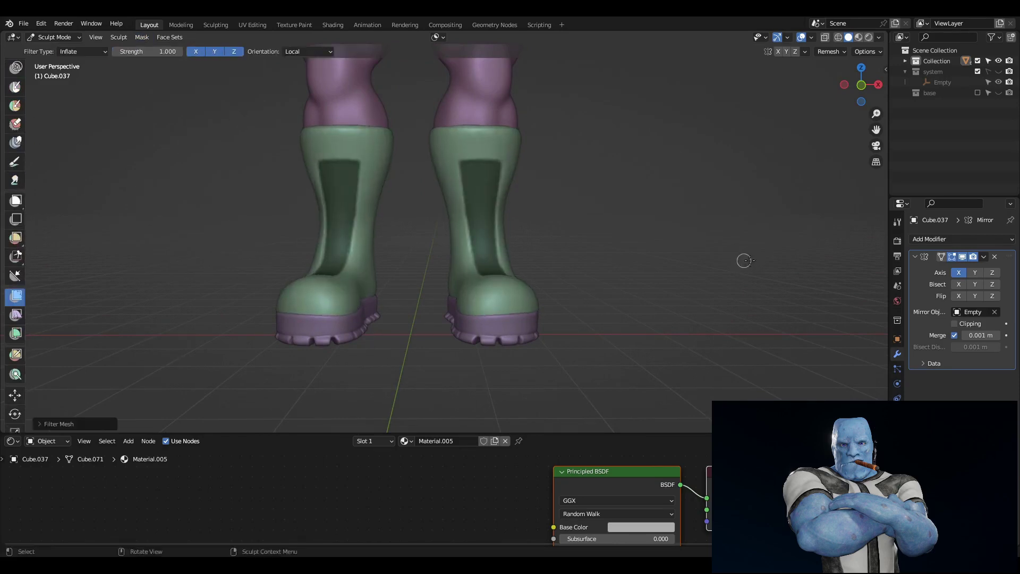
{"action": "mouse_move", "coordinate": [744, 261]}
{"action": "middle_mouse_down"}
{"action": "mouse_move", "coordinate": [504, 285]}
{"action": "mouse_move", "coordinate": [735, 124]}
{"action": "middle_mouse_up"}
{"action": "key", "text": "alt+m"}
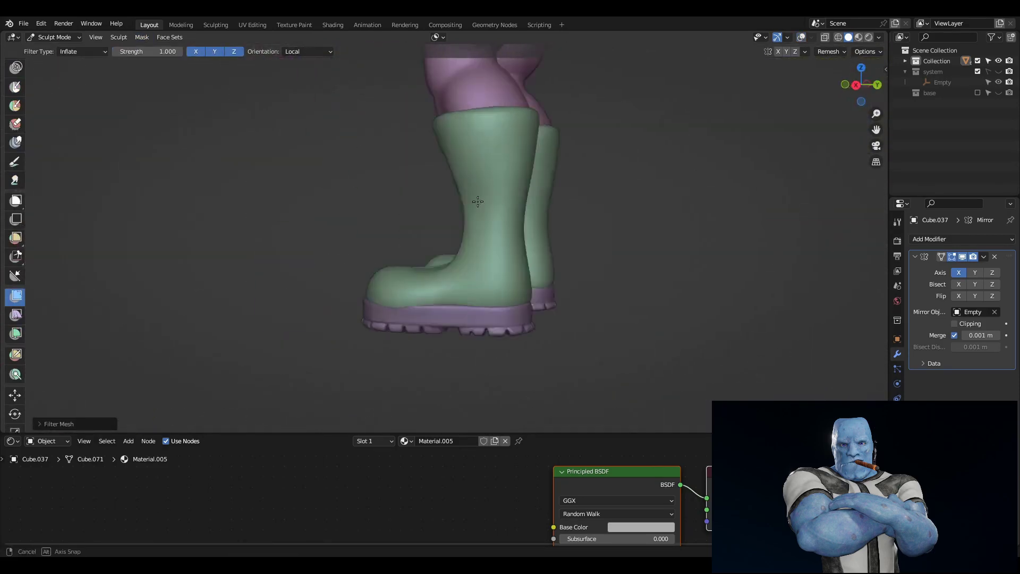
{"action": "mouse_move", "coordinate": [478, 201]}
{"action": "middle_mouse_down"}
{"action": "mouse_move", "coordinate": [348, 234]}
{"action": "mouse_move", "coordinate": [558, 257]}
{"action": "mouse_move", "coordinate": [811, 137]}
{"action": "mouse_move", "coordinate": [479, 245]}
{"action": "middle_mouse_up"}
Switch to the Elastic Deform brush and set viewport shading to plain clay.
{"action": "key", "text": "e"}
{"action": "mouse_move", "coordinate": [413, 245]}
{"action": "middle_mouse_down"}
{"action": "mouse_move", "coordinate": [473, 273]}
{"action": "mouse_move", "coordinate": [626, 205]}
{"action": "mouse_move", "coordinate": [368, 285]}
{"action": "mouse_move", "coordinate": [547, 216]}
{"action": "mouse_move", "coordinate": [591, 269]}
{"action": "mouse_move", "coordinate": [512, 285]}
{"action": "mouse_move", "coordinate": [562, 287]}
{"action": "mouse_move", "coordinate": [489, 154]}
{"action": "middle_mouse_up"}
{"action": "middle_click_drag", "start_coordinate": [493, 225], "coordinate": [792, 175]}
{"action": "left_click", "coordinate": [879, 37]}
{"action": "left_click", "coordinate": [925, 68]}
{"action": "scroll", "coordinate": [425, 212], "scroll_direction": "up", "scroll_amount": 2}
{"action": "scroll", "coordinate": [16, 223], "scroll_direction": "up", "scroll_amount": 8}
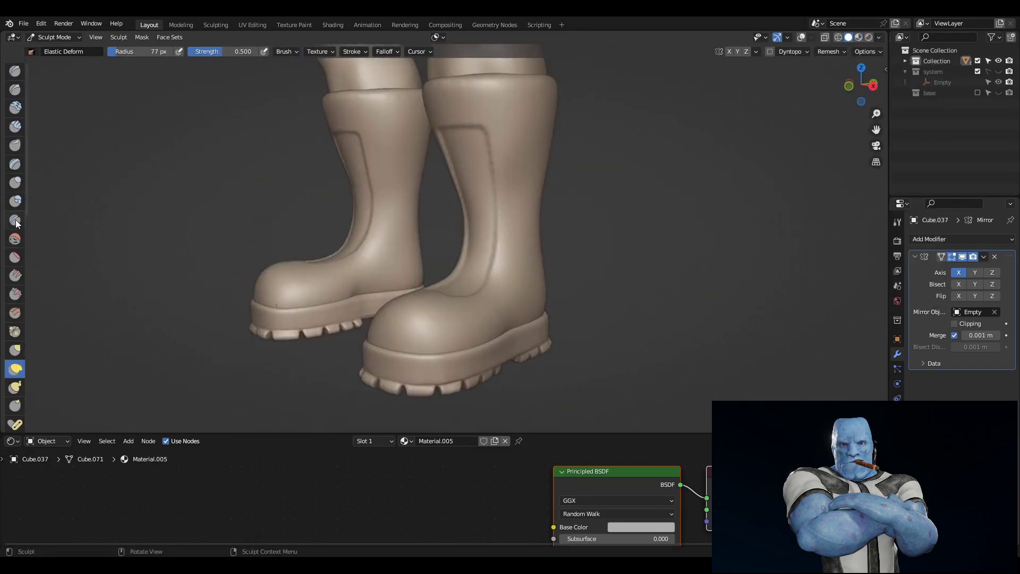
{"action": "mouse_move", "coordinate": [520, 150]}
{"action": "middle_mouse_down"}
{"action": "mouse_move", "coordinate": [524, 201]}
{"action": "mouse_move", "coordinate": [539, 178]}
{"action": "middle_mouse_up"}
Voxel remesh the boots at a 0.0285 m voxel size.
{"action": "key", "text": "shift+r"}
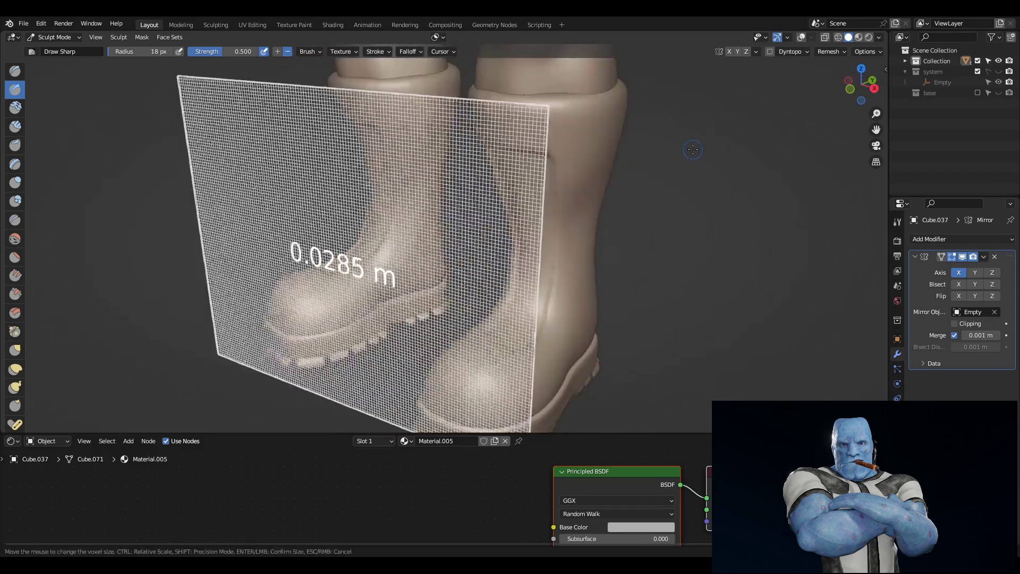
{"action": "left_click", "coordinate": [548, 112]}
{"action": "middle_click_drag", "start_coordinate": [549, 112], "coordinate": [580, 137]}
{"action": "middle_click_drag", "start_coordinate": [552, 268], "coordinate": [440, 115]}
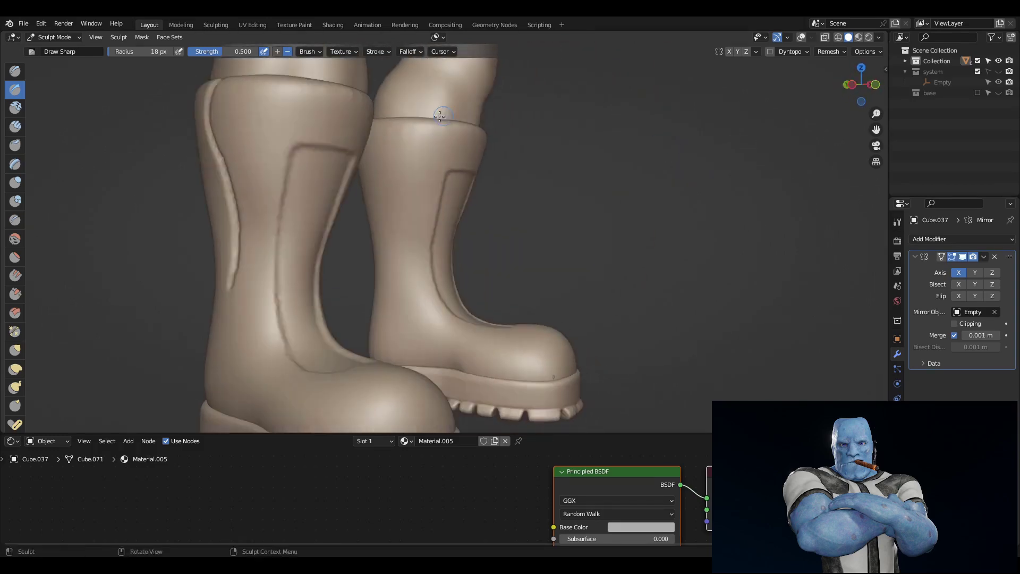
{"action": "middle_click_drag", "start_coordinate": [402, 266], "coordinate": [531, 223]}
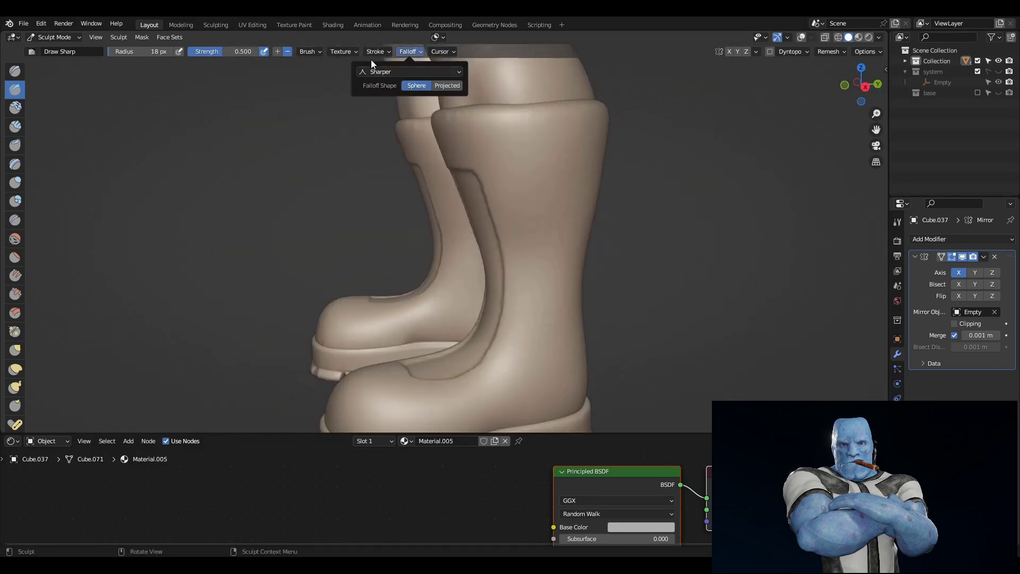
Adjust the brush falloff settings and inspect the boots from rear and front.
{"action": "left_click", "coordinate": [377, 52]}
{"action": "mouse_move", "coordinate": [526, 181]}
{"action": "middle_mouse_down"}
{"action": "mouse_move", "coordinate": [423, 244]}
{"action": "mouse_move", "coordinate": [836, 242]}
{"action": "mouse_move", "coordinate": [474, 303]}
{"action": "mouse_move", "coordinate": [607, 261]}
{"action": "mouse_move", "coordinate": [582, 277]}
{"action": "middle_mouse_up"}
{"action": "middle_click_drag", "start_coordinate": [746, 184], "coordinate": [604, 251]}
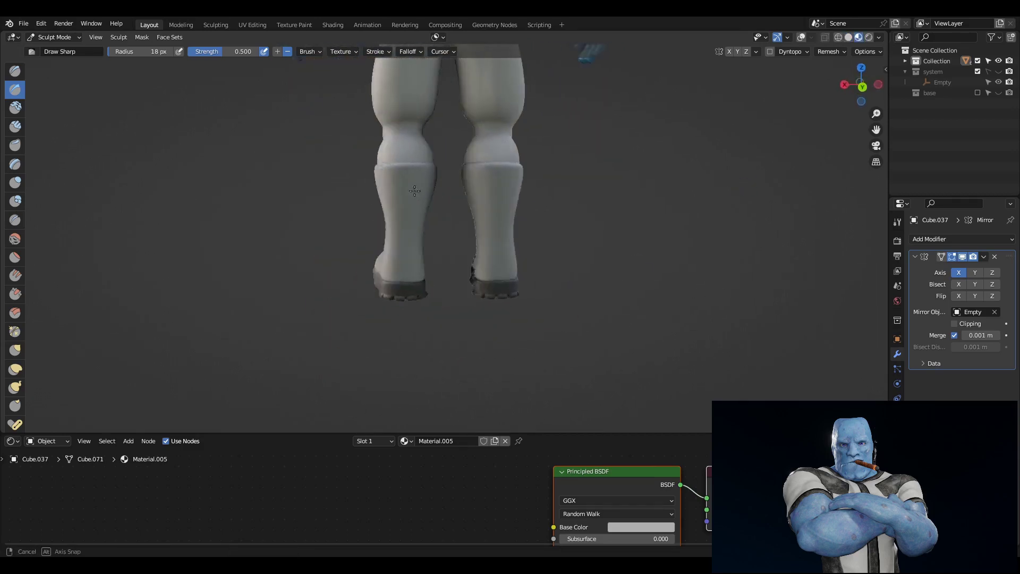
{"action": "left_click", "coordinate": [55, 37]}
Add a plane, scale and rotate it over the boot, and give it a Solidify modifier.
{"action": "middle_click_drag", "start_coordinate": [478, 223], "coordinate": [573, 222]}
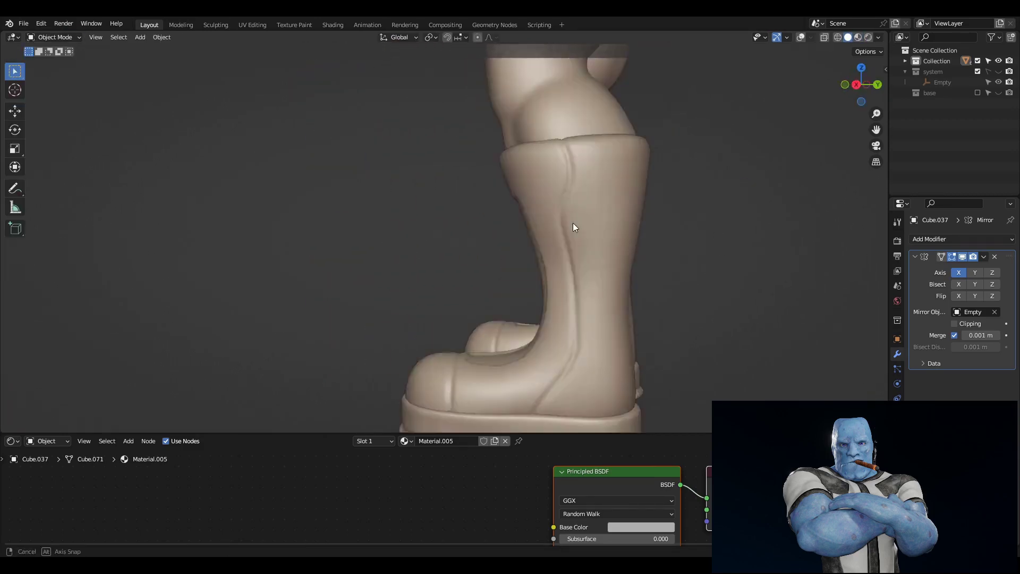
{"action": "key", "text": "shift+a"}
{"action": "left_click", "coordinate": [765, 249]}
{"action": "key", "text": "s"}
{"action": "key", "text": "r"}
{"action": "left_click", "coordinate": [631, 283]}
{"action": "left_click", "coordinate": [961, 239]}
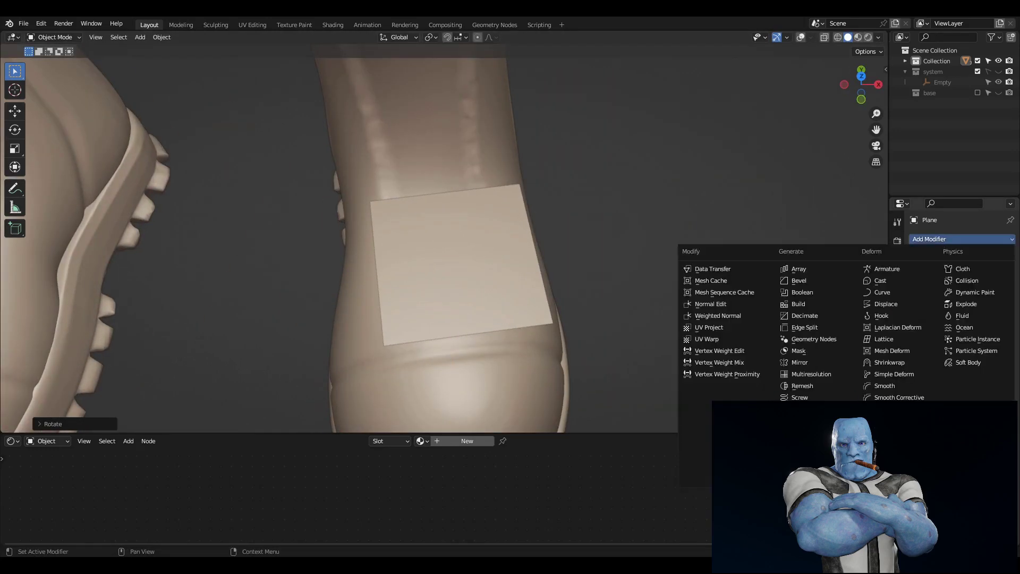
{"action": "left_click", "coordinate": [840, 372]}
With proportional editing on, rotate the strap mesh to follow the boot from the right view.
{"action": "mouse_move", "coordinate": [531, 265]}
{"action": "middle_mouse_down"}
{"action": "mouse_move", "coordinate": [604, 234]}
{"action": "mouse_move", "coordinate": [454, 53]}
{"action": "middle_mouse_up"}
{"action": "key", "text": "Tab"}
{"action": "left_click", "coordinate": [476, 37]}
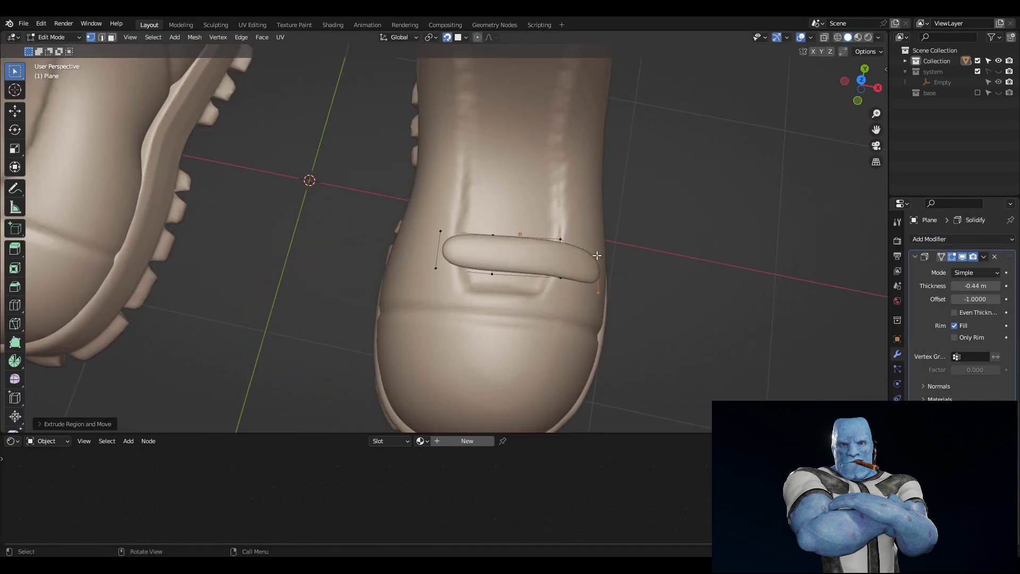
{"action": "key", "text": "a"}
{"action": "middle_click_drag", "start_coordinate": [597, 255], "coordinate": [583, 232]}
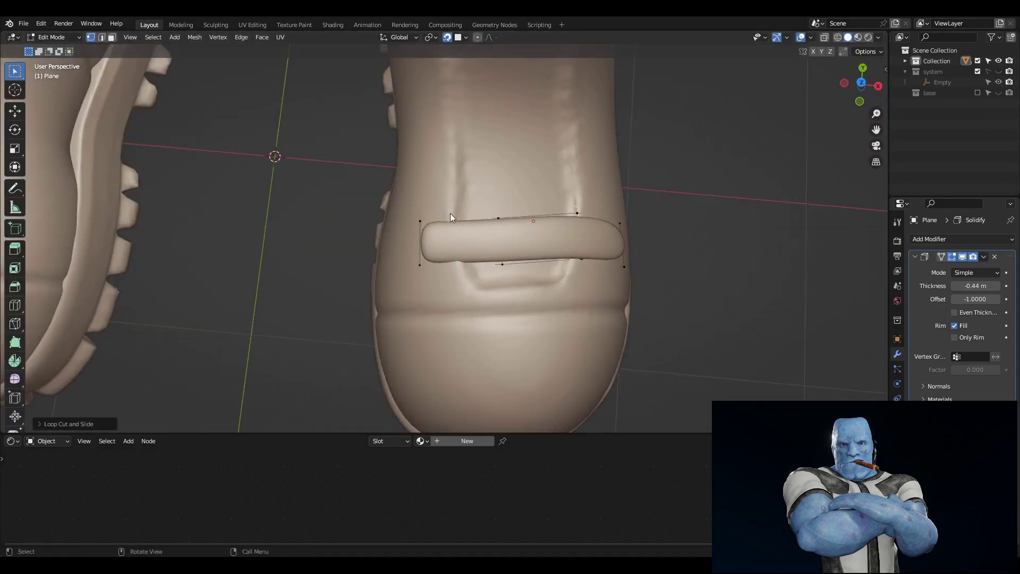
{"action": "middle_click_drag", "start_coordinate": [451, 218], "coordinate": [519, 182]}
{"action": "key", "text": "KP_3"}
{"action": "key", "text": "r"}
{"action": "key", "text": "g"}
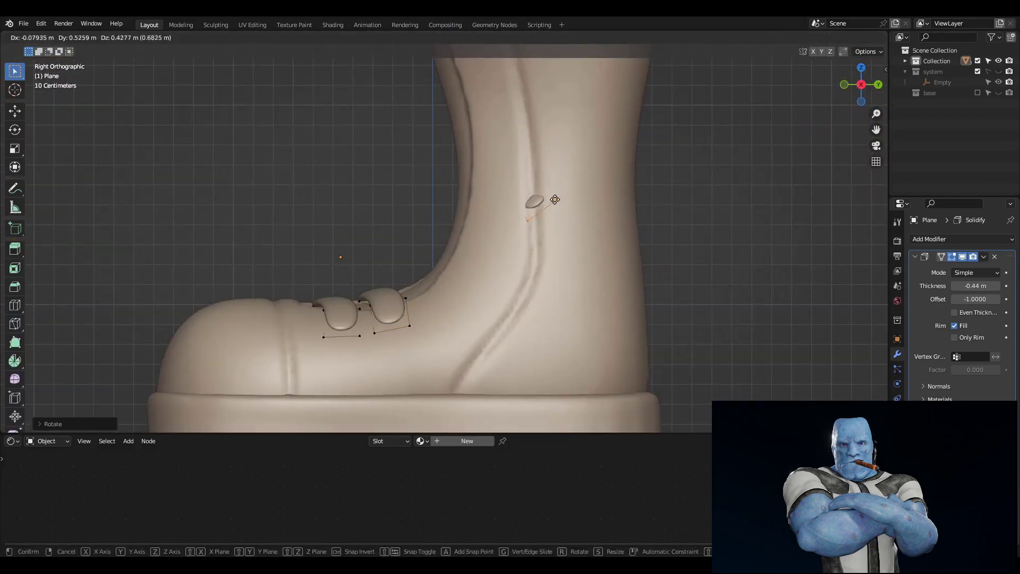
{"action": "left_click", "coordinate": [593, 109]}
Move the strap along the boot and duplicate it upward.
{"action": "scroll", "coordinate": [594, 109], "scroll_direction": "down", "scroll_amount": 3}
{"action": "scroll", "coordinate": [640, 184], "scroll_direction": "up", "scroll_amount": 3}
{"action": "key", "text": "g"}
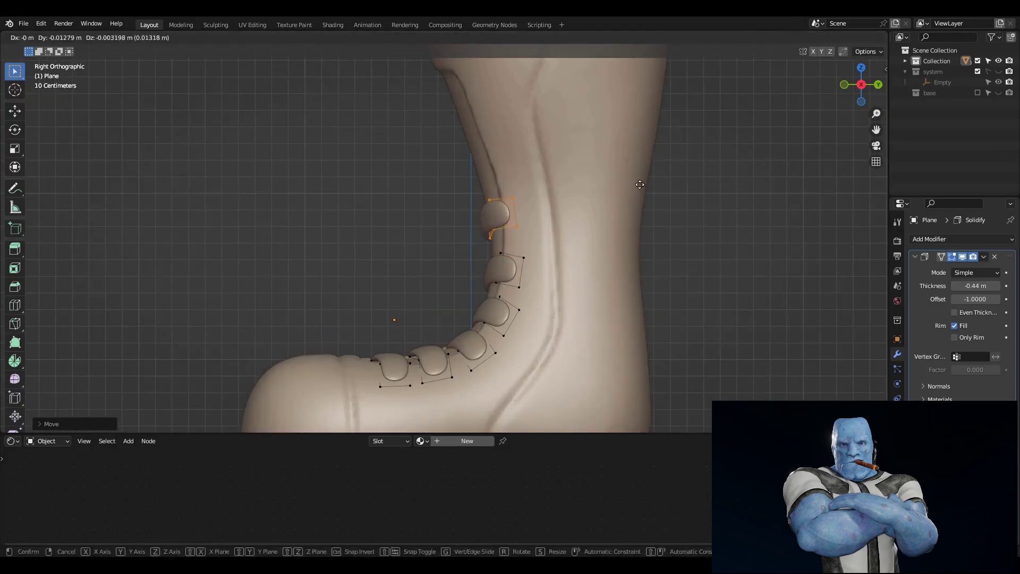
{"action": "key", "text": "shift+d"}
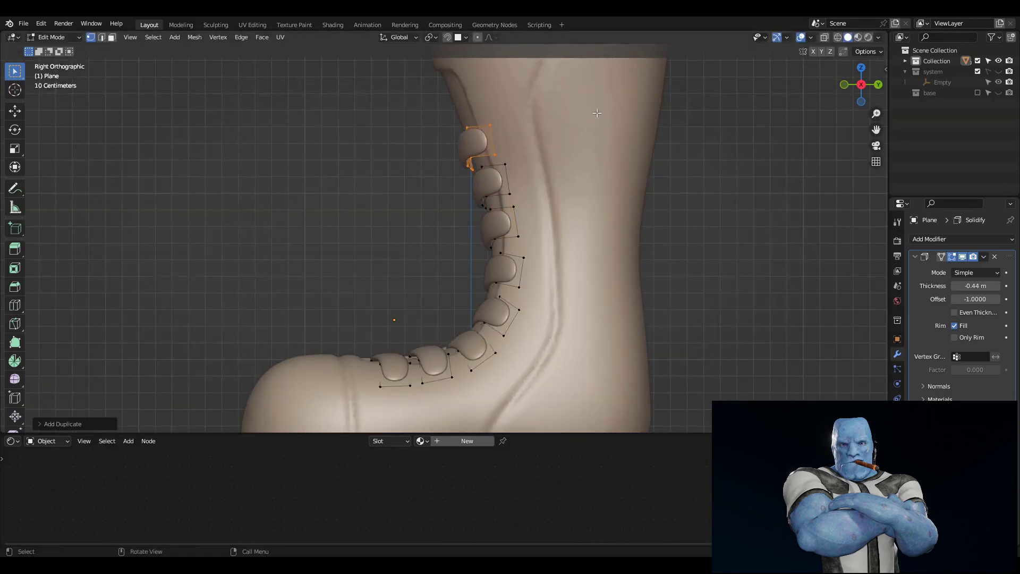
{"action": "left_click", "coordinate": [590, 75]}
{"action": "middle_click_drag", "start_coordinate": [590, 75], "coordinate": [611, 170]}
Select all linked strap pieces and move them along the X axis.
{"action": "key", "text": "l"}
{"action": "key", "text": "g"}
{"action": "key", "text": "x"}
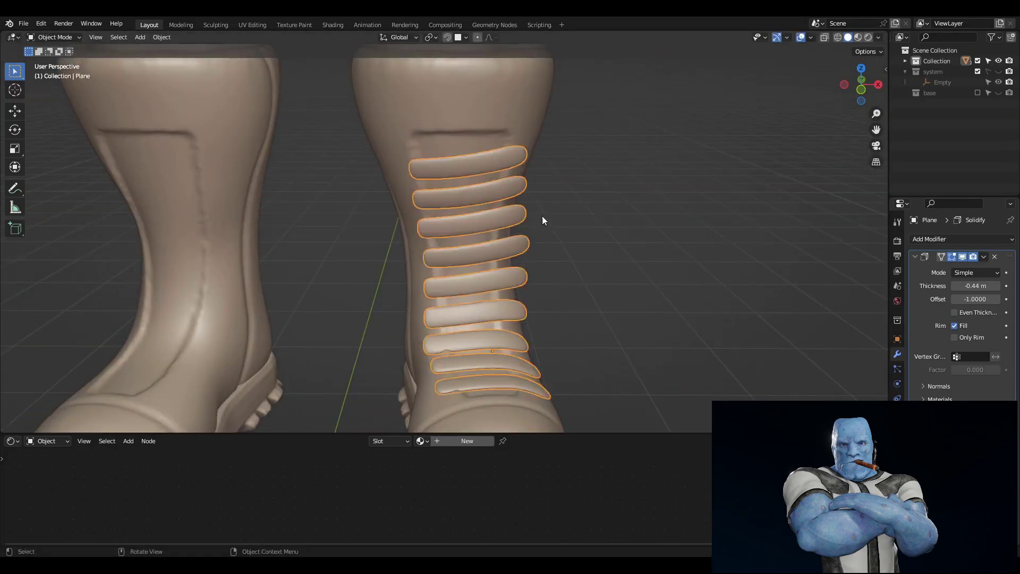
{"action": "key", "text": "Tab"}
{"action": "scroll", "coordinate": [542, 220], "scroll_direction": "up", "scroll_amount": 2}
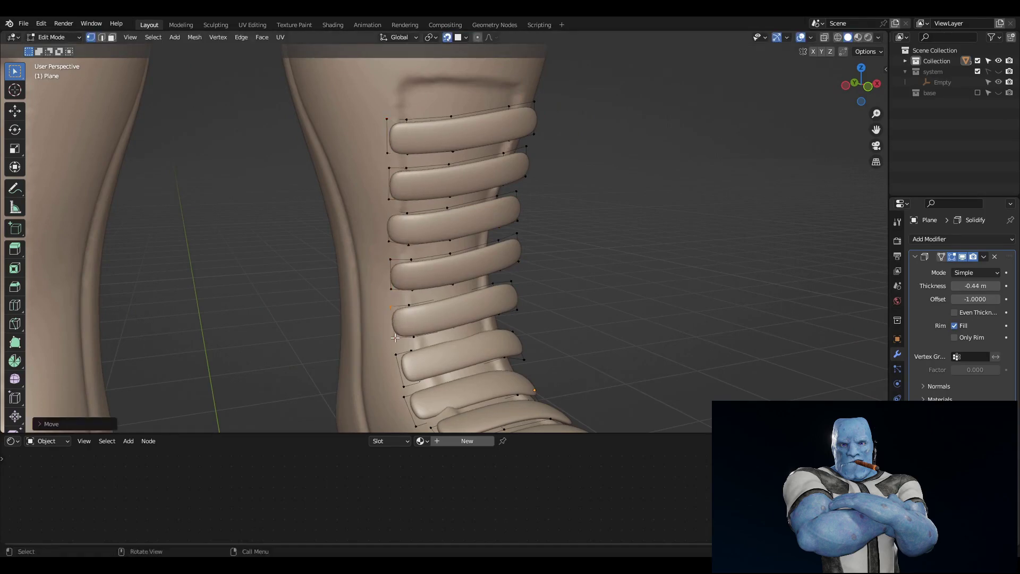
{"action": "left_click", "coordinate": [401, 385]}
{"action": "middle_click_drag", "start_coordinate": [400, 385], "coordinate": [417, 317]}
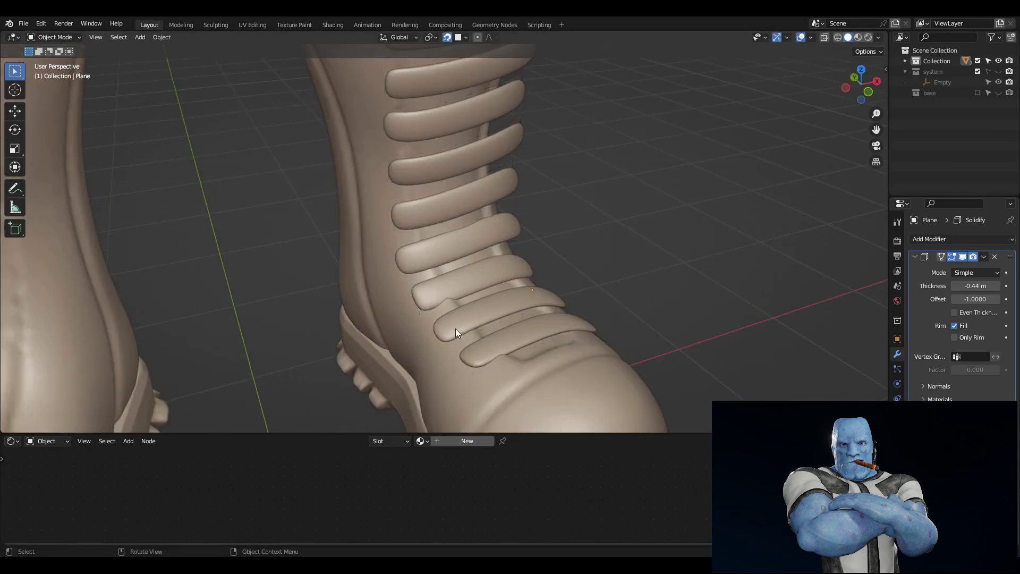
{"action": "scroll", "coordinate": [455, 329], "scroll_direction": "down", "scroll_amount": 5}
Move the oval patch up near the top of the boot.
{"action": "left_click", "coordinate": [489, 349]}
{"action": "scroll", "coordinate": [645, 223], "scroll_direction": "up", "scroll_amount": 2}
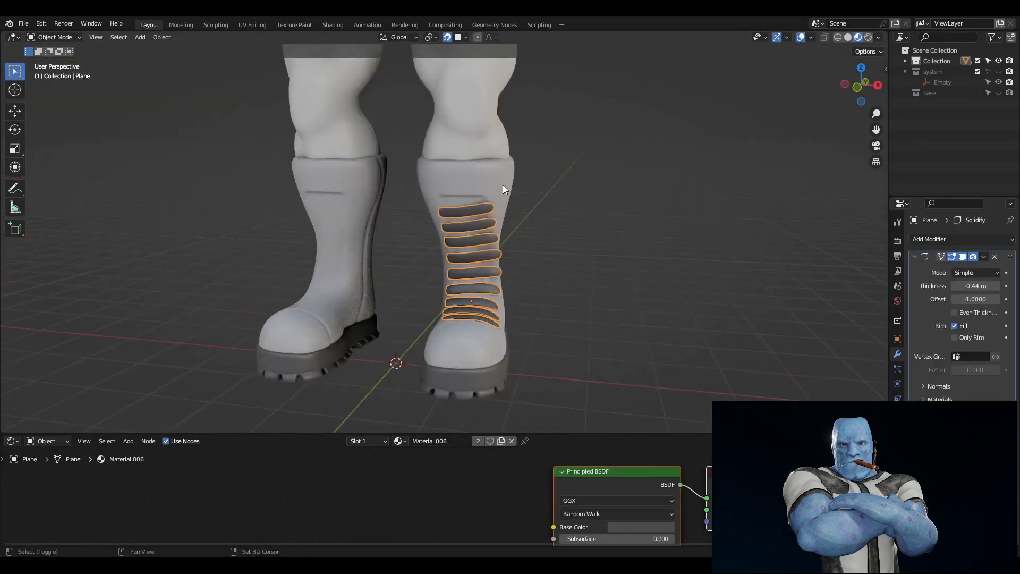
{"action": "scroll", "coordinate": [624, 270], "scroll_direction": "down", "scroll_amount": 4}
{"action": "scroll", "coordinate": [502, 254], "scroll_direction": "up", "scroll_amount": 4}
{"action": "scroll", "coordinate": [502, 254], "scroll_direction": "up", "scroll_amount": 2}
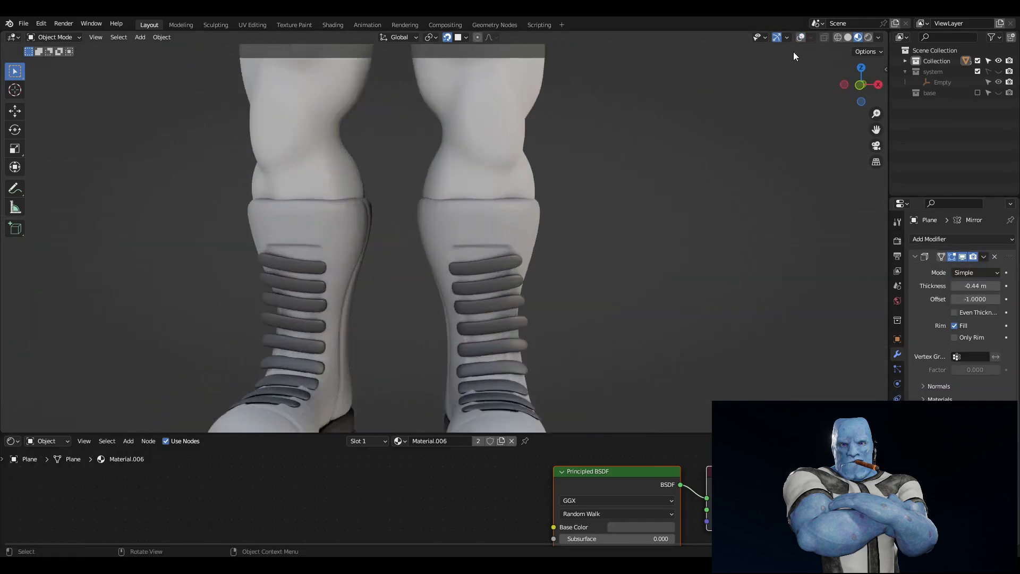
{"action": "key", "text": "Tab"}
{"action": "key", "text": "g"}
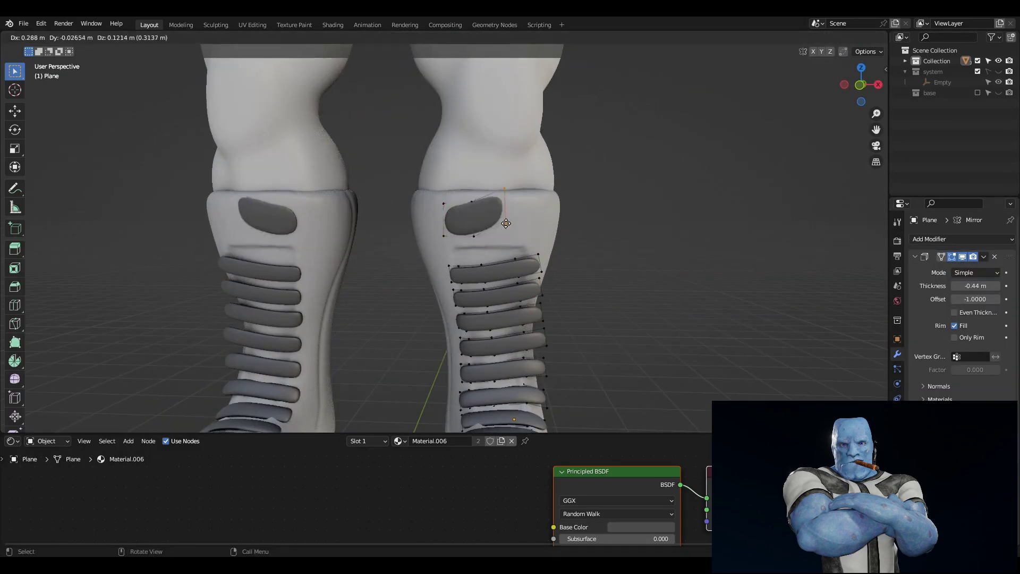
{"action": "key", "text": "Tab"}
{"action": "scroll", "coordinate": [661, 226], "scroll_direction": "down", "scroll_amount": 3}
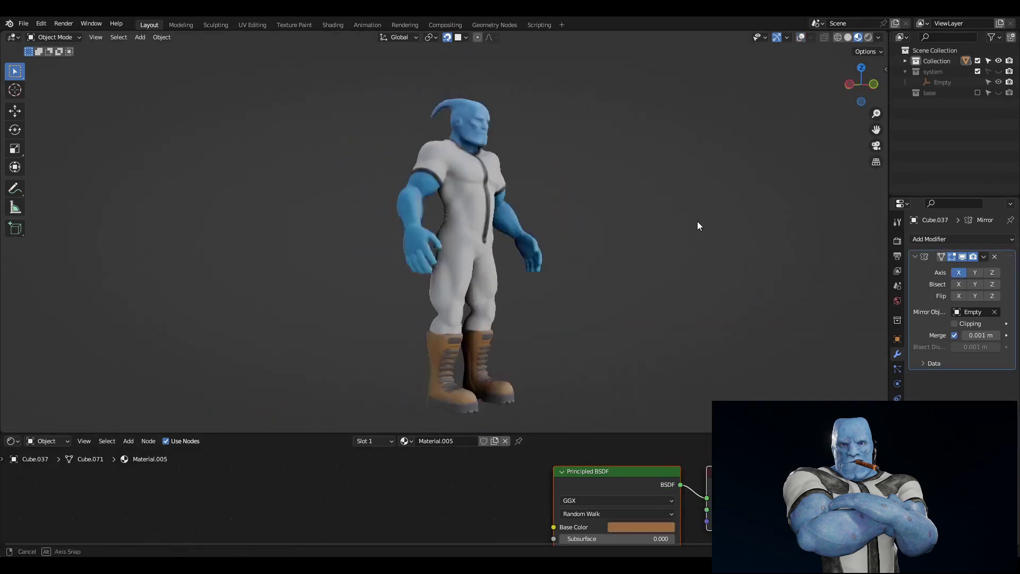
Save the file after looking over the whole character.
{"action": "mouse_move", "coordinate": [699, 226]}
{"action": "middle_mouse_down"}
{"action": "mouse_move", "coordinate": [75, 200]}
{"action": "mouse_move", "coordinate": [392, 230]}
{"action": "middle_mouse_up"}
{"action": "key", "text": "ctrl+s"}
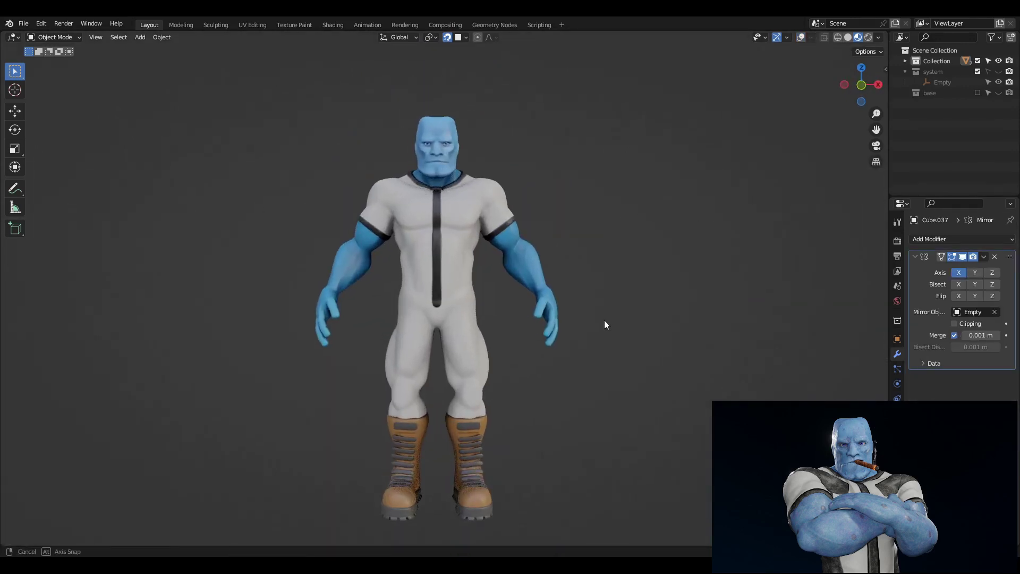
{"action": "scroll", "coordinate": [645, 237], "scroll_direction": "up", "scroll_amount": 3}
Add a circle mesh and extrude it into a band around the waist.
{"action": "key", "text": "shift+a"}
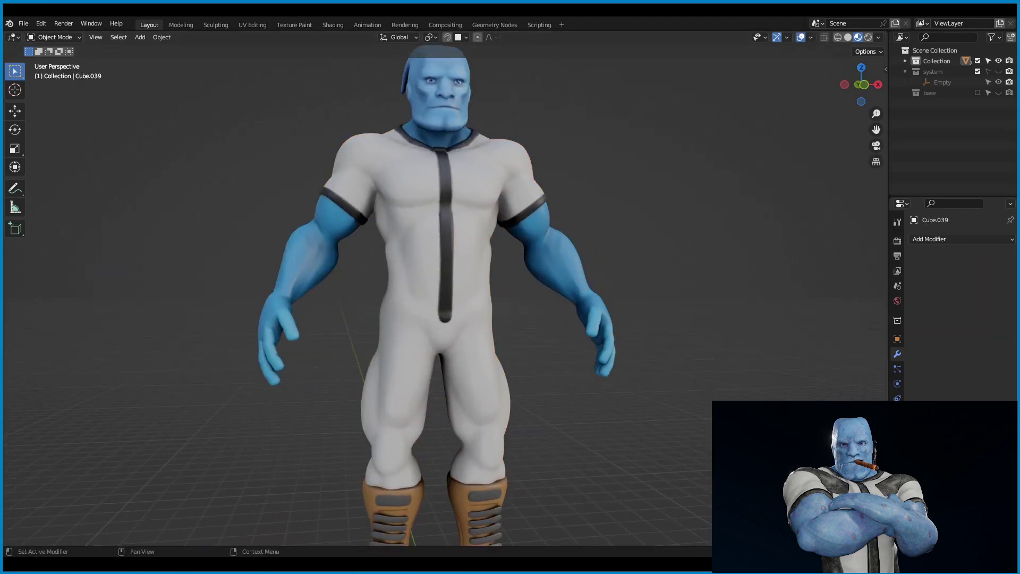
{"action": "key", "text": "shift+a"}
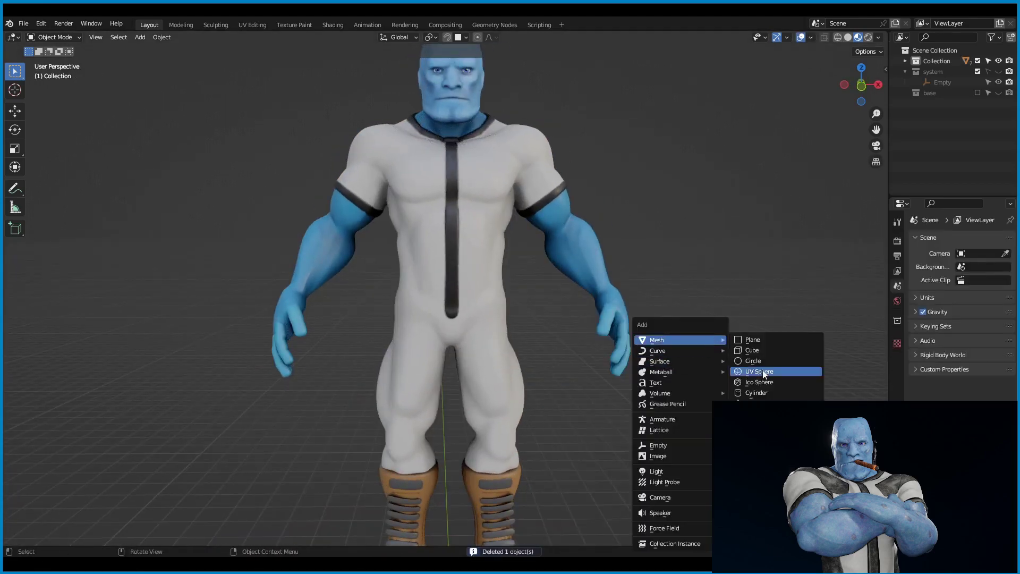
{"action": "left_click", "coordinate": [747, 360]}
{"action": "key", "text": "Tab"}
{"action": "key", "text": "e"}
{"action": "key", "text": "Tab"}
{"action": "key", "text": "KP_3"}
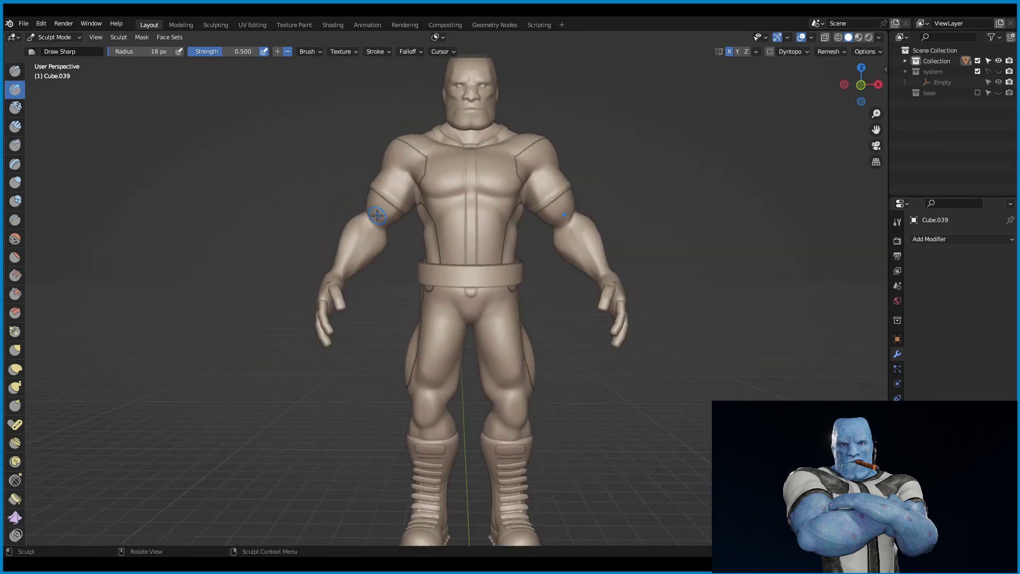
Sculpt fold lines onto the pant legs with the Clay Strips brush.
{"action": "scroll", "coordinate": [535, 301], "scroll_direction": "down", "scroll_amount": 2}
{"action": "key", "text": "shift+s"}
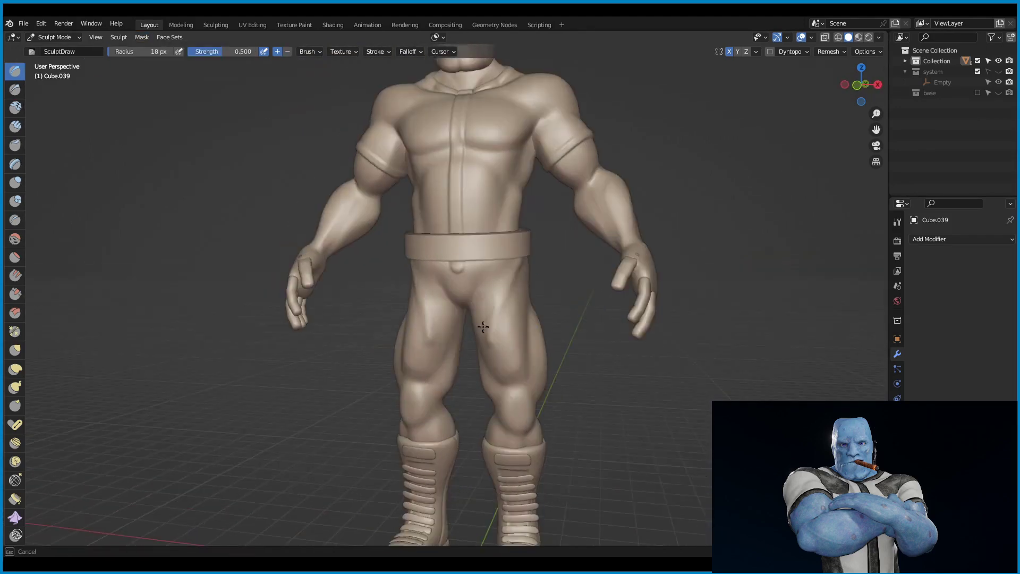
{"action": "mouse_move", "coordinate": [534, 301]}
{"action": "middle_mouse_down"}
{"action": "mouse_move", "coordinate": [529, 349]}
{"action": "mouse_move", "coordinate": [531, 319]}
{"action": "middle_mouse_up"}
{"action": "key", "text": "c"}
{"action": "scroll", "coordinate": [547, 298], "scroll_direction": "up", "scroll_amount": 3}
{"action": "scroll", "coordinate": [559, 292], "scroll_direction": "up", "scroll_amount": 2}
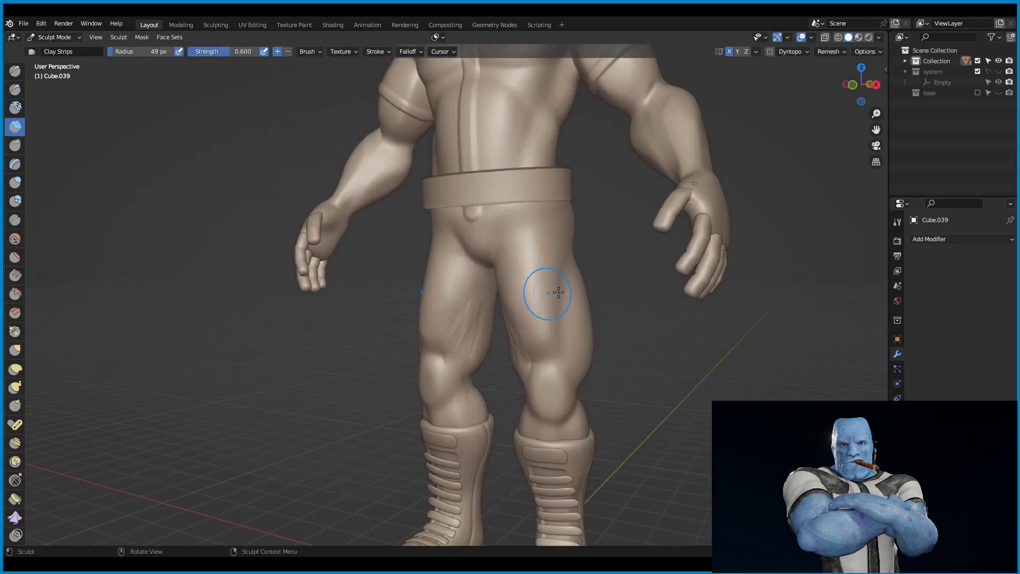
{"action": "scroll", "coordinate": [571, 324], "scroll_direction": "down", "scroll_amount": 2}
{"action": "mouse_move", "coordinate": [662, 369]}
{"action": "middle_mouse_down"}
{"action": "mouse_move", "coordinate": [595, 318]}
{"action": "mouse_move", "coordinate": [567, 263]}
{"action": "mouse_move", "coordinate": [538, 250]}
{"action": "mouse_move", "coordinate": [444, 330]}
{"action": "mouse_move", "coordinate": [550, 330]}
{"action": "mouse_move", "coordinate": [668, 288]}
{"action": "mouse_move", "coordinate": [520, 309]}
{"action": "mouse_move", "coordinate": [410, 227]}
{"action": "mouse_move", "coordinate": [371, 257]}
{"action": "mouse_move", "coordinate": [567, 321]}
{"action": "mouse_move", "coordinate": [597, 268]}
{"action": "middle_mouse_up"}
{"action": "scroll", "coordinate": [566, 263], "scroll_direction": "up", "scroll_amount": 2}
{"action": "scroll", "coordinate": [520, 309], "scroll_direction": "down", "scroll_amount": 2}
{"action": "scroll", "coordinate": [444, 267], "scroll_direction": "up", "scroll_amount": 2}
Switch to the Draw brush, re-enter Sculpt Mode, and stroke creases around the crotch and hips.
{"action": "key", "text": "x"}
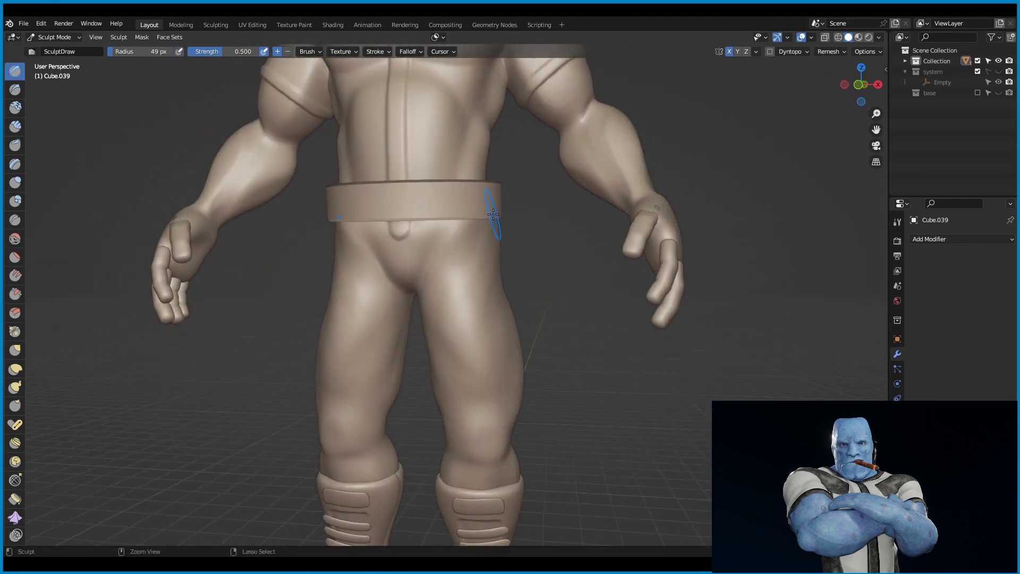
{"action": "mouse_move", "coordinate": [468, 238]}
{"action": "middle_mouse_down"}
{"action": "mouse_move", "coordinate": [508, 268]}
{"action": "mouse_move", "coordinate": [637, 250]}
{"action": "middle_mouse_up"}
{"action": "scroll", "coordinate": [465, 271], "scroll_direction": "down", "scroll_amount": 3}
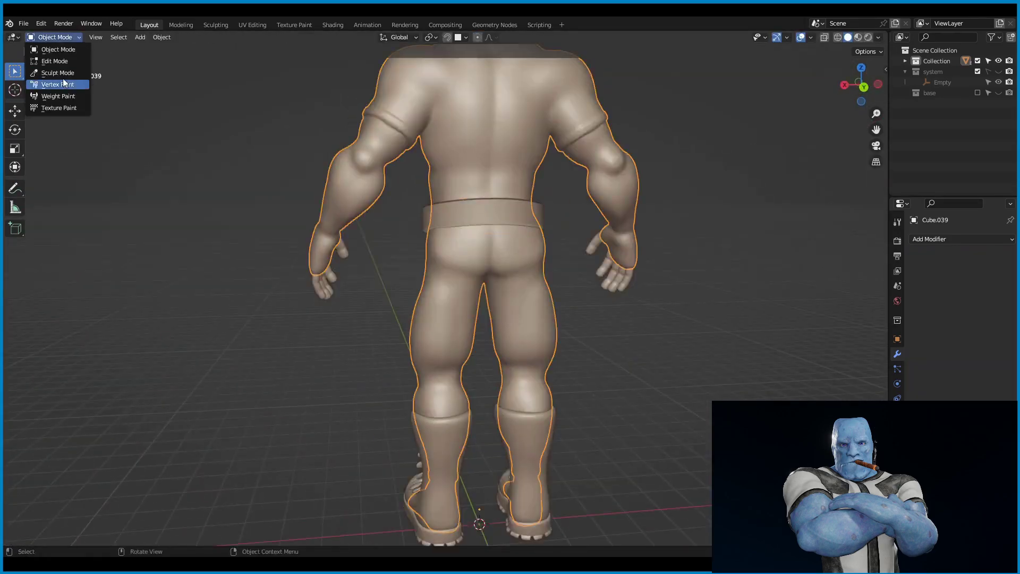
{"action": "left_click", "coordinate": [79, 72]}
{"action": "mouse_move", "coordinate": [345, 292]}
{"action": "middle_mouse_down"}
{"action": "mouse_move", "coordinate": [567, 255]}
{"action": "mouse_move", "coordinate": [490, 267]}
{"action": "mouse_move", "coordinate": [553, 273]}
{"action": "middle_mouse_up"}
{"action": "scroll", "coordinate": [552, 260], "scroll_direction": "up", "scroll_amount": 2}
{"action": "scroll", "coordinate": [549, 247], "scroll_direction": "up", "scroll_amount": 1}
{"action": "scroll", "coordinate": [549, 247], "scroll_direction": "down", "scroll_amount": 3}
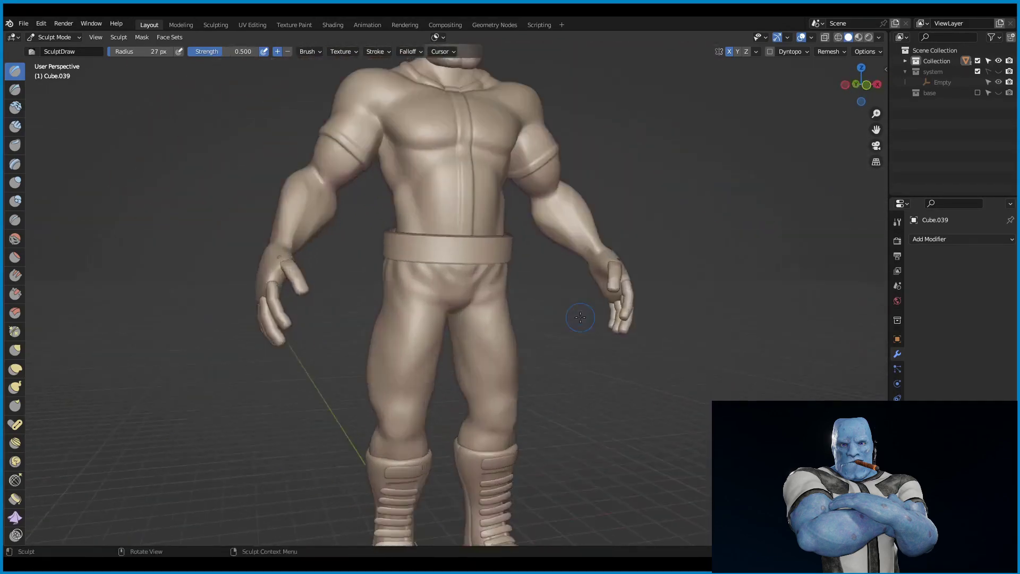
{"action": "scroll", "coordinate": [455, 262], "scroll_direction": "up", "scroll_amount": 3}
{"action": "mouse_move", "coordinate": [455, 262]}
{"action": "middle_mouse_down"}
{"action": "mouse_move", "coordinate": [537, 264]}
{"action": "mouse_move", "coordinate": [464, 354]}
{"action": "mouse_move", "coordinate": [485, 326]}
{"action": "mouse_move", "coordinate": [473, 234]}
{"action": "mouse_move", "coordinate": [504, 293]}
{"action": "middle_mouse_up"}
{"action": "scroll", "coordinate": [497, 391], "scroll_direction": "down", "scroll_amount": 2}
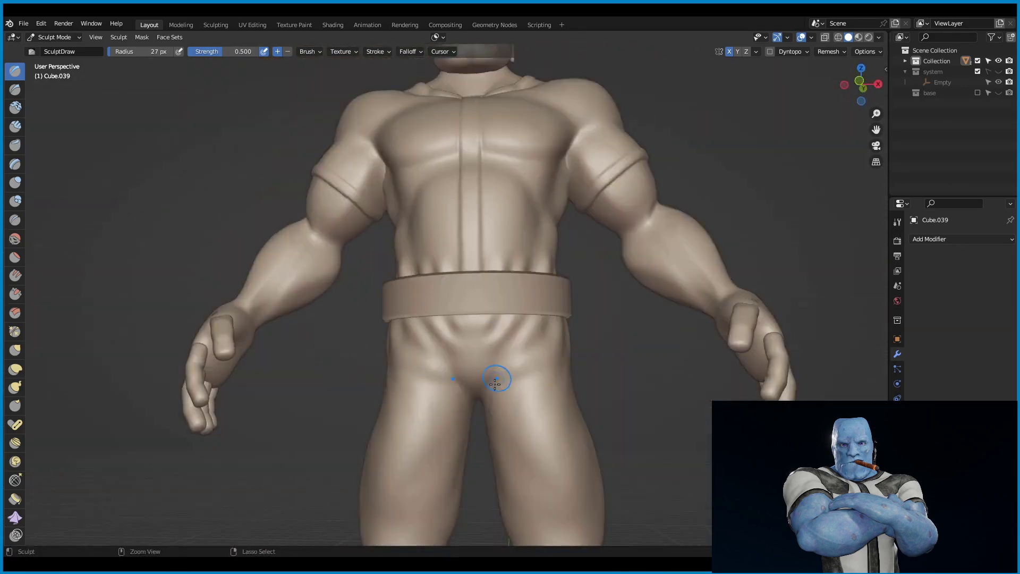
Stroke fabric creases behind the knees and just above the boot tops.
{"action": "mouse_move", "coordinate": [497, 391]}
{"action": "middle_mouse_down"}
{"action": "mouse_move", "coordinate": [465, 296]}
{"action": "mouse_move", "coordinate": [547, 387]}
{"action": "mouse_move", "coordinate": [567, 333]}
{"action": "middle_mouse_up"}
{"action": "scroll", "coordinate": [567, 333], "scroll_direction": "down", "scroll_amount": 2}
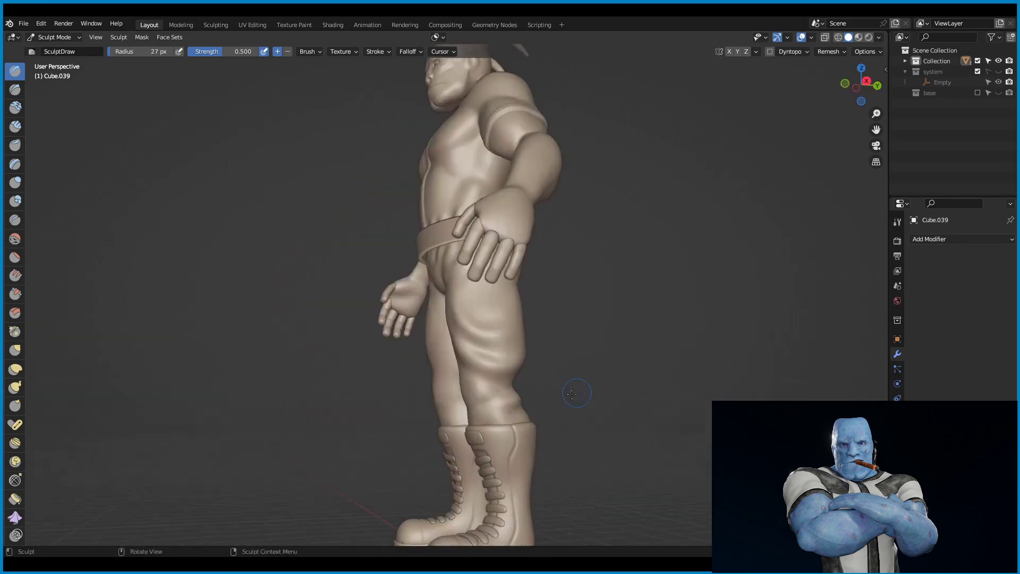
{"action": "scroll", "coordinate": [451, 403], "scroll_direction": "down", "scroll_amount": 2}
{"action": "middle_click_drag", "start_coordinate": [451, 403], "coordinate": [540, 337]}
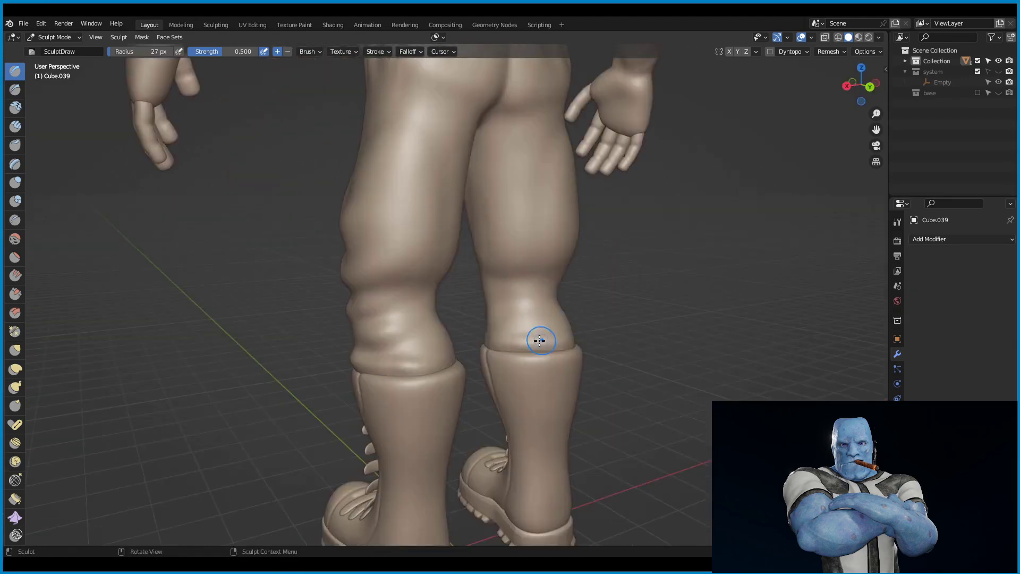
{"action": "scroll", "coordinate": [423, 340], "scroll_direction": "up", "scroll_amount": 3}
{"action": "middle_click_drag", "start_coordinate": [423, 340], "coordinate": [643, 240]}
{"action": "scroll", "coordinate": [500, 209], "scroll_direction": "down", "scroll_amount": 2}
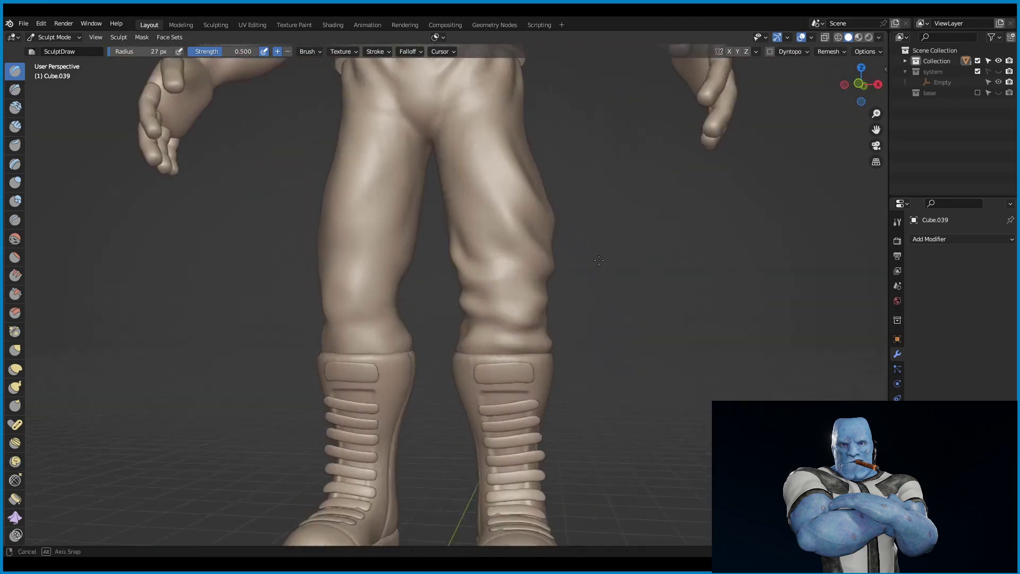
{"action": "middle_click_drag", "start_coordinate": [500, 210], "coordinate": [440, 313]}
{"action": "scroll", "coordinate": [468, 266], "scroll_direction": "up", "scroll_amount": 2}
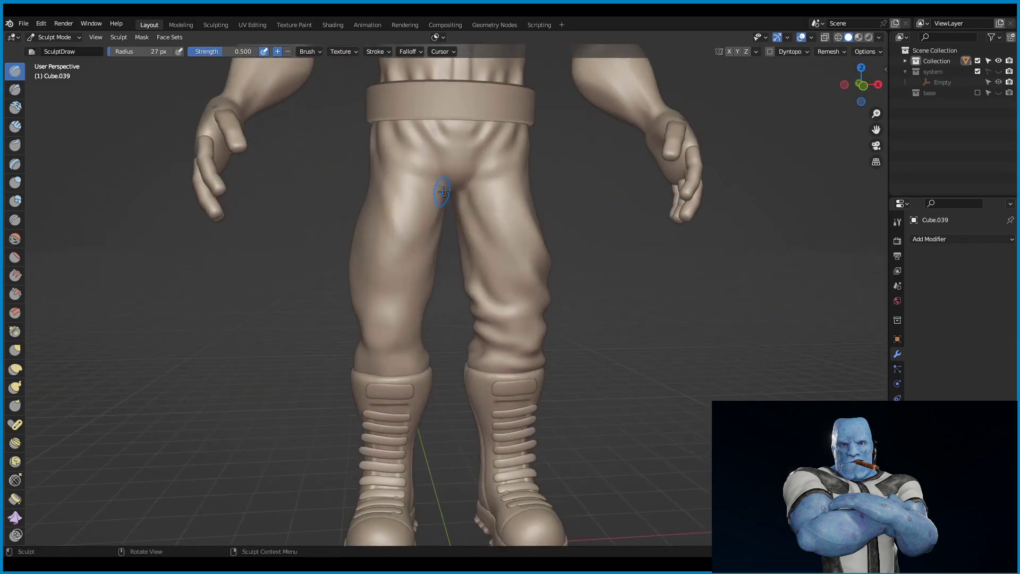
{"action": "middle_click_drag", "start_coordinate": [444, 192], "coordinate": [469, 293]}
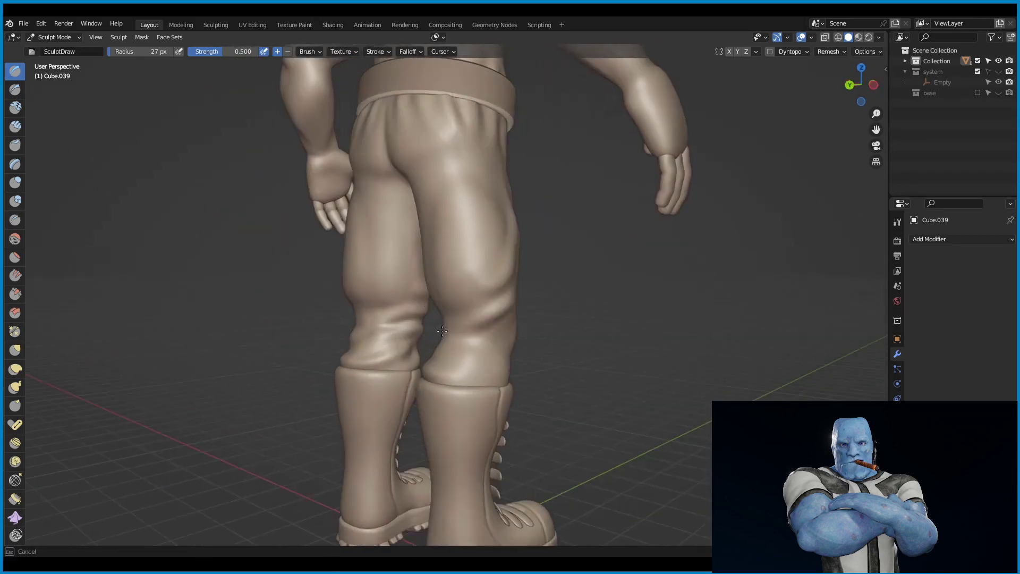
Sculpt wrinkles on the front and back of both trouser legs.
{"action": "middle_click_drag", "start_coordinate": [442, 331], "coordinate": [353, 337]}
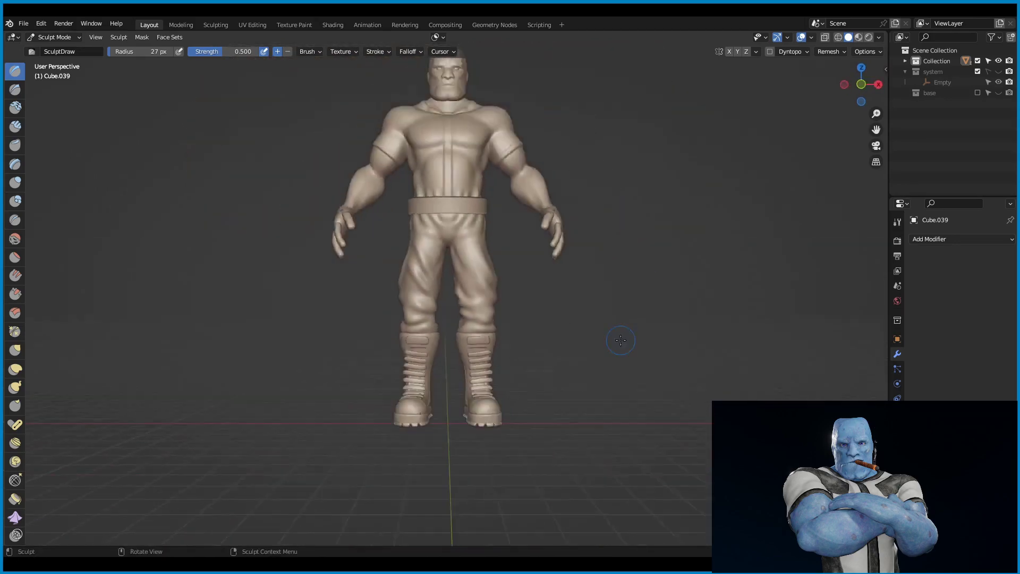
{"action": "middle_click_drag", "start_coordinate": [681, 330], "coordinate": [435, 379]}
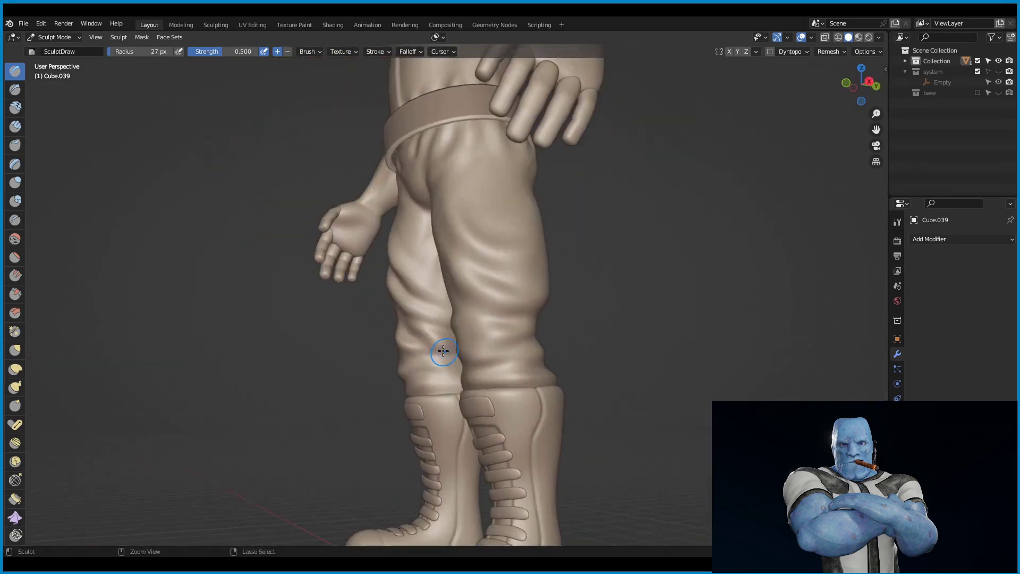
{"action": "middle_click_drag", "start_coordinate": [533, 275], "coordinate": [354, 227]}
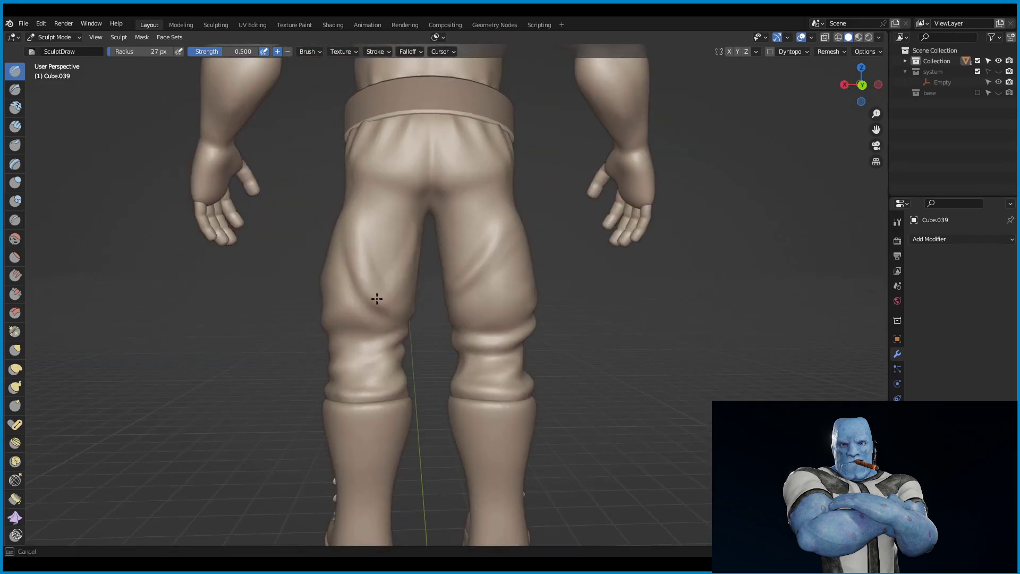
{"action": "mouse_move", "coordinate": [376, 299]}
{"action": "middle_mouse_down"}
{"action": "mouse_move", "coordinate": [352, 257]}
{"action": "mouse_move", "coordinate": [501, 303]}
{"action": "mouse_move", "coordinate": [462, 241]}
{"action": "mouse_move", "coordinate": [434, 296]}
{"action": "mouse_move", "coordinate": [389, 337]}
{"action": "mouse_move", "coordinate": [540, 326]}
{"action": "mouse_move", "coordinate": [422, 288]}
{"action": "middle_mouse_up"}
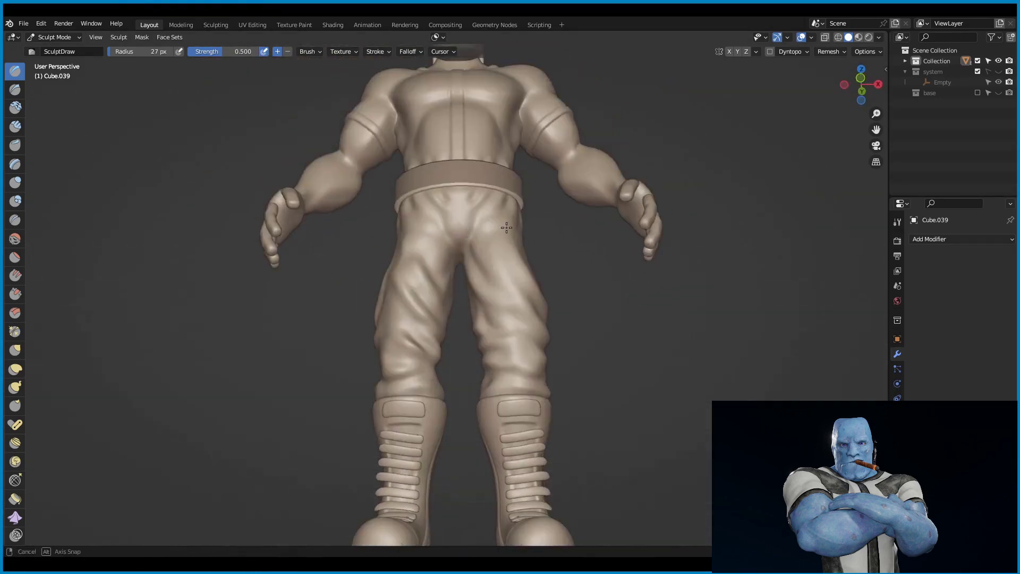
{"action": "mouse_move", "coordinate": [506, 227]}
{"action": "middle_mouse_down"}
{"action": "mouse_move", "coordinate": [740, 258]}
{"action": "mouse_move", "coordinate": [408, 271]}
{"action": "middle_mouse_up"}
{"action": "mouse_move", "coordinate": [536, 191]}
{"action": "middle_mouse_down"}
{"action": "mouse_move", "coordinate": [633, 223]}
{"action": "mouse_move", "coordinate": [530, 286]}
{"action": "middle_mouse_up"}
Switch the viewport to solid shading and save the blend file.
{"action": "left_click", "coordinate": [849, 37]}
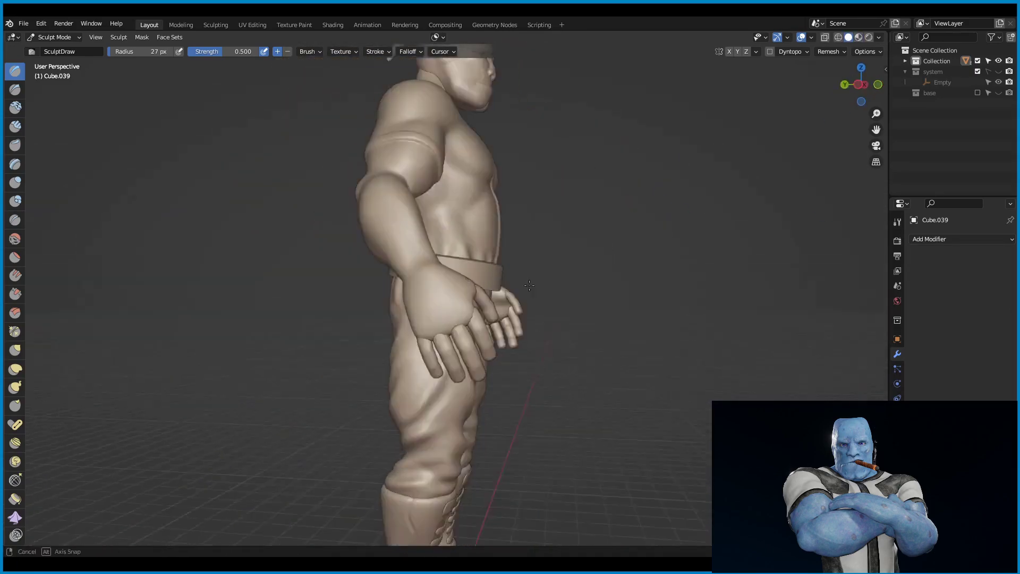
{"action": "middle_click_drag", "start_coordinate": [453, 310], "coordinate": [435, 286]}
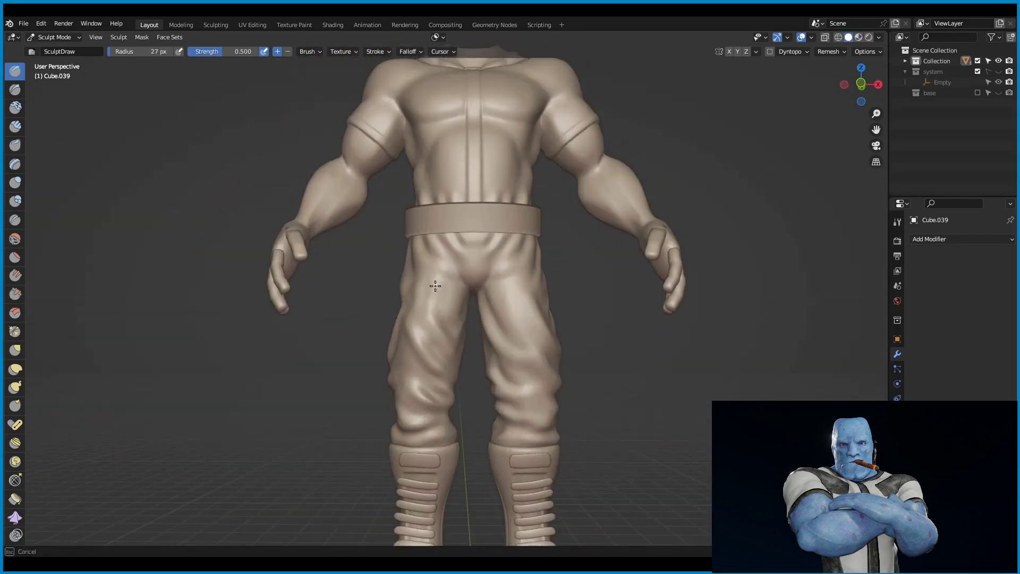
{"action": "scroll", "coordinate": [557, 278], "scroll_direction": "down", "scroll_amount": 2}
{"action": "scroll", "coordinate": [558, 277], "scroll_direction": "down", "scroll_amount": 2}
{"action": "key", "text": "ctrl+s"}
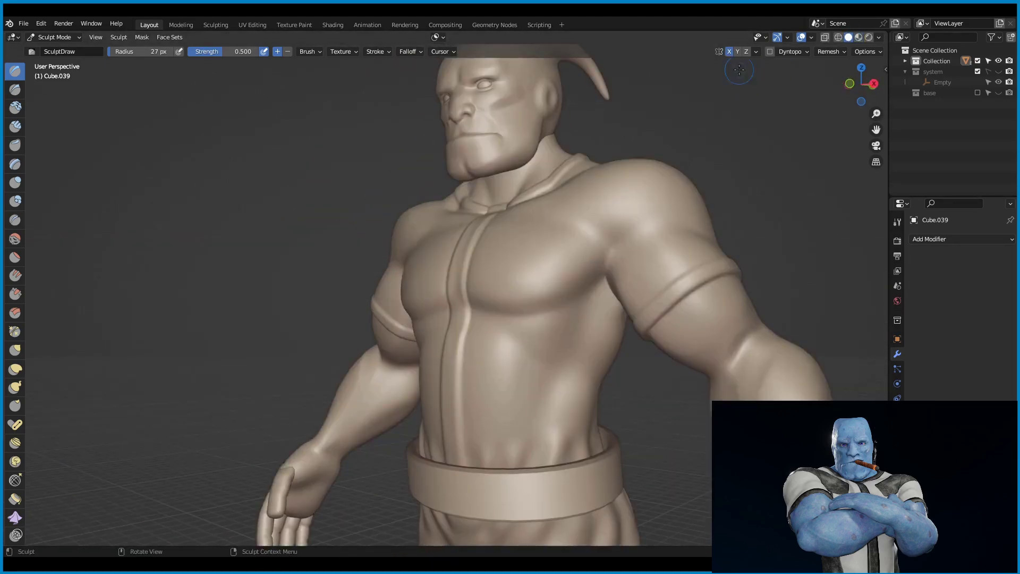
Draw two crease strokes on the chest near the armpit.
{"action": "left_click_drag", "start_coordinate": [551, 289], "coordinate": [604, 296]}
{"action": "middle_click_drag", "start_coordinate": [604, 296], "coordinate": [645, 279]}
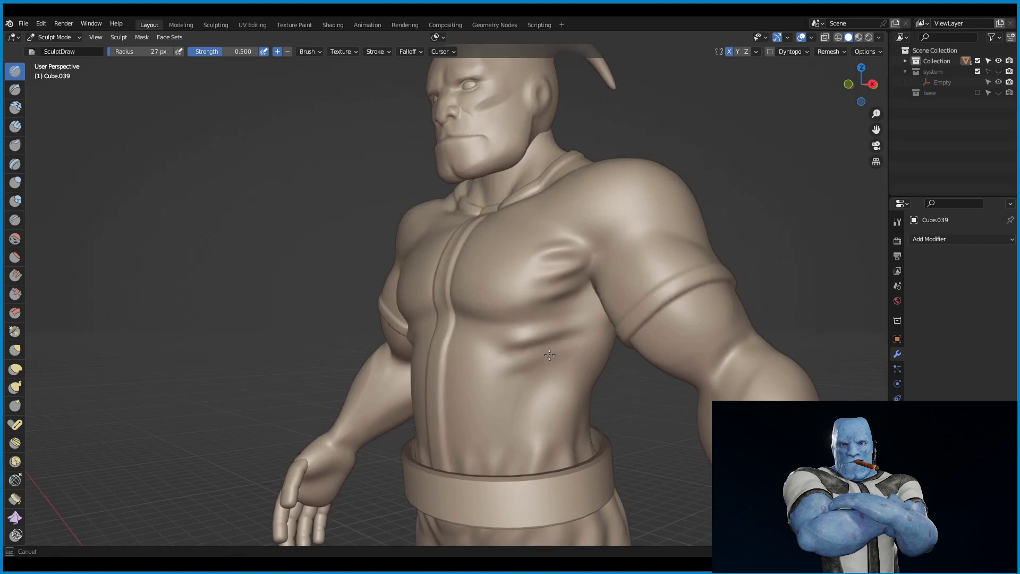
{"action": "mouse_move", "coordinate": [549, 354]}
{"action": "middle_mouse_down"}
{"action": "mouse_move", "coordinate": [512, 416]}
{"action": "mouse_move", "coordinate": [584, 381]}
{"action": "mouse_move", "coordinate": [616, 295]}
{"action": "middle_mouse_up"}
{"action": "middle_click_drag", "start_coordinate": [328, 334], "coordinate": [522, 228]}
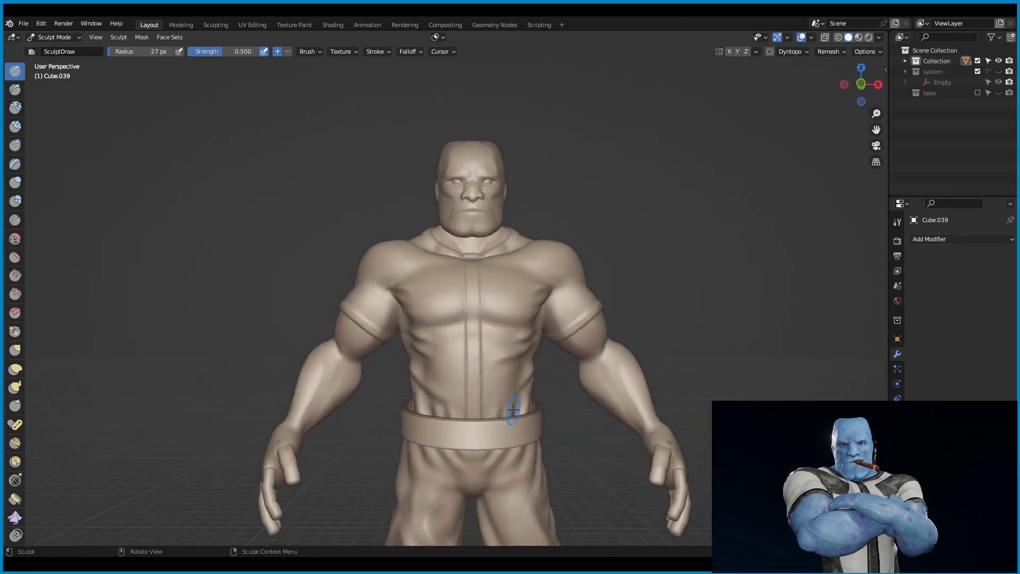
Carve a groove across the character's back with the Draw brush.
{"action": "scroll", "coordinate": [513, 409], "scroll_direction": "up", "scroll_amount": 4}
{"action": "mouse_move", "coordinate": [501, 345]}
{"action": "middle_mouse_down"}
{"action": "mouse_move", "coordinate": [380, 276]}
{"action": "mouse_move", "coordinate": [600, 314]}
{"action": "middle_mouse_up"}
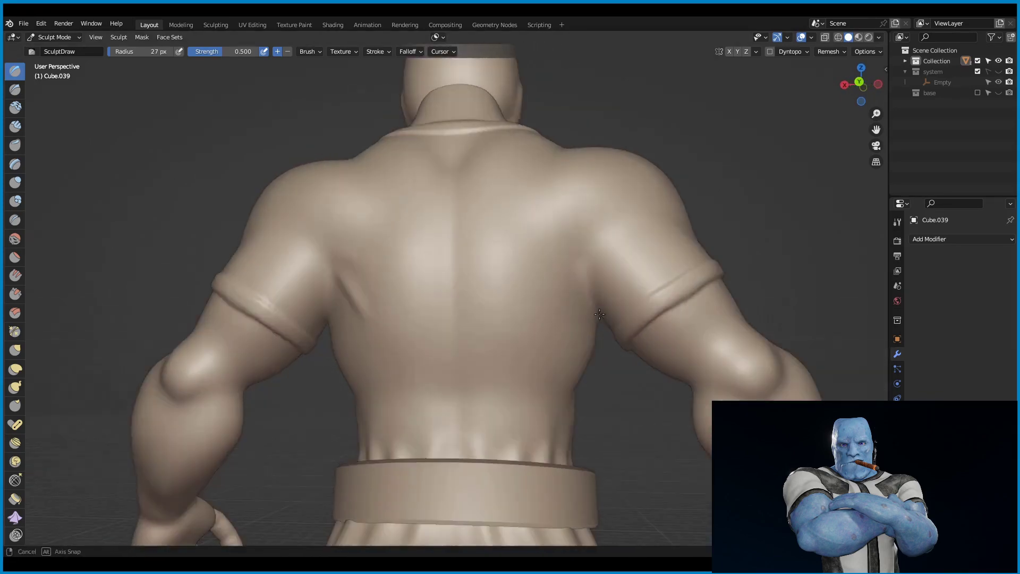
{"action": "left_click_drag", "start_coordinate": [468, 254], "coordinate": [440, 329]}
{"action": "mouse_move", "coordinate": [525, 298]}
{"action": "middle_mouse_down"}
{"action": "mouse_move", "coordinate": [412, 292]}
{"action": "mouse_move", "coordinate": [445, 274]}
{"action": "middle_mouse_up"}
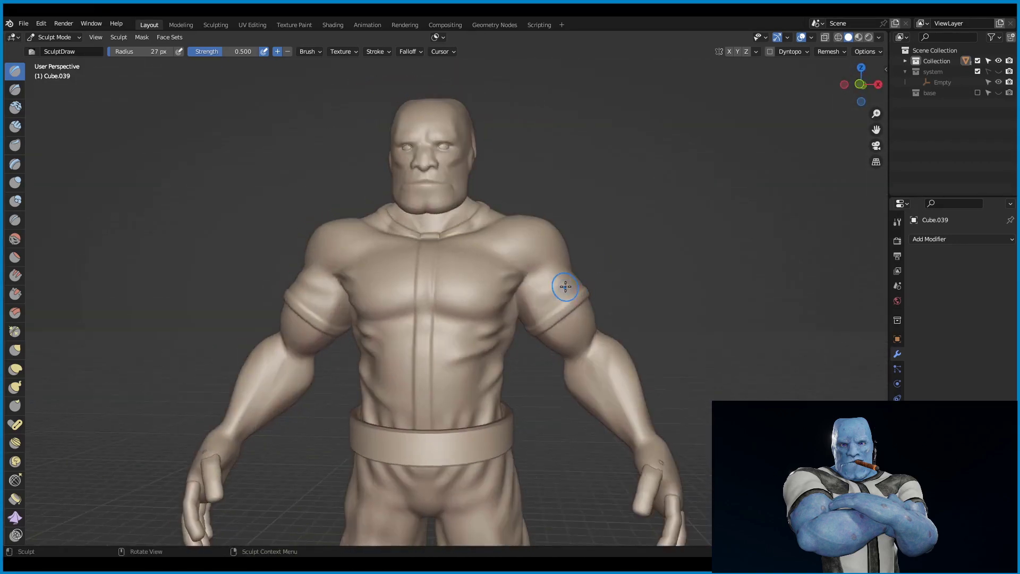
{"action": "mouse_move", "coordinate": [627, 285]}
{"action": "middle_mouse_down"}
{"action": "mouse_move", "coordinate": [710, 223]}
{"action": "mouse_move", "coordinate": [590, 271]}
{"action": "mouse_move", "coordinate": [611, 282]}
{"action": "mouse_move", "coordinate": [563, 276]}
{"action": "mouse_move", "coordinate": [605, 274]}
{"action": "mouse_move", "coordinate": [590, 268]}
{"action": "middle_mouse_up"}
{"action": "scroll", "coordinate": [604, 275], "scroll_direction": "down", "scroll_amount": 3}
{"action": "scroll", "coordinate": [727, 156], "scroll_direction": "up", "scroll_amount": 3}
{"action": "mouse_move", "coordinate": [727, 156]}
{"action": "middle_mouse_down"}
{"action": "mouse_move", "coordinate": [547, 245]}
{"action": "mouse_move", "coordinate": [750, 287]}
{"action": "middle_mouse_up"}
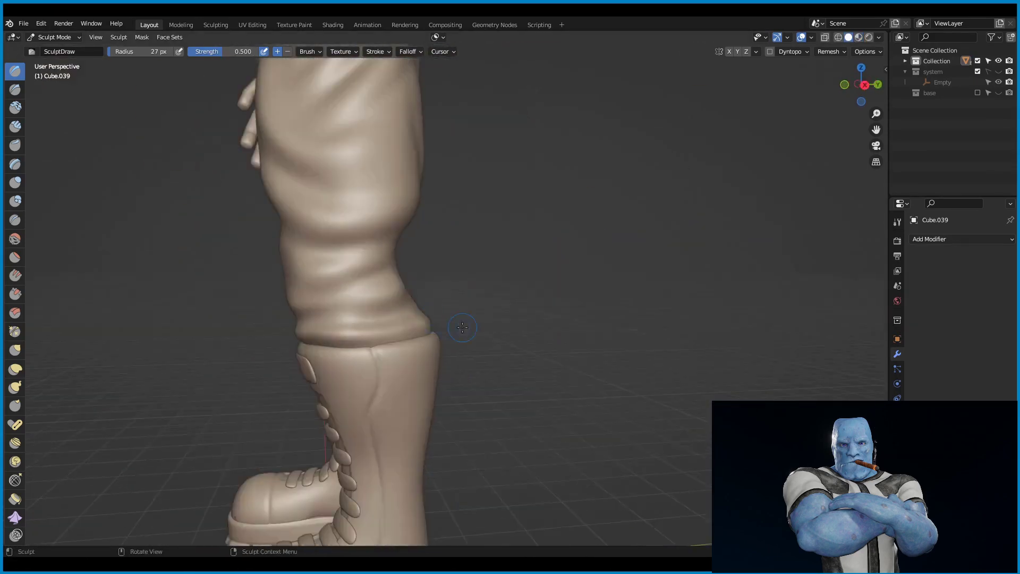
Add deeper wrinkles to the trouser seat and the backs of both legs.
{"action": "middle_click_drag", "start_coordinate": [372, 351], "coordinate": [420, 362]}
{"action": "mouse_move", "coordinate": [386, 304]}
{"action": "middle_mouse_down"}
{"action": "mouse_move", "coordinate": [478, 298]}
{"action": "mouse_move", "coordinate": [588, 262]}
{"action": "mouse_move", "coordinate": [451, 291]}
{"action": "mouse_move", "coordinate": [468, 250]}
{"action": "mouse_move", "coordinate": [500, 268]}
{"action": "middle_mouse_up"}
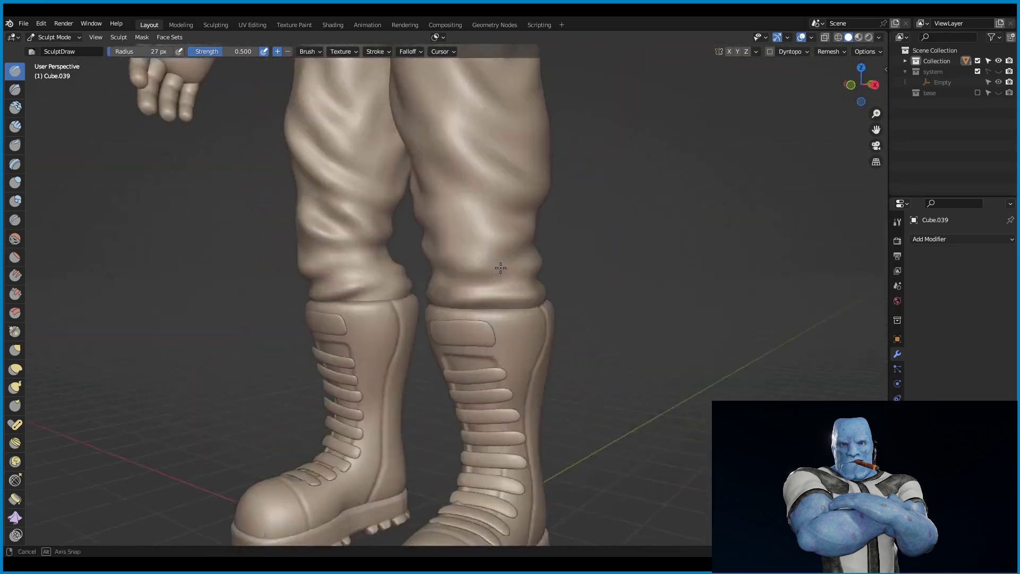
{"action": "middle_click_drag", "start_coordinate": [713, 236], "coordinate": [445, 281]}
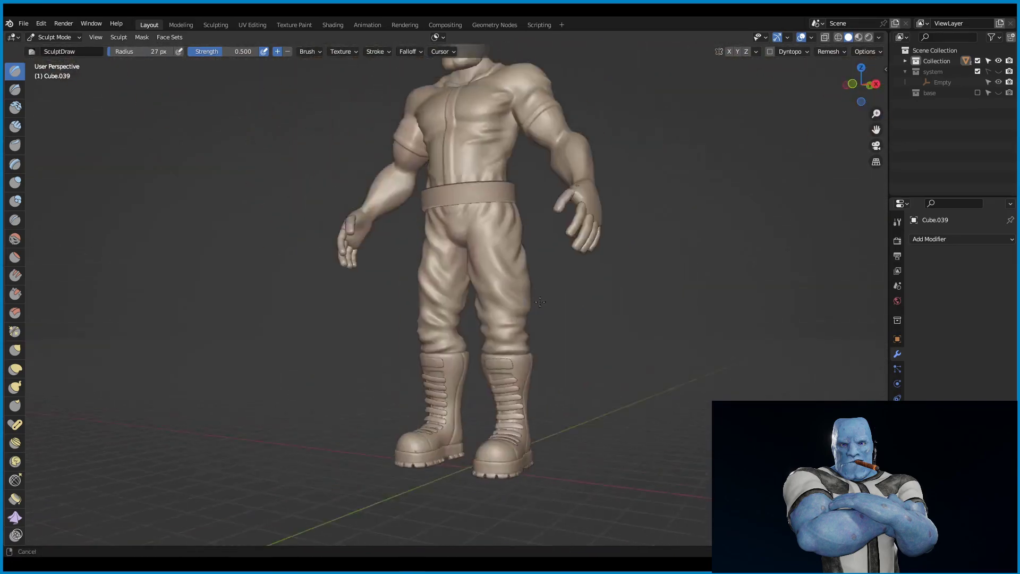
{"action": "scroll", "coordinate": [449, 240], "scroll_direction": "down", "scroll_amount": 4}
{"action": "middle_click_drag", "start_coordinate": [448, 240], "coordinate": [487, 127]}
{"action": "middle_click_drag", "start_coordinate": [501, 303], "coordinate": [515, 251]}
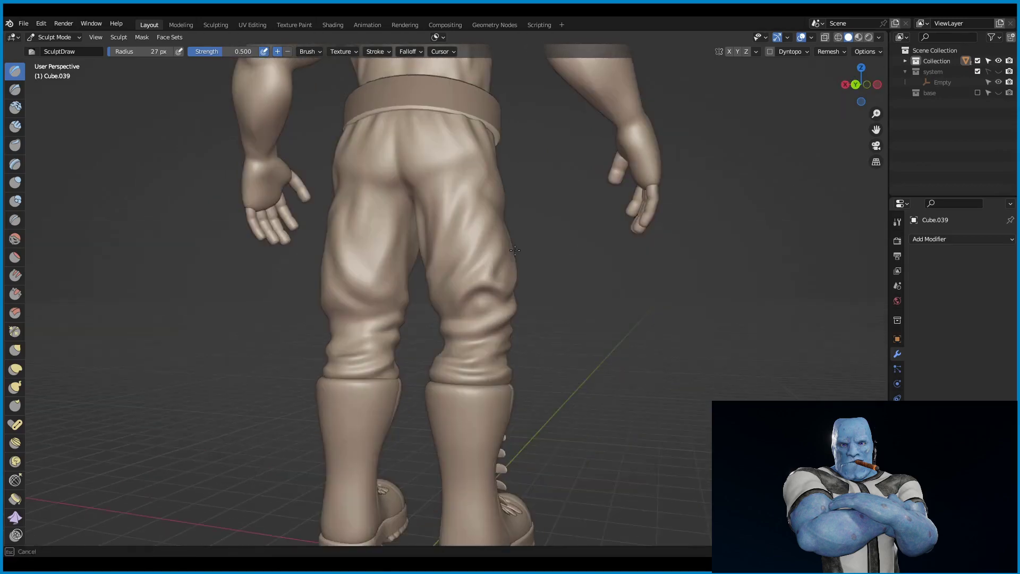
{"action": "scroll", "coordinate": [490, 311], "scroll_direction": "down", "scroll_amount": 2}
{"action": "scroll", "coordinate": [490, 312], "scroll_direction": "down", "scroll_amount": 4}
{"action": "scroll", "coordinate": [478, 345], "scroll_direction": "up", "scroll_amount": 6}
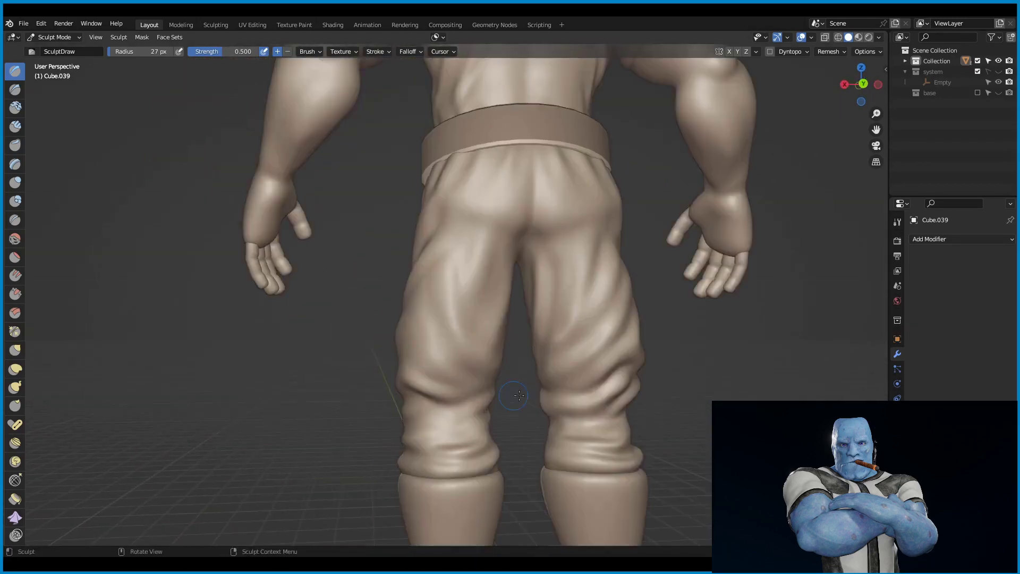
{"action": "middle_click_drag", "start_coordinate": [478, 345], "coordinate": [474, 387]}
{"action": "scroll", "coordinate": [475, 387], "scroll_direction": "down", "scroll_amount": 5}
{"action": "scroll", "coordinate": [467, 319], "scroll_direction": "up", "scroll_amount": 5}
Add more wrinkles around the back of the belt and the chest.
{"action": "mouse_move", "coordinate": [467, 318]}
{"action": "middle_mouse_down"}
{"action": "mouse_move", "coordinate": [478, 353]}
{"action": "mouse_move", "coordinate": [396, 273]}
{"action": "mouse_move", "coordinate": [392, 295]}
{"action": "mouse_move", "coordinate": [467, 262]}
{"action": "mouse_move", "coordinate": [479, 383]}
{"action": "mouse_move", "coordinate": [409, 266]}
{"action": "mouse_move", "coordinate": [477, 241]}
{"action": "middle_mouse_up"}
{"action": "scroll", "coordinate": [409, 267], "scroll_direction": "down", "scroll_amount": 5}
{"action": "scroll", "coordinate": [476, 241], "scroll_direction": "up", "scroll_amount": 6}
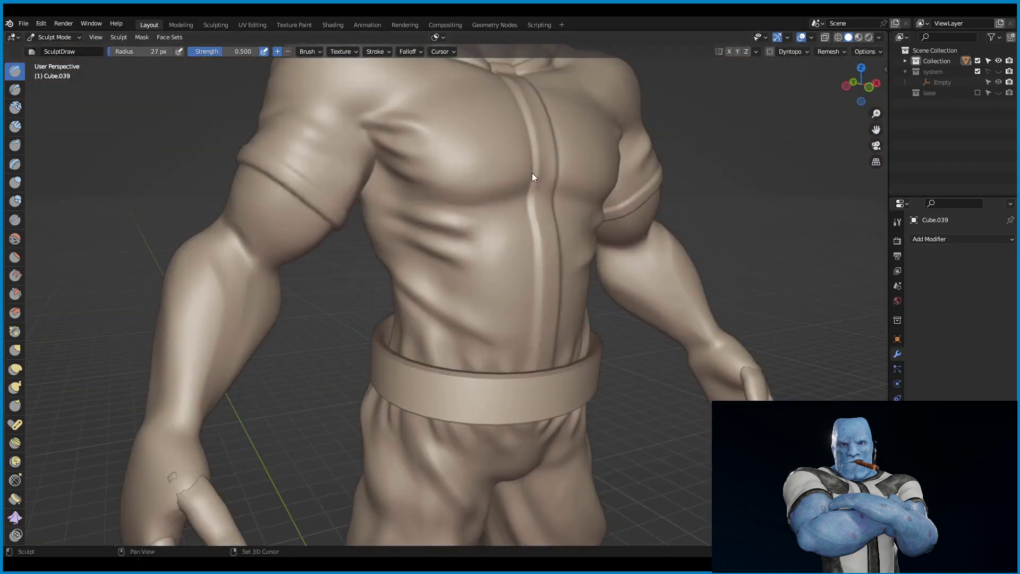
{"action": "scroll", "coordinate": [534, 177], "scroll_direction": "down", "scroll_amount": 5}
{"action": "mouse_move", "coordinate": [534, 177]}
{"action": "middle_mouse_down"}
{"action": "mouse_move", "coordinate": [478, 239]}
{"action": "mouse_move", "coordinate": [531, 202]}
{"action": "mouse_move", "coordinate": [660, 176]}
{"action": "middle_mouse_up"}
{"action": "scroll", "coordinate": [478, 239], "scroll_direction": "up", "scroll_amount": 5}
{"action": "scroll", "coordinate": [441, 224], "scroll_direction": "down", "scroll_amount": 2}
{"action": "scroll", "coordinate": [531, 202], "scroll_direction": "down", "scroll_amount": 4}
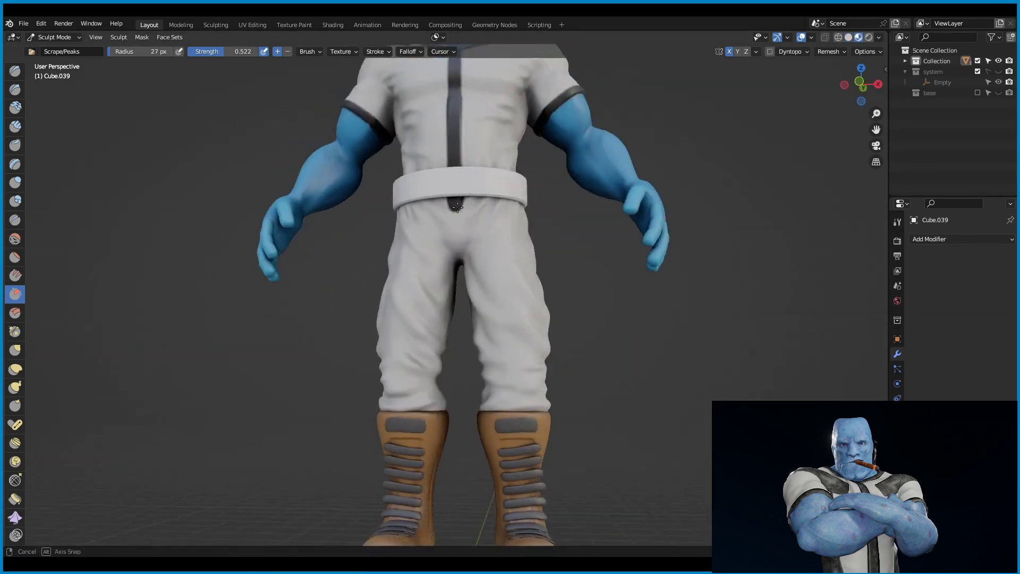
Switch to Vertex Paint and paint dark strokes below the belt and on the trousers.
{"action": "left_click", "coordinate": [62, 84]}
{"action": "middle_click_drag", "start_coordinate": [318, 213], "coordinate": [485, 199]}
{"action": "scroll", "coordinate": [485, 200], "scroll_direction": "up", "scroll_amount": 3}
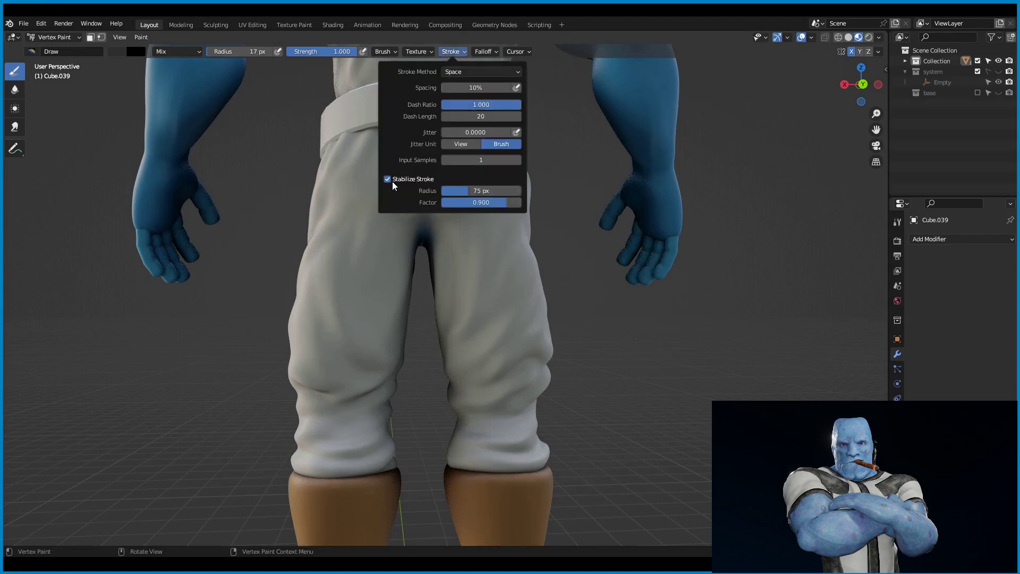
{"action": "middle_click_drag", "start_coordinate": [385, 197], "coordinate": [478, 224]}
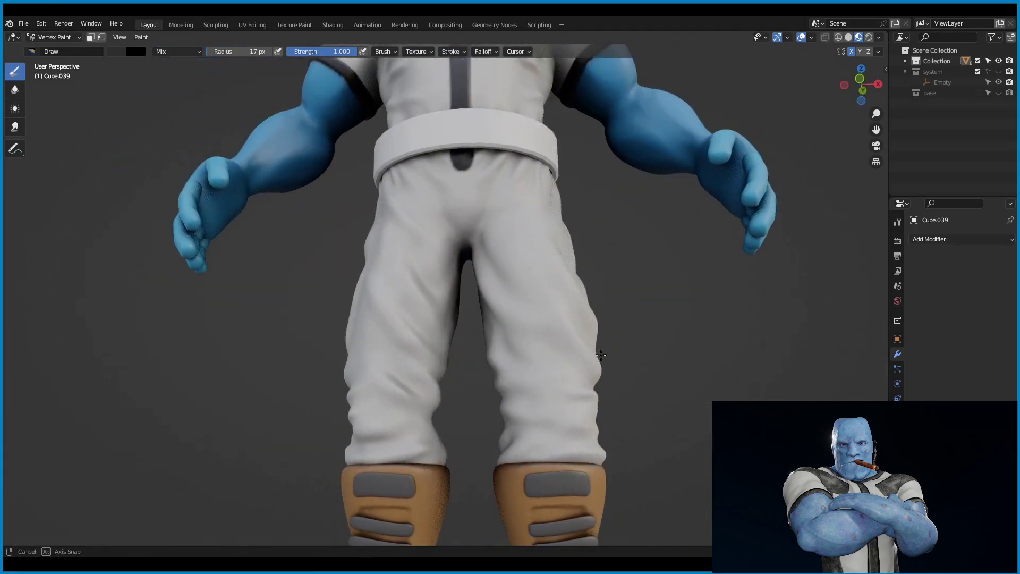
{"action": "left_click_drag", "start_coordinate": [422, 212], "coordinate": [502, 210]}
{"action": "mouse_move", "coordinate": [487, 185]}
{"action": "middle_mouse_down"}
{"action": "mouse_move", "coordinate": [478, 315]}
{"action": "mouse_move", "coordinate": [451, 318]}
{"action": "mouse_move", "coordinate": [401, 424]}
{"action": "mouse_move", "coordinate": [461, 222]}
{"action": "mouse_move", "coordinate": [526, 213]}
{"action": "mouse_move", "coordinate": [546, 166]}
{"action": "middle_mouse_up"}
{"action": "scroll", "coordinate": [546, 166], "scroll_direction": "up", "scroll_amount": 2}
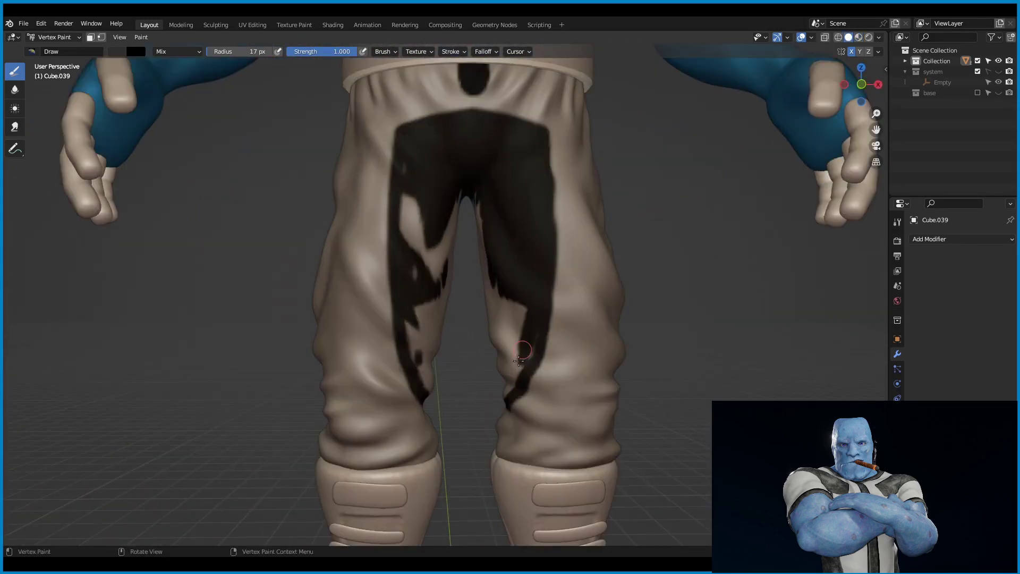
{"action": "middle_click_drag", "start_coordinate": [412, 187], "coordinate": [476, 248]}
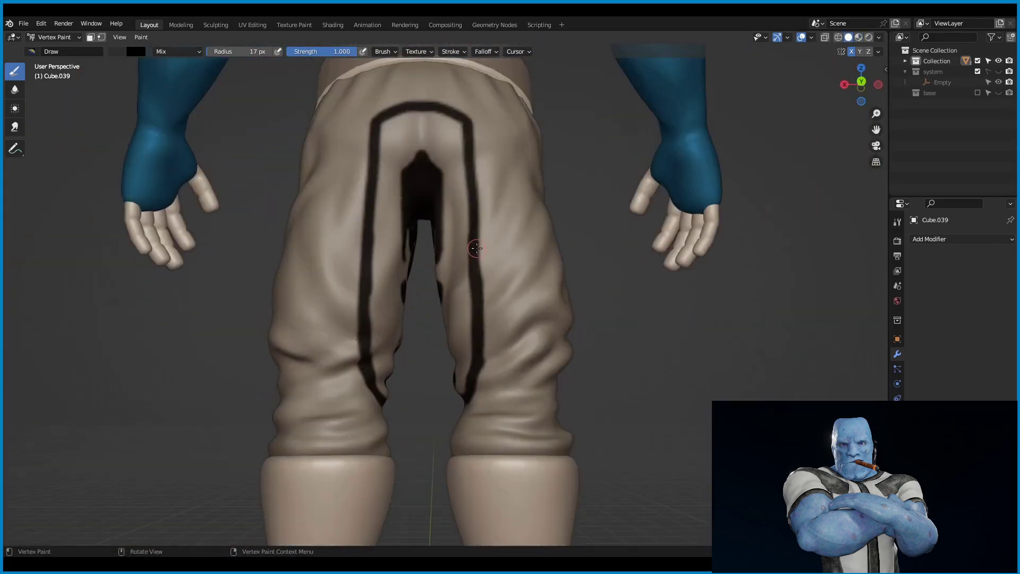
{"action": "middle_click_drag", "start_coordinate": [403, 223], "coordinate": [404, 292]}
{"action": "mouse_move", "coordinate": [381, 338]}
{"action": "middle_mouse_down"}
{"action": "mouse_move", "coordinate": [445, 387]}
{"action": "mouse_move", "coordinate": [553, 339]}
{"action": "mouse_move", "coordinate": [649, 362]}
{"action": "mouse_move", "coordinate": [585, 265]}
{"action": "mouse_move", "coordinate": [539, 163]}
{"action": "middle_mouse_up"}
{"action": "scroll", "coordinate": [584, 266], "scroll_direction": "down", "scroll_amount": 3}
{"action": "scroll", "coordinate": [538, 163], "scroll_direction": "up", "scroll_amount": 5}
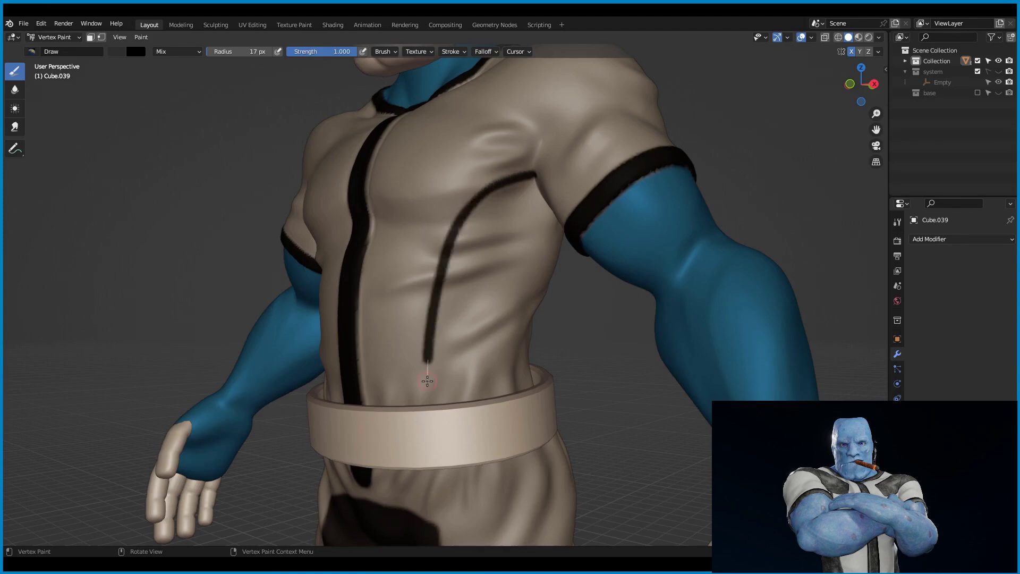
Paint black side panels on the torso and stripes across the chest.
{"action": "mouse_move", "coordinate": [671, 289]}
{"action": "middle_mouse_down"}
{"action": "mouse_move", "coordinate": [421, 358]}
{"action": "mouse_move", "coordinate": [571, 258]}
{"action": "mouse_move", "coordinate": [496, 205]}
{"action": "mouse_move", "coordinate": [644, 260]}
{"action": "mouse_move", "coordinate": [344, 449]}
{"action": "middle_mouse_up"}
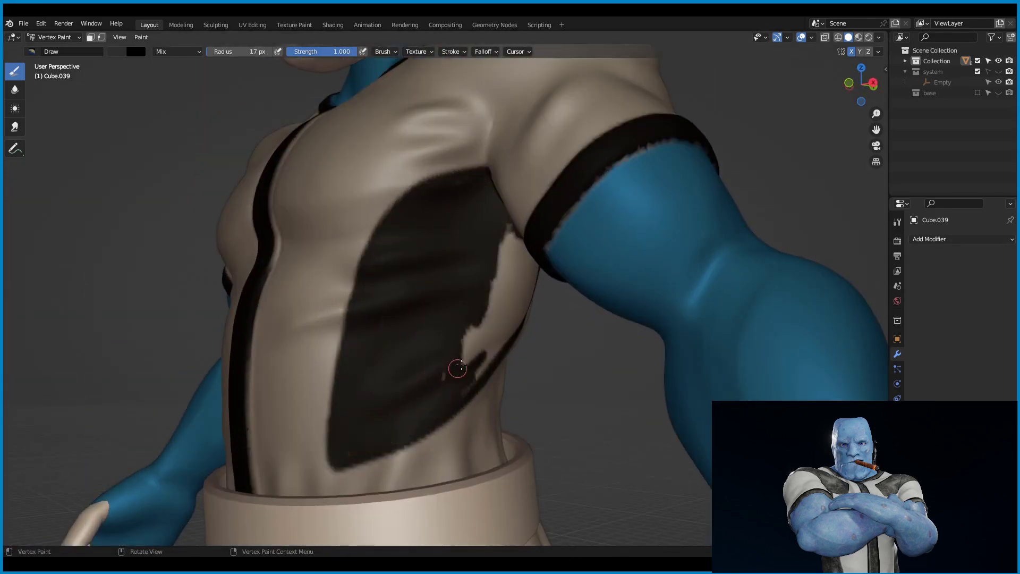
{"action": "mouse_move", "coordinate": [461, 364]}
{"action": "middle_mouse_down"}
{"action": "mouse_move", "coordinate": [436, 287]}
{"action": "mouse_move", "coordinate": [257, 421]}
{"action": "mouse_move", "coordinate": [558, 296]}
{"action": "mouse_move", "coordinate": [539, 324]}
{"action": "middle_mouse_up"}
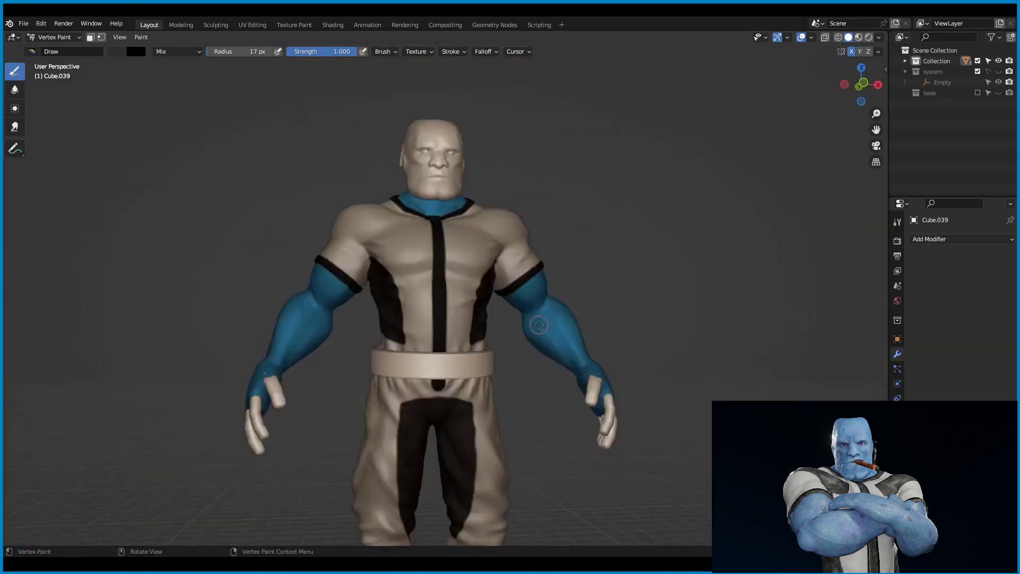
{"action": "middle_click_drag", "start_coordinate": [505, 280], "coordinate": [571, 284]}
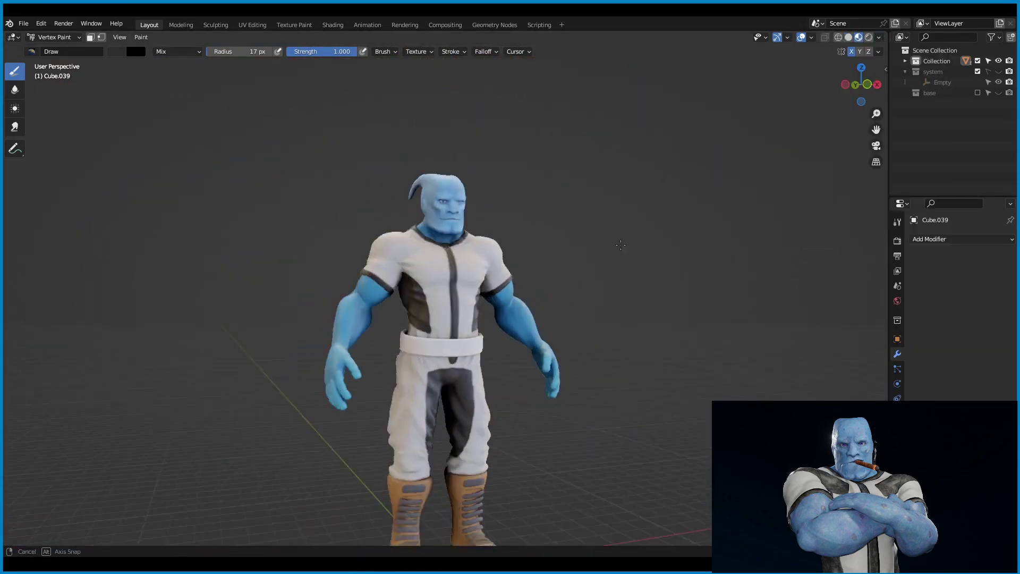
{"action": "scroll", "coordinate": [476, 279], "scroll_direction": "up", "scroll_amount": 3}
{"action": "mouse_move", "coordinate": [800, 192]}
{"action": "middle_mouse_down"}
{"action": "mouse_move", "coordinate": [475, 279]}
{"action": "mouse_move", "coordinate": [640, 199]}
{"action": "mouse_move", "coordinate": [526, 279]}
{"action": "middle_mouse_up"}
{"action": "scroll", "coordinate": [475, 279], "scroll_direction": "up", "scroll_amount": 1}
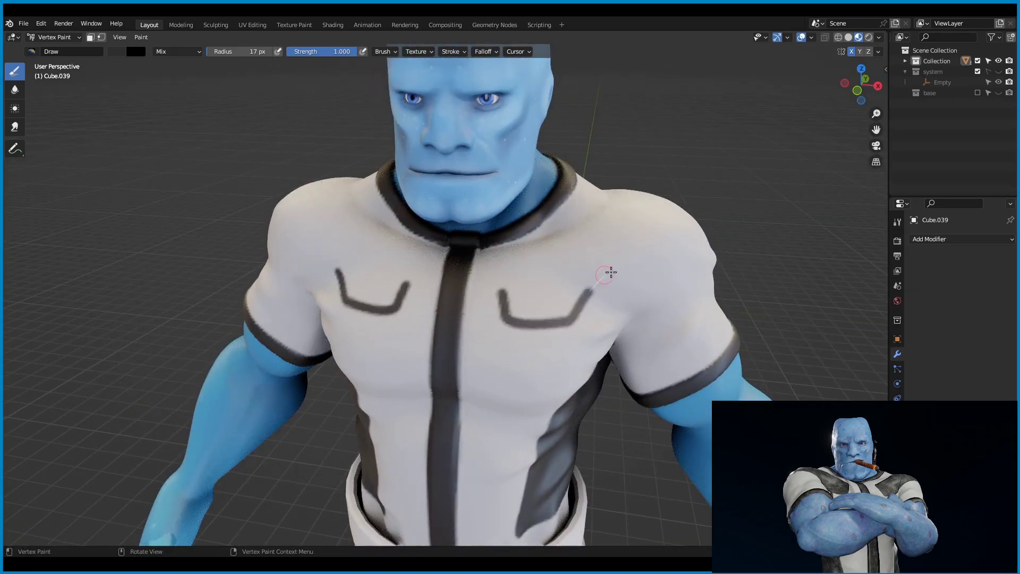
{"action": "mouse_move", "coordinate": [611, 272]}
{"action": "middle_mouse_down"}
{"action": "mouse_move", "coordinate": [488, 292]}
{"action": "mouse_move", "coordinate": [606, 239]}
{"action": "middle_mouse_up"}
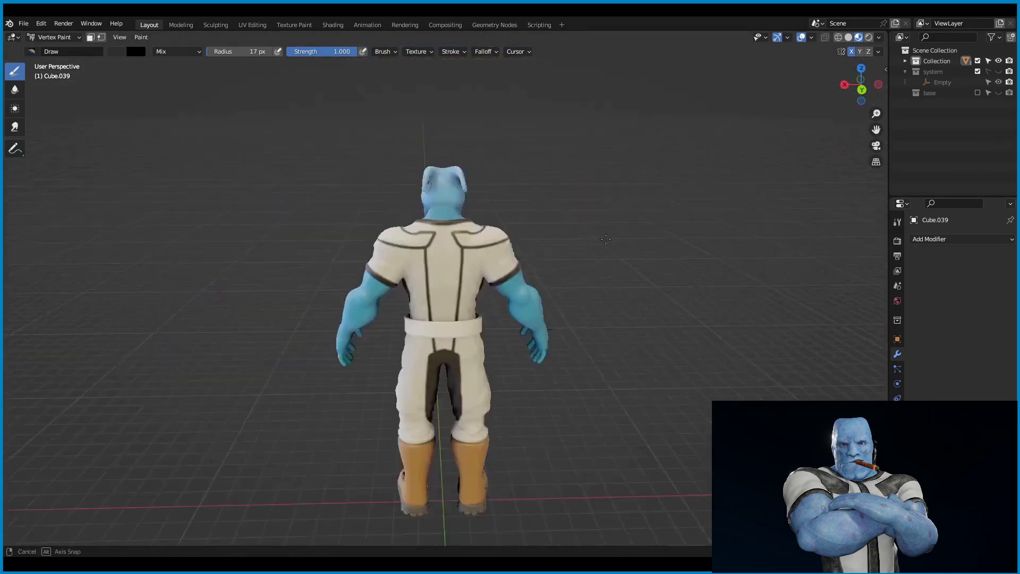
{"action": "mouse_move", "coordinate": [605, 239]}
{"action": "middle_mouse_down"}
{"action": "mouse_move", "coordinate": [444, 235]}
{"action": "mouse_move", "coordinate": [533, 221]}
{"action": "mouse_move", "coordinate": [549, 287]}
{"action": "mouse_move", "coordinate": [739, 236]}
{"action": "middle_mouse_up"}
{"action": "scroll", "coordinate": [426, 242], "scroll_direction": "up", "scroll_amount": 3}
{"action": "scroll", "coordinate": [427, 242], "scroll_direction": "down", "scroll_amount": 4}
{"action": "scroll", "coordinate": [549, 288], "scroll_direction": "down", "scroll_amount": 3}
{"action": "scroll", "coordinate": [549, 287], "scroll_direction": "down", "scroll_amount": 2}
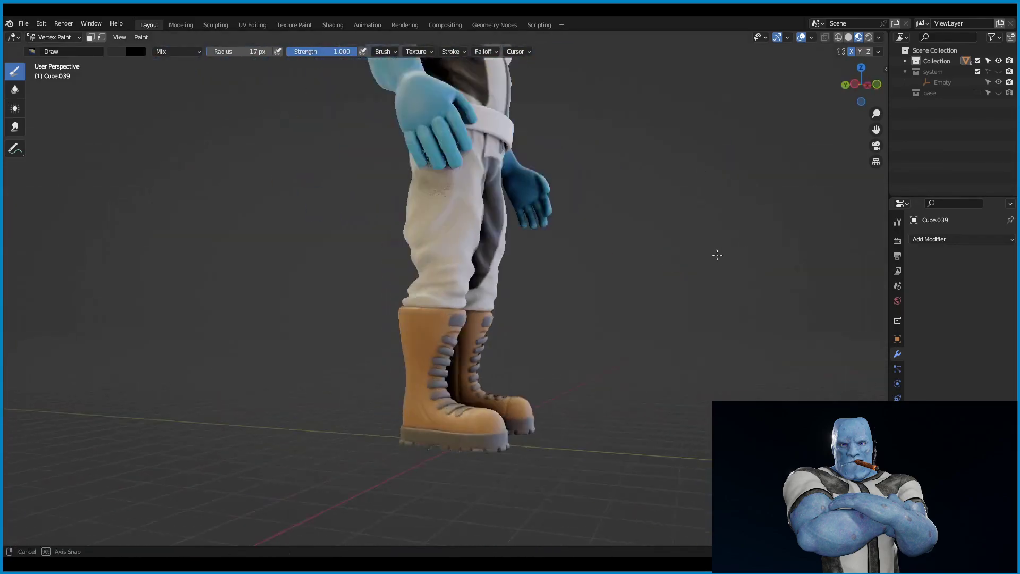
{"action": "scroll", "coordinate": [285, 210], "scroll_direction": "up", "scroll_amount": 3}
Paint collar trim, sleeve bands and dark shoulder panels across the upper back.
{"action": "mouse_move", "coordinate": [407, 254]}
{"action": "middle_mouse_down"}
{"action": "mouse_move", "coordinate": [285, 210]}
{"action": "mouse_move", "coordinate": [404, 223]}
{"action": "mouse_move", "coordinate": [297, 228]}
{"action": "middle_mouse_up"}
{"action": "scroll", "coordinate": [285, 209], "scroll_direction": "down", "scroll_amount": 4}
{"action": "scroll", "coordinate": [298, 228], "scroll_direction": "up", "scroll_amount": 2}
{"action": "middle_click_drag", "start_coordinate": [457, 266], "coordinate": [457, 329]}
{"action": "scroll", "coordinate": [457, 329], "scroll_direction": "up", "scroll_amount": 3}
{"action": "left_click", "coordinate": [450, 52]}
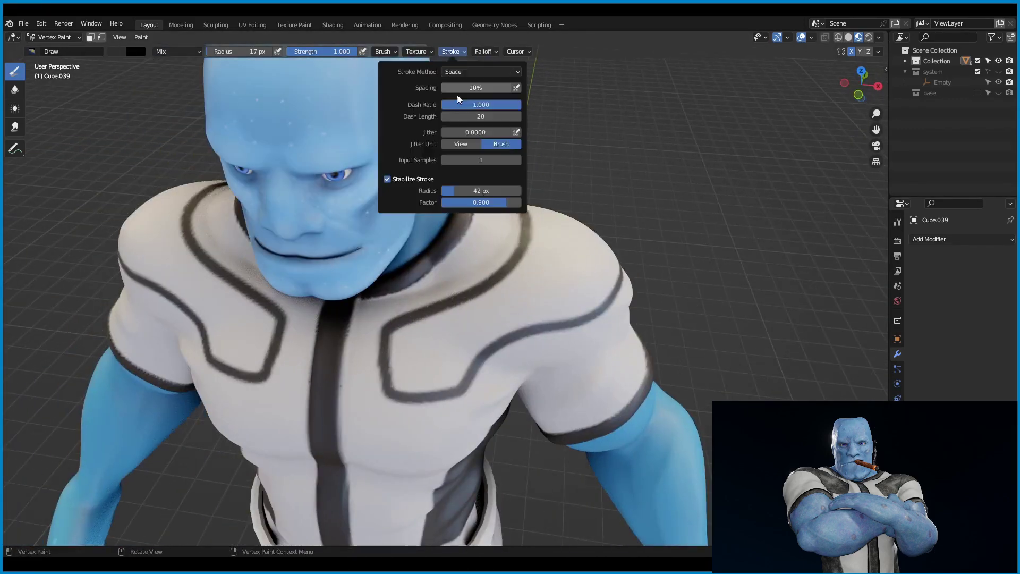
{"action": "middle_click_drag", "start_coordinate": [552, 291], "coordinate": [391, 302]}
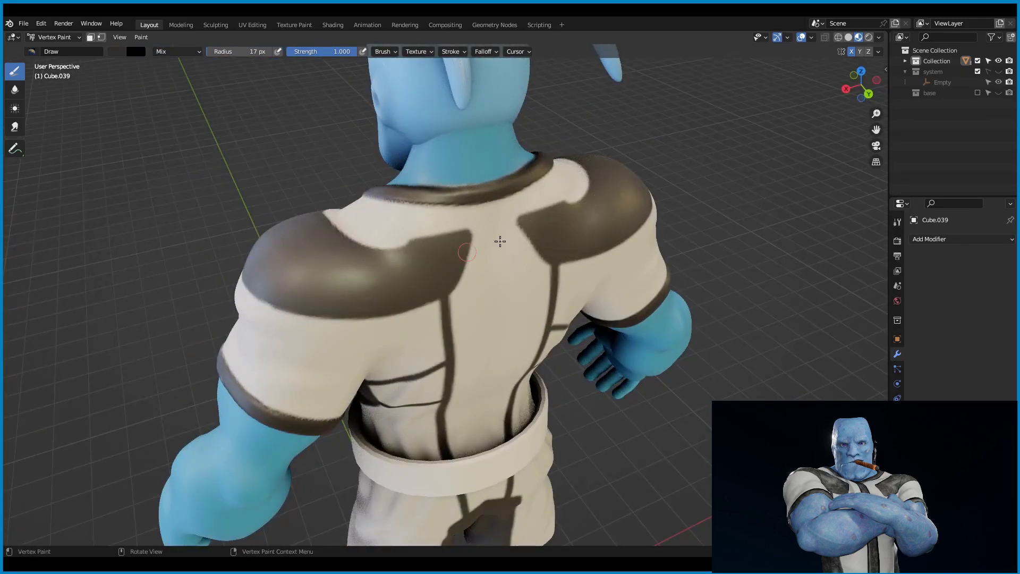
{"action": "middle_click_drag", "start_coordinate": [500, 242], "coordinate": [578, 273]}
{"action": "scroll", "coordinate": [531, 250], "scroll_direction": "down", "scroll_amount": 3}
{"action": "scroll", "coordinate": [578, 273], "scroll_direction": "up", "scroll_amount": 2}
{"action": "scroll", "coordinate": [533, 329], "scroll_direction": "down", "scroll_amount": 2}
{"action": "mouse_move", "coordinate": [533, 330]}
{"action": "middle_mouse_down"}
{"action": "mouse_move", "coordinate": [499, 357]}
{"action": "mouse_move", "coordinate": [559, 303]}
{"action": "mouse_move", "coordinate": [570, 268]}
{"action": "middle_mouse_up"}
{"action": "scroll", "coordinate": [499, 357], "scroll_direction": "up", "scroll_amount": 3}
{"action": "scroll", "coordinate": [499, 358], "scroll_direction": "down", "scroll_amount": 3}
{"action": "scroll", "coordinate": [569, 268], "scroll_direction": "up", "scroll_amount": 2}
Return to Object Mode and select the boots.
{"action": "scroll", "coordinate": [570, 268], "scroll_direction": "down", "scroll_amount": 2}
{"action": "key", "text": "ctrl+Tab"}
{"action": "left_click", "coordinate": [441, 430]}
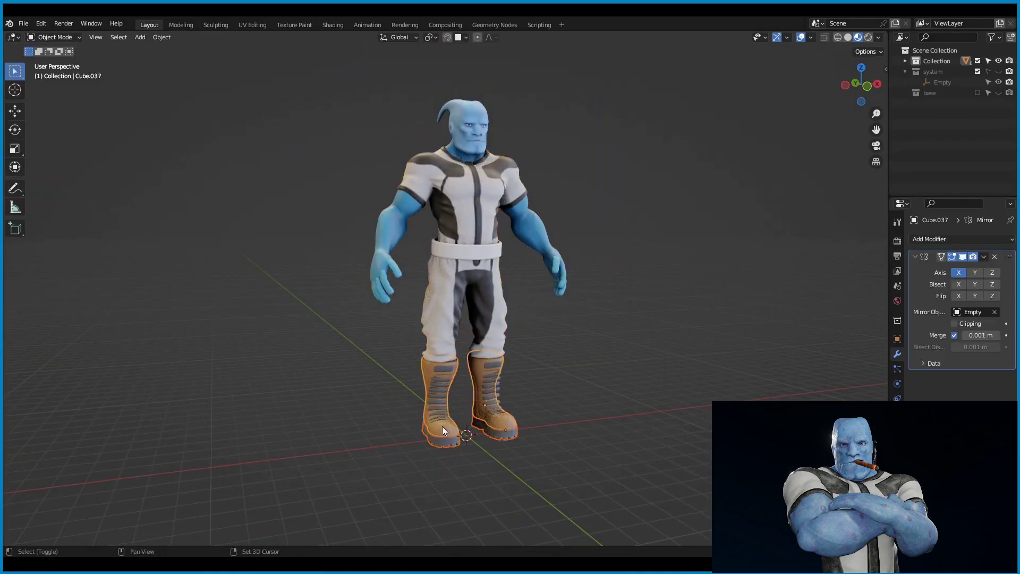
{"action": "middle_click_drag", "start_coordinate": [442, 431], "coordinate": [493, 358]}
{"action": "scroll", "coordinate": [493, 358], "scroll_direction": "up", "scroll_amount": 3}
Inspect the painted suit from a three-quarter back view and save stylized character t.blend.
{"action": "mouse_move", "coordinate": [493, 393]}
{"action": "middle_mouse_down"}
{"action": "mouse_move", "coordinate": [606, 346]}
{"action": "mouse_move", "coordinate": [390, 327]}
{"action": "mouse_move", "coordinate": [524, 295]}
{"action": "mouse_move", "coordinate": [511, 230]}
{"action": "middle_mouse_up"}
{"action": "scroll", "coordinate": [606, 345], "scroll_direction": "down", "scroll_amount": 3}
{"action": "scroll", "coordinate": [512, 231], "scroll_direction": "up", "scroll_amount": 2}
{"action": "scroll", "coordinate": [405, 230], "scroll_direction": "up", "scroll_amount": 2}
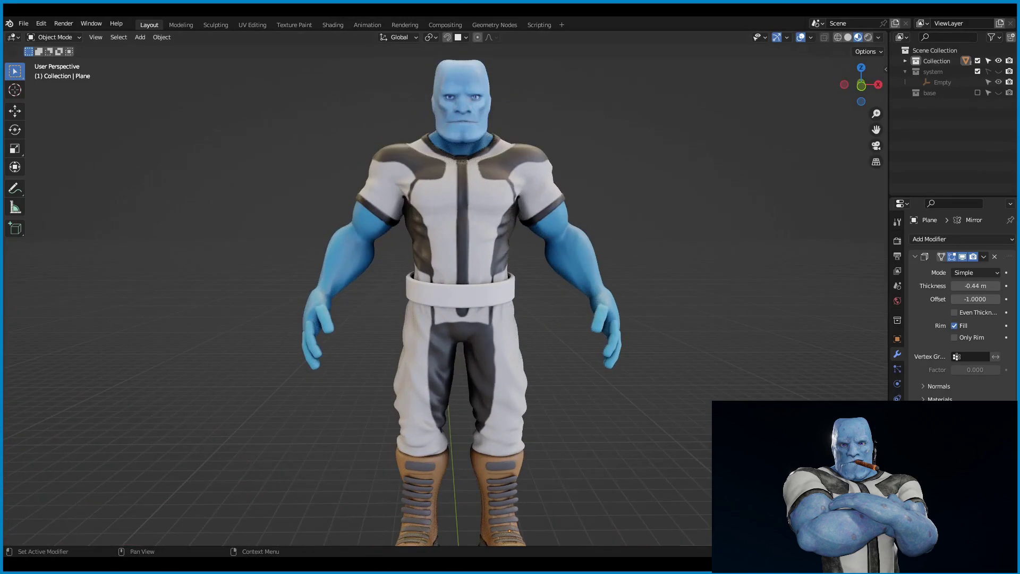
{"action": "scroll", "coordinate": [560, 403], "scroll_direction": "down", "scroll_amount": 2}
{"action": "middle_click_drag", "start_coordinate": [559, 403], "coordinate": [578, 404]}
{"action": "scroll", "coordinate": [601, 241], "scroll_direction": "down", "scroll_amount": 2}
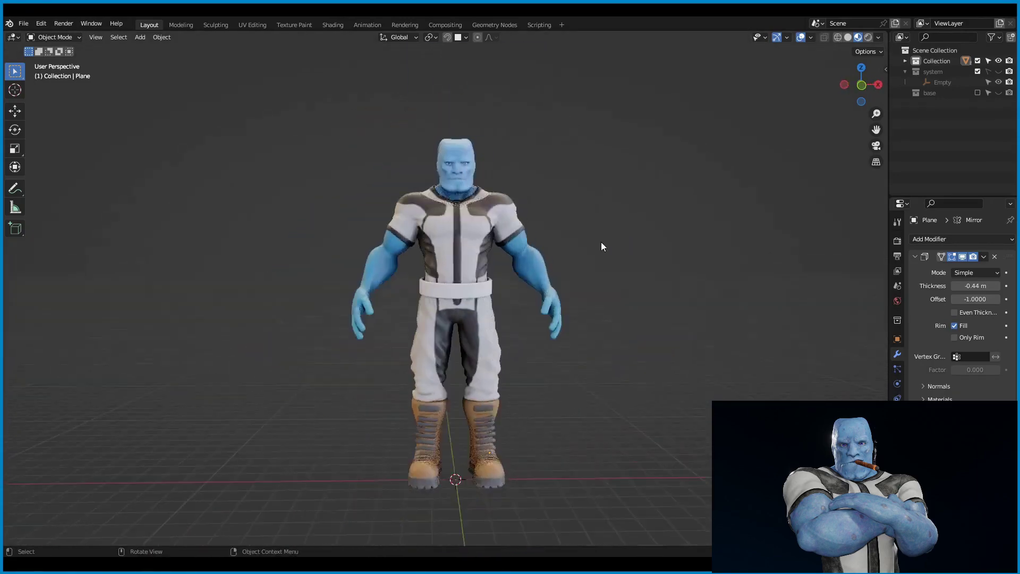
{"action": "scroll", "coordinate": [600, 241], "scroll_direction": "up", "scroll_amount": 1}
{"action": "key", "text": "ctrl+s"}
Orbit around the character to check its side profile and front.
{"action": "mouse_move", "coordinate": [77, 90]}
{"action": "middle_mouse_down"}
{"action": "mouse_move", "coordinate": [453, 215]}
{"action": "mouse_move", "coordinate": [529, 230]}
{"action": "middle_mouse_up"}
{"action": "scroll", "coordinate": [516, 161], "scroll_direction": "down", "scroll_amount": 1}
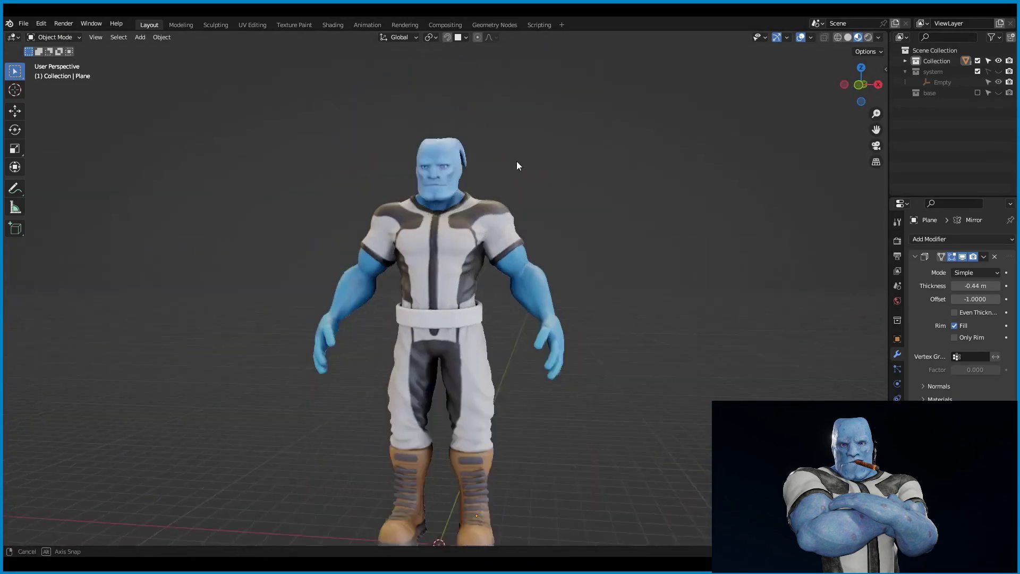
{"action": "scroll", "coordinate": [580, 329], "scroll_direction": "up", "scroll_amount": 2}
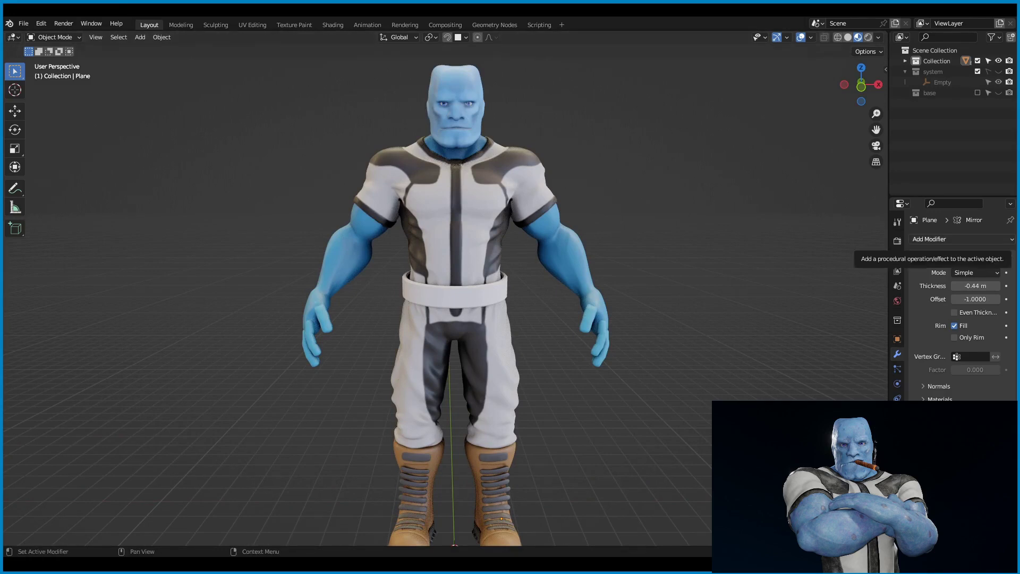
{"action": "middle_click_drag", "start_coordinate": [611, 319], "coordinate": [677, 260]}
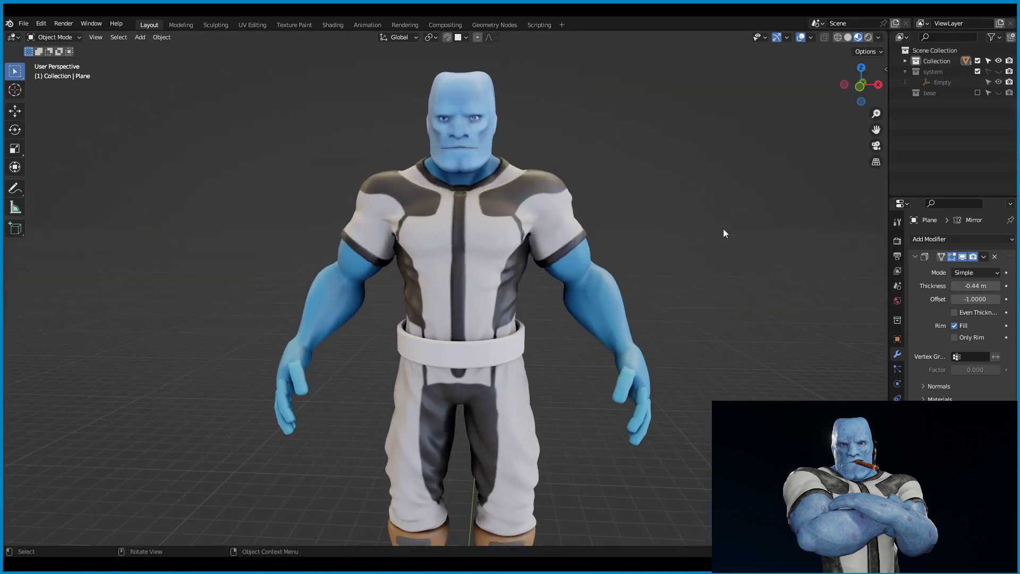
{"action": "mouse_move", "coordinate": [699, 191]}
{"action": "middle_mouse_down"}
{"action": "mouse_move", "coordinate": [628, 214]}
{"action": "mouse_move", "coordinate": [525, 278]}
{"action": "mouse_move", "coordinate": [545, 266]}
{"action": "mouse_move", "coordinate": [566, 301]}
{"action": "mouse_move", "coordinate": [725, 270]}
{"action": "mouse_move", "coordinate": [616, 210]}
{"action": "middle_mouse_up"}
Add a circle mesh around the neck as a collar and scale it to fit.
{"action": "key", "text": "shift+a"}
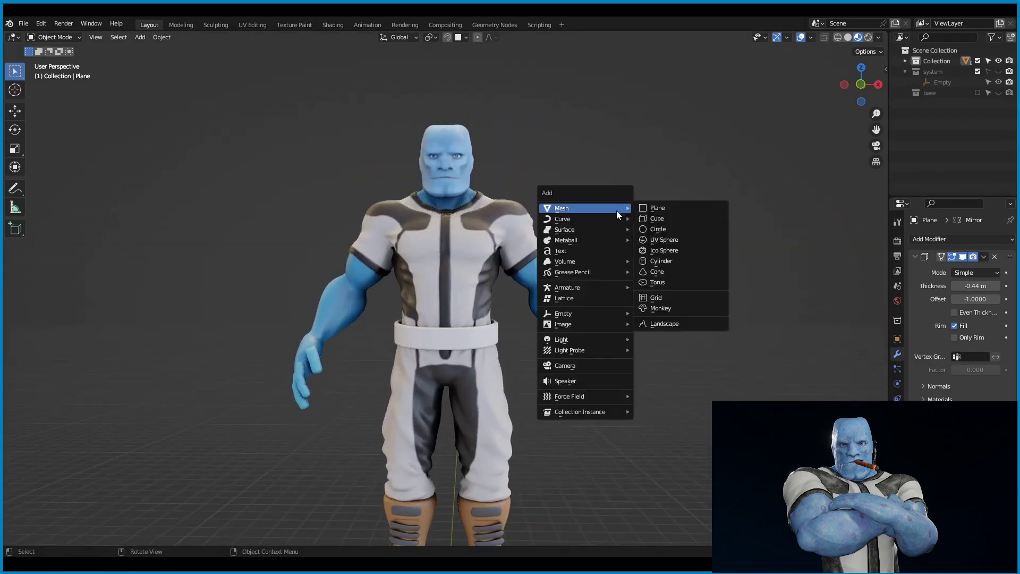
{"action": "mouse_move", "coordinate": [564, 407]}
{"action": "middle_mouse_down"}
{"action": "mouse_move", "coordinate": [566, 262]}
{"action": "mouse_move", "coordinate": [444, 266]}
{"action": "middle_mouse_up"}
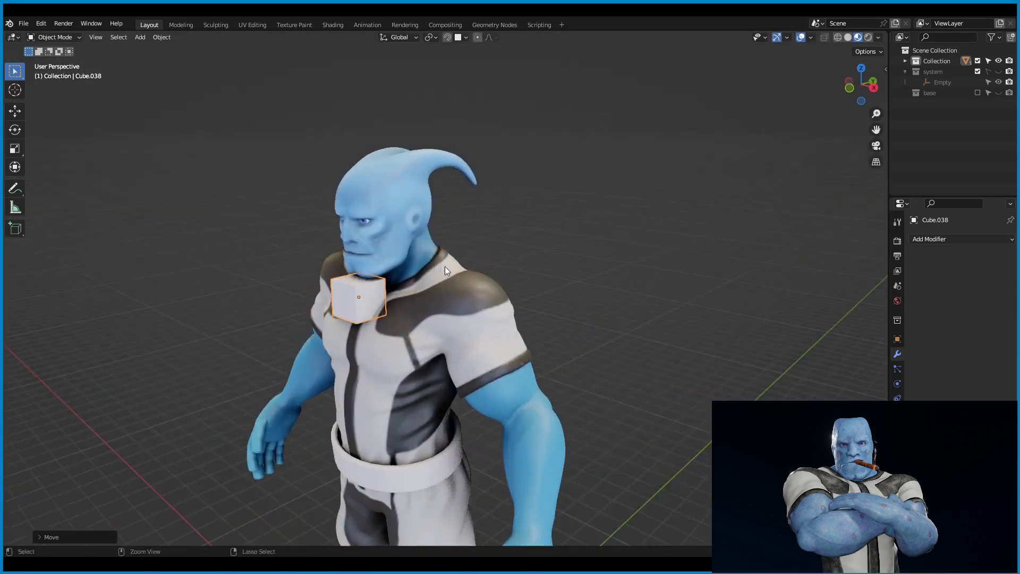
{"action": "scroll", "coordinate": [481, 253], "scroll_direction": "up", "scroll_amount": 2}
{"action": "left_click", "coordinate": [591, 287]}
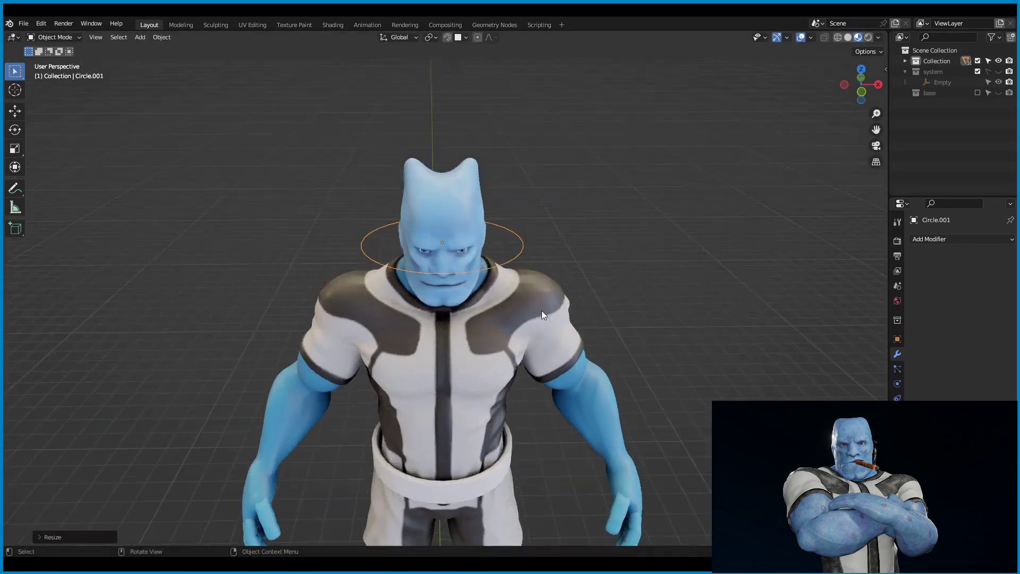
{"action": "left_click", "coordinate": [533, 336]}
{"action": "key", "text": "s"}
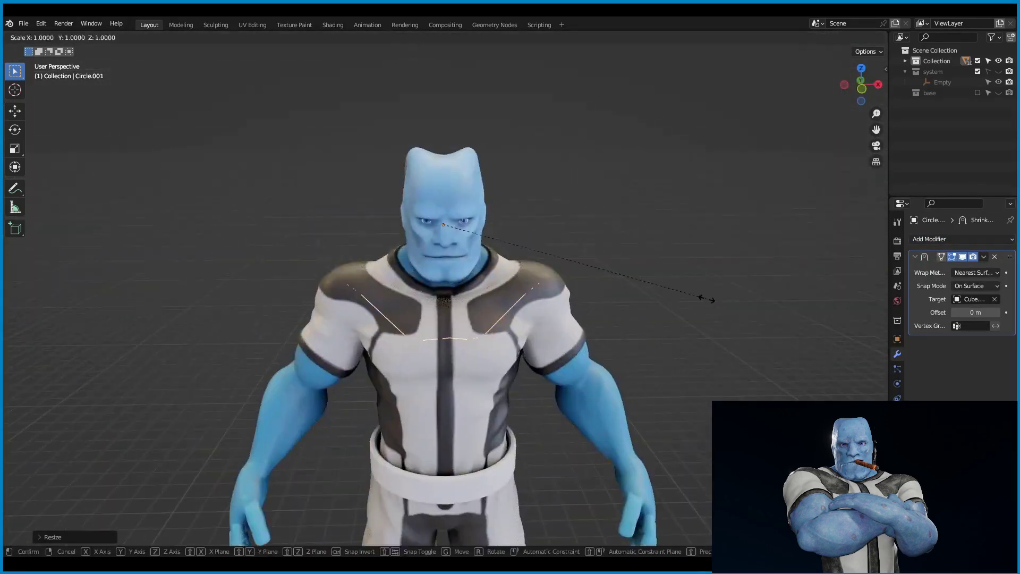
{"action": "mouse_move", "coordinate": [642, 306]}
{"action": "middle_mouse_down"}
{"action": "mouse_move", "coordinate": [528, 344]}
{"action": "mouse_move", "coordinate": [808, 267]}
{"action": "mouse_move", "coordinate": [568, 324]}
{"action": "middle_mouse_up"}
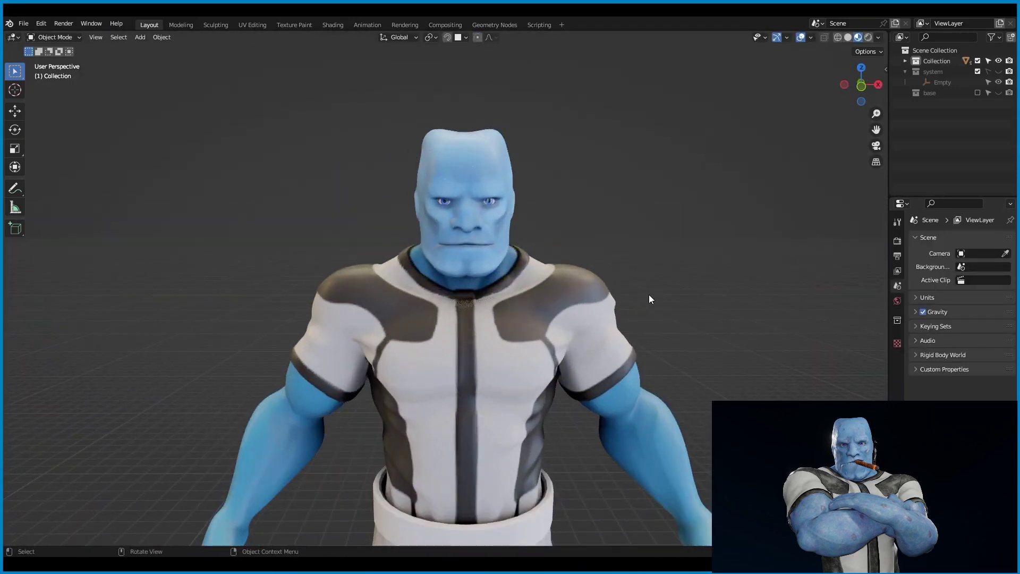
Place a new plane on the left shoulder and thicken it with a Solidify modifier.
{"action": "key", "text": "shift+a"}
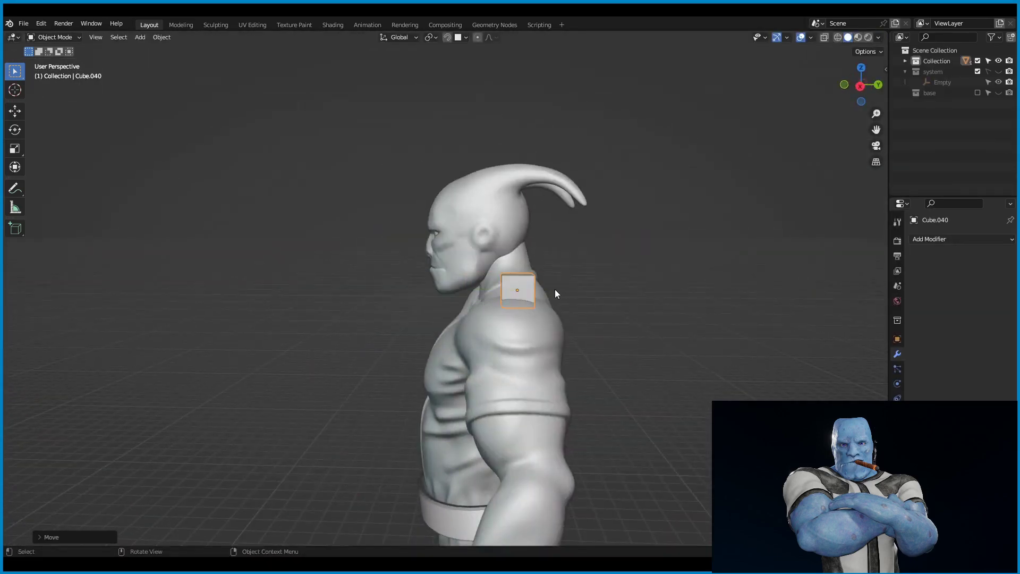
{"action": "key", "text": "Tab"}
{"action": "middle_click_drag", "start_coordinate": [553, 292], "coordinate": [529, 293]}
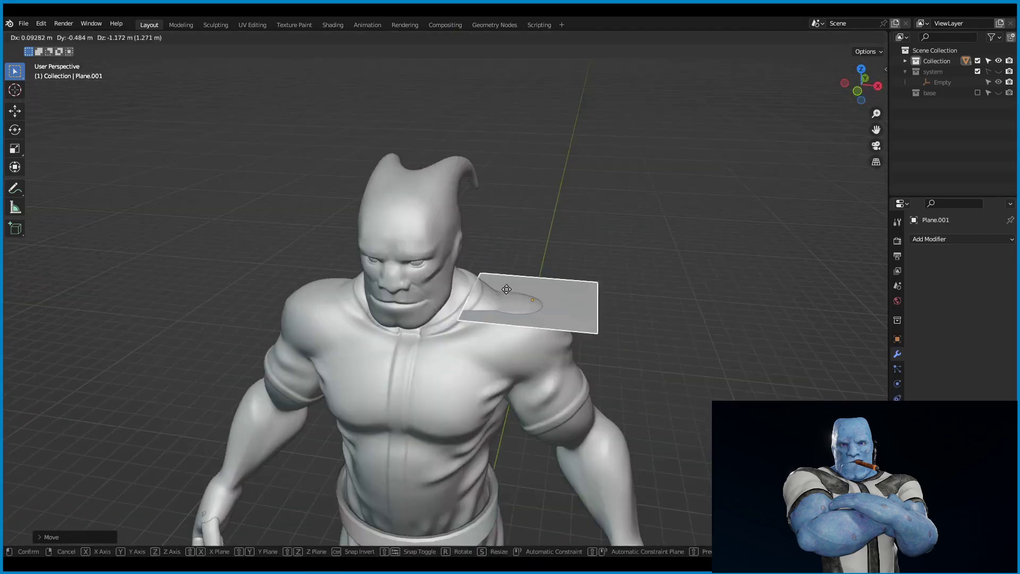
{"action": "left_click", "coordinate": [506, 289]}
{"action": "key", "text": "Tab"}
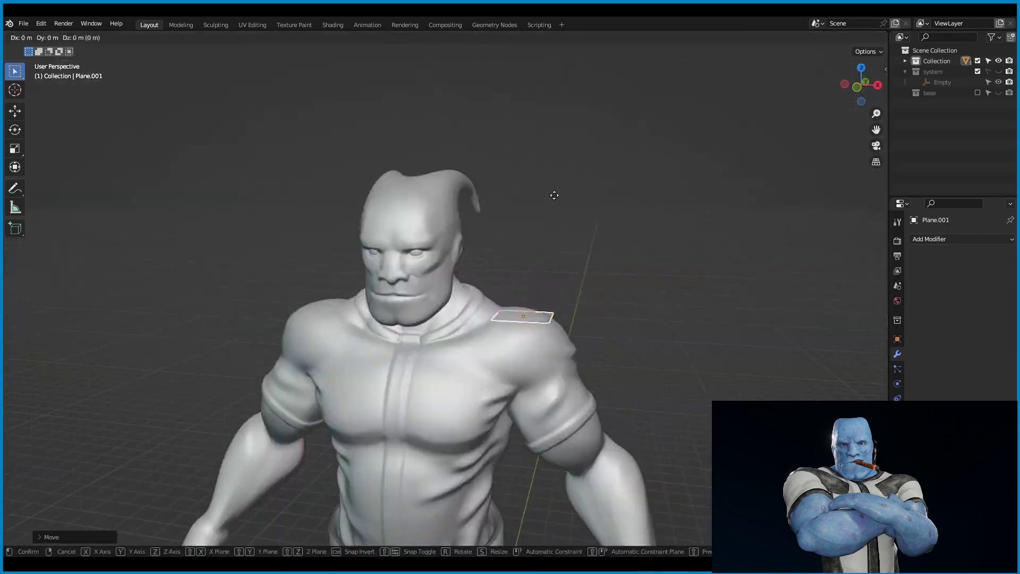
{"action": "key", "text": "KP_7"}
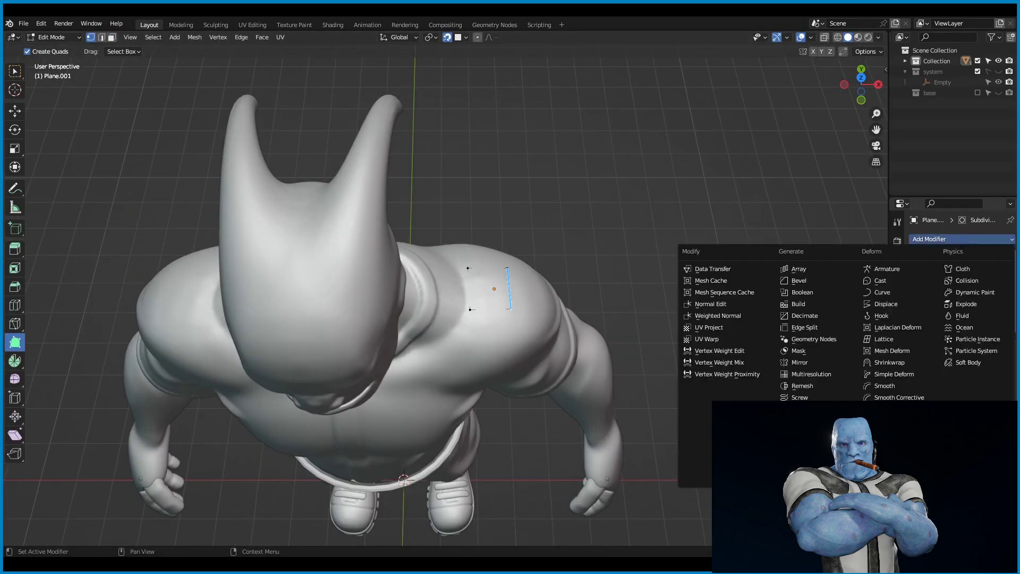
{"action": "left_click", "coordinate": [799, 421]}
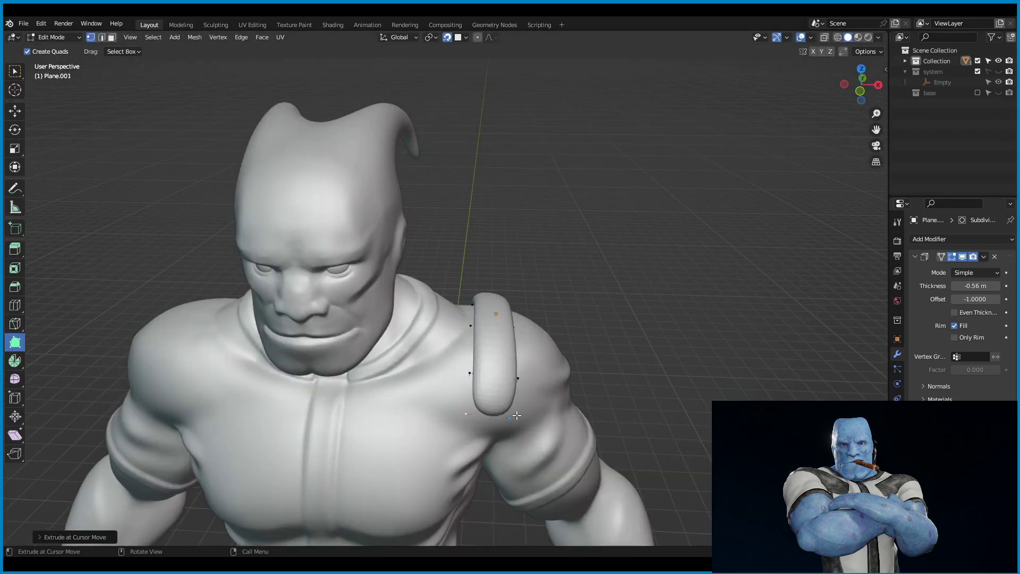
Round out the shoulder pad with Shrink/Fatten and return to Object Mode.
{"action": "middle_click_drag", "start_coordinate": [517, 415], "coordinate": [364, 287]}
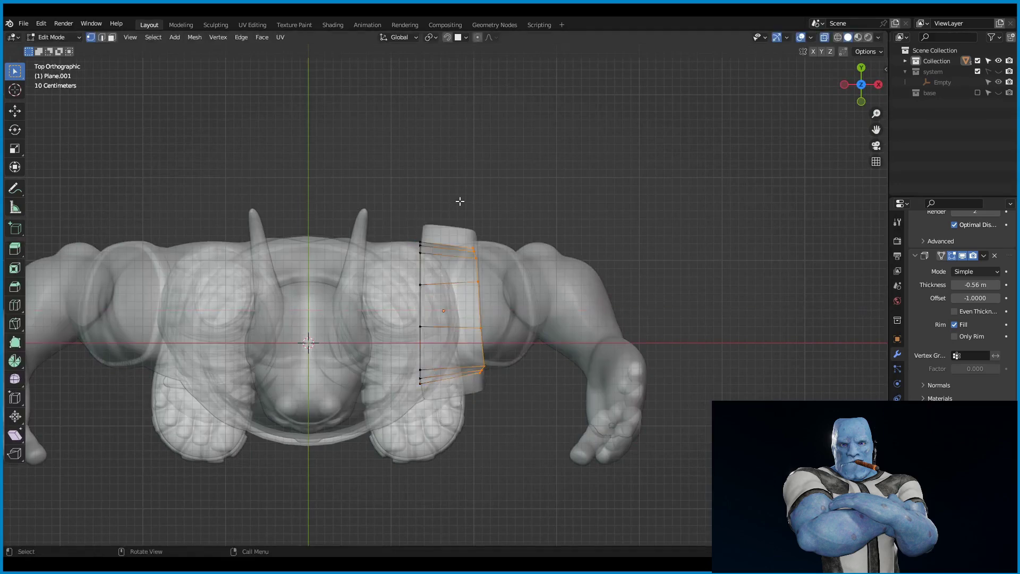
{"action": "middle_click_drag", "start_coordinate": [460, 201], "coordinate": [497, 246]}
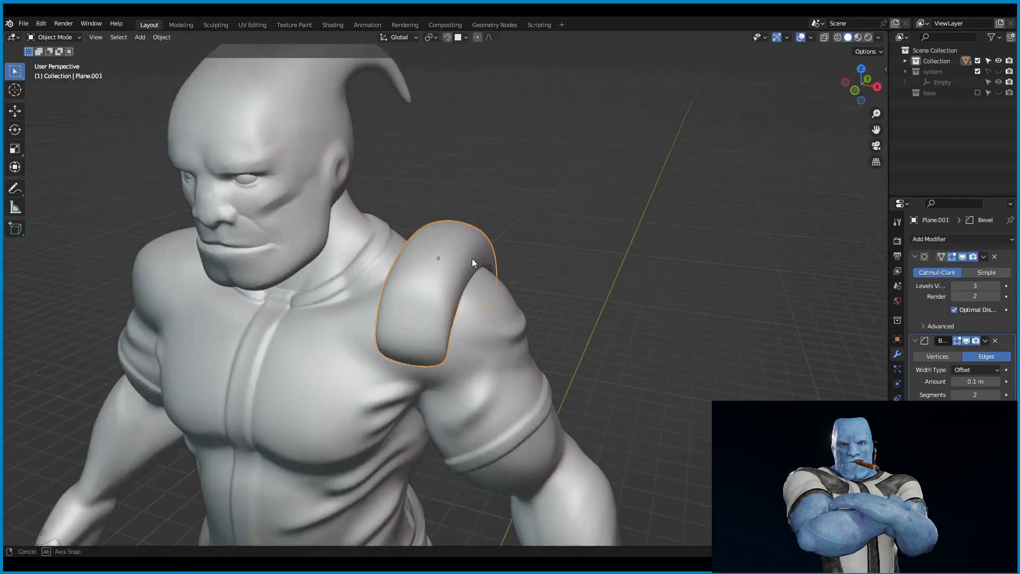
{"action": "middle_click_drag", "start_coordinate": [472, 258], "coordinate": [406, 304]}
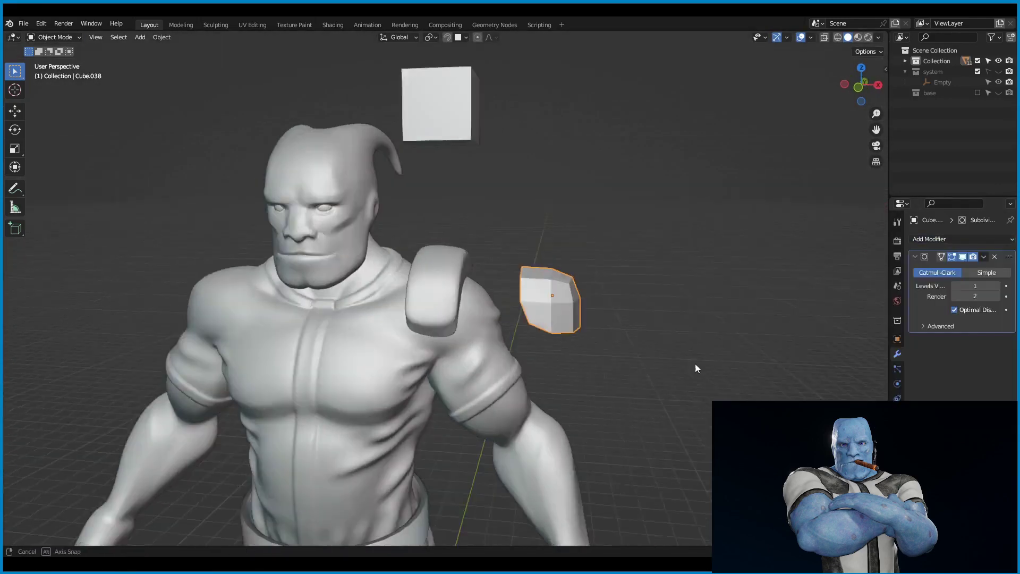
{"action": "mouse_move", "coordinate": [695, 364]}
{"action": "middle_mouse_down"}
{"action": "mouse_move", "coordinate": [528, 308]}
{"action": "mouse_move", "coordinate": [657, 311]}
{"action": "middle_mouse_up"}
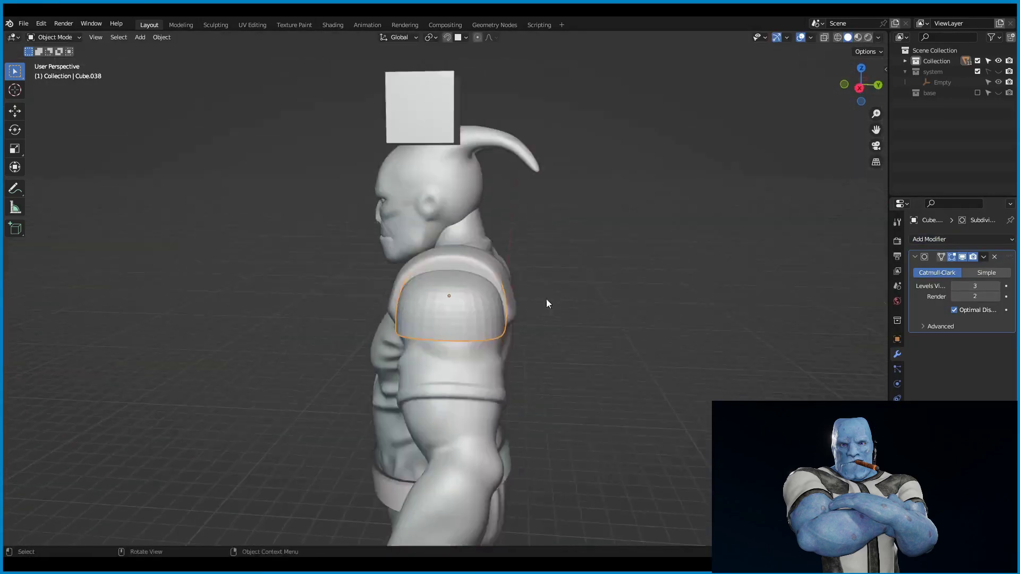
{"action": "mouse_move", "coordinate": [546, 299]}
{"action": "middle_mouse_down"}
{"action": "mouse_move", "coordinate": [492, 321]}
{"action": "mouse_move", "coordinate": [590, 302]}
{"action": "middle_mouse_up"}
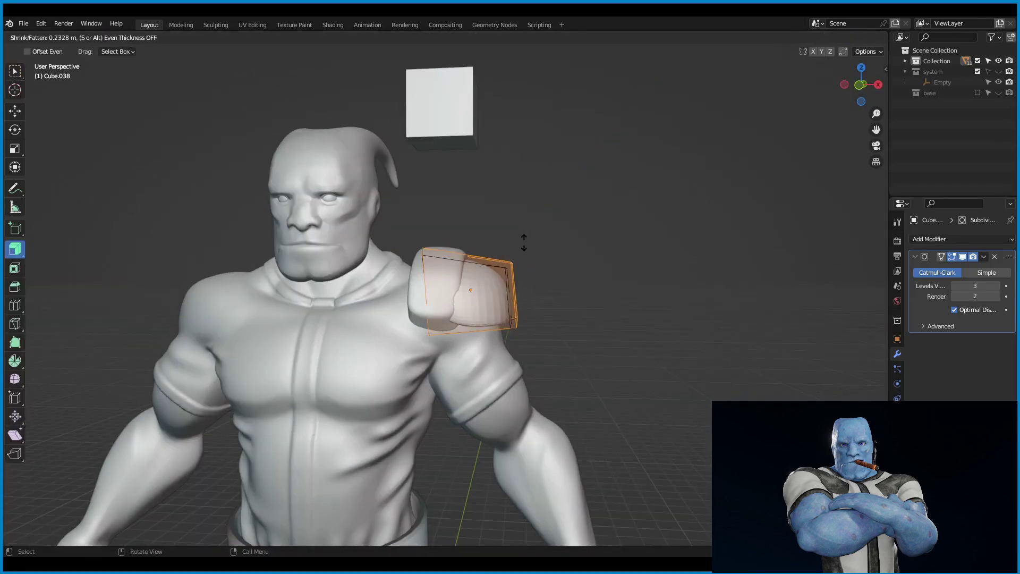
{"action": "mouse_move", "coordinate": [524, 242]}
{"action": "middle_mouse_down"}
{"action": "mouse_move", "coordinate": [455, 209]}
{"action": "mouse_move", "coordinate": [679, 313]}
{"action": "mouse_move", "coordinate": [533, 354]}
{"action": "mouse_move", "coordinate": [513, 243]}
{"action": "middle_mouse_up"}
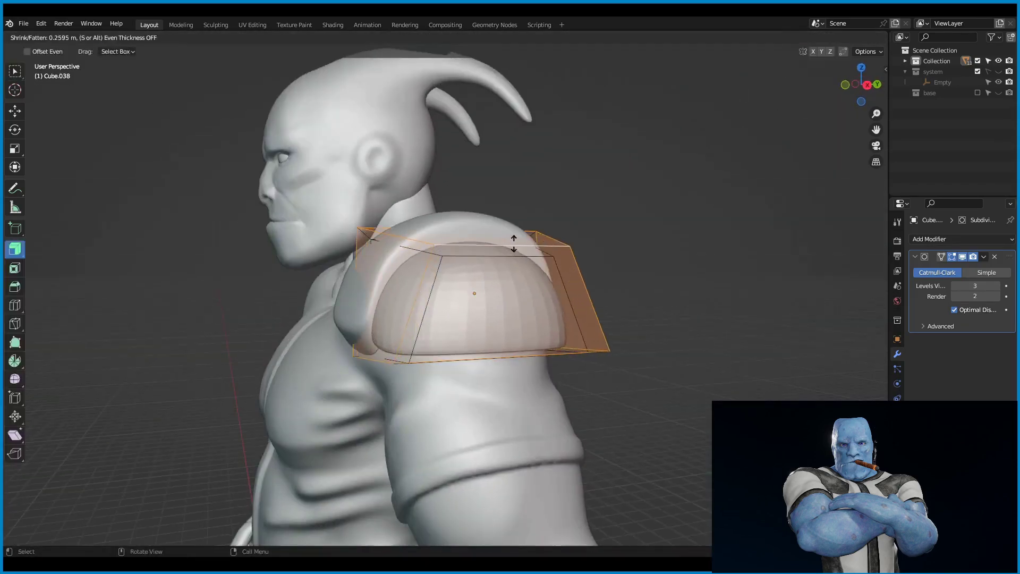
{"action": "left_click", "coordinate": [514, 243]}
{"action": "key", "text": "Tab"}
Re-enter Edit Mode on the shoulder pad from a three-quarter side view.
{"action": "middle_click_drag", "start_coordinate": [630, 366], "coordinate": [527, 264]}
{"action": "scroll", "coordinate": [639, 308], "scroll_direction": "up", "scroll_amount": 3}
{"action": "scroll", "coordinate": [638, 308], "scroll_direction": "down", "scroll_amount": 3}
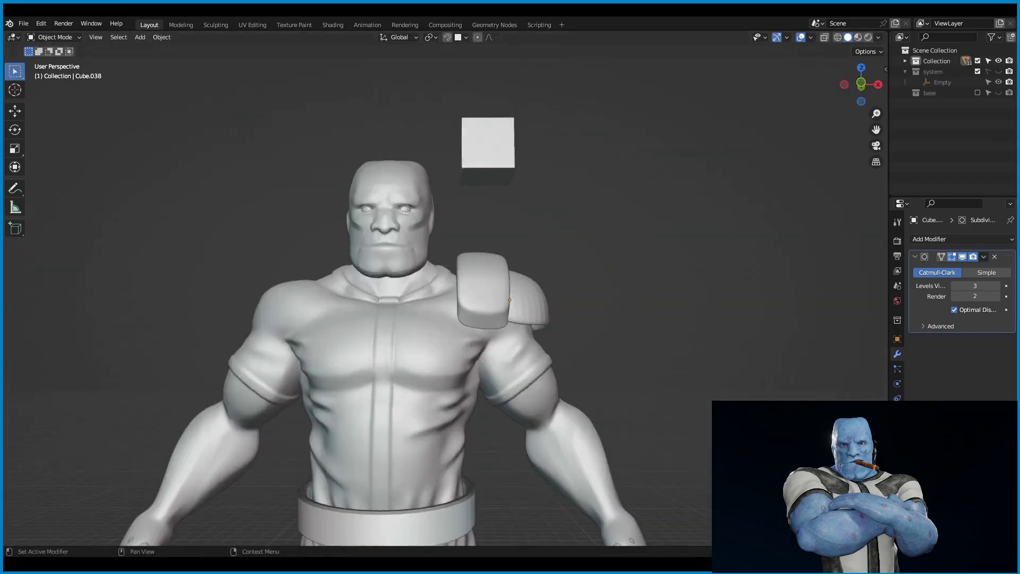
{"action": "key", "text": "Tab"}
{"action": "mouse_move", "coordinate": [509, 300]}
{"action": "middle_mouse_down"}
{"action": "mouse_move", "coordinate": [585, 340]}
{"action": "mouse_move", "coordinate": [745, 348]}
{"action": "mouse_move", "coordinate": [457, 361]}
{"action": "mouse_move", "coordinate": [578, 302]}
{"action": "middle_mouse_up"}
Select the shoulder pad and try a Mirror modifier on it, then remove it.
{"action": "key", "text": "Tab"}
{"action": "scroll", "coordinate": [577, 302], "scroll_direction": "down", "scroll_amount": 2}
{"action": "middle_click_drag", "start_coordinate": [621, 336], "coordinate": [627, 319]}
{"action": "left_click", "coordinate": [483, 298]}
{"action": "left_click", "coordinate": [962, 239]}
{"action": "left_click", "coordinate": [804, 301]}
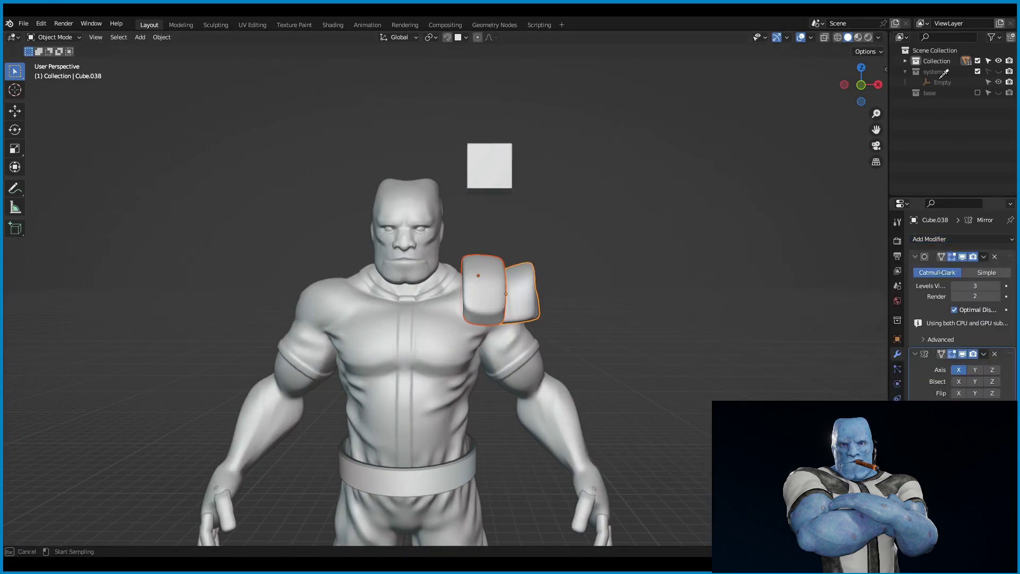
{"action": "left_click", "coordinate": [937, 353]}
Duplicate the small shoulder cube and raise the copy above the shoulder.
{"action": "middle_click_drag", "start_coordinate": [585, 266], "coordinate": [514, 175]}
{"action": "left_click", "coordinate": [514, 170]}
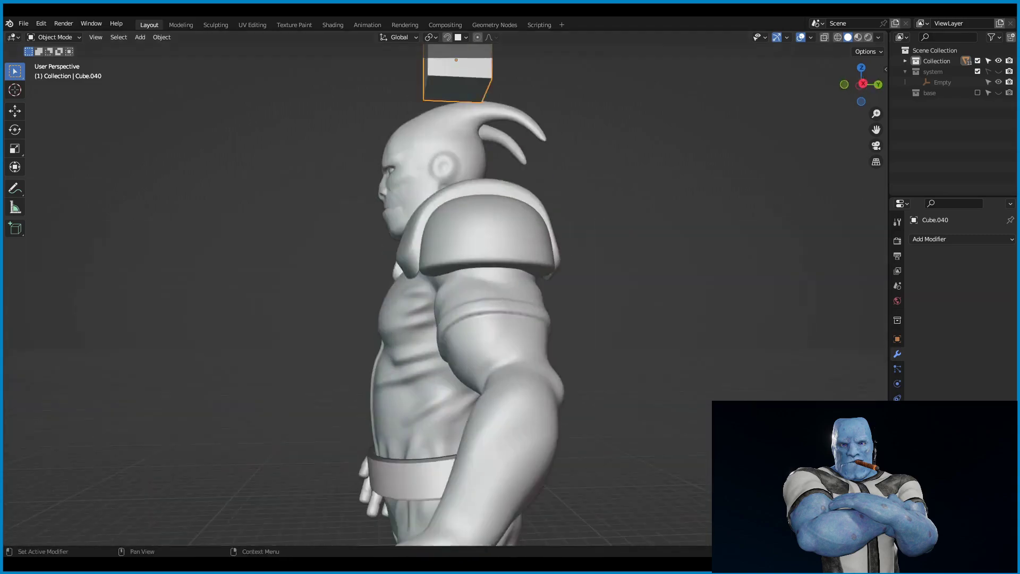
{"action": "mouse_move", "coordinate": [478, 272]}
{"action": "middle_mouse_down"}
{"action": "mouse_move", "coordinate": [713, 254]}
{"action": "mouse_move", "coordinate": [588, 275]}
{"action": "mouse_move", "coordinate": [611, 223]}
{"action": "mouse_move", "coordinate": [584, 255]}
{"action": "middle_mouse_up"}
{"action": "left_click", "coordinate": [571, 272]}
{"action": "scroll", "coordinate": [714, 254], "scroll_direction": "up", "scroll_amount": 3}
{"action": "left_click", "coordinate": [553, 289]}
{"action": "key", "text": "shift+d"}
{"action": "key", "text": "z"}
{"action": "mouse_move", "coordinate": [672, 211]}
{"action": "middle_mouse_down"}
{"action": "mouse_move", "coordinate": [596, 227]}
{"action": "mouse_move", "coordinate": [636, 192]}
{"action": "mouse_move", "coordinate": [778, 323]}
{"action": "mouse_move", "coordinate": [602, 339]}
{"action": "mouse_move", "coordinate": [550, 275]}
{"action": "mouse_move", "coordinate": [777, 300]}
{"action": "mouse_move", "coordinate": [655, 257]}
{"action": "mouse_move", "coordinate": [566, 300]}
{"action": "mouse_move", "coordinate": [511, 237]}
{"action": "mouse_move", "coordinate": [572, 266]}
{"action": "mouse_move", "coordinate": [564, 276]}
{"action": "mouse_move", "coordinate": [649, 306]}
{"action": "mouse_move", "coordinate": [484, 333]}
{"action": "middle_mouse_up"}
{"action": "left_click", "coordinate": [596, 226]}
Reposition the copied cube along Y and Z to sit on the shoulder pad.
{"action": "key", "text": "ctrl+a"}
{"action": "left_click", "coordinate": [655, 257]}
{"action": "key", "text": "g"}
{"action": "key", "text": "y"}
{"action": "left_click", "coordinate": [566, 300]}
{"action": "key", "text": "g"}
{"action": "key", "text": "z"}
{"action": "left_click", "coordinate": [521, 239]}
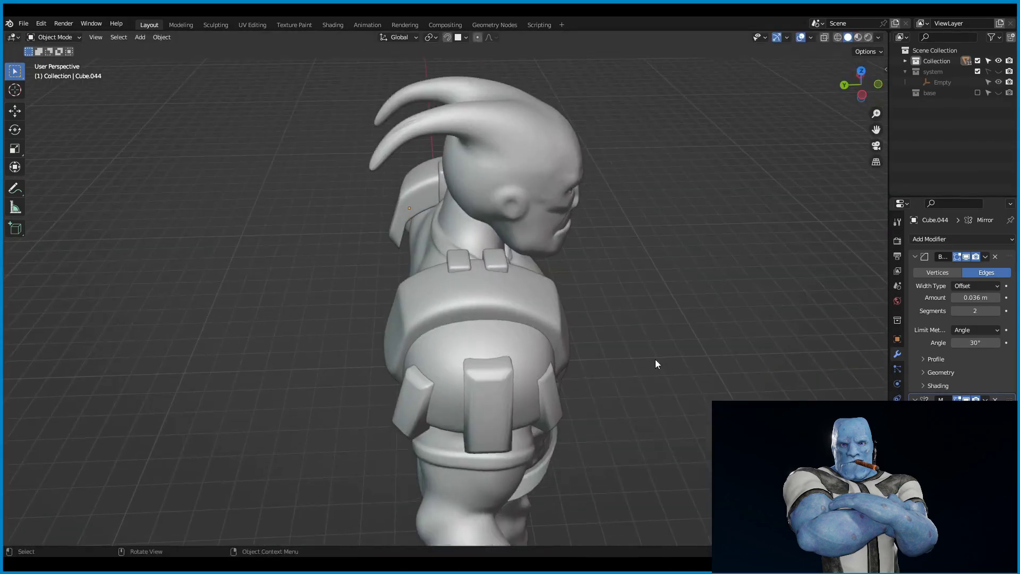
Move Cube.045 into the bolean collection and hide it.
{"action": "key", "text": "shift+a"}
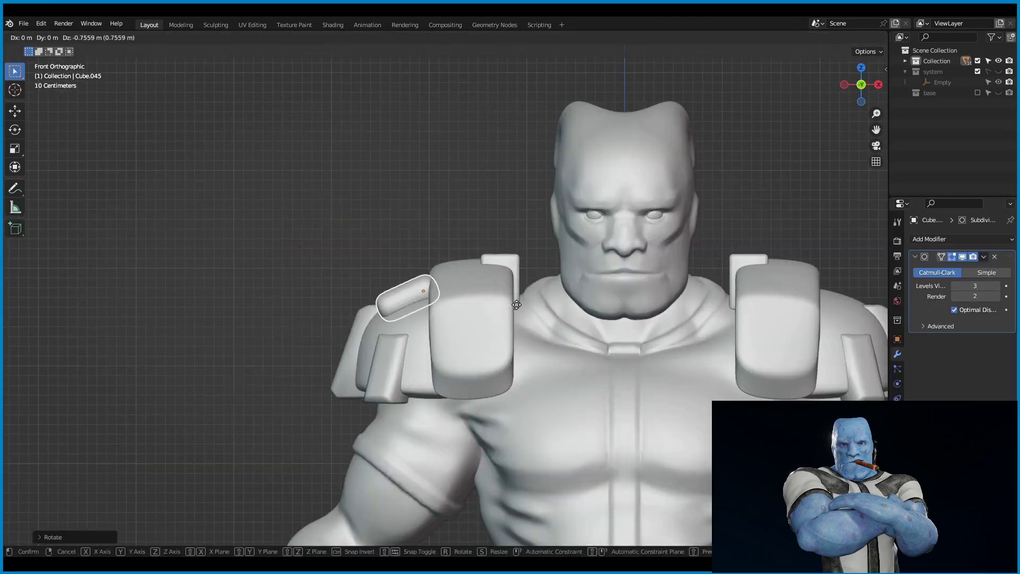
{"action": "middle_click_drag", "start_coordinate": [563, 297], "coordinate": [616, 279]}
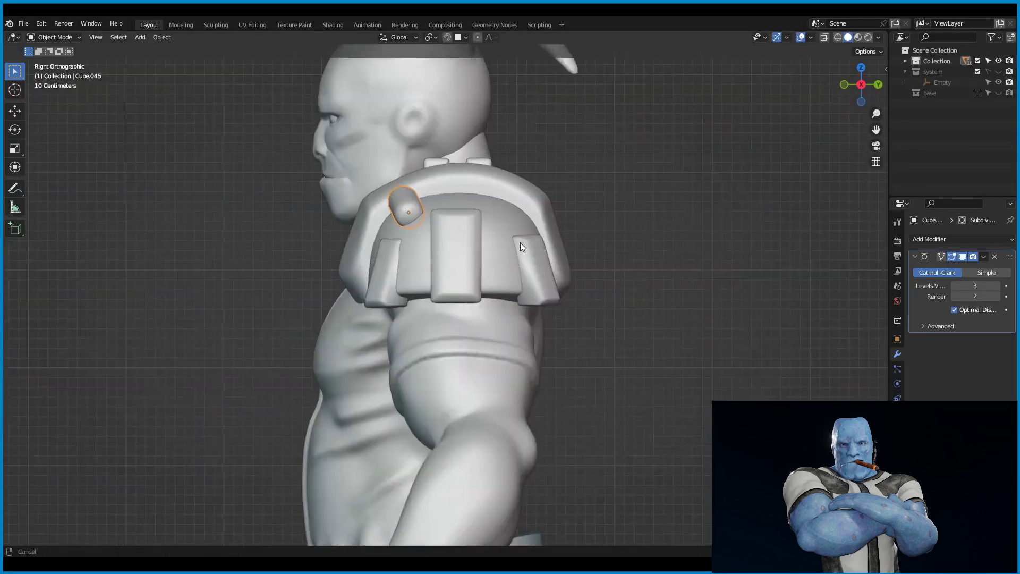
{"action": "mouse_move", "coordinate": [625, 188]}
{"action": "middle_mouse_down"}
{"action": "mouse_move", "coordinate": [623, 279]}
{"action": "mouse_move", "coordinate": [598, 317]}
{"action": "mouse_move", "coordinate": [709, 318]}
{"action": "mouse_move", "coordinate": [538, 317]}
{"action": "mouse_move", "coordinate": [664, 367]}
{"action": "middle_mouse_up"}
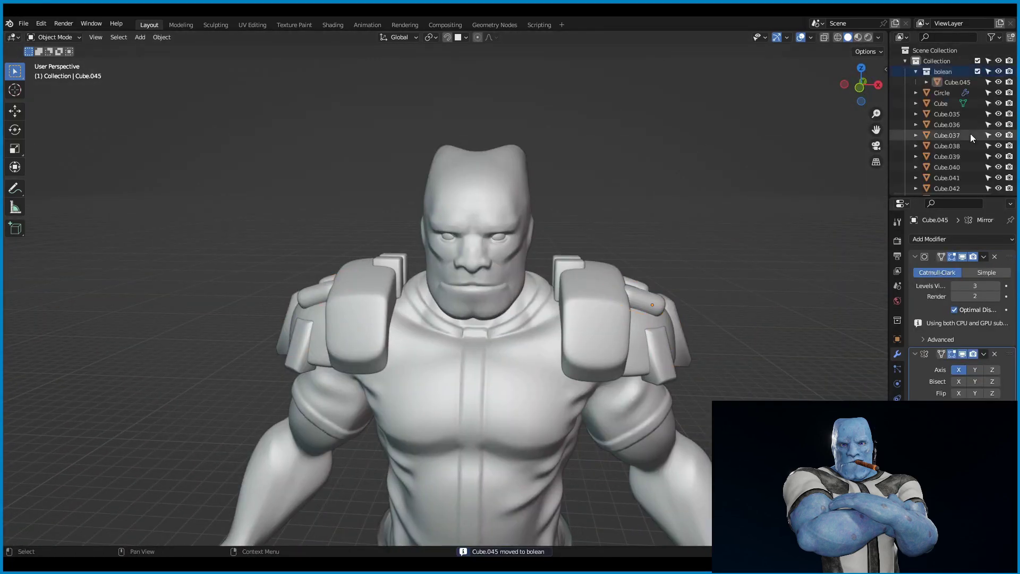
{"action": "key", "text": "h"}
{"action": "middle_click_drag", "start_coordinate": [558, 255], "coordinate": [697, 259]}
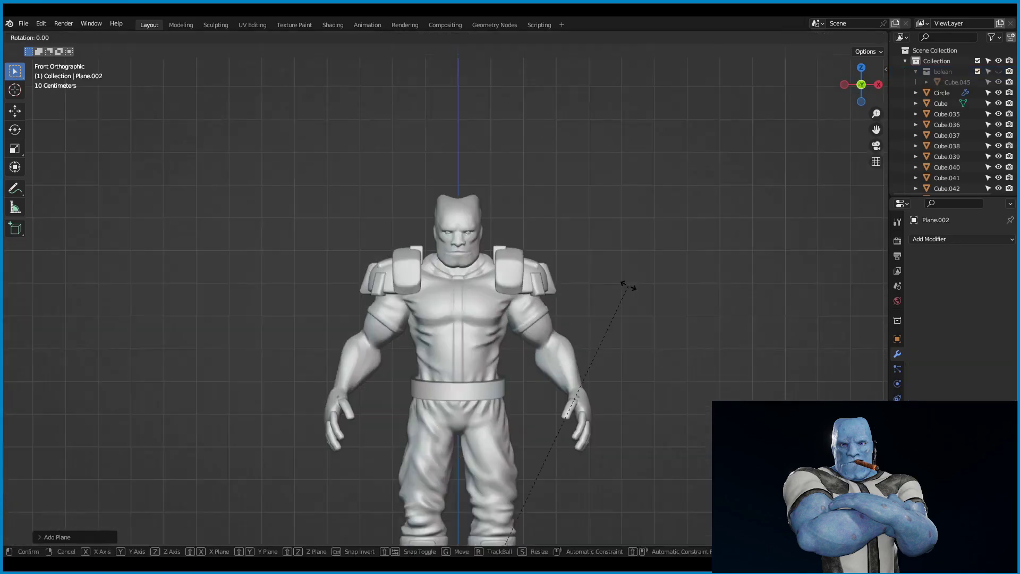
Rotate the new plane 90° on X to face front and mirror it.
{"action": "type", "text": "x90"}
{"action": "key", "text": "Return"}
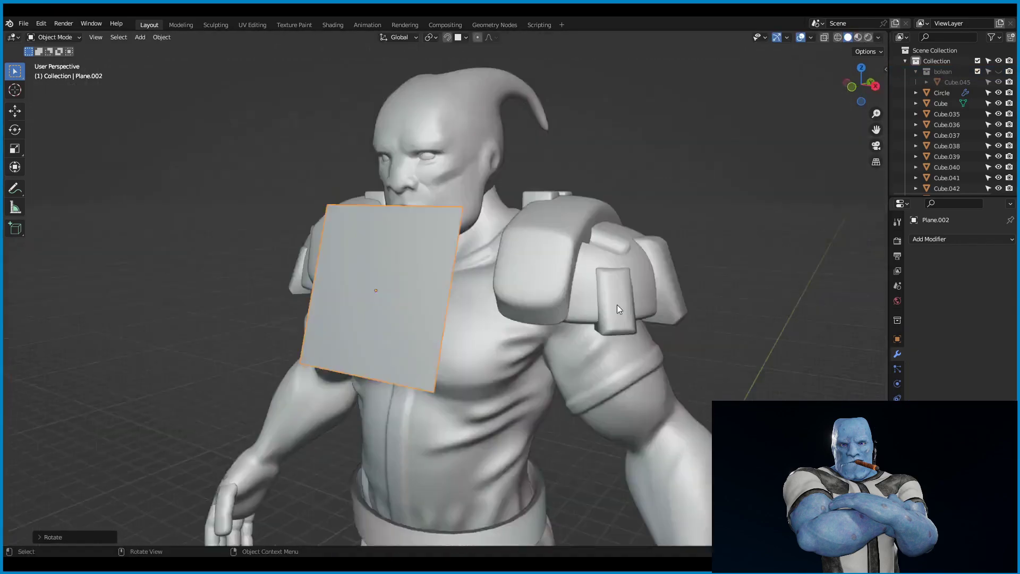
{"action": "middle_click_drag", "start_coordinate": [627, 287], "coordinate": [642, 308]}
{"action": "key", "text": "KP_3"}
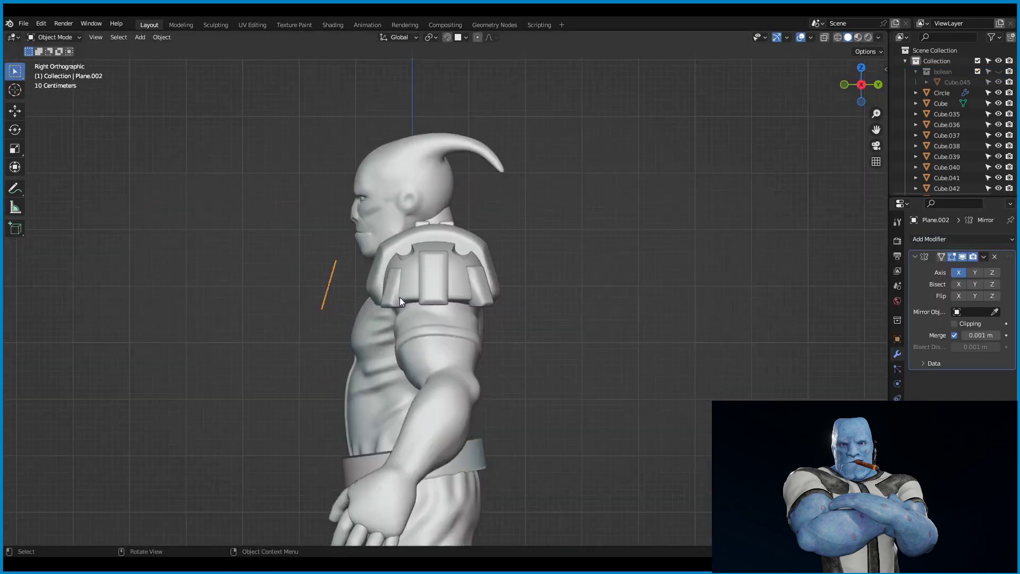
{"action": "key", "text": "KP_1"}
{"action": "key", "text": "KP_3"}
{"action": "scroll", "coordinate": [406, 259], "scroll_direction": "up", "scroll_amount": 4}
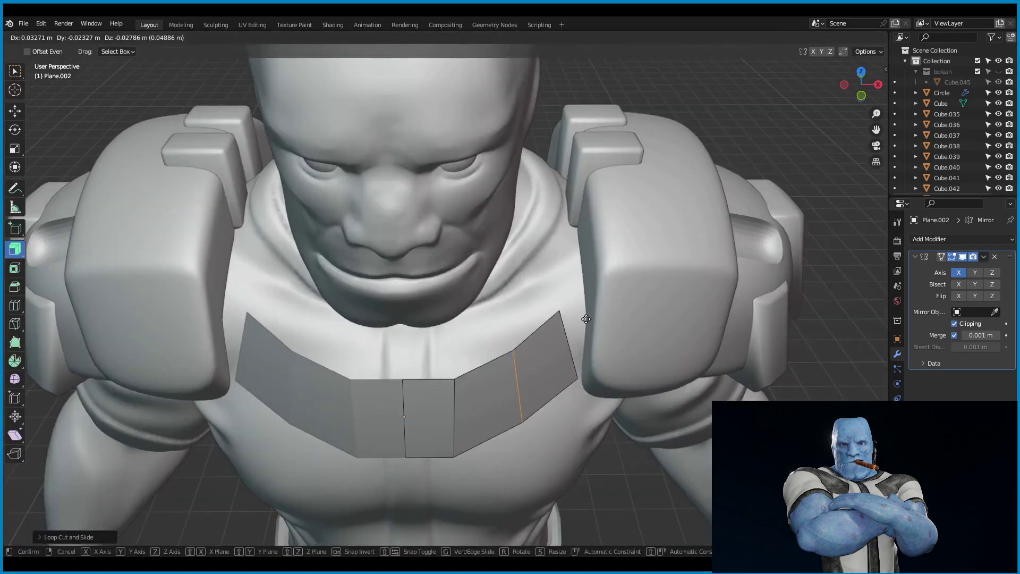
Loop-cut the plate and move its edges around the neck in X-ray view.
{"action": "left_click", "coordinate": [586, 318]}
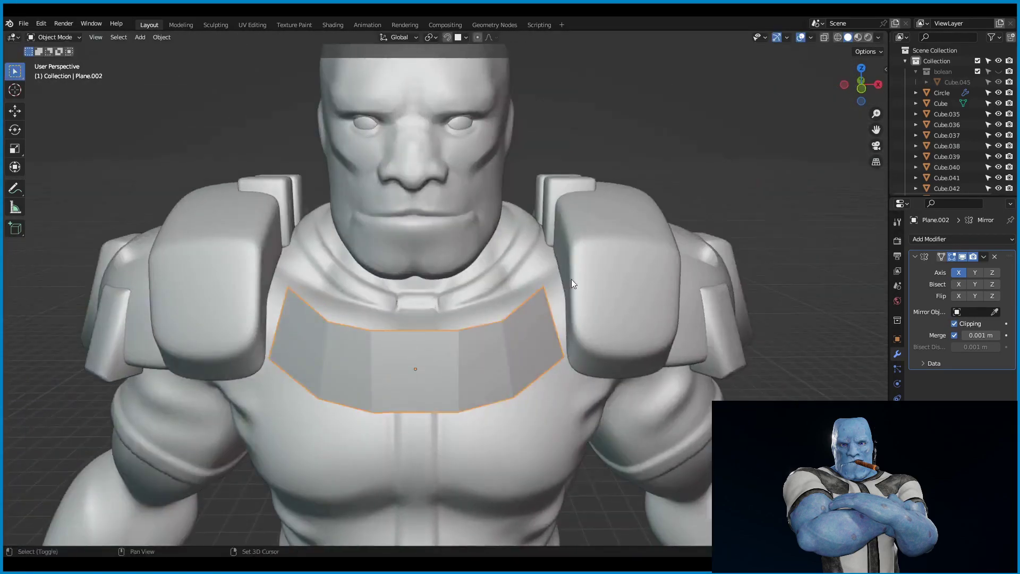
{"action": "middle_click_drag", "start_coordinate": [571, 279], "coordinate": [532, 382]}
{"action": "key", "text": "KP_3"}
{"action": "key", "text": "alt+z"}
{"action": "key", "text": "g"}
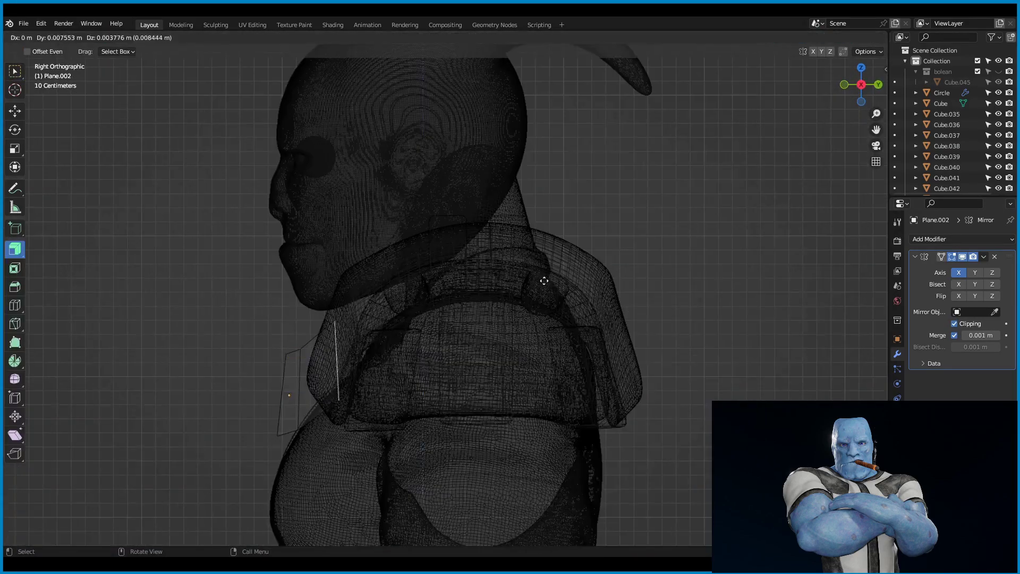
{"action": "key", "text": "KP_7"}
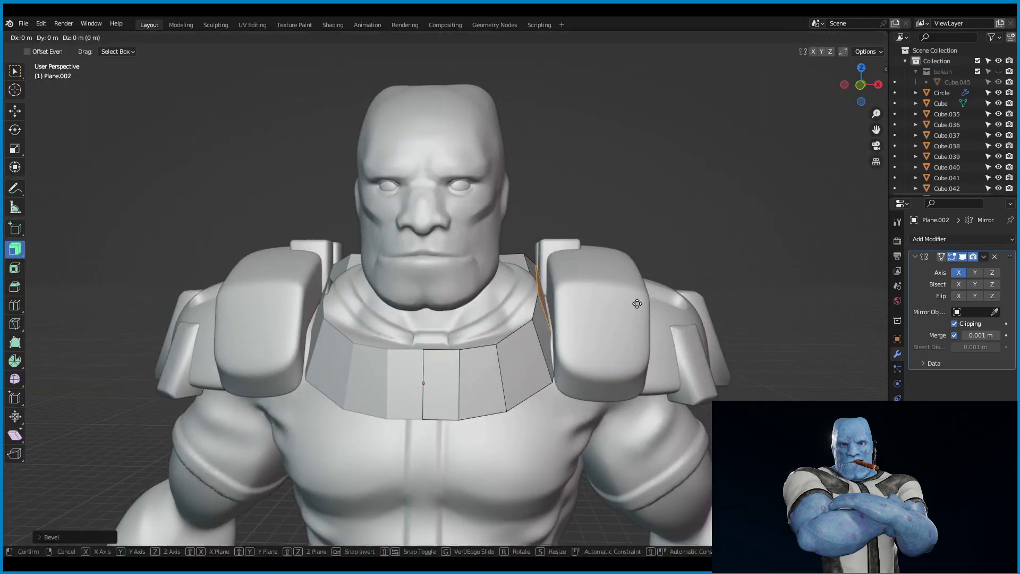
{"action": "mouse_move", "coordinate": [637, 304]}
{"action": "middle_mouse_down"}
{"action": "mouse_move", "coordinate": [649, 252]}
{"action": "mouse_move", "coordinate": [600, 279]}
{"action": "middle_mouse_up"}
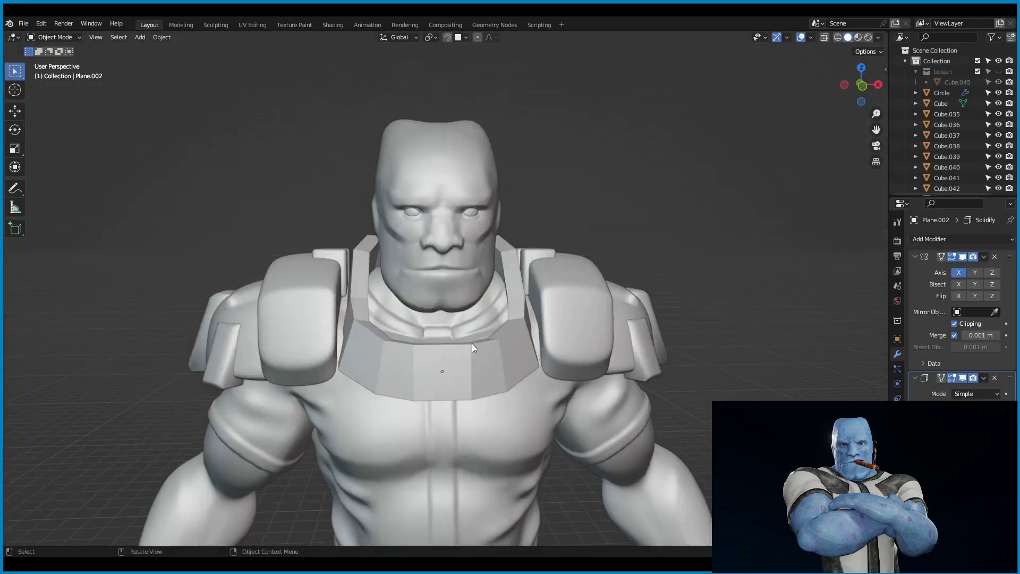
{"action": "scroll", "coordinate": [604, 293], "scroll_direction": "down", "scroll_amount": 4}
Extrude the collar rim upward around the neck.
{"action": "key", "text": "Tab"}
{"action": "scroll", "coordinate": [604, 292], "scroll_direction": "up", "scroll_amount": 4}
{"action": "key", "text": "e"}
{"action": "mouse_move", "coordinate": [605, 292]}
{"action": "middle_mouse_down"}
{"action": "mouse_move", "coordinate": [489, 368]}
{"action": "mouse_move", "coordinate": [543, 335]}
{"action": "middle_mouse_up"}
{"action": "left_click", "coordinate": [522, 372]}
{"action": "key", "text": "Tab"}
{"action": "mouse_move", "coordinate": [477, 393]}
{"action": "middle_mouse_down"}
{"action": "mouse_move", "coordinate": [501, 359]}
{"action": "mouse_move", "coordinate": [717, 267]}
{"action": "mouse_move", "coordinate": [627, 282]}
{"action": "mouse_move", "coordinate": [402, 356]}
{"action": "mouse_move", "coordinate": [469, 367]}
{"action": "middle_mouse_up"}
Loop-cut the plate and extrude a face of the chest plate.
{"action": "key", "text": "ctrl+r"}
{"action": "key", "text": "Tab"}
{"action": "scroll", "coordinate": [627, 282], "scroll_direction": "down", "scroll_amount": 2}
{"action": "scroll", "coordinate": [616, 279], "scroll_direction": "up", "scroll_amount": 1}
{"action": "key", "text": "Tab"}
{"action": "key", "text": "e"}
{"action": "left_click", "coordinate": [402, 356]}
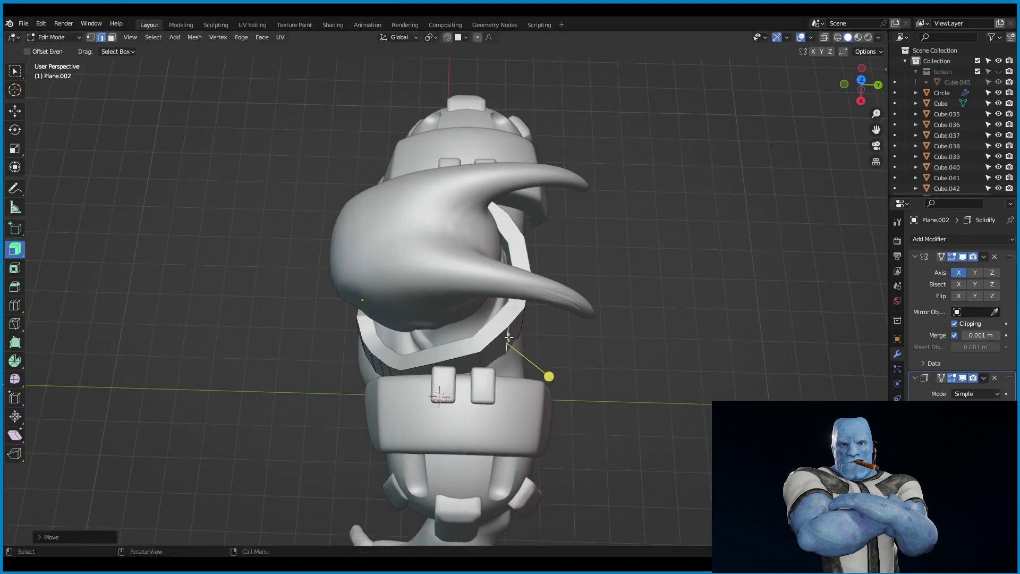
{"action": "middle_click_drag", "start_coordinate": [509, 337], "coordinate": [641, 314]}
{"action": "key", "text": "Tab"}
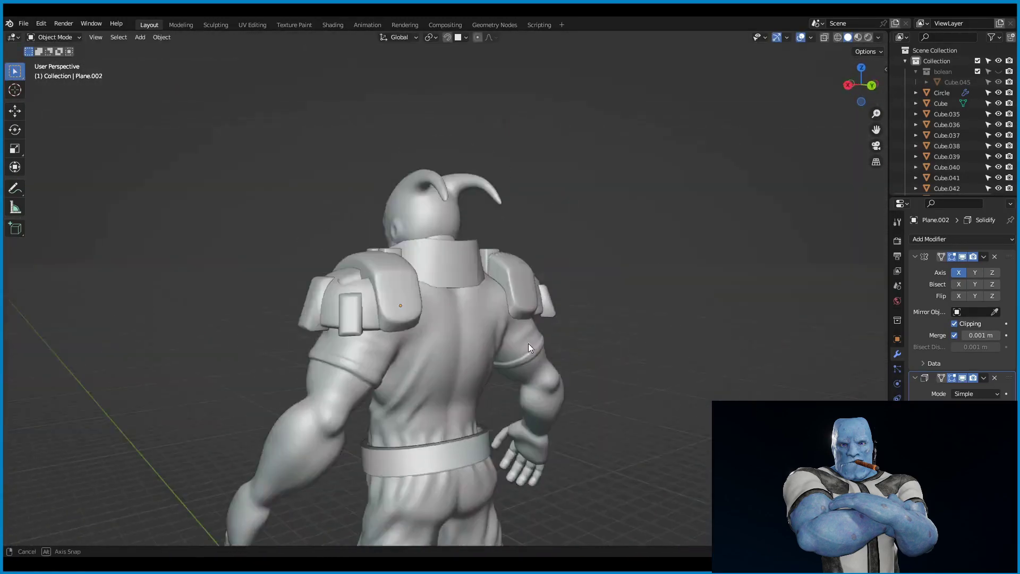
Extrude the collar edges down the upper back and scale them flat.
{"action": "key", "text": "Tab"}
{"action": "mouse_move", "coordinate": [528, 343]}
{"action": "middle_mouse_down"}
{"action": "mouse_move", "coordinate": [403, 240]}
{"action": "mouse_move", "coordinate": [468, 298]}
{"action": "mouse_move", "coordinate": [492, 365]}
{"action": "mouse_move", "coordinate": [372, 288]}
{"action": "middle_mouse_up"}
{"action": "key", "text": "e"}
{"action": "left_click", "coordinate": [404, 242]}
{"action": "key", "text": "g"}
{"action": "key", "text": "s"}
{"action": "left_click", "coordinate": [353, 344]}
{"action": "key", "text": "2"}
{"action": "middle_click_drag", "start_coordinate": [354, 344], "coordinate": [321, 261]}
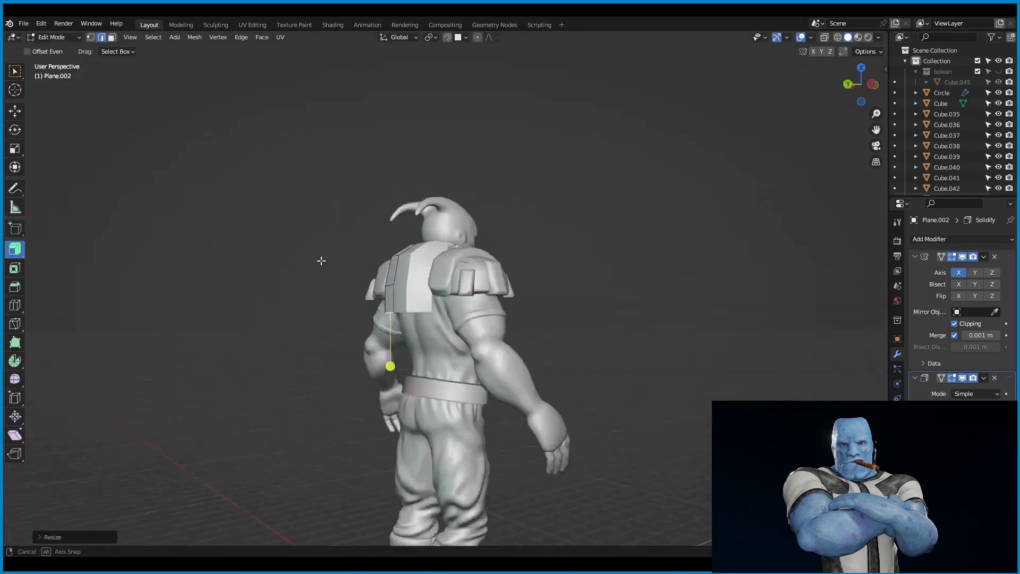
{"action": "mouse_move", "coordinate": [609, 297]}
{"action": "middle_mouse_down"}
{"action": "mouse_move", "coordinate": [505, 319]}
{"action": "mouse_move", "coordinate": [535, 304]}
{"action": "middle_mouse_up"}
{"action": "scroll", "coordinate": [504, 319], "scroll_direction": "up", "scroll_amount": 3}
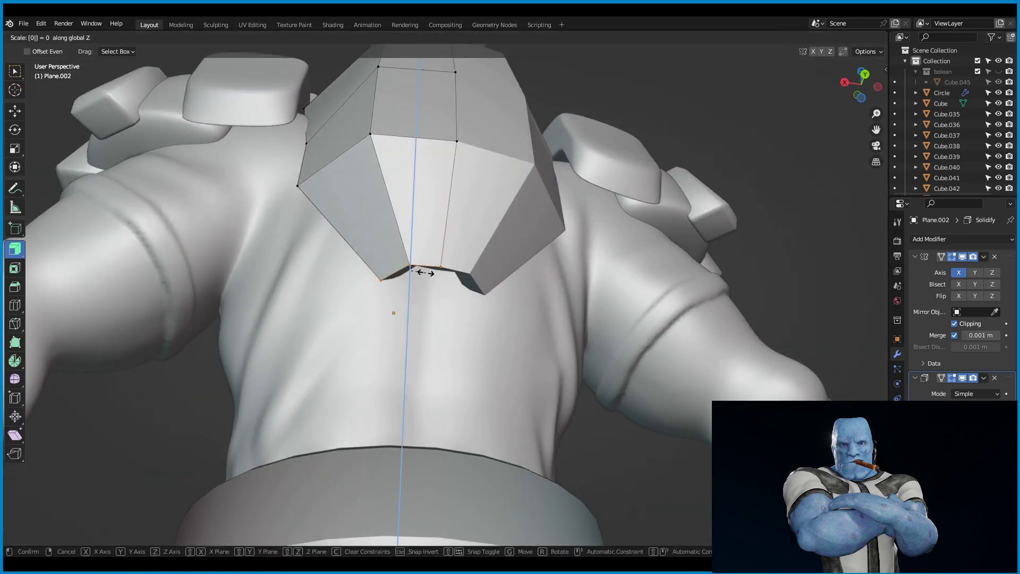
Flatten and extrude the bottom edges, checking the plate in isolated local view.
{"action": "key", "text": "Tab"}
{"action": "scroll", "coordinate": [536, 304], "scroll_direction": "up", "scroll_amount": 2}
{"action": "scroll", "coordinate": [536, 304], "scroll_direction": "down", "scroll_amount": 5}
{"action": "key", "text": "Tab"}
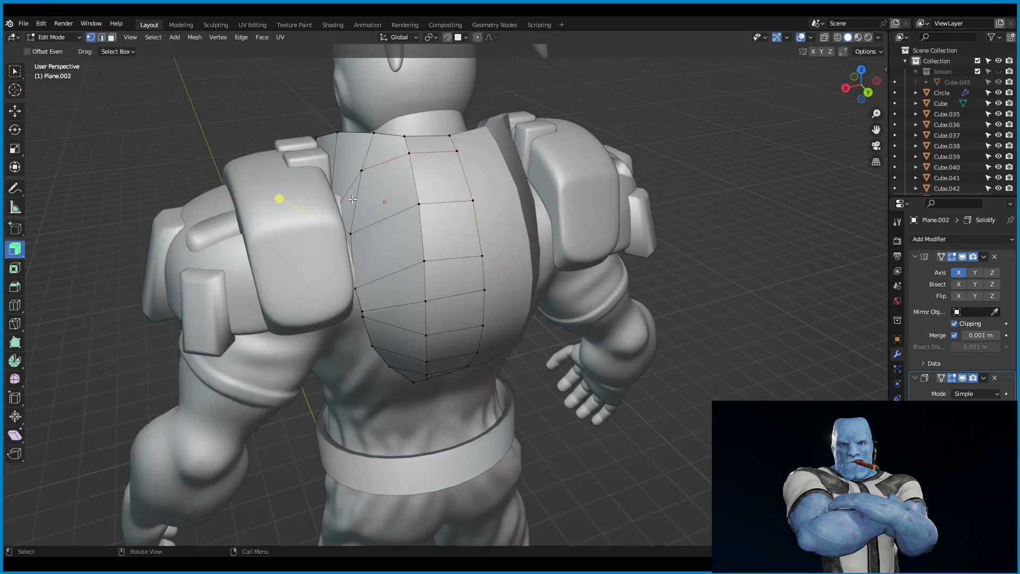
{"action": "key", "text": "KP_Divide"}
{"action": "key", "text": "Tab"}
{"action": "middle_click_drag", "start_coordinate": [352, 199], "coordinate": [608, 303]}
{"action": "key", "text": "KP_Divide"}
{"action": "key", "text": "Tab"}
{"action": "key", "text": "2"}
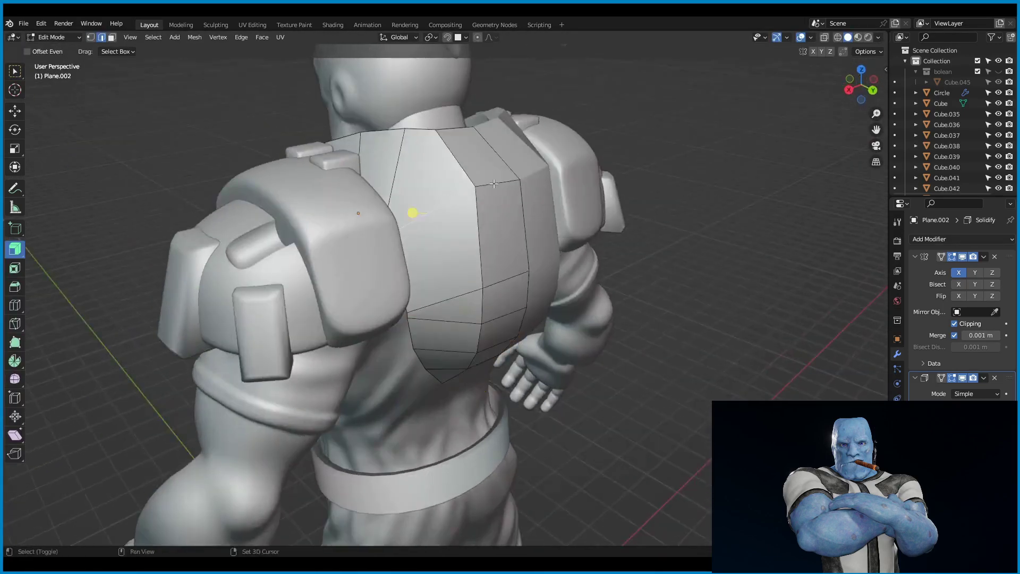
{"action": "mouse_move", "coordinate": [494, 183]}
{"action": "middle_mouse_down"}
{"action": "mouse_move", "coordinate": [542, 239]}
{"action": "mouse_move", "coordinate": [558, 304]}
{"action": "mouse_move", "coordinate": [715, 296]}
{"action": "middle_mouse_up"}
{"action": "key", "text": "Tab"}
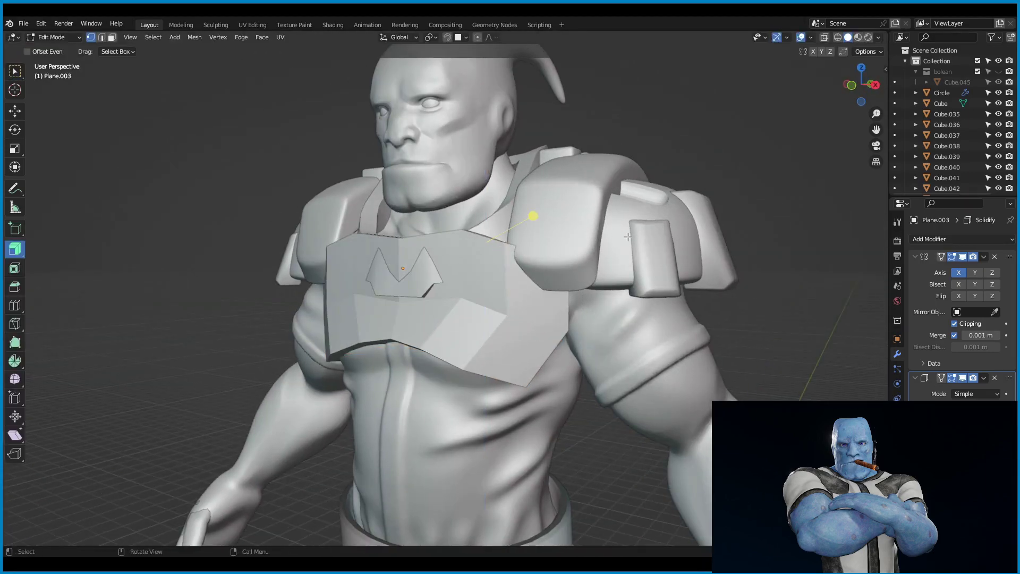
Return to Object Mode and orbit to view the finished chest armour from the side.
{"action": "key", "text": "Tab"}
{"action": "middle_click_drag", "start_coordinate": [628, 236], "coordinate": [358, 391]}
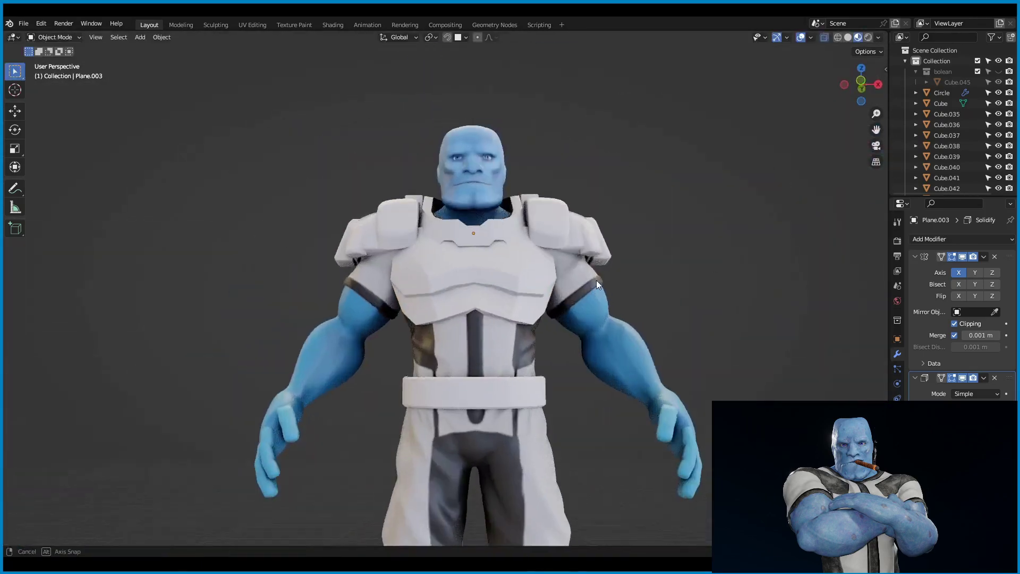
{"action": "middle_click_drag", "start_coordinate": [597, 283], "coordinate": [580, 304]}
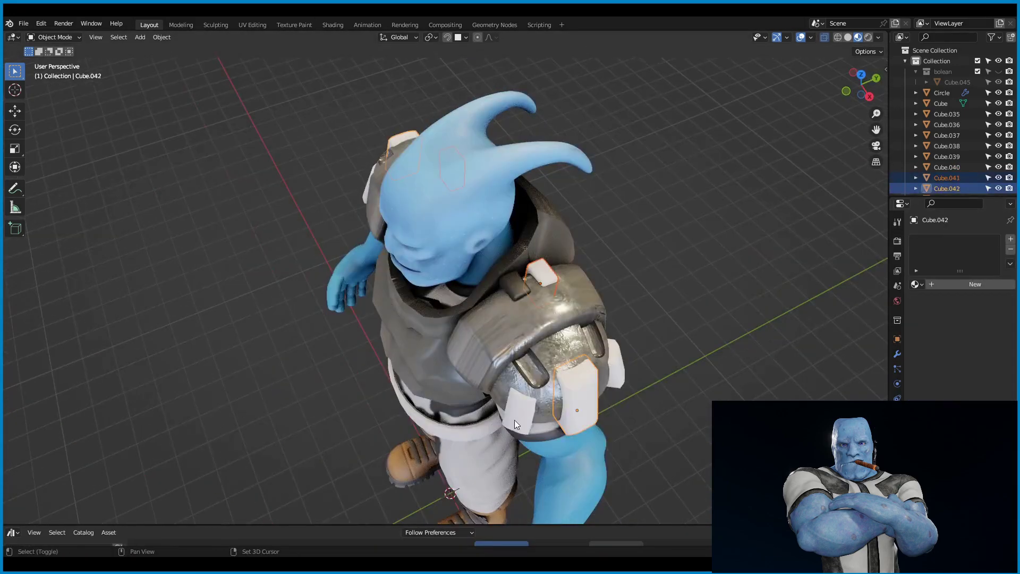
Select the collar plate Plane.002 and briefly inspect its mesh in Edit Mode.
{"action": "middle_click_drag", "start_coordinate": [727, 240], "coordinate": [659, 222]}
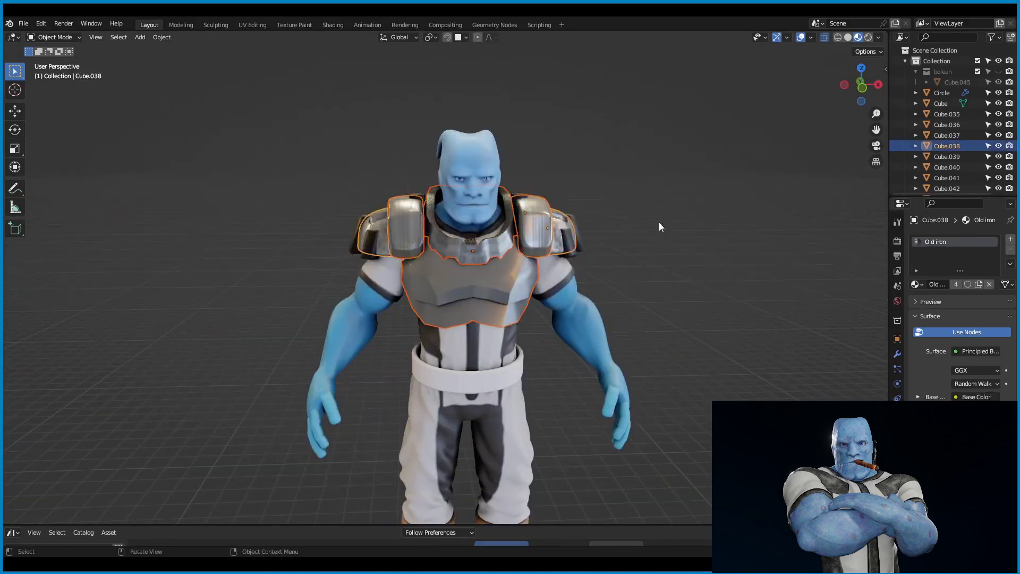
{"action": "scroll", "coordinate": [722, 234], "scroll_direction": "up", "scroll_amount": 3}
{"action": "scroll", "coordinate": [721, 228], "scroll_direction": "up", "scroll_amount": 3}
{"action": "mouse_move", "coordinate": [731, 220]}
{"action": "middle_mouse_down"}
{"action": "mouse_move", "coordinate": [648, 299]}
{"action": "mouse_move", "coordinate": [687, 223]}
{"action": "mouse_move", "coordinate": [531, 276]}
{"action": "mouse_move", "coordinate": [570, 308]}
{"action": "mouse_move", "coordinate": [721, 288]}
{"action": "mouse_move", "coordinate": [574, 272]}
{"action": "middle_mouse_up"}
{"action": "left_click", "coordinate": [687, 223]}
{"action": "key", "text": "Tab"}
{"action": "scroll", "coordinate": [531, 276], "scroll_direction": "up", "scroll_amount": 4}
{"action": "scroll", "coordinate": [637, 298], "scroll_direction": "down", "scroll_amount": 4}
{"action": "key", "text": "Tab"}
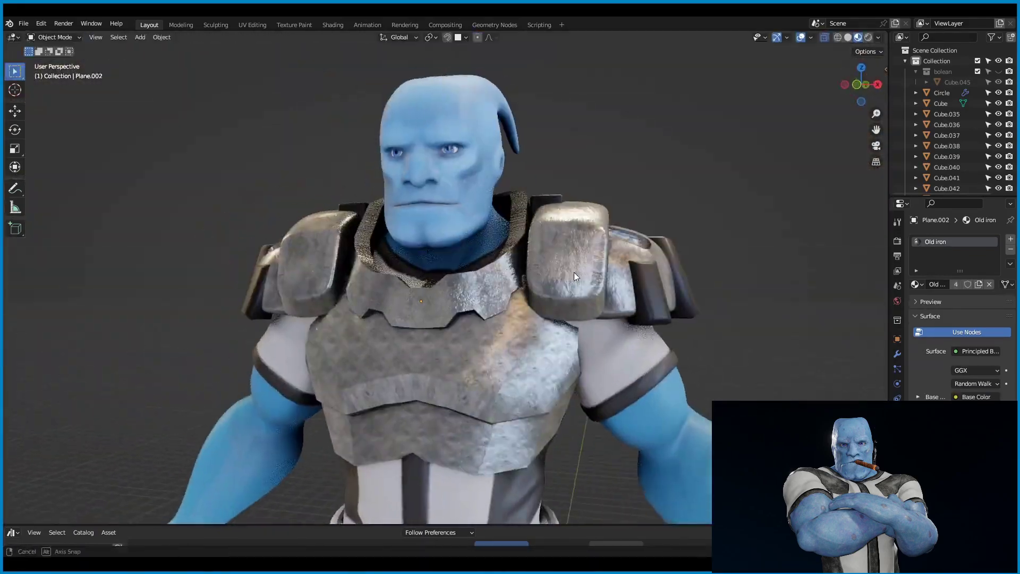
Give the collar's Bevel modifier 2 segments at 0.1 m width.
{"action": "left_click", "coordinate": [898, 354]}
{"action": "middle_click_drag", "start_coordinate": [638, 265], "coordinate": [674, 260]}
{"action": "left_click", "coordinate": [915, 257]}
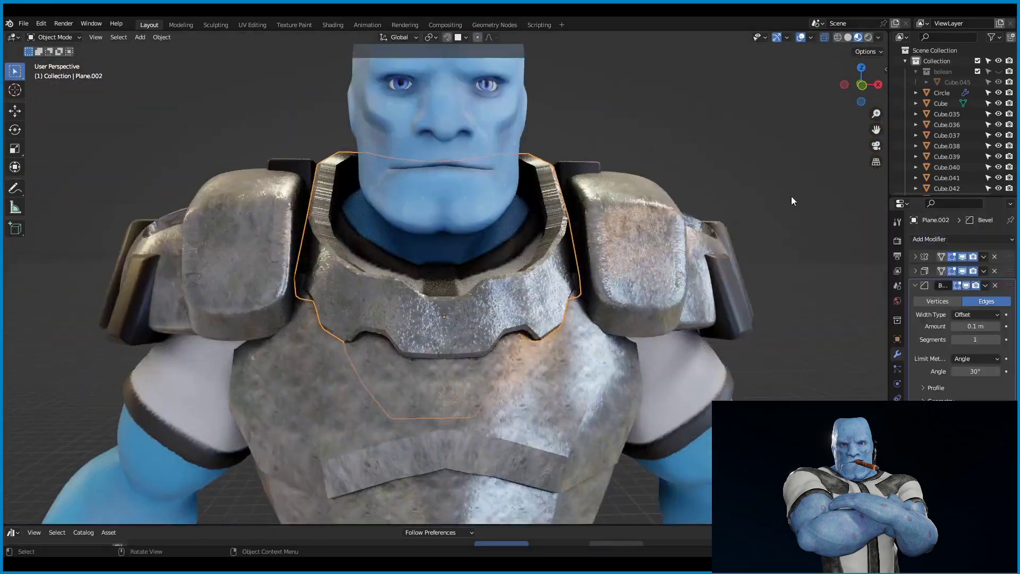
{"action": "middle_click_drag", "start_coordinate": [792, 196], "coordinate": [661, 205]}
{"action": "scroll", "coordinate": [513, 273], "scroll_direction": "up", "scroll_amount": 2}
{"action": "middle_click_drag", "start_coordinate": [513, 274], "coordinate": [770, 212]}
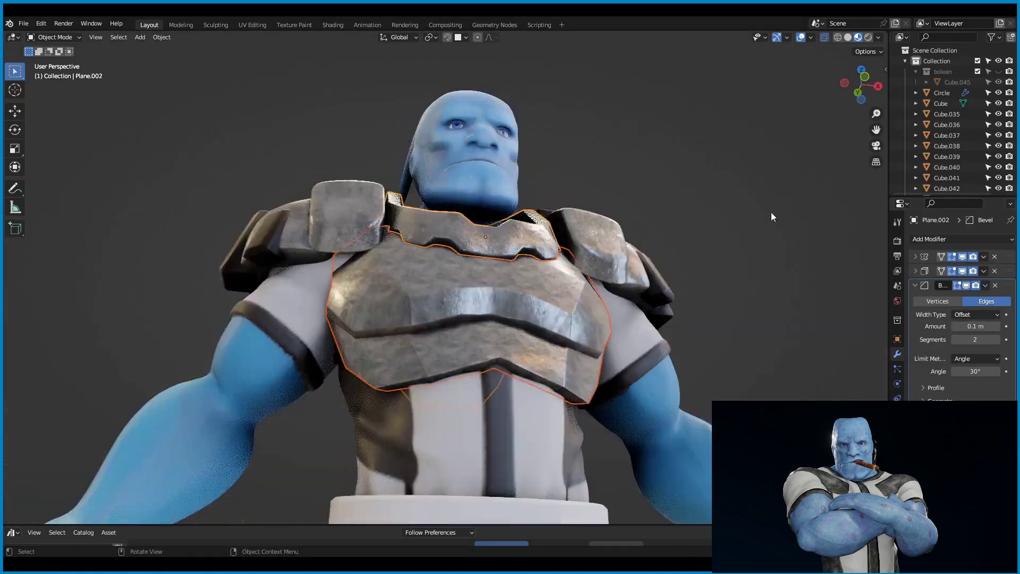
{"action": "scroll", "coordinate": [770, 212], "scroll_direction": "up", "scroll_amount": 4}
Select chest plate Plane.003 and enlarge the Shader Editor showing the Old iron nodes.
{"action": "left_click", "coordinate": [449, 342]}
{"action": "mouse_move", "coordinate": [449, 341]}
{"action": "middle_mouse_down"}
{"action": "mouse_move", "coordinate": [645, 243]}
{"action": "mouse_move", "coordinate": [485, 252]}
{"action": "mouse_move", "coordinate": [738, 268]}
{"action": "mouse_move", "coordinate": [664, 276]}
{"action": "middle_mouse_up"}
{"action": "scroll", "coordinate": [485, 252], "scroll_direction": "down", "scroll_amount": 3}
{"action": "left_click_drag", "start_coordinate": [582, 525], "coordinate": [582, 396]}
On the collar plate, tint the Old iron.001 colour ramp stop a rusty orange-brown.
{"action": "scroll", "coordinate": [718, 198], "scroll_direction": "up", "scroll_amount": 1}
{"action": "left_click", "coordinate": [526, 175]}
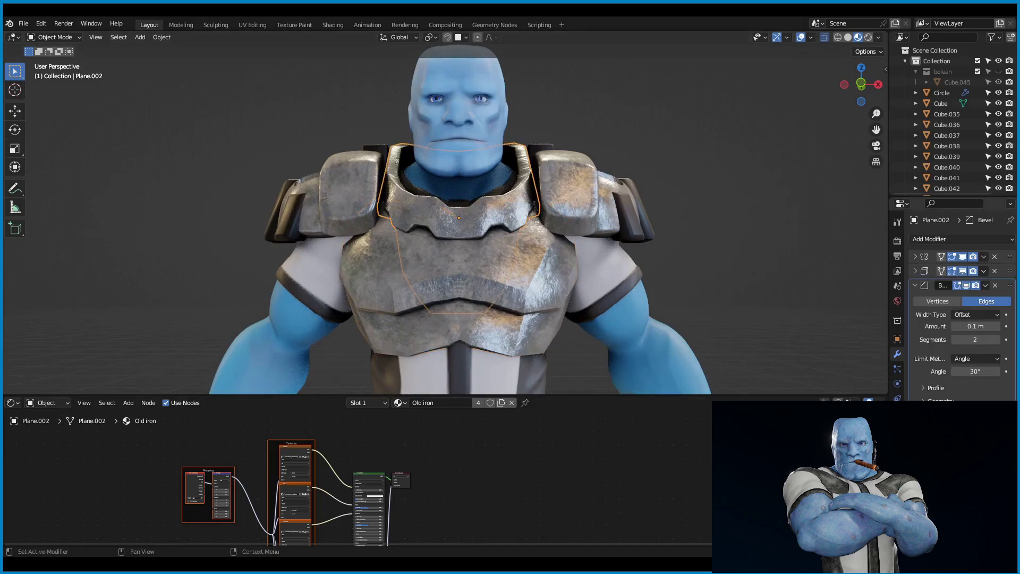
{"action": "left_click", "coordinate": [458, 432]}
{"action": "scroll", "coordinate": [458, 432], "scroll_direction": "up", "scroll_amount": 5}
{"action": "left_click", "coordinate": [541, 466]}
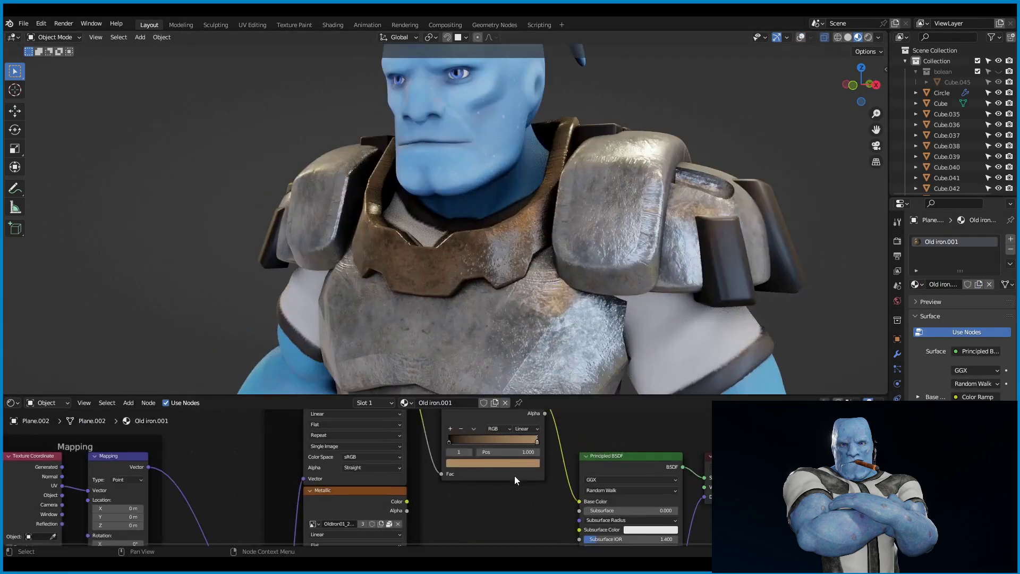
Link the rusty Old iron.001 material to the other chest and shoulder armour pieces.
{"action": "middle_click_drag", "start_coordinate": [680, 251], "coordinate": [675, 251]}
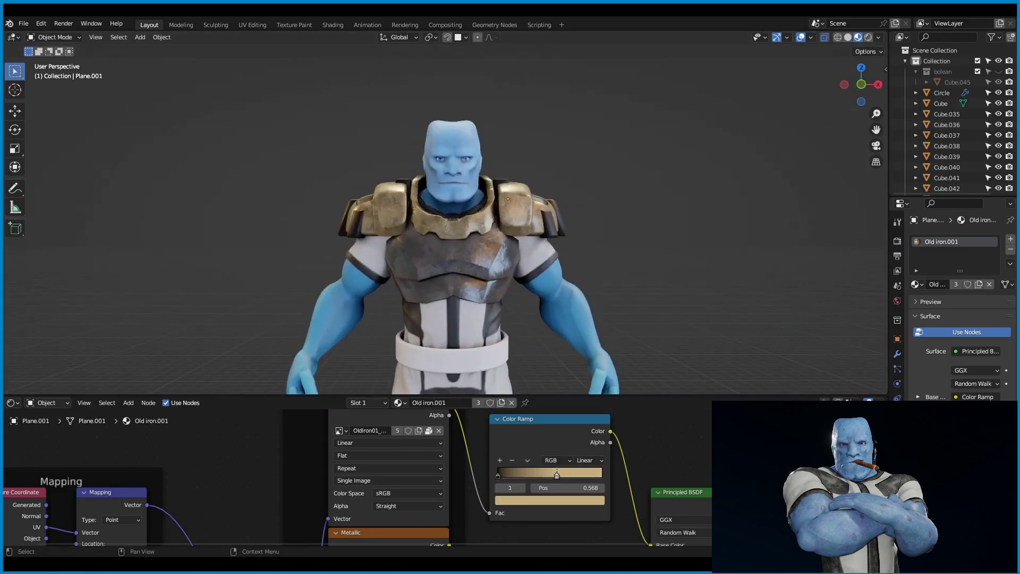
{"action": "left_click", "coordinate": [460, 251]}
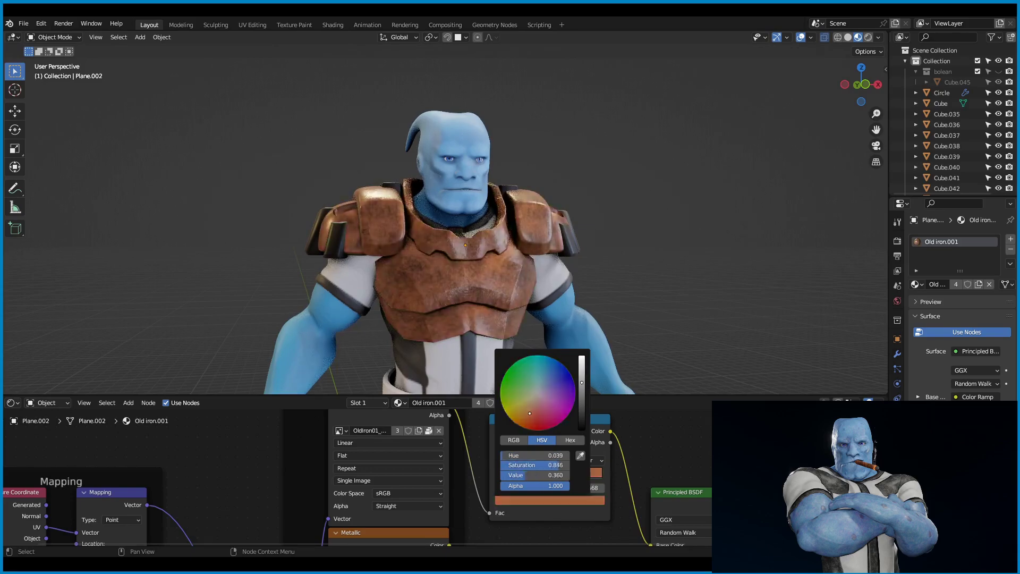
{"action": "mouse_move", "coordinate": [564, 170]}
{"action": "middle_mouse_down"}
{"action": "mouse_move", "coordinate": [277, 281]}
{"action": "mouse_move", "coordinate": [707, 200]}
{"action": "middle_mouse_up"}
{"action": "scroll", "coordinate": [576, 361], "scroll_direction": "up", "scroll_amount": 3}
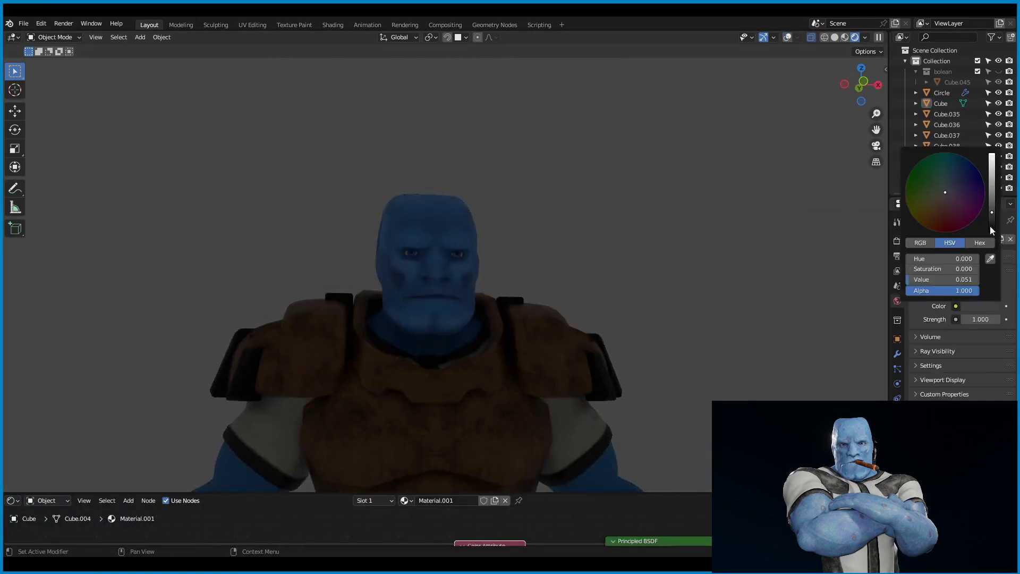
Set the World colour to an Environment Texture and load an outdoor HDRI image.
{"action": "left_click", "coordinate": [955, 306]}
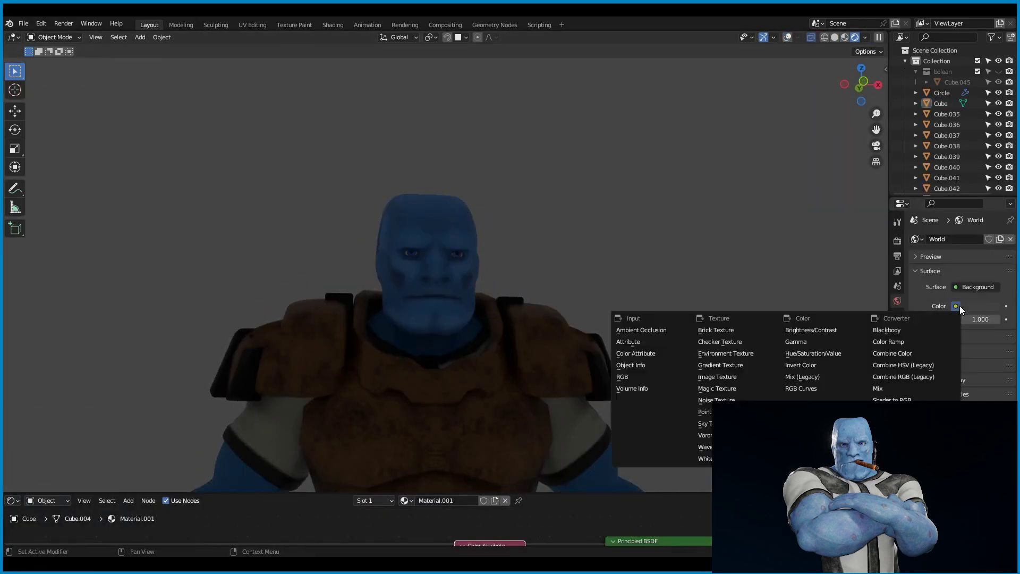
{"action": "left_click", "coordinate": [781, 355]}
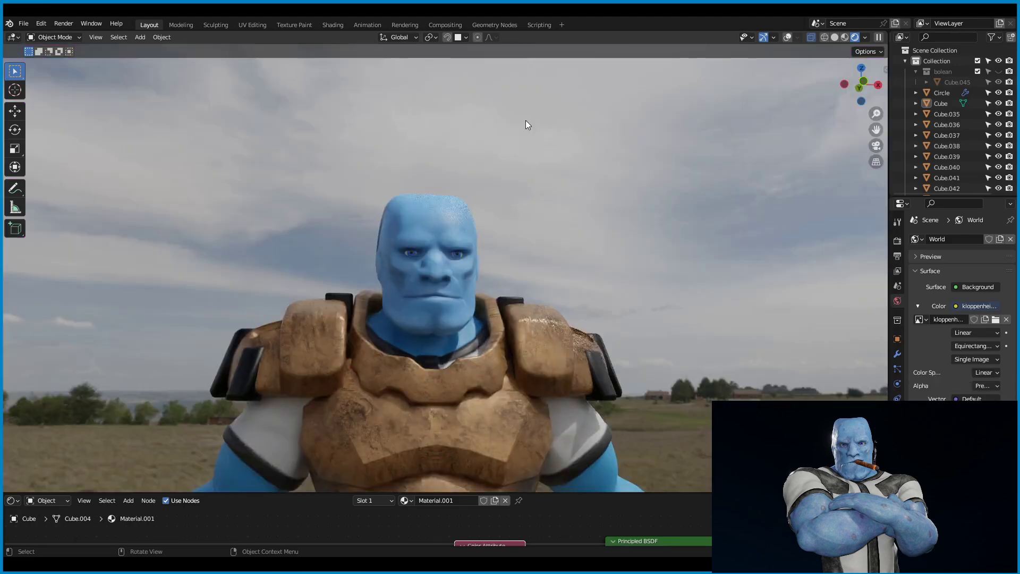
{"action": "middle_click_drag", "start_coordinate": [525, 120], "coordinate": [727, 280]}
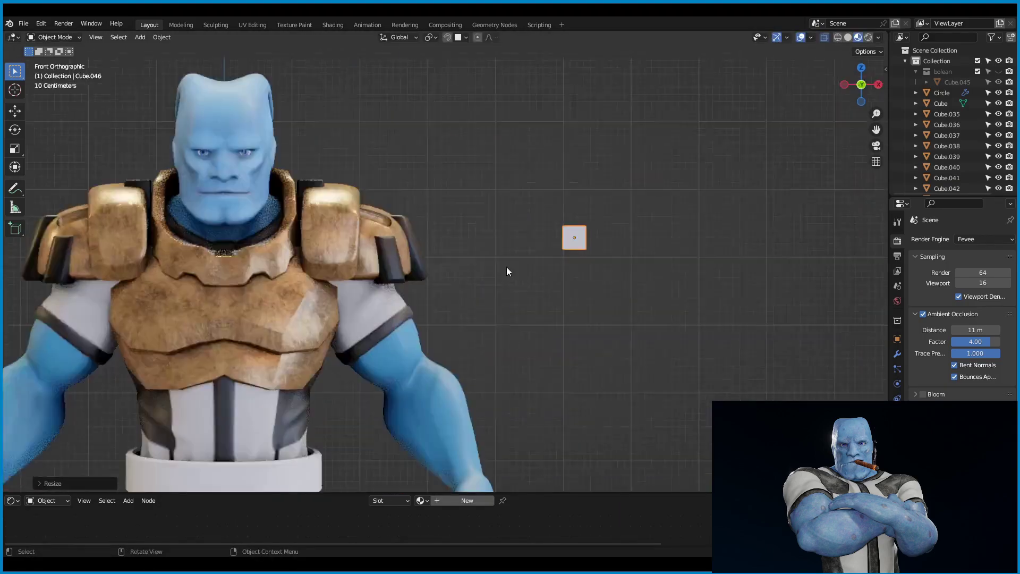
Edit the new cube into a small gem and position it on the chest armour.
{"action": "key", "text": "Tab"}
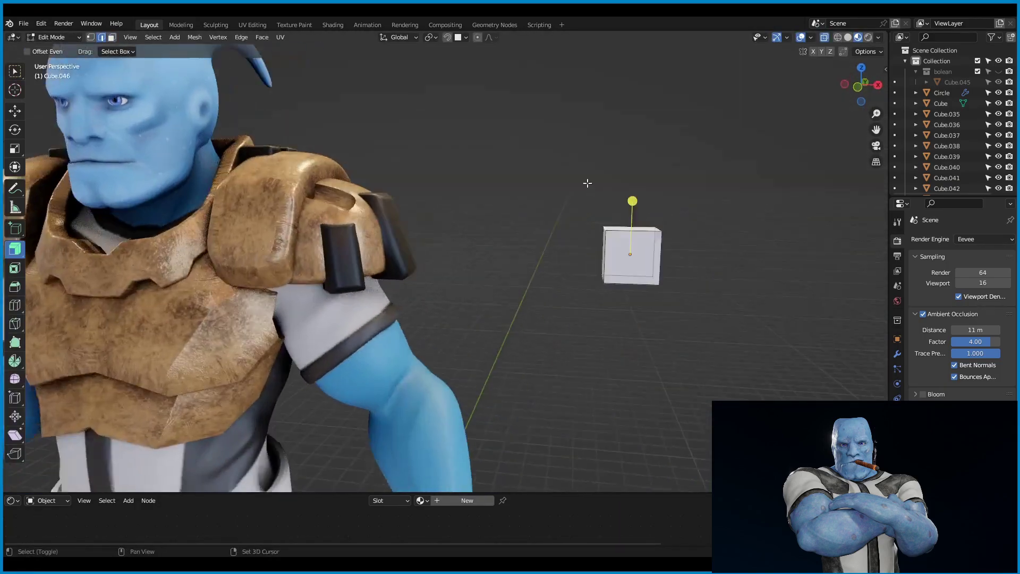
{"action": "middle_click_drag", "start_coordinate": [508, 271], "coordinate": [660, 236]}
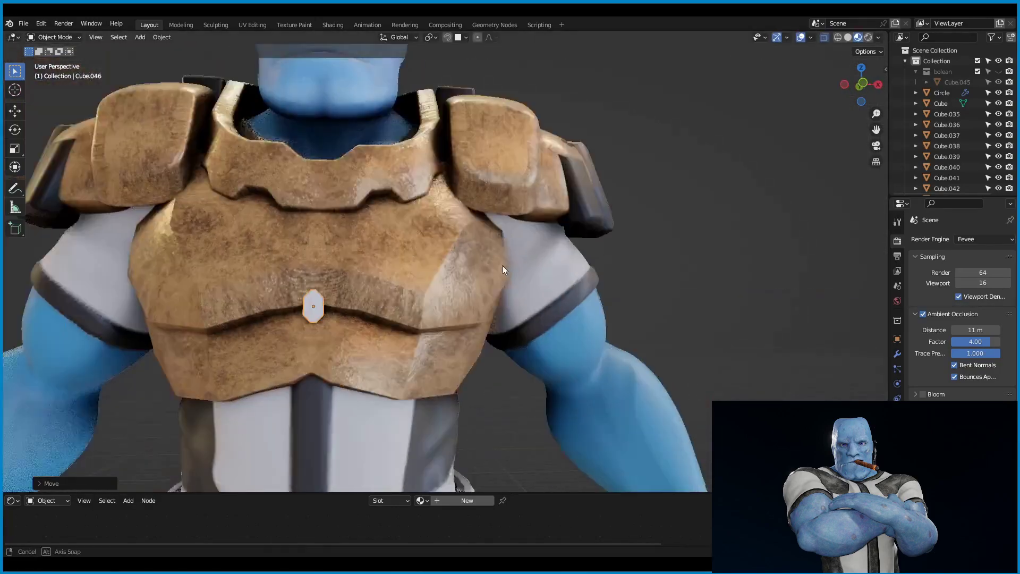
{"action": "middle_click_drag", "start_coordinate": [502, 265], "coordinate": [605, 320]}
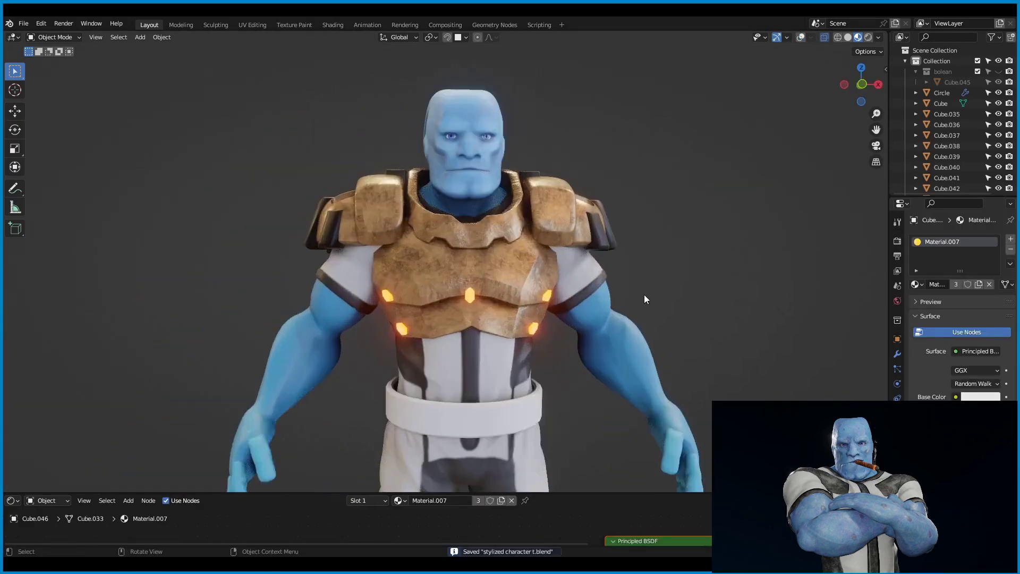
{"action": "mouse_move", "coordinate": [627, 289]}
{"action": "middle_mouse_down"}
{"action": "mouse_move", "coordinate": [495, 269]}
{"action": "mouse_move", "coordinate": [590, 264]}
{"action": "mouse_move", "coordinate": [565, 292]}
{"action": "mouse_move", "coordinate": [660, 283]}
{"action": "mouse_move", "coordinate": [660, 306]}
{"action": "mouse_move", "coordinate": [562, 304]}
{"action": "middle_mouse_up"}
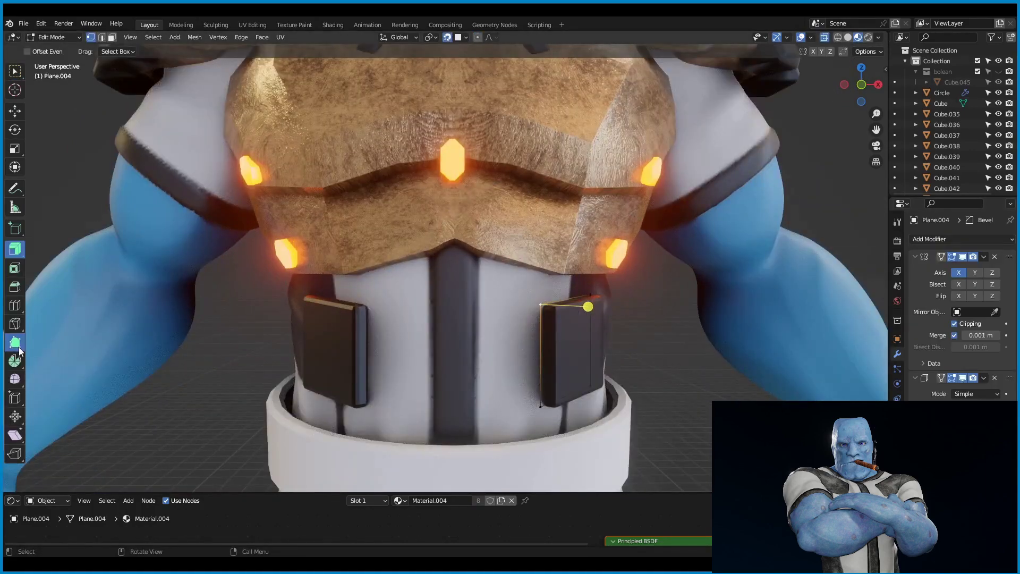
Stretch the dark straps down the suit front with Poly Build, then save.
{"action": "left_click", "coordinate": [20, 350]}
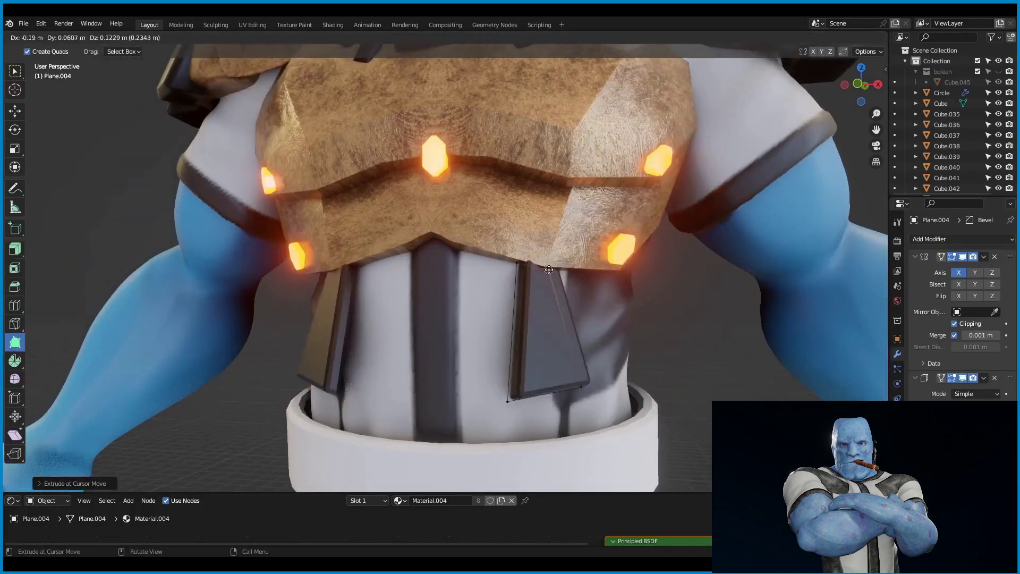
{"action": "scroll", "coordinate": [542, 442], "scroll_direction": "down", "scroll_amount": 8}
{"action": "mouse_move", "coordinate": [565, 357]}
{"action": "middle_mouse_down"}
{"action": "mouse_move", "coordinate": [661, 247]}
{"action": "mouse_move", "coordinate": [498, 307]}
{"action": "middle_mouse_up"}
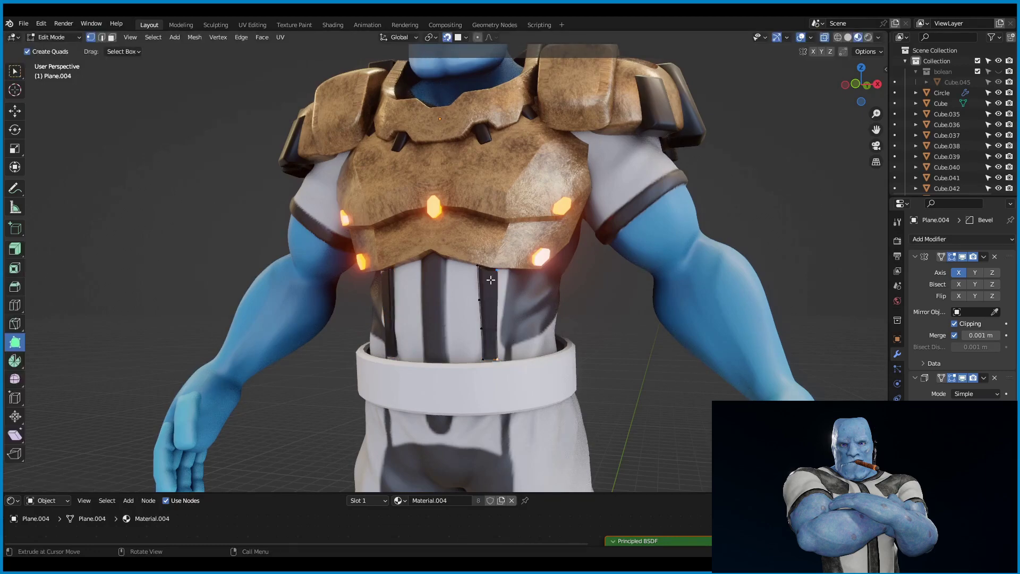
{"action": "key", "text": "Tab"}
{"action": "key", "text": "ctrl+s"}
Adjust the placement of the shoulder pad pieces.
{"action": "scroll", "coordinate": [490, 279], "scroll_direction": "down", "scroll_amount": 5}
{"action": "mouse_move", "coordinate": [641, 272]}
{"action": "middle_mouse_down"}
{"action": "mouse_move", "coordinate": [585, 307]}
{"action": "mouse_move", "coordinate": [400, 238]}
{"action": "mouse_move", "coordinate": [702, 266]}
{"action": "mouse_move", "coordinate": [553, 260]}
{"action": "mouse_move", "coordinate": [687, 241]}
{"action": "mouse_move", "coordinate": [620, 226]}
{"action": "middle_mouse_up"}
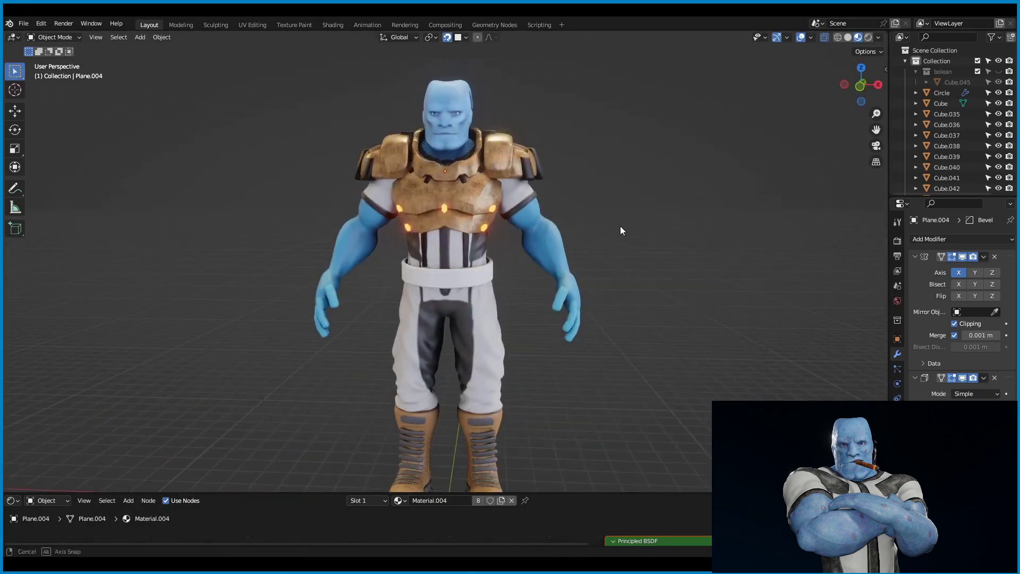
{"action": "scroll", "coordinate": [620, 225], "scroll_direction": "up", "scroll_amount": 3}
{"action": "left_click", "coordinate": [575, 197]}
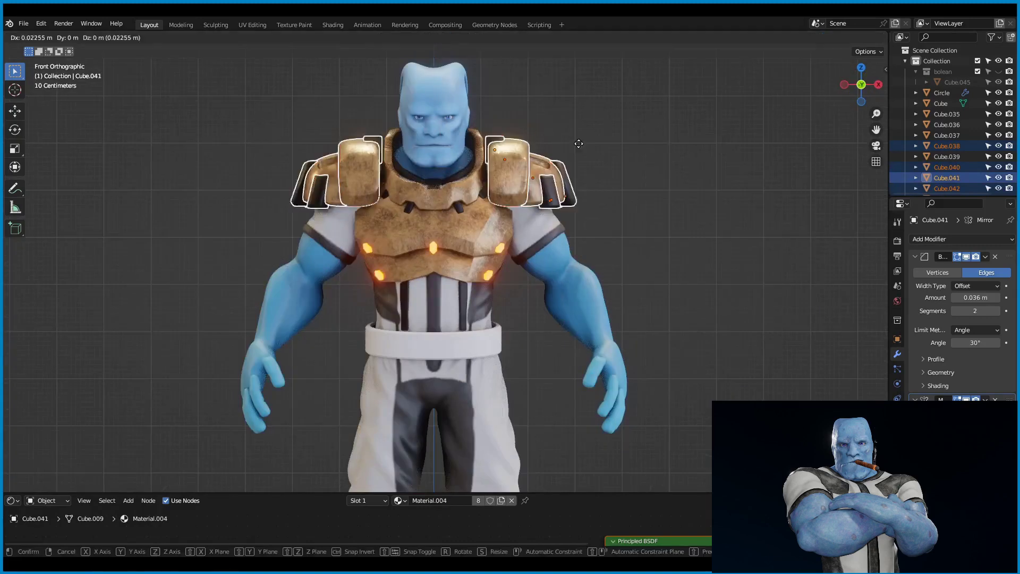
{"action": "left_click", "coordinate": [623, 196]}
{"action": "scroll", "coordinate": [693, 265], "scroll_direction": "down", "scroll_amount": 4}
{"action": "middle_click_drag", "start_coordinate": [693, 266], "coordinate": [433, 238]}
Delete the selected unwanted object.
{"action": "scroll", "coordinate": [404, 265], "scroll_direction": "up", "scroll_amount": 2}
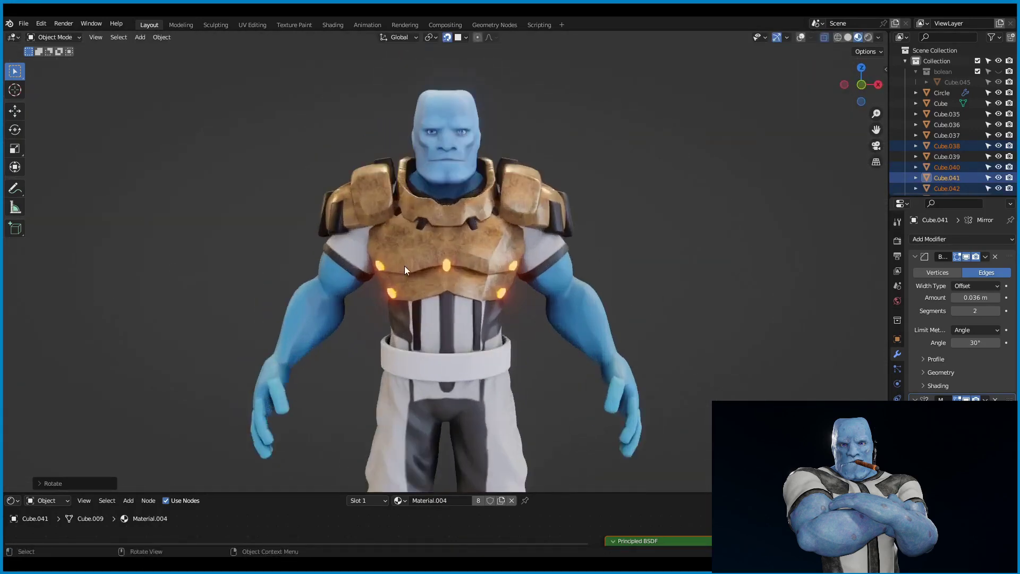
{"action": "scroll", "coordinate": [542, 276], "scroll_direction": "down", "scroll_amount": 3}
{"action": "scroll", "coordinate": [511, 258], "scroll_direction": "down", "scroll_amount": 2}
{"action": "key", "text": "Delete"}
{"action": "scroll", "coordinate": [487, 264], "scroll_direction": "up", "scroll_amount": 6}
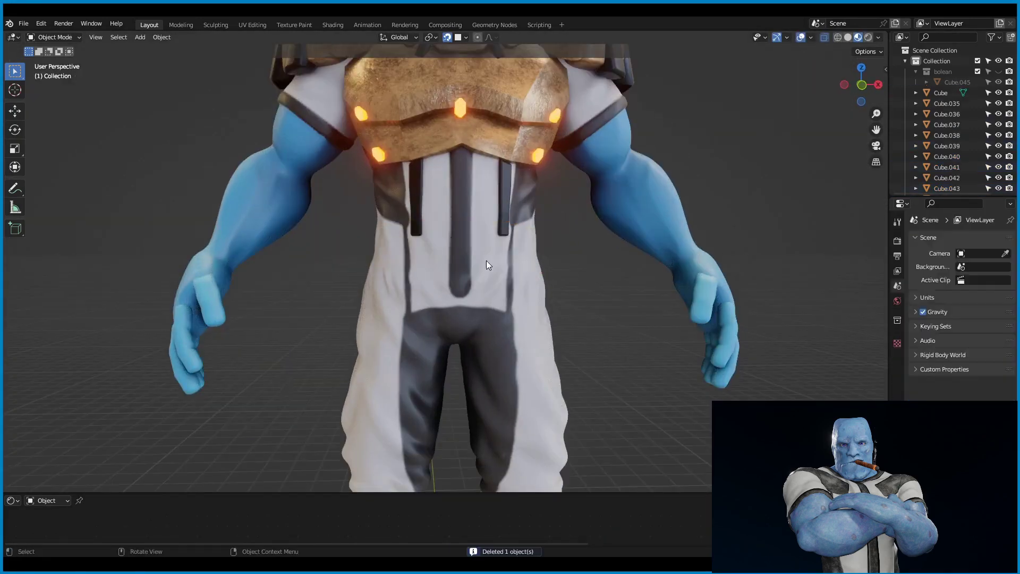
{"action": "scroll", "coordinate": [487, 264], "scroll_direction": "down", "scroll_amount": 4}
Edit the torso strap mesh in vertex mode, adding the gold chest plate to the selection.
{"action": "left_click", "coordinate": [552, 283]}
{"action": "key", "text": "Tab"}
{"action": "scroll", "coordinate": [553, 282], "scroll_direction": "up", "scroll_amount": 3}
{"action": "mouse_move", "coordinate": [553, 283]}
{"action": "middle_mouse_down"}
{"action": "mouse_move", "coordinate": [540, 289]}
{"action": "mouse_move", "coordinate": [518, 261]}
{"action": "middle_mouse_up"}
{"action": "scroll", "coordinate": [519, 260], "scroll_direction": "down", "scroll_amount": 3}
{"action": "key", "text": "1"}
{"action": "scroll", "coordinate": [518, 260], "scroll_direction": "up", "scroll_amount": 3}
{"action": "left_click", "coordinate": [555, 114], "text": "shift"}
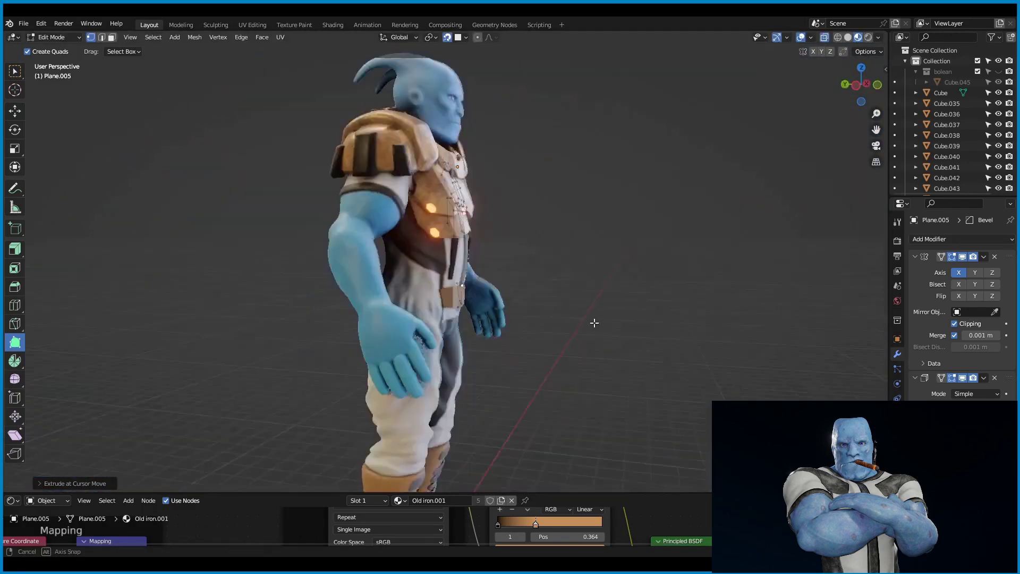
Grab and reposition the belt's end edges so it wraps around the waist.
{"action": "key", "text": "g"}
{"action": "middle_click_drag", "start_coordinate": [557, 336], "coordinate": [420, 298]}
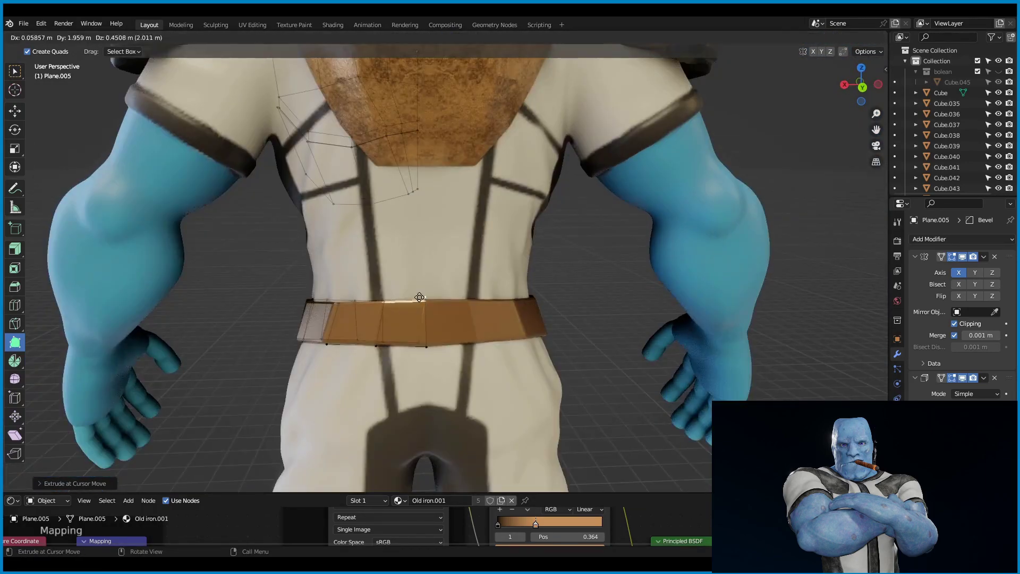
{"action": "scroll", "coordinate": [420, 297], "scroll_direction": "down", "scroll_amount": 3}
{"action": "right_click", "coordinate": [429, 319]}
{"action": "scroll", "coordinate": [426, 370], "scroll_direction": "up", "scroll_amount": 3}
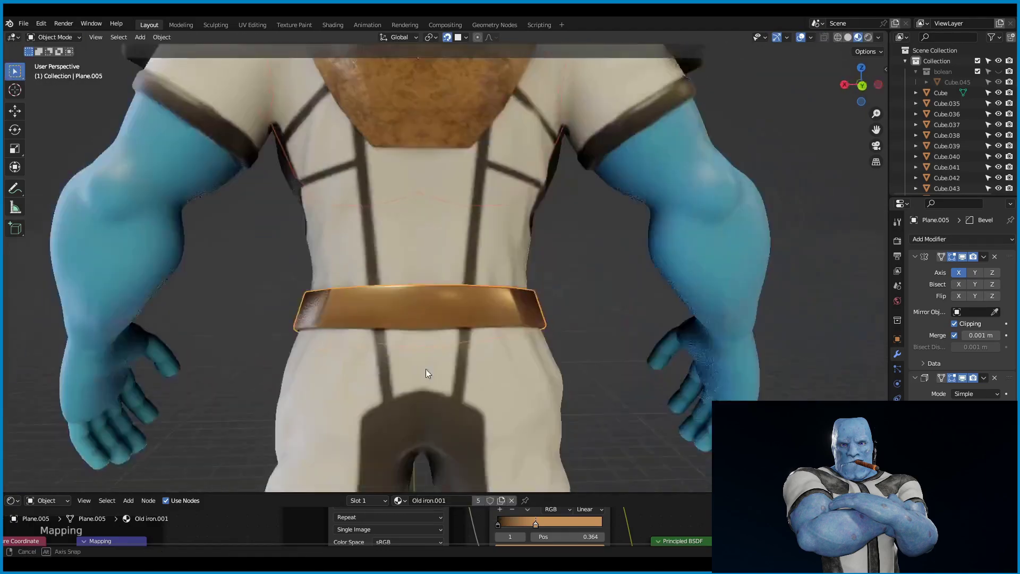
{"action": "mouse_move", "coordinate": [425, 371]}
{"action": "middle_mouse_down"}
{"action": "mouse_move", "coordinate": [468, 293]}
{"action": "mouse_move", "coordinate": [484, 323]}
{"action": "mouse_move", "coordinate": [587, 232]}
{"action": "middle_mouse_up"}
{"action": "scroll", "coordinate": [468, 294], "scroll_direction": "down", "scroll_amount": 3}
{"action": "key", "text": "g"}
{"action": "left_click", "coordinate": [484, 323]}
Subdivide the belt faces, return to Object Mode and save the file.
{"action": "scroll", "coordinate": [708, 275], "scroll_direction": "down", "scroll_amount": 3}
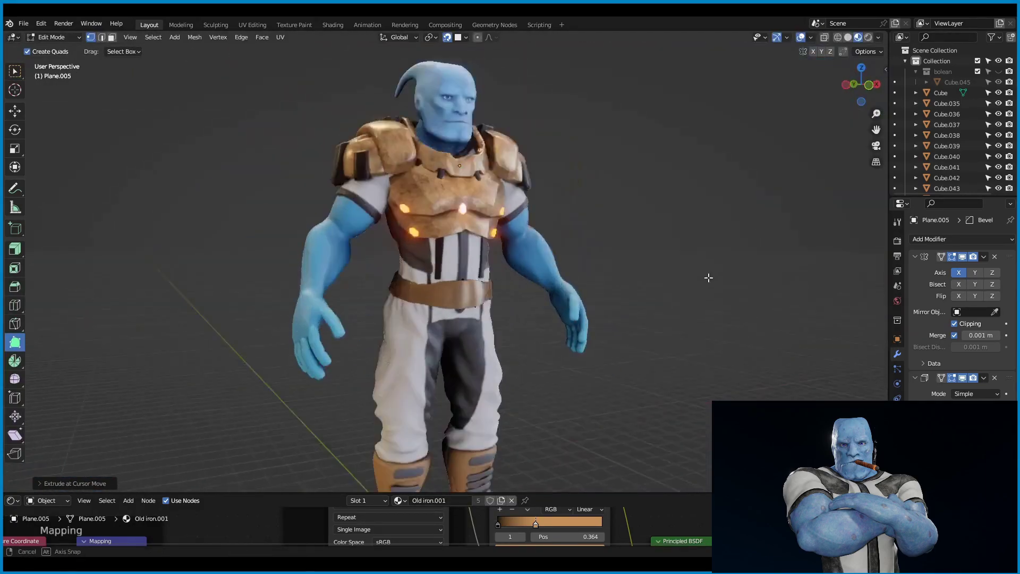
{"action": "scroll", "coordinate": [708, 276], "scroll_direction": "up", "scroll_amount": 3}
{"action": "mouse_move", "coordinate": [708, 275]}
{"action": "middle_mouse_down"}
{"action": "mouse_move", "coordinate": [679, 218]}
{"action": "mouse_move", "coordinate": [456, 307]}
{"action": "middle_mouse_up"}
{"action": "right_click", "coordinate": [455, 307]}
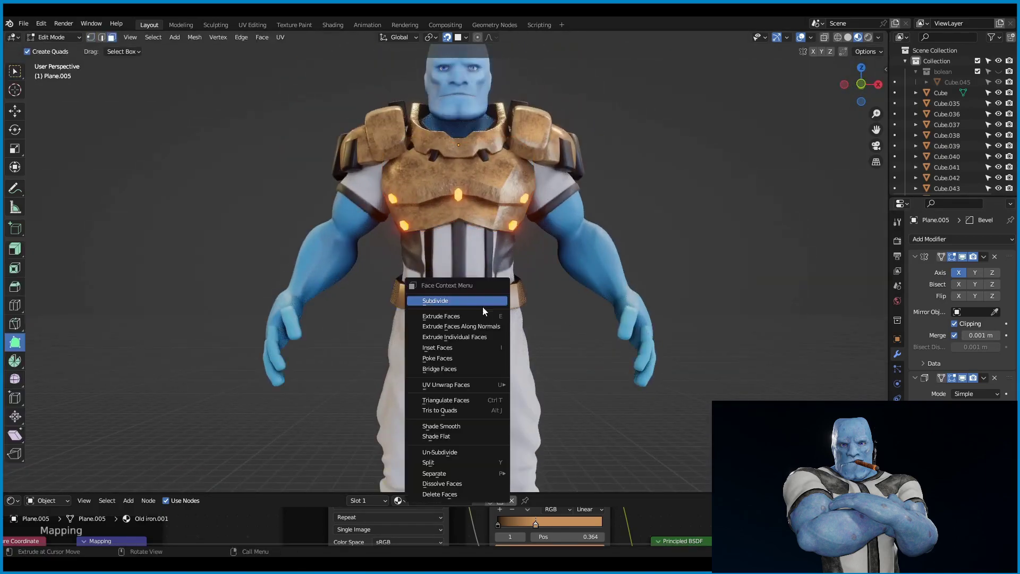
{"action": "key", "text": "Tab"}
{"action": "scroll", "coordinate": [624, 344], "scroll_direction": "up", "scroll_amount": 3}
{"action": "mouse_move", "coordinate": [611, 340]}
{"action": "middle_mouse_down"}
{"action": "mouse_move", "coordinate": [625, 345]}
{"action": "mouse_move", "coordinate": [494, 296]}
{"action": "mouse_move", "coordinate": [534, 129]}
{"action": "mouse_move", "coordinate": [672, 284]}
{"action": "mouse_move", "coordinate": [720, 269]}
{"action": "mouse_move", "coordinate": [561, 291]}
{"action": "mouse_move", "coordinate": [653, 289]}
{"action": "mouse_move", "coordinate": [310, 309]}
{"action": "middle_mouse_up"}
{"action": "scroll", "coordinate": [493, 296], "scroll_direction": "up", "scroll_amount": 3}
{"action": "left_click", "coordinate": [534, 129]}
{"action": "scroll", "coordinate": [534, 129], "scroll_direction": "down", "scroll_amount": 3}
{"action": "key", "text": "ctrl+s"}
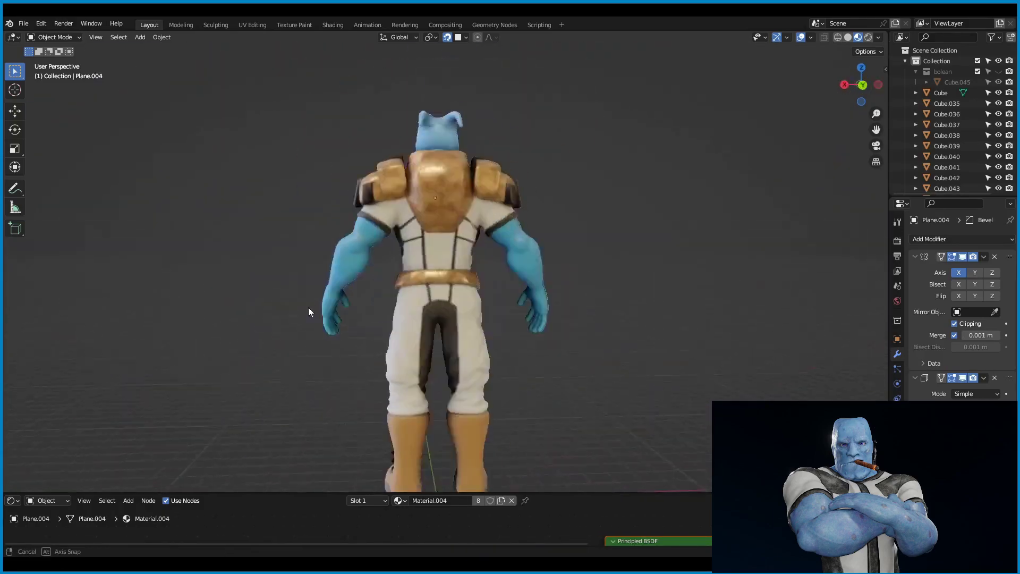
Duplicate the front strap and move the copy onto the character's back.
{"action": "scroll", "coordinate": [398, 271], "scroll_direction": "up", "scroll_amount": 4}
{"action": "middle_click_drag", "start_coordinate": [398, 271], "coordinate": [621, 217]}
{"action": "key", "text": "shift+d"}
{"action": "right_click", "coordinate": [622, 217]}
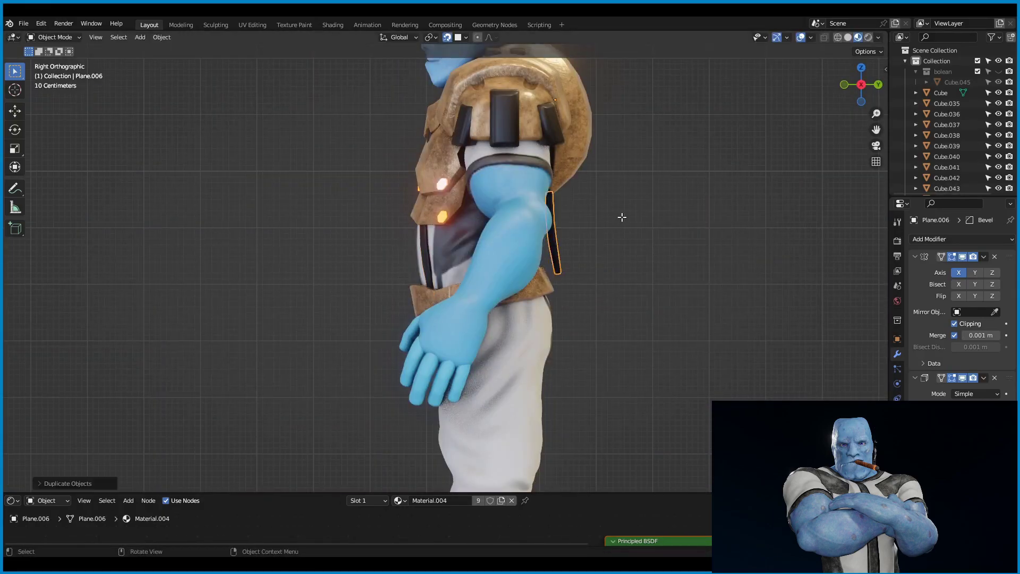
{"action": "middle_click_drag", "start_coordinate": [99, 480], "coordinate": [524, 265]}
{"action": "key", "text": "Tab"}
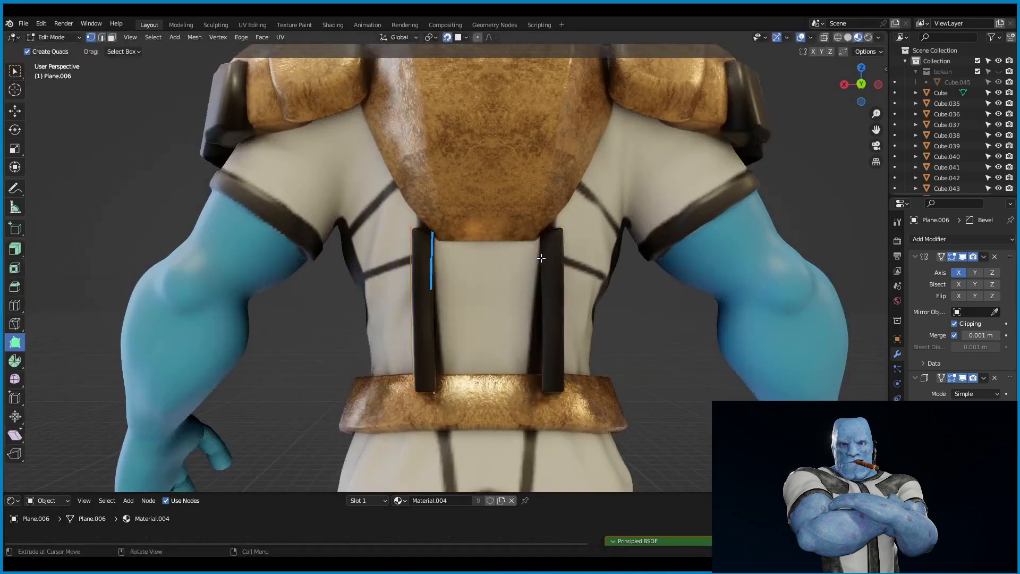
{"action": "mouse_move", "coordinate": [429, 277]}
{"action": "left_mouse_down"}
{"action": "mouse_move", "coordinate": [467, 281]}
{"action": "mouse_move", "coordinate": [445, 233]}
{"action": "left_mouse_up"}
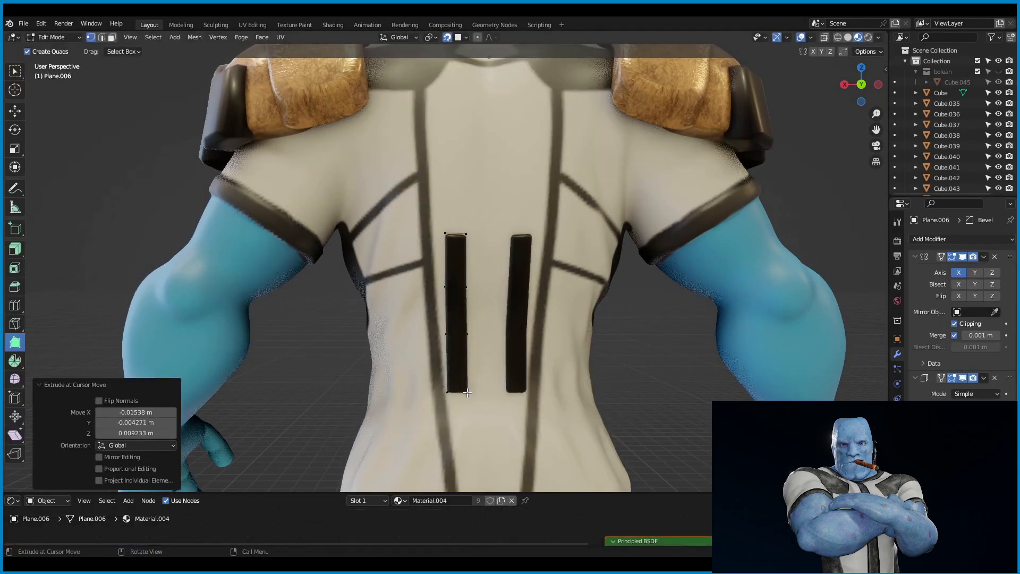
Duplicate a back strap piece and extrude a diagonal strap toward the shoulder.
{"action": "mouse_move", "coordinate": [467, 392]}
{"action": "middle_mouse_down"}
{"action": "mouse_move", "coordinate": [573, 311]}
{"action": "mouse_move", "coordinate": [486, 322]}
{"action": "mouse_move", "coordinate": [538, 279]}
{"action": "middle_mouse_up"}
{"action": "key", "text": "shift+d"}
{"action": "left_click", "coordinate": [405, 307]}
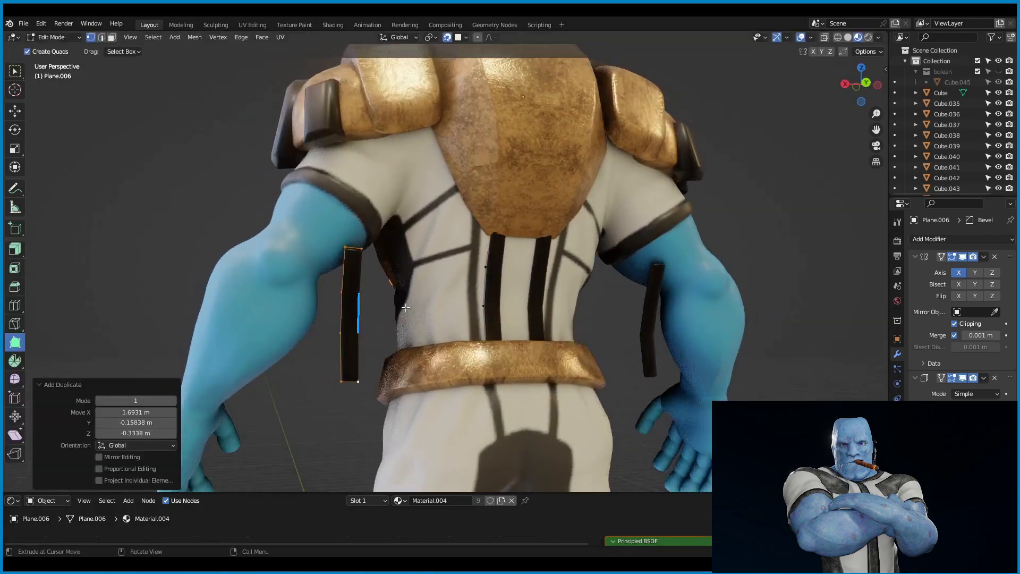
{"action": "middle_click_drag", "start_coordinate": [405, 307], "coordinate": [436, 276]}
{"action": "left_click_drag", "start_coordinate": [371, 255], "coordinate": [466, 200]}
Extrude the shoulder strap further in X-ray vertex mode.
{"action": "middle_click_drag", "start_coordinate": [505, 172], "coordinate": [547, 303]}
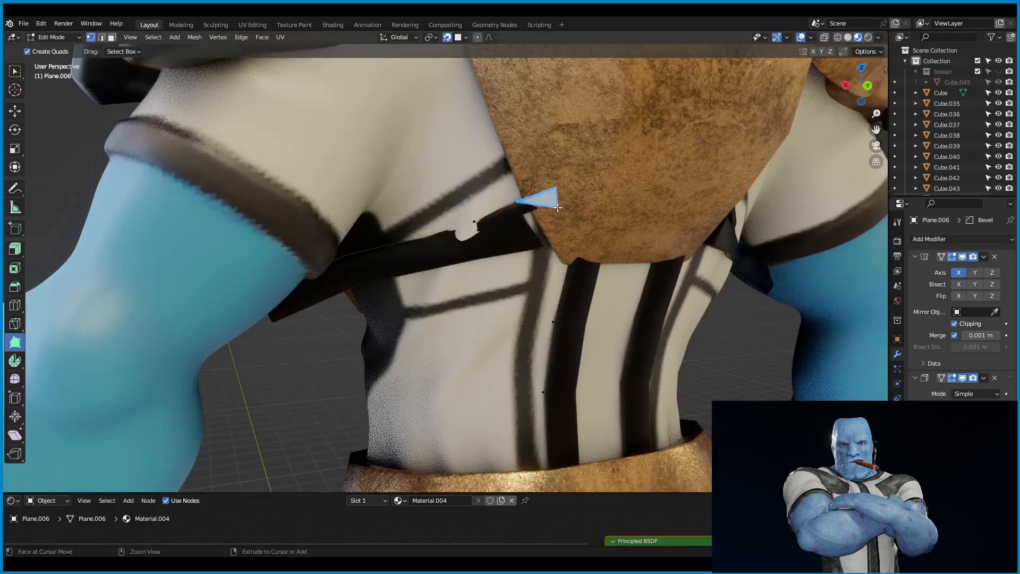
{"action": "key", "text": "shift+z"}
{"action": "key", "text": "1"}
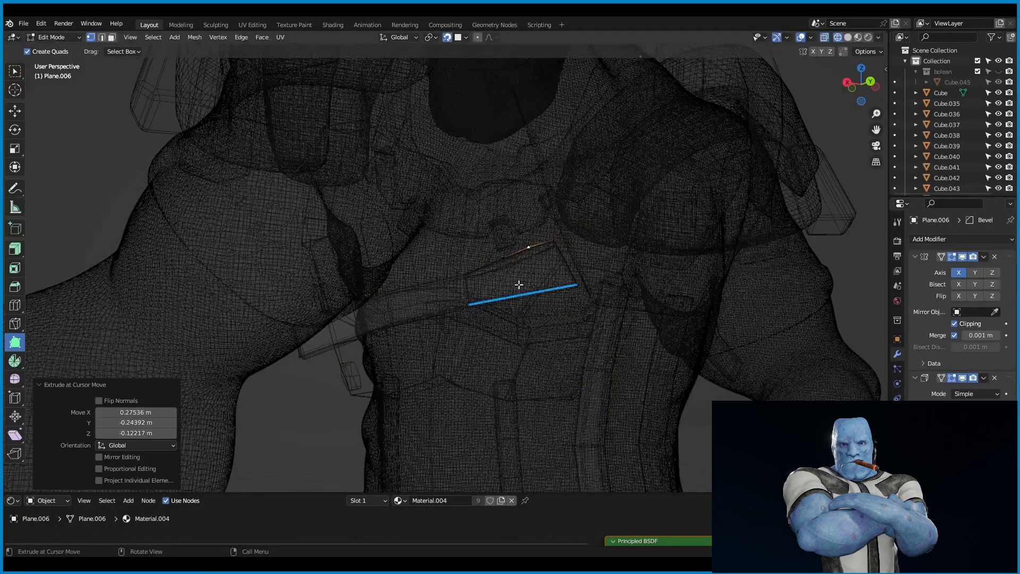
{"action": "right_click", "coordinate": [470, 305], "text": "ctrl"}
{"action": "mouse_move", "coordinate": [470, 305]}
{"action": "middle_mouse_down"}
{"action": "mouse_move", "coordinate": [433, 251]}
{"action": "mouse_move", "coordinate": [428, 266]}
{"action": "middle_mouse_up"}
{"action": "key", "text": "shift+z"}
{"action": "mouse_move", "coordinate": [542, 317]}
{"action": "middle_mouse_down"}
{"action": "mouse_move", "coordinate": [646, 273]}
{"action": "mouse_move", "coordinate": [648, 282]}
{"action": "middle_mouse_up"}
{"action": "right_click", "coordinate": [649, 282], "text": "ctrl"}
Leave Edit Mode and preview the materials on the new back straps.
{"action": "scroll", "coordinate": [649, 282], "scroll_direction": "down", "scroll_amount": 5}
{"action": "key", "text": "Tab"}
{"action": "scroll", "coordinate": [706, 170], "scroll_direction": "down", "scroll_amount": 5}
{"action": "key", "text": "z"}
{"action": "mouse_move", "coordinate": [706, 170]}
{"action": "middle_mouse_down"}
{"action": "mouse_move", "coordinate": [641, 141]}
{"action": "mouse_move", "coordinate": [346, 198]}
{"action": "mouse_move", "coordinate": [478, 202]}
{"action": "middle_mouse_up"}
{"action": "scroll", "coordinate": [345, 198], "scroll_direction": "up", "scroll_amount": 3}
Darken the front straps' base colour to a deep reddish brown.
{"action": "left_click", "coordinate": [406, 202]}
{"action": "left_click", "coordinate": [980, 397]}
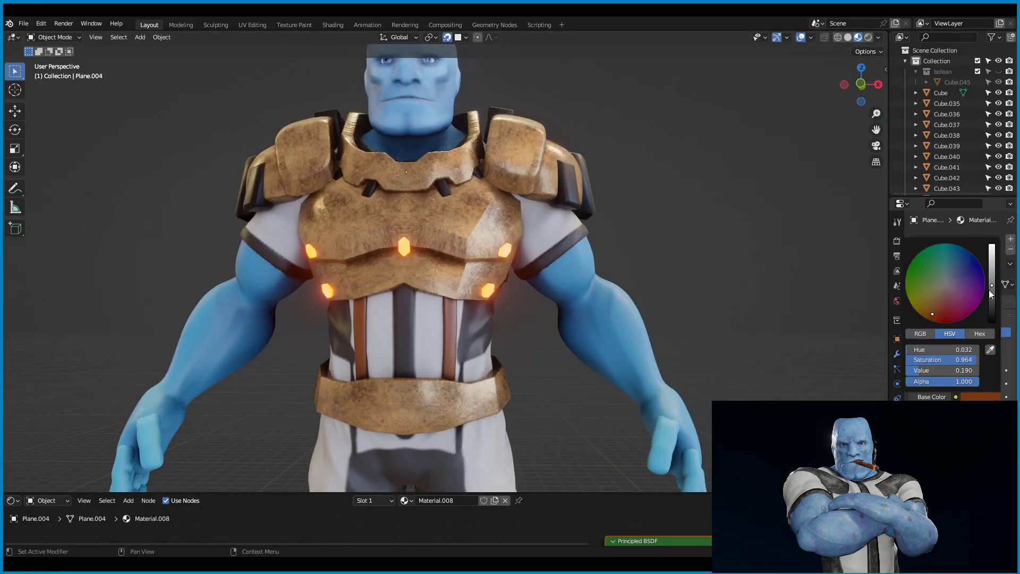
{"action": "mouse_move", "coordinate": [585, 313]}
{"action": "middle_mouse_down"}
{"action": "mouse_move", "coordinate": [422, 322]}
{"action": "mouse_move", "coordinate": [524, 311]}
{"action": "middle_mouse_up"}
{"action": "scroll", "coordinate": [525, 310], "scroll_direction": "down", "scroll_amount": 5}
{"action": "scroll", "coordinate": [491, 278], "scroll_direction": "up", "scroll_amount": 6}
Resize the back armour plate.
{"action": "mouse_move", "coordinate": [491, 278]}
{"action": "middle_mouse_down"}
{"action": "mouse_move", "coordinate": [598, 320]}
{"action": "mouse_move", "coordinate": [387, 323]}
{"action": "mouse_move", "coordinate": [533, 353]}
{"action": "middle_mouse_up"}
{"action": "scroll", "coordinate": [599, 324], "scroll_direction": "down", "scroll_amount": 3}
{"action": "scroll", "coordinate": [533, 352], "scroll_direction": "up", "scroll_amount": 3}
{"action": "mouse_move", "coordinate": [539, 290]}
{"action": "middle_mouse_down"}
{"action": "mouse_move", "coordinate": [774, 298]}
{"action": "mouse_move", "coordinate": [396, 299]}
{"action": "mouse_move", "coordinate": [671, 296]}
{"action": "mouse_move", "coordinate": [565, 298]}
{"action": "mouse_move", "coordinate": [731, 378]}
{"action": "middle_mouse_up"}
{"action": "scroll", "coordinate": [671, 296], "scroll_direction": "down", "scroll_amount": 3}
{"action": "scroll", "coordinate": [731, 377], "scroll_direction": "up", "scroll_amount": 3}
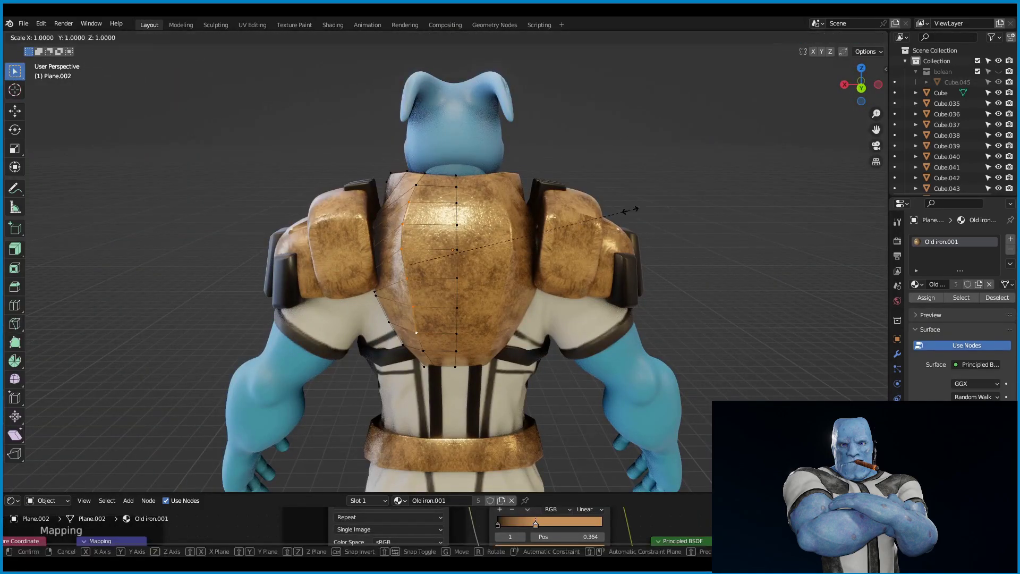
{"action": "mouse_move", "coordinate": [716, 260]}
{"action": "middle_mouse_down"}
{"action": "mouse_move", "coordinate": [741, 263]}
{"action": "mouse_move", "coordinate": [620, 263]}
{"action": "middle_mouse_up"}
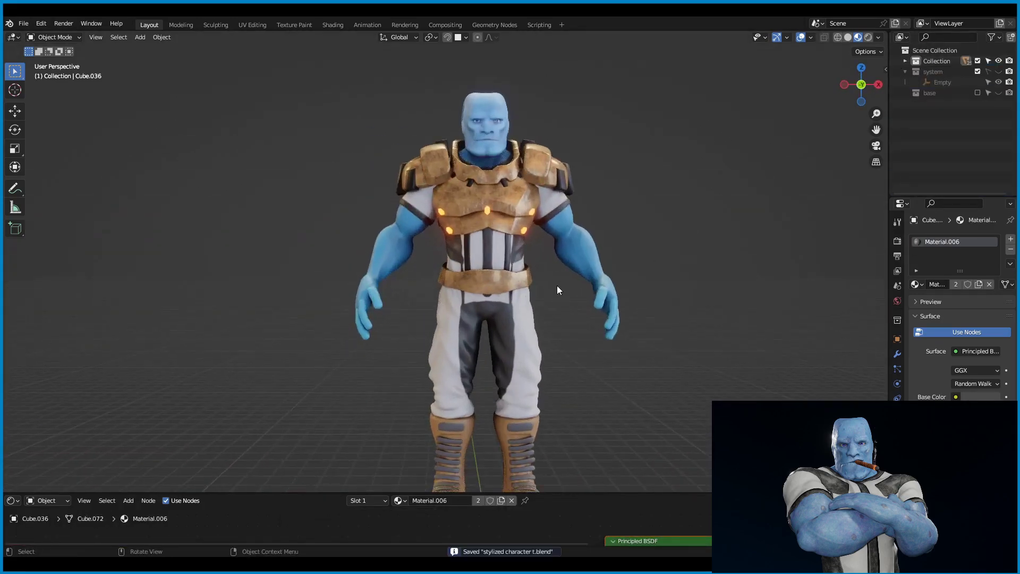
Review the character from several angles, check the interaction modes, and save.
{"action": "mouse_move", "coordinate": [556, 285]}
{"action": "middle_mouse_down"}
{"action": "mouse_move", "coordinate": [537, 274]}
{"action": "mouse_move", "coordinate": [657, 282]}
{"action": "mouse_move", "coordinate": [564, 336]}
{"action": "middle_mouse_up"}
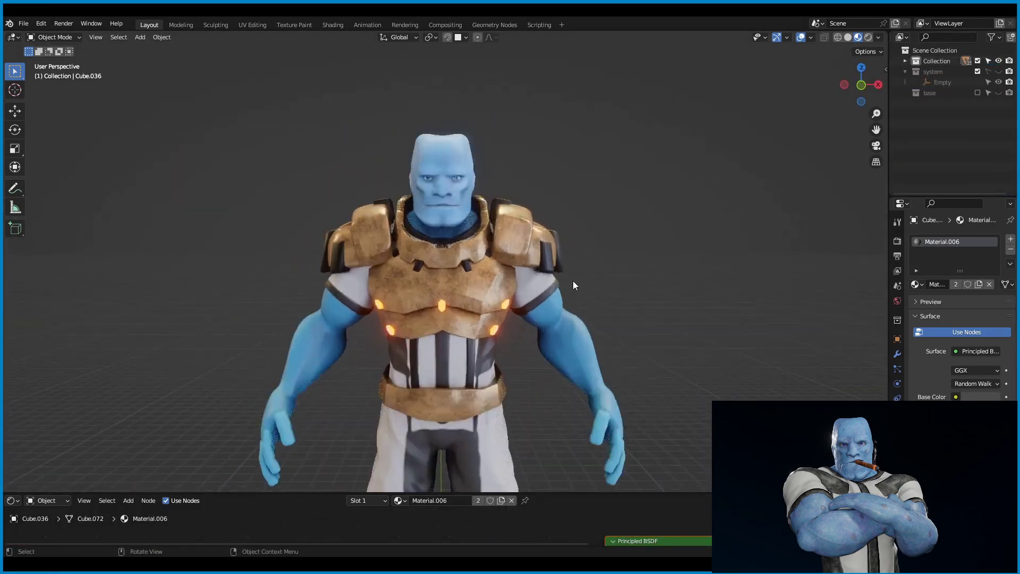
{"action": "middle_click_drag", "start_coordinate": [573, 281], "coordinate": [393, 267]}
{"action": "left_click", "coordinate": [53, 36]}
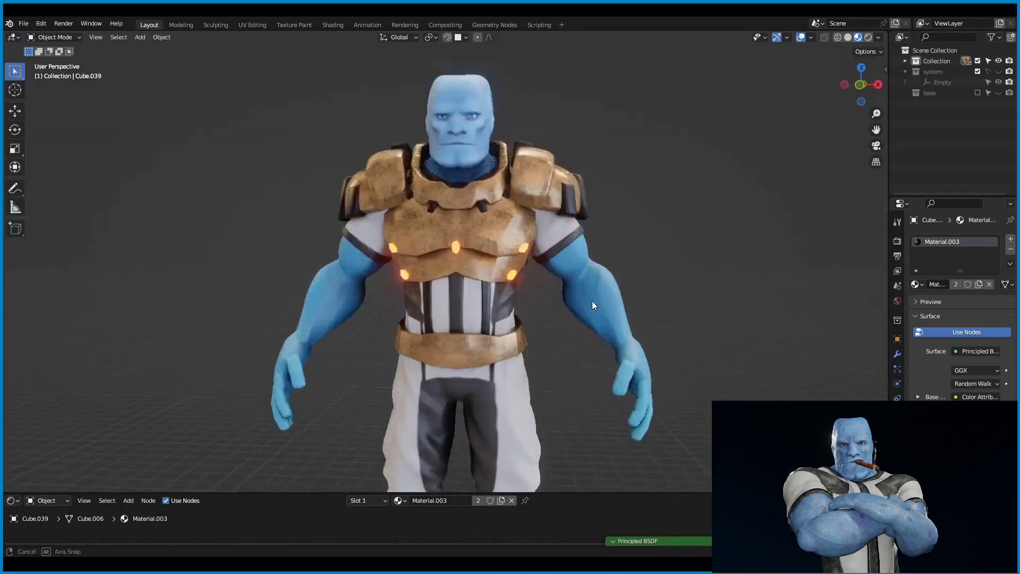
{"action": "middle_click_drag", "start_coordinate": [697, 200], "coordinate": [508, 309]}
{"action": "key", "text": "ctrl+s"}
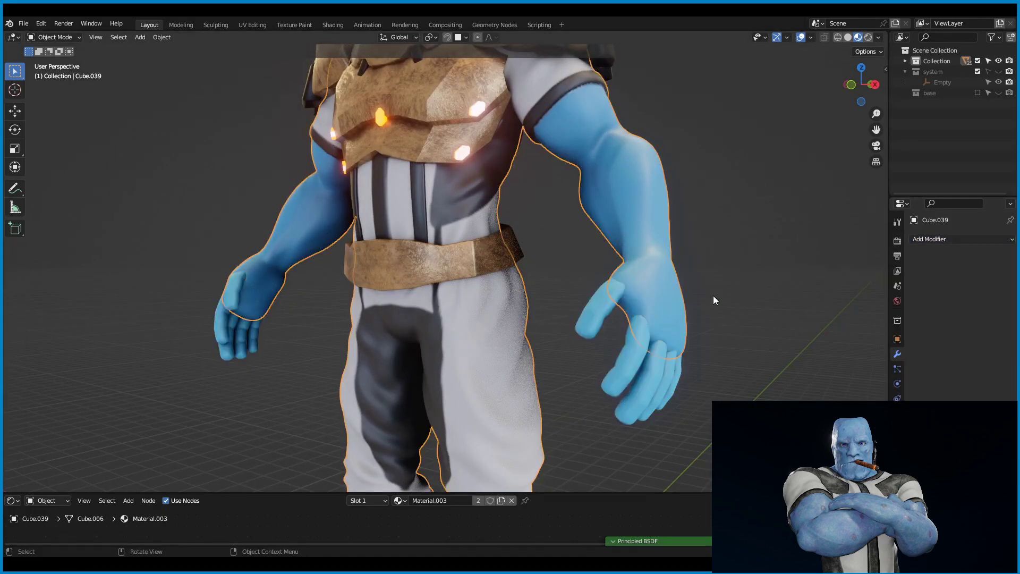
Apply the armour piece's scale with Ctrl+A > Scale.
{"action": "scroll", "coordinate": [713, 300], "scroll_direction": "down", "scroll_amount": 5}
{"action": "mouse_move", "coordinate": [755, 213]}
{"action": "middle_mouse_down"}
{"action": "mouse_move", "coordinate": [559, 207]}
{"action": "mouse_move", "coordinate": [691, 215]}
{"action": "mouse_move", "coordinate": [608, 230]}
{"action": "middle_mouse_up"}
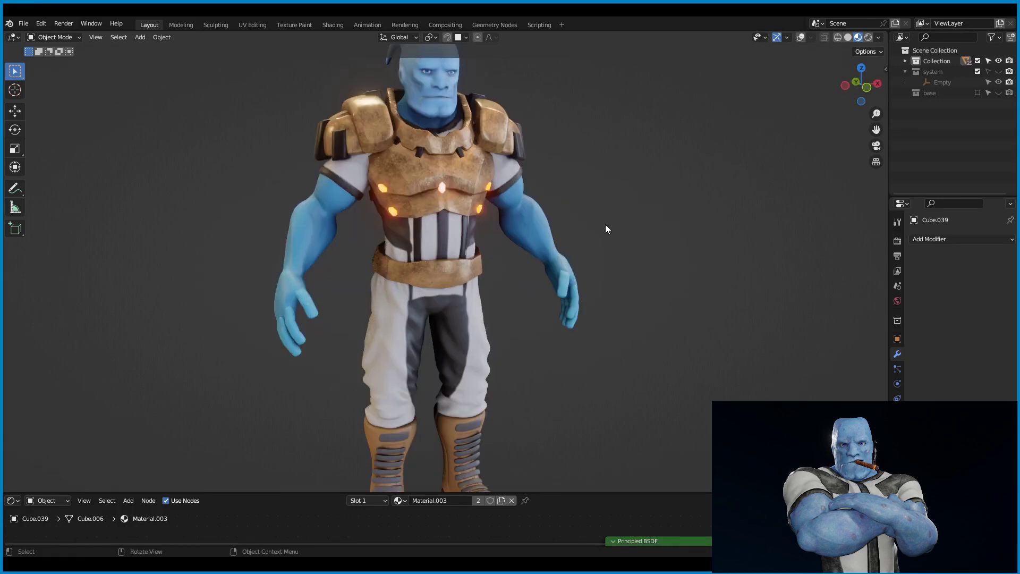
{"action": "scroll", "coordinate": [604, 188], "scroll_direction": "down", "scroll_amount": 2}
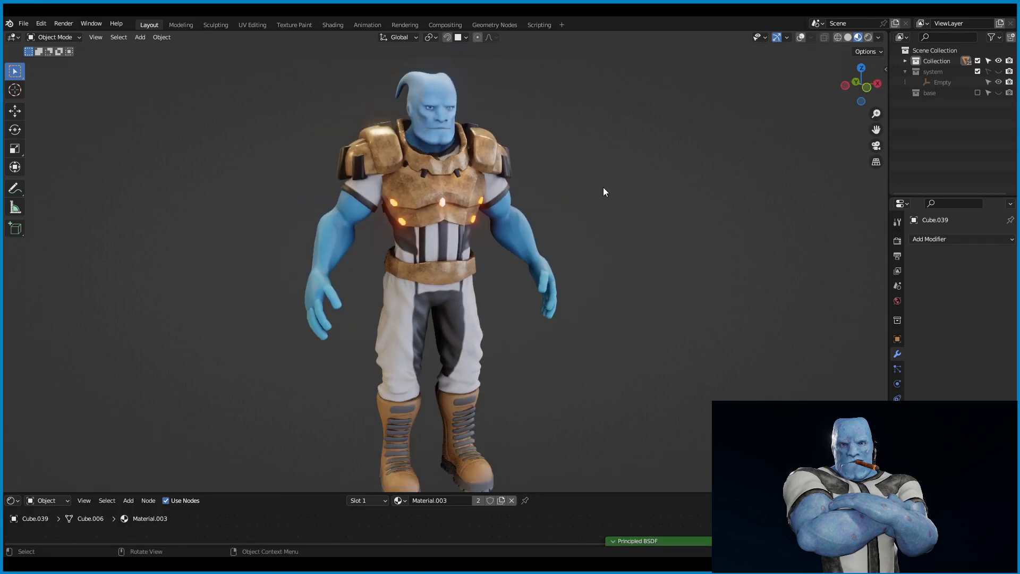
{"action": "mouse_move", "coordinate": [603, 192]}
{"action": "middle_mouse_down"}
{"action": "mouse_move", "coordinate": [538, 164]}
{"action": "mouse_move", "coordinate": [720, 180]}
{"action": "middle_mouse_up"}
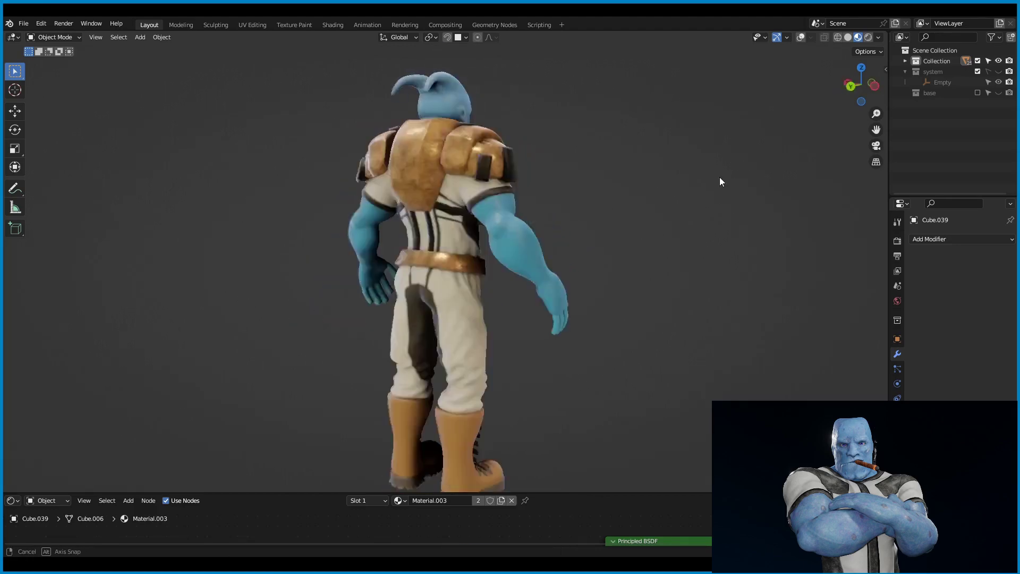
{"action": "key", "text": "ctrl+a"}
{"action": "left_click", "coordinate": [697, 338]}
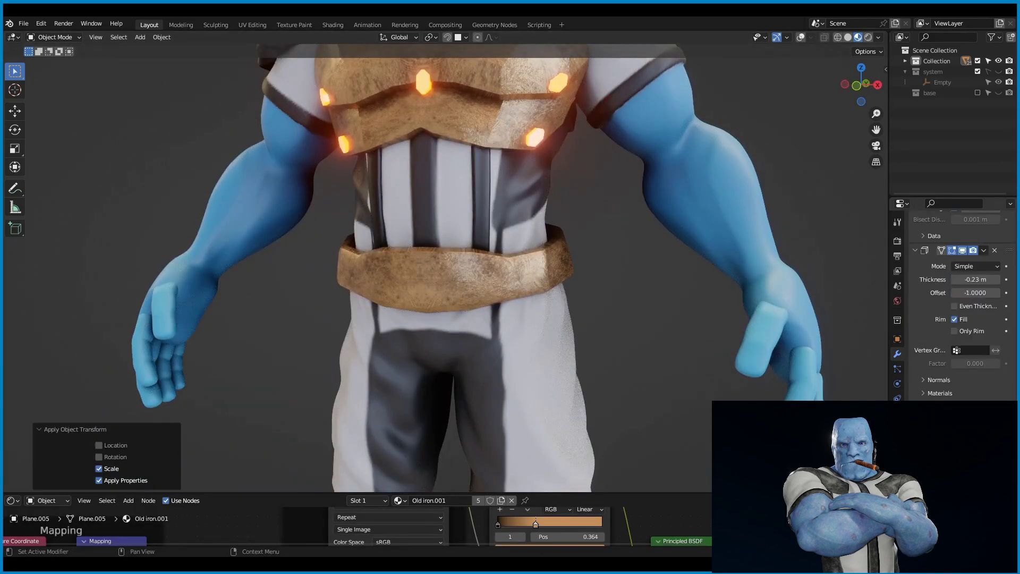
{"action": "middle_click_drag", "start_coordinate": [478, 160], "coordinate": [501, 156]}
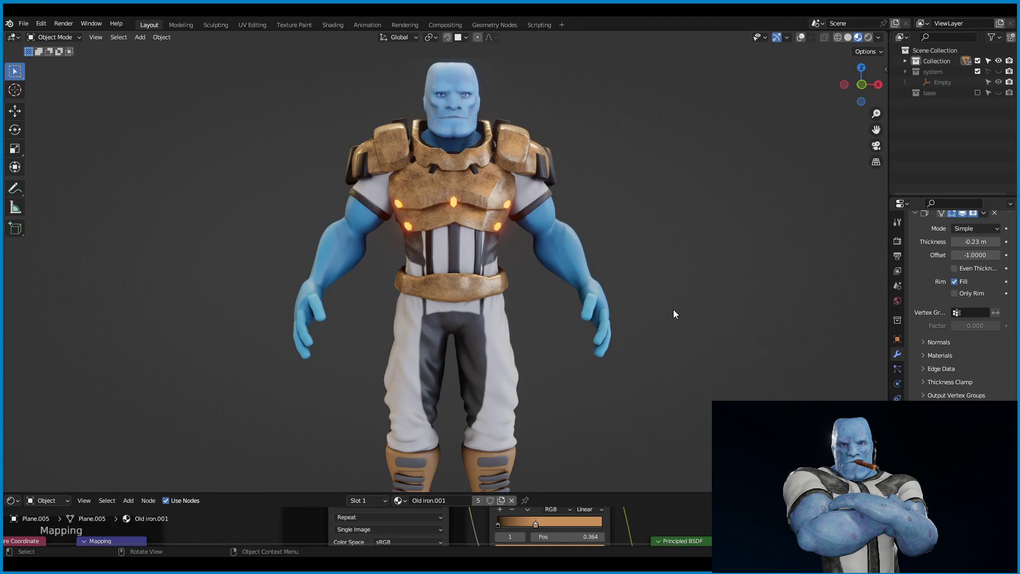
{"action": "scroll", "coordinate": [674, 310], "scroll_direction": "down", "scroll_amount": 1}
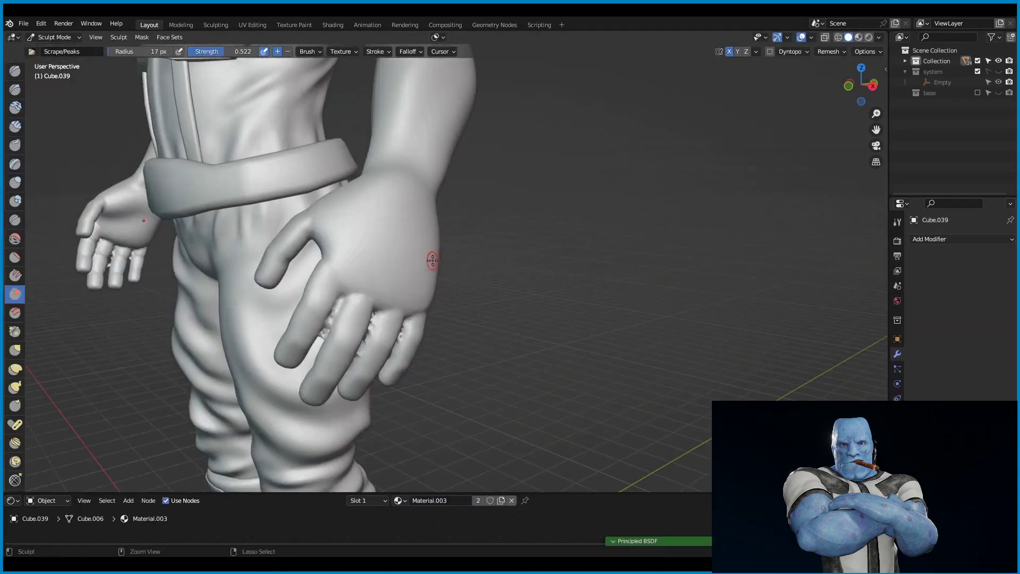
Sculpt the hand's palm with the Clay Strips brush.
{"action": "middle_click_drag", "start_coordinate": [432, 260], "coordinate": [405, 282], "text": "ctrl"}
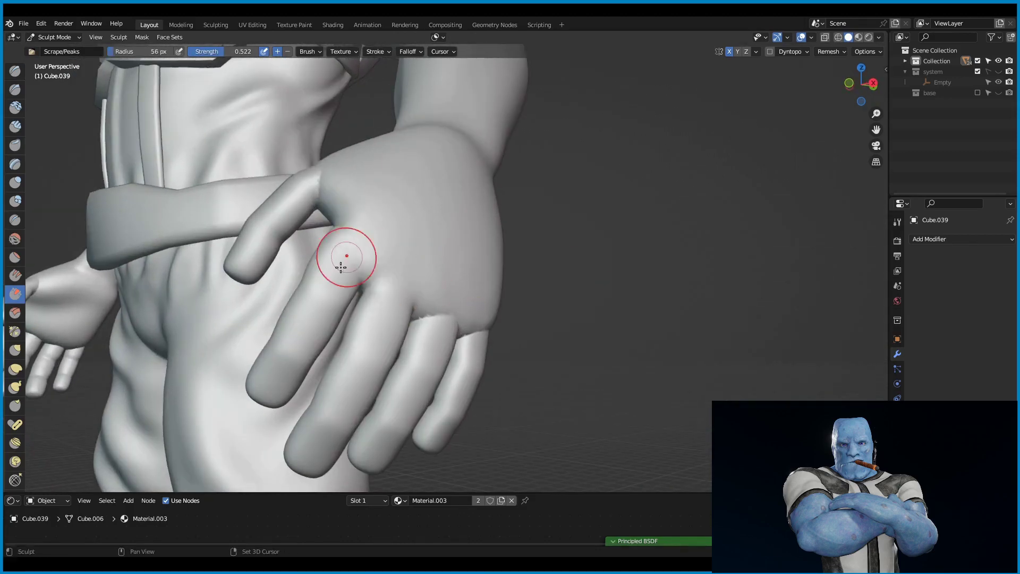
{"action": "mouse_move", "coordinate": [341, 267]}
{"action": "middle_mouse_down"}
{"action": "mouse_move", "coordinate": [399, 319]}
{"action": "mouse_move", "coordinate": [526, 329]}
{"action": "mouse_move", "coordinate": [523, 347]}
{"action": "middle_mouse_up"}
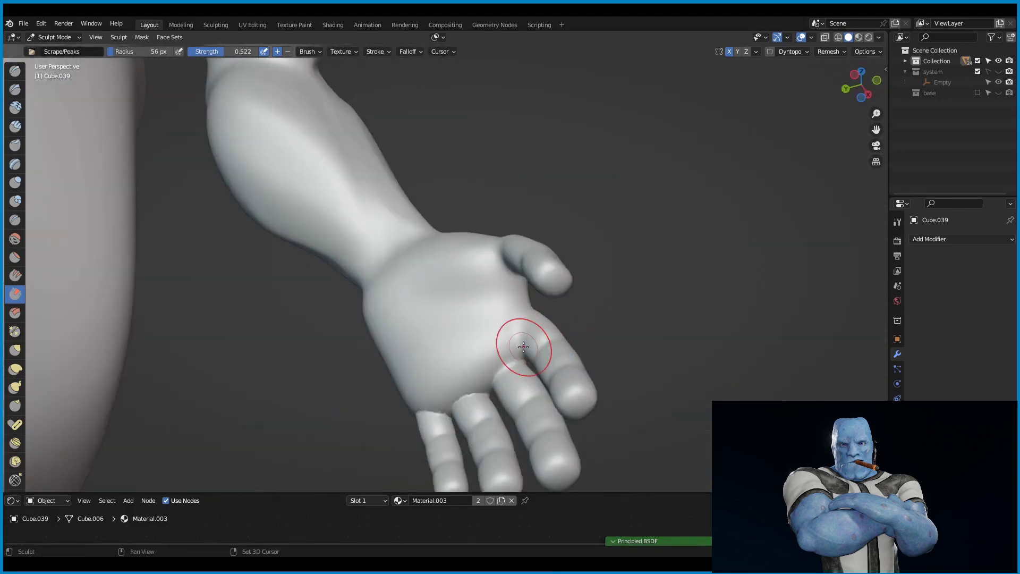
{"action": "mouse_move", "coordinate": [511, 386]}
{"action": "middle_mouse_down"}
{"action": "mouse_move", "coordinate": [505, 265]}
{"action": "mouse_move", "coordinate": [478, 276]}
{"action": "middle_mouse_up"}
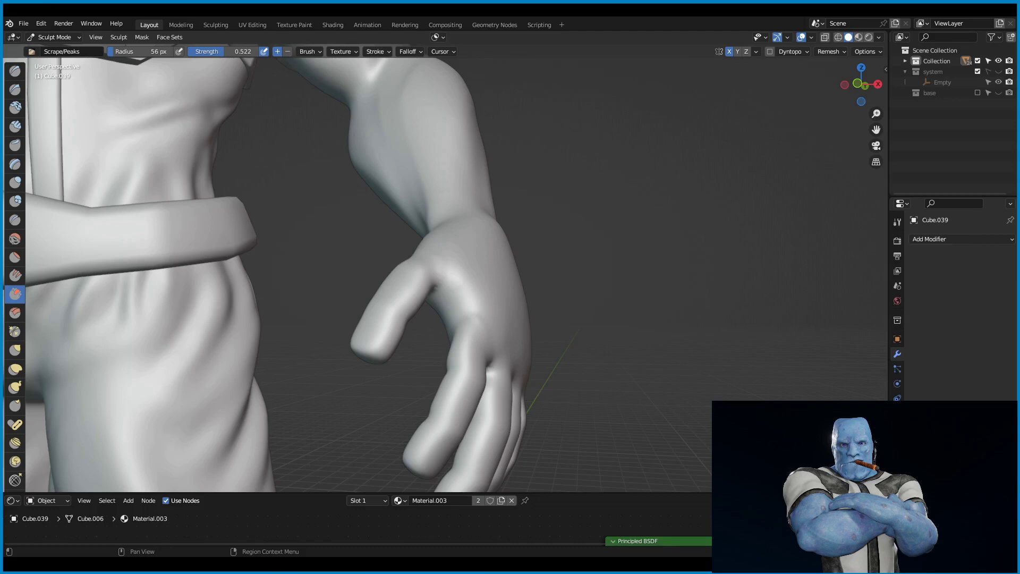
{"action": "scroll", "coordinate": [372, 265], "scroll_direction": "down", "scroll_amount": 6}
{"action": "scroll", "coordinate": [372, 266], "scroll_direction": "up", "scroll_amount": 6}
{"action": "left_click", "coordinate": [15, 126]}
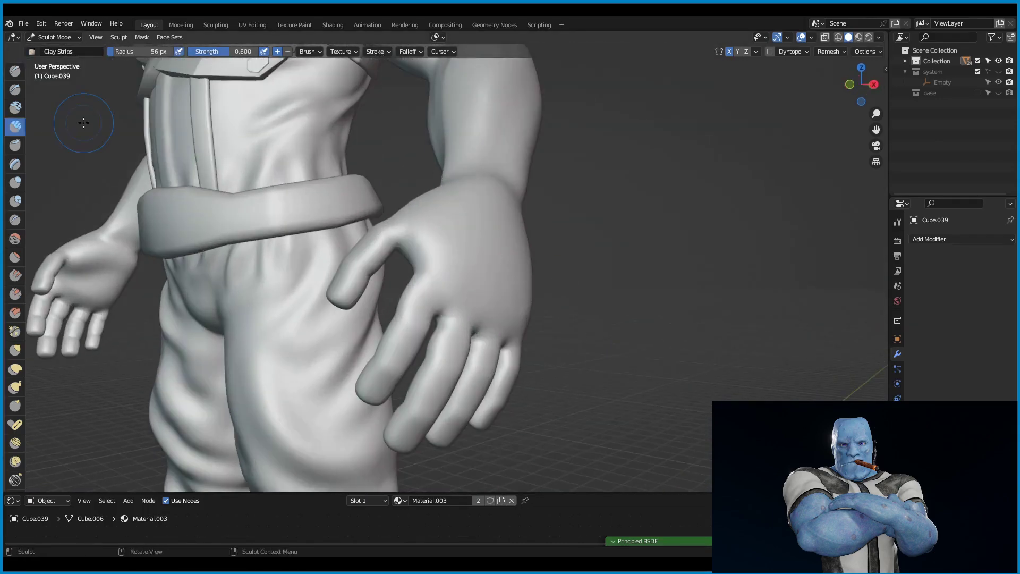
{"action": "mouse_move", "coordinate": [500, 248]}
{"action": "middle_mouse_down"}
{"action": "mouse_move", "coordinate": [494, 287]}
{"action": "mouse_move", "coordinate": [514, 352]}
{"action": "mouse_move", "coordinate": [486, 302]}
{"action": "mouse_move", "coordinate": [455, 336]}
{"action": "mouse_move", "coordinate": [430, 244]}
{"action": "mouse_move", "coordinate": [431, 175]}
{"action": "mouse_move", "coordinate": [436, 259]}
{"action": "mouse_move", "coordinate": [472, 303]}
{"action": "mouse_move", "coordinate": [510, 388]}
{"action": "middle_mouse_up"}
Reshape the fingers and palm with the Inflate/Deflate, Scrape/Peaks and Blob brushes.
{"action": "key", "text": "i"}
{"action": "key", "text": "shift+t"}
{"action": "middle_click_drag", "start_coordinate": [456, 367], "coordinate": [453, 188]}
{"action": "key", "text": "shift+b"}
{"action": "mouse_move", "coordinate": [348, 286]}
{"action": "middle_mouse_down"}
{"action": "mouse_move", "coordinate": [432, 296]}
{"action": "mouse_move", "coordinate": [447, 337]}
{"action": "mouse_move", "coordinate": [654, 201]}
{"action": "mouse_move", "coordinate": [610, 353]}
{"action": "mouse_move", "coordinate": [677, 409]}
{"action": "middle_mouse_up"}
{"action": "mouse_move", "coordinate": [404, 368]}
{"action": "middle_mouse_down"}
{"action": "mouse_move", "coordinate": [537, 336]}
{"action": "mouse_move", "coordinate": [619, 335]}
{"action": "mouse_move", "coordinate": [478, 230]}
{"action": "mouse_move", "coordinate": [372, 201]}
{"action": "mouse_move", "coordinate": [459, 170]}
{"action": "mouse_move", "coordinate": [453, 266]}
{"action": "mouse_move", "coordinate": [469, 205]}
{"action": "mouse_move", "coordinate": [644, 219]}
{"action": "middle_mouse_up"}
{"action": "scroll", "coordinate": [620, 334], "scroll_direction": "up", "scroll_amount": 5}
{"action": "key", "text": "i"}
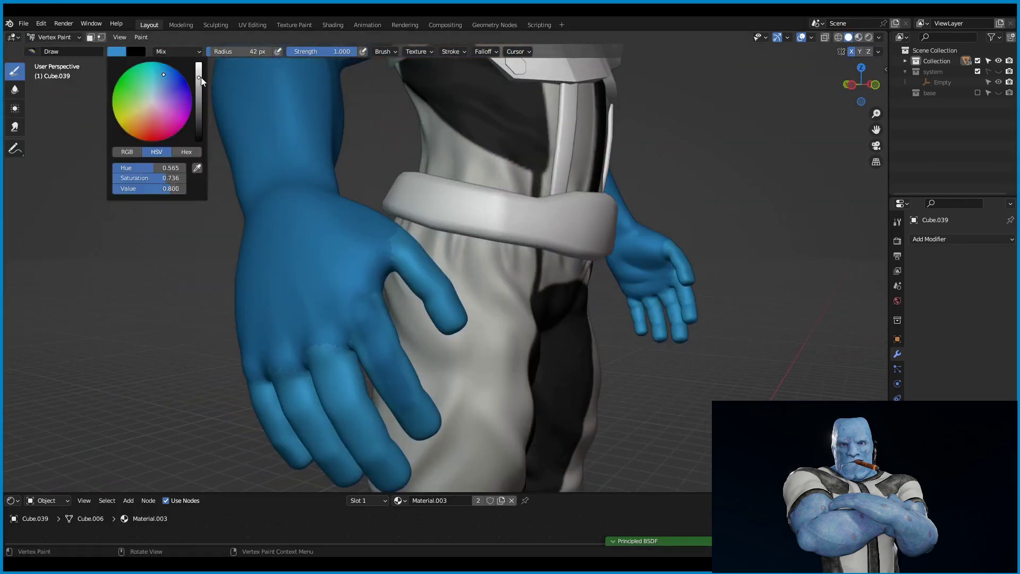
Paint the arm and hand blue, undoing a stray blue stroke on the pants.
{"action": "mouse_move", "coordinate": [202, 81]}
{"action": "middle_mouse_down"}
{"action": "mouse_move", "coordinate": [269, 296]}
{"action": "mouse_move", "coordinate": [432, 261]}
{"action": "middle_mouse_up"}
{"action": "left_click_drag", "start_coordinate": [433, 260], "coordinate": [489, 296]}
{"action": "key", "text": "ctrl+z"}
{"action": "mouse_move", "coordinate": [524, 227]}
{"action": "middle_mouse_down"}
{"action": "mouse_move", "coordinate": [198, 374]}
{"action": "mouse_move", "coordinate": [596, 354]}
{"action": "middle_mouse_up"}
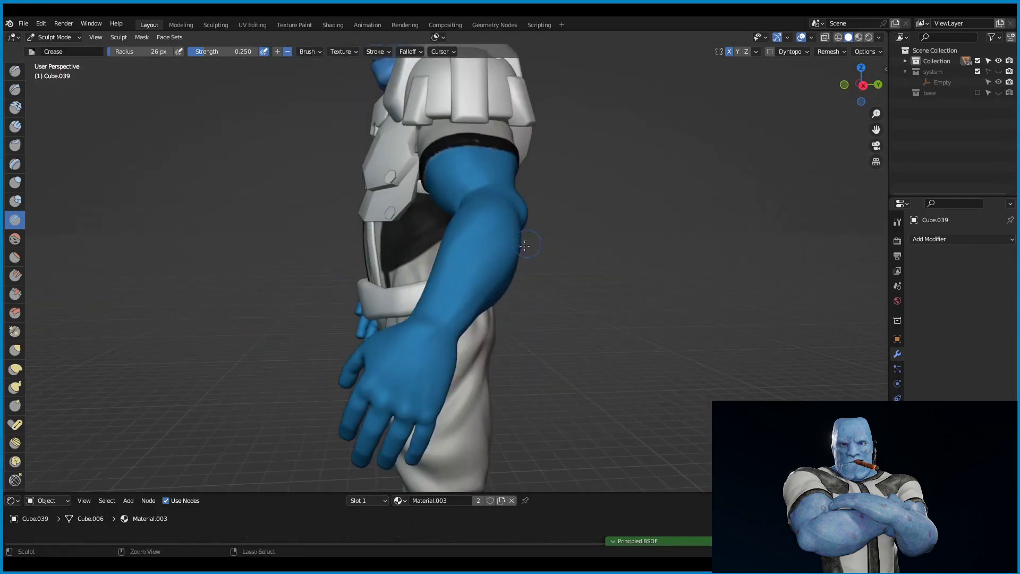
{"action": "middle_click_drag", "start_coordinate": [525, 245], "coordinate": [613, 275], "text": "ctrl"}
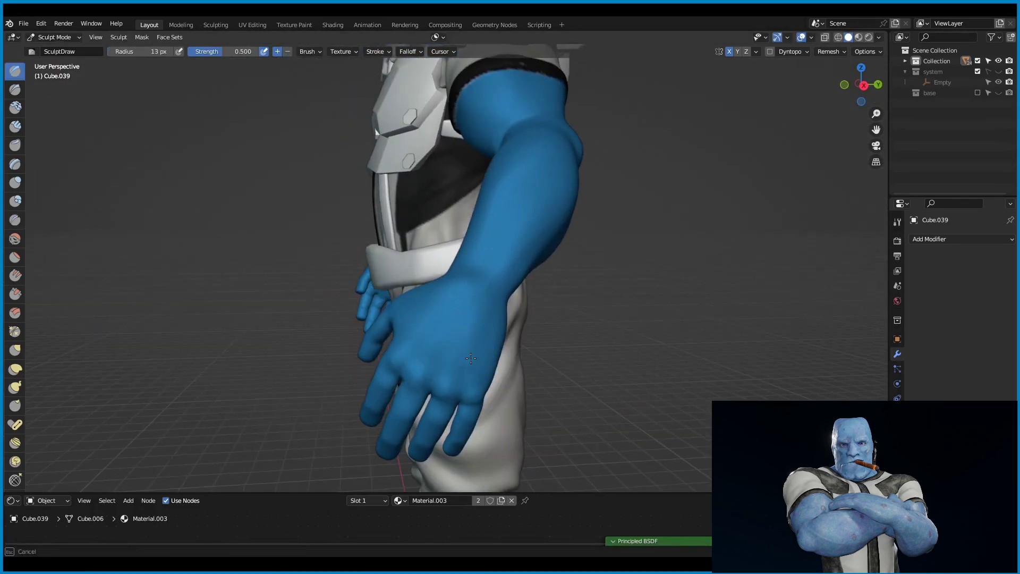
{"action": "mouse_move", "coordinate": [471, 358]}
{"action": "middle_mouse_down"}
{"action": "mouse_move", "coordinate": [558, 307]}
{"action": "mouse_move", "coordinate": [479, 244]}
{"action": "mouse_move", "coordinate": [636, 234]}
{"action": "middle_mouse_up"}
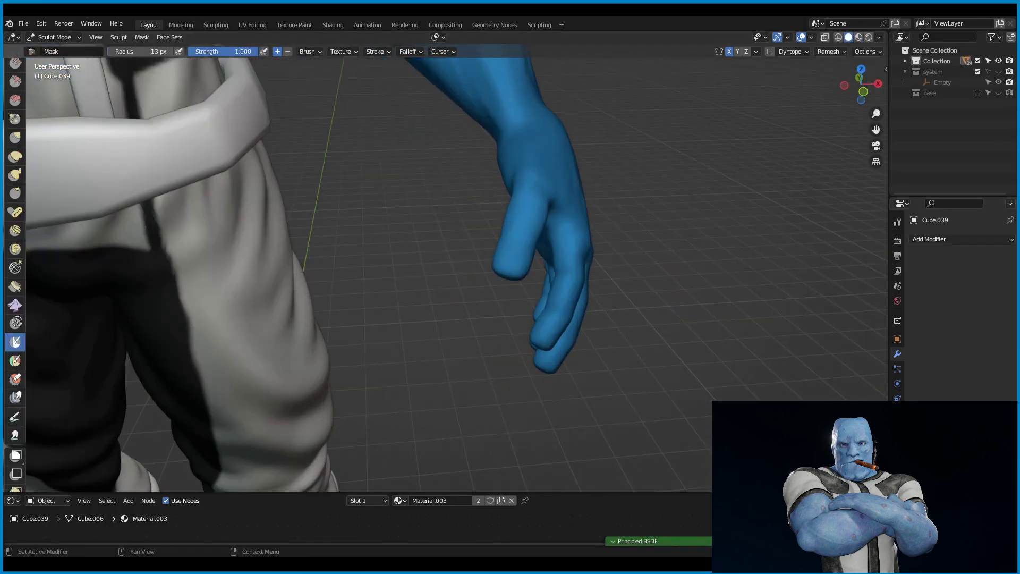
Save the file and isolate the body mesh in local view, framing the hand.
{"action": "middle_click_drag", "start_coordinate": [838, 246], "coordinate": [550, 217]}
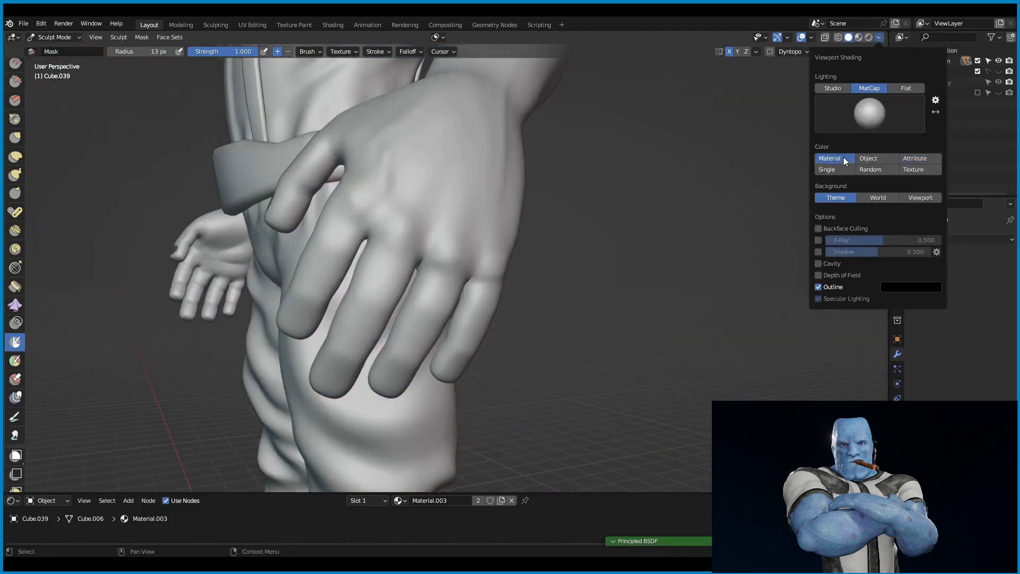
{"action": "key", "text": "ctrl+s"}
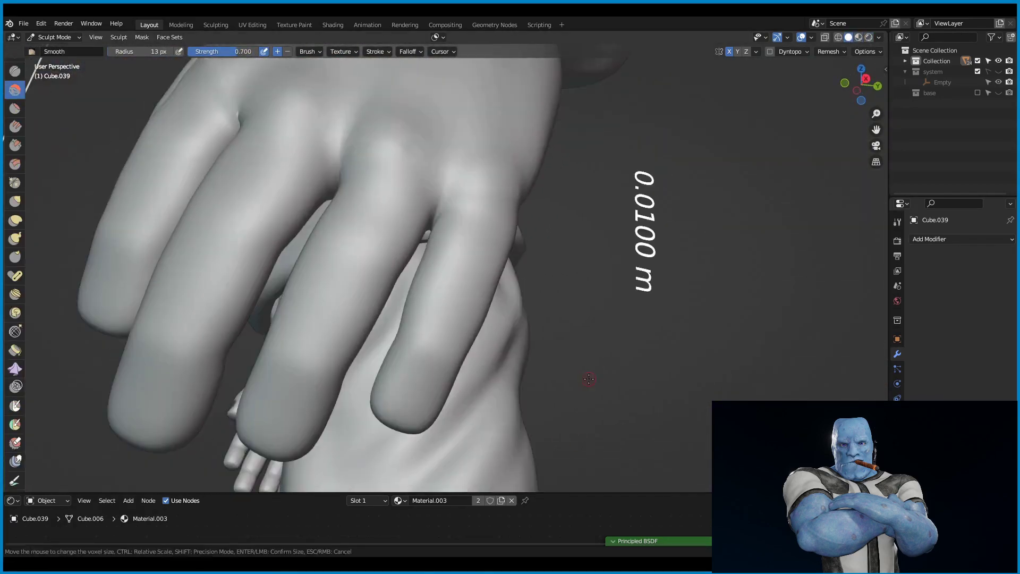
{"action": "mouse_move", "coordinate": [584, 266]}
{"action": "middle_mouse_down"}
{"action": "mouse_move", "coordinate": [389, 319]}
{"action": "mouse_move", "coordinate": [609, 321]}
{"action": "mouse_move", "coordinate": [507, 272]}
{"action": "mouse_move", "coordinate": [19, 104]}
{"action": "middle_mouse_up"}
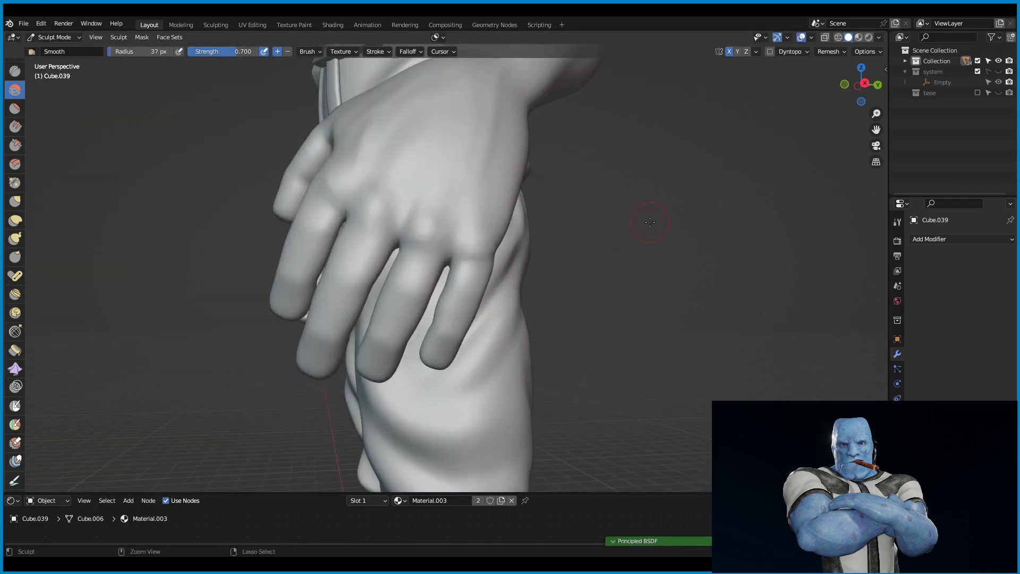
{"action": "key", "text": "slash"}
{"action": "middle_click_drag", "start_coordinate": [650, 222], "coordinate": [569, 270]}
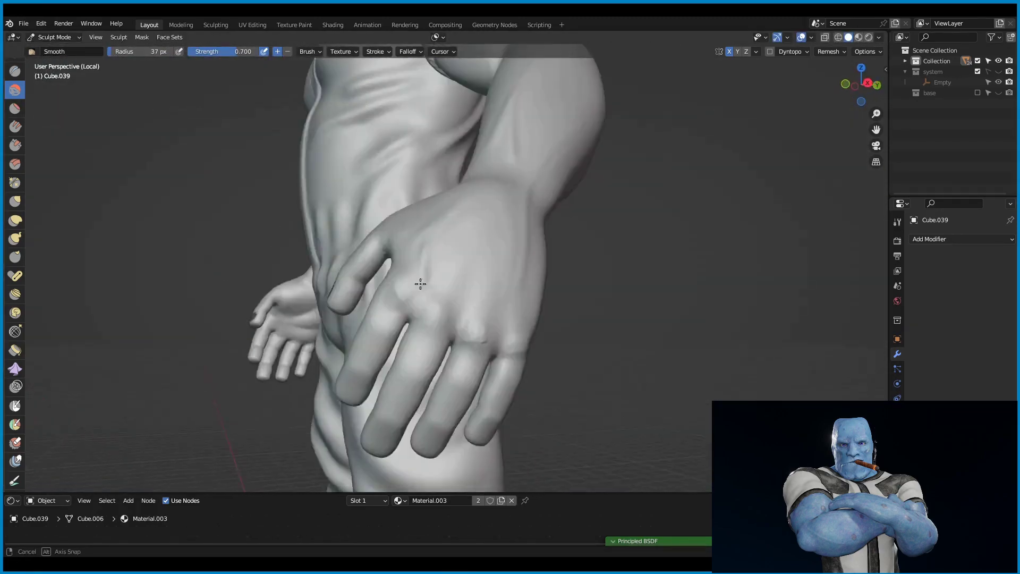
{"action": "middle_click_drag", "start_coordinate": [420, 284], "coordinate": [549, 253]}
Scrape the knuckles with Scrape/Peaks and mask a fingernail outline on a fingertip.
{"action": "key", "text": "m"}
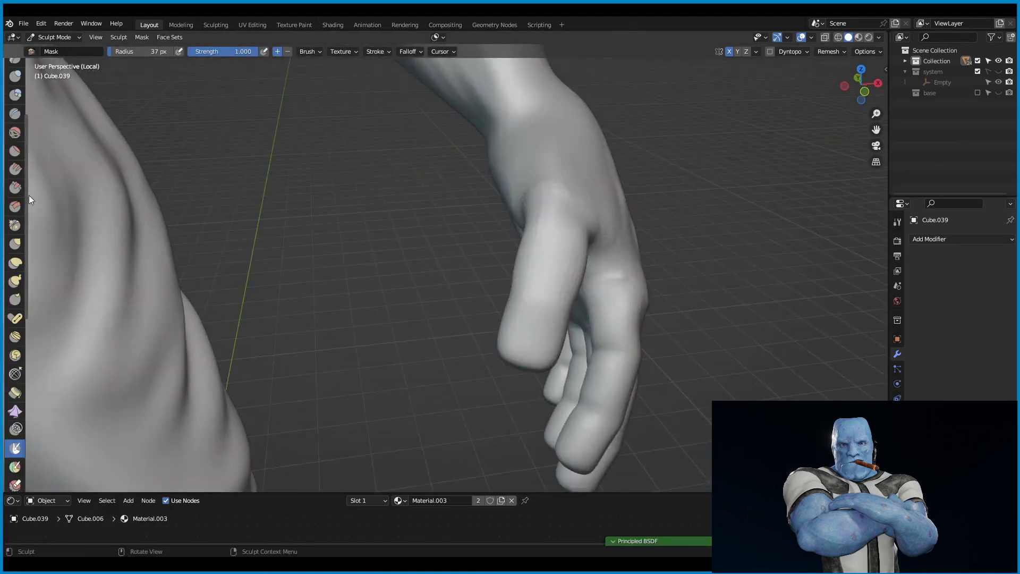
{"action": "left_click", "coordinate": [15, 187]}
{"action": "middle_click_drag", "start_coordinate": [391, 187], "coordinate": [385, 190]}
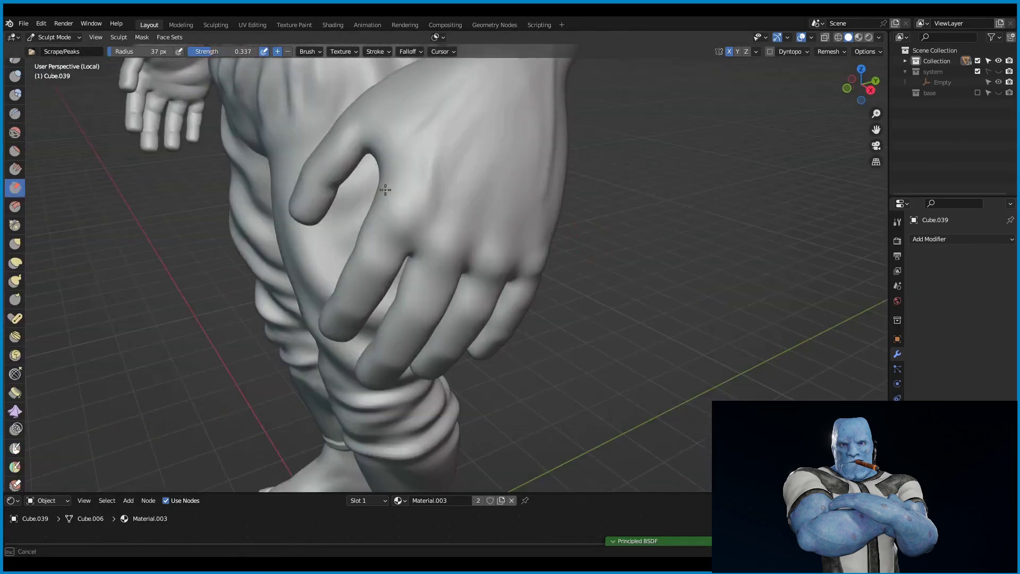
{"action": "middle_click_drag", "start_coordinate": [598, 253], "coordinate": [371, 140]}
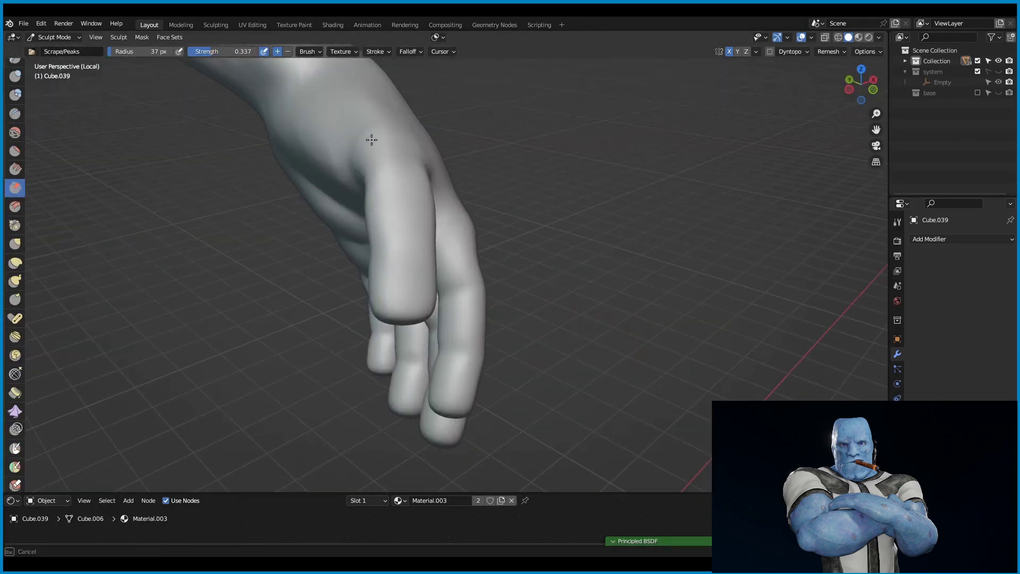
{"action": "mouse_move", "coordinate": [253, 110]}
{"action": "middle_mouse_down"}
{"action": "mouse_move", "coordinate": [432, 291]}
{"action": "mouse_move", "coordinate": [542, 286]}
{"action": "middle_mouse_up"}
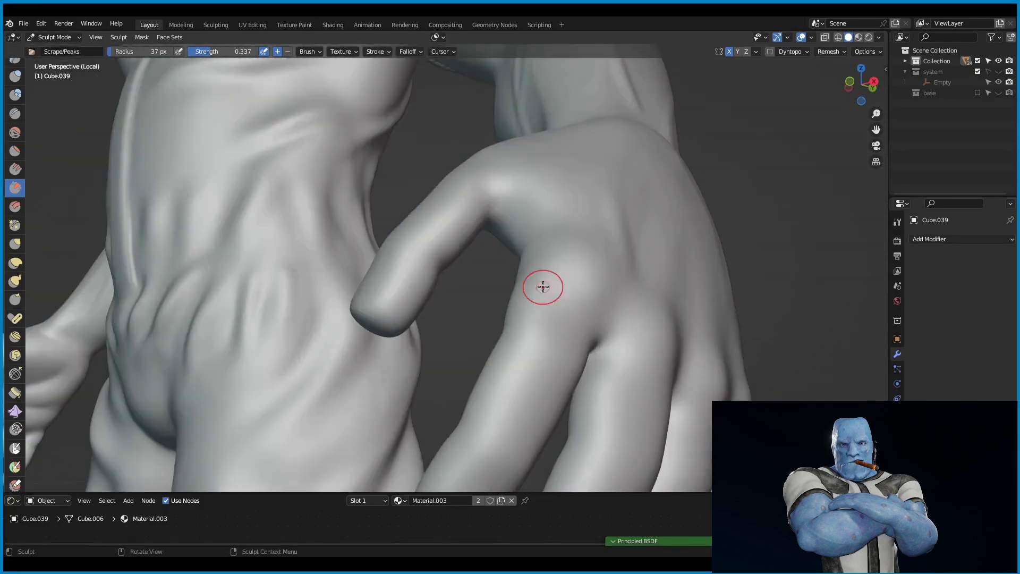
{"action": "mouse_move", "coordinate": [462, 204]}
{"action": "middle_mouse_down"}
{"action": "mouse_move", "coordinate": [444, 216]}
{"action": "mouse_move", "coordinate": [519, 241]}
{"action": "mouse_move", "coordinate": [460, 222]}
{"action": "mouse_move", "coordinate": [448, 234]}
{"action": "mouse_move", "coordinate": [666, 227]}
{"action": "mouse_move", "coordinate": [549, 230]}
{"action": "mouse_move", "coordinate": [731, 297]}
{"action": "mouse_move", "coordinate": [477, 335]}
{"action": "middle_mouse_up"}
Invert the fingernail mask, inflate the nails at 0.020 strength, then clear the mask.
{"action": "middle_click_drag", "start_coordinate": [243, 238], "coordinate": [127, 241]}
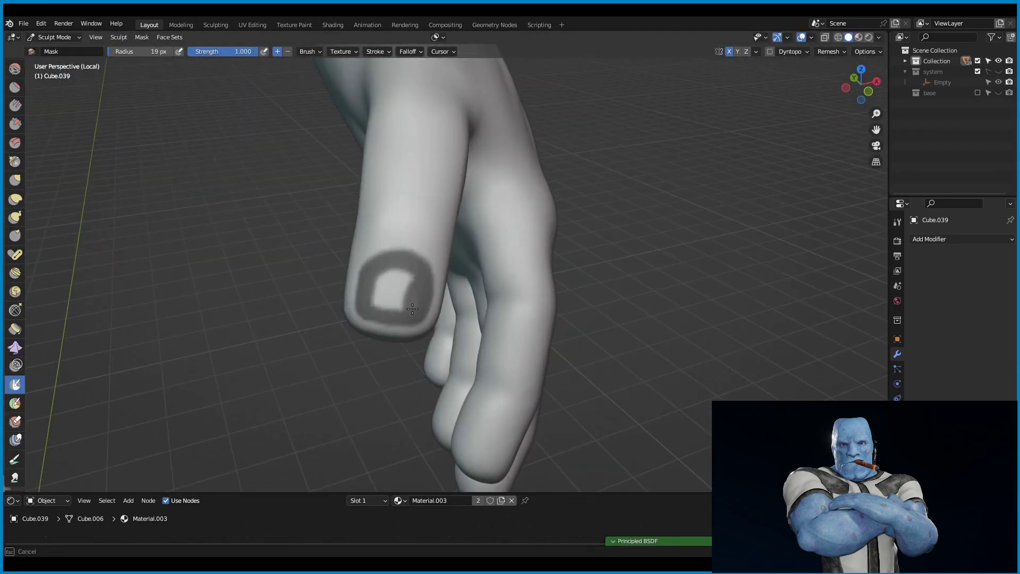
{"action": "mouse_move", "coordinate": [412, 308]}
{"action": "middle_mouse_down"}
{"action": "mouse_move", "coordinate": [537, 251]}
{"action": "mouse_move", "coordinate": [425, 261]}
{"action": "mouse_move", "coordinate": [405, 285]}
{"action": "mouse_move", "coordinate": [354, 306]}
{"action": "mouse_move", "coordinate": [592, 280]}
{"action": "mouse_move", "coordinate": [536, 246]}
{"action": "mouse_move", "coordinate": [196, 273]}
{"action": "middle_mouse_up"}
{"action": "key", "text": "ctrl+i"}
{"action": "left_click", "coordinate": [801, 37]}
{"action": "key", "text": "KP_Divide"}
Exit local view and orbit around the torso and hand to review the nails.
{"action": "key", "text": "shift+s"}
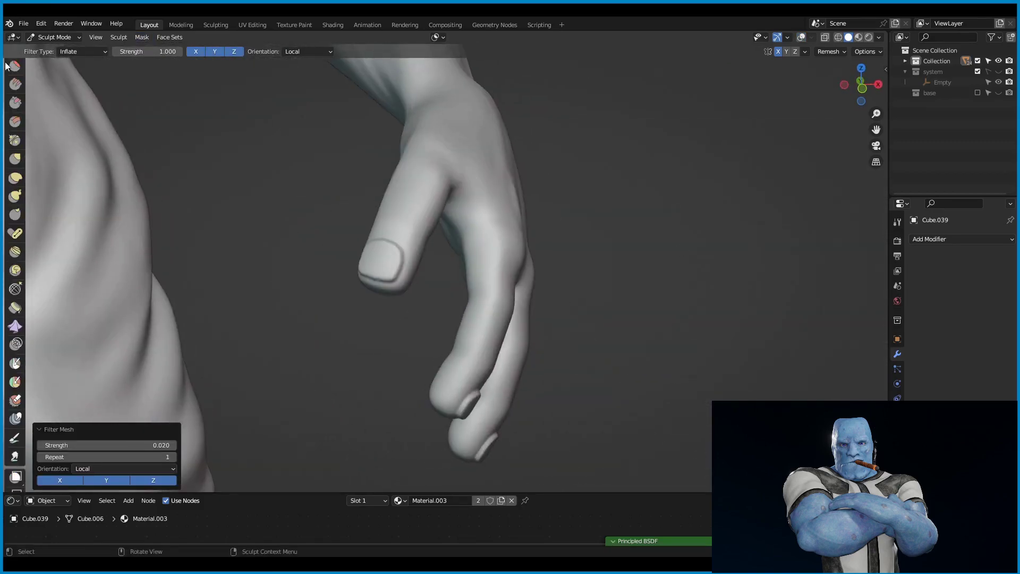
{"action": "mouse_move", "coordinate": [298, 239]}
{"action": "middle_mouse_down"}
{"action": "mouse_move", "coordinate": [421, 382]}
{"action": "mouse_move", "coordinate": [681, 391]}
{"action": "mouse_move", "coordinate": [303, 236]}
{"action": "mouse_move", "coordinate": [641, 174]}
{"action": "middle_mouse_up"}
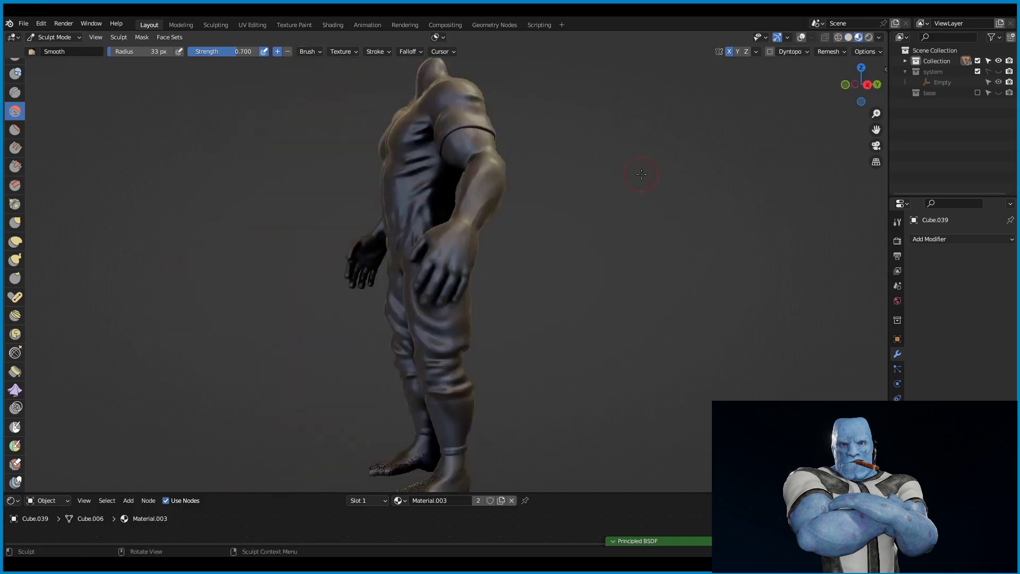
{"action": "scroll", "coordinate": [533, 232], "scroll_direction": "up", "scroll_amount": 3}
{"action": "scroll", "coordinate": [508, 252], "scroll_direction": "down", "scroll_amount": 3}
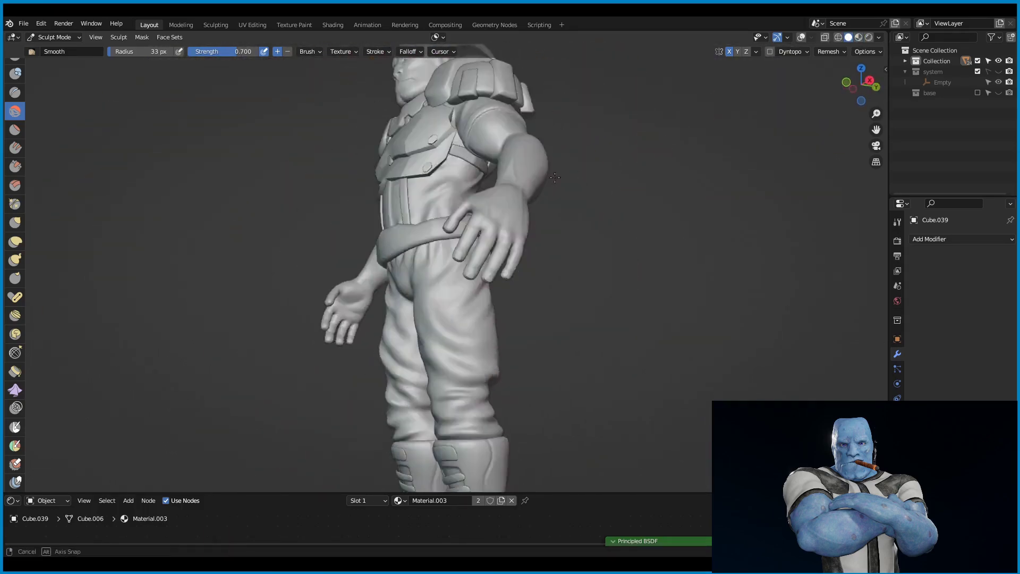
{"action": "middle_click_drag", "start_coordinate": [612, 238], "coordinate": [439, 224]}
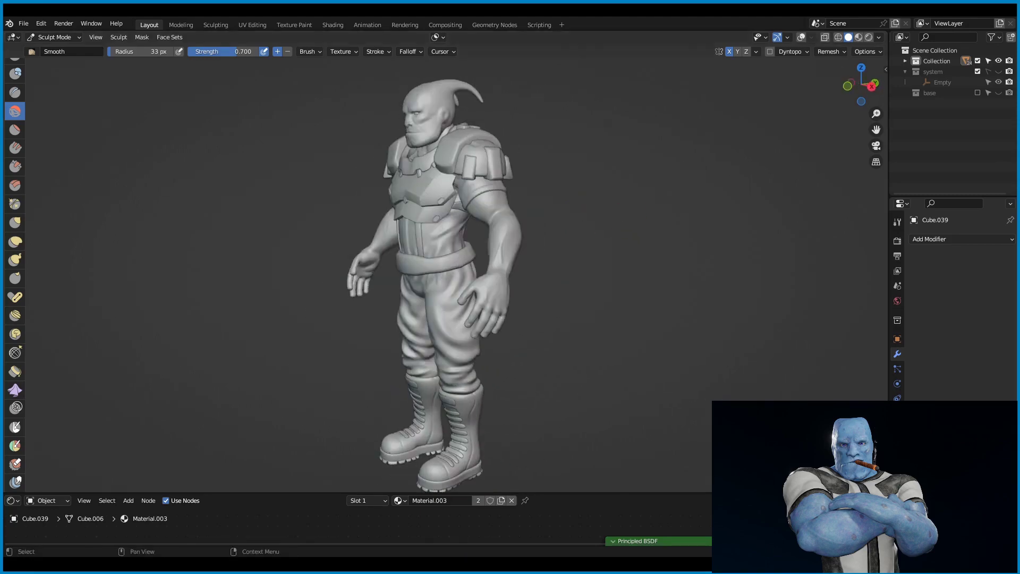
Sharpen the upper-arm sleeve seam into a rounded band with Crease and Smooth strokes.
{"action": "middle_click_drag", "start_coordinate": [466, 267], "coordinate": [456, 302]}
{"action": "scroll", "coordinate": [457, 303], "scroll_direction": "up", "scroll_amount": 6}
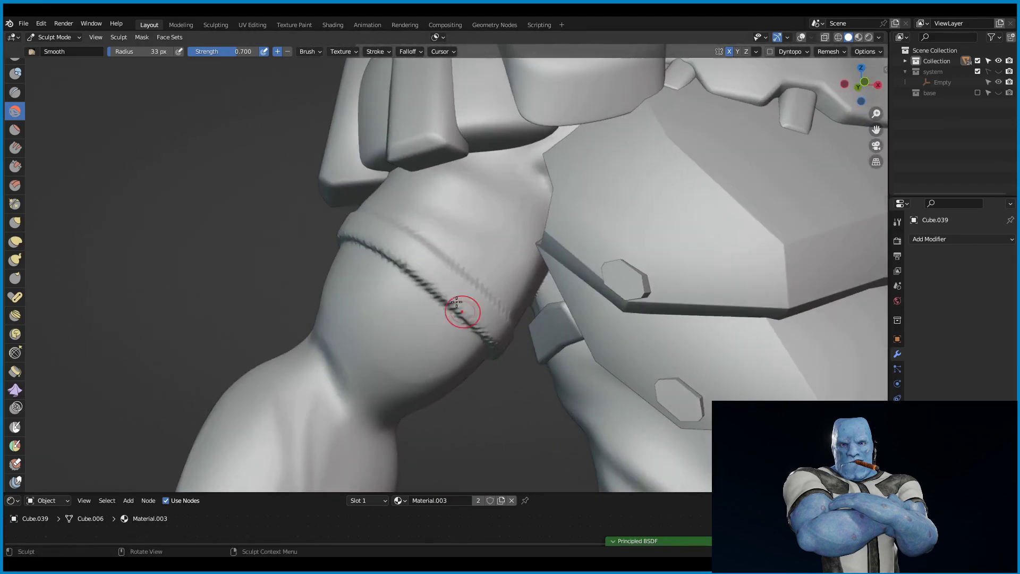
{"action": "middle_click_drag", "start_coordinate": [376, 273], "coordinate": [502, 262]}
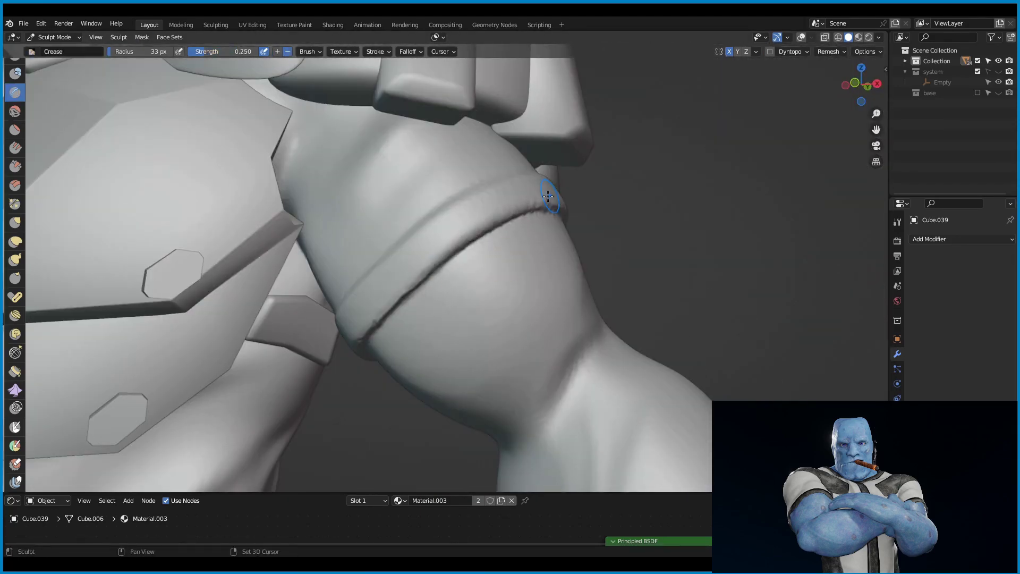
{"action": "mouse_move", "coordinate": [547, 196]}
{"action": "middle_mouse_down"}
{"action": "mouse_move", "coordinate": [342, 289]}
{"action": "mouse_move", "coordinate": [253, 303]}
{"action": "middle_mouse_up"}
{"action": "scroll", "coordinate": [336, 209], "scroll_direction": "down", "scroll_amount": 4}
{"action": "scroll", "coordinate": [379, 277], "scroll_direction": "up", "scroll_amount": 4}
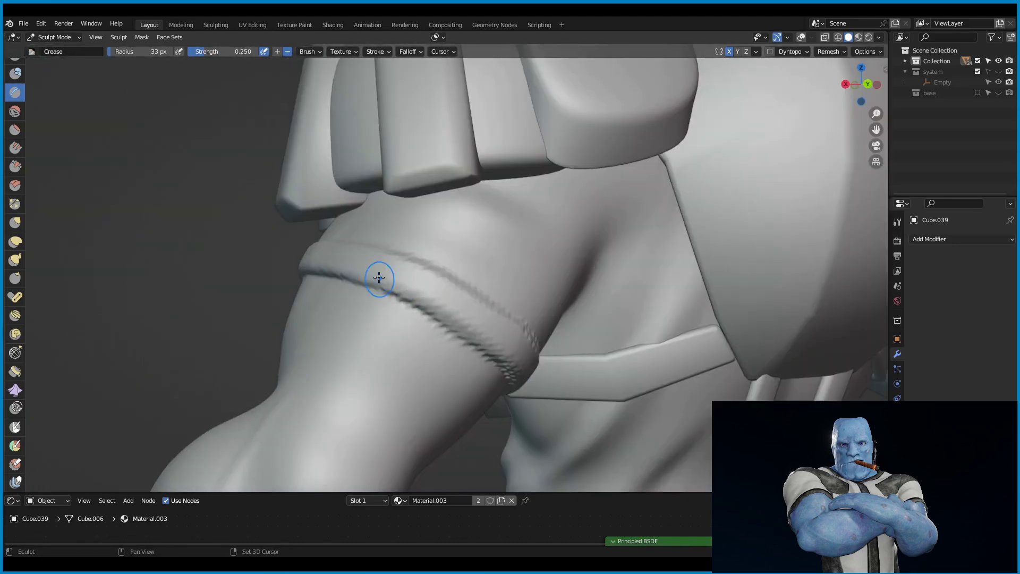
{"action": "middle_click_drag", "start_coordinate": [390, 297], "coordinate": [486, 353]}
{"action": "mouse_move", "coordinate": [454, 315]}
{"action": "middle_mouse_down"}
{"action": "mouse_move", "coordinate": [449, 296]}
{"action": "mouse_move", "coordinate": [563, 342]}
{"action": "mouse_move", "coordinate": [488, 263]}
{"action": "middle_mouse_up"}
{"action": "mouse_move", "coordinate": [422, 336]}
{"action": "middle_mouse_down"}
{"action": "mouse_move", "coordinate": [490, 280]}
{"action": "mouse_move", "coordinate": [583, 227]}
{"action": "middle_mouse_up"}
{"action": "mouse_move", "coordinate": [496, 270]}
{"action": "middle_mouse_down"}
{"action": "mouse_move", "coordinate": [533, 275]}
{"action": "mouse_move", "coordinate": [462, 303]}
{"action": "mouse_move", "coordinate": [476, 309]}
{"action": "middle_mouse_up"}
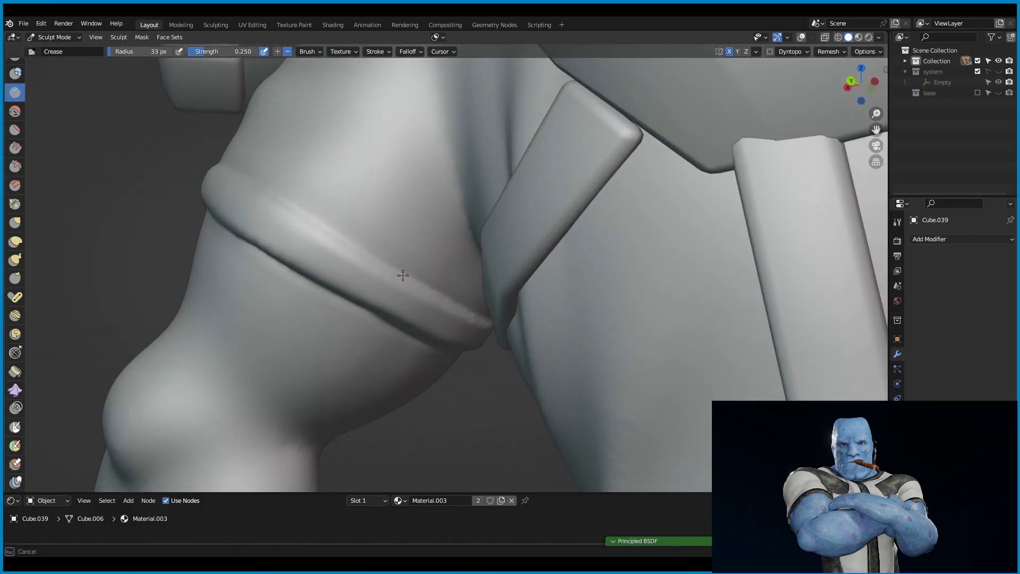
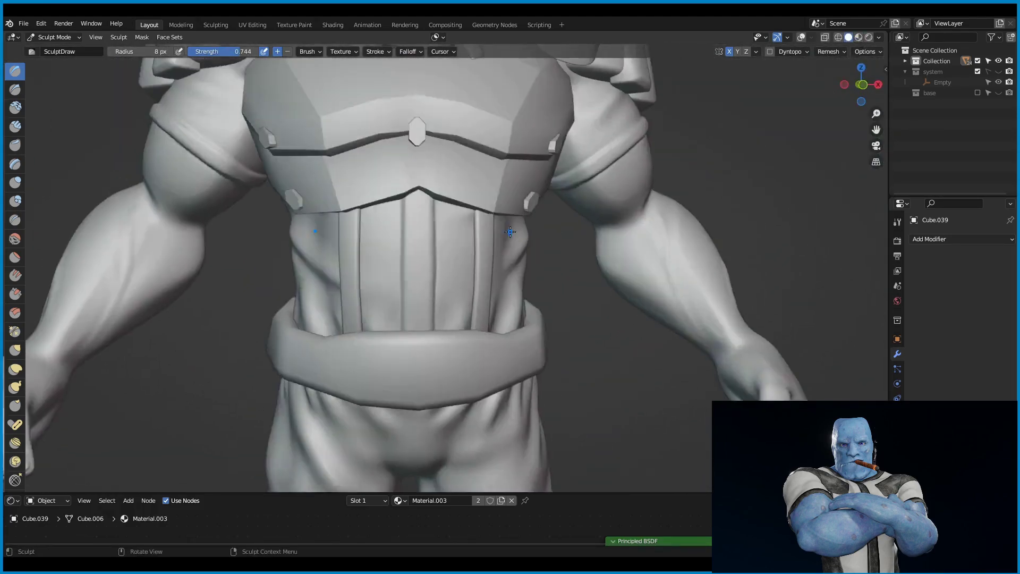
Draw straight Line-stroke seam lines down the trouser leg.
{"action": "middle_click_drag", "start_coordinate": [510, 231], "coordinate": [522, 207]}
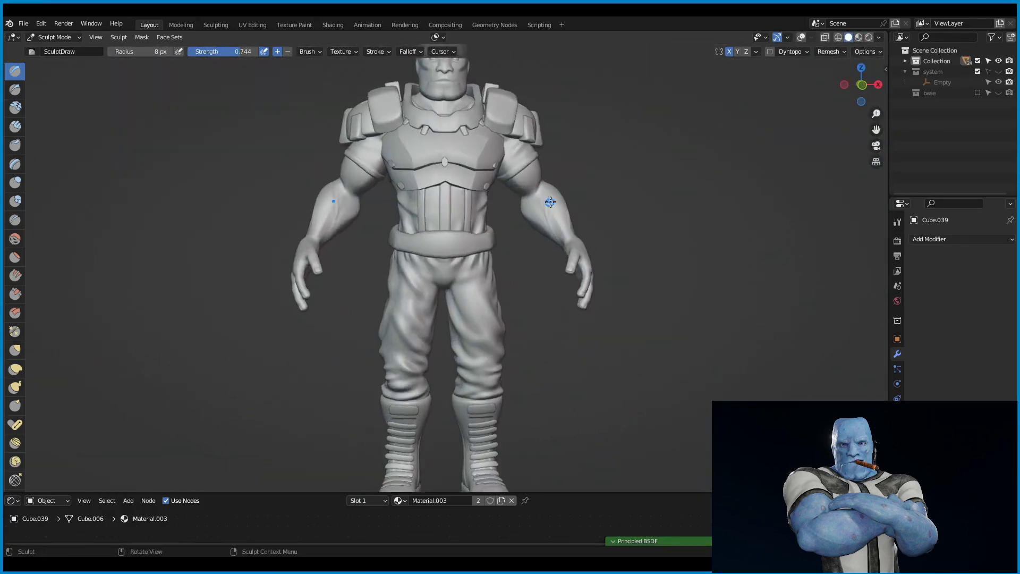
{"action": "left_click_drag", "start_coordinate": [430, 93], "coordinate": [426, 261]}
{"action": "middle_click_drag", "start_coordinate": [425, 266], "coordinate": [437, 170]}
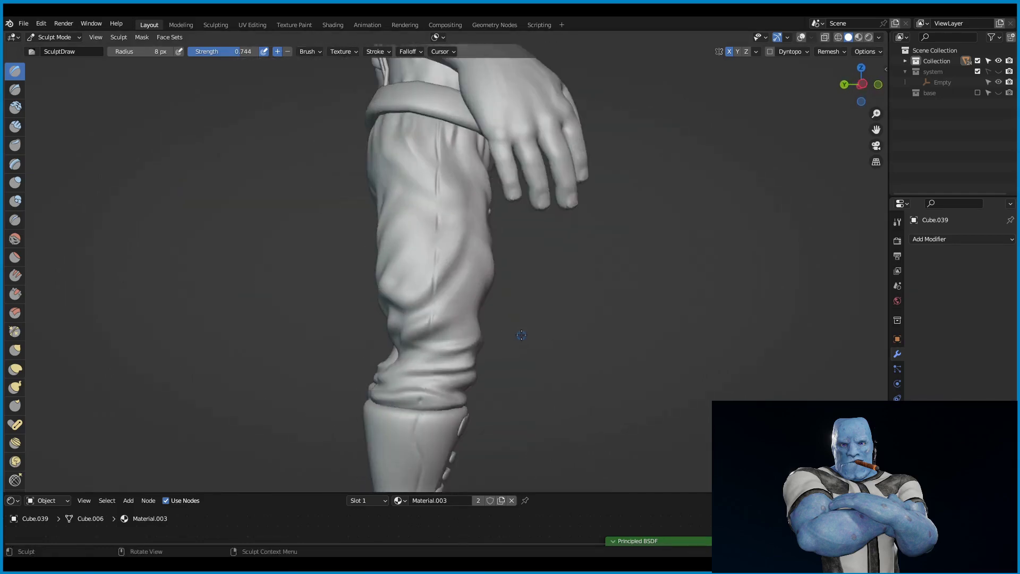
{"action": "left_click_drag", "start_coordinate": [437, 170], "coordinate": [438, 207]}
Orbit to a low view and draw a seam line down the shoulder.
{"action": "middle_click_drag", "start_coordinate": [439, 118], "coordinate": [575, 251]}
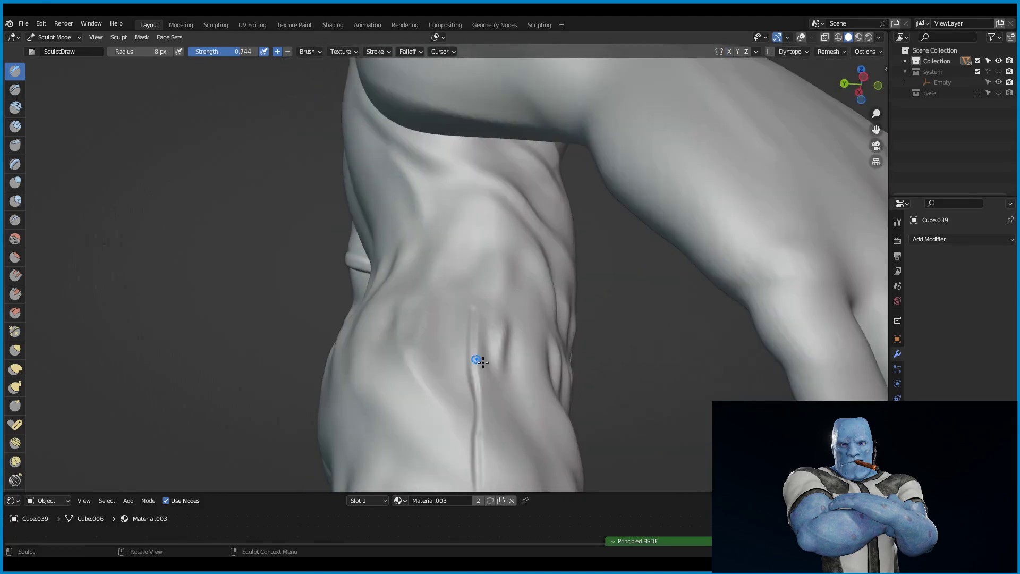
{"action": "middle_click_drag", "start_coordinate": [471, 112], "coordinate": [343, 192]}
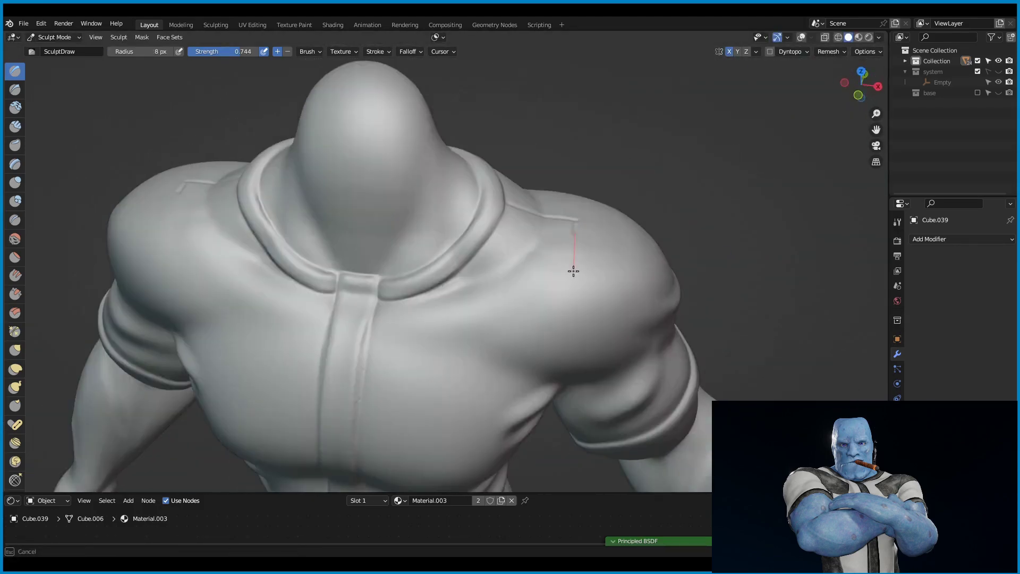
{"action": "left_click_drag", "start_coordinate": [557, 207], "coordinate": [560, 248]}
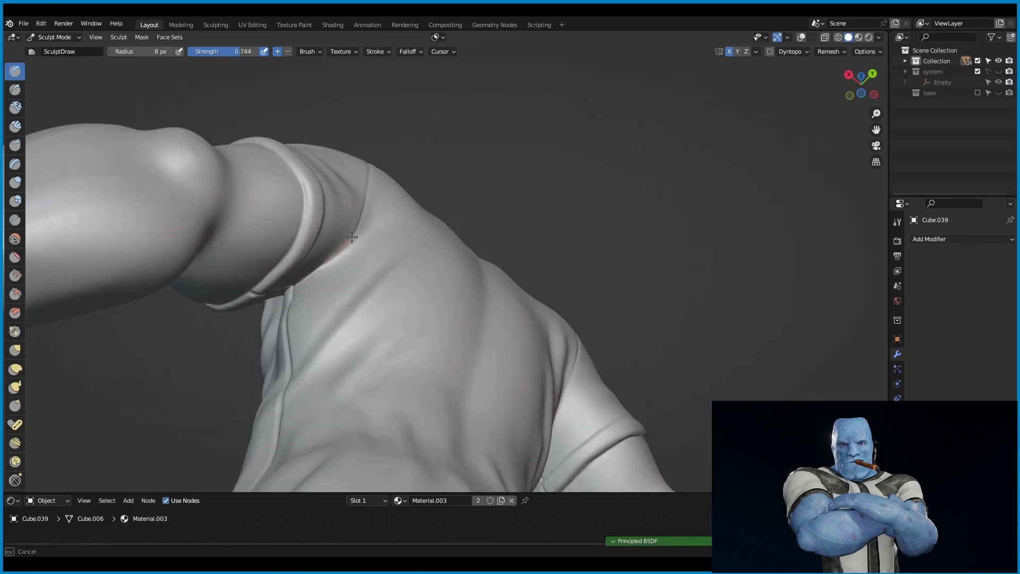
{"action": "mouse_move", "coordinate": [554, 290]}
{"action": "middle_mouse_down"}
{"action": "mouse_move", "coordinate": [604, 262]}
{"action": "mouse_move", "coordinate": [597, 243]}
{"action": "middle_mouse_up"}
{"action": "scroll", "coordinate": [580, 216], "scroll_direction": "down", "scroll_amount": 5}
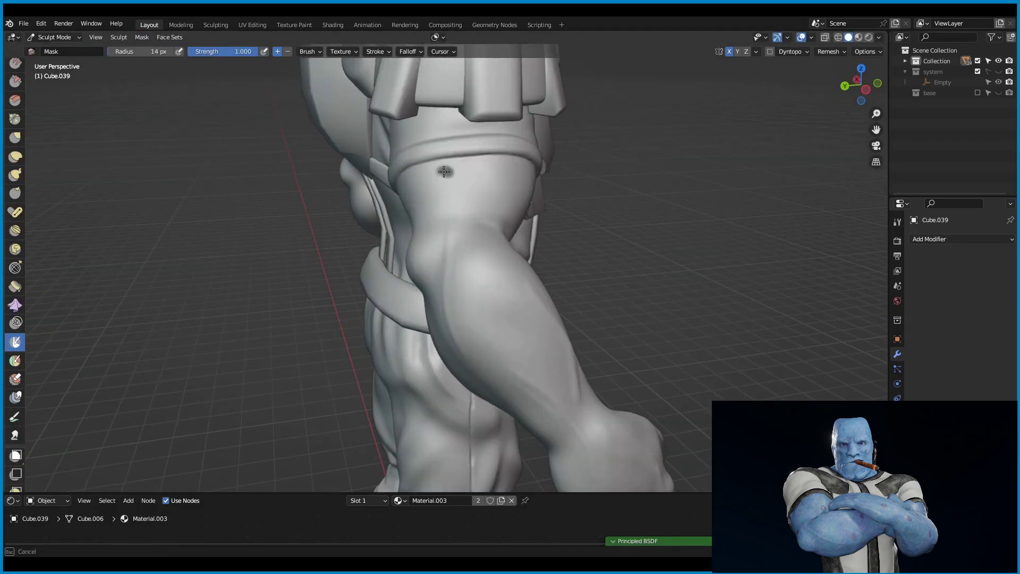
Try the mesh-wide Inflate filter, then inspect the masked dots around the head.
{"action": "middle_click_drag", "start_coordinate": [456, 269], "coordinate": [508, 314]}
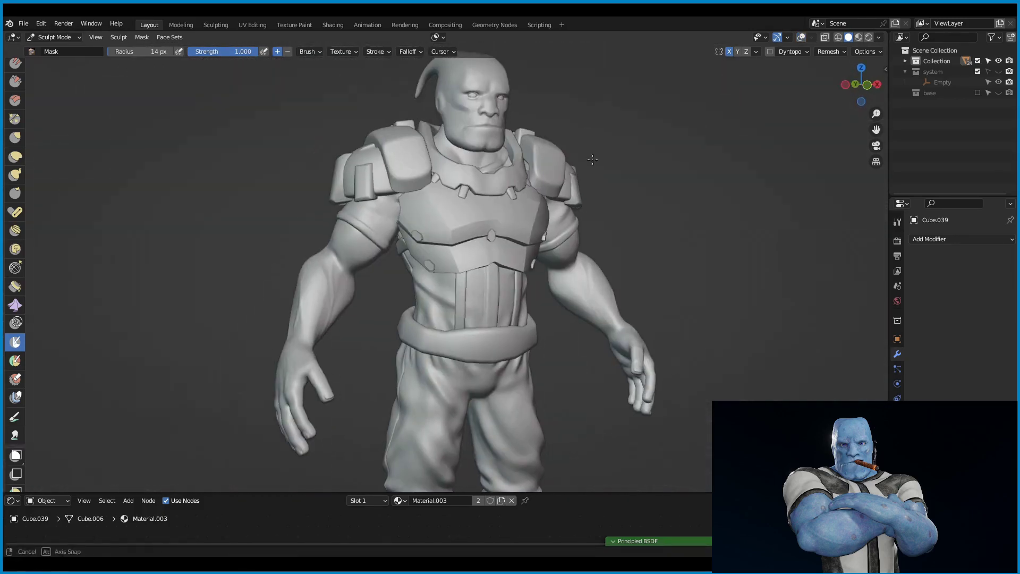
{"action": "scroll", "coordinate": [20, 446], "scroll_direction": "down", "scroll_amount": 2}
{"action": "left_click", "coordinate": [16, 444]}
{"action": "left_click_drag", "start_coordinate": [585, 239], "coordinate": [598, 239]}
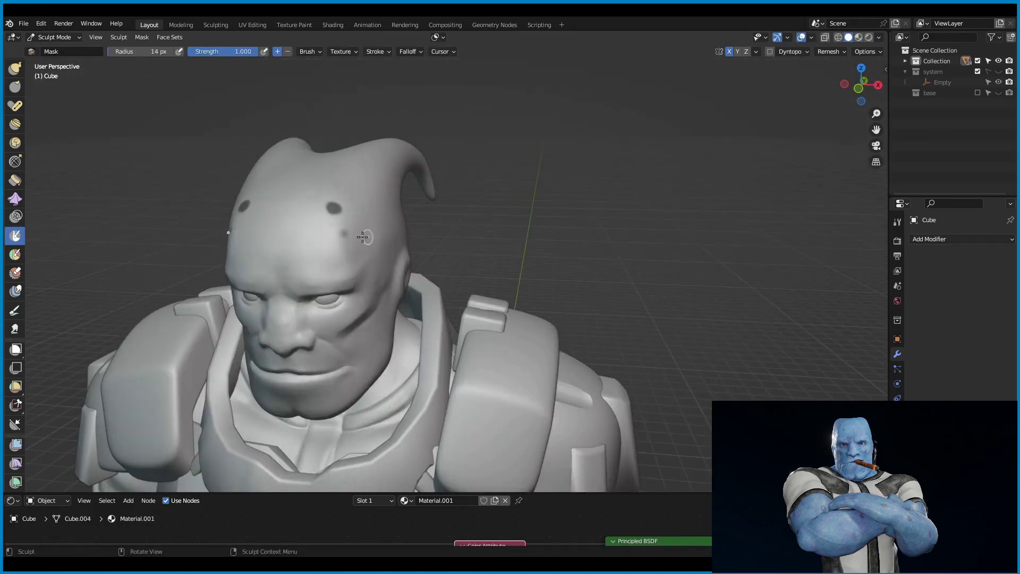
{"action": "middle_click_drag", "start_coordinate": [426, 216], "coordinate": [381, 213]}
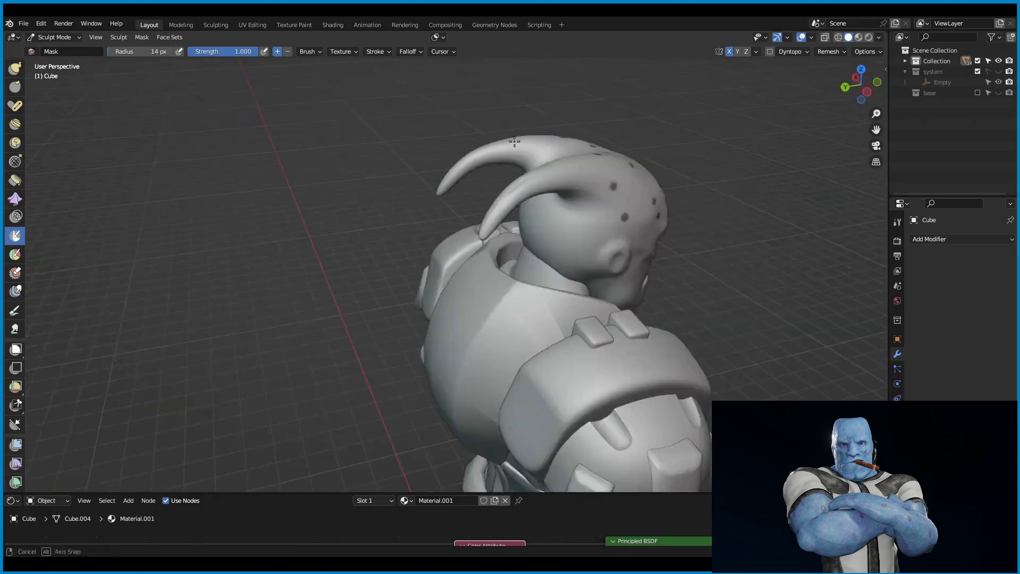
{"action": "middle_click_drag", "start_coordinate": [514, 141], "coordinate": [664, 236]}
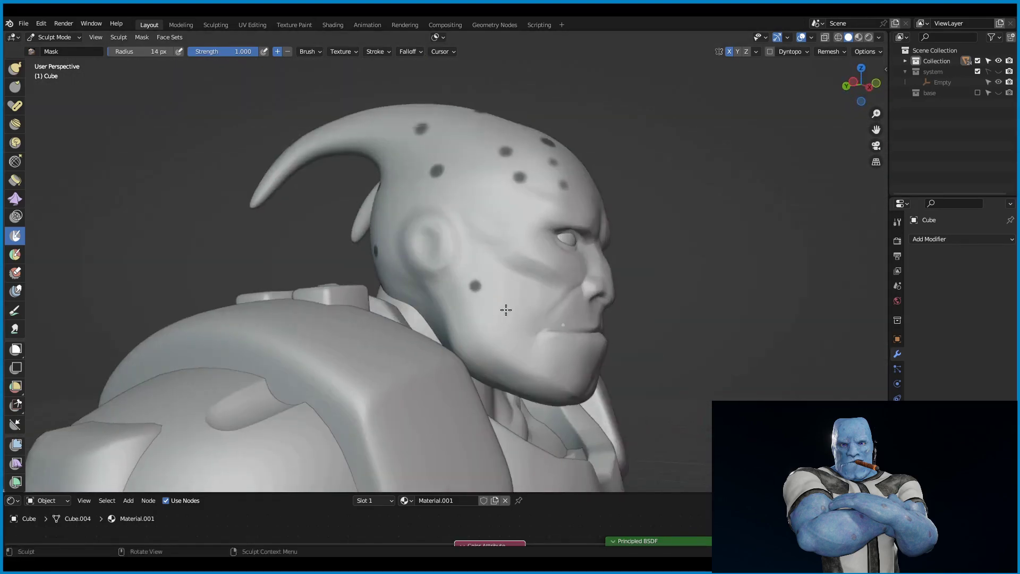
{"action": "middle_click_drag", "start_coordinate": [506, 309], "coordinate": [511, 349]}
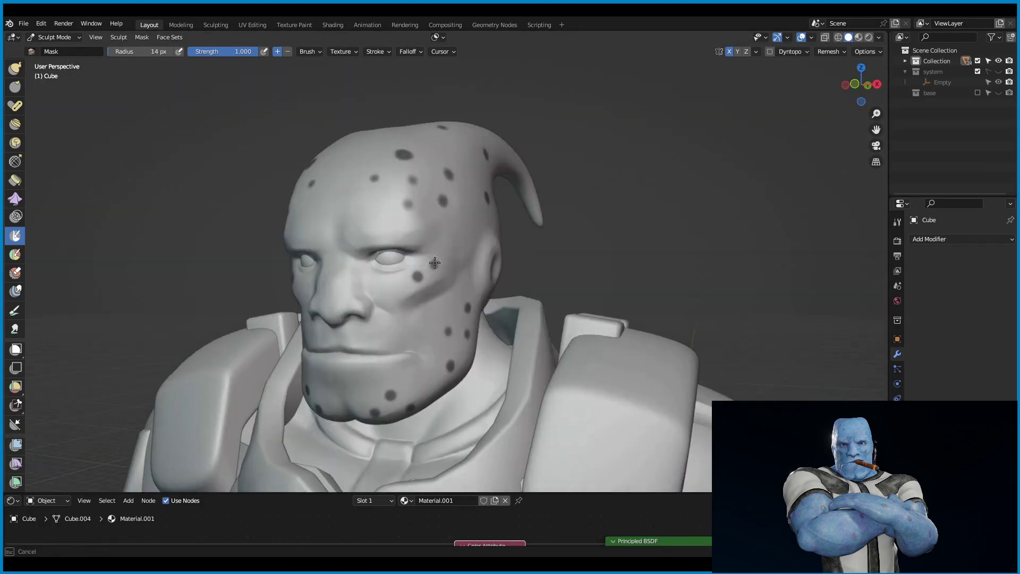
{"action": "mouse_move", "coordinate": [489, 264]}
{"action": "middle_mouse_down"}
{"action": "mouse_move", "coordinate": [433, 276]}
{"action": "mouse_move", "coordinate": [458, 273]}
{"action": "middle_mouse_up"}
{"action": "scroll", "coordinate": [460, 274], "scroll_direction": "up", "scroll_amount": 2}
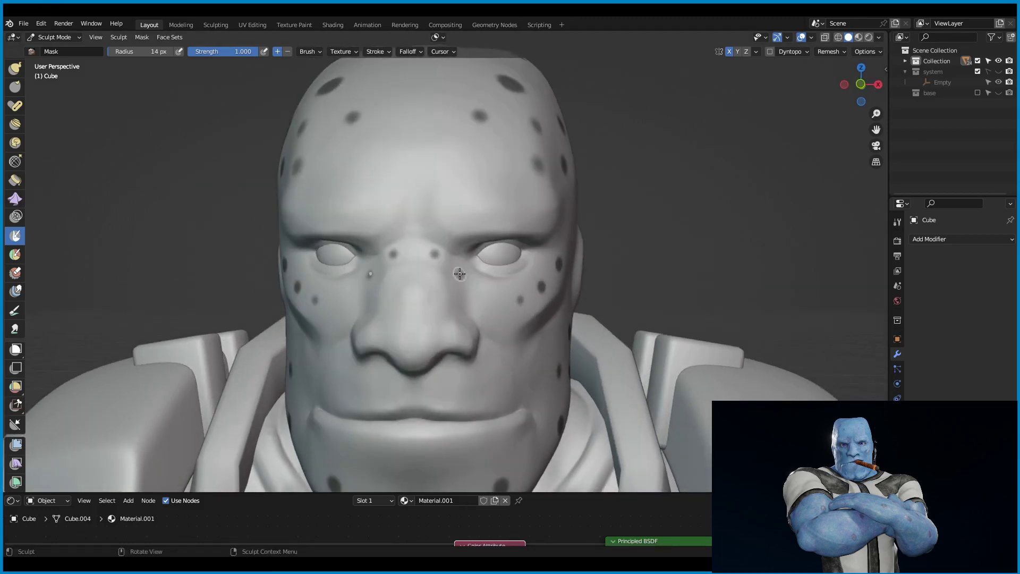
{"action": "middle_click_drag", "start_coordinate": [500, 212], "coordinate": [432, 198]}
{"action": "scroll", "coordinate": [696, 121], "scroll_direction": "down", "scroll_amount": 3}
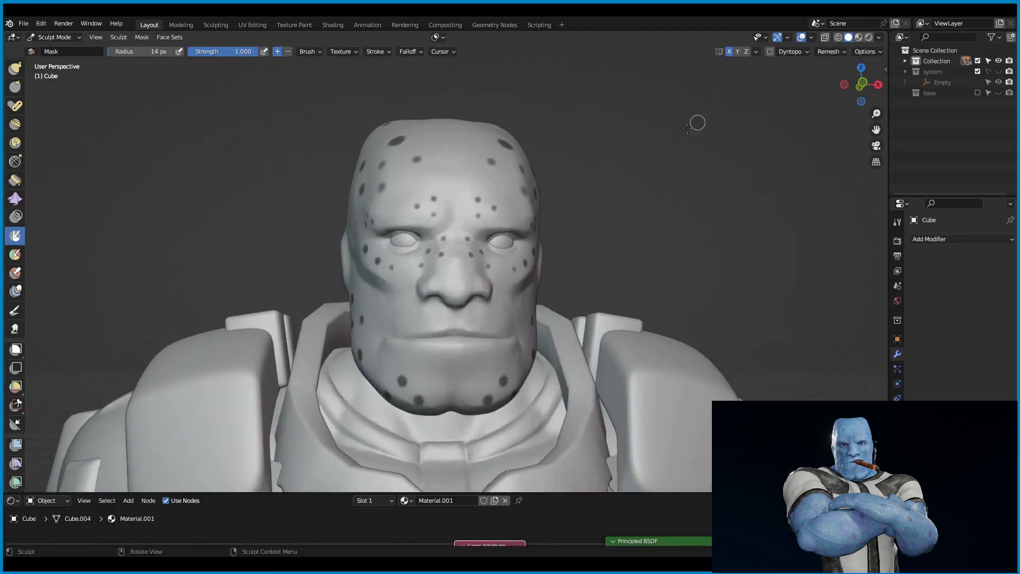
Apply a Mask menu operation and Inflate with the Mesh Filter to raise the dots.
{"action": "left_click", "coordinate": [142, 37]}
{"action": "left_click", "coordinate": [160, 84]}
{"action": "left_click", "coordinate": [16, 445]}
{"action": "left_click_drag", "start_coordinate": [690, 271], "coordinate": [714, 271]}
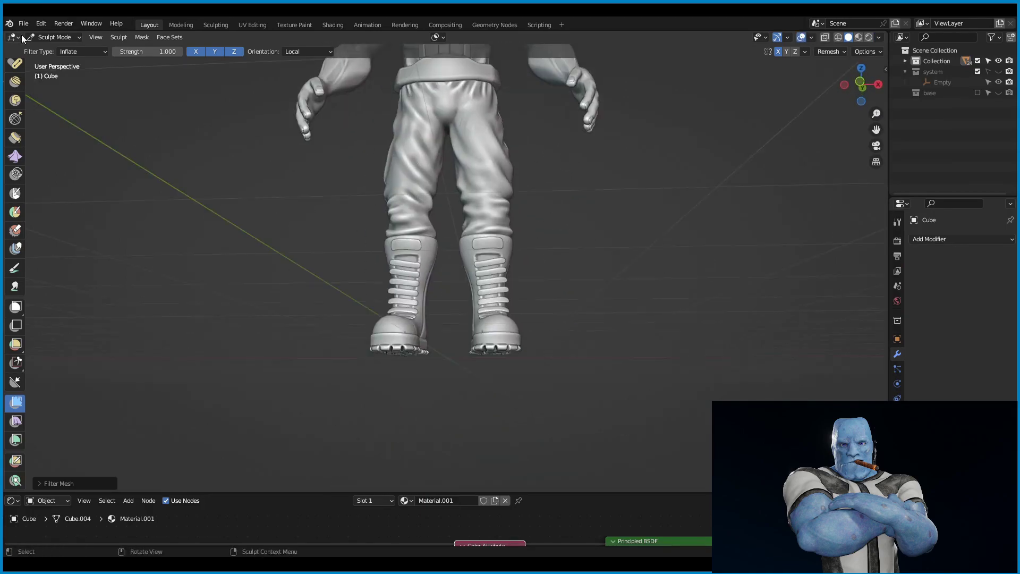
Inspect the boot soles from below and the side, then put the body in Vertex Paint.
{"action": "mouse_move", "coordinate": [266, 90]}
{"action": "middle_mouse_down"}
{"action": "mouse_move", "coordinate": [644, 217]}
{"action": "mouse_move", "coordinate": [619, 166]}
{"action": "middle_mouse_up"}
{"action": "middle_click_drag", "start_coordinate": [552, 251], "coordinate": [513, 281]}
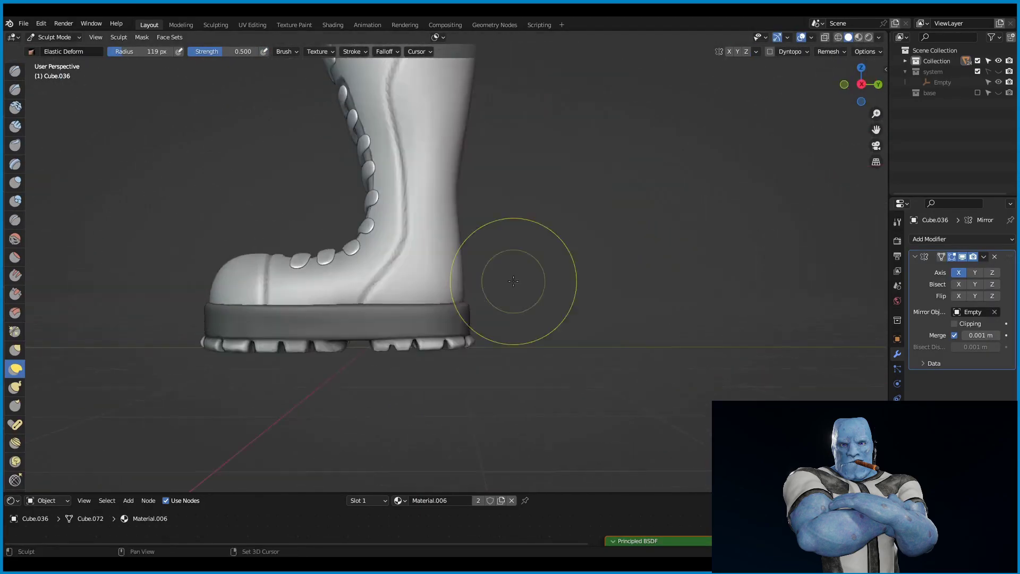
{"action": "middle_click_drag", "start_coordinate": [646, 277], "coordinate": [522, 323], "text": "alt"}
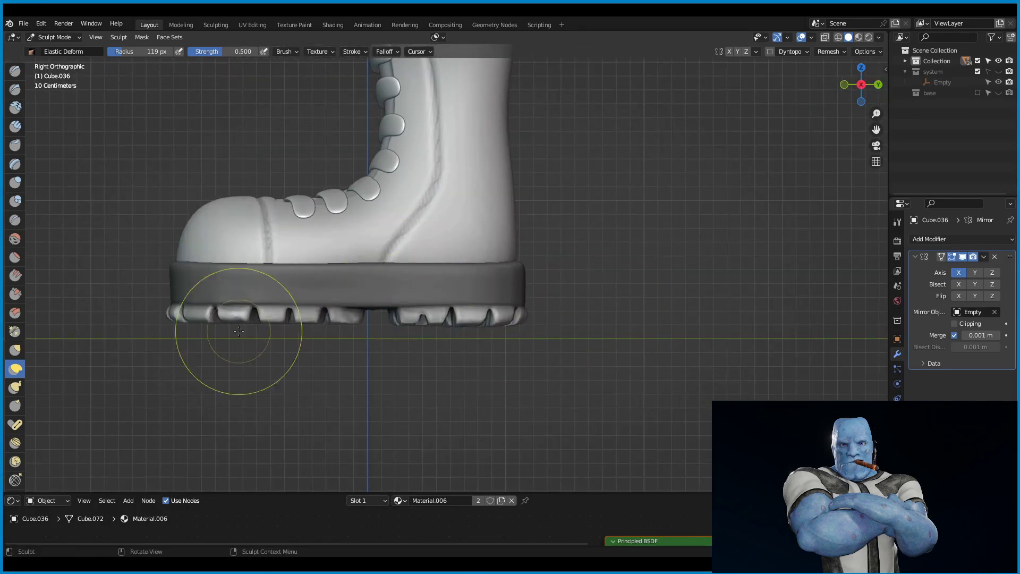
{"action": "middle_click_drag", "start_coordinate": [239, 331], "coordinate": [235, 255]}
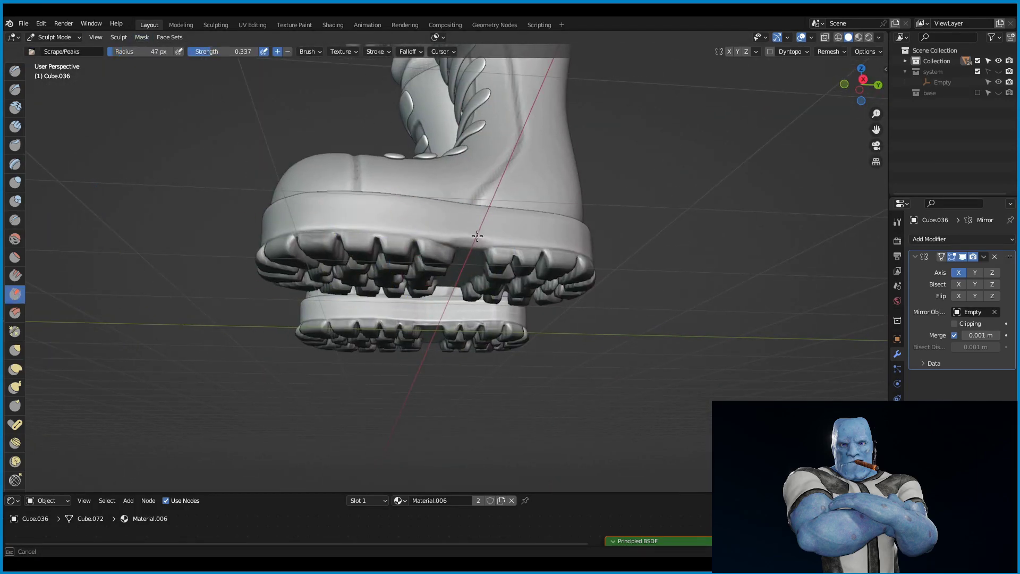
{"action": "middle_click_drag", "start_coordinate": [537, 238], "coordinate": [21, 132]}
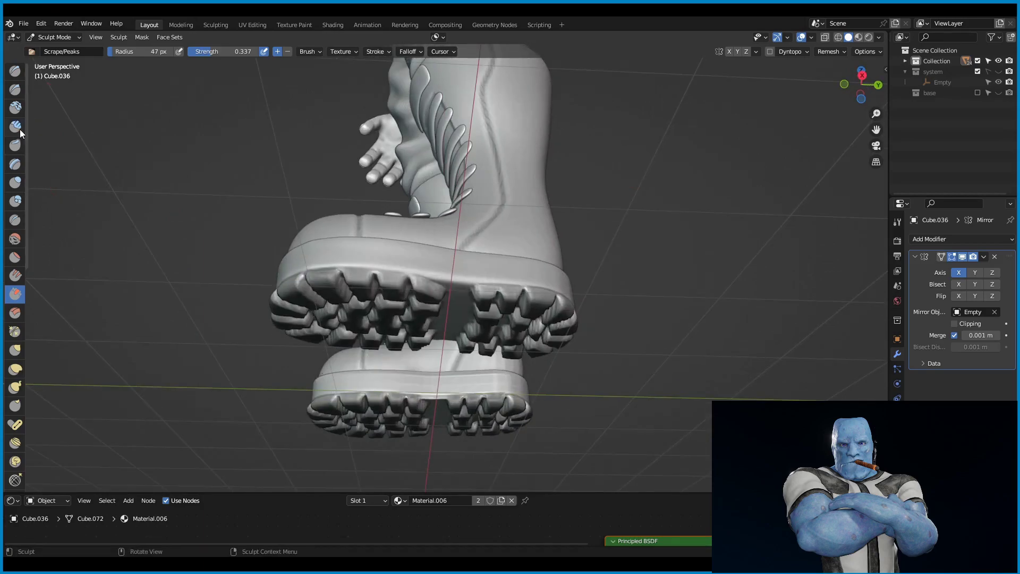
{"action": "middle_click_drag", "start_coordinate": [462, 292], "coordinate": [543, 338]}
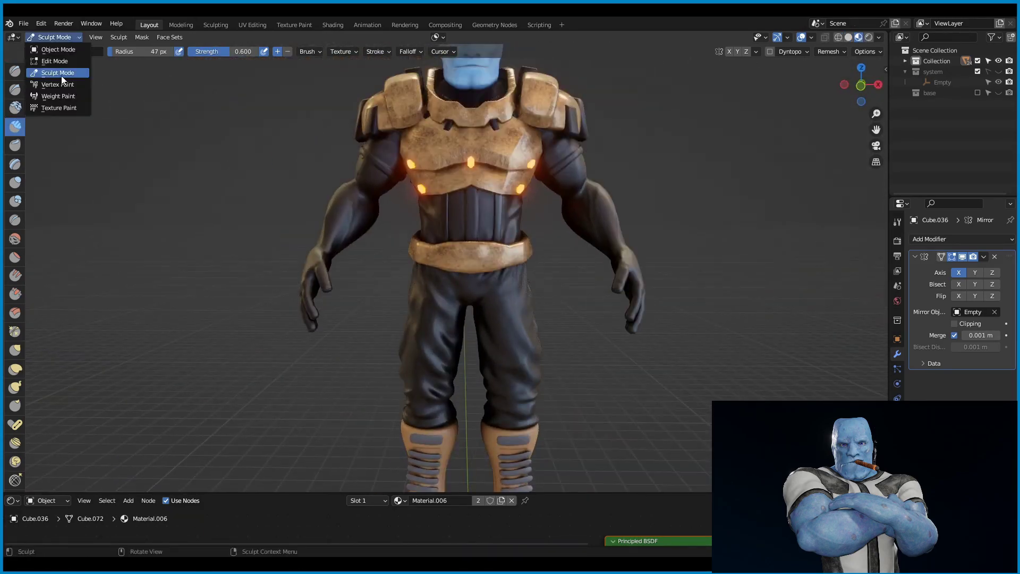
{"action": "left_click", "coordinate": [61, 75]}
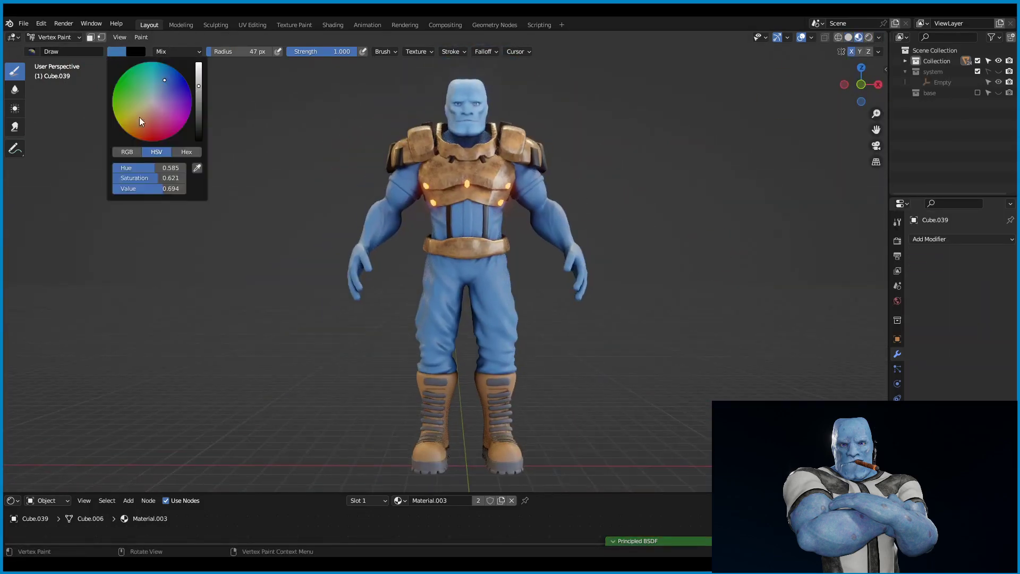
Paint tan across both thighs and toggle orthographic view.
{"action": "left_click", "coordinate": [139, 117]}
{"action": "left_click_drag", "start_coordinate": [435, 305], "coordinate": [494, 300]}
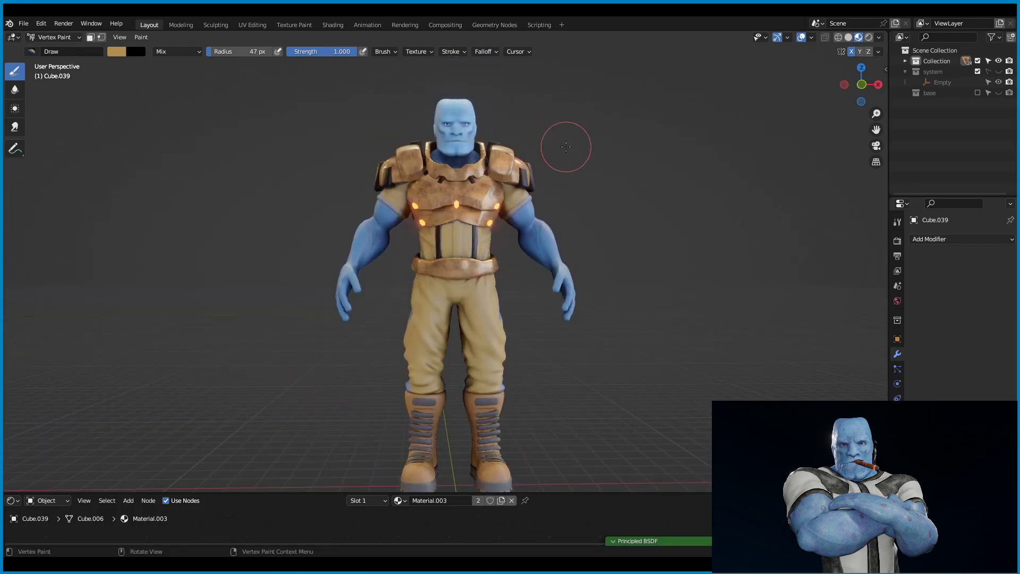
{"action": "key", "text": "KP_5"}
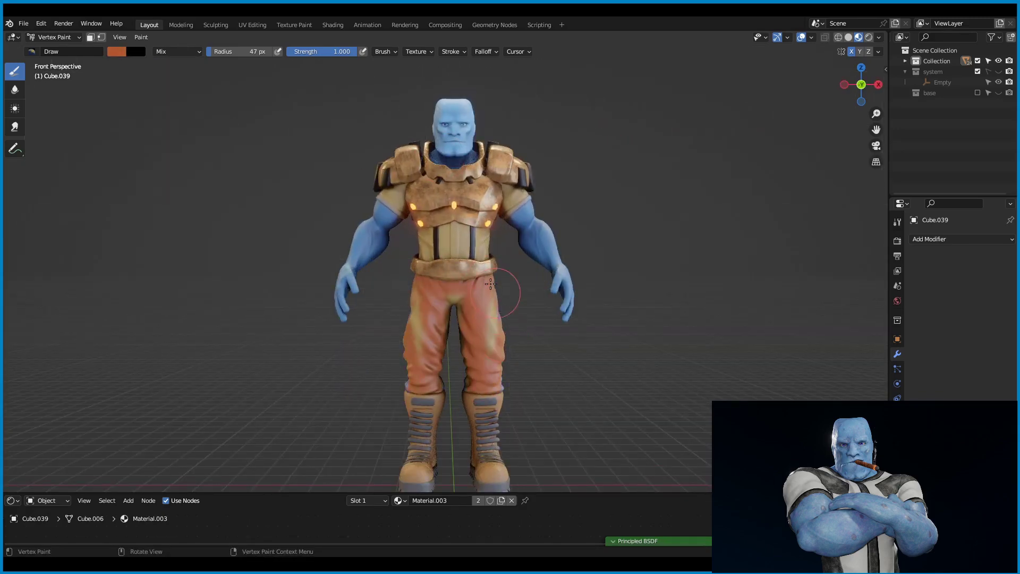
{"action": "middle_click_drag", "start_coordinate": [517, 170], "coordinate": [568, 159]}
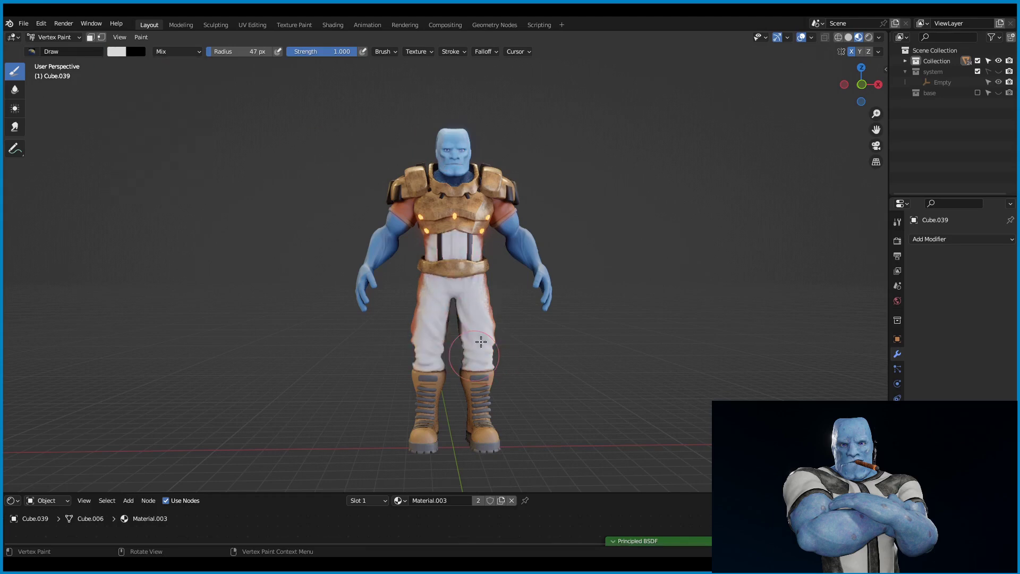
Isolate the suit body in local view and inspect the collar, torso, shoulder and back.
{"action": "key", "text": "KP_Divide"}
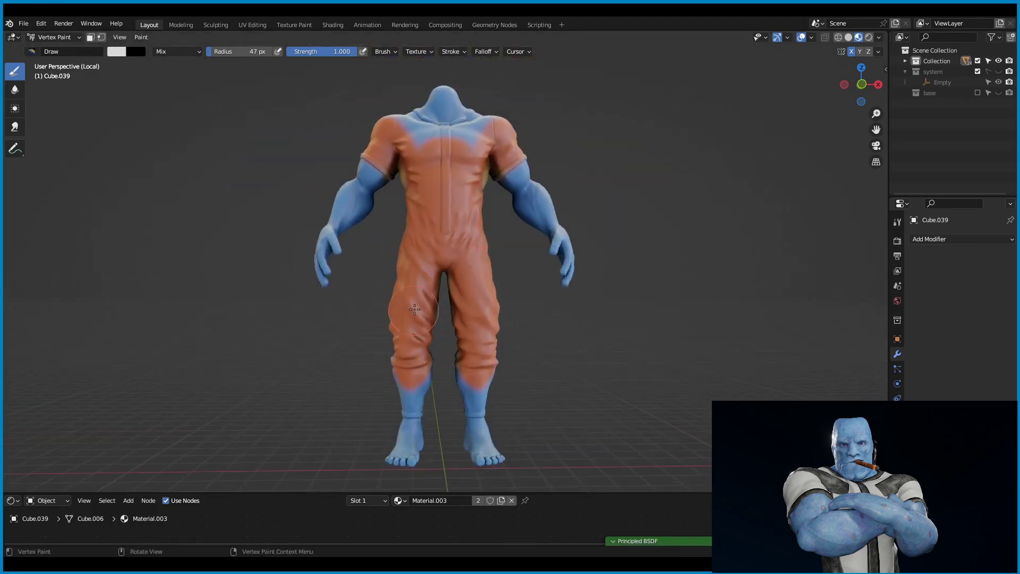
{"action": "scroll", "coordinate": [449, 246], "scroll_direction": "up", "scroll_amount": 3}
{"action": "scroll", "coordinate": [464, 226], "scroll_direction": "down", "scroll_amount": 3}
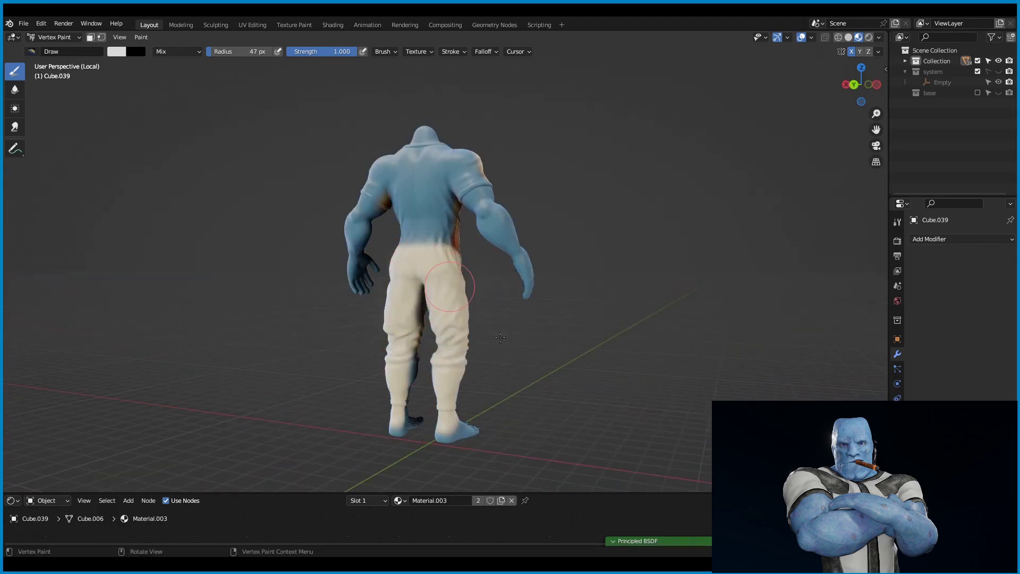
{"action": "mouse_move", "coordinate": [489, 397]}
{"action": "middle_mouse_down"}
{"action": "mouse_move", "coordinate": [510, 319]}
{"action": "mouse_move", "coordinate": [560, 405]}
{"action": "middle_mouse_up"}
{"action": "scroll", "coordinate": [489, 243], "scroll_direction": "up", "scroll_amount": 4}
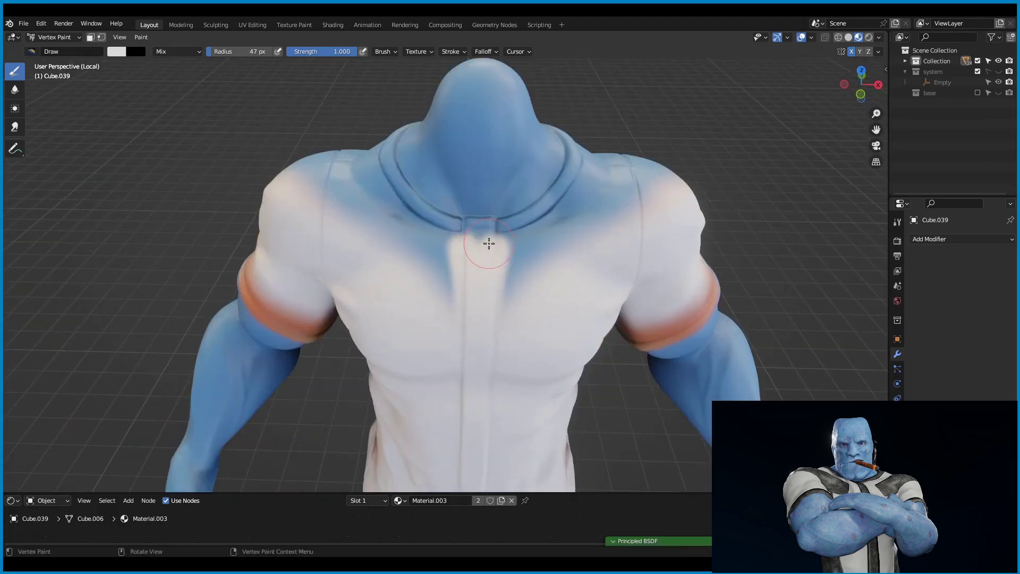
{"action": "middle_click_drag", "start_coordinate": [569, 265], "coordinate": [540, 306]}
{"action": "scroll", "coordinate": [540, 307], "scroll_direction": "down", "scroll_amount": 2}
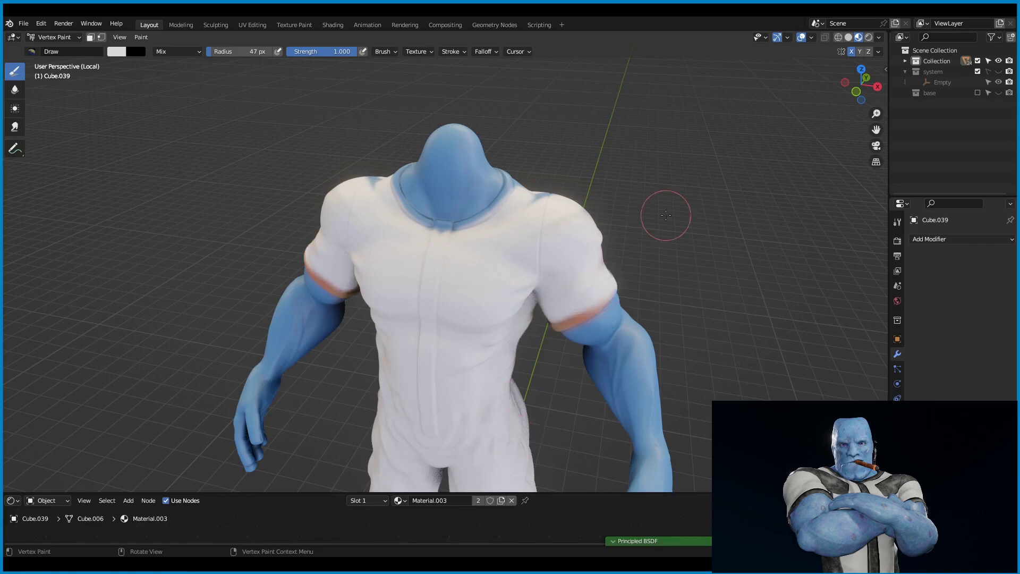
{"action": "scroll", "coordinate": [666, 215], "scroll_direction": "down", "scroll_amount": 1}
{"action": "middle_click_drag", "start_coordinate": [656, 198], "coordinate": [515, 254]}
{"action": "scroll", "coordinate": [514, 254], "scroll_direction": "down", "scroll_amount": 1}
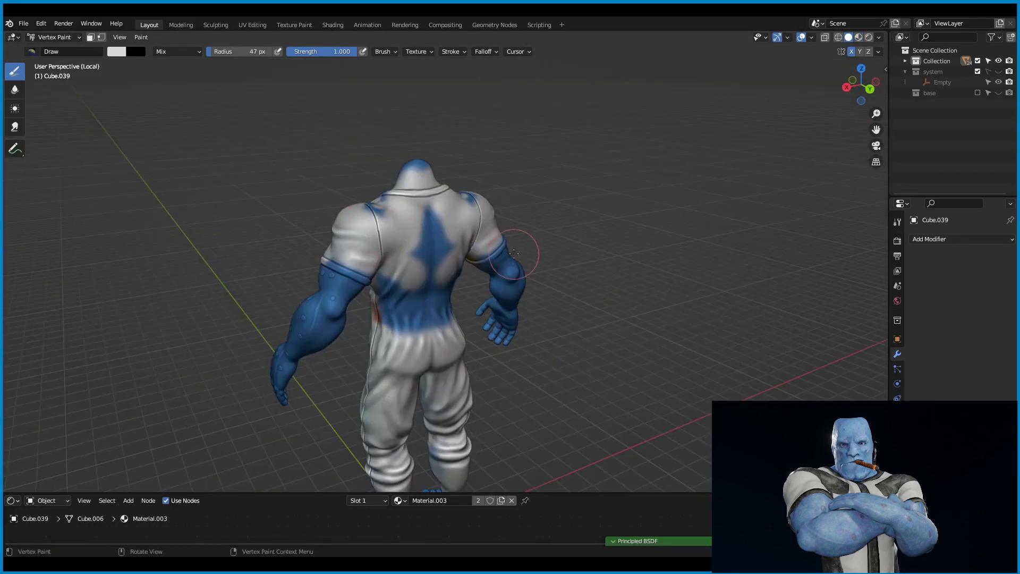
{"action": "middle_click_drag", "start_coordinate": [401, 287], "coordinate": [594, 122]}
{"action": "scroll", "coordinate": [595, 123], "scroll_direction": "up", "scroll_amount": 3}
{"action": "scroll", "coordinate": [357, 309], "scroll_direction": "up", "scroll_amount": 1}
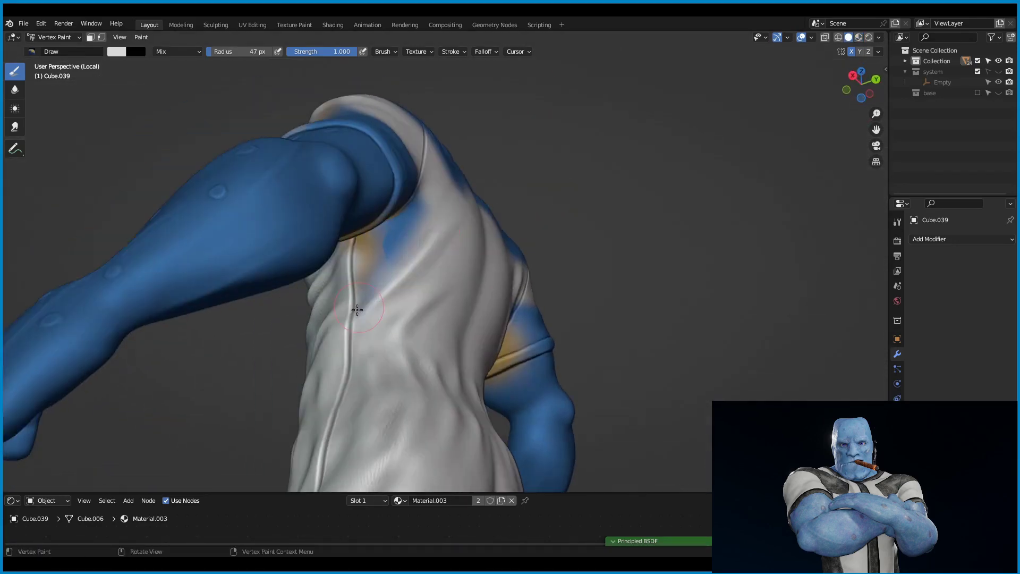
{"action": "scroll", "coordinate": [544, 177], "scroll_direction": "down", "scroll_amount": 3}
{"action": "mouse_move", "coordinate": [594, 215]}
{"action": "middle_mouse_down"}
{"action": "mouse_move", "coordinate": [544, 177]}
{"action": "mouse_move", "coordinate": [652, 160]}
{"action": "mouse_move", "coordinate": [672, 200]}
{"action": "mouse_move", "coordinate": [414, 305]}
{"action": "middle_mouse_up"}
{"action": "scroll", "coordinate": [414, 306], "scroll_direction": "up", "scroll_amount": 2}
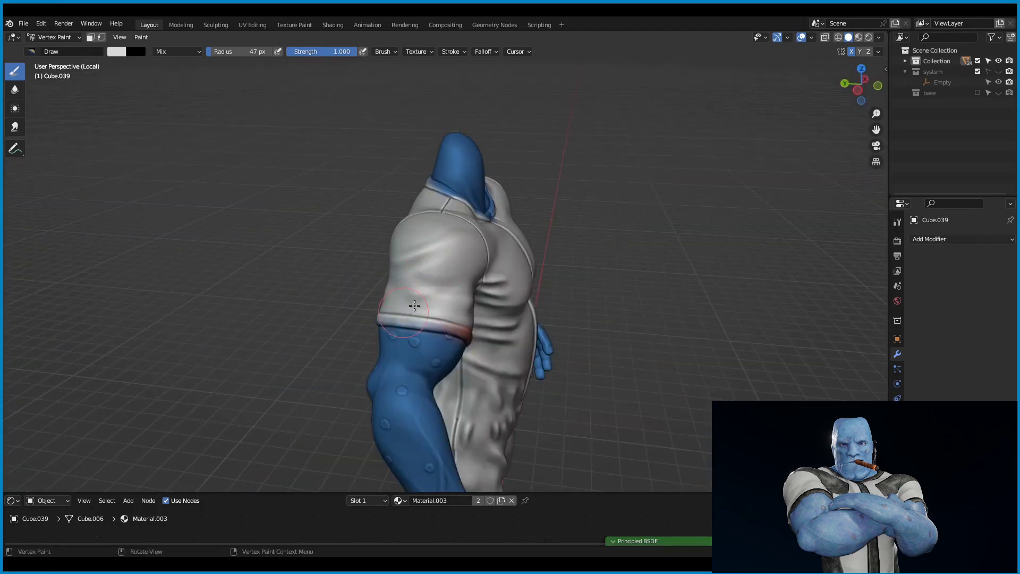
Exit local view, restore material shading, and save stylized character t.blend.
{"action": "key", "text": "KP_Divide"}
{"action": "key", "text": "z"}
{"action": "key", "text": "ctrl+s"}
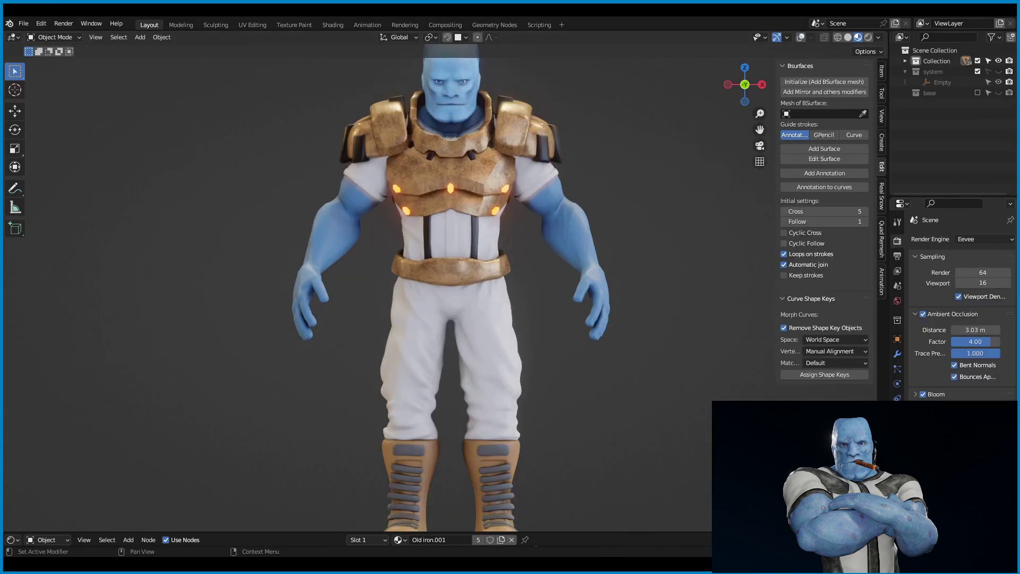
In solid front view, move the boots vertically along Z.
{"action": "key", "text": "z"}
{"action": "key", "text": "KP_1"}
{"action": "scroll", "coordinate": [557, 380], "scroll_direction": "up", "scroll_amount": 3}
{"action": "key", "text": "g"}
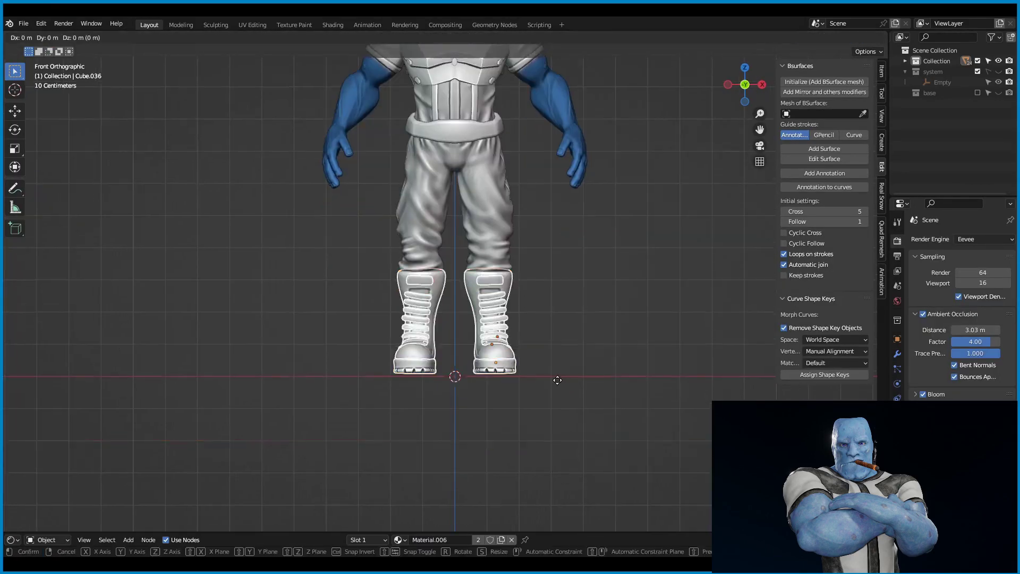
{"action": "scroll", "coordinate": [594, 378], "scroll_direction": "down", "scroll_amount": 3}
{"action": "scroll", "coordinate": [594, 377], "scroll_direction": "up", "scroll_amount": 6}
{"action": "scroll", "coordinate": [486, 333], "scroll_direction": "down", "scroll_amount": 6}
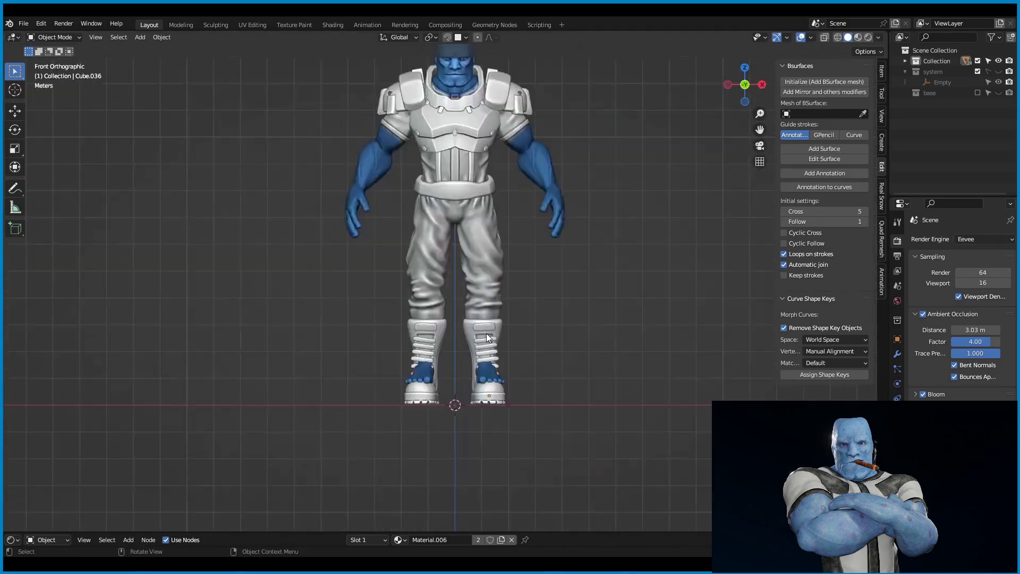
{"action": "scroll", "coordinate": [486, 333], "scroll_direction": "up", "scroll_amount": 6}
{"action": "key", "text": "g"}
{"action": "key", "text": "z"}
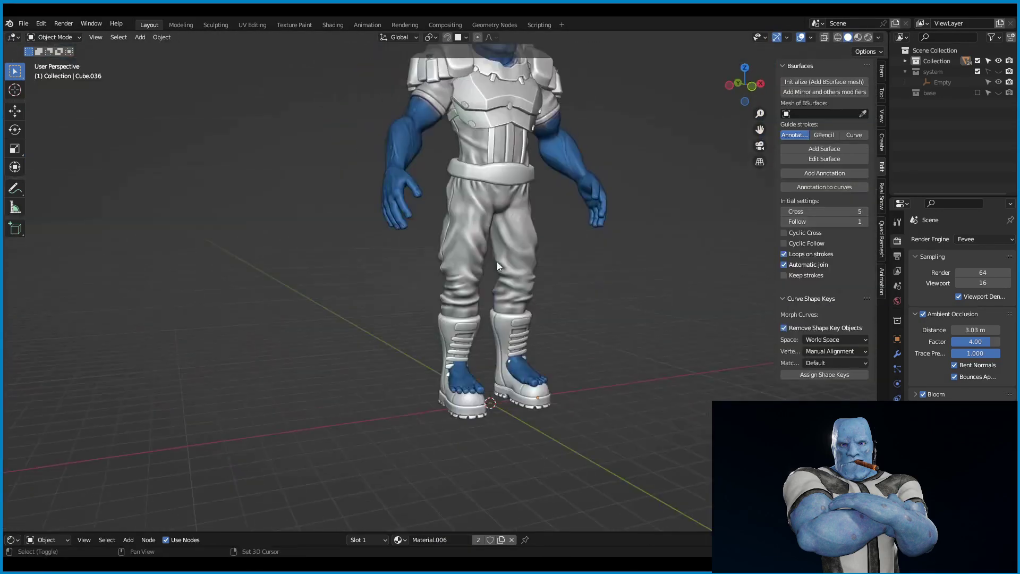
In Sculpt Mode, box-mask the lower legs, invert the mask, and raise the boot tops along Z.
{"action": "left_click", "coordinate": [53, 37]}
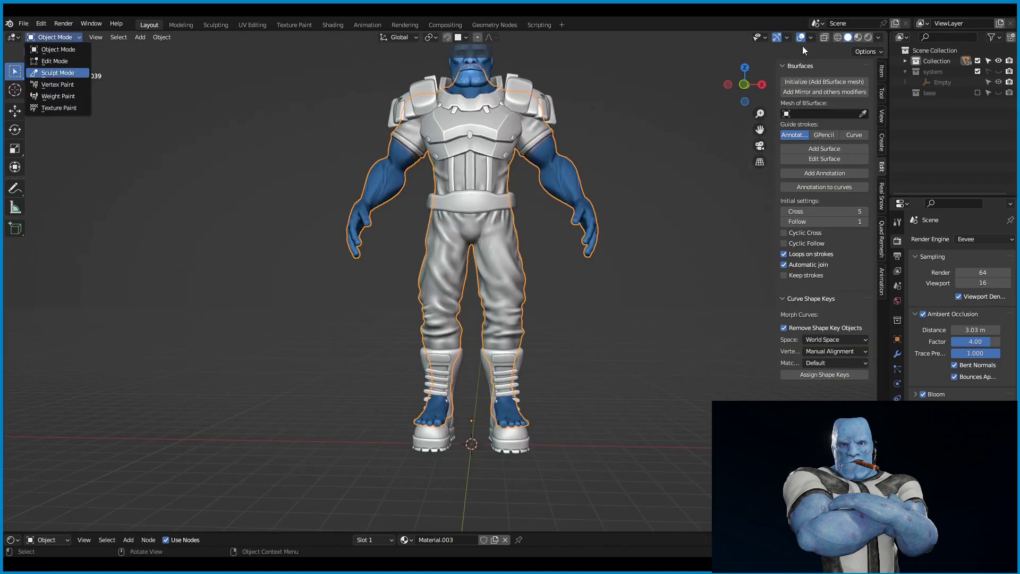
{"action": "left_click", "coordinate": [51, 74]}
{"action": "left_click", "coordinate": [142, 37]}
{"action": "left_click", "coordinate": [178, 71]}
{"action": "key", "text": "b"}
{"action": "left_click_drag", "start_coordinate": [378, 465], "coordinate": [623, 338]}
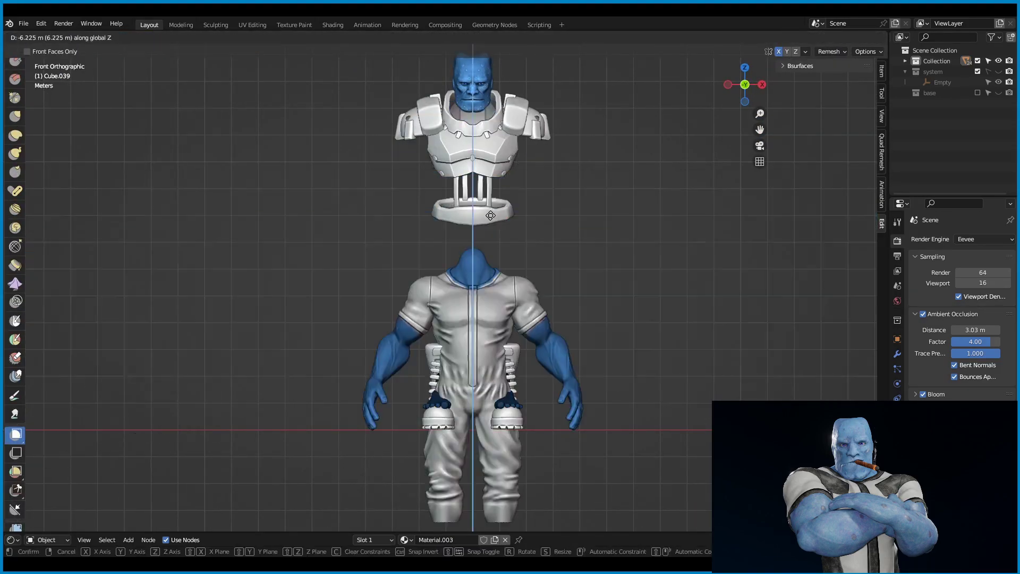
{"action": "left_click", "coordinate": [142, 37]}
{"action": "key", "text": "ctrl+i"}
{"action": "key", "text": "g"}
{"action": "key", "text": "z"}
{"action": "left_click", "coordinate": [337, 62]}
Clear the mask and sculpt wrinkle folds on the trouser legs with the Draw brush.
{"action": "middle_click_drag", "start_coordinate": [338, 62], "coordinate": [372, 159]}
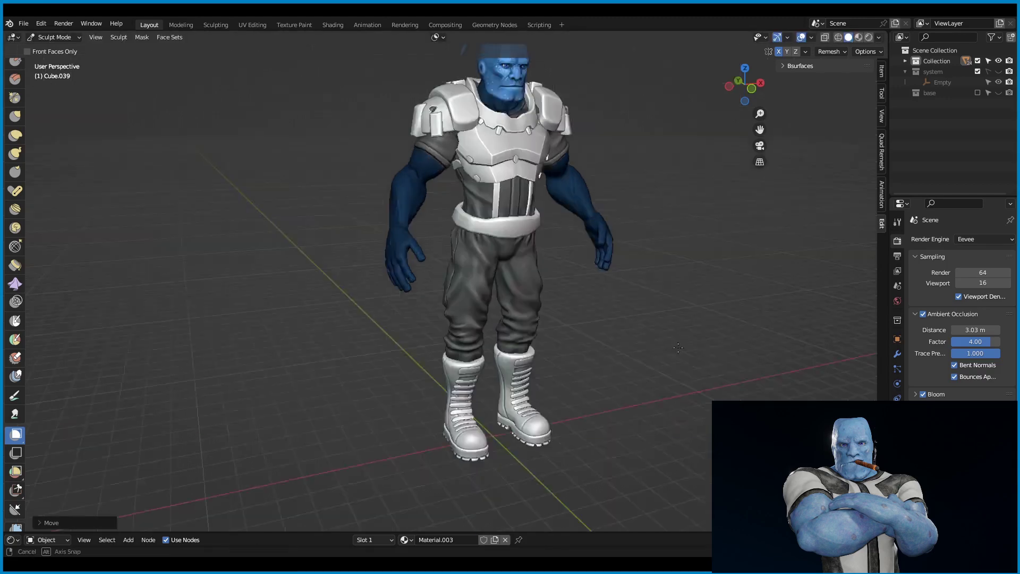
{"action": "scroll", "coordinate": [452, 318], "scroll_direction": "up", "scroll_amount": 5}
{"action": "left_click", "coordinate": [142, 37]}
{"action": "left_click", "coordinate": [178, 70]}
{"action": "middle_click_drag", "start_coordinate": [448, 180], "coordinate": [462, 191]}
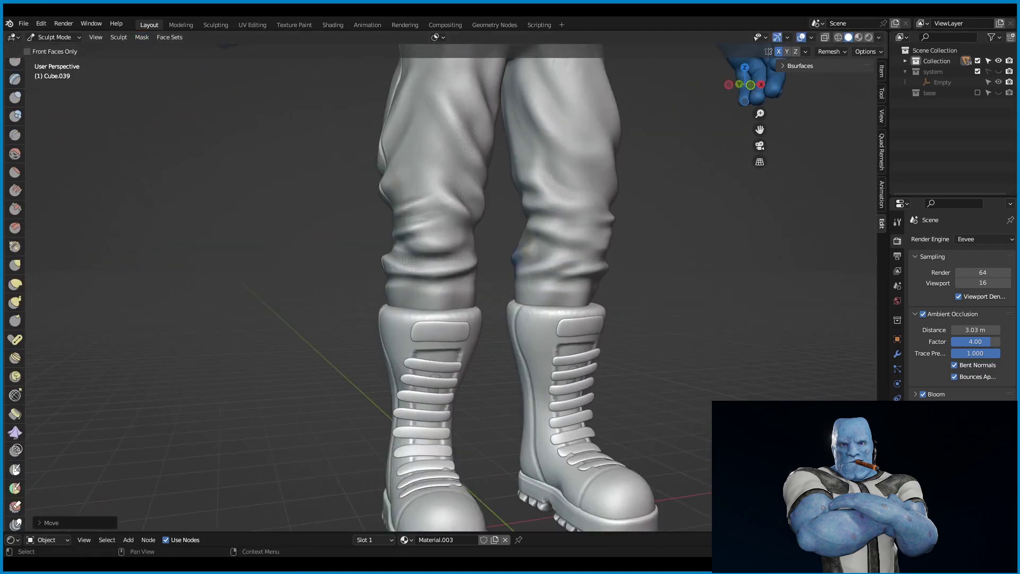
{"action": "scroll", "coordinate": [462, 192], "scroll_direction": "down", "scroll_amount": 3}
{"action": "key", "text": "x"}
{"action": "scroll", "coordinate": [462, 191], "scroll_direction": "up", "scroll_amount": 4}
{"action": "left_click", "coordinate": [375, 51]}
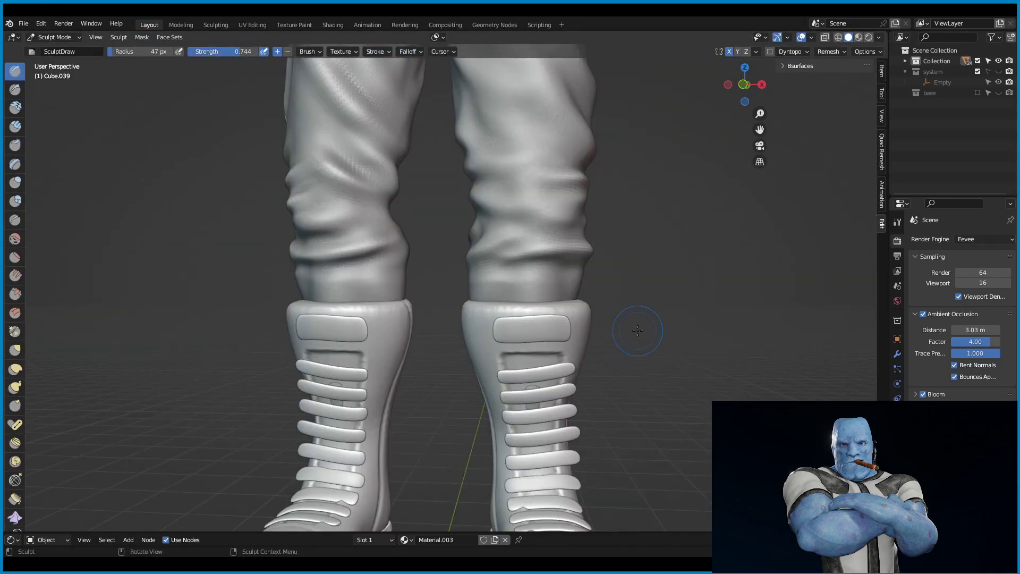
{"action": "mouse_move", "coordinate": [637, 330]}
{"action": "middle_mouse_down"}
{"action": "mouse_move", "coordinate": [363, 285]}
{"action": "mouse_move", "coordinate": [382, 288]}
{"action": "mouse_move", "coordinate": [505, 246]}
{"action": "middle_mouse_up"}
{"action": "scroll", "coordinate": [609, 294], "scroll_direction": "up", "scroll_amount": 5}
{"action": "mouse_move", "coordinate": [608, 294]}
{"action": "middle_mouse_down", "text": "ctrl"}
{"action": "mouse_move", "coordinate": [677, 263]}
{"action": "mouse_move", "coordinate": [592, 284]}
{"action": "mouse_move", "coordinate": [39, 251]}
{"action": "mouse_move", "coordinate": [505, 276]}
{"action": "mouse_move", "coordinate": [403, 276]}
{"action": "middle_mouse_up", "text": "ctrl"}
{"action": "scroll", "coordinate": [591, 284], "scroll_direction": "up", "scroll_amount": 3}
{"action": "scroll", "coordinate": [372, 266], "scroll_direction": "up", "scroll_amount": 3}
{"action": "scroll", "coordinate": [405, 278], "scroll_direction": "down", "scroll_amount": 8}
{"action": "scroll", "coordinate": [405, 278], "scroll_direction": "up", "scroll_amount": 2}
Return to Object Mode and isolate the jumpsuit body in a front local view.
{"action": "left_click", "coordinate": [54, 37]}
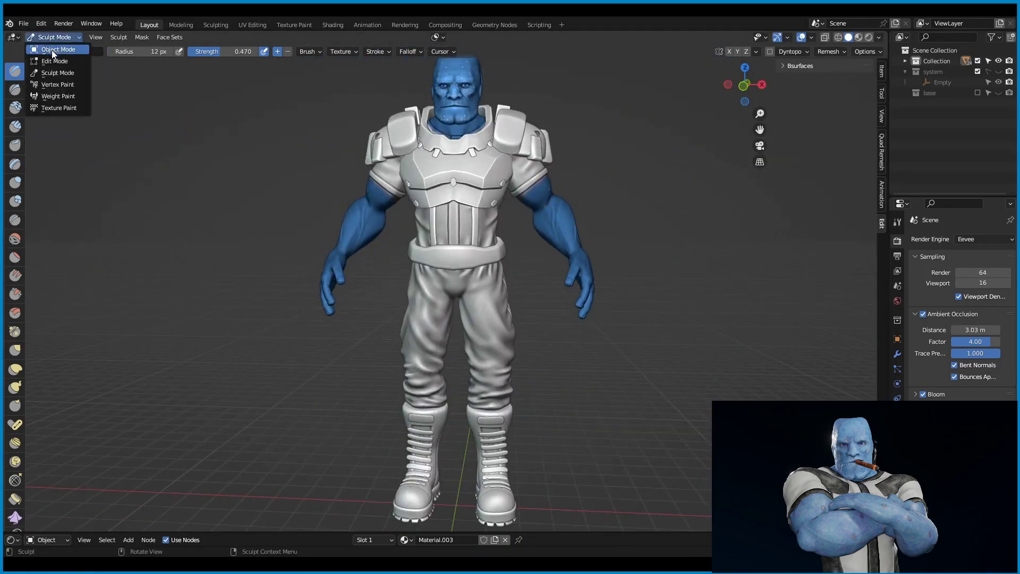
{"action": "left_click", "coordinate": [426, 218]}
{"action": "left_click", "coordinate": [550, 223]}
{"action": "key", "text": "KP_Divide"}
{"action": "key", "text": "KP_1"}
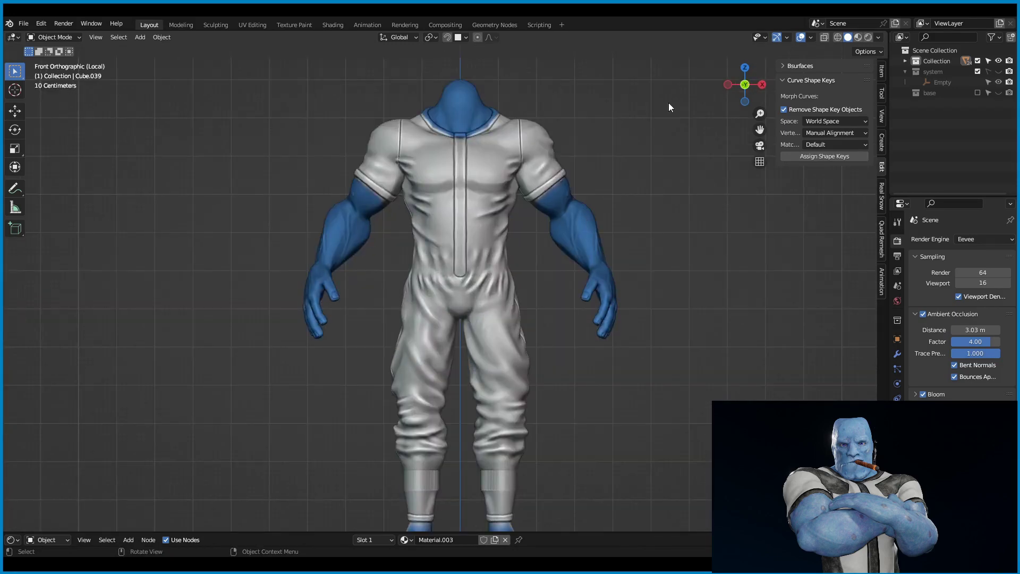
{"action": "left_click", "coordinate": [880, 148]}
{"action": "mouse_move", "coordinate": [676, 168]}
{"action": "middle_mouse_down"}
{"action": "mouse_move", "coordinate": [627, 222]}
{"action": "mouse_move", "coordinate": [501, 184]}
{"action": "middle_mouse_up"}
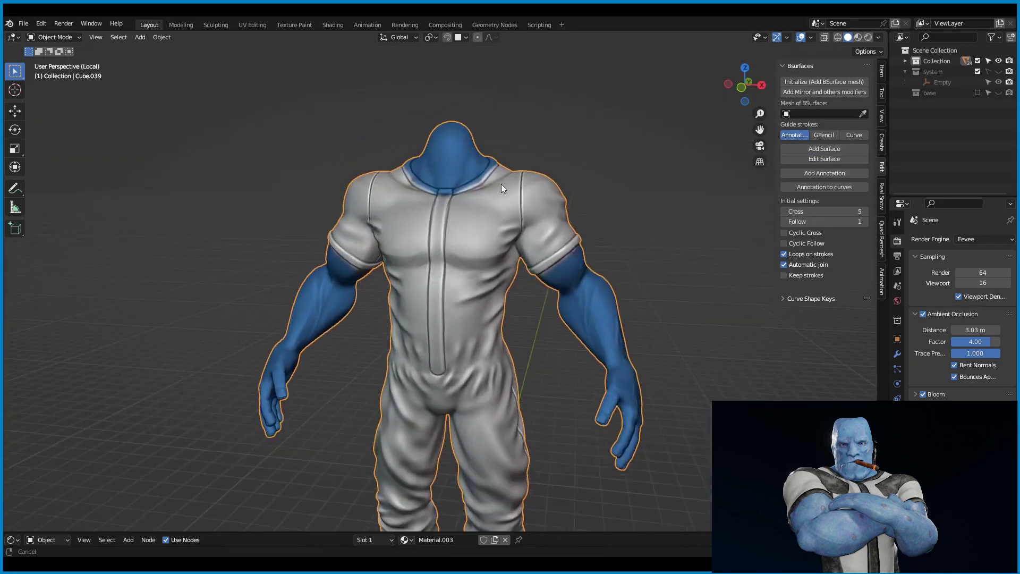
Initialize a BSurface mesh and build a quad strip from strokes down the zipper seam.
{"action": "left_click", "coordinate": [824, 82]}
{"action": "scroll", "coordinate": [458, 340], "scroll_direction": "up", "scroll_amount": 3}
{"action": "scroll", "coordinate": [458, 340], "scroll_direction": "up", "scroll_amount": 2}
{"action": "scroll", "coordinate": [458, 340], "scroll_direction": "up", "scroll_amount": 2}
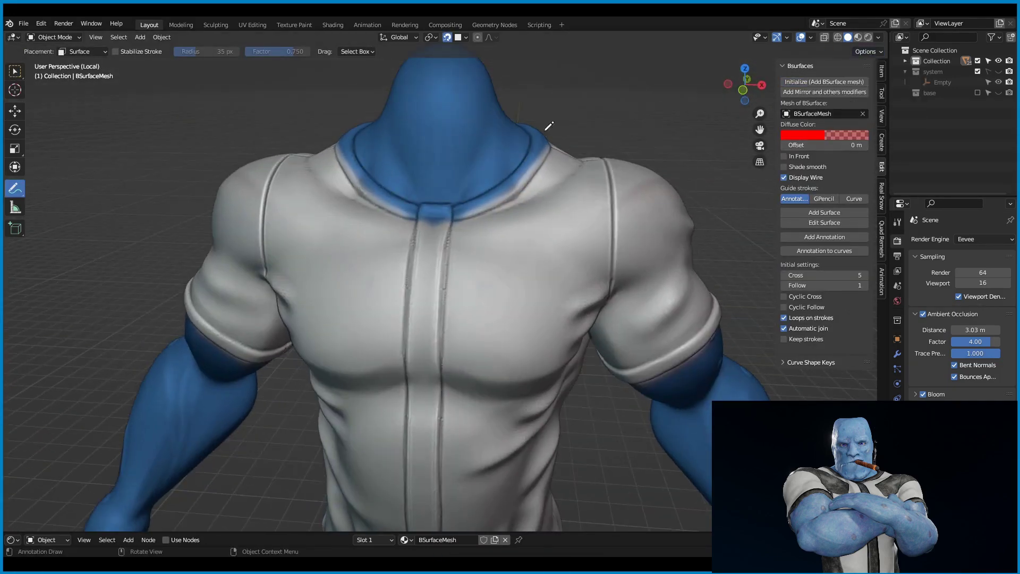
{"action": "middle_click_drag", "start_coordinate": [548, 126], "coordinate": [450, 232]}
{"action": "left_click_drag", "start_coordinate": [460, 287], "coordinate": [471, 286]}
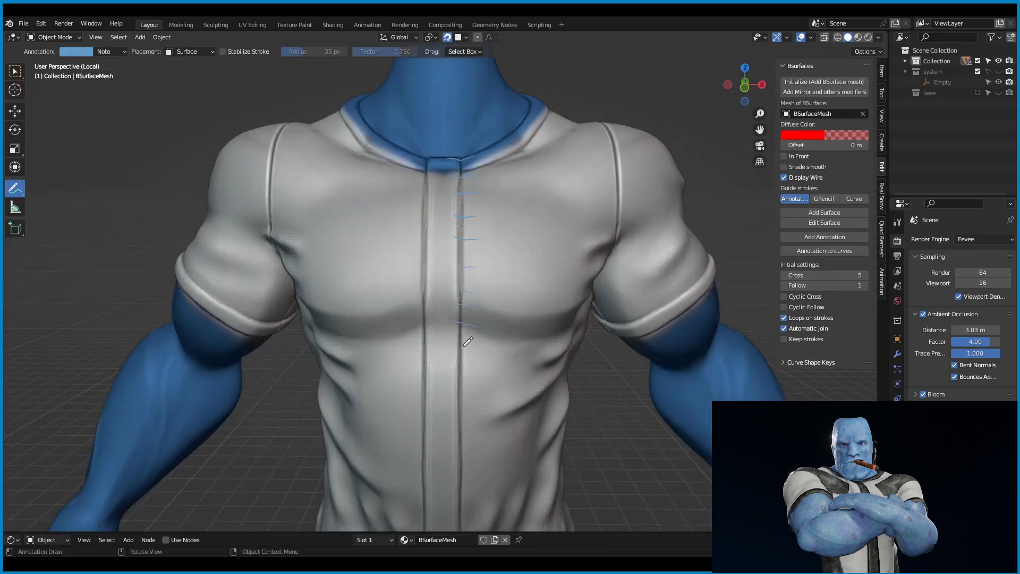
{"action": "middle_click_drag", "start_coordinate": [473, 319], "coordinate": [472, 382]}
{"action": "left_click", "coordinate": [824, 212]}
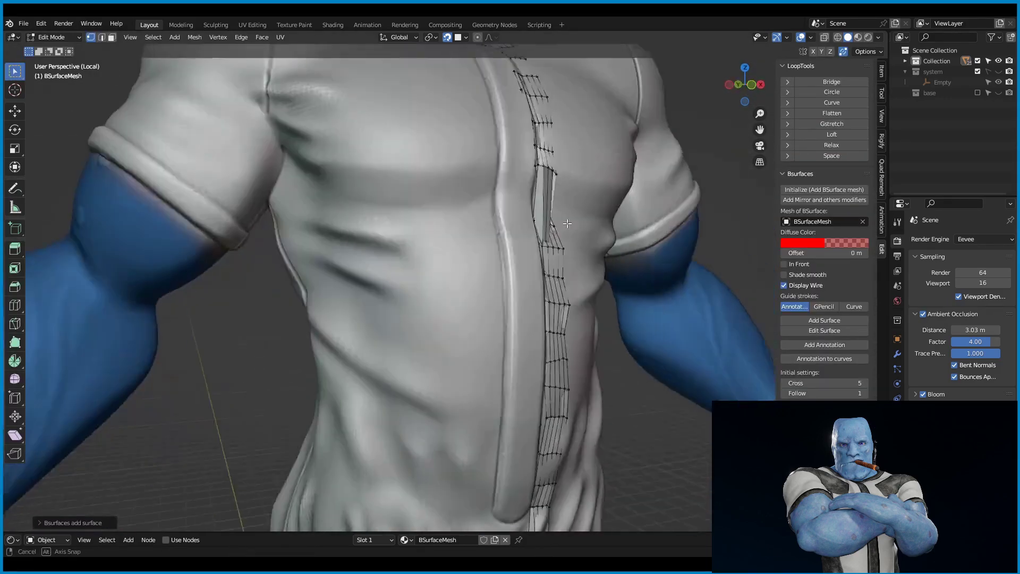
Add a Mirror modifier with clipping, save, and merge the strip's vertices.
{"action": "left_click", "coordinate": [824, 199]}
{"action": "scroll", "coordinate": [485, 202], "scroll_direction": "down", "scroll_amount": 2}
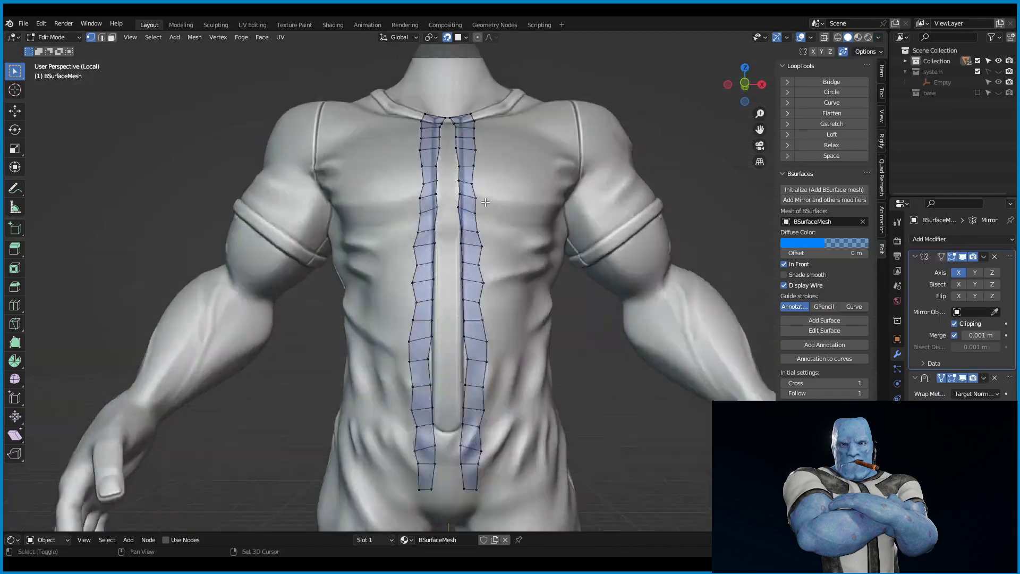
{"action": "scroll", "coordinate": [485, 202], "scroll_direction": "up", "scroll_amount": 2}
{"action": "key", "text": "ctrl+s"}
{"action": "left_click", "coordinate": [880, 52]}
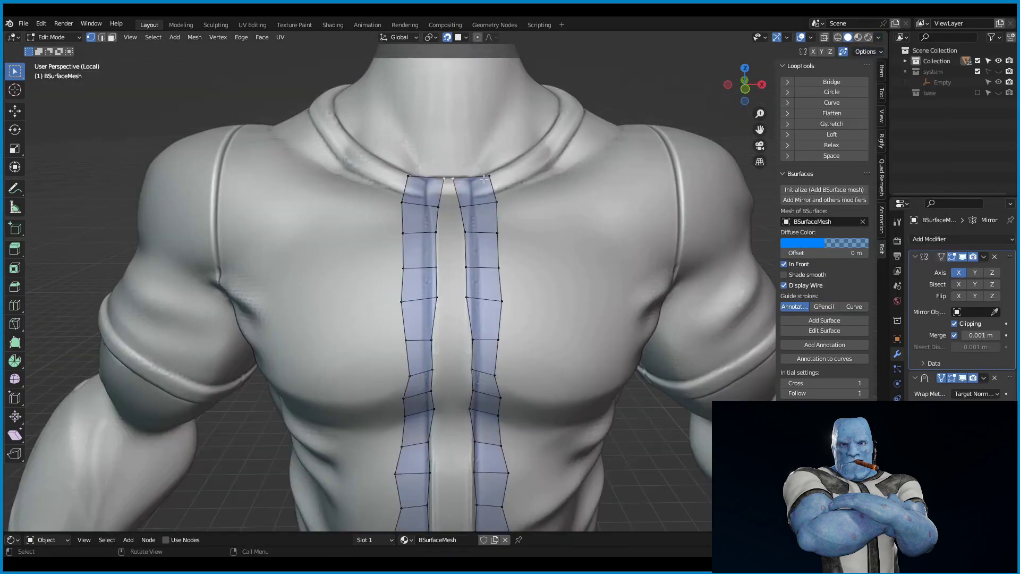
{"action": "left_click", "coordinate": [435, 178]}
Move the strip's vertices with G to follow the seam down to the crotch.
{"action": "middle_click_drag", "start_coordinate": [436, 213], "coordinate": [512, 342]}
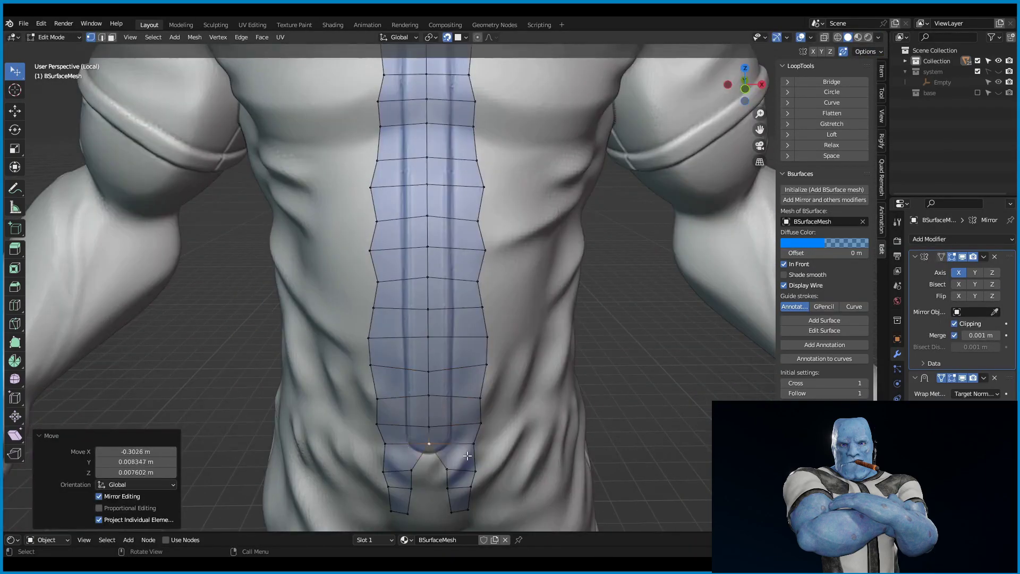
{"action": "left_click", "coordinate": [506, 388]}
{"action": "middle_click_drag", "start_coordinate": [506, 388], "coordinate": [478, 212]}
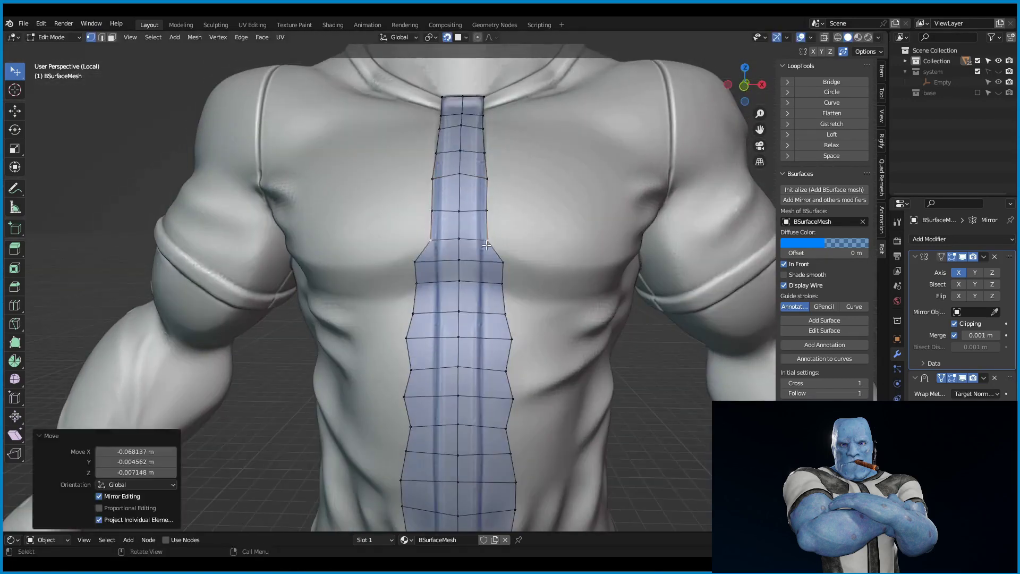
{"action": "scroll", "coordinate": [478, 212], "scroll_direction": "up", "scroll_amount": 3}
{"action": "key", "text": "g"}
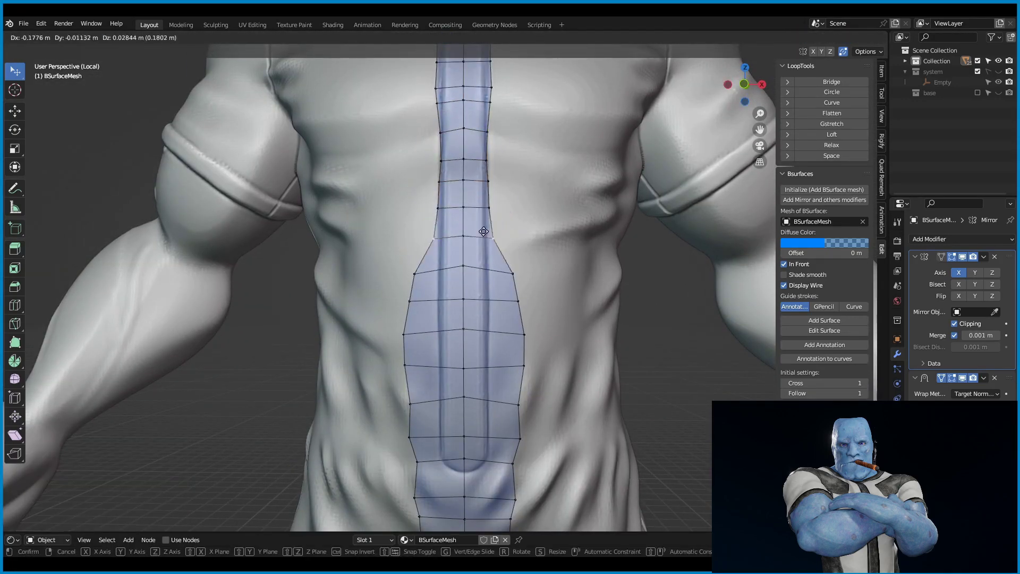
{"action": "left_click", "coordinate": [494, 412]}
{"action": "middle_click_drag", "start_coordinate": [493, 413], "coordinate": [489, 384]}
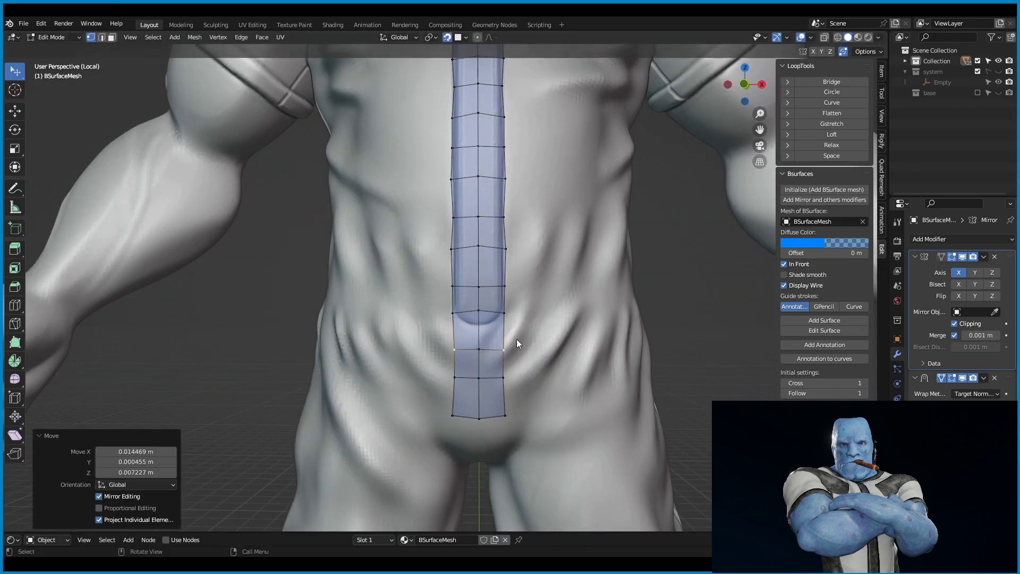
{"action": "scroll", "coordinate": [517, 343], "scroll_direction": "down", "scroll_amount": 5}
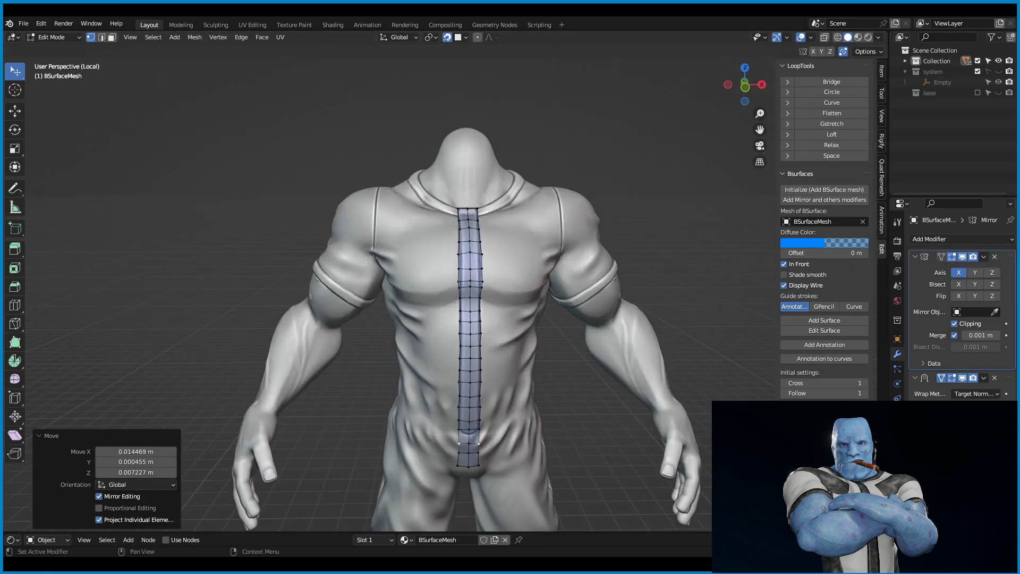
{"action": "scroll", "coordinate": [465, 250], "scroll_direction": "up", "scroll_amount": 3}
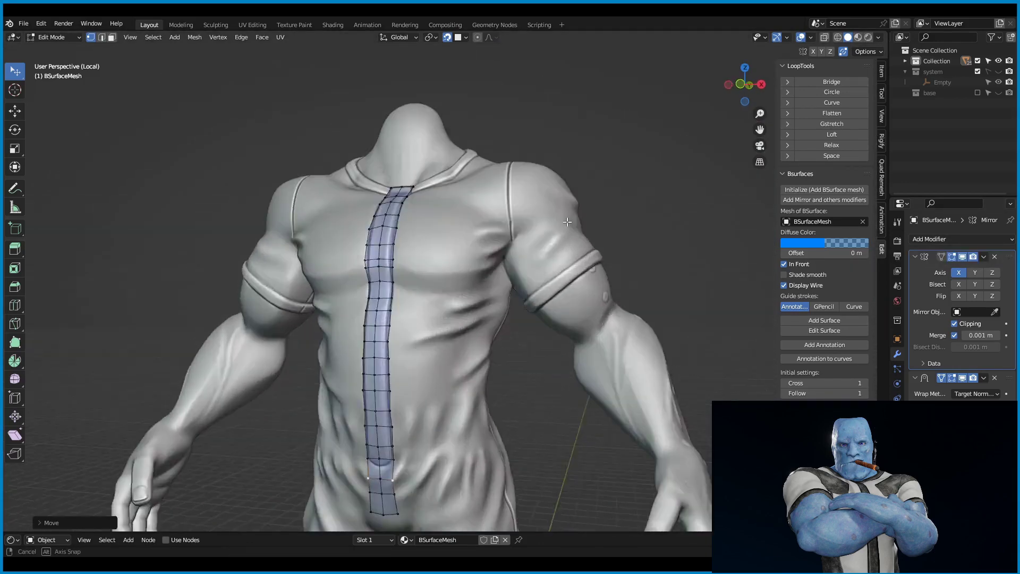
{"action": "mouse_move", "coordinate": [465, 276]}
{"action": "middle_mouse_down"}
{"action": "mouse_move", "coordinate": [465, 249]}
{"action": "mouse_move", "coordinate": [522, 242]}
{"action": "middle_mouse_up"}
Leave Edit Mode, select suit body Cube.039, enter Sculpt Mode, and try Crease and Draw brushes.
{"action": "key", "text": "Tab"}
{"action": "left_click", "coordinate": [465, 249]}
{"action": "key", "text": "ctrl+Tab"}
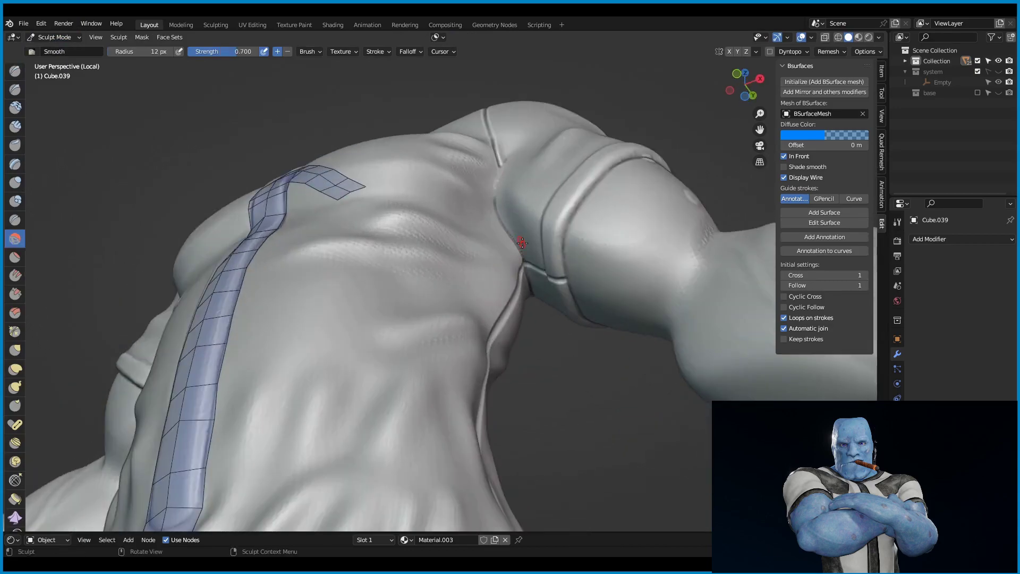
{"action": "key", "text": "shift+c"}
{"action": "mouse_move", "coordinate": [528, 192]}
{"action": "middle_mouse_down"}
{"action": "mouse_move", "coordinate": [481, 195]}
{"action": "mouse_move", "coordinate": [585, 275]}
{"action": "mouse_move", "coordinate": [576, 275]}
{"action": "middle_mouse_up"}
{"action": "key", "text": "x"}
{"action": "scroll", "coordinate": [575, 276], "scroll_direction": "up", "scroll_amount": 2}
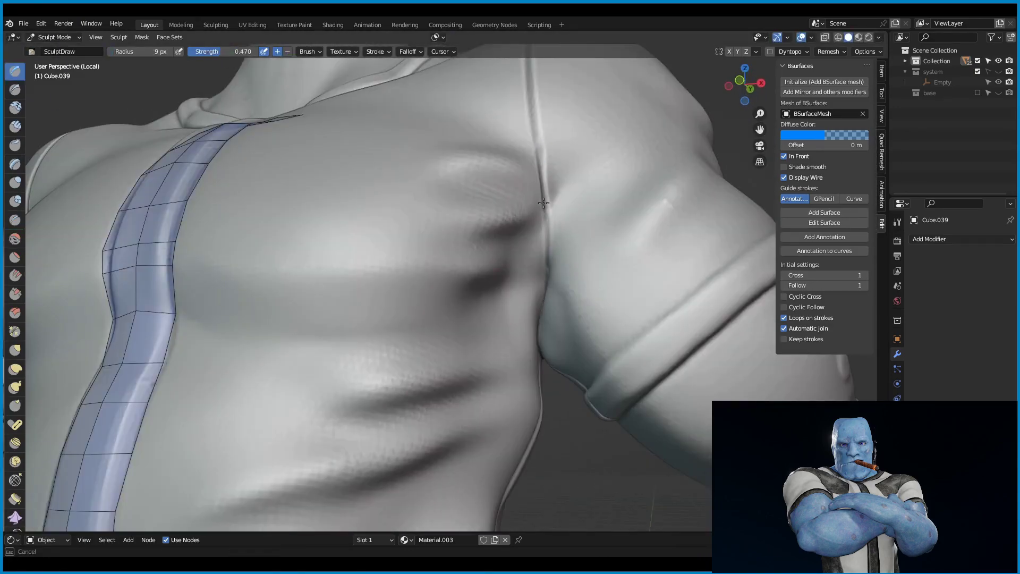
{"action": "scroll", "coordinate": [458, 226], "scroll_direction": "up", "scroll_amount": 2}
{"action": "middle_click_drag", "start_coordinate": [457, 225], "coordinate": [366, 223]}
{"action": "scroll", "coordinate": [366, 223], "scroll_direction": "down", "scroll_amount": 3}
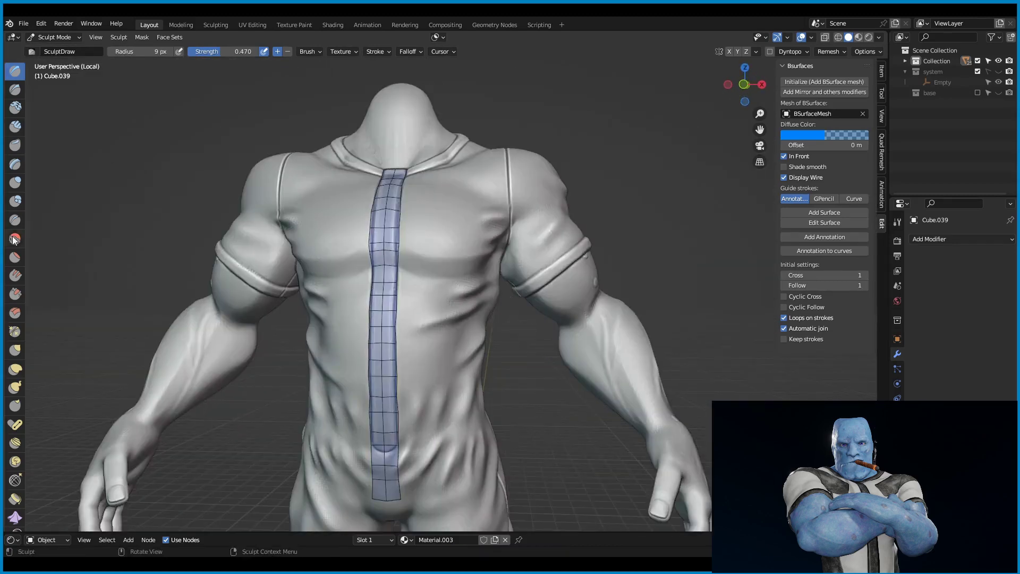
{"action": "scroll", "coordinate": [496, 302], "scroll_direction": "down", "scroll_amount": 2}
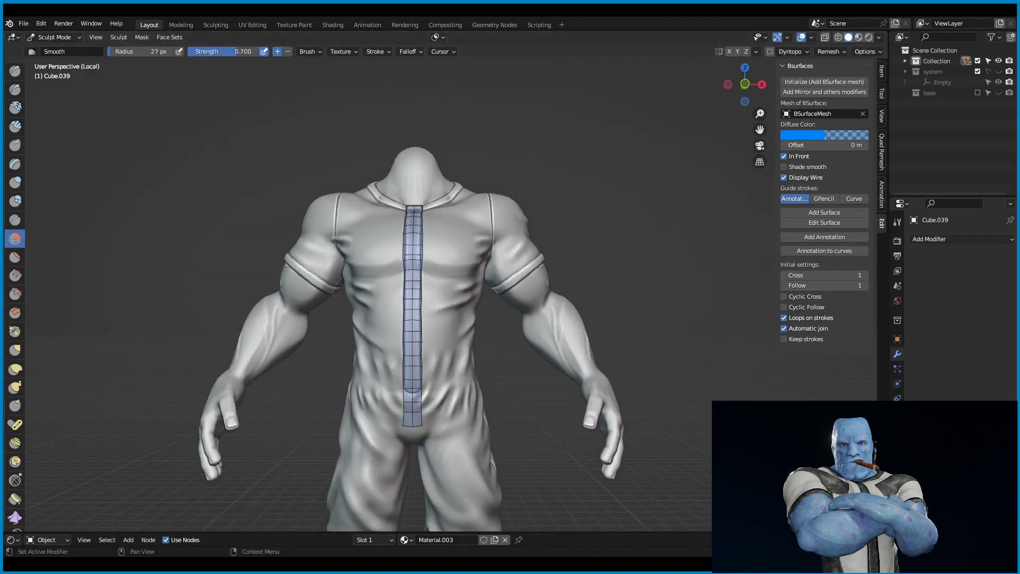
Build a BSurfaces quad patch on the armband at the back of the shoulder.
{"action": "left_click", "coordinate": [824, 223]}
{"action": "scroll", "coordinate": [518, 253], "scroll_direction": "up", "scroll_amount": 2}
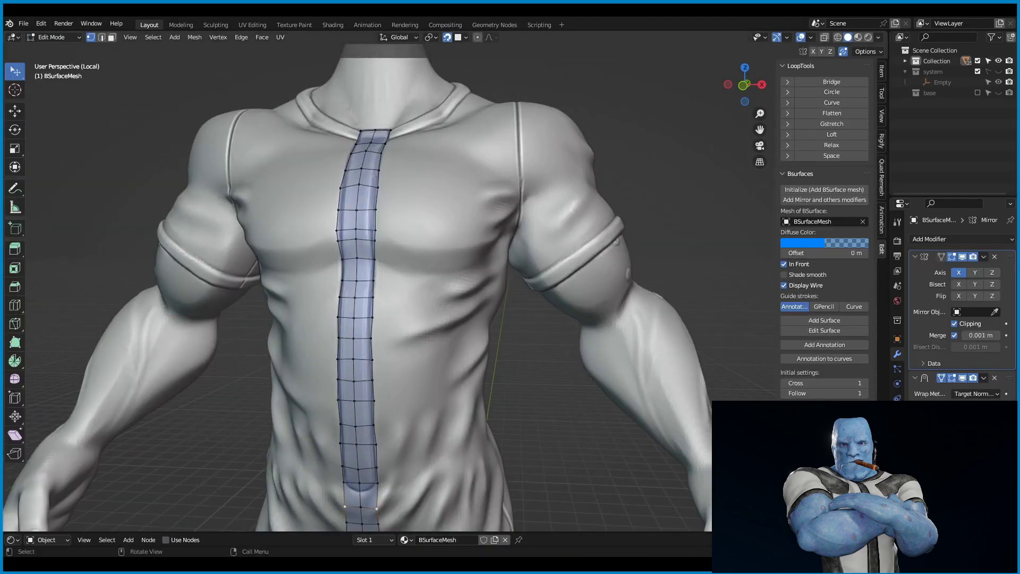
{"action": "scroll", "coordinate": [518, 253], "scroll_direction": "up", "scroll_amount": 3}
{"action": "mouse_move", "coordinate": [557, 283]}
{"action": "middle_mouse_down"}
{"action": "mouse_move", "coordinate": [422, 291]}
{"action": "mouse_move", "coordinate": [638, 318]}
{"action": "middle_mouse_up"}
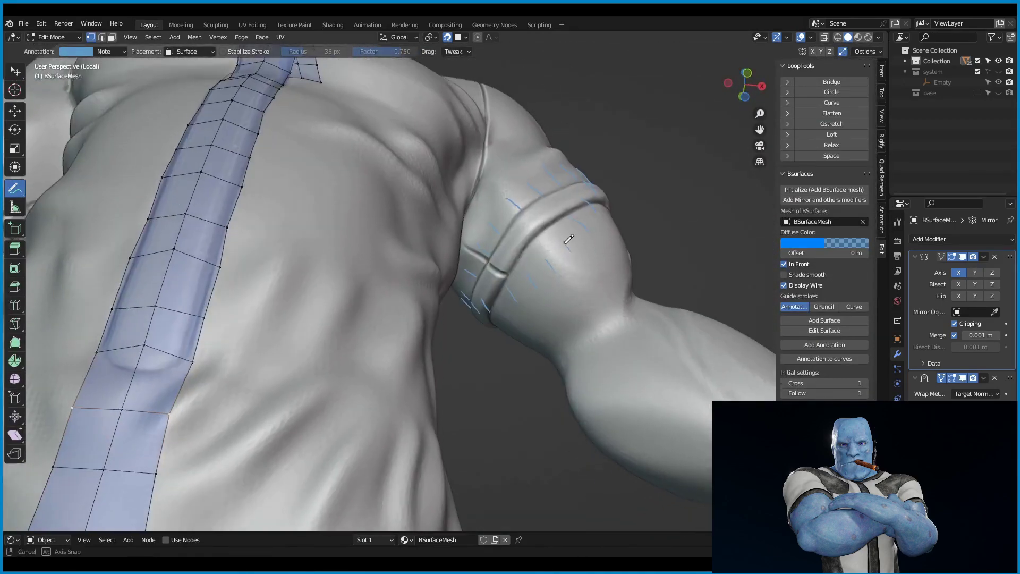
{"action": "left_click", "coordinate": [824, 319]}
{"action": "mouse_move", "coordinate": [744, 319]}
{"action": "middle_mouse_down"}
{"action": "mouse_move", "coordinate": [478, 297]}
{"action": "mouse_move", "coordinate": [558, 289]}
{"action": "middle_mouse_up"}
Sketch guide strokes around the armband, convert them to a quad patch, and start moving its vertices.
{"action": "left_click_drag", "start_coordinate": [414, 308], "coordinate": [407, 284]}
{"action": "middle_click_drag", "start_coordinate": [407, 285], "coordinate": [683, 269]}
{"action": "left_click", "coordinate": [824, 319]}
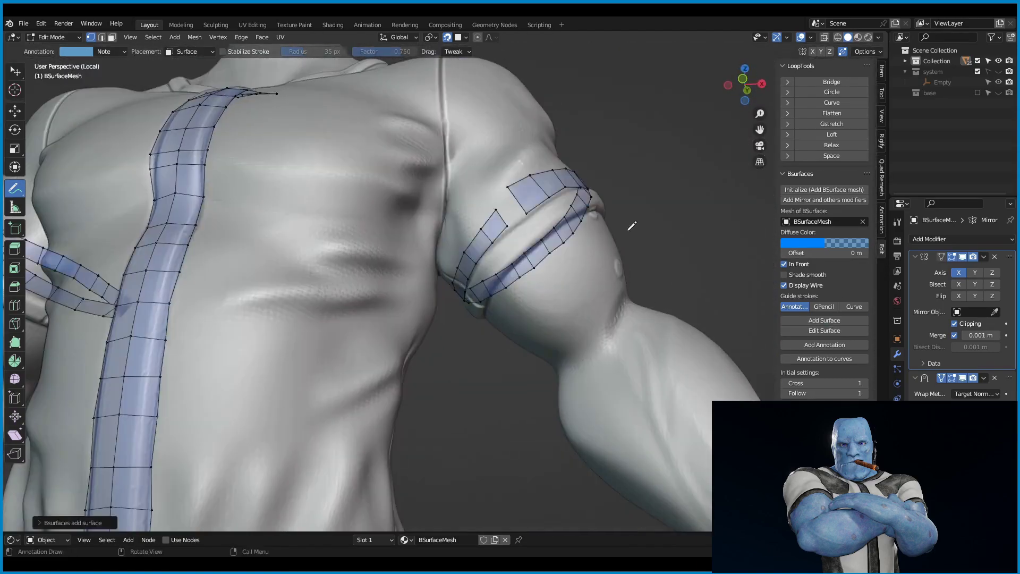
{"action": "middle_click_drag", "start_coordinate": [633, 223], "coordinate": [36, 63]}
{"action": "middle_click_drag", "start_coordinate": [590, 284], "coordinate": [500, 308]}
{"action": "key", "text": "g"}
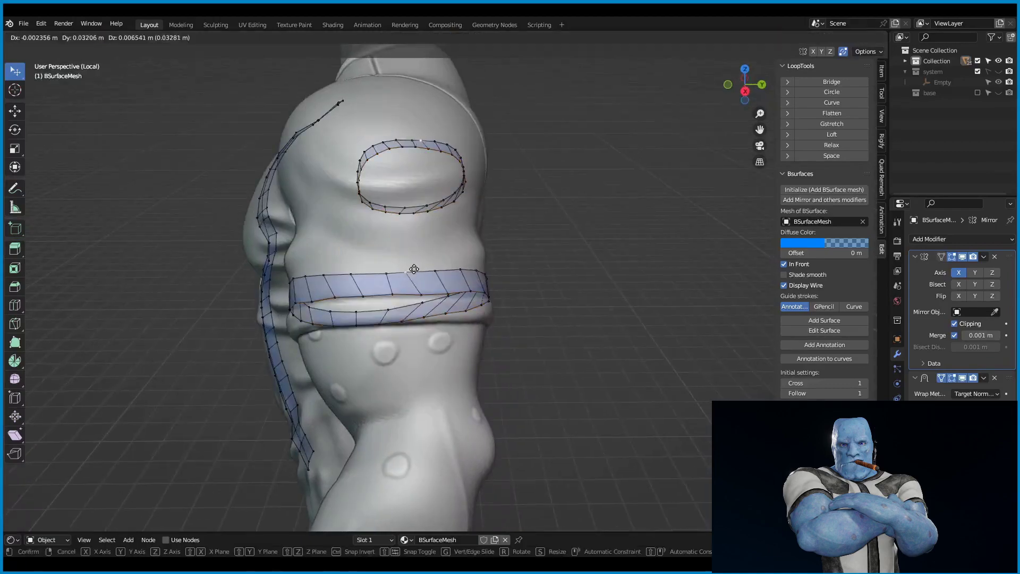
Switch to vertex selection and annotate three guide strokes at the crotch.
{"action": "mouse_move", "coordinate": [637, 276]}
{"action": "middle_mouse_down"}
{"action": "mouse_move", "coordinate": [518, 277]}
{"action": "mouse_move", "coordinate": [558, 307]}
{"action": "middle_mouse_up"}
{"action": "scroll", "coordinate": [518, 277], "scroll_direction": "down", "scroll_amount": 5}
{"action": "key", "text": "1"}
{"action": "scroll", "coordinate": [549, 280], "scroll_direction": "up", "scroll_amount": 4}
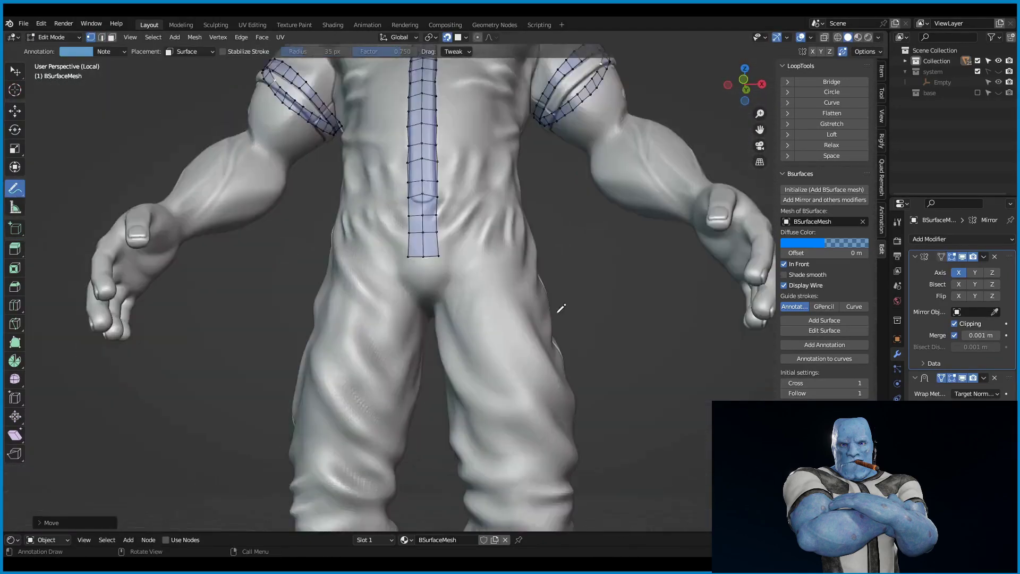
{"action": "key", "text": "shift+space"}
{"action": "key", "text": "d"}
{"action": "left_click_drag", "start_coordinate": [451, 294], "coordinate": [443, 281]}
{"action": "left_click_drag", "start_coordinate": [420, 332], "coordinate": [413, 314]}
{"action": "left_click_drag", "start_coordinate": [411, 348], "coordinate": [403, 326]}
Confirm the edge slide on the chest strip and look down over the shoulders.
{"action": "middle_click_drag", "start_coordinate": [529, 301], "coordinate": [565, 361]}
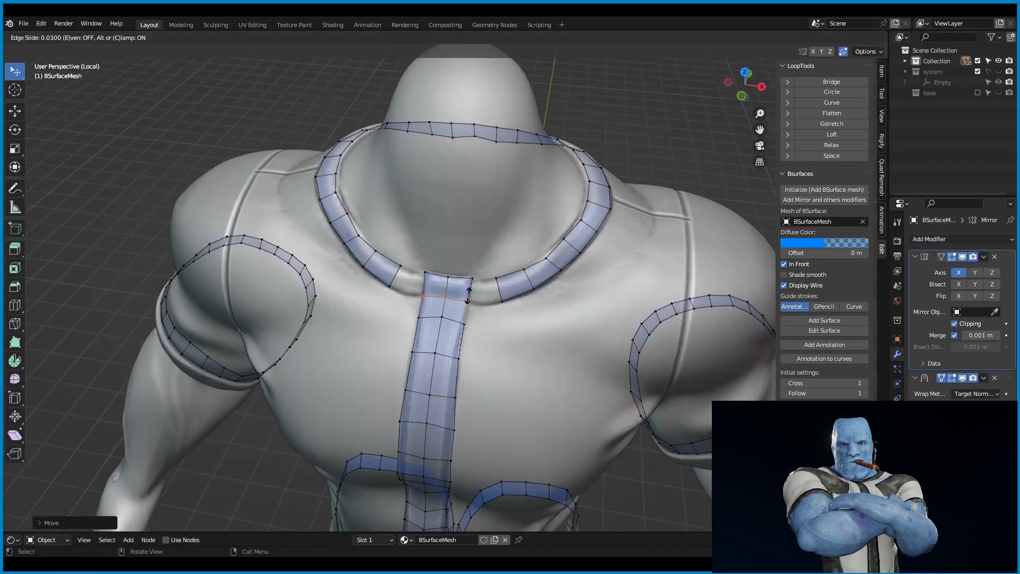
{"action": "left_click", "coordinate": [502, 308]}
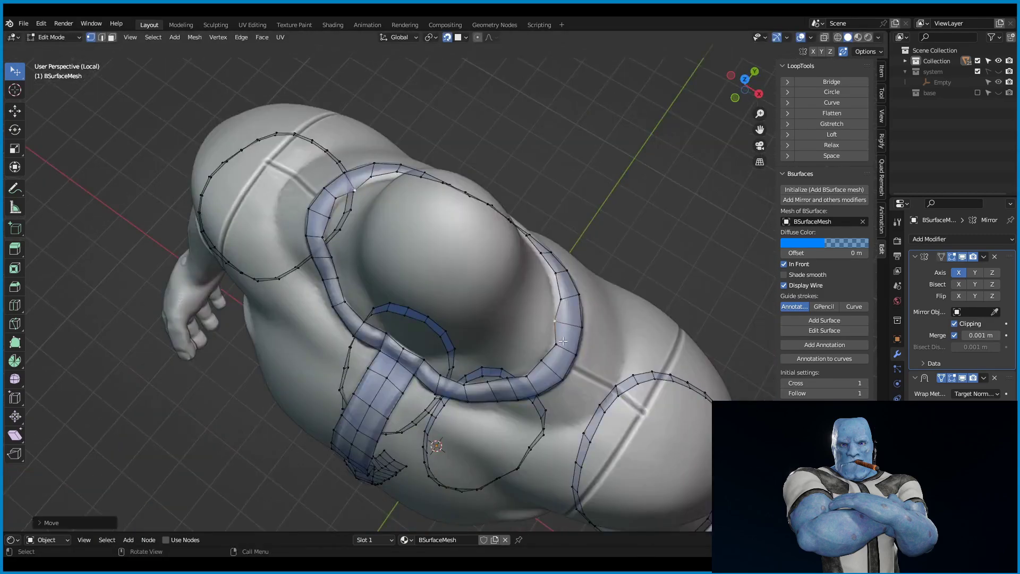
{"action": "middle_click_drag", "start_coordinate": [502, 308], "coordinate": [609, 196]}
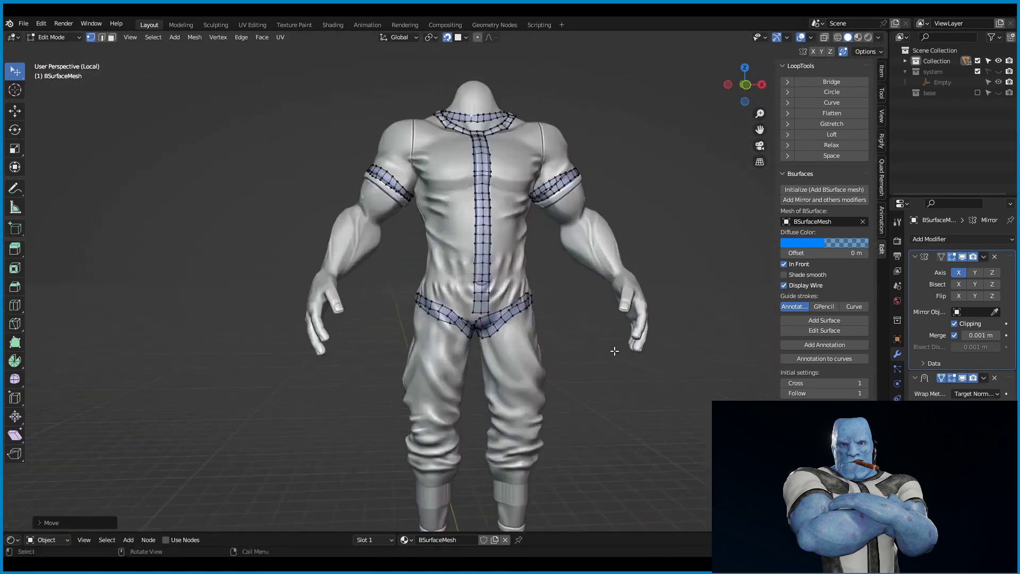
Resize the selected back strip and inspect the strips across the whole back.
{"action": "scroll", "coordinate": [614, 352], "scroll_direction": "up", "scroll_amount": 5}
{"action": "middle_click_drag", "start_coordinate": [598, 308], "coordinate": [477, 346], "text": "alt"}
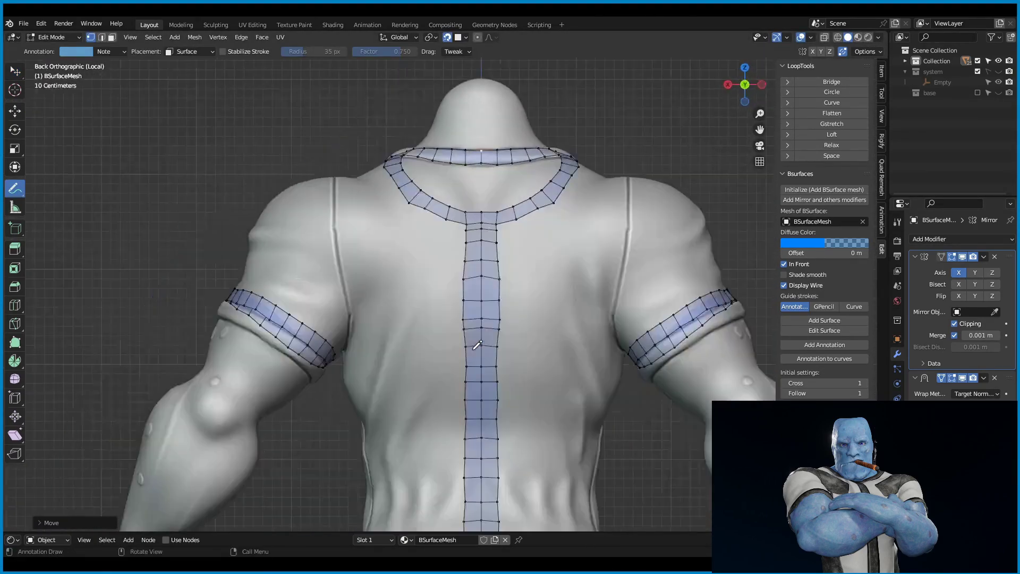
{"action": "scroll", "coordinate": [479, 295], "scroll_direction": "down", "scroll_amount": 5, "text": "shift"}
{"action": "middle_click_drag", "start_coordinate": [470, 458], "coordinate": [501, 224]}
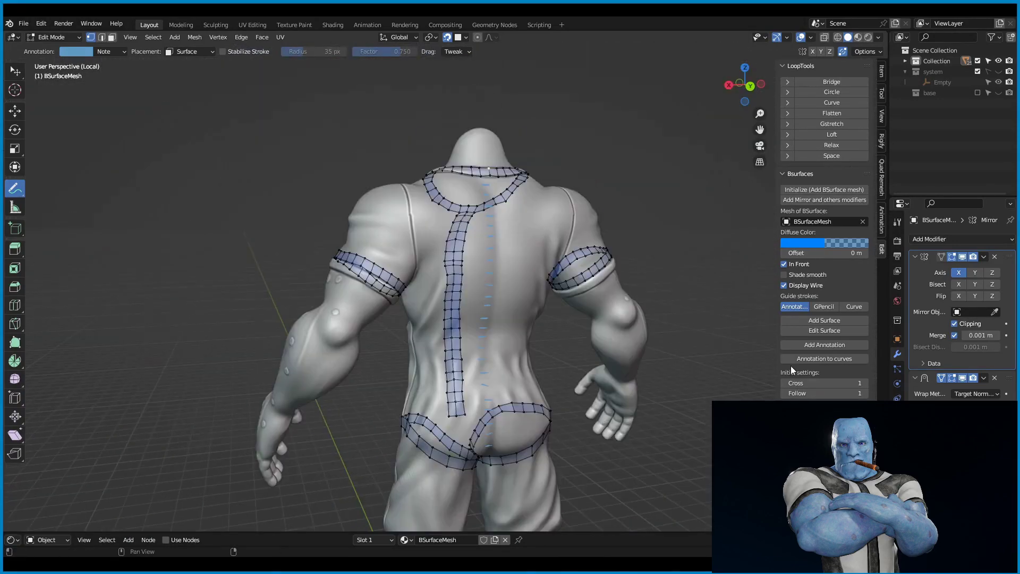
{"action": "scroll", "coordinate": [501, 225], "scroll_direction": "up", "scroll_amount": 3}
{"action": "key", "text": "w"}
{"action": "key", "text": "Escape"}
{"action": "middle_click_drag", "start_coordinate": [568, 264], "coordinate": [644, 316]}
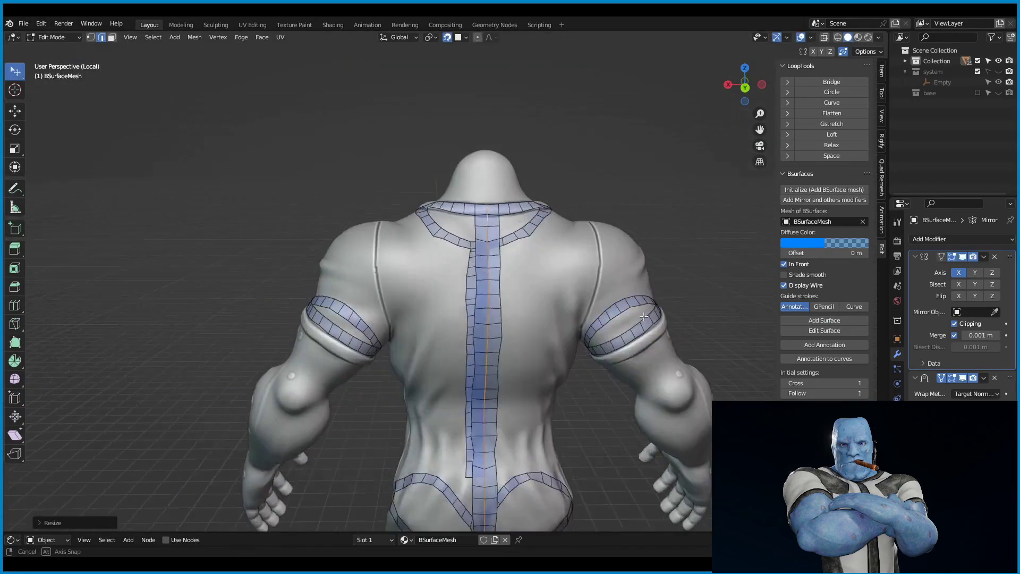
{"action": "mouse_move", "coordinate": [575, 237]}
{"action": "middle_mouse_down"}
{"action": "mouse_move", "coordinate": [430, 312]}
{"action": "mouse_move", "coordinate": [564, 372]}
{"action": "middle_mouse_up"}
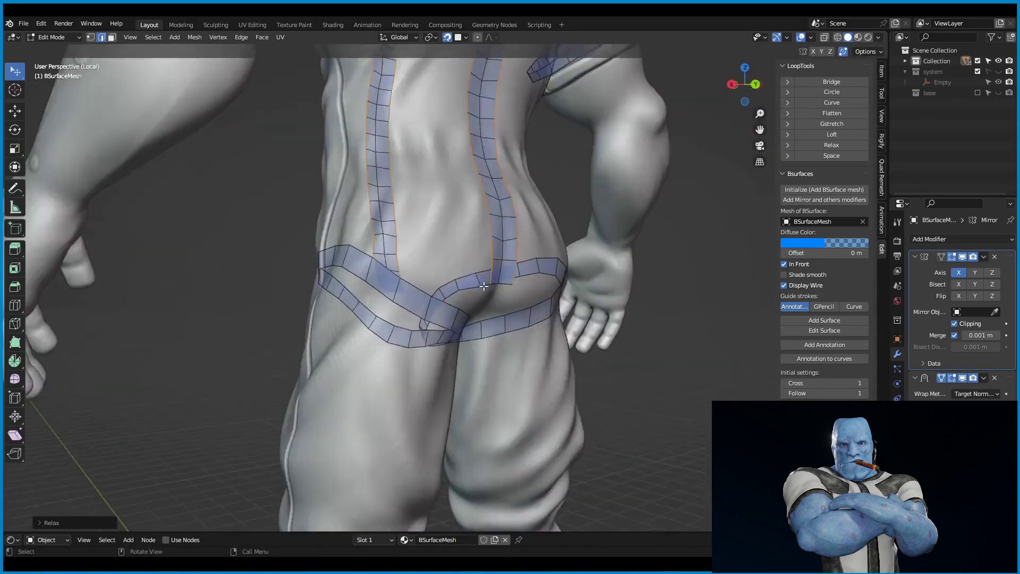
Save the blend file with Ctrl+S and orbit around the torso to check the strips.
{"action": "key", "text": "ctrl+s"}
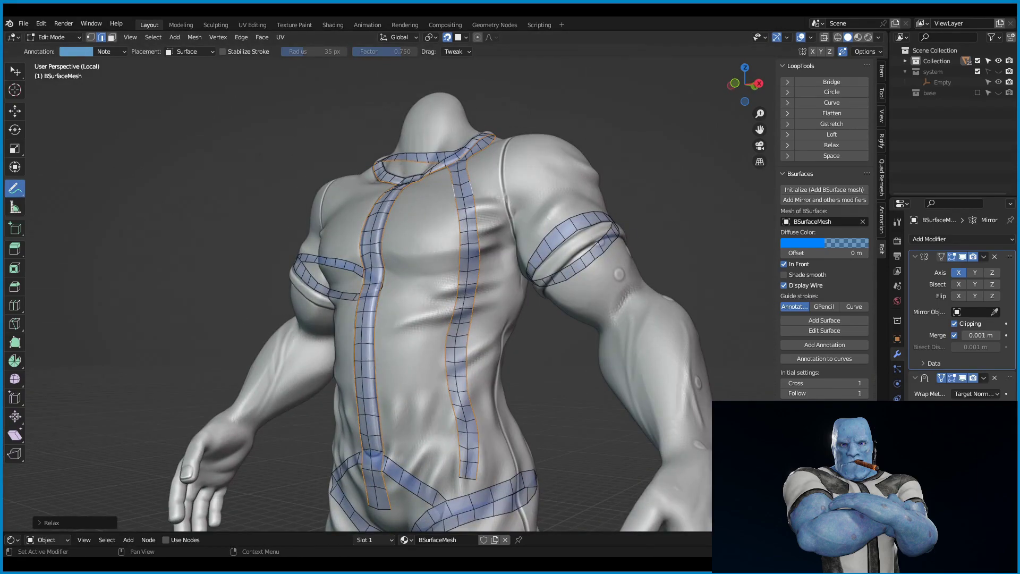
{"action": "mouse_move", "coordinate": [519, 332]}
{"action": "middle_mouse_down"}
{"action": "mouse_move", "coordinate": [553, 332]}
{"action": "mouse_move", "coordinate": [550, 287]}
{"action": "mouse_move", "coordinate": [407, 247]}
{"action": "mouse_move", "coordinate": [361, 271]}
{"action": "middle_mouse_up"}
{"action": "middle_click_drag", "start_coordinate": [464, 141], "coordinate": [474, 186]}
{"action": "mouse_move", "coordinate": [489, 299]}
{"action": "middle_mouse_down"}
{"action": "mouse_move", "coordinate": [423, 214]}
{"action": "mouse_move", "coordinate": [504, 235]}
{"action": "middle_mouse_up"}
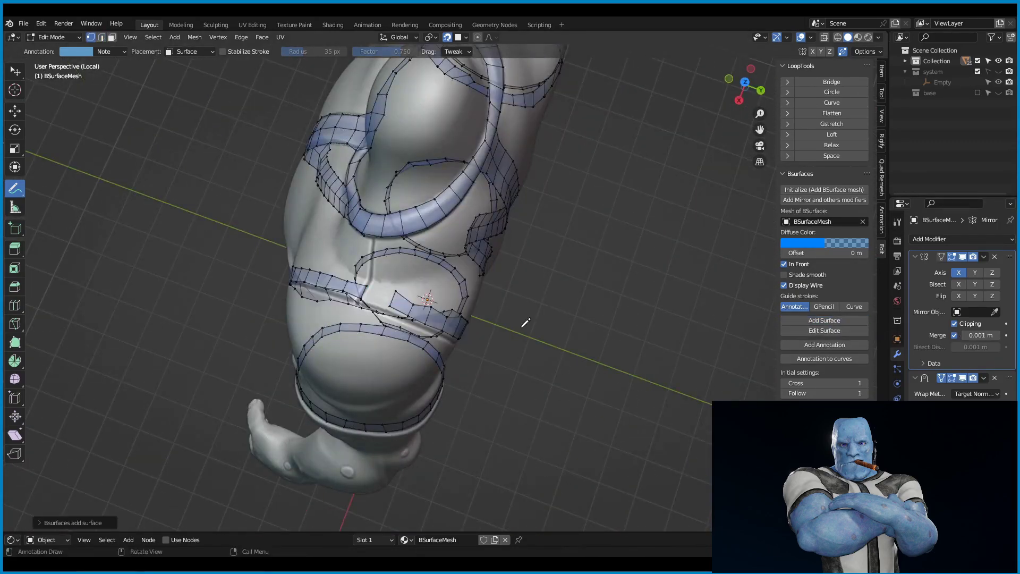
{"action": "mouse_move", "coordinate": [525, 322]}
{"action": "middle_mouse_down"}
{"action": "mouse_move", "coordinate": [425, 182]}
{"action": "mouse_move", "coordinate": [425, 269]}
{"action": "middle_mouse_up"}
Cancel the stray selection move and switch to the Annotate tool for the upper back.
{"action": "key", "text": "w"}
{"action": "mouse_move", "coordinate": [755, 167]}
{"action": "middle_mouse_down"}
{"action": "mouse_move", "coordinate": [457, 243]}
{"action": "mouse_move", "coordinate": [639, 164]}
{"action": "mouse_move", "coordinate": [655, 225]}
{"action": "mouse_move", "coordinate": [585, 239]}
{"action": "middle_mouse_up"}
{"action": "right_click", "coordinate": [465, 273]}
{"action": "left_click", "coordinate": [15, 188]}
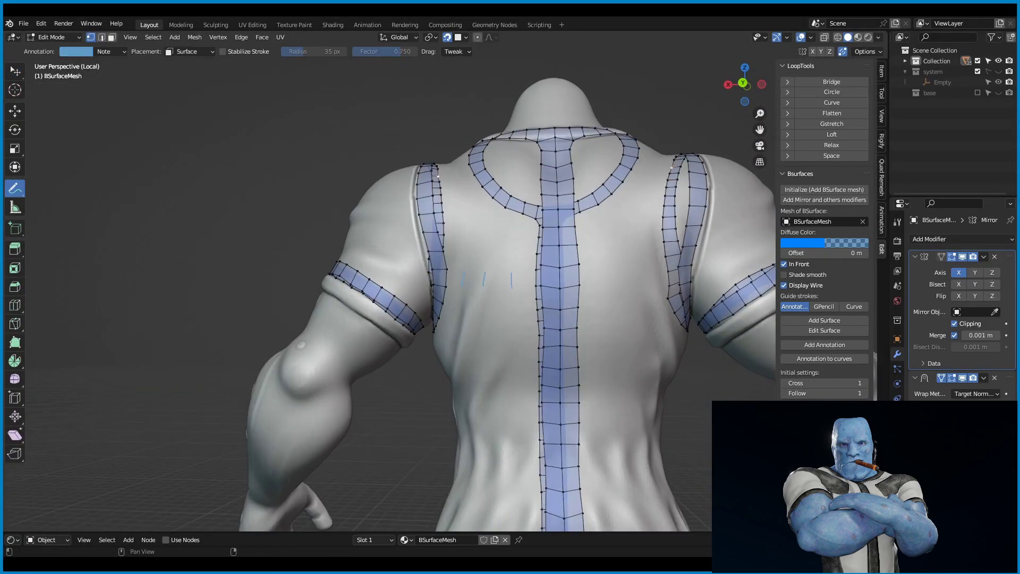
Build the upper-back band from the guide strokes and extend it with Poly Build faces.
{"action": "left_click", "coordinate": [824, 321]}
{"action": "key", "text": "2"}
{"action": "key", "text": "shift+space"}
{"action": "middle_click_drag", "start_coordinate": [507, 278], "coordinate": [491, 294]}
{"action": "left_click_drag", "start_coordinate": [490, 297], "coordinate": [490, 296]}
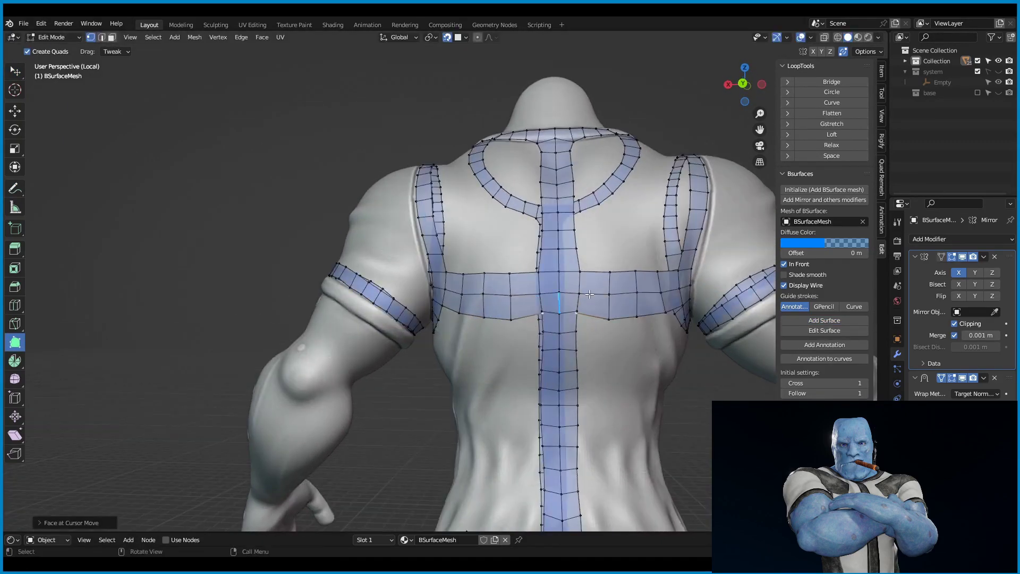
{"action": "middle_click_drag", "start_coordinate": [489, 296], "coordinate": [531, 314]}
{"action": "left_click_drag", "start_coordinate": [563, 305], "coordinate": [564, 325], "text": "ctrl"}
{"action": "middle_click_drag", "start_coordinate": [554, 344], "coordinate": [529, 335]}
{"action": "left_click_drag", "start_coordinate": [528, 335], "coordinate": [525, 334]}
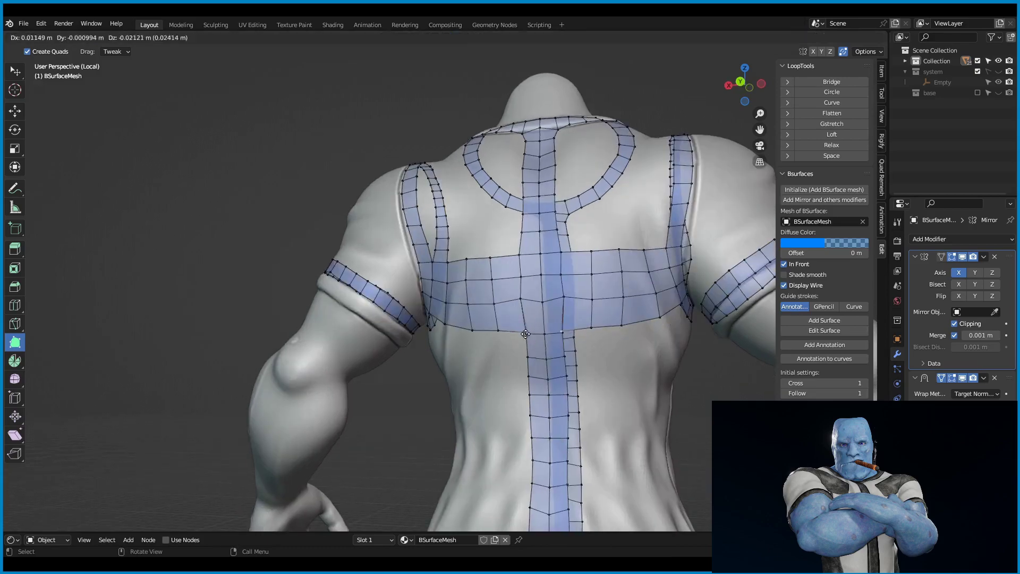
Draw three guide strokes across the chest and turn them into a face strip.
{"action": "middle_click_drag", "start_coordinate": [536, 278], "coordinate": [478, 280]}
{"action": "key", "text": "d"}
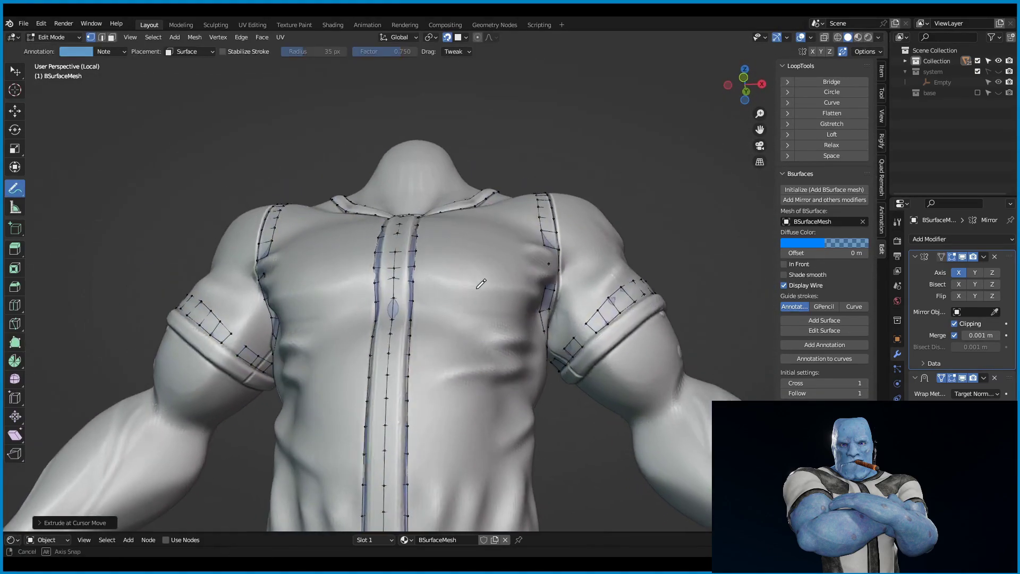
{"action": "left_click_drag", "start_coordinate": [392, 290], "coordinate": [393, 307]}
{"action": "left_click_drag", "start_coordinate": [424, 291], "coordinate": [427, 310]}
{"action": "left_click_drag", "start_coordinate": [472, 287], "coordinate": [475, 300]}
{"action": "left_click", "coordinate": [824, 320]}
{"action": "mouse_move", "coordinate": [531, 276]}
{"action": "middle_mouse_down"}
{"action": "mouse_move", "coordinate": [505, 287]}
{"action": "mouse_move", "coordinate": [558, 276]}
{"action": "mouse_move", "coordinate": [532, 274]}
{"action": "mouse_move", "coordinate": [557, 266]}
{"action": "mouse_move", "coordinate": [585, 276]}
{"action": "middle_mouse_up"}
Show the strips In Front, check them around the body, and draw a thigh guide stroke.
{"action": "key", "text": "w"}
{"action": "left_click", "coordinate": [783, 264]}
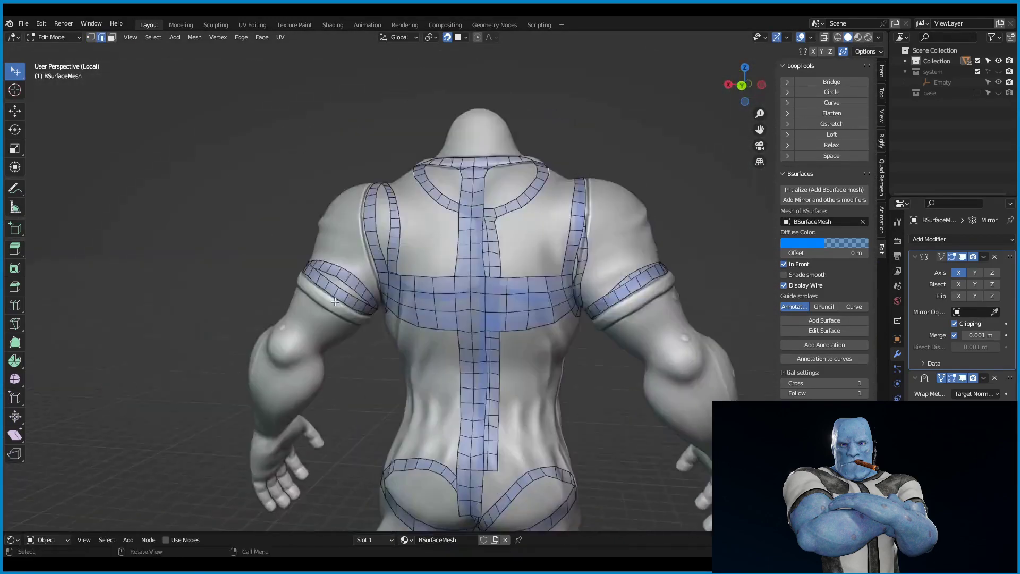
{"action": "middle_click_drag", "start_coordinate": [513, 307], "coordinate": [403, 297]}
{"action": "middle_click_drag", "start_coordinate": [531, 213], "coordinate": [563, 313]}
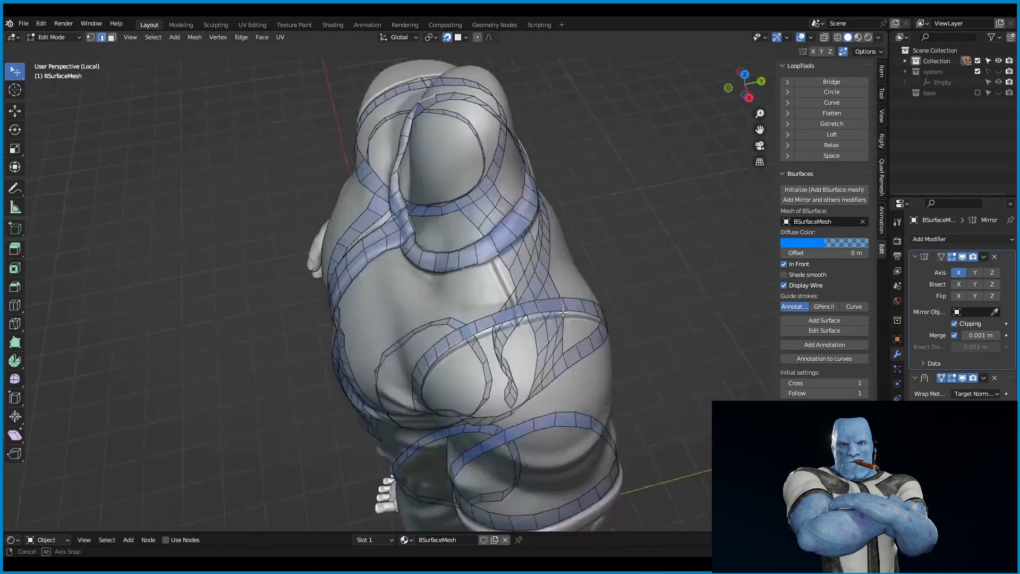
{"action": "middle_click_drag", "start_coordinate": [476, 302], "coordinate": [490, 280]}
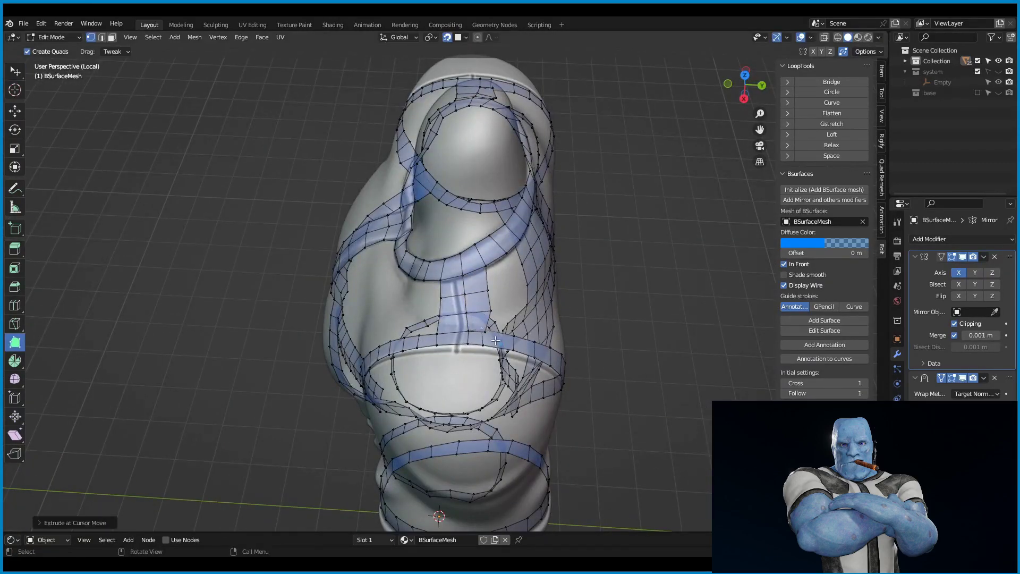
{"action": "mouse_move", "coordinate": [495, 340]}
{"action": "middle_mouse_down"}
{"action": "mouse_move", "coordinate": [510, 276]}
{"action": "mouse_move", "coordinate": [521, 318]}
{"action": "middle_mouse_up"}
{"action": "scroll", "coordinate": [478, 265], "scroll_direction": "up", "scroll_amount": 5}
Draw two more thigh guide strokes and convert them into a surface band.
{"action": "left_click_drag", "start_coordinate": [483, 306], "coordinate": [483, 319]}
{"action": "left_click_drag", "start_coordinate": [497, 306], "coordinate": [500, 324]}
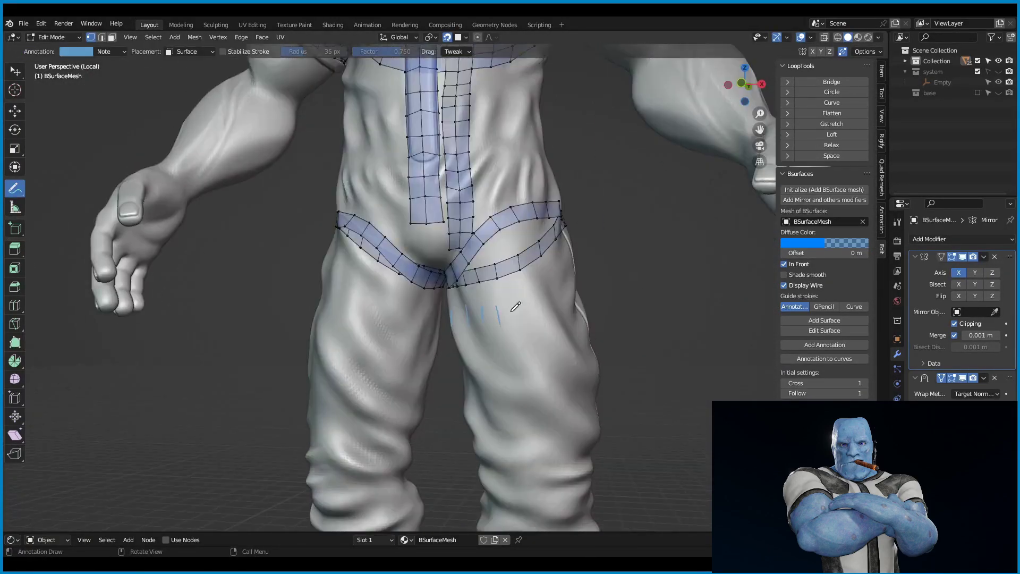
{"action": "key", "text": "e"}
{"action": "mouse_move", "coordinate": [516, 307]}
{"action": "middle_mouse_down"}
{"action": "mouse_move", "coordinate": [372, 319]}
{"action": "mouse_move", "coordinate": [531, 329]}
{"action": "middle_mouse_up"}
{"action": "scroll", "coordinate": [457, 319], "scroll_direction": "up", "scroll_amount": 3}
Turn In Front off, rebuild the thigh surface from the strokes, and view it three-quarter side.
{"action": "left_click", "coordinate": [784, 264]}
{"action": "scroll", "coordinate": [585, 337], "scroll_direction": "down", "scroll_amount": 4}
{"action": "scroll", "coordinate": [544, 286], "scroll_direction": "up", "scroll_amount": 5}
{"action": "key", "text": "e"}
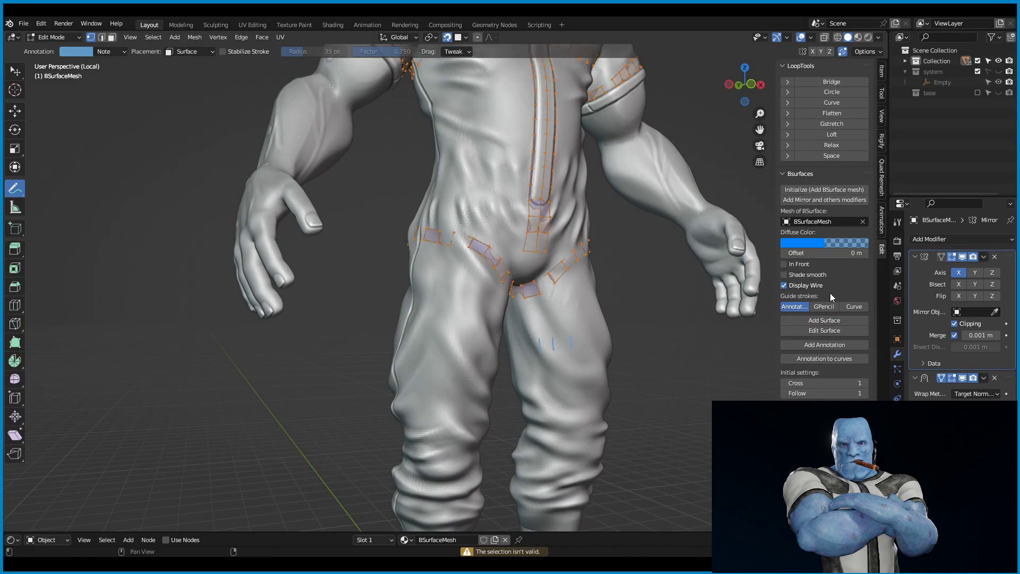
{"action": "middle_click_drag", "start_coordinate": [606, 332], "coordinate": [525, 342]}
{"action": "scroll", "coordinate": [376, 336], "scroll_direction": "up", "scroll_amount": 3}
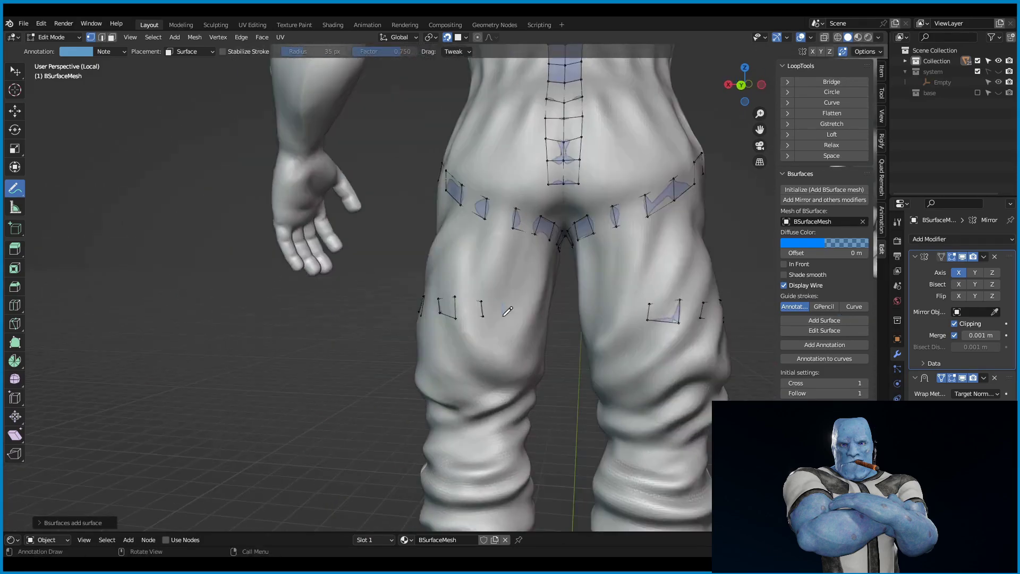
{"action": "scroll", "coordinate": [466, 300], "scroll_direction": "up", "scroll_amount": 3}
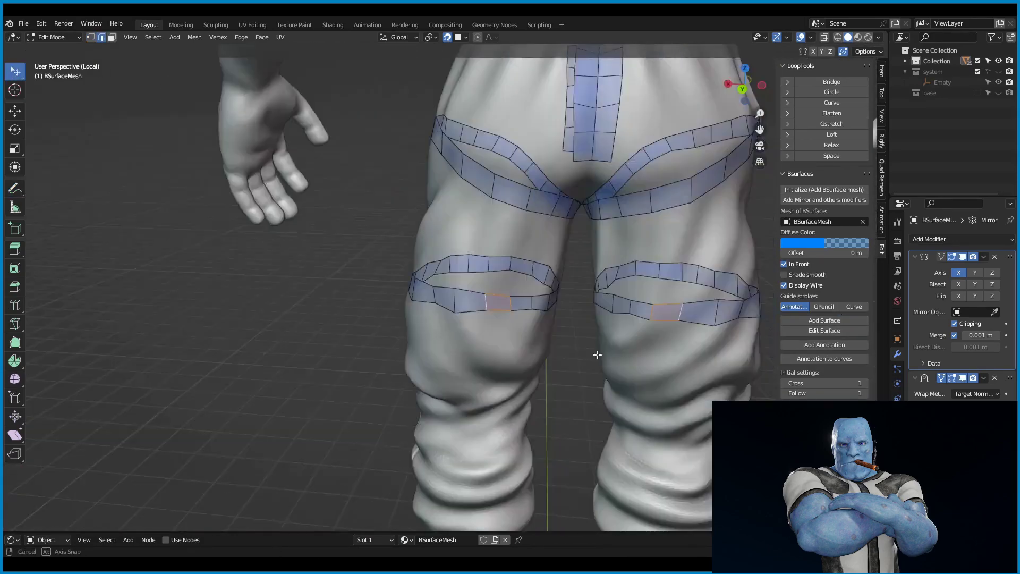
{"action": "scroll", "coordinate": [534, 267], "scroll_direction": "up", "scroll_amount": 2}
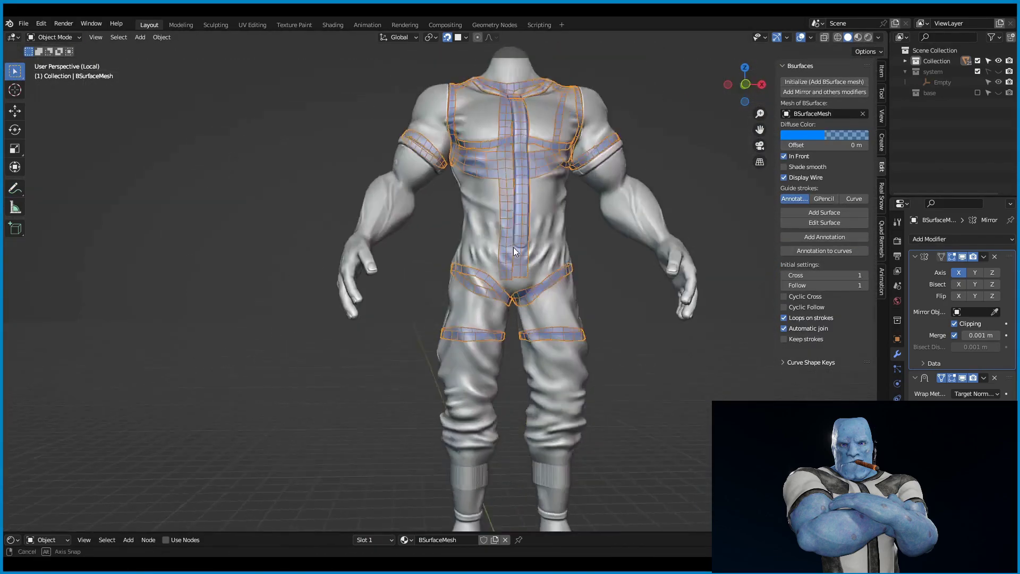
Zoom in on the crotch strips, turn In Front off, and close in on the centre strip.
{"action": "middle_click_drag", "start_coordinate": [514, 247], "coordinate": [538, 273]}
{"action": "scroll", "coordinate": [538, 273], "scroll_direction": "up", "scroll_amount": 3}
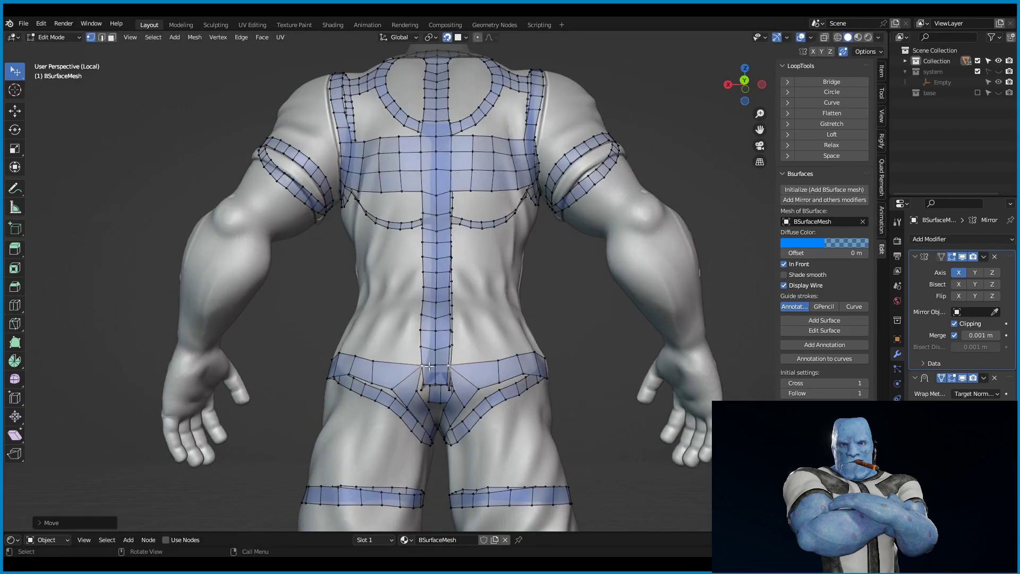
{"action": "scroll", "coordinate": [429, 366], "scroll_direction": "up", "scroll_amount": 4}
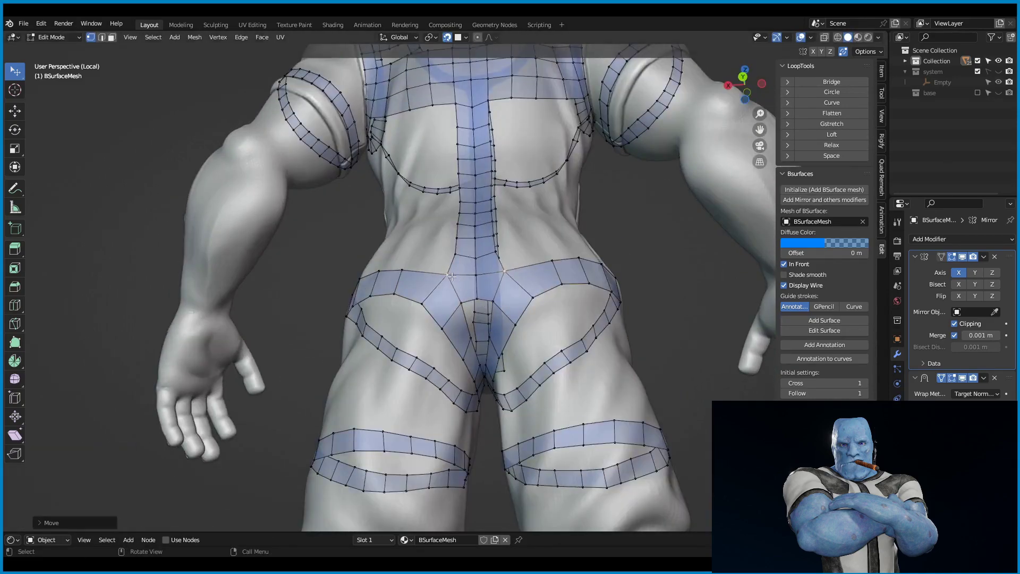
{"action": "middle_click_drag", "start_coordinate": [451, 276], "coordinate": [528, 256]}
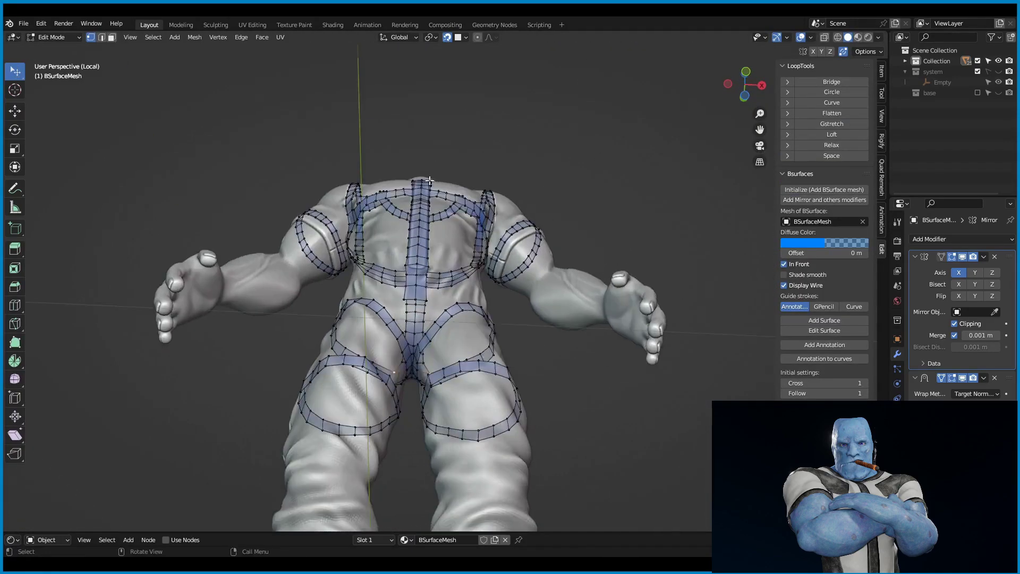
{"action": "scroll", "coordinate": [429, 181], "scroll_direction": "up", "scroll_amount": 3}
{"action": "scroll", "coordinate": [468, 212], "scroll_direction": "up", "scroll_amount": 3}
{"action": "scroll", "coordinate": [505, 234], "scroll_direction": "up", "scroll_amount": 3}
{"action": "scroll", "coordinate": [544, 252], "scroll_direction": "up", "scroll_amount": 2}
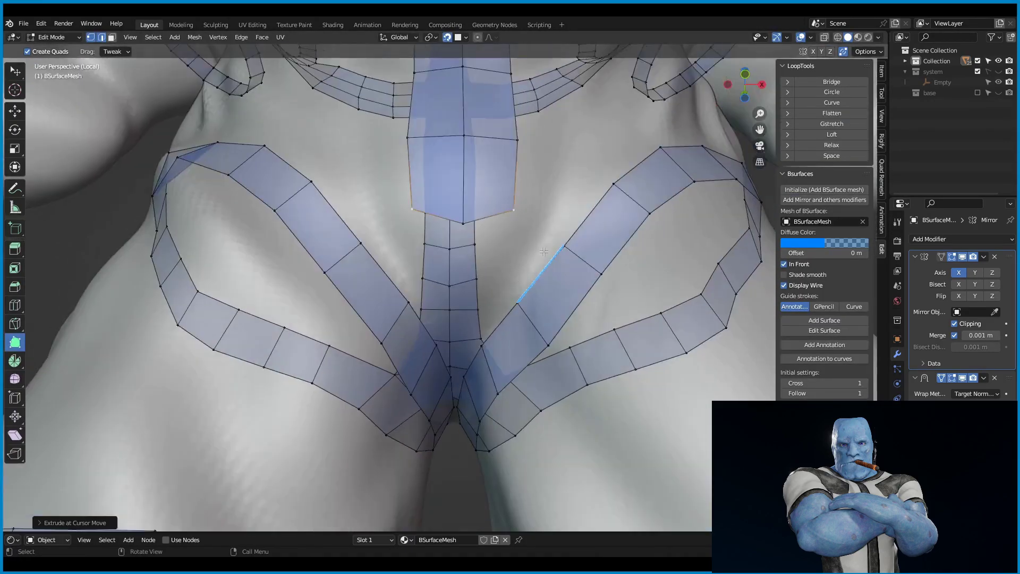
{"action": "middle_click_drag", "start_coordinate": [552, 225], "coordinate": [637, 245]}
{"action": "left_click", "coordinate": [784, 264]}
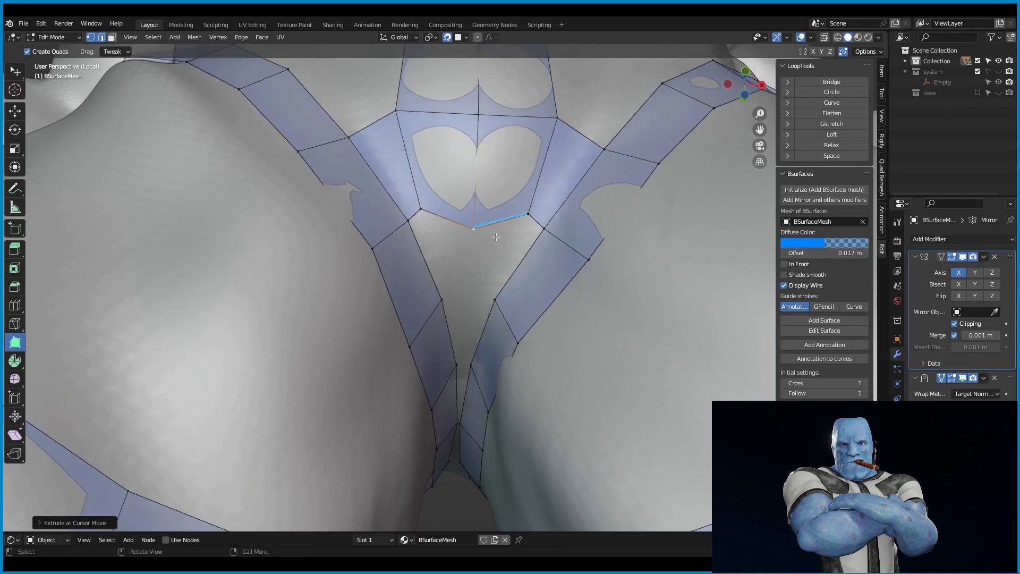
{"action": "scroll", "coordinate": [511, 274], "scroll_direction": "down", "scroll_amount": 2}
{"action": "middle_click_drag", "start_coordinate": [511, 274], "coordinate": [372, 212]}
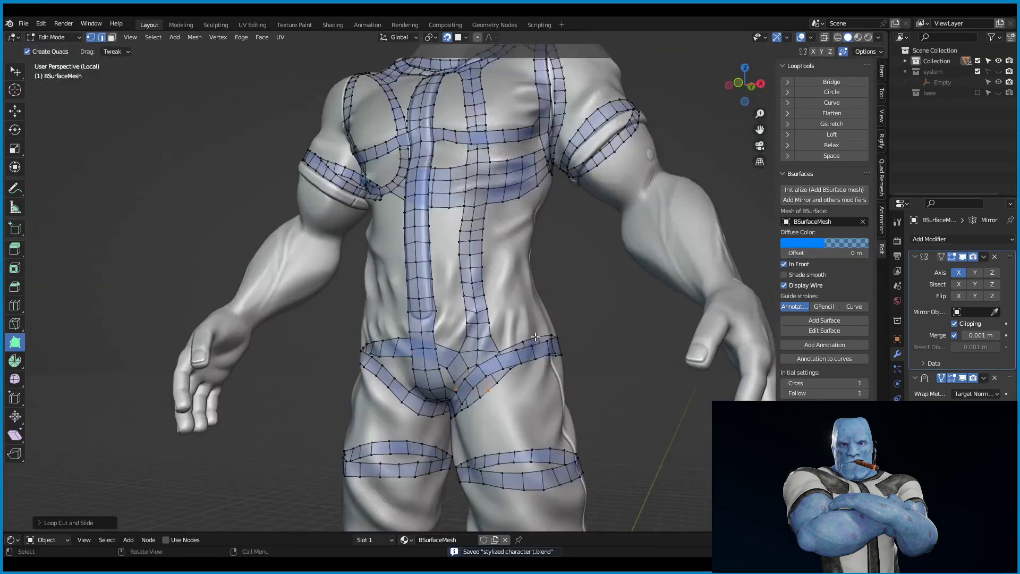
Move the armband strips and extrude a new face from the collar strip over the shoulder.
{"action": "middle_click_drag", "start_coordinate": [535, 336], "coordinate": [577, 261]}
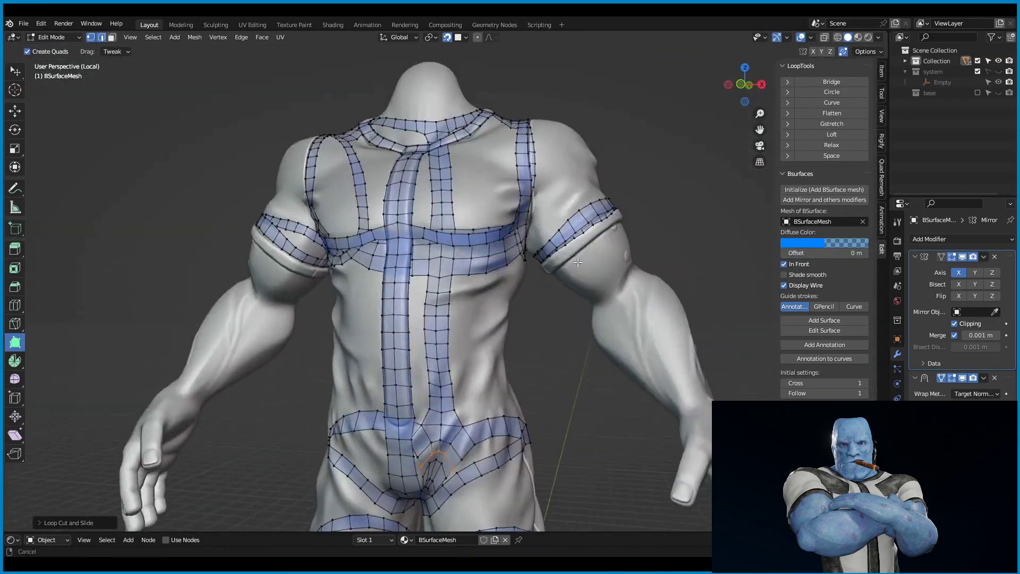
{"action": "key", "text": "g"}
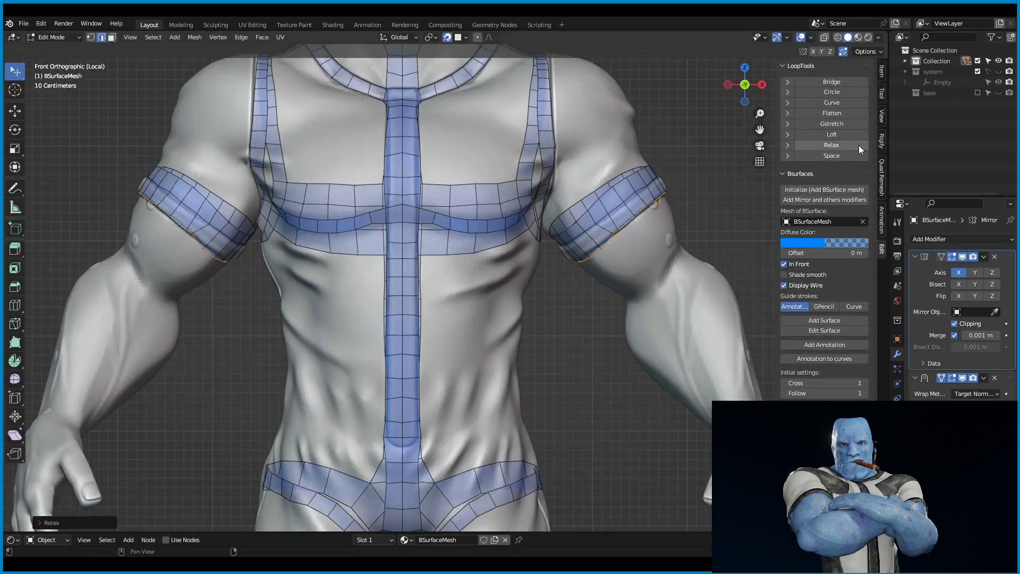
{"action": "middle_click_drag", "start_coordinate": [689, 268], "coordinate": [457, 241]}
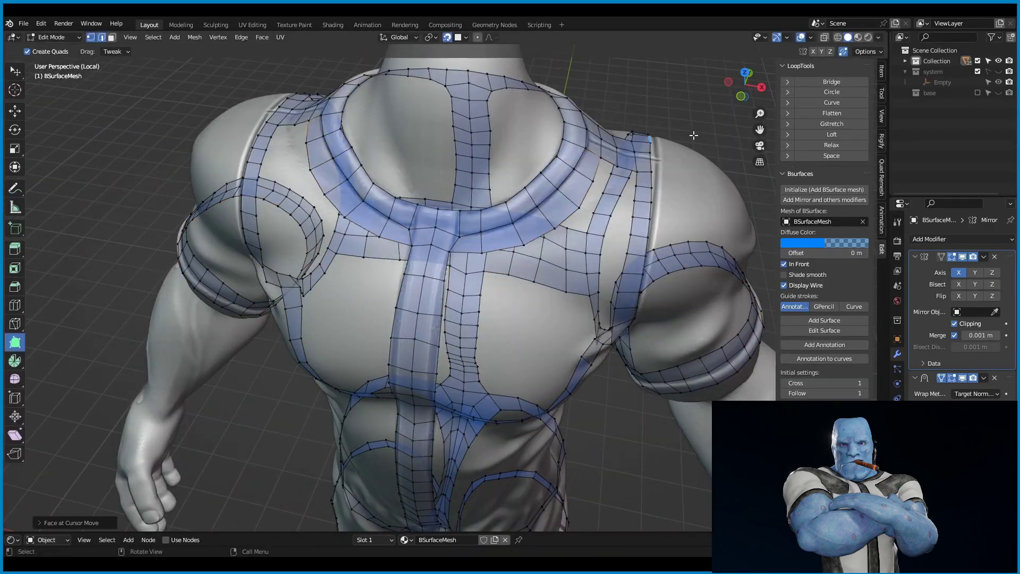
{"action": "middle_click_drag", "start_coordinate": [693, 135], "coordinate": [467, 249]}
{"action": "left_click_drag", "start_coordinate": [425, 260], "coordinate": [434, 271], "text": "ctrl"}
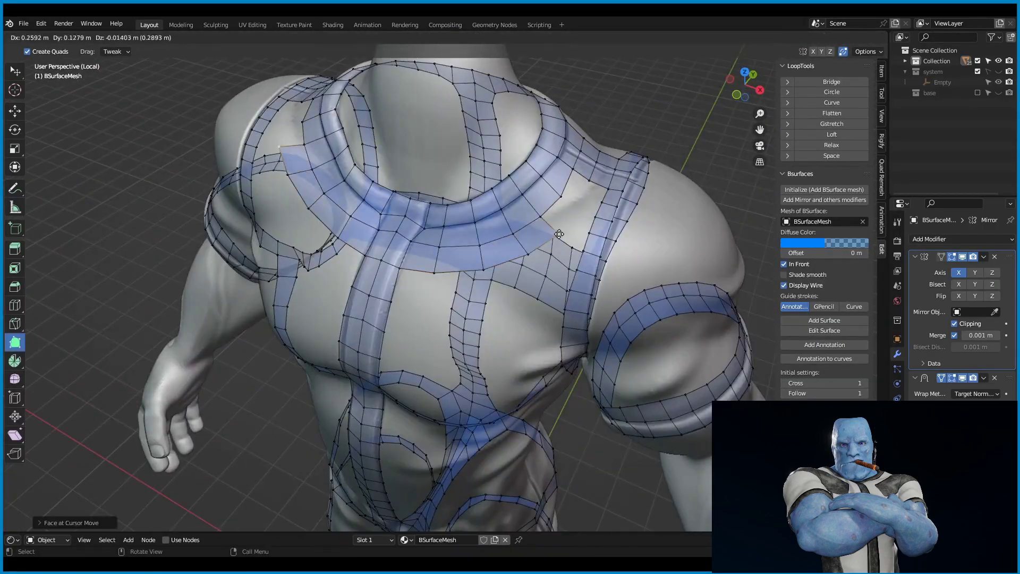
{"action": "mouse_move", "coordinate": [559, 234]}
{"action": "middle_mouse_down"}
{"action": "mouse_move", "coordinate": [502, 314]}
{"action": "mouse_move", "coordinate": [614, 243]}
{"action": "mouse_move", "coordinate": [598, 258]}
{"action": "mouse_move", "coordinate": [591, 247]}
{"action": "mouse_move", "coordinate": [531, 255]}
{"action": "middle_mouse_up"}
Extrude Poly Build quads across the chest and tweak their vertices into place.
{"action": "key", "text": "w"}
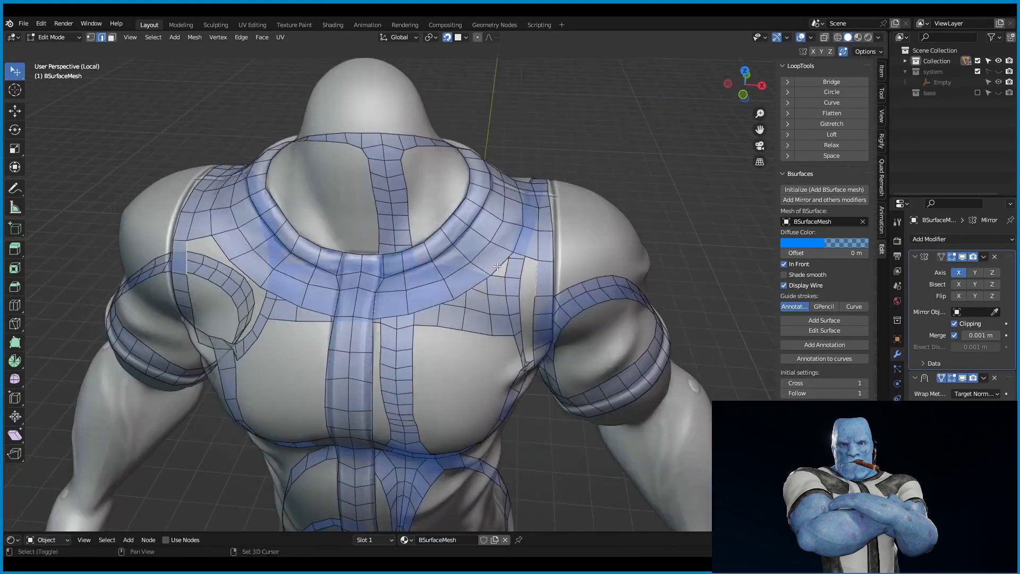
{"action": "left_click", "coordinate": [15, 343]}
{"action": "left_click_drag", "start_coordinate": [525, 234], "coordinate": [504, 242]}
{"action": "middle_click_drag", "start_coordinate": [514, 298], "coordinate": [478, 298]}
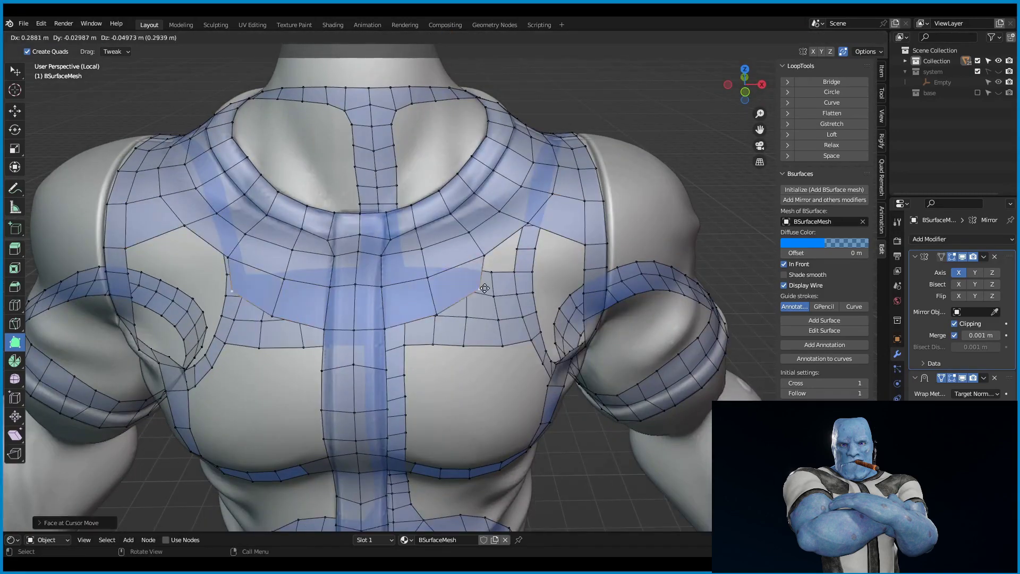
{"action": "left_click_drag", "start_coordinate": [464, 253], "coordinate": [462, 302]}
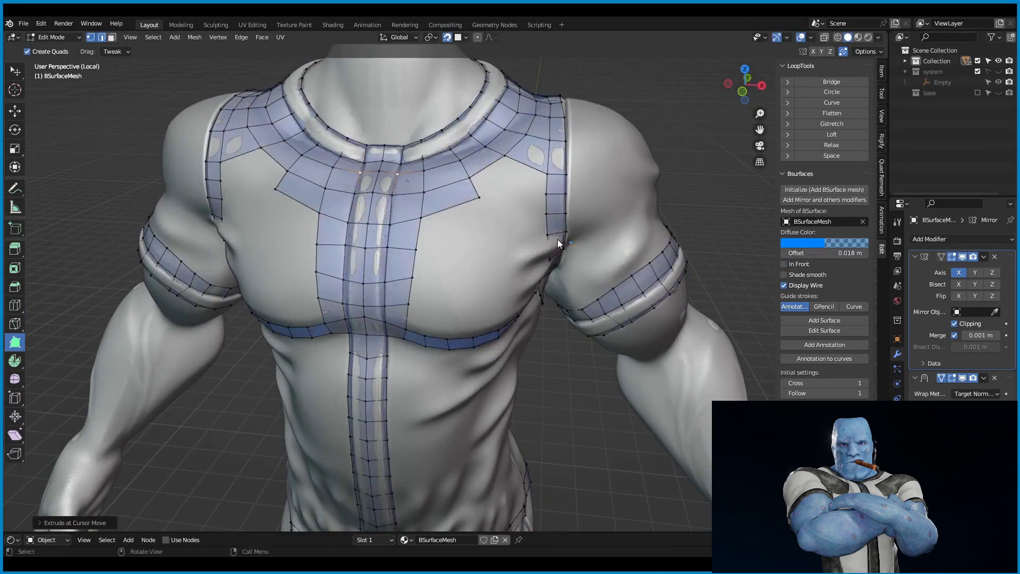
{"action": "middle_click_drag", "start_coordinate": [556, 243], "coordinate": [355, 293]}
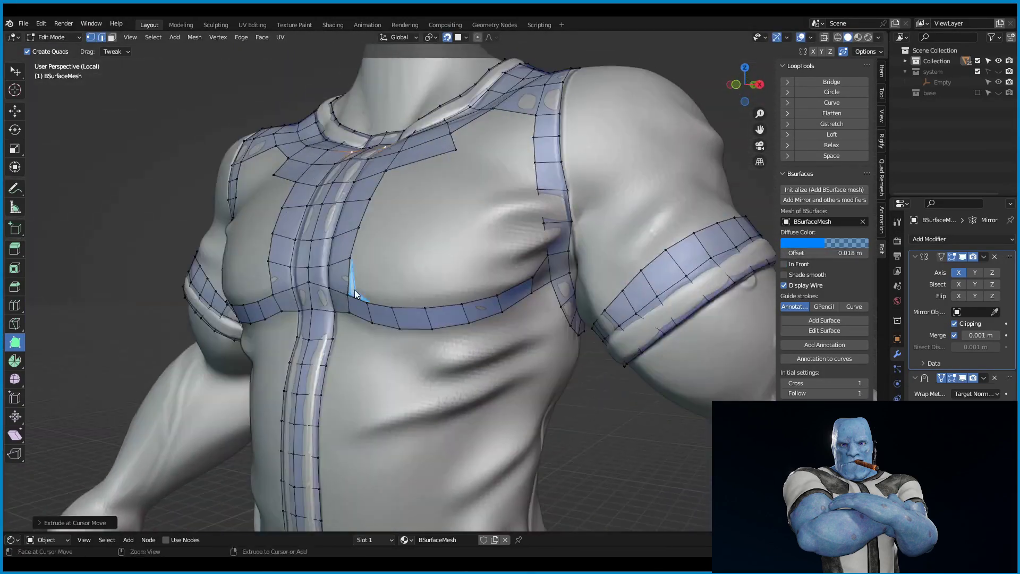
{"action": "middle_click_drag", "start_coordinate": [526, 271], "coordinate": [414, 279]}
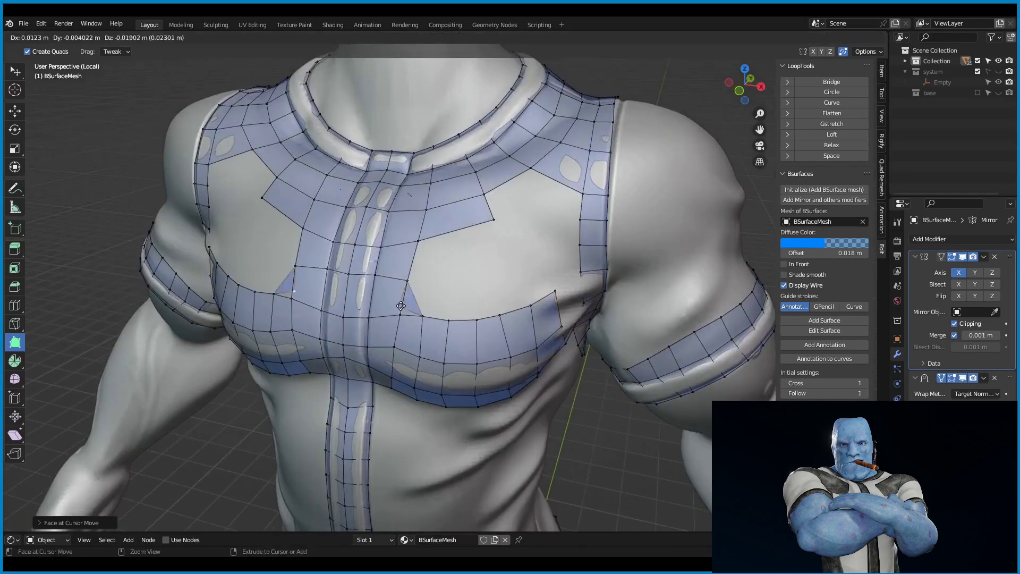
{"action": "left_click_drag", "start_coordinate": [409, 277], "coordinate": [411, 278]}
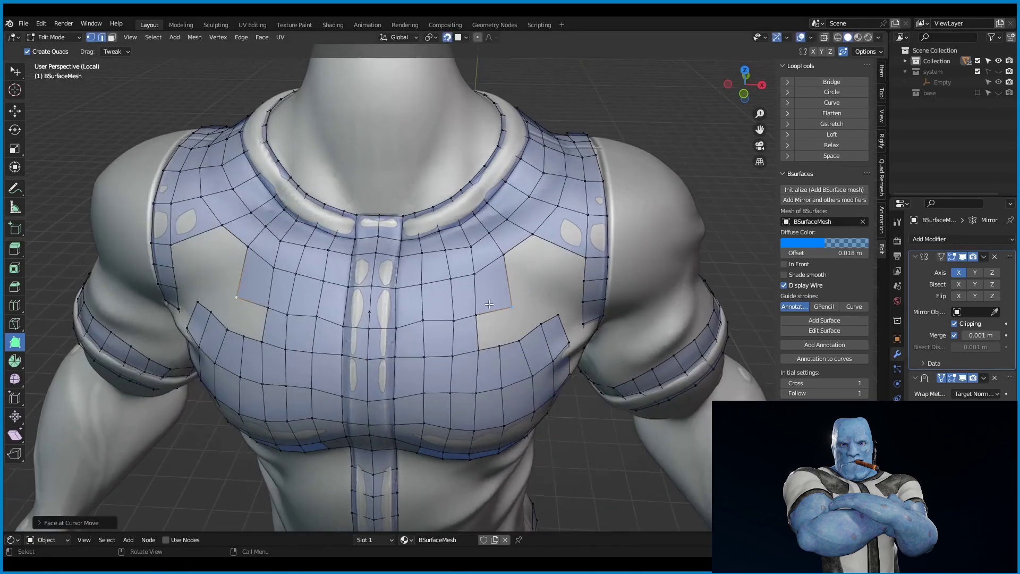
Switch to edge selection and nudge a chest vertex to finish the chest grid.
{"action": "key", "text": "w"}
{"action": "mouse_move", "coordinate": [489, 305]}
{"action": "middle_mouse_down"}
{"action": "mouse_move", "coordinate": [449, 256]}
{"action": "mouse_move", "coordinate": [478, 345]}
{"action": "middle_mouse_up"}
{"action": "key", "text": "2"}
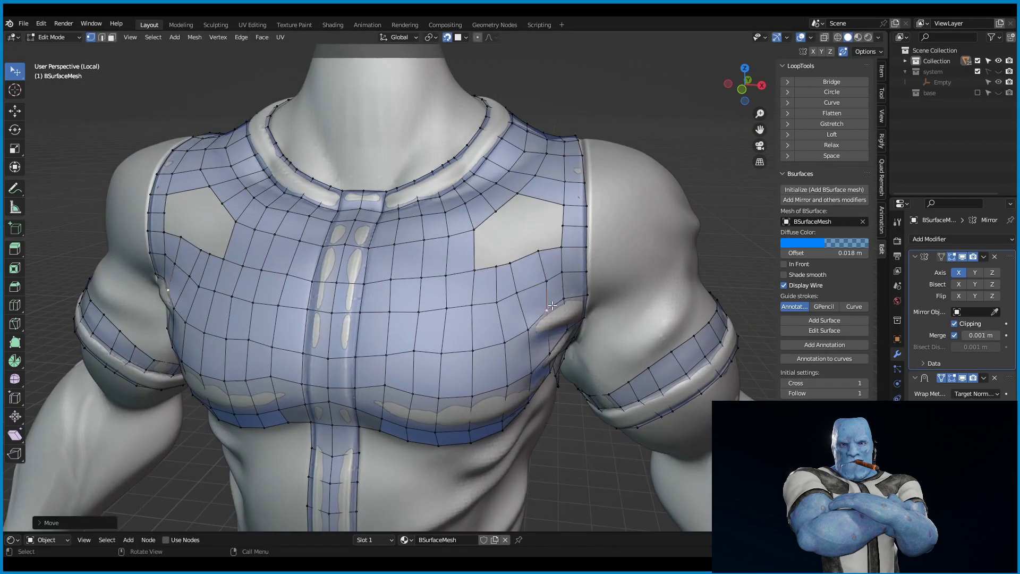
{"action": "middle_click_drag", "start_coordinate": [553, 305], "coordinate": [497, 272]}
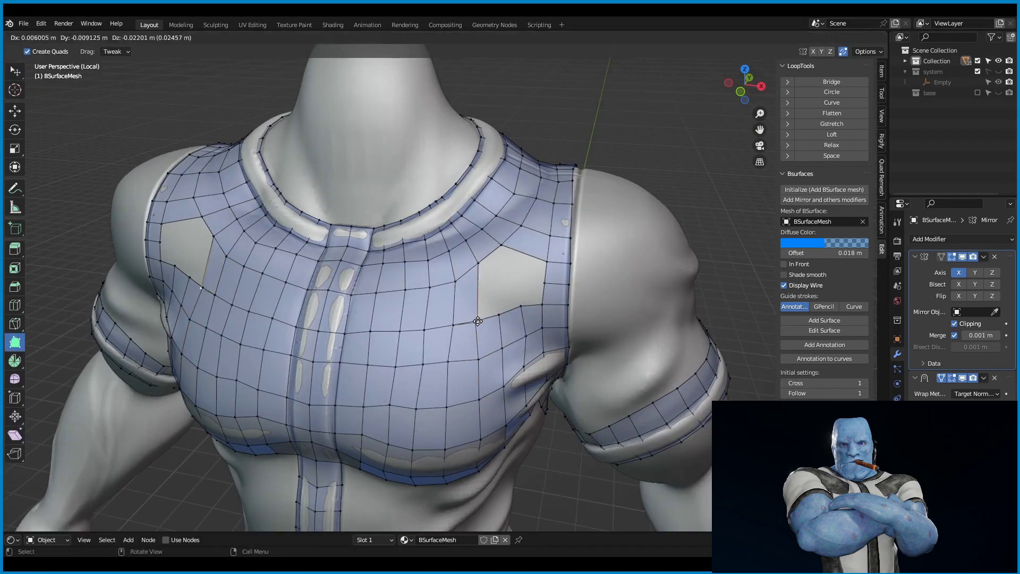
{"action": "left_click_drag", "start_coordinate": [555, 278], "coordinate": [555, 279]}
{"action": "scroll", "coordinate": [556, 278], "scroll_direction": "up", "scroll_amount": 5}
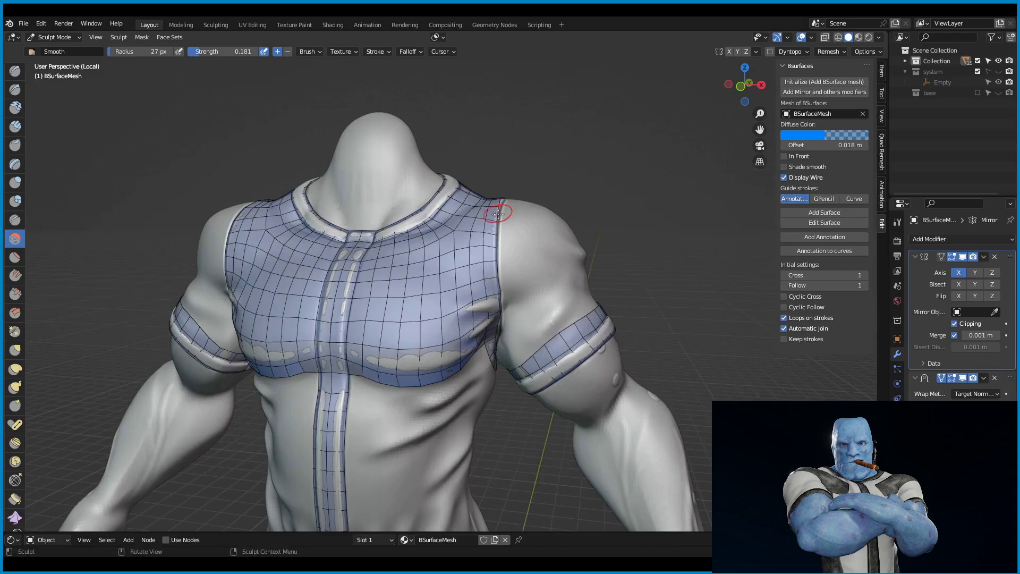
Save stylized character t.blend and orbit front and back to check the retopology.
{"action": "middle_click_drag", "start_coordinate": [497, 214], "coordinate": [478, 266]}
{"action": "key", "text": "ctrl+s"}
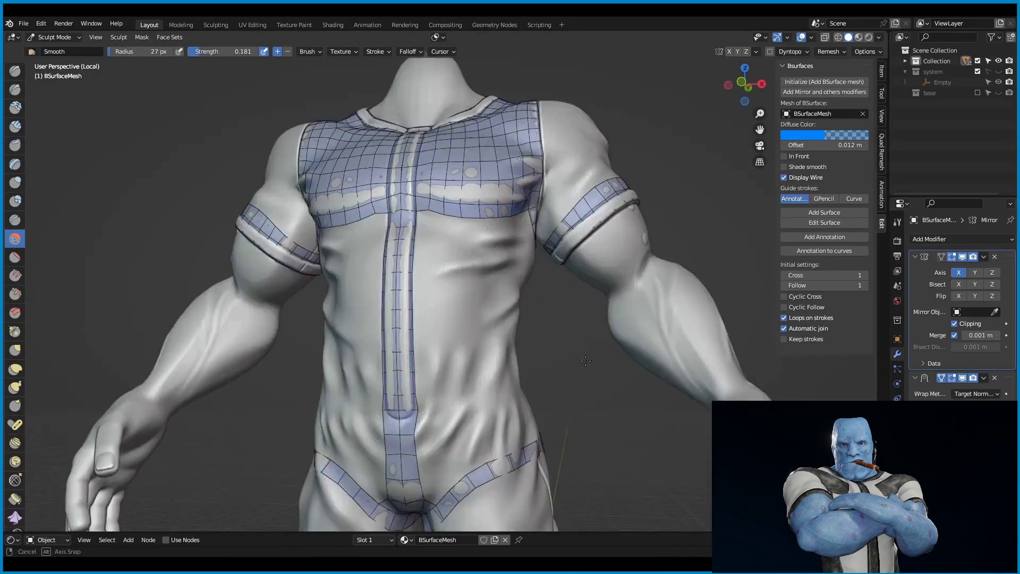
{"action": "middle_click_drag", "start_coordinate": [599, 223], "coordinate": [341, 282]}
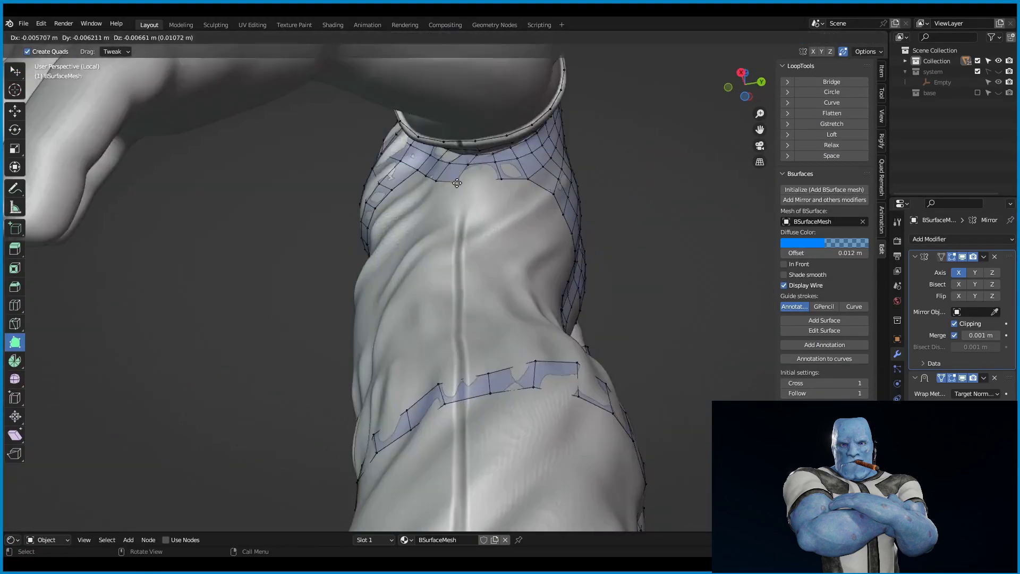
{"action": "middle_click_drag", "start_coordinate": [453, 167], "coordinate": [555, 328]}
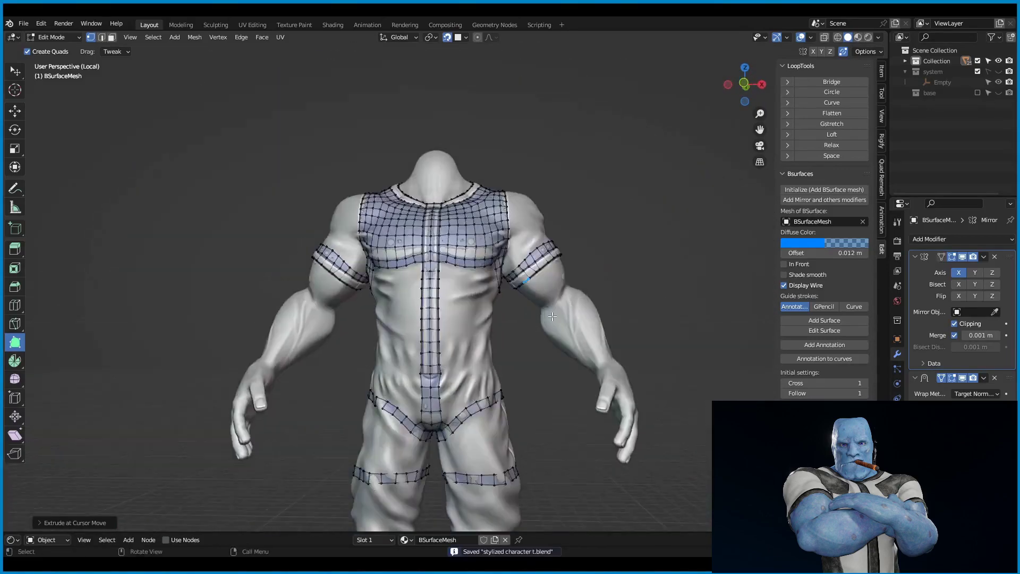
Box-select the belly edge strip, extrude it with E, and check the back of the character.
{"action": "scroll", "coordinate": [555, 328], "scroll_direction": "up", "scroll_amount": 3}
{"action": "key", "text": "2"}
{"action": "key", "text": "w"}
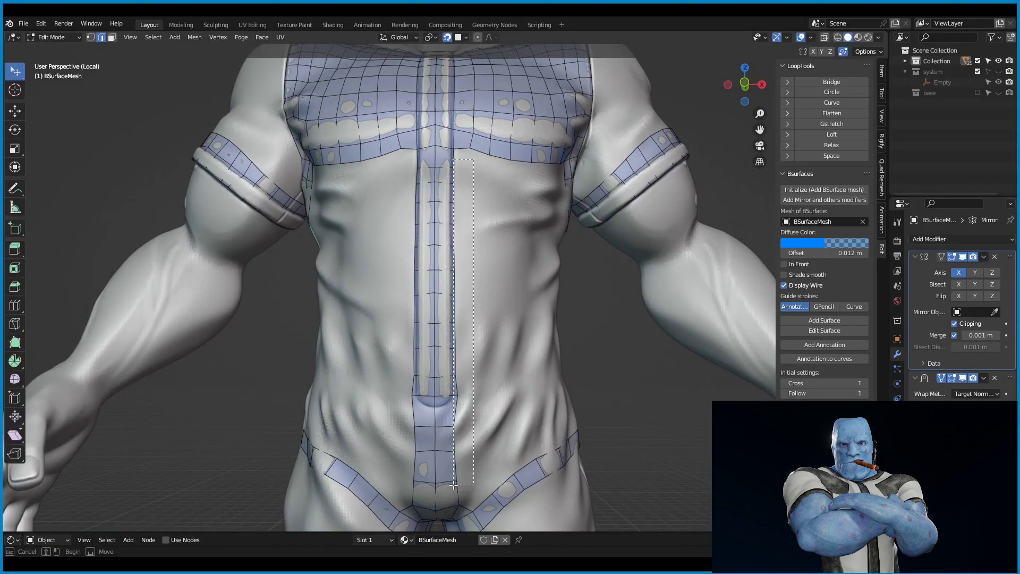
{"action": "left_click_drag", "start_coordinate": [453, 484], "coordinate": [453, 484]}
{"action": "key", "text": "e"}
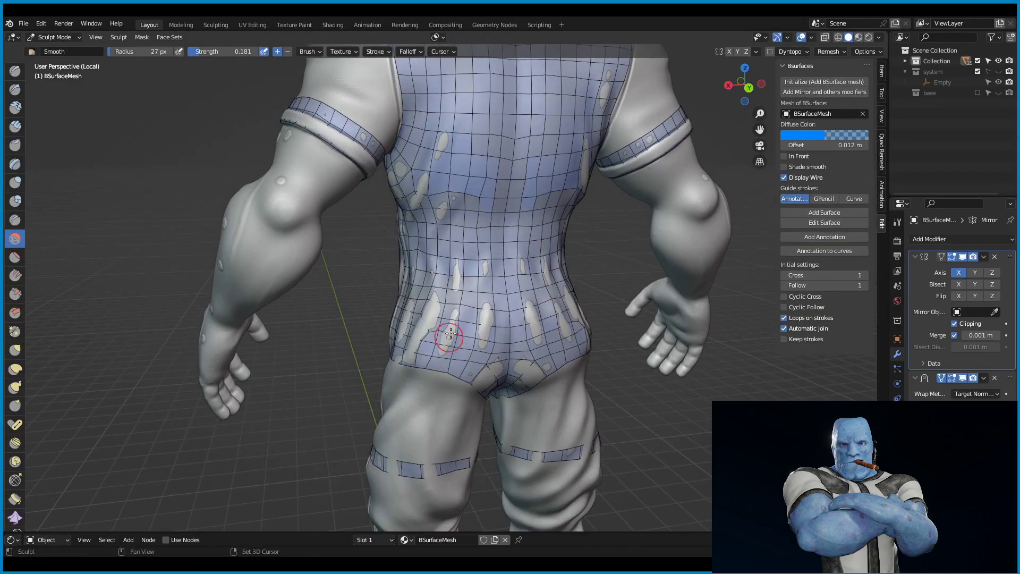
{"action": "middle_click_drag", "start_coordinate": [450, 333], "coordinate": [593, 225]}
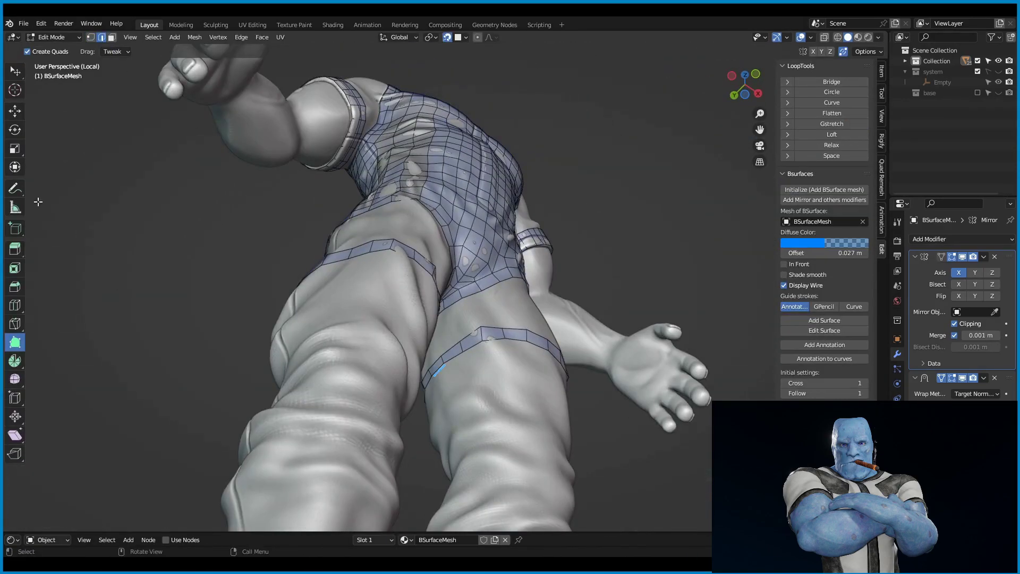
{"action": "key", "text": "w"}
{"action": "mouse_move", "coordinate": [39, 202]}
{"action": "middle_mouse_down"}
{"action": "mouse_move", "coordinate": [633, 254]}
{"action": "mouse_move", "coordinate": [354, 200]}
{"action": "middle_mouse_up"}
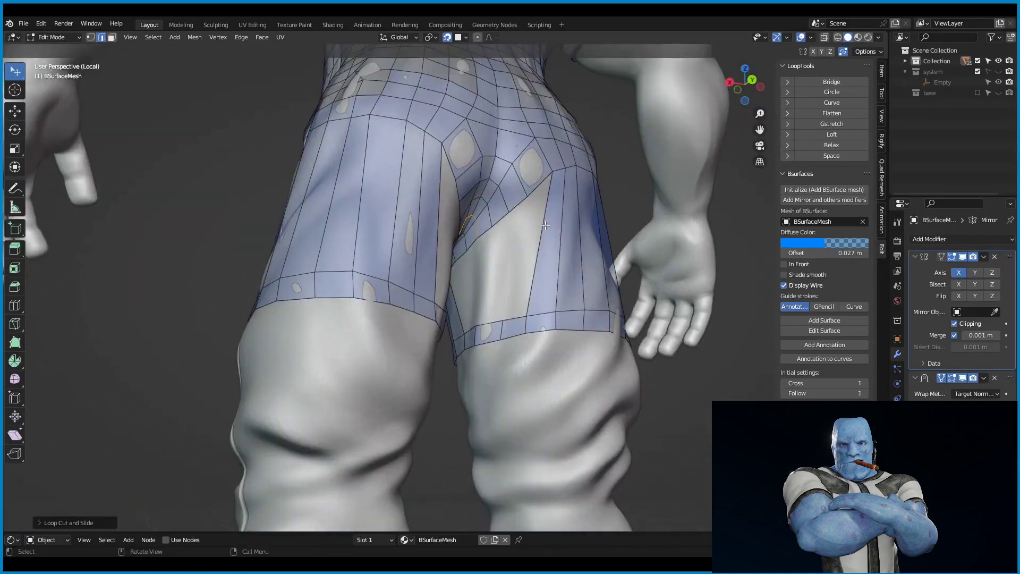
Move a hip vertex under the shorts into place and confirm it.
{"action": "middle_click_drag", "start_coordinate": [398, 235], "coordinate": [357, 197]}
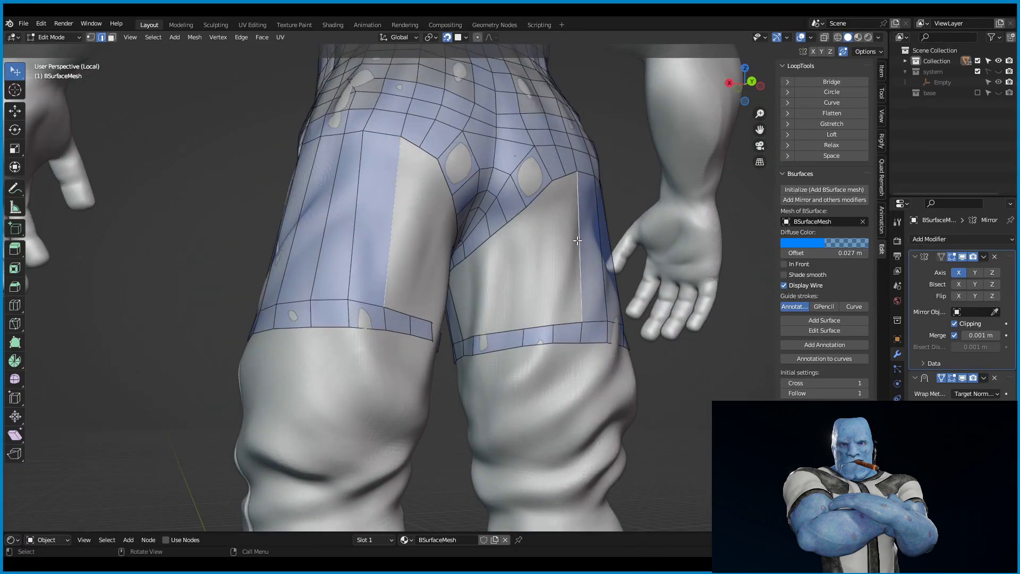
{"action": "key", "text": "g"}
{"action": "mouse_move", "coordinate": [329, 243]}
{"action": "middle_mouse_down"}
{"action": "mouse_move", "coordinate": [519, 325]}
{"action": "mouse_move", "coordinate": [445, 362]}
{"action": "middle_mouse_up"}
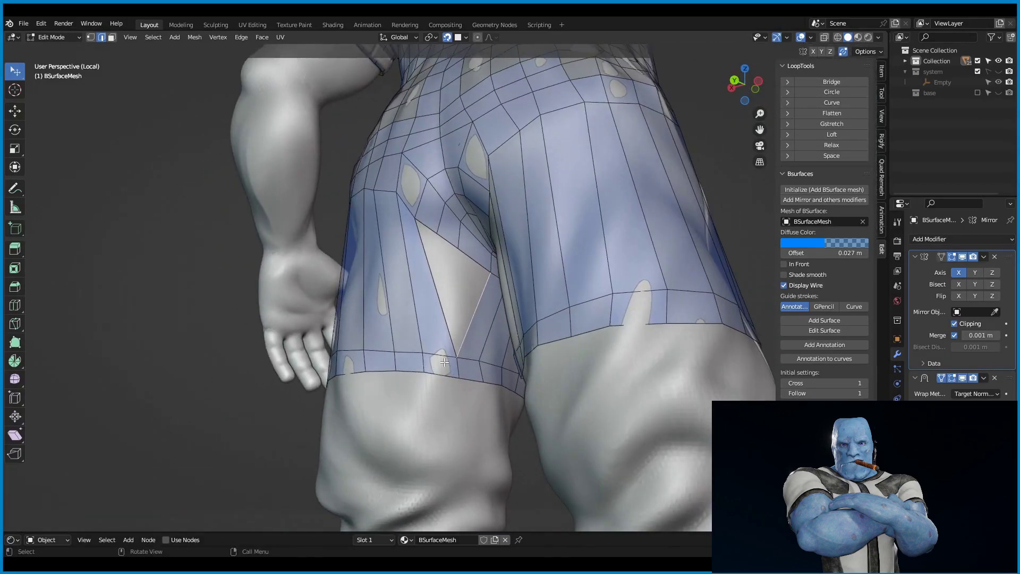
{"action": "middle_click_drag", "start_coordinate": [455, 327], "coordinate": [383, 352]}
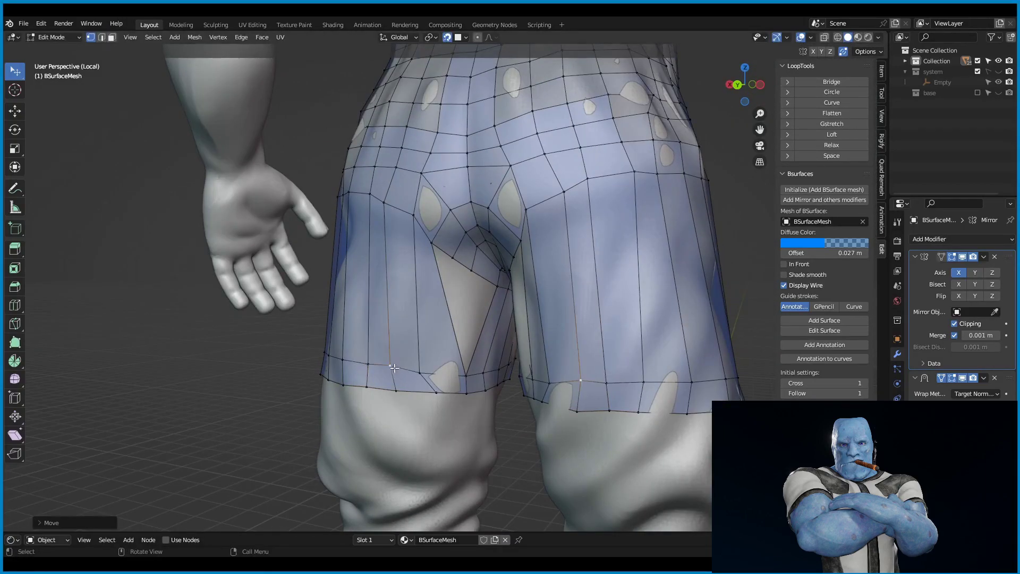
{"action": "right_click", "coordinate": [442, 320]}
{"action": "mouse_move", "coordinate": [442, 320]}
{"action": "middle_mouse_down"}
{"action": "mouse_move", "coordinate": [478, 306]}
{"action": "mouse_move", "coordinate": [487, 360]}
{"action": "middle_mouse_up"}
{"action": "left_click", "coordinate": [491, 325]}
{"action": "middle_click_drag", "start_coordinate": [457, 232], "coordinate": [536, 349]}
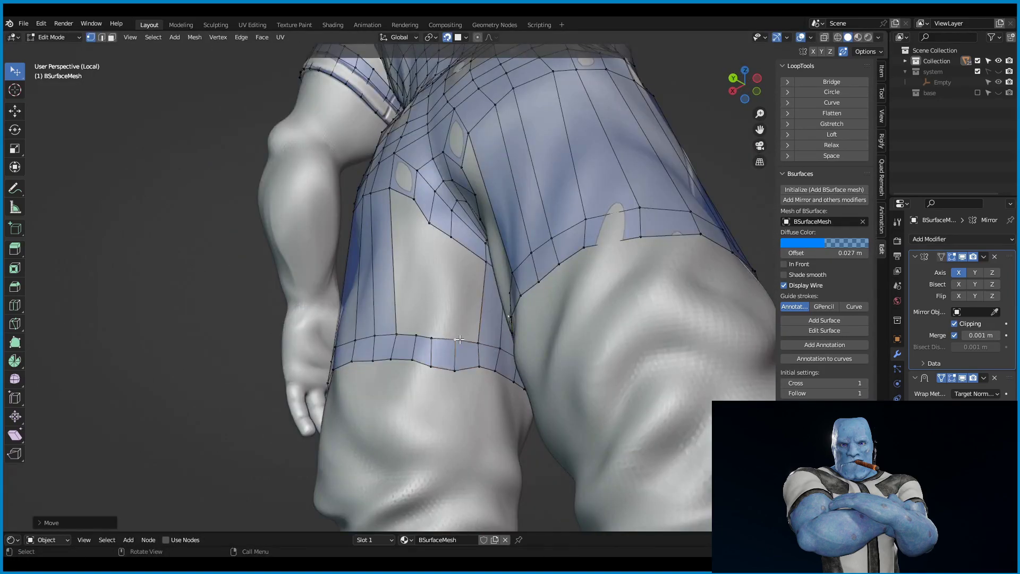
{"action": "middle_click_drag", "start_coordinate": [457, 302], "coordinate": [460, 300]}
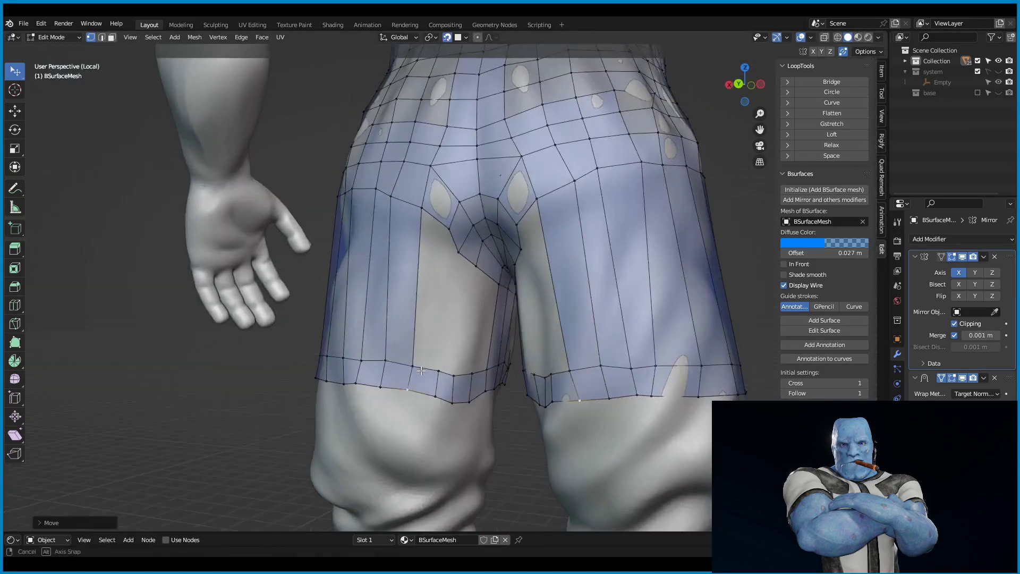
Cycle through Object, Sculpt and Edit modes to check the legs and full body.
{"action": "key", "text": "2"}
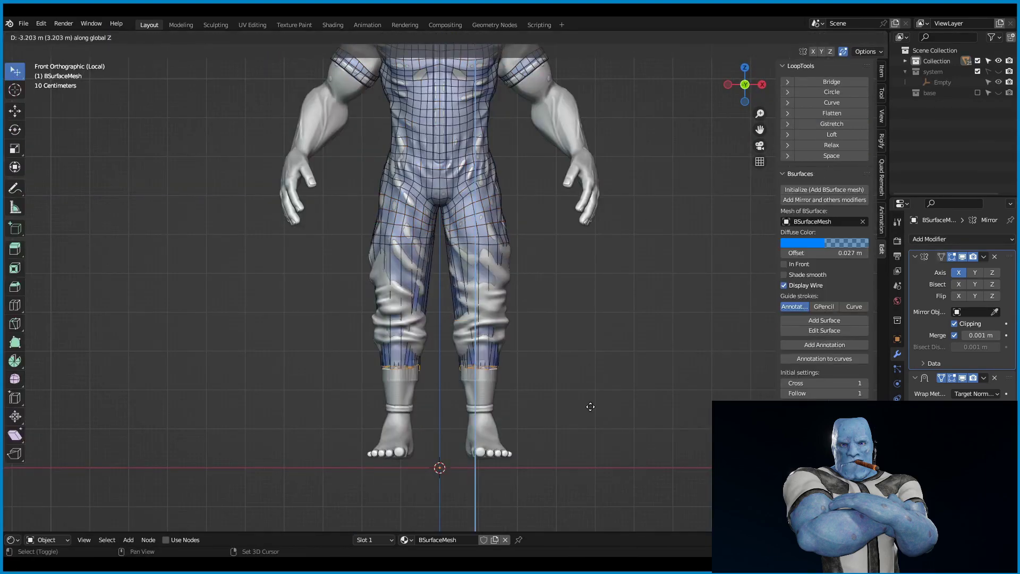
{"action": "key", "text": "Tab"}
{"action": "mouse_move", "coordinate": [520, 324]}
{"action": "middle_mouse_down"}
{"action": "mouse_move", "coordinate": [526, 231]}
{"action": "mouse_move", "coordinate": [483, 342]}
{"action": "middle_mouse_up"}
{"action": "key", "text": "ctrl+Tab"}
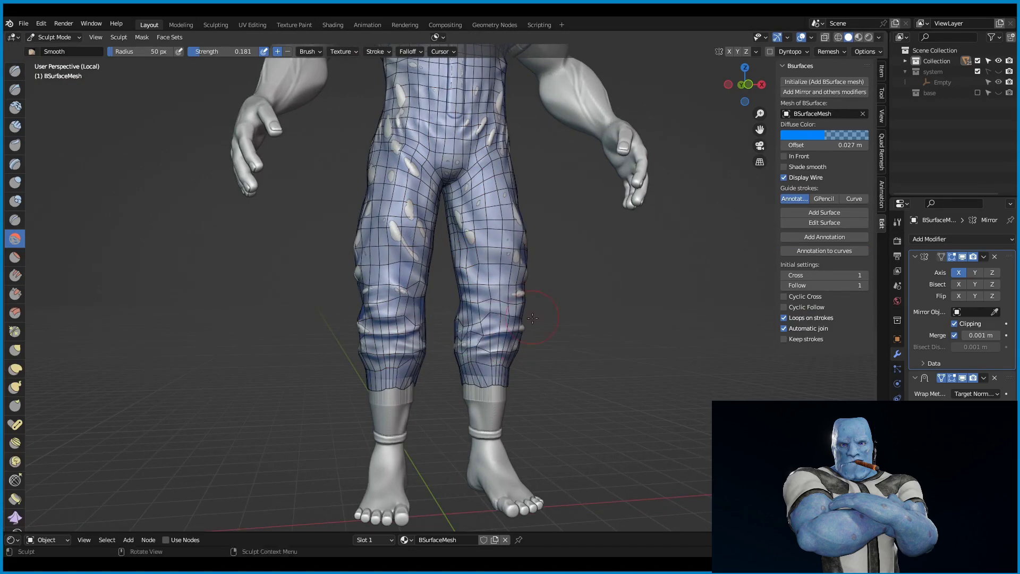
{"action": "mouse_move", "coordinate": [533, 317]}
{"action": "middle_mouse_down"}
{"action": "mouse_move", "coordinate": [495, 315]}
{"action": "mouse_move", "coordinate": [478, 329]}
{"action": "mouse_move", "coordinate": [491, 392]}
{"action": "middle_mouse_up"}
{"action": "key", "text": "Tab"}
{"action": "key", "text": "Tab"}
{"action": "middle_click_drag", "start_coordinate": [691, 265], "coordinate": [524, 336]}
{"action": "scroll", "coordinate": [524, 335], "scroll_direction": "down", "scroll_amount": 5}
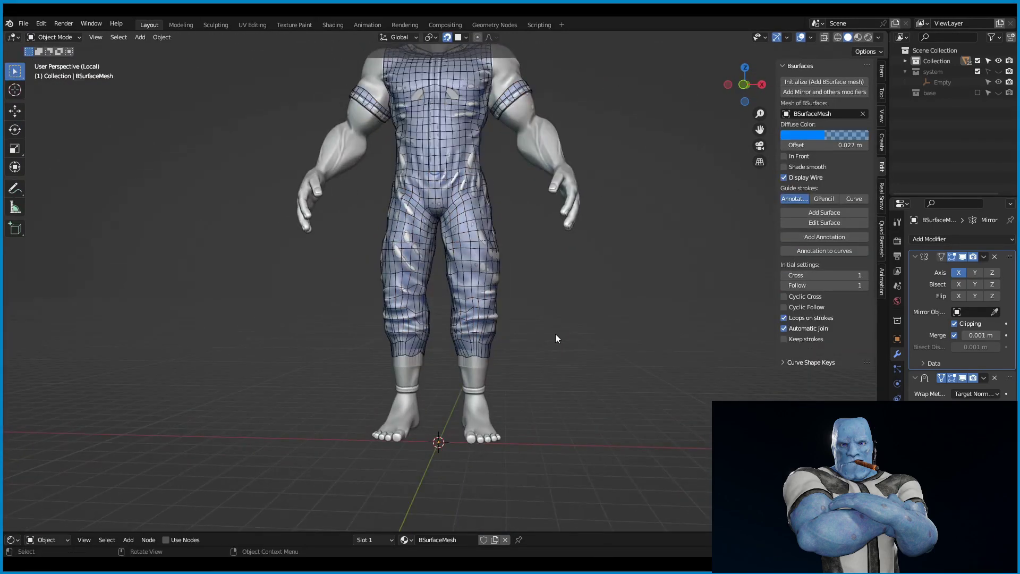
Save the file and leave local view to show the whole character.
{"action": "middle_click_drag", "start_coordinate": [297, 212], "coordinate": [297, 257], "text": "shift"}
{"action": "scroll", "coordinate": [297, 256], "scroll_direction": "up", "scroll_amount": 2}
{"action": "key", "text": "ctrl+s"}
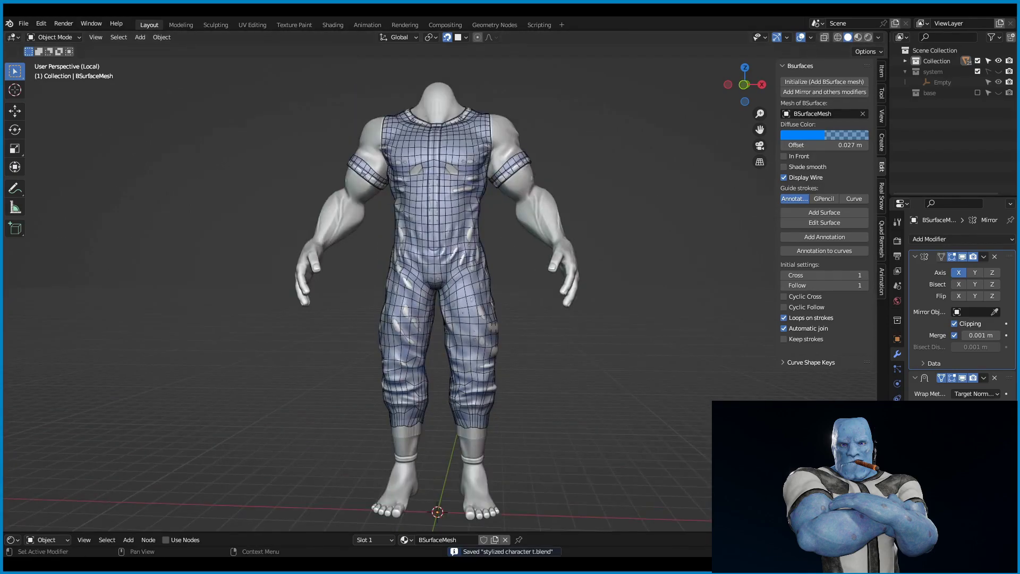
{"action": "middle_click_drag", "start_coordinate": [531, 160], "coordinate": [505, 178]}
{"action": "key", "text": "KP_Divide"}
Select the body-and-suit object, isolate it in local view, and inspect the arm and leg.
{"action": "left_click", "coordinate": [457, 316]}
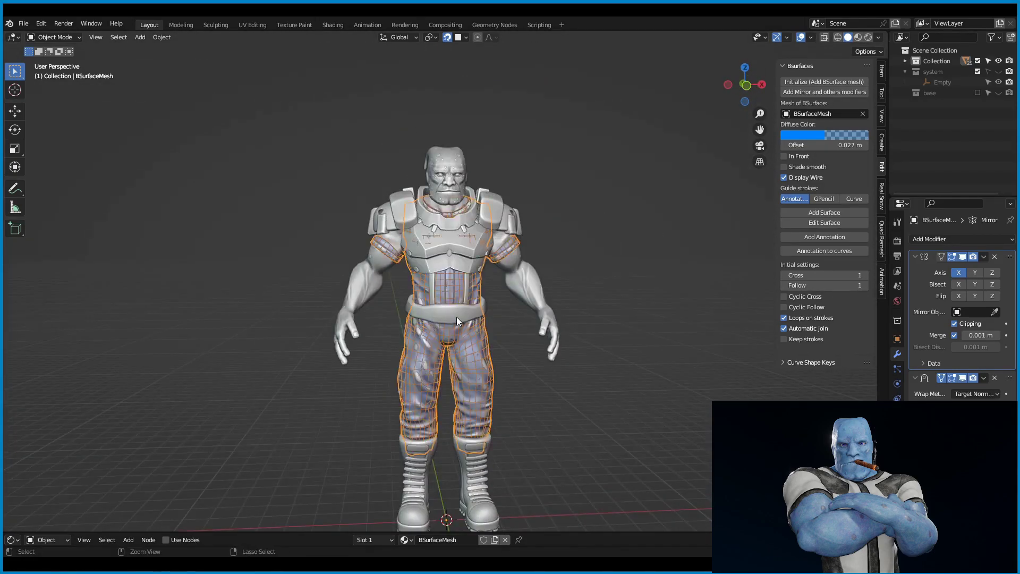
{"action": "key", "text": "KP_Divide"}
{"action": "mouse_move", "coordinate": [531, 265]}
{"action": "middle_mouse_down"}
{"action": "mouse_move", "coordinate": [585, 238]}
{"action": "mouse_move", "coordinate": [563, 229]}
{"action": "middle_mouse_up"}
{"action": "left_click", "coordinate": [15, 188]}
{"action": "middle_click_drag", "start_coordinate": [478, 239], "coordinate": [478, 276]}
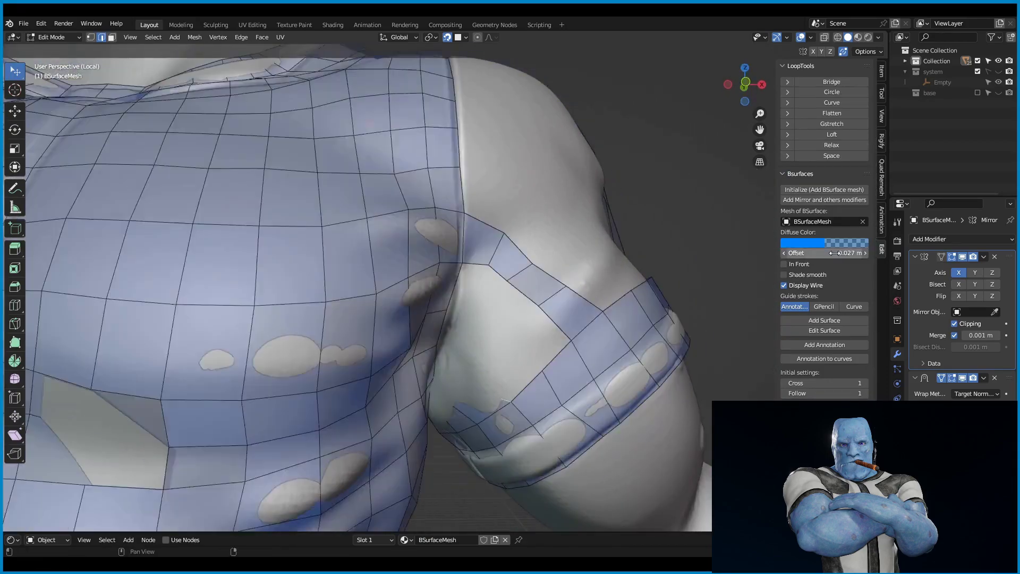
Draw the retopology mesh In Front, move sleeve vertices and cut a new loop around the sleeve.
{"action": "left_click", "coordinate": [783, 264]}
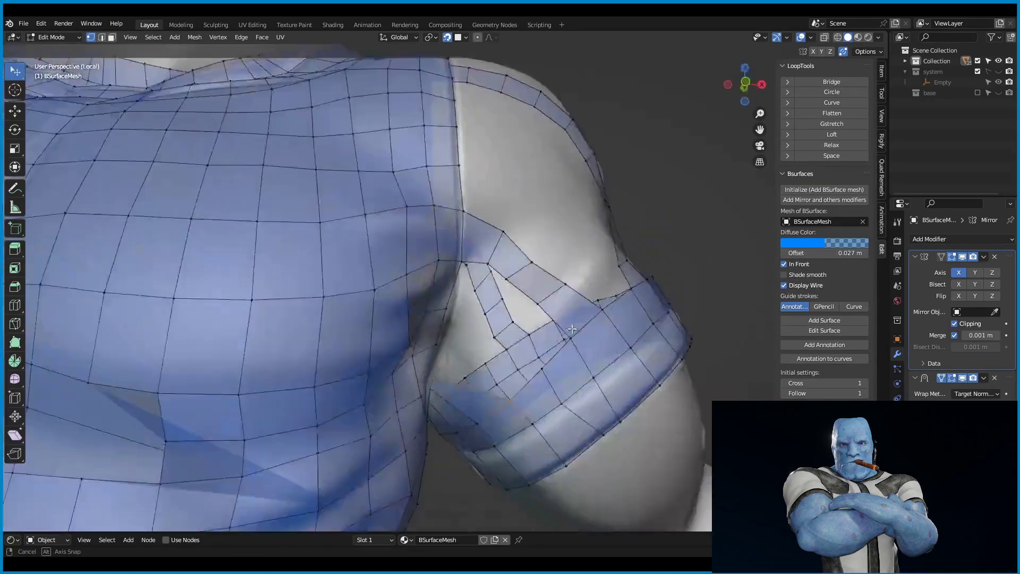
{"action": "middle_click_drag", "start_coordinate": [478, 319], "coordinate": [520, 343]}
{"action": "key", "text": "g"}
{"action": "mouse_move", "coordinate": [546, 304]}
{"action": "middle_mouse_down"}
{"action": "mouse_move", "coordinate": [474, 286]}
{"action": "mouse_move", "coordinate": [595, 279]}
{"action": "mouse_move", "coordinate": [510, 265]}
{"action": "mouse_move", "coordinate": [464, 354]}
{"action": "middle_mouse_up"}
{"action": "key", "text": "ctrl+r"}
{"action": "left_click", "coordinate": [473, 285]}
Grab the sleeve vertices repeatedly so they sit snugly on the sculpted sleeve.
{"action": "key", "text": "g"}
{"action": "left_click", "coordinate": [479, 288]}
{"action": "middle_click_drag", "start_coordinate": [470, 214], "coordinate": [510, 228]}
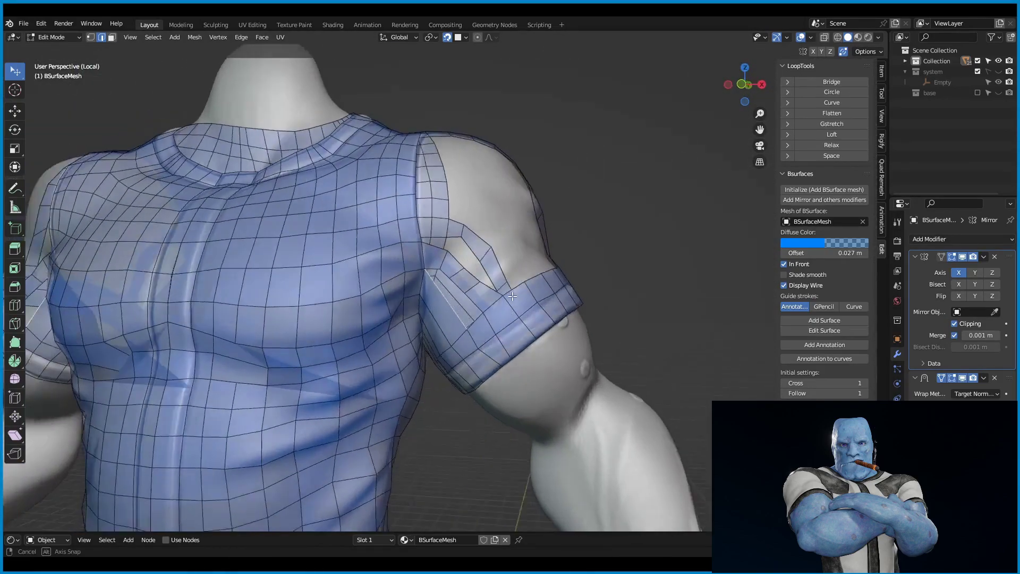
{"action": "key", "text": "g"}
{"action": "left_click", "coordinate": [526, 234]}
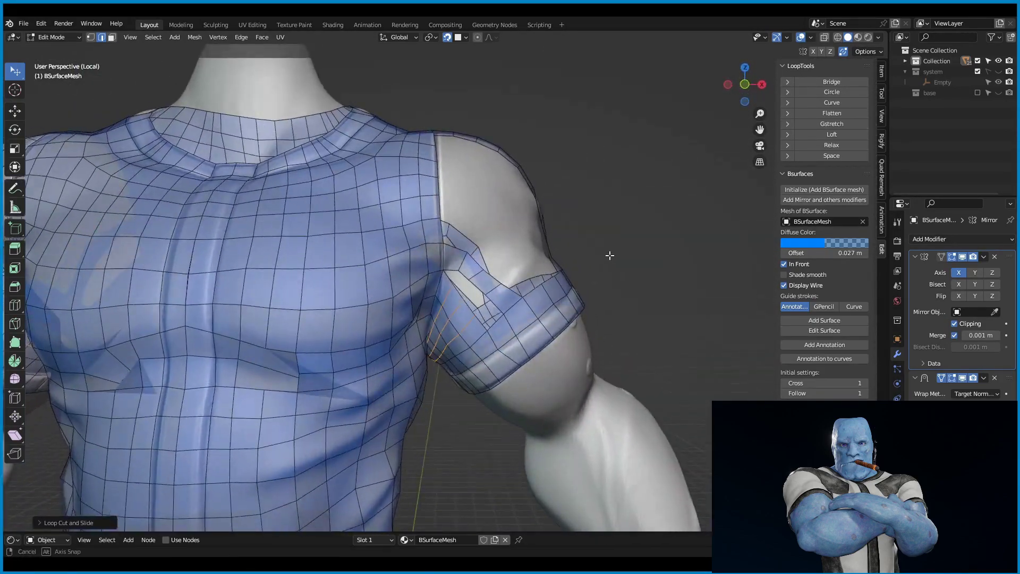
{"action": "mouse_move", "coordinate": [605, 240]}
{"action": "middle_mouse_down"}
{"action": "mouse_move", "coordinate": [539, 313]}
{"action": "mouse_move", "coordinate": [584, 303]}
{"action": "middle_mouse_up"}
{"action": "scroll", "coordinate": [539, 313], "scroll_direction": "up", "scroll_amount": 2}
{"action": "key", "text": "g"}
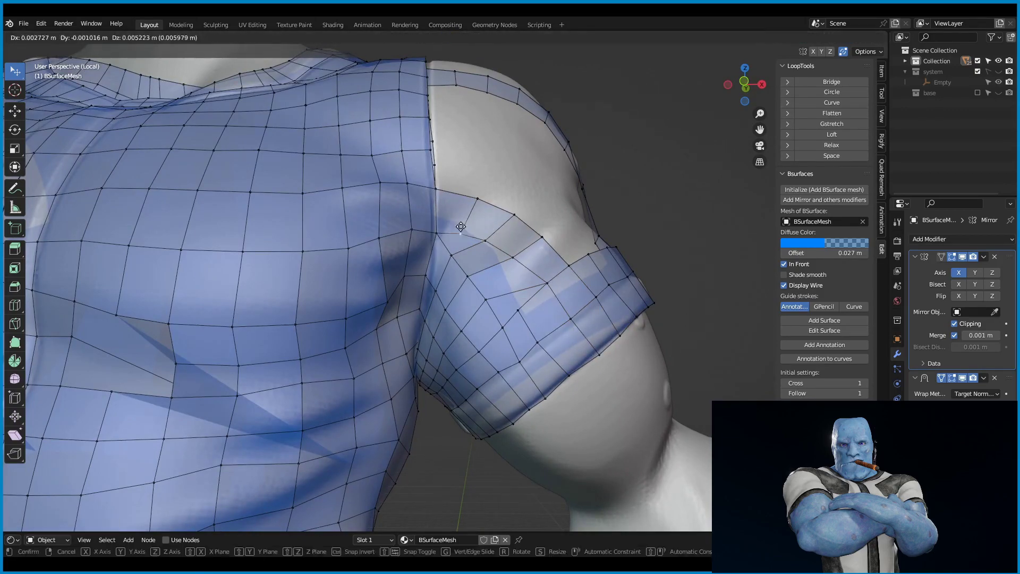
{"action": "middle_click_drag", "start_coordinate": [530, 317], "coordinate": [518, 313]}
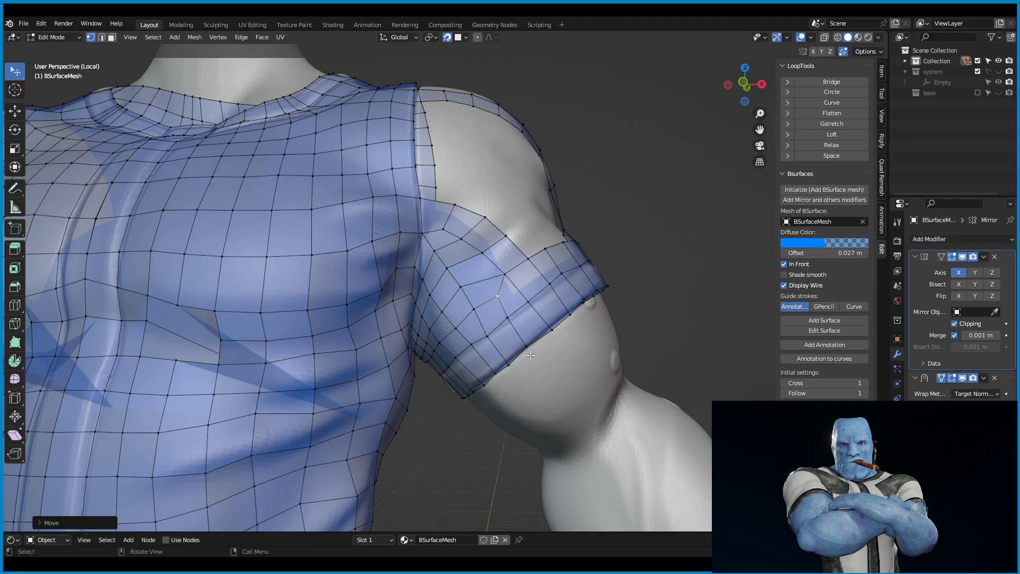
{"action": "scroll", "coordinate": [531, 355], "scroll_direction": "down", "scroll_amount": 5}
{"action": "mouse_move", "coordinate": [603, 221]}
{"action": "middle_mouse_down"}
{"action": "mouse_move", "coordinate": [612, 345]}
{"action": "mouse_move", "coordinate": [487, 242]}
{"action": "mouse_move", "coordinate": [627, 249]}
{"action": "middle_mouse_up"}
{"action": "left_click", "coordinate": [829, 344]}
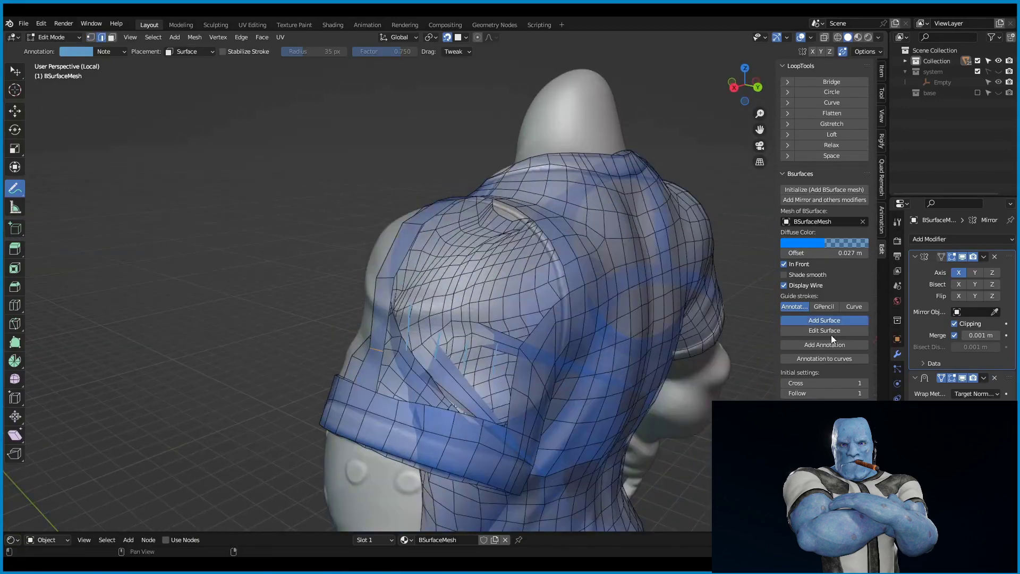
Reposition back-shoulder vertices and edges, switching between vertex and edge select.
{"action": "key", "text": "w"}
{"action": "middle_click_drag", "start_coordinate": [531, 319], "coordinate": [517, 363]}
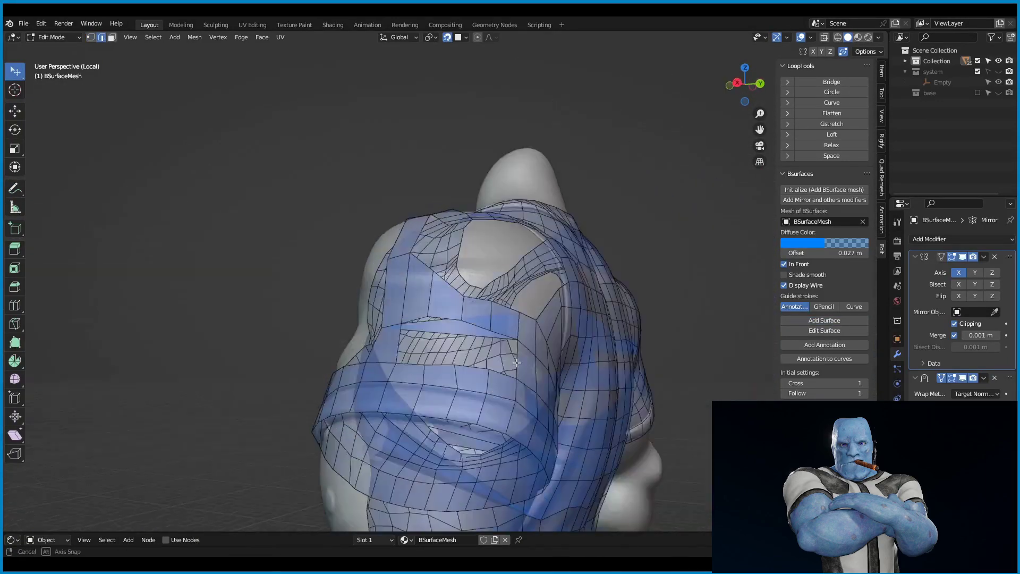
{"action": "middle_click_drag", "start_coordinate": [465, 298], "coordinate": [551, 372]}
{"action": "key", "text": "2"}
{"action": "key", "text": "1"}
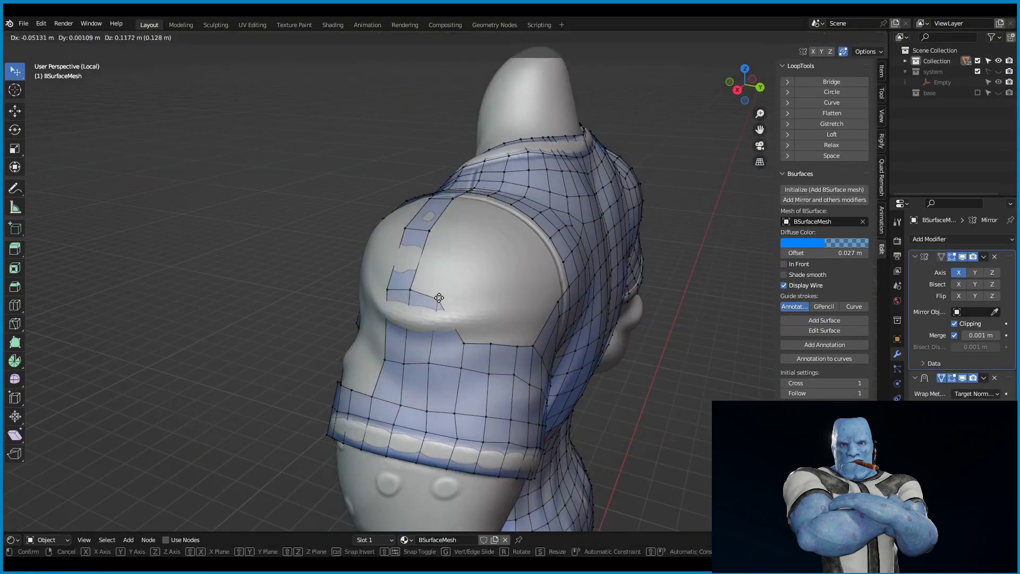
{"action": "left_click", "coordinate": [438, 298]}
{"action": "mouse_move", "coordinate": [439, 298]}
{"action": "middle_mouse_down"}
{"action": "mouse_move", "coordinate": [459, 316]}
{"action": "mouse_move", "coordinate": [418, 263]}
{"action": "middle_mouse_up"}
{"action": "key", "text": "2"}
{"action": "left_click", "coordinate": [451, 330]}
{"action": "mouse_move", "coordinate": [451, 329]}
{"action": "middle_mouse_down"}
{"action": "mouse_move", "coordinate": [555, 326]}
{"action": "mouse_move", "coordinate": [488, 209]}
{"action": "middle_mouse_up"}
{"action": "left_click", "coordinate": [517, 336]}
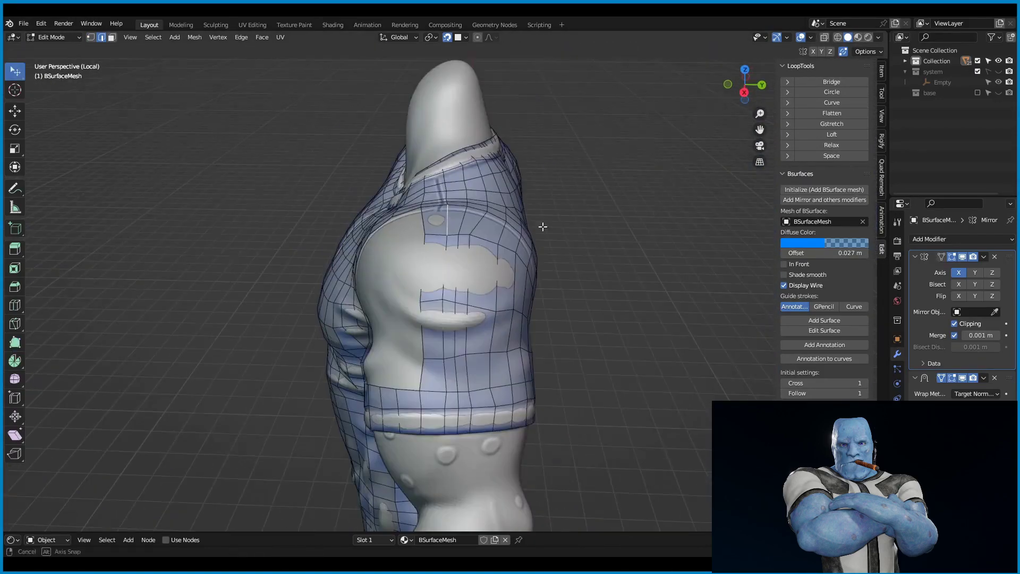
{"action": "mouse_move", "coordinate": [610, 326]}
{"action": "middle_mouse_down"}
{"action": "mouse_move", "coordinate": [534, 287]}
{"action": "mouse_move", "coordinate": [574, 211]}
{"action": "mouse_move", "coordinate": [690, 224]}
{"action": "mouse_move", "coordinate": [649, 206]}
{"action": "middle_mouse_up"}
Add a Poly Build face in the shoulder gap and slide an edge loop along the sleeve.
{"action": "scroll", "coordinate": [582, 242], "scroll_direction": "up", "scroll_amount": 3}
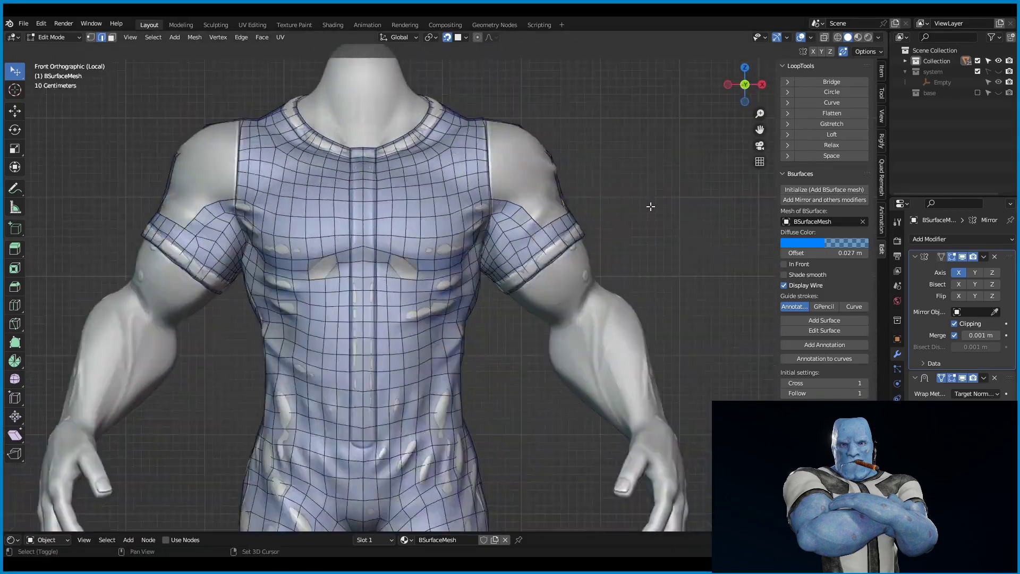
{"action": "scroll", "coordinate": [648, 205], "scroll_direction": "up", "scroll_amount": 6}
{"action": "scroll", "coordinate": [548, 257], "scroll_direction": "up", "scroll_amount": 2}
{"action": "scroll", "coordinate": [548, 257], "scroll_direction": "down", "scroll_amount": 8}
{"action": "scroll", "coordinate": [547, 257], "scroll_direction": "down", "scroll_amount": 3}
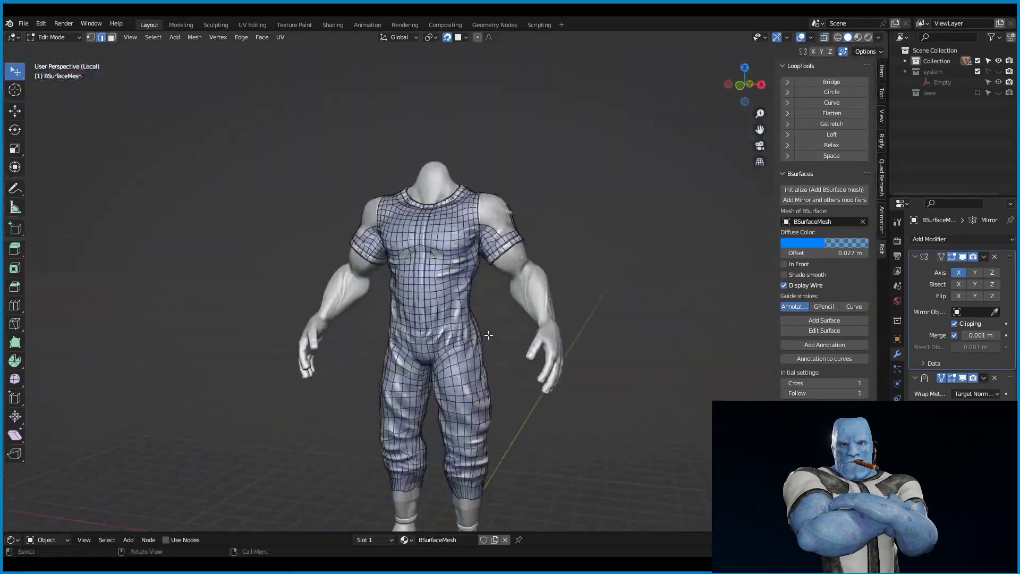
{"action": "scroll", "coordinate": [430, 254], "scroll_direction": "up", "scroll_amount": 5}
{"action": "middle_click_drag", "start_coordinate": [430, 254], "coordinate": [372, 239]}
{"action": "left_click", "coordinate": [14, 342]}
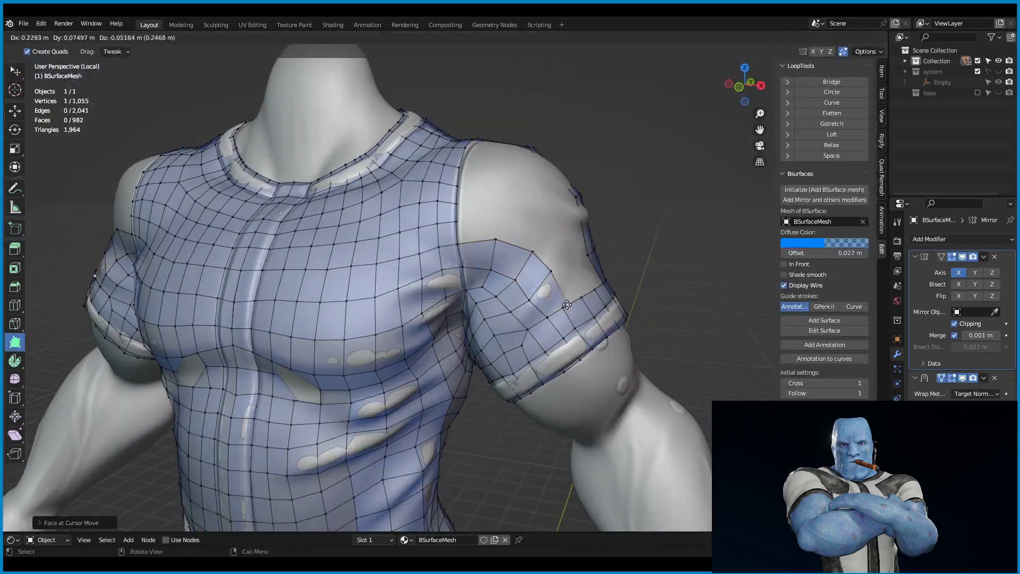
{"action": "left_click", "coordinate": [437, 284], "text": "ctrl"}
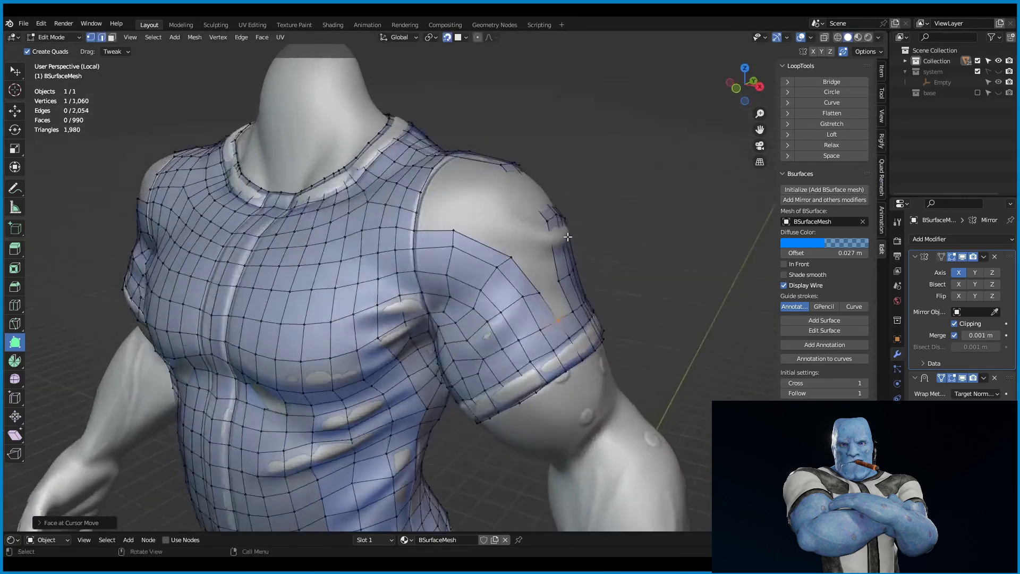
{"action": "middle_click_drag", "start_coordinate": [507, 338], "coordinate": [546, 363]}
{"action": "key", "text": "w"}
{"action": "left_click", "coordinate": [546, 363], "text": "alt"}
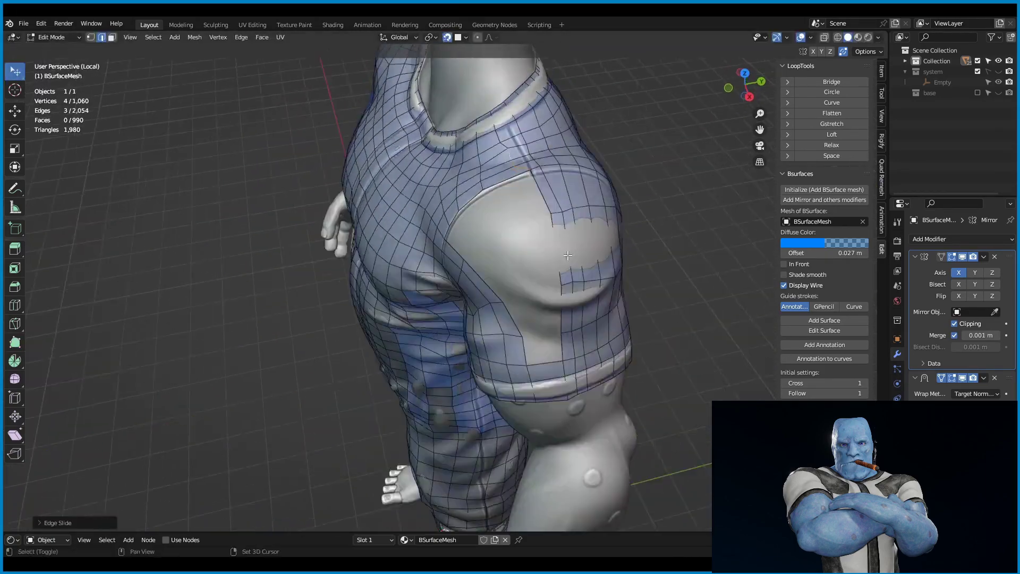
Build more faces across the shoulder gap with Poly Build.
{"action": "middle_click_drag", "start_coordinate": [630, 252], "coordinate": [531, 298]}
{"action": "scroll", "coordinate": [531, 298], "scroll_direction": "up", "scroll_amount": 3}
{"action": "left_click", "coordinate": [15, 342]}
{"action": "left_click", "coordinate": [511, 365], "text": "ctrl"}
{"action": "mouse_move", "coordinate": [510, 365]}
{"action": "middle_mouse_down"}
{"action": "mouse_move", "coordinate": [582, 349]}
{"action": "mouse_move", "coordinate": [531, 298]}
{"action": "middle_mouse_up"}
{"action": "left_click", "coordinate": [582, 349], "text": "ctrl"}
{"action": "scroll", "coordinate": [531, 298], "scroll_direction": "down", "scroll_amount": 3}
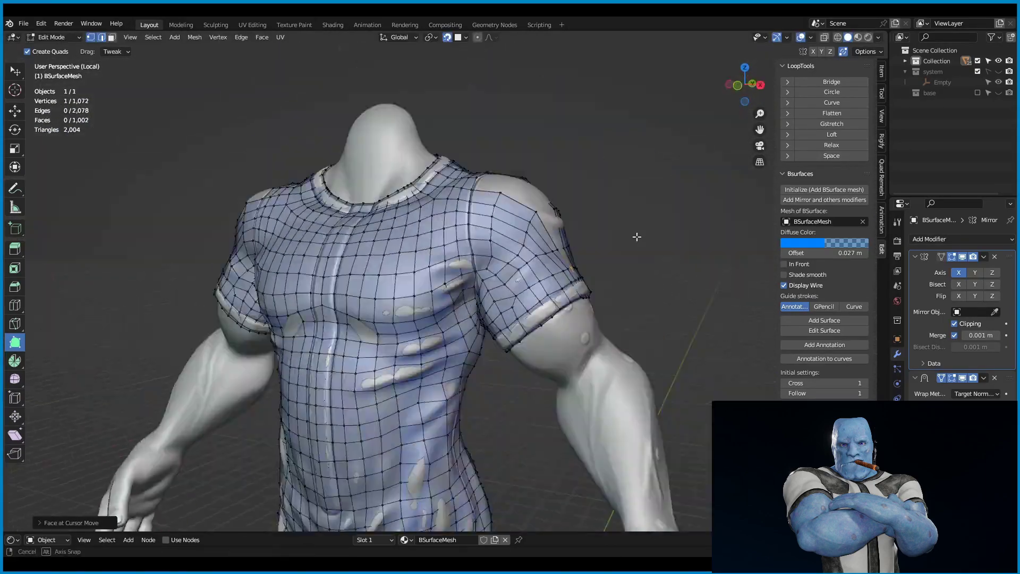
Switch to Sculpt Mode and smooth the shirt from the front and hips.
{"action": "left_click", "coordinate": [53, 38]}
{"action": "left_click", "coordinate": [53, 72]}
{"action": "scroll", "coordinate": [567, 264], "scroll_direction": "up", "scroll_amount": 2}
{"action": "middle_click_drag", "start_coordinate": [568, 264], "coordinate": [602, 257]}
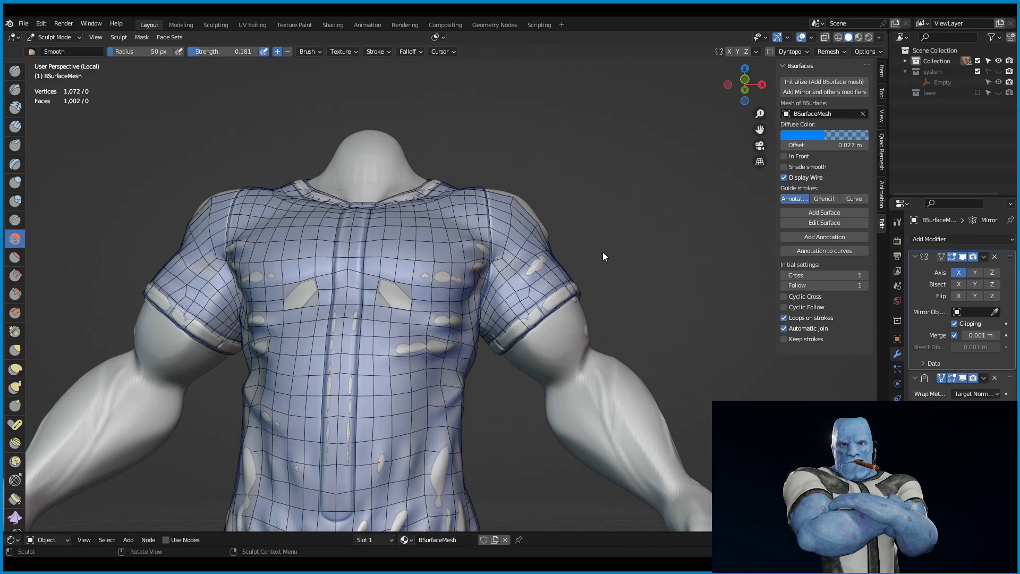
{"action": "middle_click_drag", "start_coordinate": [603, 252], "coordinate": [372, 266]}
Extrude new vertices and faces to fill the gap at the hip.
{"action": "key", "text": "Tab"}
{"action": "right_click", "coordinate": [302, 268], "text": "ctrl"}
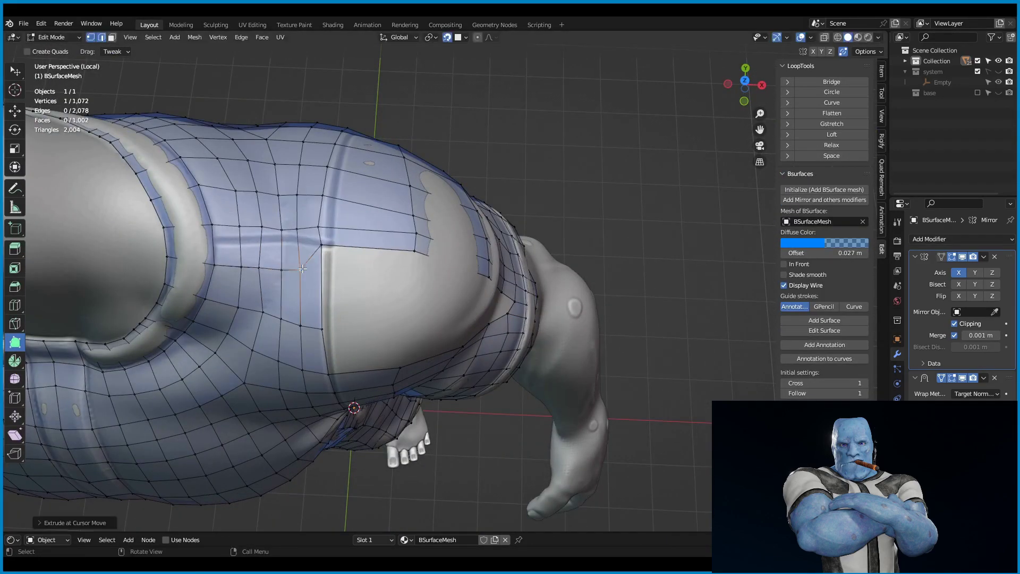
{"action": "middle_click_drag", "start_coordinate": [302, 269], "coordinate": [436, 202]}
{"action": "left_click_drag", "start_coordinate": [443, 183], "coordinate": [454, 186]}
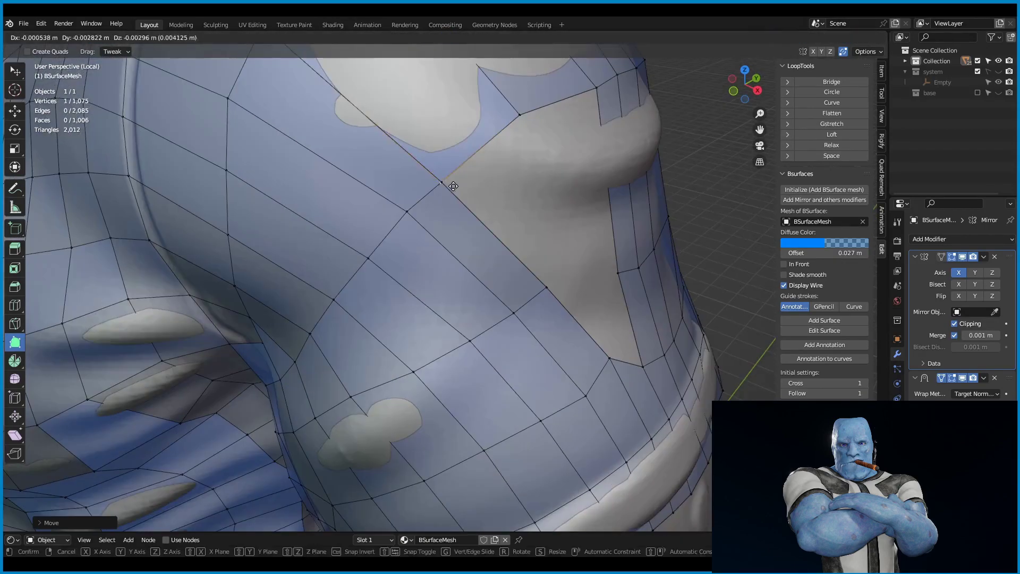
{"action": "mouse_move", "coordinate": [443, 184]}
{"action": "middle_mouse_down"}
{"action": "mouse_move", "coordinate": [301, 285]}
{"action": "mouse_move", "coordinate": [485, 155]}
{"action": "mouse_move", "coordinate": [435, 304]}
{"action": "middle_mouse_up"}
{"action": "key", "text": "3"}
{"action": "key", "text": "ctrl+shift+z"}
Fill a new face on the sleeve, show the mesh In Front, and nudge vertices into place.
{"action": "scroll", "coordinate": [435, 304], "scroll_direction": "up", "scroll_amount": 3}
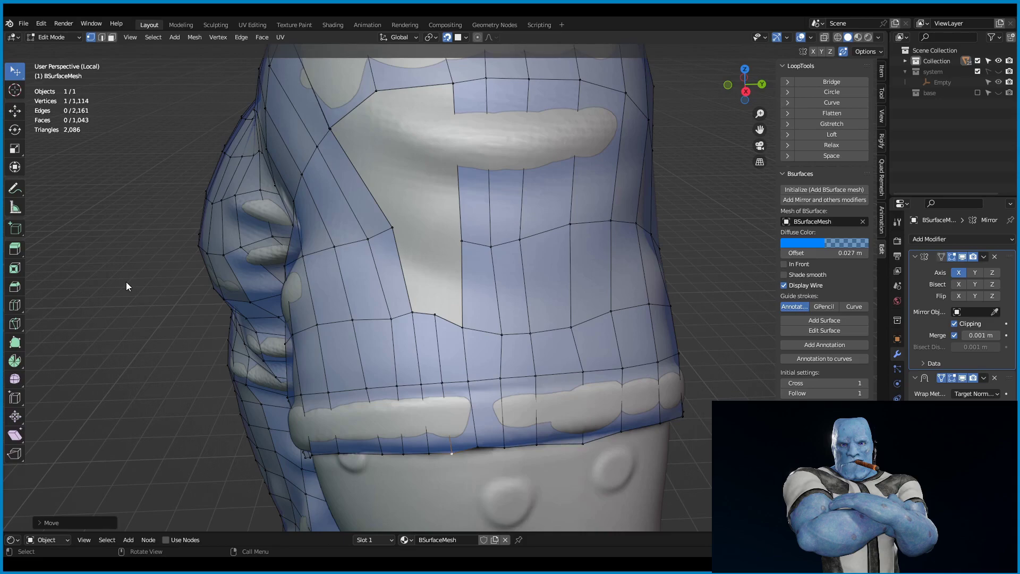
{"action": "key", "text": "shift+space"}
{"action": "left_click", "coordinate": [395, 226], "text": "ctrl"}
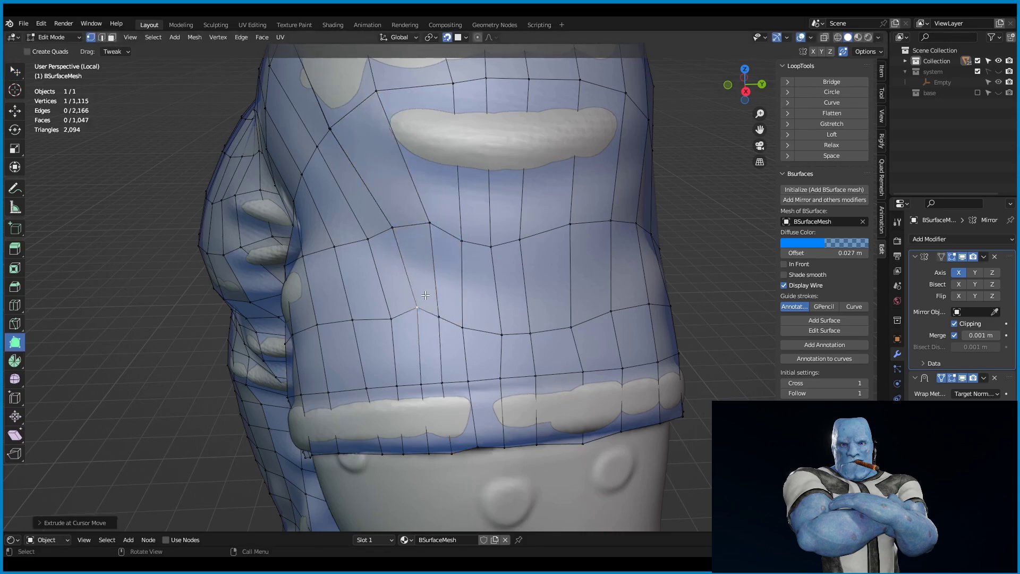
{"action": "mouse_move", "coordinate": [425, 296]}
{"action": "middle_mouse_down"}
{"action": "mouse_move", "coordinate": [372, 213]}
{"action": "mouse_move", "coordinate": [430, 193]}
{"action": "mouse_move", "coordinate": [271, 139]}
{"action": "mouse_move", "coordinate": [462, 332]}
{"action": "middle_mouse_up"}
{"action": "left_click", "coordinate": [784, 264]}
{"action": "scroll", "coordinate": [431, 193], "scroll_direction": "up", "scroll_amount": 3}
{"action": "key", "text": "g"}
Smooth the mesh in Sculpt Mode, alternating with Edit Mode to check from behind.
{"action": "key", "text": "ctrl+Tab"}
{"action": "scroll", "coordinate": [430, 192], "scroll_direction": "down", "scroll_amount": 6}
{"action": "scroll", "coordinate": [470, 312], "scroll_direction": "up", "scroll_amount": 3}
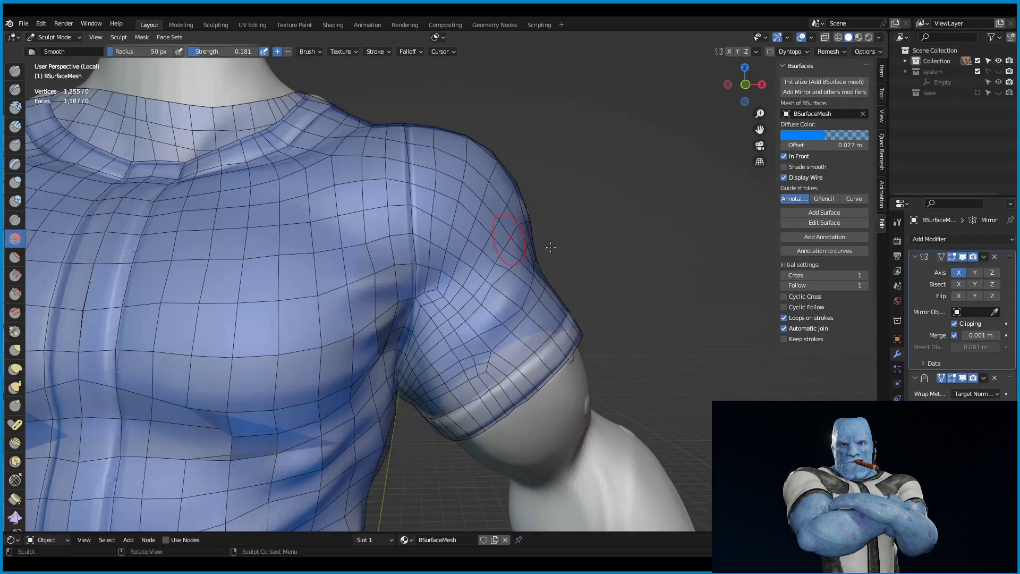
{"action": "key", "text": "Tab"}
{"action": "key", "text": "ctrl+Tab"}
{"action": "middle_click_drag", "start_coordinate": [501, 228], "coordinate": [611, 255]}
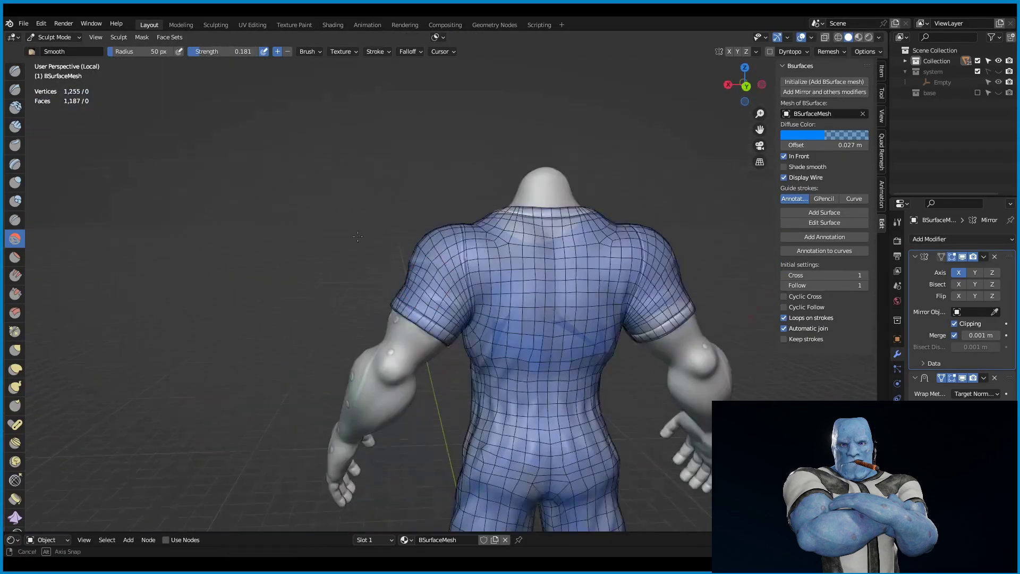
{"action": "key", "text": "Tab"}
{"action": "scroll", "coordinate": [637, 265], "scroll_direction": "up", "scroll_amount": 4}
Move the sleeve edge loop into place and return to Object Mode for a full-body view.
{"action": "key", "text": "g"}
{"action": "left_click", "coordinate": [694, 273]}
{"action": "scroll", "coordinate": [695, 274], "scroll_direction": "down", "scroll_amount": 5}
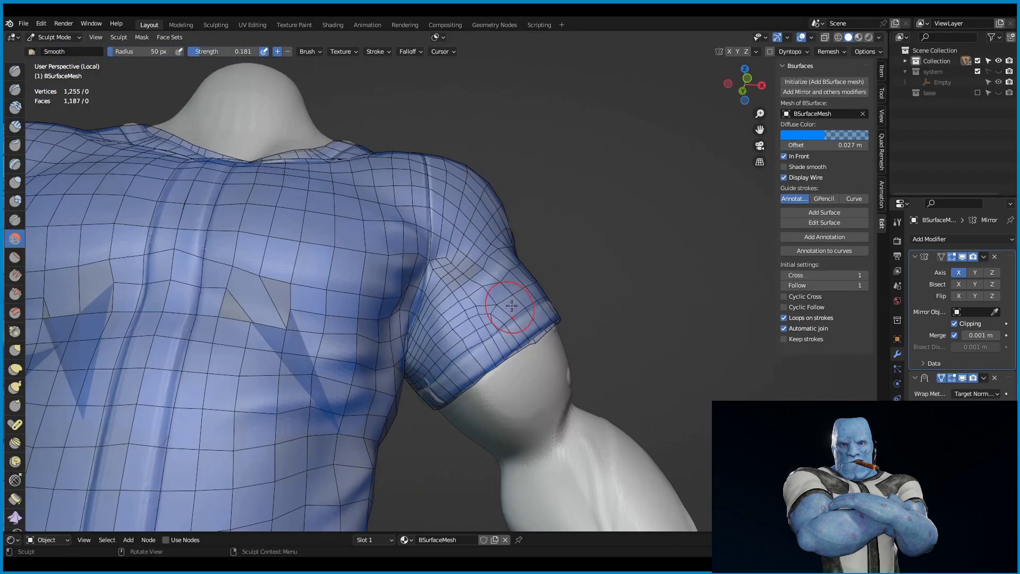
{"action": "mouse_move", "coordinate": [531, 239]}
{"action": "middle_mouse_down"}
{"action": "mouse_move", "coordinate": [425, 213]}
{"action": "mouse_move", "coordinate": [340, 176]}
{"action": "middle_mouse_up"}
{"action": "scroll", "coordinate": [340, 176], "scroll_direction": "up", "scroll_amount": 3}
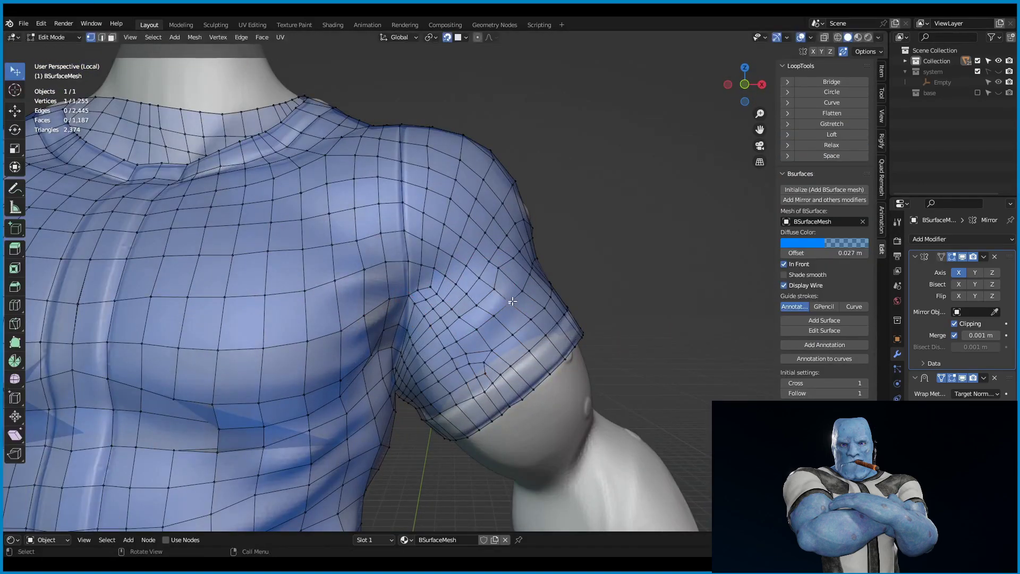
{"action": "scroll", "coordinate": [512, 301], "scroll_direction": "down", "scroll_amount": 4}
{"action": "middle_click_drag", "start_coordinate": [512, 301], "coordinate": [523, 217]}
{"action": "key", "text": "Tab"}
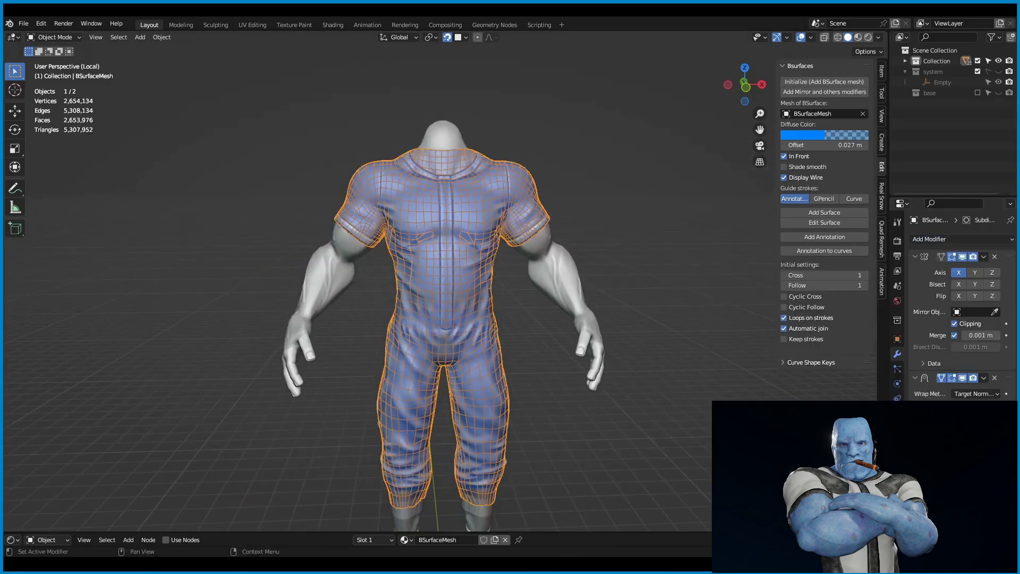
Turn off In Front, select a vertical edge loop for a seam, and pack the UV islands.
{"action": "left_click", "coordinate": [784, 156]}
{"action": "scroll", "coordinate": [685, 212], "scroll_direction": "up", "scroll_amount": 4}
{"action": "middle_click_drag", "start_coordinate": [664, 213], "coordinate": [685, 186]}
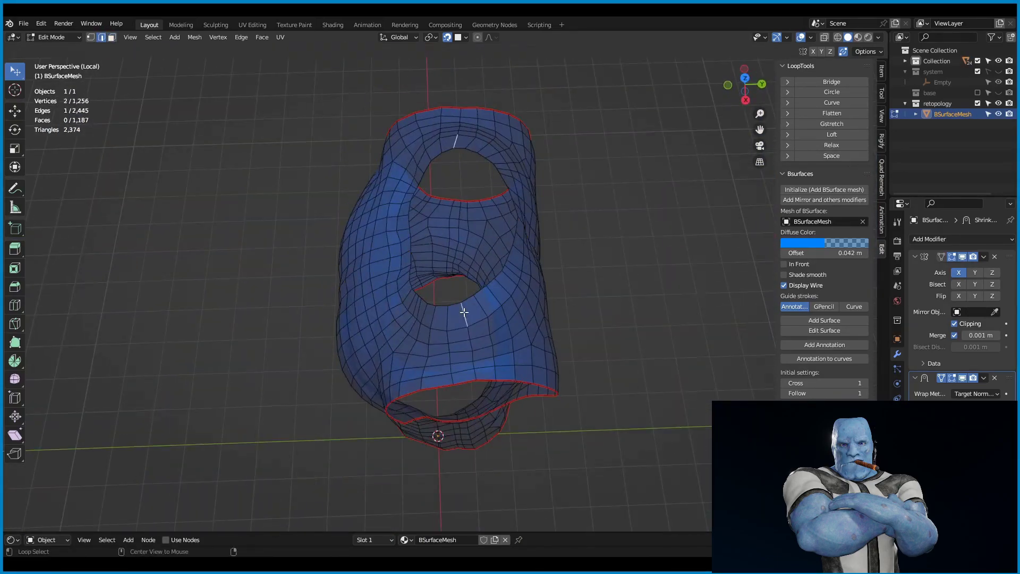
{"action": "left_click", "coordinate": [418, 219], "text": "alt"}
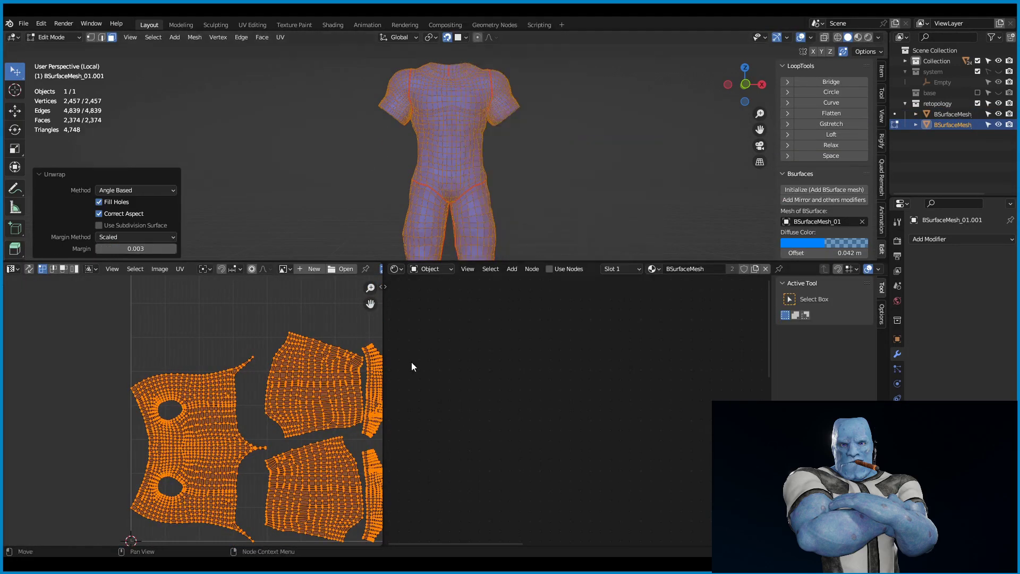
{"action": "scroll", "coordinate": [266, 372], "scroll_direction": "down", "scroll_amount": 2}
{"action": "scroll", "coordinate": [266, 371], "scroll_direction": "down", "scroll_amount": 2}
{"action": "key", "text": "ctrl+p"}
Create a new blank 1024 image and make the low-poly shirt the active object.
{"action": "left_click", "coordinate": [307, 504]}
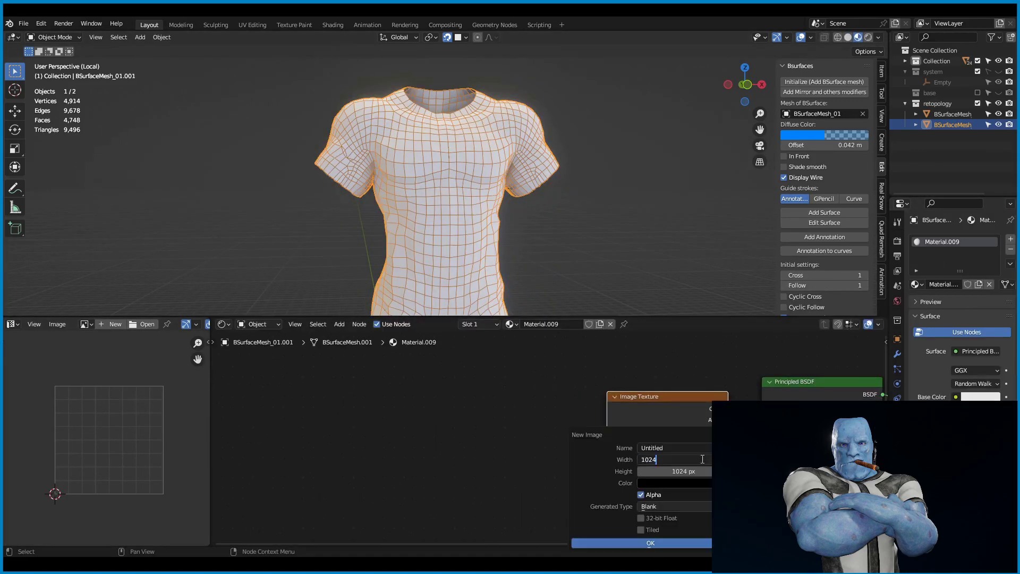
{"action": "left_click", "coordinate": [650, 543]}
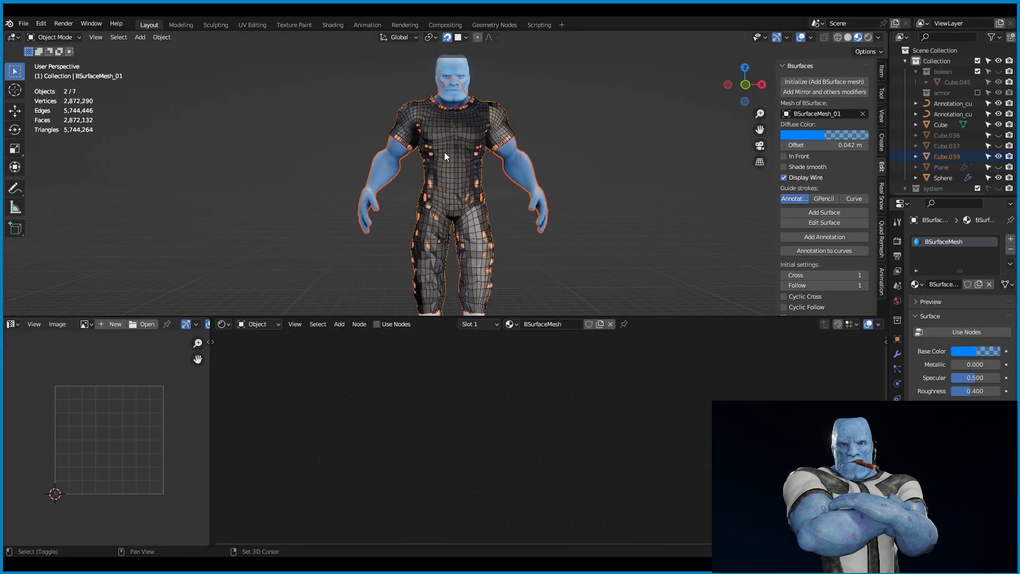
{"action": "scroll", "coordinate": [956, 133], "scroll_direction": "down", "scroll_amount": 5}
{"action": "left_click", "coordinate": [957, 185]}
{"action": "scroll", "coordinate": [561, 525], "scroll_direction": "up", "scroll_amount": 4}
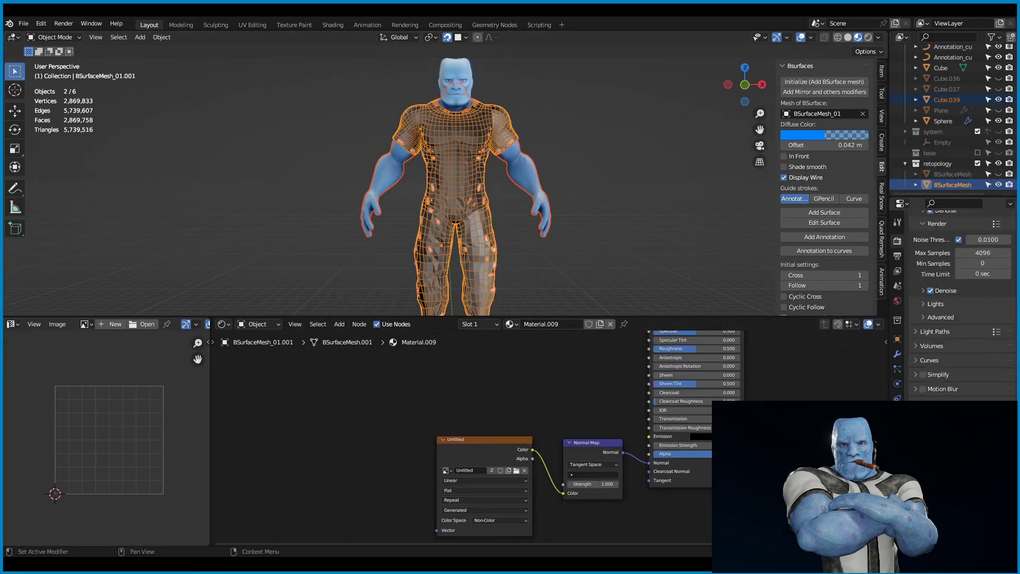
{"action": "left_click_drag", "start_coordinate": [887, 300], "coordinate": [843, 300]}
Set the bake type to Normal and return the shirt to Object Mode for baking.
{"action": "left_click", "coordinate": [956, 335]}
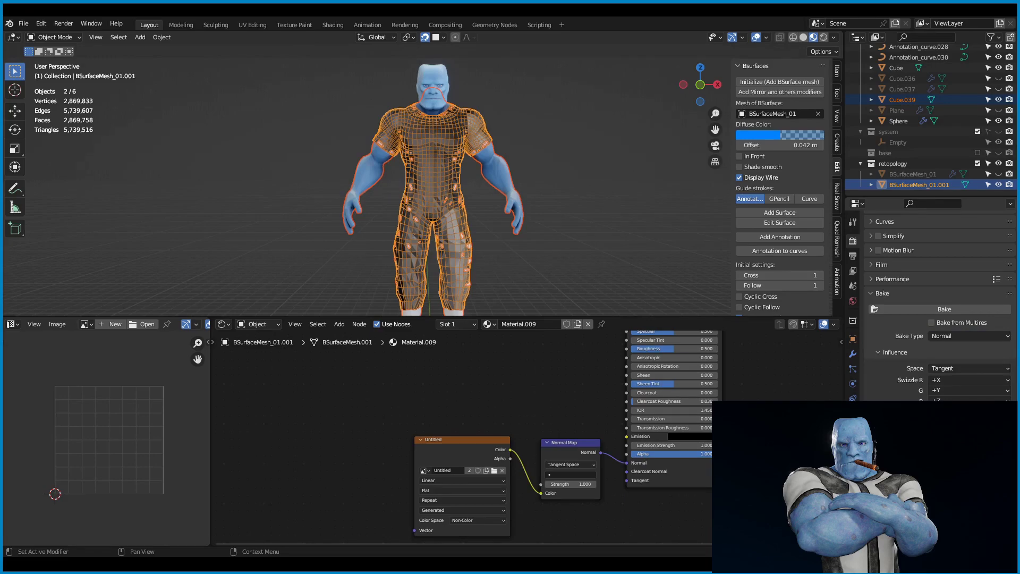
{"action": "key", "text": "KP_1"}
{"action": "scroll", "coordinate": [462, 186], "scroll_direction": "up", "scroll_amount": 10}
{"action": "key", "text": "Tab"}
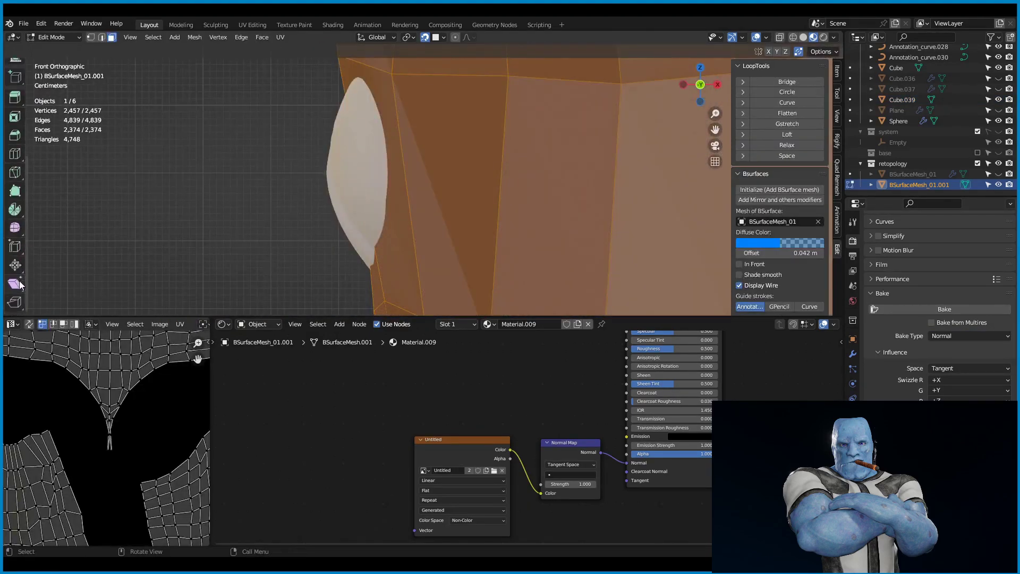
{"action": "scroll", "coordinate": [361, 178], "scroll_direction": "down", "scroll_amount": 5}
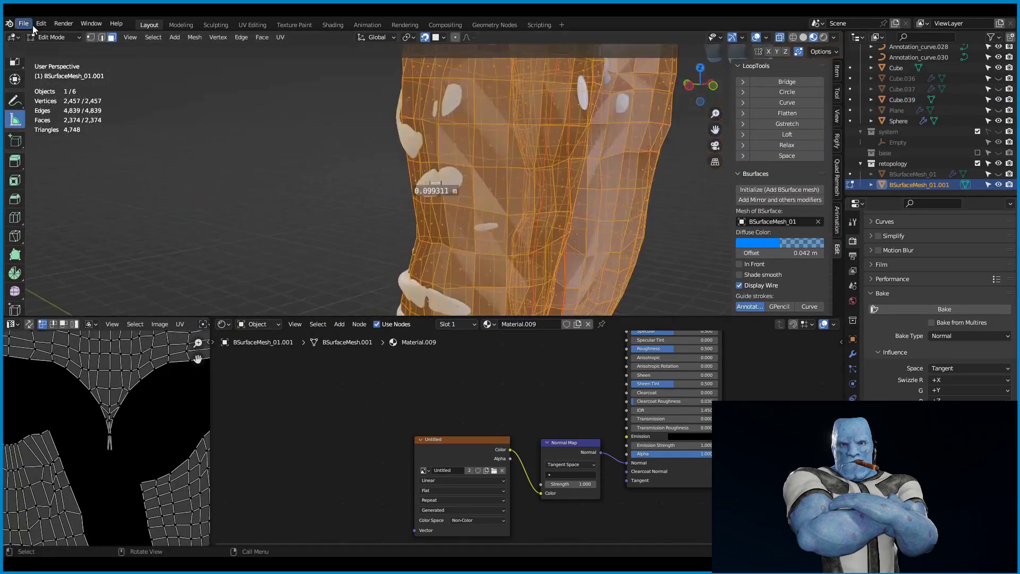
{"action": "scroll", "coordinate": [361, 178], "scroll_direction": "down", "scroll_amount": 5}
{"action": "scroll", "coordinate": [362, 178], "scroll_direction": "down", "scroll_amount": 3}
{"action": "key", "text": "Tab"}
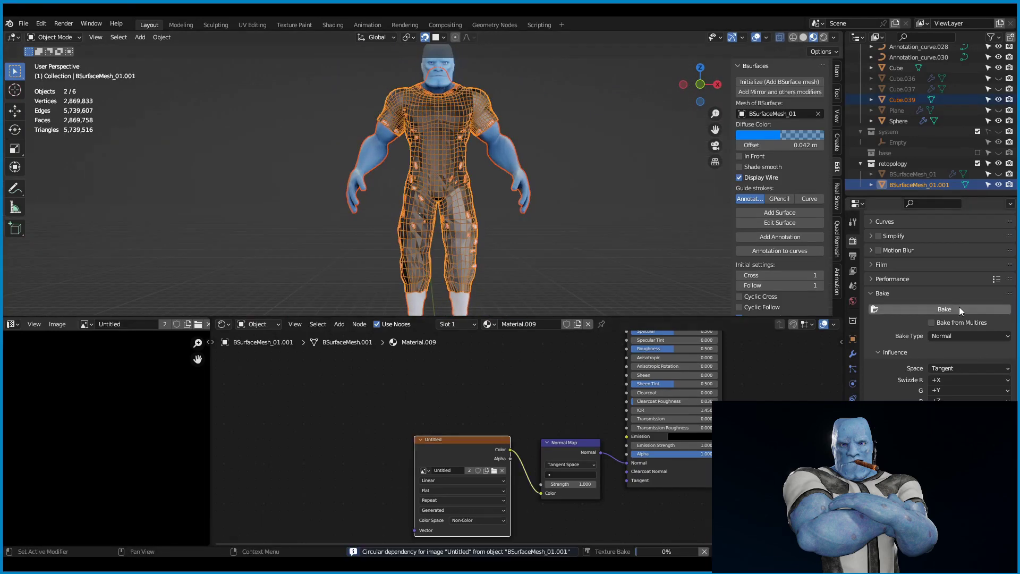
{"action": "scroll", "coordinate": [982, 365], "scroll_direction": "up", "scroll_amount": 10}
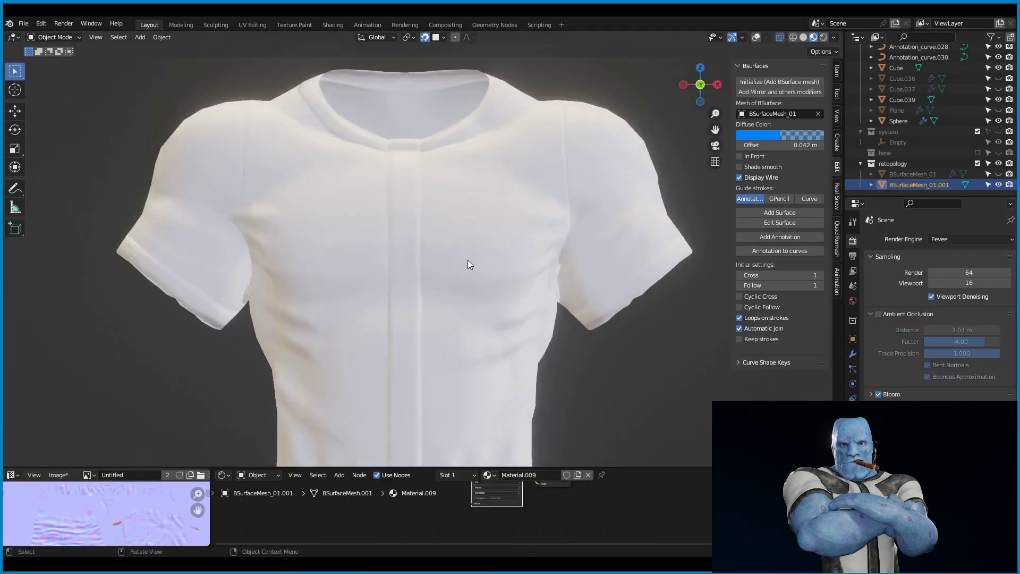
Enlarge the node editor and delete the suit's Image Texture node.
{"action": "mouse_move", "coordinate": [481, 207]}
{"action": "middle_mouse_down", "text": "ctrl"}
{"action": "mouse_move", "coordinate": [556, 199]}
{"action": "mouse_move", "coordinate": [665, 75]}
{"action": "middle_mouse_up", "text": "ctrl"}
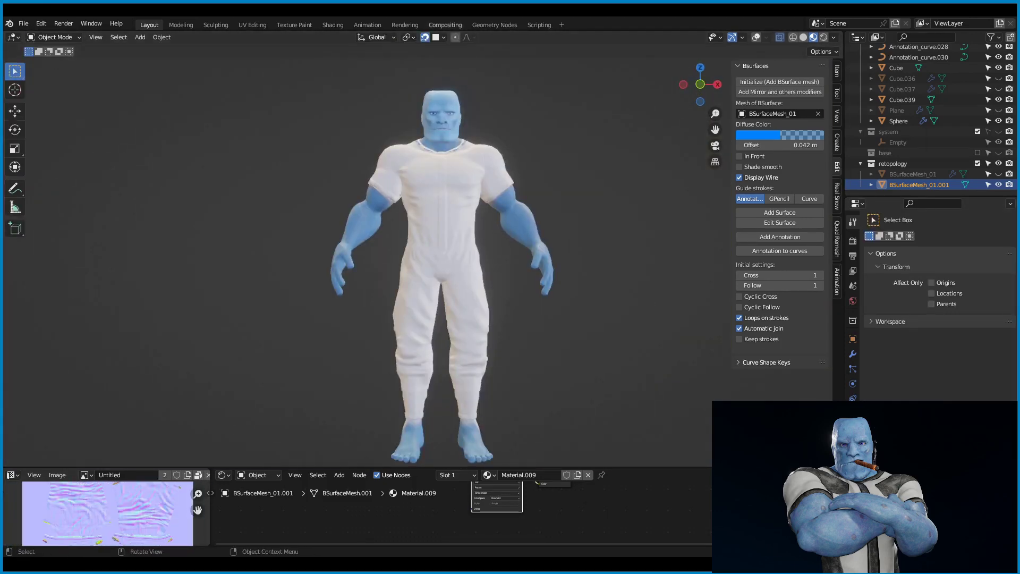
{"action": "left_click_drag", "start_coordinate": [574, 469], "coordinate": [553, 366]}
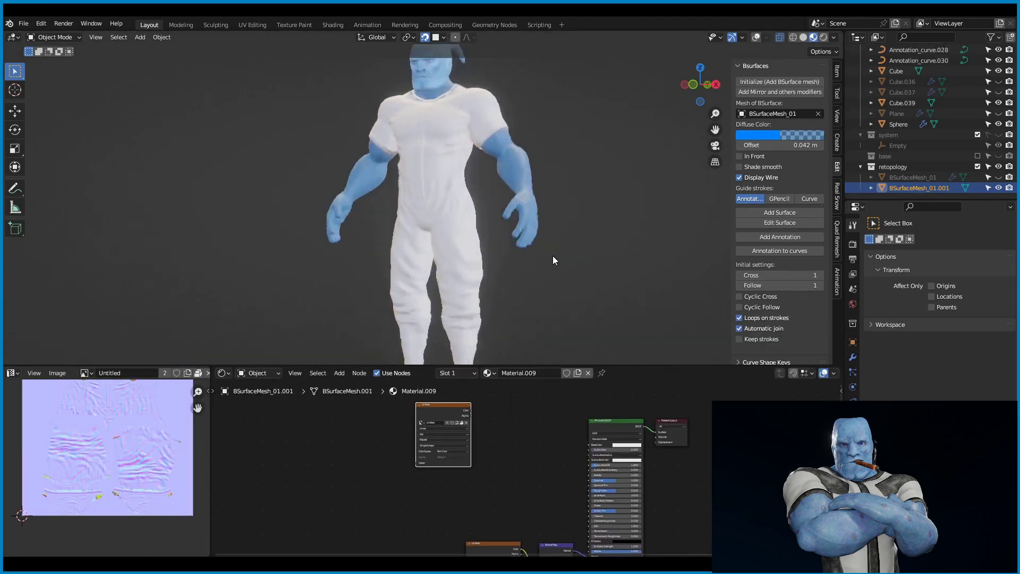
{"action": "key", "text": "x"}
{"action": "scroll", "coordinate": [503, 449], "scroll_direction": "up", "scroll_amount": 2}
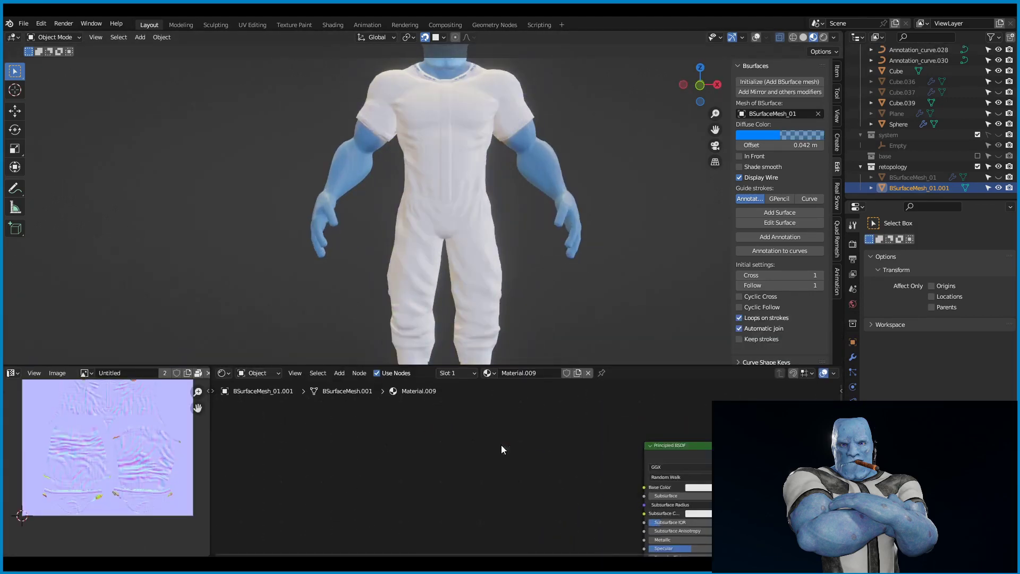
Select and frame the suit, switch to Texture Paint, and add a new base color image.
{"action": "left_click", "coordinate": [913, 177]}
{"action": "key", "text": "KP_Decimal"}
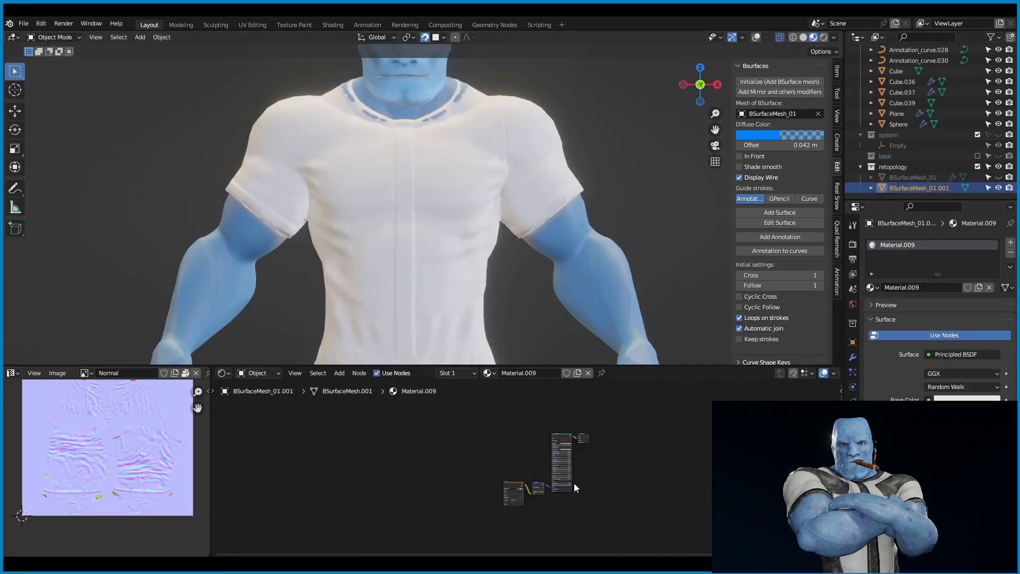
{"action": "left_click", "coordinate": [520, 546]}
{"action": "left_click", "coordinate": [53, 37]}
Create the new paint image, isolate the suit in local view, and enable Ambient Occlusion.
{"action": "left_click", "coordinate": [64, 104]}
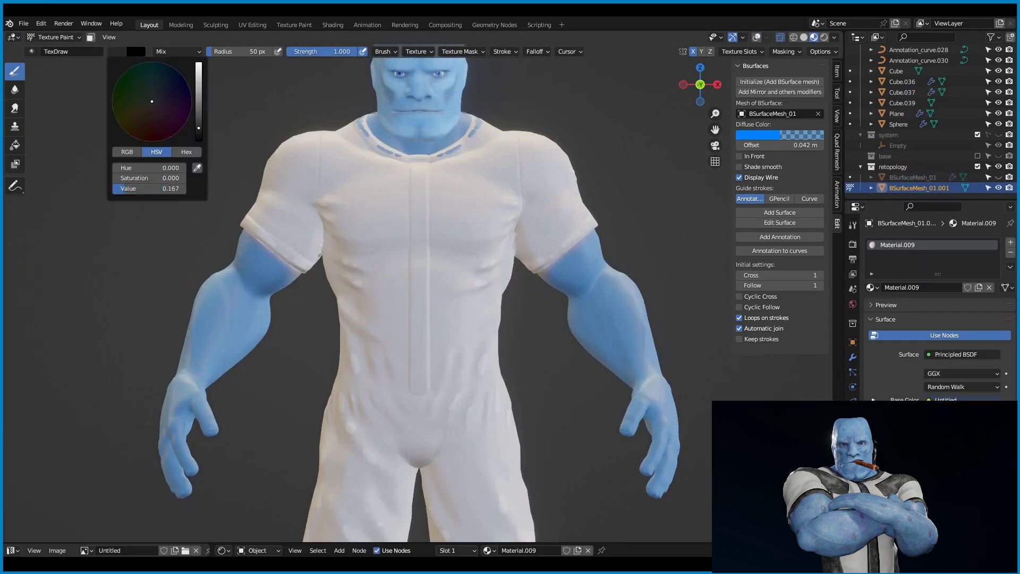
{"action": "key", "text": "KP_Divide"}
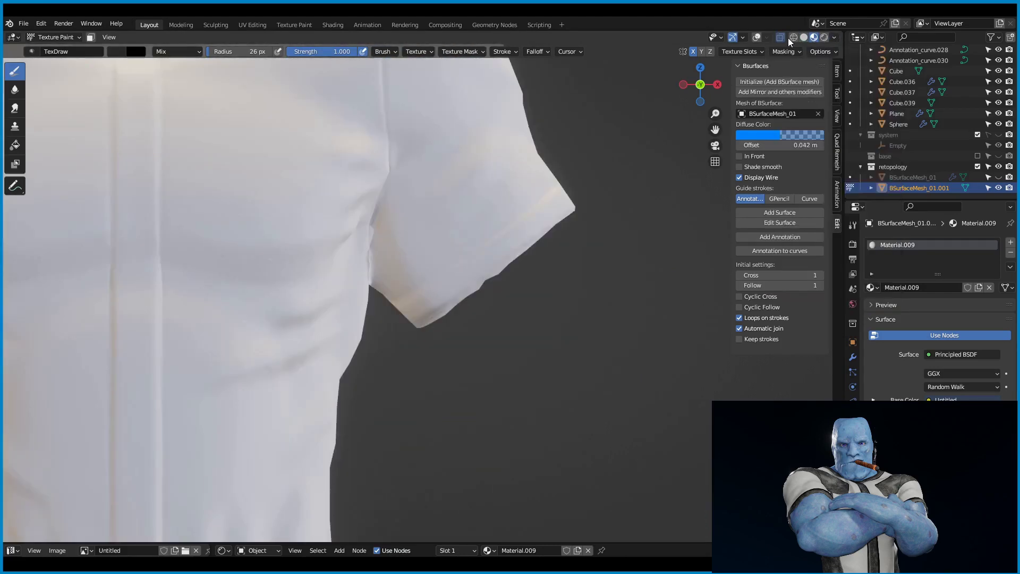
{"action": "left_click", "coordinate": [878, 317]}
{"action": "scroll", "coordinate": [467, 273], "scroll_direction": "down", "scroll_amount": 4}
Paint dark bands around the sleeve cuffs, briefly toggling into Edit Mode and back.
{"action": "mouse_move", "coordinate": [467, 273]}
{"action": "middle_mouse_down"}
{"action": "mouse_move", "coordinate": [485, 314]}
{"action": "mouse_move", "coordinate": [379, 291]}
{"action": "mouse_move", "coordinate": [409, 284]}
{"action": "mouse_move", "coordinate": [403, 326]}
{"action": "mouse_move", "coordinate": [540, 234]}
{"action": "middle_mouse_up"}
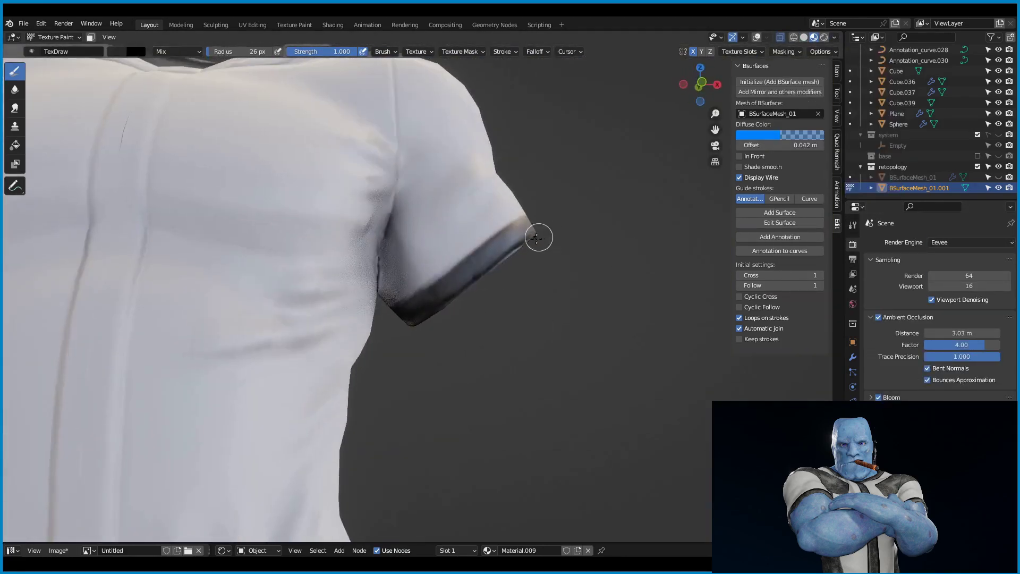
{"action": "scroll", "coordinate": [562, 165], "scroll_direction": "down", "scroll_amount": 4}
{"action": "scroll", "coordinate": [497, 299], "scroll_direction": "up", "scroll_amount": 4}
{"action": "key", "text": "Tab"}
{"action": "scroll", "coordinate": [554, 238], "scroll_direction": "up", "scroll_amount": 2}
{"action": "scroll", "coordinate": [554, 238], "scroll_direction": "down", "scroll_amount": 3}
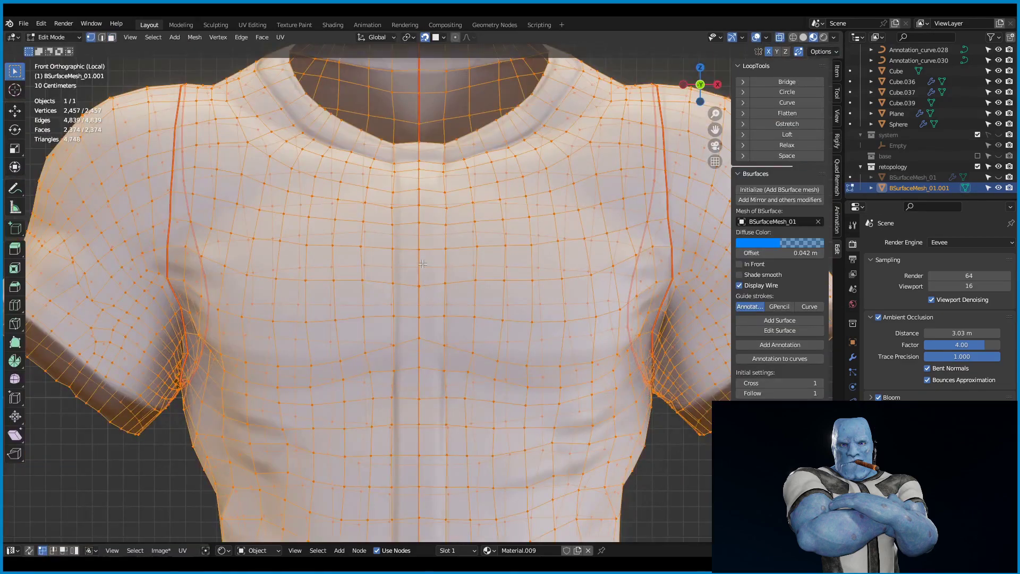
{"action": "scroll", "coordinate": [553, 237], "scroll_direction": "up", "scroll_amount": 4}
{"action": "scroll", "coordinate": [554, 237], "scroll_direction": "down", "scroll_amount": 3}
{"action": "key", "text": "Tab"}
{"action": "scroll", "coordinate": [478, 250], "scroll_direction": "down", "scroll_amount": 3}
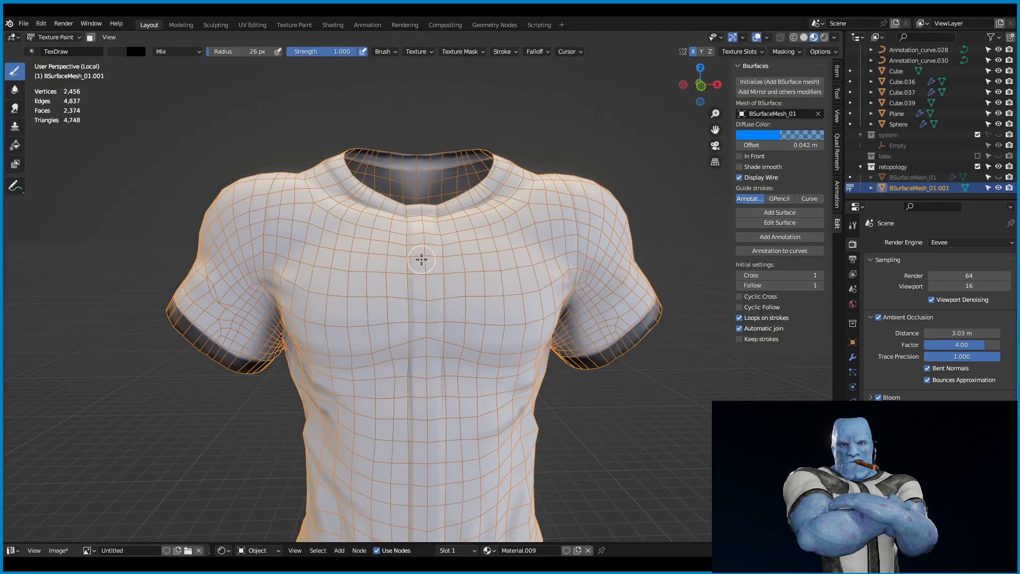
{"action": "scroll", "coordinate": [450, 268], "scroll_direction": "down", "scroll_amount": 5}
Move the shirt mesh into a new retopo_1 collection, then enter Edit Mode on the full suit mesh.
{"action": "scroll", "coordinate": [527, 263], "scroll_direction": "up", "scroll_amount": 5}
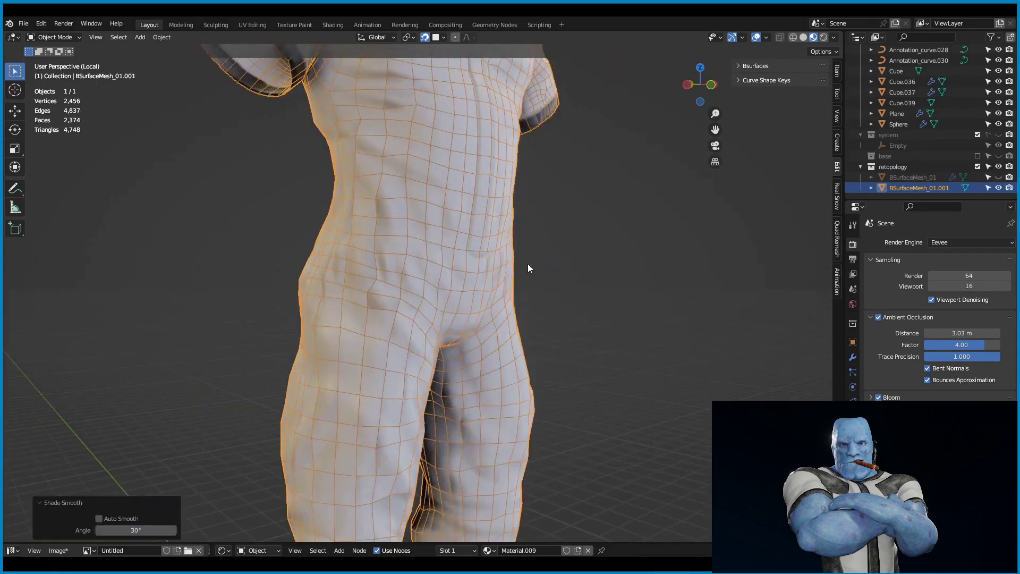
{"action": "middle_click_drag", "start_coordinate": [528, 263], "coordinate": [764, 94], "text": "shift"}
{"action": "type", "text": "retopo_1"}
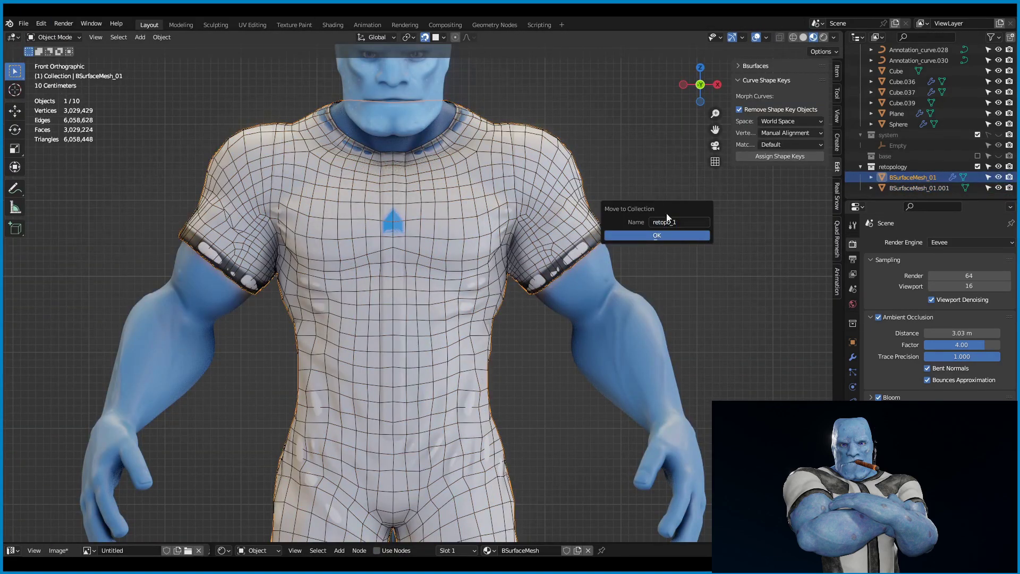
{"action": "key", "text": "Return"}
{"action": "key", "text": "Tab"}
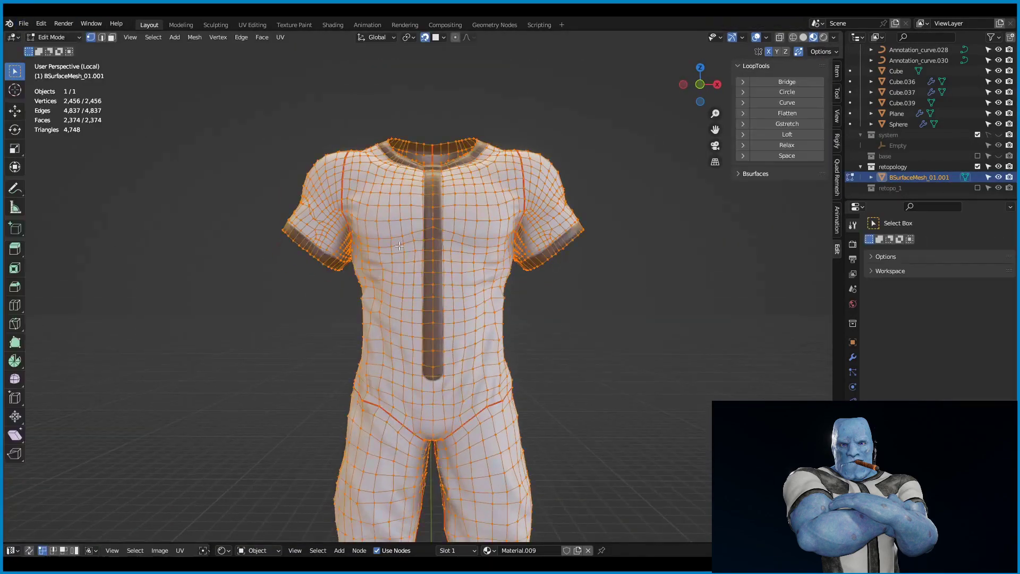
Switch to solid shading, turn off the suit's Wireframe overlay, and toggle local view.
{"action": "left_click", "coordinate": [803, 37]}
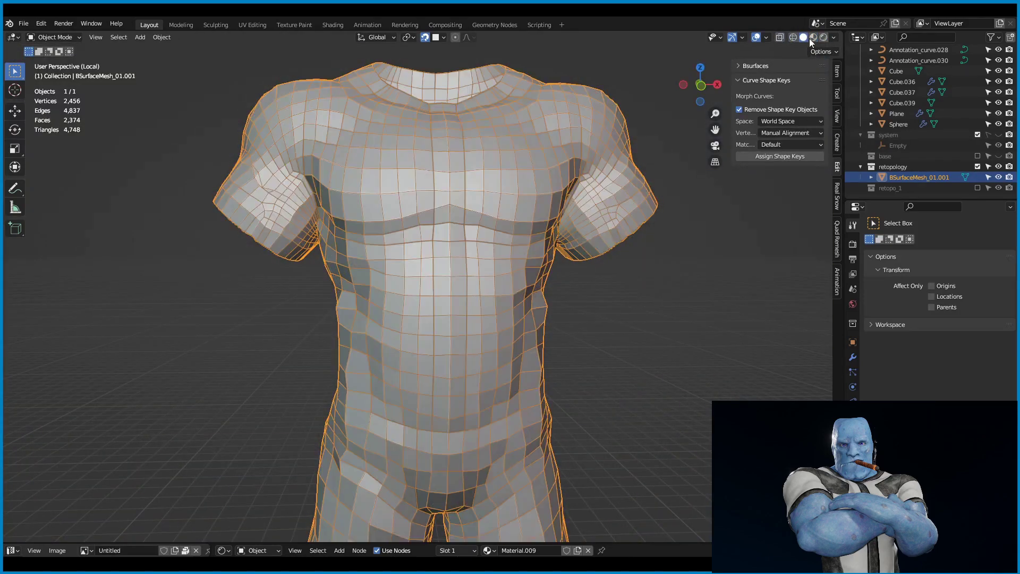
{"action": "left_click", "coordinate": [766, 37]}
{"action": "left_click", "coordinate": [700, 228]}
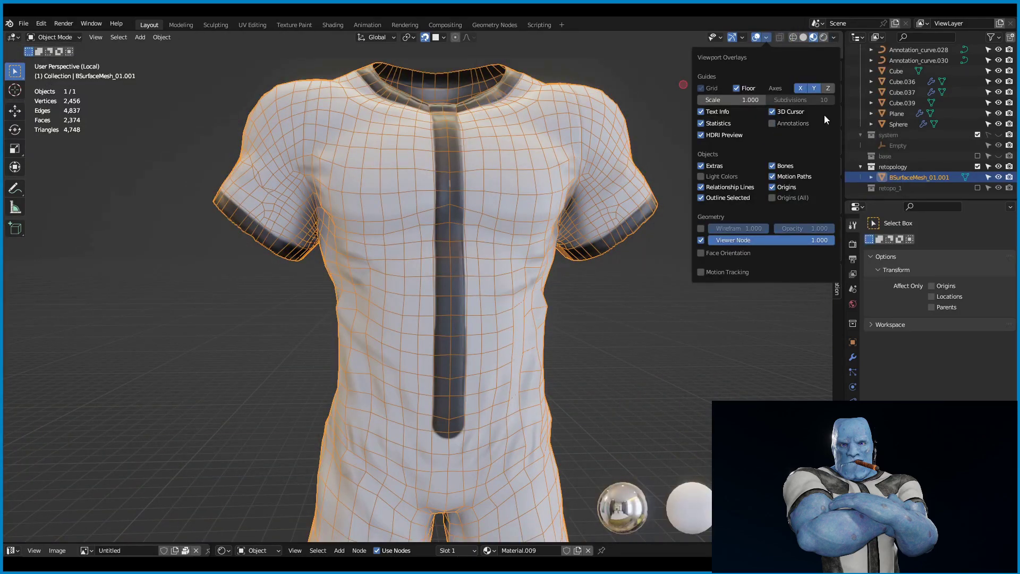
{"action": "left_click", "coordinate": [739, 392]}
{"action": "scroll", "coordinate": [602, 250], "scroll_direction": "down", "scroll_amount": 5}
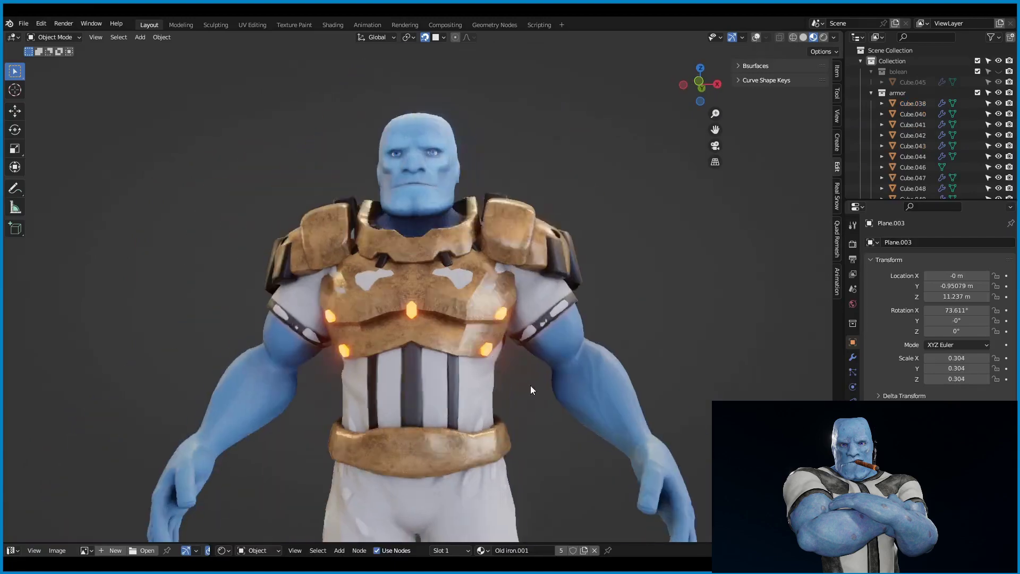
{"action": "left_click", "coordinate": [765, 38]}
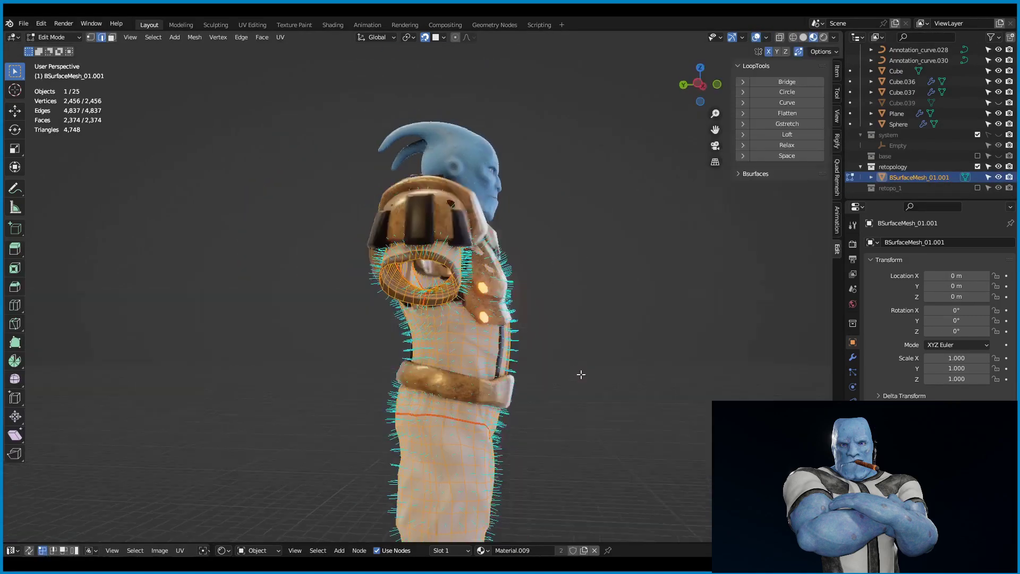
{"action": "key", "text": "KP_Divide"}
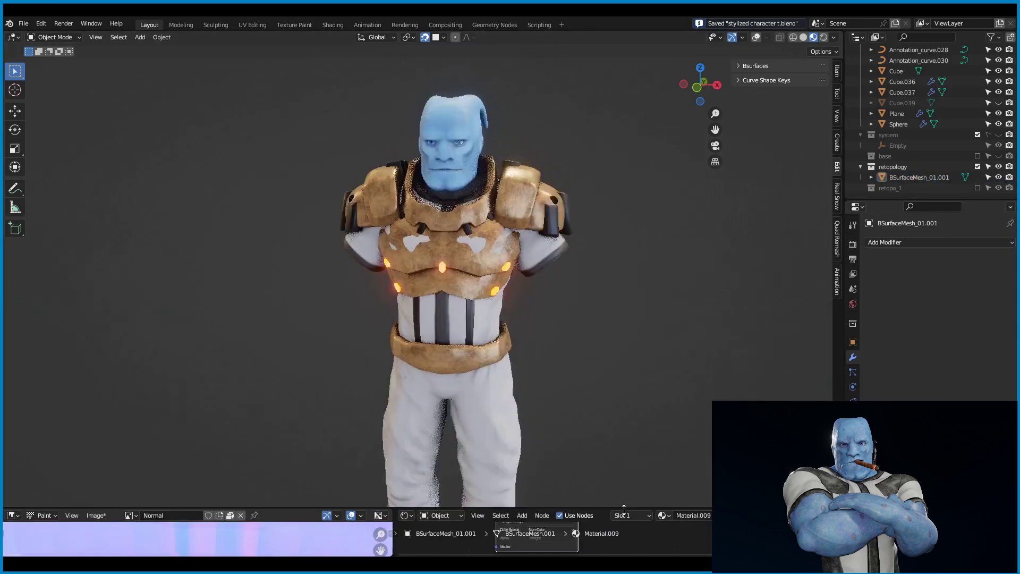
Make Cube.039 the active object.
{"action": "left_click", "coordinate": [555, 247]}
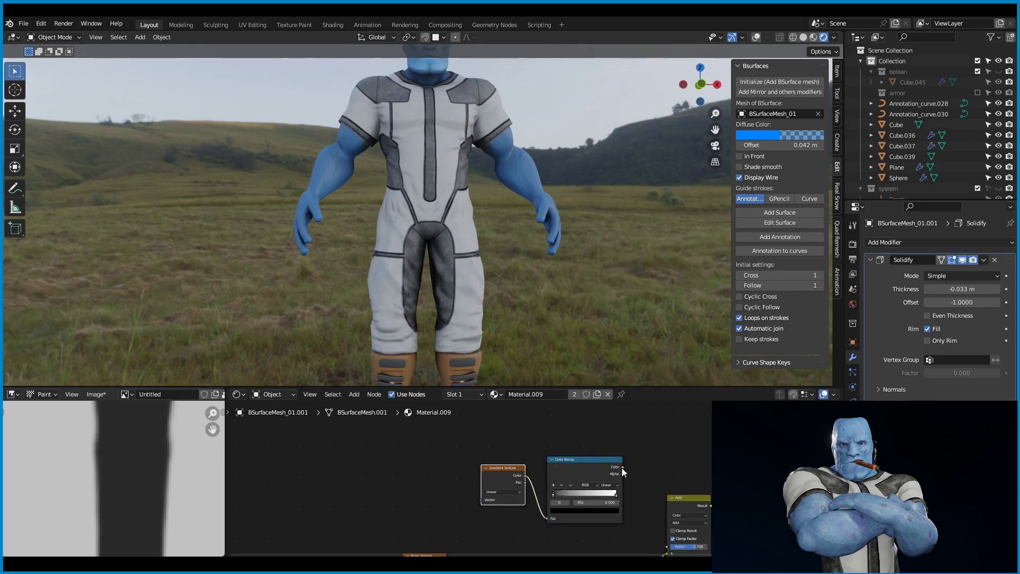
Set the Mapping node's Y rotation to 90.
{"action": "scroll", "coordinate": [503, 468], "scroll_direction": "up", "scroll_amount": 2}
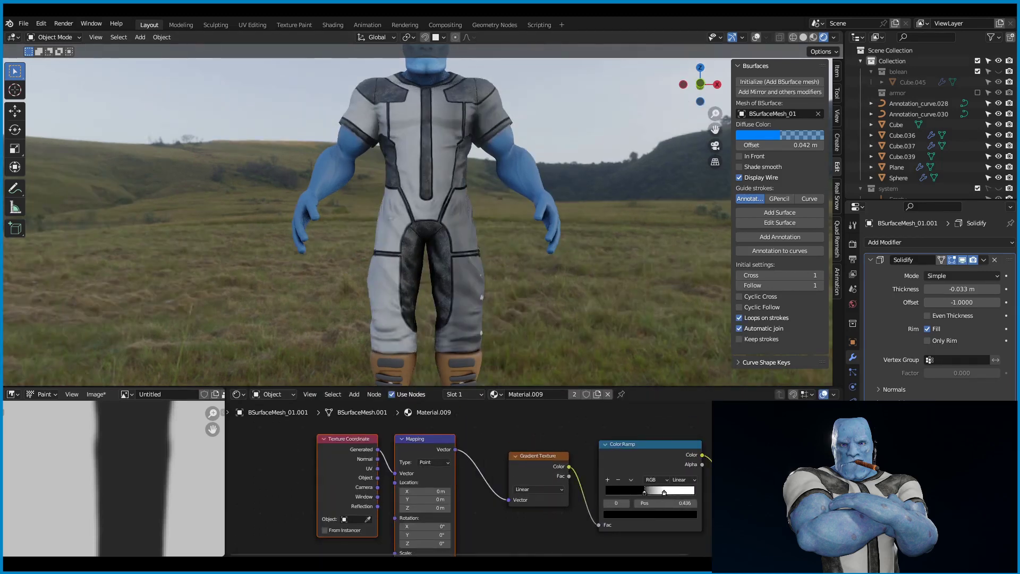
{"action": "double_click", "coordinate": [400, 474]}
{"action": "type", "text": "90"}
{"action": "scroll", "coordinate": [597, 432], "scroll_direction": "down", "scroll_amount": 3}
Insert a Noise Texture node into the suit material's node chain.
{"action": "key", "text": "shift+a"}
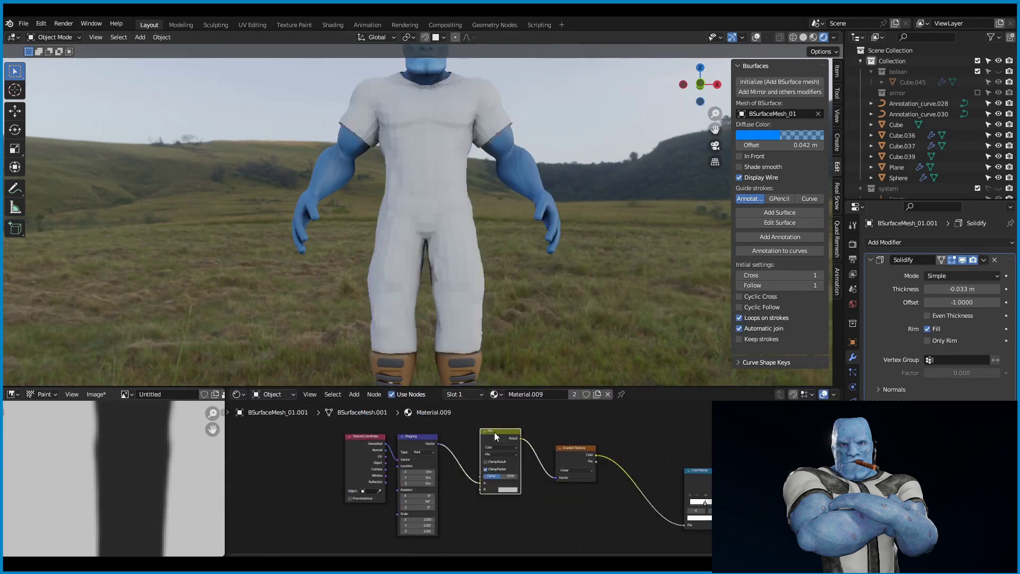
{"action": "type", "text": "noise"}
{"action": "key", "text": "Return"}
{"action": "left_click", "coordinate": [553, 502]}
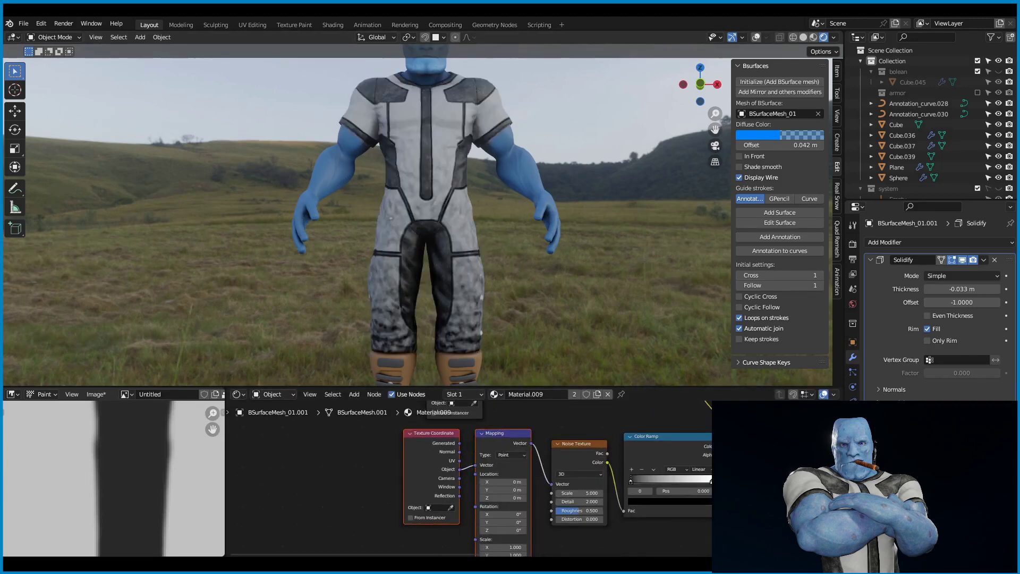
{"action": "middle_click_drag", "start_coordinate": [531, 451], "coordinate": [393, 555]}
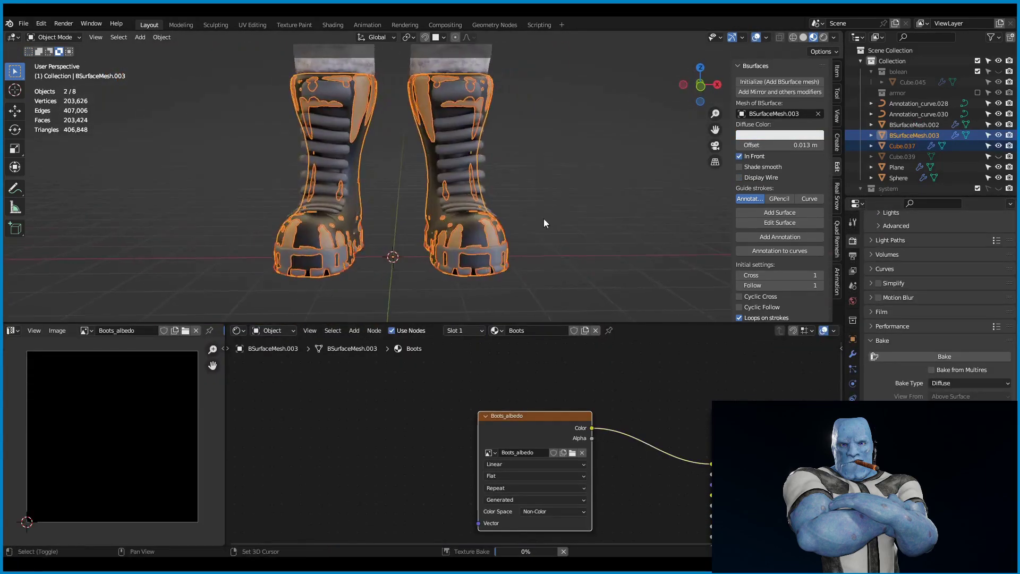
Select the edge loops of the boot lace strips and mark them as UV seams.
{"action": "middle_click_drag", "start_coordinate": [530, 244], "coordinate": [485, 192]}
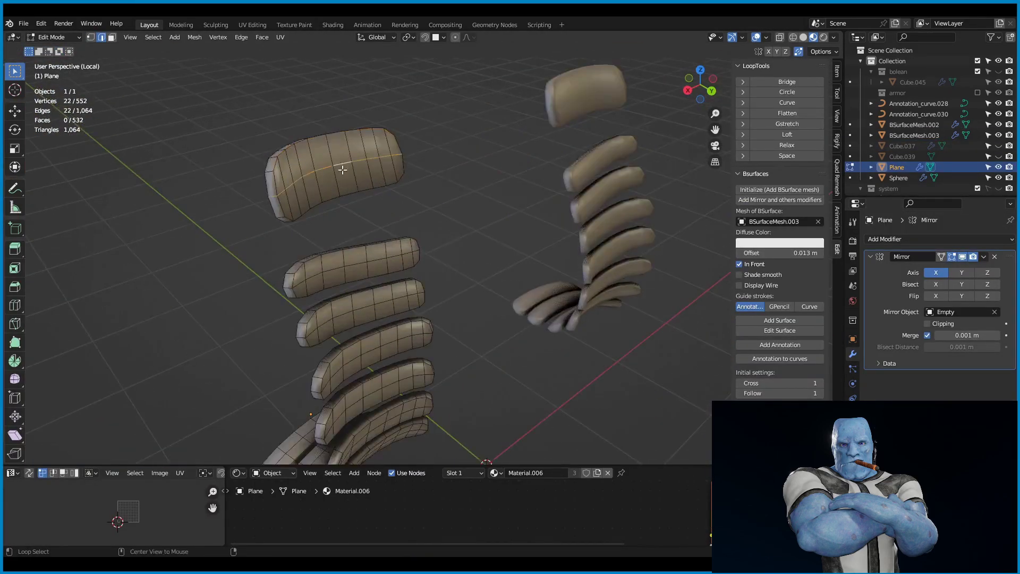
{"action": "middle_click_drag", "start_coordinate": [343, 169], "coordinate": [532, 266]}
{"action": "left_click", "coordinate": [562, 330], "text": "alt+shift"}
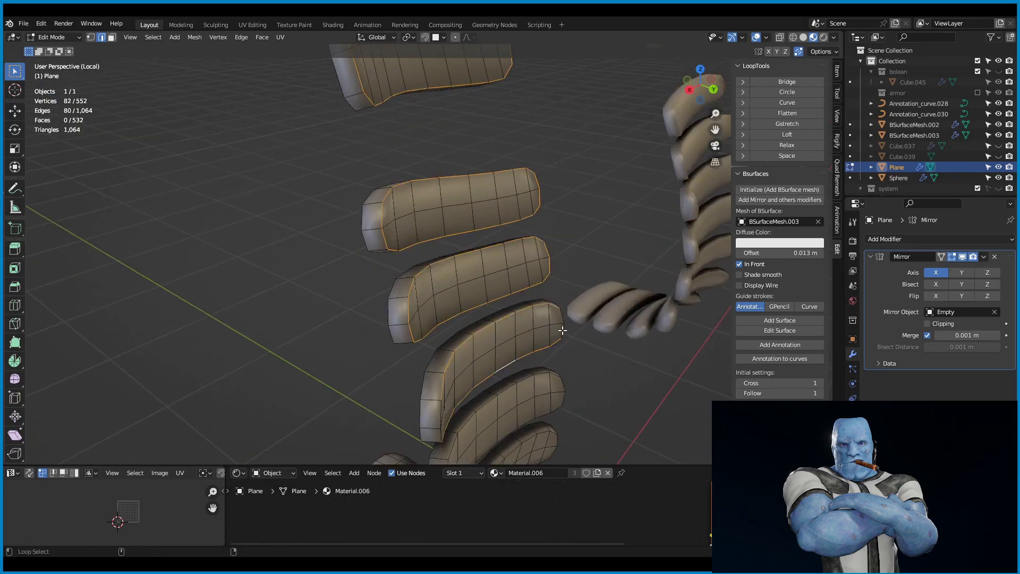
{"action": "mouse_move", "coordinate": [562, 330]}
{"action": "middle_mouse_down"}
{"action": "mouse_move", "coordinate": [320, 232]}
{"action": "mouse_move", "coordinate": [444, 201]}
{"action": "mouse_move", "coordinate": [496, 235]}
{"action": "middle_mouse_up"}
{"action": "left_click", "coordinate": [320, 233], "text": "alt+shift"}
{"action": "key", "text": "ctrl+e"}
{"action": "key", "text": "ctrl+e"}
Return to Object Mode, save the blend file, and orbit back to a front view.
{"action": "left_click", "coordinate": [462, 272]}
{"action": "key", "text": "Tab"}
{"action": "key", "text": "ctrl+s"}
{"action": "middle_click_drag", "start_coordinate": [462, 272], "coordinate": [516, 338]}
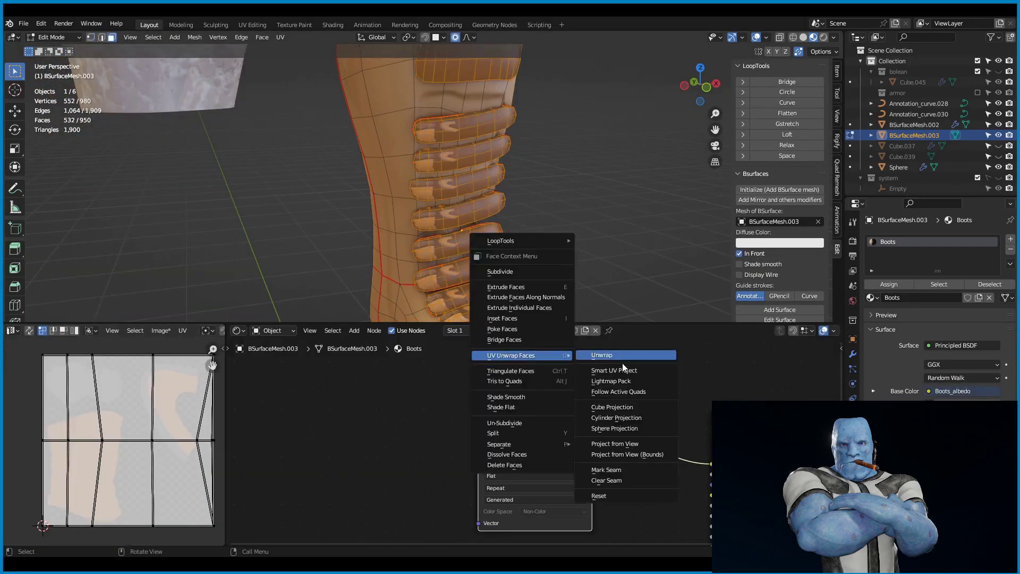
Unwrap the selected boot laces into UV islands and view the whole boot.
{"action": "left_click", "coordinate": [622, 360]}
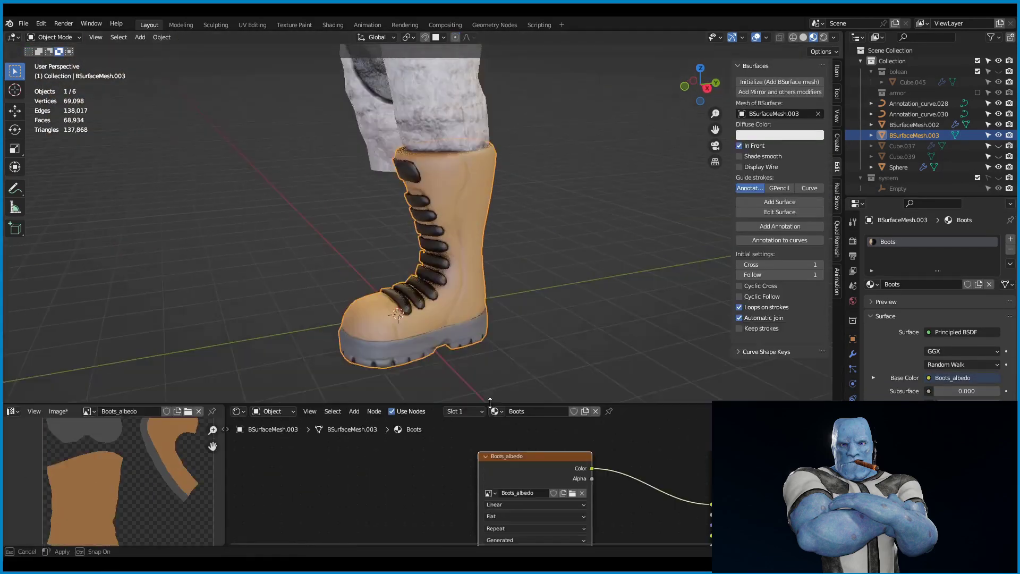
{"action": "middle_click_drag", "start_coordinate": [542, 289], "coordinate": [432, 309]}
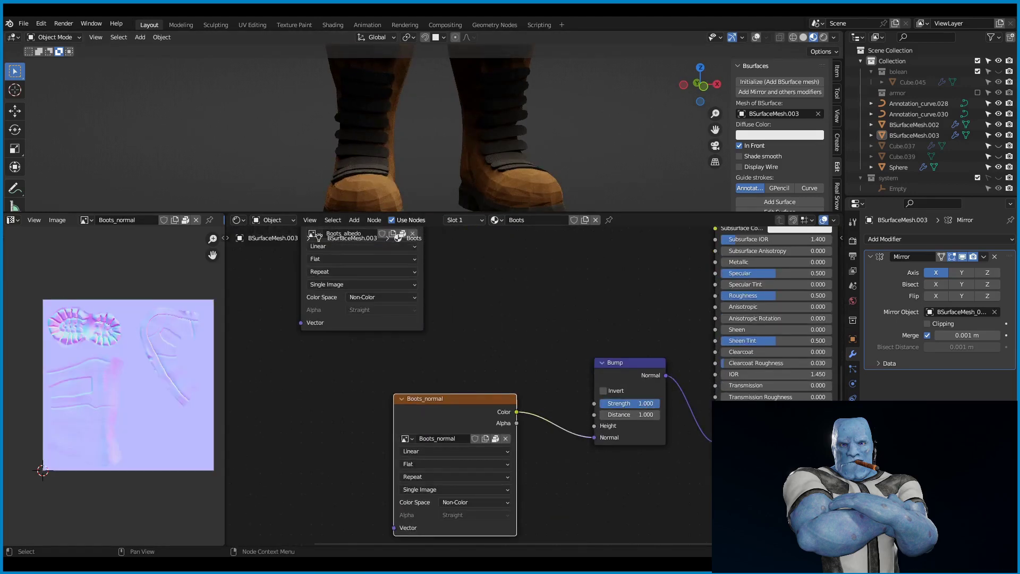
Orbit around the boots to inspect the soles from below and the sides, opening the node search along the way.
{"action": "middle_click_drag", "start_coordinate": [531, 318], "coordinate": [564, 311]}
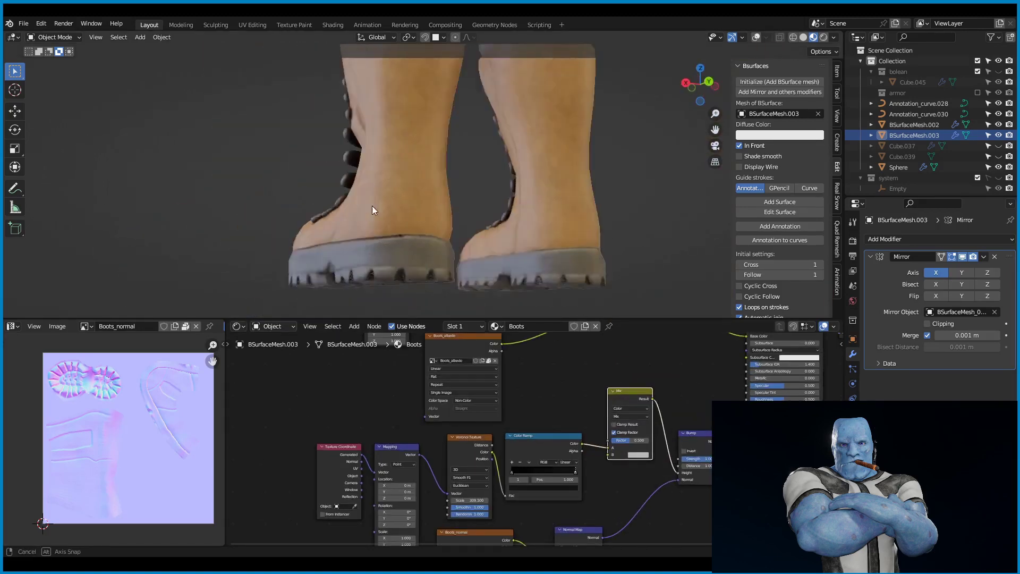
{"action": "middle_click_drag", "start_coordinate": [598, 162], "coordinate": [554, 212]}
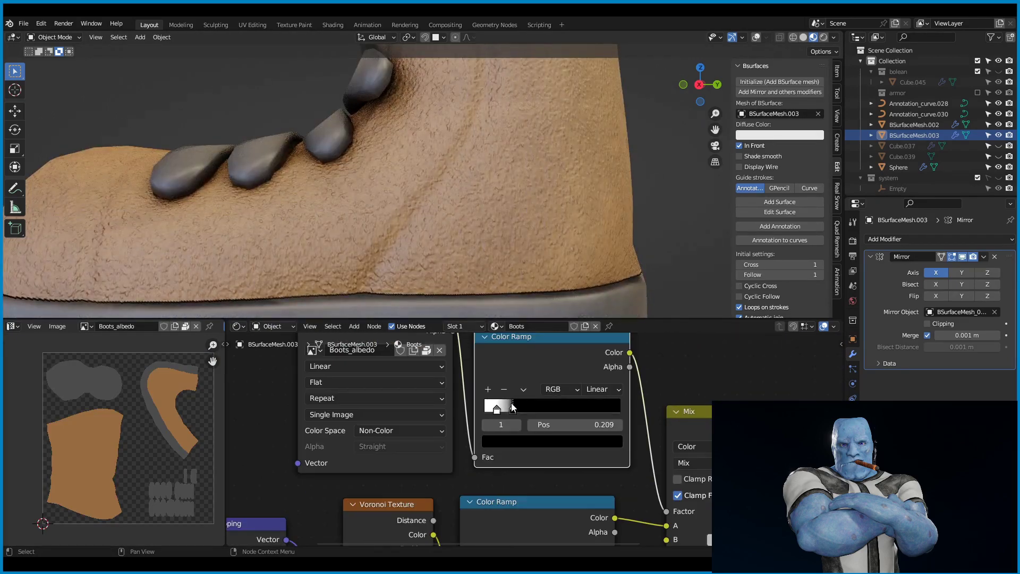
{"action": "middle_click_drag", "start_coordinate": [564, 245], "coordinate": [565, 186]}
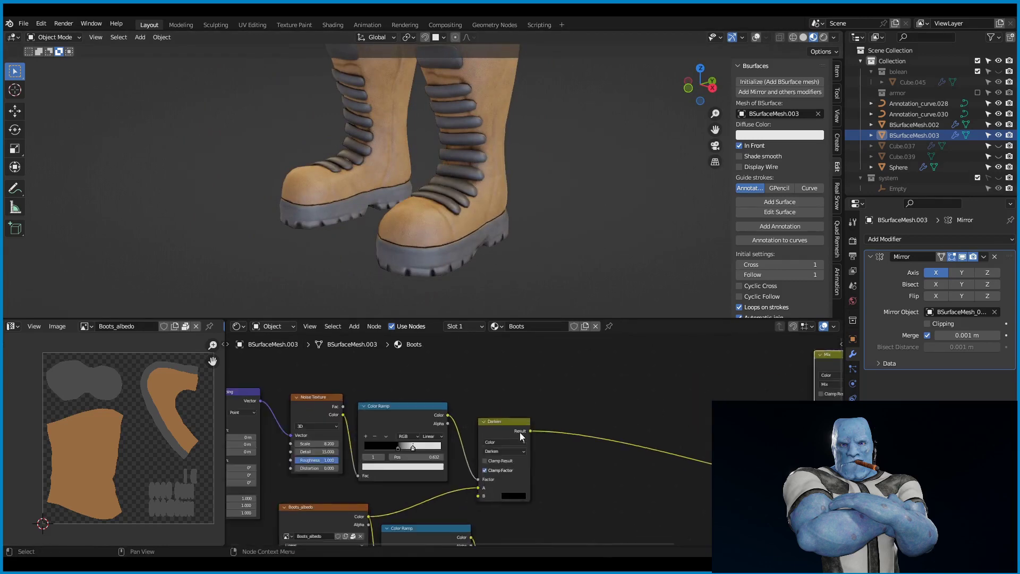
{"action": "key", "text": "shift+a"}
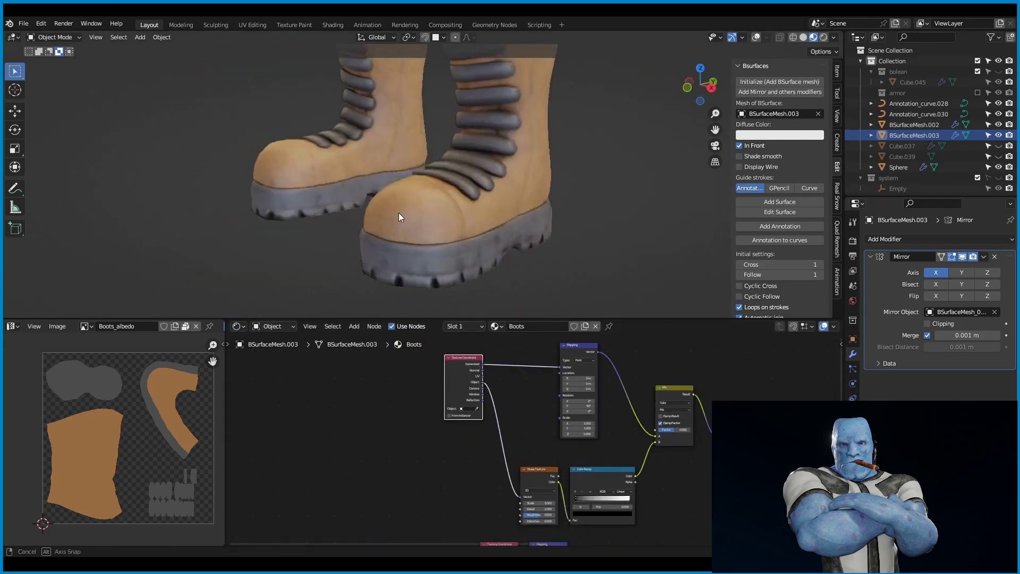
{"action": "middle_click_drag", "start_coordinate": [583, 183], "coordinate": [505, 272]}
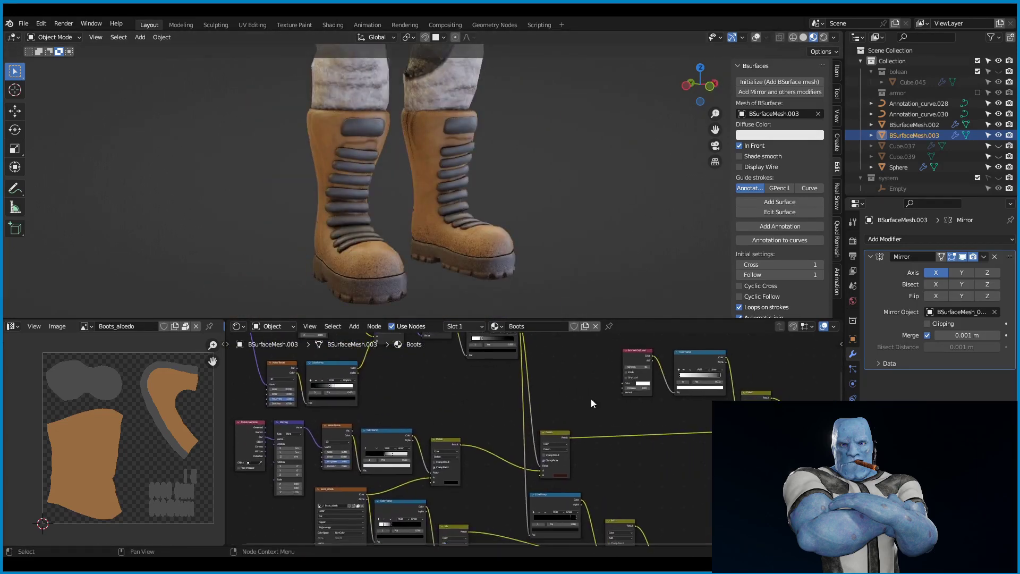
{"action": "middle_click_drag", "start_coordinate": [505, 166], "coordinate": [620, 138]}
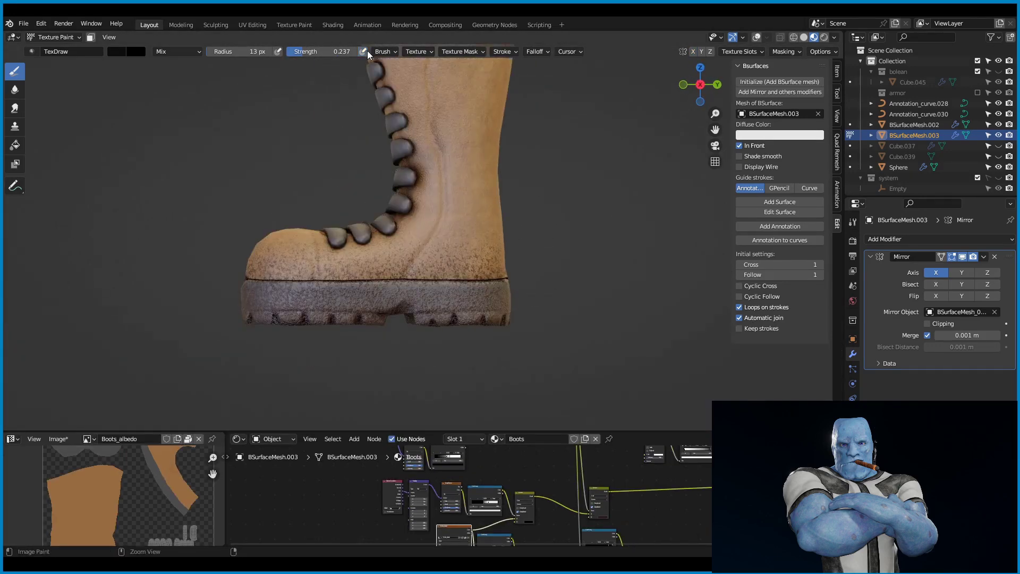
Sample brown, olive and dark brown colours from the boot and shrink the brush to 9 px for the hexagon emblem.
{"action": "middle_click_drag", "start_coordinate": [577, 174], "coordinate": [456, 179]}
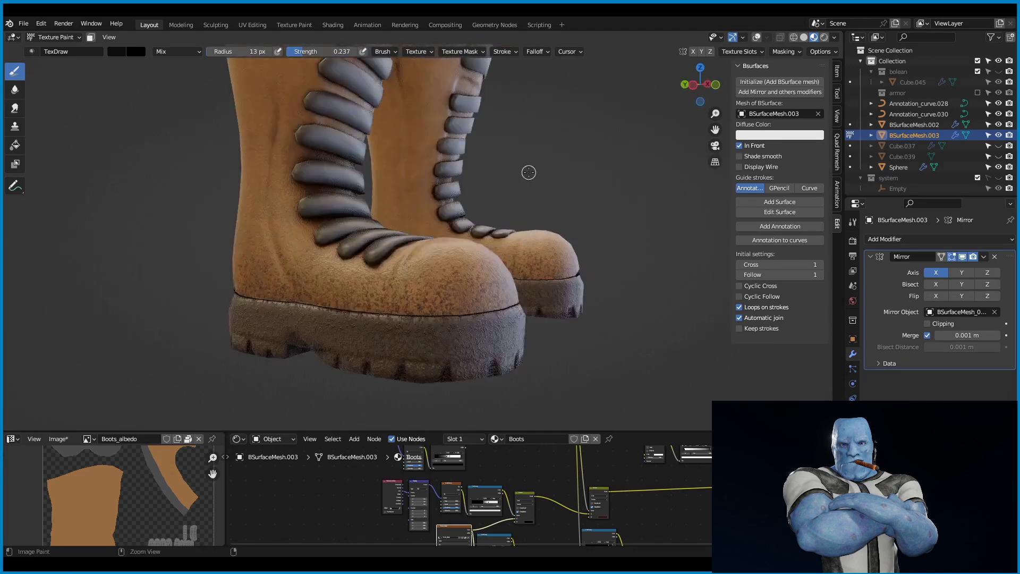
{"action": "scroll", "coordinate": [457, 178], "scroll_direction": "up", "scroll_amount": 3}
{"action": "scroll", "coordinate": [454, 195], "scroll_direction": "down", "scroll_amount": 5}
{"action": "scroll", "coordinate": [558, 200], "scroll_direction": "up", "scroll_amount": 5}
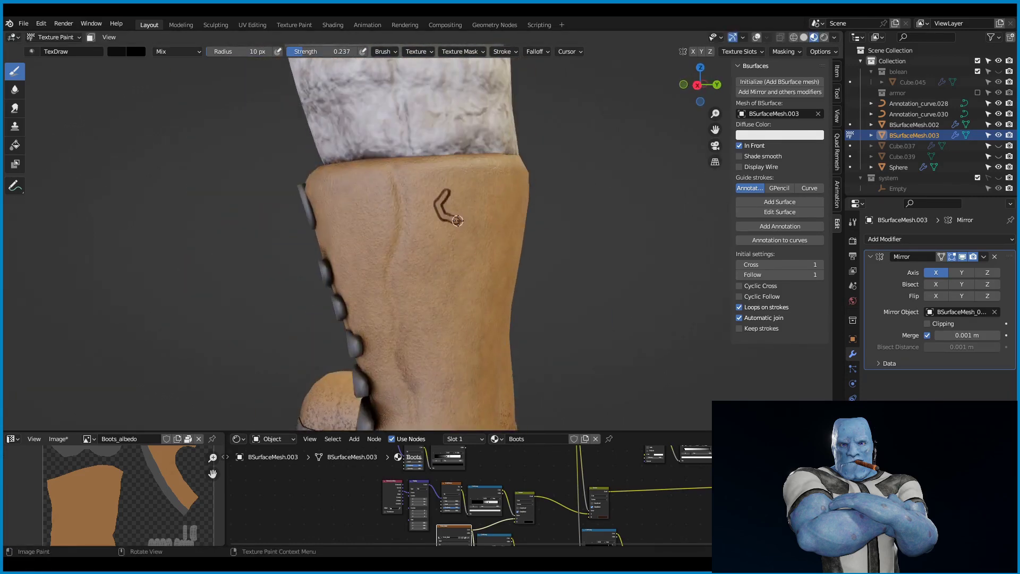
{"action": "scroll", "coordinate": [449, 191], "scroll_direction": "down", "scroll_amount": 4}
{"action": "scroll", "coordinate": [379, 431], "scroll_direction": "up", "scroll_amount": 2}
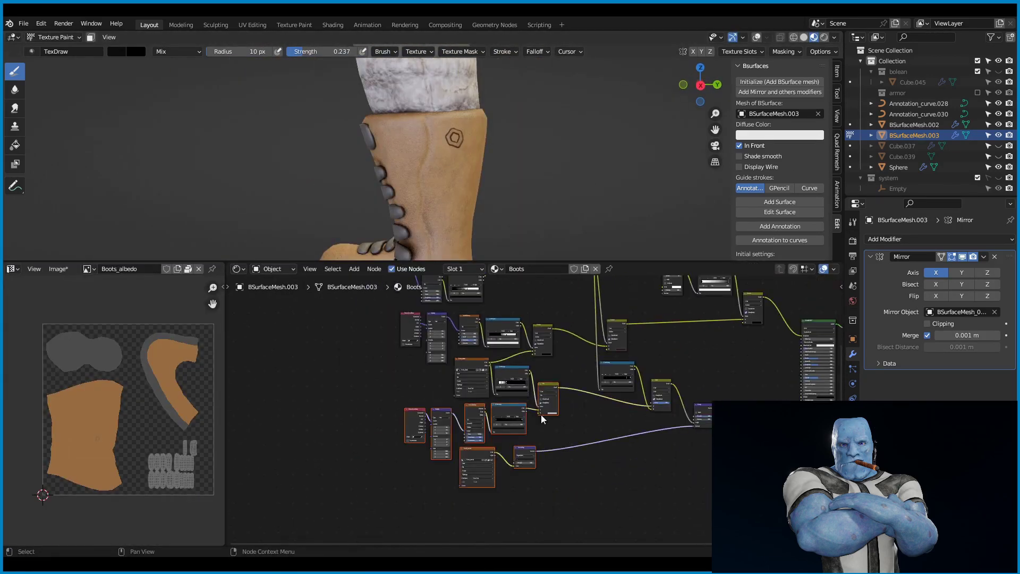
{"action": "scroll", "coordinate": [378, 430], "scroll_direction": "up", "scroll_amount": 3}
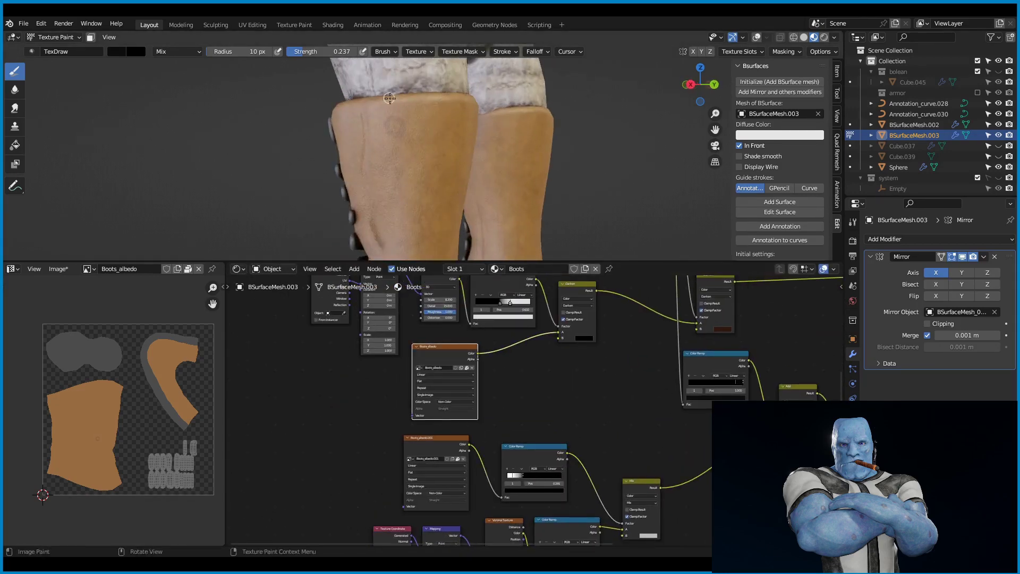
{"action": "scroll", "coordinate": [390, 97], "scroll_direction": "up", "scroll_amount": 3}
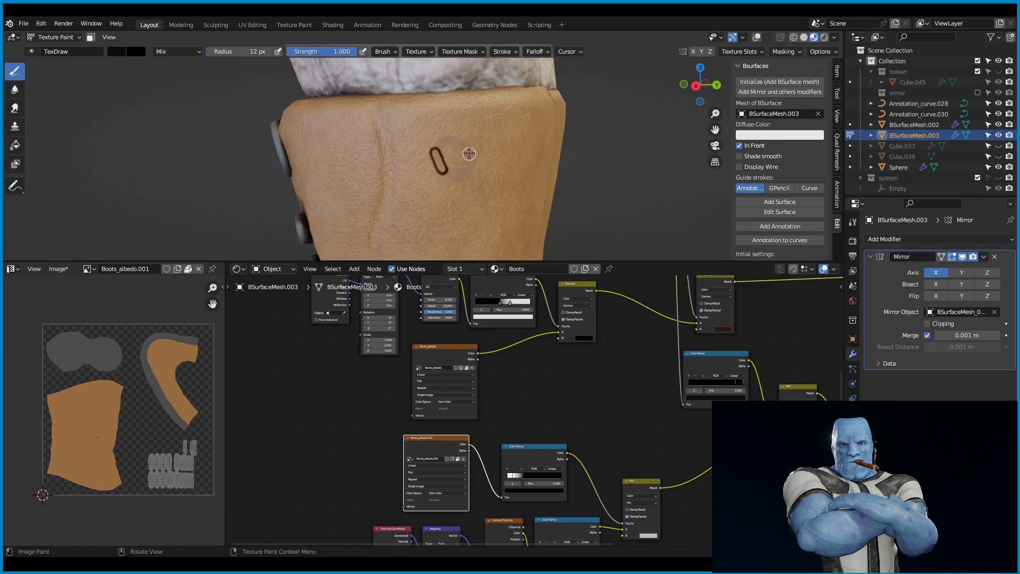
{"action": "scroll", "coordinate": [469, 195], "scroll_direction": "down", "scroll_amount": 5}
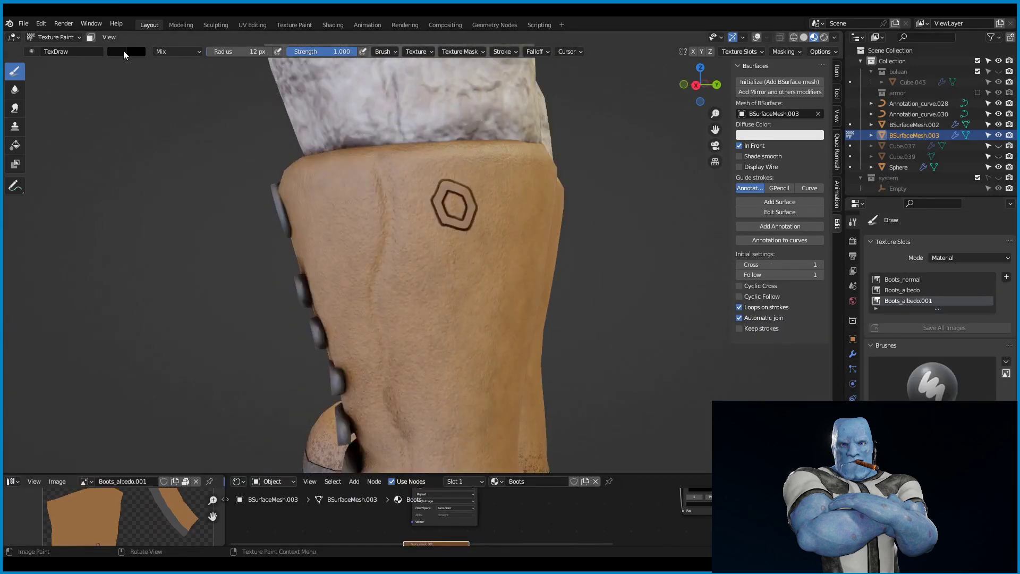
{"action": "scroll", "coordinate": [514, 219], "scroll_direction": "down", "scroll_amount": 5}
{"action": "scroll", "coordinate": [515, 218], "scroll_direction": "up", "scroll_amount": 8}
{"action": "key", "text": "s"}
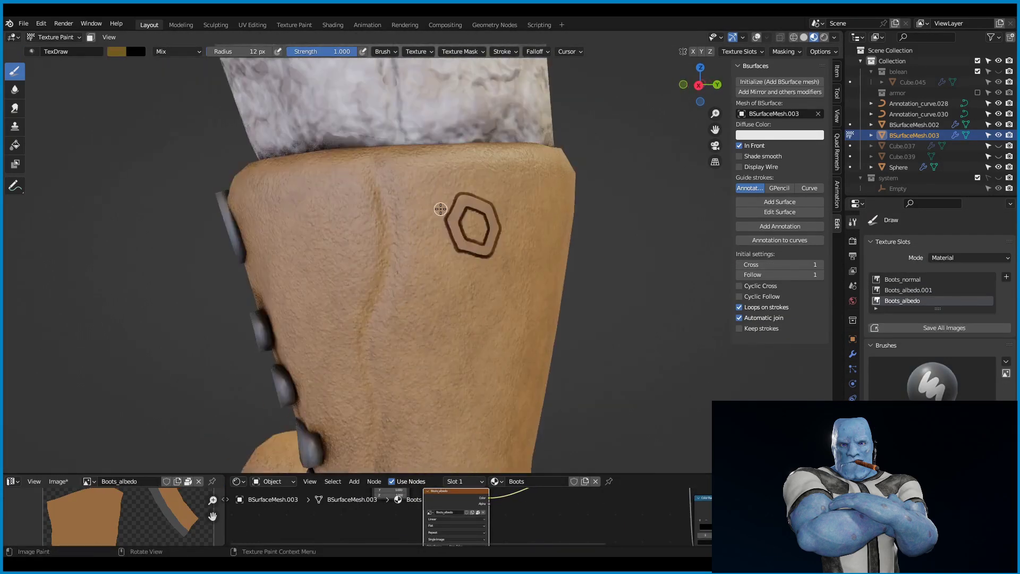
{"action": "scroll", "coordinate": [479, 202], "scroll_direction": "down", "scroll_amount": 5}
{"action": "scroll", "coordinate": [437, 228], "scroll_direction": "up", "scroll_amount": 5}
{"action": "key", "text": "s"}
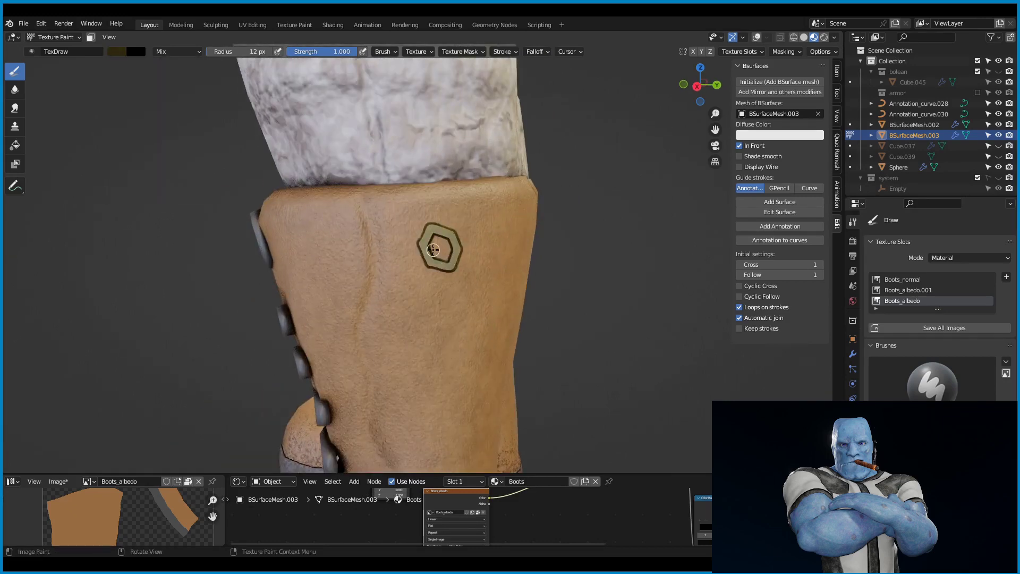
{"action": "scroll", "coordinate": [433, 250], "scroll_direction": "up", "scroll_amount": 3}
{"action": "key", "text": "s"}
{"action": "key", "text": "f"}
{"action": "scroll", "coordinate": [481, 228], "scroll_direction": "down", "scroll_amount": 5}
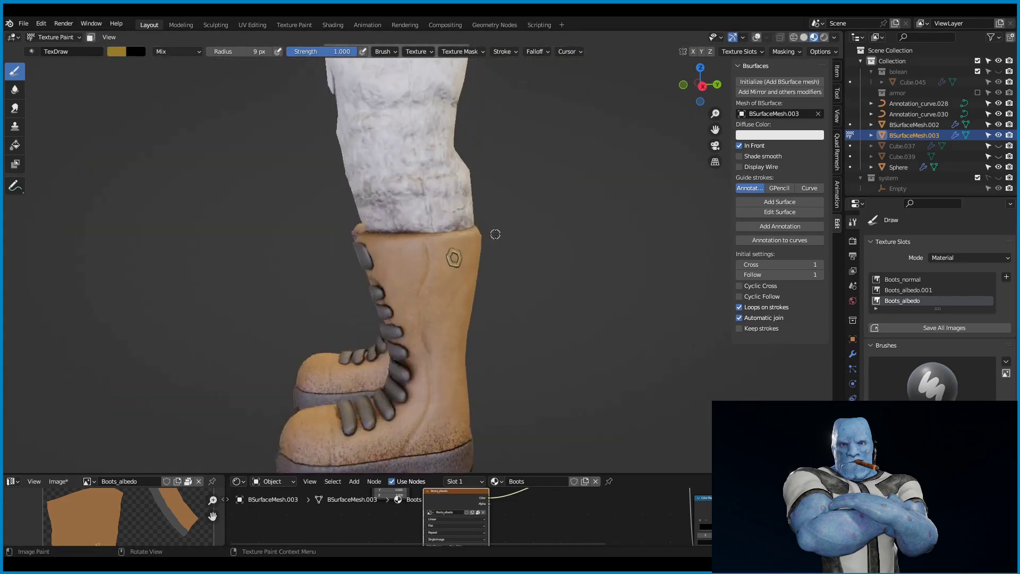
{"action": "scroll", "coordinate": [306, 222], "scroll_direction": "up", "scroll_amount": 5}
{"action": "key", "text": "s"}
{"action": "scroll", "coordinate": [401, 181], "scroll_direction": "down", "scroll_amount": 5}
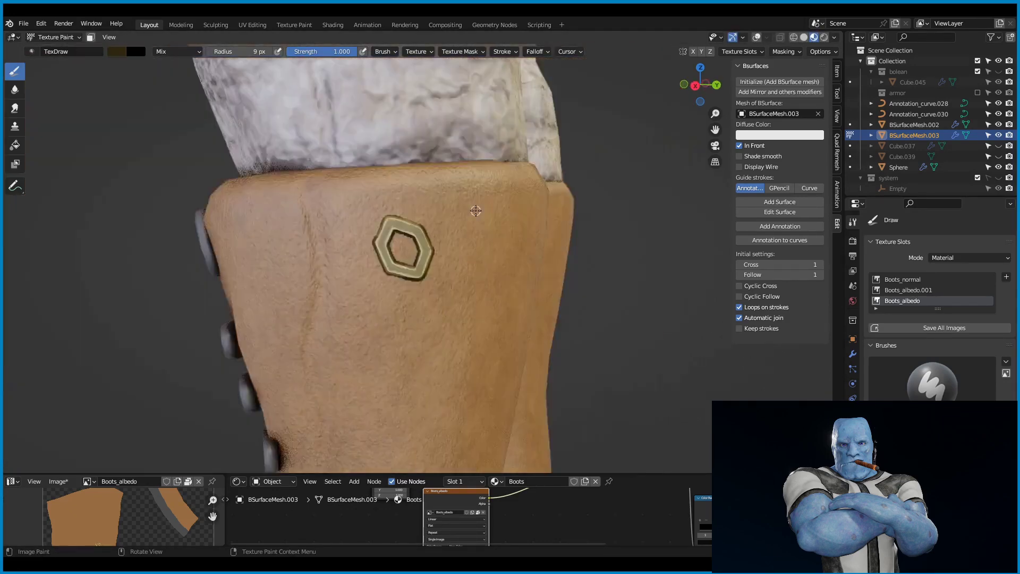
{"action": "scroll", "coordinate": [455, 285], "scroll_direction": "up", "scroll_amount": 1}
{"action": "scroll", "coordinate": [455, 285], "scroll_direction": "up", "scroll_amount": 2}
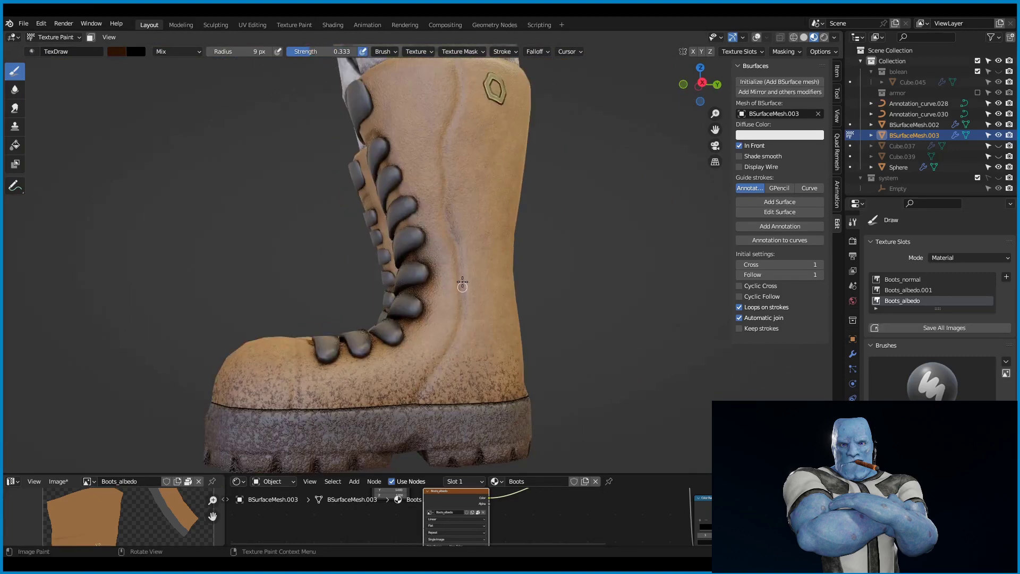
{"action": "scroll", "coordinate": [456, 285], "scroll_direction": "up", "scroll_amount": 2}
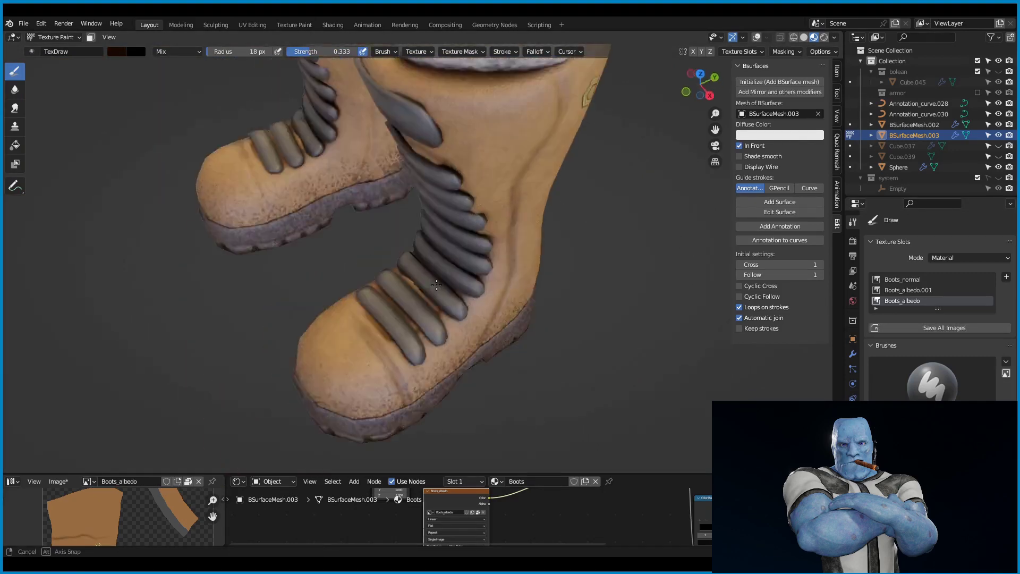
Pick a warm brown paint colour and reduce the brush radius to 22 px while orbiting the boots.
{"action": "middle_click_drag", "start_coordinate": [439, 42], "coordinate": [477, 116]}
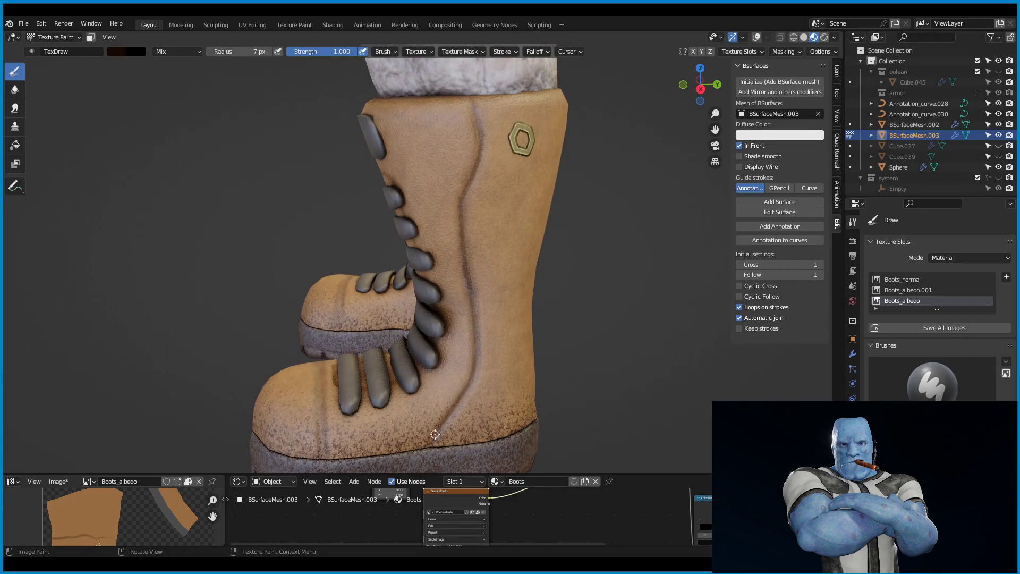
{"action": "middle_click_drag", "start_coordinate": [435, 434], "coordinate": [425, 394]}
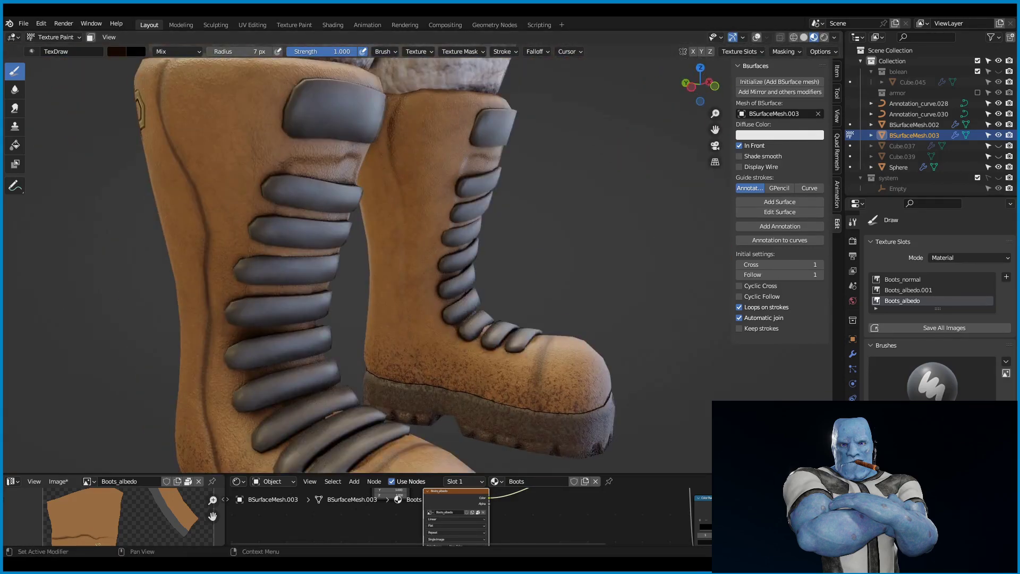
{"action": "middle_click_drag", "start_coordinate": [265, 201], "coordinate": [469, 195]}
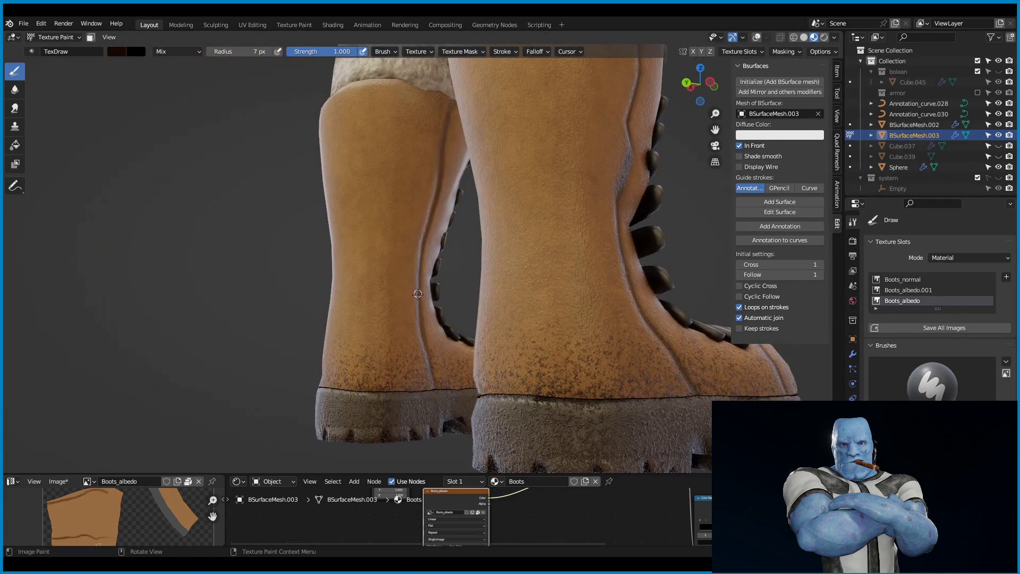
{"action": "middle_click_drag", "start_coordinate": [418, 293], "coordinate": [478, 276]}
{"action": "scroll", "coordinate": [519, 236], "scroll_direction": "up", "scroll_amount": 5}
{"action": "scroll", "coordinate": [425, 327], "scroll_direction": "down", "scroll_amount": 4}
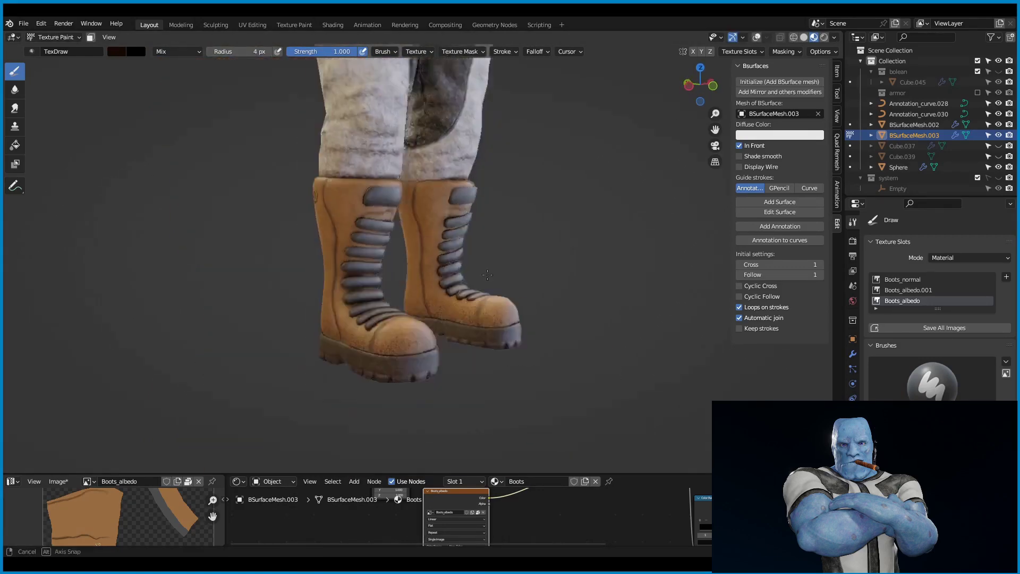
{"action": "middle_click_drag", "start_coordinate": [425, 319], "coordinate": [539, 319]}
{"action": "left_click", "coordinate": [116, 52]}
{"action": "left_click", "coordinate": [141, 128]}
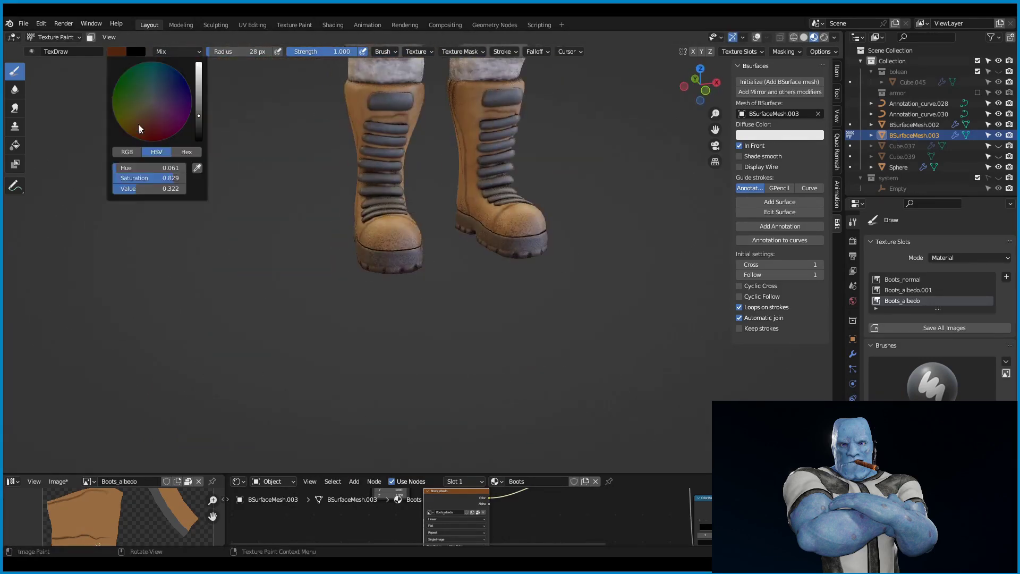
{"action": "middle_click_drag", "start_coordinate": [420, 293], "coordinate": [614, 183]}
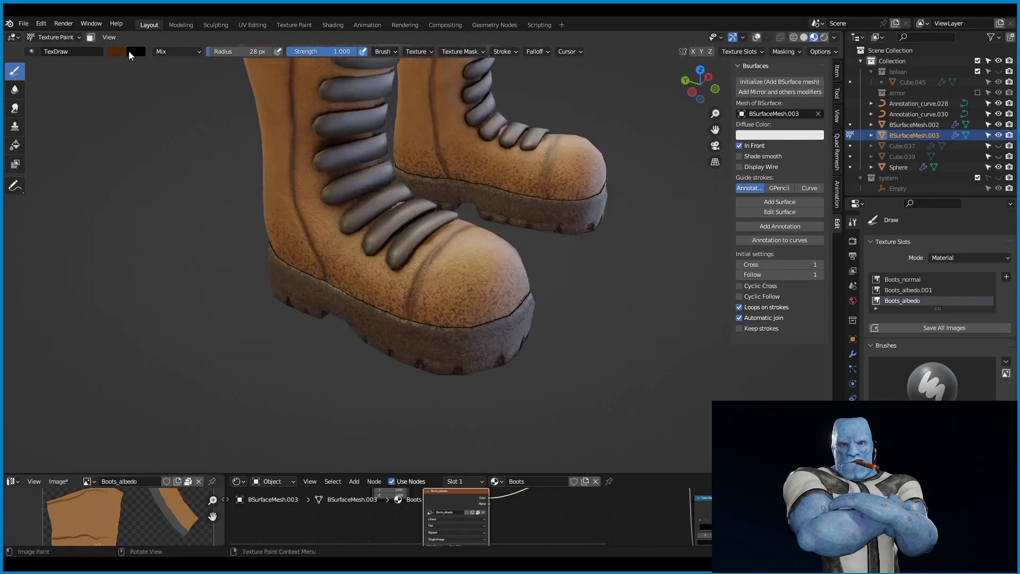
{"action": "middle_click_drag", "start_coordinate": [459, 268], "coordinate": [455, 344]}
{"action": "key", "text": "bracketleft"}
{"action": "key", "text": "bracketleft"}
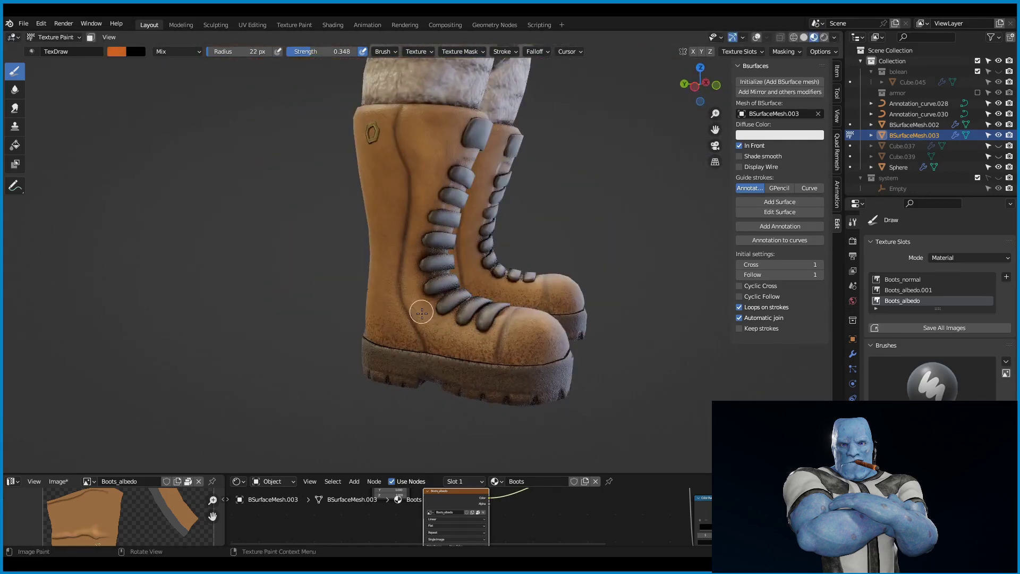
{"action": "middle_click_drag", "start_coordinate": [421, 313], "coordinate": [493, 184]}
{"action": "mouse_move", "coordinate": [532, 306]}
{"action": "middle_mouse_down"}
{"action": "mouse_move", "coordinate": [569, 198]}
{"action": "mouse_move", "coordinate": [455, 173]}
{"action": "middle_mouse_up"}
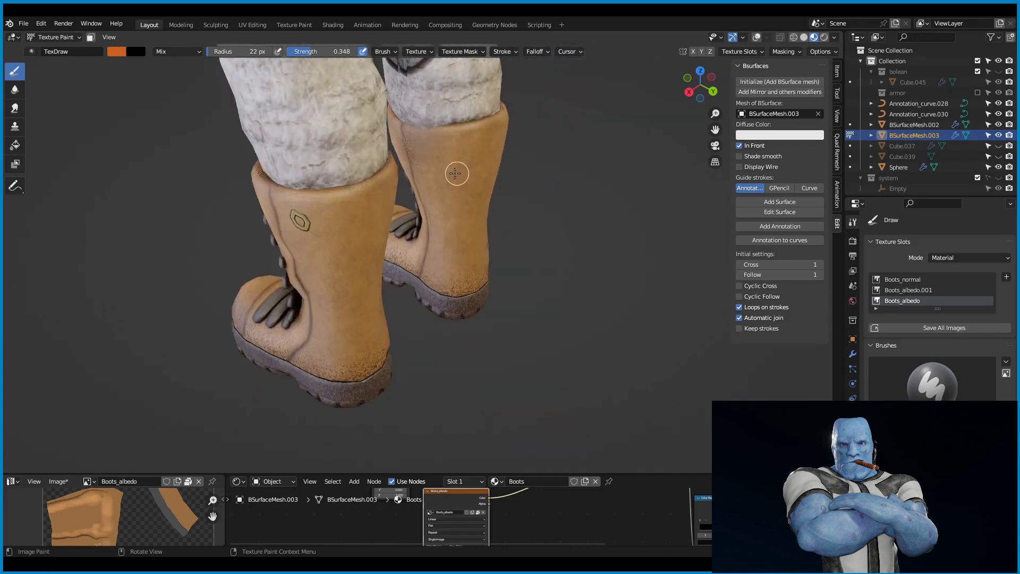
{"action": "middle_click_drag", "start_coordinate": [448, 238], "coordinate": [518, 168]}
{"action": "mouse_move", "coordinate": [327, 139]}
{"action": "middle_mouse_down"}
{"action": "mouse_move", "coordinate": [580, 220]}
{"action": "mouse_move", "coordinate": [457, 147]}
{"action": "mouse_move", "coordinate": [482, 125]}
{"action": "mouse_move", "coordinate": [633, 246]}
{"action": "mouse_move", "coordinate": [478, 228]}
{"action": "middle_mouse_up"}
{"action": "scroll", "coordinate": [481, 124], "scroll_direction": "up", "scroll_amount": 2}
Switch the paint colour to dark grey, briefly toggle into mesh editing of the boots, and return to painting.
{"action": "left_click", "coordinate": [116, 51]}
{"action": "left_click", "coordinate": [192, 122]}
{"action": "scroll", "coordinate": [516, 234], "scroll_direction": "up", "scroll_amount": 3}
{"action": "scroll", "coordinate": [516, 234], "scroll_direction": "down", "scroll_amount": 2}
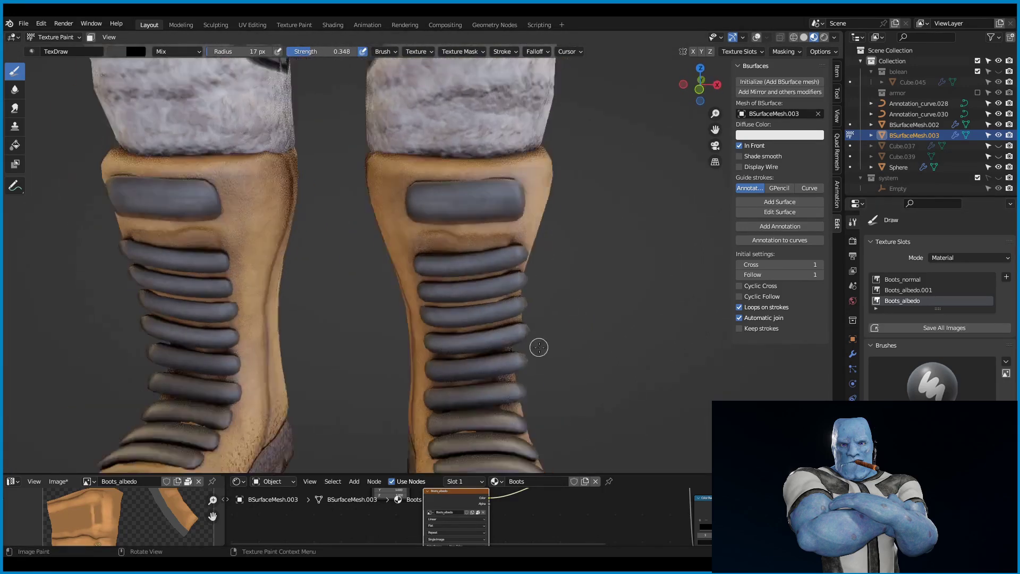
{"action": "scroll", "coordinate": [540, 346], "scroll_direction": "down", "scroll_amount": 2}
{"action": "mouse_move", "coordinate": [540, 346]}
{"action": "middle_mouse_down"}
{"action": "mouse_move", "coordinate": [584, 212]}
{"action": "mouse_move", "coordinate": [554, 60]}
{"action": "middle_mouse_up"}
{"action": "scroll", "coordinate": [554, 60], "scroll_direction": "down", "scroll_amount": 3}
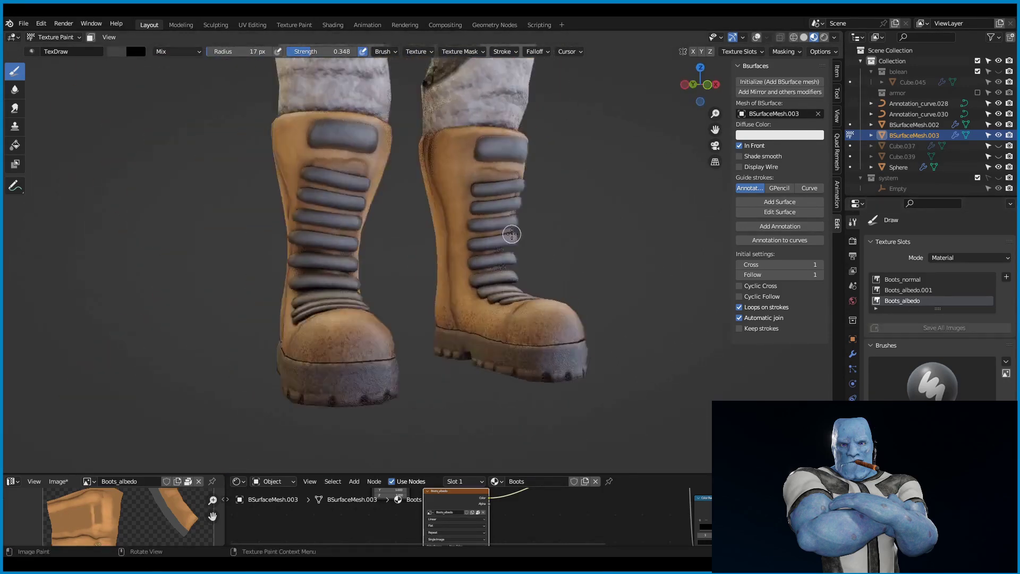
{"action": "key", "text": "ctrl+Tab"}
{"action": "scroll", "coordinate": [504, 197], "scroll_direction": "up", "scroll_amount": 4}
{"action": "middle_click_drag", "start_coordinate": [535, 135], "coordinate": [505, 245]}
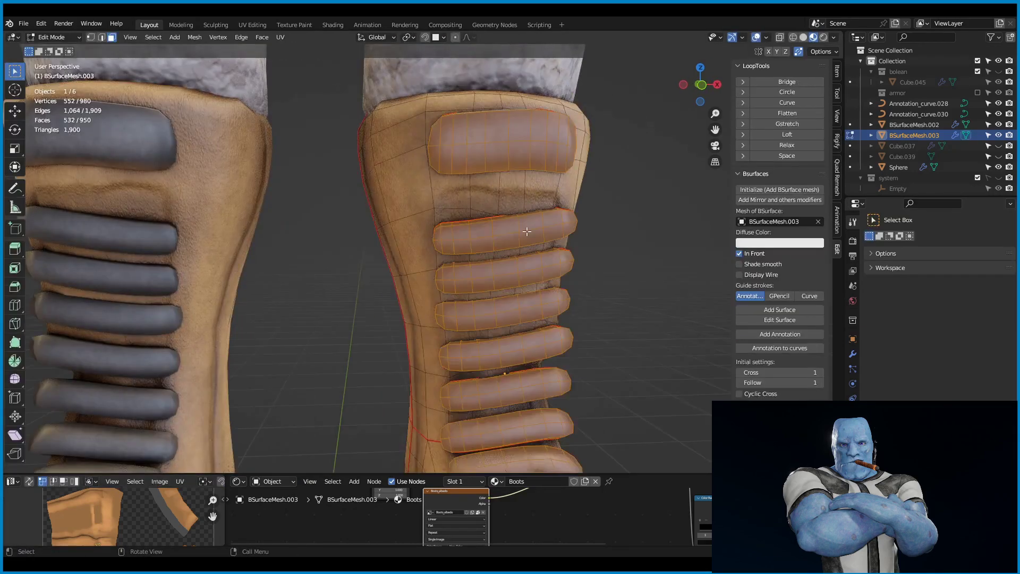
{"action": "scroll", "coordinate": [505, 244], "scroll_direction": "up", "scroll_amount": 2}
{"action": "scroll", "coordinate": [508, 200], "scroll_direction": "down", "scroll_amount": 3}
{"action": "key", "text": "ctrl+Tab"}
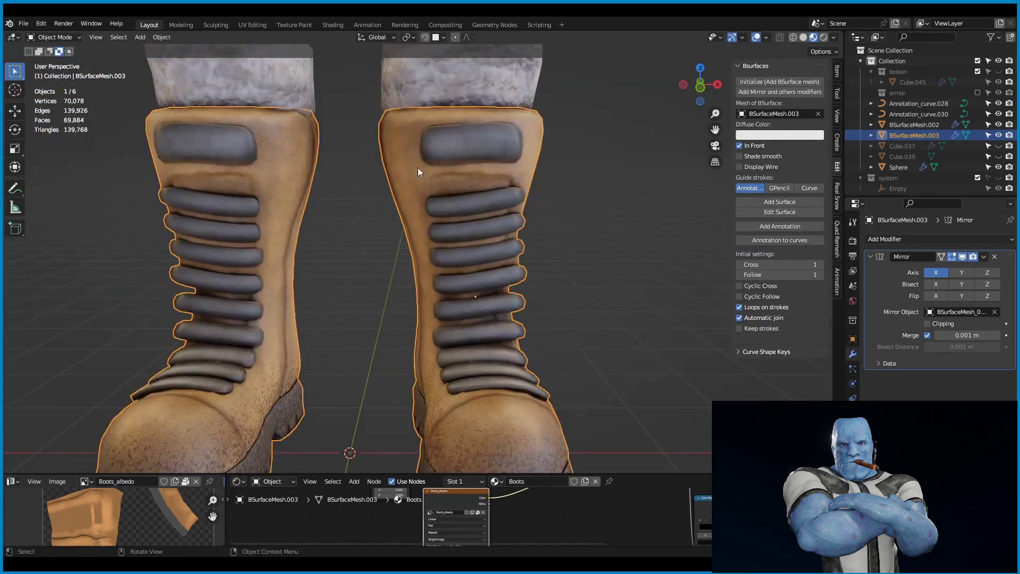
{"action": "scroll", "coordinate": [418, 167], "scroll_direction": "up", "scroll_amount": 3}
Paint dark brown seam lines on the boot's upper rear panel, then switch to the Soften brush.
{"action": "middle_click_drag", "start_coordinate": [216, 129], "coordinate": [340, 82]}
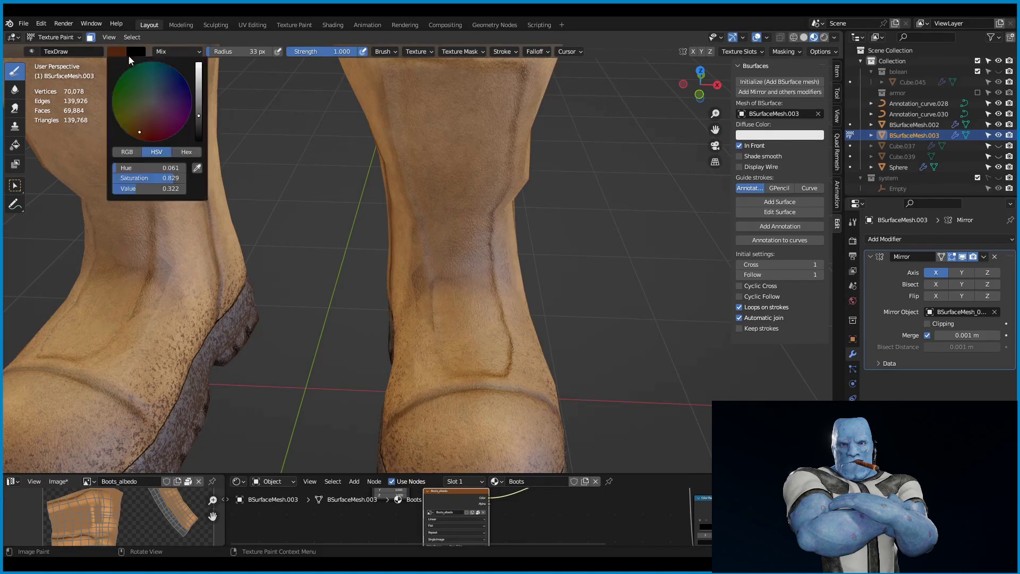
{"action": "middle_click_drag", "start_coordinate": [512, 329], "coordinate": [496, 227]}
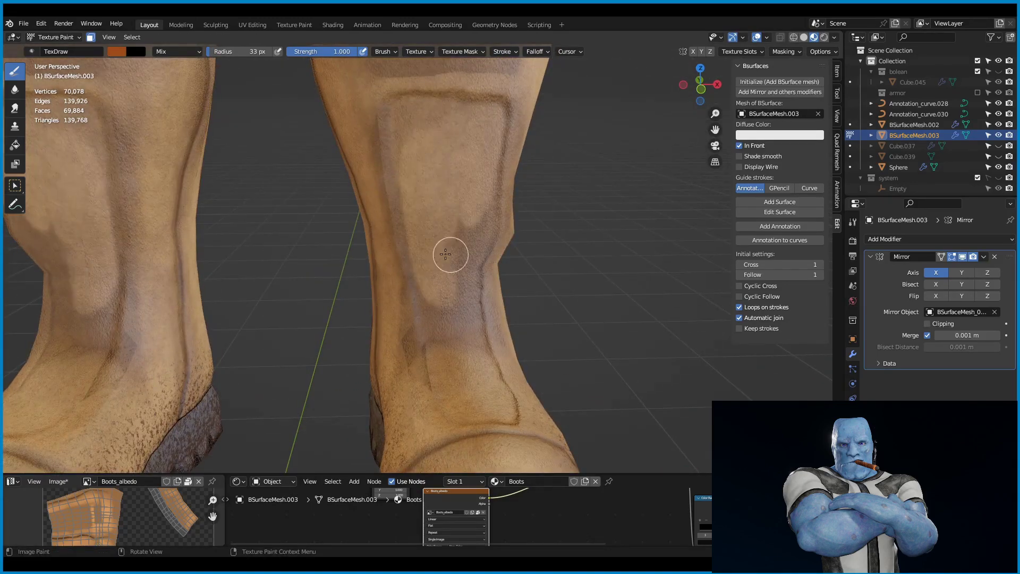
{"action": "scroll", "coordinate": [445, 254], "scroll_direction": "down", "scroll_amount": 3}
{"action": "middle_click_drag", "start_coordinate": [487, 303], "coordinate": [488, 287]}
{"action": "scroll", "coordinate": [336, 91], "scroll_direction": "up", "scroll_amount": 4}
{"action": "key", "text": "bracketleft"}
{"action": "key", "text": "bracketleft"}
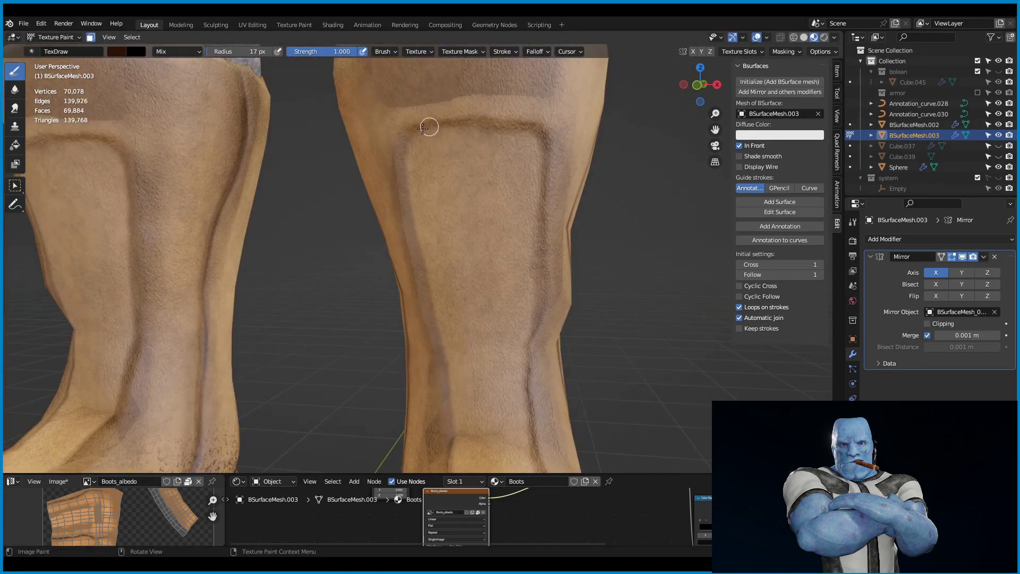
{"action": "middle_click_drag", "start_coordinate": [419, 261], "coordinate": [425, 223]}
{"action": "scroll", "coordinate": [425, 223], "scroll_direction": "down", "scroll_amount": 3}
{"action": "scroll", "coordinate": [430, 207], "scroll_direction": "up", "scroll_amount": 3}
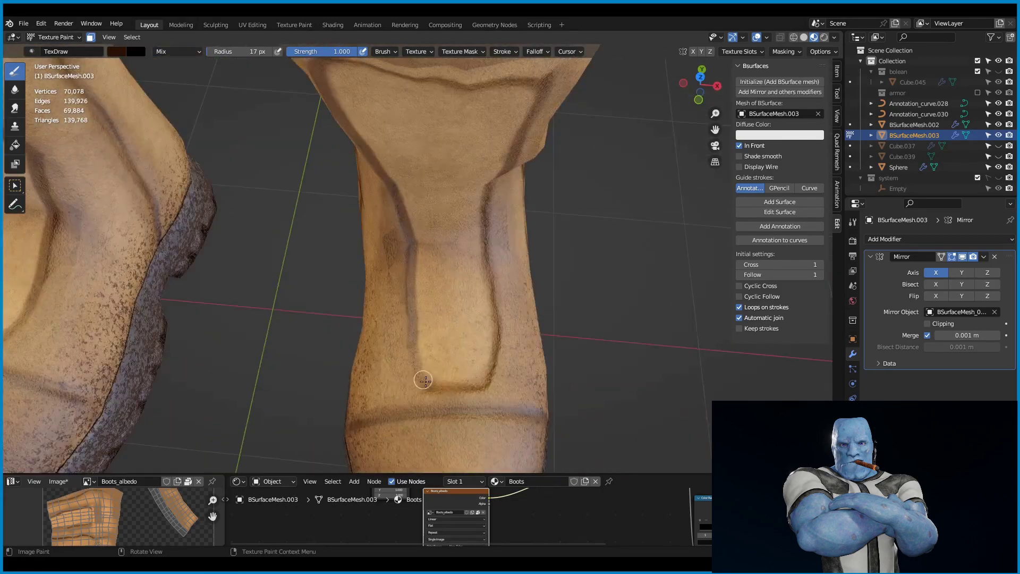
{"action": "scroll", "coordinate": [438, 191], "scroll_direction": "down", "scroll_amount": 3}
{"action": "key", "text": "shift+space"}
{"action": "key", "text": "2"}
{"action": "scroll", "coordinate": [438, 190], "scroll_direction": "up", "scroll_amount": 3}
Rename the BSurfaceMesh.002 object, select the Boots object, and link its normal texture through a normal map.
{"action": "middle_click_drag", "start_coordinate": [427, 287], "coordinate": [485, 335]}
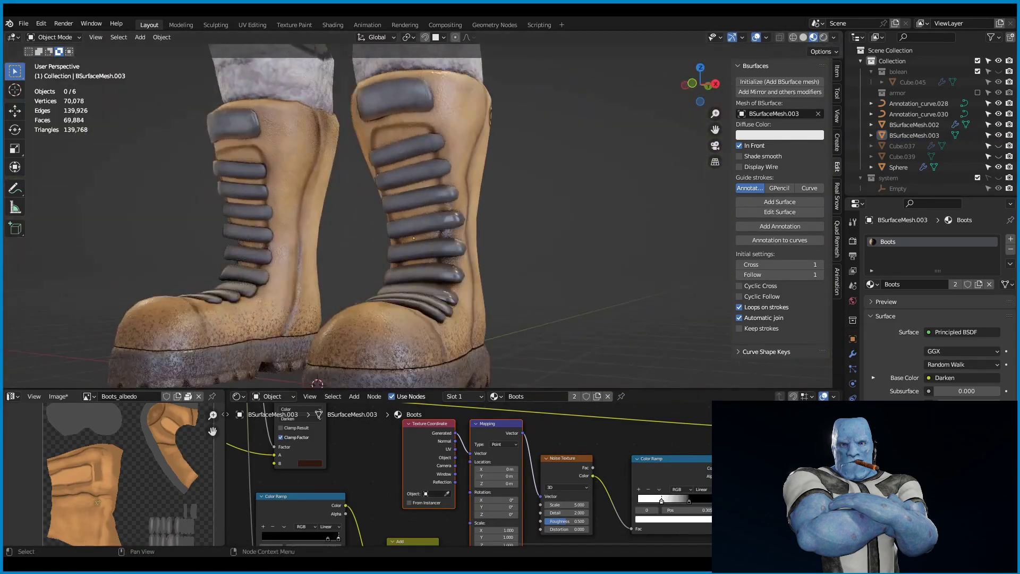
{"action": "left_click", "coordinate": [913, 124]}
{"action": "double_click", "coordinate": [914, 124]}
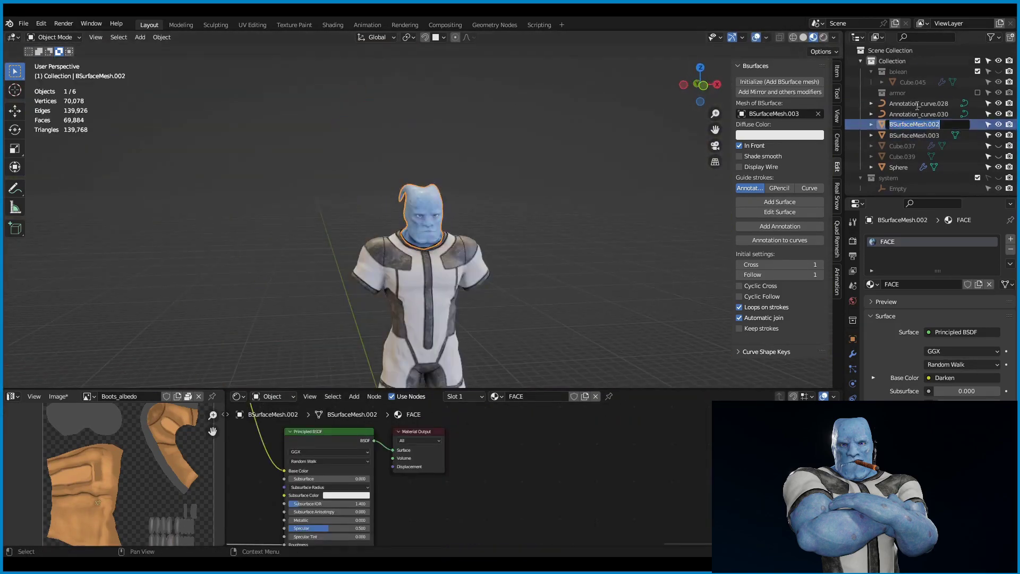
{"action": "type", "text": "Head"}
{"action": "scroll", "coordinate": [915, 162], "scroll_direction": "up", "scroll_amount": 3}
{"action": "left_click", "coordinate": [922, 125]}
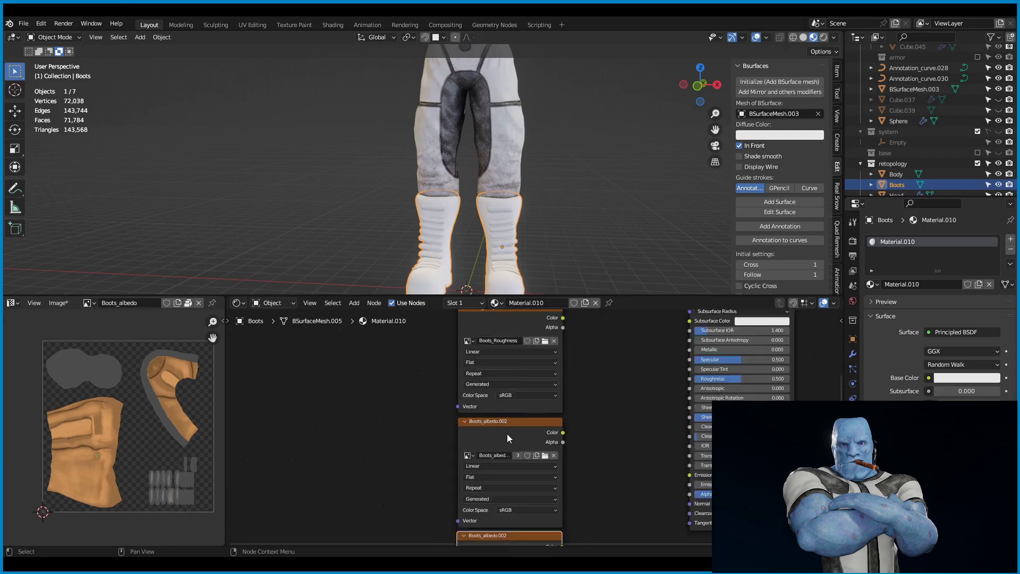
{"action": "left_click_drag", "start_coordinate": [481, 407], "coordinate": [455, 406]}
{"action": "left_click", "coordinate": [664, 443]}
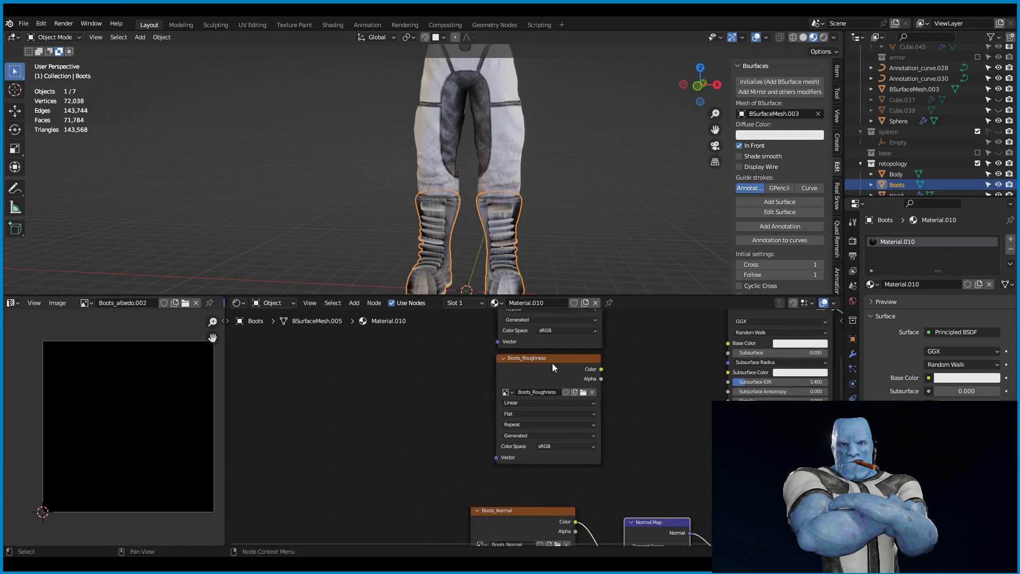
Enlarge the 3D view and frame the boots while the Boots_albedo.002 bake runs.
{"action": "scroll", "coordinate": [939, 306], "scroll_direction": "down", "scroll_amount": 3}
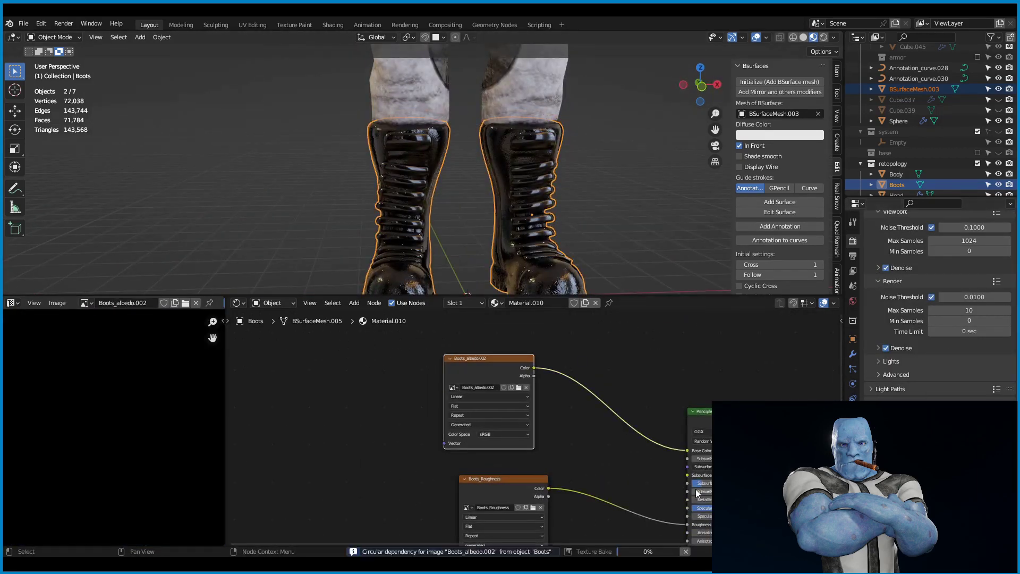
{"action": "left_click_drag", "start_coordinate": [644, 296], "coordinate": [644, 449]}
{"action": "middle_click_drag", "start_coordinate": [588, 287], "coordinate": [492, 285]}
{"action": "left_click_drag", "start_coordinate": [644, 449], "coordinate": [644, 381]}
{"action": "mouse_move", "coordinate": [599, 244]}
{"action": "middle_mouse_down"}
{"action": "mouse_move", "coordinate": [566, 303]}
{"action": "mouse_move", "coordinate": [343, 210]}
{"action": "mouse_move", "coordinate": [480, 234]}
{"action": "mouse_move", "coordinate": [481, 159]}
{"action": "middle_mouse_up"}
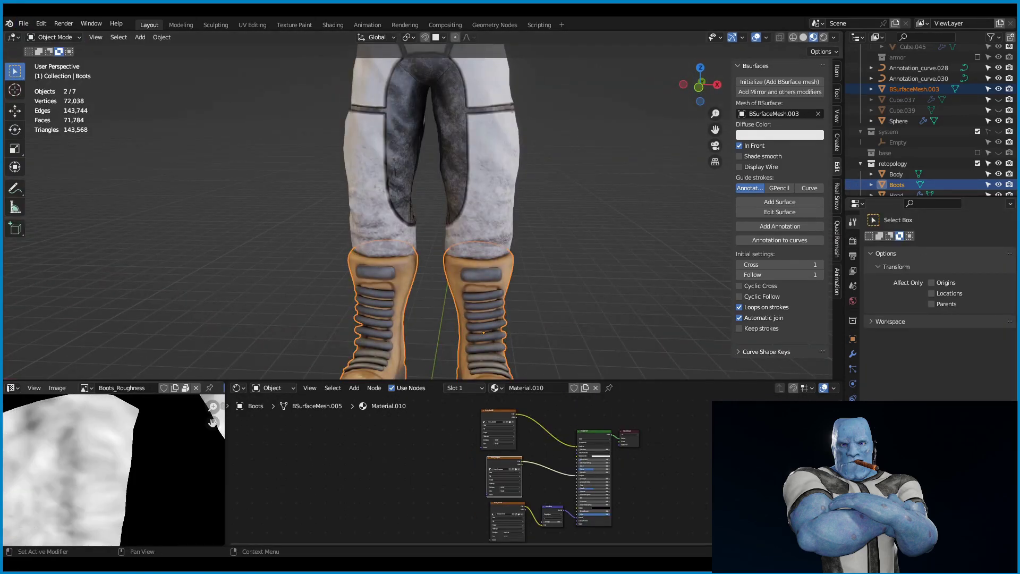
Pull back to a front view of the whole character in tan boots with the boots deselected.
{"action": "scroll", "coordinate": [527, 269], "scroll_direction": "down", "scroll_amount": 5}
{"action": "middle_click_drag", "start_coordinate": [527, 269], "coordinate": [508, 314]}
{"action": "middle_click_drag", "start_coordinate": [671, 328], "coordinate": [497, 253]}
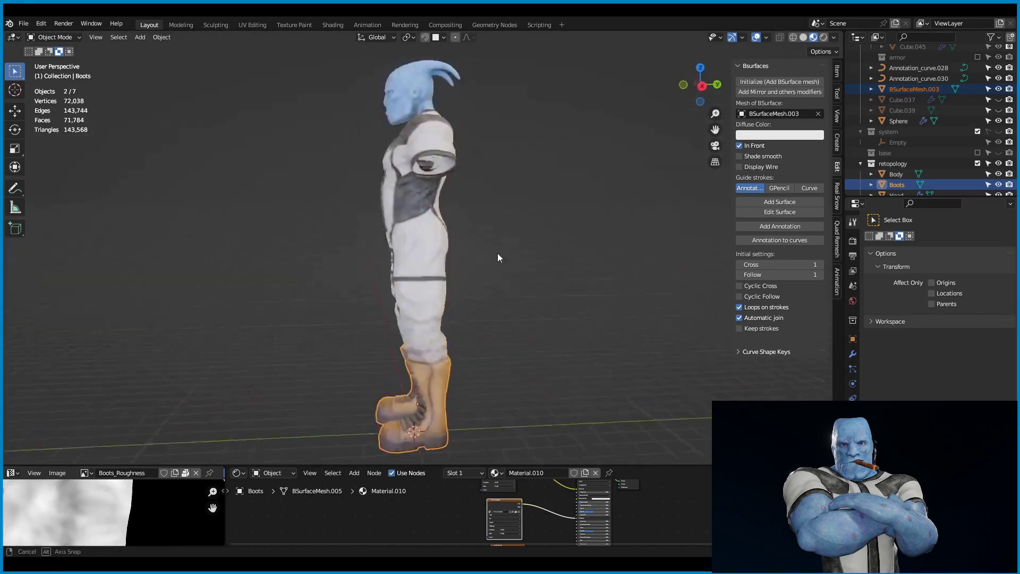
{"action": "left_click", "coordinate": [497, 252]}
{"action": "scroll", "coordinate": [540, 162], "scroll_direction": "up", "scroll_amount": 4}
{"action": "middle_click_drag", "start_coordinate": [540, 162], "coordinate": [544, 241], "text": "shift"}
{"action": "scroll", "coordinate": [544, 242], "scroll_direction": "down", "scroll_amount": 4}
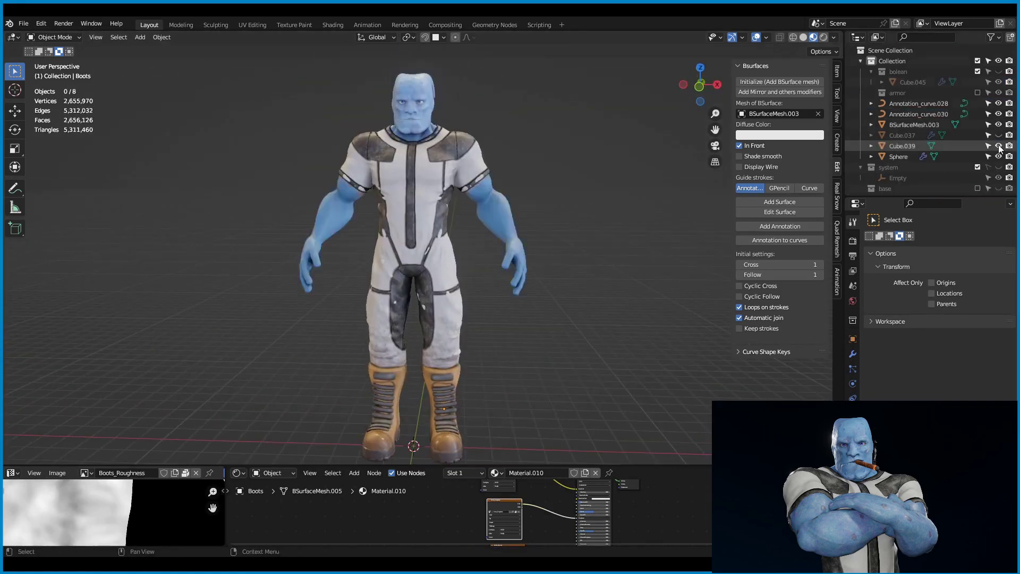
Mask the character's left arm with a box mask, refined with a 32 px mask brush.
{"action": "left_click", "coordinate": [51, 74]}
{"action": "key", "text": "b"}
{"action": "left_click_drag", "start_coordinate": [421, 196], "coordinate": [569, 376]}
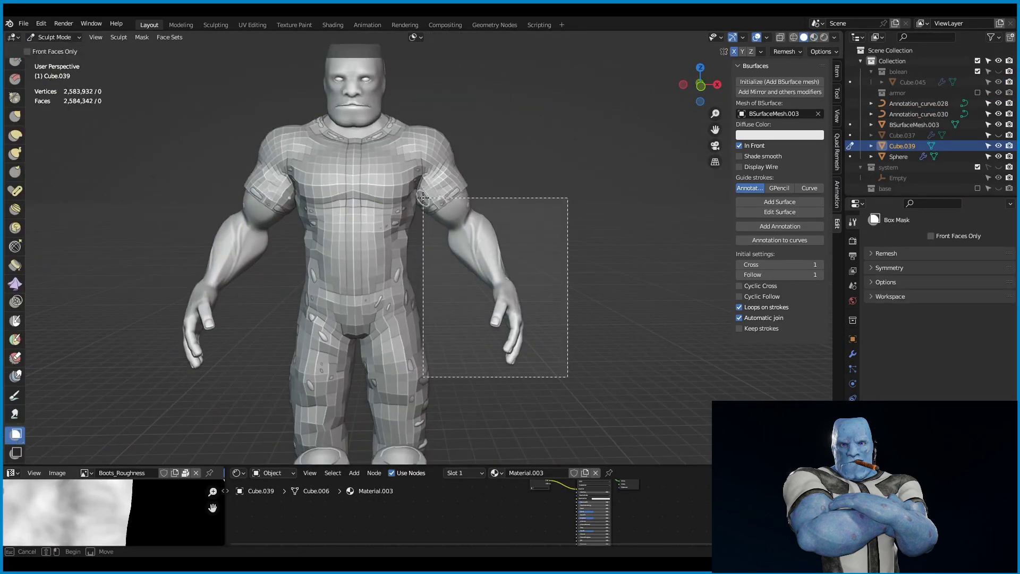
{"action": "scroll", "coordinate": [525, 270], "scroll_direction": "up", "scroll_amount": 3}
{"action": "key", "text": "KP_1"}
{"action": "scroll", "coordinate": [525, 269], "scroll_direction": "up", "scroll_amount": 3}
{"action": "key", "text": "m"}
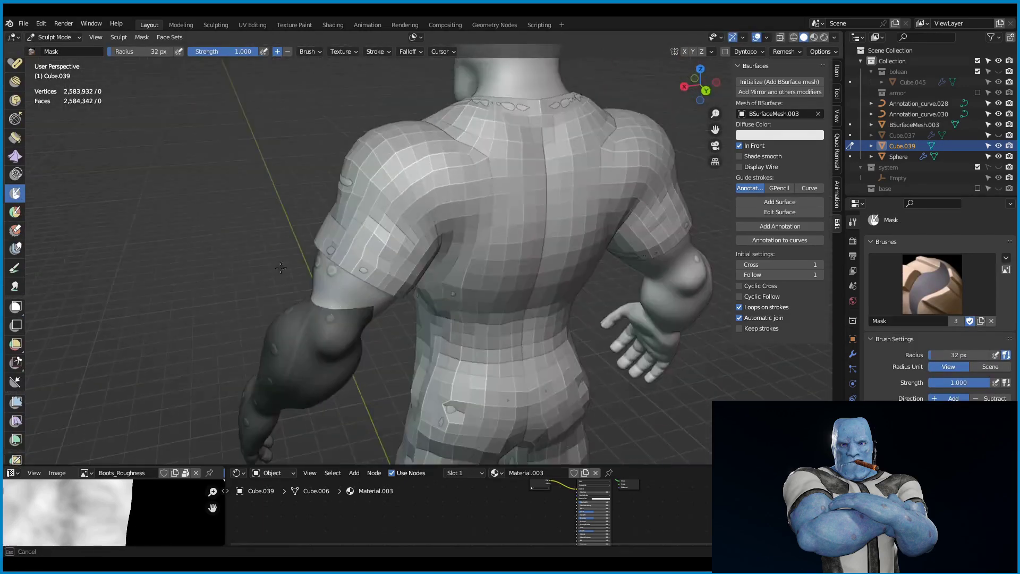
{"action": "mouse_move", "coordinate": [535, 281]}
{"action": "middle_mouse_down"}
{"action": "mouse_move", "coordinate": [500, 226]}
{"action": "mouse_move", "coordinate": [404, 306]}
{"action": "middle_mouse_up"}
{"action": "scroll", "coordinate": [404, 305], "scroll_direction": "down", "scroll_amount": 3}
Slice the masked arm into its own mesh with Mask Slice to New Object.
{"action": "middle_click_drag", "start_coordinate": [296, 239], "coordinate": [212, 159]}
{"action": "left_click", "coordinate": [141, 38]}
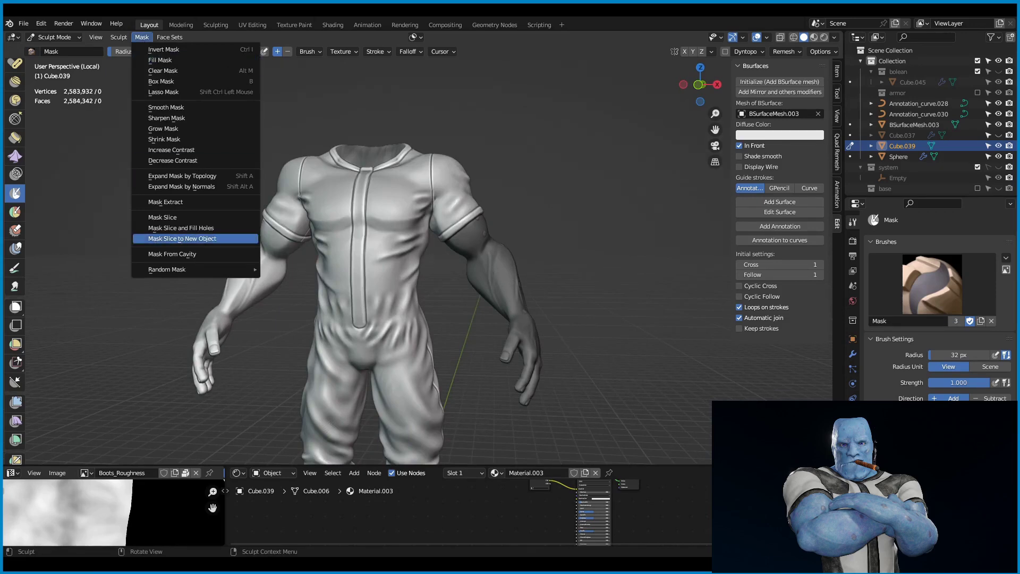
{"action": "left_click", "coordinate": [211, 239]}
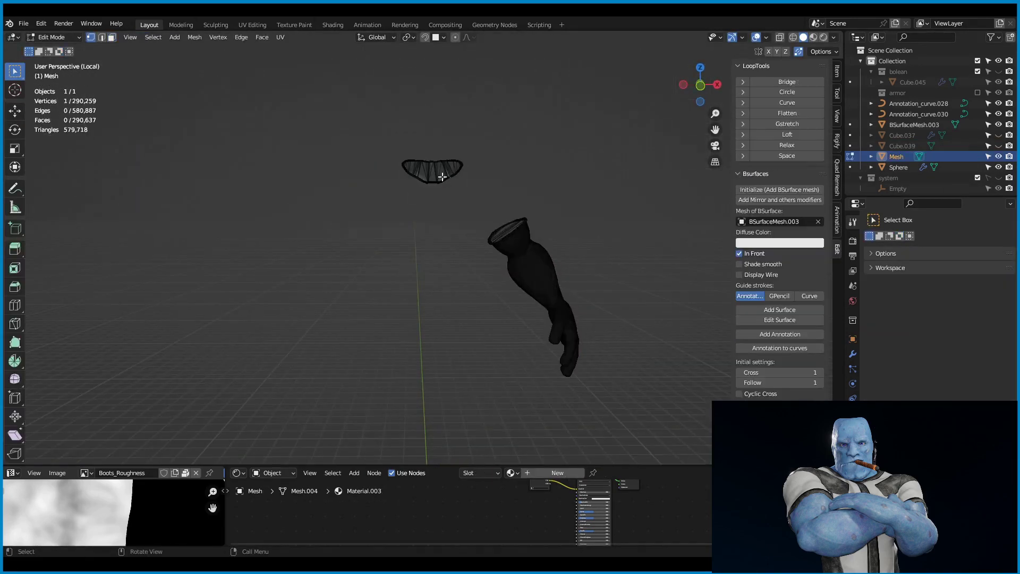
{"action": "key", "text": "Tab"}
Flatten and smooth the open cut end of the sliced arm.
{"action": "scroll", "coordinate": [505, 310], "scroll_direction": "up", "scroll_amount": 3}
{"action": "middle_click_drag", "start_coordinate": [505, 309], "coordinate": [404, 215]}
{"action": "key", "text": "ctrl+Tab"}
{"action": "mouse_move", "coordinate": [546, 176]}
{"action": "middle_mouse_down"}
{"action": "mouse_move", "coordinate": [395, 132]}
{"action": "mouse_move", "coordinate": [453, 266]}
{"action": "middle_mouse_up"}
{"action": "key", "text": "shift+s"}
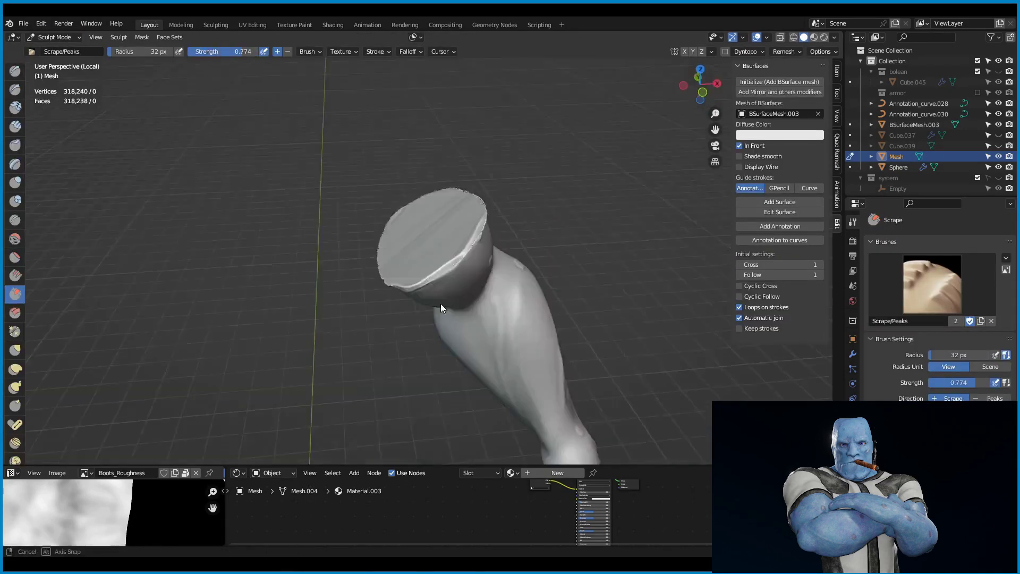
{"action": "mouse_move", "coordinate": [481, 220]}
{"action": "middle_mouse_down"}
{"action": "mouse_move", "coordinate": [441, 304]}
{"action": "mouse_move", "coordinate": [403, 299]}
{"action": "middle_mouse_up"}
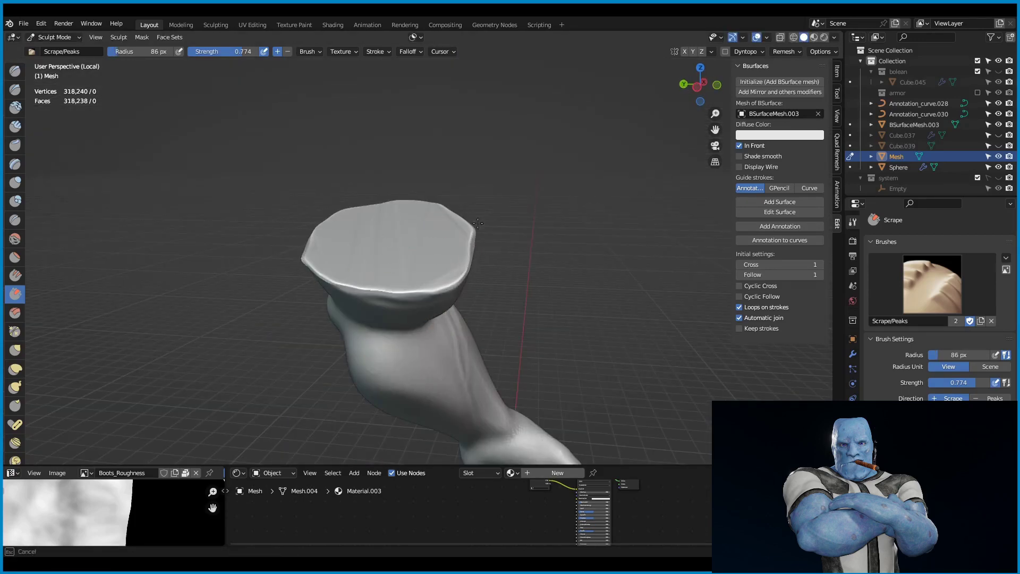
{"action": "middle_click_drag", "start_coordinate": [475, 264], "coordinate": [453, 284]}
Sculpt small round bumps along the arm with the Blob and Elastic Deform brushes.
{"action": "key", "text": "shift+b"}
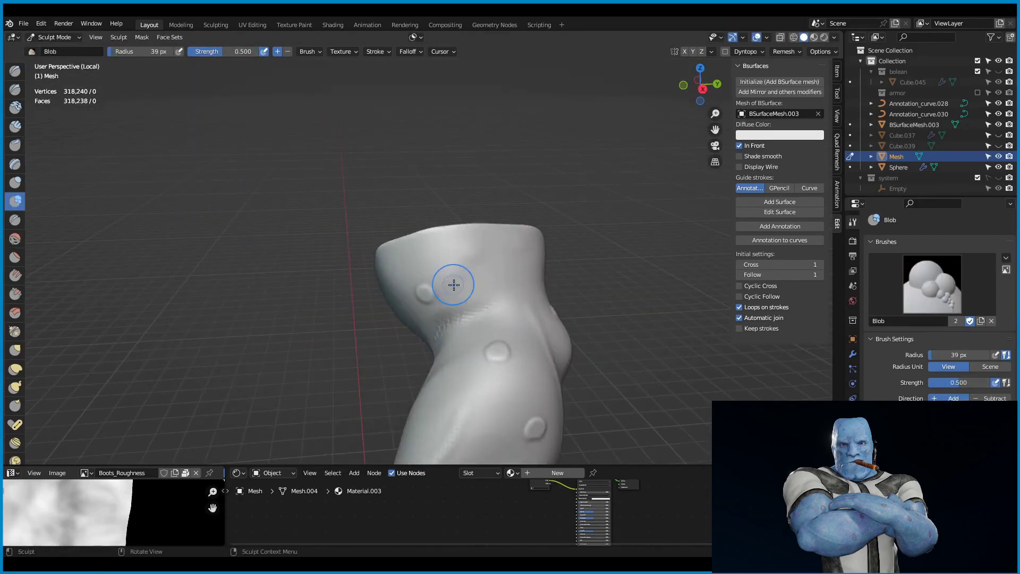
{"action": "middle_click_drag", "start_coordinate": [469, 249], "coordinate": [478, 264]}
{"action": "left_click", "coordinate": [20, 373]}
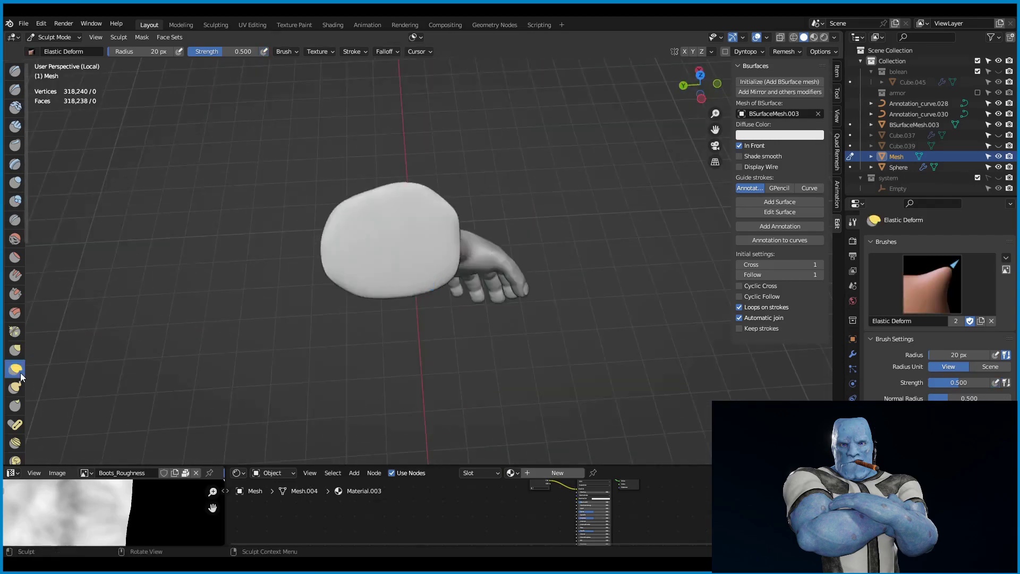
{"action": "key", "text": "KP_Divide"}
{"action": "mouse_move", "coordinate": [462, 209]}
{"action": "middle_mouse_down"}
{"action": "mouse_move", "coordinate": [433, 242]}
{"action": "mouse_move", "coordinate": [543, 247]}
{"action": "middle_mouse_up"}
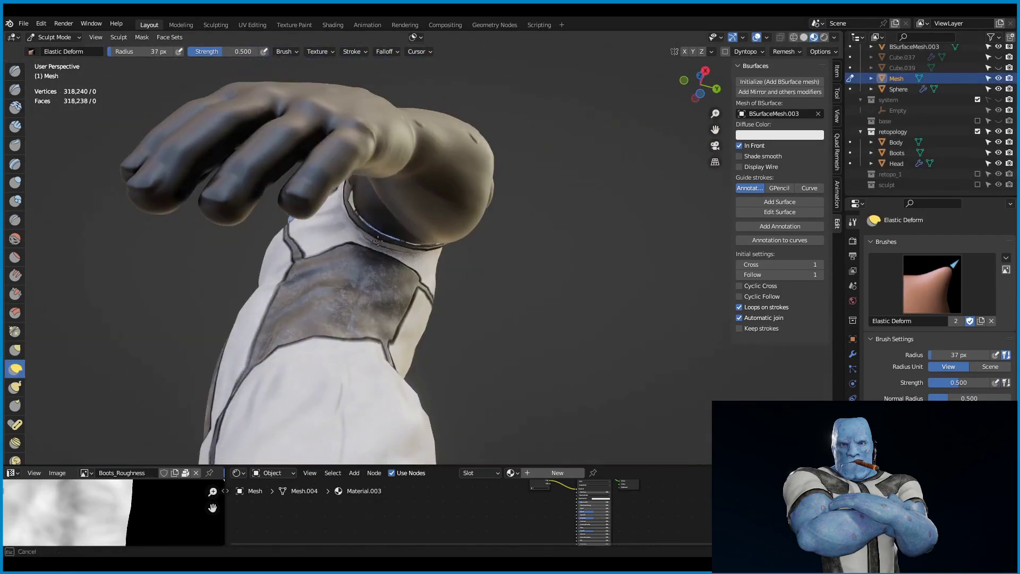
{"action": "key", "text": "Home"}
{"action": "middle_click_drag", "start_coordinate": [389, 273], "coordinate": [484, 275]}
{"action": "key", "text": "ctrl+Tab"}
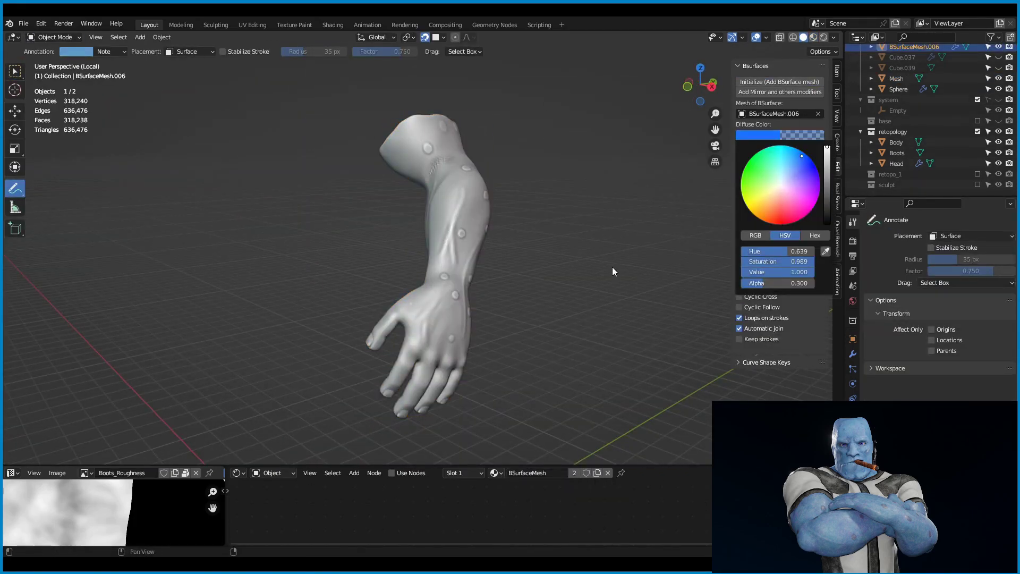
Turn the knuckle guide stroke into a quad strip across the back of the hand and extrude it.
{"action": "mouse_move", "coordinate": [512, 235]}
{"action": "middle_mouse_down", "text": "ctrl"}
{"action": "mouse_move", "coordinate": [403, 276]}
{"action": "mouse_move", "coordinate": [347, 322]}
{"action": "mouse_move", "coordinate": [378, 268]}
{"action": "middle_mouse_up", "text": "ctrl"}
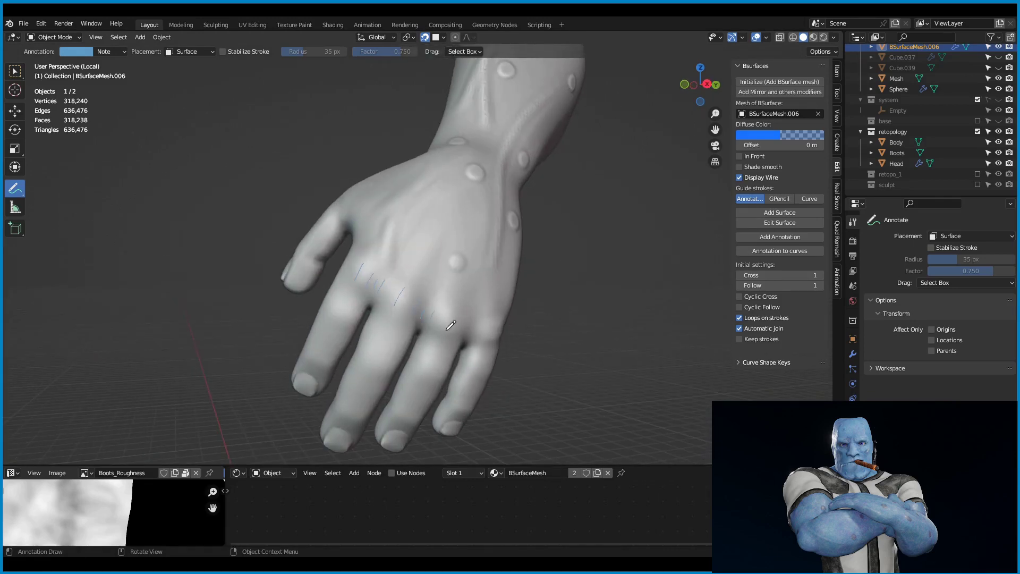
{"action": "left_click", "coordinate": [780, 212]}
{"action": "scroll", "coordinate": [368, 238], "scroll_direction": "up", "scroll_amount": 2}
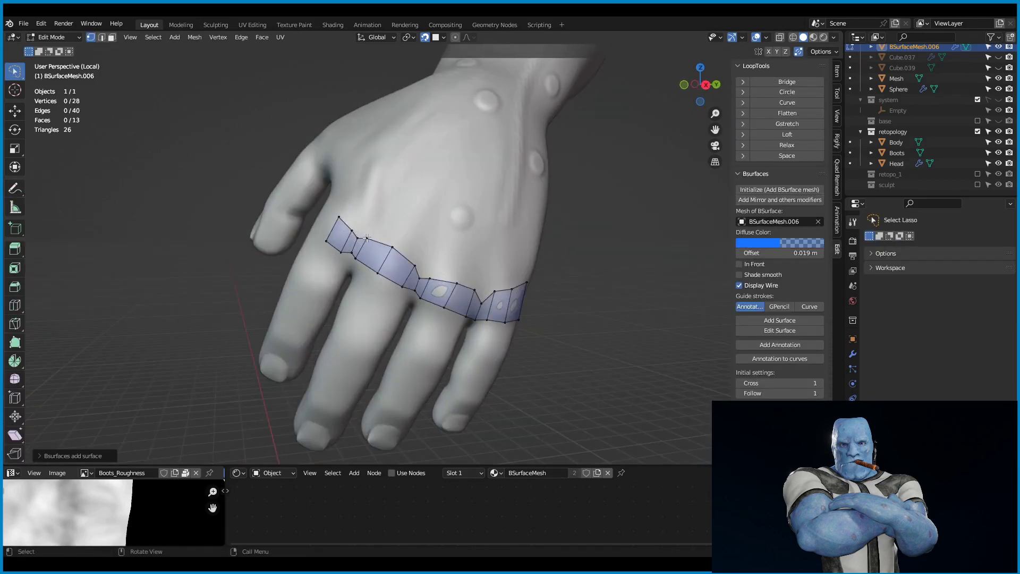
{"action": "mouse_move", "coordinate": [367, 238]}
{"action": "middle_mouse_down"}
{"action": "mouse_move", "coordinate": [517, 267]}
{"action": "mouse_move", "coordinate": [527, 211]}
{"action": "mouse_move", "coordinate": [369, 233]}
{"action": "middle_mouse_up"}
{"action": "key", "text": "e"}
{"action": "left_click", "coordinate": [517, 266]}
{"action": "key", "text": "2"}
{"action": "left_click", "coordinate": [438, 265]}
{"action": "scroll", "coordinate": [479, 250], "scroll_direction": "down", "scroll_amount": 3}
{"action": "middle_click_drag", "start_coordinate": [478, 250], "coordinate": [531, 228]}
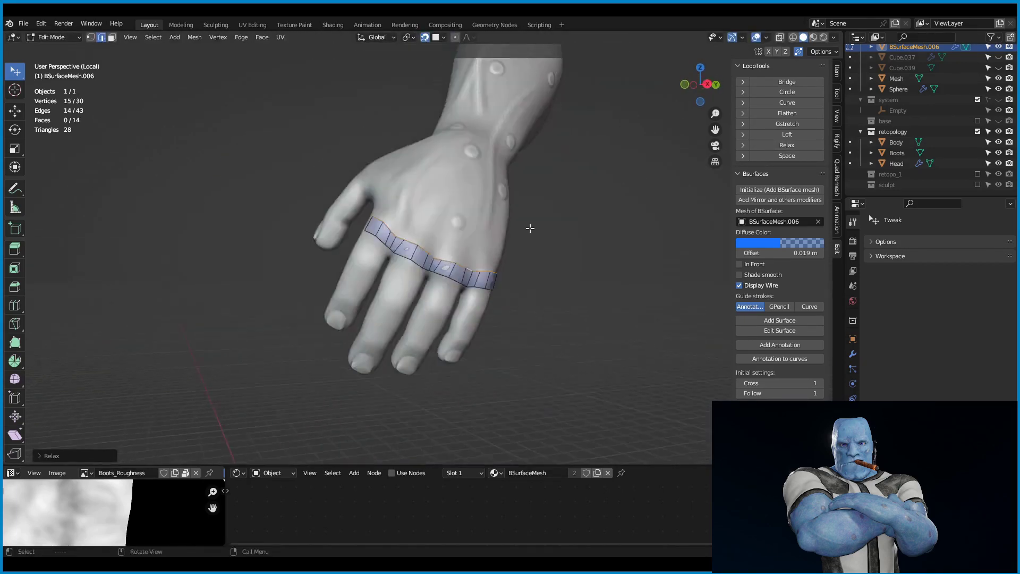
Draw a guide stroke across the finger and convert it into a quad strip.
{"action": "key", "text": "e"}
{"action": "key", "text": "Escape"}
{"action": "key", "text": "ctrl+z"}
{"action": "key", "text": "shift+space"}
{"action": "key", "text": "d"}
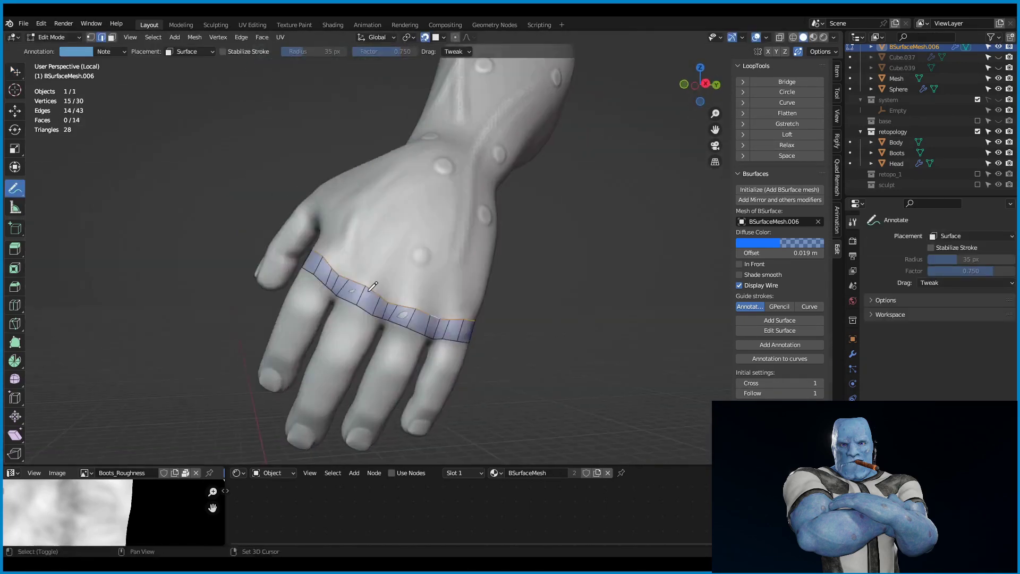
{"action": "mouse_move", "coordinate": [513, 269]}
{"action": "middle_mouse_down"}
{"action": "mouse_move", "coordinate": [462, 273]}
{"action": "mouse_move", "coordinate": [604, 267]}
{"action": "middle_mouse_up"}
{"action": "scroll", "coordinate": [479, 266], "scroll_direction": "up", "scroll_amount": 3}
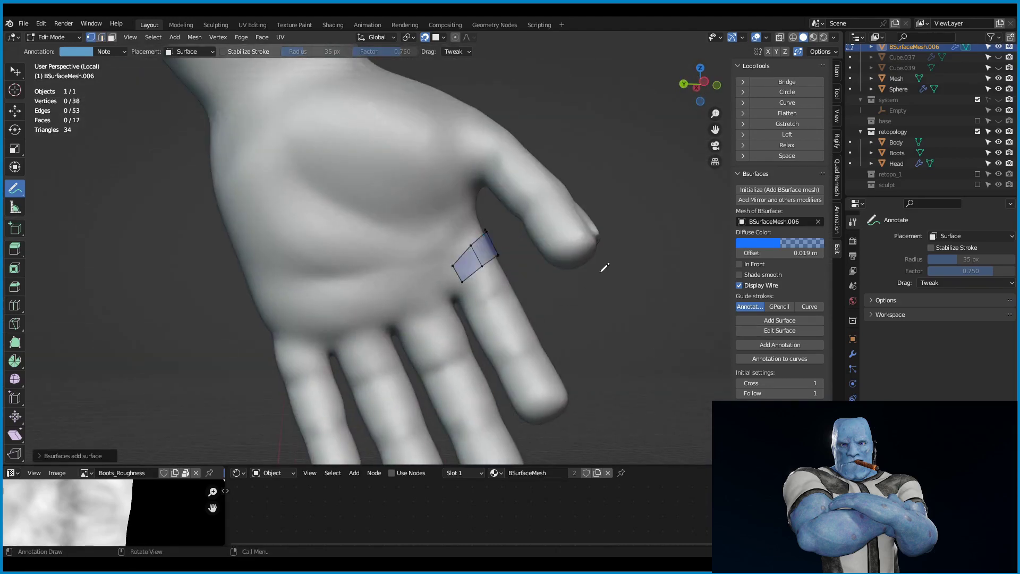
{"action": "key", "text": "w"}
{"action": "scroll", "coordinate": [464, 268], "scroll_direction": "down", "scroll_amount": 3}
{"action": "middle_click_drag", "start_coordinate": [464, 268], "coordinate": [419, 311]}
{"action": "scroll", "coordinate": [418, 311], "scroll_direction": "up", "scroll_amount": 3}
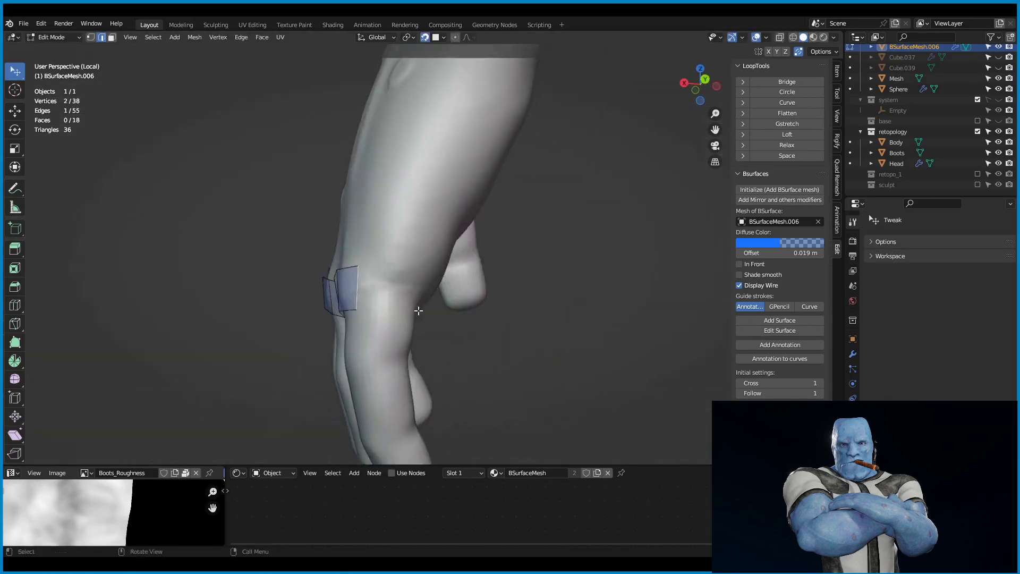
Try extending the finger strip onto the hand, then undo it and rescale the selection.
{"action": "right_click", "coordinate": [349, 325], "text": "ctrl"}
{"action": "mouse_move", "coordinate": [346, 342]}
{"action": "middle_mouse_down"}
{"action": "mouse_move", "coordinate": [558, 257]}
{"action": "mouse_move", "coordinate": [345, 263]}
{"action": "middle_mouse_up"}
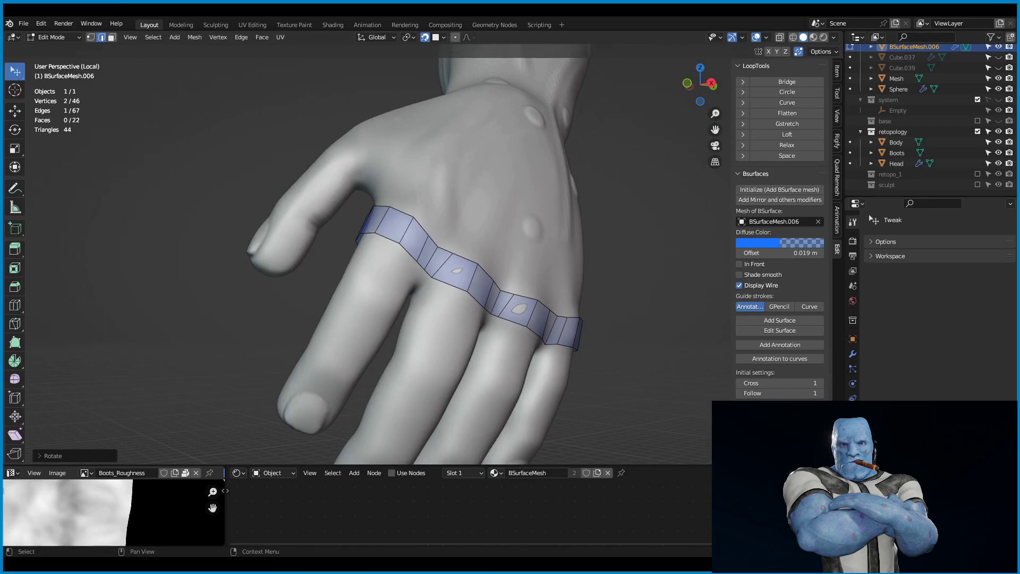
{"action": "mouse_move", "coordinate": [457, 270]}
{"action": "middle_mouse_down"}
{"action": "mouse_move", "coordinate": [456, 161]}
{"action": "mouse_move", "coordinate": [467, 266]}
{"action": "mouse_move", "coordinate": [468, 217]}
{"action": "mouse_move", "coordinate": [404, 223]}
{"action": "mouse_move", "coordinate": [425, 213]}
{"action": "middle_mouse_up"}
{"action": "key", "text": "g"}
{"action": "key", "text": "Escape"}
{"action": "key", "text": "ctrl+z"}
{"action": "key", "text": "s"}
{"action": "key", "text": "Escape"}
{"action": "scroll", "coordinate": [388, 248], "scroll_direction": "up", "scroll_amount": 5}
{"action": "left_click", "coordinate": [385, 250]}
{"action": "key", "text": "g"}
{"action": "key", "text": "Escape"}
{"action": "key", "text": "ctrl+shift+z"}
Pull the strip's vertices and edges to fit the hand surface around the finger and thumb.
{"action": "middle_click_drag", "start_coordinate": [388, 248], "coordinate": [500, 216]}
{"action": "left_click", "coordinate": [502, 211]}
{"action": "key", "text": "g"}
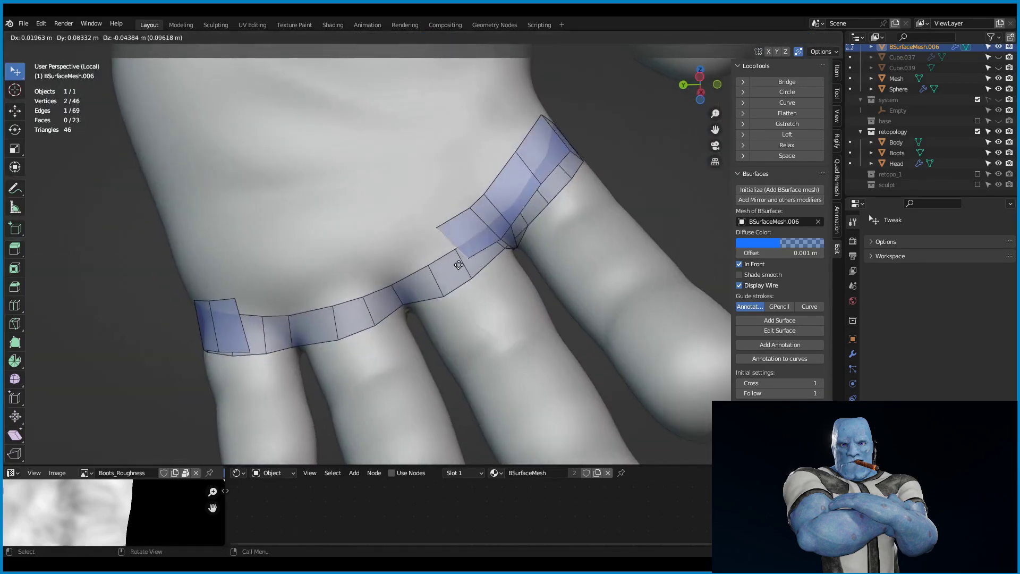
{"action": "key", "text": "e"}
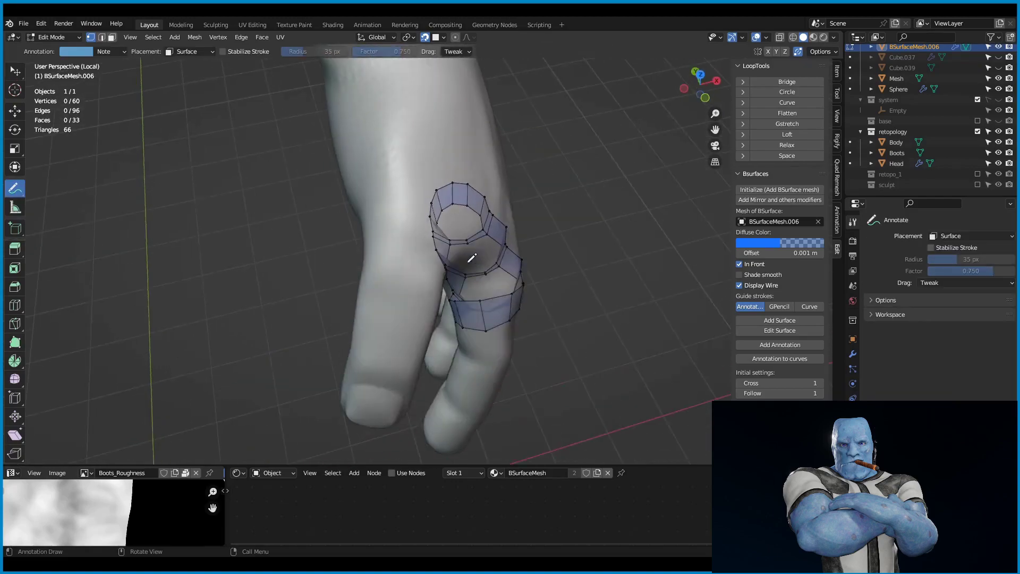
{"action": "middle_click_drag", "start_coordinate": [529, 217], "coordinate": [534, 192]}
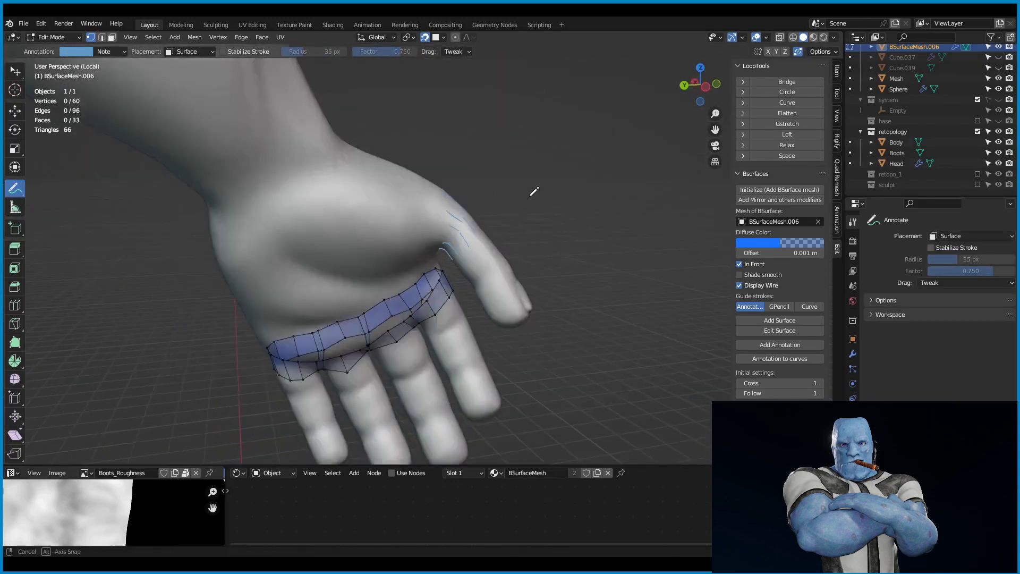
{"action": "left_click", "coordinate": [15, 71]}
{"action": "middle_click_drag", "start_coordinate": [372, 239], "coordinate": [456, 235]}
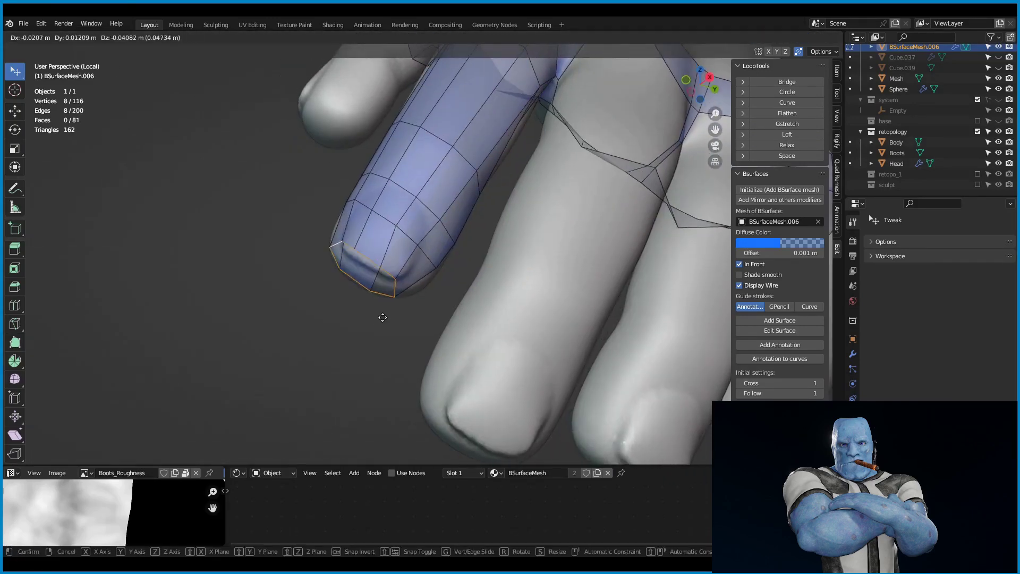
{"action": "left_click", "coordinate": [404, 305]}
{"action": "middle_click_drag", "start_coordinate": [404, 305], "coordinate": [574, 299]}
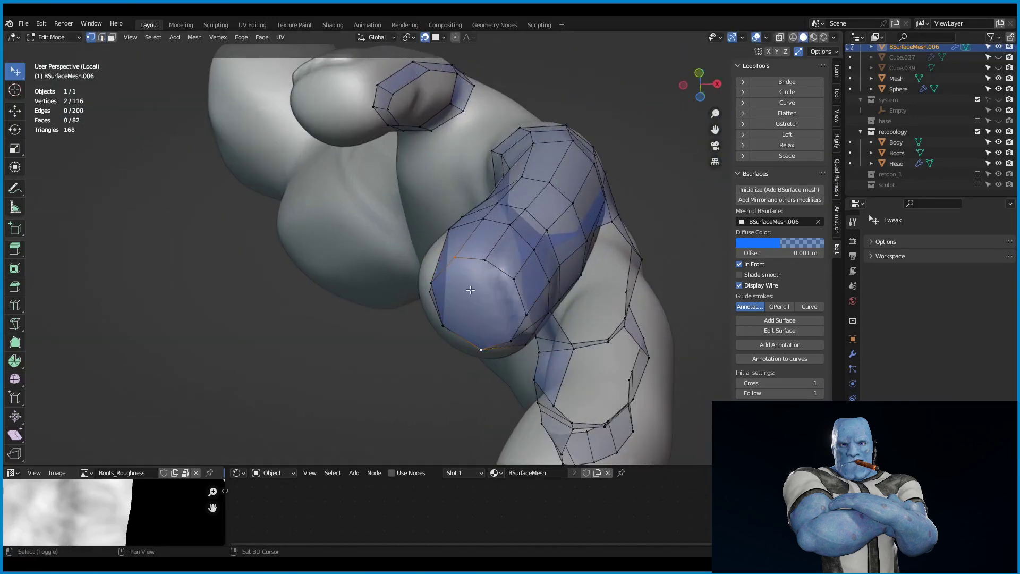
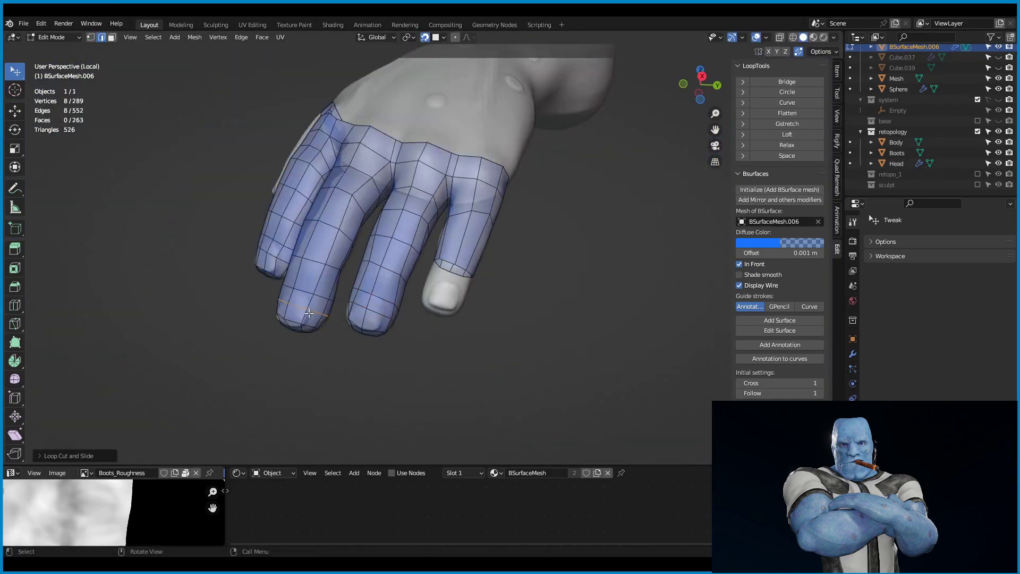
Slide the finger's selected edge loop into its new position and select a finger vertex.
{"action": "middle_click_drag", "start_coordinate": [515, 313], "coordinate": [503, 255]}
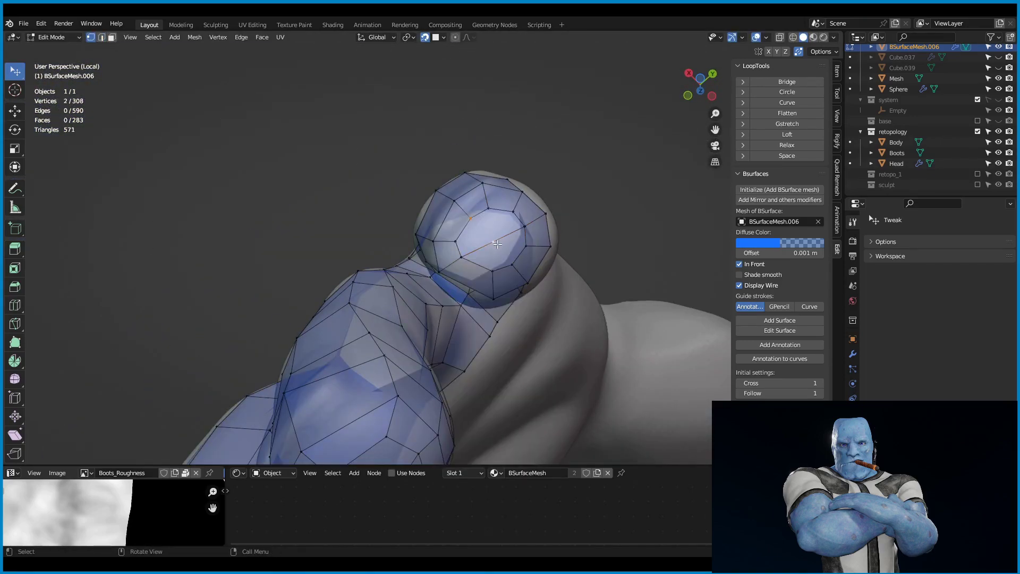
{"action": "middle_click_drag", "start_coordinate": [517, 202], "coordinate": [513, 177]}
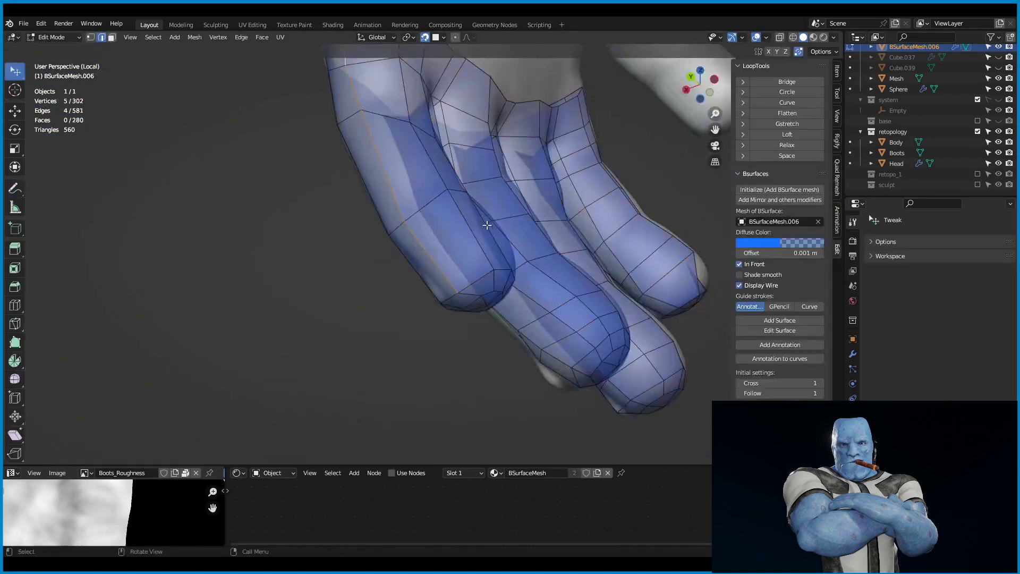
{"action": "key", "text": "g"}
{"action": "key", "text": "g"}
{"action": "left_click", "coordinate": [513, 176]}
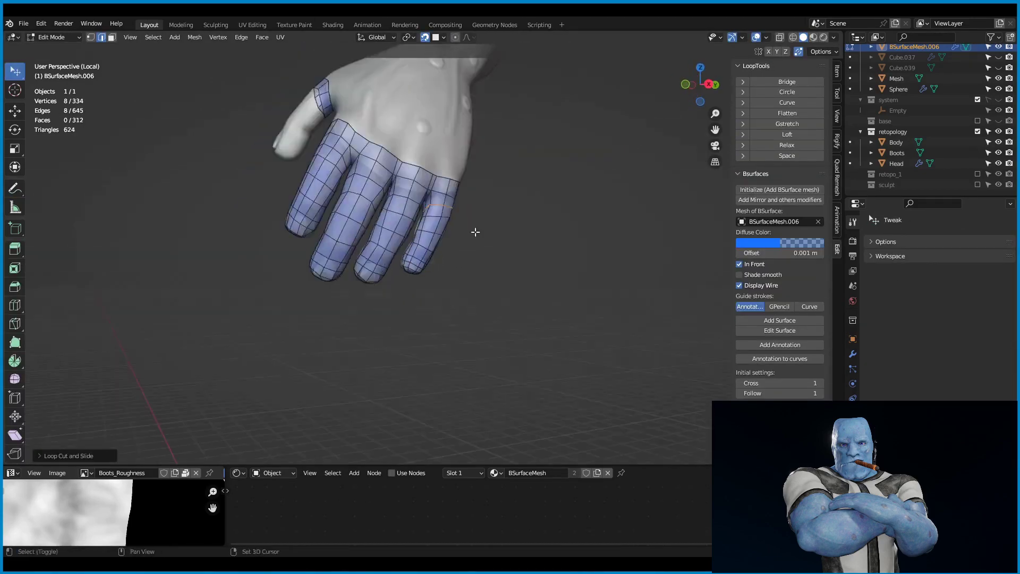
{"action": "mouse_move", "coordinate": [607, 298]}
{"action": "middle_mouse_down"}
{"action": "mouse_move", "coordinate": [473, 269]}
{"action": "mouse_move", "coordinate": [569, 257]}
{"action": "mouse_move", "coordinate": [463, 267]}
{"action": "mouse_move", "coordinate": [207, 207]}
{"action": "mouse_move", "coordinate": [116, 280]}
{"action": "middle_mouse_up"}
{"action": "left_click", "coordinate": [428, 280]}
{"action": "key", "text": "2"}
Draw Annotate guide strokes across the back of the hand and turn them into a Bsurfaces face strip.
{"action": "key", "text": "Tab"}
{"action": "key", "text": "Tab"}
{"action": "key", "text": "2"}
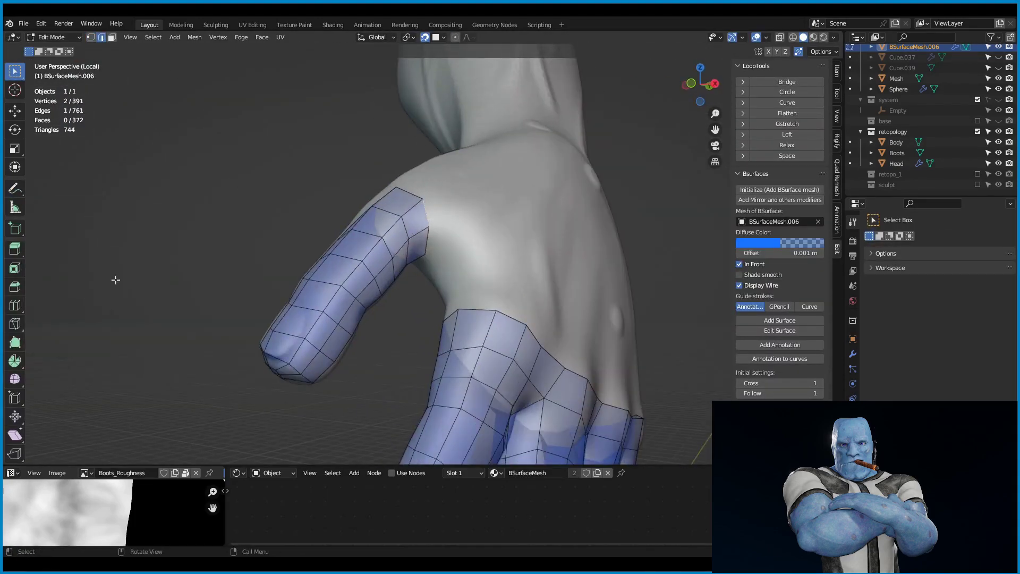
{"action": "key", "text": "e"}
{"action": "middle_click_drag", "start_coordinate": [587, 301], "coordinate": [483, 240]}
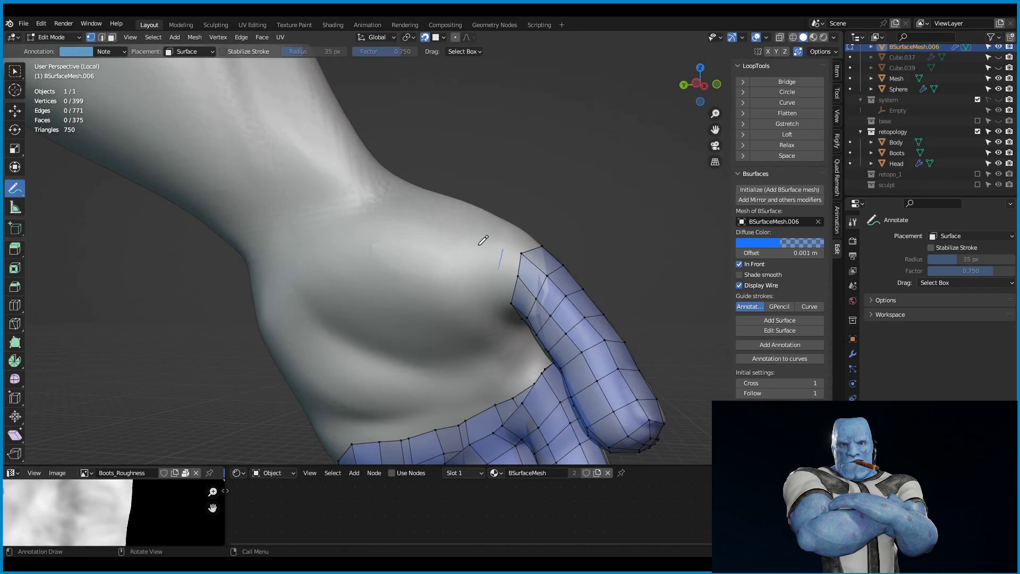
{"action": "left_click", "coordinate": [790, 322]}
{"action": "mouse_move", "coordinate": [585, 265]}
{"action": "middle_mouse_down"}
{"action": "mouse_move", "coordinate": [490, 252]}
{"action": "mouse_move", "coordinate": [455, 324]}
{"action": "mouse_move", "coordinate": [433, 264]}
{"action": "mouse_move", "coordinate": [576, 269]}
{"action": "mouse_move", "coordinate": [525, 267]}
{"action": "mouse_move", "coordinate": [399, 343]}
{"action": "middle_mouse_up"}
Convert new guide strokes into faces at the wrist and reposition the wrist vertices.
{"action": "key", "text": "shift+space"}
{"action": "key", "text": "d"}
{"action": "left_click", "coordinate": [780, 321]}
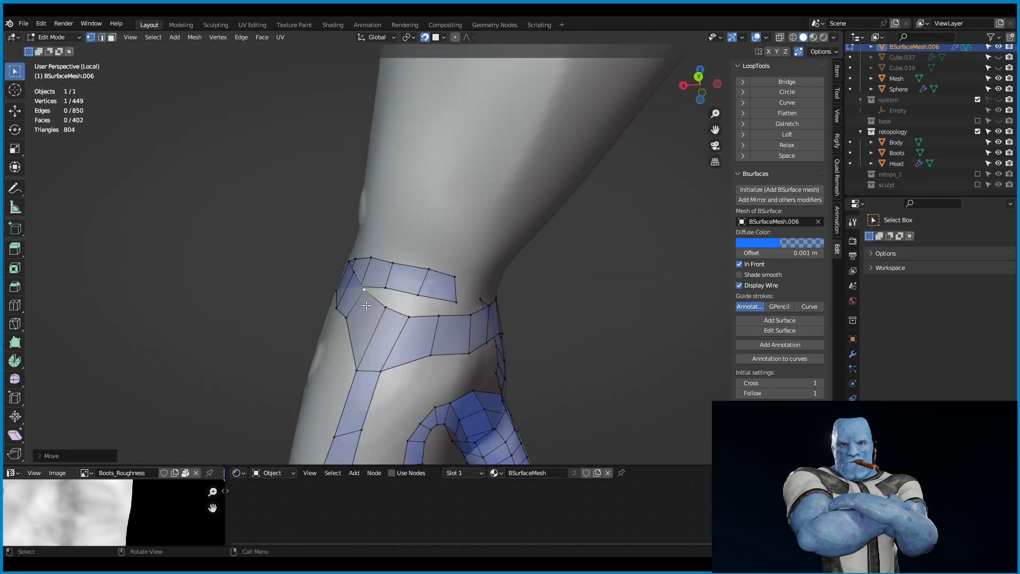
{"action": "left_click", "coordinate": [421, 342], "text": "shift"}
{"action": "mouse_move", "coordinate": [366, 305]}
{"action": "middle_mouse_down"}
{"action": "mouse_move", "coordinate": [422, 343]}
{"action": "mouse_move", "coordinate": [400, 228]}
{"action": "middle_mouse_up"}
{"action": "left_click", "coordinate": [442, 312]}
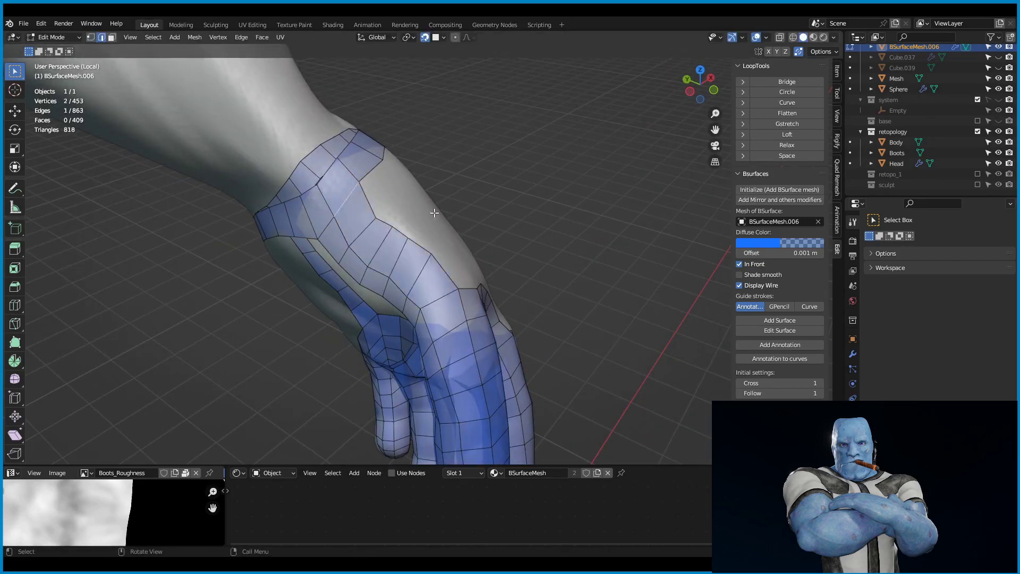
Select a wrist vertex and extrude a new vertex across the wrist.
{"action": "middle_click_drag", "start_coordinate": [434, 213], "coordinate": [378, 259]}
{"action": "left_click", "coordinate": [378, 259]}
{"action": "mouse_move", "coordinate": [386, 302]}
{"action": "middle_mouse_down"}
{"action": "mouse_move", "coordinate": [515, 196]}
{"action": "mouse_move", "coordinate": [432, 226]}
{"action": "middle_mouse_up"}
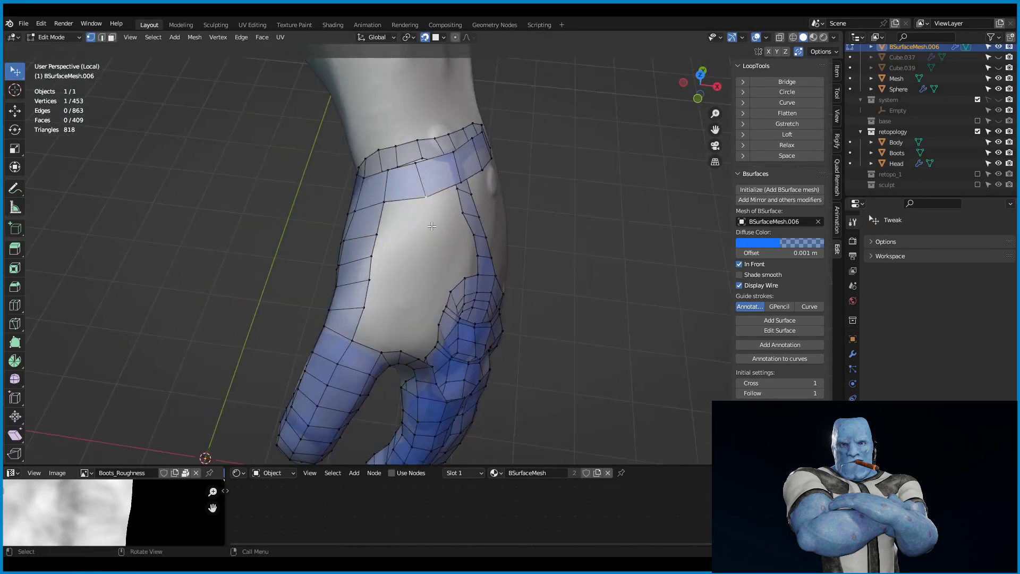
{"action": "mouse_move", "coordinate": [435, 323]}
{"action": "middle_mouse_down"}
{"action": "mouse_move", "coordinate": [372, 298]}
{"action": "mouse_move", "coordinate": [572, 123]}
{"action": "mouse_move", "coordinate": [405, 318]}
{"action": "middle_mouse_up"}
{"action": "key", "text": "f"}
{"action": "key", "text": "e"}
{"action": "middle_click_drag", "start_coordinate": [510, 328], "coordinate": [424, 316]}
Extrude more wrist vertices into faces and move a single vertex into place.
{"action": "key", "text": "e"}
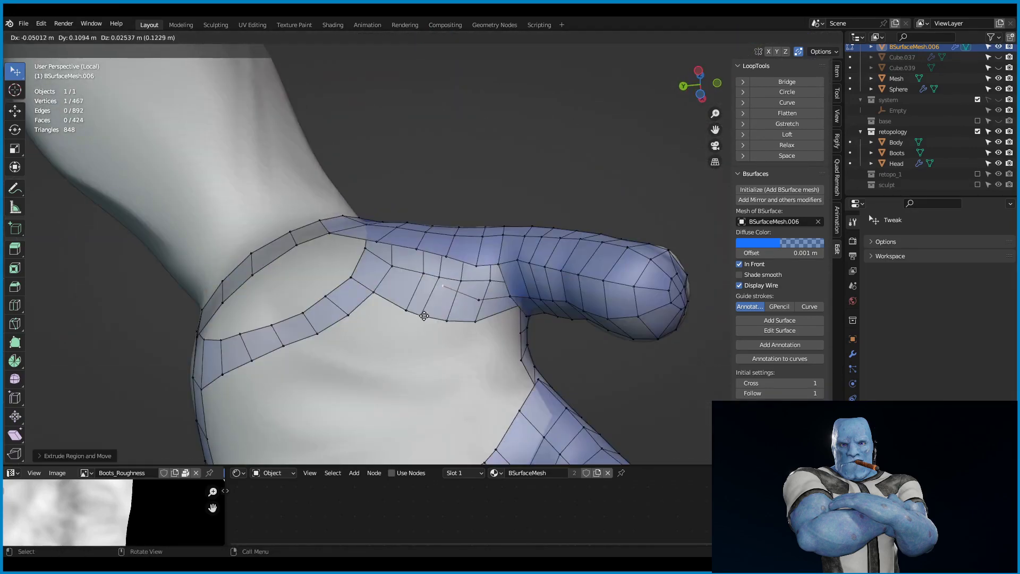
{"action": "mouse_move", "coordinate": [519, 312]}
{"action": "middle_mouse_down"}
{"action": "mouse_move", "coordinate": [437, 227]}
{"action": "mouse_move", "coordinate": [444, 175]}
{"action": "mouse_move", "coordinate": [485, 228]}
{"action": "middle_mouse_up"}
{"action": "key", "text": "f"}
{"action": "key", "text": "g"}
{"action": "left_click", "coordinate": [444, 174]}
{"action": "middle_click_drag", "start_coordinate": [511, 272], "coordinate": [512, 313]}
{"action": "right_click", "coordinate": [511, 292], "text": "ctrl"}
Tidy the wrist band vertices and extrude further rows, undoing the last extrusion.
{"action": "key", "text": "g"}
{"action": "left_click_drag", "start_coordinate": [523, 228], "coordinate": [518, 234]}
{"action": "middle_click_drag", "start_coordinate": [518, 234], "coordinate": [282, 354]}
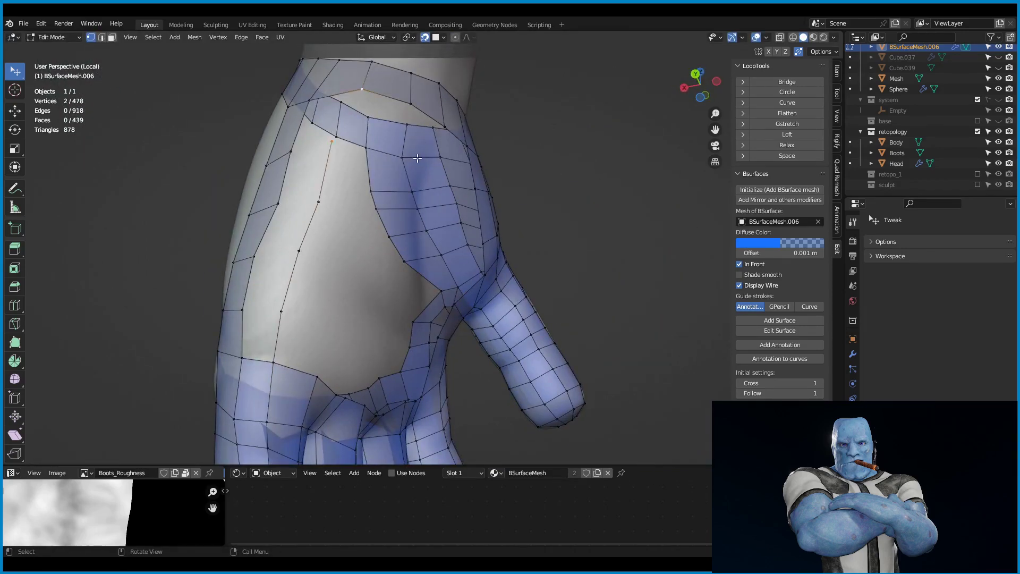
{"action": "middle_click_drag", "start_coordinate": [417, 158], "coordinate": [571, 194]}
{"action": "key", "text": "e"}
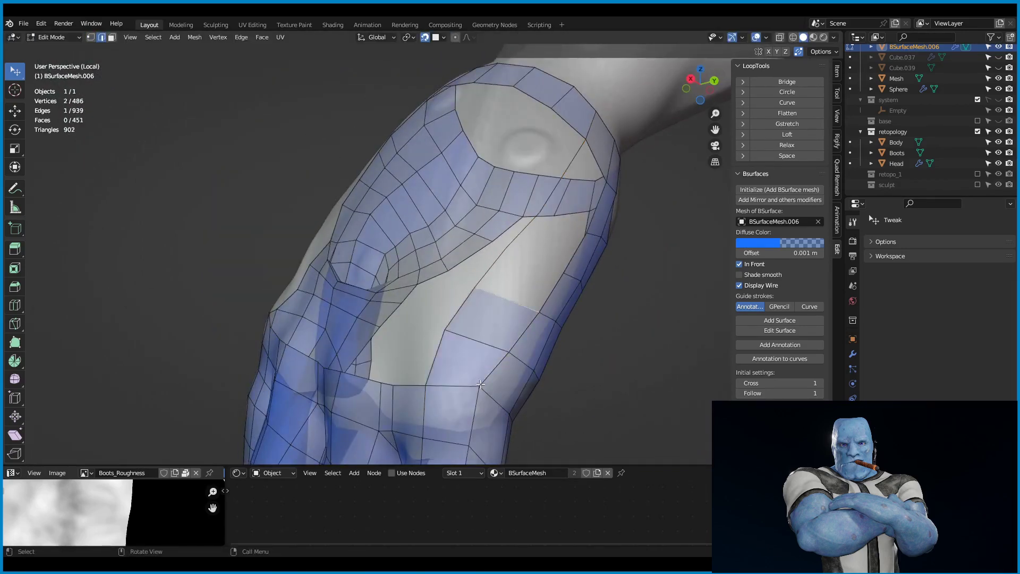
{"action": "key", "text": "e"}
{"action": "mouse_move", "coordinate": [481, 384]}
{"action": "middle_mouse_down"}
{"action": "mouse_move", "coordinate": [624, 187]}
{"action": "mouse_move", "coordinate": [422, 130]}
{"action": "middle_mouse_up"}
{"action": "key", "text": "ctrl+z"}
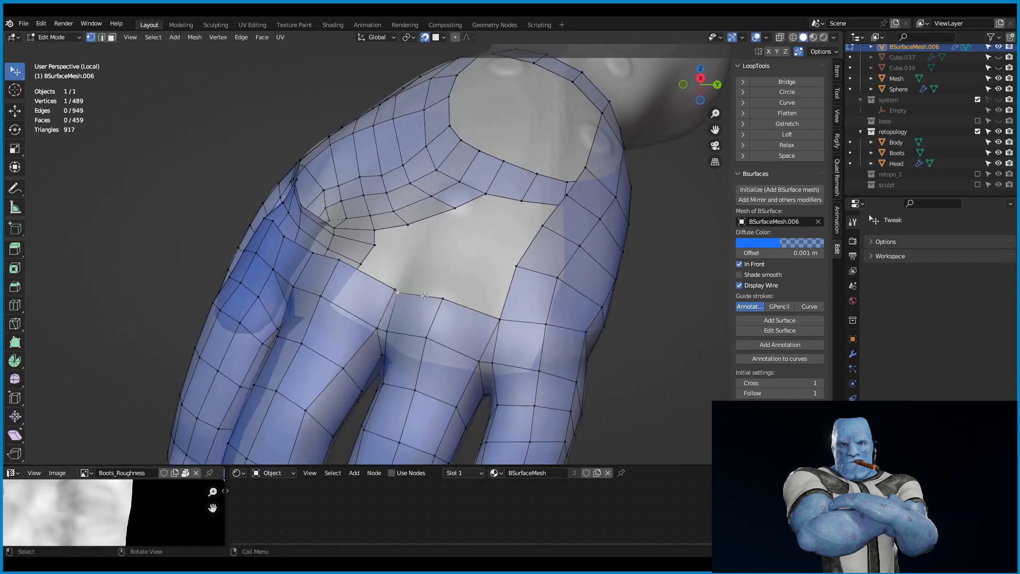
Extrude along the palm gap border, smooth the surface and cut a new edge loop across the hand.
{"action": "key", "text": "e"}
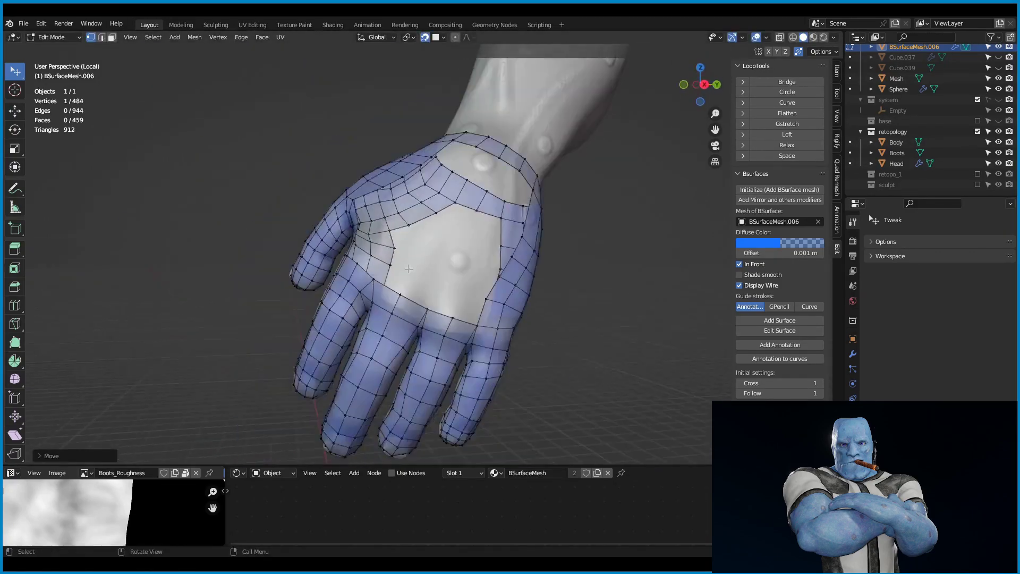
{"action": "mouse_move", "coordinate": [358, 162]}
{"action": "middle_mouse_down"}
{"action": "mouse_move", "coordinate": [479, 144]}
{"action": "mouse_move", "coordinate": [481, 303]}
{"action": "mouse_move", "coordinate": [533, 254]}
{"action": "mouse_move", "coordinate": [412, 229]}
{"action": "mouse_move", "coordinate": [592, 212]}
{"action": "mouse_move", "coordinate": [558, 159]}
{"action": "mouse_move", "coordinate": [478, 212]}
{"action": "middle_mouse_up"}
{"action": "left_click", "coordinate": [484, 141], "text": "shift"}
{"action": "key", "text": "ctrl+Tab"}
{"action": "key", "text": "ctrl+Tab"}
{"action": "scroll", "coordinate": [533, 254], "scroll_direction": "up", "scroll_amount": 3}
{"action": "key", "text": "ctrl+r"}
{"action": "left_click", "coordinate": [478, 239]}
Extrude a palm-edge vertex, fill a face and build faces inside the palm hole.
{"action": "left_click", "coordinate": [543, 213]}
{"action": "key", "text": "e"}
{"action": "key", "text": "f"}
{"action": "key", "text": "3"}
{"action": "left_click_drag", "start_coordinate": [478, 213], "coordinate": [526, 202]}
{"action": "middle_click_drag", "start_coordinate": [526, 202], "coordinate": [419, 265]}
Close the rest of the palm hole, merging and tidying vertices.
{"action": "left_click_drag", "start_coordinate": [419, 266], "coordinate": [416, 267]}
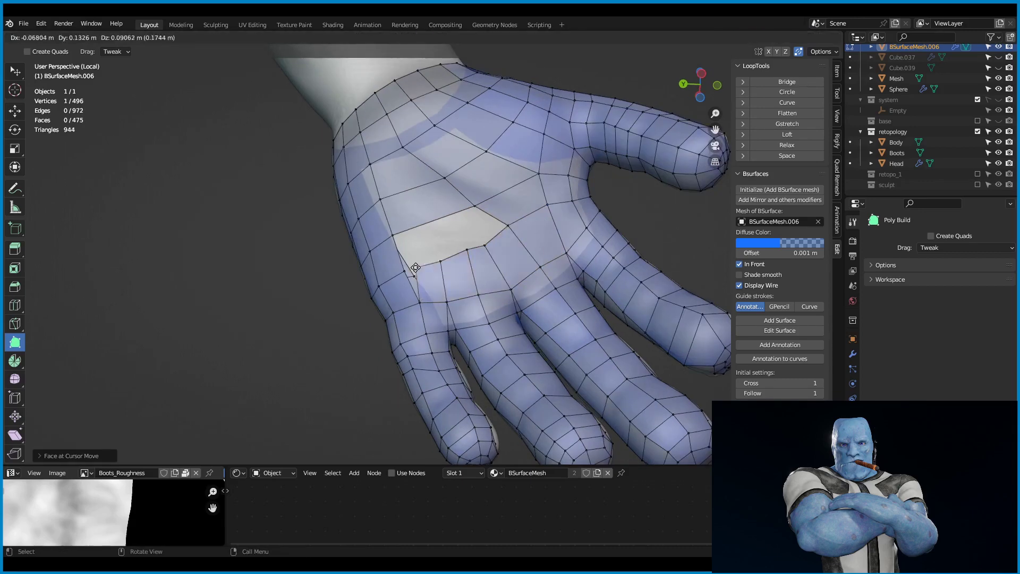
{"action": "middle_click_drag", "start_coordinate": [416, 267], "coordinate": [446, 255]}
{"action": "left_click_drag", "start_coordinate": [447, 255], "coordinate": [450, 253]}
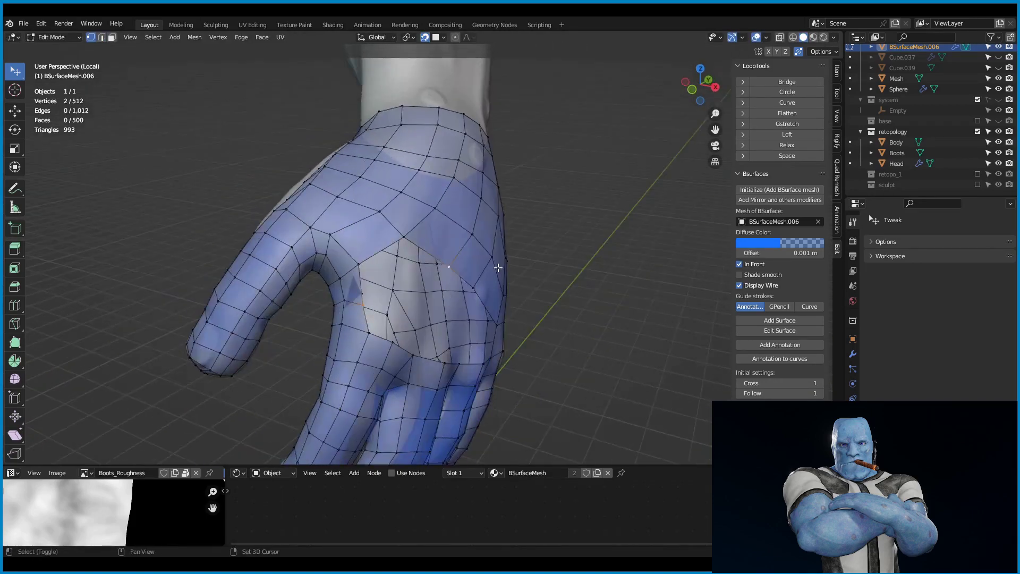
{"action": "middle_click_drag", "start_coordinate": [458, 313], "coordinate": [403, 260]}
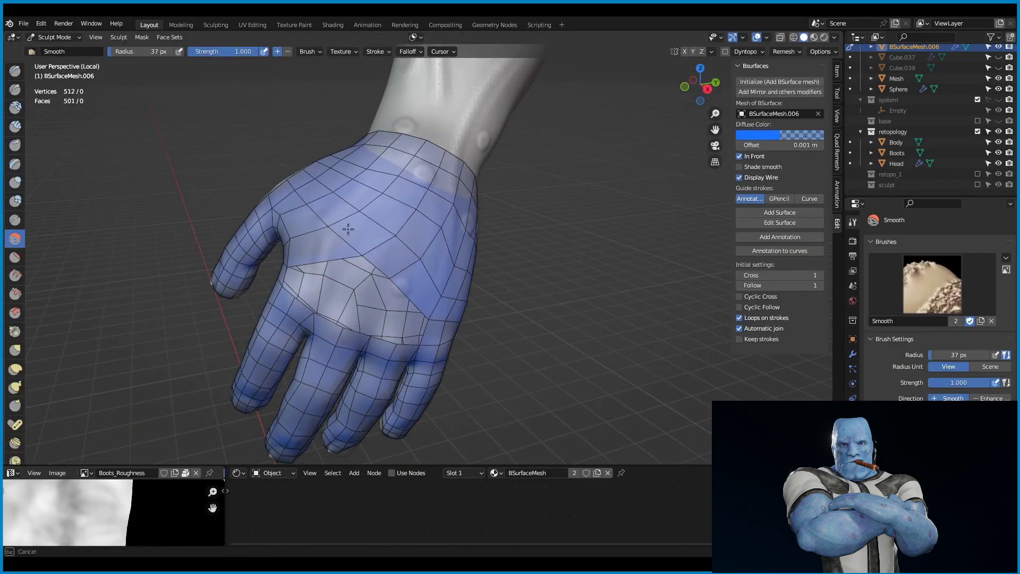
{"action": "key", "text": "g"}
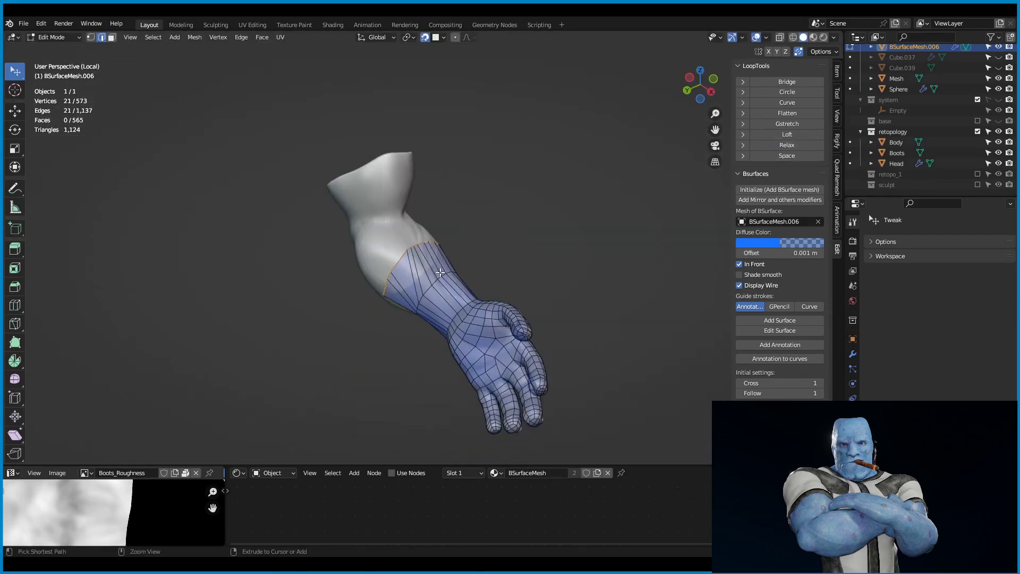
Move a forearm edge vertex and cut a new edge loop around the arm.
{"action": "left_click", "coordinate": [406, 255]}
{"action": "key", "text": "g"}
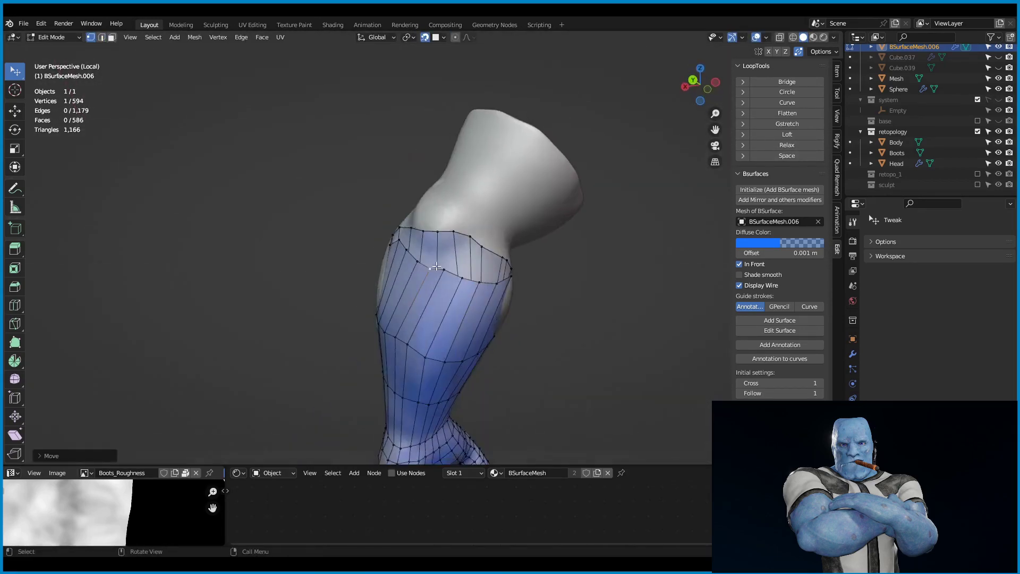
{"action": "key", "text": "ctrl+r"}
{"action": "left_click", "coordinate": [447, 327]}
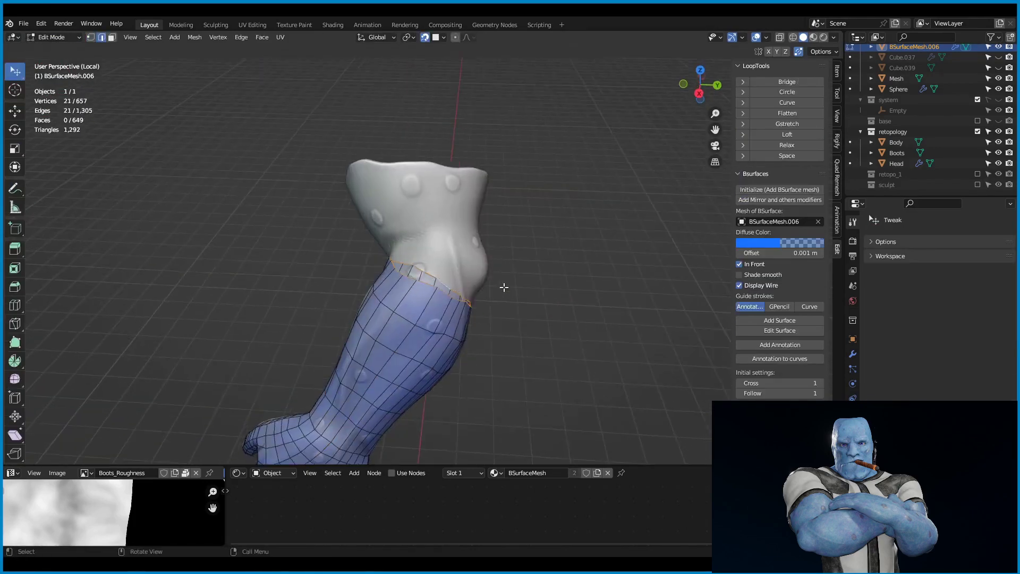
{"action": "left_click", "coordinate": [626, 188]}
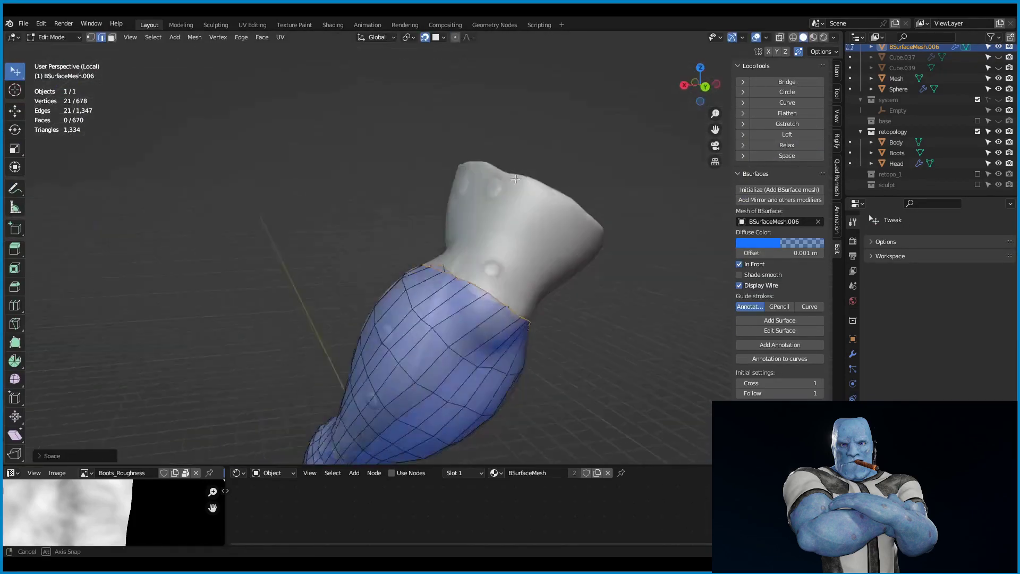
{"action": "mouse_move", "coordinate": [626, 188]}
{"action": "middle_mouse_down"}
{"action": "mouse_move", "coordinate": [390, 282]}
{"action": "mouse_move", "coordinate": [391, 251]}
{"action": "middle_mouse_up"}
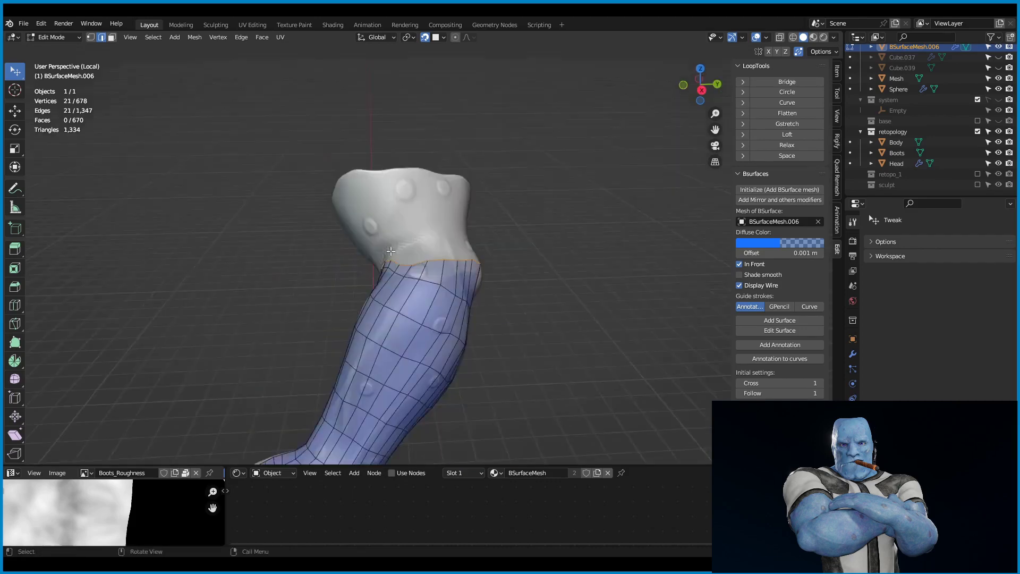
Undo the extruded ring, duplicate the top edge loop and place it higher on the arm.
{"action": "key", "text": "ctrl+z"}
{"action": "key", "text": "shift+d"}
{"action": "left_click", "coordinate": [500, 247]}
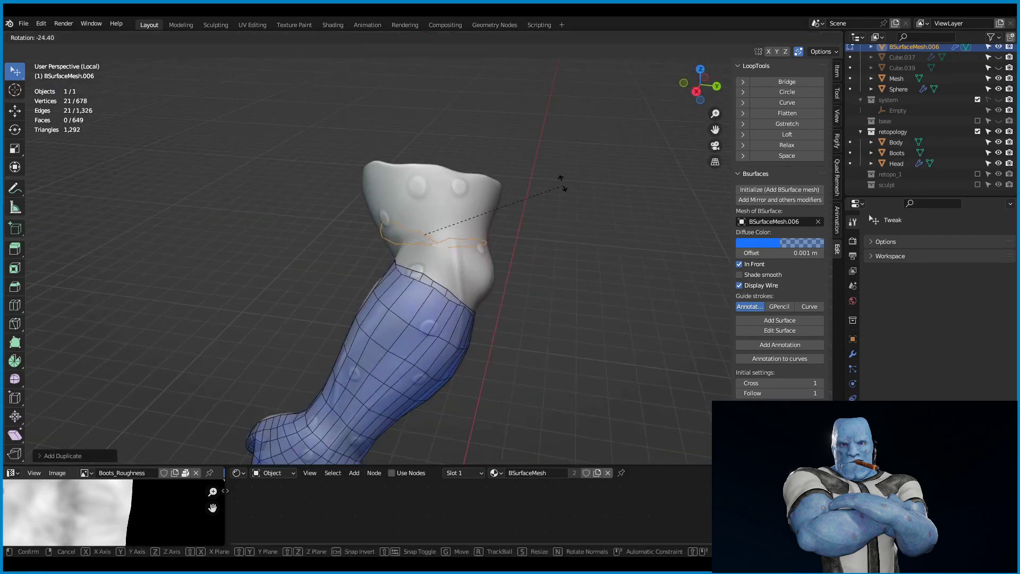
{"action": "key", "text": "ctrl+r"}
{"action": "left_click", "coordinate": [370, 287]}
{"action": "middle_click_drag", "start_coordinate": [371, 287], "coordinate": [547, 257]}
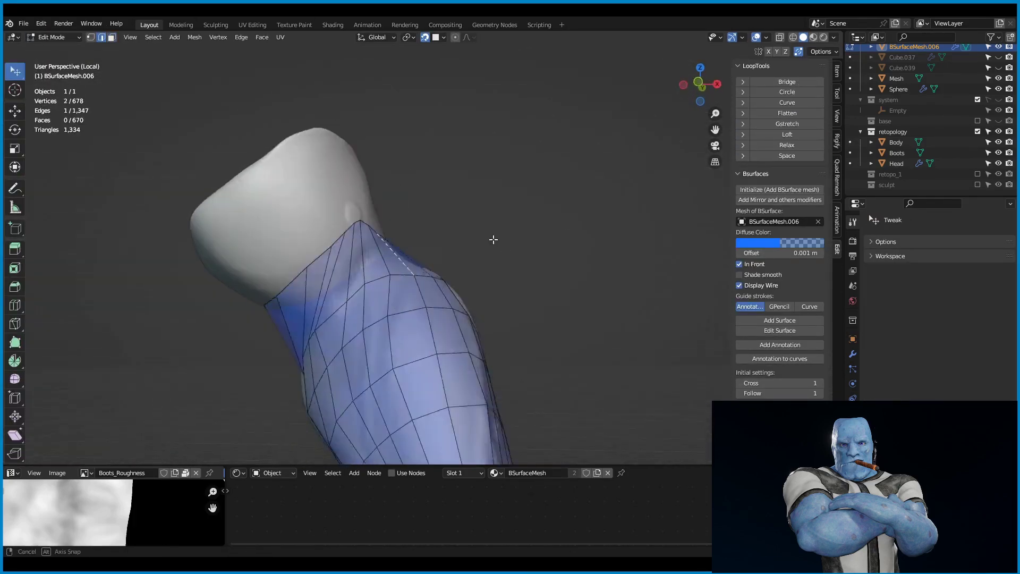
Move the new edge loop into place and turn a guide stroke into a Bsurfaces patch on the arm.
{"action": "middle_click_drag", "start_coordinate": [426, 262], "coordinate": [638, 249]}
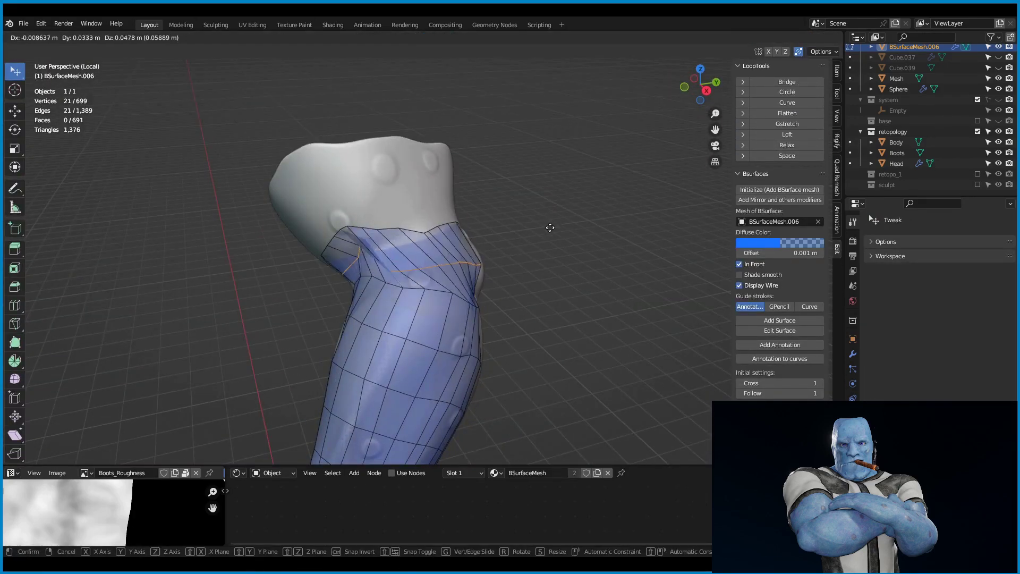
{"action": "right_click", "coordinate": [549, 227]}
{"action": "middle_click_drag", "start_coordinate": [550, 227], "coordinate": [406, 279]}
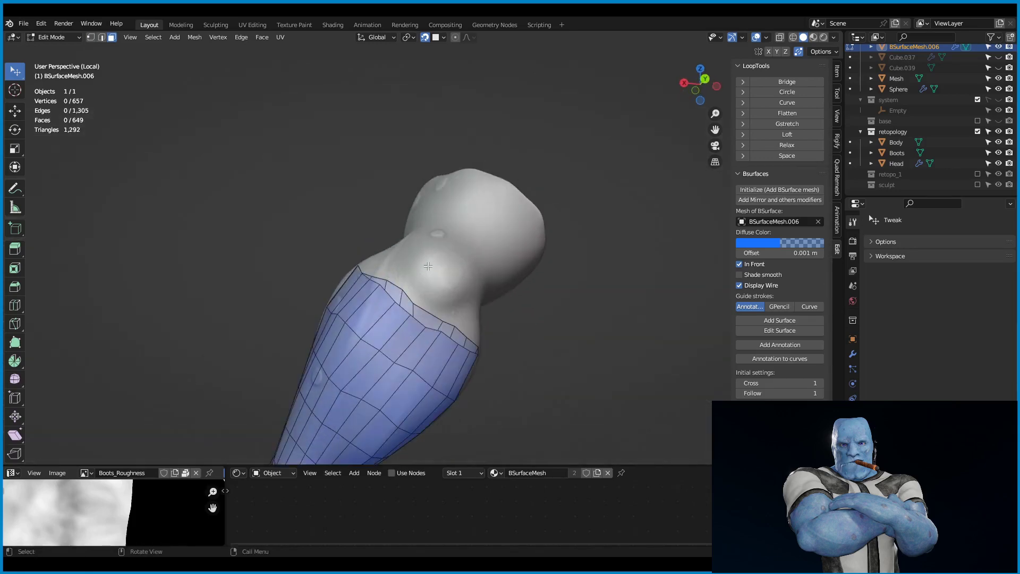
{"action": "key", "text": "shift+space"}
{"action": "key", "text": "d"}
{"action": "left_click_drag", "start_coordinate": [422, 262], "coordinate": [435, 266]}
{"action": "left_click", "coordinate": [799, 324]}
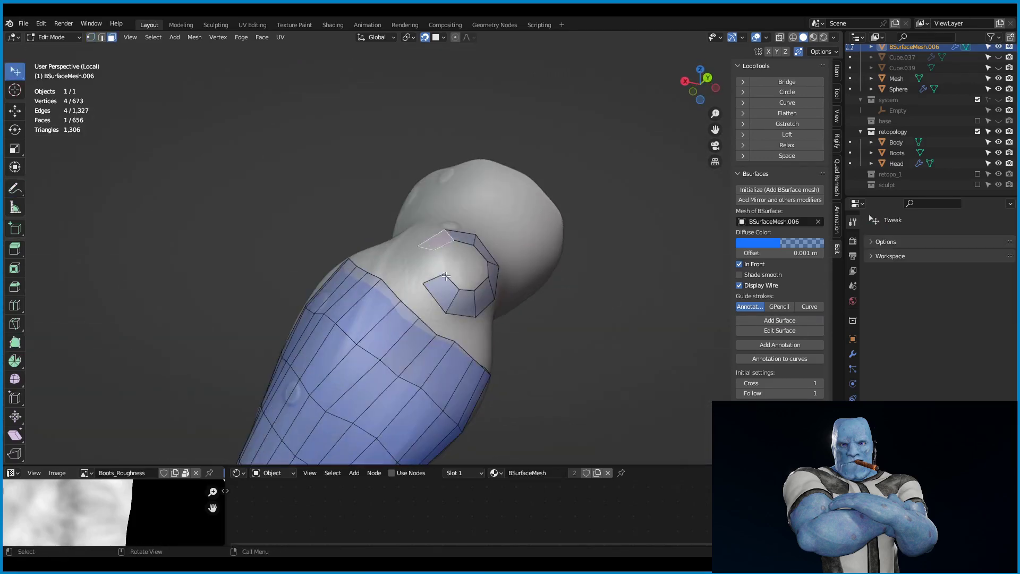
{"action": "mouse_move", "coordinate": [504, 298]}
{"action": "middle_mouse_down"}
{"action": "mouse_move", "coordinate": [527, 318]}
{"action": "mouse_move", "coordinate": [430, 364]}
{"action": "mouse_move", "coordinate": [404, 298]}
{"action": "middle_mouse_up"}
Build a strip of faces up the arm and a band around the upper arm.
{"action": "key", "text": "Tab"}
{"action": "left_click_drag", "start_coordinate": [377, 214], "coordinate": [391, 286], "text": "ctrl"}
{"action": "middle_click_drag", "start_coordinate": [392, 286], "coordinate": [404, 255]}
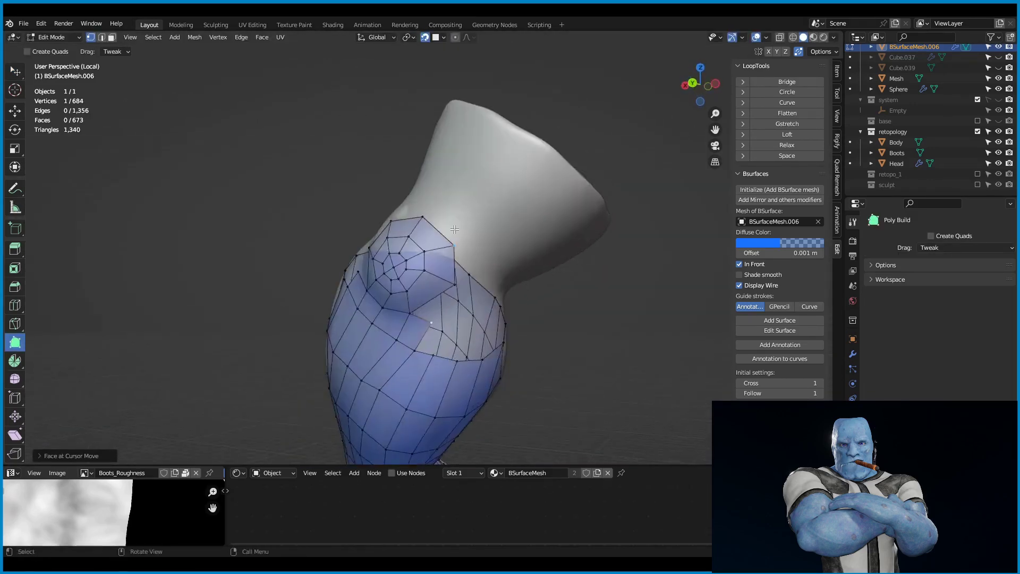
{"action": "left_click_drag", "start_coordinate": [403, 255], "coordinate": [419, 106], "text": "ctrl"}
{"action": "mouse_move", "coordinate": [420, 106]}
{"action": "middle_mouse_down"}
{"action": "mouse_move", "coordinate": [451, 195]}
{"action": "mouse_move", "coordinate": [404, 175]}
{"action": "middle_mouse_up"}
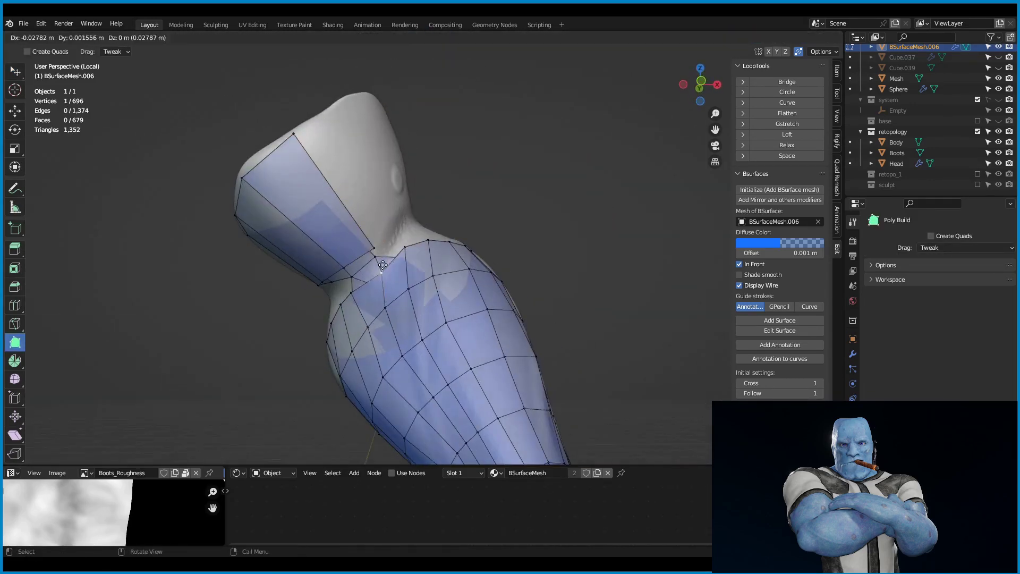
{"action": "left_click_drag", "start_coordinate": [404, 175], "coordinate": [481, 171], "text": "ctrl"}
{"action": "middle_click_drag", "start_coordinate": [481, 171], "coordinate": [510, 175]}
{"action": "left_click_drag", "start_coordinate": [510, 175], "coordinate": [547, 179], "text": "ctrl"}
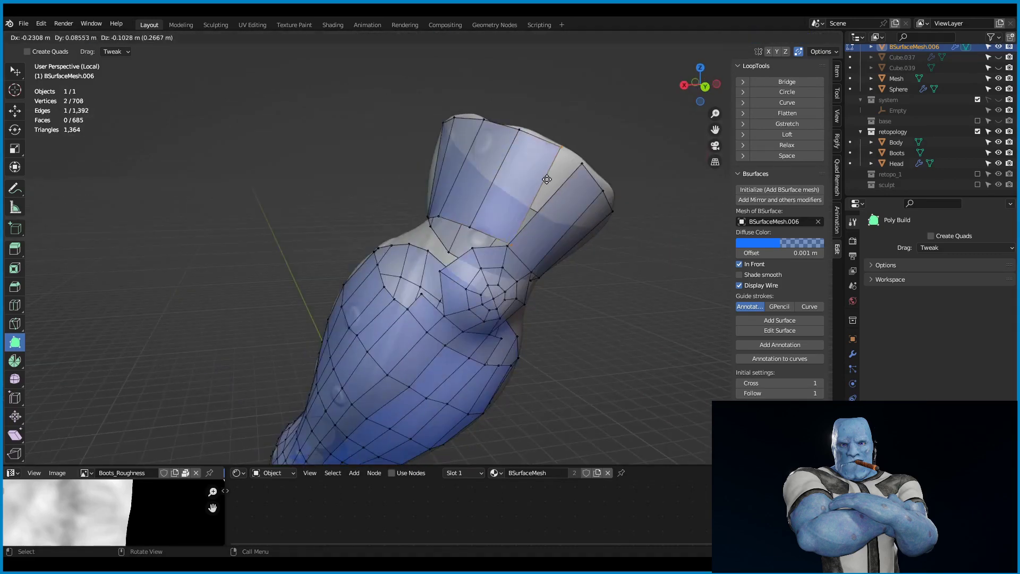
{"action": "mouse_move", "coordinate": [568, 154]}
{"action": "middle_mouse_down"}
{"action": "mouse_move", "coordinate": [557, 244]}
{"action": "mouse_move", "coordinate": [497, 245]}
{"action": "mouse_move", "coordinate": [414, 207]}
{"action": "middle_mouse_up"}
Fill the open joint gap with new faces.
{"action": "left_click", "coordinate": [497, 244], "text": "ctrl"}
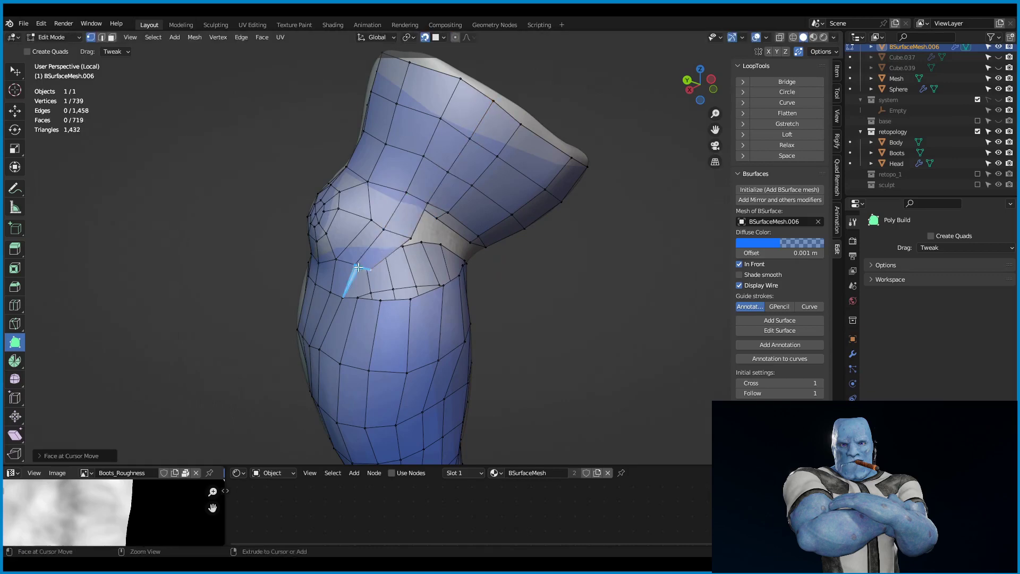
{"action": "middle_click_drag", "start_coordinate": [384, 310], "coordinate": [391, 234]}
{"action": "left_click_drag", "start_coordinate": [390, 234], "coordinate": [382, 230]}
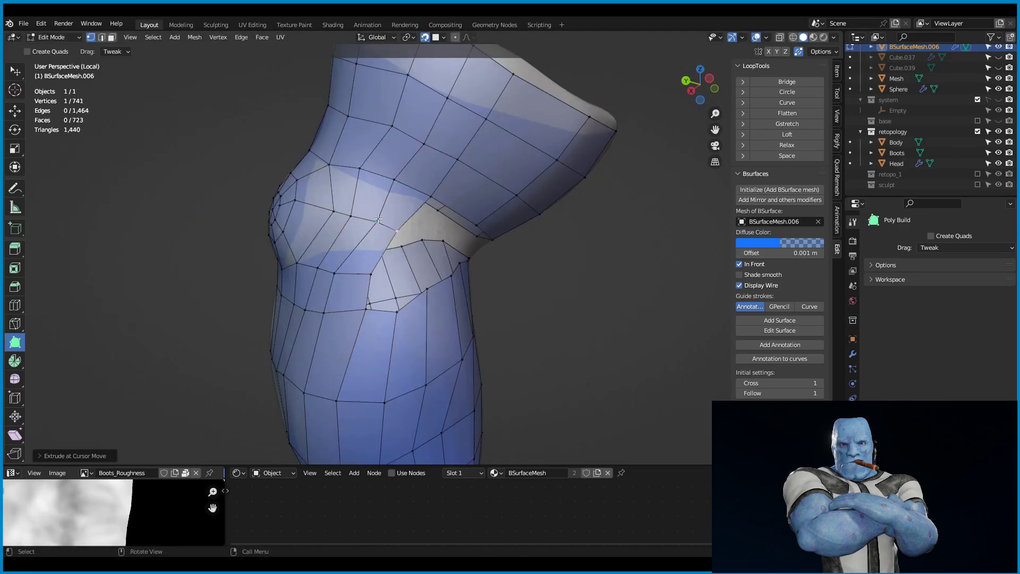
{"action": "middle_click_drag", "start_coordinate": [378, 219], "coordinate": [340, 234]}
{"action": "left_click_drag", "start_coordinate": [340, 233], "coordinate": [333, 237]}
{"action": "mouse_move", "coordinate": [401, 199]}
{"action": "middle_mouse_down"}
{"action": "mouse_move", "coordinate": [444, 165]}
{"action": "mouse_move", "coordinate": [364, 252]}
{"action": "mouse_move", "coordinate": [374, 250]}
{"action": "mouse_move", "coordinate": [374, 262]}
{"action": "mouse_move", "coordinate": [388, 239]}
{"action": "mouse_move", "coordinate": [481, 228]}
{"action": "middle_mouse_up"}
{"action": "left_click", "coordinate": [372, 223], "text": "ctrl"}
{"action": "left_click", "coordinate": [363, 252], "text": "ctrl"}
Add an extra edge loop around the joint, extrude more faces and slide the loop into position.
{"action": "key", "text": "ctrl+r"}
{"action": "left_click", "coordinate": [372, 255]}
{"action": "left_click", "coordinate": [387, 239], "text": "ctrl"}
{"action": "left_click_drag", "start_coordinate": [481, 229], "coordinate": [483, 232]}
{"action": "middle_click_drag", "start_coordinate": [483, 233], "coordinate": [469, 292]}
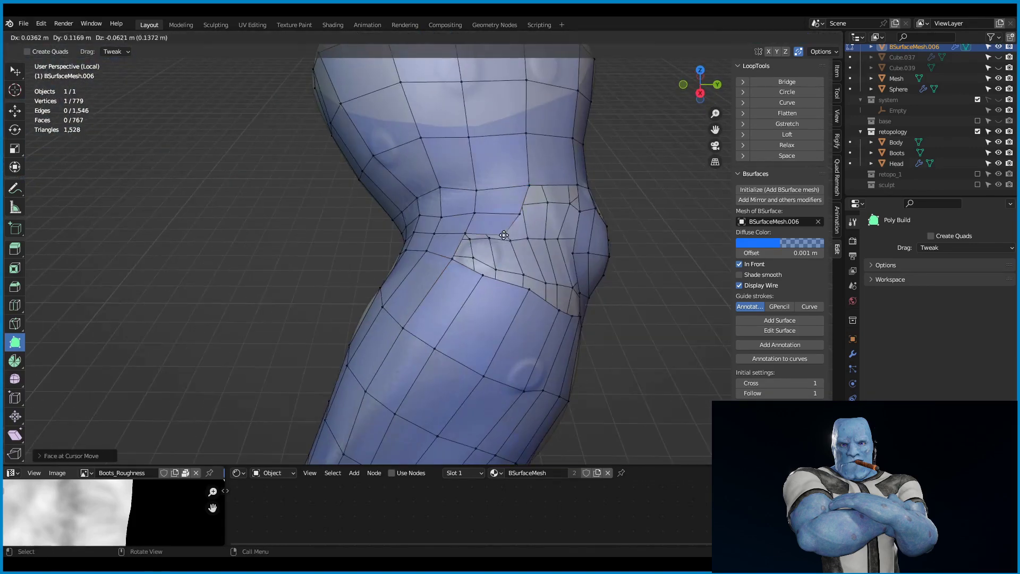
{"action": "left_click", "coordinate": [470, 293], "text": "ctrl"}
{"action": "left_click_drag", "start_coordinate": [522, 240], "coordinate": [522, 239]}
{"action": "middle_click_drag", "start_coordinate": [522, 239], "coordinate": [519, 158]}
Cut another edge loop, place the last faces of the patch and leave Edit Mode.
{"action": "key", "text": "ctrl+r"}
{"action": "left_click", "coordinate": [519, 158]}
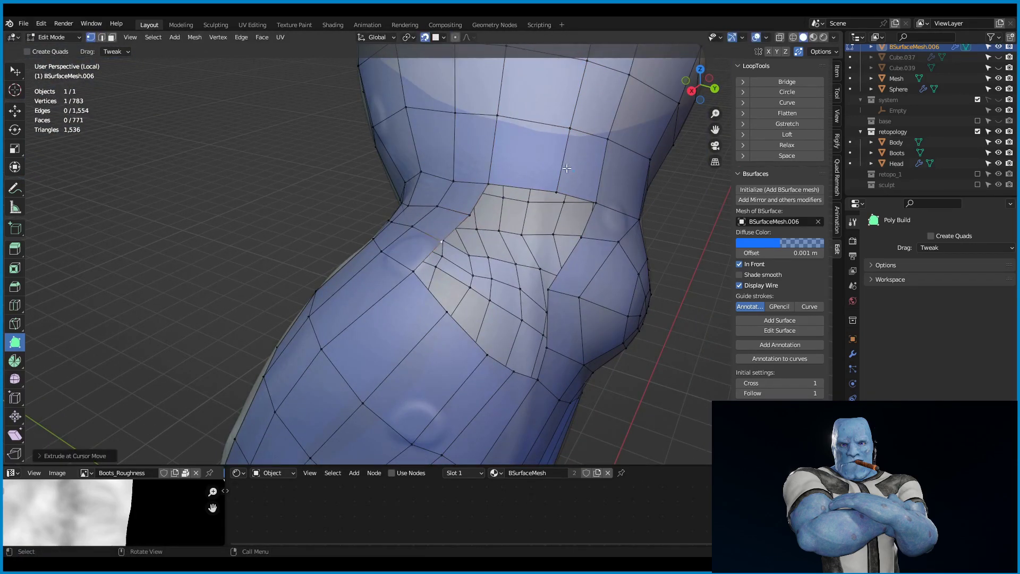
{"action": "left_click_drag", "start_coordinate": [447, 313], "coordinate": [447, 314]}
{"action": "mouse_move", "coordinate": [446, 314]}
{"action": "middle_mouse_down"}
{"action": "mouse_move", "coordinate": [457, 303]}
{"action": "mouse_move", "coordinate": [504, 309]}
{"action": "middle_mouse_up"}
{"action": "left_click", "coordinate": [457, 303], "text": "ctrl"}
{"action": "key", "text": "Tab"}
{"action": "scroll", "coordinate": [569, 285], "scroll_direction": "down", "scroll_amount": 5}
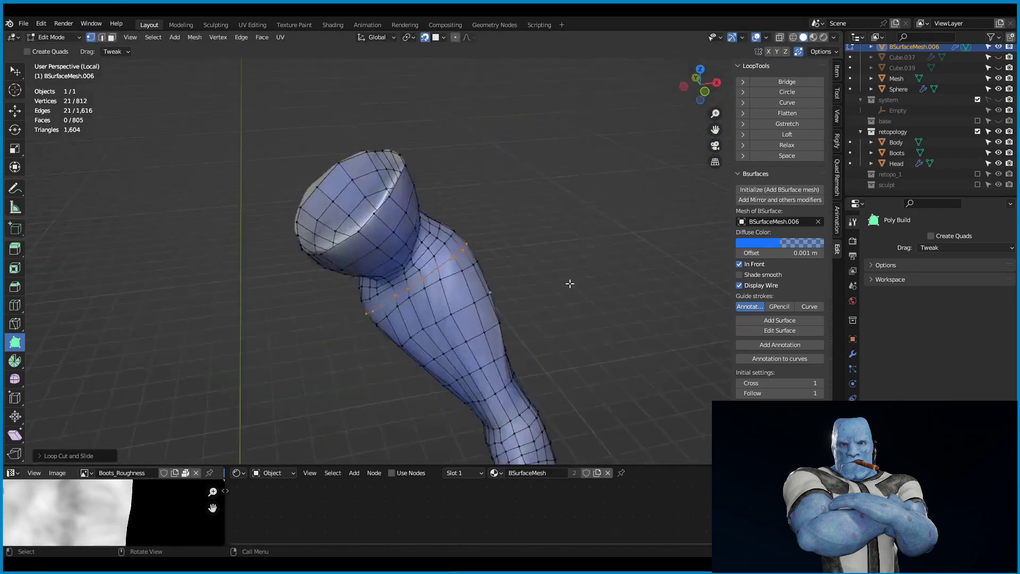
{"action": "mouse_move", "coordinate": [569, 285]}
{"action": "middle_mouse_down"}
{"action": "mouse_move", "coordinate": [538, 262]}
{"action": "mouse_move", "coordinate": [552, 285]}
{"action": "middle_mouse_up"}
Turn off In Front display for the surface mesh and orbit in to inspect the hand.
{"action": "key", "text": "w"}
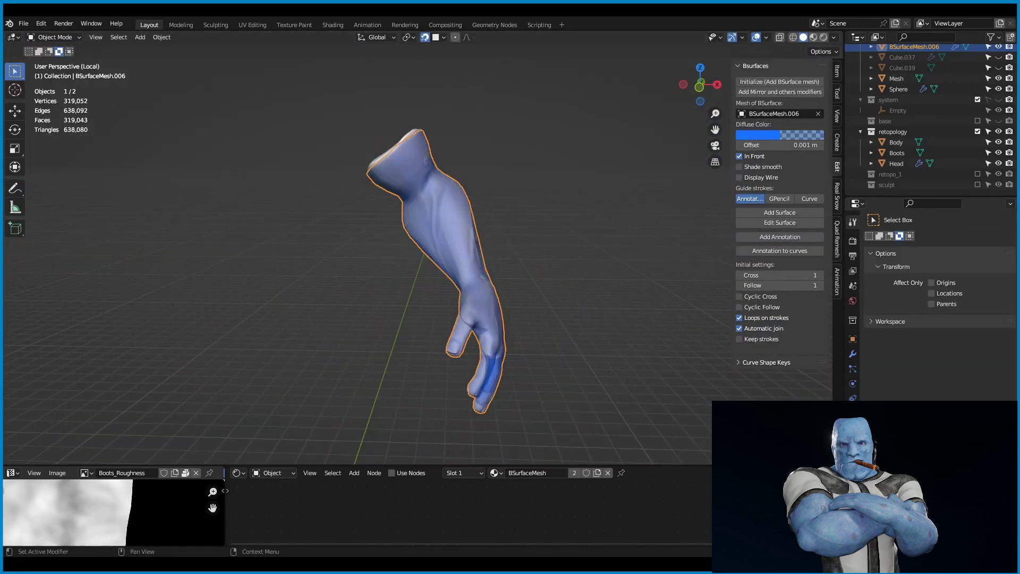
{"action": "left_click", "coordinate": [739, 156]}
{"action": "scroll", "coordinate": [575, 298], "scroll_direction": "up", "scroll_amount": 3}
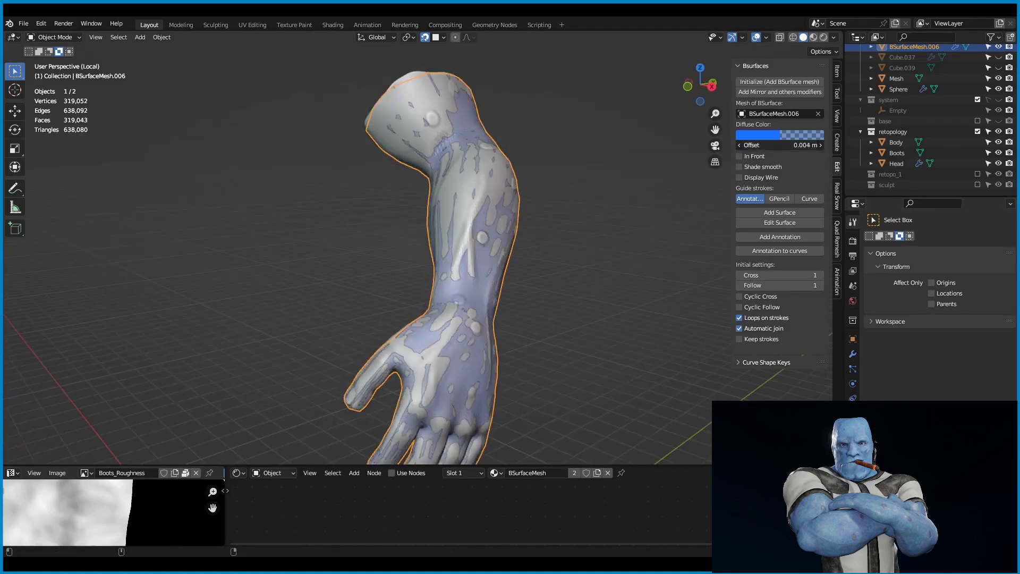
{"action": "left_click_drag", "start_coordinate": [779, 145], "coordinate": [802, 145]}
{"action": "scroll", "coordinate": [584, 287], "scroll_direction": "up", "scroll_amount": 2}
{"action": "mouse_move", "coordinate": [607, 307]}
{"action": "middle_mouse_down"}
{"action": "mouse_move", "coordinate": [584, 286]}
{"action": "mouse_move", "coordinate": [734, 332]}
{"action": "middle_mouse_up"}
{"action": "scroll", "coordinate": [599, 258], "scroll_direction": "down", "scroll_amount": 3}
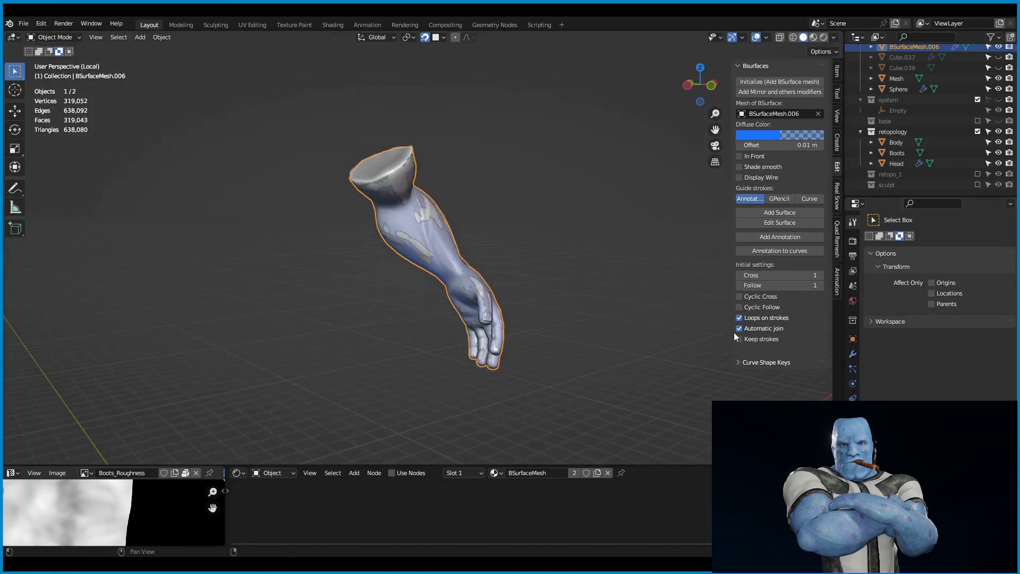
{"action": "left_click", "coordinate": [852, 353]}
Mark the wrist edge loop as a UV seam and select an edge path along the arm.
{"action": "key", "text": "Tab"}
{"action": "right_click", "coordinate": [490, 274]}
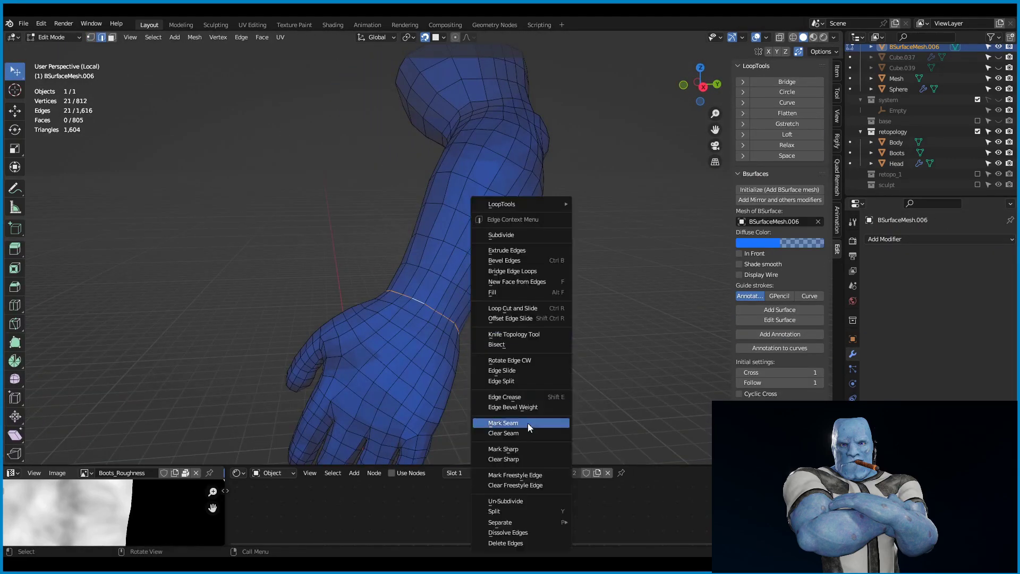
{"action": "left_click", "coordinate": [528, 423]}
{"action": "key", "text": "h"}
{"action": "key", "text": "2"}
{"action": "middle_click_drag", "start_coordinate": [408, 242], "coordinate": [448, 133]}
{"action": "left_click", "coordinate": [448, 133], "text": "alt"}
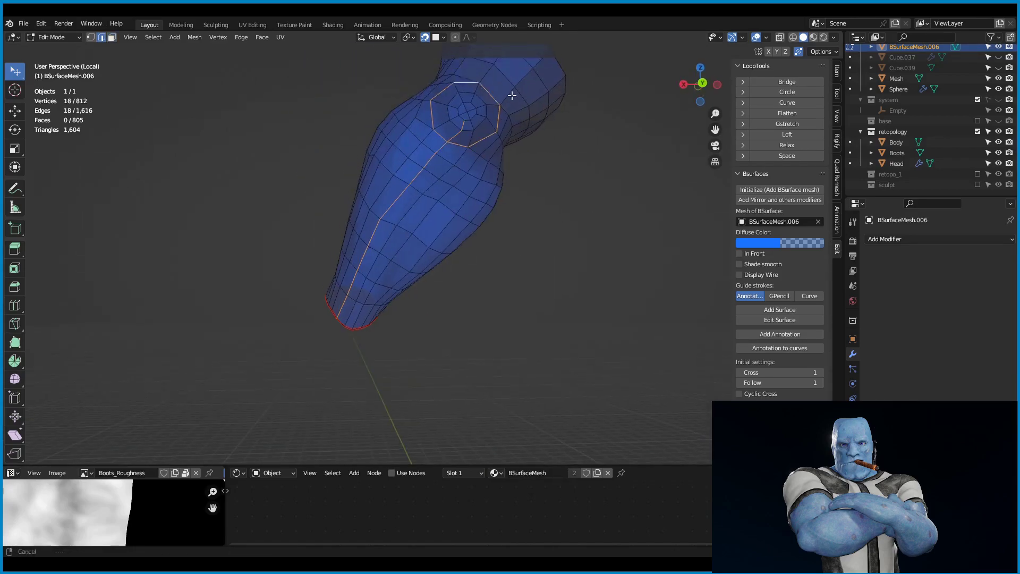
{"action": "mouse_move", "coordinate": [512, 95]}
{"action": "middle_mouse_down"}
{"action": "mouse_move", "coordinate": [499, 266]}
{"action": "mouse_move", "coordinate": [546, 303]}
{"action": "middle_mouse_up"}
{"action": "left_click", "coordinate": [499, 266], "text": "alt"}
{"action": "scroll", "coordinate": [649, 233], "scroll_direction": "up", "scroll_amount": 3}
{"action": "key", "text": "alt+h"}
{"action": "scroll", "coordinate": [648, 232], "scroll_direction": "down", "scroll_amount": 5}
Clear the old image from the image view, shade the arm smooth, and save.
{"action": "left_click_drag", "start_coordinate": [198, 466], "coordinate": [198, 324]}
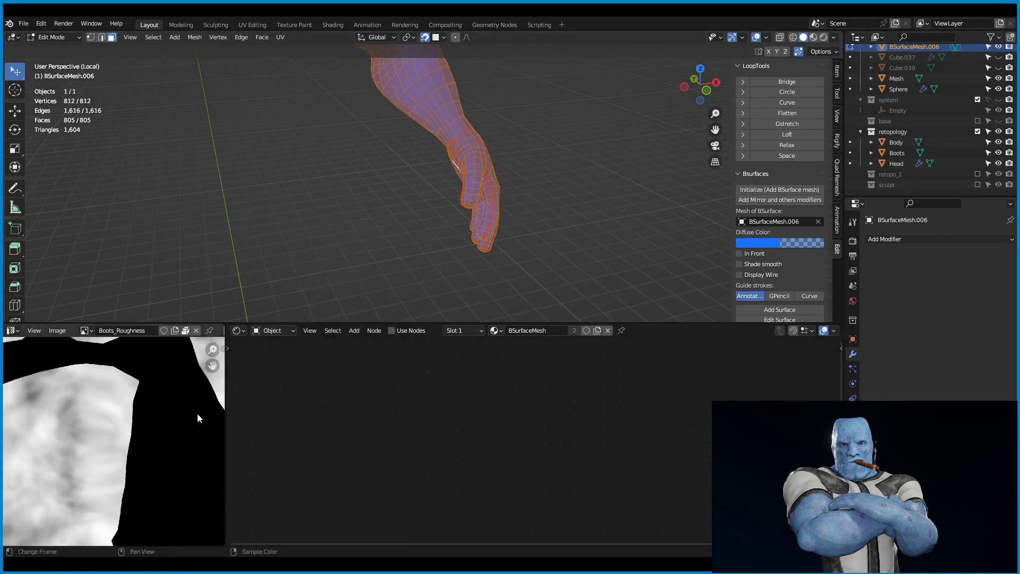
{"action": "left_click", "coordinate": [196, 330]}
{"action": "key", "text": "Tab"}
{"action": "right_click", "coordinate": [457, 212]}
{"action": "left_click", "coordinate": [457, 170]}
{"action": "key", "text": "ctrl+s"}
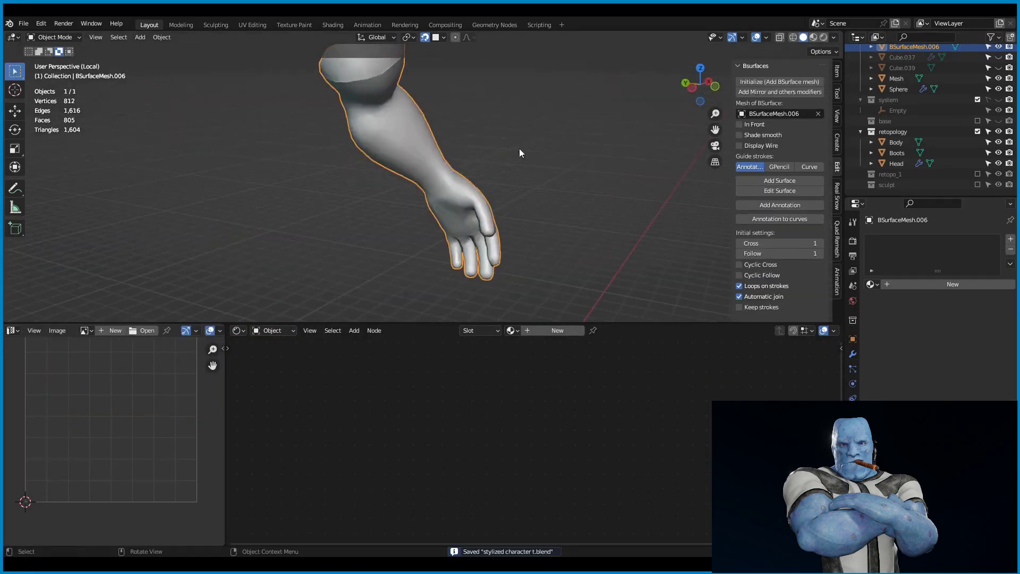
Give the arm a new material containing an Image Texture node.
{"action": "key", "text": "KP_Divide"}
{"action": "left_click", "coordinate": [557, 329]}
{"action": "key", "text": "shift+a"}
{"action": "left_click", "coordinate": [480, 435]}
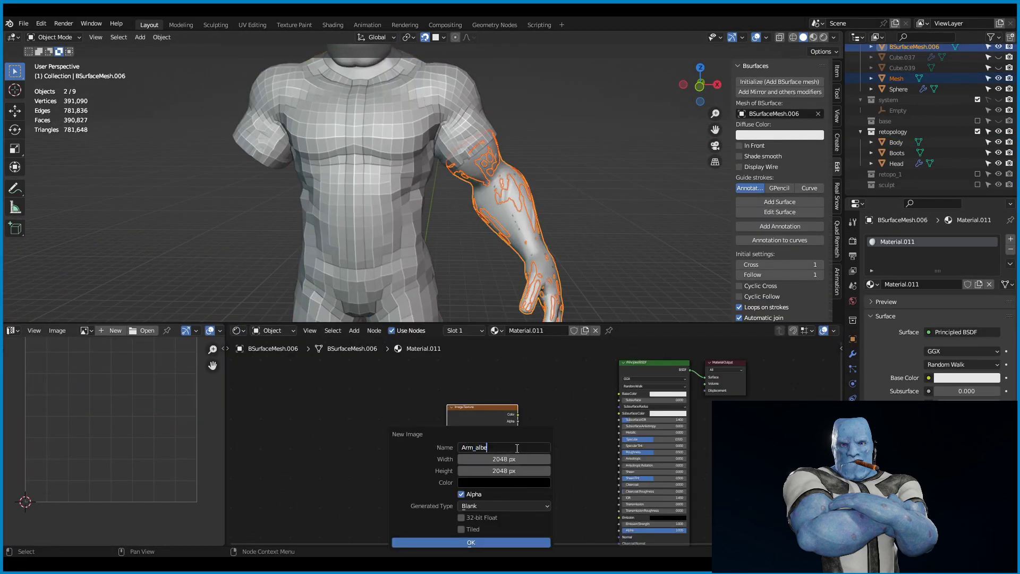
Confirm the Arm_albedo image, insert a Normal Map node, and show render bake settings in Material Preview.
{"action": "type", "text": "do"}
{"action": "key", "text": "Return"}
{"action": "scroll", "coordinate": [479, 438], "scroll_direction": "up", "scroll_amount": 2}
{"action": "left_click", "coordinate": [598, 418]}
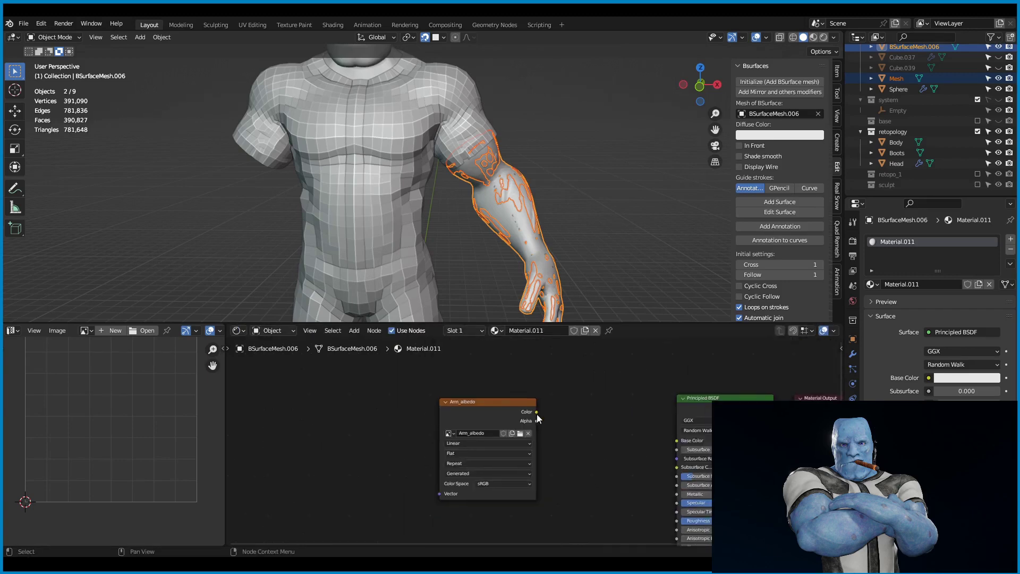
{"action": "left_click", "coordinate": [814, 38]}
{"action": "left_click", "coordinate": [852, 240]}
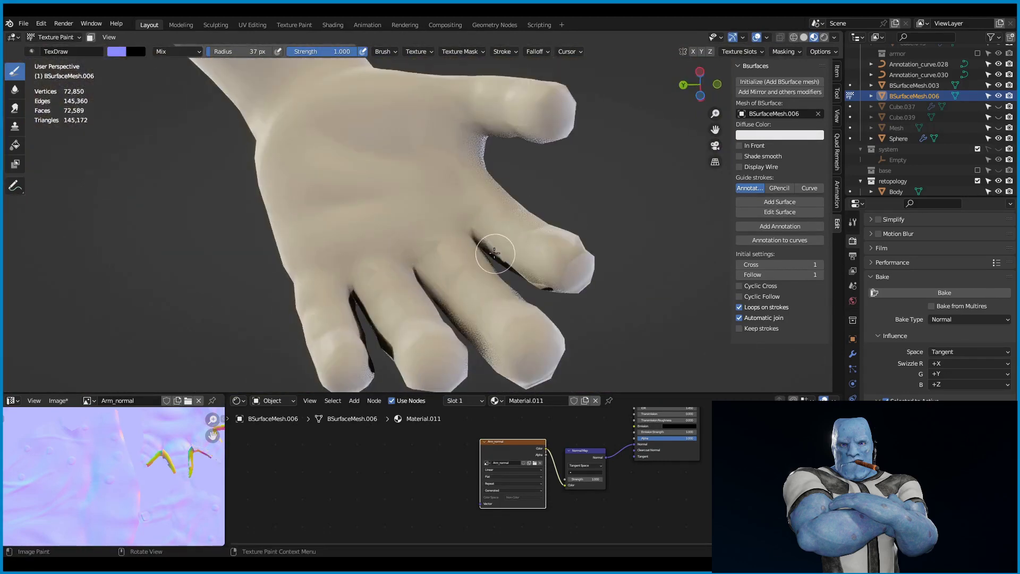
Orbit around the hand and palm to inspect the baked normal detail.
{"action": "middle_click_drag", "start_coordinate": [415, 321], "coordinate": [533, 300]}
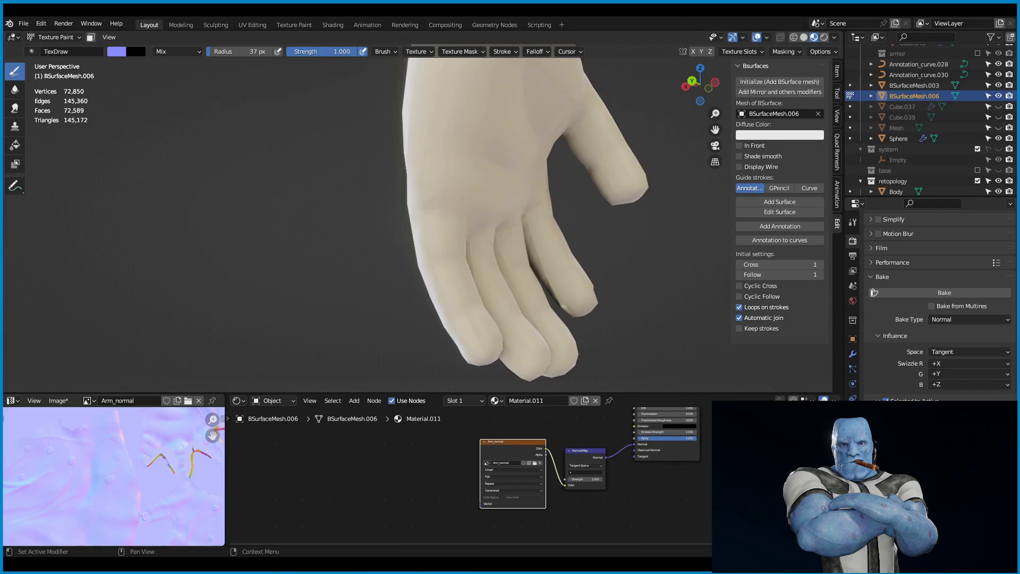
{"action": "middle_click_drag", "start_coordinate": [614, 206], "coordinate": [547, 204]}
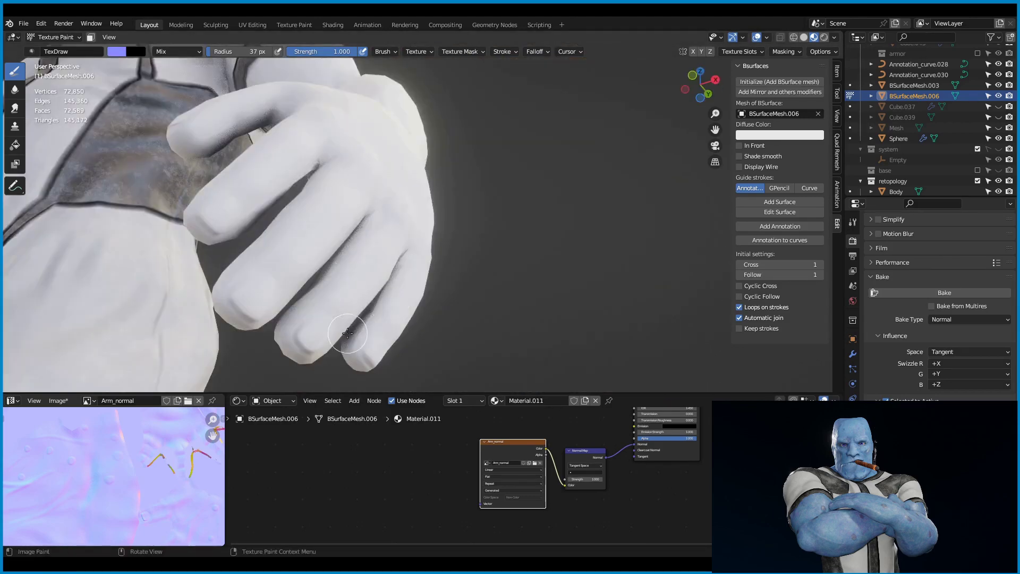
{"action": "middle_click_drag", "start_coordinate": [465, 177], "coordinate": [549, 181]}
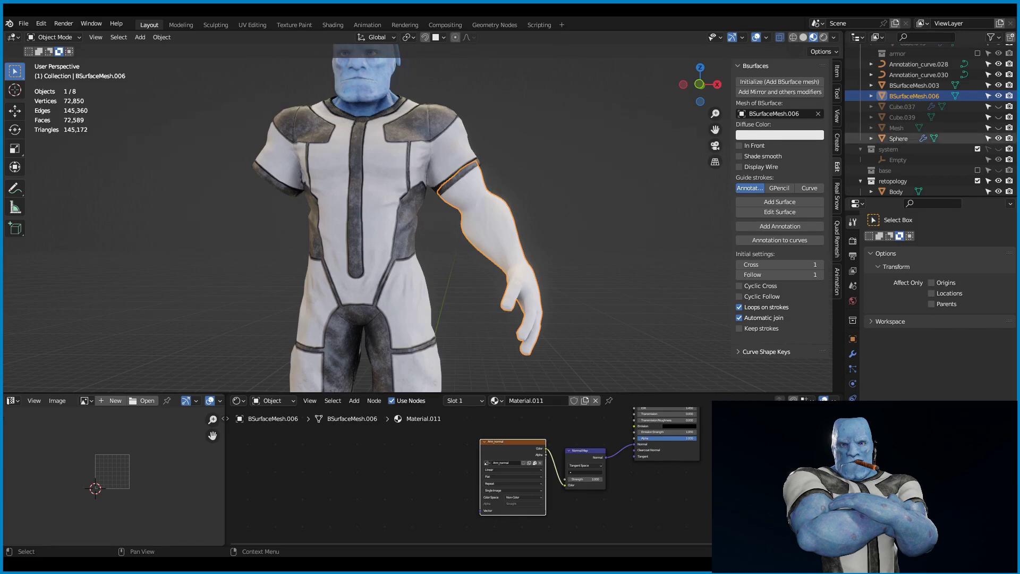
Sample the head's light blue skin colour and fill the arm texture with it.
{"action": "key", "text": "n"}
{"action": "middle_click_drag", "start_coordinate": [557, 263], "coordinate": [623, 249]}
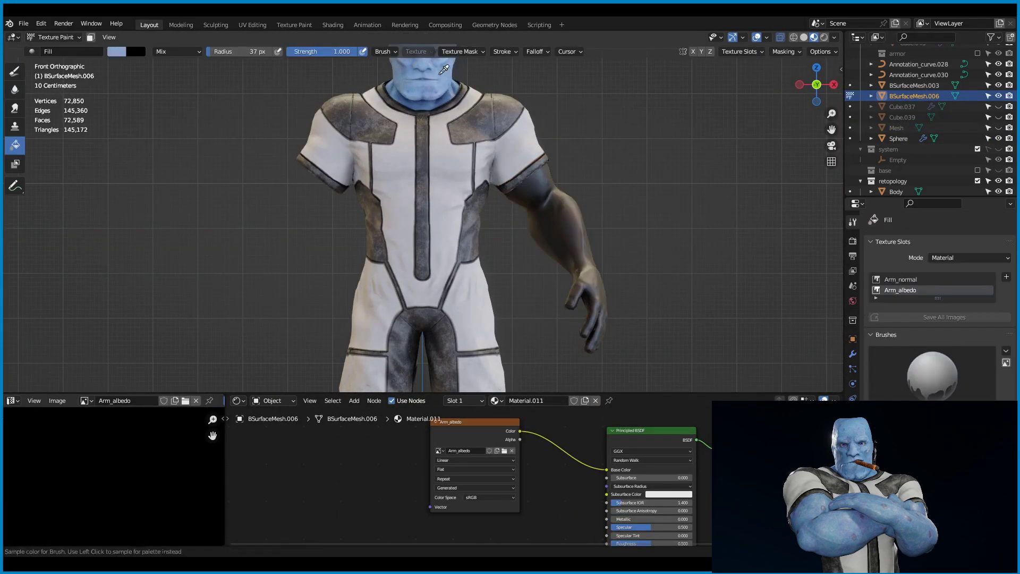
{"action": "left_click", "coordinate": [358, 284]}
{"action": "middle_click_drag", "start_coordinate": [358, 284], "coordinate": [540, 246]}
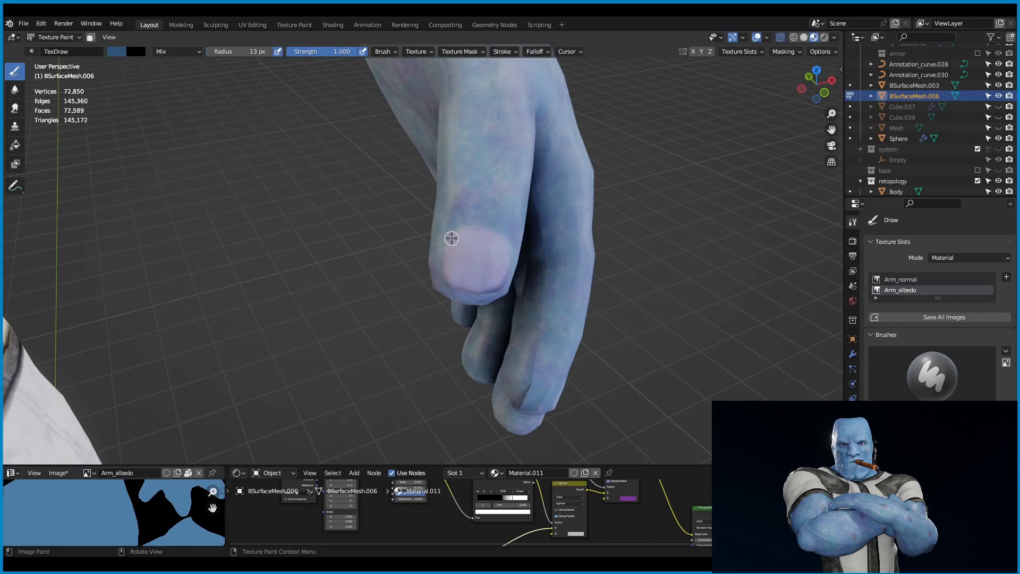
Paint the remaining fingernails pale lilac, adjusting the brush colour in the picker.
{"action": "middle_click_drag", "start_coordinate": [451, 238], "coordinate": [495, 259]}
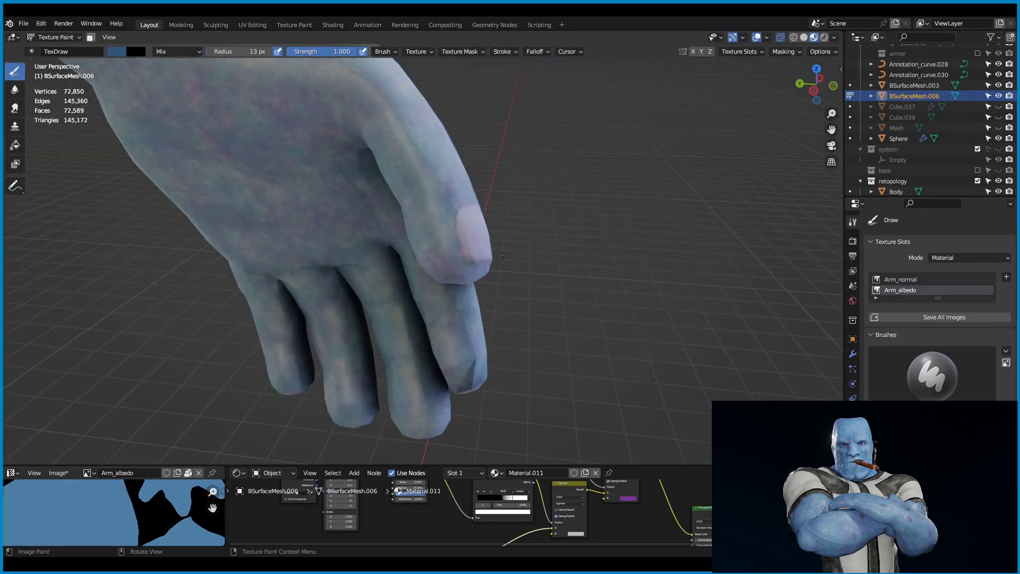
{"action": "scroll", "coordinate": [567, 223], "scroll_direction": "up", "scroll_amount": 4}
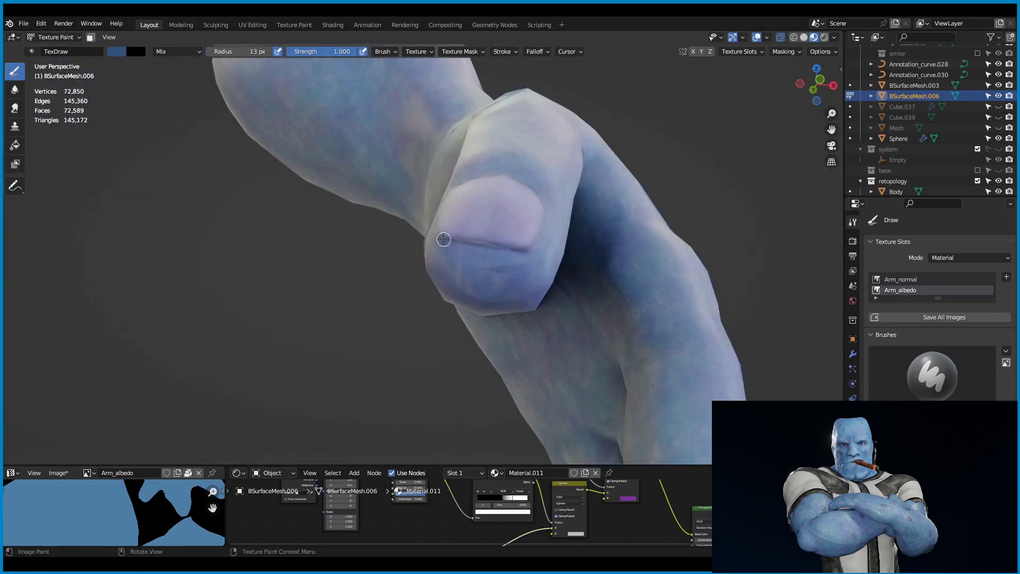
{"action": "middle_click_drag", "start_coordinate": [567, 223], "coordinate": [530, 228]}
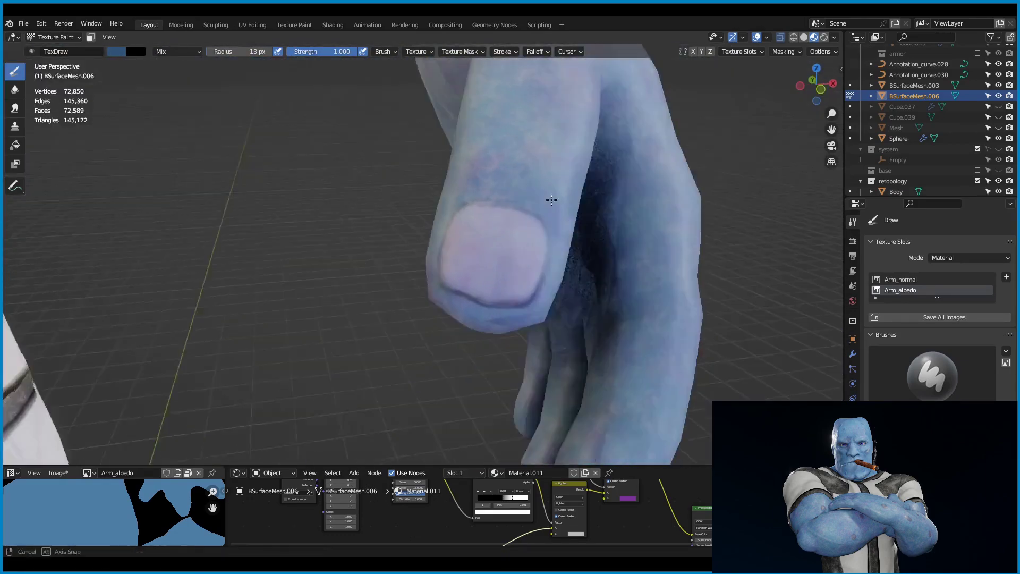
{"action": "scroll", "coordinate": [530, 228], "scroll_direction": "up", "scroll_amount": 5}
{"action": "scroll", "coordinate": [372, 251], "scroll_direction": "down", "scroll_amount": 3}
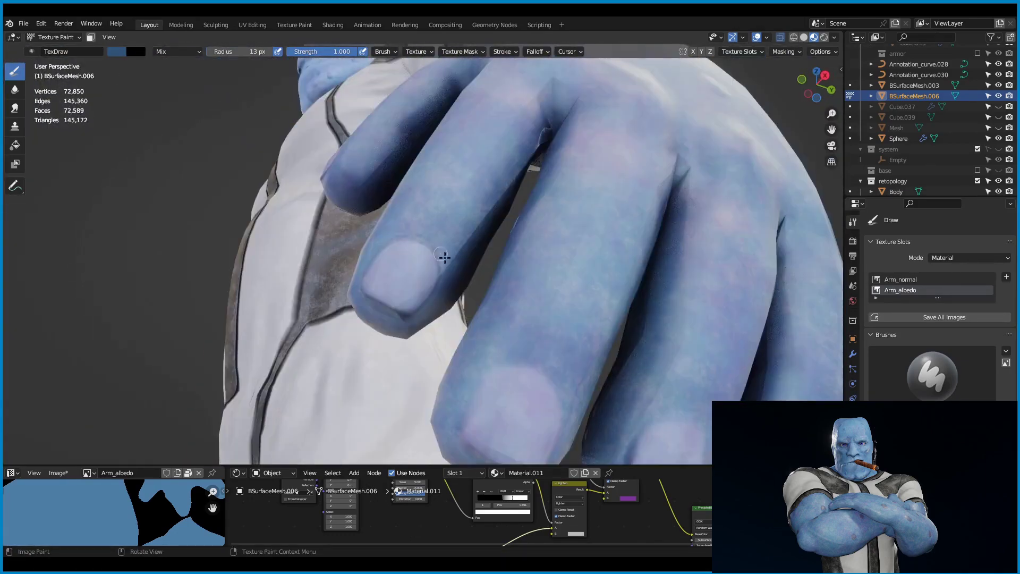
{"action": "mouse_move", "coordinate": [372, 250]}
{"action": "middle_mouse_down"}
{"action": "mouse_move", "coordinate": [515, 294]}
{"action": "mouse_move", "coordinate": [485, 303]}
{"action": "mouse_move", "coordinate": [388, 230]}
{"action": "mouse_move", "coordinate": [431, 235]}
{"action": "mouse_move", "coordinate": [499, 267]}
{"action": "mouse_move", "coordinate": [580, 250]}
{"action": "mouse_move", "coordinate": [606, 305]}
{"action": "mouse_move", "coordinate": [568, 199]}
{"action": "mouse_move", "coordinate": [635, 232]}
{"action": "mouse_move", "coordinate": [528, 228]}
{"action": "mouse_move", "coordinate": [610, 262]}
{"action": "mouse_move", "coordinate": [595, 250]}
{"action": "middle_mouse_up"}
{"action": "left_click", "coordinate": [117, 52]}
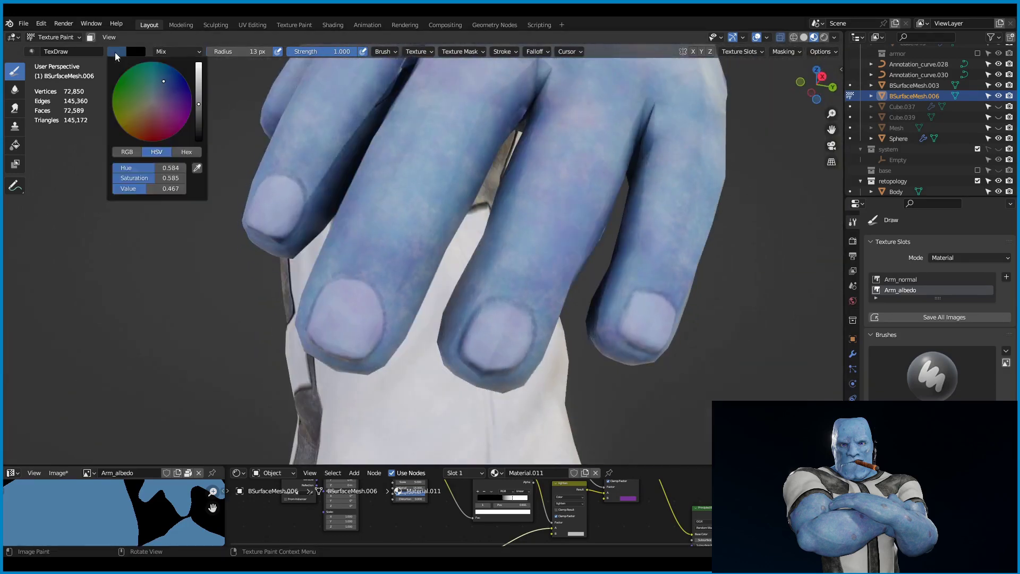
{"action": "mouse_move", "coordinate": [502, 328]}
{"action": "middle_mouse_down"}
{"action": "mouse_move", "coordinate": [541, 127]}
{"action": "mouse_move", "coordinate": [694, 130]}
{"action": "mouse_move", "coordinate": [731, 48]}
{"action": "middle_mouse_up"}
Exit Texture Paint to Object Mode, briefly toggling Edit Mode and viewport overlays.
{"action": "key", "text": "ctrl+Tab"}
{"action": "key", "text": "Tab"}
{"action": "key", "text": "shift+alt+z"}
{"action": "key", "text": "Tab"}
{"action": "key", "text": "shift+alt+z"}
{"action": "scroll", "coordinate": [547, 296], "scroll_direction": "down", "scroll_amount": 5}
Rearrange a node in the enlarged node editor and save stylized character t.blend.
{"action": "scroll", "coordinate": [620, 303], "scroll_direction": "up", "scroll_amount": 5}
{"action": "left_click_drag", "start_coordinate": [584, 467], "coordinate": [584, 293]}
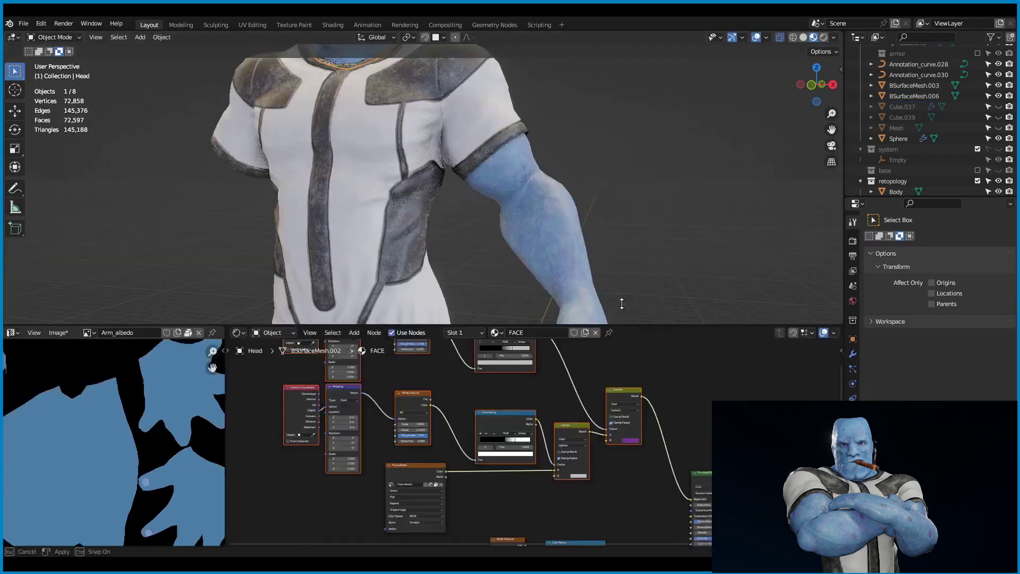
{"action": "left_click_drag", "start_coordinate": [611, 409], "coordinate": [601, 397]}
{"action": "middle_click_drag", "start_coordinate": [584, 239], "coordinate": [490, 197]}
{"action": "left_click_drag", "start_coordinate": [532, 294], "coordinate": [531, 430]}
{"action": "key", "text": "ctrl+s"}
Select the arm and paint small dark spots on it in Texture Paint.
{"action": "mouse_move", "coordinate": [568, 249]}
{"action": "middle_mouse_down"}
{"action": "mouse_move", "coordinate": [314, 254]}
{"action": "mouse_move", "coordinate": [656, 264]}
{"action": "mouse_move", "coordinate": [584, 276]}
{"action": "mouse_move", "coordinate": [606, 283]}
{"action": "mouse_move", "coordinate": [558, 235]}
{"action": "mouse_move", "coordinate": [448, 221]}
{"action": "mouse_move", "coordinate": [522, 283]}
{"action": "mouse_move", "coordinate": [501, 262]}
{"action": "mouse_move", "coordinate": [584, 212]}
{"action": "mouse_move", "coordinate": [454, 329]}
{"action": "middle_mouse_up"}
{"action": "left_click", "coordinate": [656, 265]}
{"action": "key", "text": "ctrl+Tab"}
{"action": "mouse_move", "coordinate": [418, 363]}
{"action": "middle_mouse_down"}
{"action": "mouse_move", "coordinate": [501, 289]}
{"action": "mouse_move", "coordinate": [468, 204]}
{"action": "middle_mouse_up"}
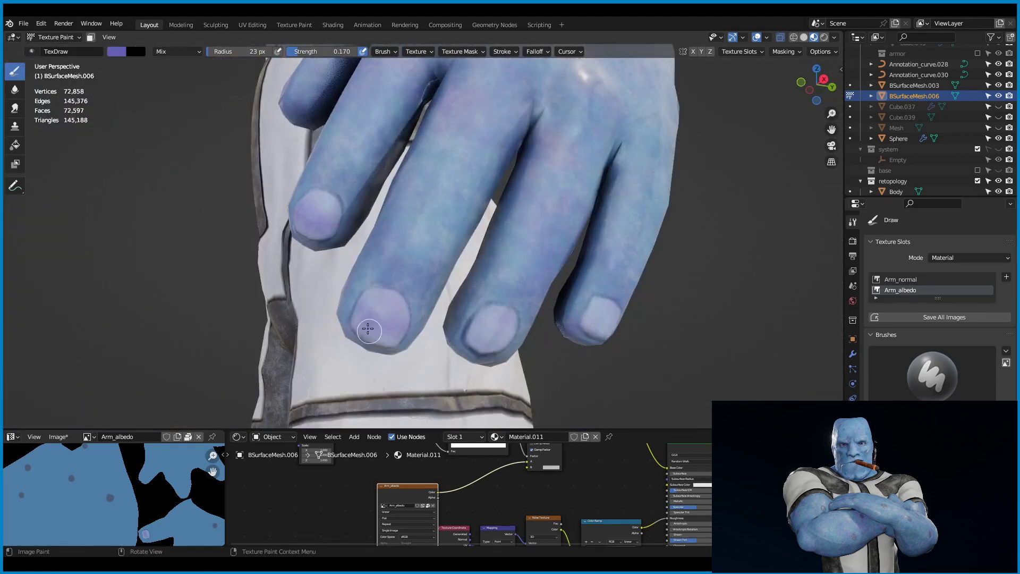
{"action": "mouse_move", "coordinate": [368, 329]}
{"action": "middle_mouse_down"}
{"action": "mouse_move", "coordinate": [432, 276]}
{"action": "mouse_move", "coordinate": [531, 255]}
{"action": "mouse_move", "coordinate": [483, 301]}
{"action": "mouse_move", "coordinate": [532, 266]}
{"action": "middle_mouse_up"}
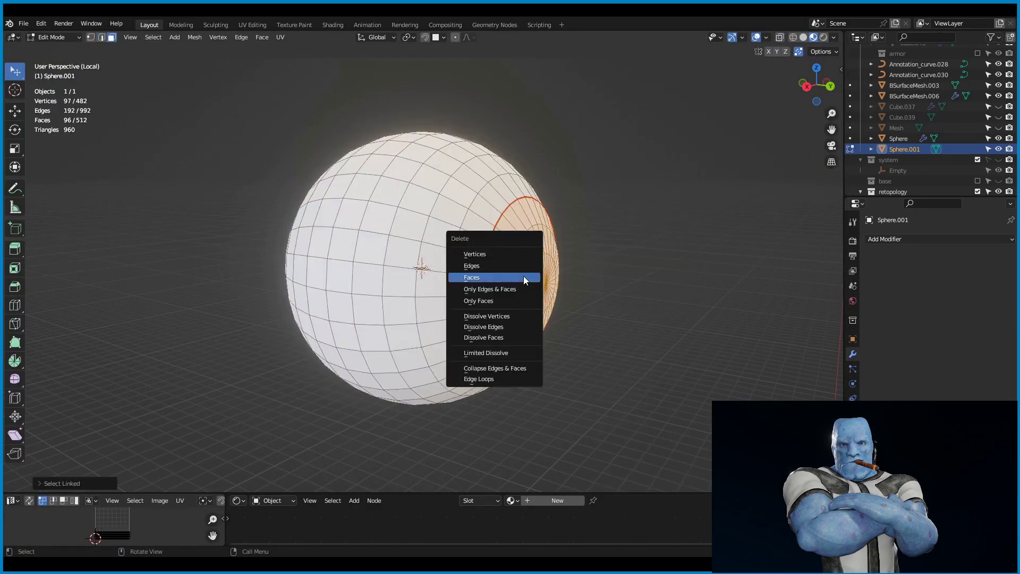
Delete the eye sphere's back faces, leave isolated view, and re-enter Edit Mode on the sphere.
{"action": "left_click", "coordinate": [524, 278]}
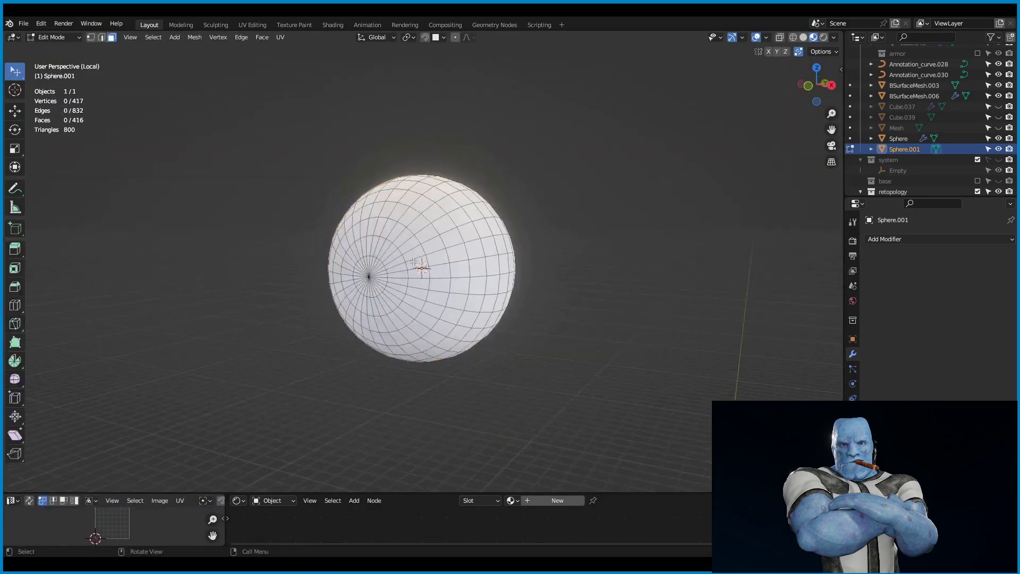
{"action": "key", "text": "KP_Divide"}
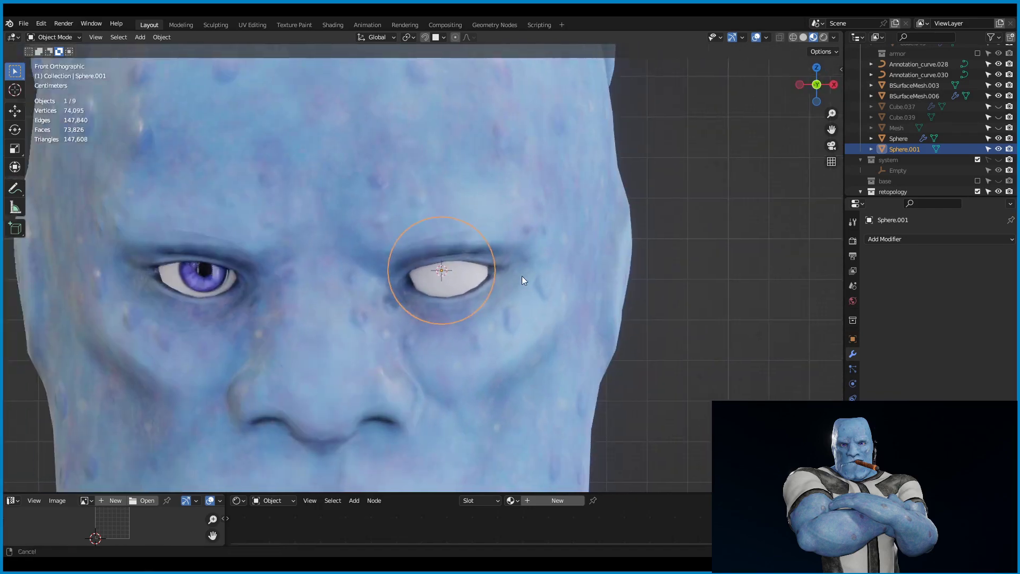
{"action": "scroll", "coordinate": [526, 281], "scroll_direction": "up", "scroll_amount": 3}
{"action": "key", "text": "Tab"}
{"action": "key", "text": "Tab"}
{"action": "left_click_drag", "start_coordinate": [642, 491], "coordinate": [635, 363]}
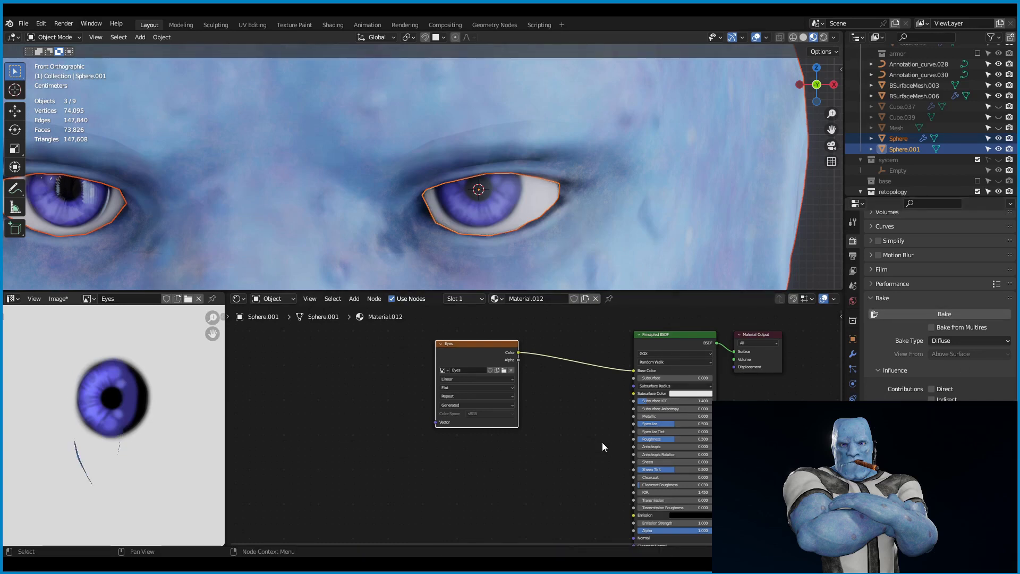
Set eye roughness to 0, add an 'eye normal' Image Texture, and start the bake.
{"action": "key", "text": "ctrl+z"}
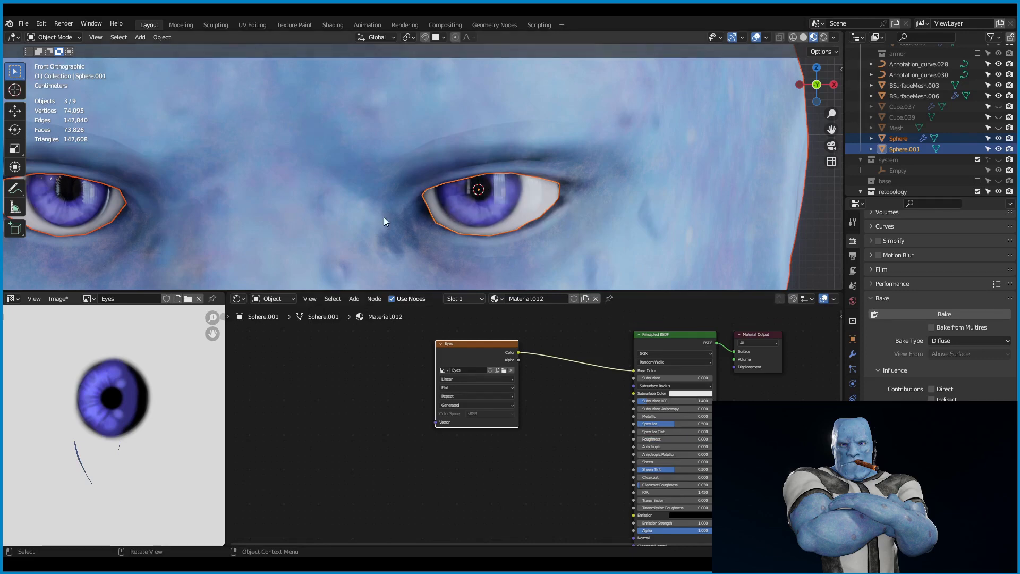
{"action": "key", "text": "ctrl+z"}
{"action": "key", "text": "shift+a"}
{"action": "type", "text": "ima"}
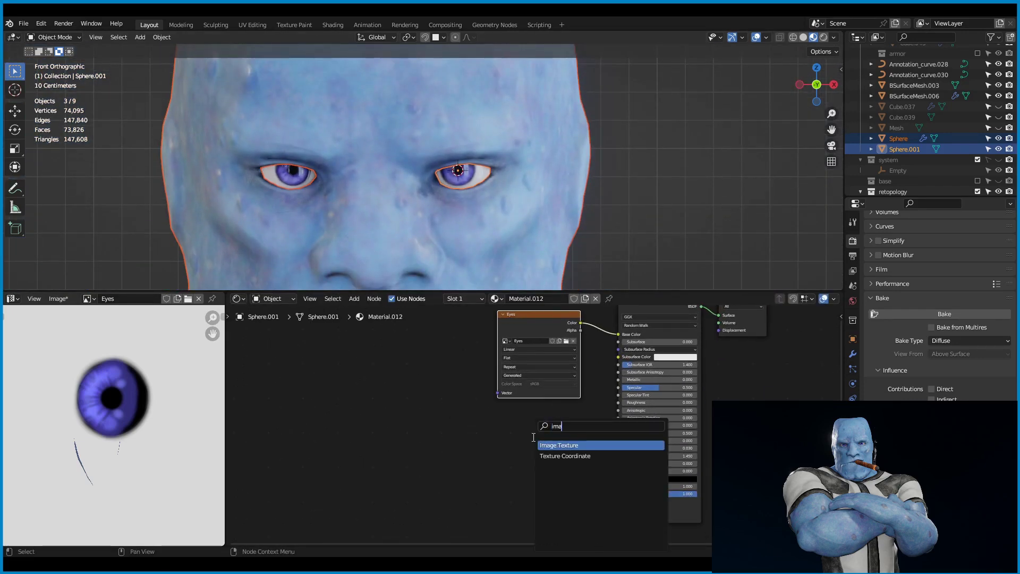
{"action": "key", "text": "Return"}
{"action": "left_click", "coordinate": [494, 445]}
{"action": "type", "text": "eye normal"}
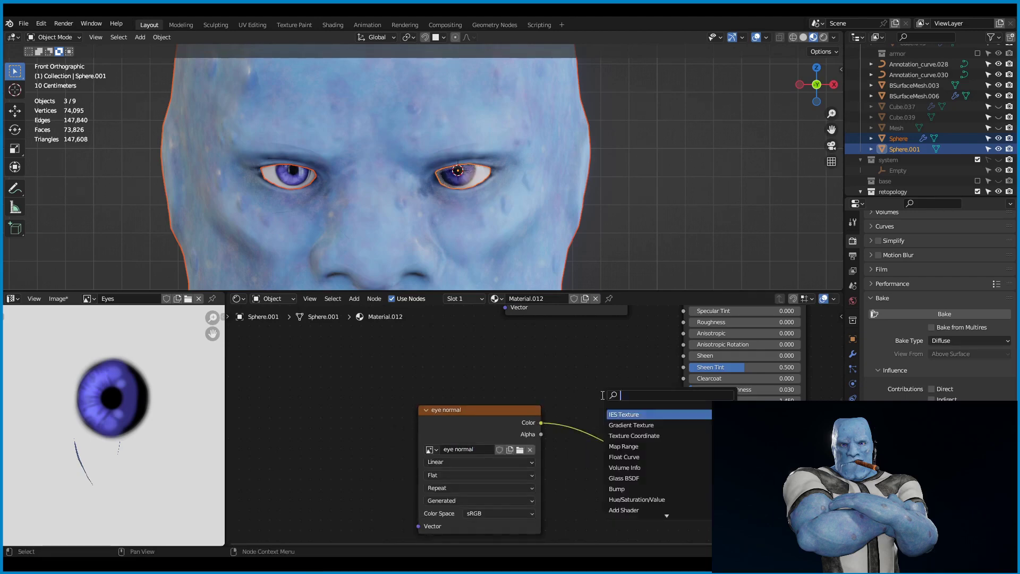
{"action": "left_click", "coordinate": [951, 315]}
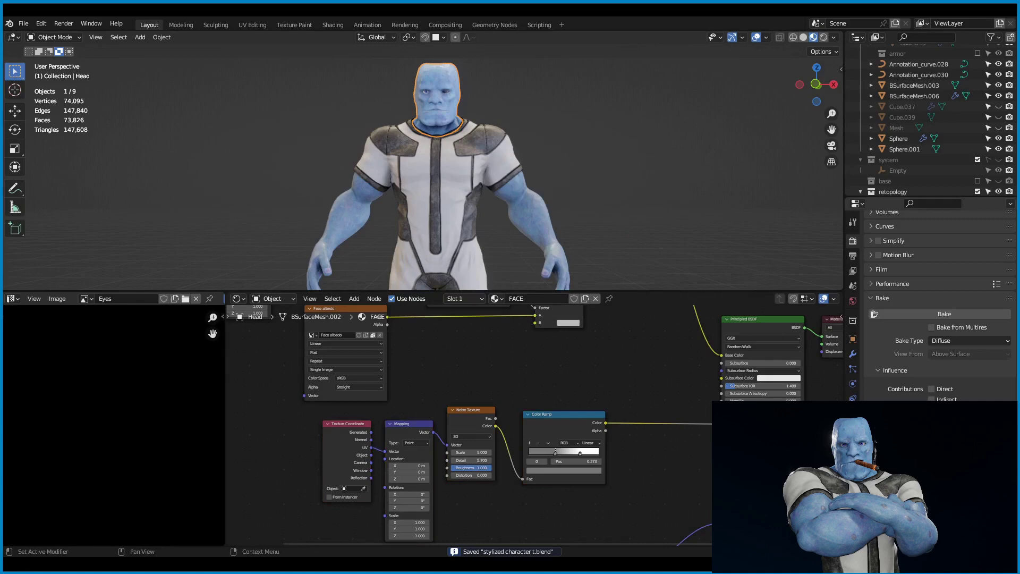
Select the other eye, preview in rendered shading, and bring the FACE material nodes into view.
{"action": "left_click_drag", "start_coordinate": [522, 291], "coordinate": [521, 449]}
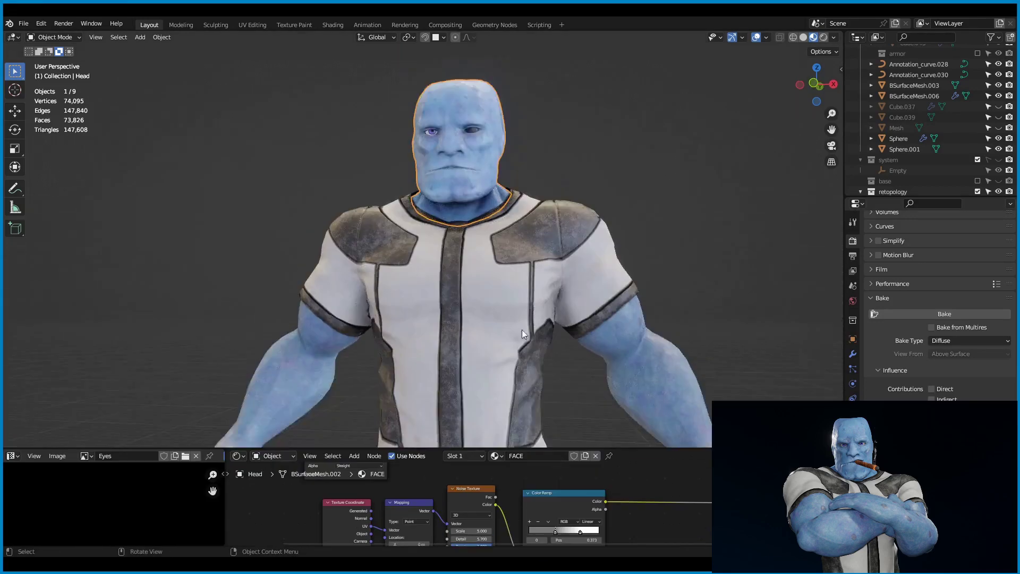
{"action": "mouse_move", "coordinate": [522, 329]}
{"action": "middle_mouse_down"}
{"action": "mouse_move", "coordinate": [597, 228]}
{"action": "mouse_move", "coordinate": [529, 288]}
{"action": "middle_mouse_up"}
{"action": "left_click_drag", "start_coordinate": [682, 449], "coordinate": [682, 305]}
{"action": "left_click", "coordinate": [493, 140], "text": "shift"}
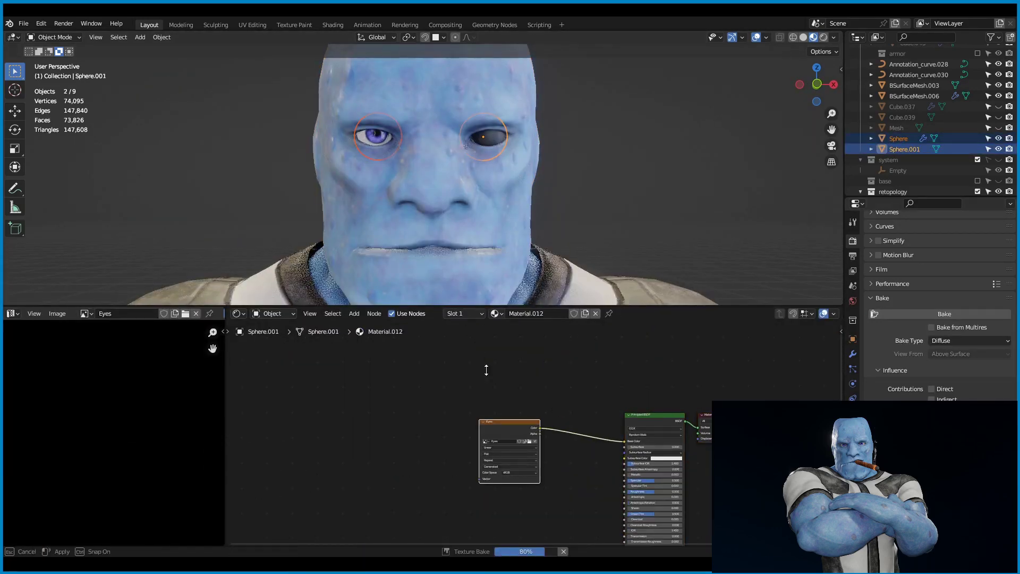
{"action": "left_click_drag", "start_coordinate": [486, 370], "coordinate": [486, 372]}
{"action": "key", "text": "ctrl+z"}
{"action": "mouse_move", "coordinate": [632, 171]}
{"action": "middle_mouse_down"}
{"action": "mouse_move", "coordinate": [608, 261]}
{"action": "mouse_move", "coordinate": [439, 230]}
{"action": "mouse_move", "coordinate": [426, 217]}
{"action": "mouse_move", "coordinate": [373, 267]}
{"action": "middle_mouse_up"}
{"action": "scroll", "coordinate": [522, 201], "scroll_direction": "up", "scroll_amount": 3}
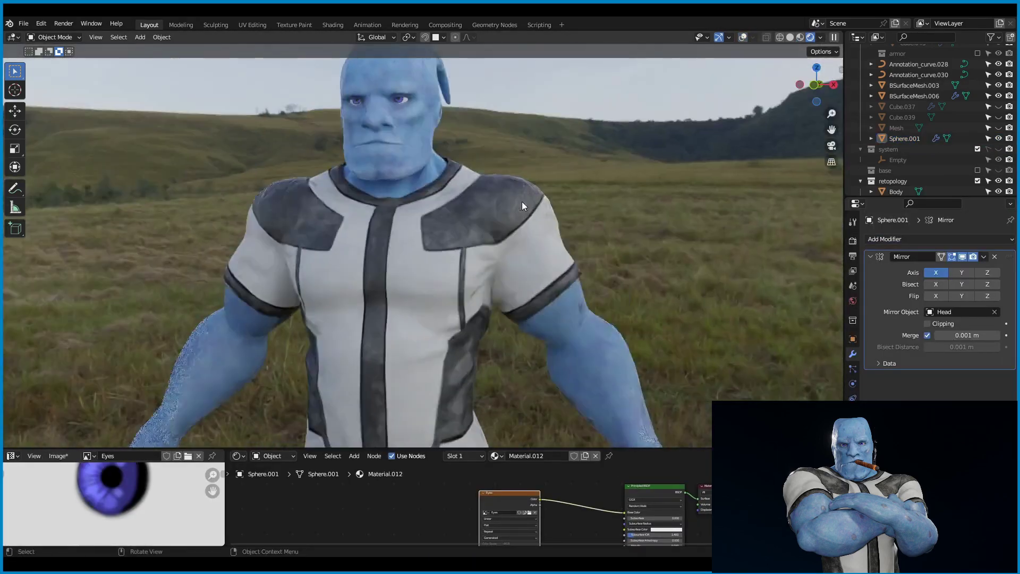
{"action": "middle_click_drag", "start_coordinate": [522, 202], "coordinate": [534, 281]}
{"action": "mouse_move", "coordinate": [576, 405]}
{"action": "middle_mouse_down"}
{"action": "mouse_move", "coordinate": [568, 345]}
{"action": "mouse_move", "coordinate": [424, 394]}
{"action": "middle_mouse_up"}
Lower the FACE noise texture roughness to 0.283 and make the Color Ramp stop nearly black.
{"action": "key", "text": "shift+a"}
{"action": "key", "text": "Escape"}
{"action": "scroll", "coordinate": [403, 409], "scroll_direction": "up", "scroll_amount": 2}
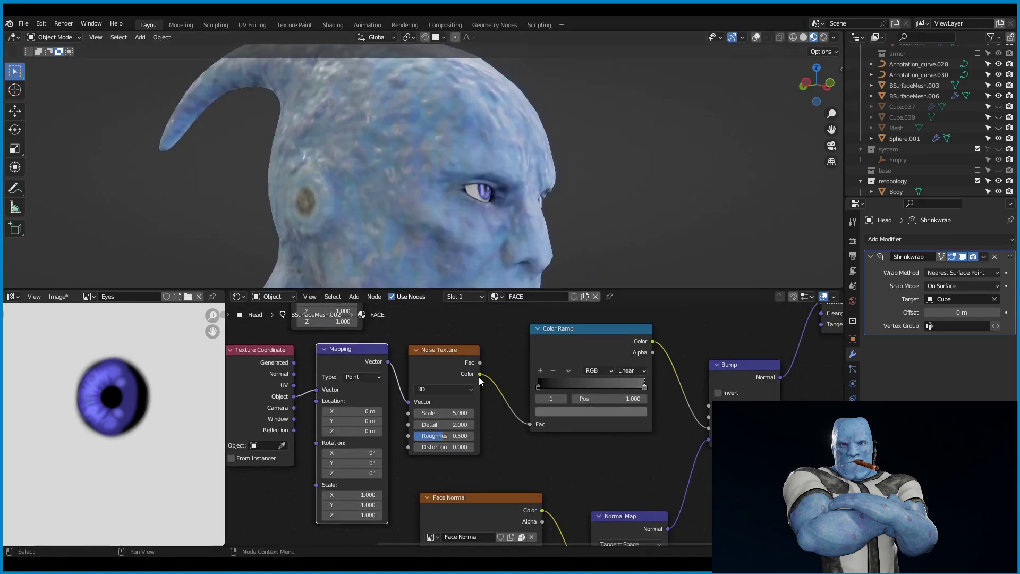
{"action": "mouse_move", "coordinate": [593, 210]}
{"action": "middle_mouse_down"}
{"action": "mouse_move", "coordinate": [623, 324]}
{"action": "mouse_move", "coordinate": [729, 185]}
{"action": "middle_mouse_up"}
{"action": "key", "text": "z"}
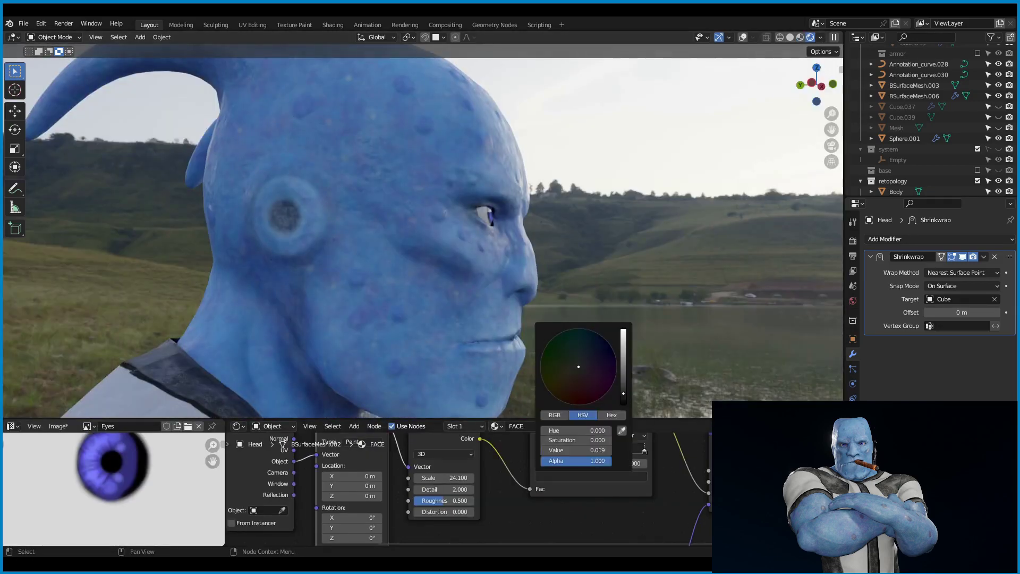
{"action": "mouse_move", "coordinate": [451, 501]}
{"action": "left_mouse_down"}
{"action": "mouse_move", "coordinate": [433, 501]}
{"action": "mouse_move", "coordinate": [457, 478]}
{"action": "left_mouse_up"}
{"action": "key", "text": "z"}
{"action": "left_click", "coordinate": [590, 475]}
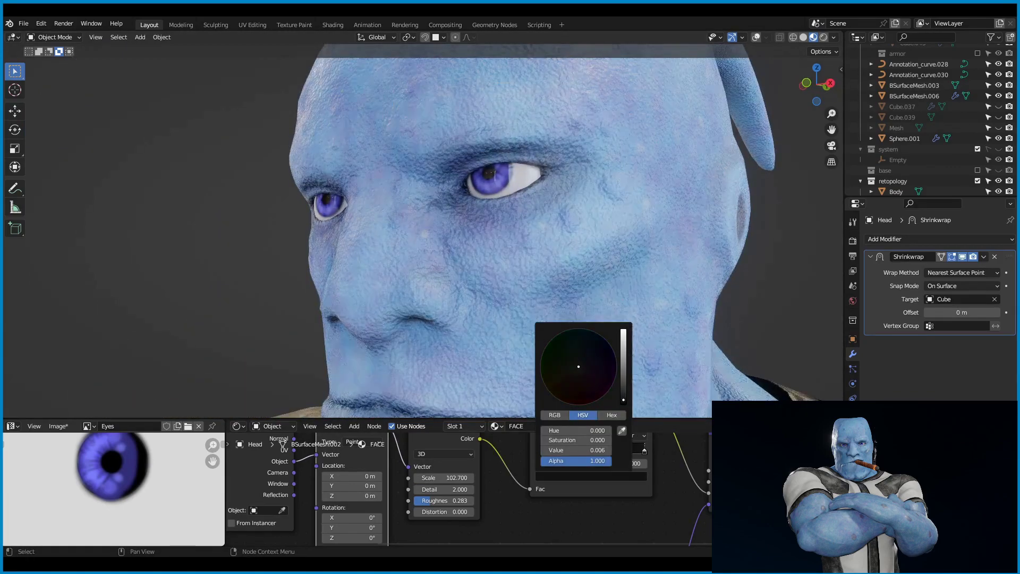
{"action": "left_click_drag", "start_coordinate": [623, 332], "coordinate": [624, 405]}
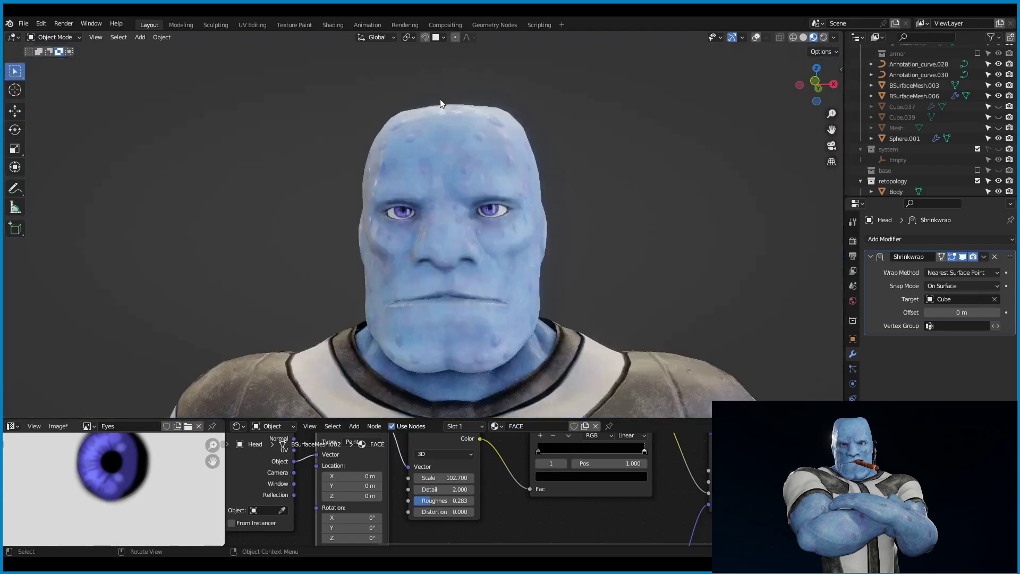
{"action": "left_click", "coordinate": [937, 239]}
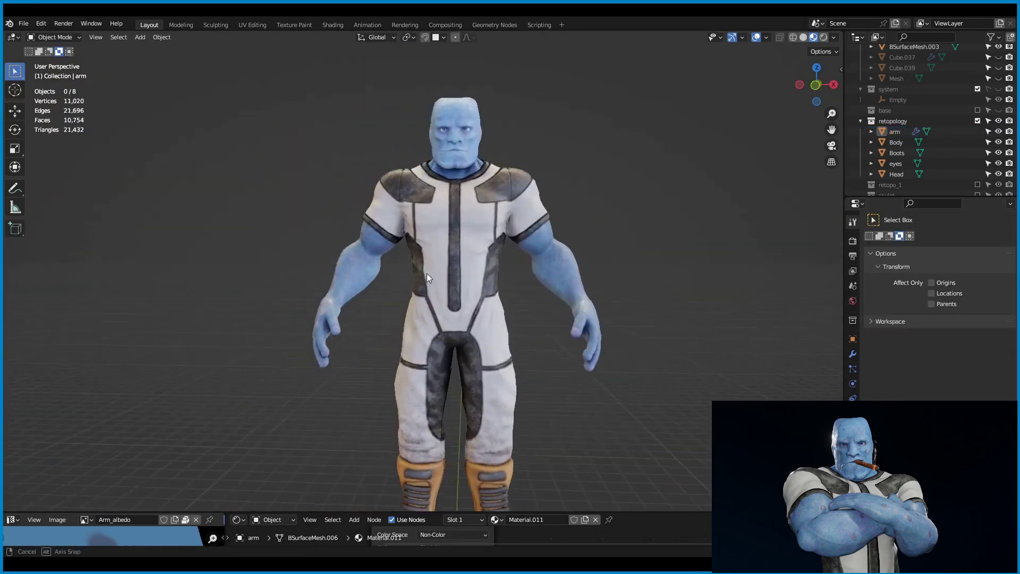
Add a human metarig at the origin in front view and show its skeleton settings.
{"action": "key", "text": "KP_1"}
{"action": "key", "text": "shift+a"}
{"action": "left_click", "coordinate": [643, 355]}
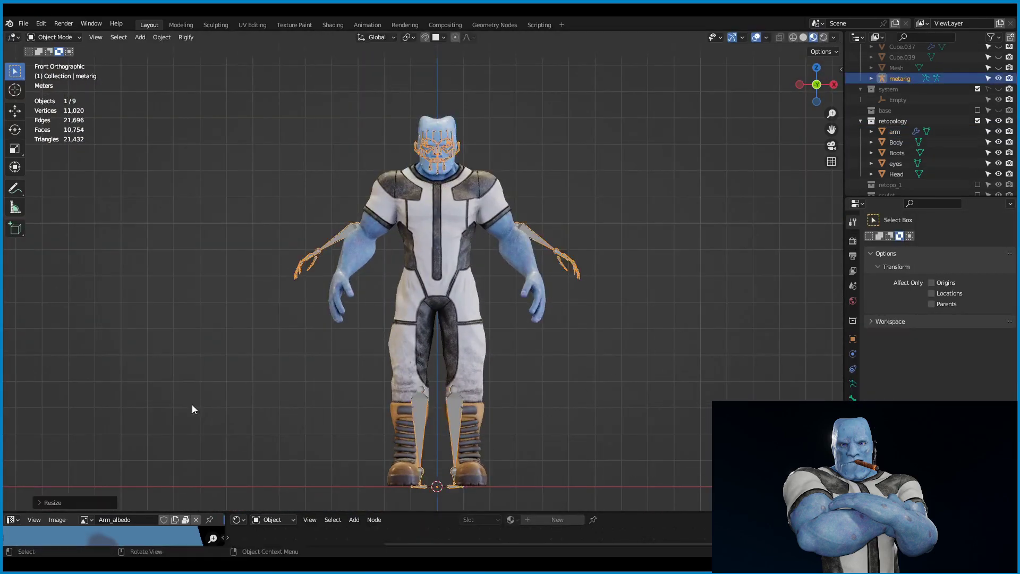
{"action": "left_click", "coordinate": [853, 383]}
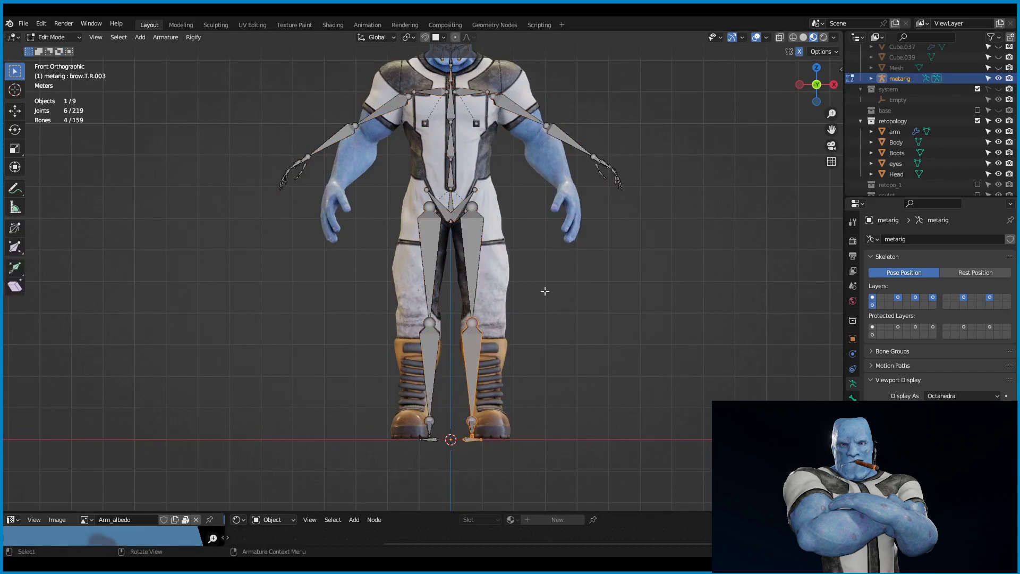
Select and move the foot joints, checking them in front and side views.
{"action": "left_click", "coordinate": [494, 258]}
{"action": "middle_click_drag", "start_coordinate": [494, 258], "coordinate": [531, 255]}
{"action": "key", "text": "KP_3"}
{"action": "scroll", "coordinate": [441, 319], "scroll_direction": "up", "scroll_amount": 4}
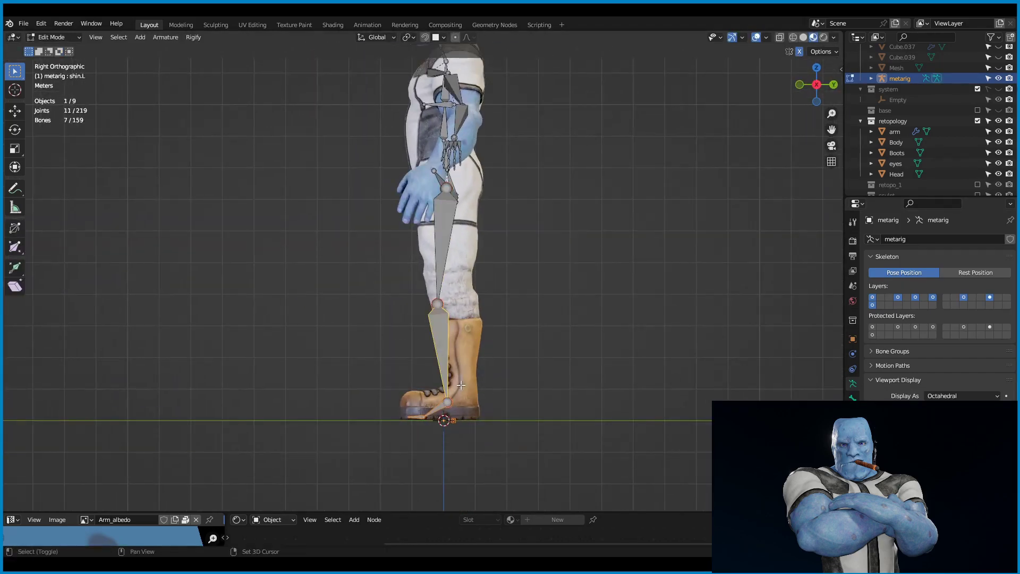
{"action": "left_click_drag", "start_coordinate": [383, 369], "coordinate": [418, 330]}
{"action": "key", "text": "KP_1"}
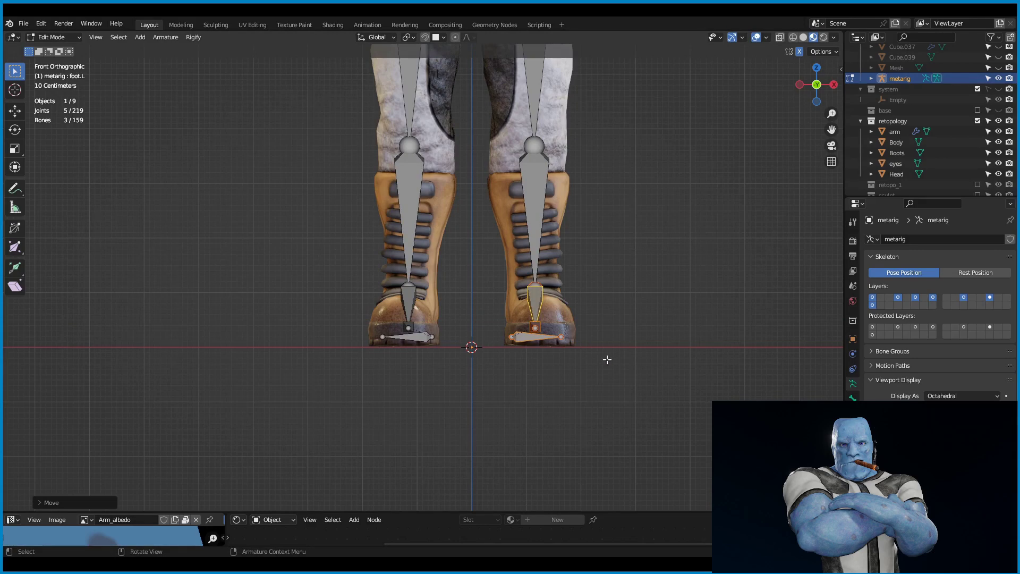
{"action": "scroll", "coordinate": [607, 359], "scroll_direction": "down", "scroll_amount": 3}
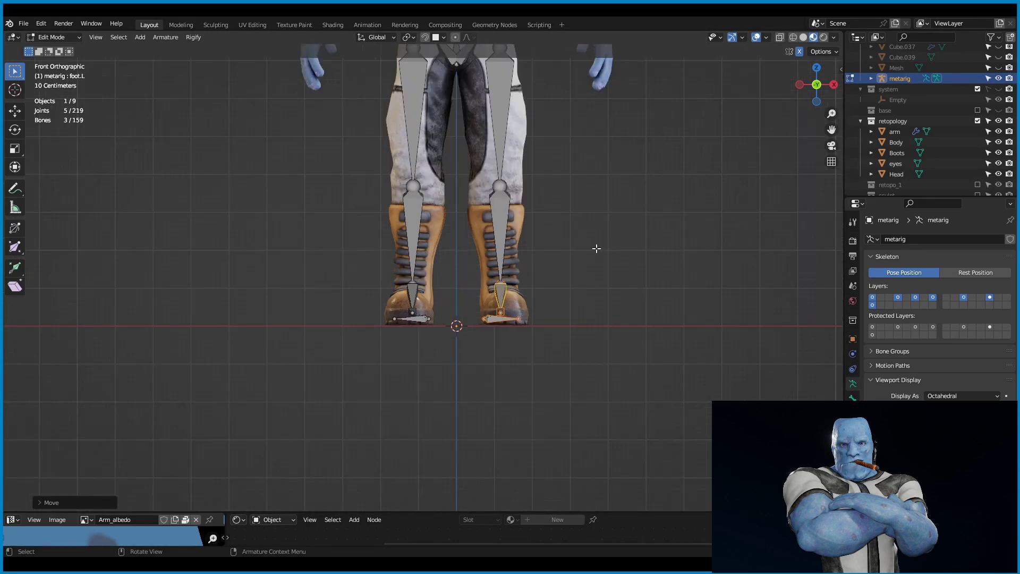
Select the knee joint in the leg's side view and adjust it.
{"action": "key", "text": "KP_3"}
{"action": "key", "text": "KP_1"}
{"action": "key", "text": "KP_3"}
{"action": "scroll", "coordinate": [610, 209], "scroll_direction": "up", "scroll_amount": 4}
{"action": "left_click", "coordinate": [429, 277]}
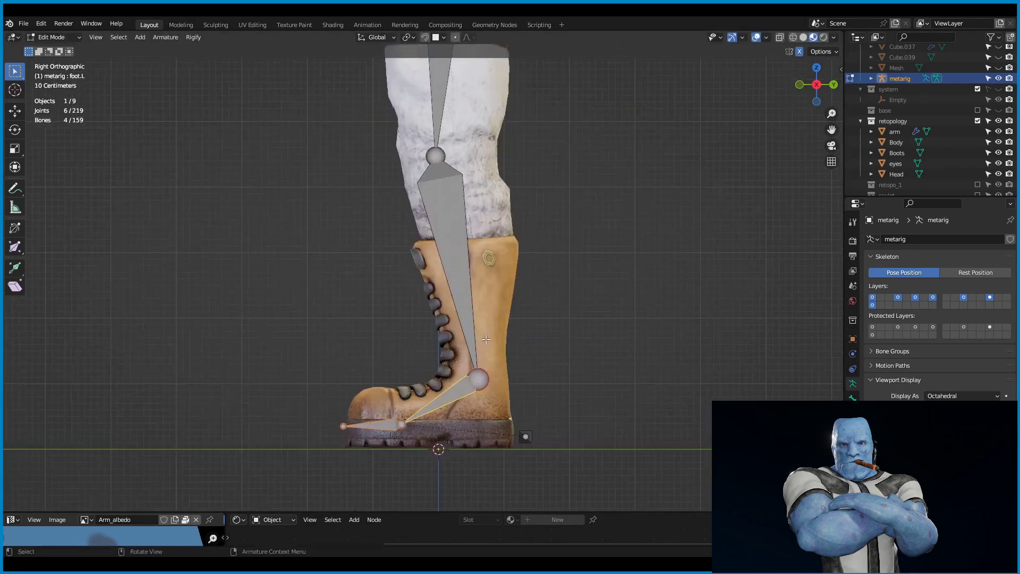
{"action": "scroll", "coordinate": [414, 323], "scroll_direction": "down", "scroll_amount": 4}
{"action": "key", "text": "KP_1"}
Rotate the upper_arm.L bone to fit the alien's arm.
{"action": "scroll", "coordinate": [422, 329], "scroll_direction": "up", "scroll_amount": 4}
{"action": "scroll", "coordinate": [513, 162], "scroll_direction": "down", "scroll_amount": 2}
{"action": "left_click", "coordinate": [524, 220]}
{"action": "key", "text": "r"}
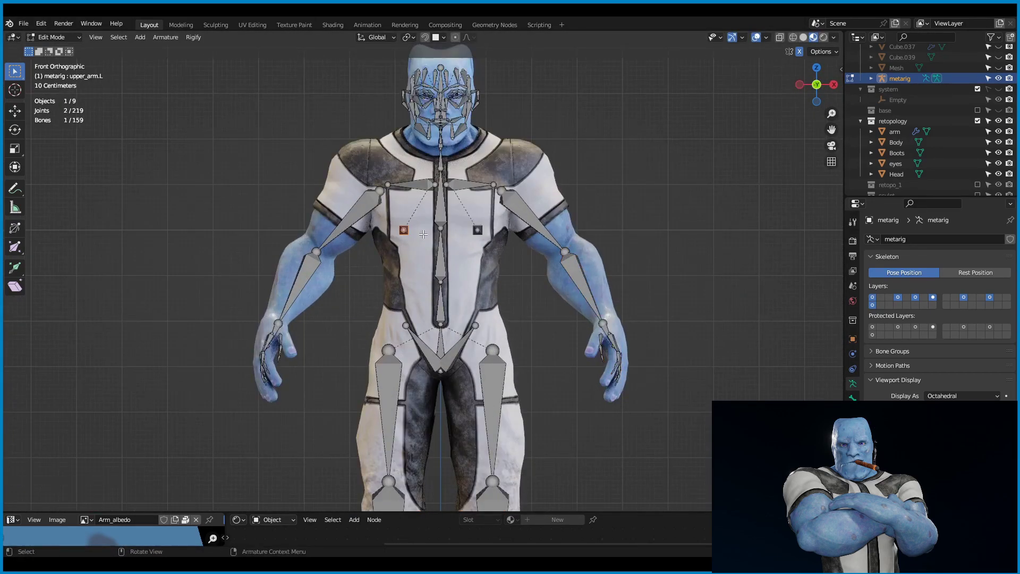
Move the face bones into the head from the side view.
{"action": "key", "text": "KP_3"}
{"action": "left_click", "coordinate": [470, 183]}
{"action": "scroll", "coordinate": [469, 183], "scroll_direction": "up", "scroll_amount": 3}
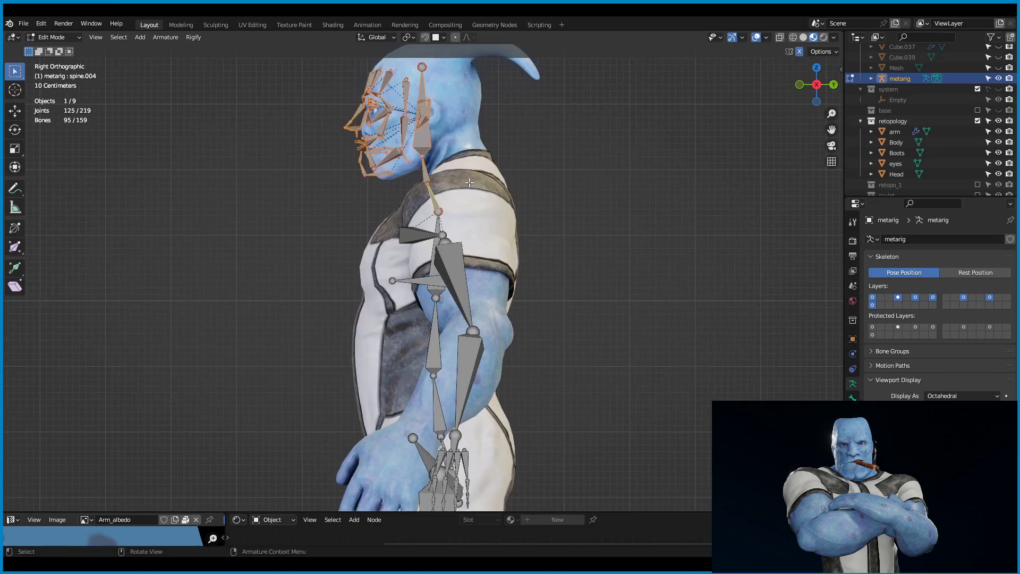
{"action": "left_click", "coordinate": [449, 151]}
{"action": "scroll", "coordinate": [449, 150], "scroll_direction": "down", "scroll_amount": 3}
{"action": "scroll", "coordinate": [468, 213], "scroll_direction": "up", "scroll_amount": 3}
{"action": "key", "text": "KP_1"}
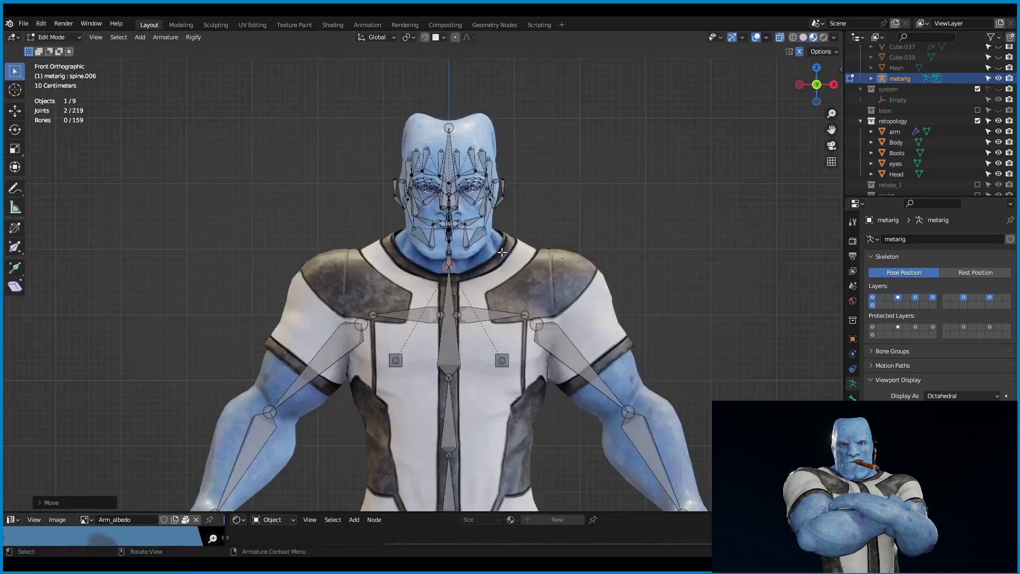
Cancel an accidental bone scale and select the elbow joint, orbiting around the rig.
{"action": "left_click", "coordinate": [594, 275]}
{"action": "middle_click_drag", "start_coordinate": [595, 274], "coordinate": [514, 302]}
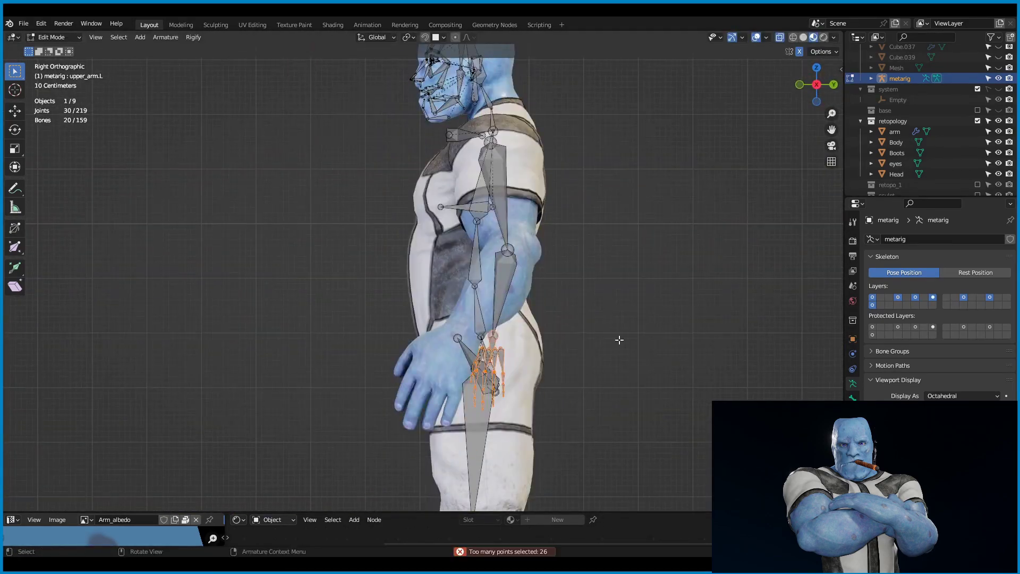
{"action": "right_click", "coordinate": [659, 376]}
{"action": "middle_click_drag", "start_coordinate": [659, 375], "coordinate": [617, 360]}
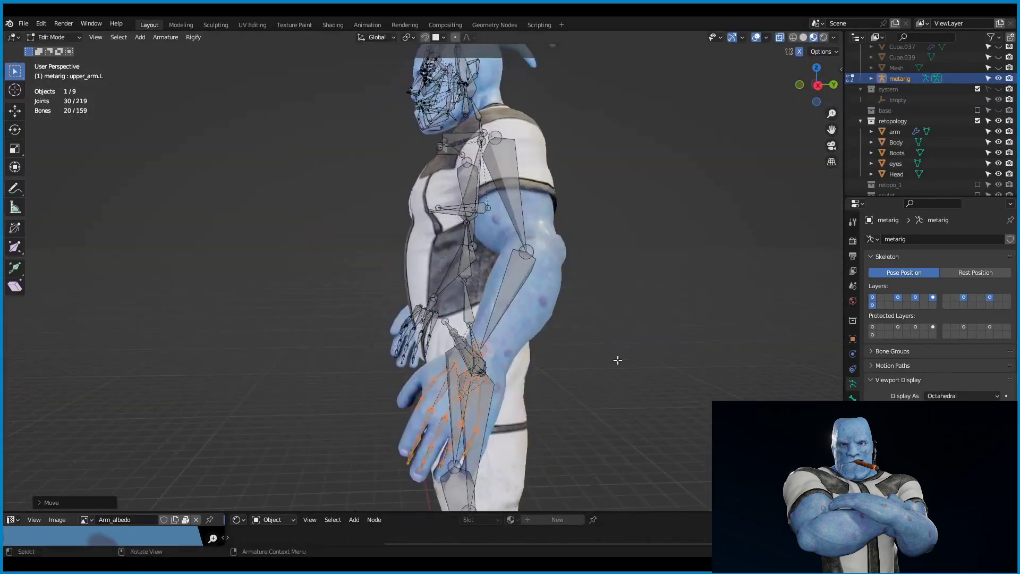
{"action": "left_click", "coordinate": [543, 245]}
{"action": "key", "text": "KP_1"}
Select the spine.006 head bone, then the nose and nose-tip joints.
{"action": "scroll", "coordinate": [448, 301], "scroll_direction": "up", "scroll_amount": 3}
{"action": "scroll", "coordinate": [448, 300], "scroll_direction": "down", "scroll_amount": 1}
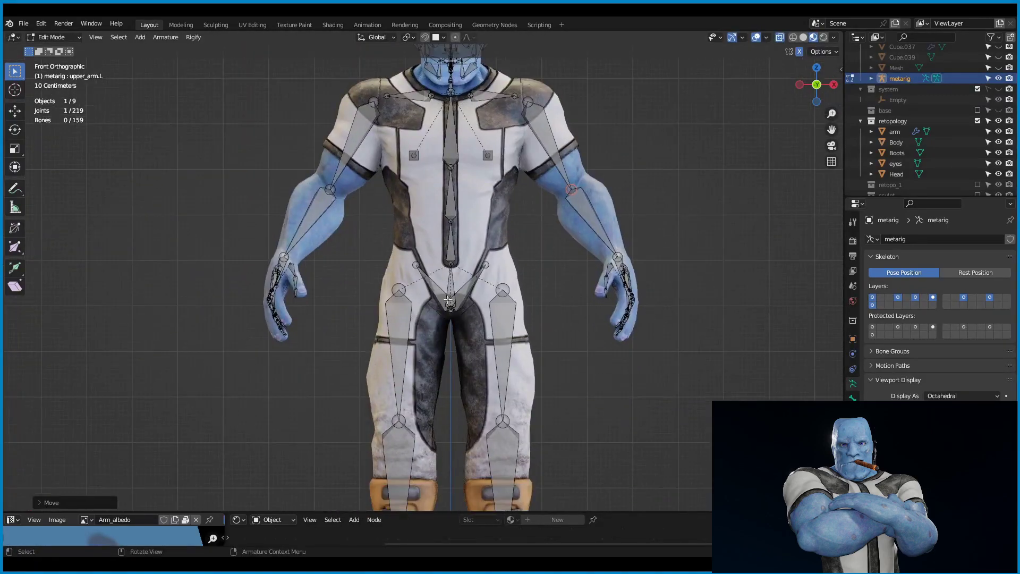
{"action": "middle_click_drag", "start_coordinate": [431, 49], "coordinate": [438, 72], "text": "shift"}
{"action": "left_click", "coordinate": [505, 226]}
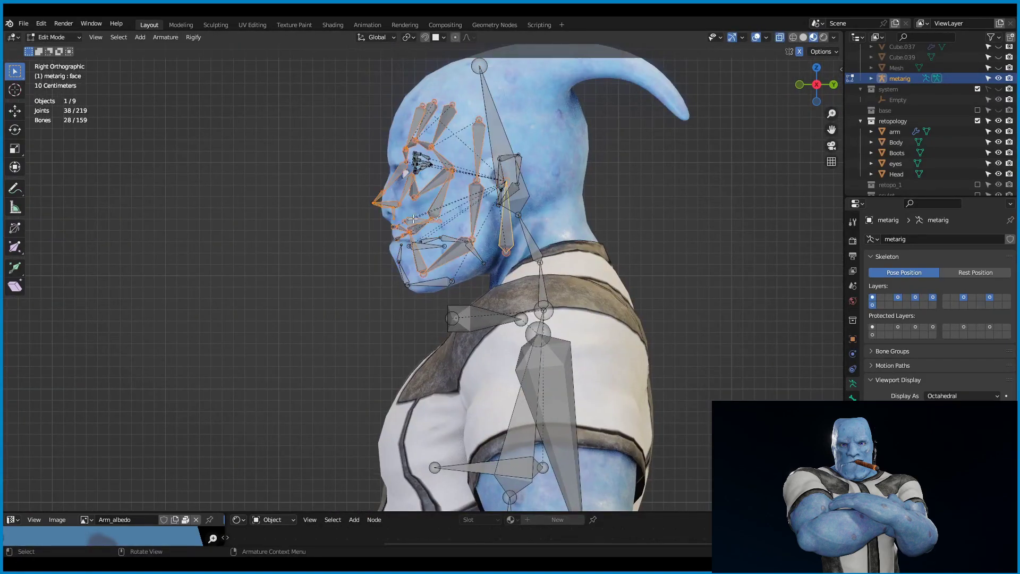
{"action": "middle_click_drag", "start_coordinate": [548, 203], "coordinate": [587, 183]}
{"action": "scroll", "coordinate": [587, 182], "scroll_direction": "up", "scroll_amount": 5}
{"action": "left_click", "coordinate": [375, 257]}
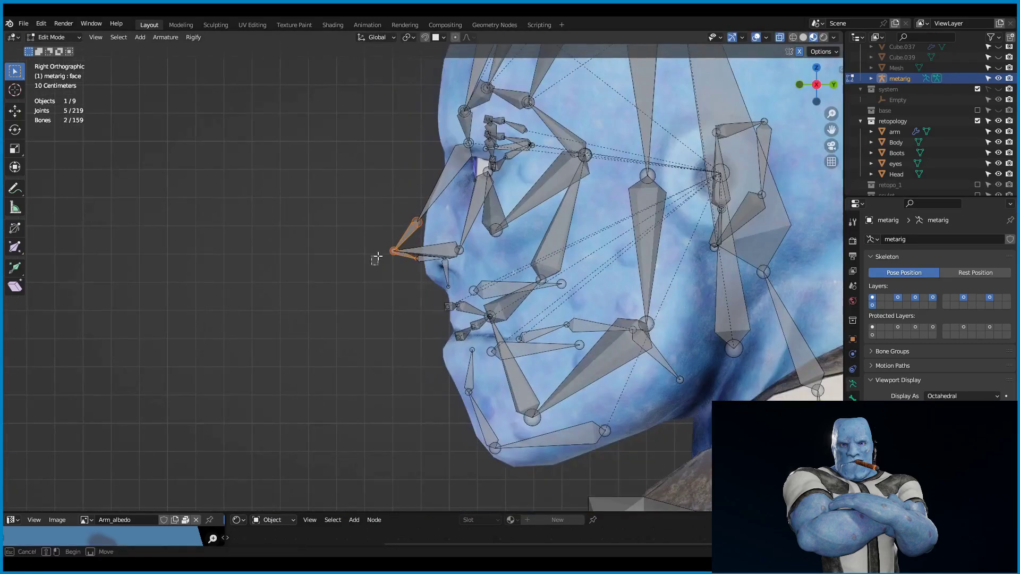
{"action": "scroll", "coordinate": [375, 257], "scroll_direction": "up", "scroll_amount": 4}
{"action": "middle_click_drag", "start_coordinate": [611, 266], "coordinate": [658, 281]}
{"action": "scroll", "coordinate": [446, 257], "scroll_direction": "down", "scroll_amount": 3}
Check the shoulder.L and breast.L bones across side, top and front views.
{"action": "key", "text": "KP_3"}
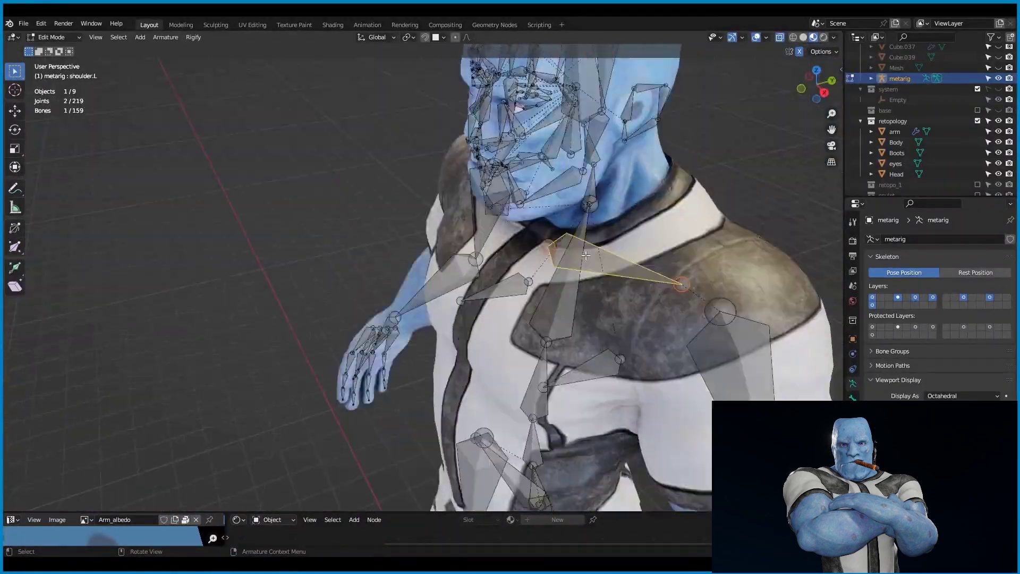
{"action": "scroll", "coordinate": [546, 244], "scroll_direction": "down", "scroll_amount": 2}
{"action": "left_click", "coordinate": [546, 244]}
{"action": "key", "text": "KP_7"}
{"action": "key", "text": "KP_1"}
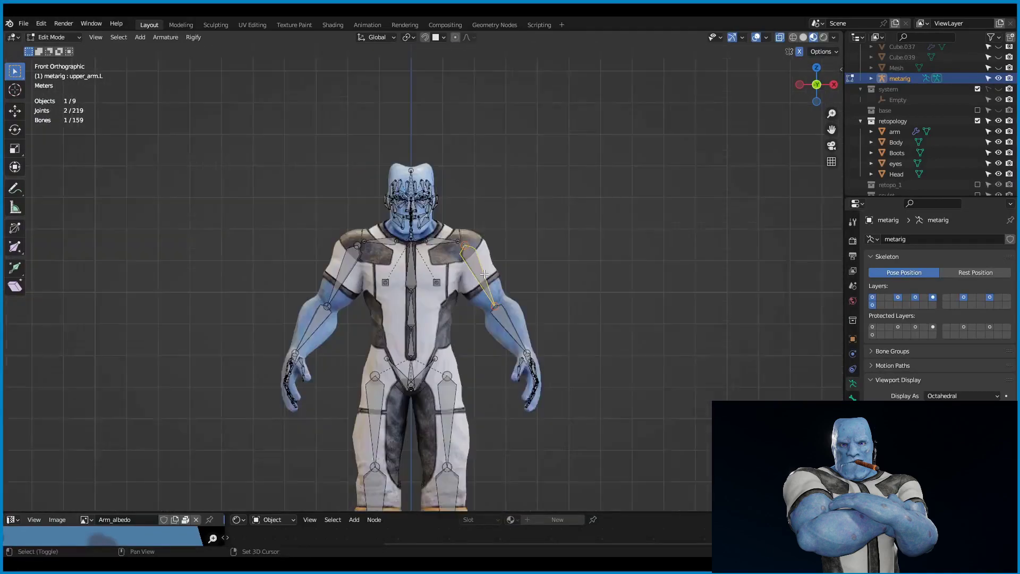
{"action": "scroll", "coordinate": [517, 193], "scroll_direction": "up", "scroll_amount": 4}
{"action": "left_click", "coordinate": [517, 193]}
{"action": "key", "text": "KP_3"}
{"action": "key", "text": "KP_1"}
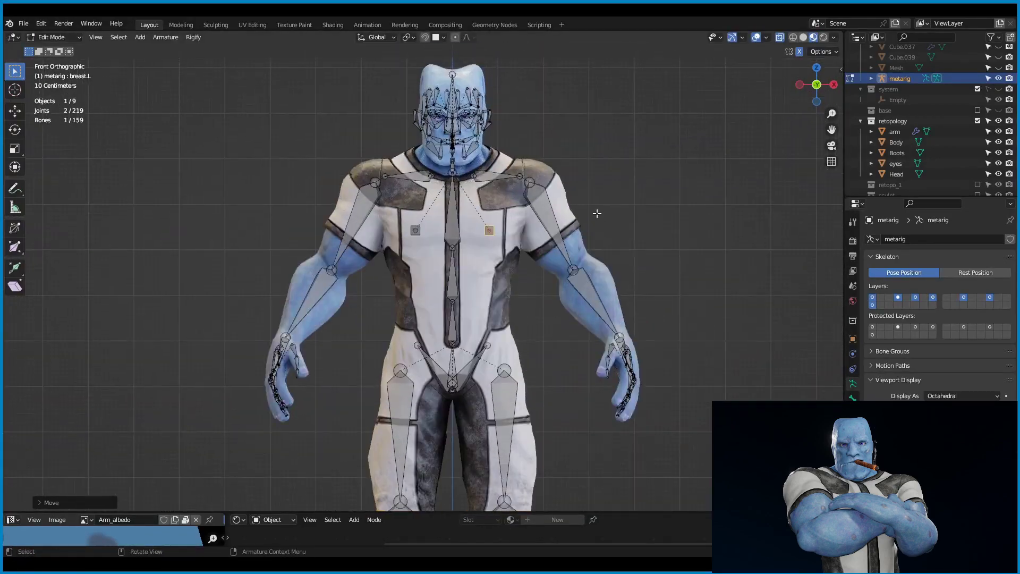
{"action": "middle_click_drag", "start_coordinate": [597, 213], "coordinate": [656, 339]}
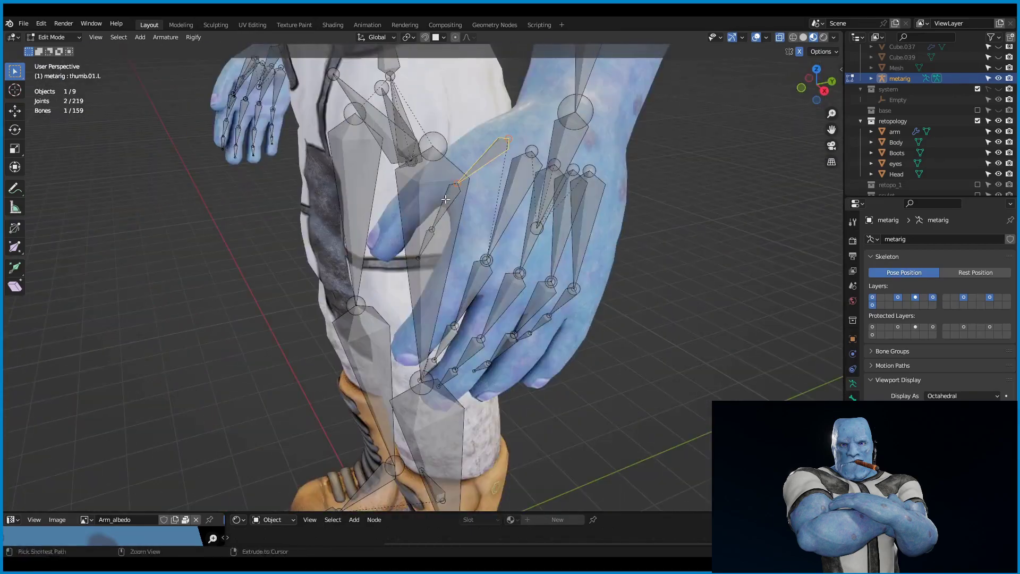
Move the left thumb joints into the alien's thumb.
{"action": "left_click", "coordinate": [445, 199], "text": "ctrl"}
{"action": "key", "text": "KP_3"}
{"action": "scroll", "coordinate": [494, 241], "scroll_direction": "up", "scroll_amount": 4}
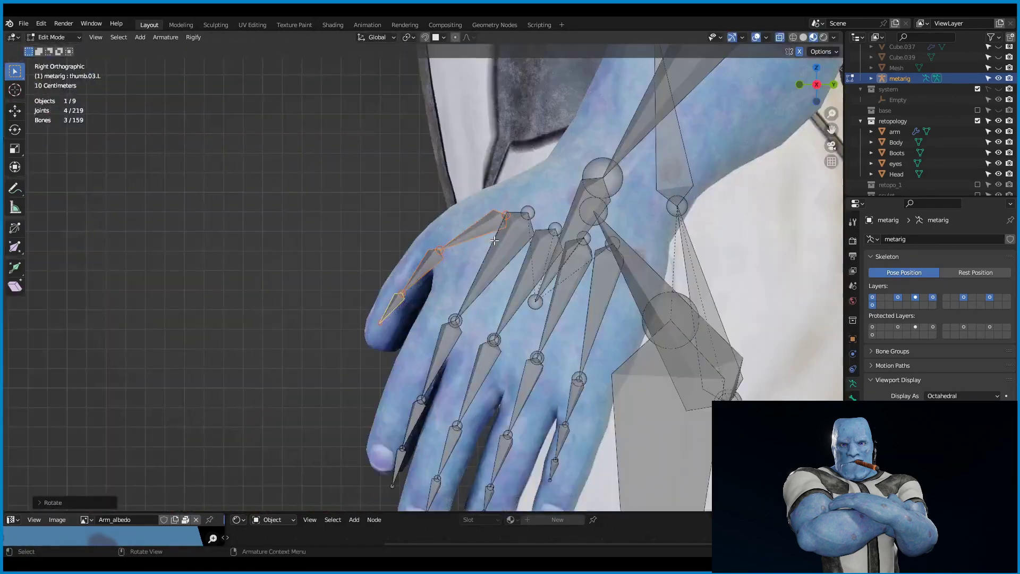
{"action": "mouse_move", "coordinate": [494, 241]}
{"action": "middle_mouse_down"}
{"action": "mouse_move", "coordinate": [546, 190]}
{"action": "mouse_move", "coordinate": [389, 301]}
{"action": "middle_mouse_up"}
{"action": "mouse_move", "coordinate": [594, 258]}
{"action": "middle_mouse_down"}
{"action": "mouse_move", "coordinate": [563, 238]}
{"action": "mouse_move", "coordinate": [396, 302]}
{"action": "mouse_move", "coordinate": [495, 231]}
{"action": "middle_mouse_up"}
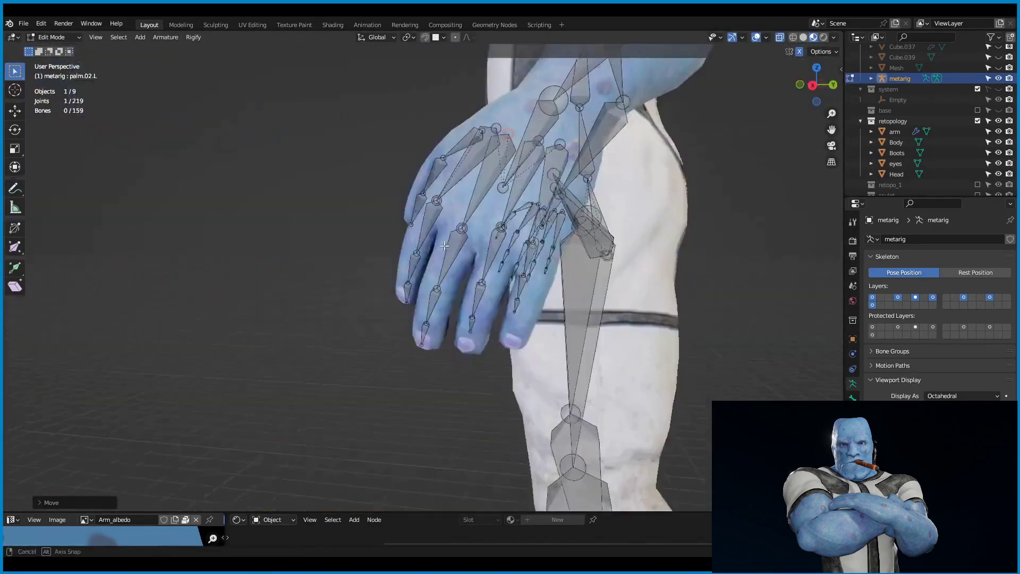
Place the palm.02.L and palm.04.L joints inside the palm, then select the ring and middle finger bones.
{"action": "left_click", "coordinate": [495, 231]}
{"action": "mouse_move", "coordinate": [606, 252]}
{"action": "middle_mouse_down"}
{"action": "mouse_move", "coordinate": [534, 292]}
{"action": "mouse_move", "coordinate": [423, 384]}
{"action": "mouse_move", "coordinate": [414, 350]}
{"action": "mouse_move", "coordinate": [681, 269]}
{"action": "mouse_move", "coordinate": [416, 236]}
{"action": "middle_mouse_up"}
{"action": "left_click", "coordinate": [530, 295]}
{"action": "left_click", "coordinate": [423, 384]}
{"action": "left_click", "coordinate": [419, 362], "text": "shift"}
{"action": "left_click", "coordinate": [444, 353]}
{"action": "left_click", "coordinate": [681, 270]}
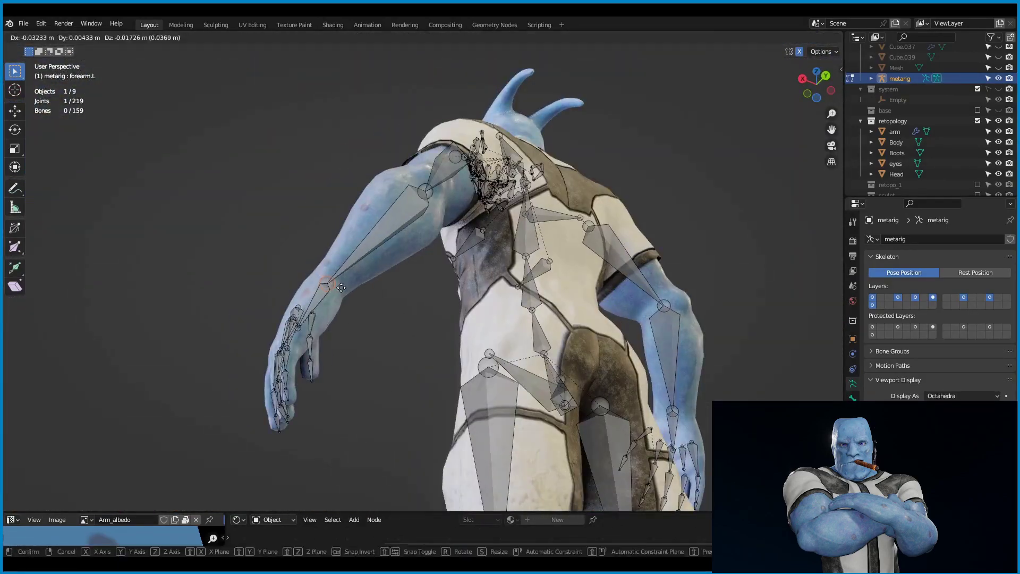
{"action": "mouse_move", "coordinate": [416, 236]}
{"action": "middle_mouse_down"}
{"action": "mouse_move", "coordinate": [533, 271]}
{"action": "mouse_move", "coordinate": [626, 276]}
{"action": "middle_mouse_up"}
Select the linked face bones and adjust the tongue and chin bone joints in side view.
{"action": "key", "text": "l"}
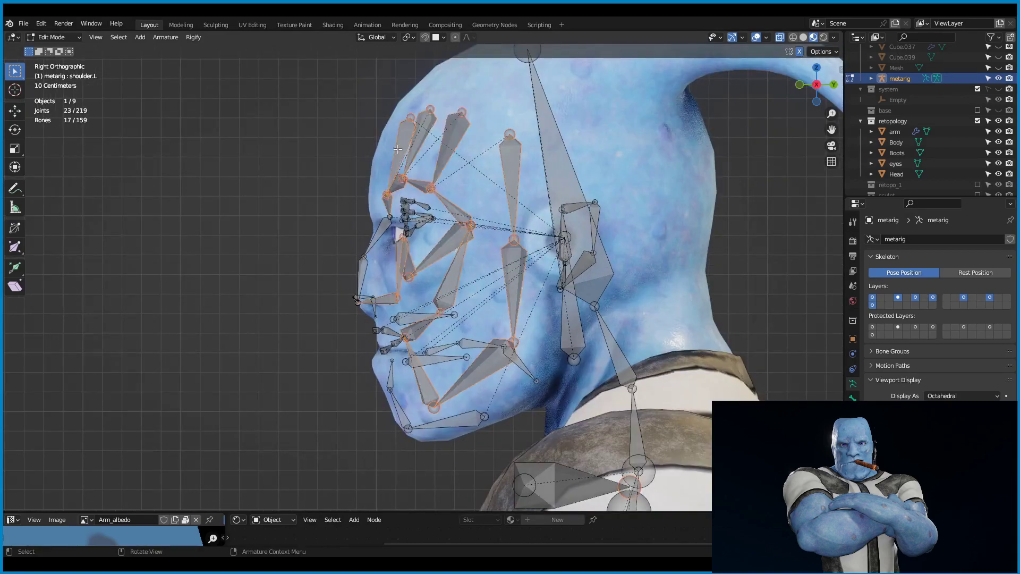
{"action": "key", "text": "KP_3"}
{"action": "key", "text": "l"}
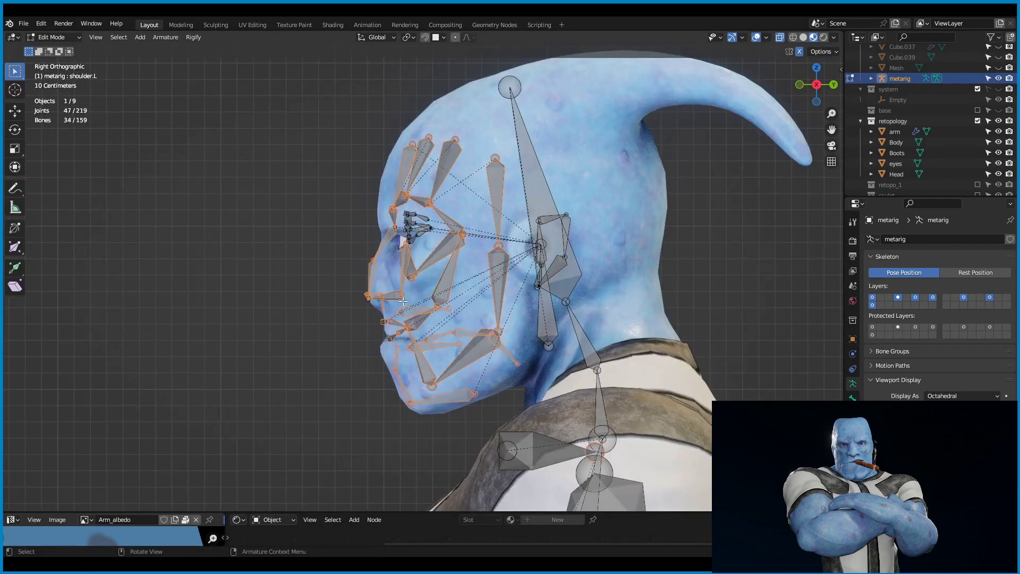
{"action": "left_click", "coordinate": [501, 380]}
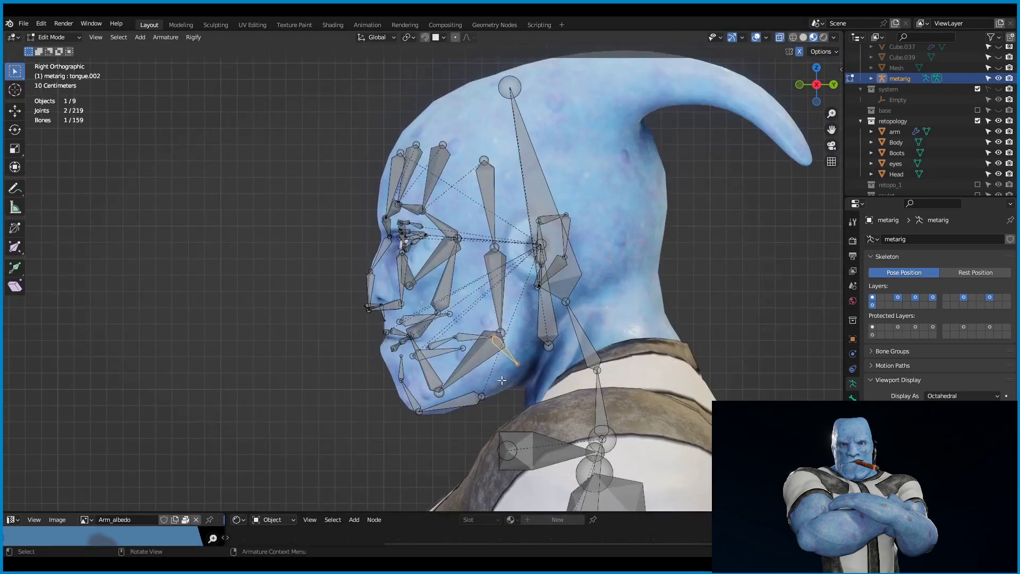
{"action": "key", "text": "Escape"}
{"action": "left_click", "coordinate": [396, 374]}
{"action": "scroll", "coordinate": [396, 373], "scroll_direction": "up", "scroll_amount": 3}
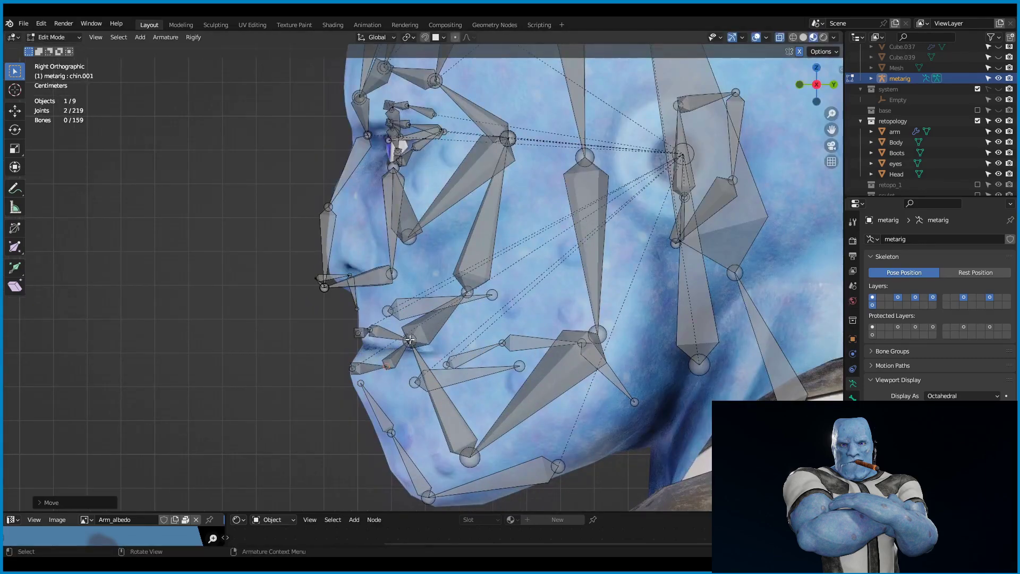
{"action": "scroll", "coordinate": [410, 340], "scroll_direction": "down", "scroll_amount": 6}
{"action": "key", "text": "Escape"}
{"action": "scroll", "coordinate": [575, 250], "scroll_direction": "up", "scroll_amount": 1}
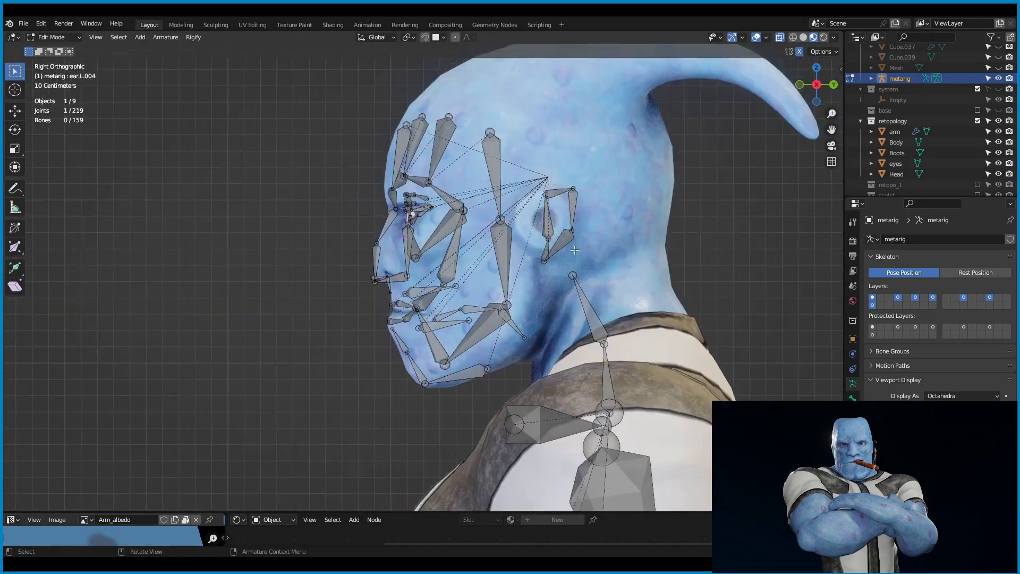
Move the ear bones onto the alien's ear and split the lip bones into more segments.
{"action": "key", "text": "KP_3"}
{"action": "key", "text": "g"}
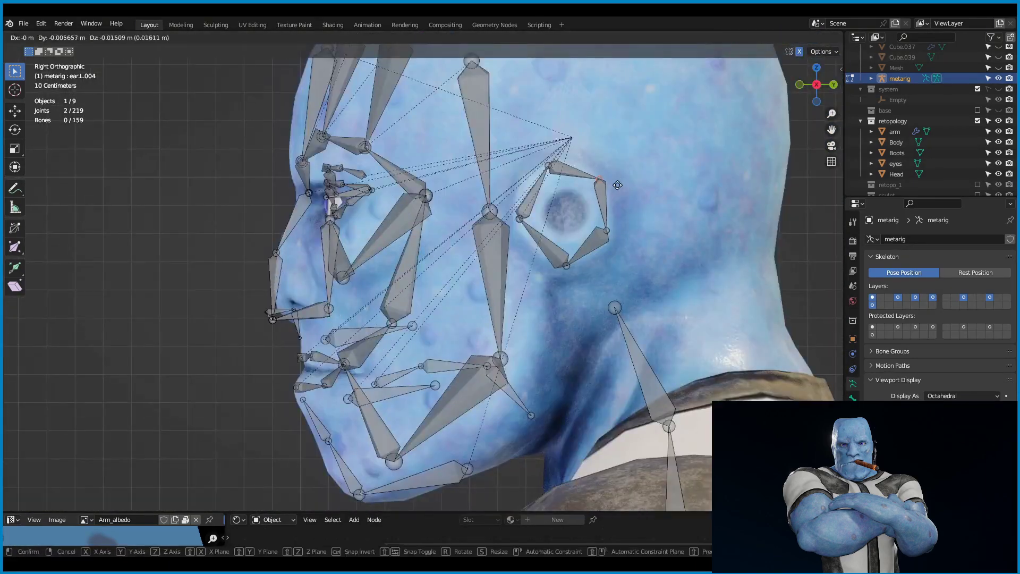
{"action": "middle_click_drag", "start_coordinate": [520, 353], "coordinate": [500, 349]}
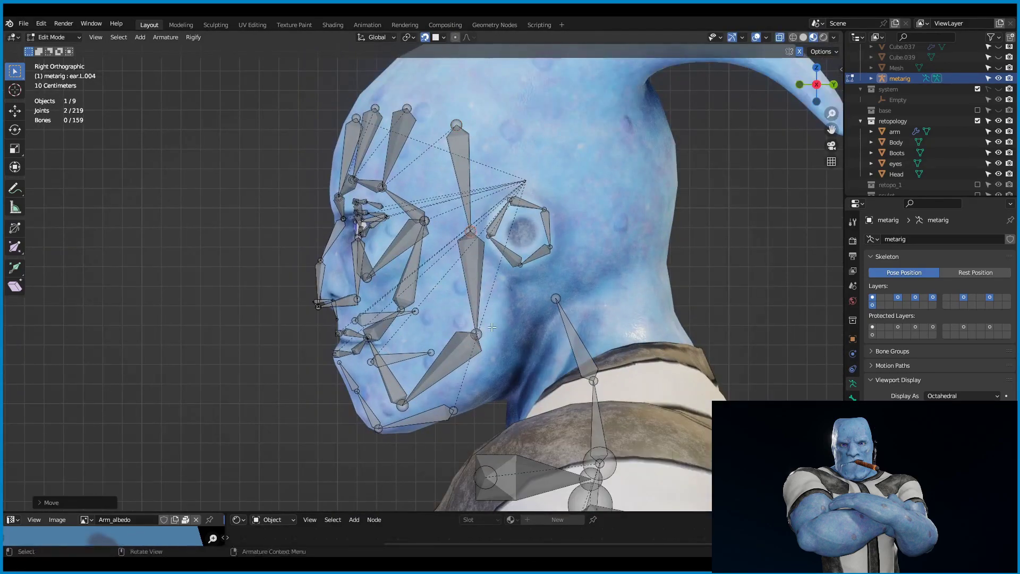
{"action": "key", "text": "Escape"}
{"action": "scroll", "coordinate": [462, 335], "scroll_direction": "up", "scroll_amount": 3}
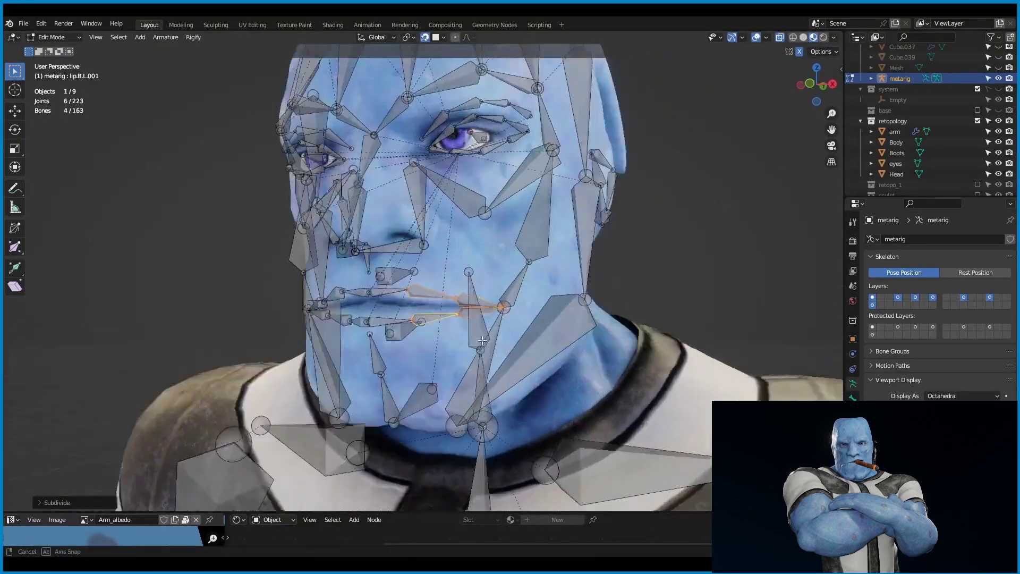
Slide the lip.T.L.001 joint along the mouth on the X axis.
{"action": "mouse_move", "coordinate": [462, 335]}
{"action": "middle_mouse_down"}
{"action": "mouse_move", "coordinate": [372, 298]}
{"action": "mouse_move", "coordinate": [385, 335]}
{"action": "mouse_move", "coordinate": [387, 242]}
{"action": "middle_mouse_up"}
{"action": "scroll", "coordinate": [372, 297], "scroll_direction": "up", "scroll_amount": 2}
{"action": "left_click", "coordinate": [359, 281]}
{"action": "key", "text": "g"}
{"action": "key", "text": "x"}
{"action": "key", "text": "Return"}
{"action": "scroll", "coordinate": [372, 297], "scroll_direction": "down", "scroll_amount": 4}
{"action": "scroll", "coordinate": [385, 319], "scroll_direction": "up", "scroll_amount": 3}
{"action": "scroll", "coordinate": [384, 318], "scroll_direction": "down", "scroll_amount": 2}
Place the nose bone joint on the nose tip, checking front and side views.
{"action": "key", "text": "KP_3"}
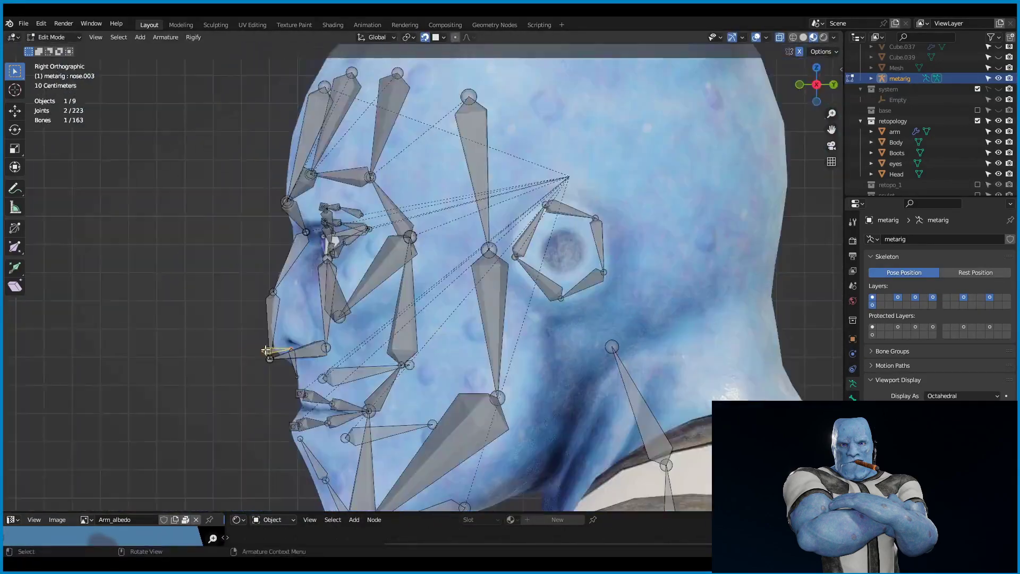
{"action": "scroll", "coordinate": [387, 242], "scroll_direction": "up", "scroll_amount": 5}
{"action": "left_click", "coordinate": [361, 298], "text": "shift"}
{"action": "key", "text": "KP_1"}
{"action": "key", "text": "KP_3"}
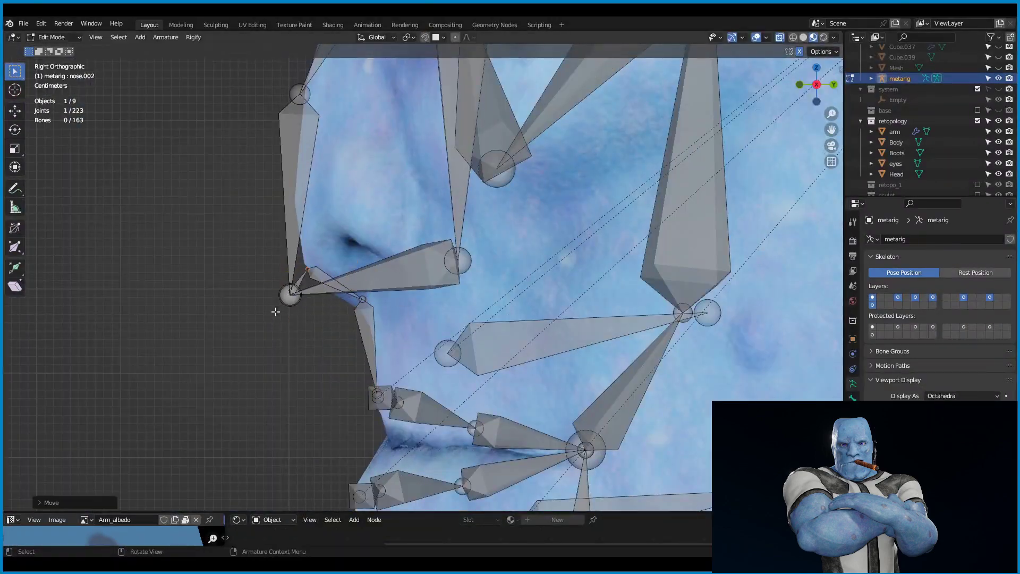
{"action": "key", "text": "KP_1"}
{"action": "scroll", "coordinate": [275, 311], "scroll_direction": "down", "scroll_amount": 3}
{"action": "scroll", "coordinate": [275, 311], "scroll_direction": "up", "scroll_amount": 2}
{"action": "scroll", "coordinate": [275, 311], "scroll_direction": "up", "scroll_amount": 3}
Move the eye.L bone into position inside the left eye.
{"action": "mouse_move", "coordinate": [276, 311]}
{"action": "middle_mouse_down"}
{"action": "mouse_move", "coordinate": [614, 238]}
{"action": "mouse_move", "coordinate": [478, 255]}
{"action": "middle_mouse_up"}
{"action": "key", "text": "KP_1"}
{"action": "key", "text": "KP_1"}
{"action": "scroll", "coordinate": [374, 288], "scroll_direction": "up", "scroll_amount": 3}
{"action": "left_click", "coordinate": [373, 288]}
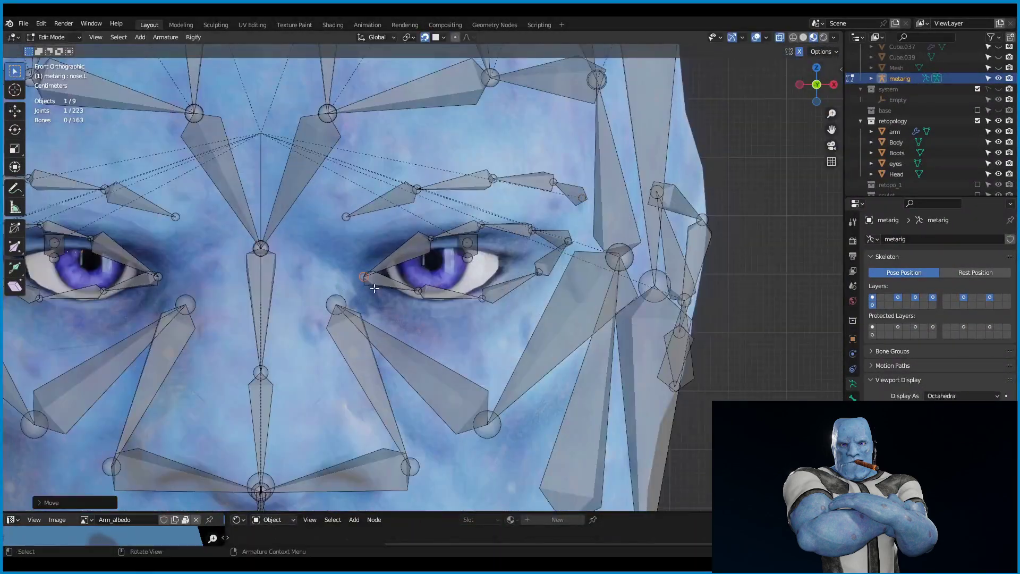
{"action": "left_click", "coordinate": [468, 249]}
{"action": "scroll", "coordinate": [467, 249], "scroll_direction": "up", "scroll_amount": 2}
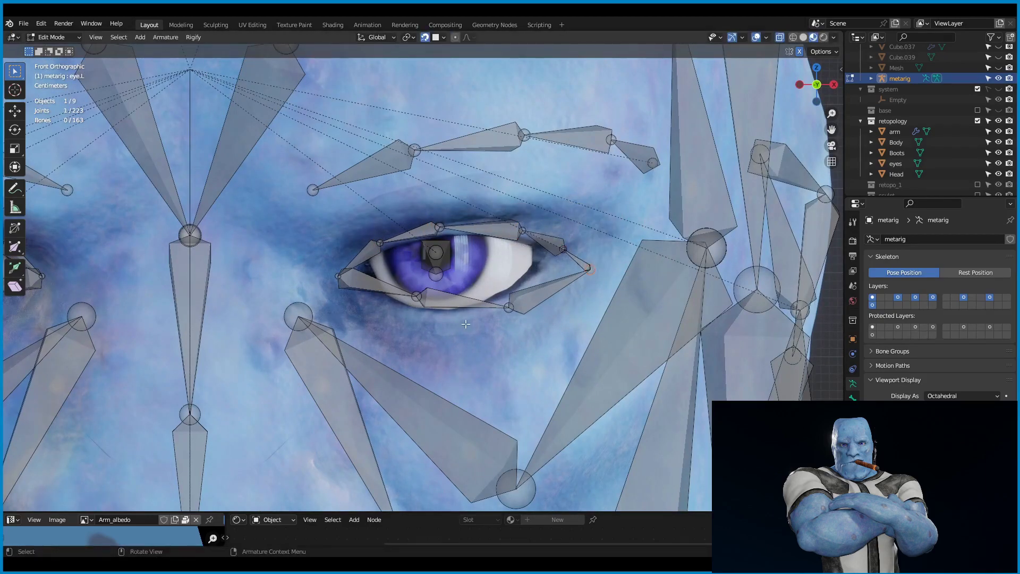
{"action": "left_click", "coordinate": [583, 277]}
{"action": "scroll", "coordinate": [583, 277], "scroll_direction": "down", "scroll_amount": 4}
{"action": "scroll", "coordinate": [531, 297], "scroll_direction": "up", "scroll_amount": 1}
{"action": "scroll", "coordinate": [532, 298], "scroll_direction": "down", "scroll_amount": 3}
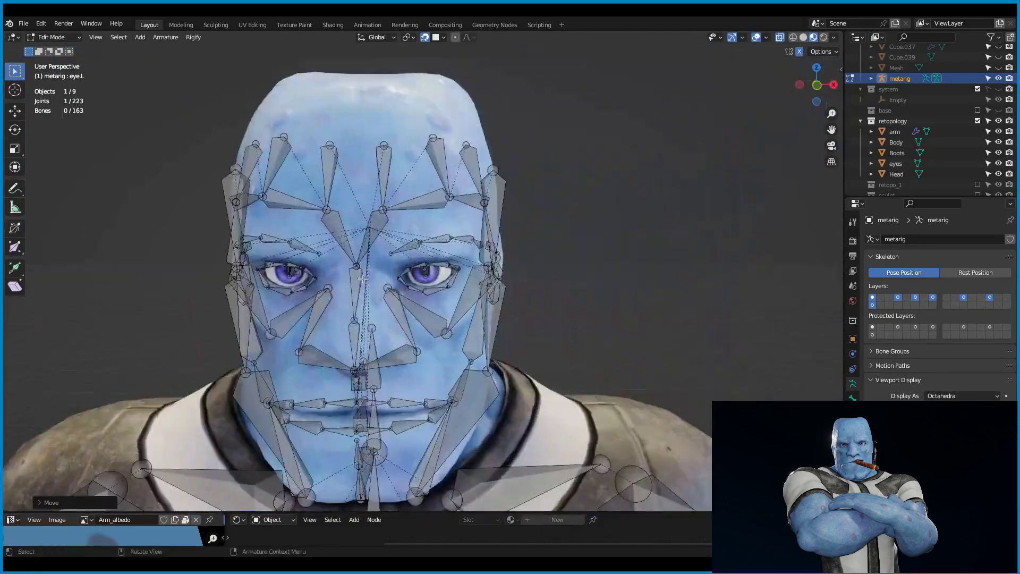
Check the bone fit from side and front, selecting the tongue.001 bone.
{"action": "mouse_move", "coordinate": [531, 298]}
{"action": "middle_mouse_down"}
{"action": "mouse_move", "coordinate": [500, 320]}
{"action": "mouse_move", "coordinate": [441, 270]}
{"action": "middle_mouse_up"}
{"action": "scroll", "coordinate": [440, 270], "scroll_direction": "down", "scroll_amount": 4}
{"action": "scroll", "coordinate": [526, 298], "scroll_direction": "up", "scroll_amount": 3}
{"action": "mouse_move", "coordinate": [525, 303]}
{"action": "middle_mouse_down"}
{"action": "mouse_move", "coordinate": [589, 247]}
{"action": "mouse_move", "coordinate": [587, 228]}
{"action": "mouse_move", "coordinate": [534, 268]}
{"action": "middle_mouse_up"}
{"action": "scroll", "coordinate": [589, 247], "scroll_direction": "down", "scroll_amount": 1}
{"action": "scroll", "coordinate": [534, 268], "scroll_direction": "down", "scroll_amount": 2}
{"action": "middle_click_drag", "start_coordinate": [590, 341], "coordinate": [439, 313]}
{"action": "scroll", "coordinate": [439, 313], "scroll_direction": "up", "scroll_amount": 3}
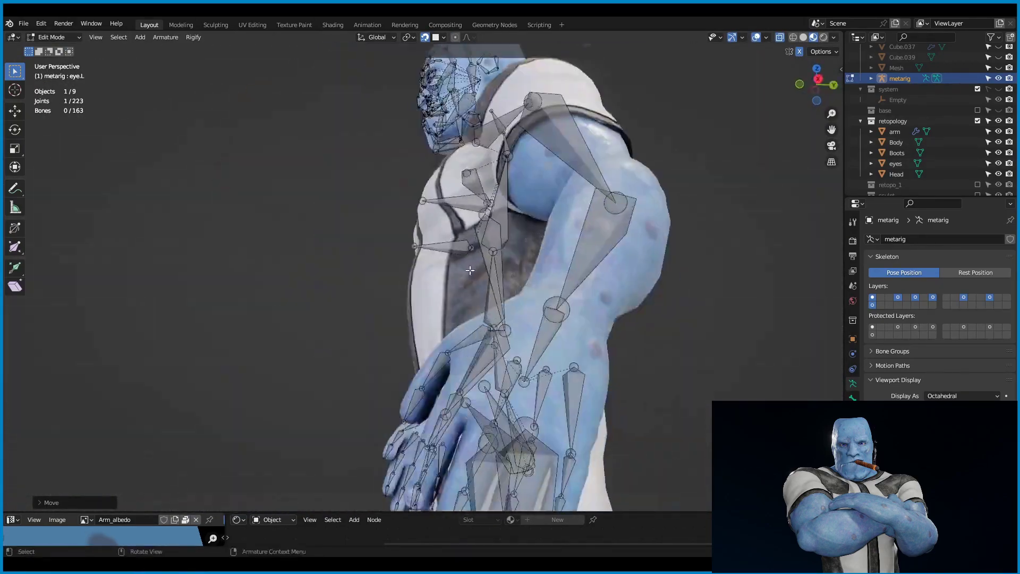
{"action": "scroll", "coordinate": [439, 313], "scroll_direction": "up", "scroll_amount": 2}
{"action": "left_click", "coordinate": [653, 332]}
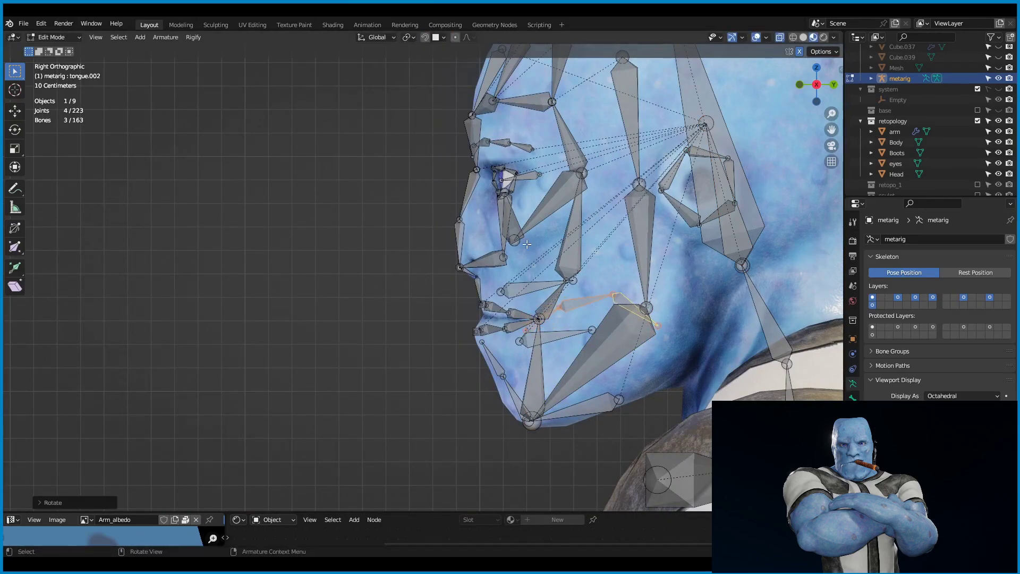
Save the file and inspect the whole character.
{"action": "key", "text": "ctrl+s"}
{"action": "scroll", "coordinate": [526, 244], "scroll_direction": "down", "scroll_amount": 5}
{"action": "mouse_move", "coordinate": [527, 243]}
{"action": "middle_mouse_down"}
{"action": "mouse_move", "coordinate": [542, 281]}
{"action": "mouse_move", "coordinate": [372, 287]}
{"action": "mouse_move", "coordinate": [372, 266]}
{"action": "mouse_move", "coordinate": [413, 250]}
{"action": "middle_mouse_up"}
{"action": "scroll", "coordinate": [531, 260], "scroll_direction": "up", "scroll_amount": 3}
{"action": "scroll", "coordinate": [532, 260], "scroll_direction": "down", "scroll_amount": 2}
Clear the bone selection and fit the eye.R and eye.L bones in front view with material preview.
{"action": "key", "text": "KP_1"}
{"action": "scroll", "coordinate": [543, 282], "scroll_direction": "down", "scroll_amount": 1}
{"action": "key", "text": "alt+a"}
{"action": "scroll", "coordinate": [543, 282], "scroll_direction": "up", "scroll_amount": 3}
{"action": "scroll", "coordinate": [371, 287], "scroll_direction": "up", "scroll_amount": 3}
{"action": "left_click", "coordinate": [332, 291]}
{"action": "key", "text": "KP_1"}
{"action": "key", "text": "KP_Decimal"}
{"action": "left_click", "coordinate": [812, 38]}
Select the Head retopology mesh and put it in Sculpt Mode.
{"action": "left_click", "coordinate": [51, 37]}
{"action": "left_click", "coordinate": [53, 69]}
{"action": "scroll", "coordinate": [413, 249], "scroll_direction": "down", "scroll_amount": 5}
{"action": "scroll", "coordinate": [578, 245], "scroll_direction": "down", "scroll_amount": 3}
{"action": "mouse_move", "coordinate": [578, 246]}
{"action": "middle_mouse_down"}
{"action": "mouse_move", "coordinate": [469, 244]}
{"action": "mouse_move", "coordinate": [542, 200]}
{"action": "middle_mouse_up"}
{"action": "scroll", "coordinate": [531, 213], "scroll_direction": "up", "scroll_amount": 3}
Isolate the lip strip by hiding the other head-mesh vertices.
{"action": "scroll", "coordinate": [542, 200], "scroll_direction": "down", "scroll_amount": 5}
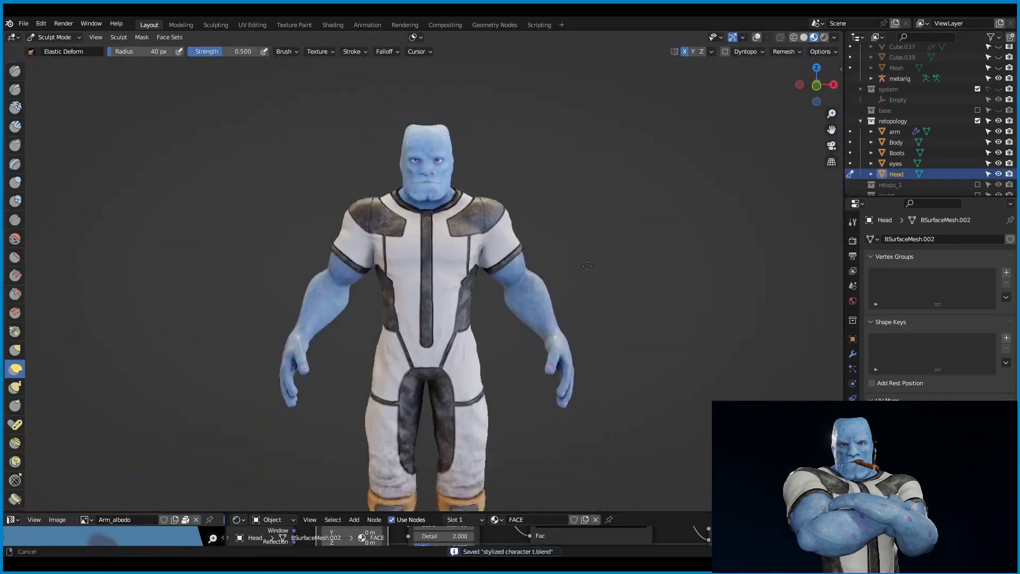
{"action": "scroll", "coordinate": [525, 222], "scroll_direction": "up", "scroll_amount": 4}
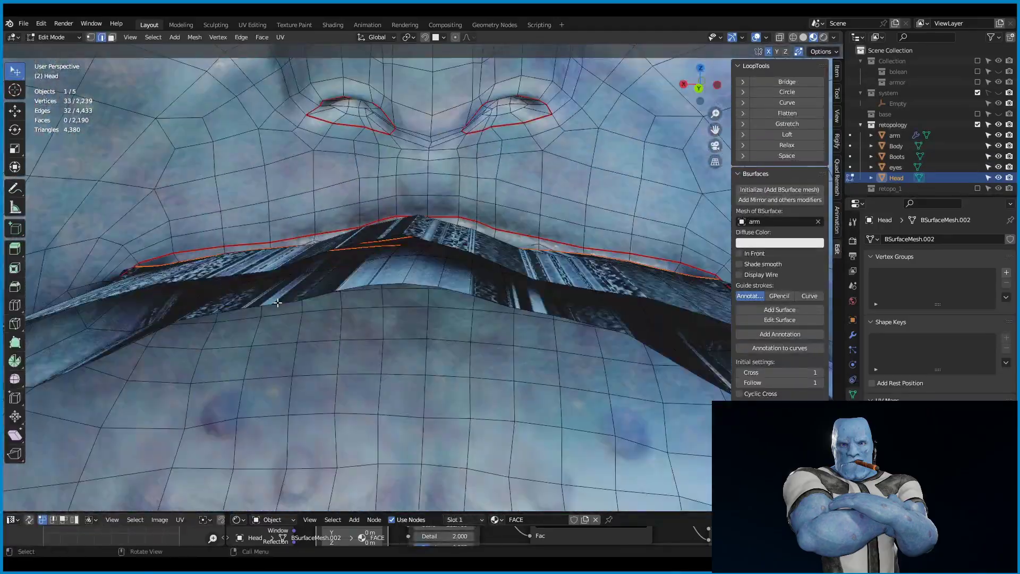
{"action": "middle_click_drag", "start_coordinate": [296, 282], "coordinate": [477, 270]}
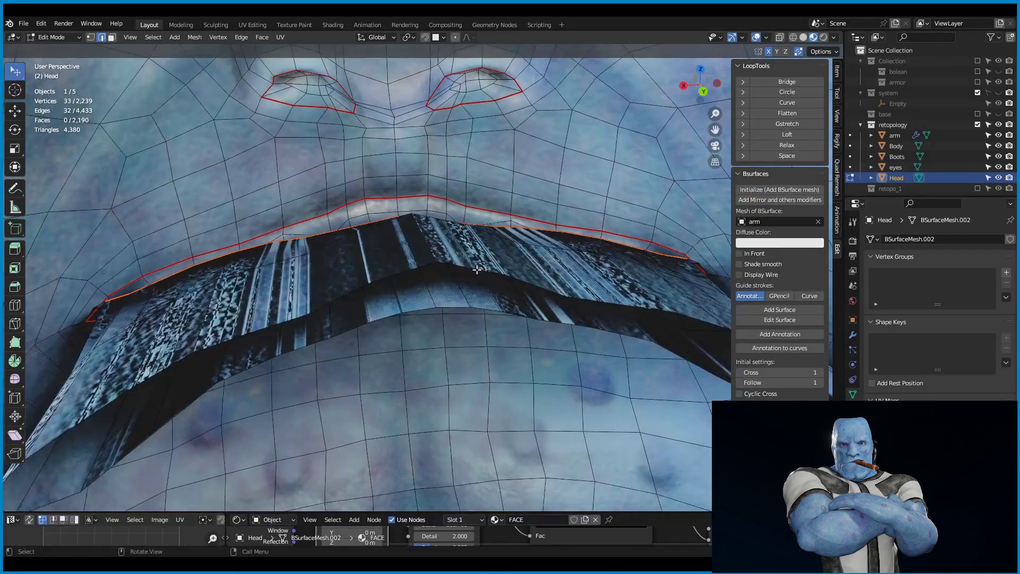
{"action": "scroll", "coordinate": [476, 269], "scroll_direction": "down", "scroll_amount": 3}
{"action": "key", "text": "h"}
{"action": "middle_click_drag", "start_coordinate": [446, 144], "coordinate": [372, 186]}
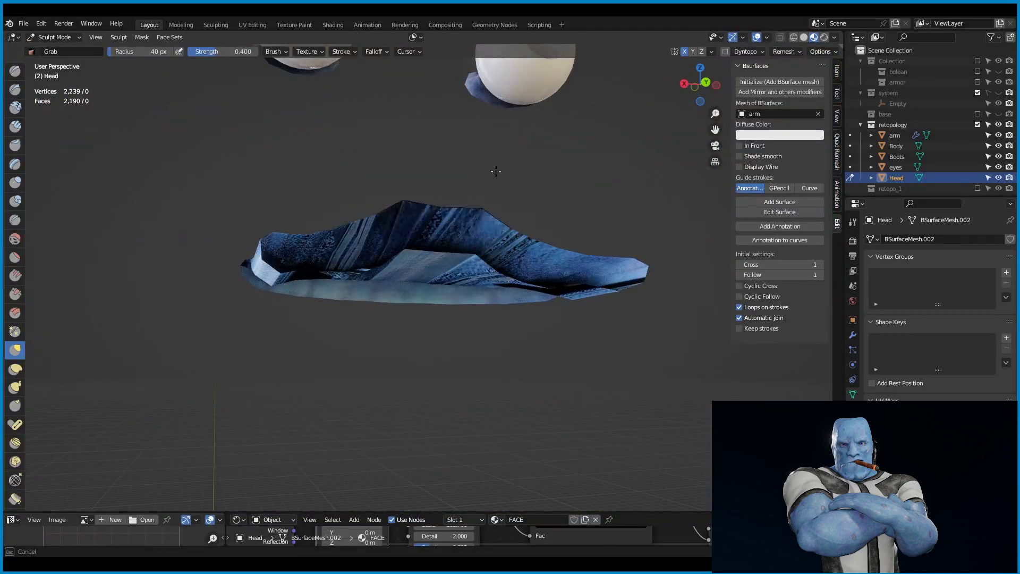
Inspect the lip strip from several angles, then select all faces of the head mesh.
{"action": "middle_click_drag", "start_coordinate": [578, 420], "coordinate": [536, 361]}
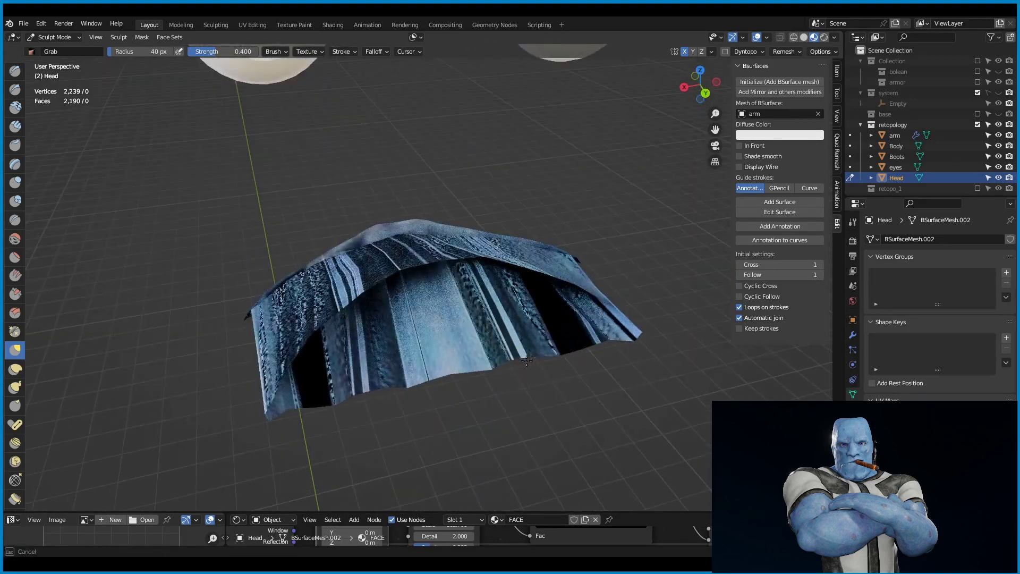
{"action": "middle_click_drag", "start_coordinate": [544, 286], "coordinate": [418, 270]}
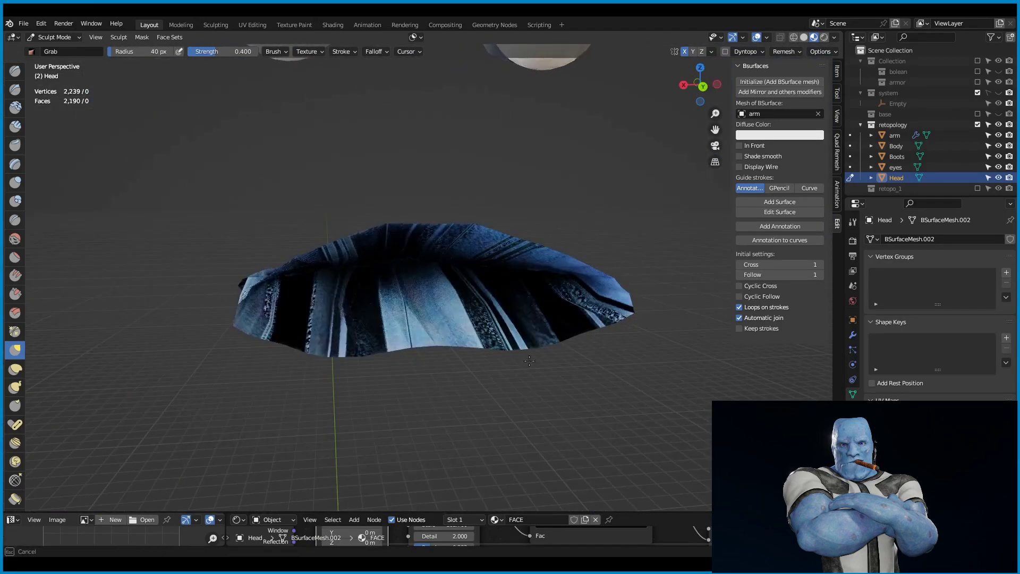
{"action": "middle_click_drag", "start_coordinate": [529, 361], "coordinate": [436, 387]}
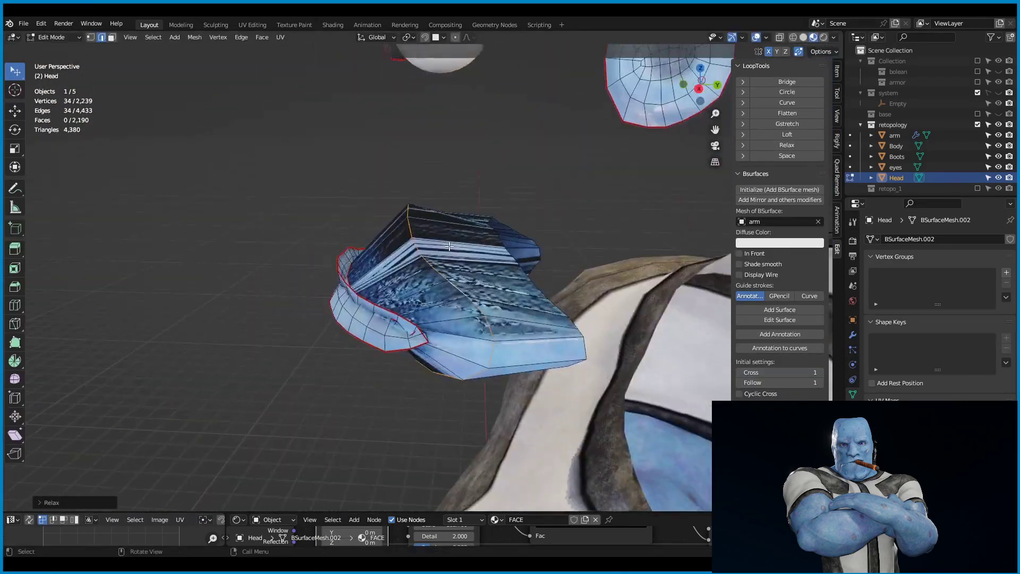
{"action": "middle_click_drag", "start_coordinate": [450, 246], "coordinate": [501, 262]}
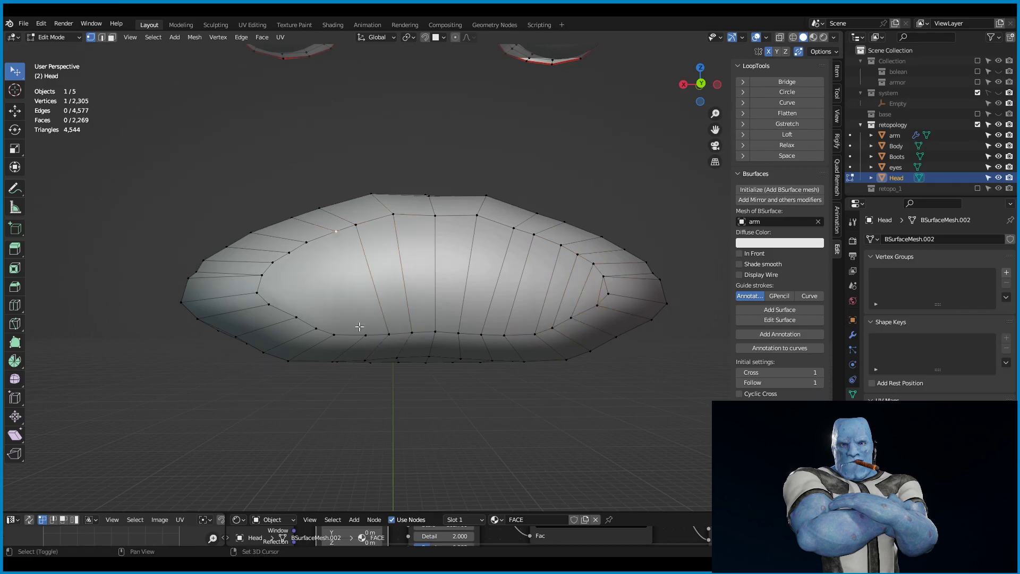
{"action": "middle_click_drag", "start_coordinate": [319, 317], "coordinate": [458, 309]}
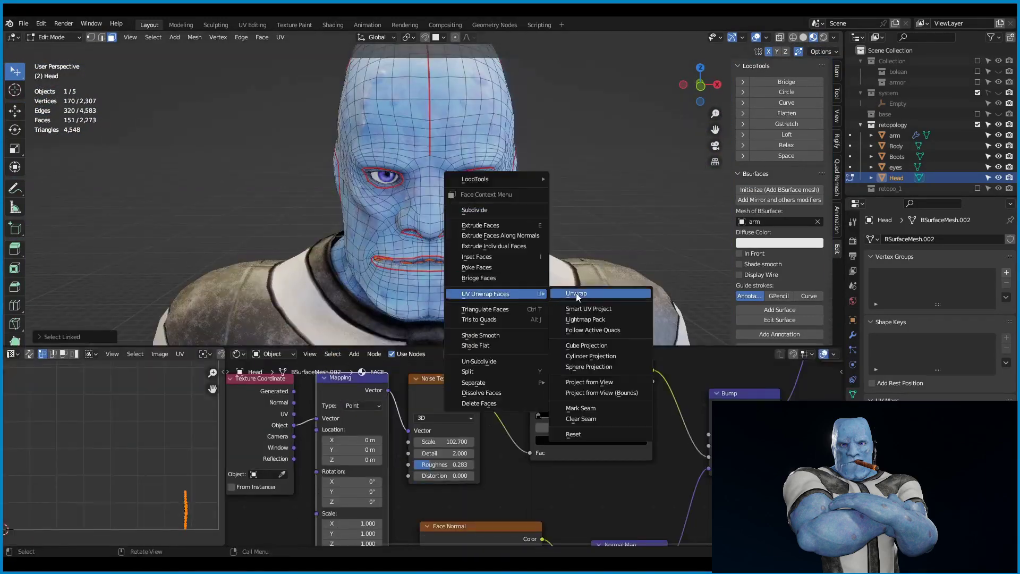
{"action": "key", "text": "a"}
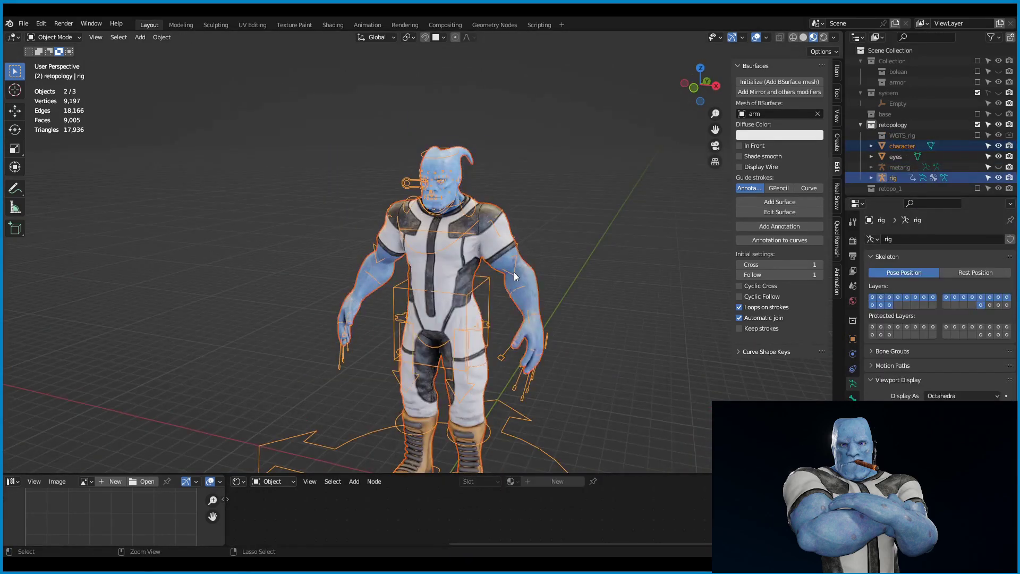
Test the rig by rotating and moving the lip and lower-eyelid bones in front view.
{"action": "left_click", "coordinate": [611, 252]}
{"action": "key", "text": "KP_1"}
{"action": "key", "text": "r"}
{"action": "key", "text": "r"}
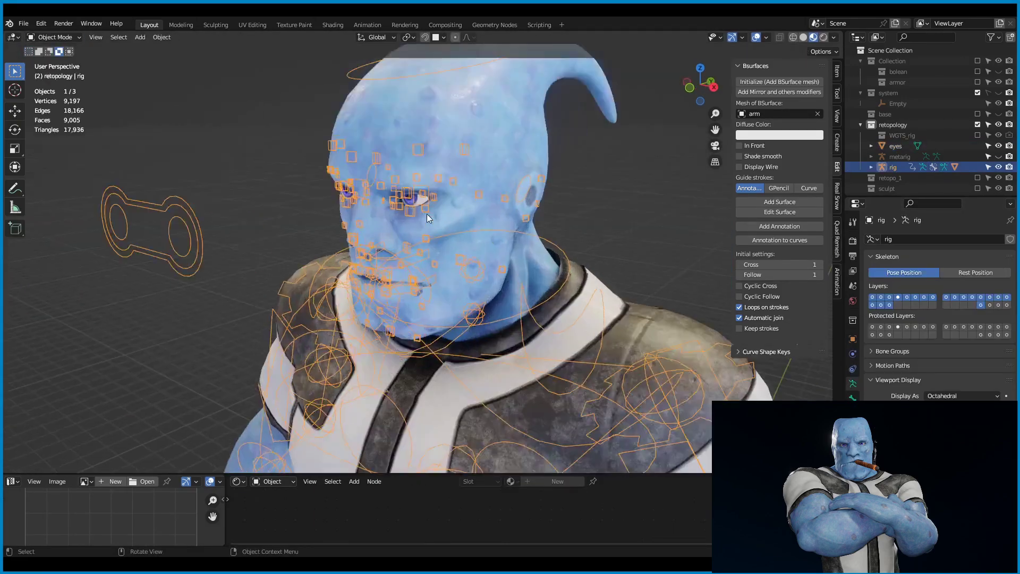
{"action": "key", "text": "ctrl+l"}
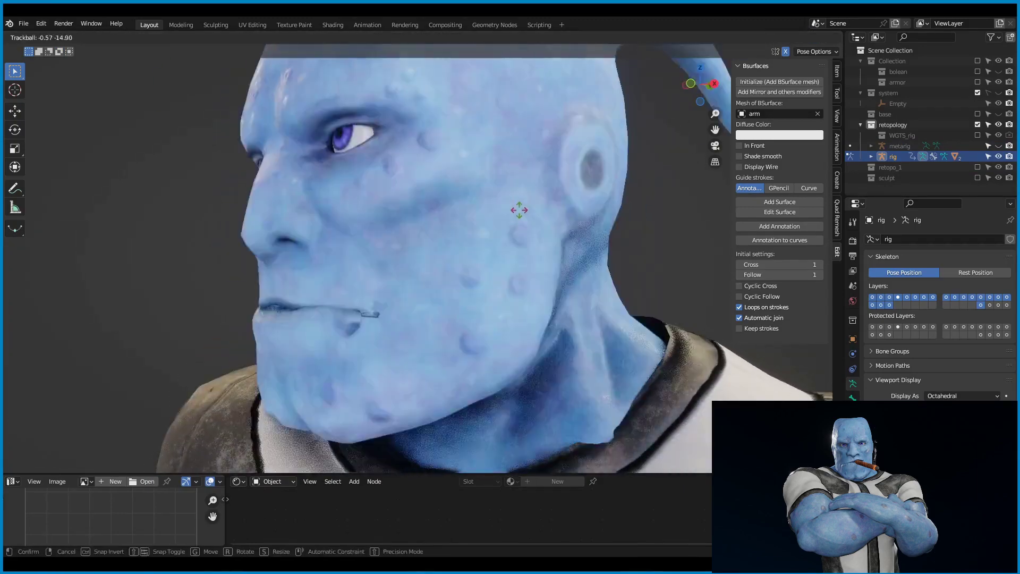
{"action": "scroll", "coordinate": [416, 278], "scroll_direction": "down", "scroll_amount": 3}
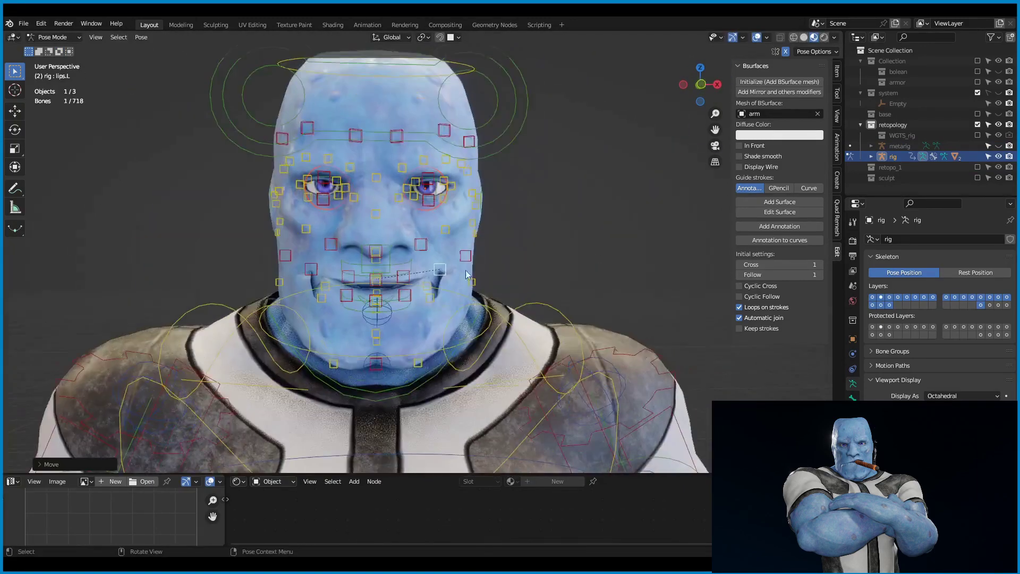
{"action": "key", "text": "g"}
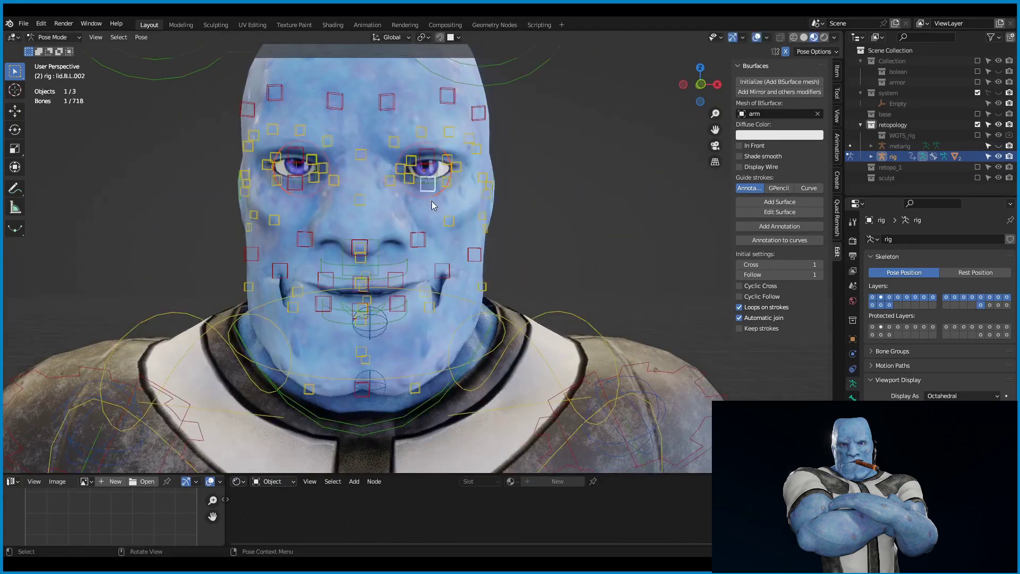
{"action": "scroll", "coordinate": [433, 206], "scroll_direction": "up", "scroll_amount": 3}
{"action": "key", "text": "g"}
Move the left lips bone and rotate the jaw open, checking the mouth from the side.
{"action": "left_click", "coordinate": [440, 227]}
{"action": "scroll", "coordinate": [478, 348], "scroll_direction": "down", "scroll_amount": 3}
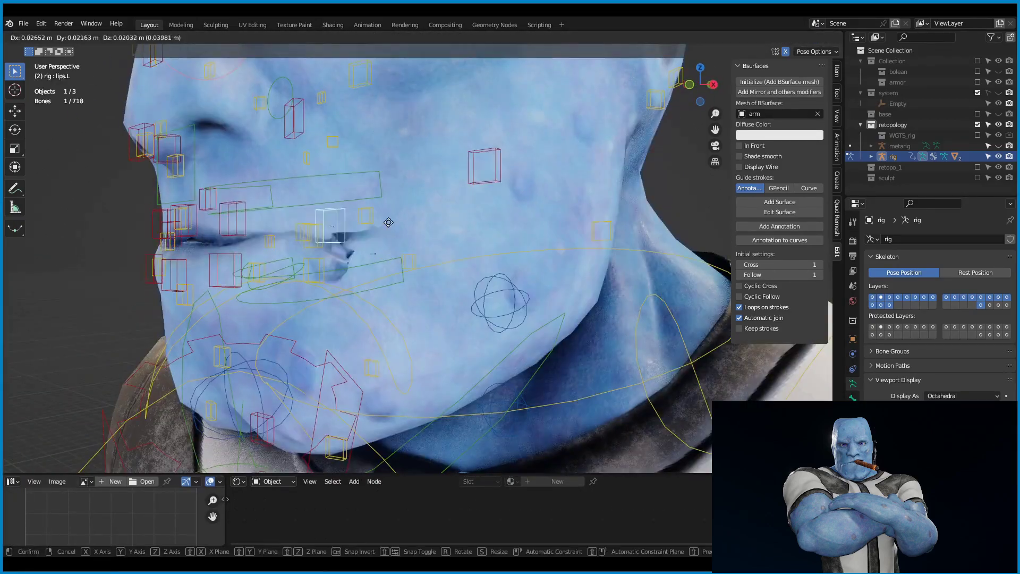
{"action": "left_click", "coordinate": [389, 222]}
{"action": "mouse_move", "coordinate": [382, 279]}
{"action": "middle_mouse_down"}
{"action": "mouse_move", "coordinate": [334, 281]}
{"action": "mouse_move", "coordinate": [394, 269]}
{"action": "middle_mouse_up"}
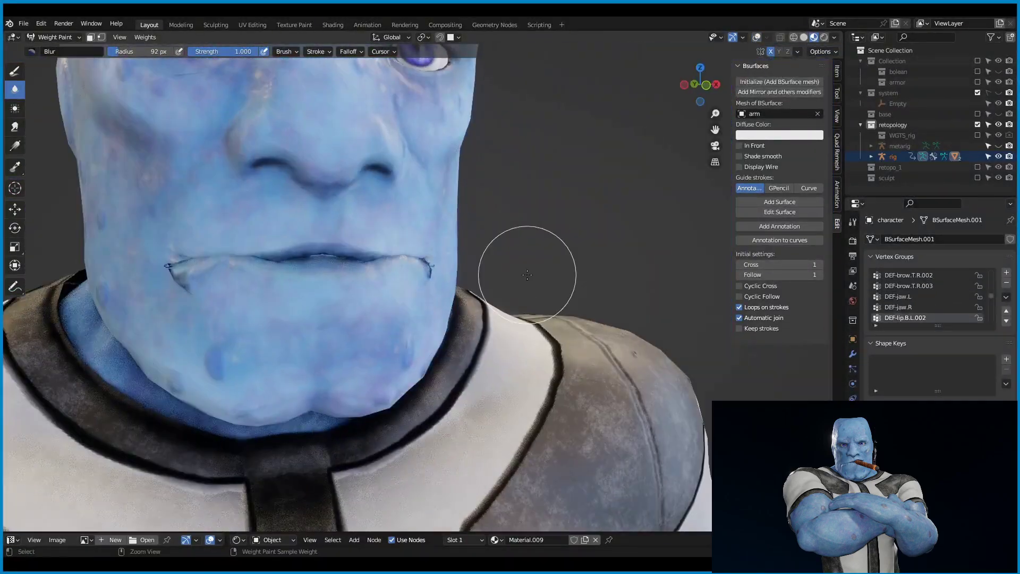
{"action": "middle_click_drag", "start_coordinate": [512, 262], "coordinate": [379, 298]}
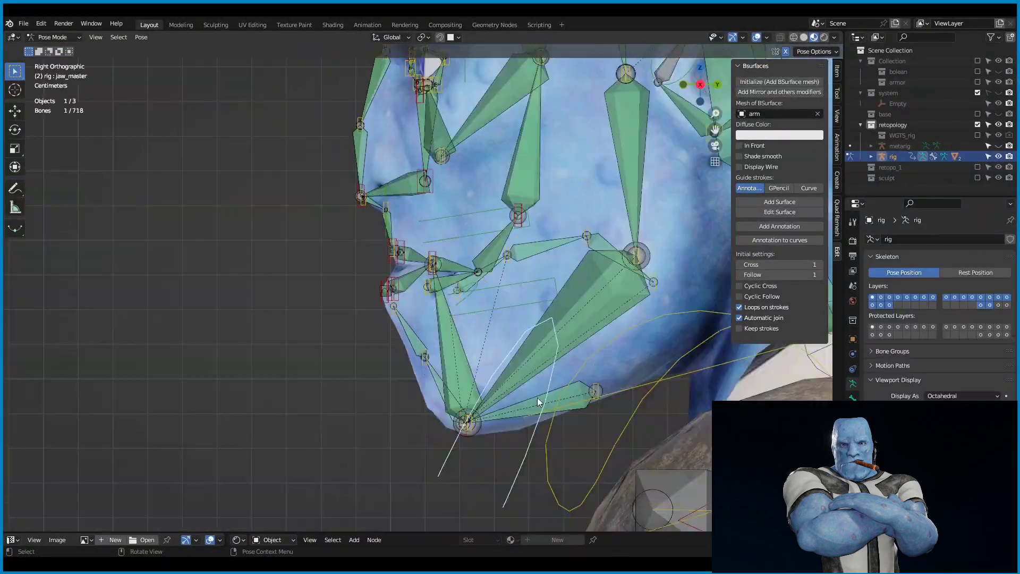
{"action": "key", "text": "Escape"}
{"action": "scroll", "coordinate": [621, 264], "scroll_direction": "up", "scroll_amount": 3}
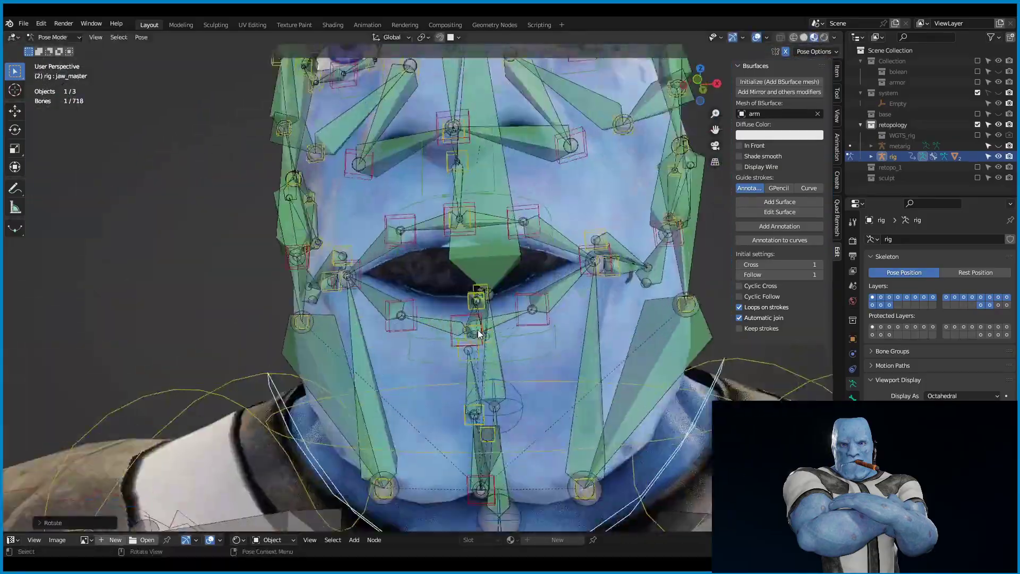
{"action": "mouse_move", "coordinate": [532, 265]}
{"action": "middle_mouse_down"}
{"action": "mouse_move", "coordinate": [620, 264]}
{"action": "mouse_move", "coordinate": [548, 284]}
{"action": "mouse_move", "coordinate": [4, 59]}
{"action": "middle_mouse_up"}
{"action": "left_click", "coordinate": [620, 264]}
Select the character mesh and switch it to Weight Paint on the lip weights.
{"action": "key", "text": "ctrl+Tab"}
{"action": "left_click", "coordinate": [553, 282]}
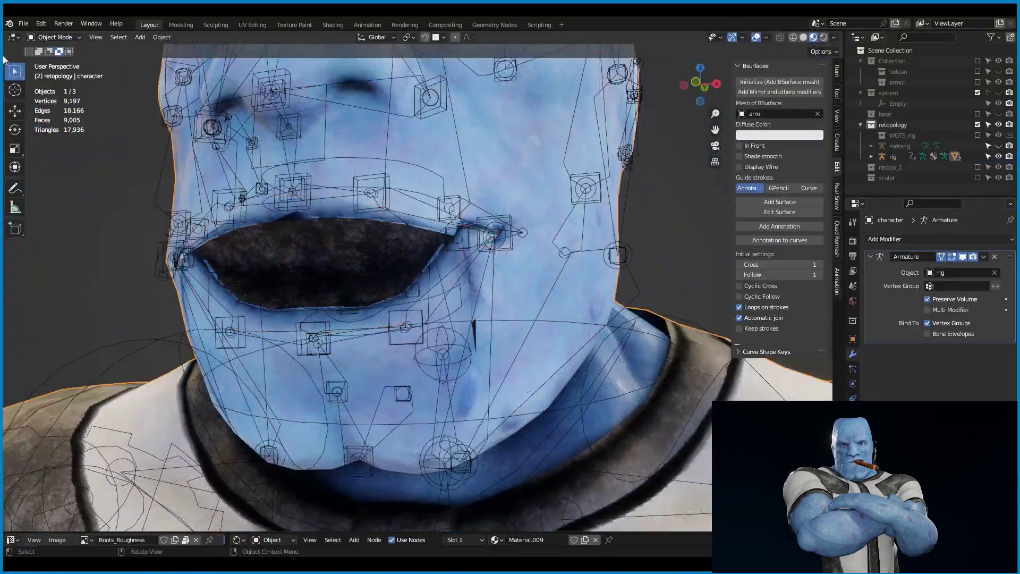
{"action": "left_click", "coordinate": [53, 37]}
{"action": "left_click", "coordinate": [53, 95]}
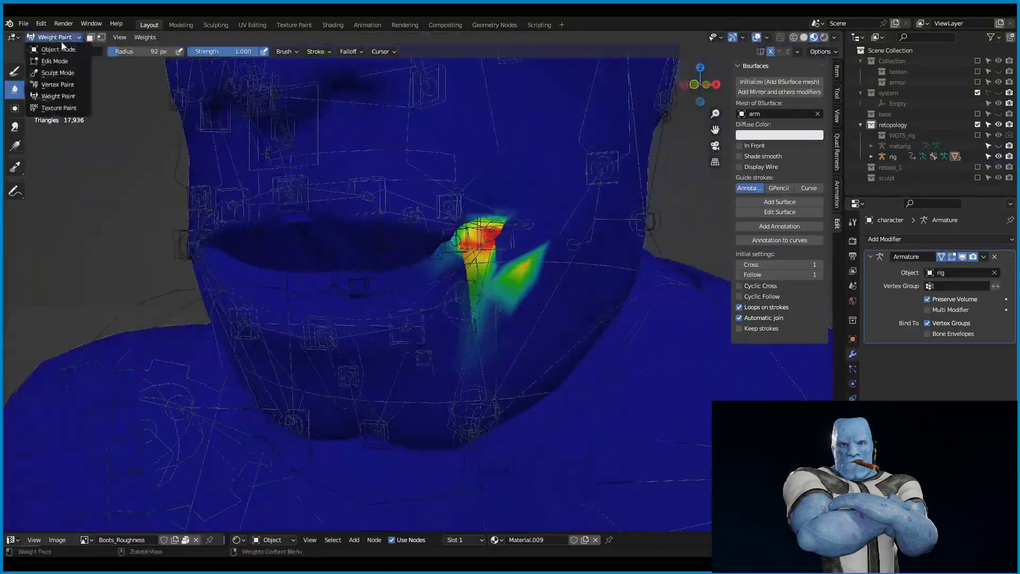
{"action": "left_click", "coordinate": [53, 36]}
{"action": "left_click", "coordinate": [53, 94]}
{"action": "mouse_move", "coordinate": [53, 95]}
{"action": "middle_mouse_down"}
{"action": "mouse_move", "coordinate": [455, 226]}
{"action": "mouse_move", "coordinate": [410, 297]}
{"action": "mouse_move", "coordinate": [472, 241]}
{"action": "mouse_move", "coordinate": [296, 285]}
{"action": "mouse_move", "coordinate": [398, 355]}
{"action": "middle_mouse_up"}
Blur the left mouth-corner weights, then return the rig to Pose Mode.
{"action": "key", "text": "shift+space"}
{"action": "key", "text": "shift+alt+z"}
{"action": "key", "text": "shift+alt+z"}
{"action": "left_click", "coordinate": [54, 37]}
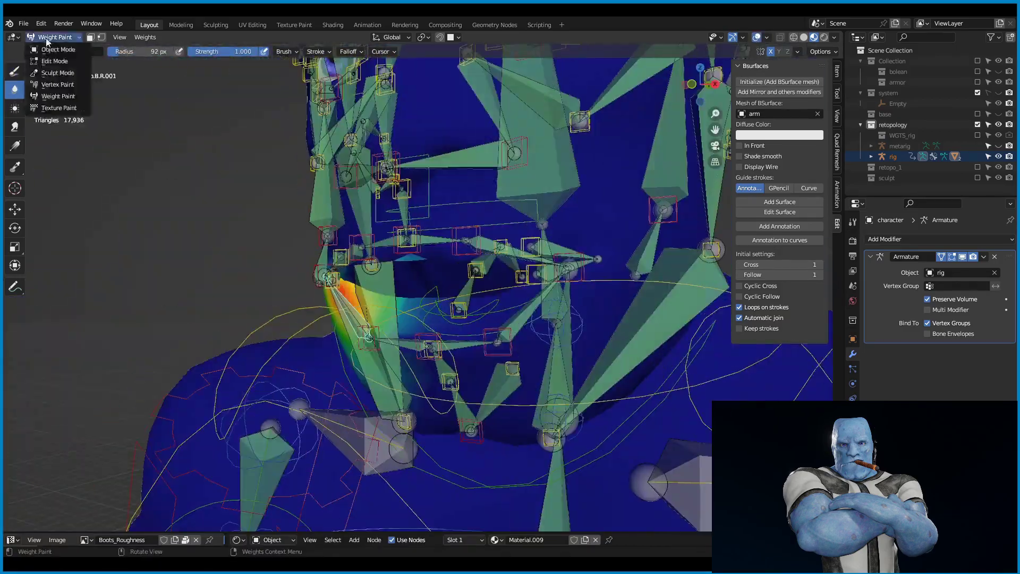
{"action": "left_click", "coordinate": [53, 59]}
{"action": "mouse_move", "coordinate": [53, 60]}
{"action": "middle_mouse_down"}
{"action": "mouse_move", "coordinate": [605, 279]}
{"action": "mouse_move", "coordinate": [372, 213]}
{"action": "mouse_move", "coordinate": [160, 106]}
{"action": "middle_mouse_up"}
{"action": "left_click", "coordinate": [606, 278]}
{"action": "key", "text": "KP_1"}
Choose the DEF-spine neck weight group in Weight Paint.
{"action": "scroll", "coordinate": [424, 265], "scroll_direction": "down", "scroll_amount": 6}
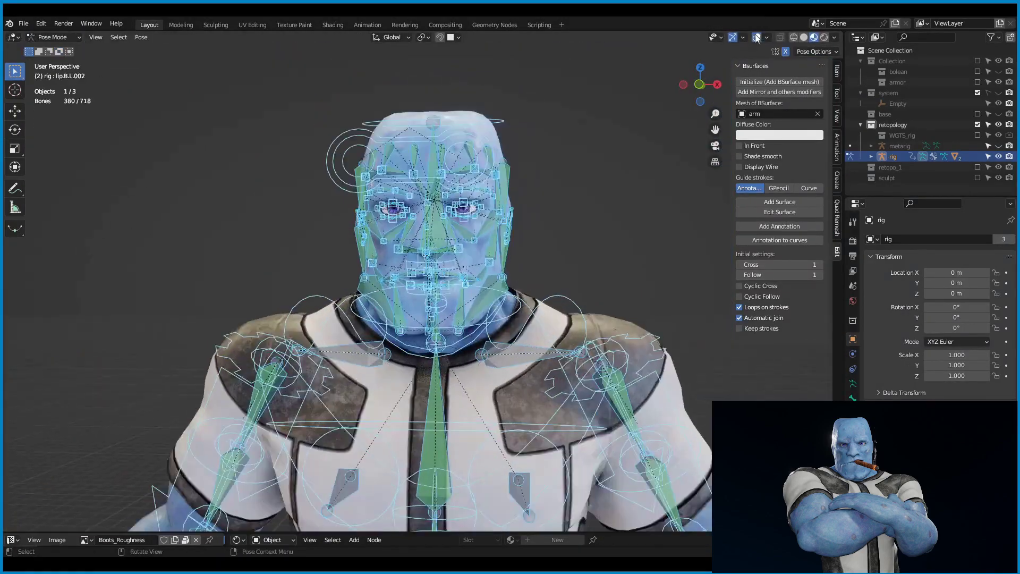
{"action": "left_click", "coordinate": [526, 330]}
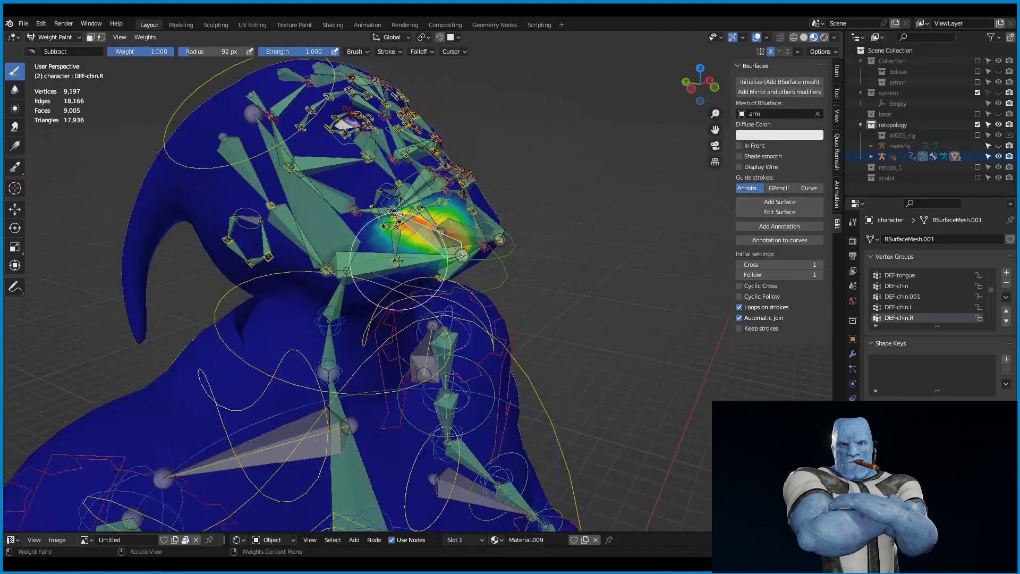
{"action": "left_click", "coordinate": [45, 51]}
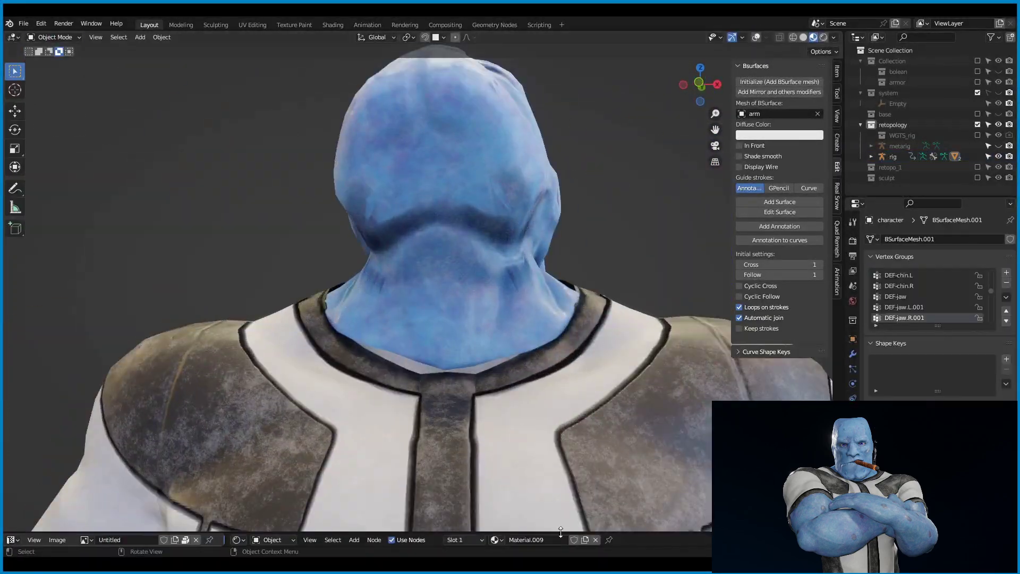
{"action": "left_click", "coordinate": [53, 37]}
{"action": "middle_click_drag", "start_coordinate": [388, 129], "coordinate": [466, 125]}
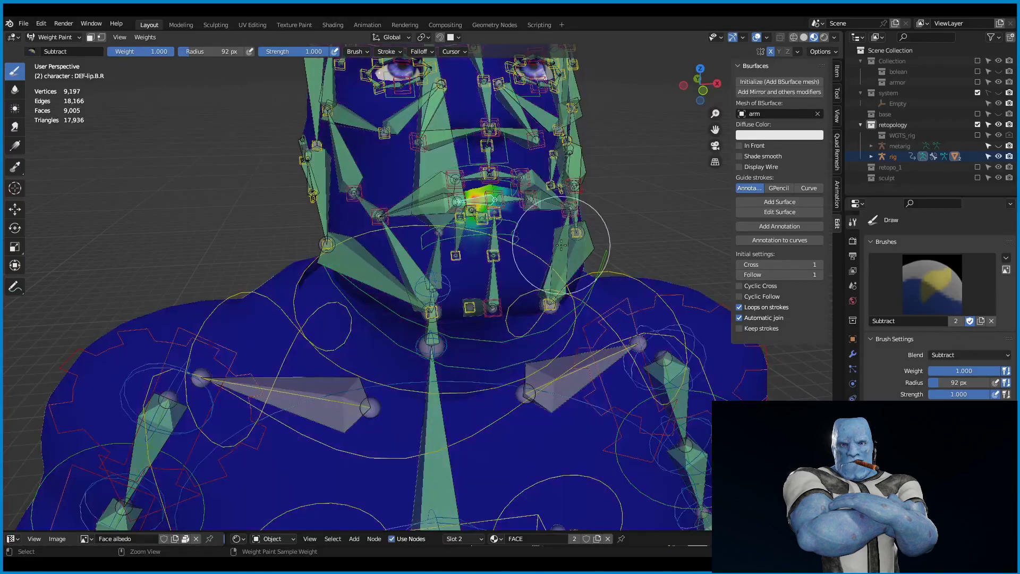
Subtract and blur excess weight on the neck and chin, then show the rig settings.
{"action": "middle_click_drag", "start_coordinate": [434, 409], "coordinate": [461, 233]}
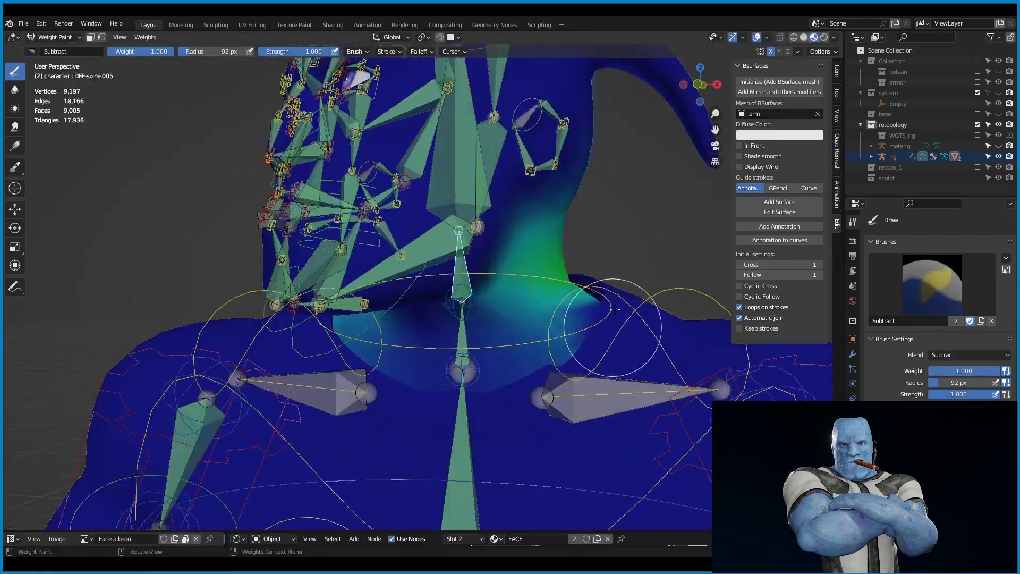
{"action": "middle_click_drag", "start_coordinate": [216, 323], "coordinate": [613, 198]}
{"action": "left_click", "coordinate": [15, 89]}
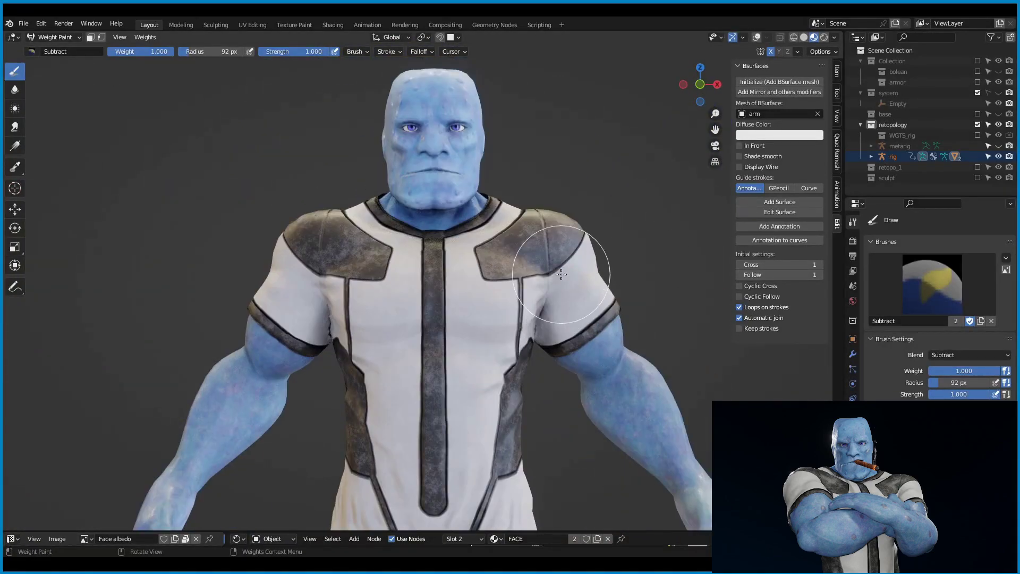
{"action": "left_click", "coordinate": [852, 383]}
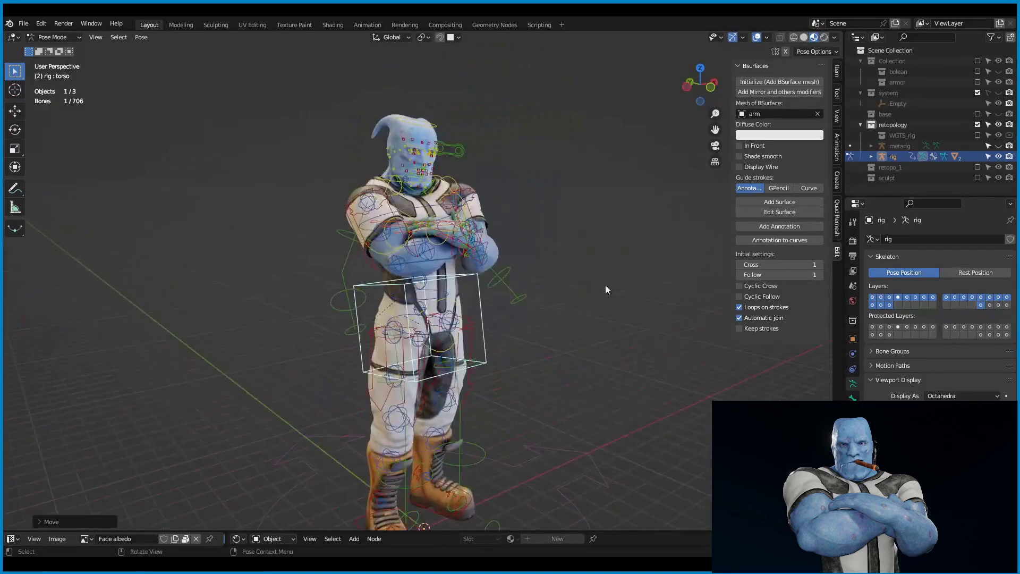
Paint DEF-shin.L.001 weight onto the left boot and change the viewport HDRI.
{"action": "middle_click_drag", "start_coordinate": [513, 298], "coordinate": [502, 342]}
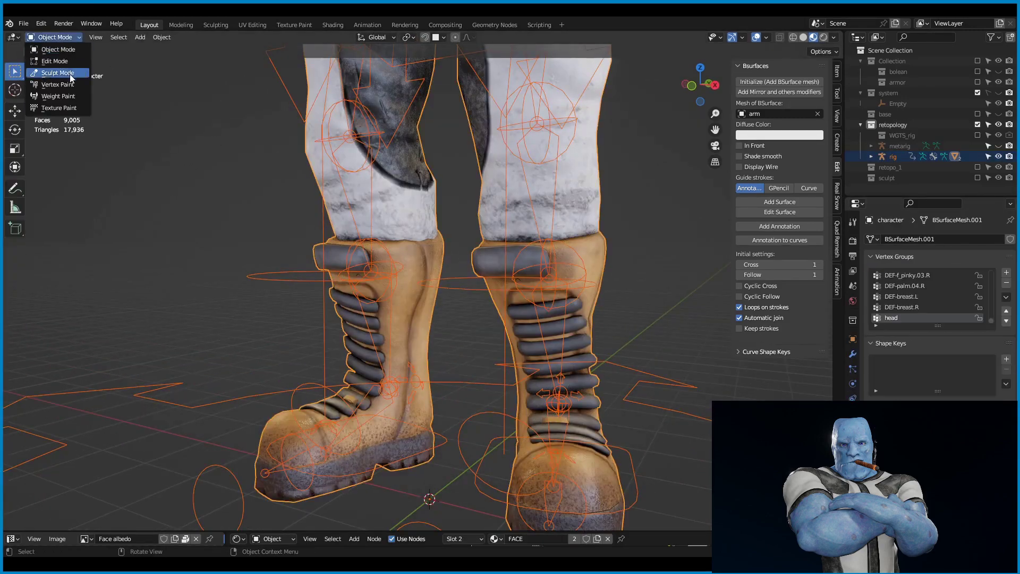
{"action": "left_click", "coordinate": [59, 96]}
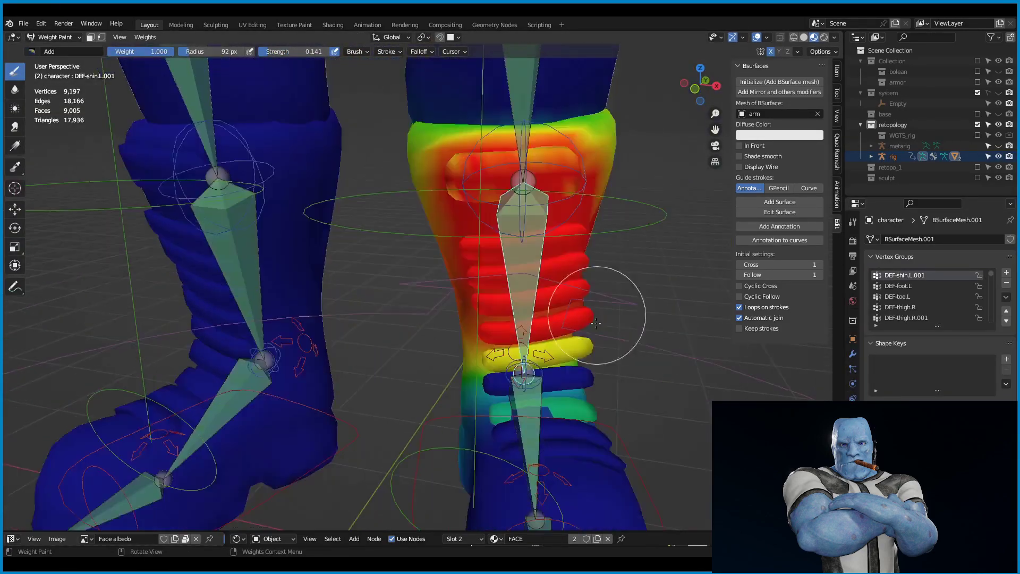
{"action": "middle_click_drag", "start_coordinate": [608, 291], "coordinate": [582, 261]}
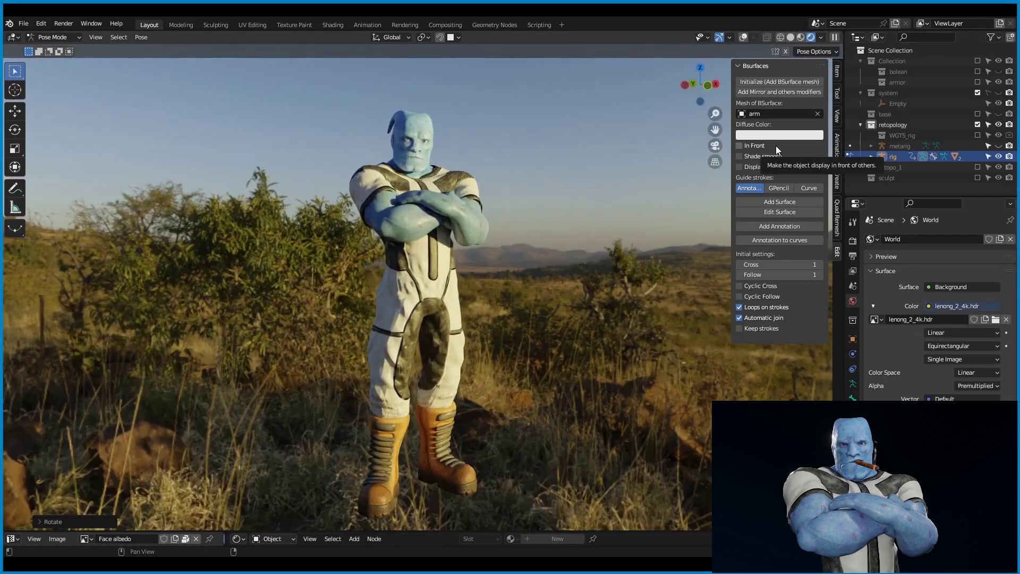
{"action": "left_click", "coordinate": [814, 37]}
{"action": "left_click", "coordinate": [825, 126]}
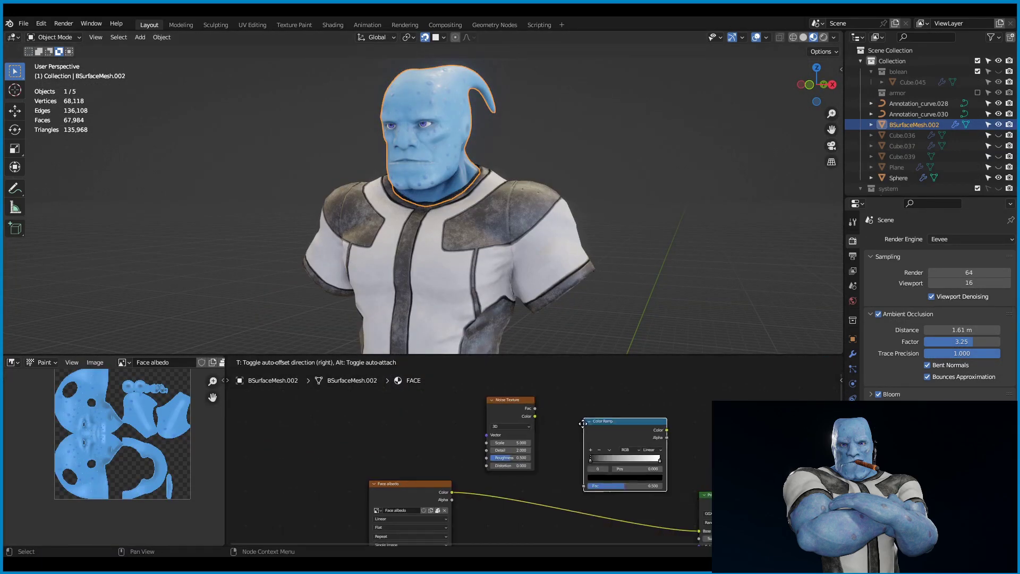
Bring the blend node into view, enlarge the 3D view, and orbit around the head.
{"action": "middle_click_drag", "start_coordinate": [756, 458], "coordinate": [687, 392]}
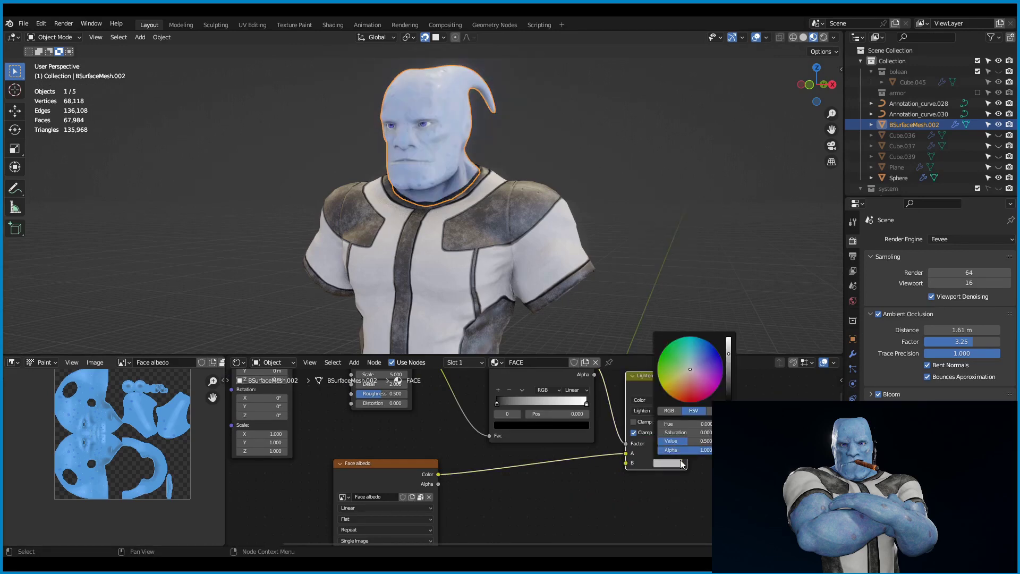
{"action": "left_click_drag", "start_coordinate": [559, 355], "coordinate": [559, 425]}
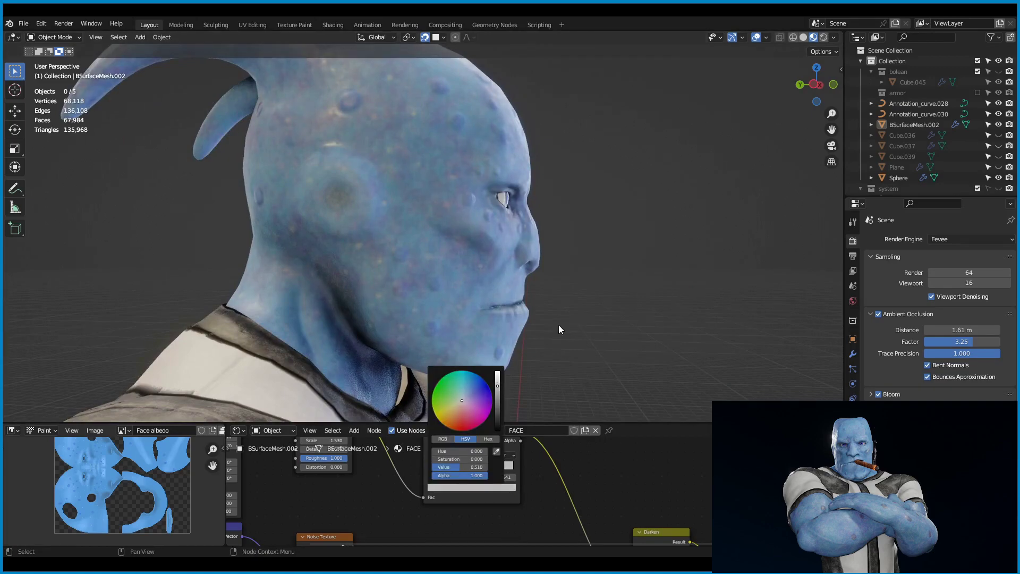
{"action": "middle_click_drag", "start_coordinate": [559, 329], "coordinate": [780, 313]}
{"action": "middle_click_drag", "start_coordinate": [691, 356], "coordinate": [639, 357]}
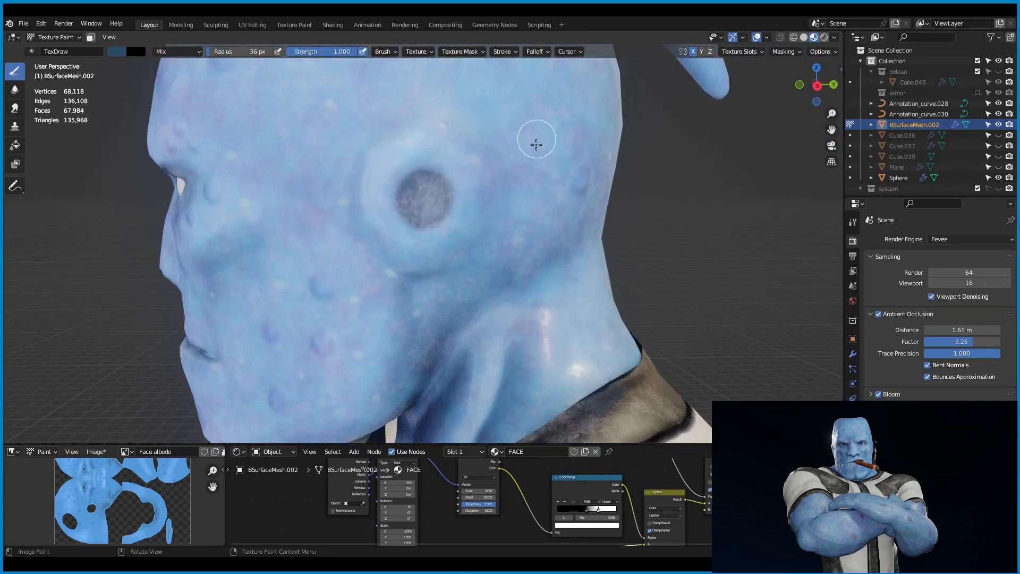
Switch to the Soften brush and smooth the paint around the ear and horn.
{"action": "mouse_move", "coordinate": [424, 203]}
{"action": "middle_mouse_down"}
{"action": "mouse_move", "coordinate": [535, 182]}
{"action": "mouse_move", "coordinate": [439, 236]}
{"action": "middle_mouse_up"}
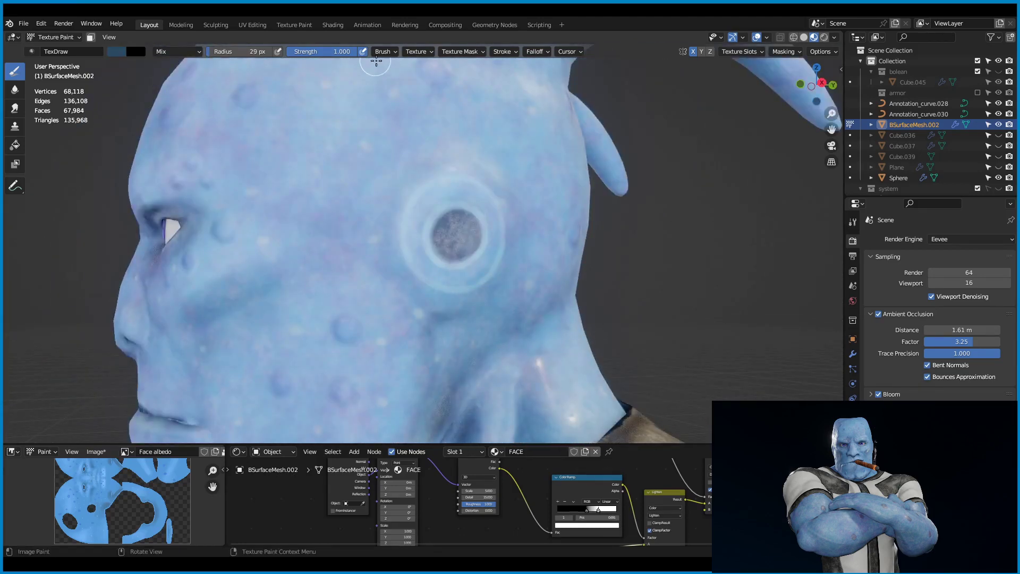
{"action": "scroll", "coordinate": [440, 305], "scroll_direction": "down", "scroll_amount": 3}
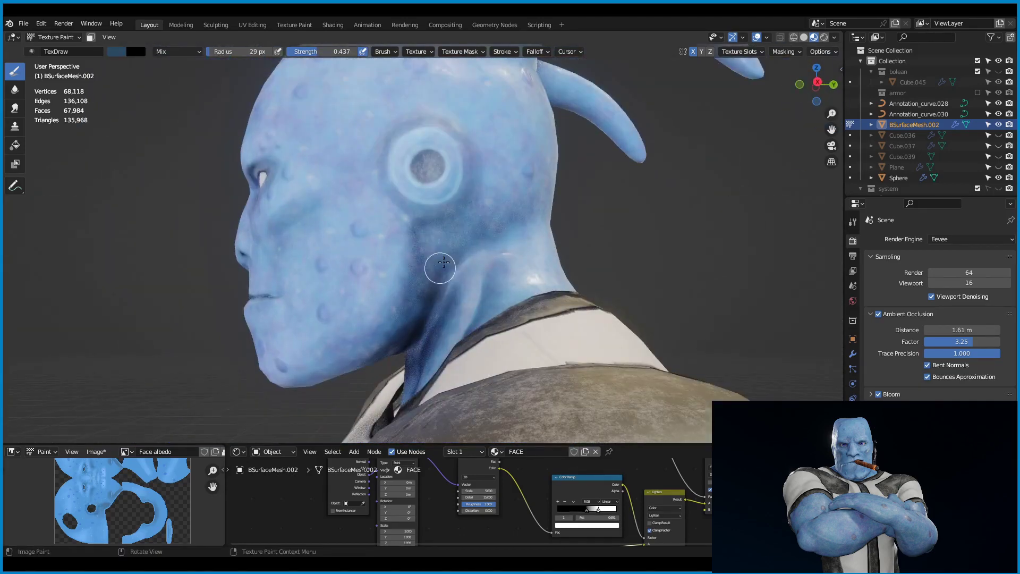
{"action": "key", "text": "shift+space"}
{"action": "scroll", "coordinate": [418, 218], "scroll_direction": "up", "scroll_amount": 3}
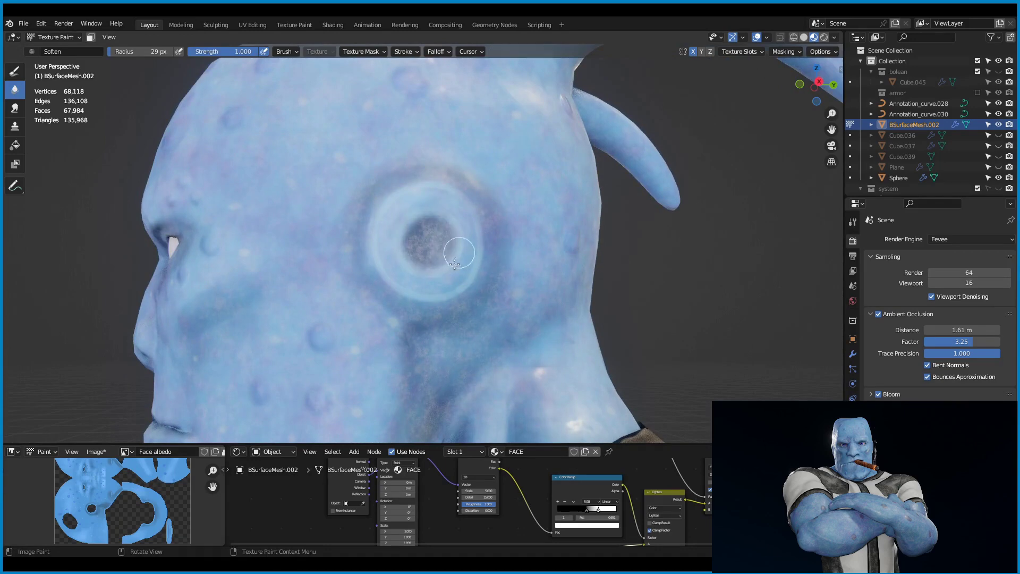
{"action": "scroll", "coordinate": [467, 297], "scroll_direction": "down", "scroll_amount": 2}
{"action": "scroll", "coordinate": [462, 305], "scroll_direction": "down", "scroll_amount": 2}
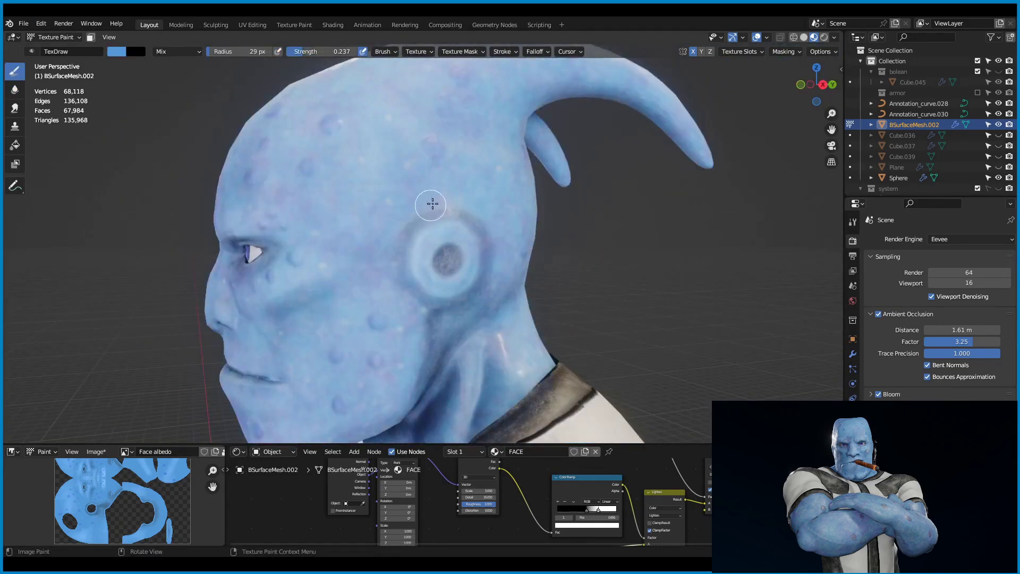
Pick a lighter blue paint colour and enlarge the brush radius to 43 px.
{"action": "mouse_move", "coordinate": [461, 284]}
{"action": "middle_mouse_down"}
{"action": "mouse_move", "coordinate": [662, 223]}
{"action": "mouse_move", "coordinate": [595, 281]}
{"action": "mouse_move", "coordinate": [329, 200]}
{"action": "middle_mouse_up"}
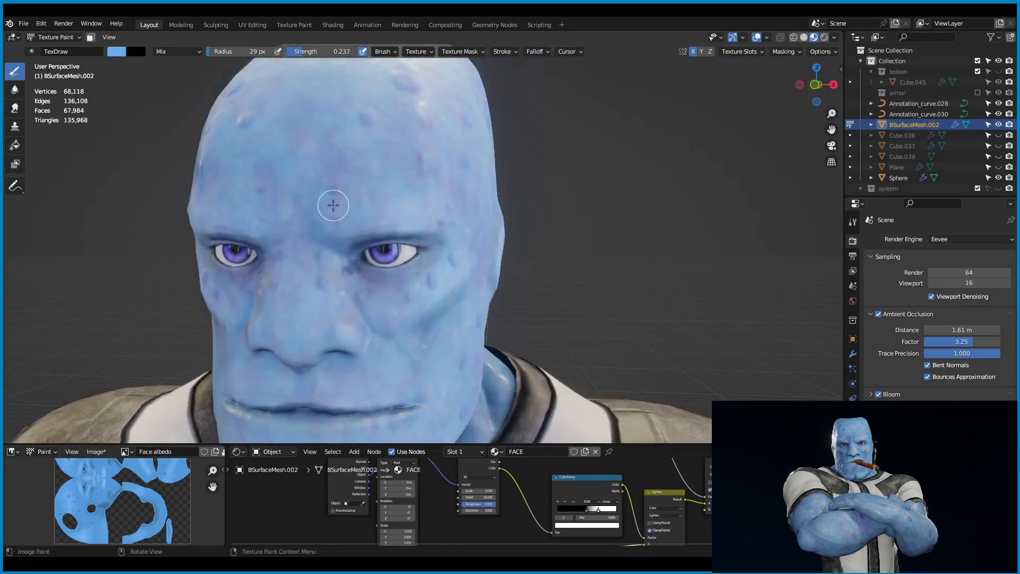
{"action": "left_click", "coordinate": [117, 51]}
{"action": "middle_click_drag", "start_coordinate": [160, 133], "coordinate": [314, 209]}
{"action": "mouse_move", "coordinate": [276, 289]}
{"action": "middle_mouse_down"}
{"action": "mouse_move", "coordinate": [392, 342]}
{"action": "mouse_move", "coordinate": [453, 269]}
{"action": "mouse_move", "coordinate": [534, 308]}
{"action": "middle_mouse_up"}
{"action": "middle_click_drag", "start_coordinate": [383, 185], "coordinate": [480, 274]}
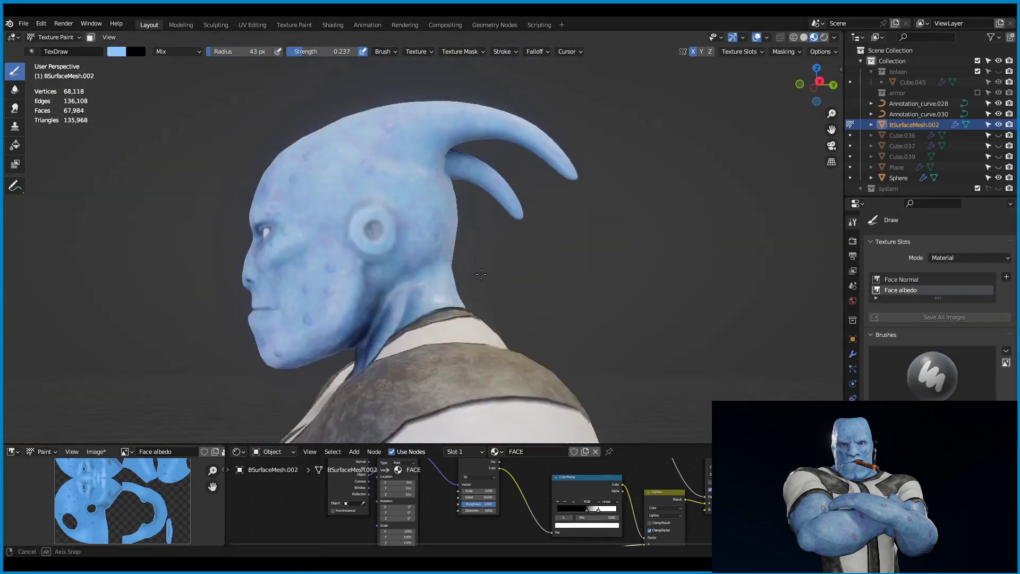
{"action": "mouse_move", "coordinate": [602, 221]}
{"action": "middle_mouse_down"}
{"action": "mouse_move", "coordinate": [518, 292]}
{"action": "mouse_move", "coordinate": [521, 276]}
{"action": "middle_mouse_up"}
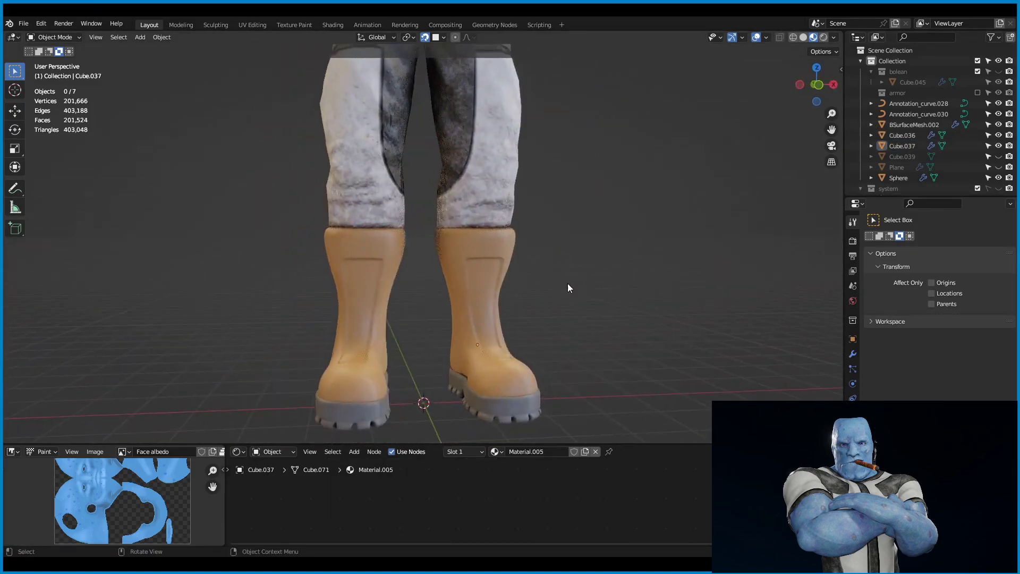
Select the boot object Cube.037 and apply its transforms.
{"action": "mouse_move", "coordinate": [530, 243]}
{"action": "middle_mouse_down"}
{"action": "mouse_move", "coordinate": [666, 302]}
{"action": "mouse_move", "coordinate": [519, 333]}
{"action": "middle_mouse_up"}
{"action": "left_click", "coordinate": [519, 333]}
{"action": "scroll", "coordinate": [536, 290], "scroll_direction": "up", "scroll_amount": 5}
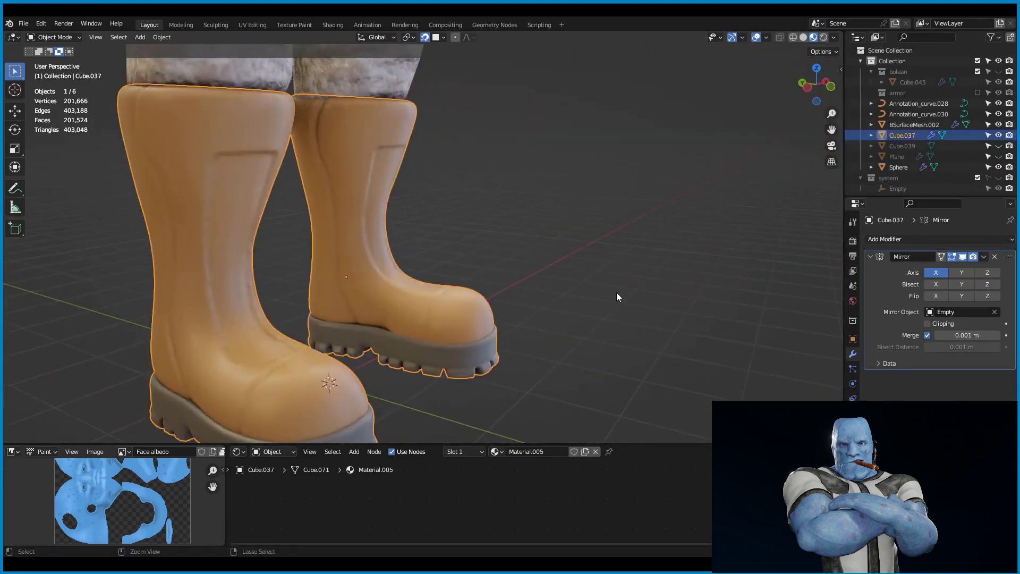
{"action": "key", "text": "ctrl+Tab"}
{"action": "mouse_move", "coordinate": [615, 296]}
{"action": "middle_mouse_down"}
{"action": "mouse_move", "coordinate": [277, 336]}
{"action": "mouse_move", "coordinate": [447, 281]}
{"action": "middle_mouse_up"}
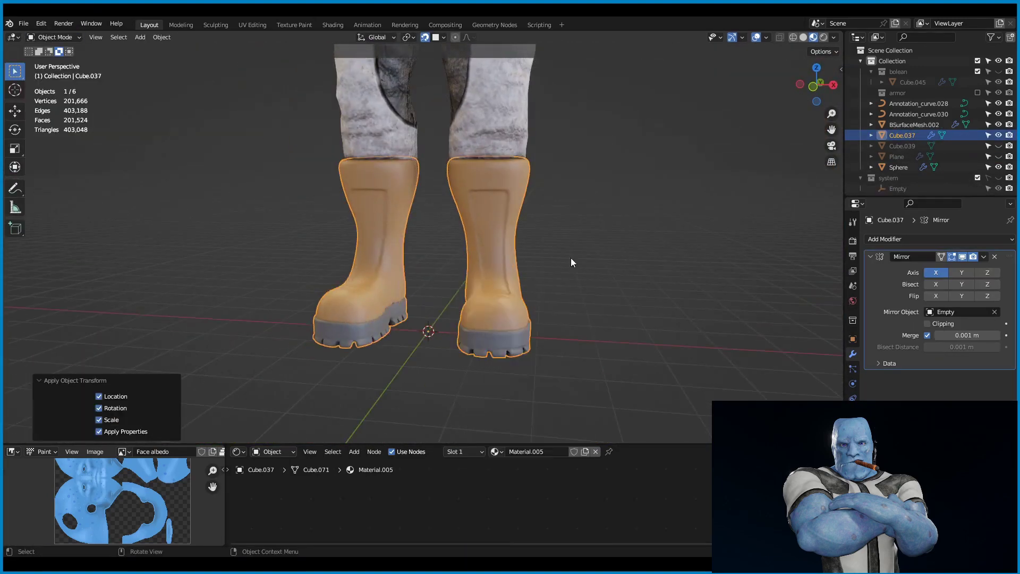
Initialize a new BSurface retopology mesh shrinkwrapped onto the boot.
{"action": "left_click", "coordinate": [804, 83]}
{"action": "left_click", "coordinate": [779, 134]}
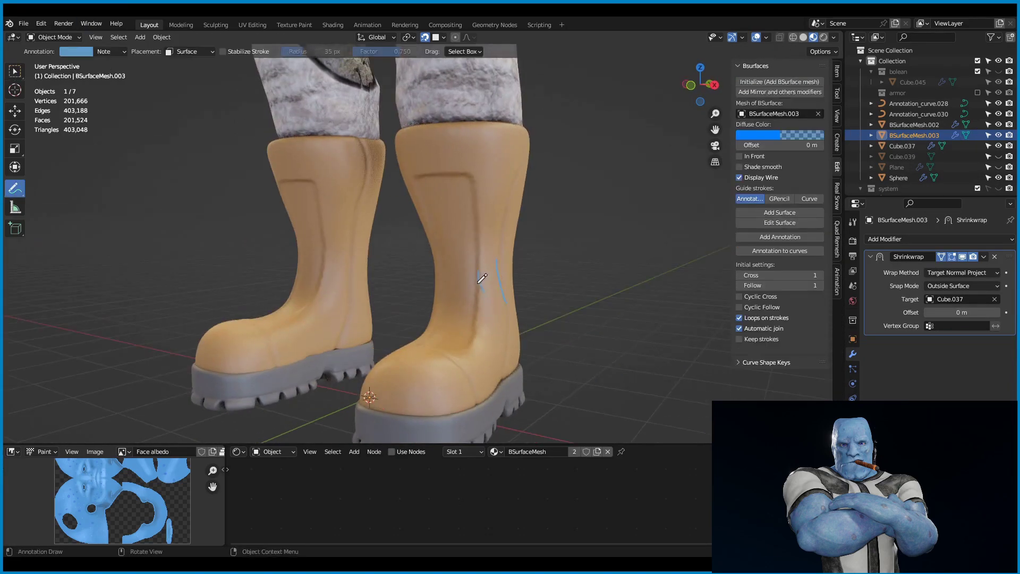
{"action": "scroll", "coordinate": [557, 342], "scroll_direction": "up", "scroll_amount": 3}
{"action": "mouse_move", "coordinate": [558, 342]}
{"action": "middle_mouse_down"}
{"action": "mouse_move", "coordinate": [478, 296]}
{"action": "mouse_move", "coordinate": [547, 223]}
{"action": "middle_mouse_up"}
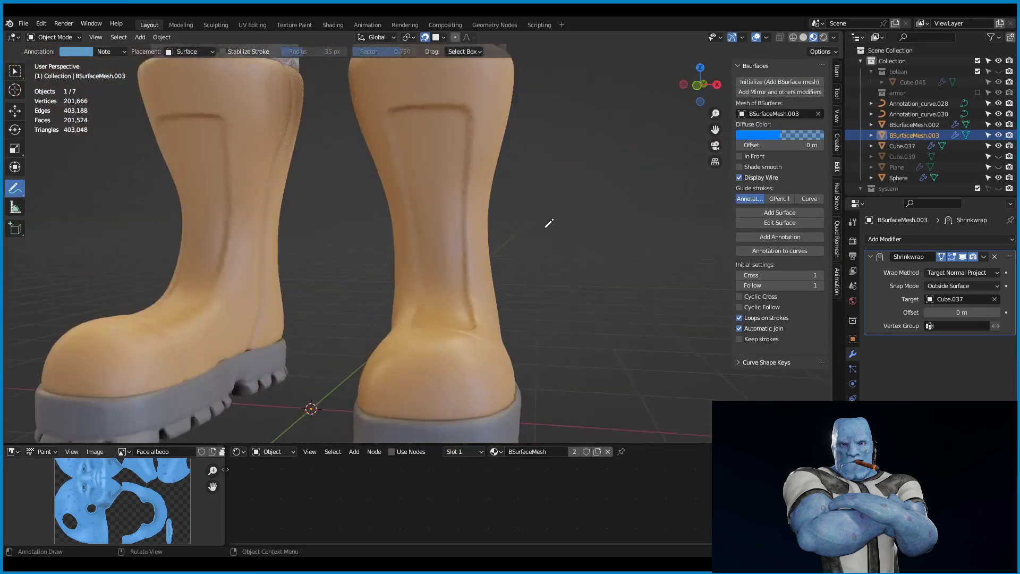
{"action": "scroll", "coordinate": [461, 272], "scroll_direction": "up", "scroll_amount": 4}
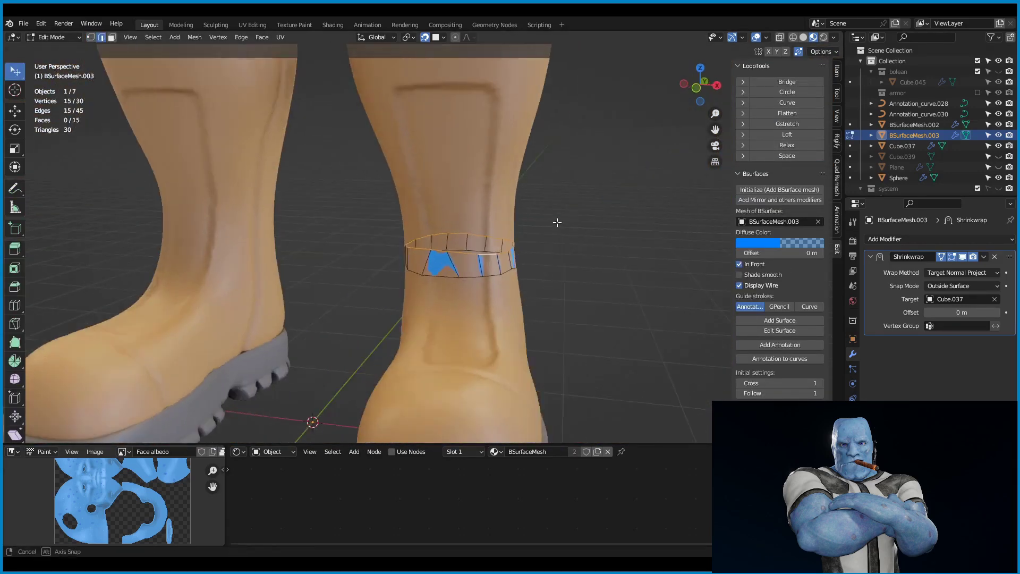
{"action": "scroll", "coordinate": [455, 293], "scroll_direction": "down", "scroll_amount": 4}
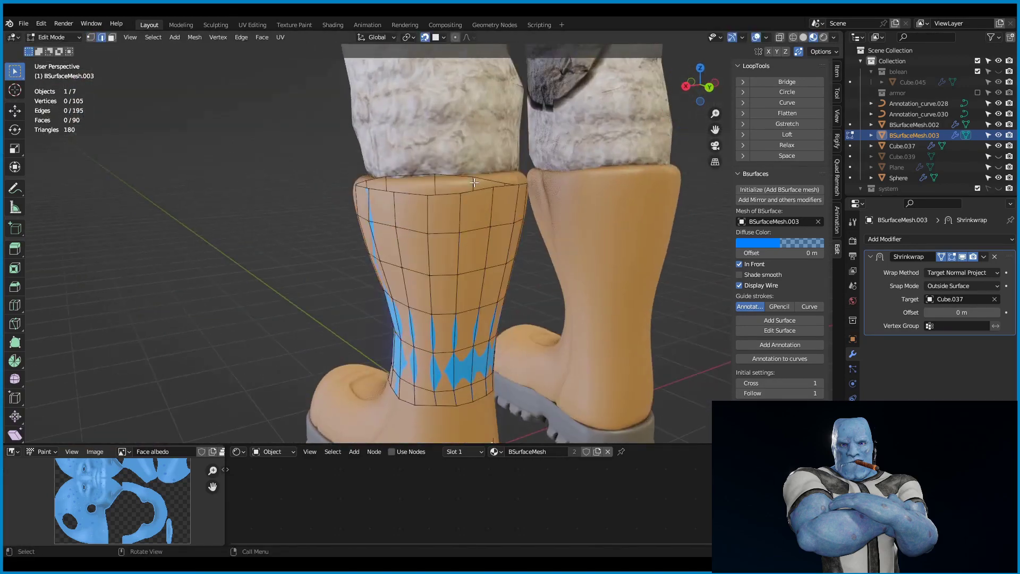
Add a centred edge loop around the boot mesh and flatten it with scale Z 0.
{"action": "key", "text": "ctrl+r"}
{"action": "left_click", "coordinate": [474, 182]}
{"action": "right_click", "coordinate": [474, 182]}
{"action": "middle_click_drag", "start_coordinate": [474, 182], "coordinate": [513, 205]}
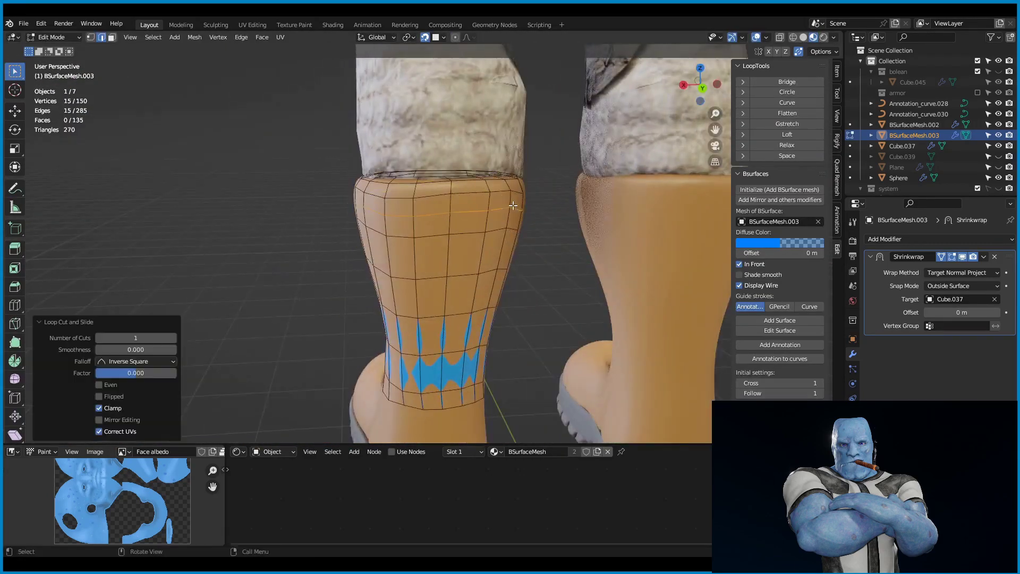
{"action": "key", "text": "e"}
{"action": "key", "text": "s"}
{"action": "key", "text": "z"}
{"action": "key", "text": "0"}
{"action": "key", "text": "Return"}
Add another centred edge loop, then try and undo a surface strip over the toe.
{"action": "mouse_move", "coordinate": [587, 246]}
{"action": "middle_mouse_down"}
{"action": "mouse_move", "coordinate": [660, 295]}
{"action": "mouse_move", "coordinate": [453, 218]}
{"action": "middle_mouse_up"}
{"action": "key", "text": "ctrl+r"}
{"action": "left_click", "coordinate": [453, 218]}
{"action": "right_click", "coordinate": [452, 217]}
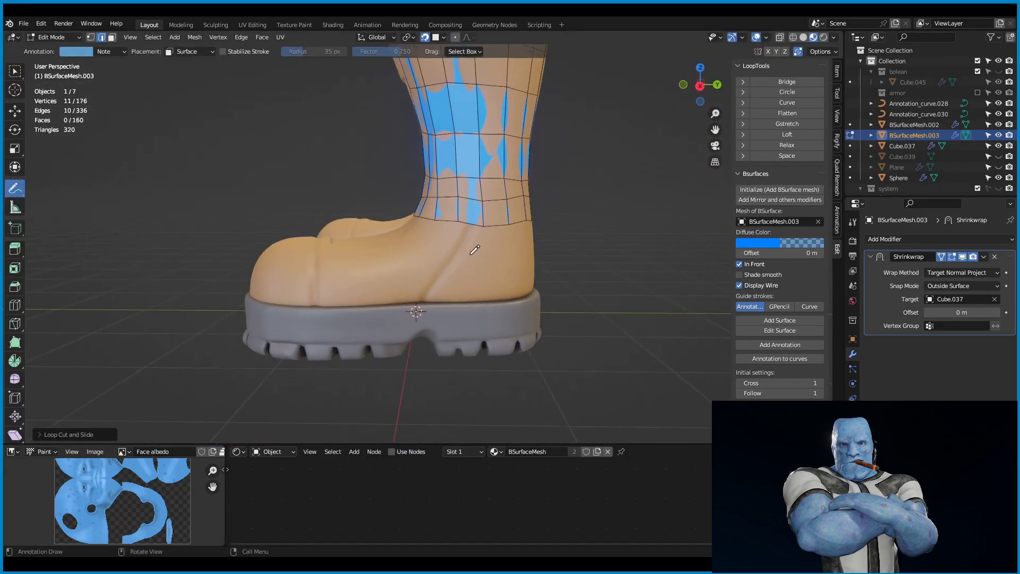
{"action": "mouse_move", "coordinate": [451, 254]}
{"action": "middle_mouse_down"}
{"action": "mouse_move", "coordinate": [502, 239]}
{"action": "mouse_move", "coordinate": [494, 405]}
{"action": "middle_mouse_up"}
{"action": "left_click", "coordinate": [779, 320]}
{"action": "key", "text": "ctrl+z"}
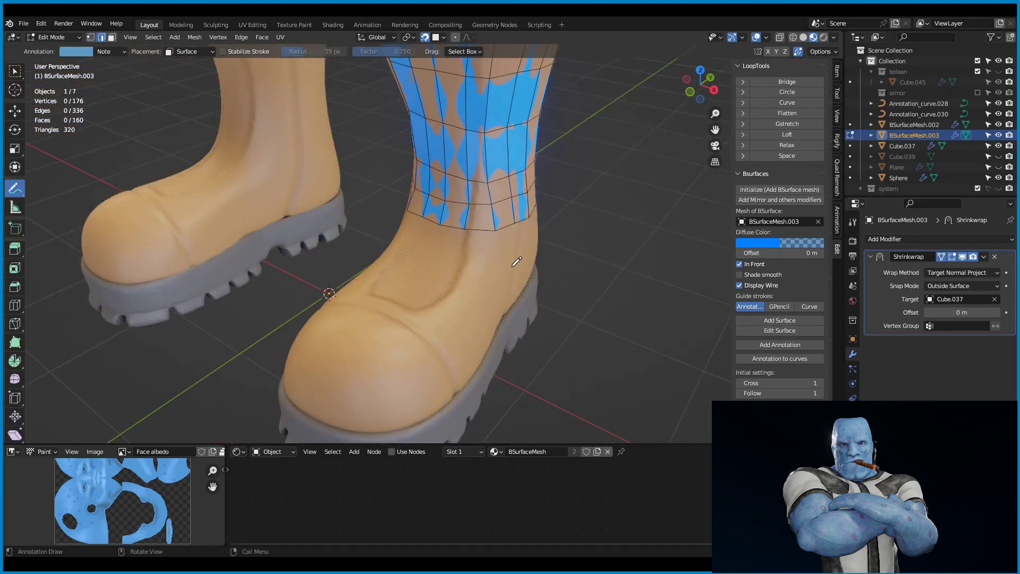
{"action": "scroll", "coordinate": [493, 404], "scroll_direction": "up", "scroll_amount": 3}
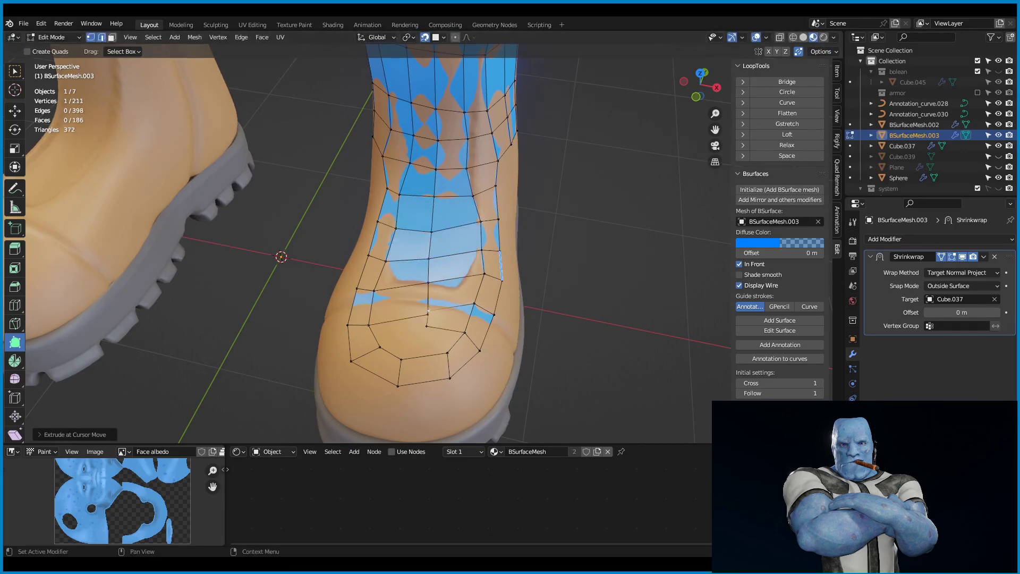
Build new faces spreading over the boot's toe.
{"action": "middle_click_drag", "start_coordinate": [404, 297], "coordinate": [379, 318]}
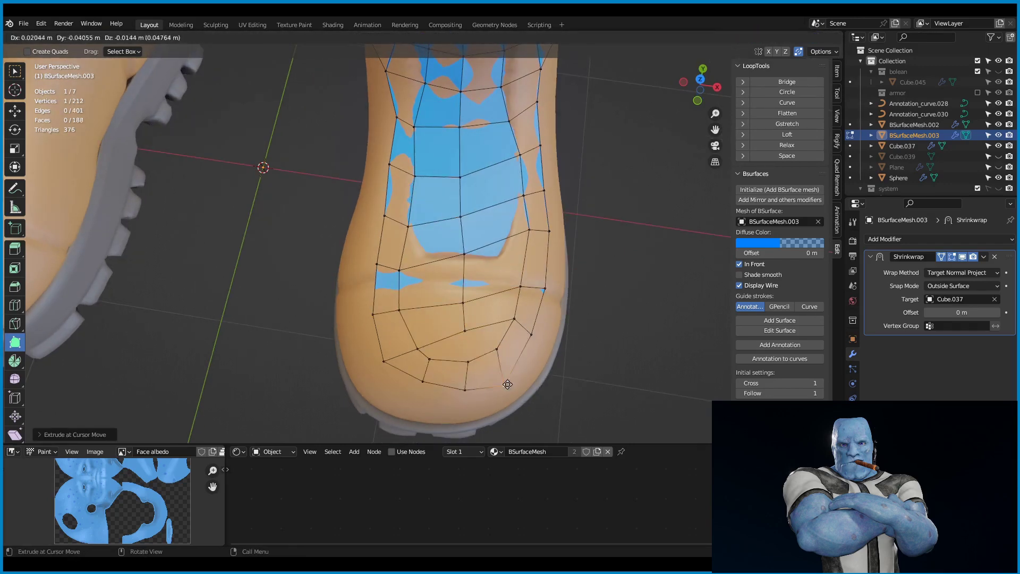
{"action": "scroll", "coordinate": [526, 352], "scroll_direction": "down", "scroll_amount": 3}
{"action": "middle_click_drag", "start_coordinate": [525, 351], "coordinate": [494, 287]}
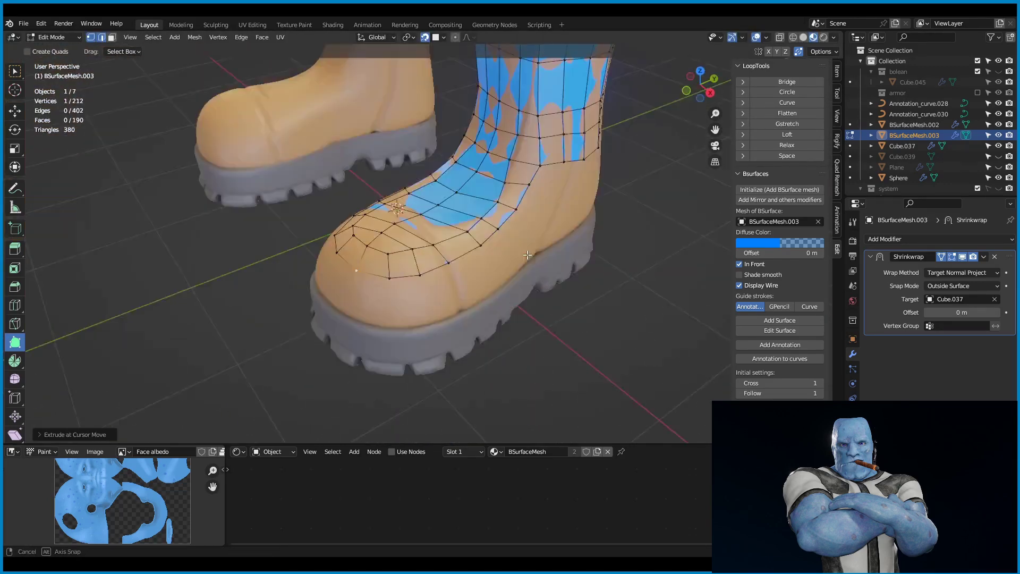
{"action": "left_click_drag", "start_coordinate": [486, 277], "coordinate": [500, 292], "text": "ctrl"}
{"action": "mouse_move", "coordinate": [500, 293]}
{"action": "middle_mouse_down"}
{"action": "mouse_move", "coordinate": [398, 212]}
{"action": "mouse_move", "coordinate": [537, 255]}
{"action": "mouse_move", "coordinate": [520, 239]}
{"action": "mouse_move", "coordinate": [476, 289]}
{"action": "mouse_move", "coordinate": [530, 292]}
{"action": "mouse_move", "coordinate": [458, 182]}
{"action": "mouse_move", "coordinate": [464, 257]}
{"action": "middle_mouse_up"}
Extend the mesh over the boot's inner side and turn guide strokes into faces.
{"action": "left_click", "coordinate": [555, 218], "text": "ctrl"}
{"action": "scroll", "coordinate": [476, 289], "scroll_direction": "up", "scroll_amount": 3}
{"action": "right_click", "coordinate": [478, 292], "text": "ctrl"}
{"action": "key", "text": "d"}
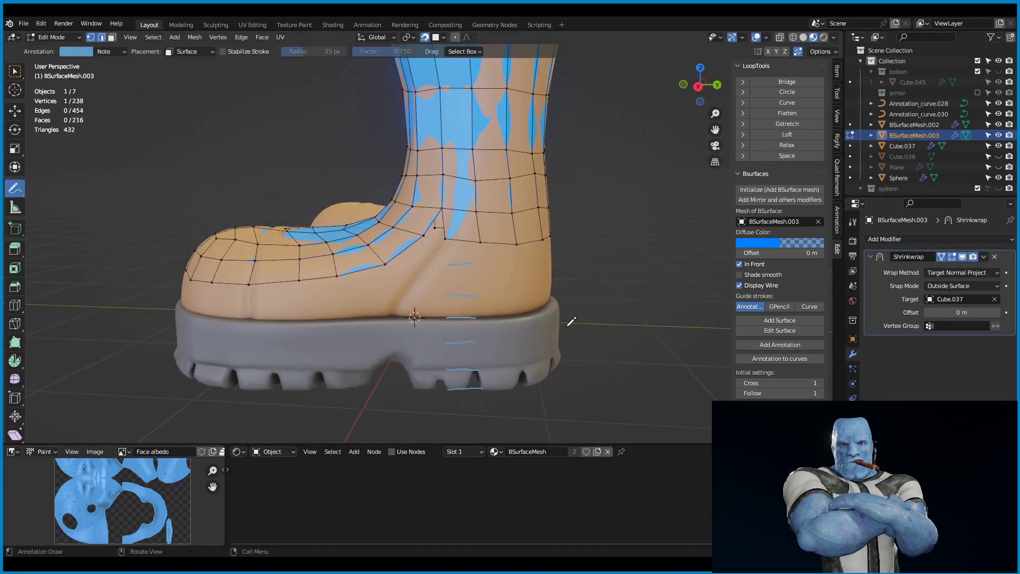
{"action": "middle_click_drag", "start_coordinate": [571, 321], "coordinate": [797, 329]}
{"action": "left_click", "coordinate": [779, 321]}
{"action": "middle_click_drag", "start_coordinate": [532, 266], "coordinate": [425, 265]}
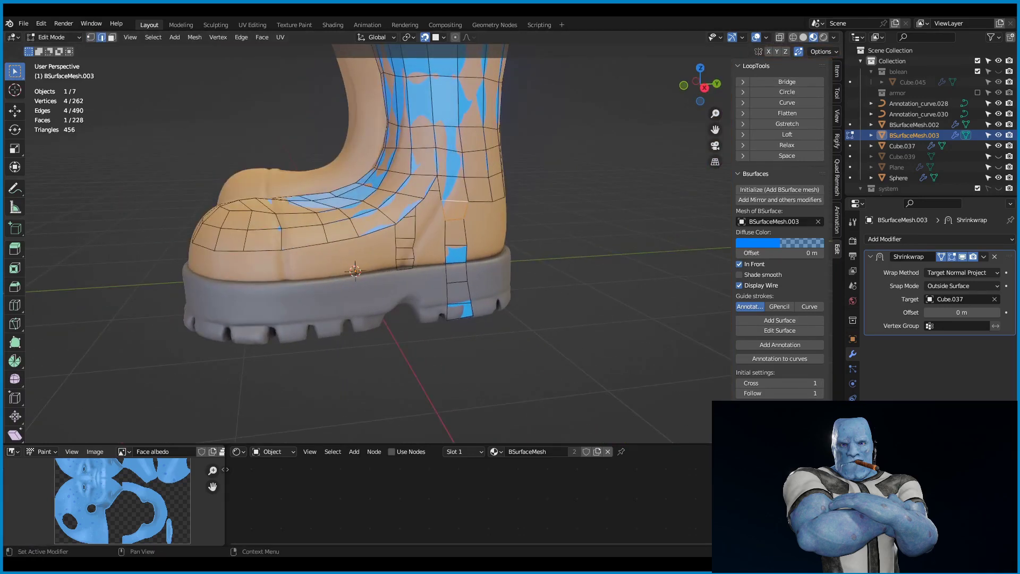
Build faces over the heel and down toward the sole.
{"action": "middle_click_drag", "start_coordinate": [355, 271], "coordinate": [425, 255]}
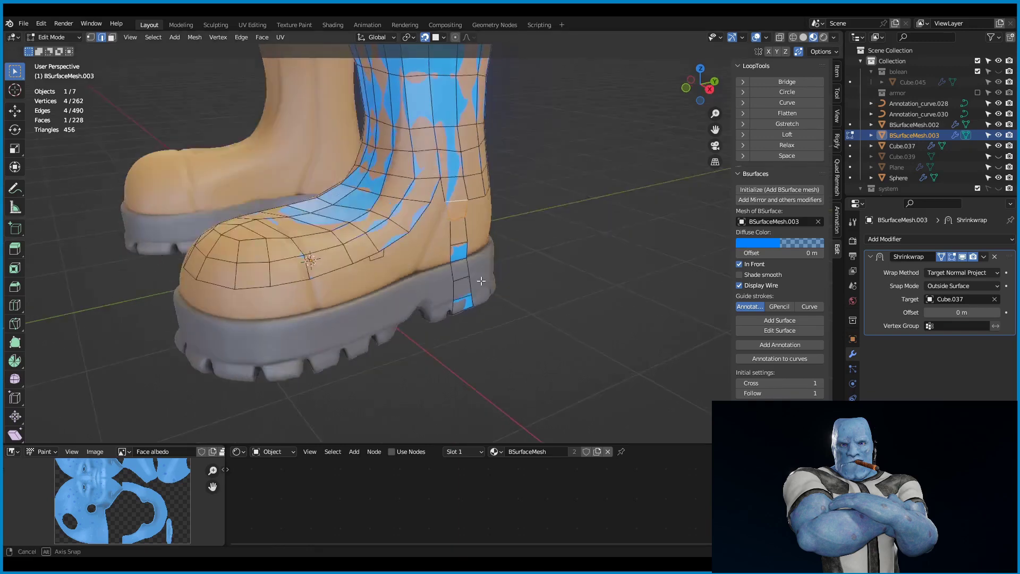
{"action": "left_click_drag", "start_coordinate": [420, 318], "coordinate": [419, 361]}
{"action": "middle_click_drag", "start_coordinate": [425, 255], "coordinate": [504, 250]}
{"action": "left_click_drag", "start_coordinate": [499, 250], "coordinate": [506, 253]}
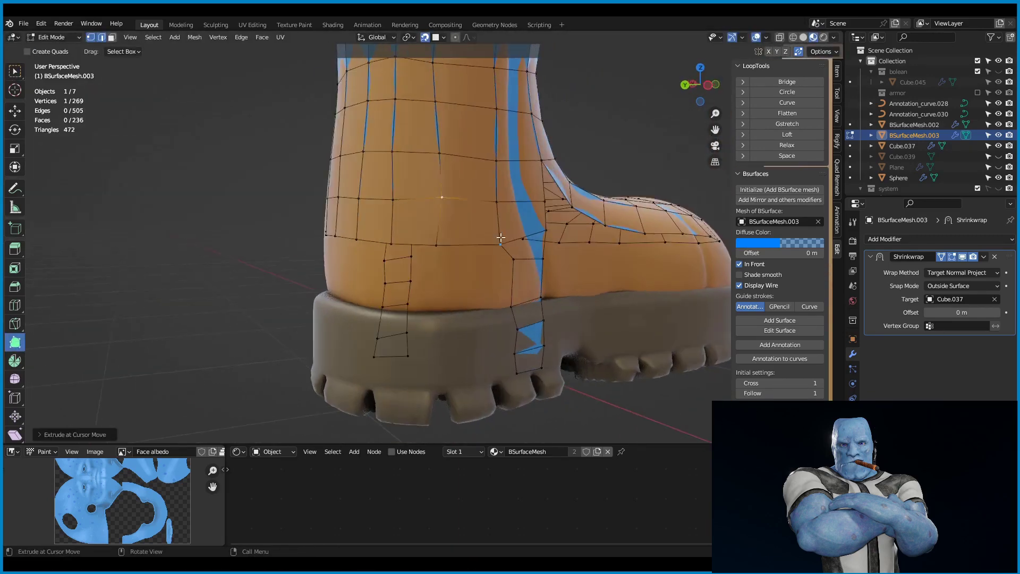
{"action": "mouse_move", "coordinate": [500, 238]}
{"action": "middle_mouse_down"}
{"action": "mouse_move", "coordinate": [425, 240]}
{"action": "mouse_move", "coordinate": [503, 287]}
{"action": "middle_mouse_up"}
{"action": "left_click_drag", "start_coordinate": [503, 287], "coordinate": [503, 297]}
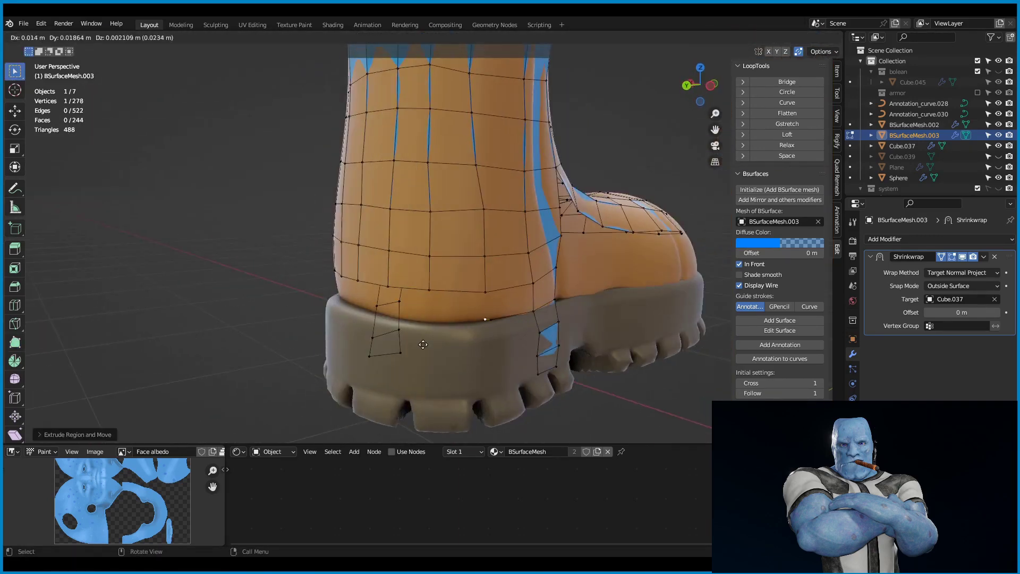
Extrude an edge chain along the sole and fill faces with F.
{"action": "middle_click_drag", "start_coordinate": [456, 308], "coordinate": [467, 334]}
{"action": "left_click_drag", "start_coordinate": [468, 335], "coordinate": [483, 339]}
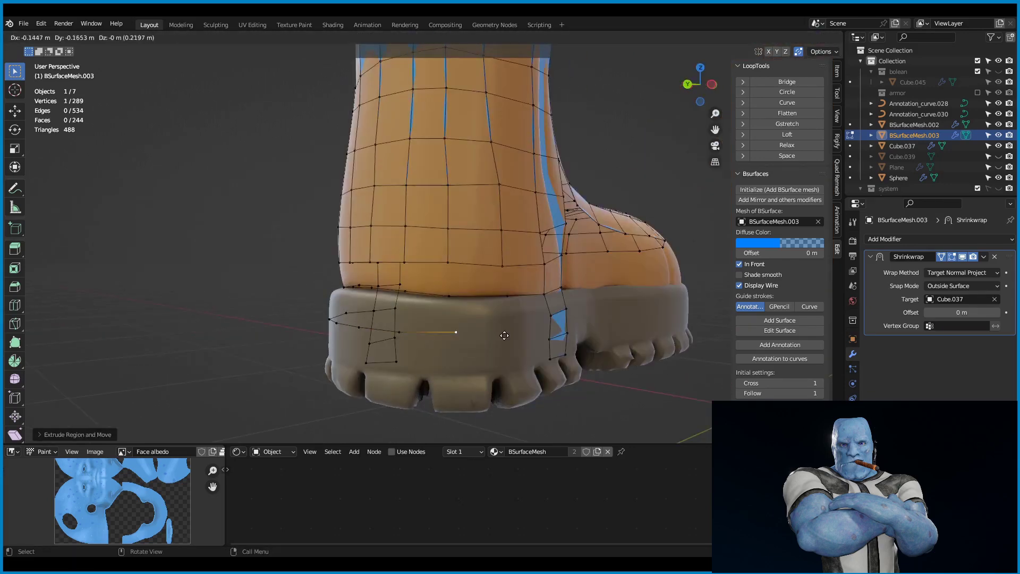
{"action": "left_click", "coordinate": [504, 335]}
{"action": "mouse_move", "coordinate": [504, 336]}
{"action": "middle_mouse_down"}
{"action": "mouse_move", "coordinate": [525, 349]}
{"action": "mouse_move", "coordinate": [541, 339]}
{"action": "mouse_move", "coordinate": [524, 391]}
{"action": "mouse_move", "coordinate": [580, 370]}
{"action": "mouse_move", "coordinate": [603, 375]}
{"action": "mouse_move", "coordinate": [515, 387]}
{"action": "mouse_move", "coordinate": [446, 330]}
{"action": "mouse_move", "coordinate": [495, 200]}
{"action": "middle_mouse_up"}
{"action": "key", "text": "f"}
{"action": "key", "text": "e"}
Add faces on the sole's inner side and around its front.
{"action": "key", "text": "shift+space"}
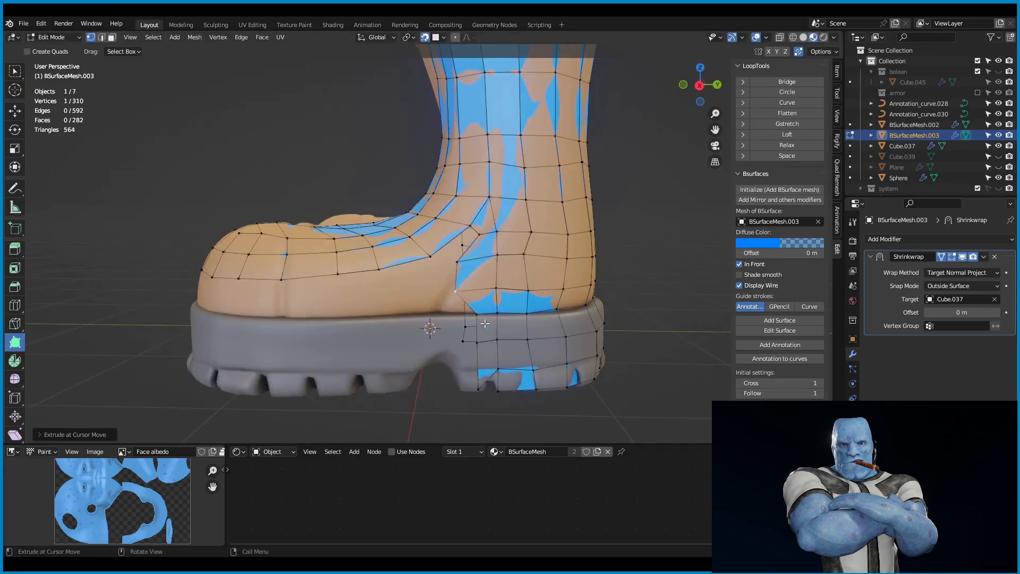
{"action": "middle_click_drag", "start_coordinate": [513, 370], "coordinate": [393, 255]}
{"action": "left_click_drag", "start_coordinate": [383, 249], "coordinate": [386, 249]}
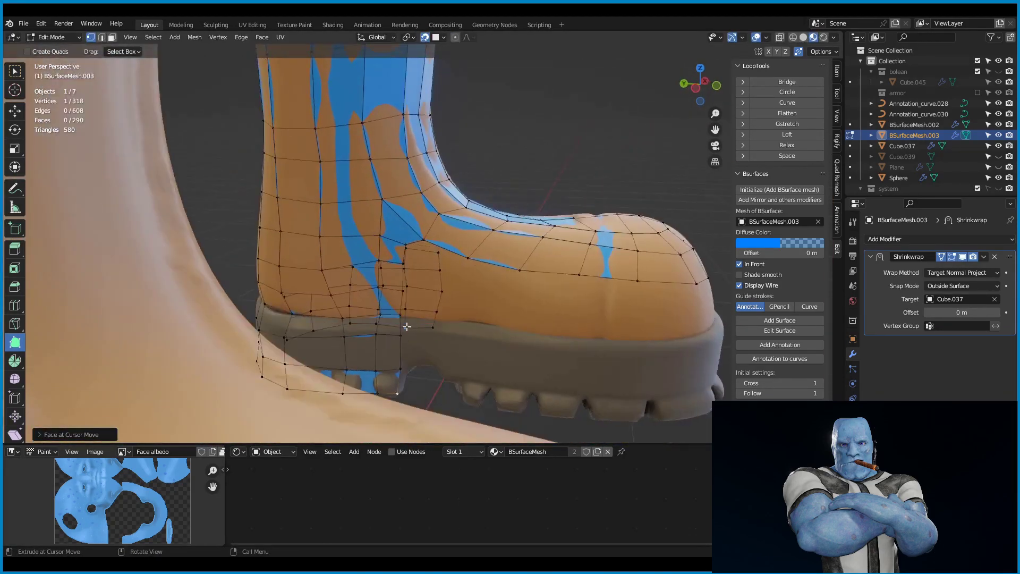
{"action": "middle_click_drag", "start_coordinate": [407, 326], "coordinate": [360, 207]}
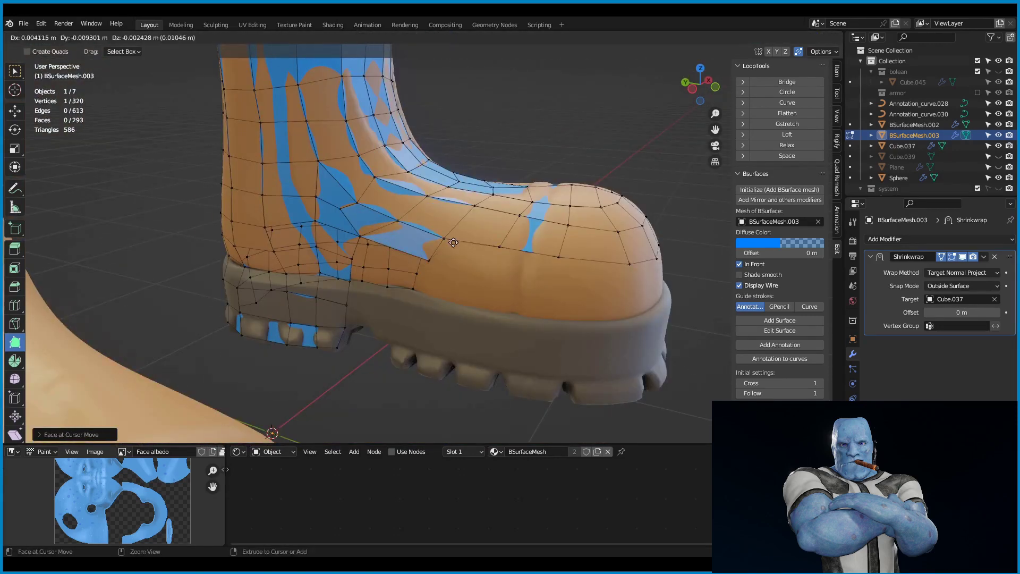
{"action": "mouse_move", "coordinate": [453, 242]}
{"action": "middle_mouse_down"}
{"action": "mouse_move", "coordinate": [286, 267]}
{"action": "mouse_move", "coordinate": [445, 224]}
{"action": "middle_mouse_up"}
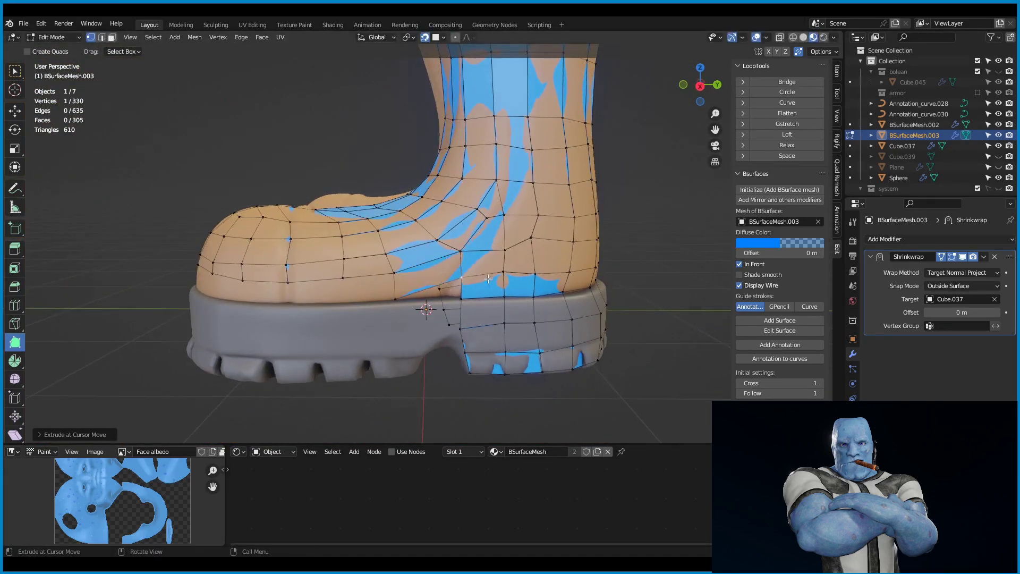
Extrude edges around the toe and pull a side vertex into place.
{"action": "mouse_move", "coordinate": [415, 353]}
{"action": "middle_mouse_down"}
{"action": "mouse_move", "coordinate": [391, 285]}
{"action": "mouse_move", "coordinate": [515, 311]}
{"action": "middle_mouse_up"}
{"action": "key", "text": "e"}
{"action": "left_click", "coordinate": [391, 285]}
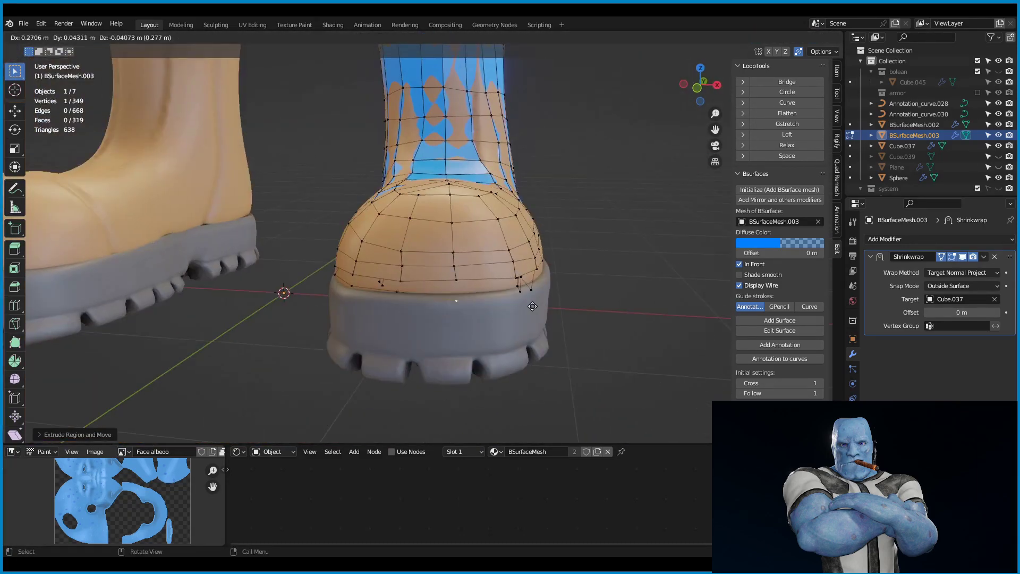
{"action": "middle_click_drag", "start_coordinate": [516, 241], "coordinate": [421, 271]}
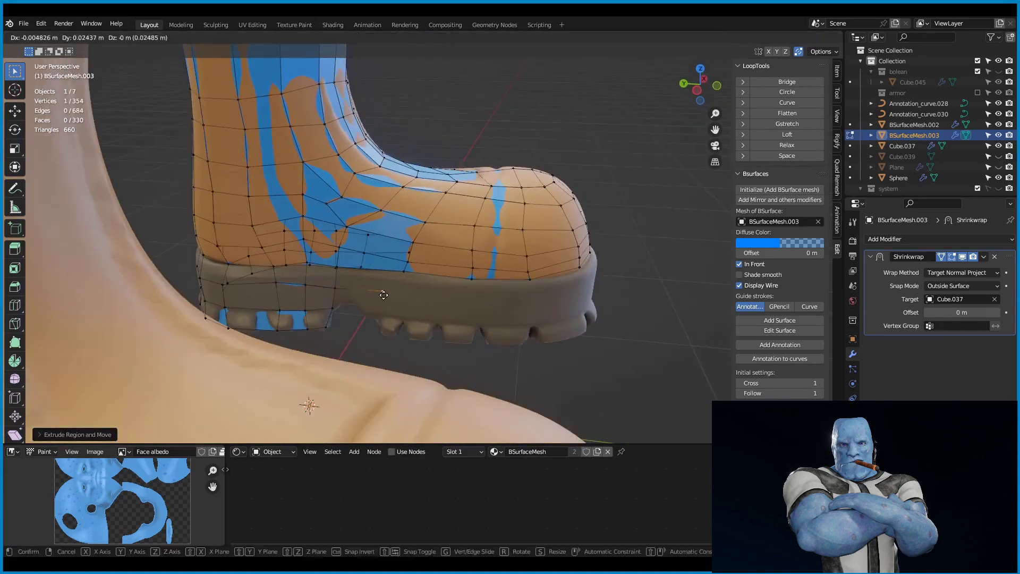
{"action": "left_click", "coordinate": [446, 288]}
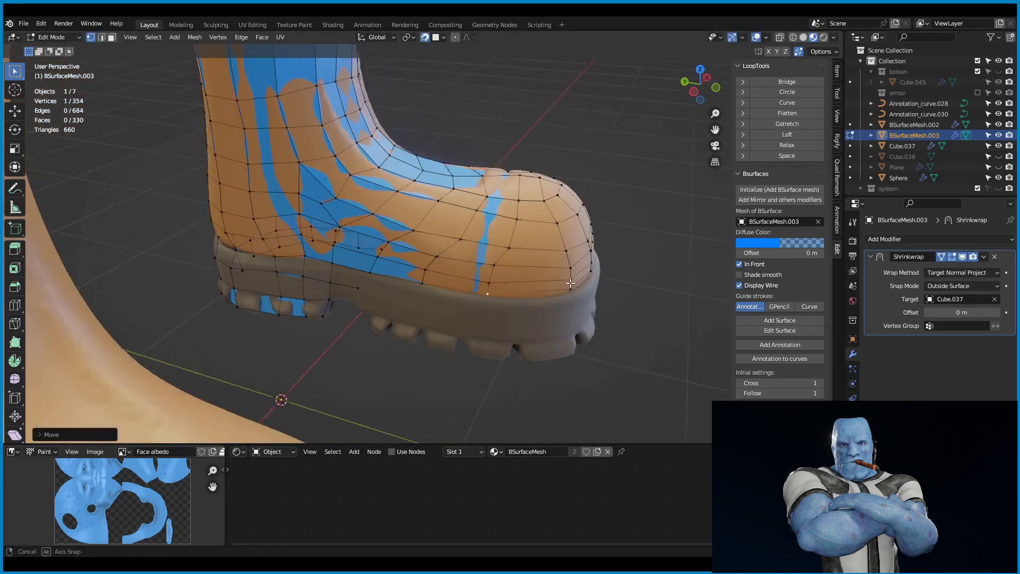
Add vertices on the sole side and extend faces toward the toe.
{"action": "scroll", "coordinate": [237, 321], "scroll_direction": "up", "scroll_amount": 3}
{"action": "mouse_move", "coordinate": [237, 321]}
{"action": "middle_mouse_down"}
{"action": "mouse_move", "coordinate": [432, 324]}
{"action": "mouse_move", "coordinate": [423, 282]}
{"action": "middle_mouse_up"}
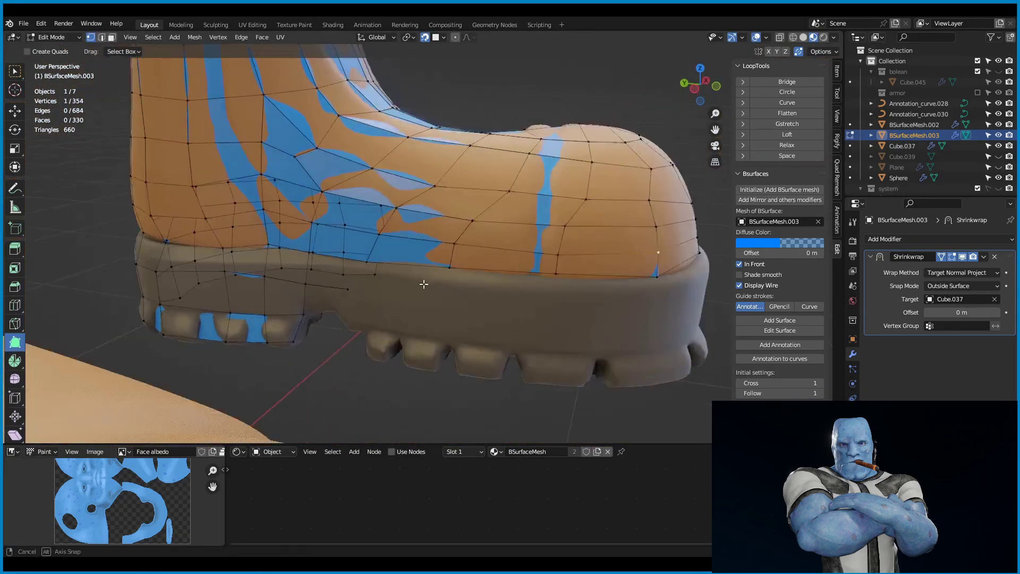
{"action": "left_click", "coordinate": [15, 342]}
{"action": "left_click", "coordinate": [359, 307], "text": "ctrl"}
{"action": "mouse_move", "coordinate": [359, 321]}
{"action": "middle_mouse_down"}
{"action": "mouse_move", "coordinate": [372, 297]}
{"action": "mouse_move", "coordinate": [585, 255]}
{"action": "mouse_move", "coordinate": [510, 314]}
{"action": "middle_mouse_up"}
{"action": "left_click", "coordinate": [621, 255], "text": "ctrl"}
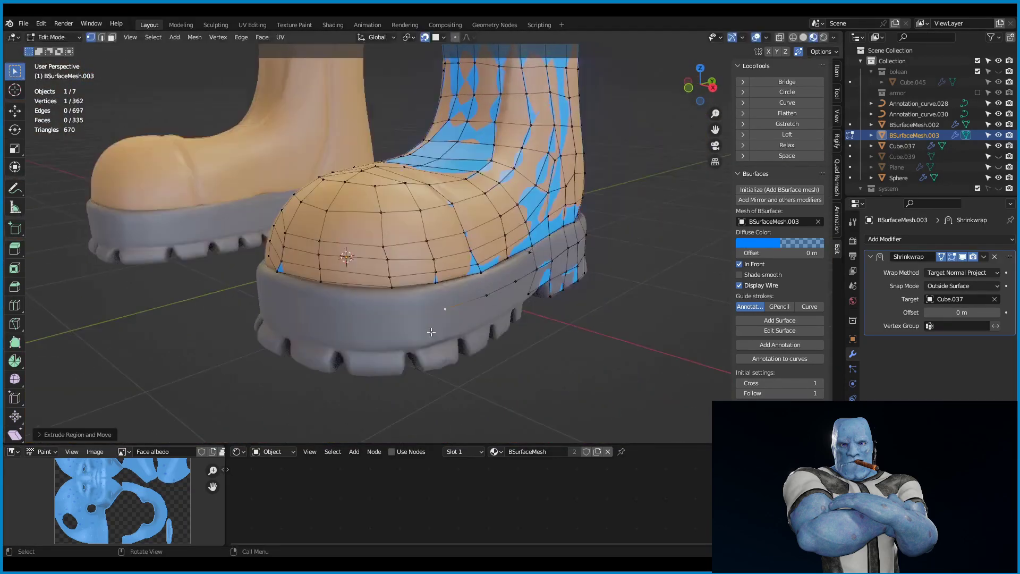
Extrude the edges down over the sole and adjust the new vertices.
{"action": "key", "text": "e"}
{"action": "mouse_move", "coordinate": [597, 283]}
{"action": "middle_mouse_down"}
{"action": "mouse_move", "coordinate": [419, 294]}
{"action": "mouse_move", "coordinate": [423, 322]}
{"action": "middle_mouse_up"}
{"action": "key", "text": "e"}
{"action": "left_click", "coordinate": [420, 295]}
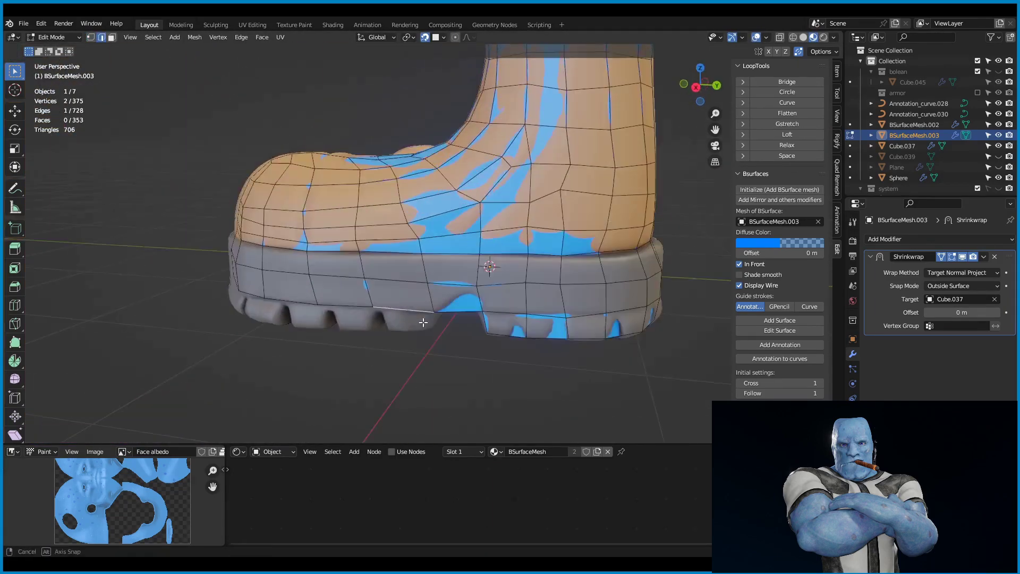
Add faces along the sole and merge a stray vertex onto its neighbour with M.
{"action": "left_click", "coordinate": [310, 318], "text": "ctrl"}
{"action": "mouse_move", "coordinate": [310, 317]}
{"action": "middle_mouse_down"}
{"action": "mouse_move", "coordinate": [444, 314]}
{"action": "mouse_move", "coordinate": [380, 341]}
{"action": "mouse_move", "coordinate": [457, 326]}
{"action": "middle_mouse_up"}
{"action": "left_click", "coordinate": [404, 330], "text": "ctrl"}
{"action": "scroll", "coordinate": [457, 326], "scroll_direction": "up", "scroll_amount": 4}
{"action": "left_click_drag", "start_coordinate": [458, 277], "coordinate": [470, 492], "text": "ctrl"}
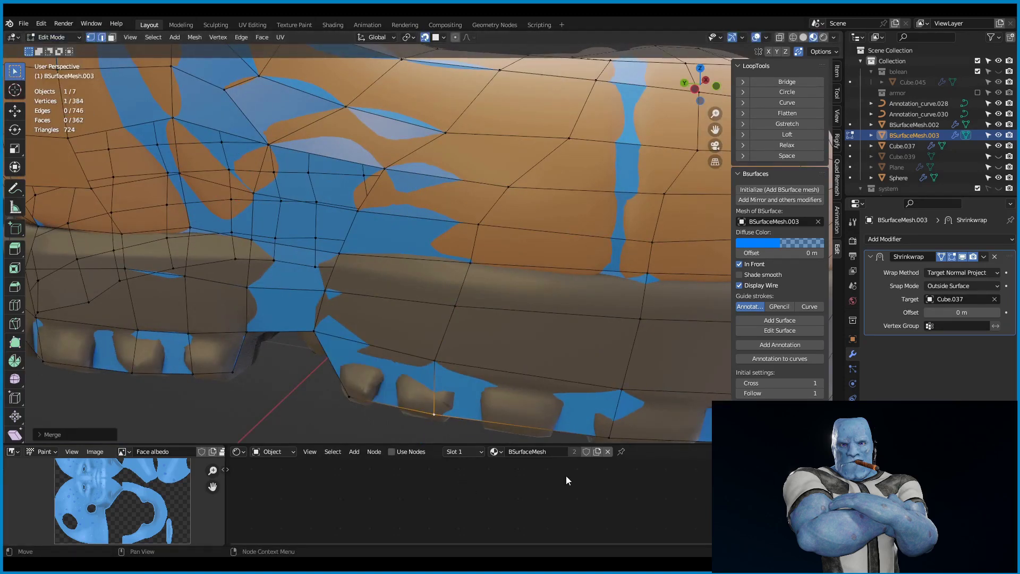
{"action": "scroll", "coordinate": [478, 266], "scroll_direction": "down", "scroll_amount": 5}
Set the retopology mesh offset to 0.013 m to lift it off the boot.
{"action": "middle_click_drag", "start_coordinate": [478, 265], "coordinate": [531, 239]}
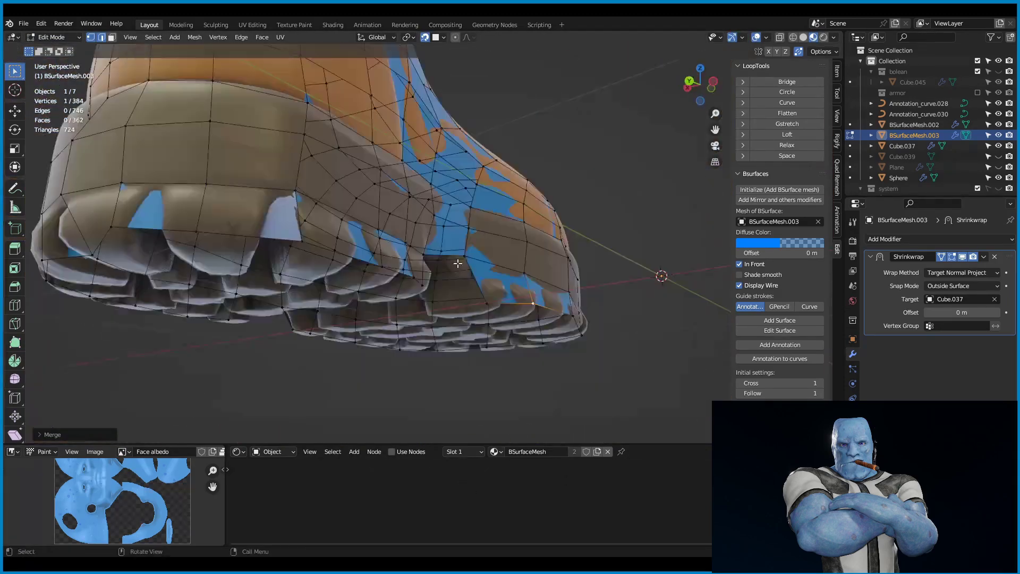
{"action": "left_click_drag", "start_coordinate": [780, 253], "coordinate": [792, 253]}
{"action": "mouse_move", "coordinate": [396, 257]}
{"action": "middle_mouse_down"}
{"action": "mouse_move", "coordinate": [521, 312]}
{"action": "mouse_move", "coordinate": [519, 292]}
{"action": "middle_mouse_up"}
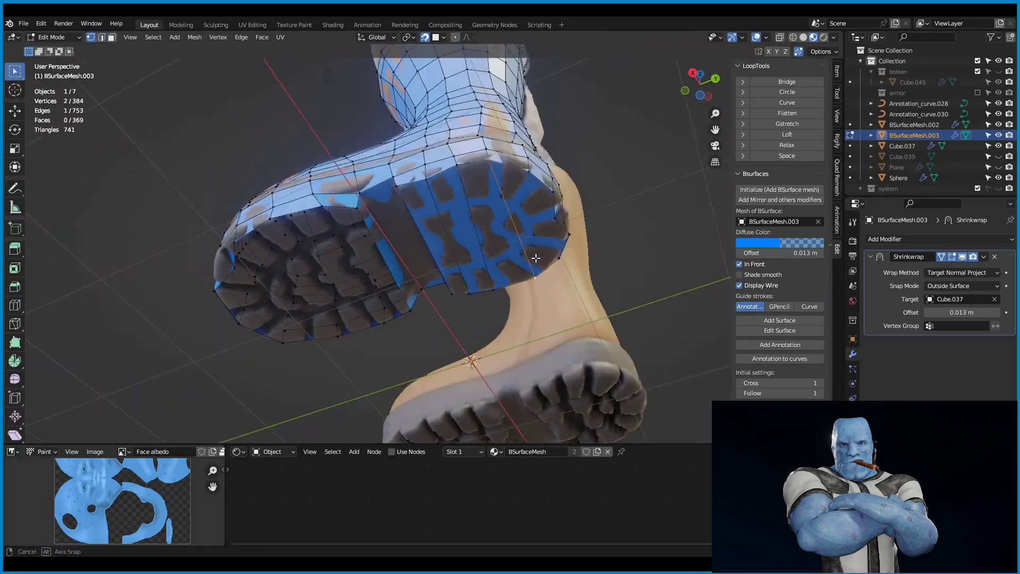
{"action": "mouse_move", "coordinate": [535, 257]}
{"action": "middle_mouse_down"}
{"action": "mouse_move", "coordinate": [404, 345]}
{"action": "mouse_move", "coordinate": [557, 331]}
{"action": "mouse_move", "coordinate": [374, 211]}
{"action": "mouse_move", "coordinate": [445, 280]}
{"action": "middle_mouse_up"}
Add an edge loop around the sole and return to Object Mode.
{"action": "key", "text": "ctrl+r"}
{"action": "key", "text": "Tab"}
{"action": "key", "text": "Tab"}
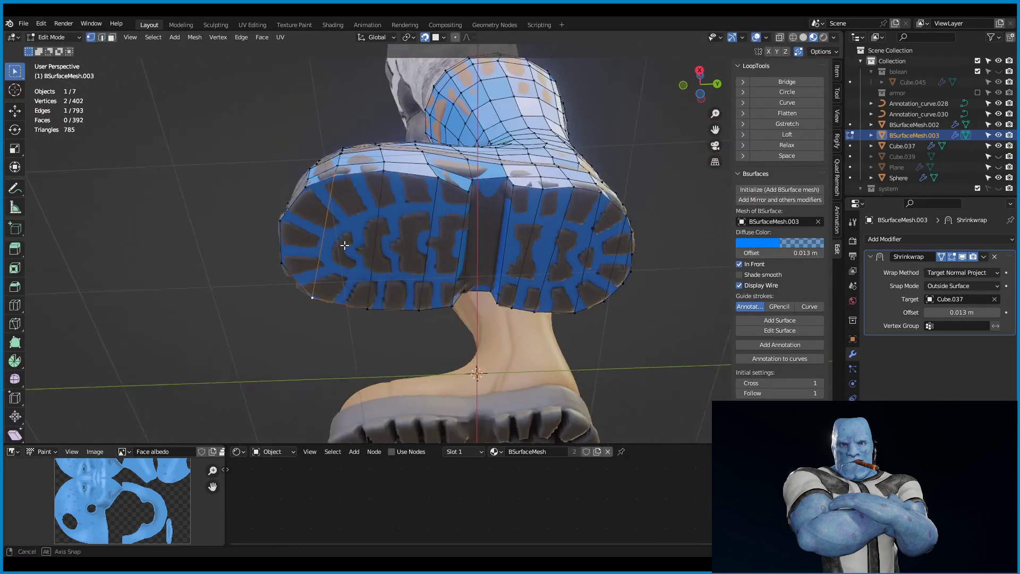
{"action": "left_click", "coordinate": [344, 245]}
{"action": "mouse_move", "coordinate": [345, 245]}
{"action": "middle_mouse_down"}
{"action": "mouse_move", "coordinate": [516, 216]}
{"action": "mouse_move", "coordinate": [430, 149]}
{"action": "middle_mouse_up"}
{"action": "key", "text": "ctrl+Tab"}
{"action": "middle_click_drag", "start_coordinate": [480, 319], "coordinate": [444, 185]}
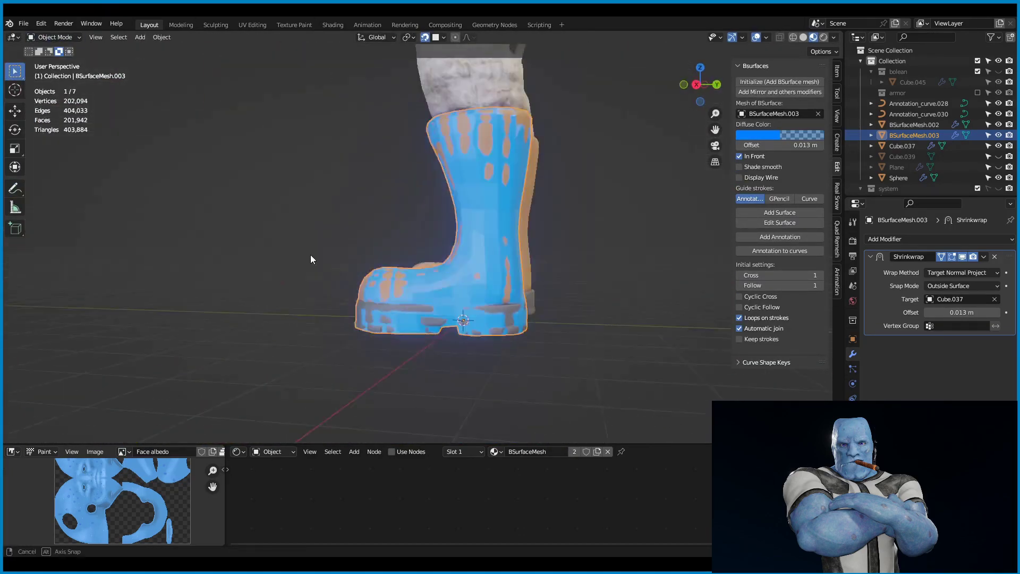
Back in Edit Mode, reposition a vertex on the boot's top rim.
{"action": "middle_click_drag", "start_coordinate": [533, 277], "coordinate": [519, 242]}
{"action": "key", "text": "Tab"}
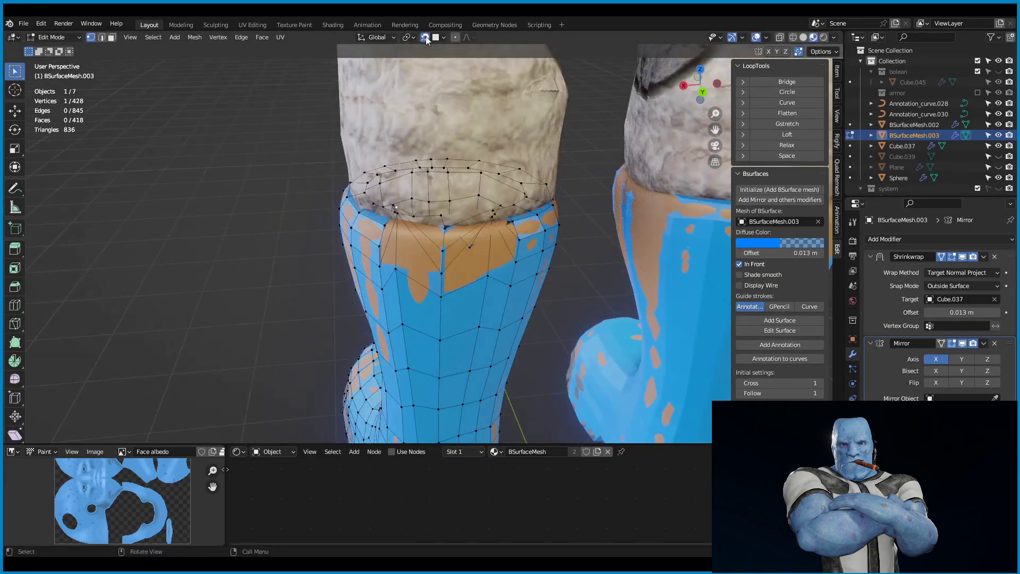
{"action": "middle_click_drag", "start_coordinate": [403, 212], "coordinate": [404, 133]}
{"action": "key", "text": "g"}
{"action": "left_click", "coordinate": [404, 65]}
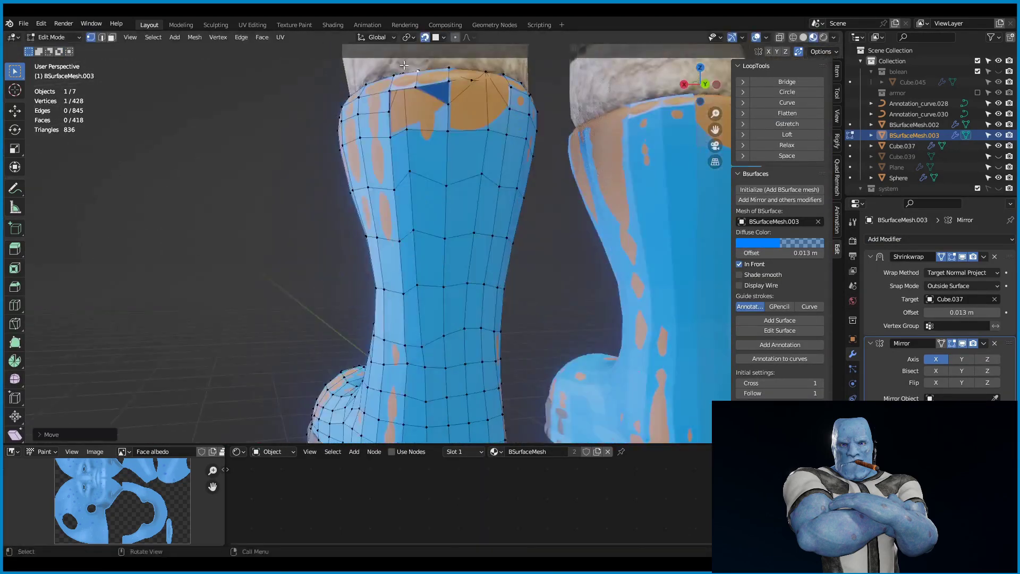
{"action": "middle_click_drag", "start_coordinate": [404, 65], "coordinate": [406, 239]}
{"action": "key", "text": "g"}
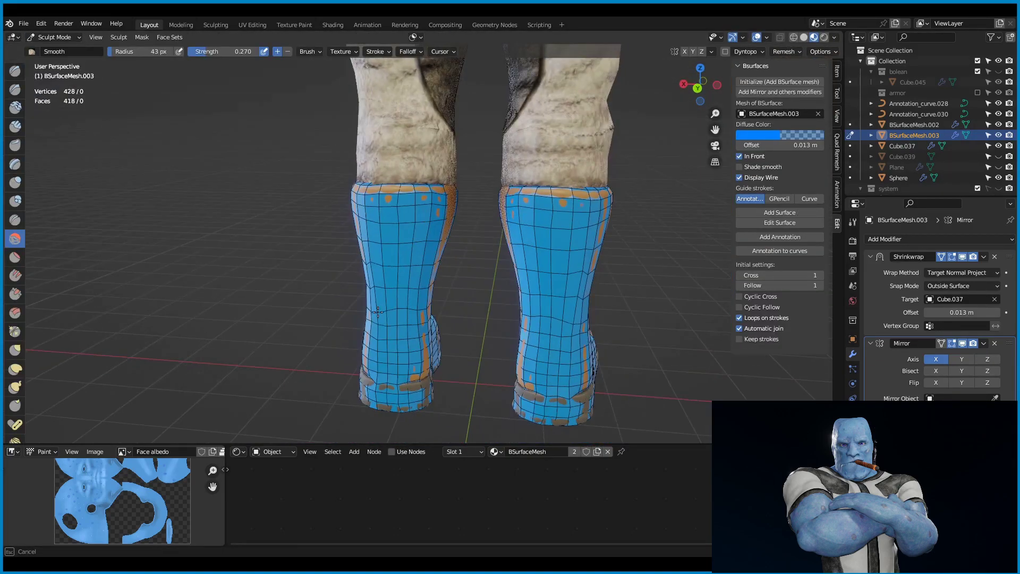
{"action": "middle_click_drag", "start_coordinate": [377, 312], "coordinate": [490, 237]}
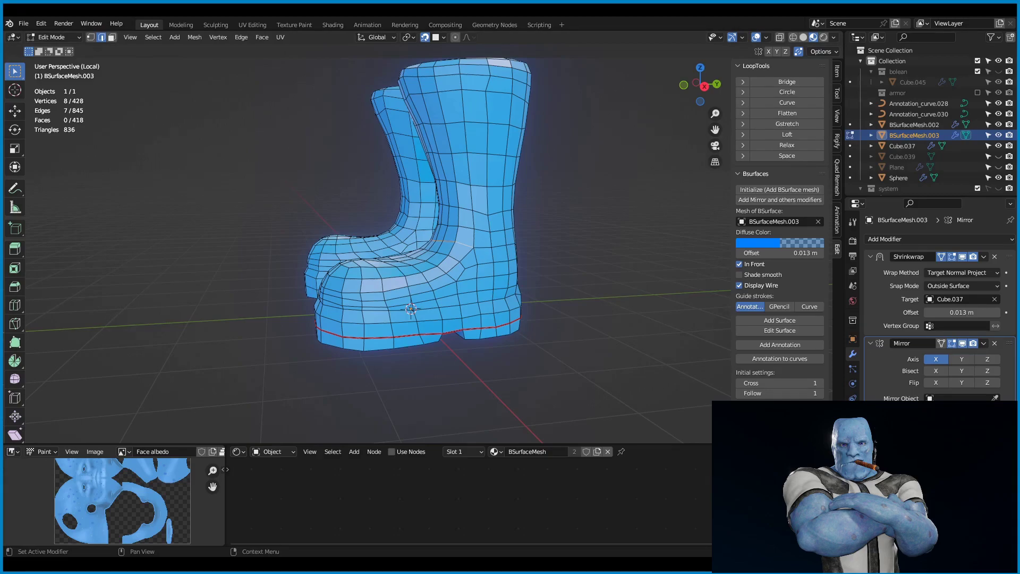
Select the seam edge loops and the heel band between them.
{"action": "mouse_move", "coordinate": [371, 239]}
{"action": "middle_mouse_down"}
{"action": "mouse_move", "coordinate": [419, 240]}
{"action": "mouse_move", "coordinate": [367, 321]}
{"action": "middle_mouse_up"}
{"action": "scroll", "coordinate": [419, 241], "scroll_direction": "up", "scroll_amount": 3}
{"action": "left_click", "coordinate": [393, 303], "text": "alt+shift"}
{"action": "key", "text": "3"}
{"action": "key", "text": "l"}
{"action": "middle_click_drag", "start_coordinate": [633, 308], "coordinate": [440, 236]}
Select the whole boot mesh, unwrap it into UV islands, and enlarge the UV editor.
{"action": "key", "text": "a"}
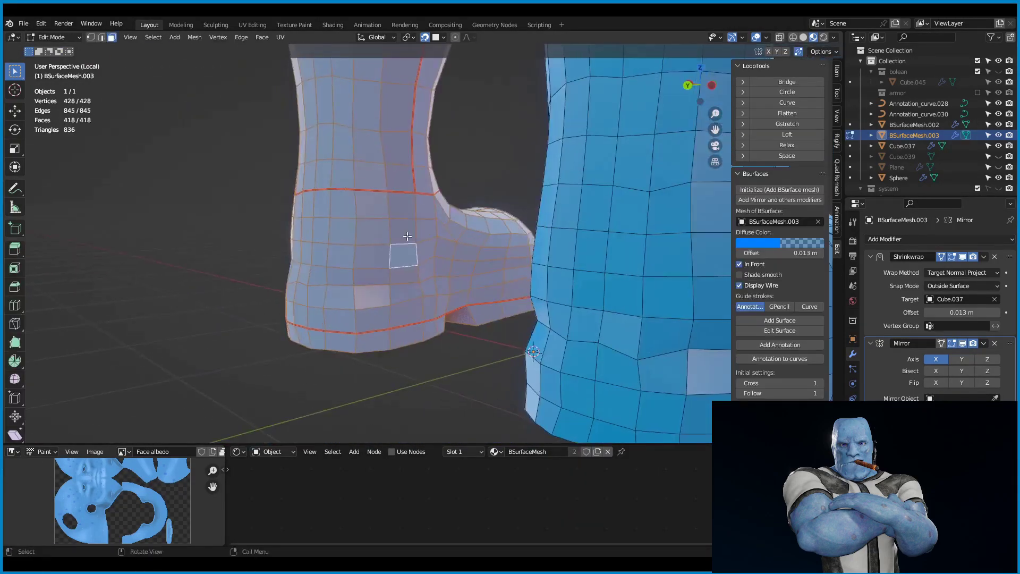
{"action": "key", "text": "a"}
{"action": "middle_click_drag", "start_coordinate": [460, 344], "coordinate": [372, 265]}
{"action": "left_click_drag", "start_coordinate": [372, 444], "coordinate": [371, 351]}
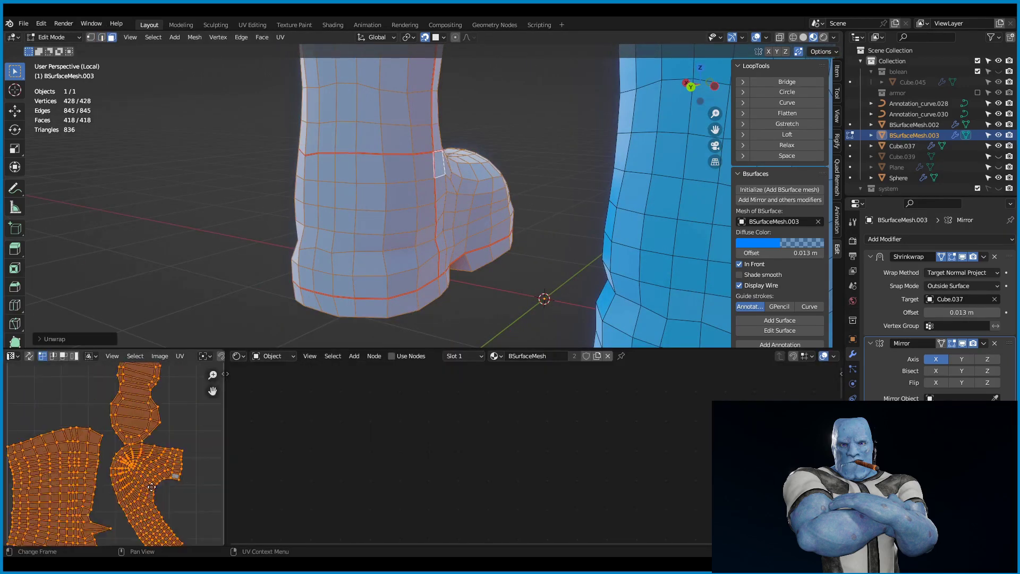
{"action": "mouse_move", "coordinate": [265, 255]}
{"action": "middle_mouse_down"}
{"action": "mouse_move", "coordinate": [112, 246]}
{"action": "mouse_move", "coordinate": [175, 297]}
{"action": "middle_mouse_up"}
{"action": "scroll", "coordinate": [111, 436], "scroll_direction": "down", "scroll_amount": 3}
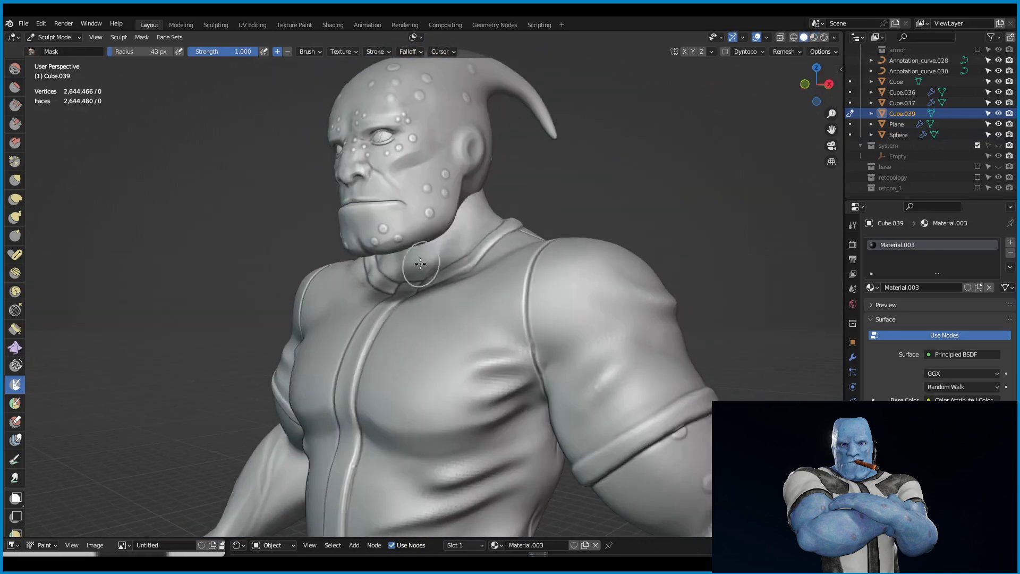
Slice the masked head off Cube.039 into a new object and exit local view.
{"action": "mouse_move", "coordinate": [412, 254]}
{"action": "middle_mouse_down"}
{"action": "mouse_move", "coordinate": [530, 246]}
{"action": "mouse_move", "coordinate": [509, 143]}
{"action": "middle_mouse_up"}
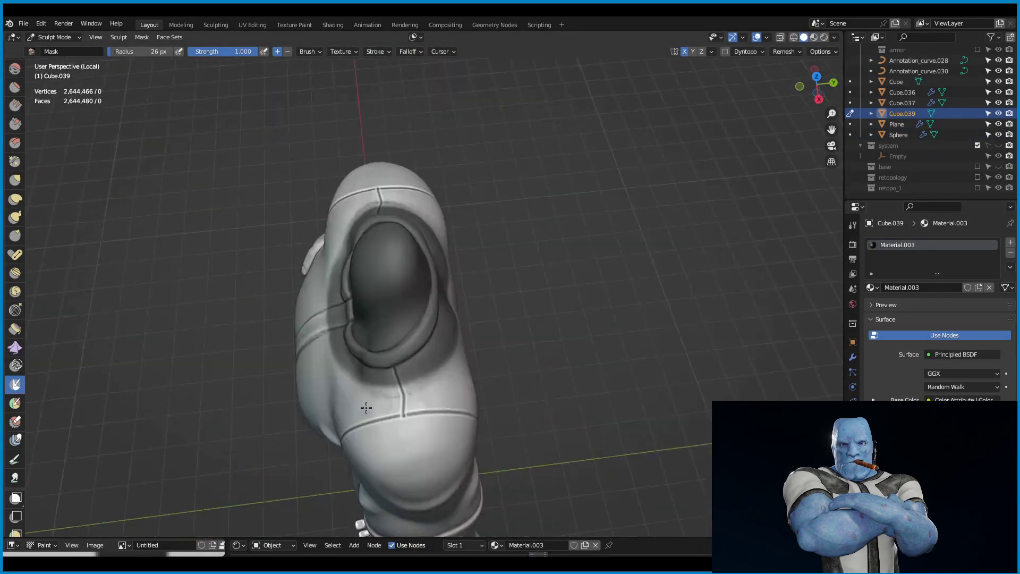
{"action": "mouse_move", "coordinate": [458, 372]}
{"action": "middle_mouse_down"}
{"action": "mouse_move", "coordinate": [485, 358]}
{"action": "mouse_move", "coordinate": [391, 372]}
{"action": "middle_mouse_up"}
{"action": "middle_click_drag", "start_coordinate": [430, 299], "coordinate": [419, 202]}
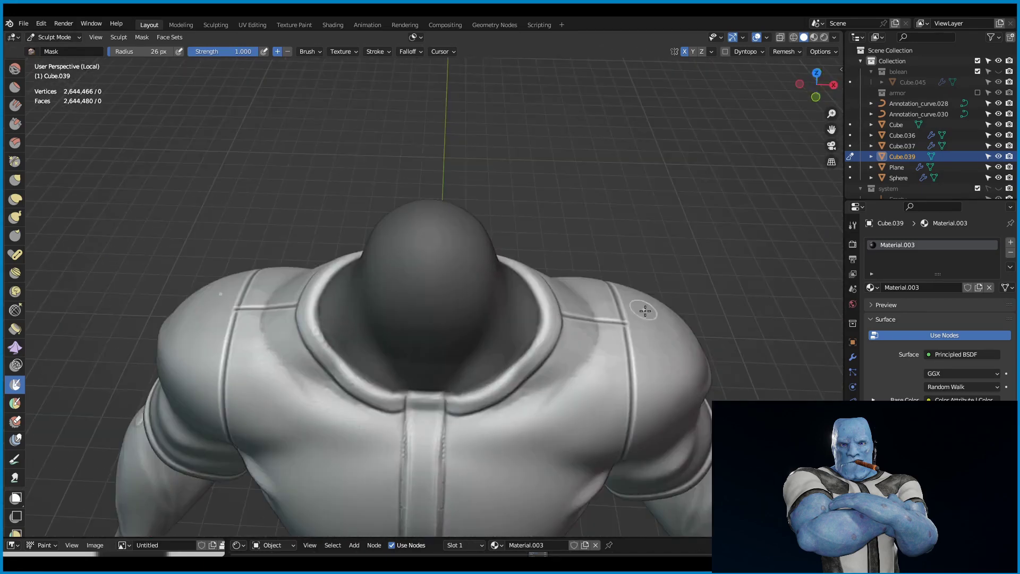
{"action": "left_click", "coordinate": [141, 37]}
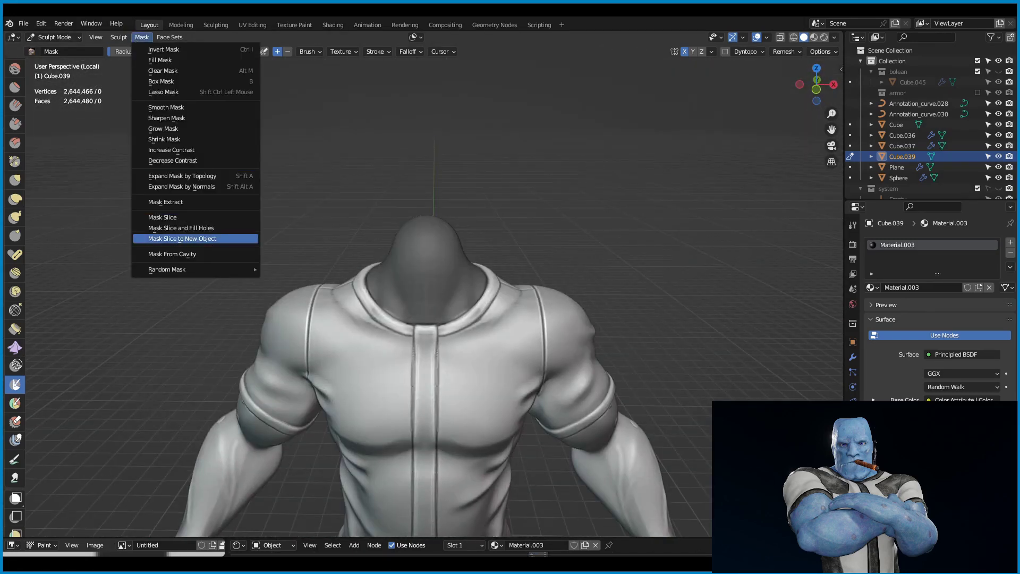
{"action": "left_click", "coordinate": [182, 239]}
{"action": "key", "text": "KP_Divide"}
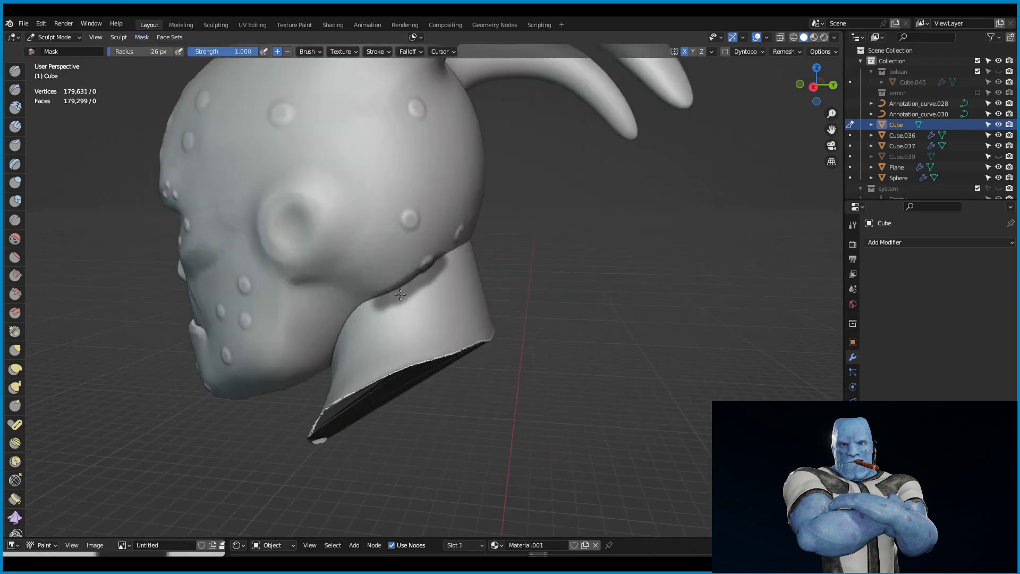
Smooth and build up the head with the Smooth and Clay Strips brushes, from back to chin.
{"action": "key", "text": "shift+s"}
{"action": "scroll", "coordinate": [382, 310], "scroll_direction": "down", "scroll_amount": 3}
{"action": "mouse_move", "coordinate": [451, 260]}
{"action": "middle_mouse_down"}
{"action": "mouse_move", "coordinate": [455, 291]}
{"action": "mouse_move", "coordinate": [400, 261]}
{"action": "mouse_move", "coordinate": [383, 281]}
{"action": "middle_mouse_up"}
{"action": "key", "text": "c"}
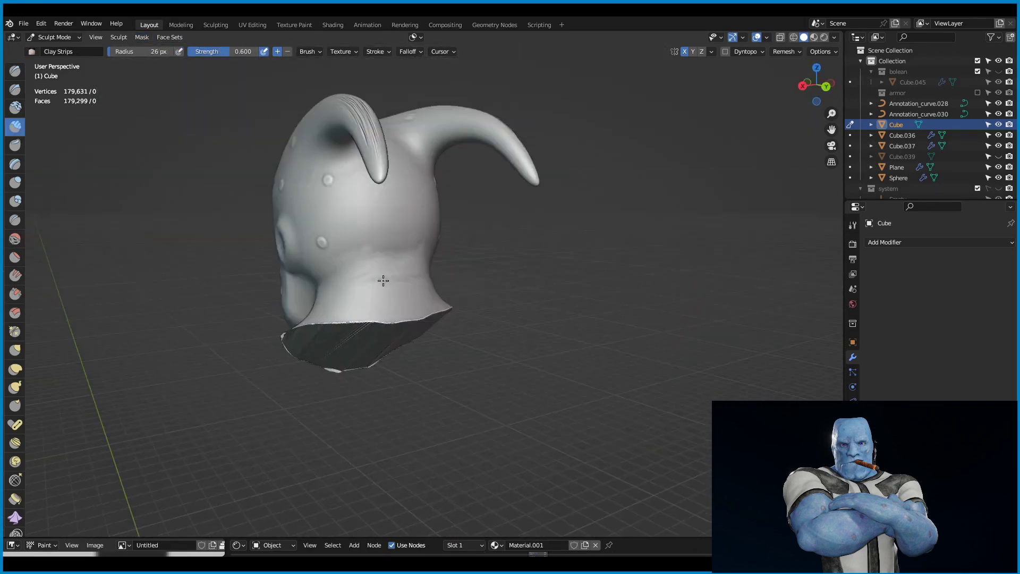
{"action": "mouse_move", "coordinate": [405, 234]}
{"action": "middle_mouse_down"}
{"action": "mouse_move", "coordinate": [377, 271]}
{"action": "mouse_move", "coordinate": [392, 264]}
{"action": "mouse_move", "coordinate": [550, 295]}
{"action": "mouse_move", "coordinate": [409, 227]}
{"action": "mouse_move", "coordinate": [375, 262]}
{"action": "mouse_move", "coordinate": [359, 235]}
{"action": "middle_mouse_up"}
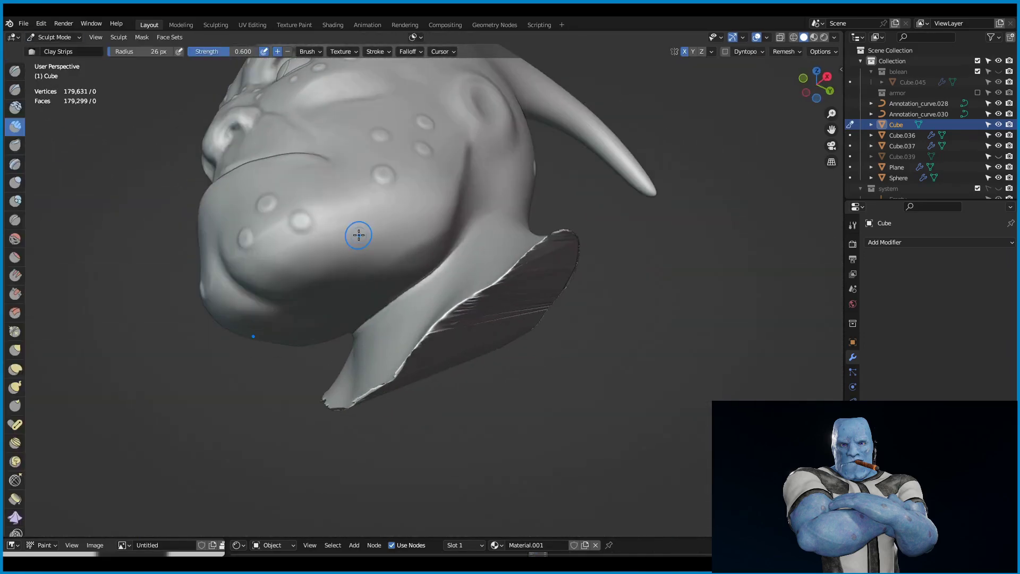
{"action": "middle_click_drag", "start_coordinate": [418, 312], "coordinate": [452, 283]}
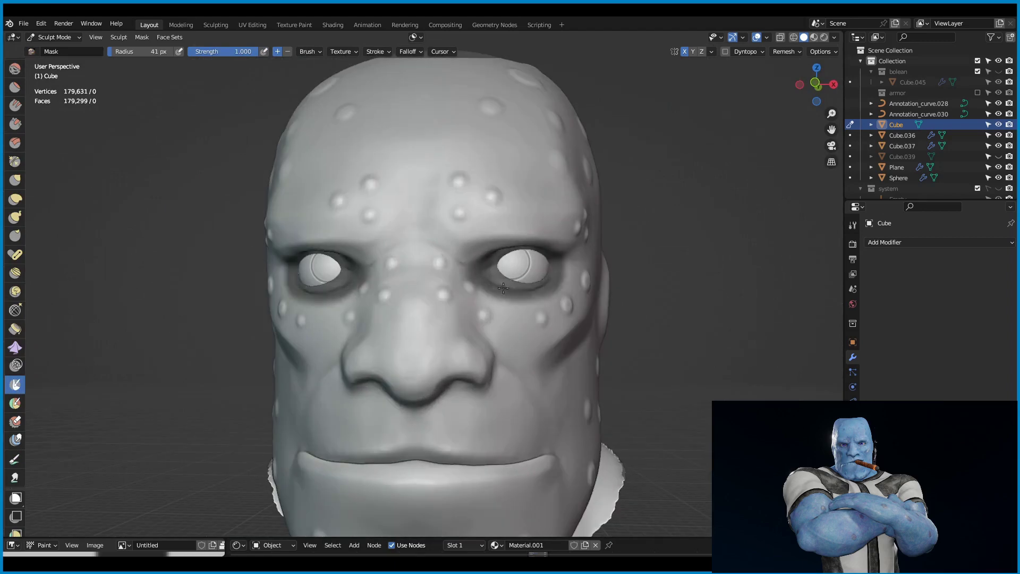
{"action": "scroll", "coordinate": [595, 272], "scroll_direction": "up", "scroll_amount": 2}
{"action": "scroll", "coordinate": [595, 272], "scroll_direction": "up", "scroll_amount": 2}
Clear the mask and shape the eye area with the Elastic Deform and Blob brushes.
{"action": "left_click", "coordinate": [142, 38]}
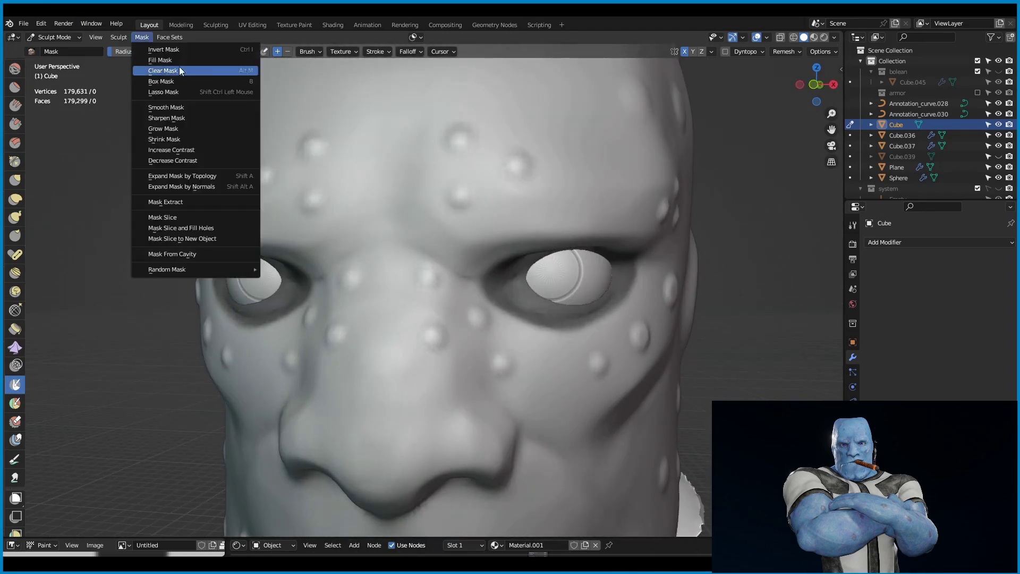
{"action": "left_click", "coordinate": [16, 199]}
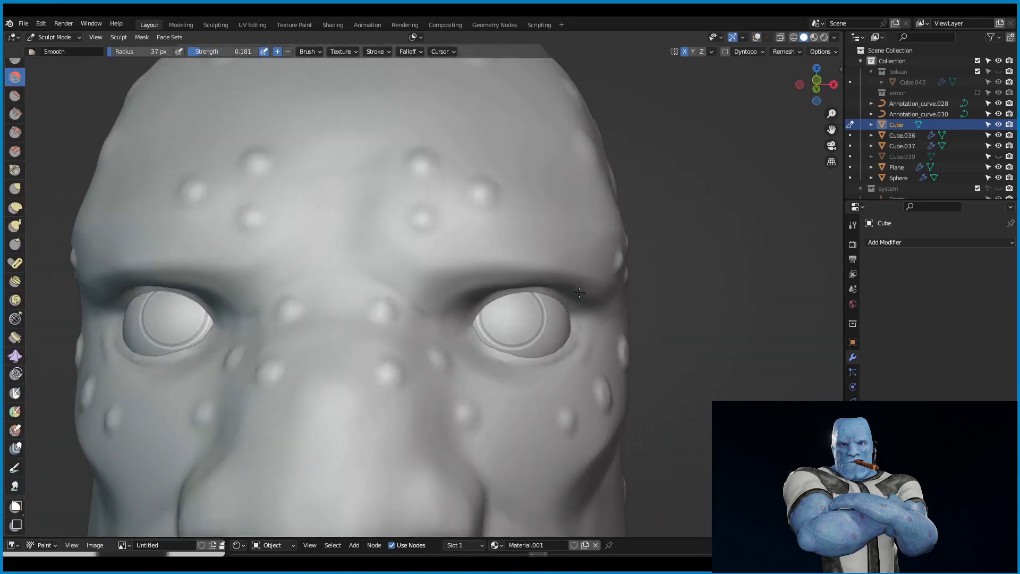
{"action": "scroll", "coordinate": [15, 206], "scroll_direction": "up", "scroll_amount": 5}
{"action": "left_click", "coordinate": [15, 200]}
{"action": "mouse_move", "coordinate": [465, 329]}
{"action": "middle_mouse_down"}
{"action": "mouse_move", "coordinate": [589, 288]}
{"action": "mouse_move", "coordinate": [581, 307]}
{"action": "middle_mouse_up"}
{"action": "scroll", "coordinate": [563, 298], "scroll_direction": "down", "scroll_amount": 3}
{"action": "scroll", "coordinate": [563, 297], "scroll_direction": "up", "scroll_amount": 4}
{"action": "scroll", "coordinate": [580, 307], "scroll_direction": "down", "scroll_amount": 3}
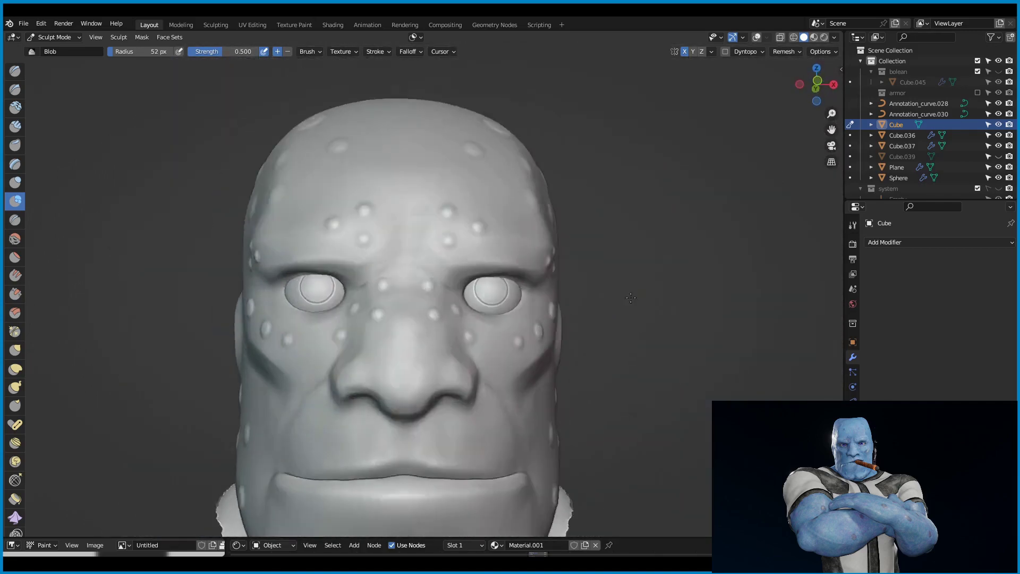
{"action": "scroll", "coordinate": [580, 307], "scroll_direction": "up", "scroll_amount": 3}
{"action": "scroll", "coordinate": [534, 264], "scroll_direction": "up", "scroll_amount": 3}
{"action": "scroll", "coordinate": [500, 278], "scroll_direction": "down", "scroll_amount": 3}
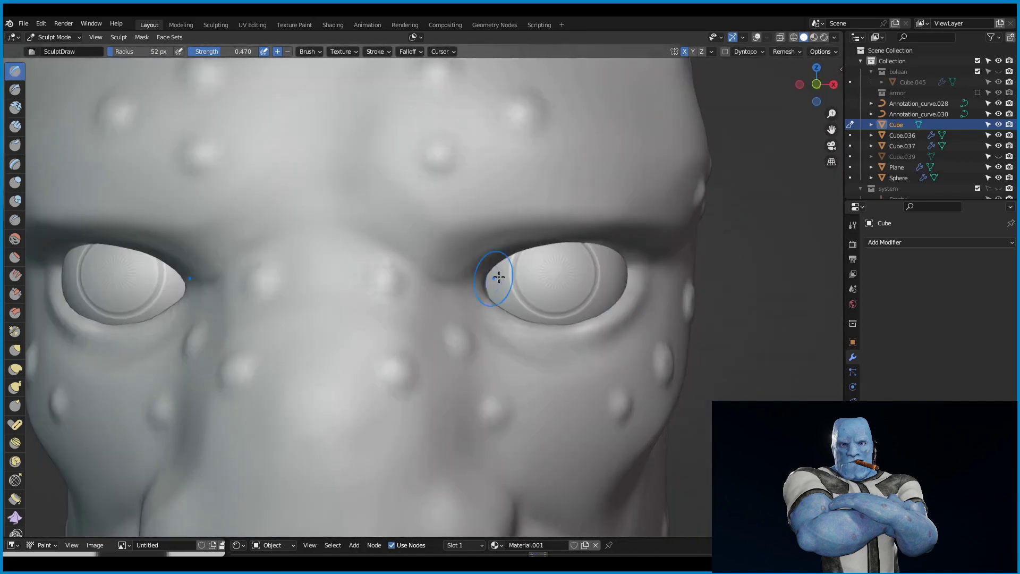
{"action": "mouse_move", "coordinate": [501, 278]}
{"action": "middle_mouse_down"}
{"action": "mouse_move", "coordinate": [521, 289]}
{"action": "mouse_move", "coordinate": [636, 182]}
{"action": "mouse_move", "coordinate": [664, 236]}
{"action": "mouse_move", "coordinate": [678, 223]}
{"action": "mouse_move", "coordinate": [531, 265]}
{"action": "mouse_move", "coordinate": [367, 345]}
{"action": "mouse_move", "coordinate": [606, 306]}
{"action": "middle_mouse_up"}
Crease the eyelids around both eyes, briefly preview the blue skin material, then grab-sculpt.
{"action": "key", "text": "shift+c"}
{"action": "scroll", "coordinate": [456, 233], "scroll_direction": "down", "scroll_amount": 3}
{"action": "mouse_move", "coordinate": [456, 232]}
{"action": "middle_mouse_down"}
{"action": "mouse_move", "coordinate": [570, 267]}
{"action": "mouse_move", "coordinate": [547, 312]}
{"action": "mouse_move", "coordinate": [581, 301]}
{"action": "mouse_move", "coordinate": [533, 347]}
{"action": "mouse_move", "coordinate": [619, 282]}
{"action": "middle_mouse_up"}
{"action": "scroll", "coordinate": [580, 300], "scroll_direction": "up", "scroll_amount": 3}
{"action": "scroll", "coordinate": [533, 347], "scroll_direction": "down", "scroll_amount": 5}
{"action": "scroll", "coordinate": [619, 282], "scroll_direction": "down", "scroll_amount": 2}
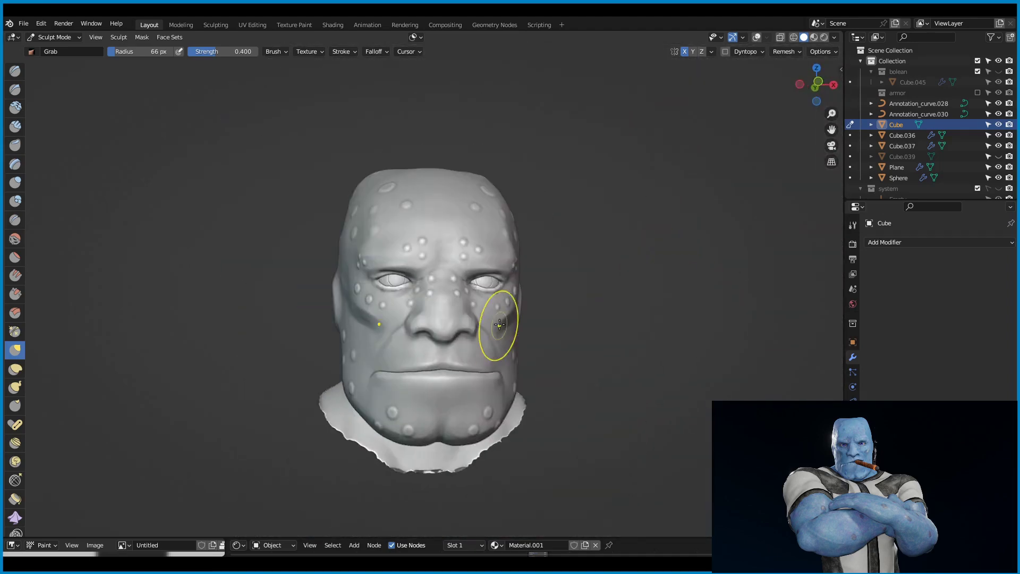
{"action": "mouse_move", "coordinate": [496, 325]}
{"action": "middle_mouse_down"}
{"action": "mouse_move", "coordinate": [584, 266]}
{"action": "mouse_move", "coordinate": [540, 319]}
{"action": "mouse_move", "coordinate": [462, 251]}
{"action": "mouse_move", "coordinate": [460, 298]}
{"action": "middle_mouse_up"}
{"action": "scroll", "coordinate": [706, 167], "scroll_direction": "up", "scroll_amount": 2}
{"action": "key", "text": "z"}
{"action": "scroll", "coordinate": [498, 275], "scroll_direction": "up", "scroll_amount": 5}
{"action": "key", "text": "z"}
{"action": "key", "text": "g"}
{"action": "scroll", "coordinate": [462, 289], "scroll_direction": "up", "scroll_amount": 1}
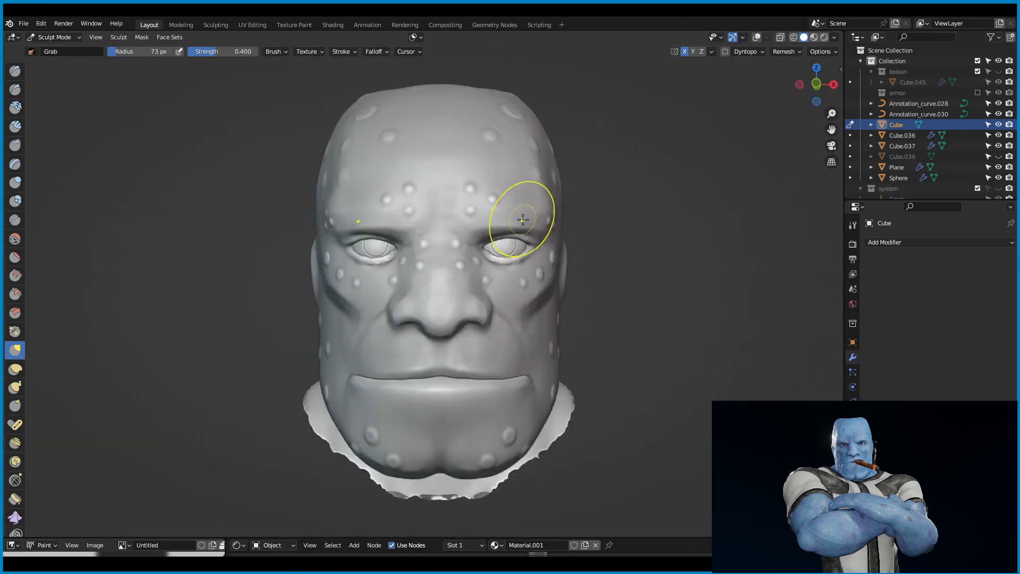
Vertex-paint black pupils on both eye spheres with a 30 px brush.
{"action": "scroll", "coordinate": [542, 208], "scroll_direction": "down", "scroll_amount": 5}
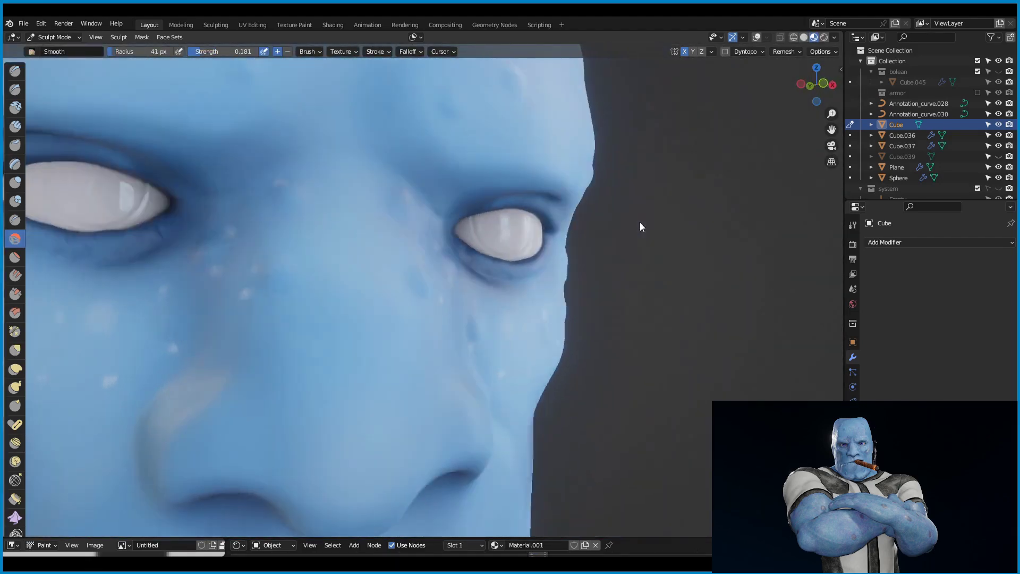
{"action": "key", "text": "alt+q"}
{"action": "scroll", "coordinate": [341, 143], "scroll_direction": "up", "scroll_amount": 6}
{"action": "left_click", "coordinate": [54, 37]}
{"action": "left_click", "coordinate": [69, 84]}
{"action": "left_click", "coordinate": [117, 51]}
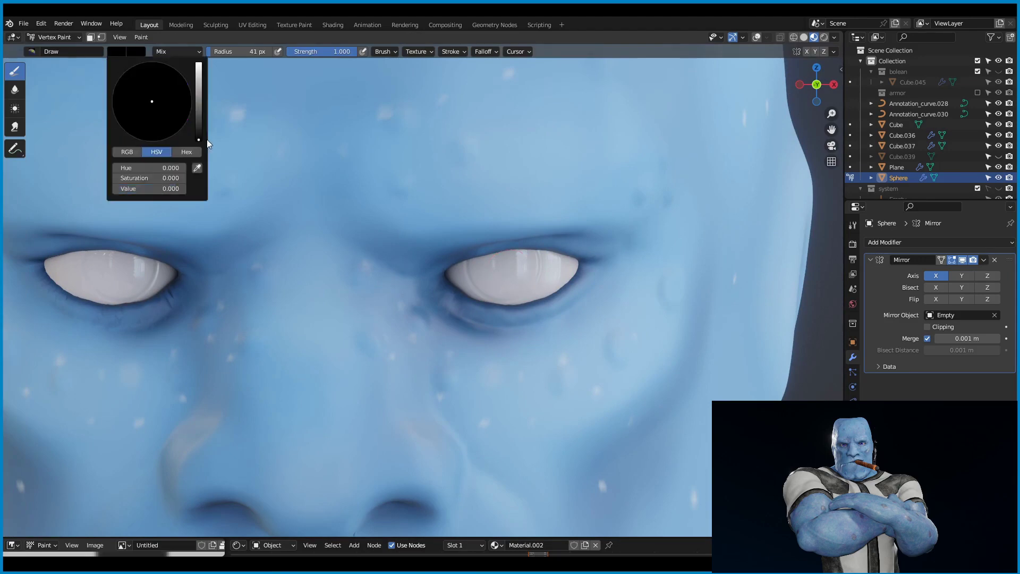
{"action": "left_click_drag", "start_coordinate": [488, 260], "coordinate": [515, 252]}
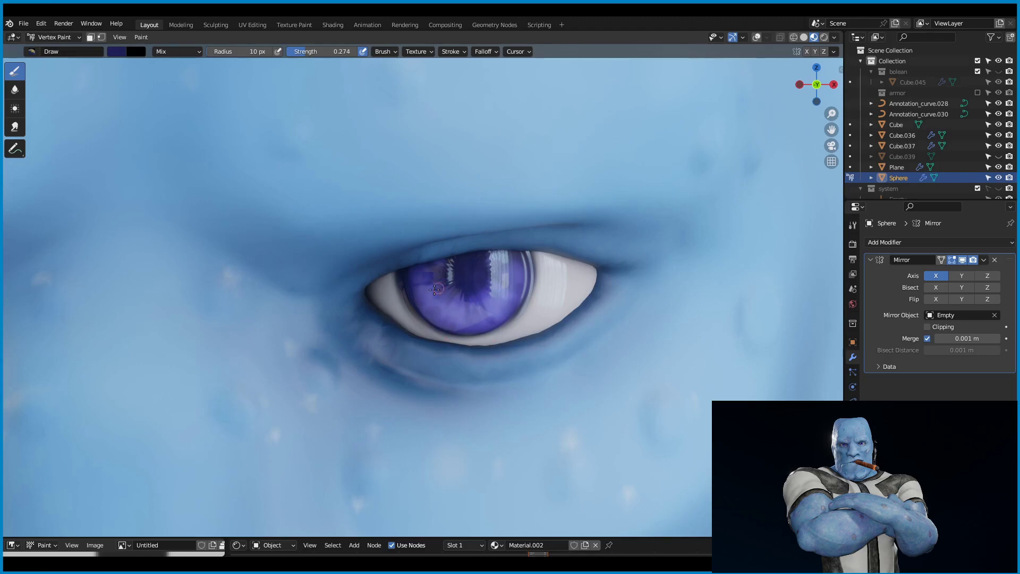
{"action": "key", "text": "f"}
{"action": "left_click", "coordinate": [470, 269]}
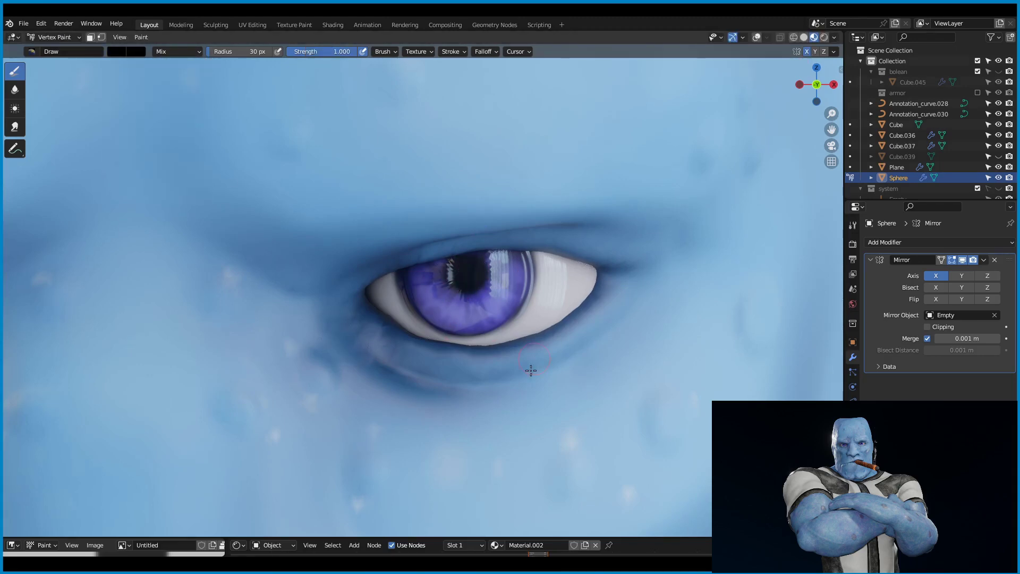
{"action": "scroll", "coordinate": [531, 371], "scroll_direction": "down", "scroll_amount": 5}
{"action": "middle_click_drag", "start_coordinate": [530, 370], "coordinate": [455, 227]}
Paint darker blue shading on the head's jaw and neck, then return to Sculpt Mode.
{"action": "key", "text": "alt+q"}
{"action": "scroll", "coordinate": [393, 224], "scroll_direction": "up", "scroll_amount": 5}
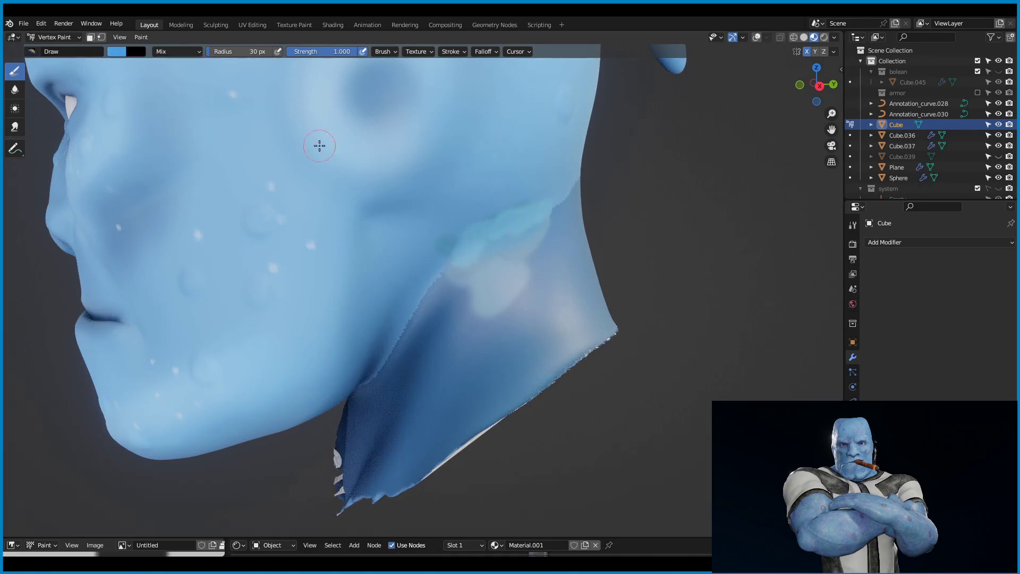
{"action": "scroll", "coordinate": [526, 262], "scroll_direction": "down", "scroll_amount": 3}
{"action": "scroll", "coordinate": [526, 262], "scroll_direction": "up", "scroll_amount": 5}
{"action": "left_click", "coordinate": [117, 51]}
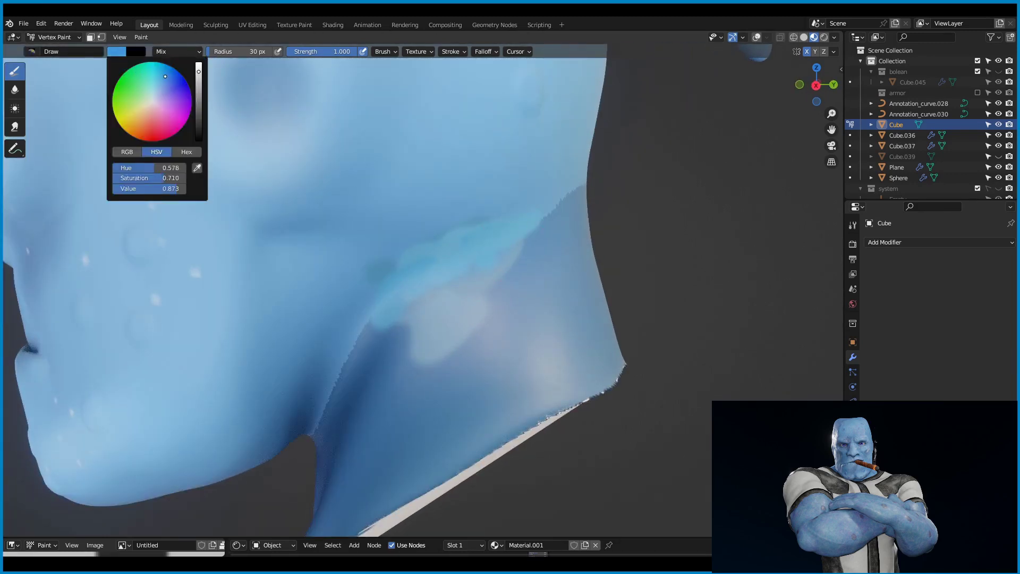
{"action": "left_click_drag", "start_coordinate": [541, 212], "coordinate": [472, 245]}
{"action": "scroll", "coordinate": [459, 227], "scroll_direction": "down", "scroll_amount": 4}
{"action": "mouse_move", "coordinate": [458, 227]}
{"action": "middle_mouse_down"}
{"action": "mouse_move", "coordinate": [365, 270]}
{"action": "mouse_move", "coordinate": [269, 205]}
{"action": "mouse_move", "coordinate": [329, 223]}
{"action": "mouse_move", "coordinate": [372, 212]}
{"action": "mouse_move", "coordinate": [463, 261]}
{"action": "mouse_move", "coordinate": [372, 345]}
{"action": "middle_mouse_up"}
{"action": "key", "text": "s"}
{"action": "left_click", "coordinate": [54, 37]}
{"action": "left_click", "coordinate": [53, 67]}
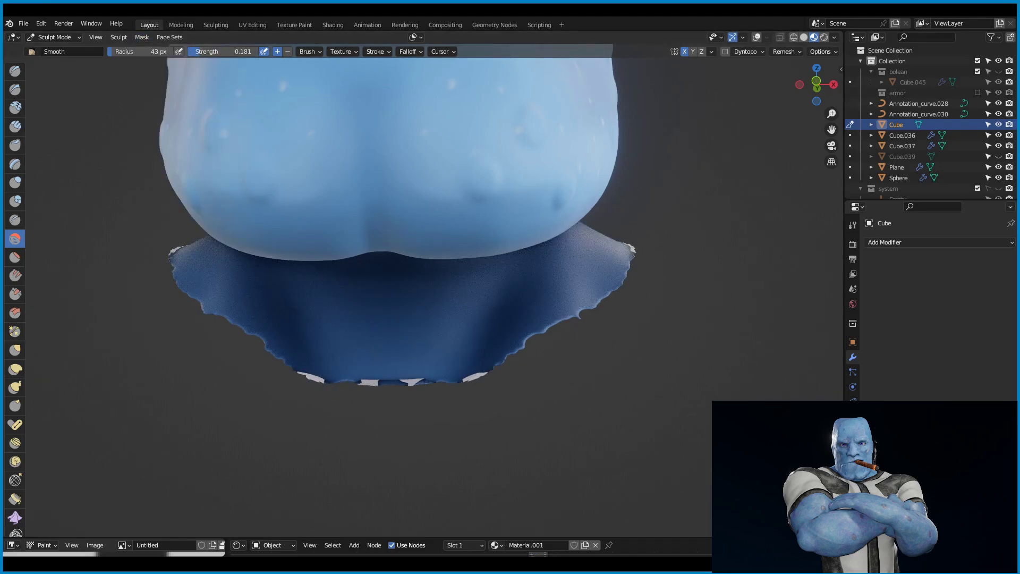
Scrape and smooth the ragged neck edge under the chin.
{"action": "mouse_move", "coordinate": [403, 266]}
{"action": "middle_mouse_down"}
{"action": "mouse_move", "coordinate": [371, 318]}
{"action": "mouse_move", "coordinate": [398, 408]}
{"action": "middle_mouse_up"}
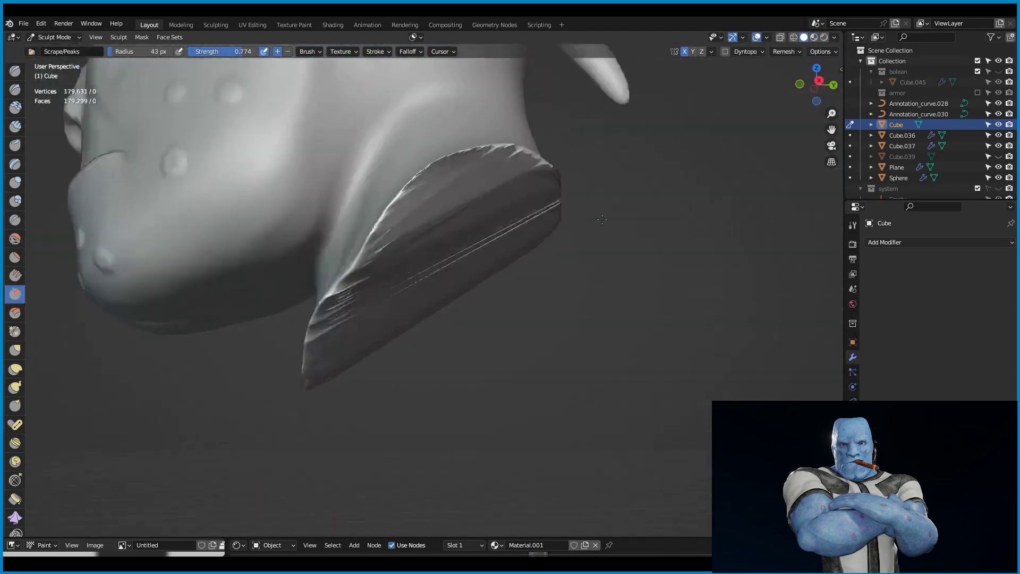
{"action": "mouse_move", "coordinate": [585, 332]}
{"action": "middle_mouse_down"}
{"action": "mouse_move", "coordinate": [455, 303]}
{"action": "mouse_move", "coordinate": [359, 341]}
{"action": "mouse_move", "coordinate": [545, 275]}
{"action": "middle_mouse_up"}
{"action": "scroll", "coordinate": [455, 304], "scroll_direction": "up", "scroll_amount": 3}
{"action": "key", "text": "shift+s"}
{"action": "scroll", "coordinate": [544, 276], "scroll_direction": "up", "scroll_amount": 4}
{"action": "scroll", "coordinate": [265, 292], "scroll_direction": "down", "scroll_amount": 2}
Crease the line between the lips and check the jaw with Clay Strips.
{"action": "middle_click_drag", "start_coordinate": [266, 292], "coordinate": [446, 362]}
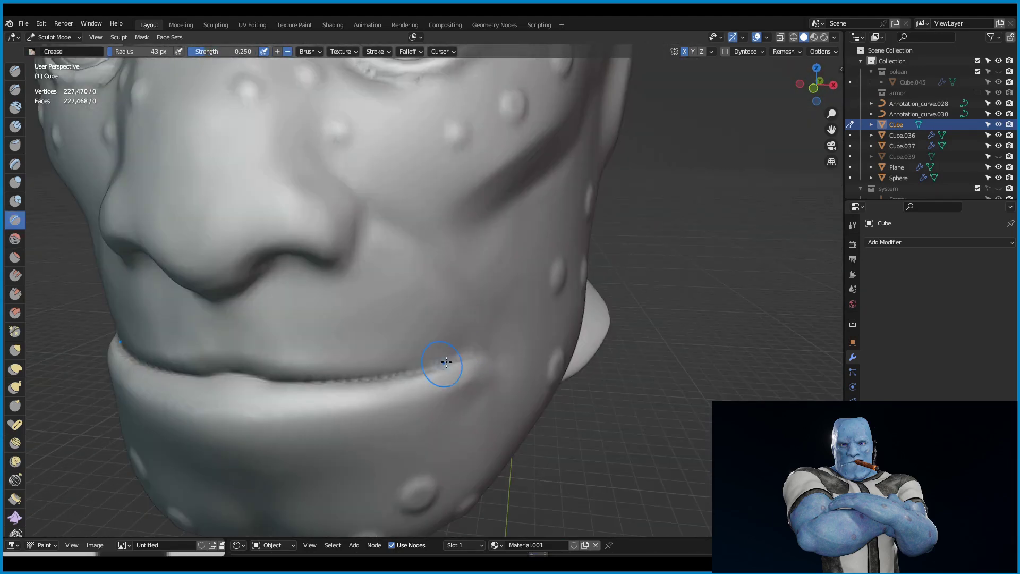
{"action": "mouse_move", "coordinate": [305, 391]}
{"action": "middle_mouse_down"}
{"action": "mouse_move", "coordinate": [470, 432]}
{"action": "mouse_move", "coordinate": [132, 282]}
{"action": "mouse_move", "coordinate": [769, 305]}
{"action": "mouse_move", "coordinate": [595, 385]}
{"action": "mouse_move", "coordinate": [318, 319]}
{"action": "middle_mouse_up"}
{"action": "left_click", "coordinate": [15, 109]}
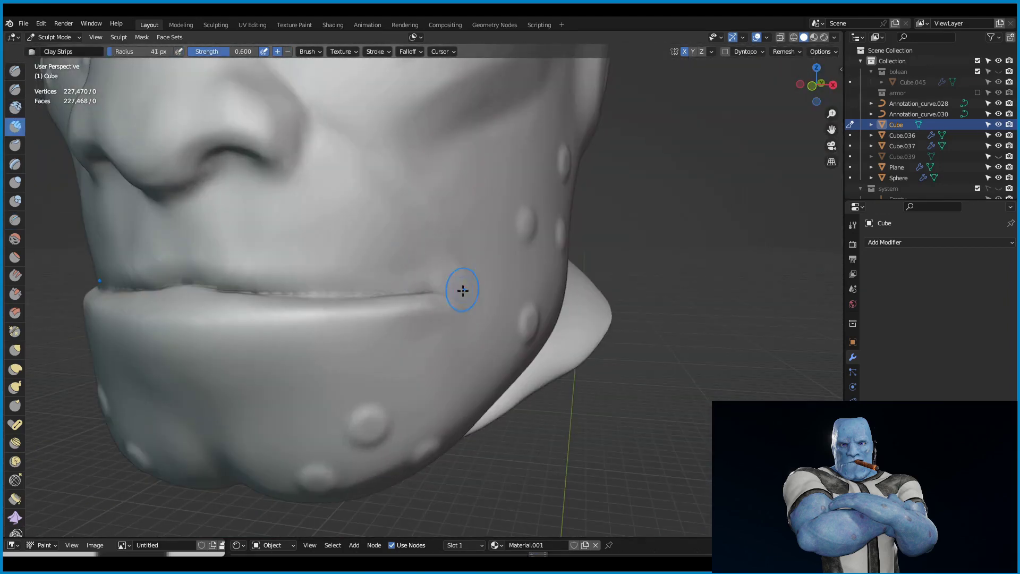
{"action": "mouse_move", "coordinate": [463, 290]}
{"action": "middle_mouse_down"}
{"action": "mouse_move", "coordinate": [537, 246]}
{"action": "mouse_move", "coordinate": [435, 266]}
{"action": "mouse_move", "coordinate": [563, 200]}
{"action": "mouse_move", "coordinate": [599, 355]}
{"action": "mouse_move", "coordinate": [478, 329]}
{"action": "middle_mouse_up"}
Sharpen the eyelid crease with the Crease brush and return to a front view.
{"action": "key", "text": "shift+c"}
{"action": "scroll", "coordinate": [478, 329], "scroll_direction": "up", "scroll_amount": 4}
{"action": "mouse_move", "coordinate": [460, 296]}
{"action": "middle_mouse_down"}
{"action": "mouse_move", "coordinate": [478, 193]}
{"action": "mouse_move", "coordinate": [340, 318]}
{"action": "middle_mouse_up"}
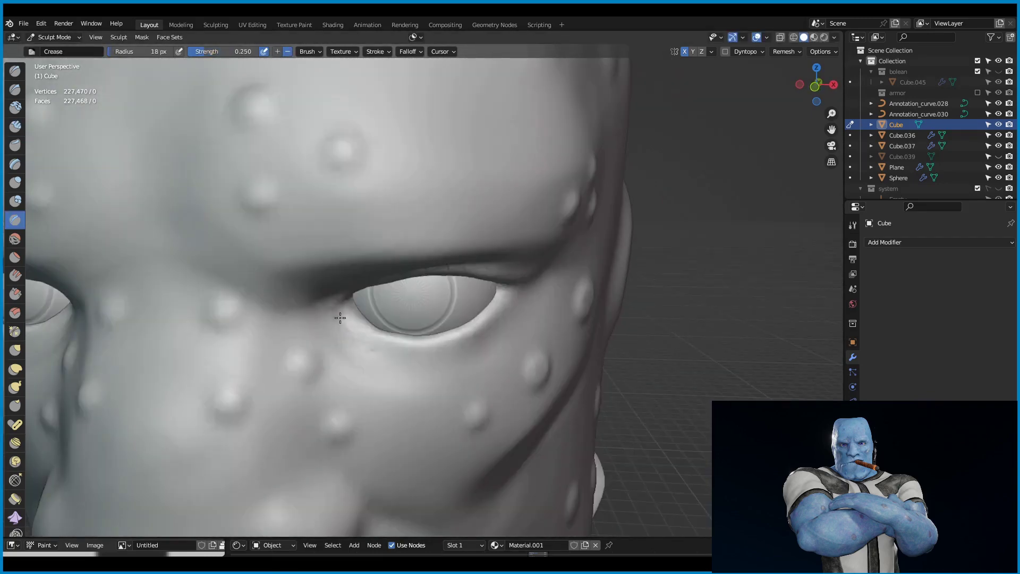
{"action": "scroll", "coordinate": [340, 318], "scroll_direction": "down", "scroll_amount": 3}
{"action": "scroll", "coordinate": [453, 272], "scroll_direction": "down", "scroll_amount": 2}
{"action": "mouse_move", "coordinate": [453, 273]}
{"action": "middle_mouse_down"}
{"action": "mouse_move", "coordinate": [496, 285]}
{"action": "mouse_move", "coordinate": [541, 156]}
{"action": "middle_mouse_up"}
{"action": "scroll", "coordinate": [540, 156], "scroll_direction": "down", "scroll_amount": 2}
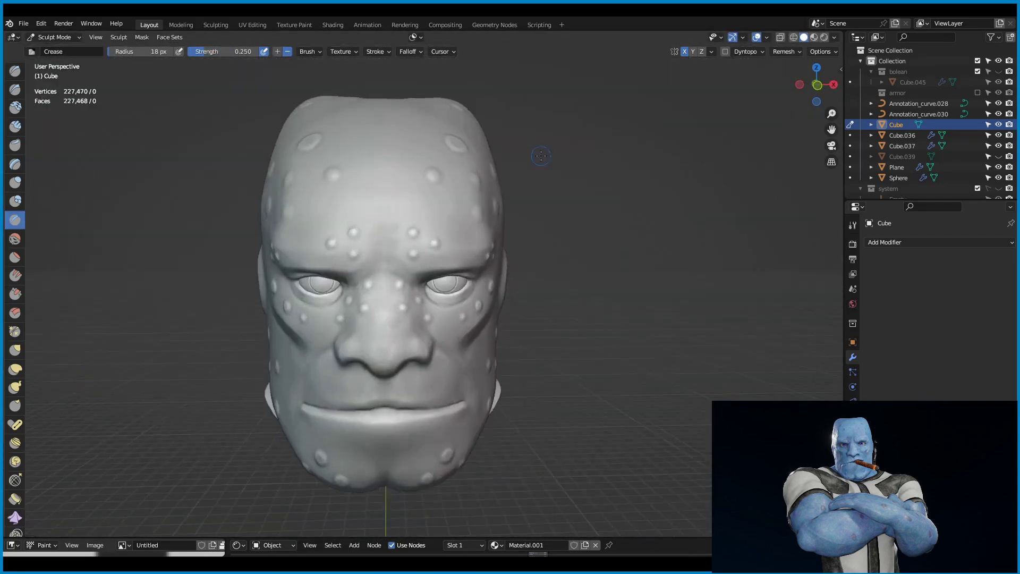
{"action": "scroll", "coordinate": [480, 257], "scroll_direction": "up", "scroll_amount": 3}
{"action": "scroll", "coordinate": [579, 264], "scroll_direction": "down", "scroll_amount": 5}
Fill the whole head with a blue vertex colour.
{"action": "scroll", "coordinate": [981, 200], "scroll_direction": "down", "scroll_amount": 3}
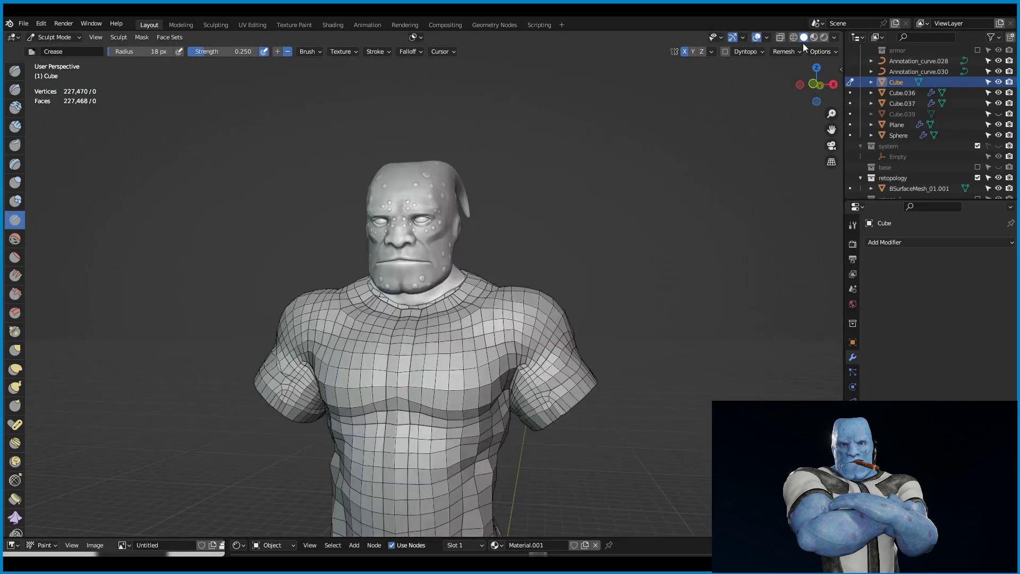
{"action": "left_click", "coordinate": [54, 37]}
{"action": "left_click", "coordinate": [116, 51]}
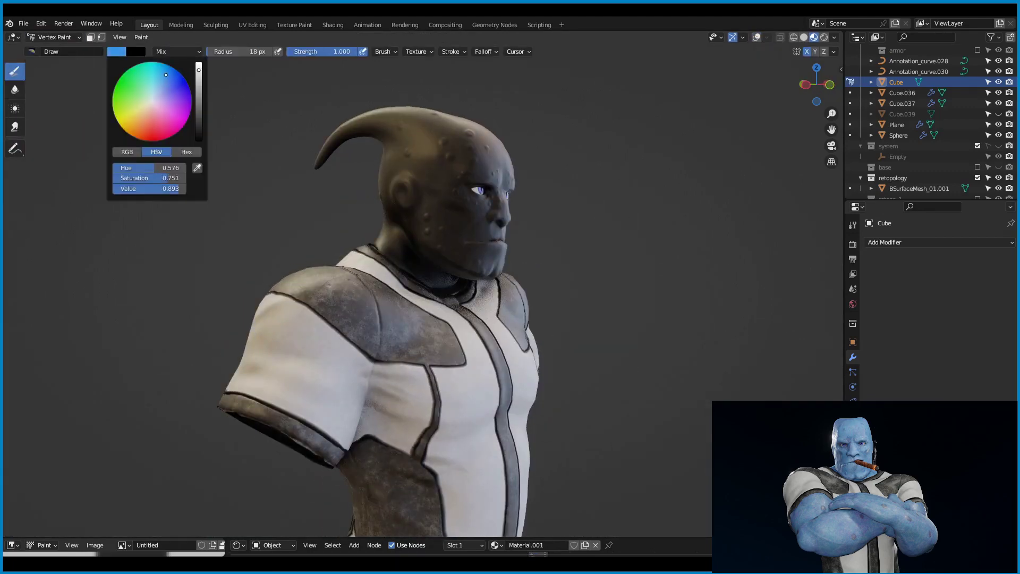
{"action": "key", "text": "shift+k"}
Deepen the lip line with the Crease brush while orbiting around the face.
{"action": "middle_click_drag", "start_coordinate": [330, 126], "coordinate": [491, 203]}
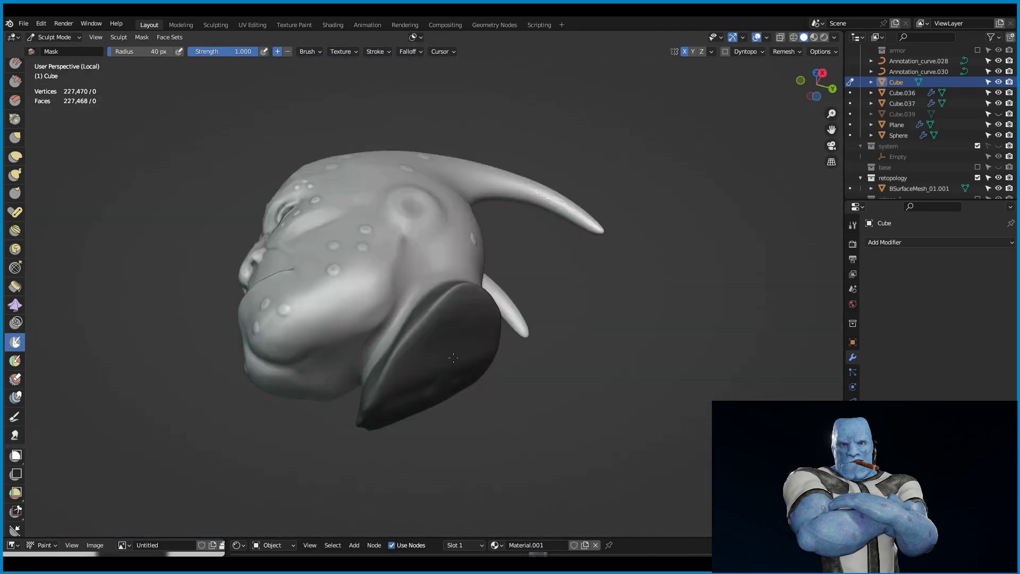
{"action": "mouse_move", "coordinate": [453, 357]}
{"action": "middle_mouse_down"}
{"action": "mouse_move", "coordinate": [496, 352]}
{"action": "mouse_move", "coordinate": [557, 281]}
{"action": "middle_mouse_up"}
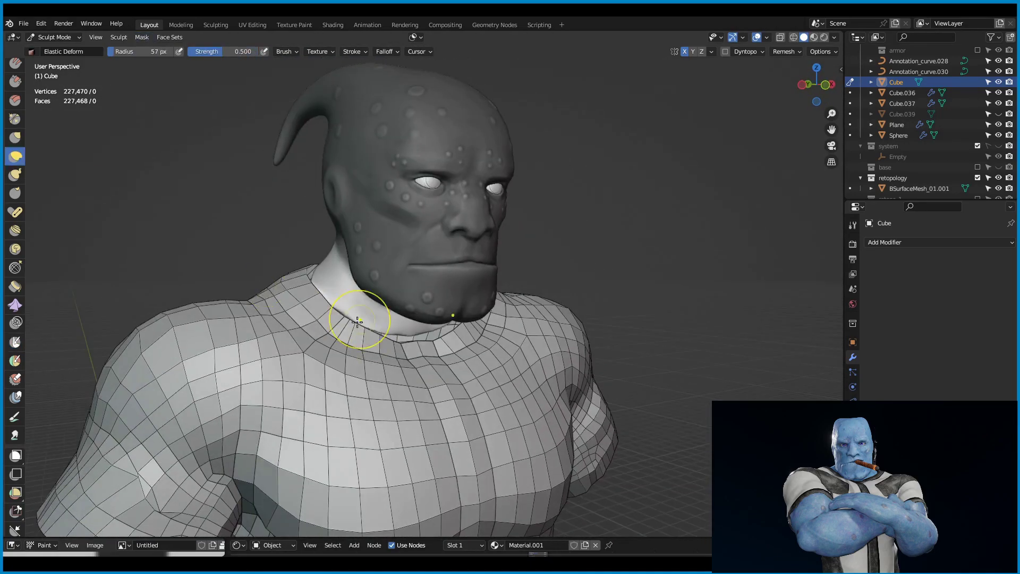
{"action": "middle_click_drag", "start_coordinate": [433, 340], "coordinate": [490, 277]}
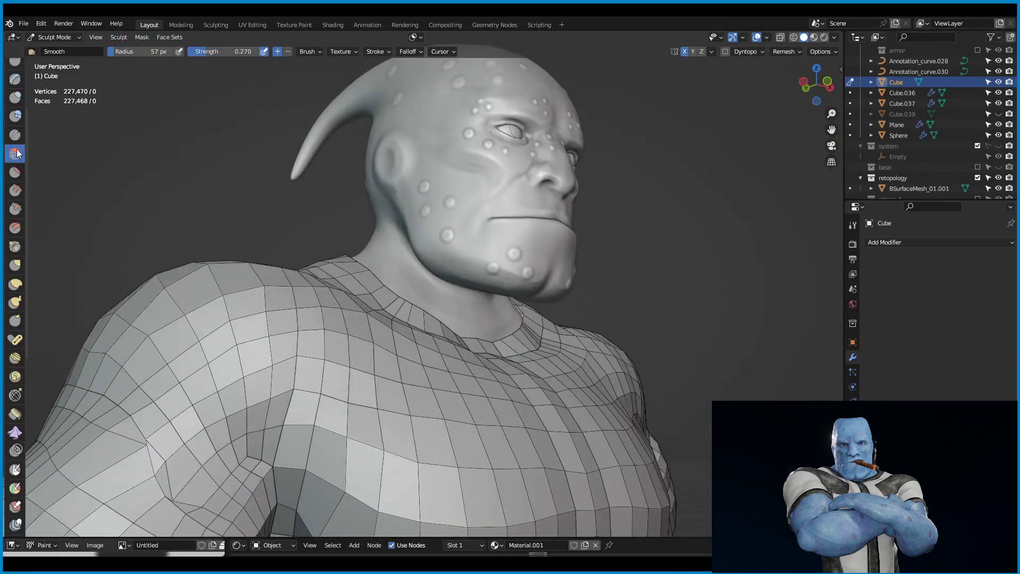
{"action": "left_click", "coordinate": [15, 135]}
{"action": "mouse_move", "coordinate": [451, 330]}
{"action": "middle_mouse_down"}
{"action": "mouse_move", "coordinate": [506, 278]}
{"action": "mouse_move", "coordinate": [538, 292]}
{"action": "mouse_move", "coordinate": [364, 228]}
{"action": "mouse_move", "coordinate": [627, 196]}
{"action": "mouse_move", "coordinate": [563, 202]}
{"action": "mouse_move", "coordinate": [587, 199]}
{"action": "middle_mouse_up"}
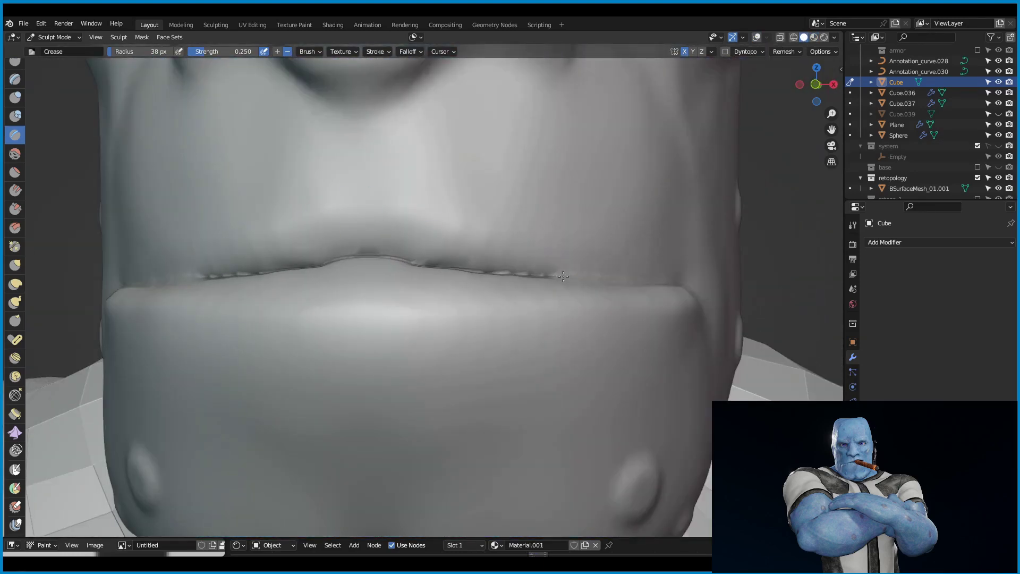
{"action": "middle_click_drag", "start_coordinate": [563, 276], "coordinate": [363, 290]}
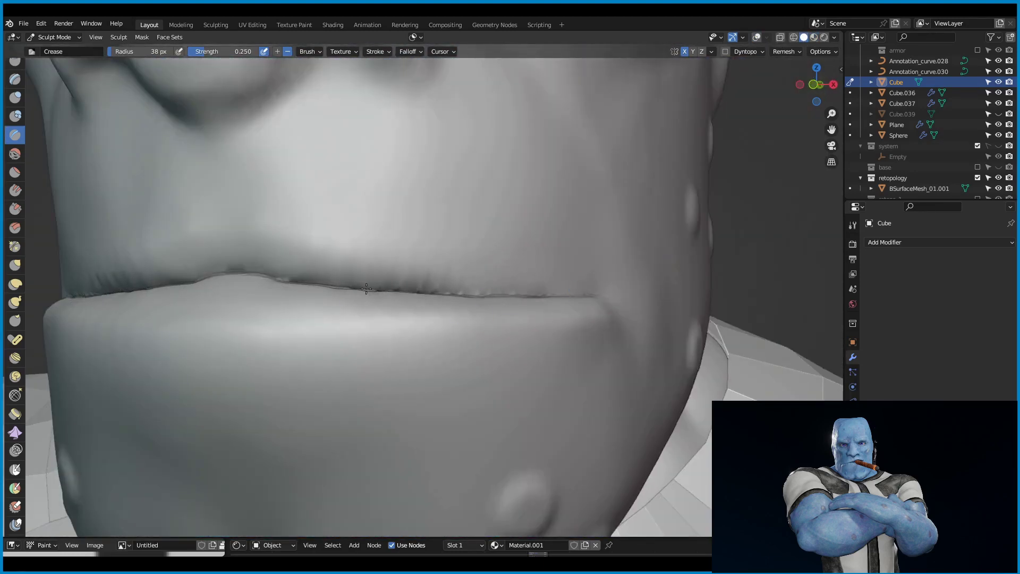
{"action": "scroll", "coordinate": [366, 289], "scroll_direction": "down", "scroll_amount": 4}
{"action": "scroll", "coordinate": [654, 346], "scroll_direction": "down", "scroll_amount": 3}
{"action": "scroll", "coordinate": [517, 167], "scroll_direction": "up", "scroll_amount": 3}
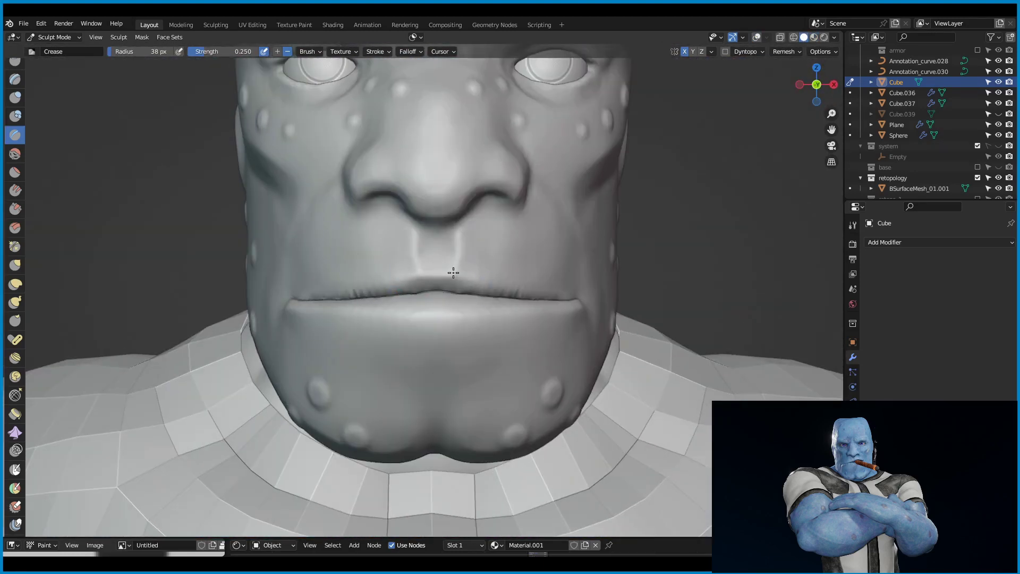
{"action": "mouse_move", "coordinate": [454, 273]}
{"action": "middle_mouse_down"}
{"action": "mouse_move", "coordinate": [534, 333]}
{"action": "mouse_move", "coordinate": [388, 268]}
{"action": "mouse_move", "coordinate": [534, 329]}
{"action": "mouse_move", "coordinate": [436, 319]}
{"action": "mouse_move", "coordinate": [571, 329]}
{"action": "mouse_move", "coordinate": [629, 364]}
{"action": "middle_mouse_up"}
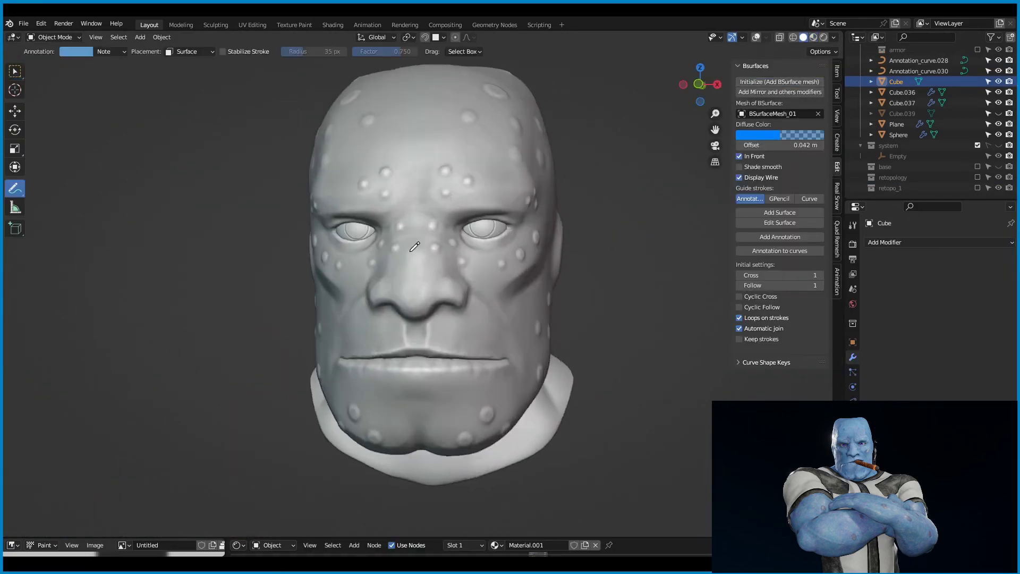
Initialize a Bsurfaces retopology mesh on the head and generate quad loops around the eyes.
{"action": "scroll", "coordinate": [415, 246], "scroll_direction": "up", "scroll_amount": 3}
{"action": "scroll", "coordinate": [425, 278], "scroll_direction": "up", "scroll_amount": 3}
{"action": "key", "text": "shift+alt+z"}
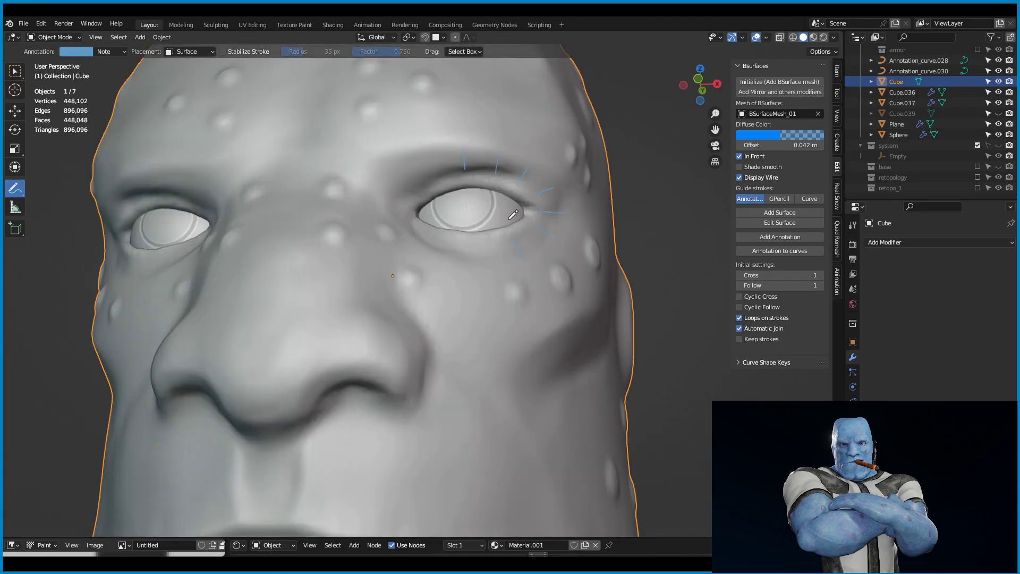
{"action": "middle_click_drag", "start_coordinate": [468, 241], "coordinate": [457, 270]}
{"action": "key", "text": "ctrl+z"}
{"action": "key", "text": "ctrl+z"}
{"action": "key", "text": "ctrl+z"}
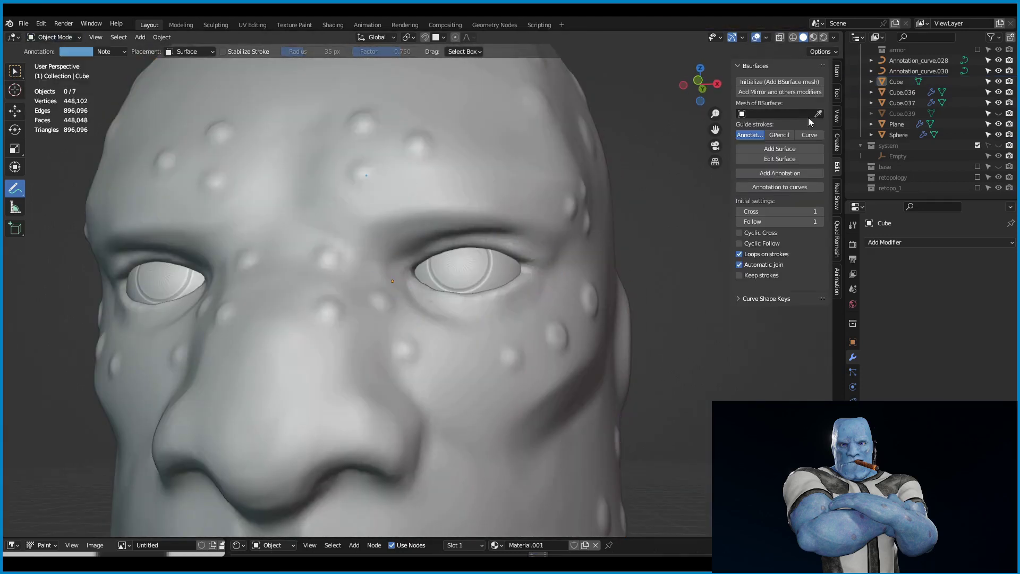
{"action": "left_click", "coordinate": [779, 81]}
{"action": "left_click", "coordinate": [797, 134]}
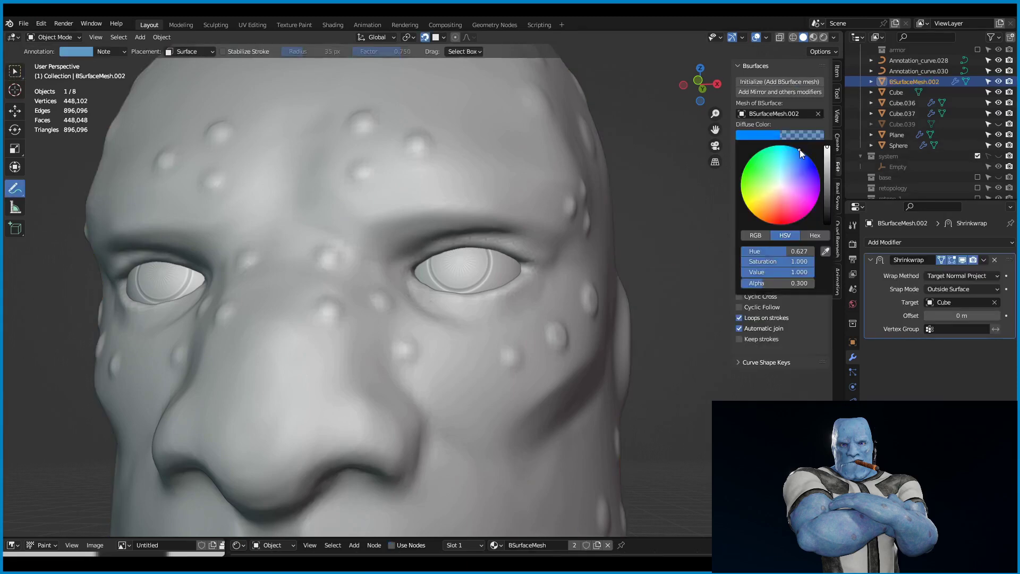
{"action": "left_click", "coordinate": [779, 212]}
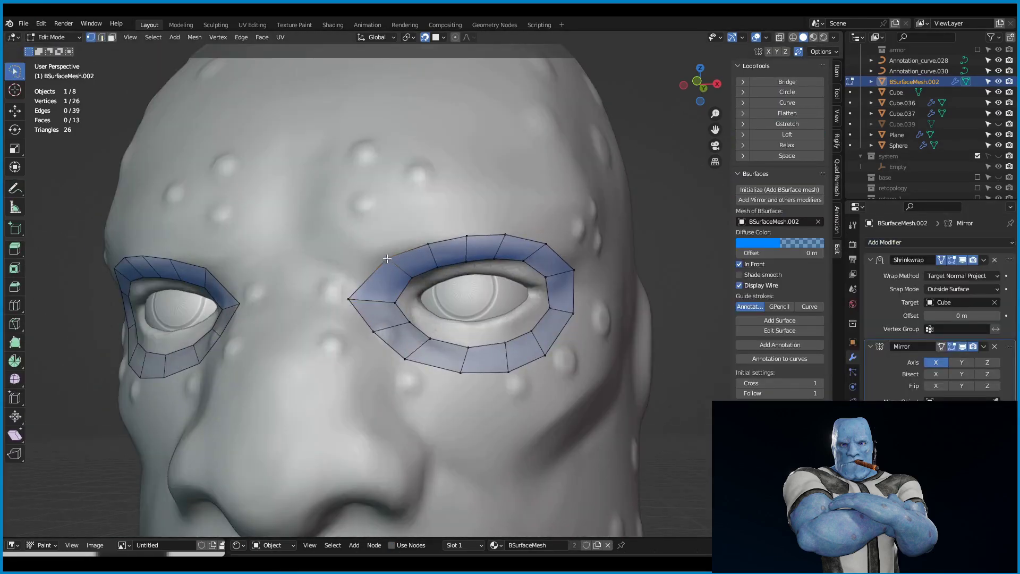
Move the outer eye loop to fit snugly around the eye socket.
{"action": "left_click", "coordinate": [387, 258], "text": "alt"}
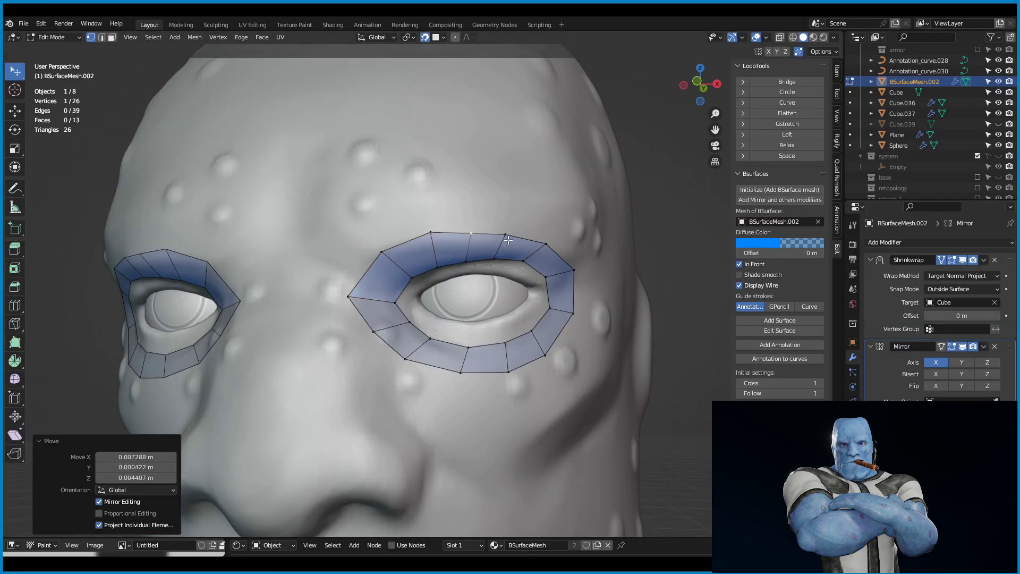
{"action": "middle_click_drag", "start_coordinate": [386, 259], "coordinate": [374, 291]}
{"action": "key", "text": "g"}
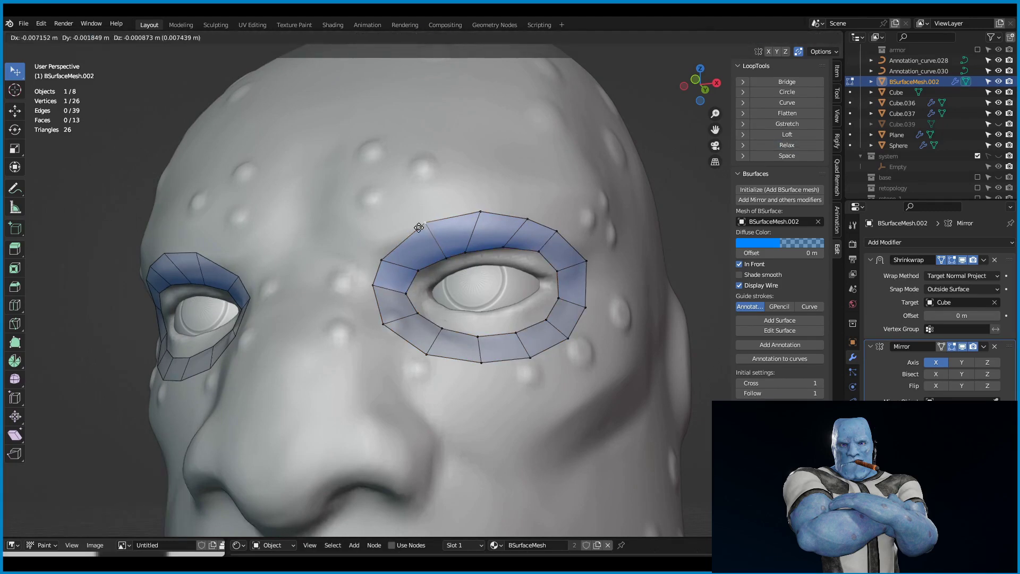
{"action": "left_click", "coordinate": [419, 228]}
{"action": "scroll", "coordinate": [478, 265], "scroll_direction": "up", "scroll_amount": 5}
{"action": "middle_click_drag", "start_coordinate": [478, 266], "coordinate": [503, 278]}
Draw guide strokes down the cheek and jaw and add the strip framing mouth and chin.
{"action": "left_click", "coordinate": [15, 189]}
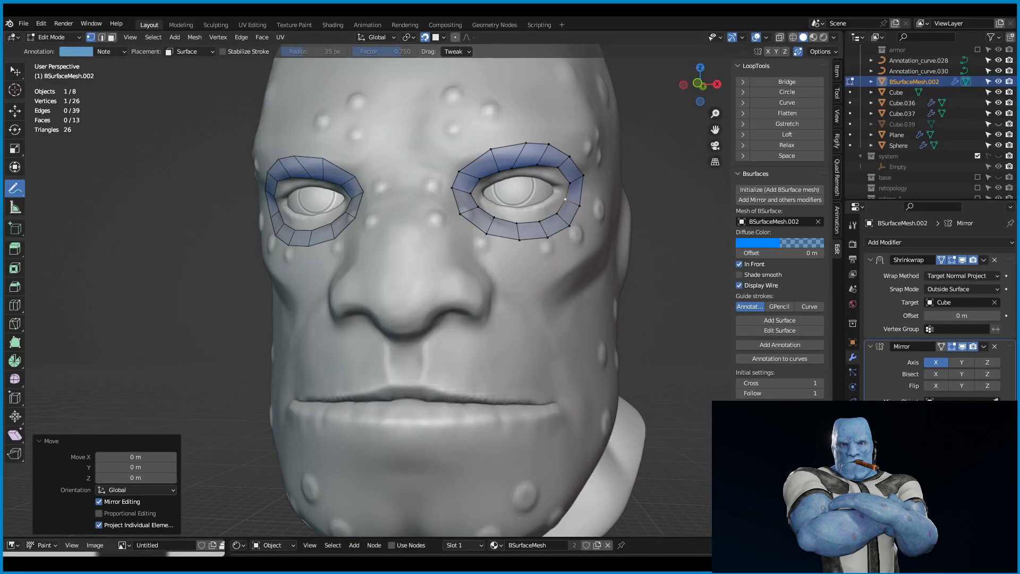
{"action": "middle_click_drag", "start_coordinate": [478, 265], "coordinate": [404, 287]}
{"action": "left_click_drag", "start_coordinate": [584, 309], "coordinate": [590, 316]}
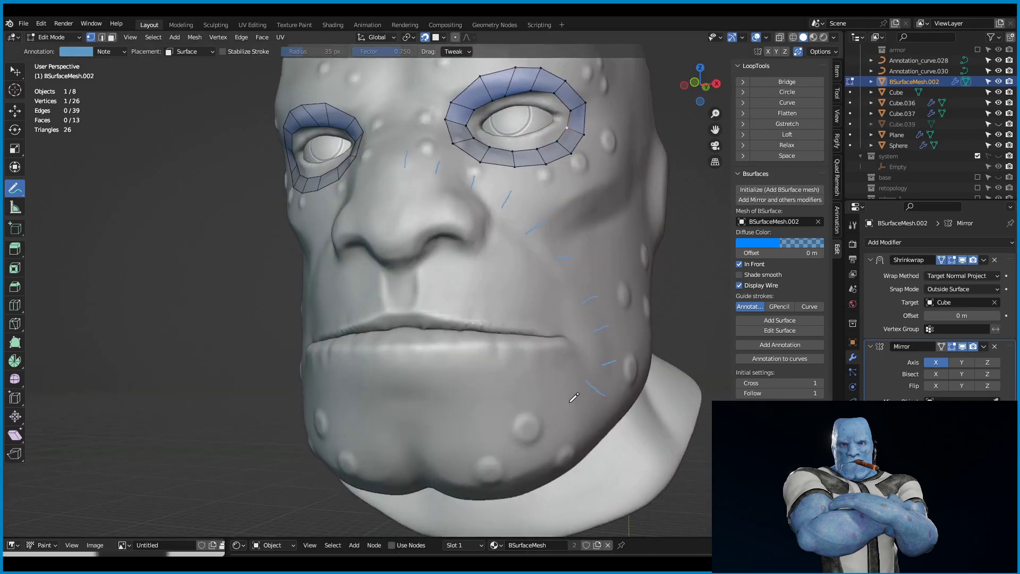
{"action": "scroll", "coordinate": [443, 353], "scroll_direction": "up", "scroll_amount": 2}
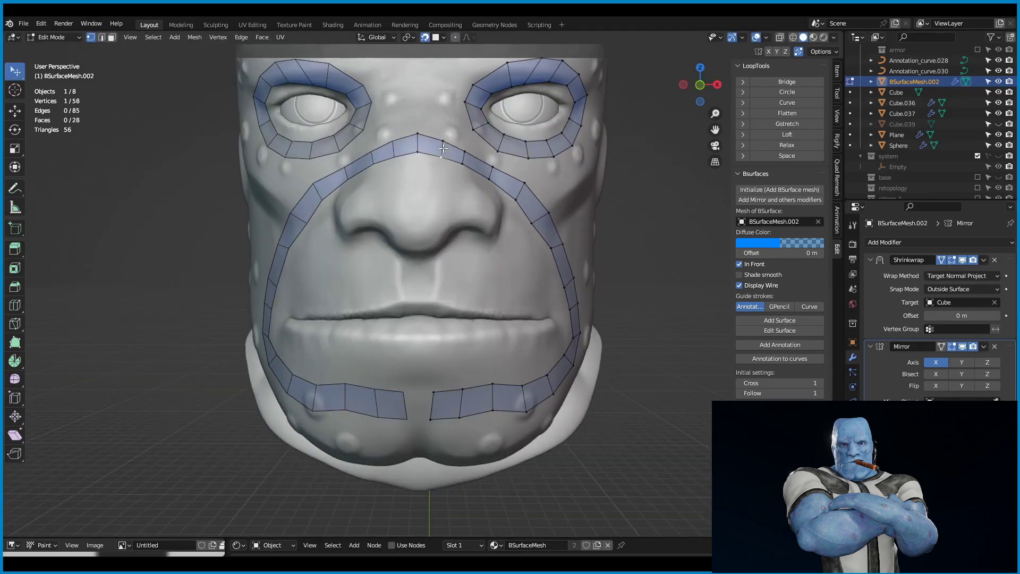
{"action": "left_click", "coordinate": [443, 148]}
Begin the lip loops by drawing guide strokes and selecting the lower lip strip edge.
{"action": "mouse_move", "coordinate": [443, 148]}
{"action": "middle_mouse_down"}
{"action": "mouse_move", "coordinate": [458, 354]}
{"action": "mouse_move", "coordinate": [563, 307]}
{"action": "middle_mouse_up"}
{"action": "scroll", "coordinate": [554, 310], "scroll_direction": "up", "scroll_amount": 2}
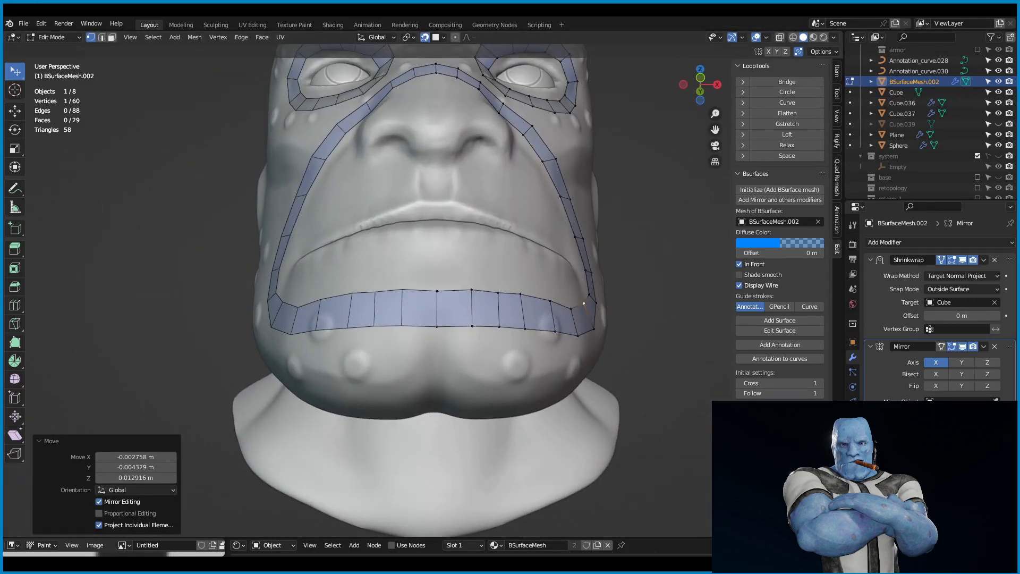
{"action": "middle_click_drag", "start_coordinate": [563, 307], "coordinate": [594, 274]}
{"action": "key", "text": "shift+space"}
{"action": "key", "text": "d"}
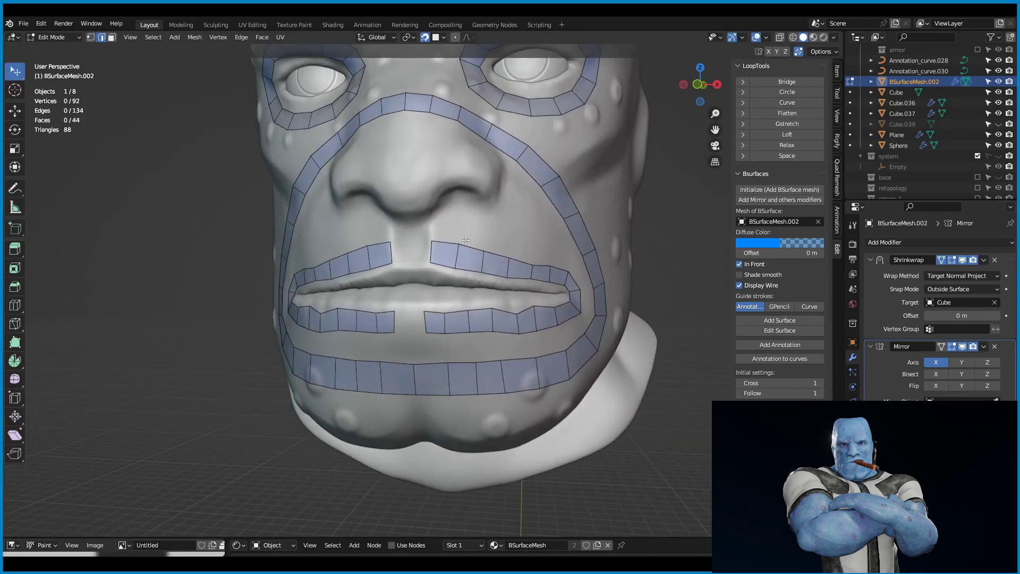
{"action": "left_click", "coordinate": [482, 330]}
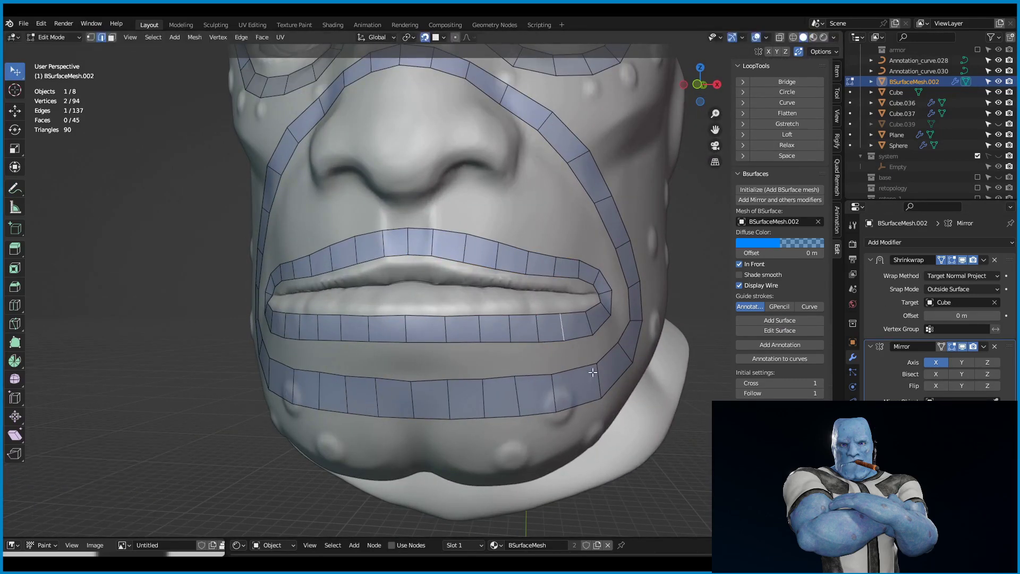
Draw guide strokes over the forehead and build forehead strips from them with Bsurfaces.
{"action": "key", "text": "shift+space"}
{"action": "key", "text": "d"}
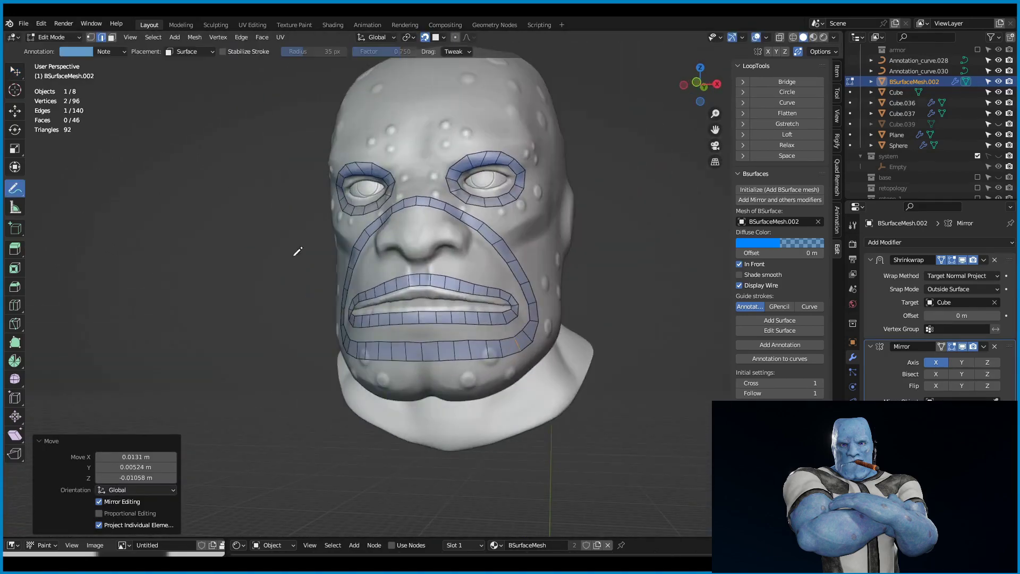
{"action": "mouse_move", "coordinate": [297, 251]}
{"action": "middle_mouse_down"}
{"action": "mouse_move", "coordinate": [531, 301]}
{"action": "mouse_move", "coordinate": [402, 150]}
{"action": "middle_mouse_up"}
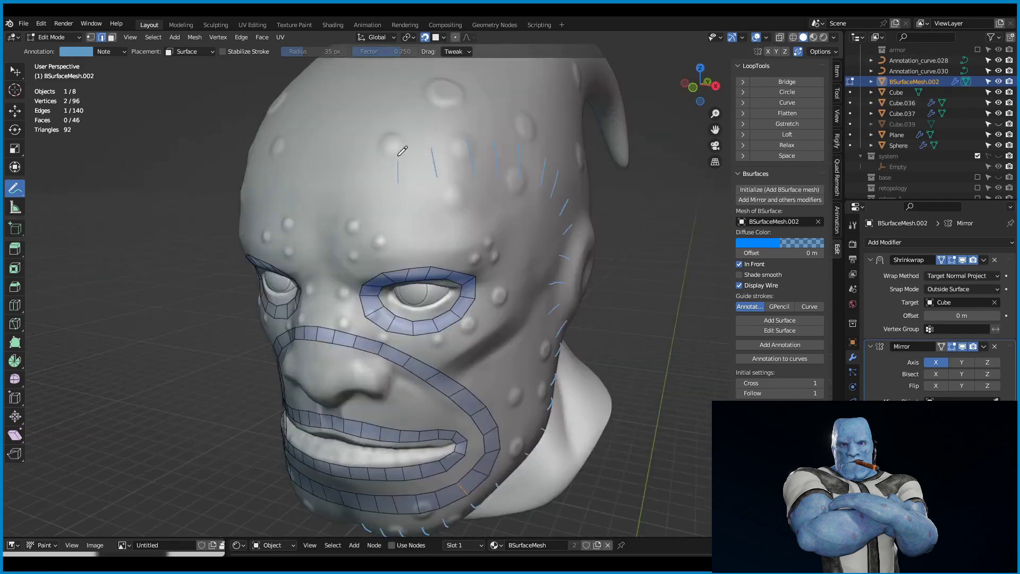
{"action": "left_click", "coordinate": [779, 319]}
{"action": "middle_click_drag", "start_coordinate": [404, 249], "coordinate": [508, 248]}
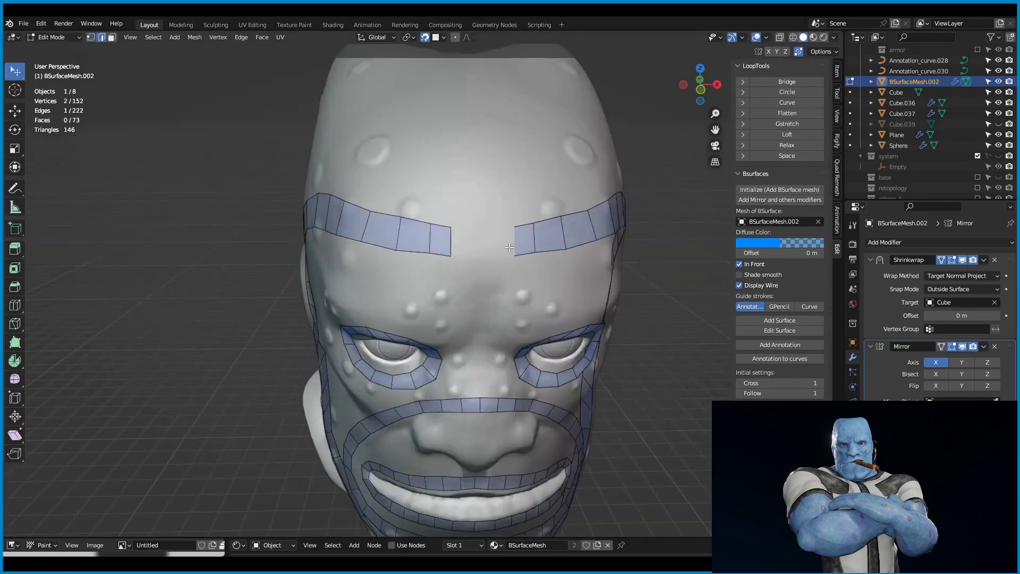
{"action": "left_click_drag", "start_coordinate": [509, 248], "coordinate": [511, 249]}
{"action": "mouse_move", "coordinate": [511, 250]}
{"action": "middle_mouse_down"}
{"action": "mouse_move", "coordinate": [596, 352]}
{"action": "mouse_move", "coordinate": [461, 273]}
{"action": "middle_mouse_up"}
Select and remove the top edge of the nose-bridge strip in edge mode.
{"action": "key", "text": "2"}
{"action": "scroll", "coordinate": [461, 273], "scroll_direction": "up", "scroll_amount": 3}
{"action": "left_click", "coordinate": [461, 273]}
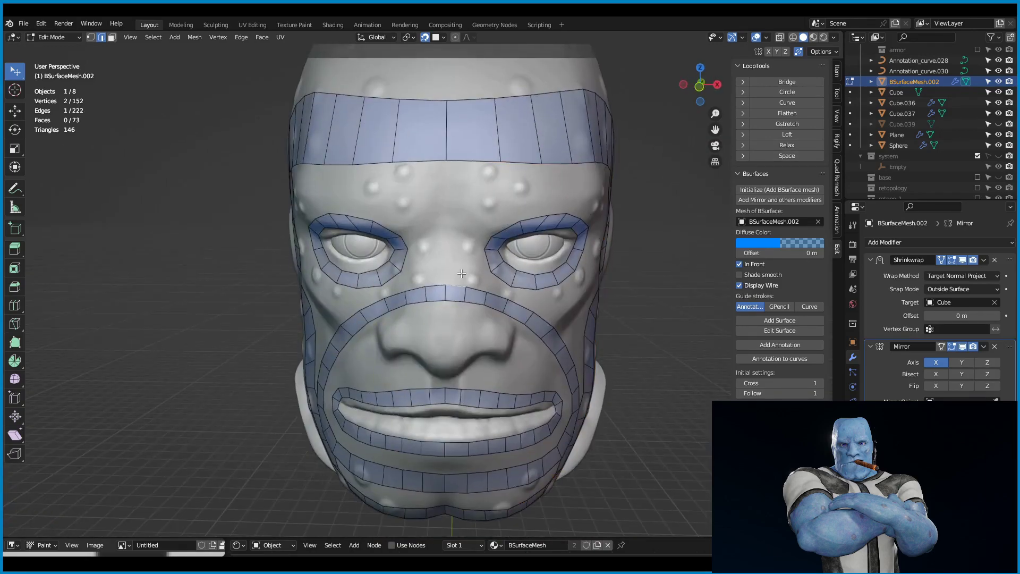
{"action": "scroll", "coordinate": [494, 97], "scroll_direction": "down", "scroll_amount": 2}
{"action": "key", "text": "g"}
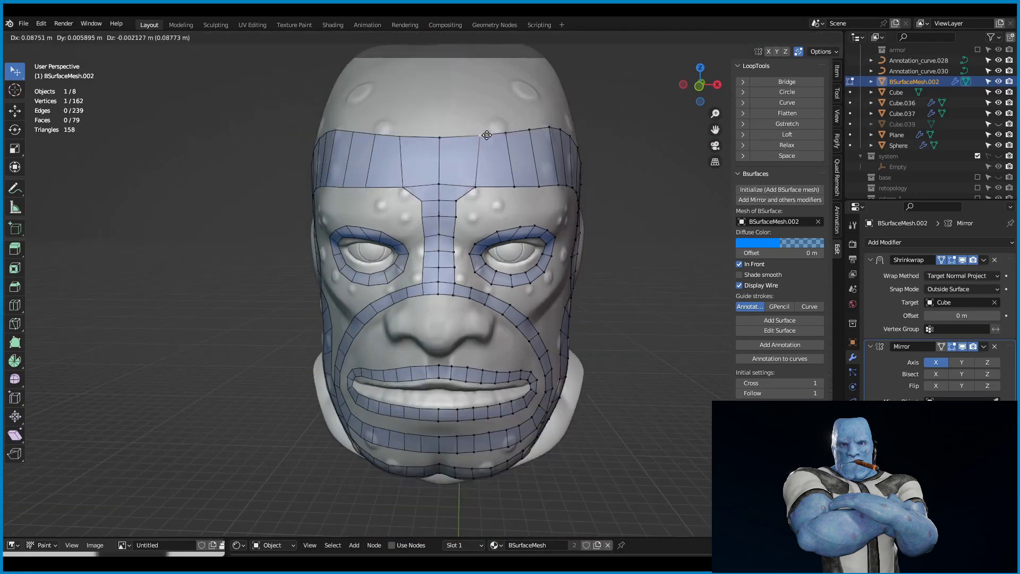
{"action": "mouse_move", "coordinate": [497, 217]}
{"action": "middle_mouse_down"}
{"action": "mouse_move", "coordinate": [557, 229]}
{"action": "mouse_move", "coordinate": [471, 238]}
{"action": "mouse_move", "coordinate": [529, 315]}
{"action": "middle_mouse_up"}
{"action": "scroll", "coordinate": [470, 239], "scroll_direction": "up", "scroll_amount": 2}
{"action": "key", "text": "ctrl+z"}
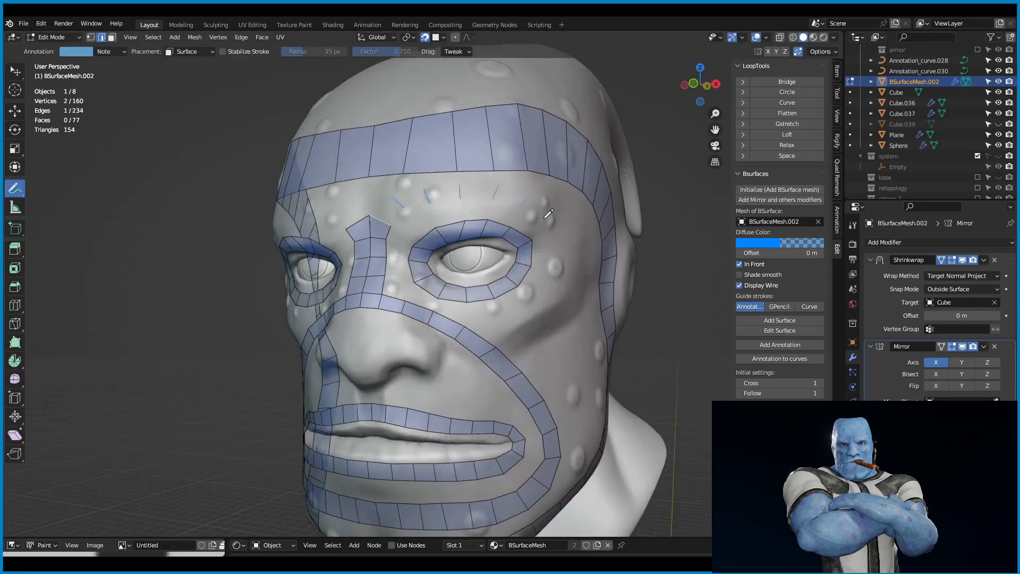
Generate brow faces from the drawn strokes with Add Surface and fill a face with F.
{"action": "left_click", "coordinate": [786, 320]}
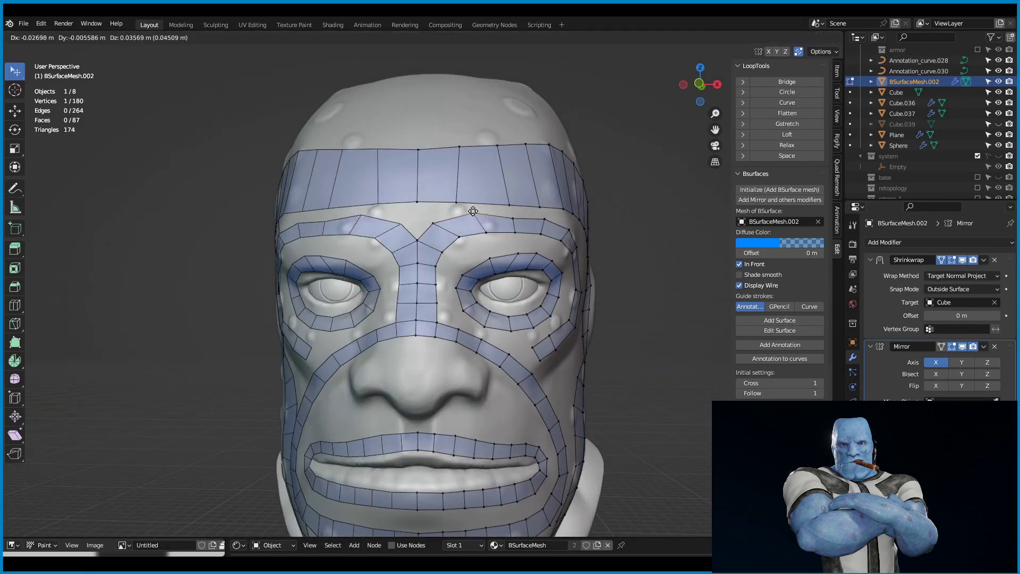
{"action": "left_click", "coordinate": [472, 212]}
{"action": "mouse_move", "coordinate": [473, 212]}
{"action": "middle_mouse_down"}
{"action": "mouse_move", "coordinate": [528, 332]}
{"action": "mouse_move", "coordinate": [543, 247]}
{"action": "middle_mouse_up"}
{"action": "key", "text": "f"}
{"action": "scroll", "coordinate": [543, 247], "scroll_direction": "up", "scroll_amount": 2}
{"action": "left_click", "coordinate": [543, 247]}
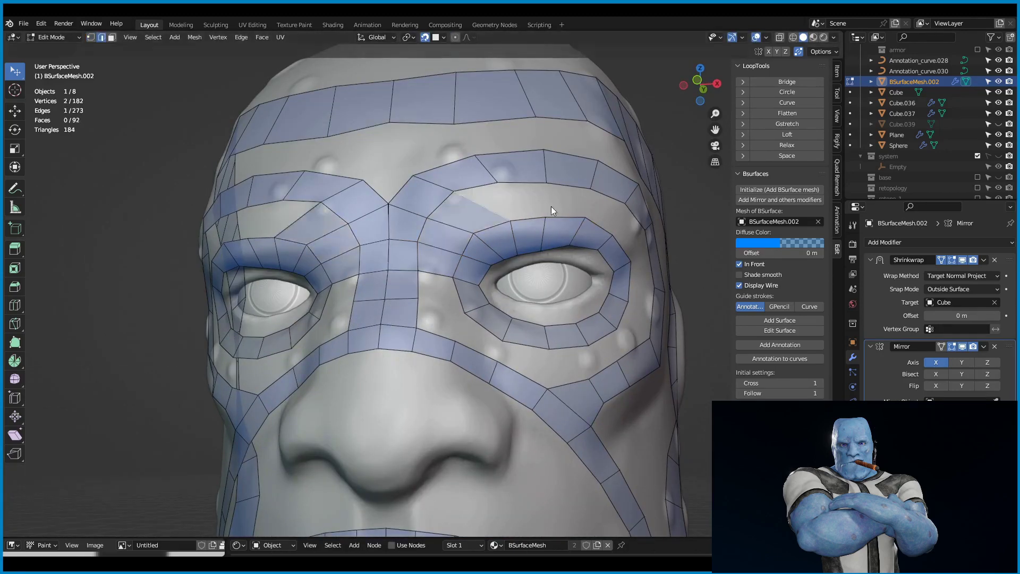
{"action": "middle_click_drag", "start_coordinate": [551, 210], "coordinate": [489, 234]}
{"action": "key", "text": "g"}
Fill the gaps between the brows and the nose bridge with F.
{"action": "left_click", "coordinate": [453, 218]}
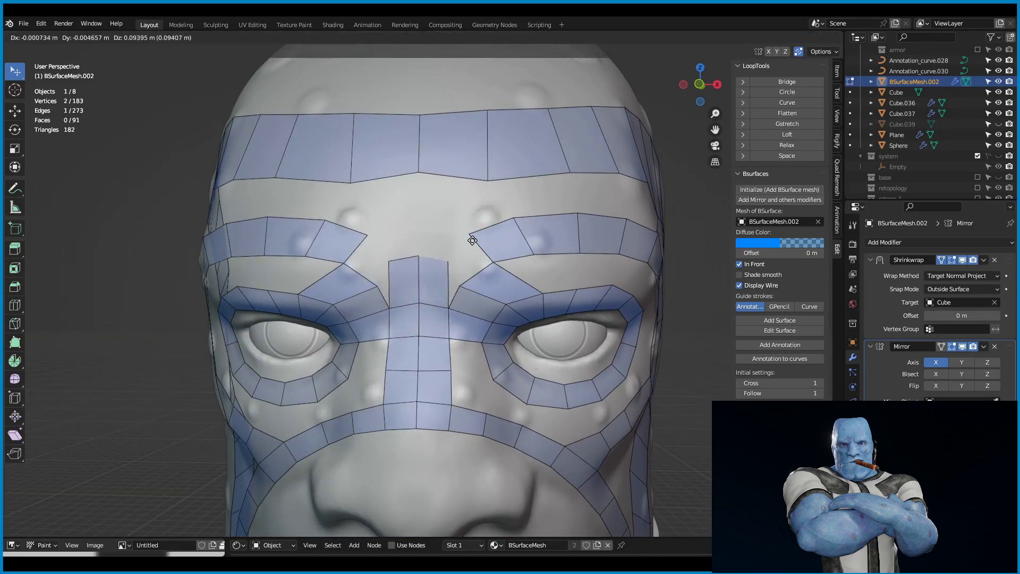
{"action": "left_click", "coordinate": [472, 240]}
{"action": "key", "text": "f"}
{"action": "key", "text": "f"}
{"action": "key", "text": "f"}
{"action": "key", "text": "f"}
{"action": "key", "text": "f"}
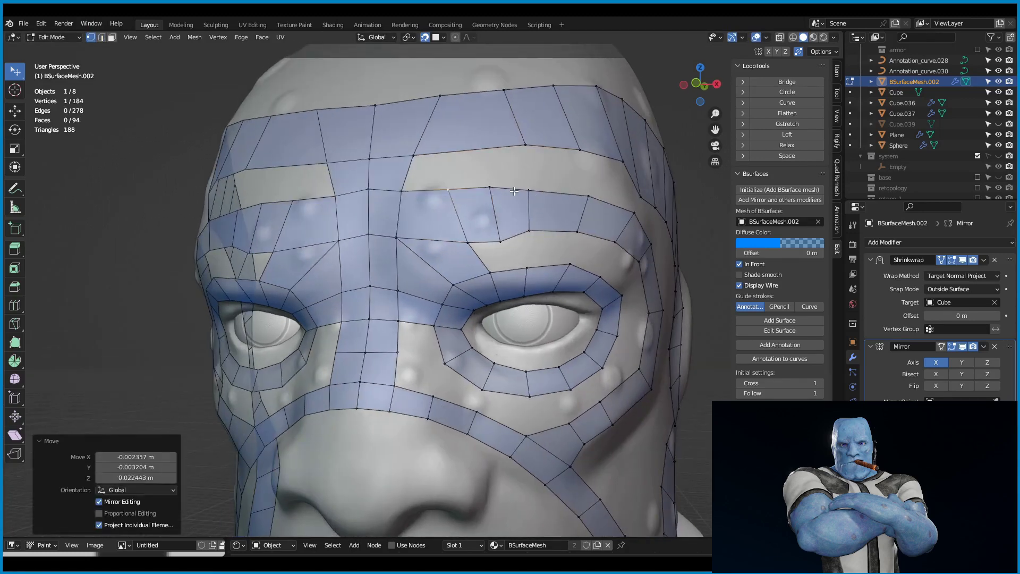
{"action": "mouse_move", "coordinate": [528, 242]}
{"action": "middle_mouse_down"}
{"action": "mouse_move", "coordinate": [623, 262]}
{"action": "mouse_move", "coordinate": [522, 223]}
{"action": "middle_mouse_up"}
{"action": "key", "text": "f"}
{"action": "scroll", "coordinate": [622, 261], "scroll_direction": "down", "scroll_amount": 3}
Move brow-edge vertices toward the eye loop and merge the extra vertices into it.
{"action": "key", "text": "1"}
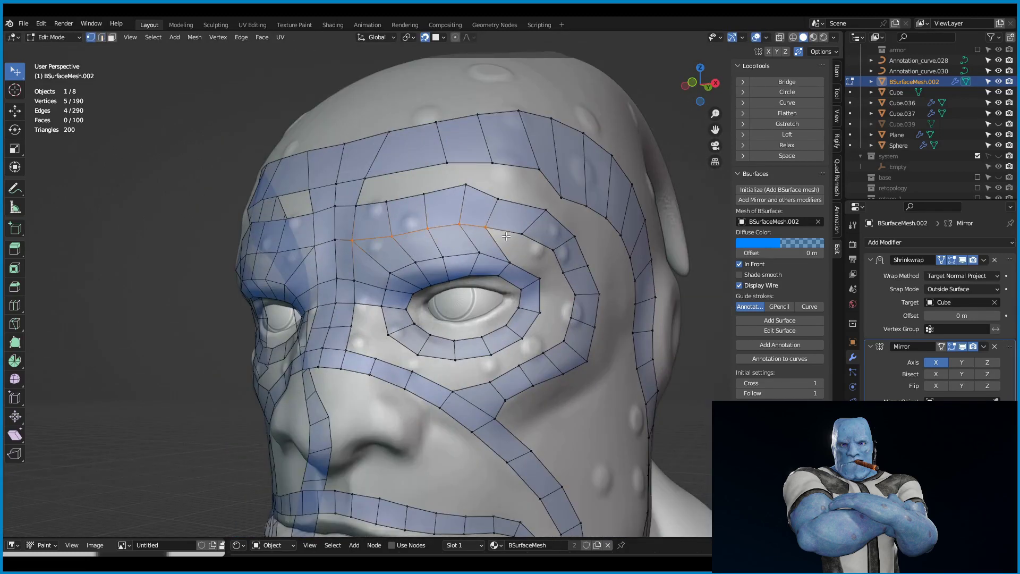
{"action": "key", "text": "g"}
{"action": "left_click", "coordinate": [522, 224]}
{"action": "key", "text": "g"}
{"action": "left_click", "coordinate": [547, 256]}
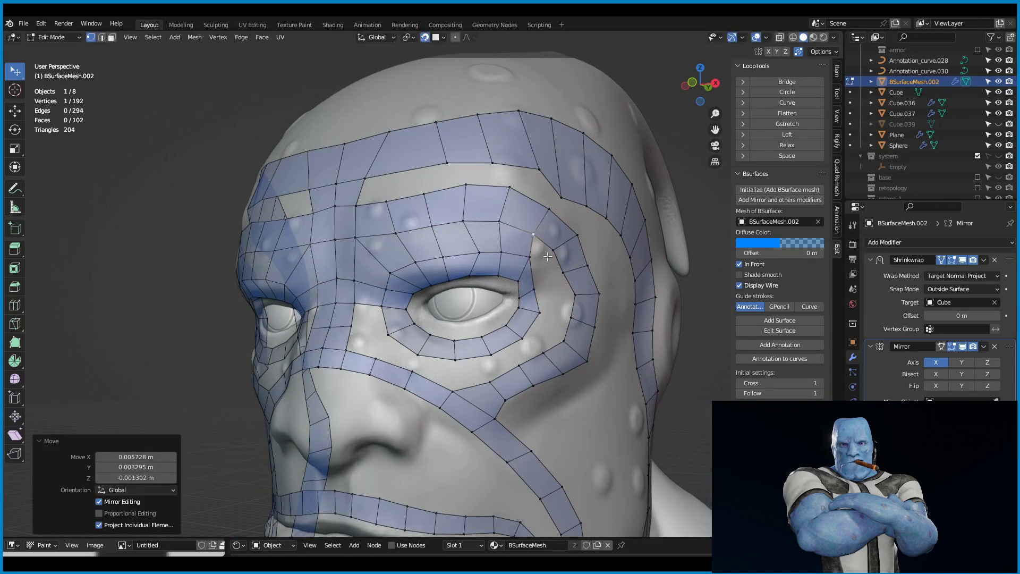
{"action": "key", "text": "ctrl+z"}
{"action": "middle_click_drag", "start_coordinate": [591, 244], "coordinate": [530, 260]}
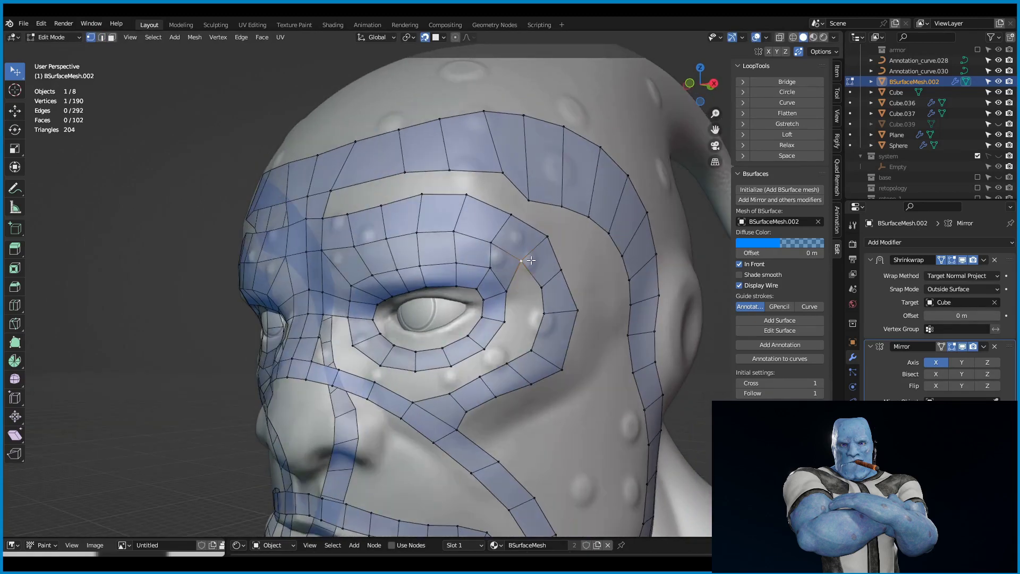
{"action": "middle_click_drag", "start_coordinate": [566, 300], "coordinate": [557, 349]}
Check the faces below the eye, then switch to Sculpt Mode to smooth the mesh.
{"action": "key", "text": "ctrl+Tab"}
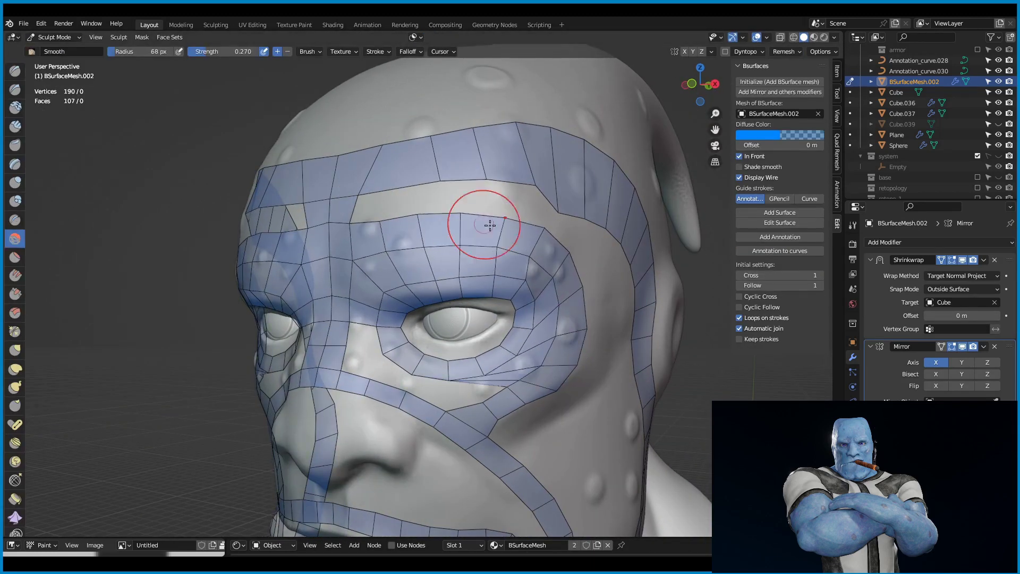
{"action": "middle_click_drag", "start_coordinate": [489, 225], "coordinate": [478, 276]}
{"action": "left_click", "coordinate": [53, 37]}
{"action": "left_click", "coordinate": [53, 59]}
{"action": "scroll", "coordinate": [467, 332], "scroll_direction": "up", "scroll_amount": 2}
{"action": "left_click", "coordinate": [468, 331], "text": "shift"}
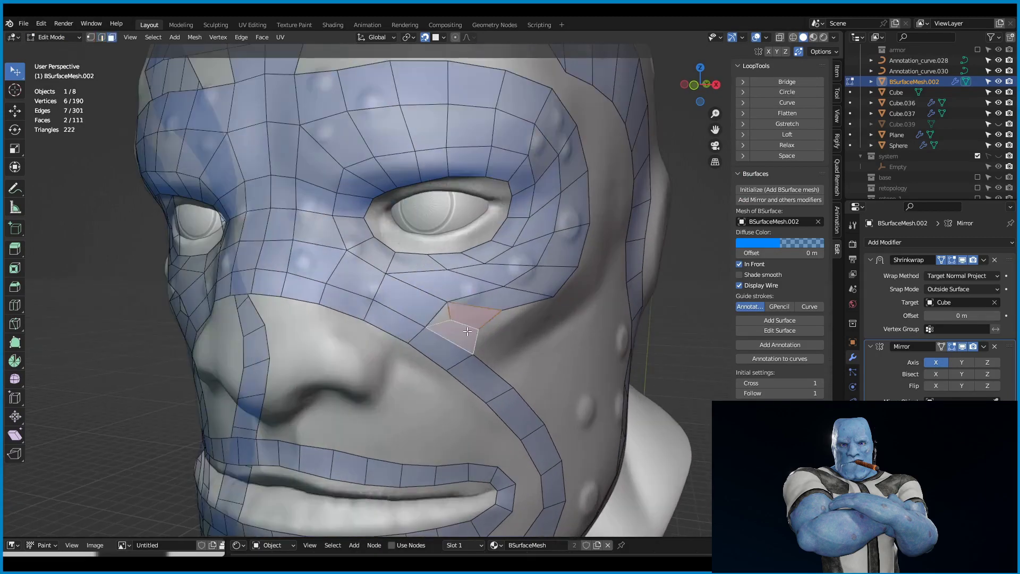
{"action": "scroll", "coordinate": [491, 344], "scroll_direction": "down", "scroll_amount": 3}
{"action": "left_click", "coordinate": [54, 37]}
{"action": "left_click", "coordinate": [54, 71]}
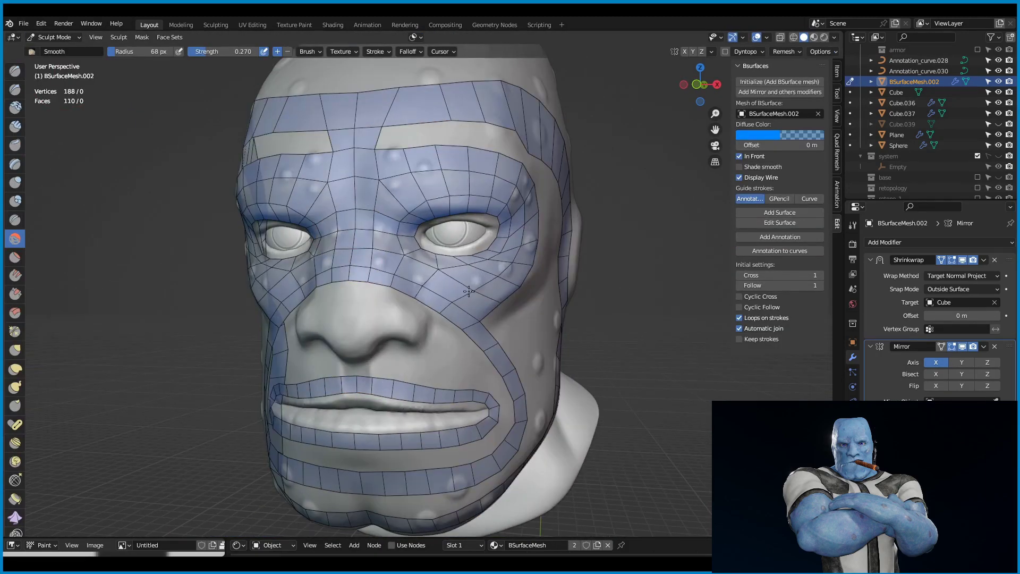
Extend new Poly Build faces from the cheek edge into the gap between nose and mouth.
{"action": "mouse_move", "coordinate": [468, 291]}
{"action": "middle_mouse_down"}
{"action": "mouse_move", "coordinate": [108, 124]}
{"action": "mouse_move", "coordinate": [458, 307]}
{"action": "middle_mouse_up"}
{"action": "key", "text": "Tab"}
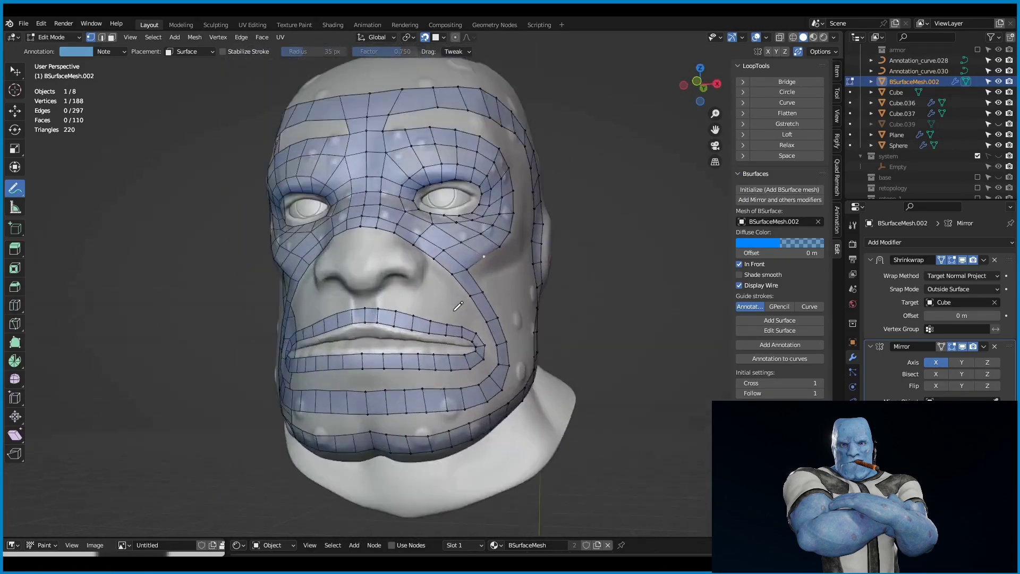
{"action": "scroll", "coordinate": [457, 307], "scroll_direction": "up", "scroll_amount": 3}
{"action": "scroll", "coordinate": [458, 307], "scroll_direction": "up", "scroll_amount": 2}
{"action": "left_click_drag", "start_coordinate": [449, 275], "coordinate": [444, 305]}
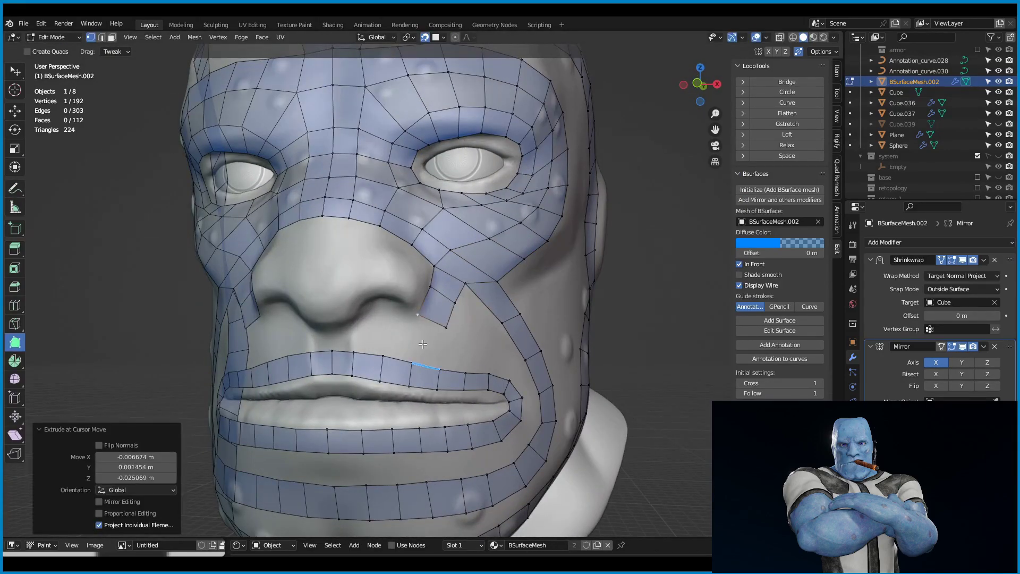
{"action": "middle_click_drag", "start_coordinate": [422, 344], "coordinate": [409, 324]}
{"action": "scroll", "coordinate": [409, 324], "scroll_direction": "up", "scroll_amount": 2}
{"action": "left_click_drag", "start_coordinate": [403, 343], "coordinate": [404, 317]}
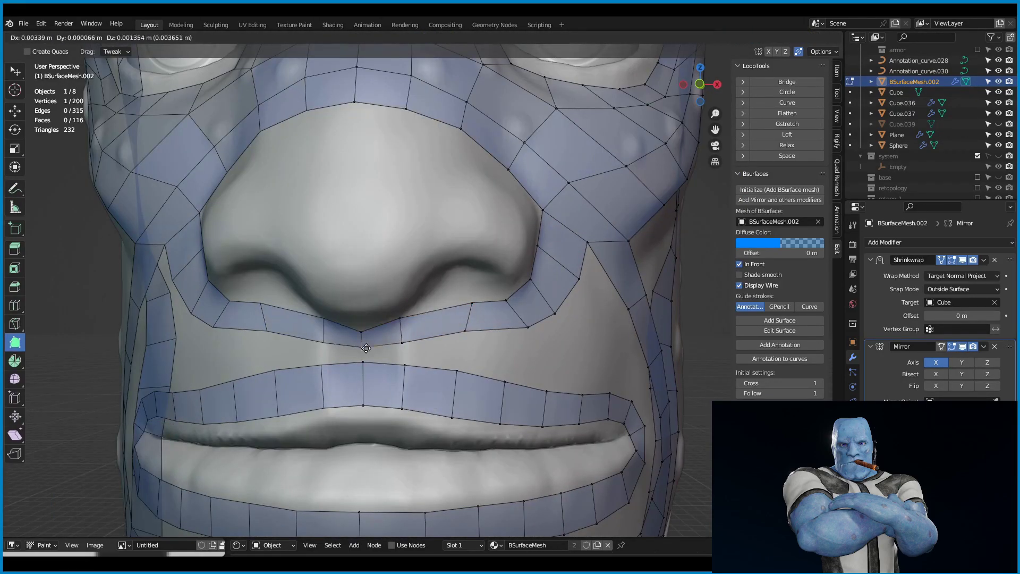
{"action": "left_click_drag", "start_coordinate": [366, 348], "coordinate": [366, 348]}
Extrude more faces toward the cheek and a new edge chain beside the nose.
{"action": "middle_click_drag", "start_coordinate": [366, 348], "coordinate": [467, 212]}
{"action": "left_click_drag", "start_coordinate": [468, 212], "coordinate": [544, 295]}
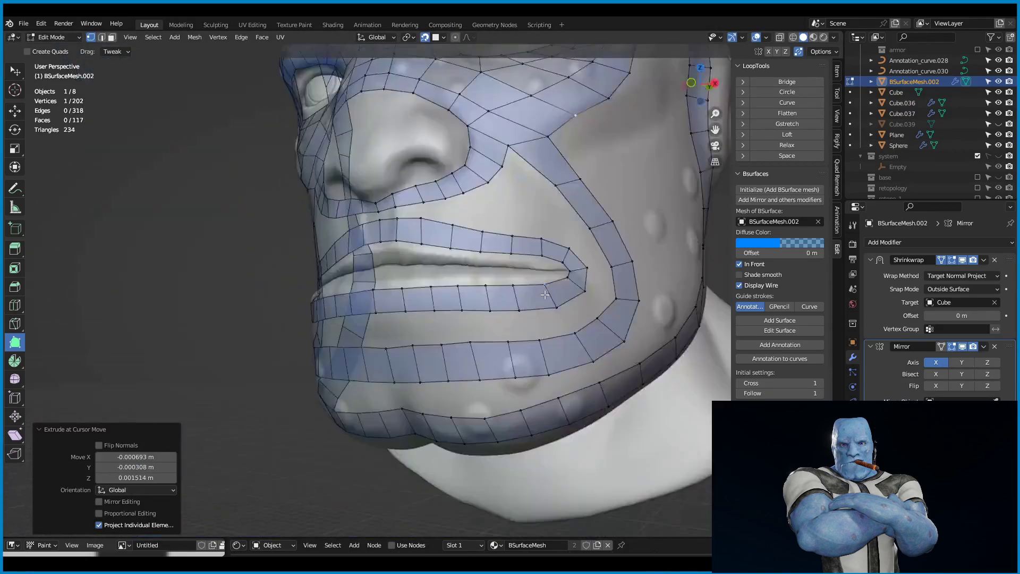
{"action": "mouse_move", "coordinate": [545, 295]}
{"action": "middle_mouse_down"}
{"action": "mouse_move", "coordinate": [478, 266]}
{"action": "mouse_move", "coordinate": [510, 276]}
{"action": "middle_mouse_up"}
{"action": "left_click_drag", "start_coordinate": [467, 277], "coordinate": [526, 278]}
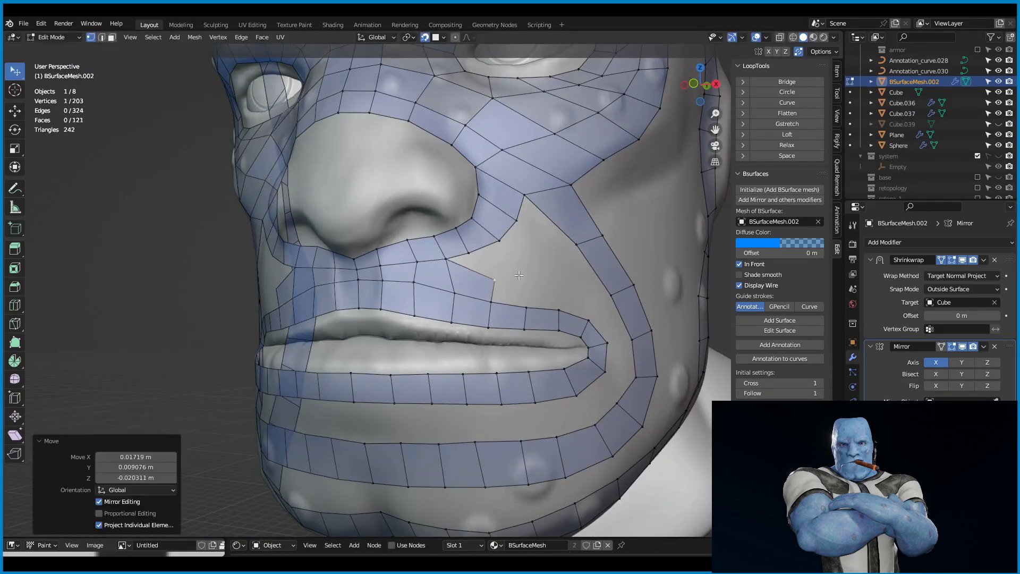
{"action": "middle_click_drag", "start_coordinate": [519, 274], "coordinate": [601, 294]}
{"action": "key", "text": "e"}
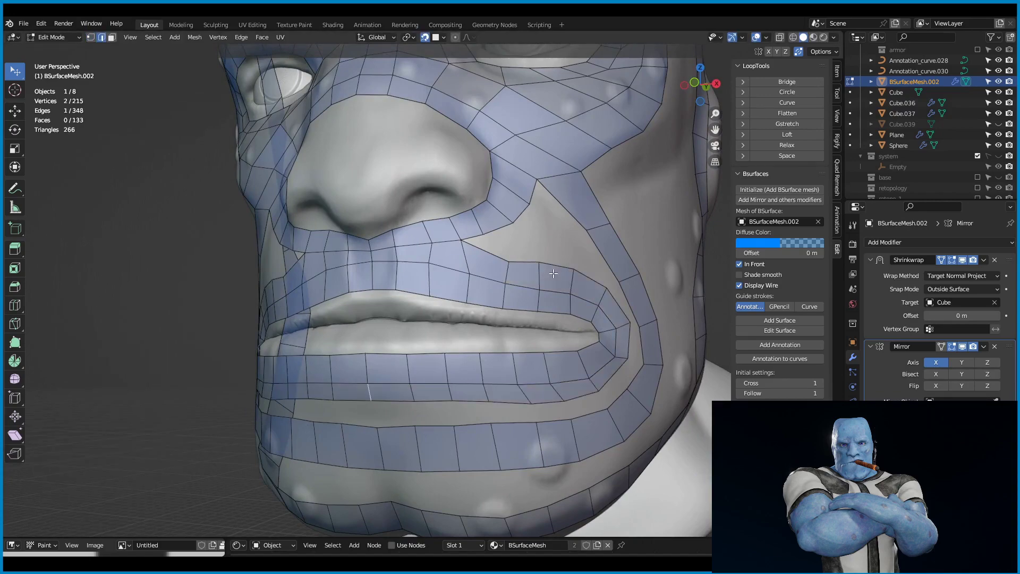
{"action": "scroll", "coordinate": [503, 409], "scroll_direction": "down", "scroll_amount": 3}
Check the new cheek faces in Sculpt Mode and return to Edit Mode.
{"action": "key", "text": "ctrl+Tab"}
{"action": "mouse_move", "coordinate": [519, 330]}
{"action": "middle_mouse_down"}
{"action": "mouse_move", "coordinate": [564, 399]}
{"action": "mouse_move", "coordinate": [467, 332]}
{"action": "middle_mouse_up"}
{"action": "key", "text": "Tab"}
{"action": "scroll", "coordinate": [504, 301], "scroll_direction": "up", "scroll_amount": 4}
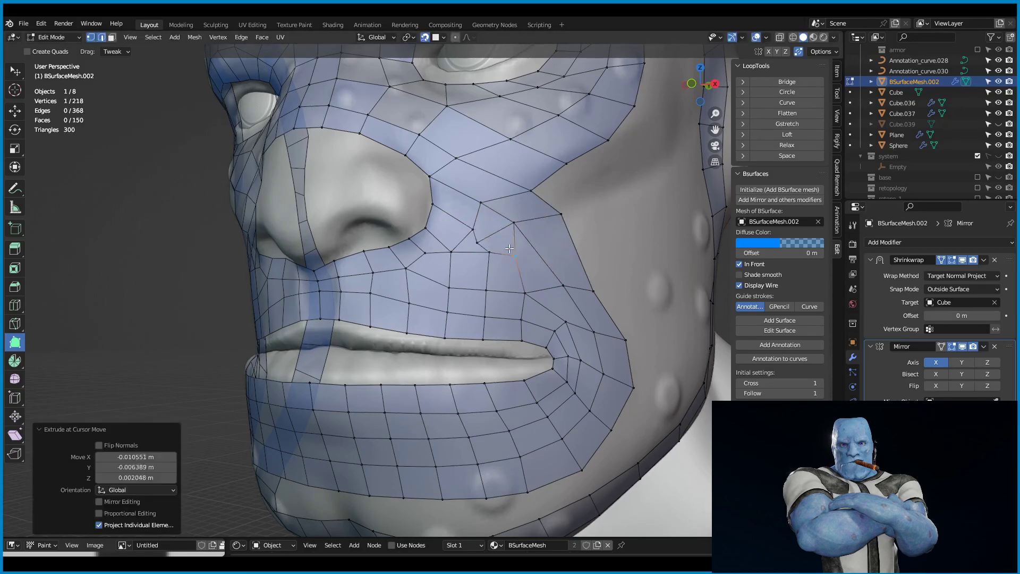
{"action": "scroll", "coordinate": [467, 339], "scroll_direction": "down", "scroll_amount": 3}
{"action": "middle_click_drag", "start_coordinate": [466, 339], "coordinate": [467, 338]}
{"action": "scroll", "coordinate": [466, 338], "scroll_direction": "up", "scroll_amount": 3}
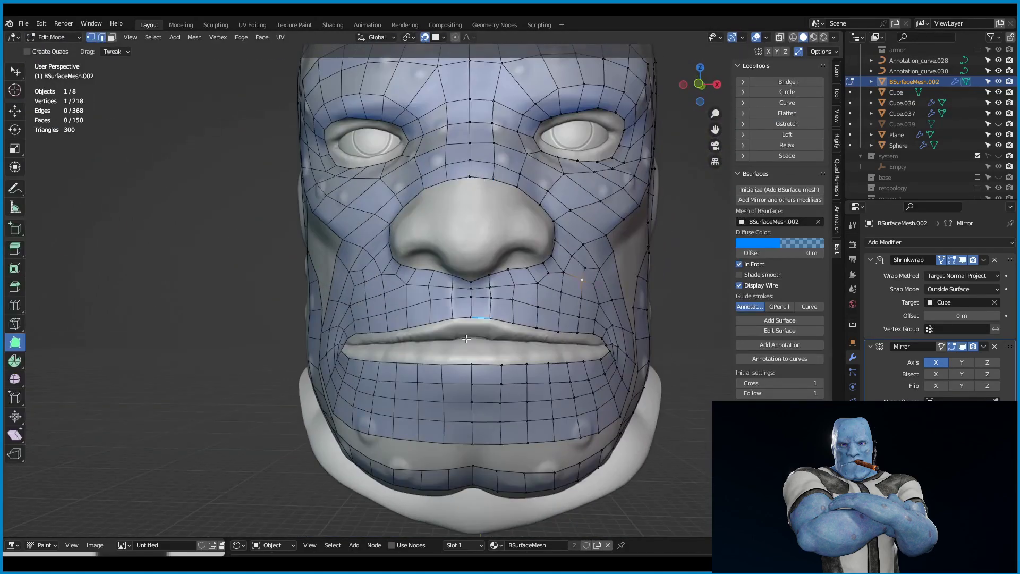
Adjust a vertex beside the nose and fill faces around the nostril.
{"action": "middle_click_drag", "start_coordinate": [484, 204], "coordinate": [468, 239]}
{"action": "key", "text": "1"}
{"action": "scroll", "coordinate": [468, 239], "scroll_direction": "up", "scroll_amount": 2}
{"action": "left_click_drag", "start_coordinate": [454, 250], "coordinate": [457, 253]}
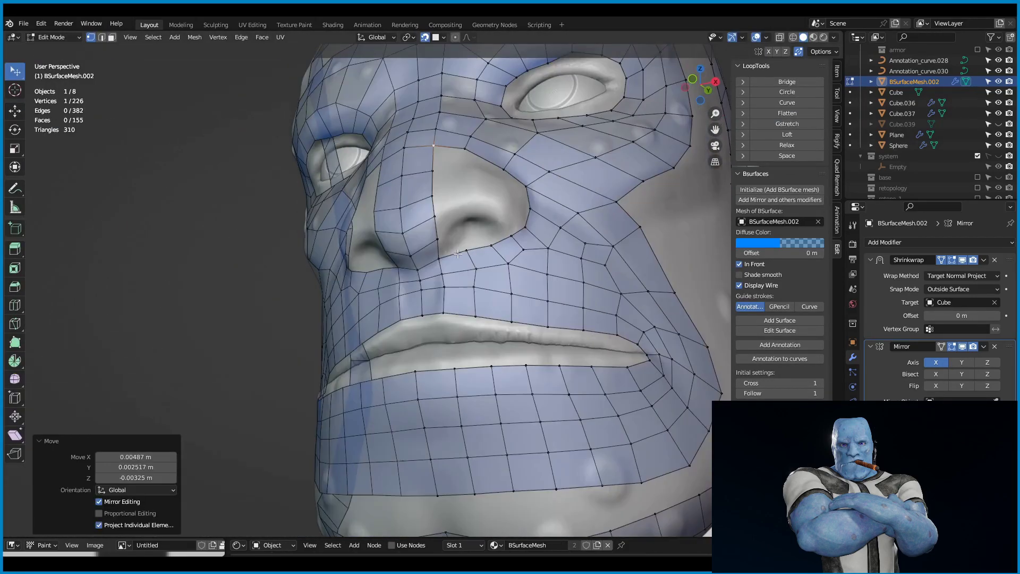
{"action": "middle_click_drag", "start_coordinate": [497, 204], "coordinate": [539, 363]}
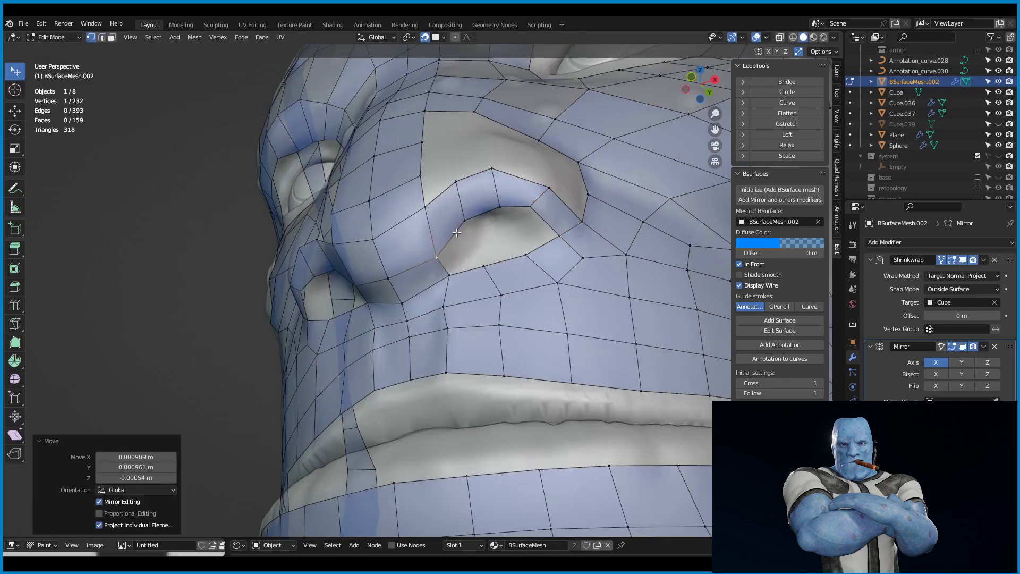
{"action": "scroll", "coordinate": [540, 363], "scroll_direction": "up", "scroll_amount": 2}
{"action": "middle_click_drag", "start_coordinate": [510, 266], "coordinate": [453, 322]}
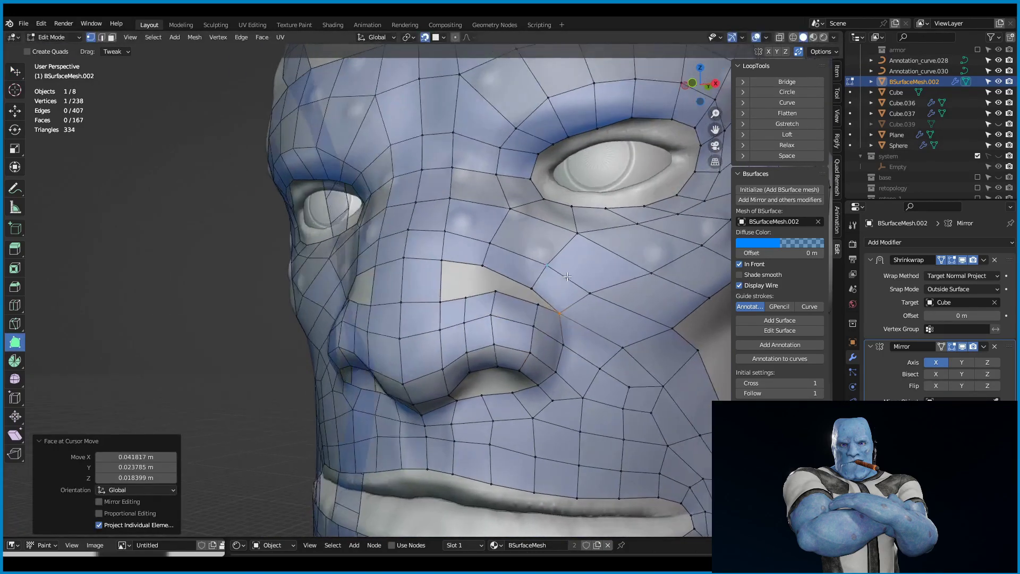
{"action": "left_click", "coordinate": [453, 322], "text": "ctrl"}
{"action": "middle_click_drag", "start_coordinate": [547, 309], "coordinate": [490, 213]}
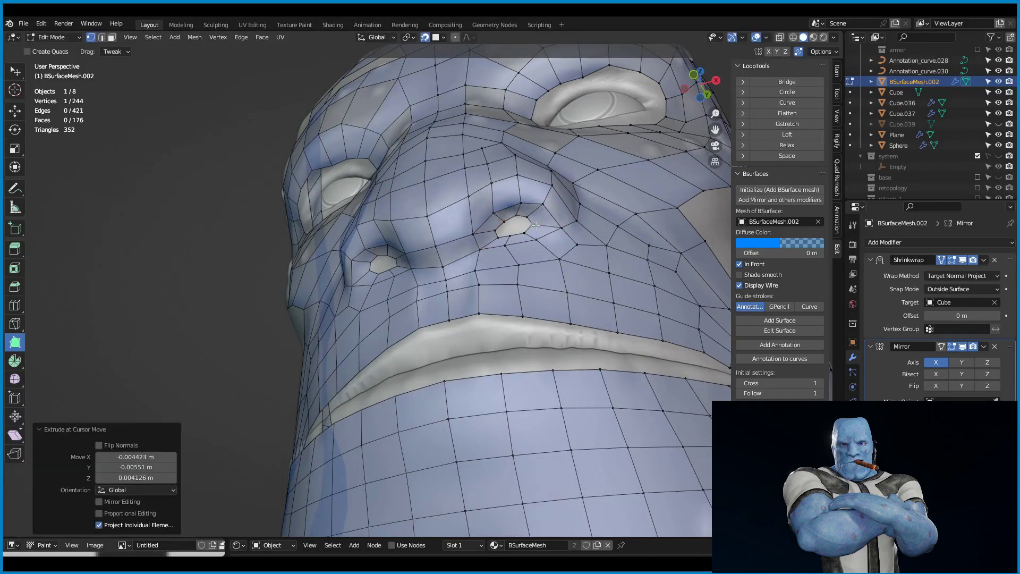
{"action": "scroll", "coordinate": [490, 214], "scroll_direction": "up", "scroll_amount": 3}
{"action": "scroll", "coordinate": [500, 221], "scroll_direction": "down", "scroll_amount": 8}
Inspect the head in Sculpt Mode with the smoothing brush, then return to Edit Mode.
{"action": "left_click", "coordinate": [54, 37]}
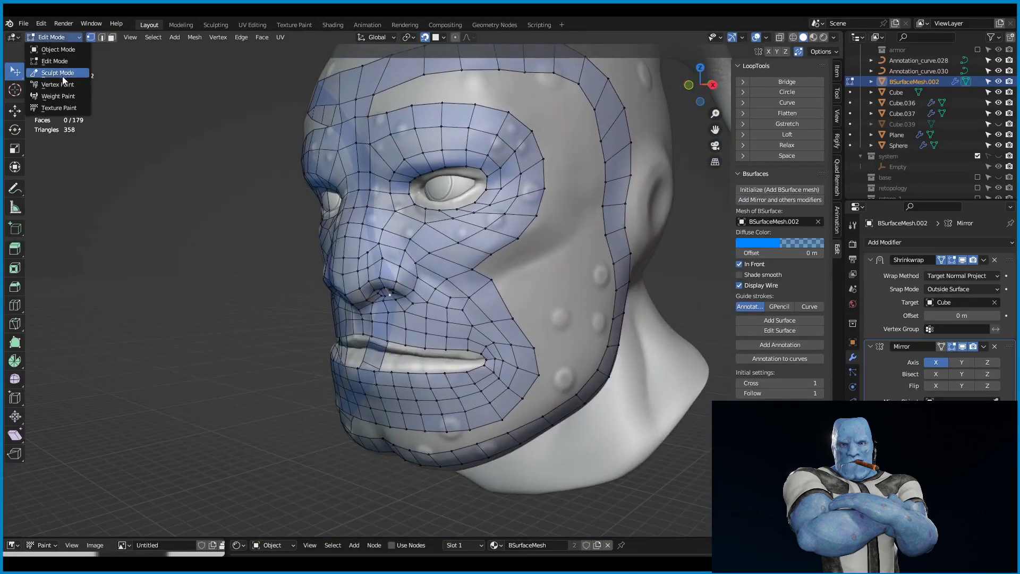
{"action": "left_click", "coordinate": [54, 71]}
{"action": "mouse_move", "coordinate": [511, 135]}
{"action": "middle_mouse_down"}
{"action": "mouse_move", "coordinate": [563, 263]}
{"action": "mouse_move", "coordinate": [478, 213]}
{"action": "mouse_move", "coordinate": [532, 239]}
{"action": "mouse_move", "coordinate": [477, 152]}
{"action": "mouse_move", "coordinate": [524, 448]}
{"action": "middle_mouse_up"}
{"action": "key", "text": "shift+s"}
{"action": "key", "text": "Tab"}
Add a centred loop cut across the face and check it in Sculpt Mode.
{"action": "key", "text": "x"}
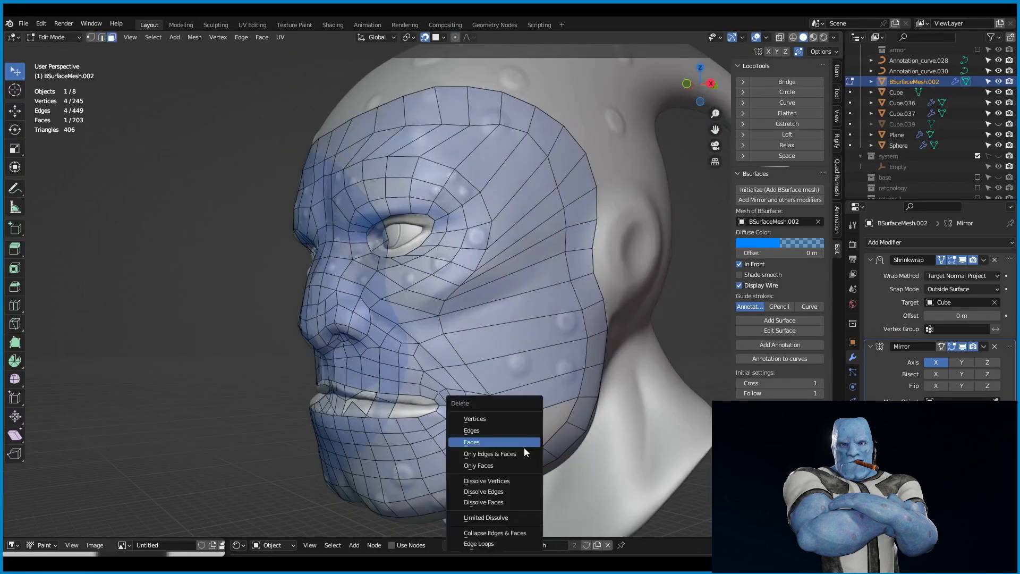
{"action": "key", "text": "ctrl+r"}
{"action": "left_click", "coordinate": [579, 431]}
{"action": "right_click", "coordinate": [579, 431]}
{"action": "mouse_move", "coordinate": [579, 431]}
{"action": "middle_mouse_down"}
{"action": "mouse_move", "coordinate": [185, 244]}
{"action": "mouse_move", "coordinate": [478, 239]}
{"action": "mouse_move", "coordinate": [623, 192]}
{"action": "mouse_move", "coordinate": [492, 278]}
{"action": "mouse_move", "coordinate": [537, 270]}
{"action": "mouse_move", "coordinate": [510, 255]}
{"action": "middle_mouse_up"}
{"action": "key", "text": "Tab"}
{"action": "scroll", "coordinate": [455, 182], "scroll_direction": "up", "scroll_amount": 4}
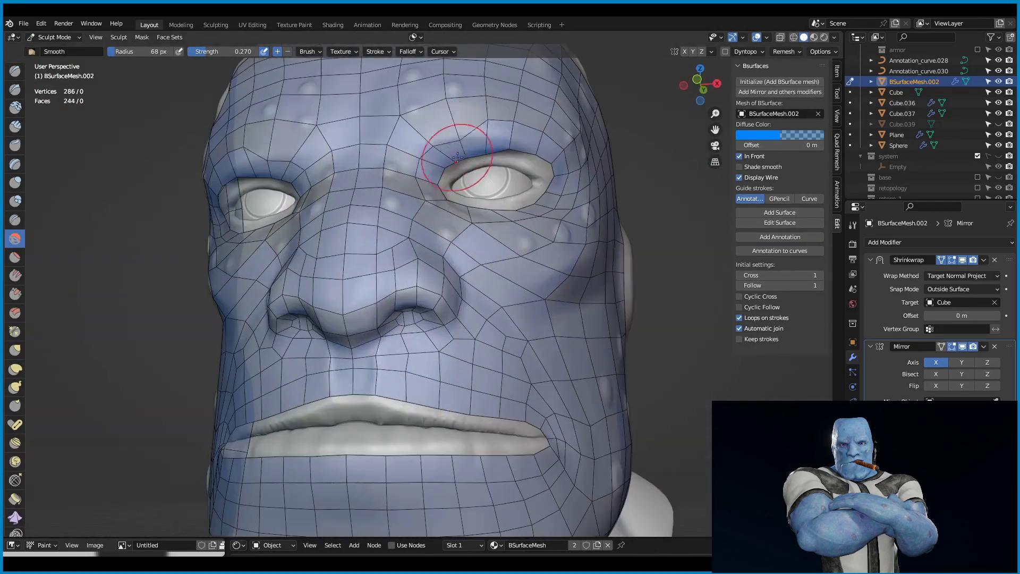
{"action": "key", "text": "Tab"}
{"action": "scroll", "coordinate": [470, 113], "scroll_direction": "up", "scroll_amount": 4}
Reposition vertices near the eye with G.
{"action": "key", "text": "g"}
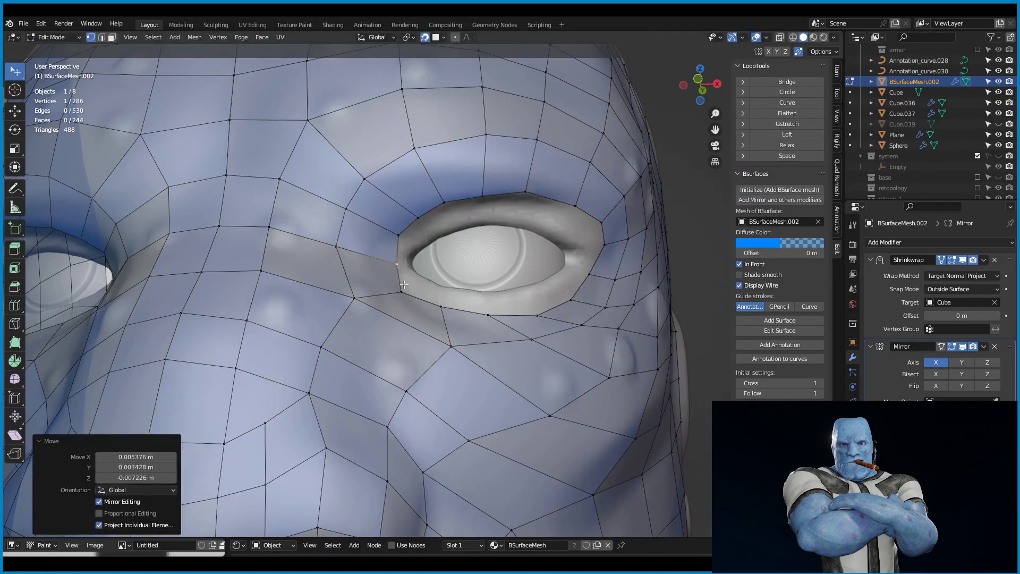
{"action": "middle_click_drag", "start_coordinate": [403, 286], "coordinate": [462, 340]}
{"action": "key", "text": "g"}
{"action": "left_click", "coordinate": [456, 353]}
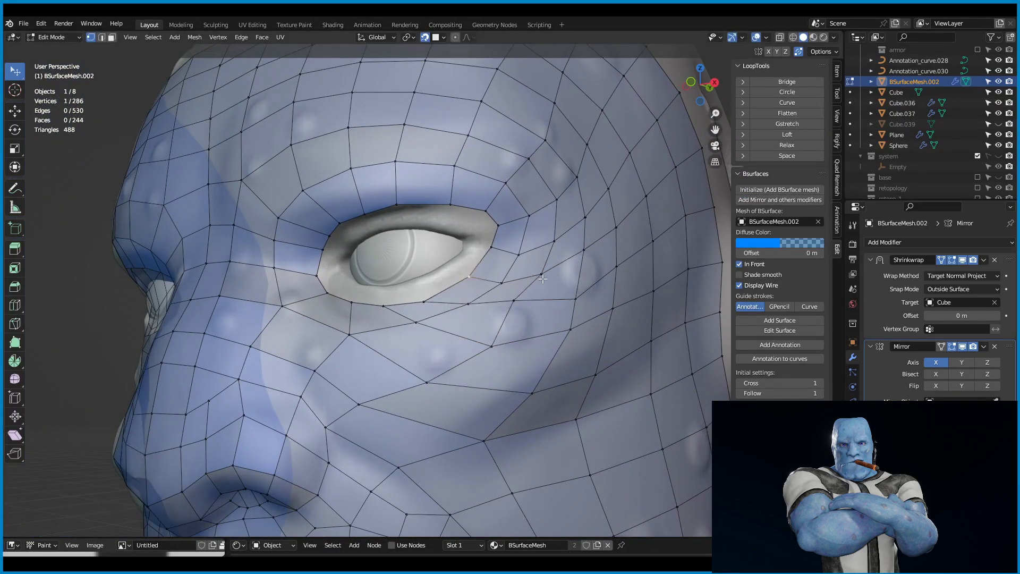
{"action": "middle_click_drag", "start_coordinate": [508, 397], "coordinate": [478, 372]}
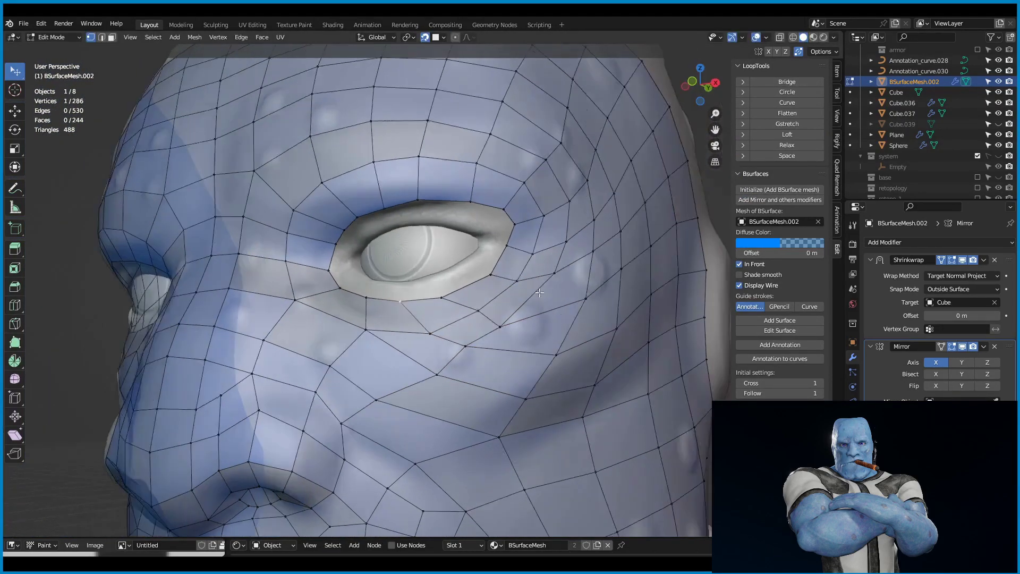
{"action": "scroll", "coordinate": [478, 318], "scroll_direction": "down", "scroll_amount": 3}
{"action": "scroll", "coordinate": [478, 255], "scroll_direction": "up", "scroll_amount": 5}
Extrude and scale the eye-border loop into an extra ring, then tidy its vertices.
{"action": "left_click", "coordinate": [584, 250], "text": "alt"}
{"action": "key", "text": "e"}
{"action": "key", "text": "s"}
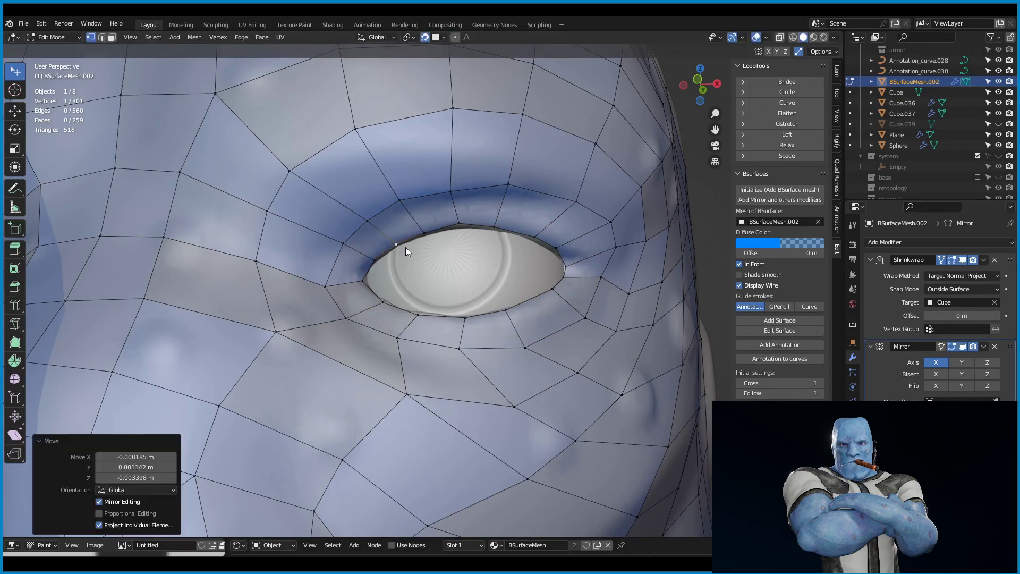
{"action": "key", "text": "g"}
{"action": "left_click", "coordinate": [461, 339]}
{"action": "scroll", "coordinate": [461, 339], "scroll_direction": "down", "scroll_amount": 5}
{"action": "mouse_move", "coordinate": [461, 339]}
{"action": "middle_mouse_down"}
{"action": "mouse_move", "coordinate": [435, 318]}
{"action": "mouse_move", "coordinate": [513, 266]}
{"action": "middle_mouse_up"}
{"action": "scroll", "coordinate": [514, 267], "scroll_direction": "up", "scroll_amount": 3}
{"action": "scroll", "coordinate": [584, 308], "scroll_direction": "up", "scroll_amount": 3}
Add Poly Build faces filling the lip corner, bringing the mesh to 275 faces.
{"action": "mouse_move", "coordinate": [611, 330]}
{"action": "middle_mouse_down"}
{"action": "mouse_move", "coordinate": [563, 340]}
{"action": "mouse_move", "coordinate": [467, 330]}
{"action": "mouse_move", "coordinate": [498, 332]}
{"action": "middle_mouse_up"}
{"action": "scroll", "coordinate": [553, 340], "scroll_direction": "up", "scroll_amount": 2}
{"action": "scroll", "coordinate": [547, 341], "scroll_direction": "up", "scroll_amount": 2}
{"action": "scroll", "coordinate": [547, 340], "scroll_direction": "down", "scroll_amount": 2}
{"action": "scroll", "coordinate": [498, 332], "scroll_direction": "up", "scroll_amount": 2}
{"action": "left_click", "coordinate": [408, 309]}
{"action": "mouse_move", "coordinate": [408, 309]}
{"action": "middle_mouse_down"}
{"action": "mouse_move", "coordinate": [598, 350]}
{"action": "mouse_move", "coordinate": [539, 393]}
{"action": "mouse_move", "coordinate": [479, 372]}
{"action": "mouse_move", "coordinate": [454, 400]}
{"action": "middle_mouse_up"}
{"action": "left_click", "coordinate": [589, 363]}
{"action": "left_click", "coordinate": [531, 424]}
{"action": "scroll", "coordinate": [478, 372], "scroll_direction": "up", "scroll_amount": 2}
{"action": "left_click", "coordinate": [821, 51]}
{"action": "left_click", "coordinate": [436, 349]}
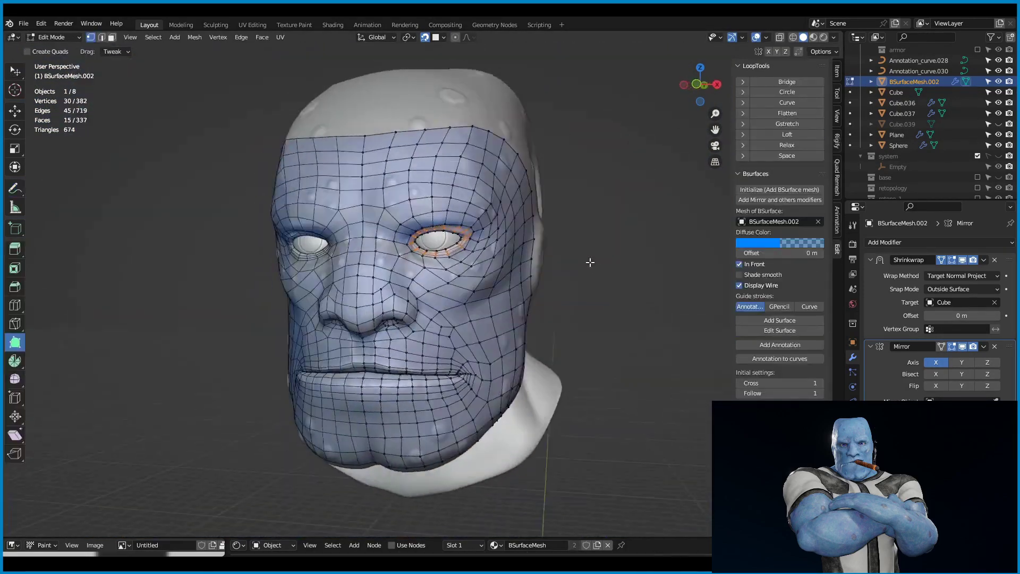
Draw annotation guide strokes behind the face and around the ear, then generate a surface strip.
{"action": "mouse_move", "coordinate": [590, 262]}
{"action": "middle_mouse_down"}
{"action": "mouse_move", "coordinate": [537, 182]}
{"action": "mouse_move", "coordinate": [477, 275]}
{"action": "middle_mouse_up"}
{"action": "key", "text": "shift+space"}
{"action": "key", "text": "d"}
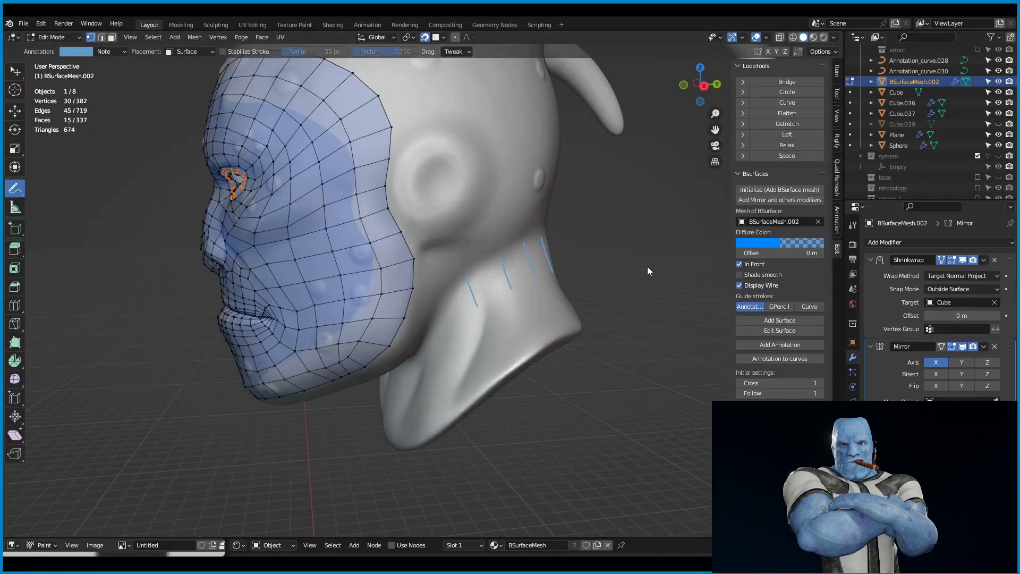
{"action": "key", "text": "alt+a"}
{"action": "middle_click_drag", "start_coordinate": [647, 266], "coordinate": [302, 288]}
{"action": "middle_click_drag", "start_coordinate": [116, 167], "coordinate": [372, 170]}
{"action": "left_click_drag", "start_coordinate": [406, 157], "coordinate": [410, 180]}
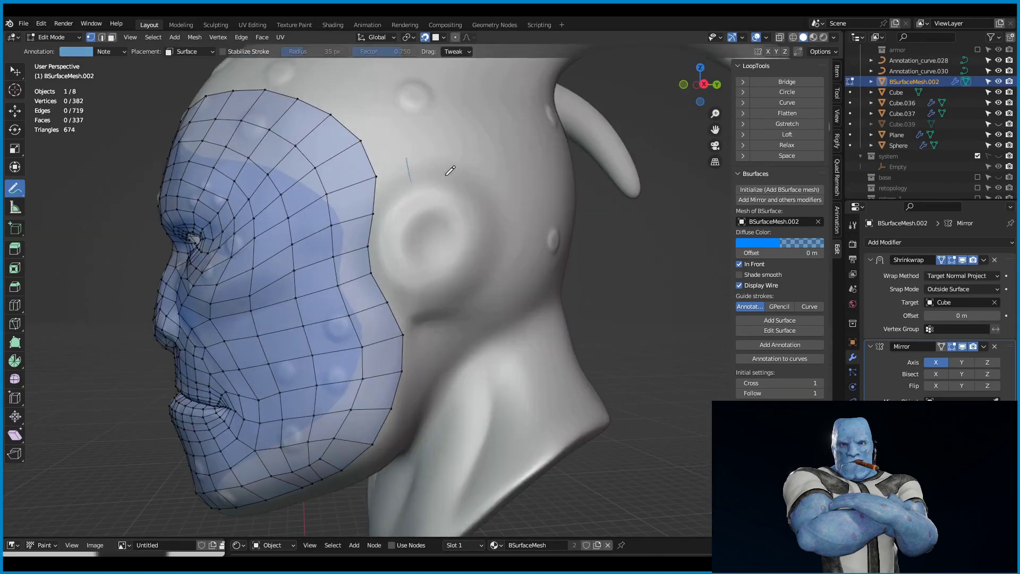
{"action": "left_click", "coordinate": [779, 321]}
Nudge a vertex of the new ear strip into place.
{"action": "middle_click_drag", "start_coordinate": [478, 276], "coordinate": [414, 298]}
{"action": "key", "text": "w"}
{"action": "left_click_drag", "start_coordinate": [412, 287], "coordinate": [414, 300]}
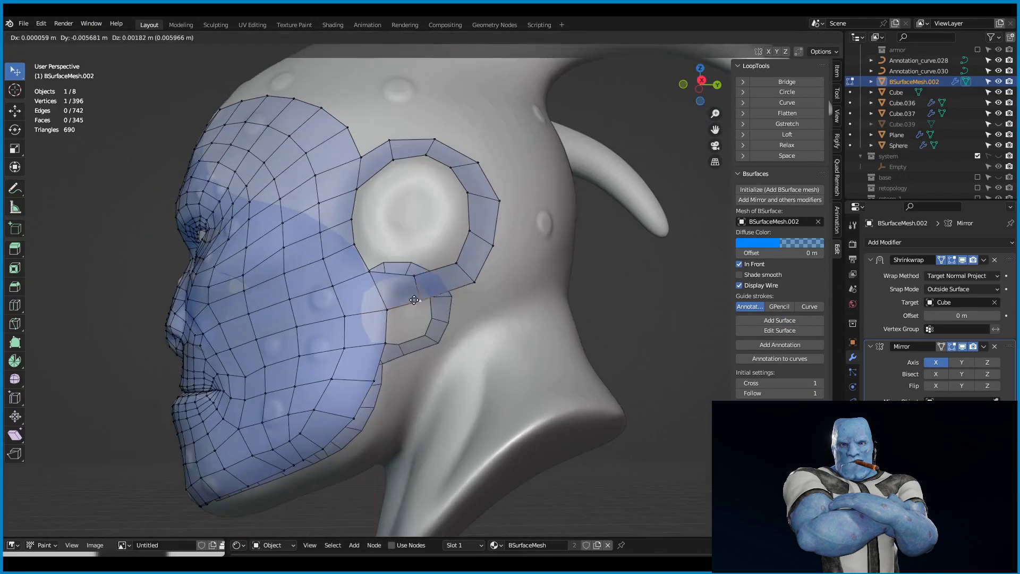
{"action": "middle_click_drag", "start_coordinate": [514, 254], "coordinate": [415, 262]}
Fill the ear hole with inset rings and join two ear vertices with J.
{"action": "key", "text": "f"}
{"action": "key", "text": "i"}
{"action": "scroll", "coordinate": [478, 255], "scroll_direction": "up", "scroll_amount": 5}
{"action": "scroll", "coordinate": [444, 242], "scroll_direction": "up", "scroll_amount": 4}
{"action": "left_click", "coordinate": [440, 244]}
{"action": "left_click", "coordinate": [414, 262], "text": "shift"}
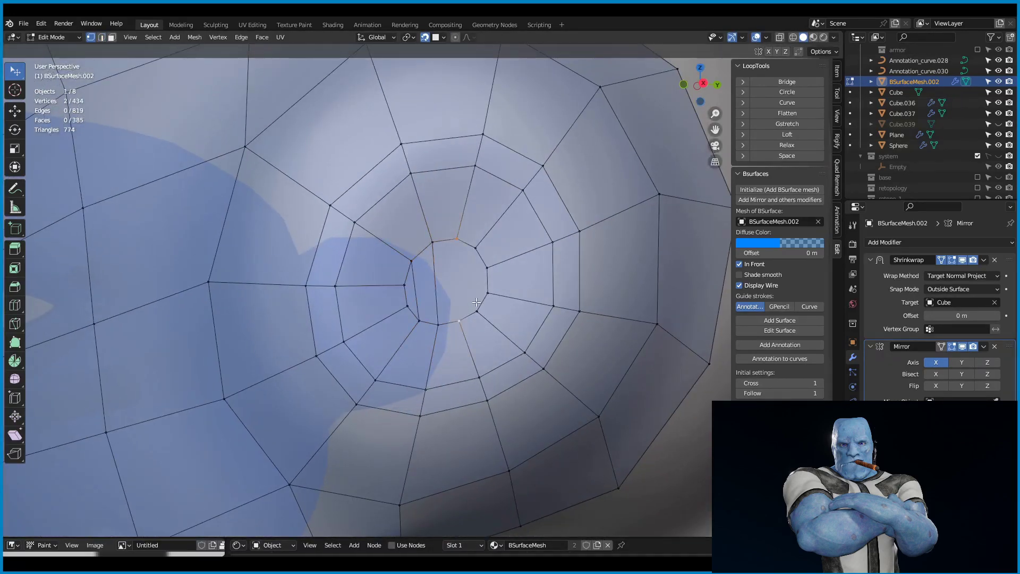
{"action": "key", "text": "j"}
Draw guide strokes around the horn bases and build face strips there.
{"action": "scroll", "coordinate": [477, 302], "scroll_direction": "down", "scroll_amount": 6}
{"action": "mouse_move", "coordinate": [476, 302]}
{"action": "middle_mouse_down"}
{"action": "mouse_move", "coordinate": [504, 287]}
{"action": "mouse_move", "coordinate": [478, 271]}
{"action": "mouse_move", "coordinate": [479, 286]}
{"action": "mouse_move", "coordinate": [565, 261]}
{"action": "mouse_move", "coordinate": [376, 292]}
{"action": "mouse_move", "coordinate": [421, 244]}
{"action": "middle_mouse_up"}
{"action": "scroll", "coordinate": [505, 286], "scroll_direction": "up", "scroll_amount": 3}
{"action": "key", "text": "alt+a"}
{"action": "key", "text": "shift+space"}
{"action": "key", "text": "d"}
{"action": "key", "text": "shift+space"}
{"action": "key", "text": "d"}
{"action": "key", "text": "shift+space"}
{"action": "key", "text": "w"}
Add a loop cut across the crown strip at the back of the head.
{"action": "middle_click_drag", "start_coordinate": [372, 298], "coordinate": [394, 317]}
{"action": "key", "text": "ctrl+r"}
{"action": "left_click", "coordinate": [394, 318]}
{"action": "middle_click_drag", "start_coordinate": [559, 228], "coordinate": [533, 239]}
{"action": "key", "text": "2"}
{"action": "left_click", "coordinate": [533, 239]}
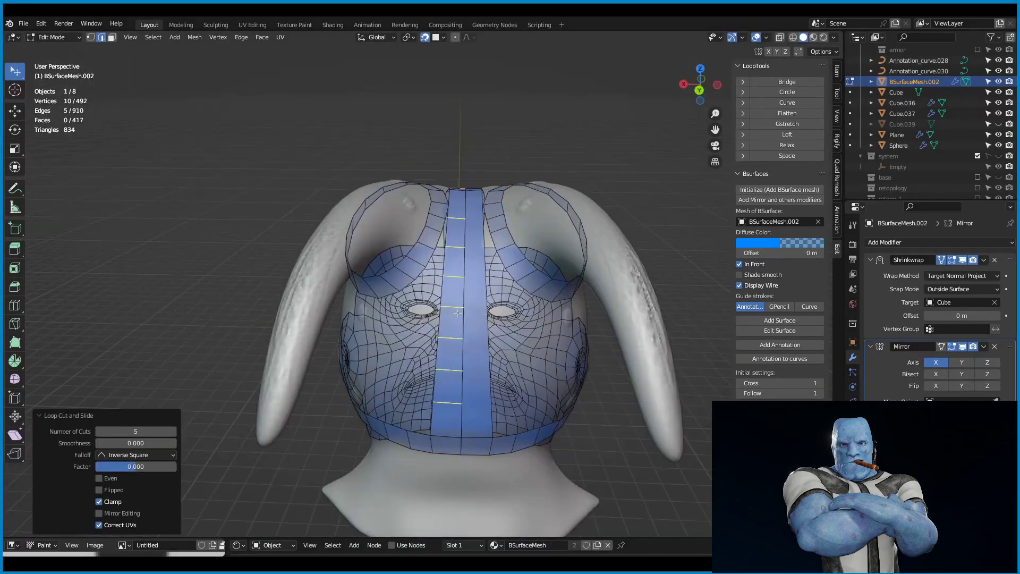
Reposition a vertex and extend a new edge toward the horn base.
{"action": "middle_click_drag", "start_coordinate": [671, 420], "coordinate": [505, 282]}
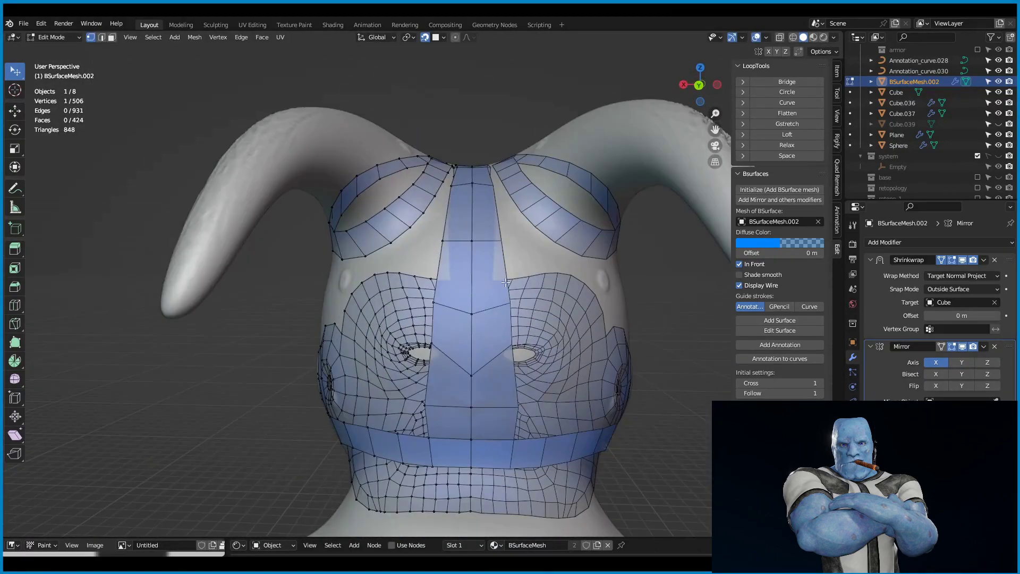
{"action": "key", "text": "g"}
{"action": "left_click", "coordinate": [518, 368]}
{"action": "mouse_move", "coordinate": [518, 369]}
{"action": "middle_mouse_down"}
{"action": "mouse_move", "coordinate": [451, 329]}
{"action": "mouse_move", "coordinate": [357, 298]}
{"action": "middle_mouse_up"}
{"action": "left_click", "coordinate": [739, 264]}
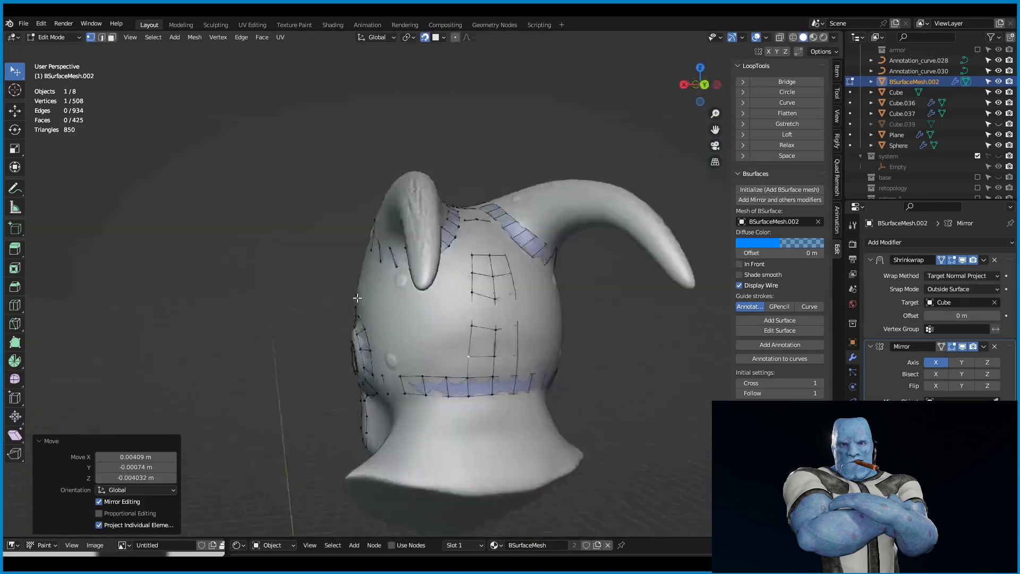
{"action": "middle_click_drag", "start_coordinate": [477, 284], "coordinate": [532, 319]}
{"action": "scroll", "coordinate": [531, 319], "scroll_direction": "up", "scroll_amount": 5}
{"action": "right_click", "coordinate": [601, 336], "text": "ctrl"}
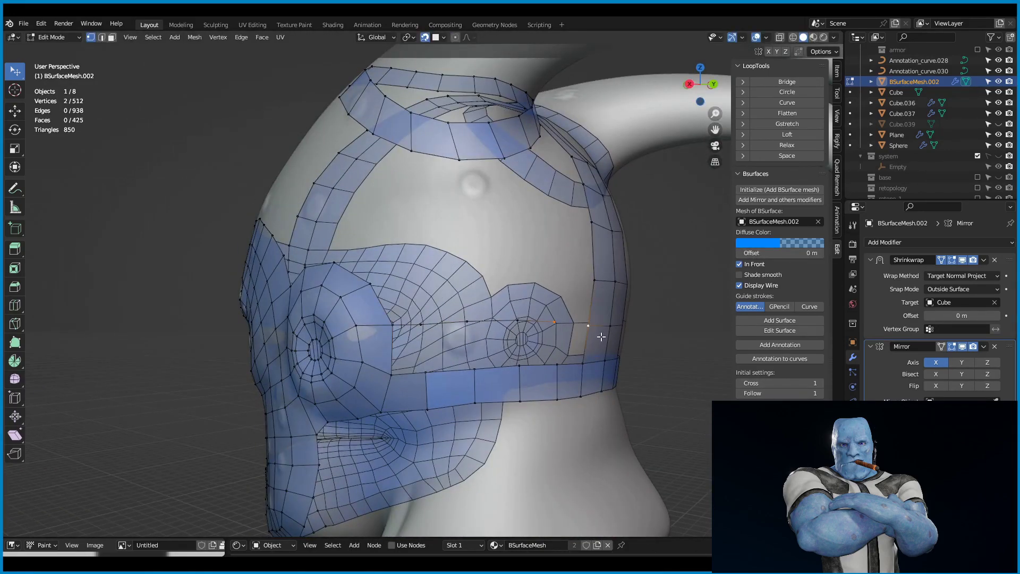
Extrude vertices to add faces at the back of the skull, joining them with J.
{"action": "middle_click_drag", "start_coordinate": [638, 273], "coordinate": [478, 297]}
{"action": "right_click", "coordinate": [610, 273], "text": "ctrl"}
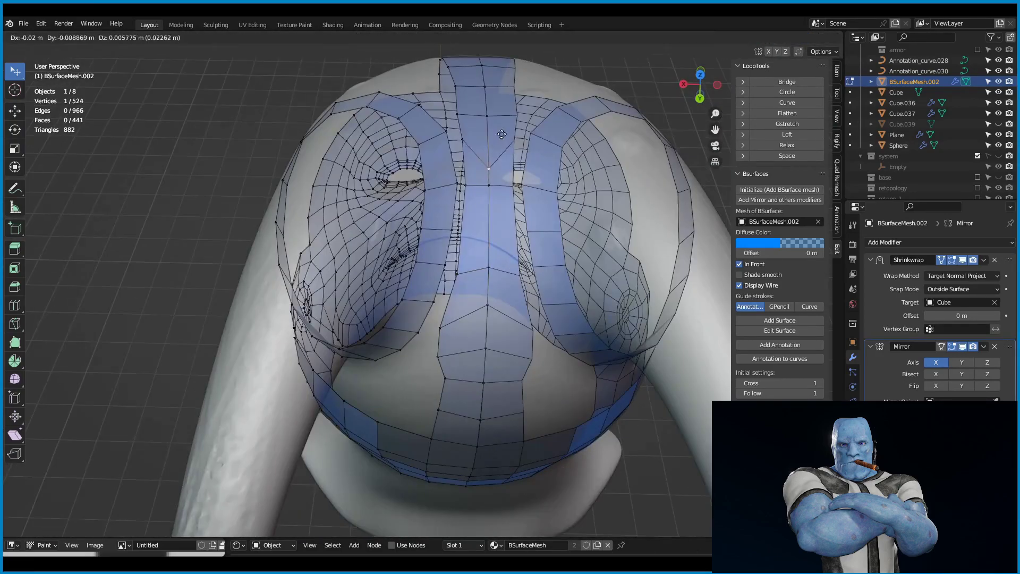
{"action": "left_click_drag", "start_coordinate": [478, 298], "coordinate": [465, 319]}
{"action": "left_click", "coordinate": [492, 381]}
{"action": "mouse_move", "coordinate": [493, 380]}
{"action": "middle_mouse_down"}
{"action": "mouse_move", "coordinate": [486, 221]}
{"action": "mouse_move", "coordinate": [508, 230]}
{"action": "mouse_move", "coordinate": [493, 223]}
{"action": "middle_mouse_up"}
{"action": "key", "text": "alt+a"}
{"action": "key", "text": "j"}
Add faces beside the hole in the skull mesh.
{"action": "left_click", "coordinate": [537, 255]}
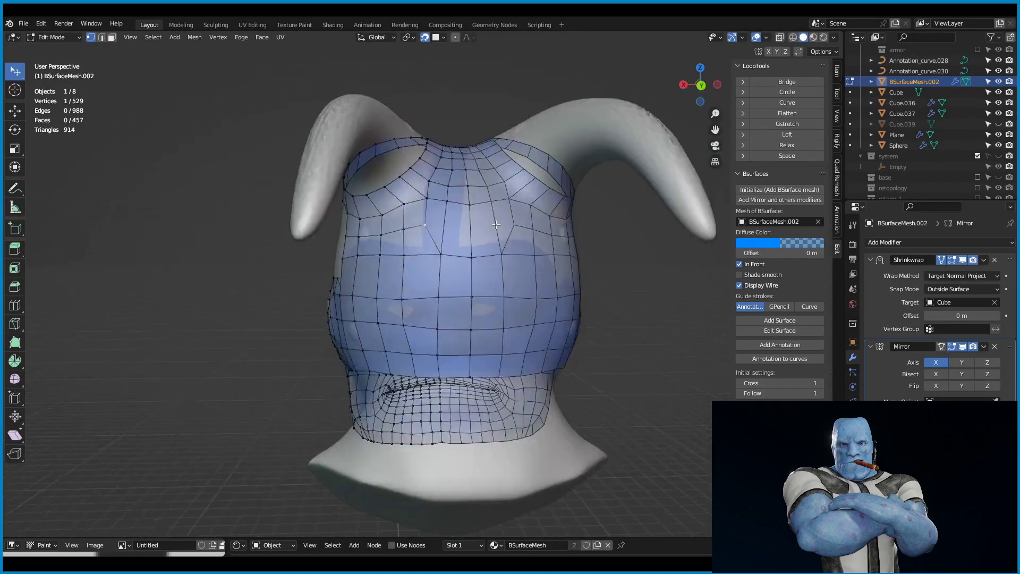
{"action": "left_click", "coordinate": [477, 285]}
{"action": "middle_click_drag", "start_coordinate": [477, 285], "coordinate": [535, 301]}
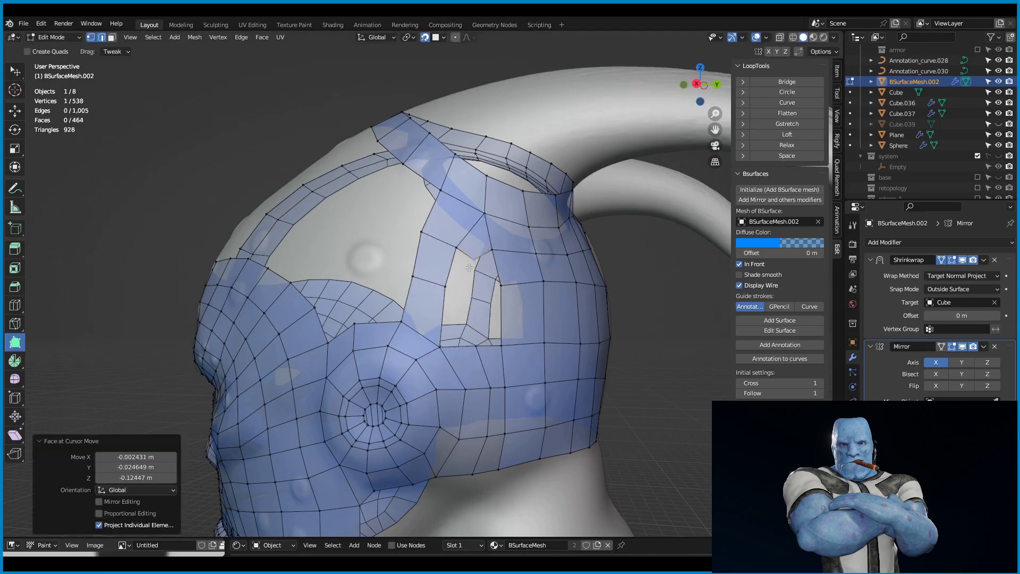
{"action": "left_click", "coordinate": [469, 267]}
{"action": "middle_click_drag", "start_coordinate": [469, 267], "coordinate": [527, 301]}
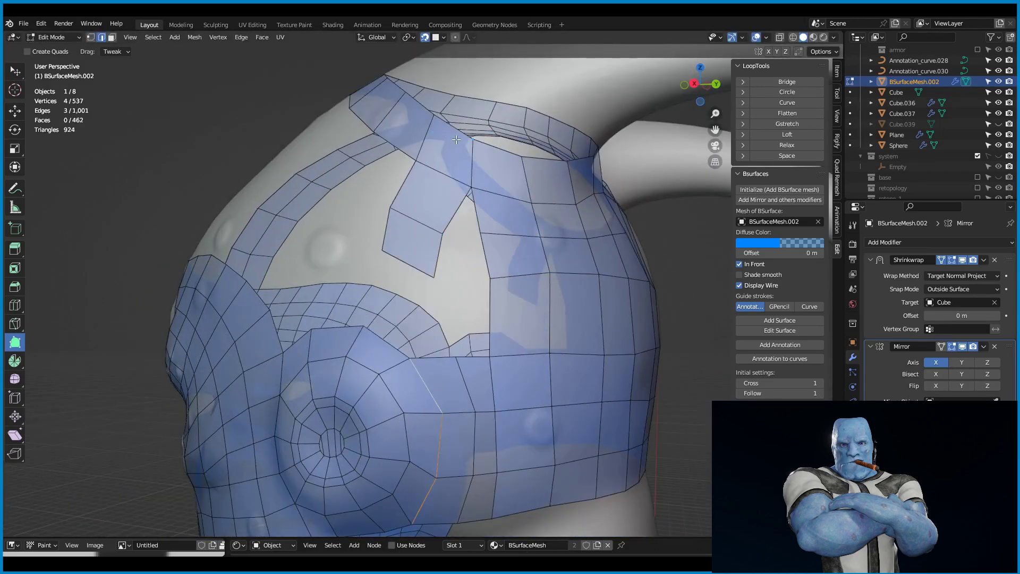
{"action": "middle_click_drag", "start_coordinate": [445, 244], "coordinate": [485, 365]}
Dissolve the unwanted faces and fill the gap with F.
{"action": "key", "text": "ctrl+x"}
{"action": "key", "text": "2"}
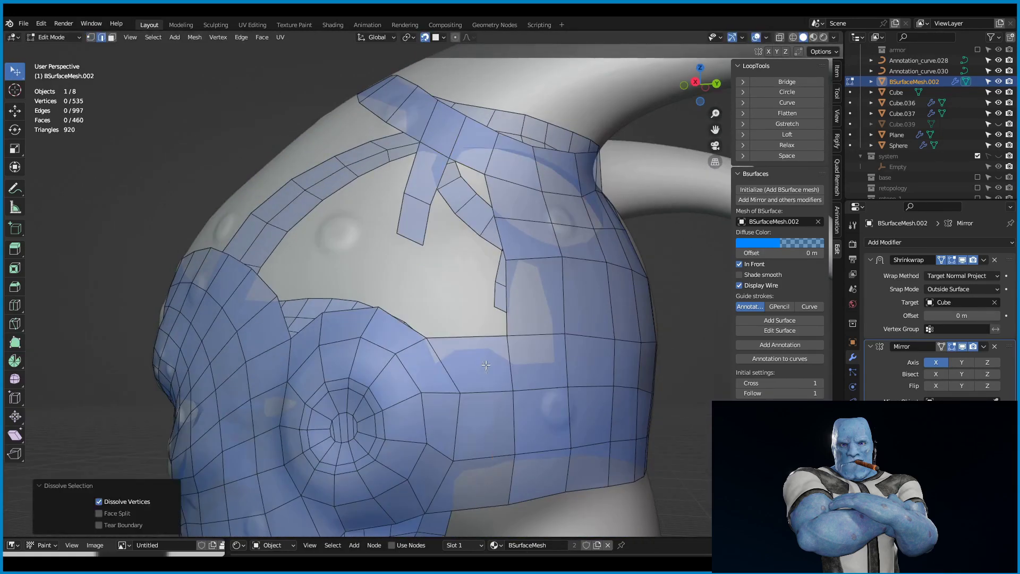
{"action": "key", "text": "f"}
{"action": "key", "text": "f"}
{"action": "key", "text": "2"}
{"action": "middle_click_drag", "start_coordinate": [471, 270], "coordinate": [444, 272]}
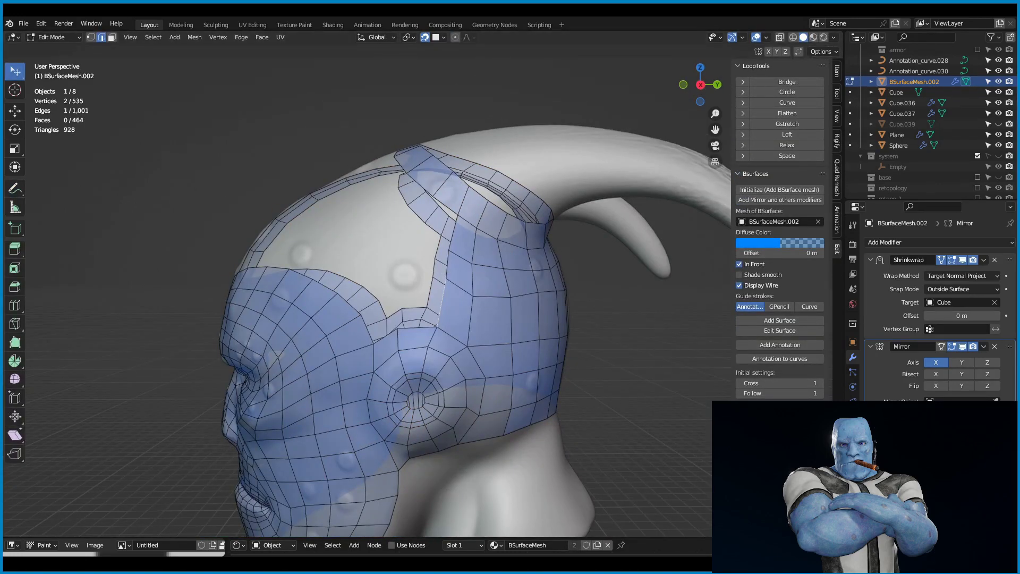
{"action": "middle_click_drag", "start_coordinate": [449, 271], "coordinate": [510, 308]}
Extrude a border vertex and move it to close the gap.
{"action": "key", "text": "1"}
{"action": "left_click", "coordinate": [404, 253]}
{"action": "key", "text": "e"}
{"action": "left_click", "coordinate": [450, 271]}
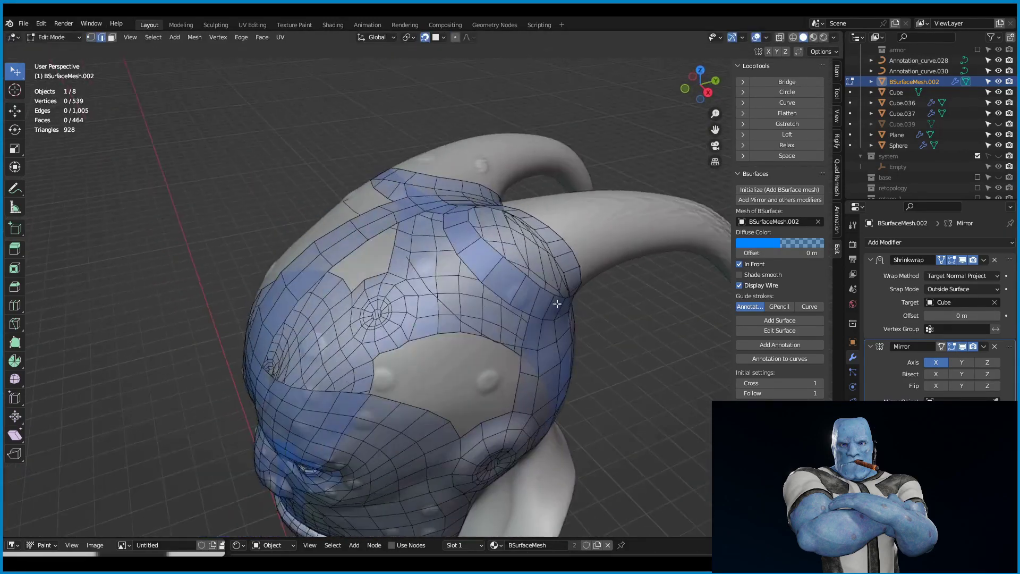
{"action": "key", "text": "g"}
{"action": "left_click", "coordinate": [525, 321]}
{"action": "middle_click_drag", "start_coordinate": [464, 256], "coordinate": [531, 255]}
Extrude faces along the skull next to the horn base and across the top of the head.
{"action": "right_click", "coordinate": [593, 183], "text": "ctrl"}
{"action": "left_click", "coordinate": [821, 51]}
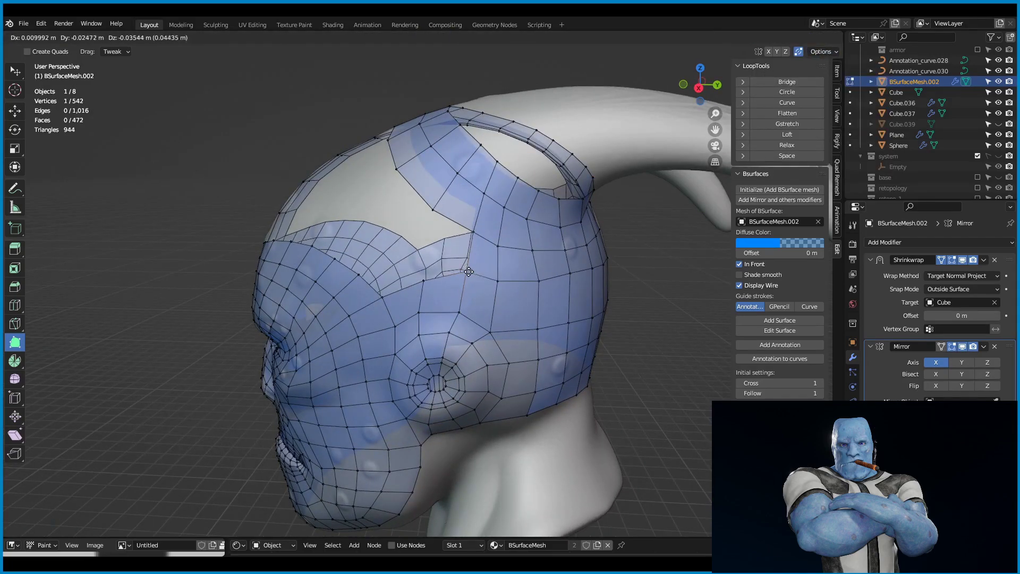
{"action": "left_click", "coordinate": [506, 245], "text": "ctrl"}
{"action": "mouse_move", "coordinate": [469, 272]}
{"action": "middle_mouse_down"}
{"action": "mouse_move", "coordinate": [505, 247]}
{"action": "mouse_move", "coordinate": [461, 210]}
{"action": "mouse_move", "coordinate": [417, 221]}
{"action": "mouse_move", "coordinate": [486, 358]}
{"action": "mouse_move", "coordinate": [336, 321]}
{"action": "middle_mouse_up"}
{"action": "left_click", "coordinate": [502, 254], "text": "ctrl"}
Add a centred edge loop and fill the forehead gap with new faces.
{"action": "key", "text": "ctrl+r"}
{"action": "left_click", "coordinate": [417, 221]}
{"action": "right_click", "coordinate": [416, 221]}
{"action": "left_click", "coordinate": [337, 322], "text": "ctrl"}
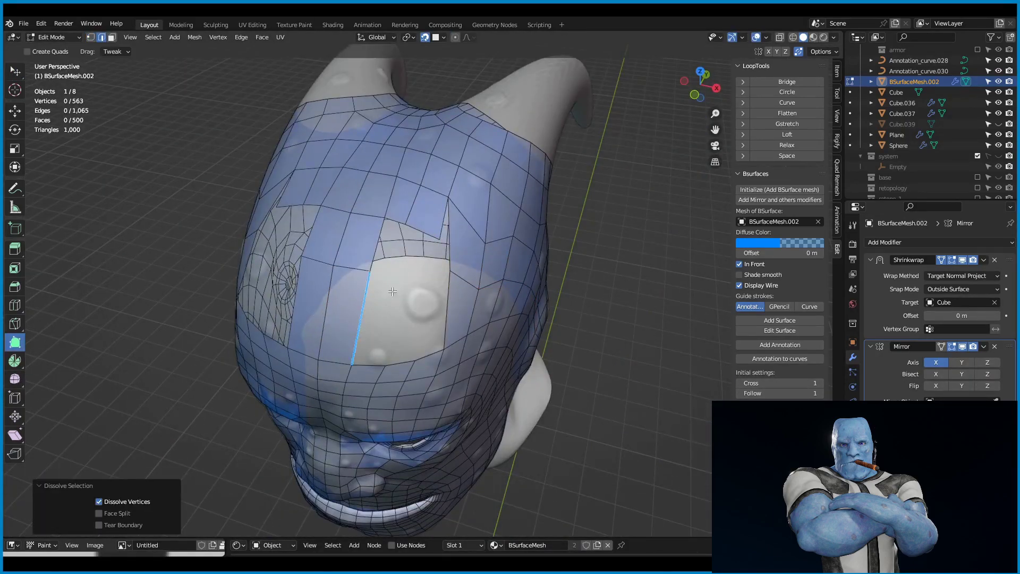
{"action": "mouse_move", "coordinate": [392, 292]}
{"action": "middle_mouse_down"}
{"action": "mouse_move", "coordinate": [465, 287]}
{"action": "mouse_move", "coordinate": [403, 255]}
{"action": "mouse_move", "coordinate": [457, 252]}
{"action": "mouse_move", "coordinate": [529, 291]}
{"action": "mouse_move", "coordinate": [500, 266]}
{"action": "mouse_move", "coordinate": [518, 254]}
{"action": "mouse_move", "coordinate": [623, 244]}
{"action": "mouse_move", "coordinate": [568, 293]}
{"action": "mouse_move", "coordinate": [404, 228]}
{"action": "mouse_move", "coordinate": [565, 230]}
{"action": "mouse_move", "coordinate": [413, 254]}
{"action": "mouse_move", "coordinate": [435, 291]}
{"action": "middle_mouse_up"}
{"action": "left_click", "coordinate": [465, 287], "text": "ctrl"}
{"action": "left_click", "coordinate": [437, 285], "text": "ctrl"}
{"action": "left_click", "coordinate": [456, 252], "text": "ctrl"}
Extrude the border strip toward the horn and smooth the mesh in Sculpt Mode.
{"action": "key", "text": "ctrl+Tab"}
{"action": "key", "text": "ctrl+Tab"}
{"action": "key", "text": "e"}
{"action": "left_click", "coordinate": [518, 254]}
{"action": "key", "text": "ctrl+Tab"}
{"action": "key", "text": "shift+space"}
{"action": "scroll", "coordinate": [435, 292], "scroll_direction": "up", "scroll_amount": 4}
{"action": "scroll", "coordinate": [457, 202], "scroll_direction": "down", "scroll_amount": 3}
{"action": "mouse_move", "coordinate": [458, 202]}
{"action": "middle_mouse_down"}
{"action": "mouse_move", "coordinate": [542, 403]}
{"action": "mouse_move", "coordinate": [506, 284]}
{"action": "mouse_move", "coordinate": [338, 214]}
{"action": "mouse_move", "coordinate": [420, 301]}
{"action": "middle_mouse_up"}
{"action": "key", "text": "ctrl+Tab"}
{"action": "key", "text": "Tab"}
Duplicate the horn-base edge loop and move it up along the horn.
{"action": "key", "text": "2"}
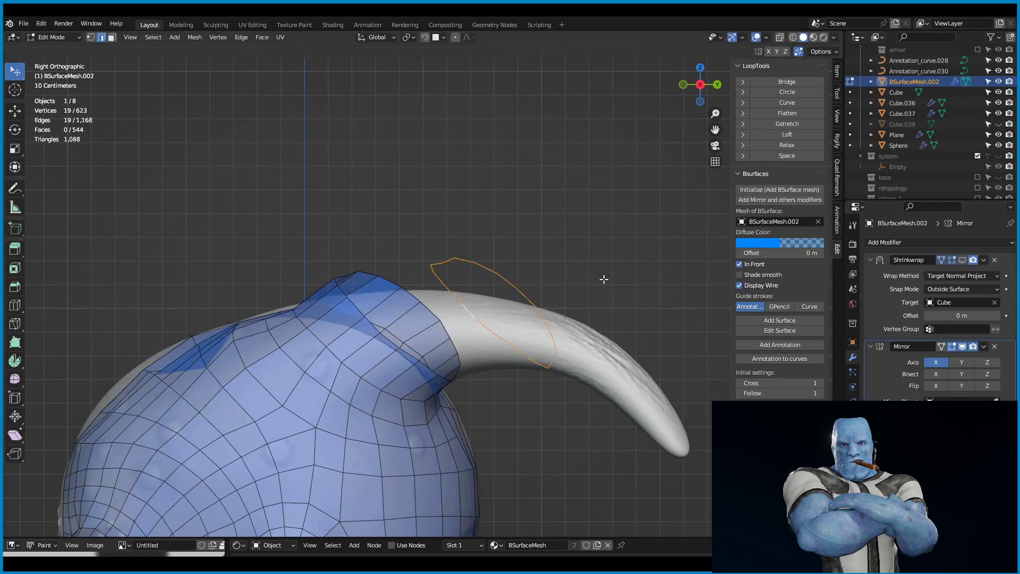
{"action": "key", "text": "g"}
{"action": "left_click", "coordinate": [581, 367]}
{"action": "scroll", "coordinate": [581, 366], "scroll_direction": "down", "scroll_amount": 3}
{"action": "scroll", "coordinate": [647, 278], "scroll_direction": "up", "scroll_amount": 3}
{"action": "middle_click_drag", "start_coordinate": [647, 278], "coordinate": [486, 387]}
{"action": "key", "text": "g"}
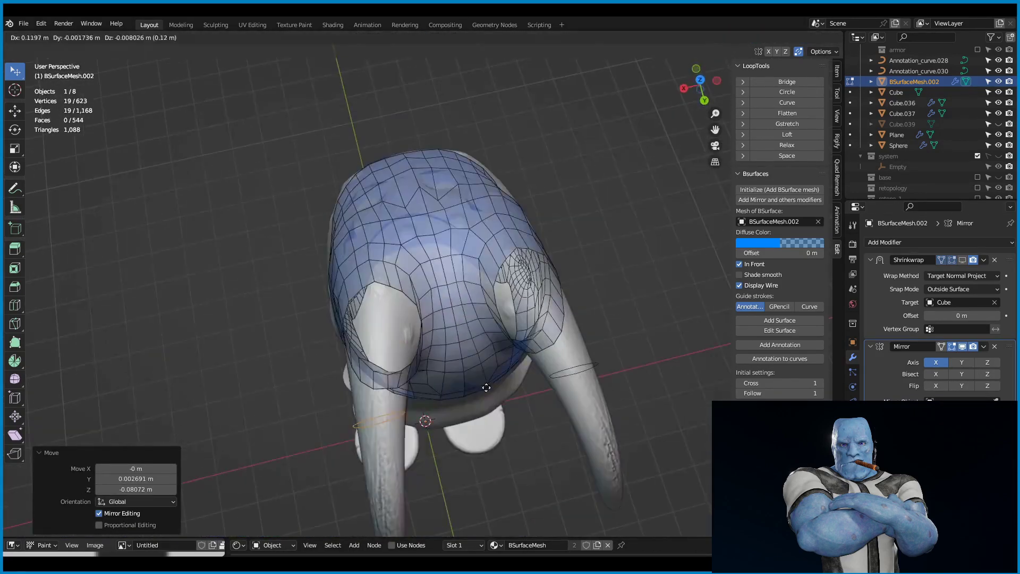
{"action": "left_click", "coordinate": [570, 364]}
In front orthographic view, adjust a horn vertex into place.
{"action": "key", "text": "KP_1"}
{"action": "left_click", "coordinate": [712, 351]}
{"action": "mouse_move", "coordinate": [712, 350]}
{"action": "middle_mouse_down"}
{"action": "mouse_move", "coordinate": [448, 345]}
{"action": "mouse_move", "coordinate": [478, 319]}
{"action": "mouse_move", "coordinate": [566, 358]}
{"action": "mouse_move", "coordinate": [494, 354]}
{"action": "middle_mouse_up"}
{"action": "left_click", "coordinate": [574, 353]}
{"action": "key", "text": "g"}
Add a centred loop cut along the horn tube.
{"action": "key", "text": "2"}
{"action": "left_click", "coordinate": [565, 359]}
{"action": "key", "text": "ctrl+r"}
{"action": "left_click", "coordinate": [504, 350]}
{"action": "right_click", "coordinate": [505, 350]}
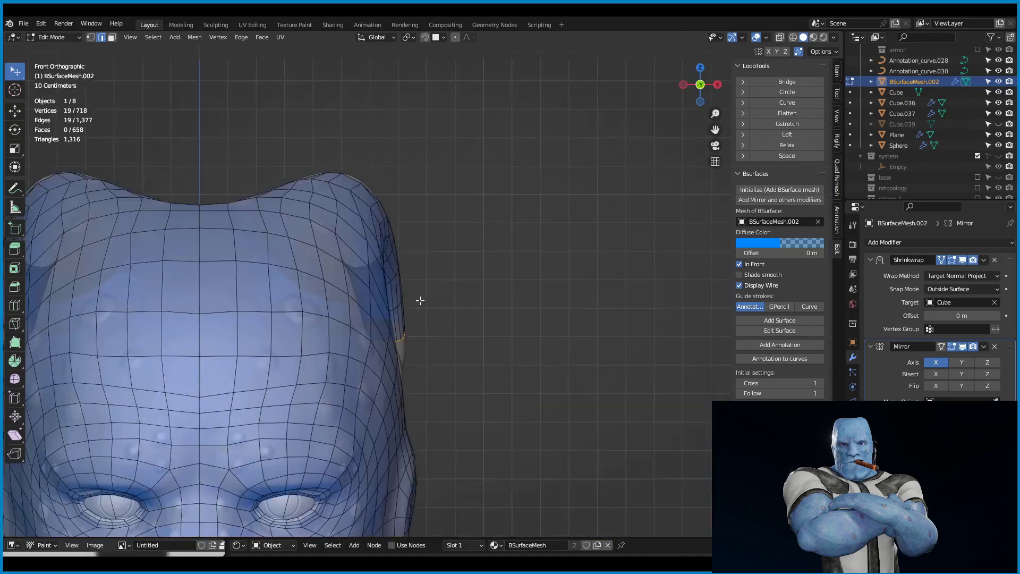
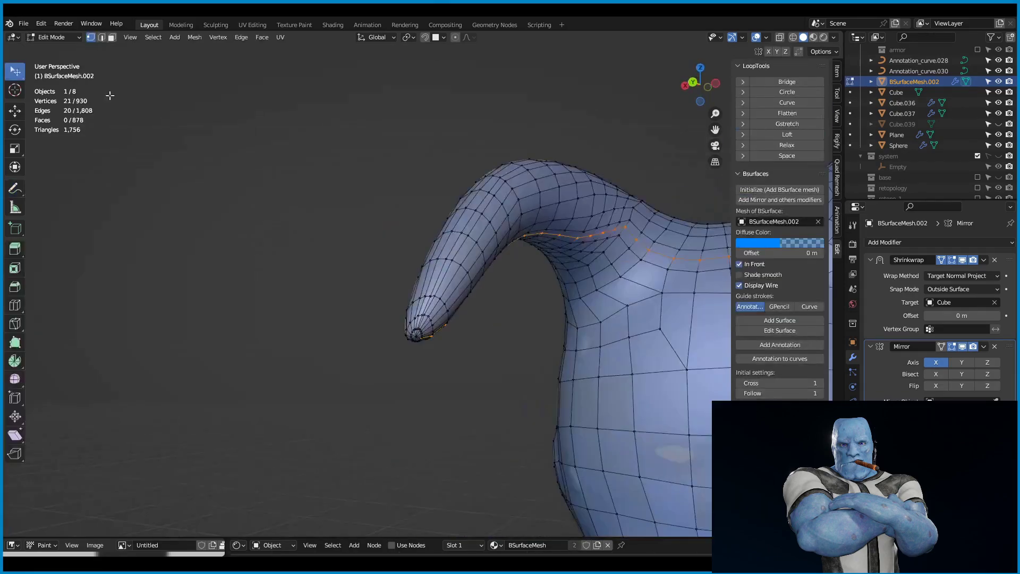
In Edit Mode, build new Poly Build faces along the jaw of the retopology mesh.
{"action": "mouse_move", "coordinate": [448, 281]}
{"action": "middle_mouse_down"}
{"action": "mouse_move", "coordinate": [438, 310]}
{"action": "mouse_move", "coordinate": [489, 349]}
{"action": "mouse_move", "coordinate": [403, 361]}
{"action": "mouse_move", "coordinate": [362, 345]}
{"action": "middle_mouse_up"}
{"action": "key", "text": "Tab"}
{"action": "scroll", "coordinate": [449, 339], "scroll_direction": "down", "scroll_amount": 5}
{"action": "scroll", "coordinate": [403, 361], "scroll_direction": "up", "scroll_amount": 3}
{"action": "scroll", "coordinate": [369, 376], "scroll_direction": "up", "scroll_amount": 2}
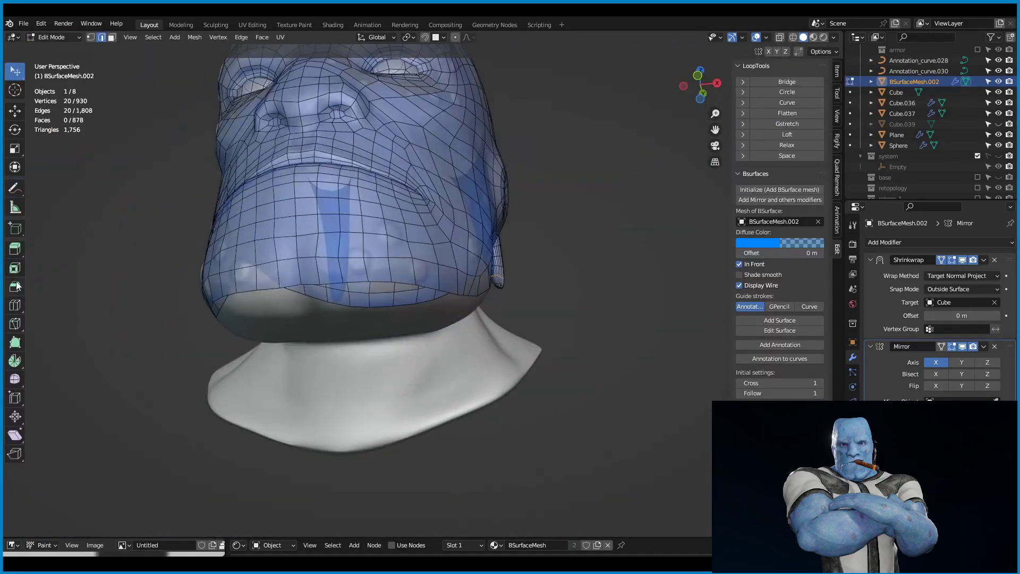
{"action": "left_click", "coordinate": [15, 342]}
{"action": "left_click_drag", "start_coordinate": [350, 340], "coordinate": [357, 357]}
{"action": "mouse_move", "coordinate": [358, 357]}
{"action": "middle_mouse_down"}
{"action": "mouse_move", "coordinate": [372, 319]}
{"action": "mouse_move", "coordinate": [419, 275]}
{"action": "middle_mouse_up"}
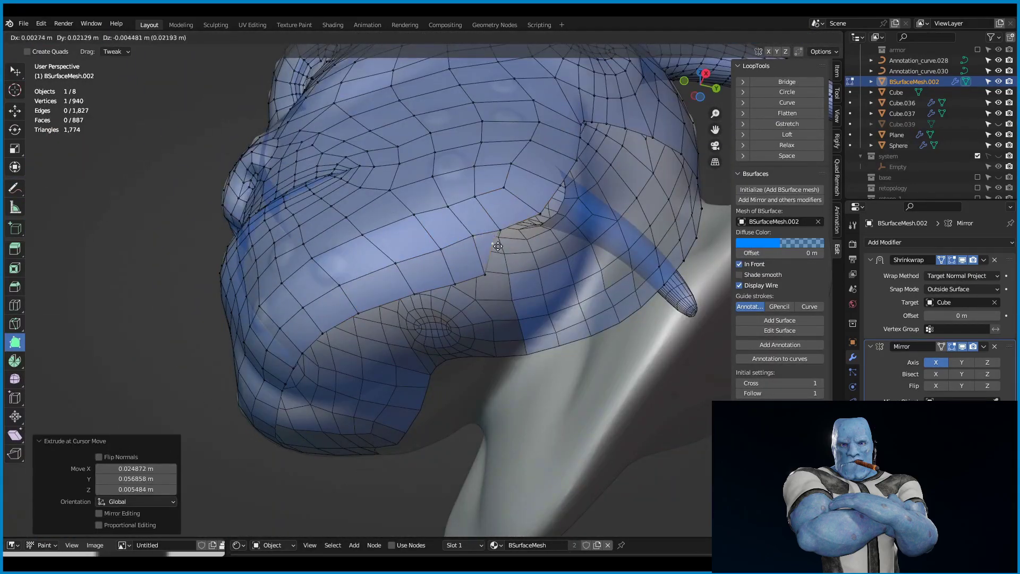
{"action": "left_click_drag", "start_coordinate": [497, 245], "coordinate": [498, 246], "text": "ctrl"}
{"action": "middle_click_drag", "start_coordinate": [499, 246], "coordinate": [502, 248]}
Add faces and vertices along the neck seam and at the back of the head.
{"action": "left_click", "coordinate": [540, 183], "text": "ctrl"}
{"action": "middle_click_drag", "start_coordinate": [540, 183], "coordinate": [432, 330]}
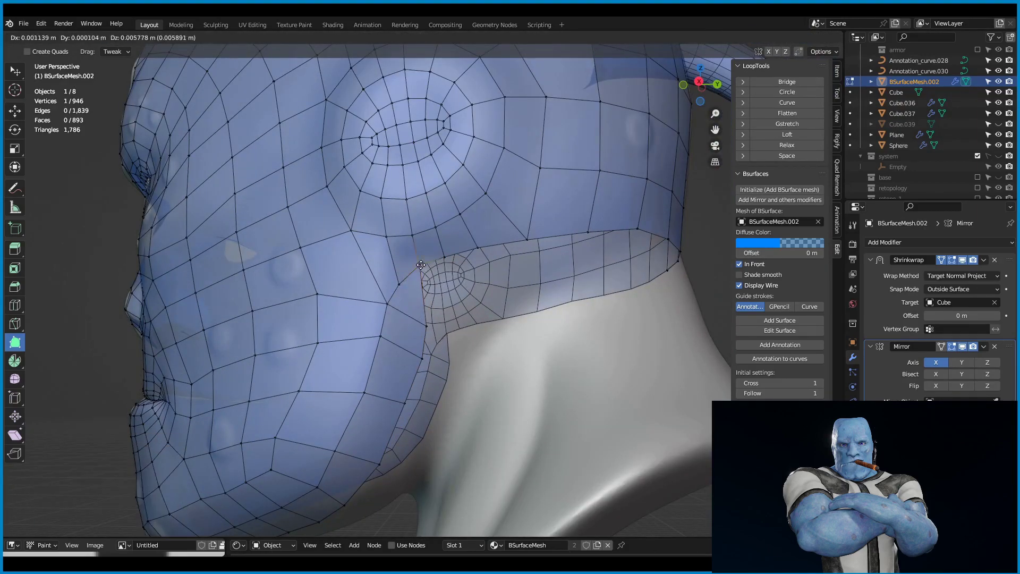
{"action": "middle_click_drag", "start_coordinate": [421, 265], "coordinate": [386, 266]}
{"action": "scroll", "coordinate": [446, 311], "scroll_direction": "up", "scroll_amount": 3}
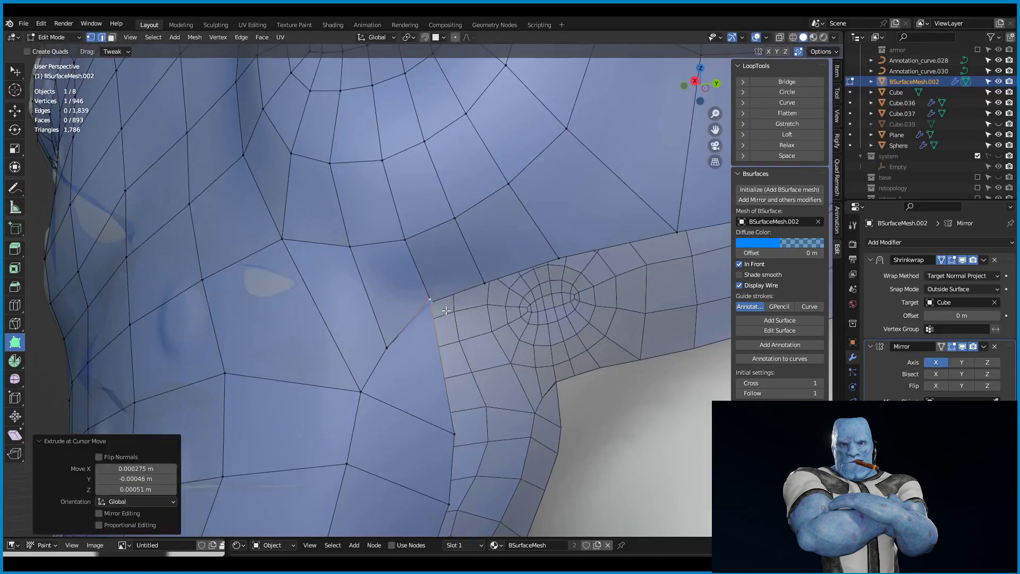
{"action": "scroll", "coordinate": [475, 276], "scroll_direction": "down", "scroll_amount": 4}
{"action": "mouse_move", "coordinate": [475, 276]}
{"action": "middle_mouse_down"}
{"action": "mouse_move", "coordinate": [582, 354]}
{"action": "mouse_move", "coordinate": [527, 245]}
{"action": "mouse_move", "coordinate": [546, 221]}
{"action": "middle_mouse_up"}
{"action": "scroll", "coordinate": [527, 245], "scroll_direction": "up", "scroll_amount": 2}
{"action": "left_click", "coordinate": [527, 244], "text": "ctrl"}
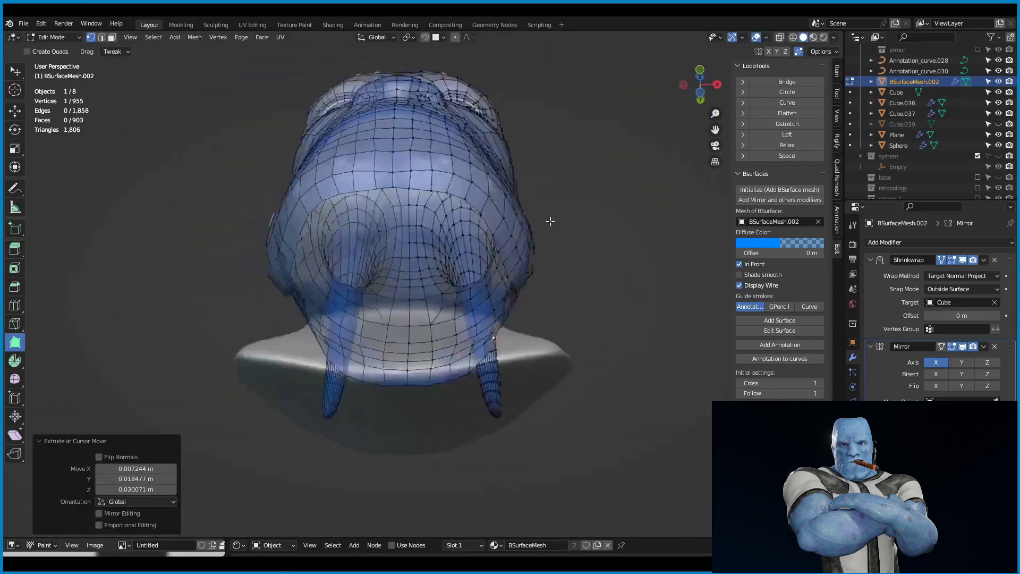
{"action": "scroll", "coordinate": [547, 221], "scroll_direction": "up", "scroll_amount": 2}
Draw a guide stroke and generate a Bsurfaces Add Surface patch at the back of the head.
{"action": "left_click_drag", "start_coordinate": [14, 188], "coordinate": [57, 192]}
{"action": "mouse_move", "coordinate": [478, 266]}
{"action": "middle_mouse_down"}
{"action": "mouse_move", "coordinate": [585, 240]}
{"action": "mouse_move", "coordinate": [624, 284]}
{"action": "mouse_move", "coordinate": [478, 363]}
{"action": "middle_mouse_up"}
{"action": "left_click", "coordinate": [779, 320]}
{"action": "key", "text": "w"}
{"action": "left_click_drag", "start_coordinate": [478, 364], "coordinate": [479, 365]}
Reposition the new patch's vertices near the cheek and fill the corner face.
{"action": "middle_click_drag", "start_coordinate": [533, 375], "coordinate": [563, 276]}
{"action": "left_click_drag", "start_coordinate": [563, 266], "coordinate": [568, 258]}
{"action": "scroll", "coordinate": [568, 259], "scroll_direction": "up", "scroll_amount": 4}
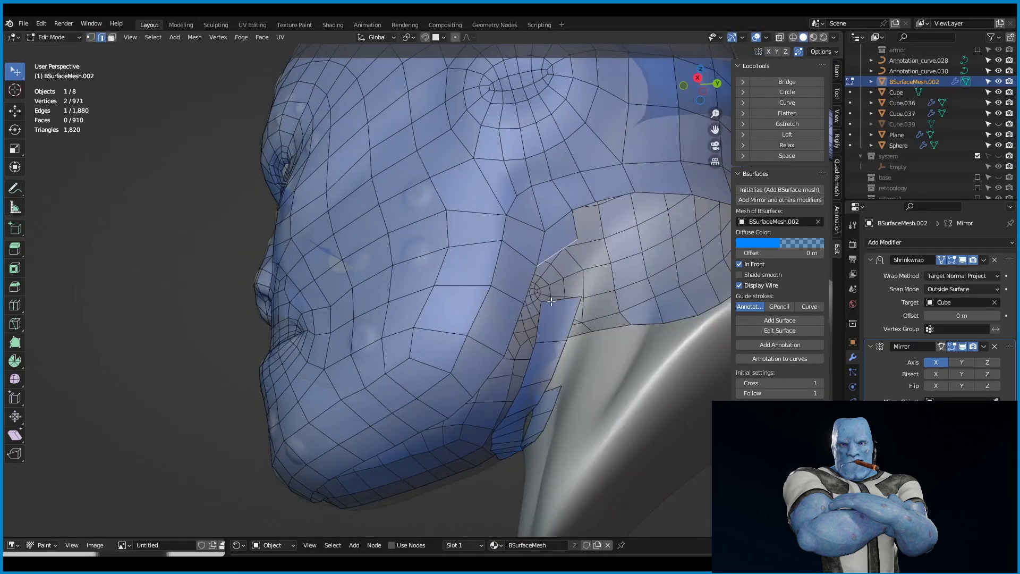
{"action": "left_click_drag", "start_coordinate": [564, 295], "coordinate": [567, 298]}
{"action": "middle_click_drag", "start_coordinate": [637, 160], "coordinate": [531, 223]}
{"action": "left_click_drag", "start_coordinate": [478, 256], "coordinate": [483, 259]}
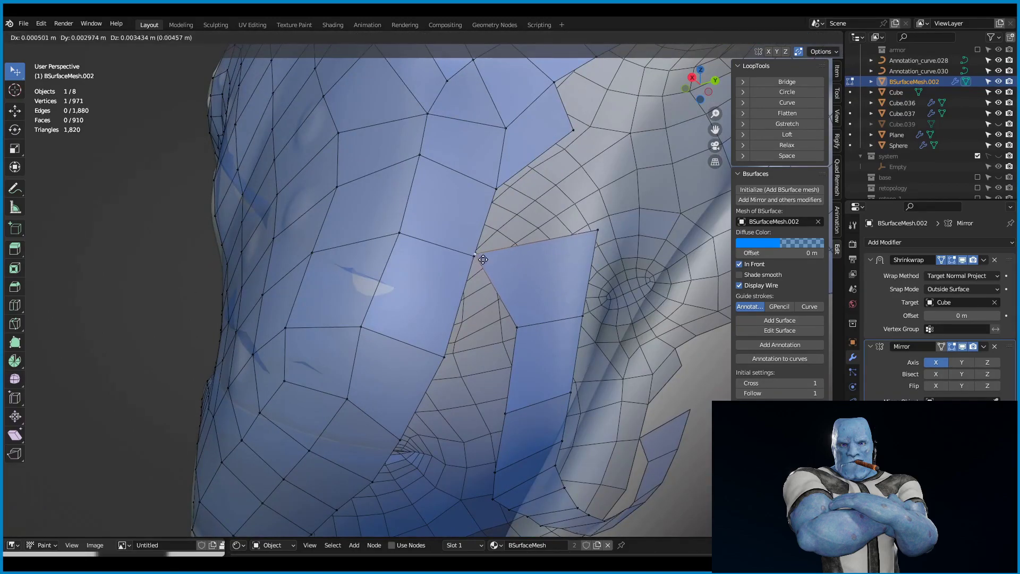
{"action": "key", "text": "f"}
Adjust the lower vertices, undo a stray extrusion, and add a face in the jaw gap.
{"action": "scroll", "coordinate": [536, 262], "scroll_direction": "down", "scroll_amount": 4}
{"action": "mouse_move", "coordinate": [524, 249]}
{"action": "middle_mouse_down"}
{"action": "mouse_move", "coordinate": [518, 289]}
{"action": "mouse_move", "coordinate": [494, 228]}
{"action": "middle_mouse_up"}
{"action": "left_click_drag", "start_coordinate": [481, 216], "coordinate": [486, 220]}
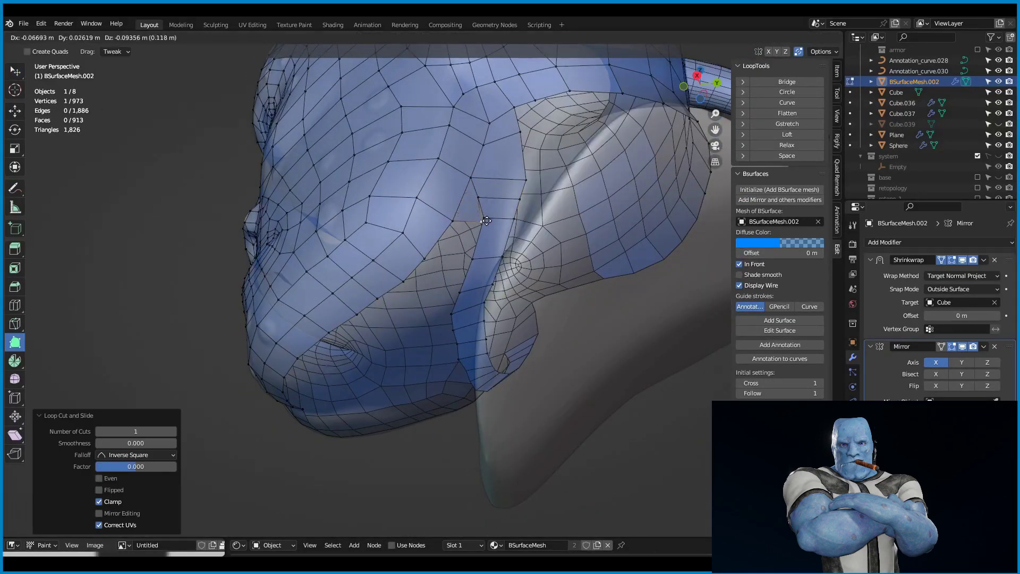
{"action": "scroll", "coordinate": [561, 148], "scroll_direction": "up", "scroll_amount": 3}
{"action": "key", "text": "ctrl+z"}
{"action": "middle_click_drag", "start_coordinate": [555, 197], "coordinate": [520, 178]}
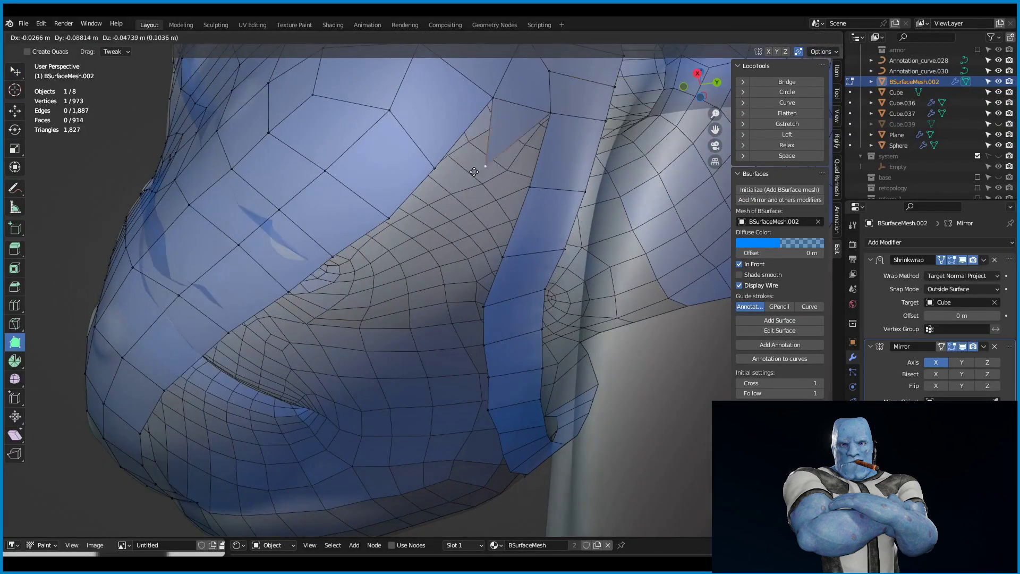
{"action": "left_click", "coordinate": [480, 296]}
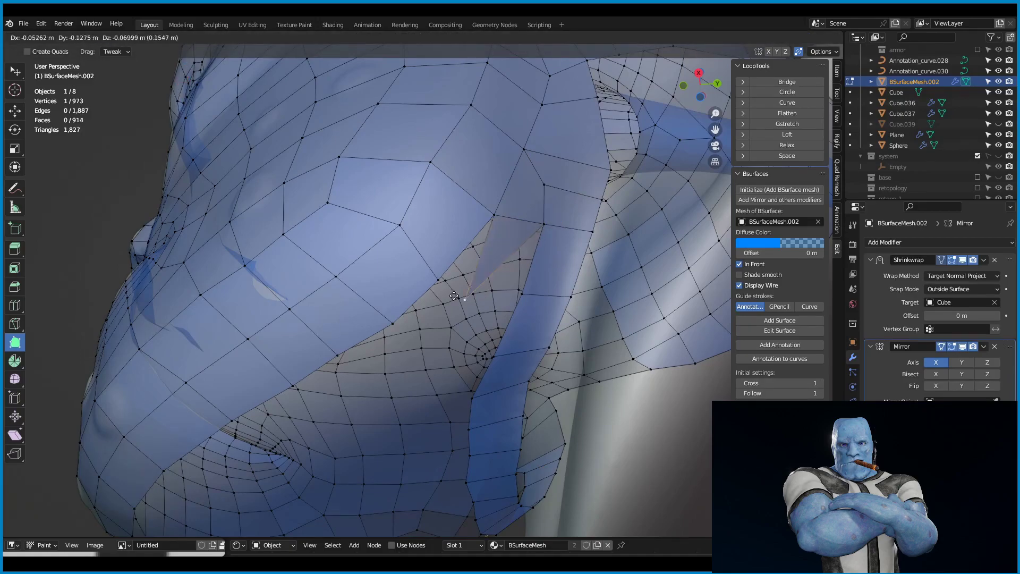
{"action": "left_click_drag", "start_coordinate": [455, 296], "coordinate": [457, 298]}
{"action": "middle_click_drag", "start_coordinate": [457, 297], "coordinate": [413, 157]}
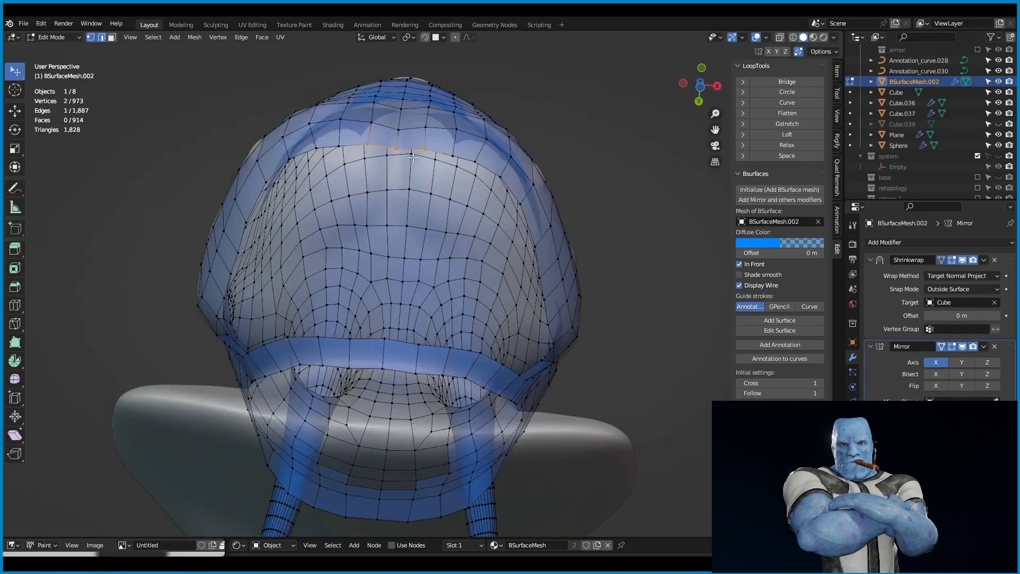
{"action": "middle_click_drag", "start_coordinate": [390, 248], "coordinate": [451, 226]}
Add a centred loop cut across the face strip.
{"action": "key", "text": "ctrl+r"}
{"action": "scroll", "coordinate": [450, 226], "scroll_direction": "up", "scroll_amount": 1}
{"action": "left_click", "coordinate": [450, 226]}
{"action": "right_click", "coordinate": [450, 226]}
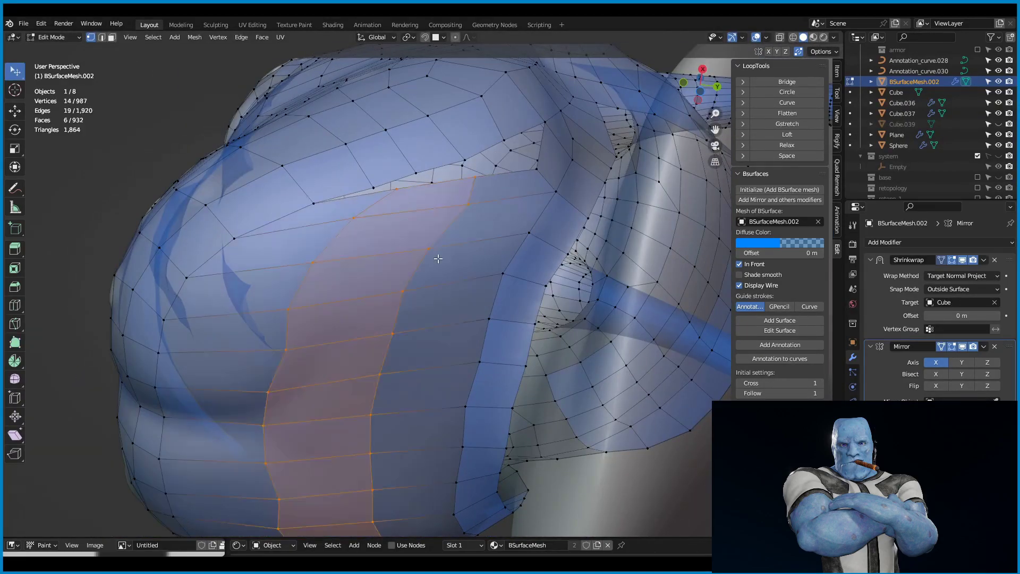
{"action": "scroll", "coordinate": [438, 259], "scroll_direction": "down", "scroll_amount": 3}
Select two adjacent vertices at the jaw for merging.
{"action": "key", "text": "ctrl+Tab"}
{"action": "key", "text": "Tab"}
{"action": "scroll", "coordinate": [419, 211], "scroll_direction": "up", "scroll_amount": 2}
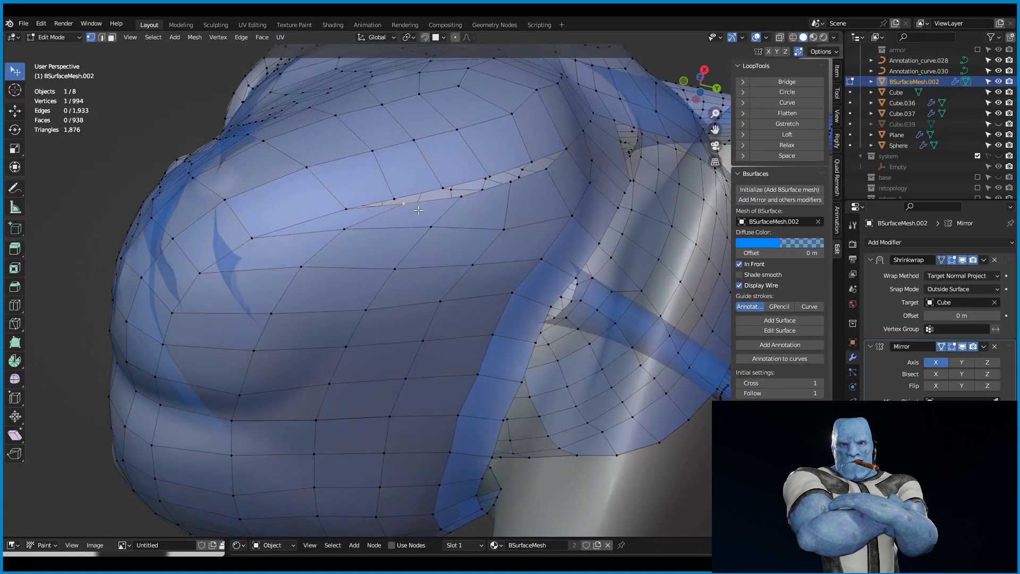
{"action": "middle_click_drag", "start_coordinate": [473, 190], "coordinate": [441, 230]}
{"action": "left_click", "coordinate": [441, 230], "text": "shift"}
{"action": "key", "text": "m"}
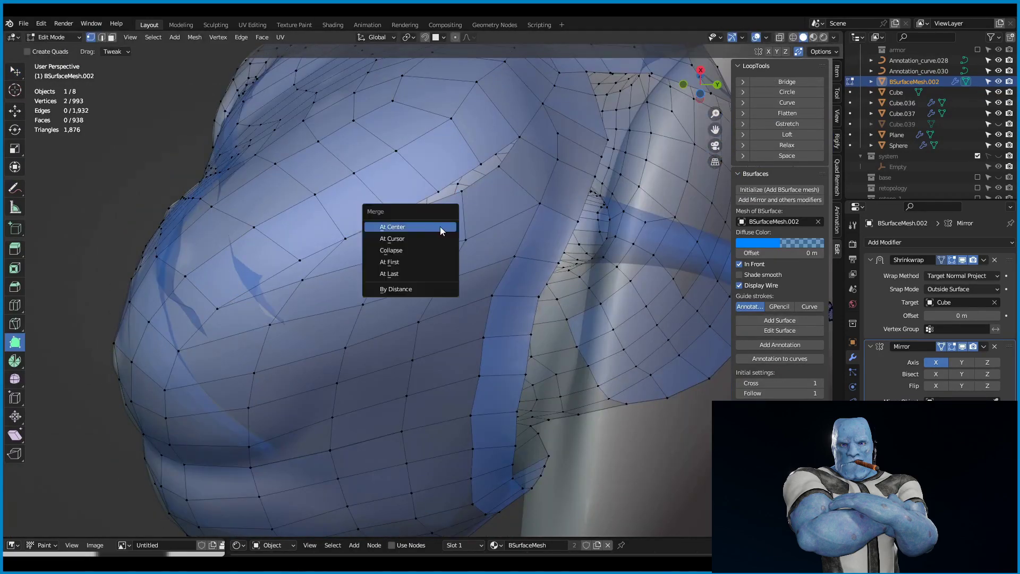
{"action": "mouse_move", "coordinate": [500, 169]}
{"action": "middle_mouse_down"}
{"action": "mouse_move", "coordinate": [489, 228]}
{"action": "mouse_move", "coordinate": [468, 239]}
{"action": "middle_mouse_up"}
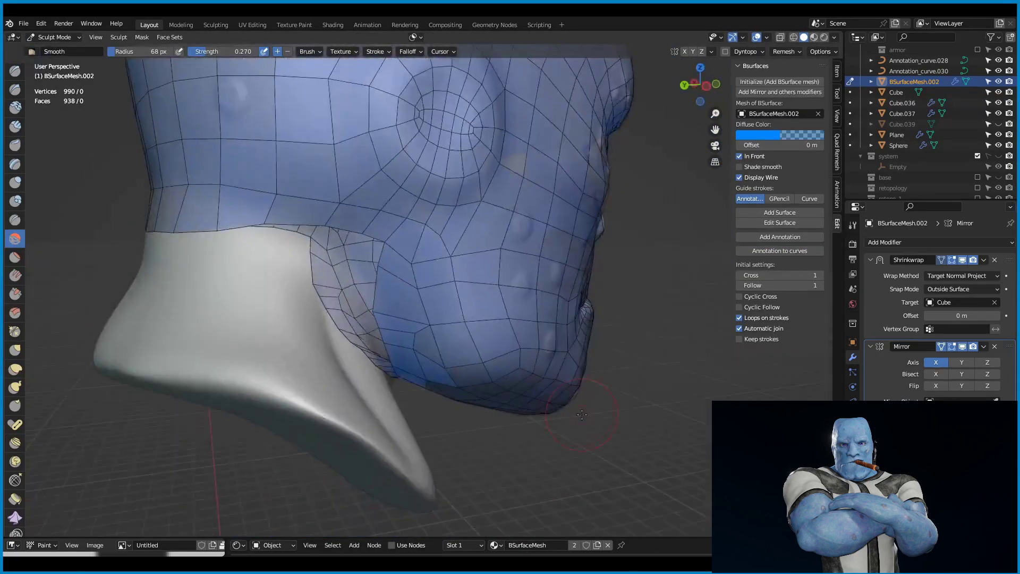
Merge the two selected vertices At Center and add a face at the jaw edge.
{"action": "key", "text": "Tab"}
{"action": "key", "text": "KP_1"}
{"action": "left_click", "coordinate": [53, 37]}
{"action": "left_click", "coordinate": [54, 61]}
{"action": "middle_click_drag", "start_coordinate": [372, 213], "coordinate": [436, 239]}
Extrude a vertex and an edge to extend the mesh along the neck edge.
{"action": "left_click_drag", "start_coordinate": [478, 298], "coordinate": [508, 298]}
{"action": "mouse_move", "coordinate": [508, 298]}
{"action": "middle_mouse_down"}
{"action": "mouse_move", "coordinate": [635, 245]}
{"action": "mouse_move", "coordinate": [504, 329]}
{"action": "middle_mouse_up"}
{"action": "scroll", "coordinate": [635, 244], "scroll_direction": "up", "scroll_amount": 2}
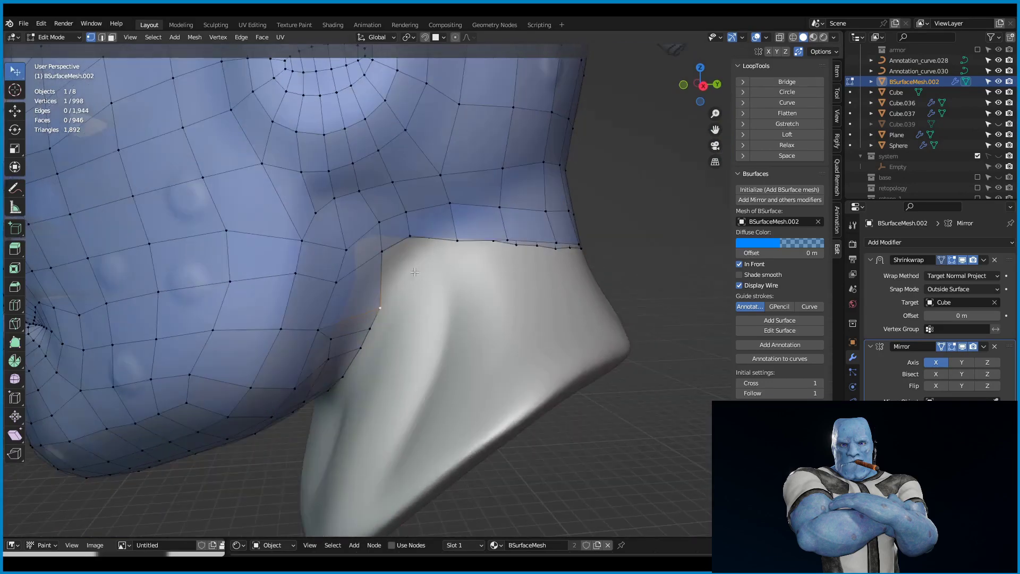
{"action": "key", "text": "e"}
{"action": "left_click", "coordinate": [519, 339]}
{"action": "mouse_move", "coordinate": [583, 339]}
{"action": "middle_mouse_down"}
{"action": "mouse_move", "coordinate": [624, 308]}
{"action": "mouse_move", "coordinate": [536, 470]}
{"action": "mouse_move", "coordinate": [494, 469]}
{"action": "mouse_move", "coordinate": [572, 380]}
{"action": "mouse_move", "coordinate": [578, 423]}
{"action": "middle_mouse_up"}
{"action": "key", "text": "2"}
{"action": "key", "text": "e"}
{"action": "key", "text": "1"}
Turn on surface snapping and move a vertex onto the head surface.
{"action": "key", "text": "shift+Tab"}
{"action": "key", "text": "g"}
{"action": "left_click", "coordinate": [456, 469]}
{"action": "left_click", "coordinate": [486, 458]}
{"action": "key", "text": "w"}
Select the new edges under the chin and fill the neck gap with faces.
{"action": "middle_click_drag", "start_coordinate": [394, 404], "coordinate": [525, 368]}
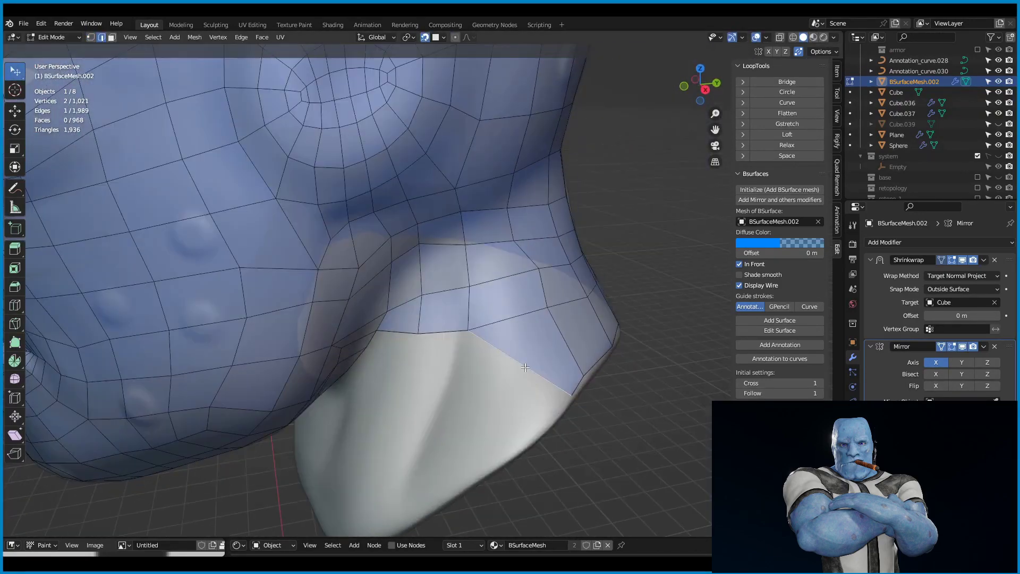
{"action": "middle_click_drag", "start_coordinate": [508, 420], "coordinate": [455, 264]}
{"action": "middle_click_drag", "start_coordinate": [569, 295], "coordinate": [496, 349]}
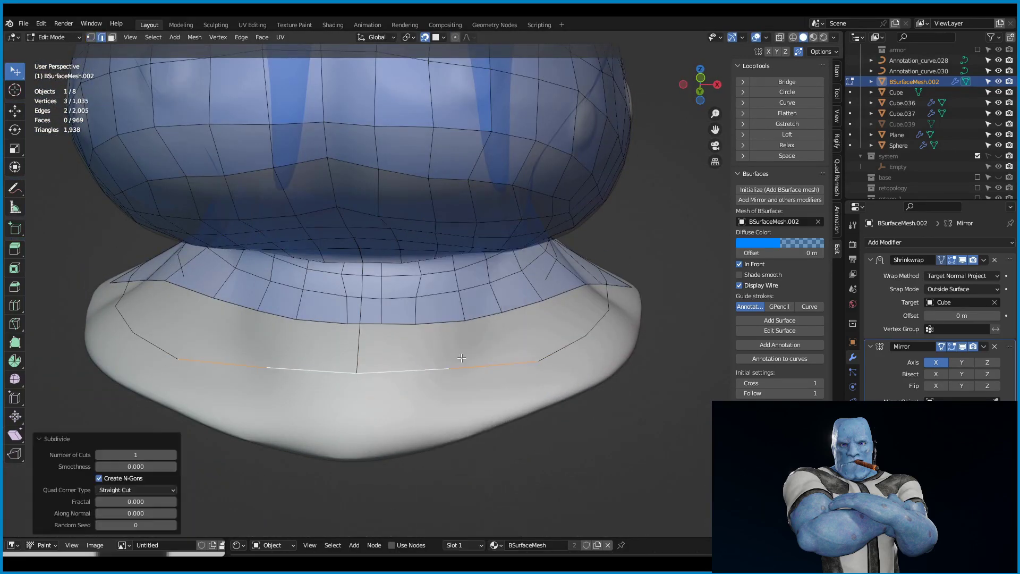
{"action": "scroll", "coordinate": [461, 358], "scroll_direction": "down", "scroll_amount": 5}
{"action": "scroll", "coordinate": [481, 360], "scroll_direction": "up", "scroll_amount": 5}
{"action": "middle_click_drag", "start_coordinate": [481, 360], "coordinate": [478, 446]}
{"action": "left_click", "coordinate": [664, 287]}
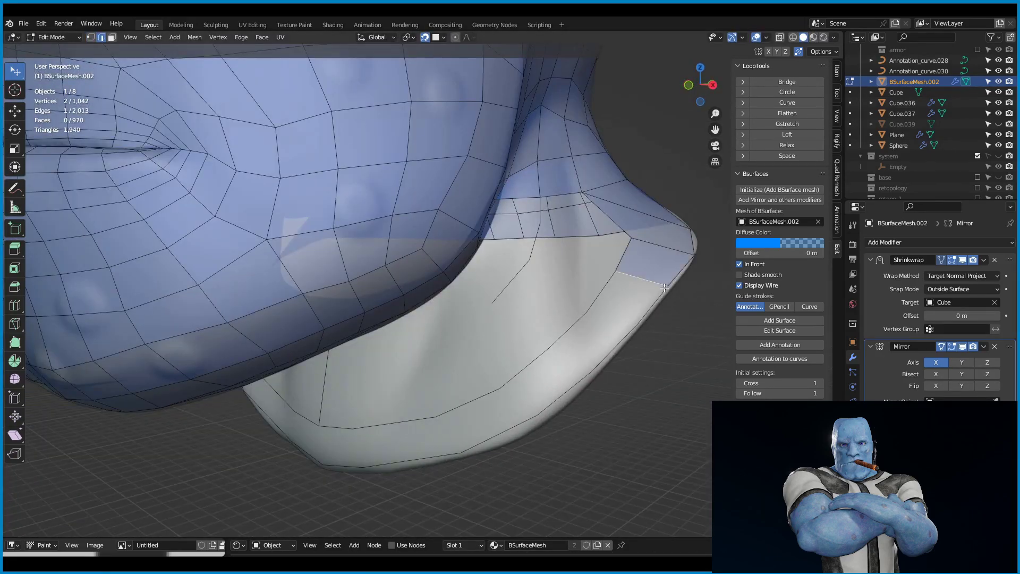
{"action": "key", "text": "f"}
{"action": "scroll", "coordinate": [664, 319], "scroll_direction": "down", "scroll_amount": 3}
{"action": "middle_click_drag", "start_coordinate": [667, 341], "coordinate": [645, 341]}
Undo unneeded vertices in the patch, toggle Sculpt Mode, and return to Object Mode.
{"action": "scroll", "coordinate": [603, 361], "scroll_direction": "up", "scroll_amount": 3}
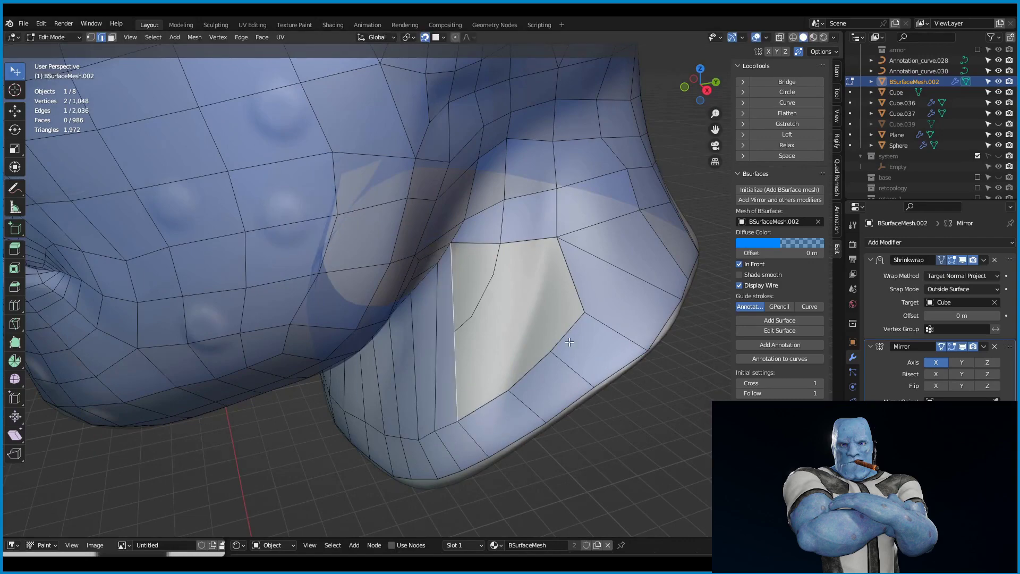
{"action": "mouse_move", "coordinate": [569, 305]}
{"action": "middle_mouse_down"}
{"action": "mouse_move", "coordinate": [517, 320]}
{"action": "mouse_move", "coordinate": [525, 298]}
{"action": "mouse_move", "coordinate": [535, 308]}
{"action": "mouse_move", "coordinate": [371, 212]}
{"action": "middle_mouse_up"}
{"action": "key", "text": "ctrl+z"}
{"action": "scroll", "coordinate": [517, 320], "scroll_direction": "down", "scroll_amount": 5}
{"action": "key", "text": "ctrl+Tab"}
{"action": "scroll", "coordinate": [534, 308], "scroll_direction": "up", "scroll_amount": 3}
{"action": "key", "text": "ctrl+Tab"}
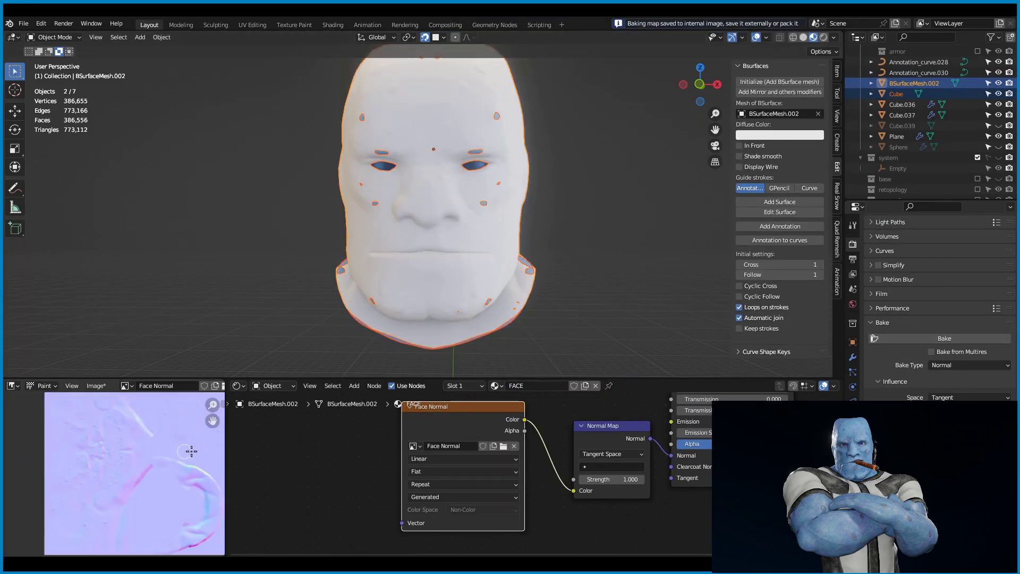
Save the project and apply Shade Smooth to the retopologized head.
{"action": "mouse_move", "coordinate": [543, 203]}
{"action": "middle_mouse_down"}
{"action": "mouse_move", "coordinate": [581, 213]}
{"action": "mouse_move", "coordinate": [521, 187]}
{"action": "mouse_move", "coordinate": [520, 233]}
{"action": "middle_mouse_up"}
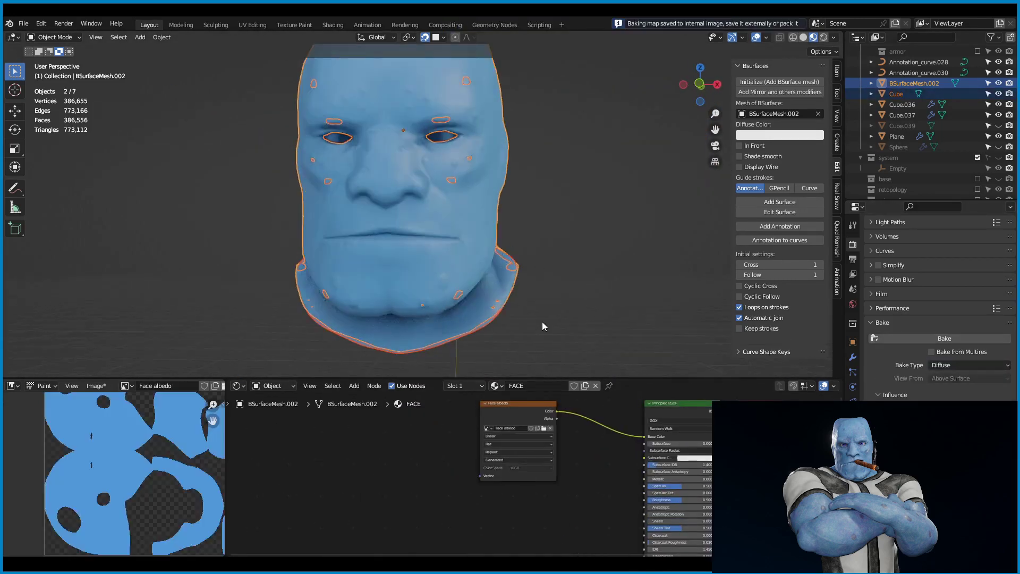
{"action": "key", "text": "ctrl+s"}
{"action": "mouse_move", "coordinate": [541, 321]}
{"action": "middle_mouse_down"}
{"action": "mouse_move", "coordinate": [332, 259]}
{"action": "mouse_move", "coordinate": [539, 246]}
{"action": "middle_mouse_up"}
{"action": "left_click", "coordinate": [333, 259]}
{"action": "scroll", "coordinate": [540, 246], "scroll_direction": "up", "scroll_amount": 5}
{"action": "right_click", "coordinate": [540, 246]}
{"action": "left_click", "coordinate": [539, 247]}
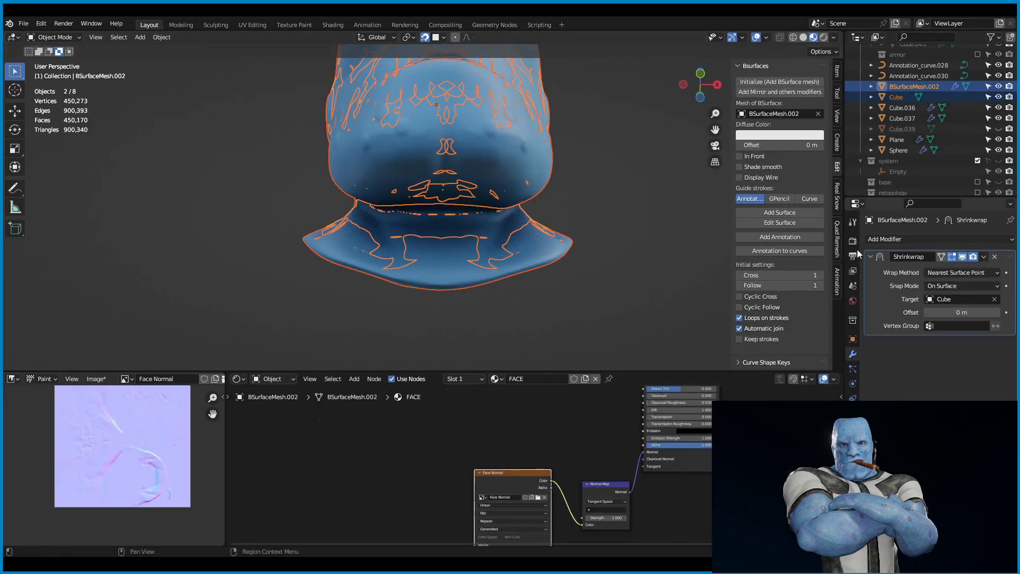
{"action": "middle_click_drag", "start_coordinate": [723, 275], "coordinate": [417, 279]}
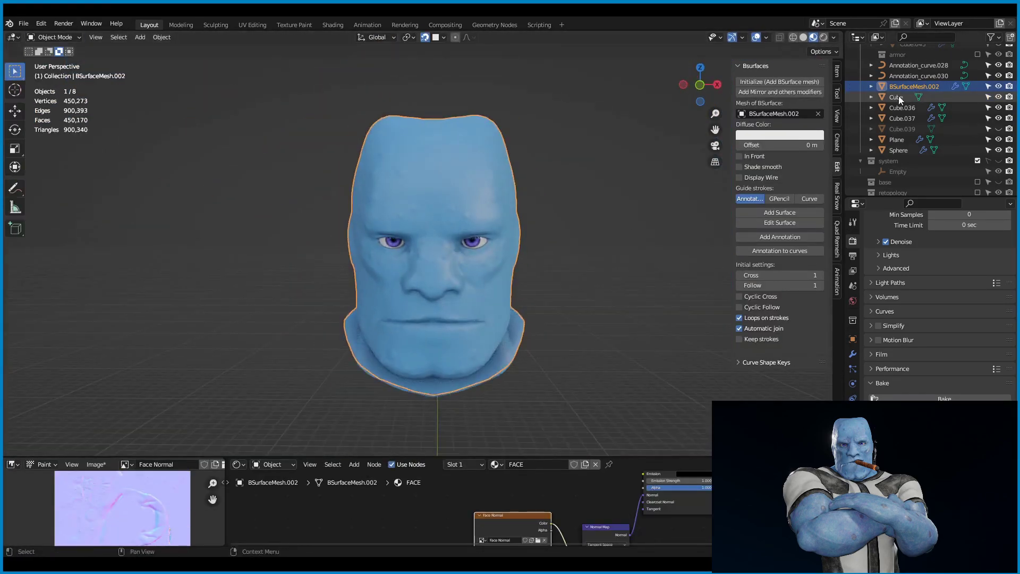
Move the high-poly sculpt into a new 'sculpt' collection, save, and deselect all.
{"action": "key", "text": "m"}
{"action": "left_click", "coordinate": [603, 243]}
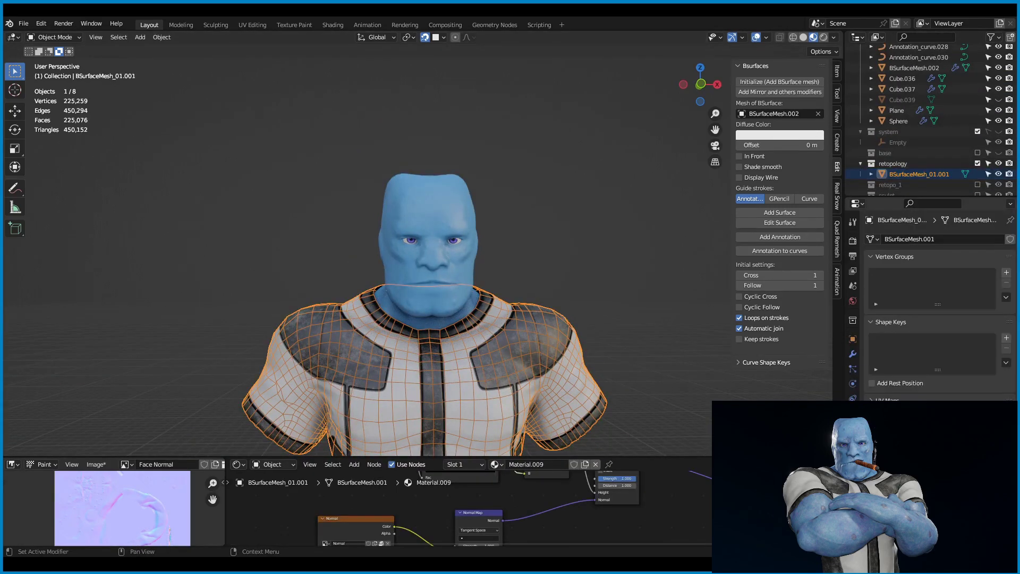
{"action": "scroll", "coordinate": [935, 297], "scroll_direction": "down", "scroll_amount": 1}
{"action": "key", "text": "ctrl+s"}
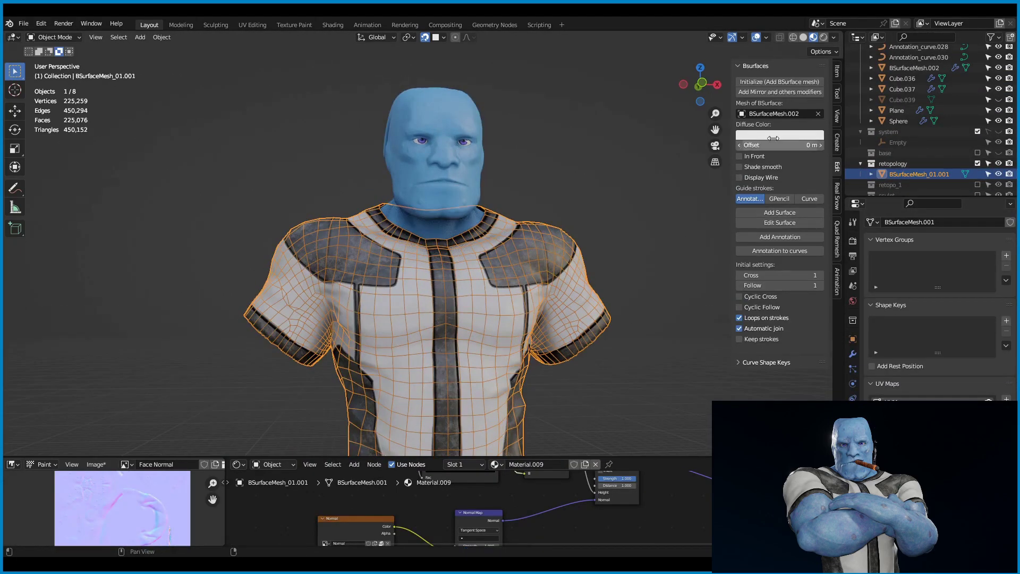
{"action": "key", "text": "alt+a"}
{"action": "scroll", "coordinate": [547, 238], "scroll_direction": "down", "scroll_amount": 4}
Select and frame the blue head, switch to Texture Paint mode, and save.
{"action": "left_click", "coordinate": [433, 149]}
{"action": "key", "text": "KP_Decimal"}
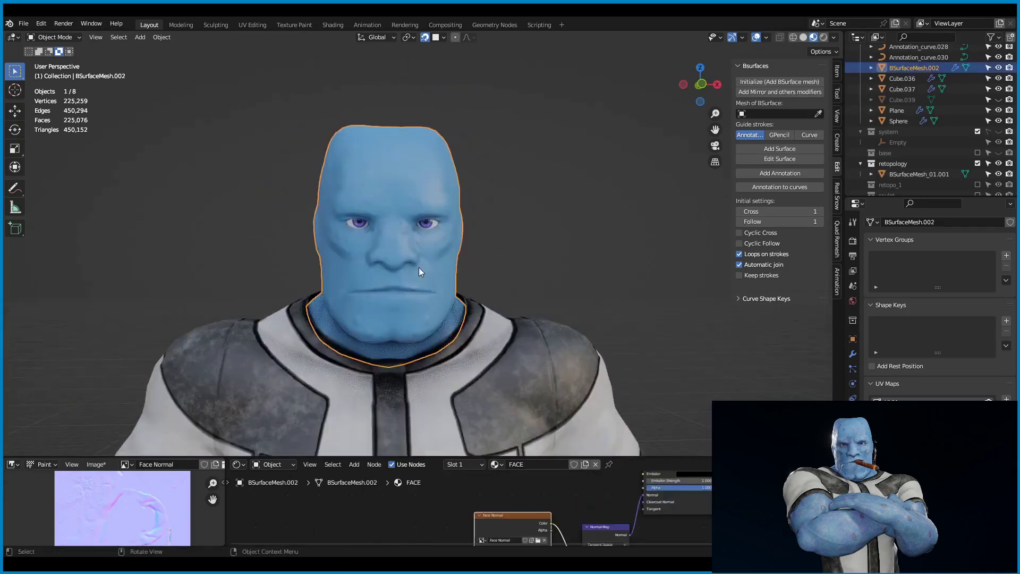
{"action": "left_click", "coordinate": [53, 37]}
{"action": "left_click", "coordinate": [59, 106]}
{"action": "scroll", "coordinate": [430, 260], "scroll_direction": "up", "scroll_amount": 2}
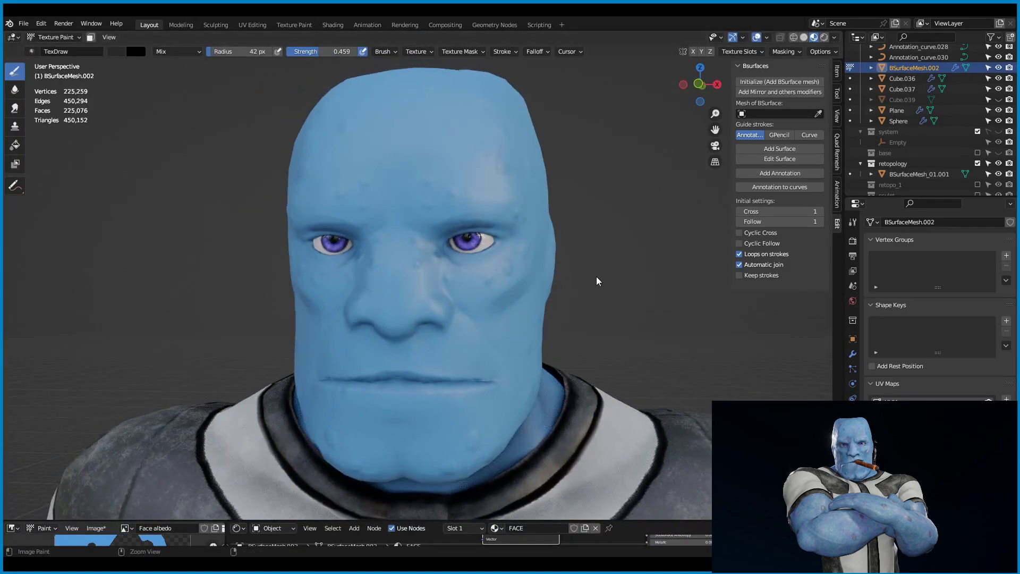
{"action": "key", "text": "ctrl+s"}
{"action": "scroll", "coordinate": [599, 281], "scroll_direction": "down", "scroll_amount": 1}
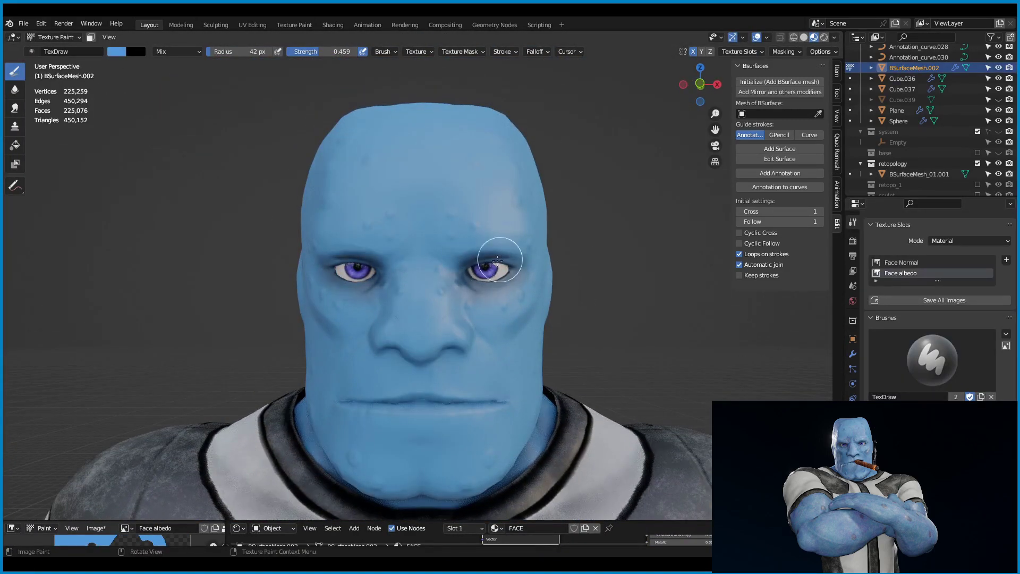
Sample the light blue skin colour and check the neck seam wireframe from the front.
{"action": "mouse_move", "coordinate": [498, 261]}
{"action": "middle_mouse_down"}
{"action": "mouse_move", "coordinate": [467, 307]}
{"action": "mouse_move", "coordinate": [294, 133]}
{"action": "middle_mouse_up"}
{"action": "mouse_move", "coordinate": [491, 276]}
{"action": "middle_mouse_down"}
{"action": "mouse_move", "coordinate": [482, 304]}
{"action": "mouse_move", "coordinate": [575, 342]}
{"action": "mouse_move", "coordinate": [551, 278]}
{"action": "mouse_move", "coordinate": [597, 262]}
{"action": "mouse_move", "coordinate": [655, 318]}
{"action": "mouse_move", "coordinate": [458, 330]}
{"action": "middle_mouse_up"}
{"action": "mouse_move", "coordinate": [567, 302]}
{"action": "middle_mouse_down"}
{"action": "mouse_move", "coordinate": [411, 332]}
{"action": "mouse_move", "coordinate": [467, 318]}
{"action": "mouse_move", "coordinate": [448, 326]}
{"action": "mouse_move", "coordinate": [510, 159]}
{"action": "mouse_move", "coordinate": [534, 130]}
{"action": "mouse_move", "coordinate": [398, 387]}
{"action": "mouse_move", "coordinate": [535, 205]}
{"action": "mouse_move", "coordinate": [482, 178]}
{"action": "mouse_move", "coordinate": [567, 388]}
{"action": "mouse_move", "coordinate": [411, 356]}
{"action": "middle_mouse_up"}
{"action": "key", "text": "s"}
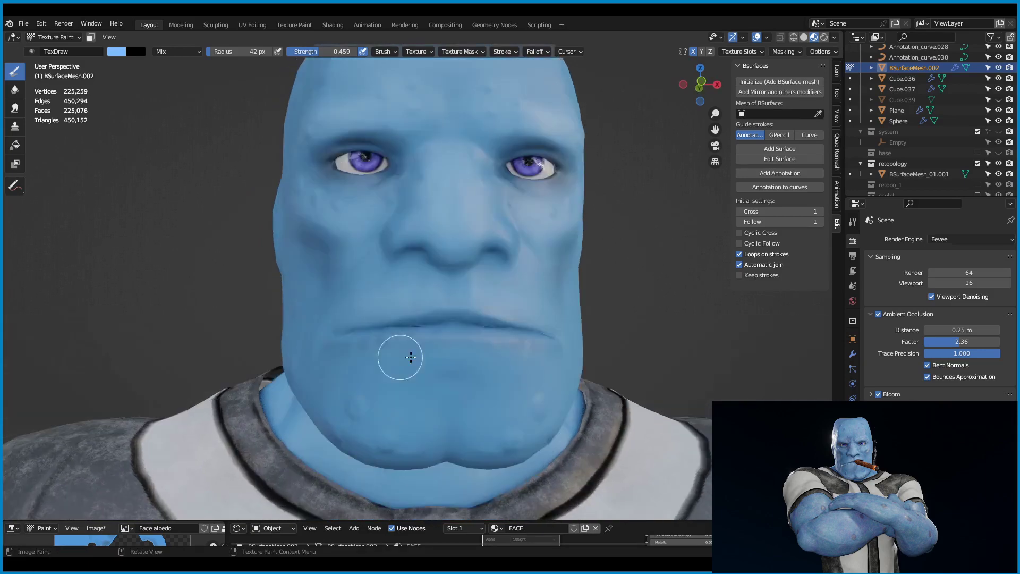
{"action": "middle_click_drag", "start_coordinate": [527, 399], "coordinate": [483, 341]}
{"action": "key", "text": "Tab"}
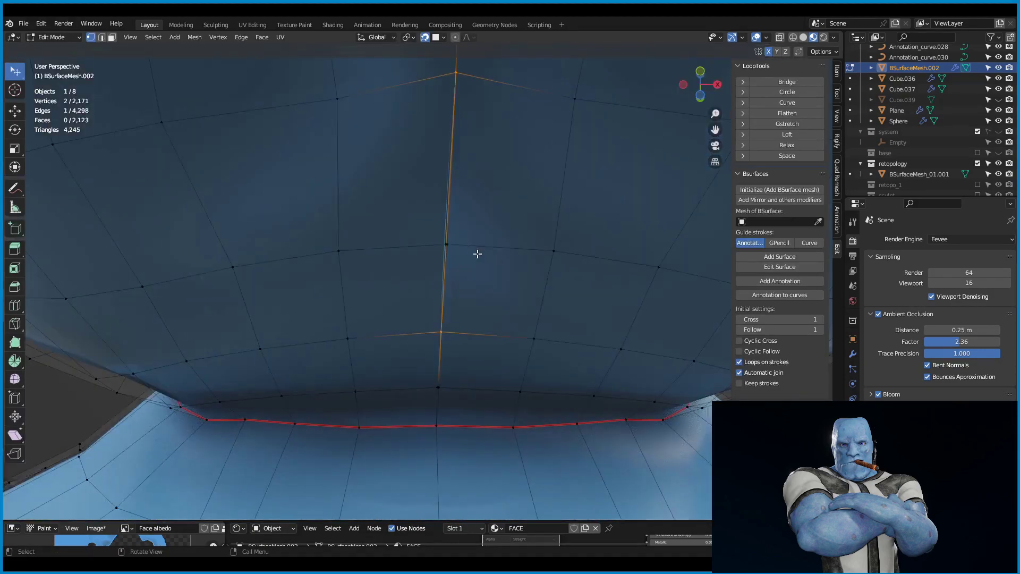
{"action": "key", "text": "Tab"}
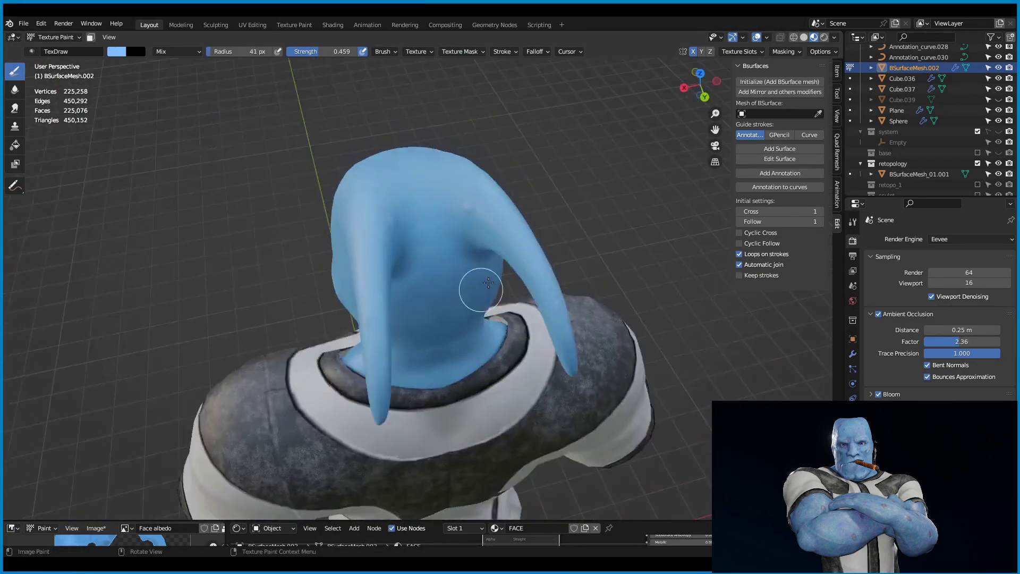
{"action": "middle_click_drag", "start_coordinate": [489, 282], "coordinate": [486, 181]}
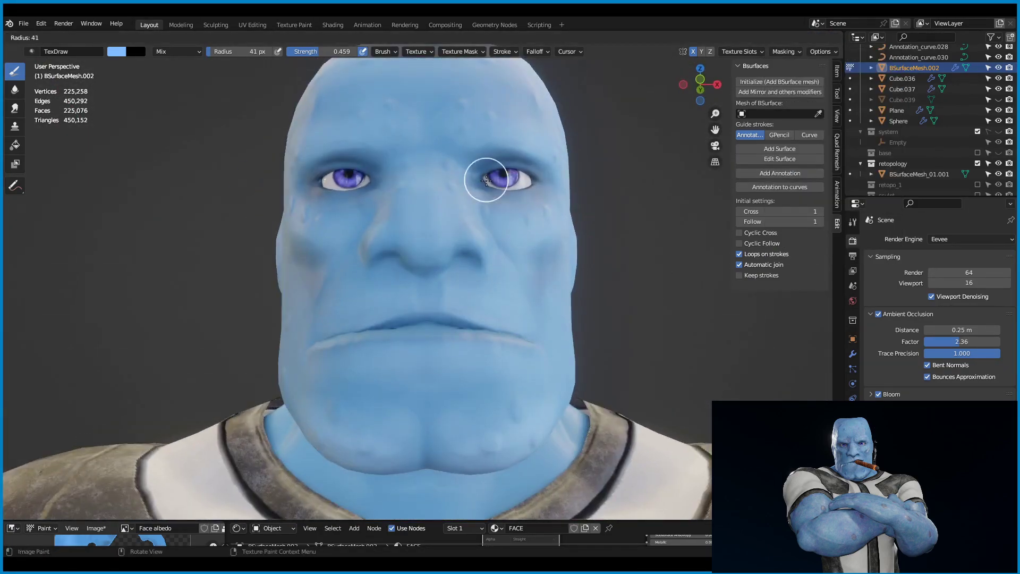
Shrink the brush radius and pick a darker colour for the spots.
{"action": "left_click", "coordinate": [480, 213]}
{"action": "scroll", "coordinate": [473, 264], "scroll_direction": "up", "scroll_amount": 3}
{"action": "mouse_move", "coordinate": [473, 264]}
{"action": "middle_mouse_down"}
{"action": "mouse_move", "coordinate": [506, 262]}
{"action": "mouse_move", "coordinate": [501, 400]}
{"action": "middle_mouse_up"}
{"action": "left_click", "coordinate": [118, 52]}
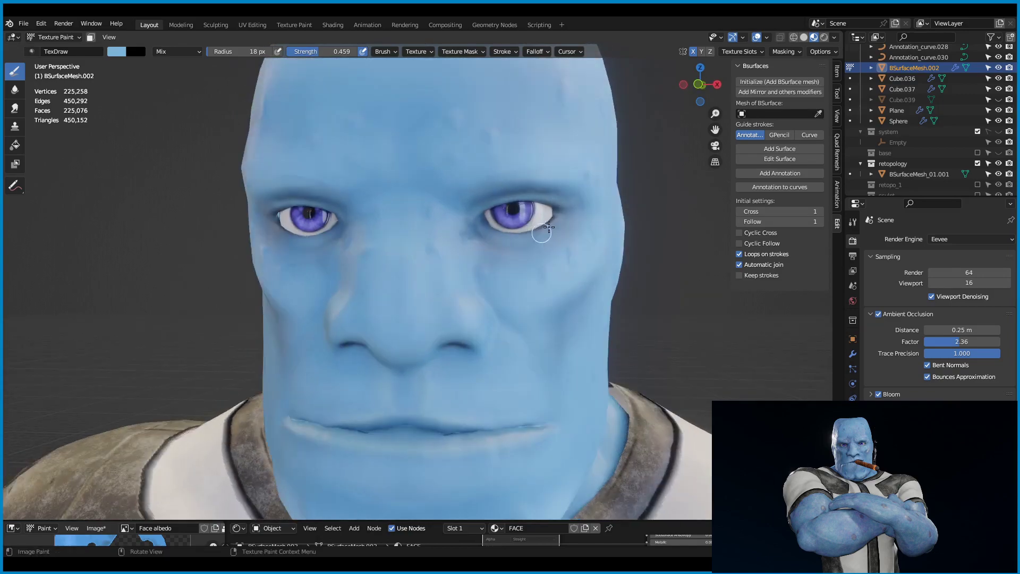
{"action": "scroll", "coordinate": [547, 217], "scroll_direction": "up", "scroll_amount": 3}
{"action": "scroll", "coordinate": [371, 225], "scroll_direction": "up", "scroll_amount": 2}
{"action": "scroll", "coordinate": [551, 234], "scroll_direction": "down", "scroll_amount": 6}
Paint darker blue spots across the scalp and horn, then change a colour in the skin colour ramp.
{"action": "middle_click_drag", "start_coordinate": [551, 234], "coordinate": [537, 304]}
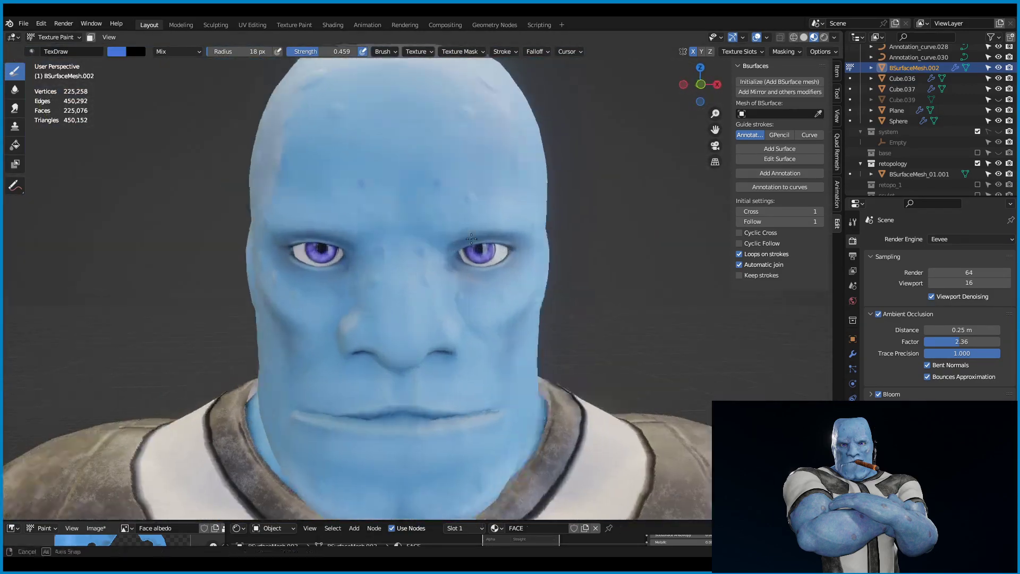
{"action": "mouse_move", "coordinate": [379, 204]}
{"action": "middle_mouse_down"}
{"action": "mouse_move", "coordinate": [478, 444]}
{"action": "mouse_move", "coordinate": [542, 269]}
{"action": "mouse_move", "coordinate": [519, 234]}
{"action": "mouse_move", "coordinate": [422, 264]}
{"action": "mouse_move", "coordinate": [394, 305]}
{"action": "mouse_move", "coordinate": [506, 253]}
{"action": "middle_mouse_up"}
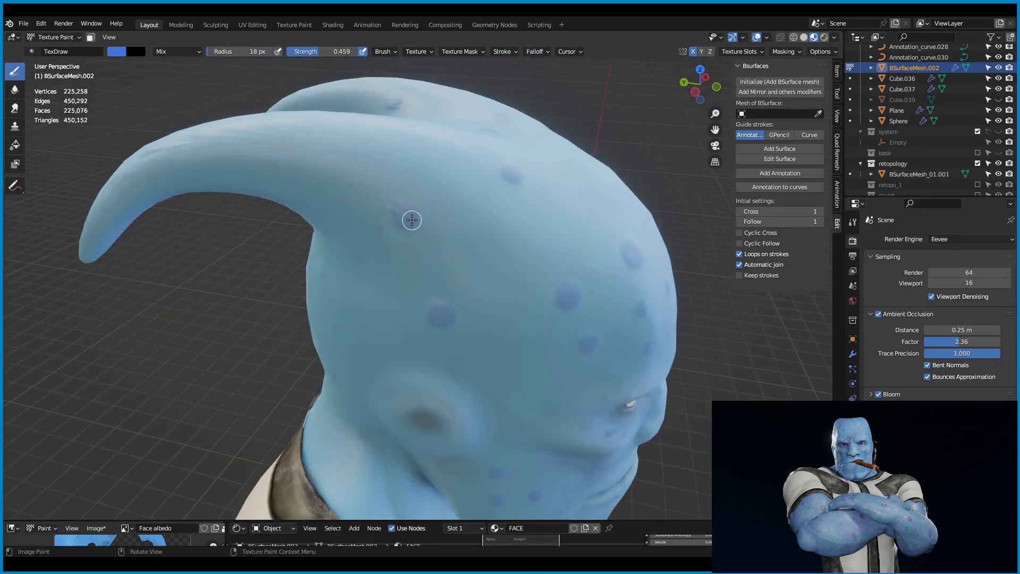
{"action": "mouse_move", "coordinate": [412, 220]}
{"action": "middle_mouse_down"}
{"action": "mouse_move", "coordinate": [462, 358]}
{"action": "mouse_move", "coordinate": [483, 269]}
{"action": "mouse_move", "coordinate": [212, 65]}
{"action": "middle_mouse_up"}
{"action": "scroll", "coordinate": [327, 337], "scroll_direction": "up", "scroll_amount": 3}
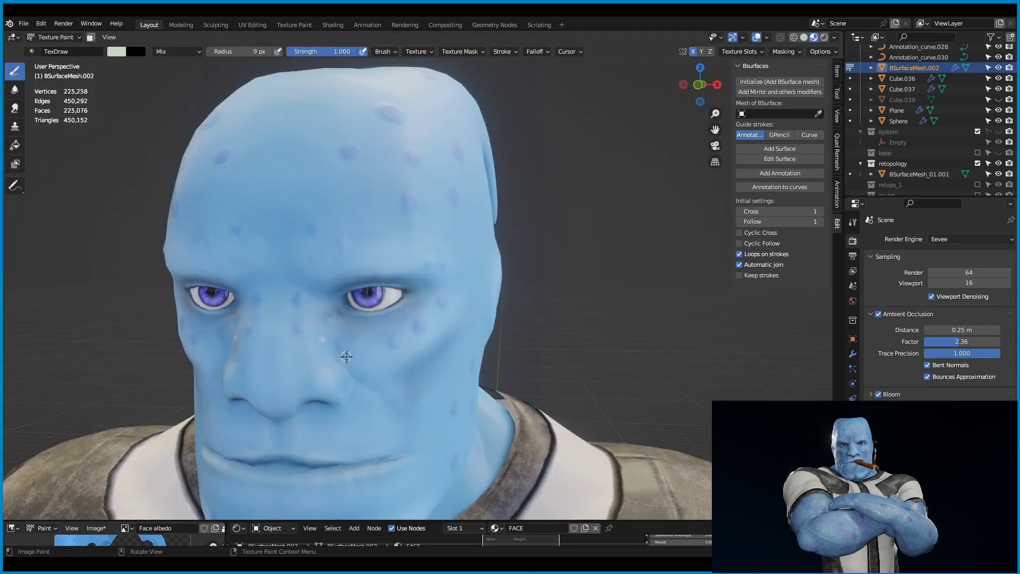
{"action": "mouse_move", "coordinate": [346, 357]}
{"action": "middle_mouse_down"}
{"action": "mouse_move", "coordinate": [360, 353]}
{"action": "mouse_move", "coordinate": [462, 207]}
{"action": "mouse_move", "coordinate": [339, 392]}
{"action": "mouse_move", "coordinate": [323, 392]}
{"action": "mouse_move", "coordinate": [392, 227]}
{"action": "mouse_move", "coordinate": [610, 286]}
{"action": "middle_mouse_up"}
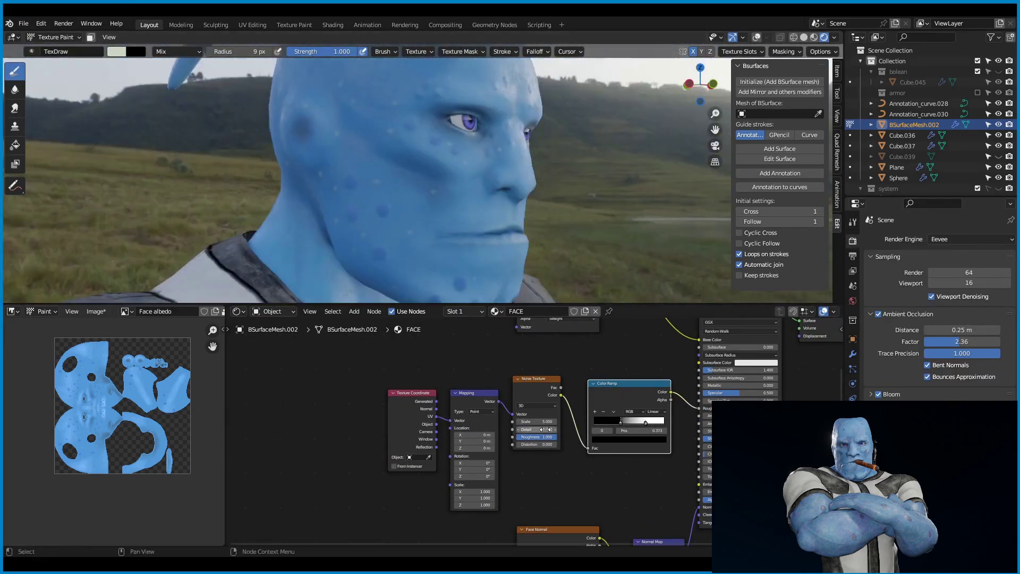
{"action": "left_click", "coordinate": [629, 438]}
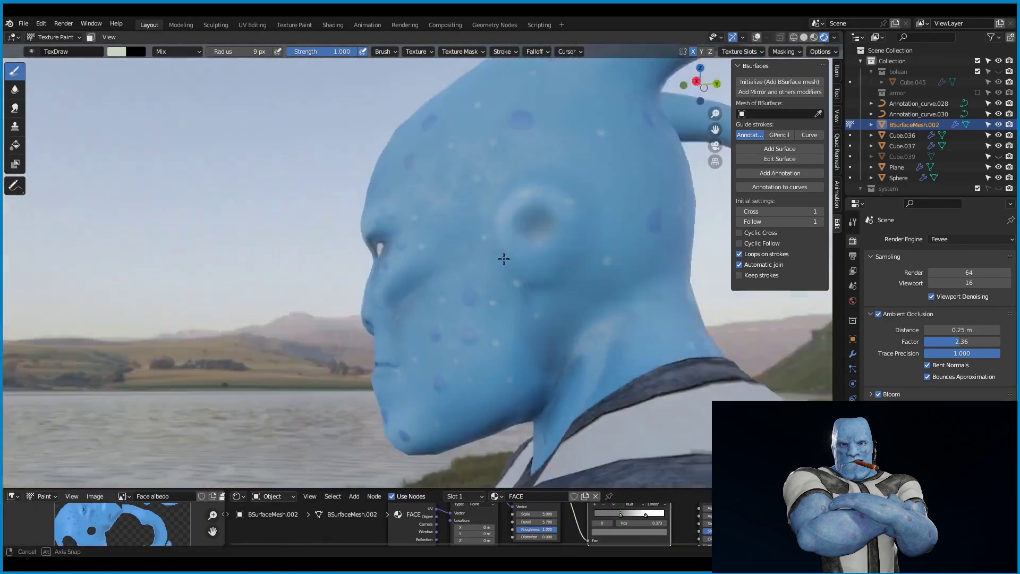